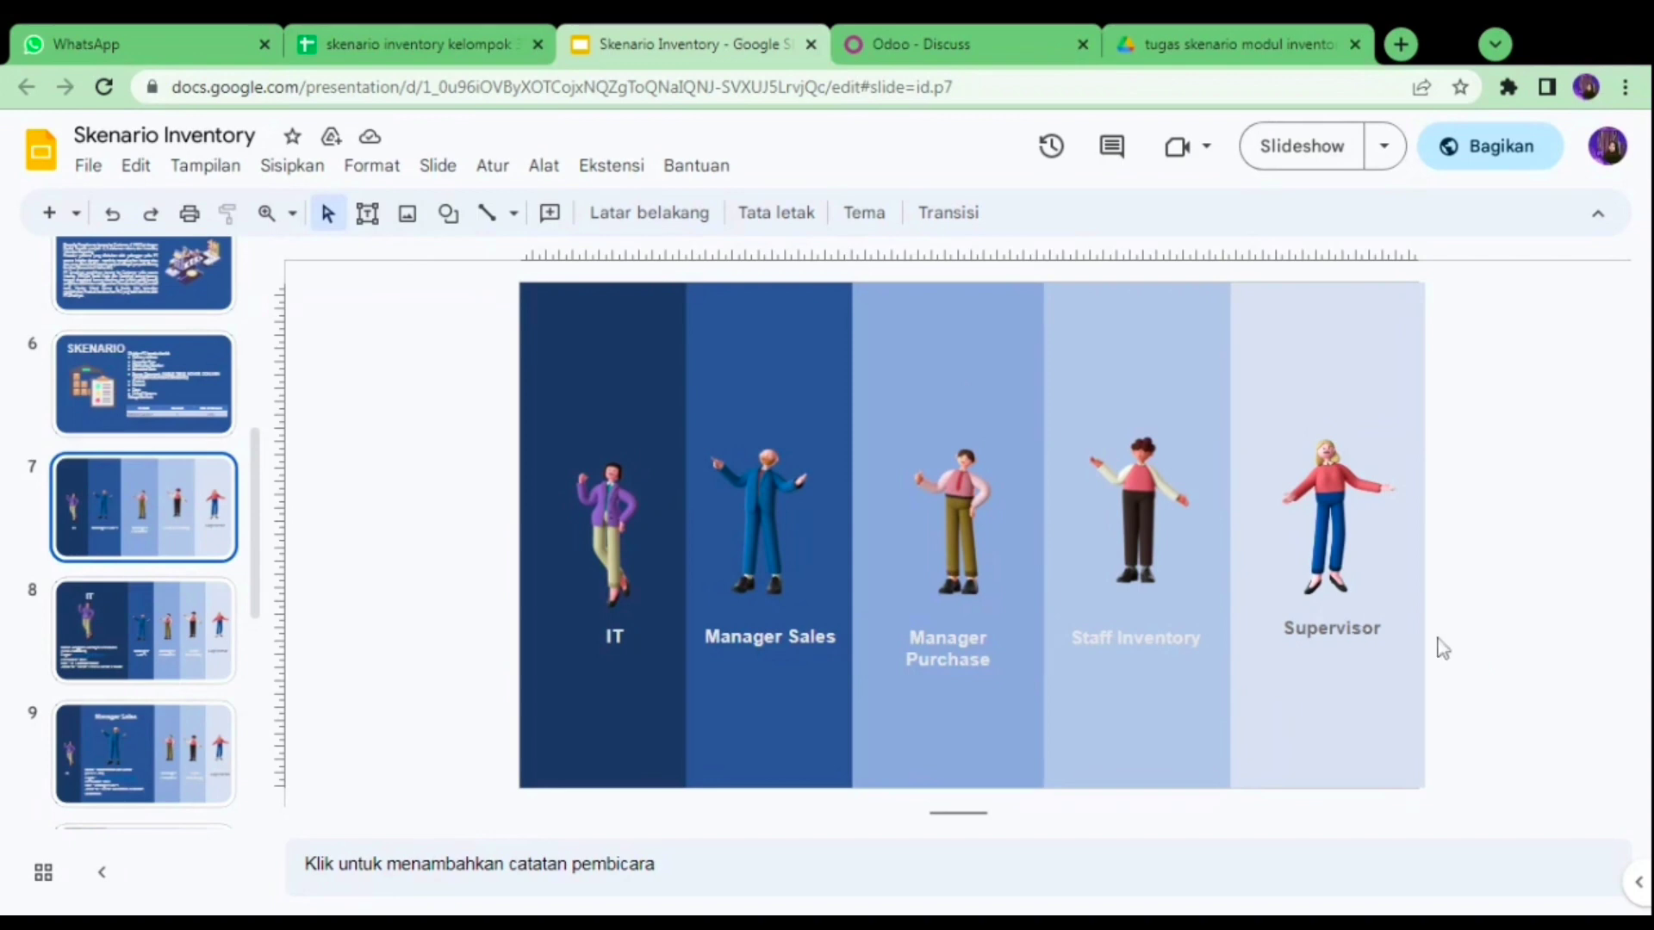
- Review role slides 8 through 12, IT to Supervisor, then go back to the IT role slide
key("Down")
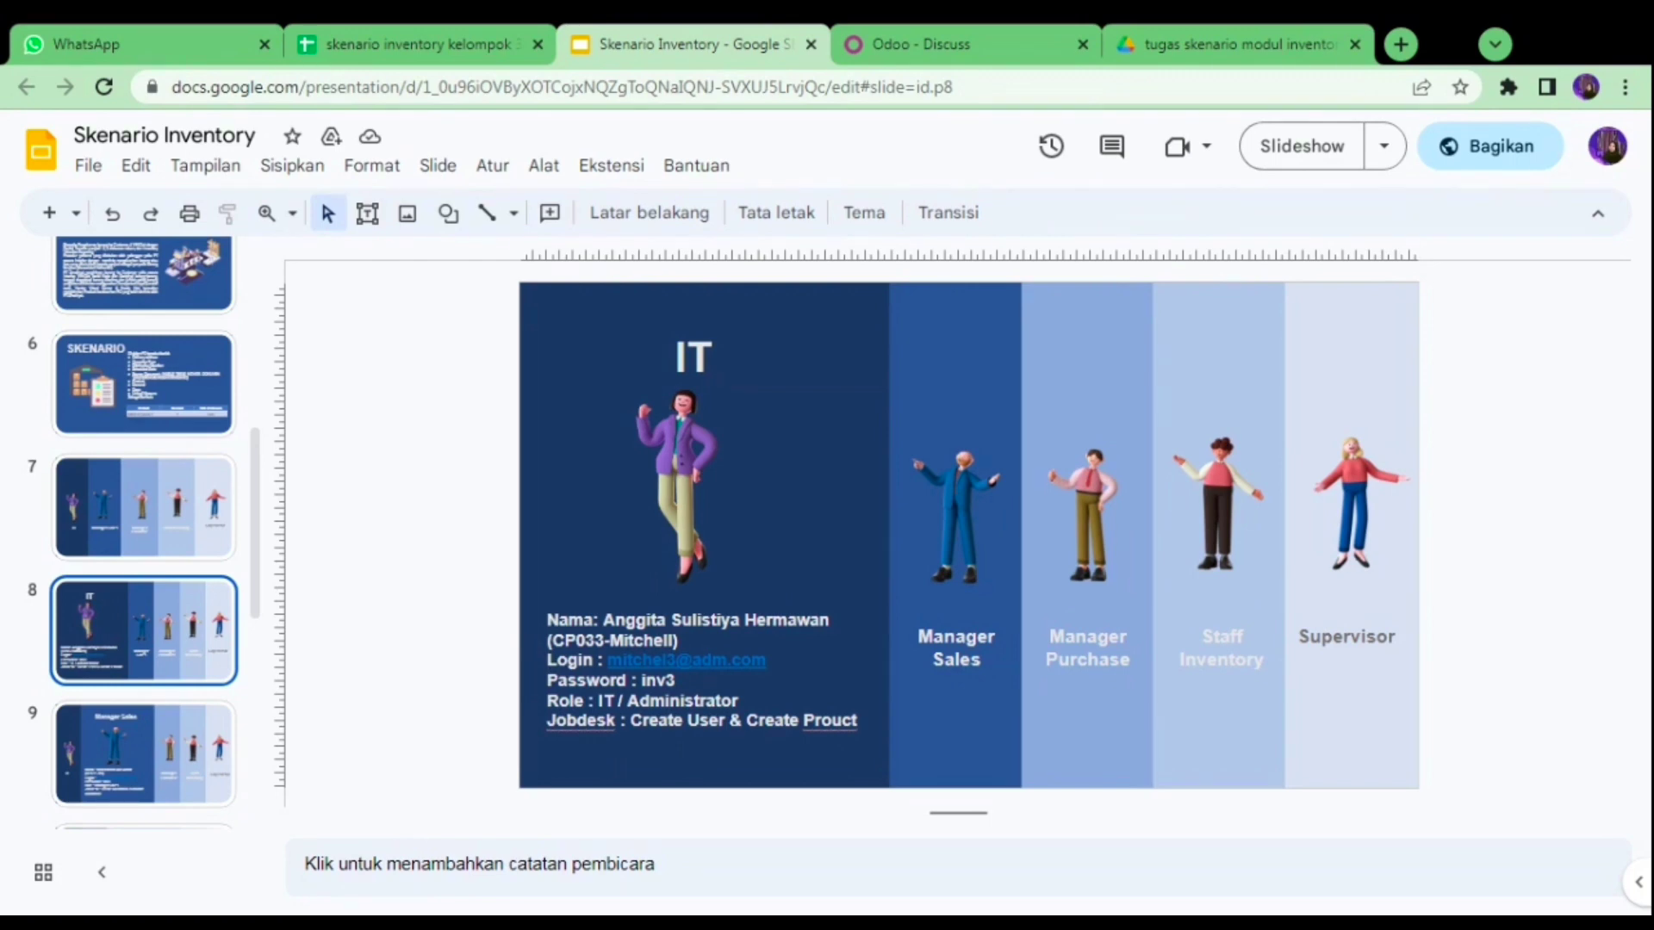
key("Down")
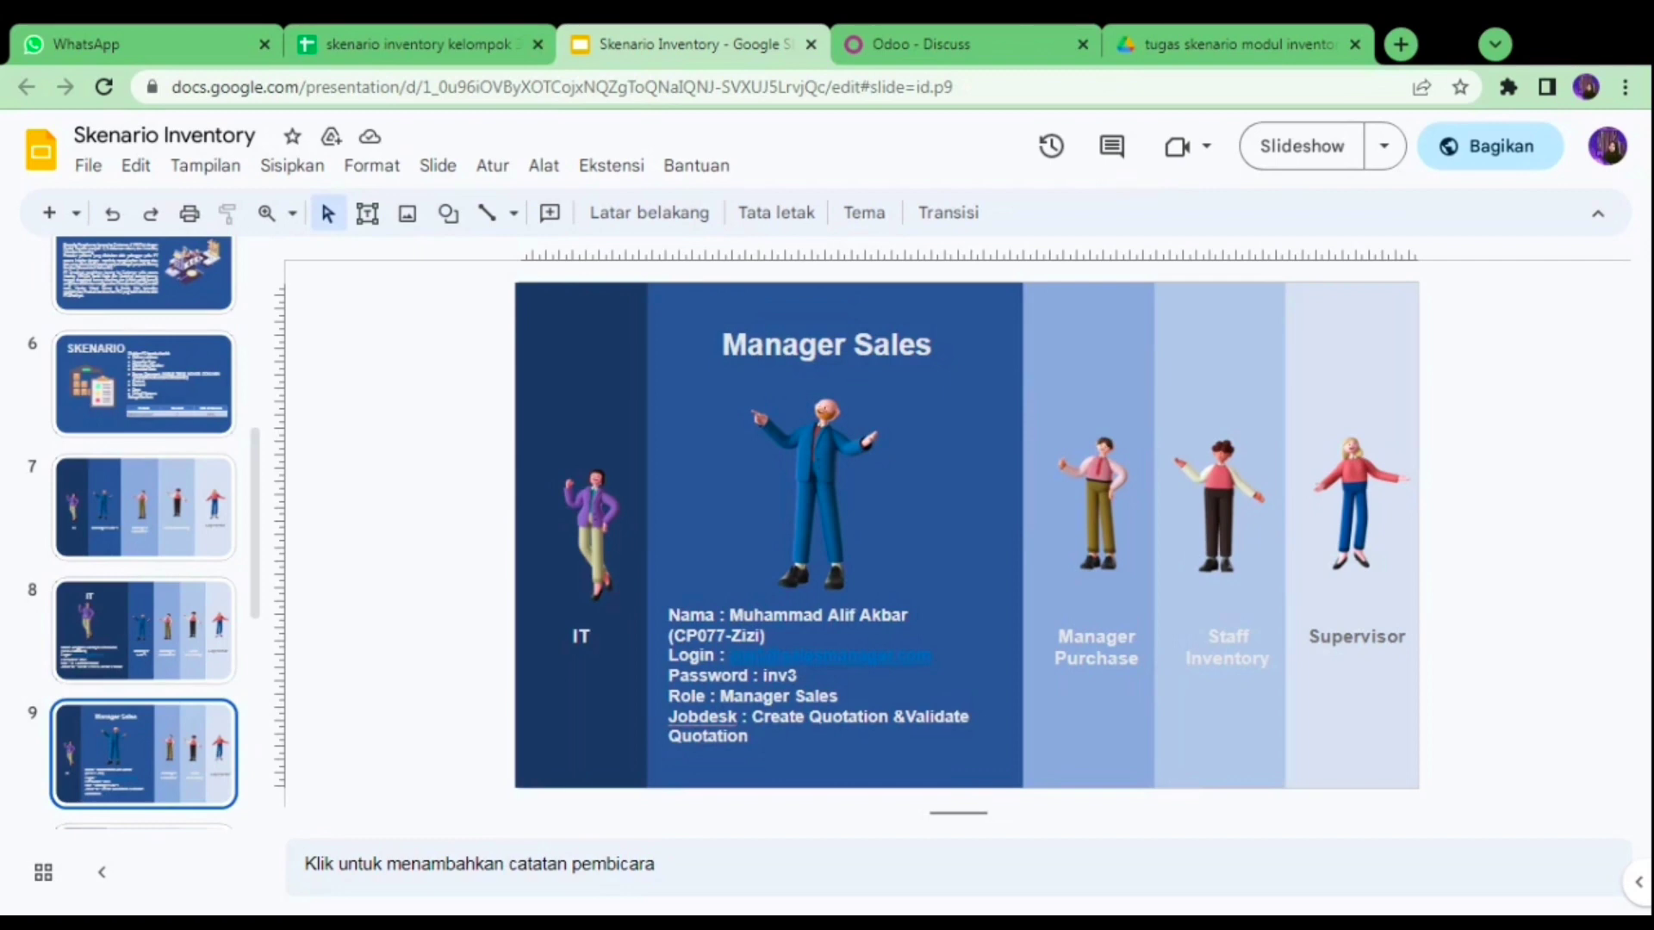
key("Down")
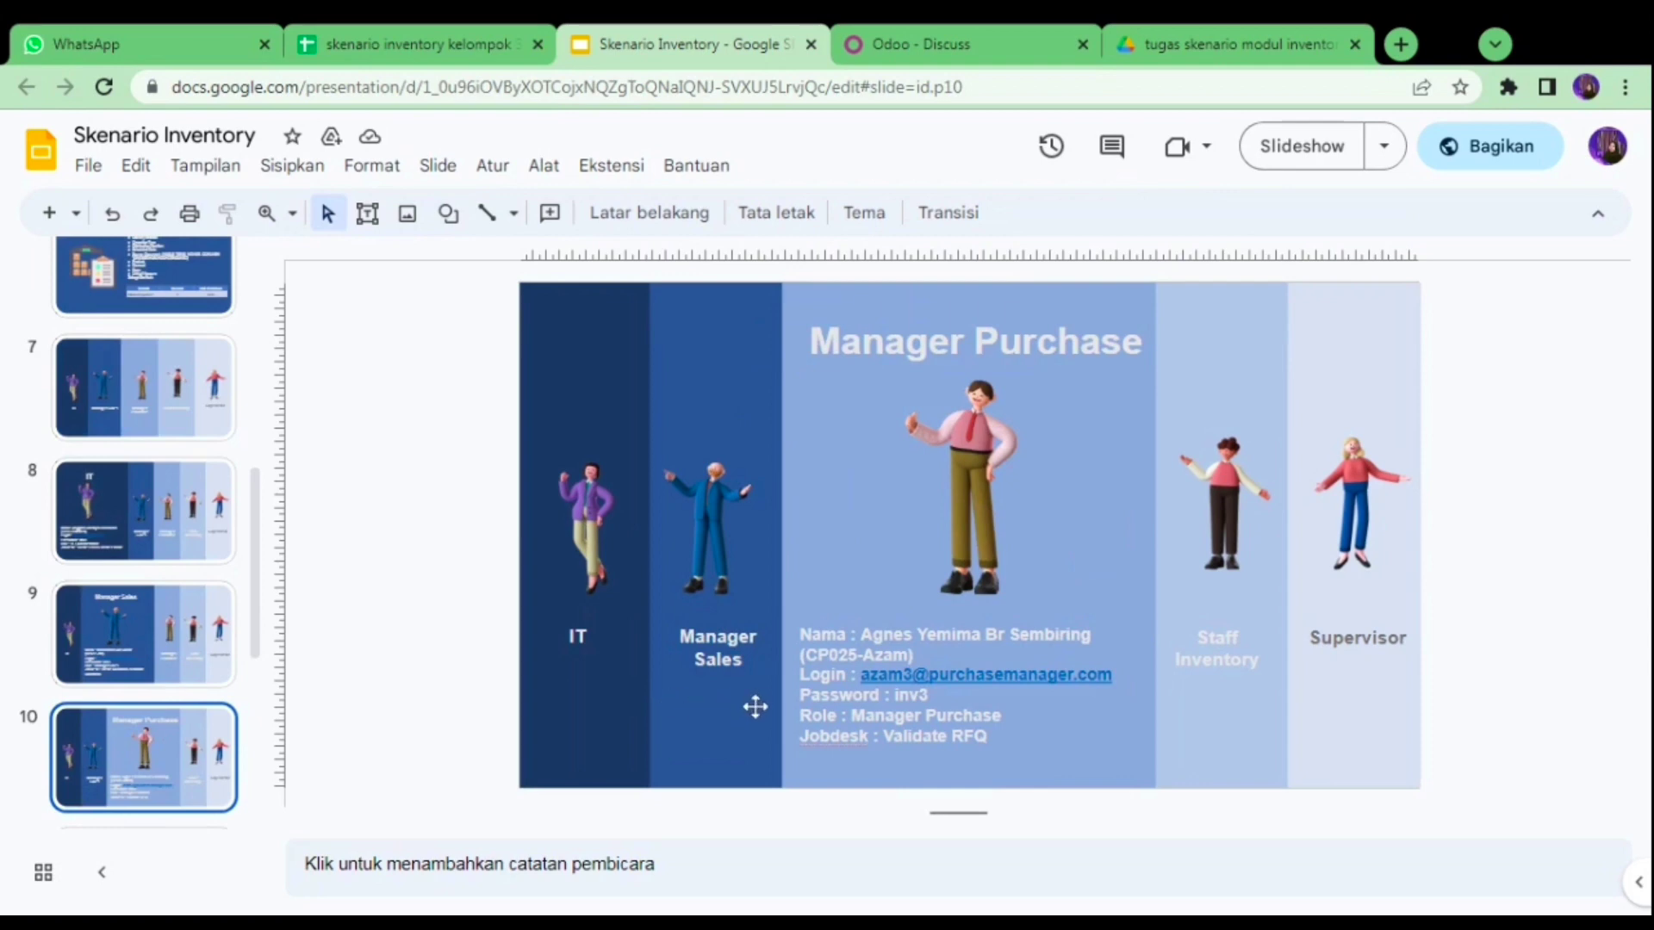
key("Down")
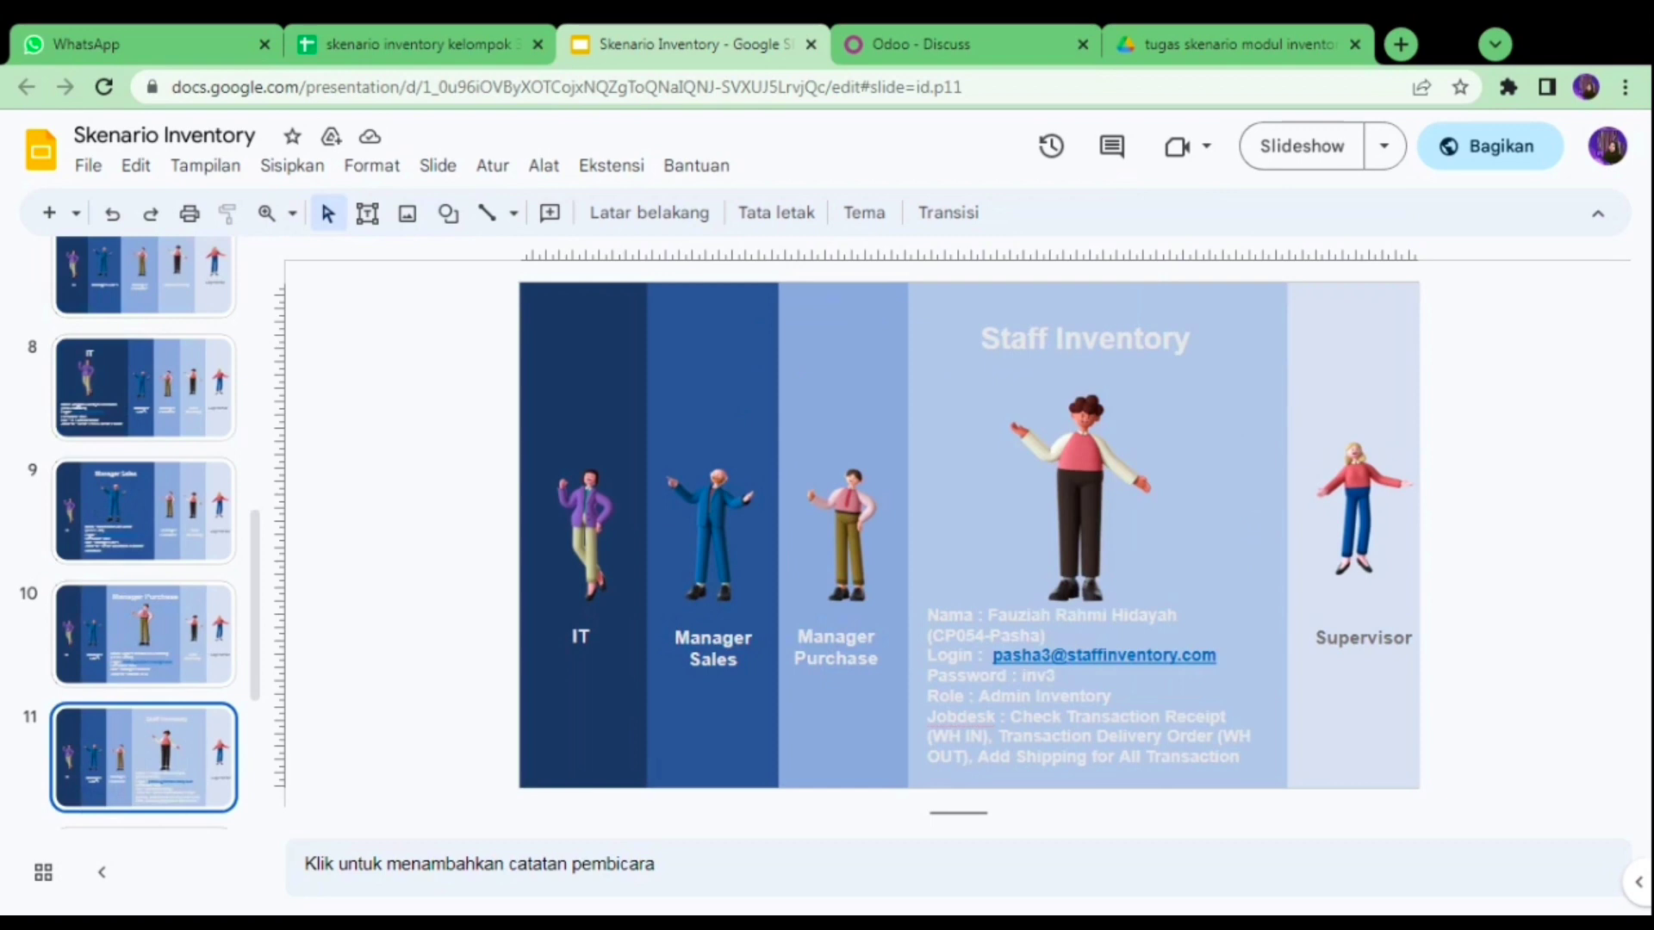
key("Down")
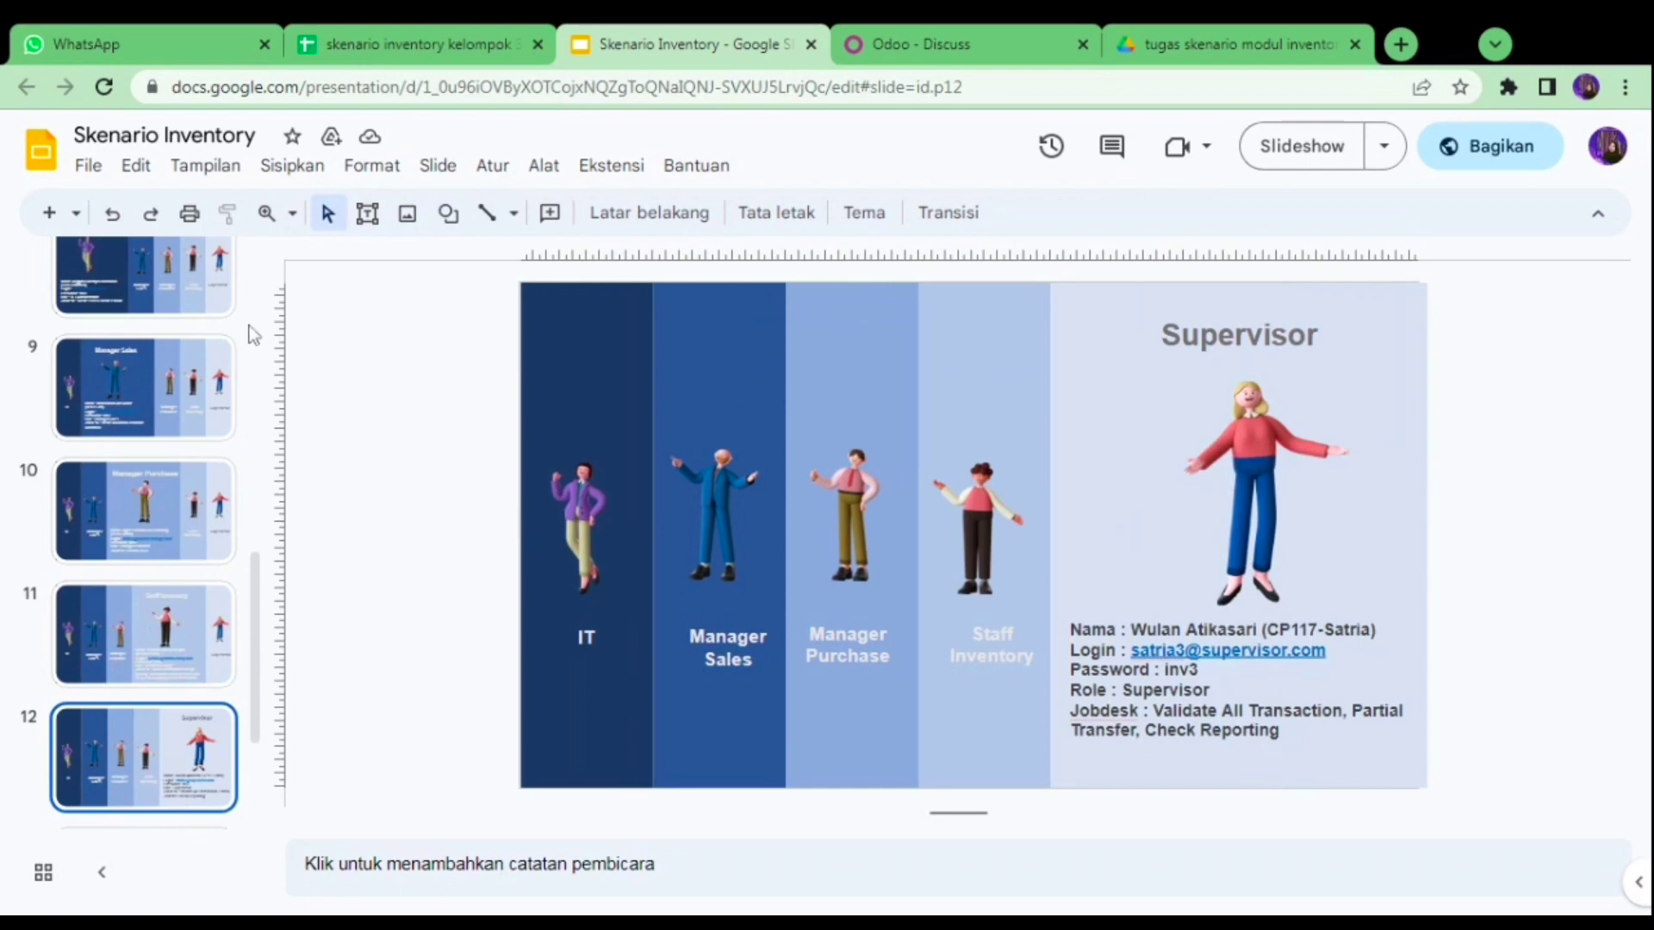
left_click(168, 276)
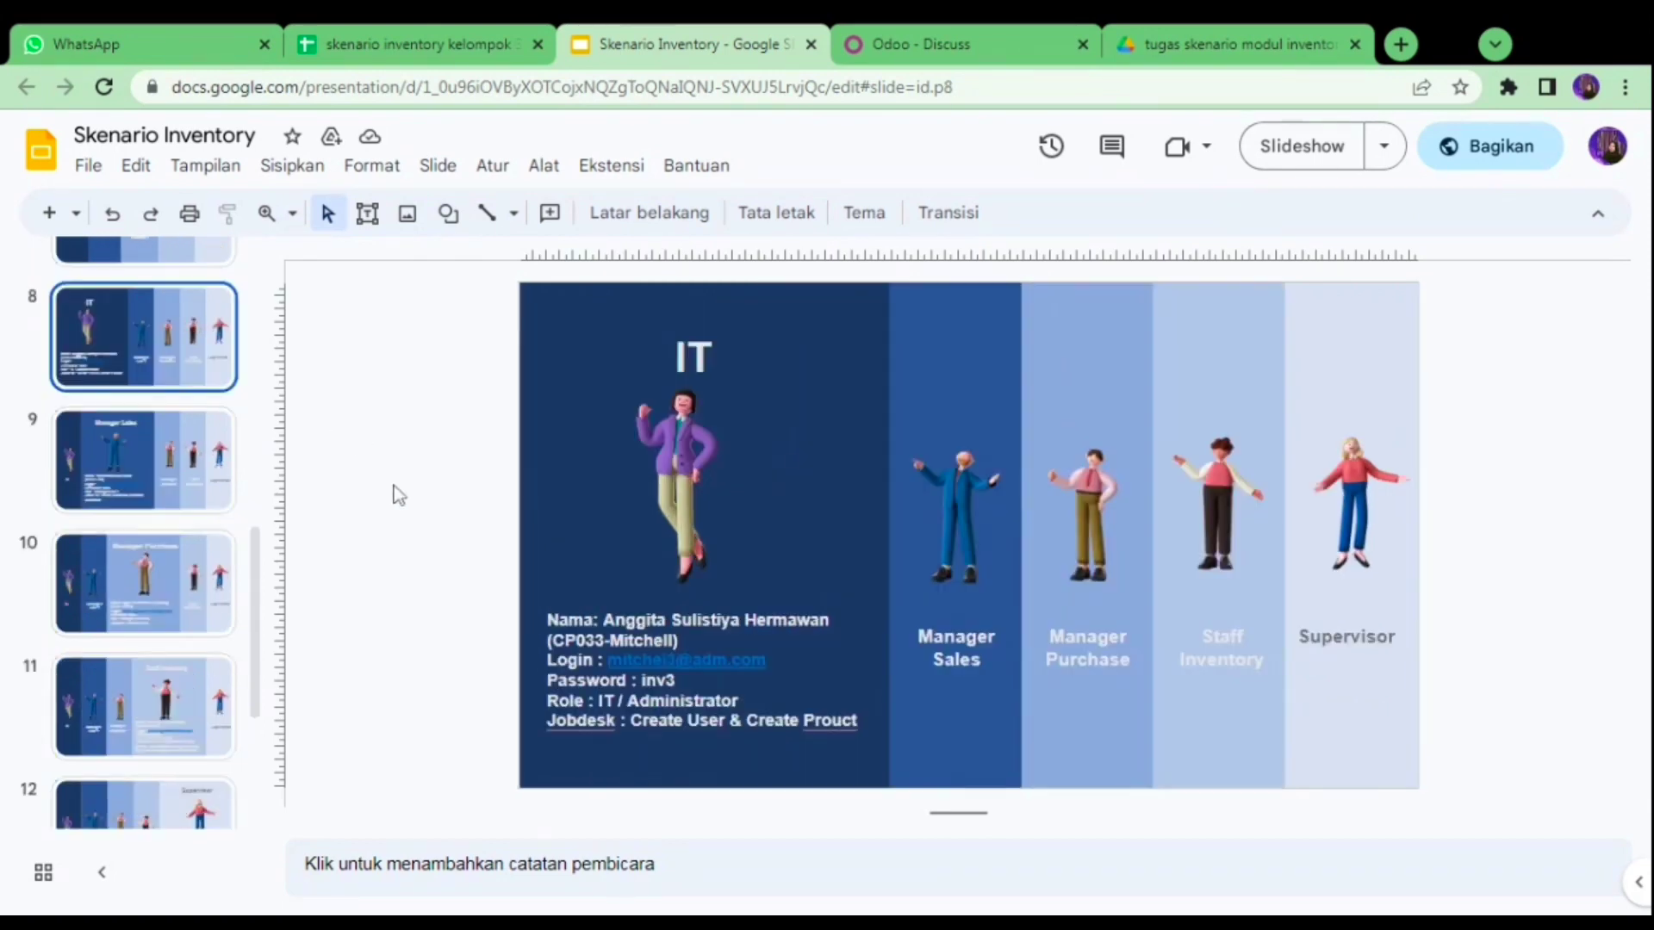
- Go from the Discuss inbox through Settings to the internal Users list (301 records)
left_click(905, 26)
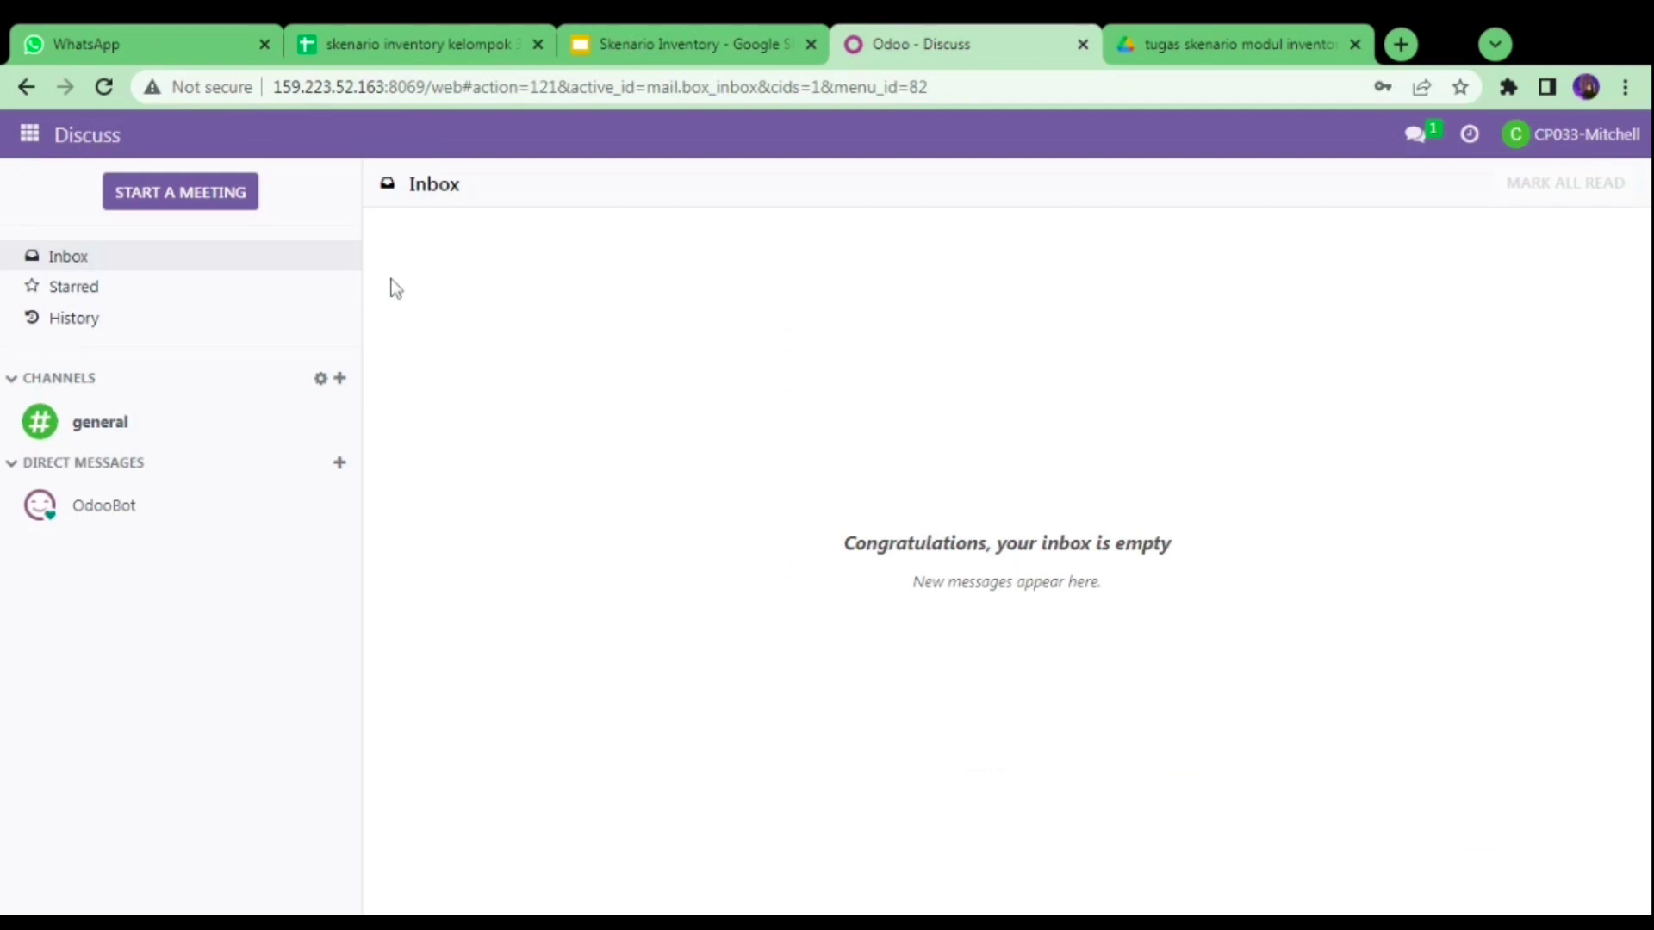
left_click(30, 134)
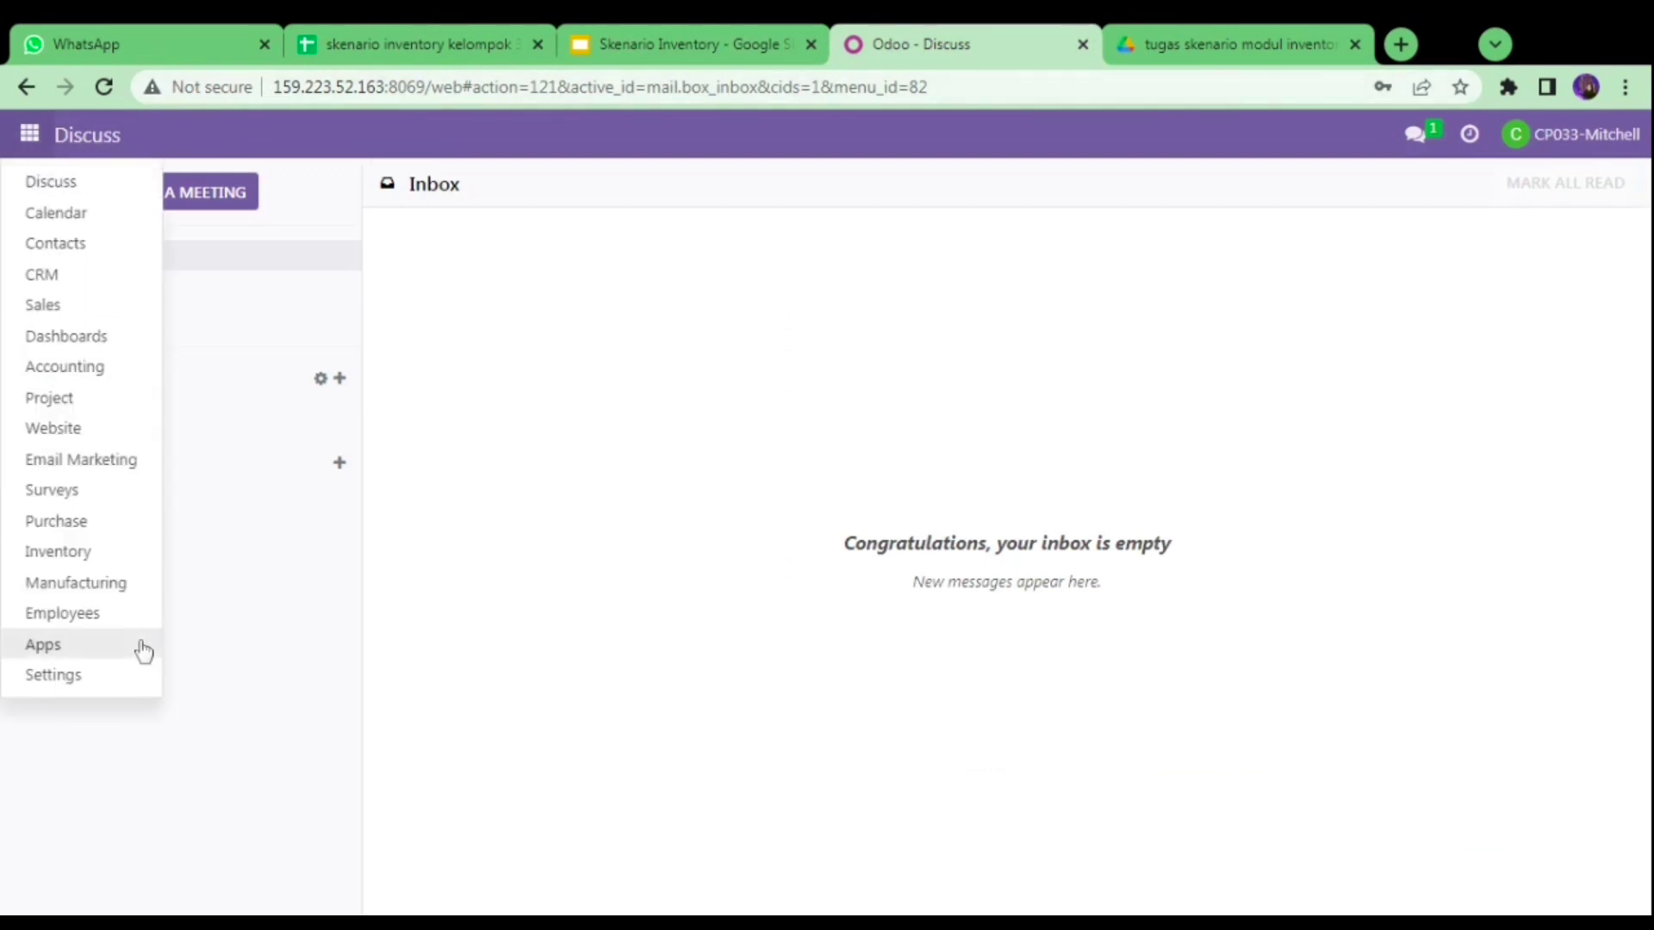
left_click(128, 687)
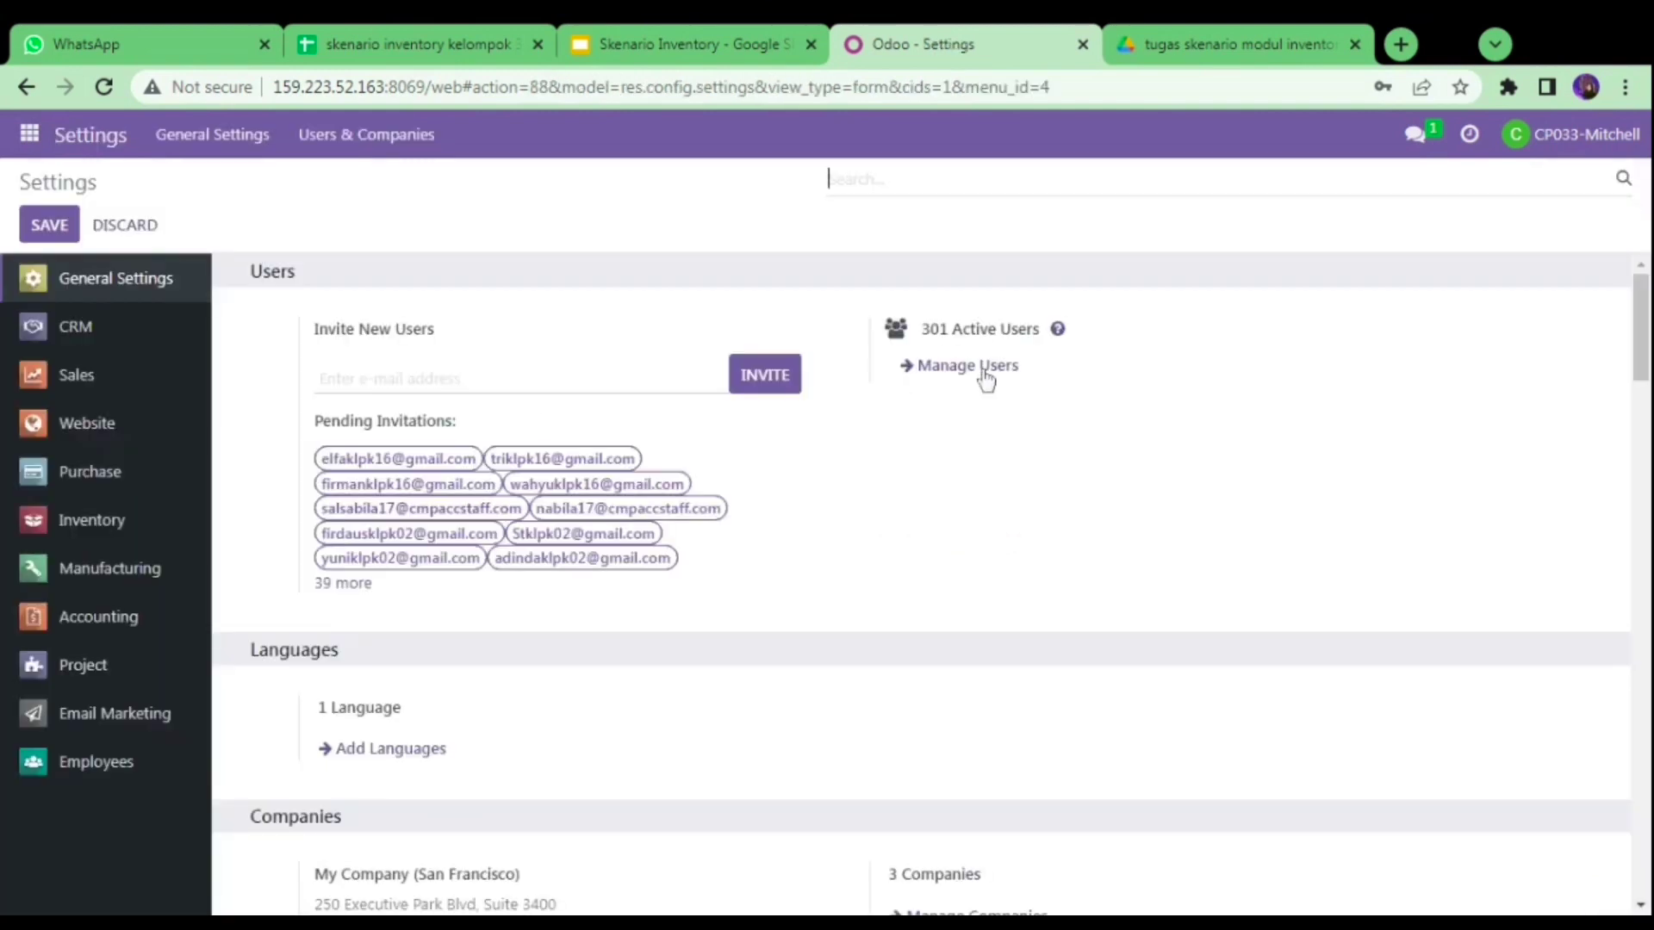
left_click(983, 373)
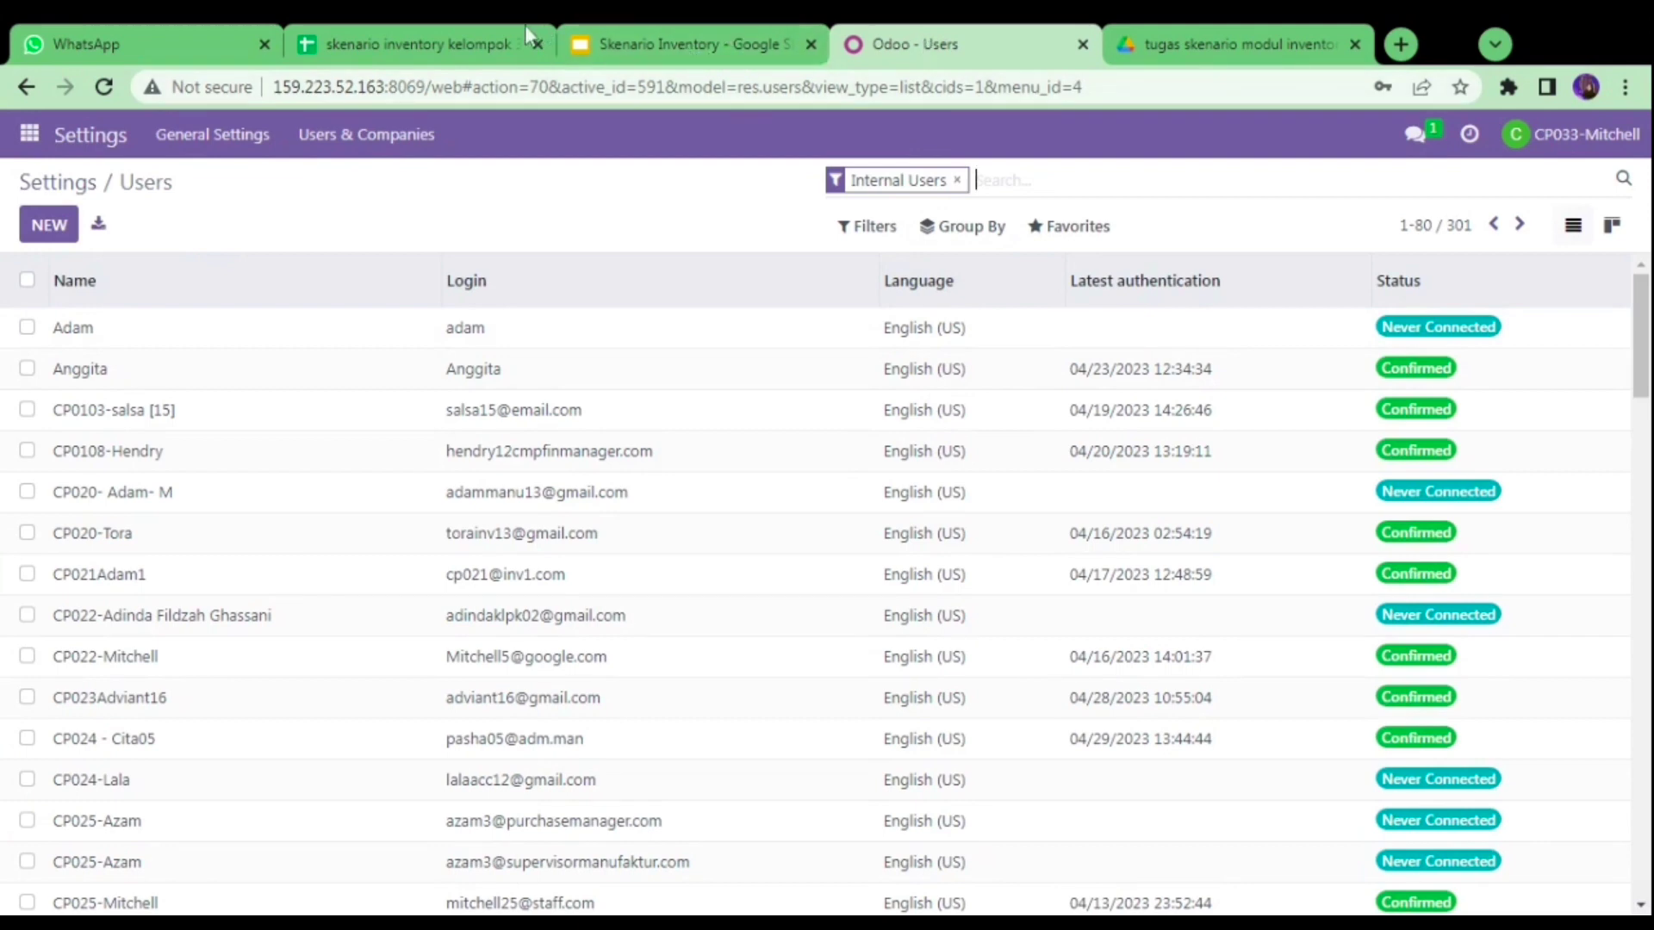
- Filter the Users list by the IT administrator's login from the sheet and open that record
left_click(436, 43)
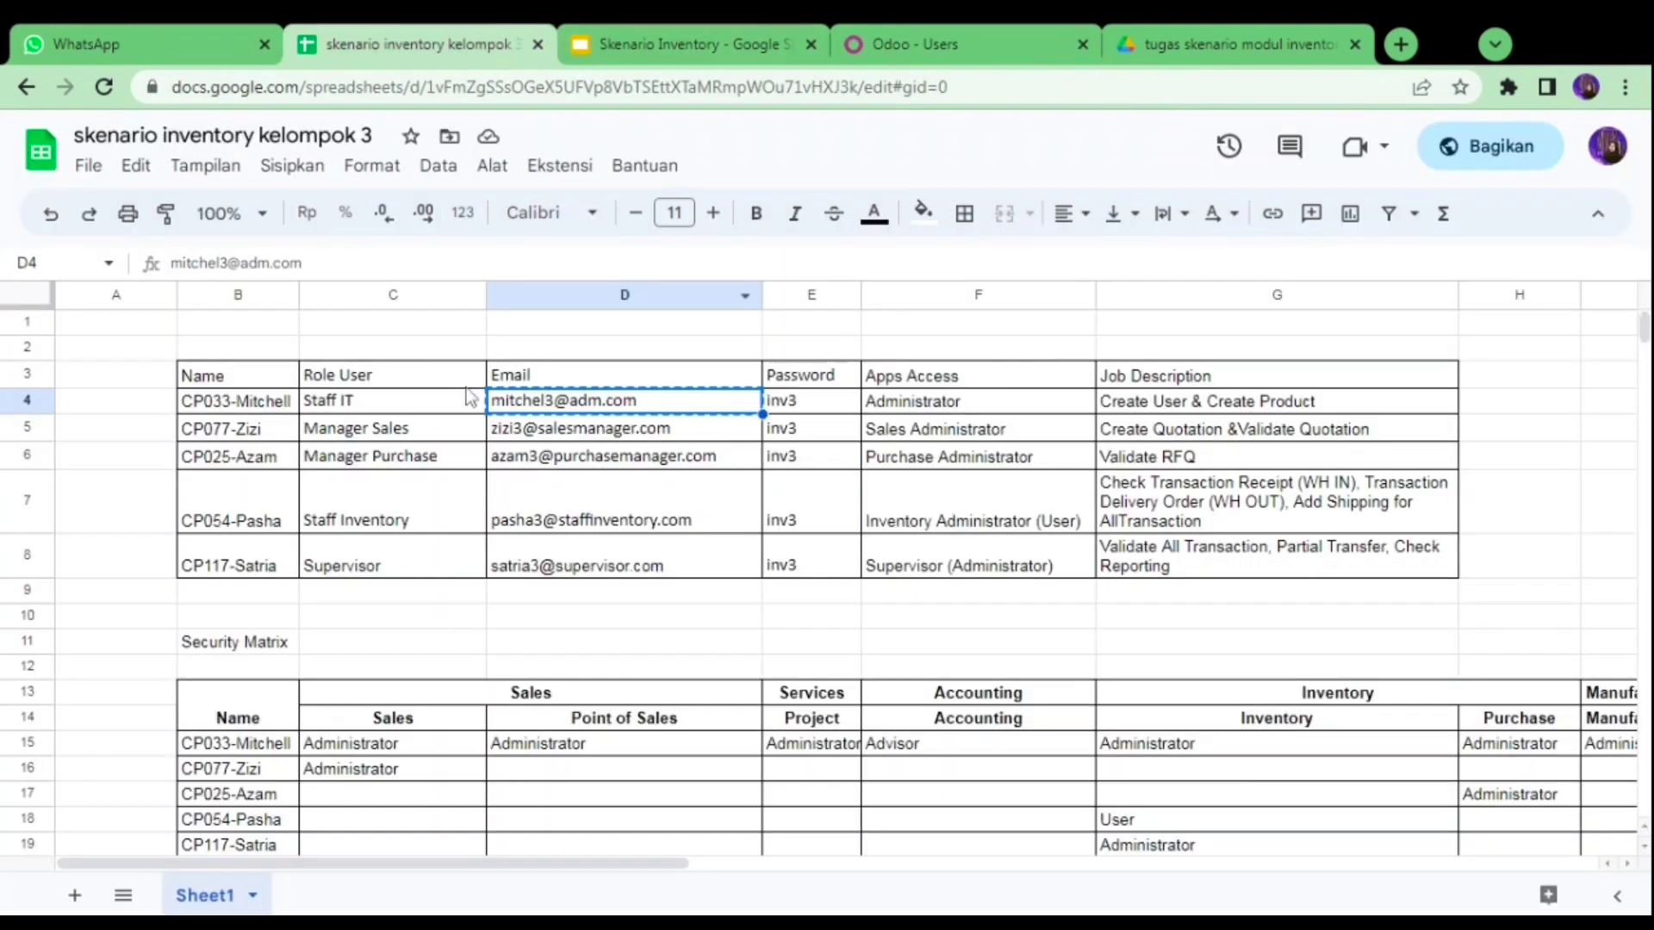
mouse_move(541, 405)
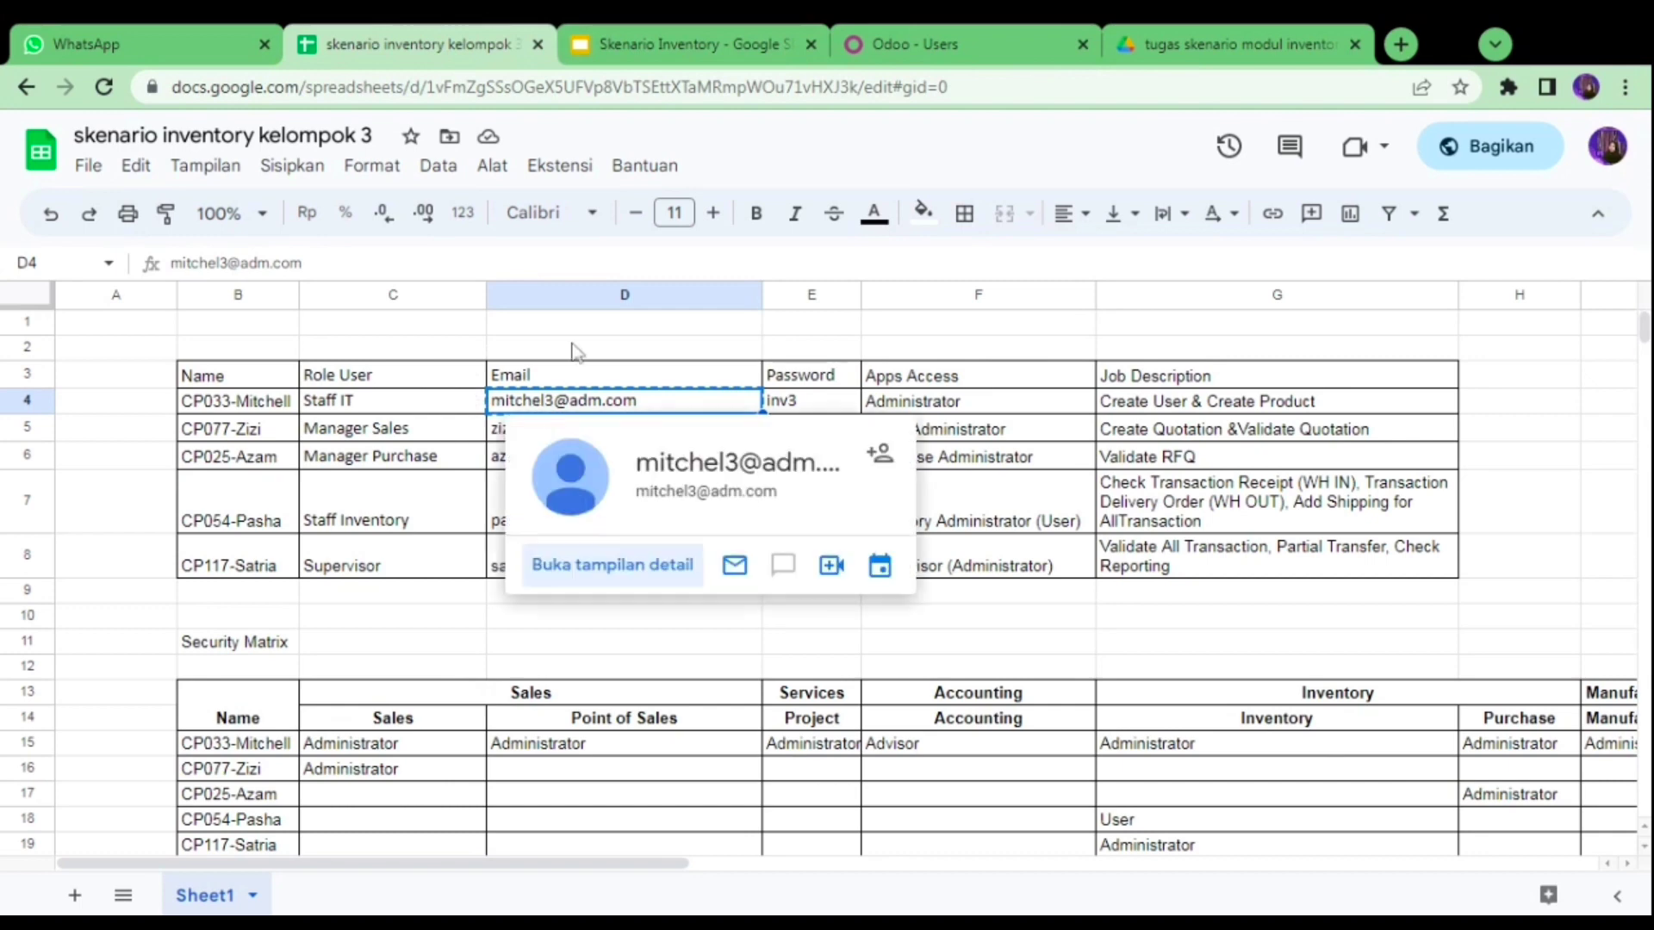
left_click(950, 26)
key("ctrl+v")
left_click(1067, 226)
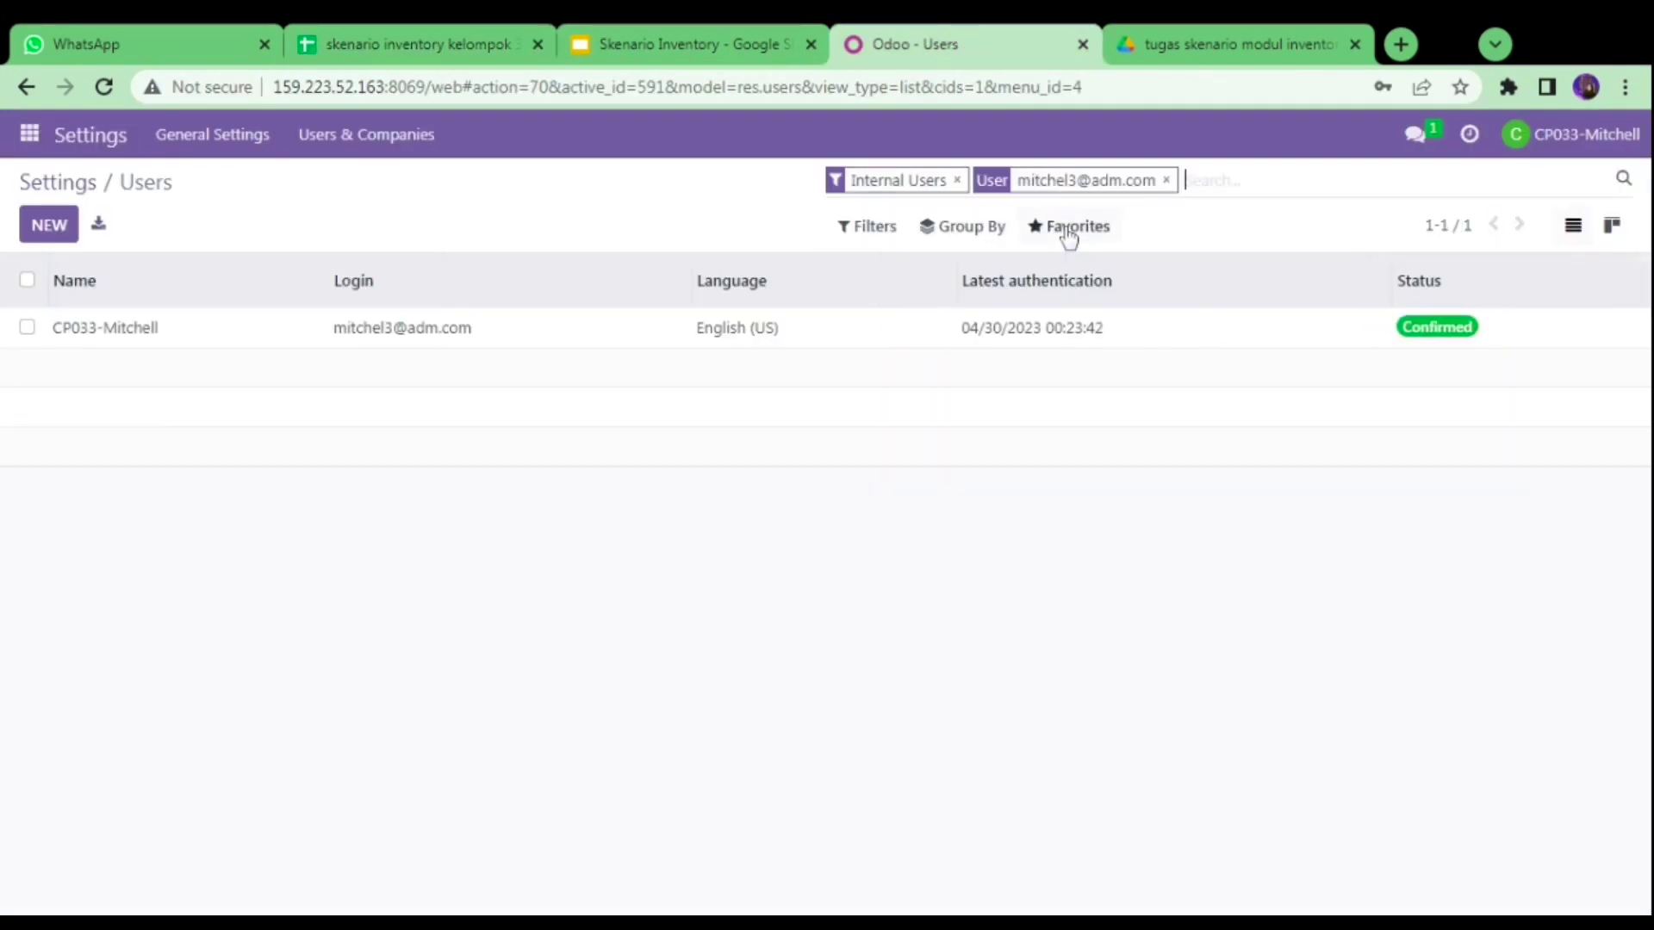
left_click(422, 336)
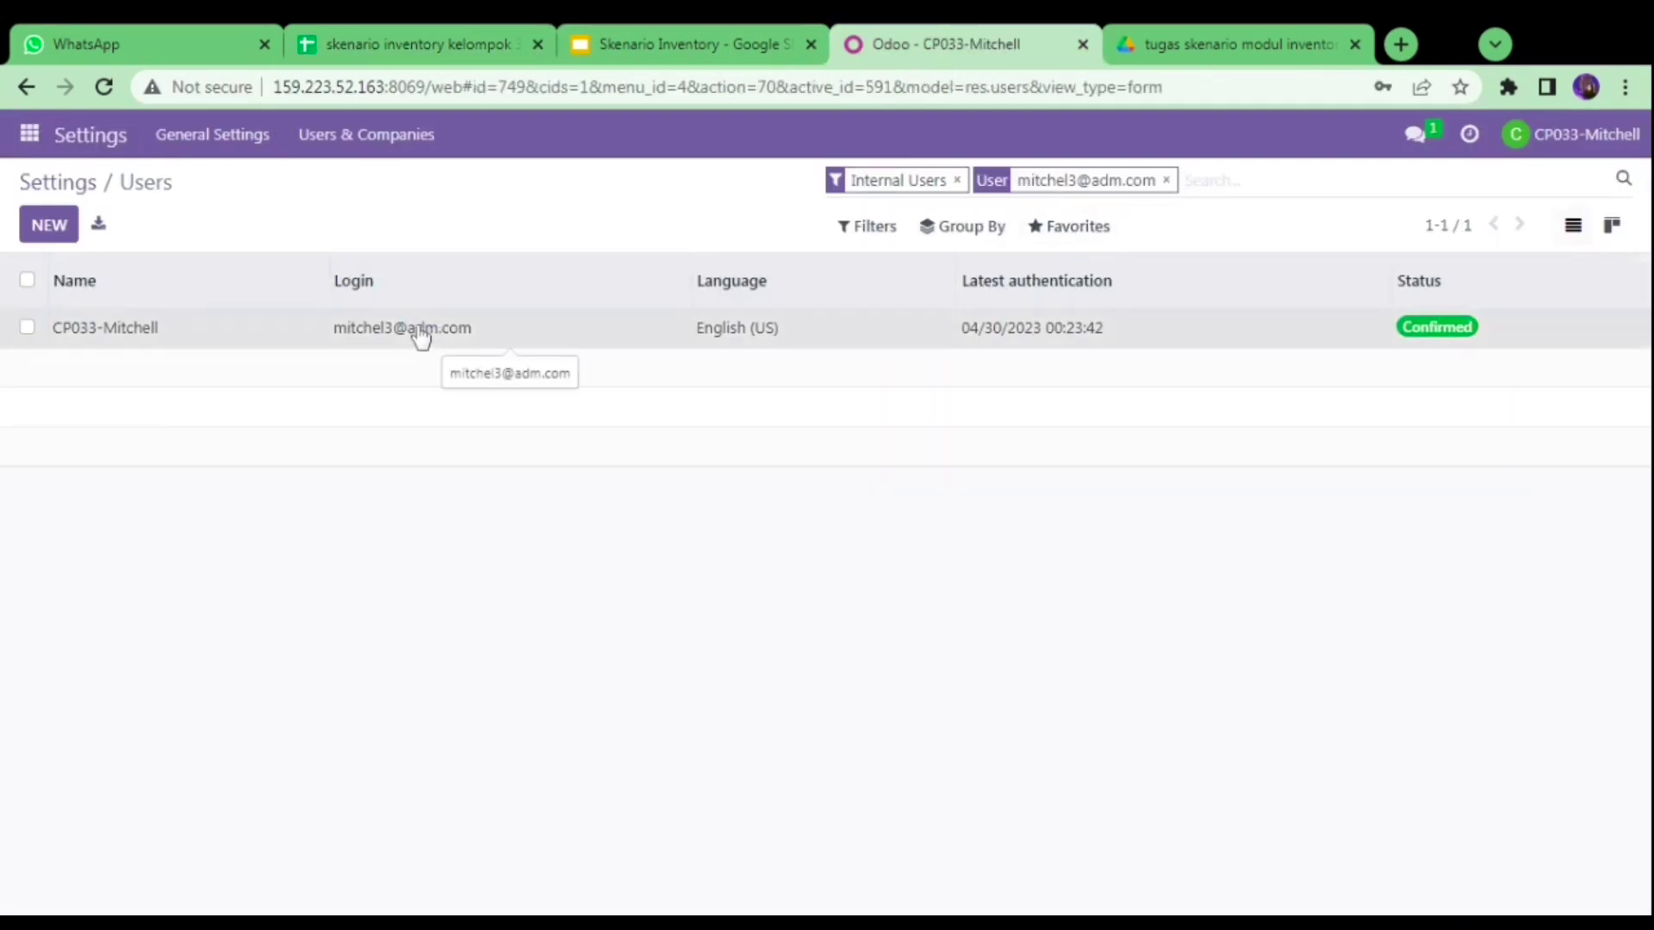
- Read the IT role's access levels in the spreadsheet's security matrix
left_click(470, 25)
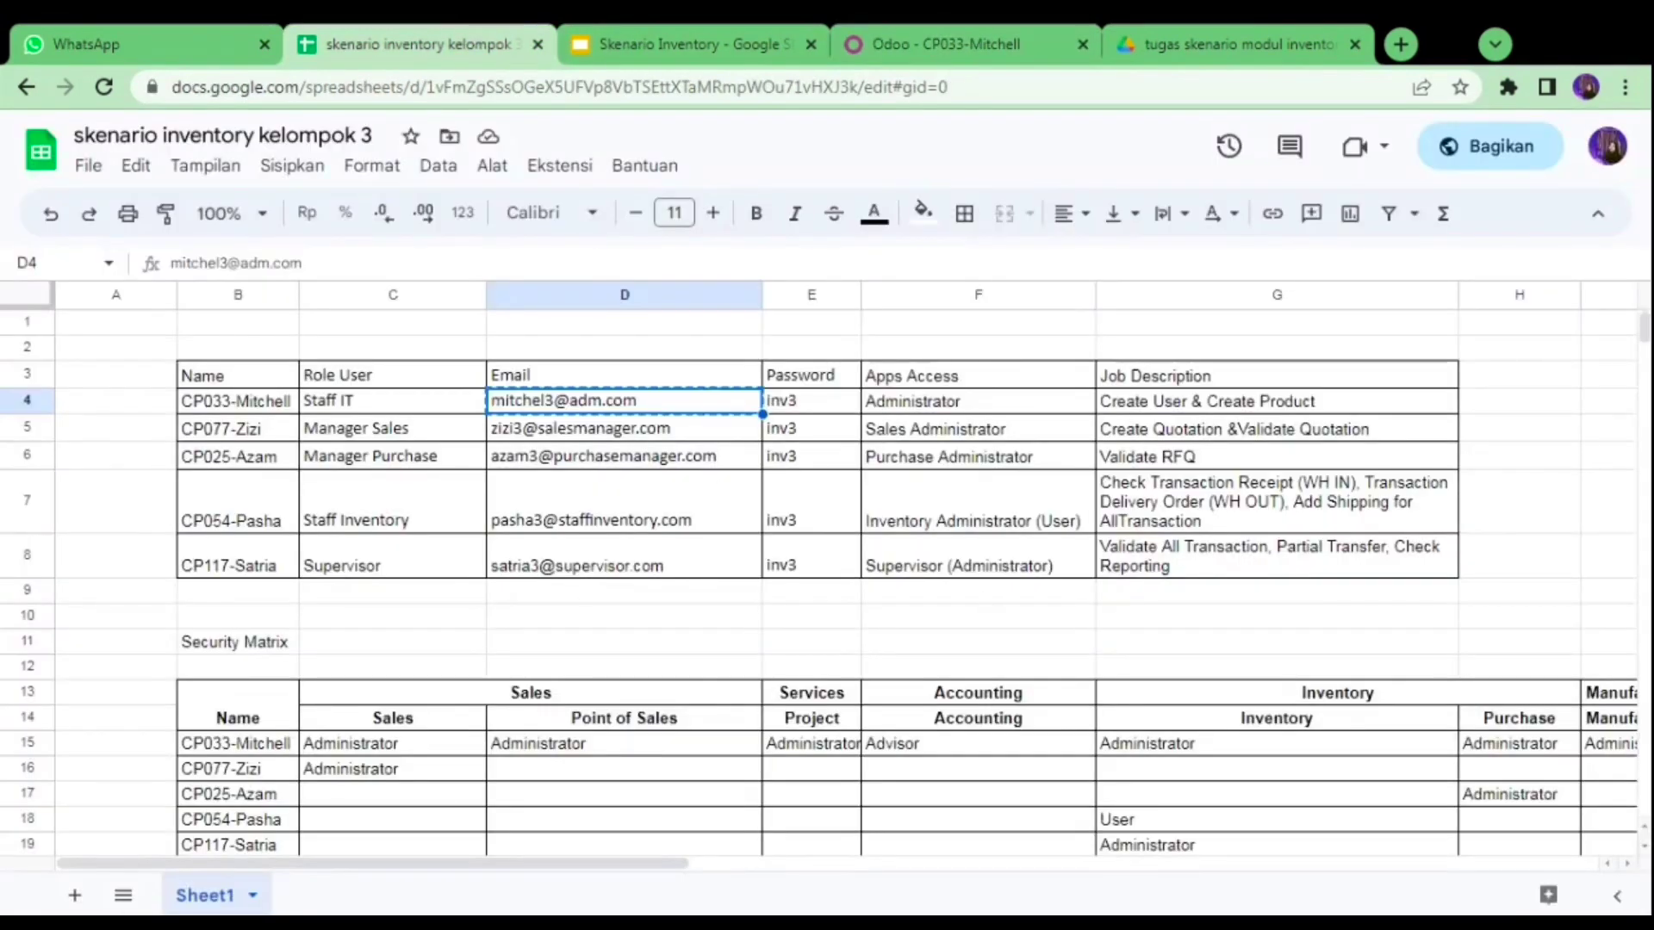
scroll(1642, 338, "down", 6)
scroll(1643, 339, "up", 5)
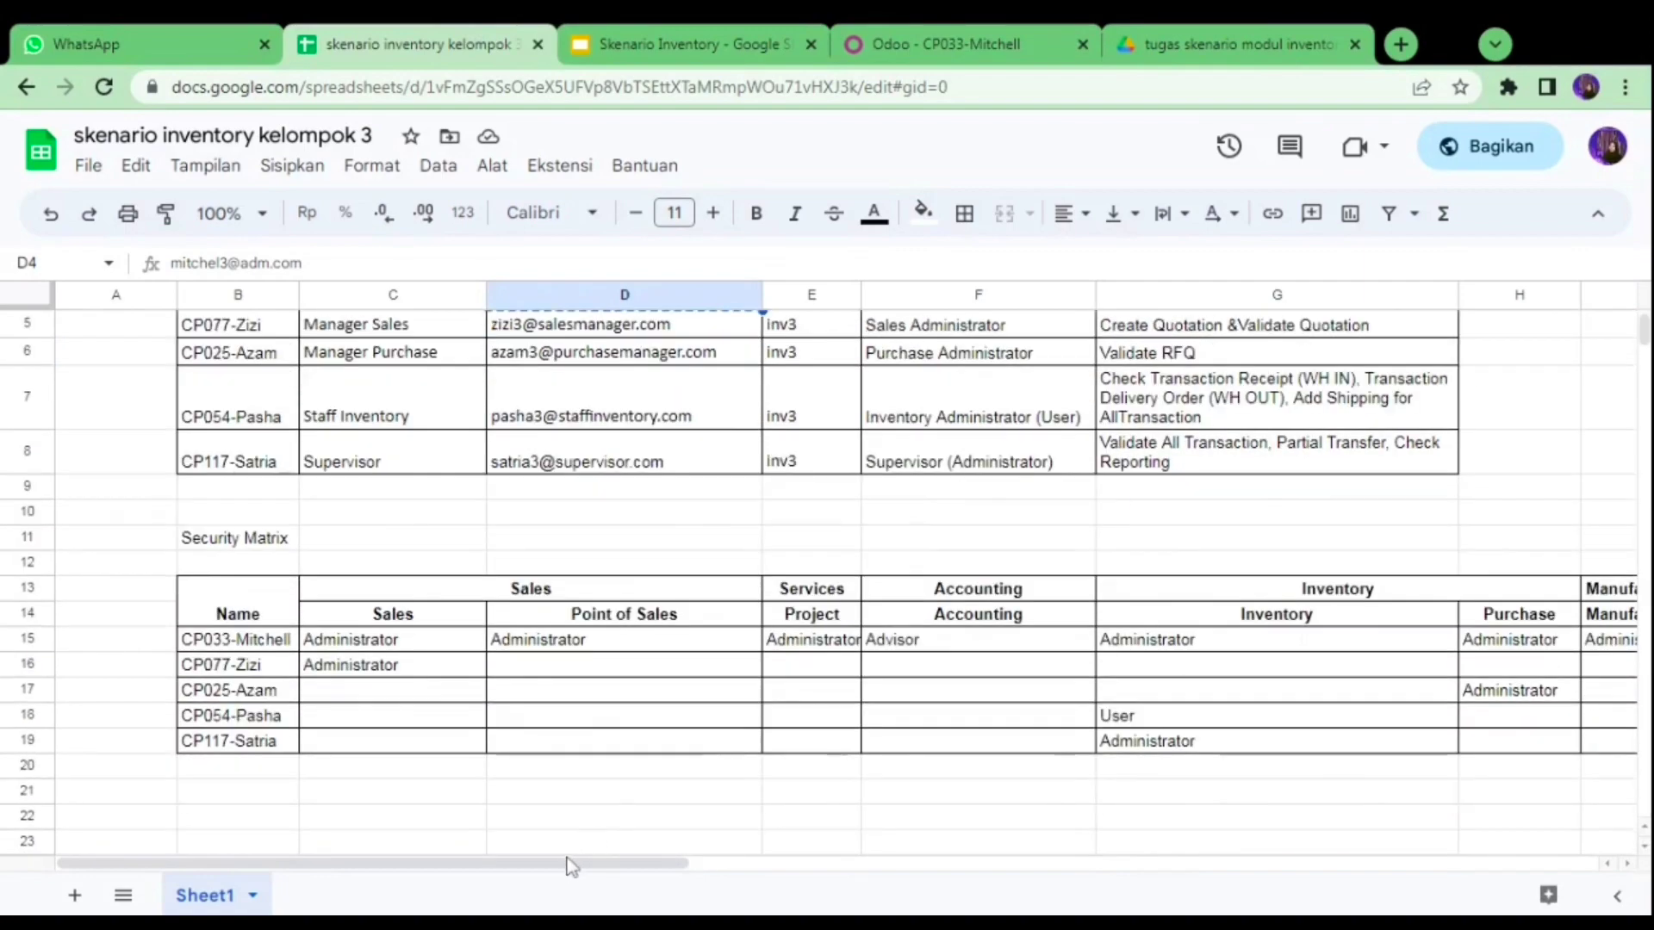
left_click(446, 639)
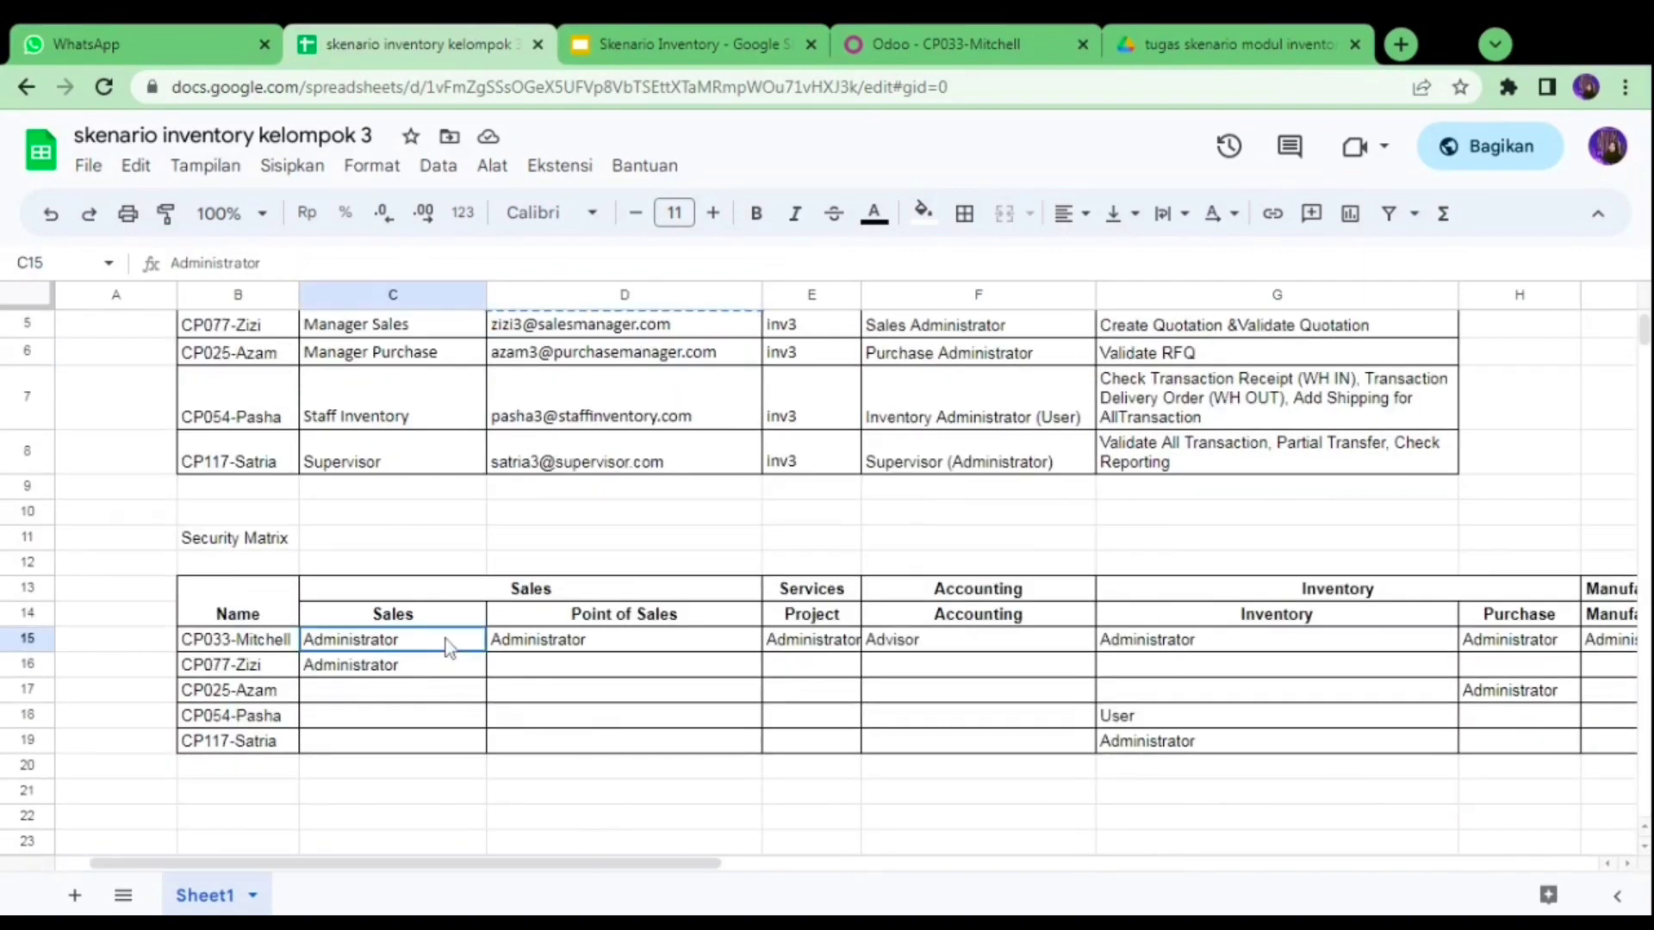
key("Right")
key("Right")
key("Right")
key("Right")
key("Right")
key("Right")
key("Right")
key("Right")
key("Right")
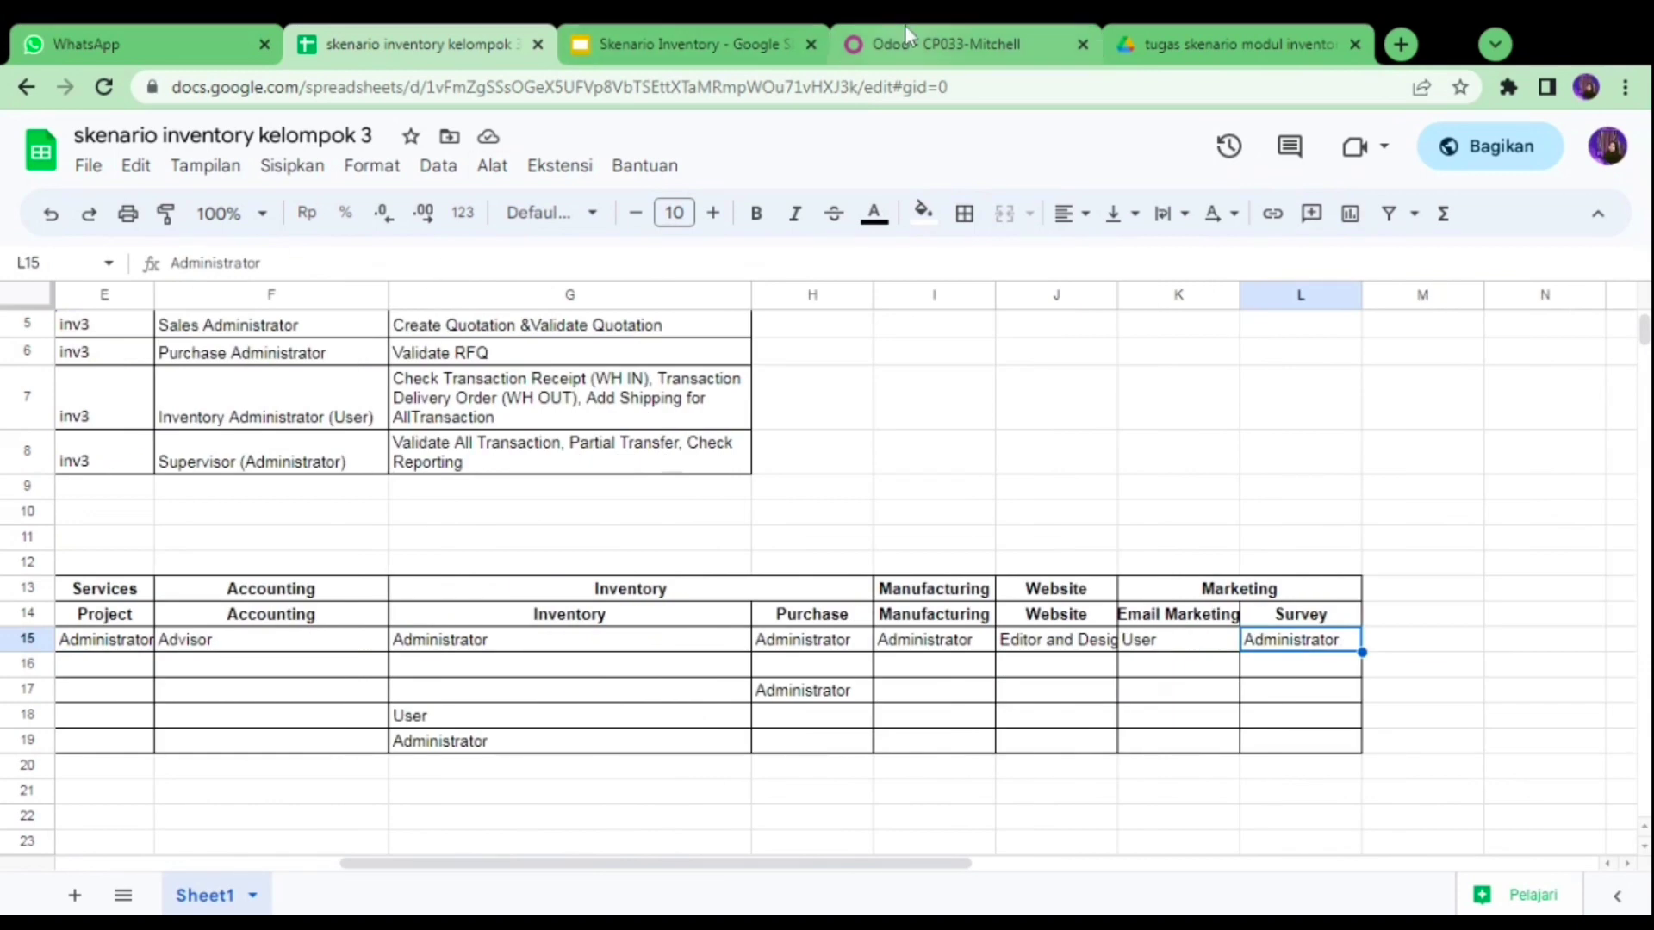
- Check the IT user's access rights, such as Sales Administrator, Accounting Advisor and Website Editor and Designer
left_click(904, 25)
scroll(1648, 693, "down", 5)
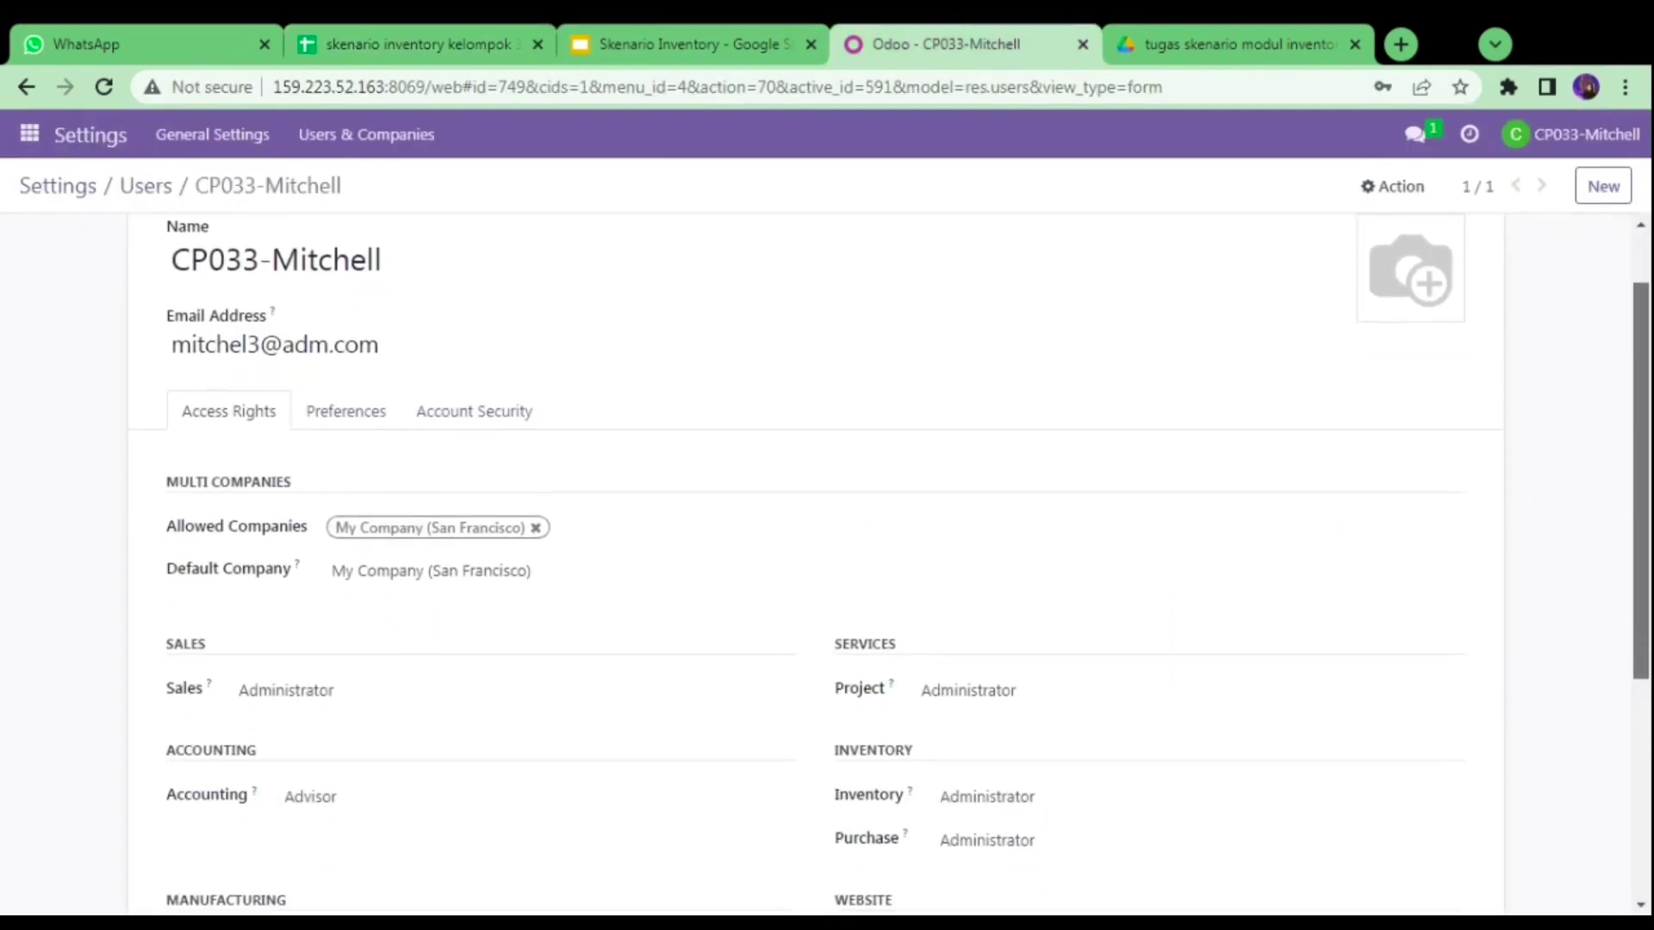
scroll(1647, 694, "down", 1)
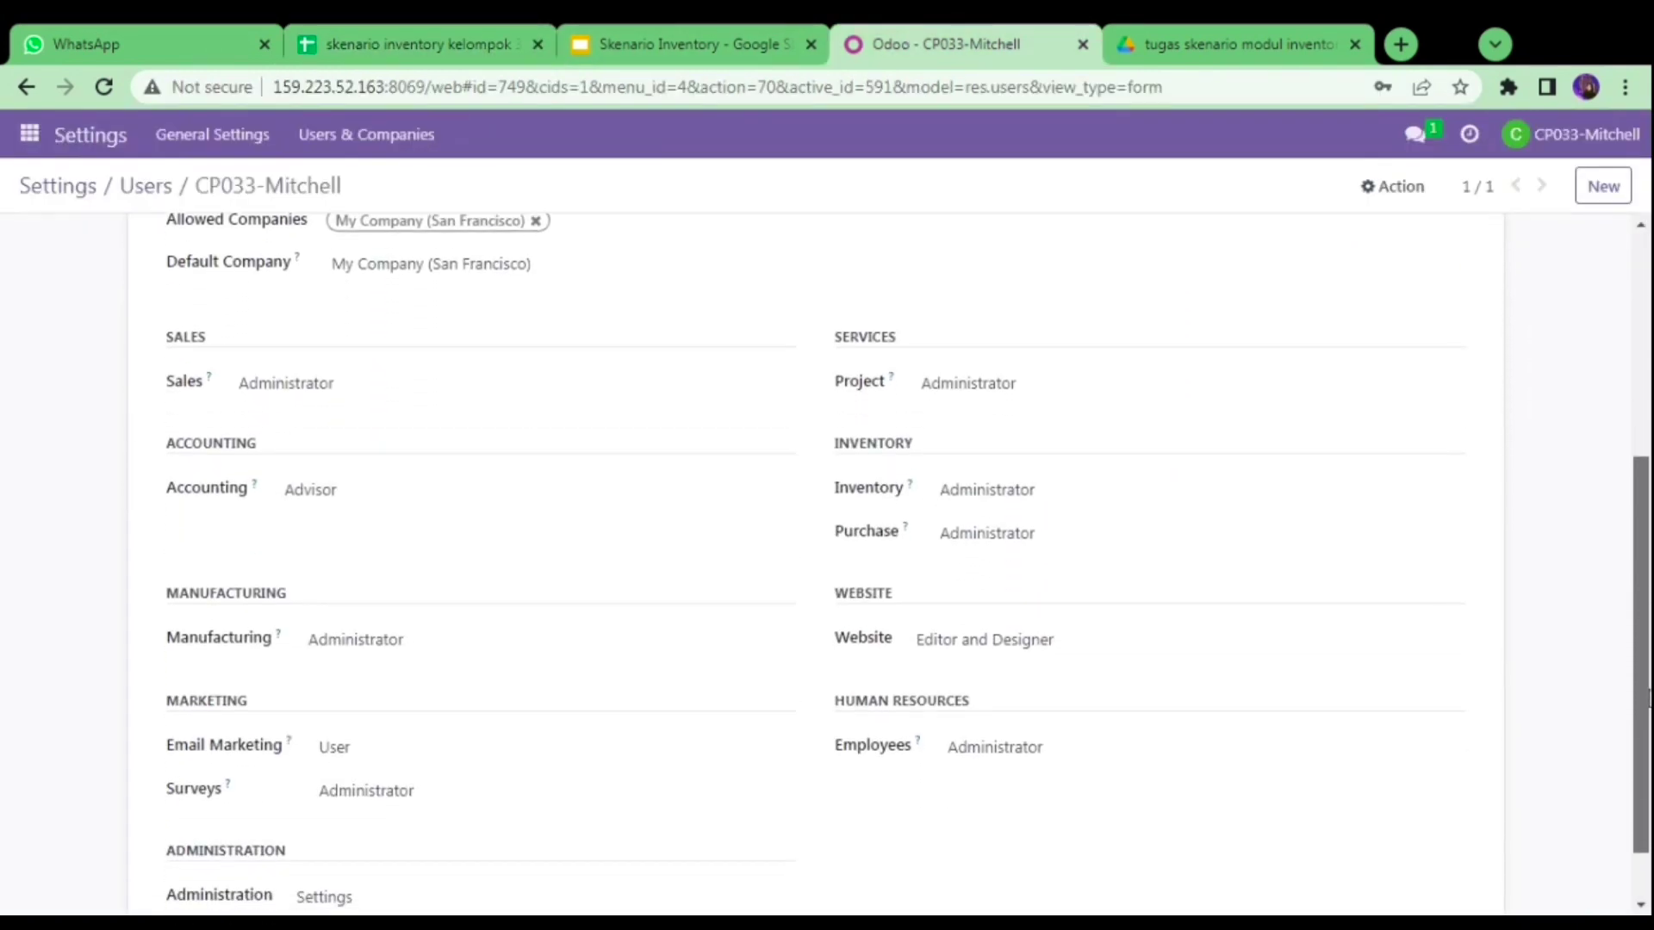
scroll(1648, 702, "down", 1)
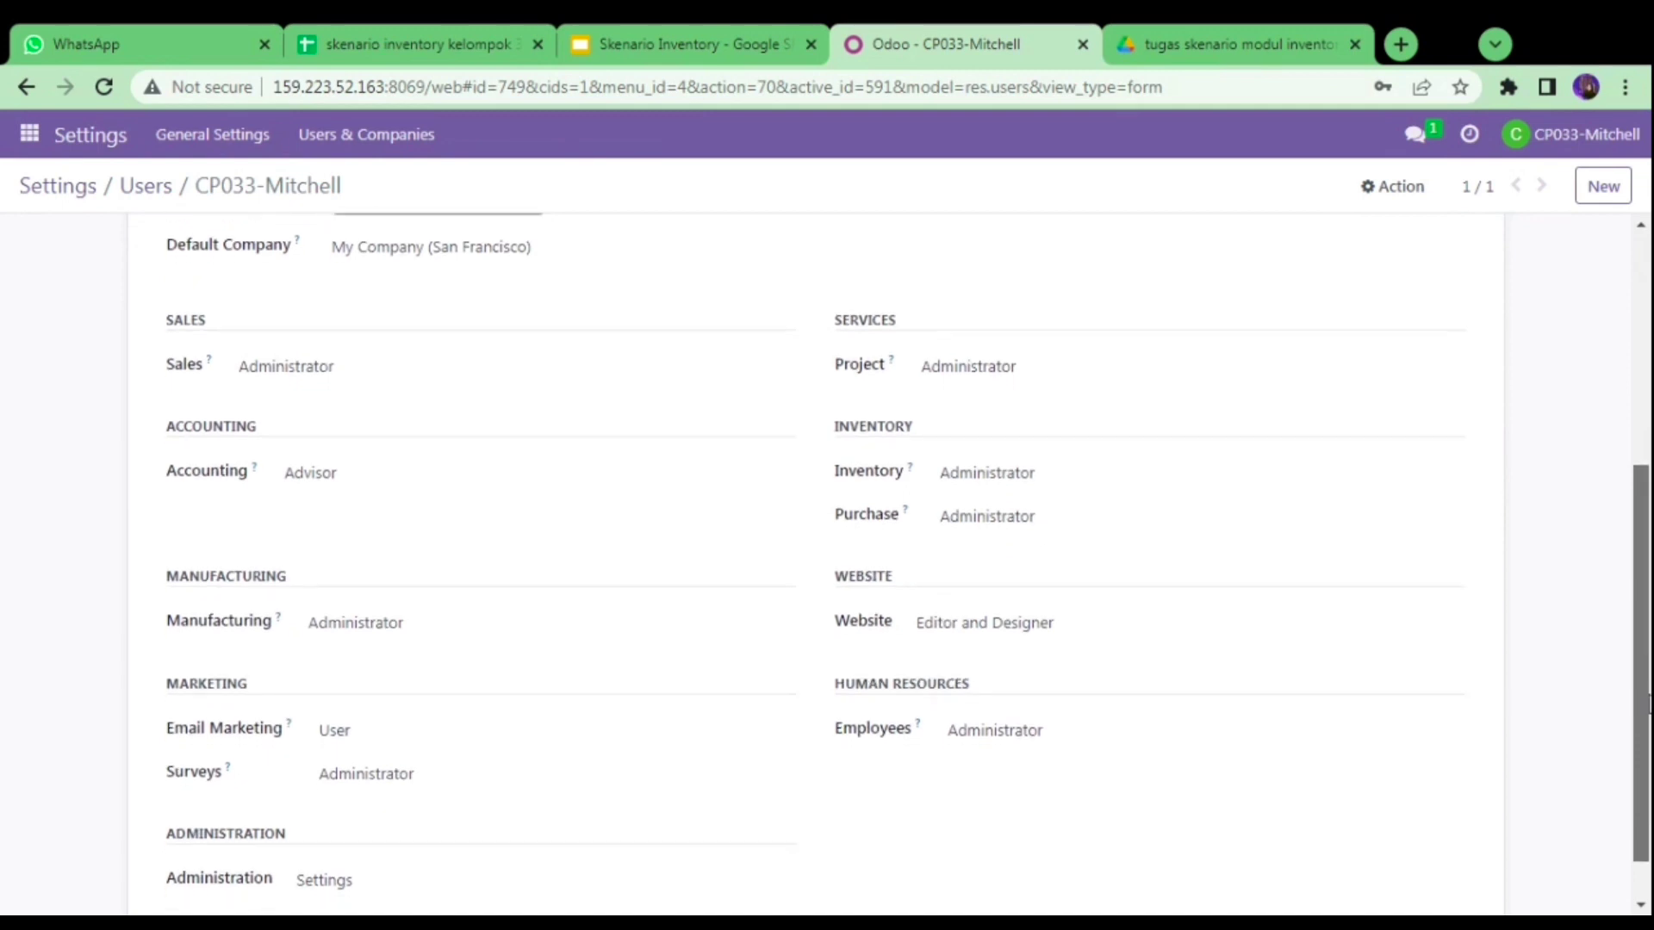
scroll(1648, 704, "down", 1)
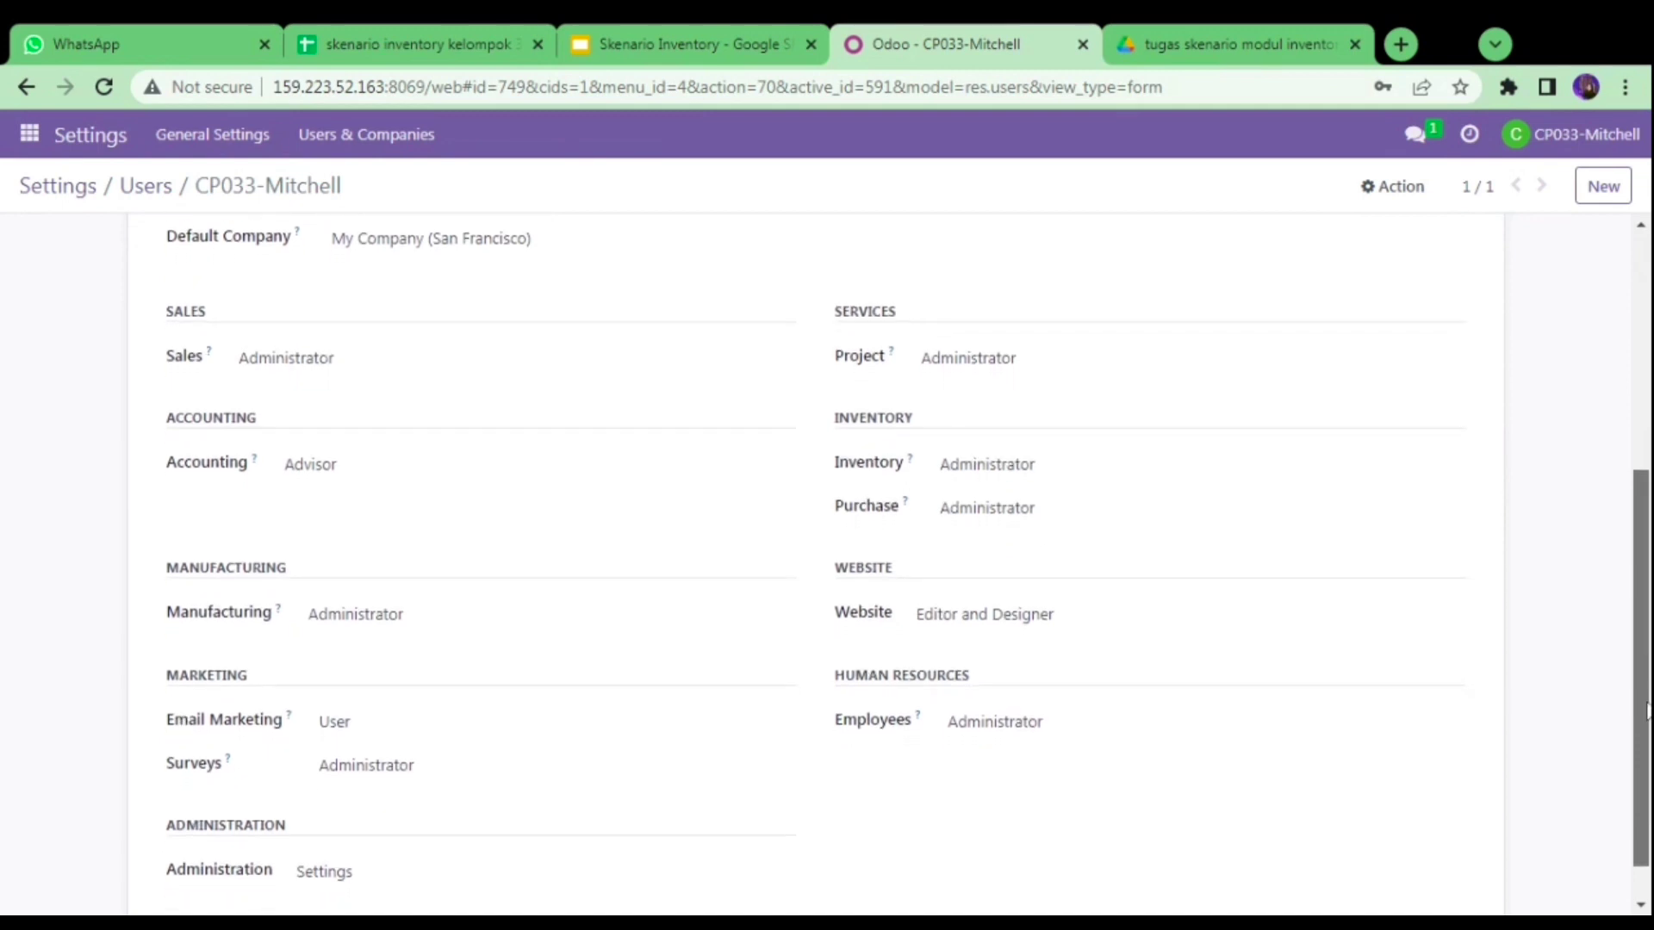
scroll(1647, 708, "down", 1)
scroll(1648, 711, "down", 1)
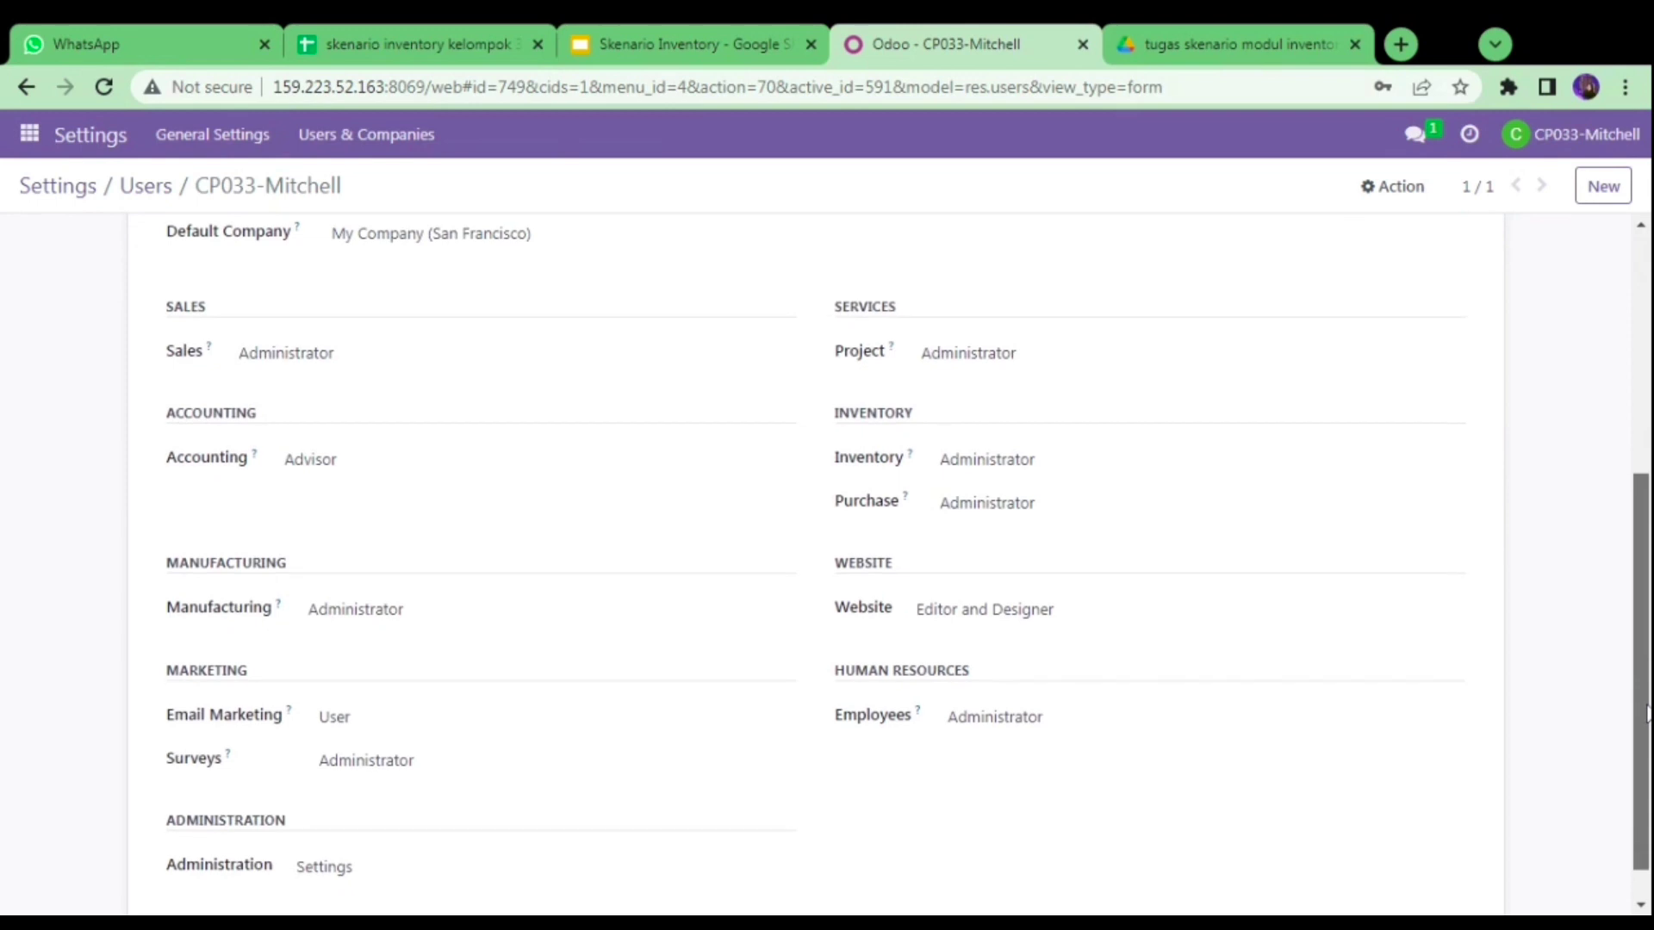
scroll(1648, 714, "down", 1)
scroll(1646, 715, "down", 1)
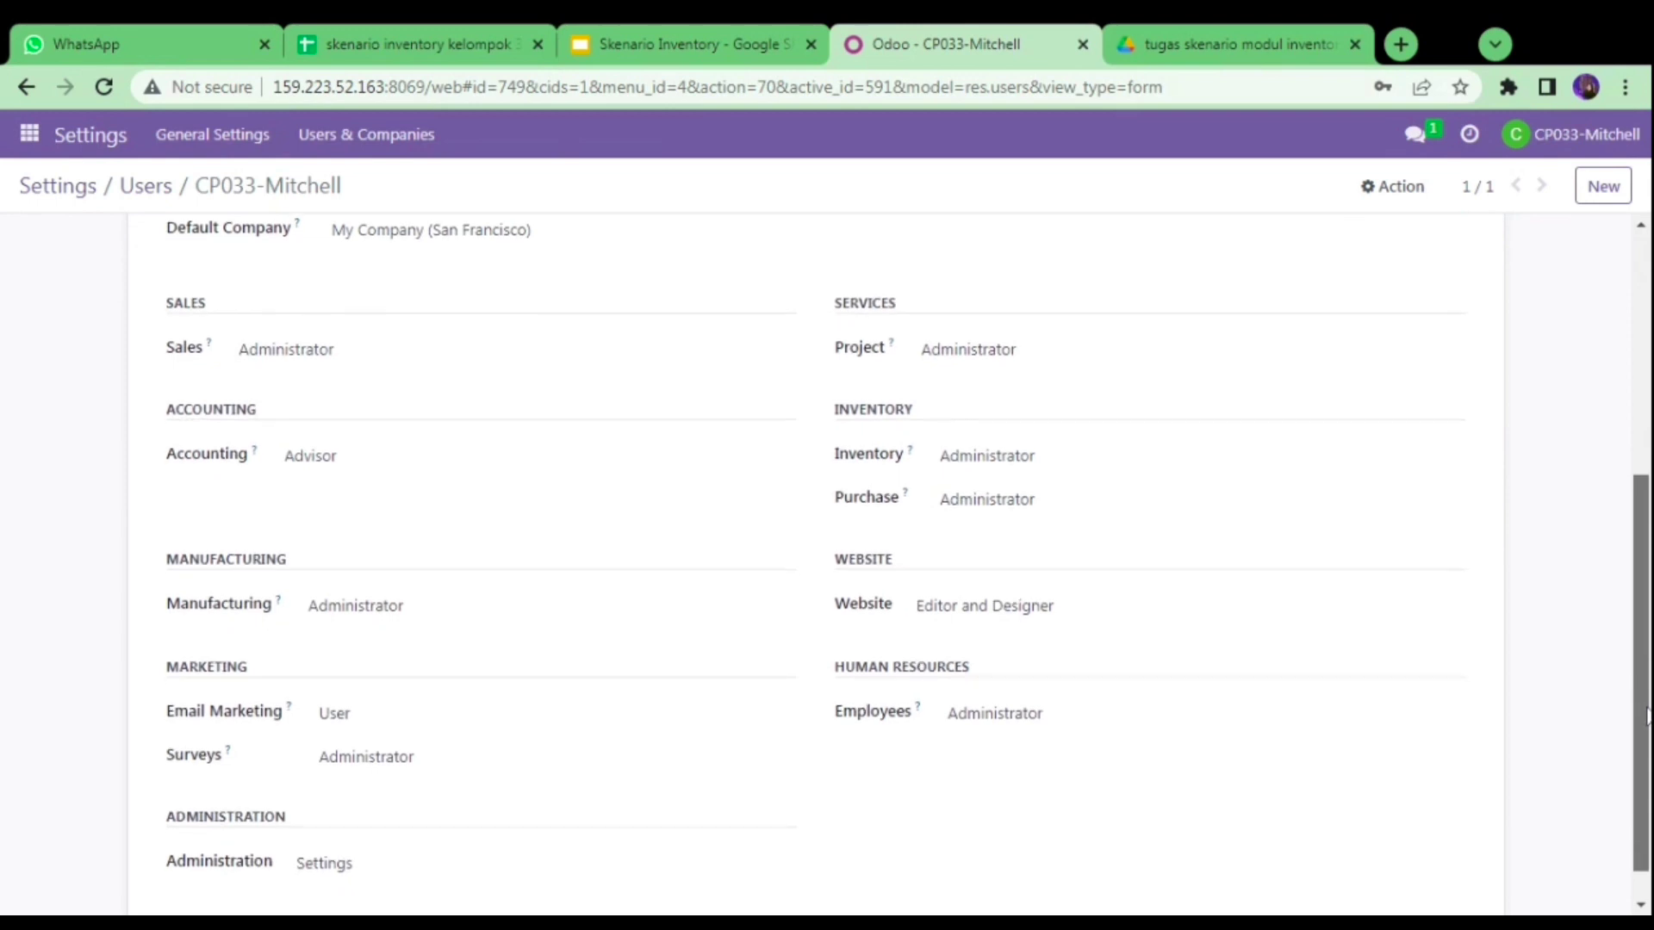
left_click_drag(1647, 715, 1647, 720)
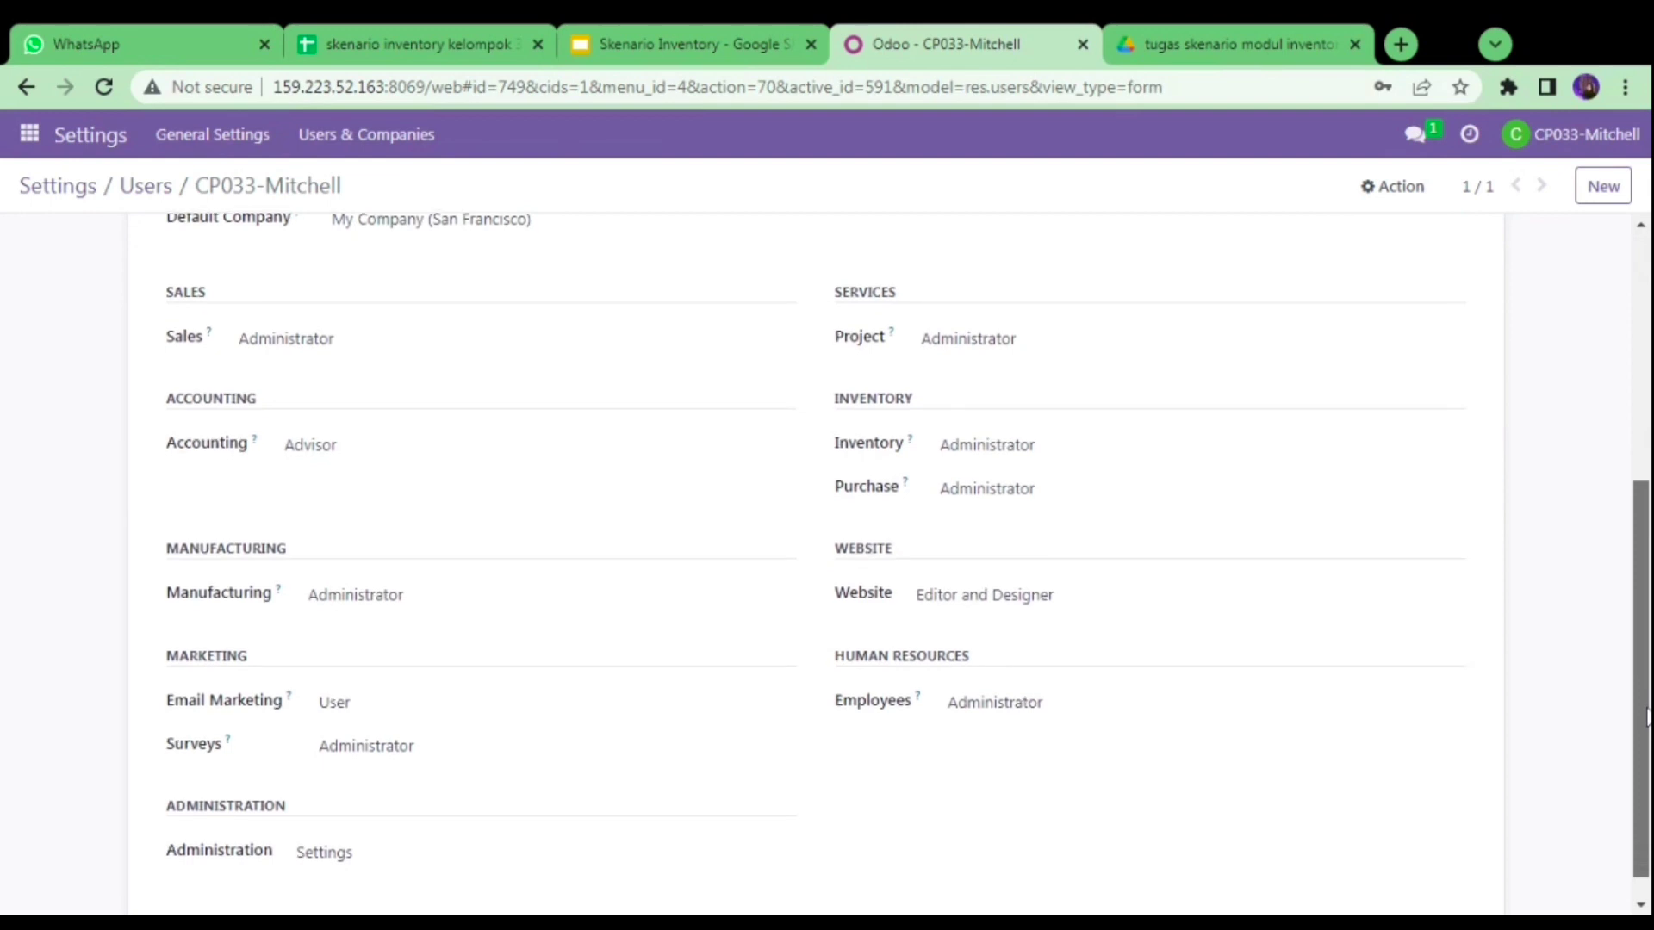
left_click_drag(1647, 711, 384, 192)
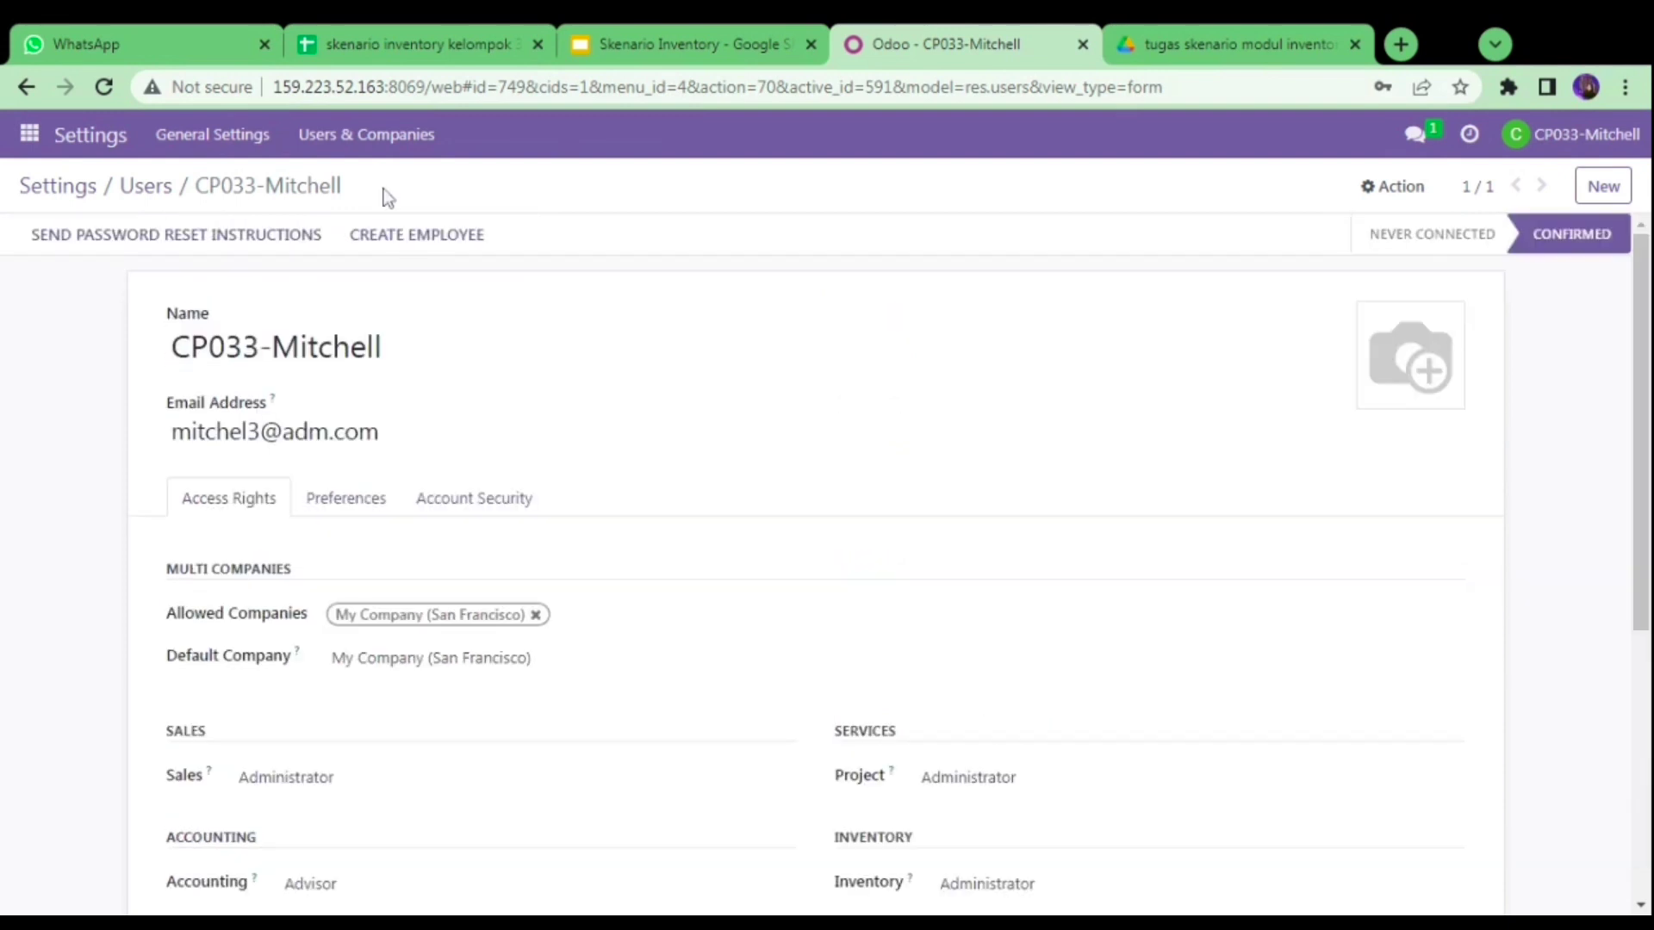
- Back in the Users list, pick up the Manager Sales login from cell D5 of the sheet
left_click(141, 192)
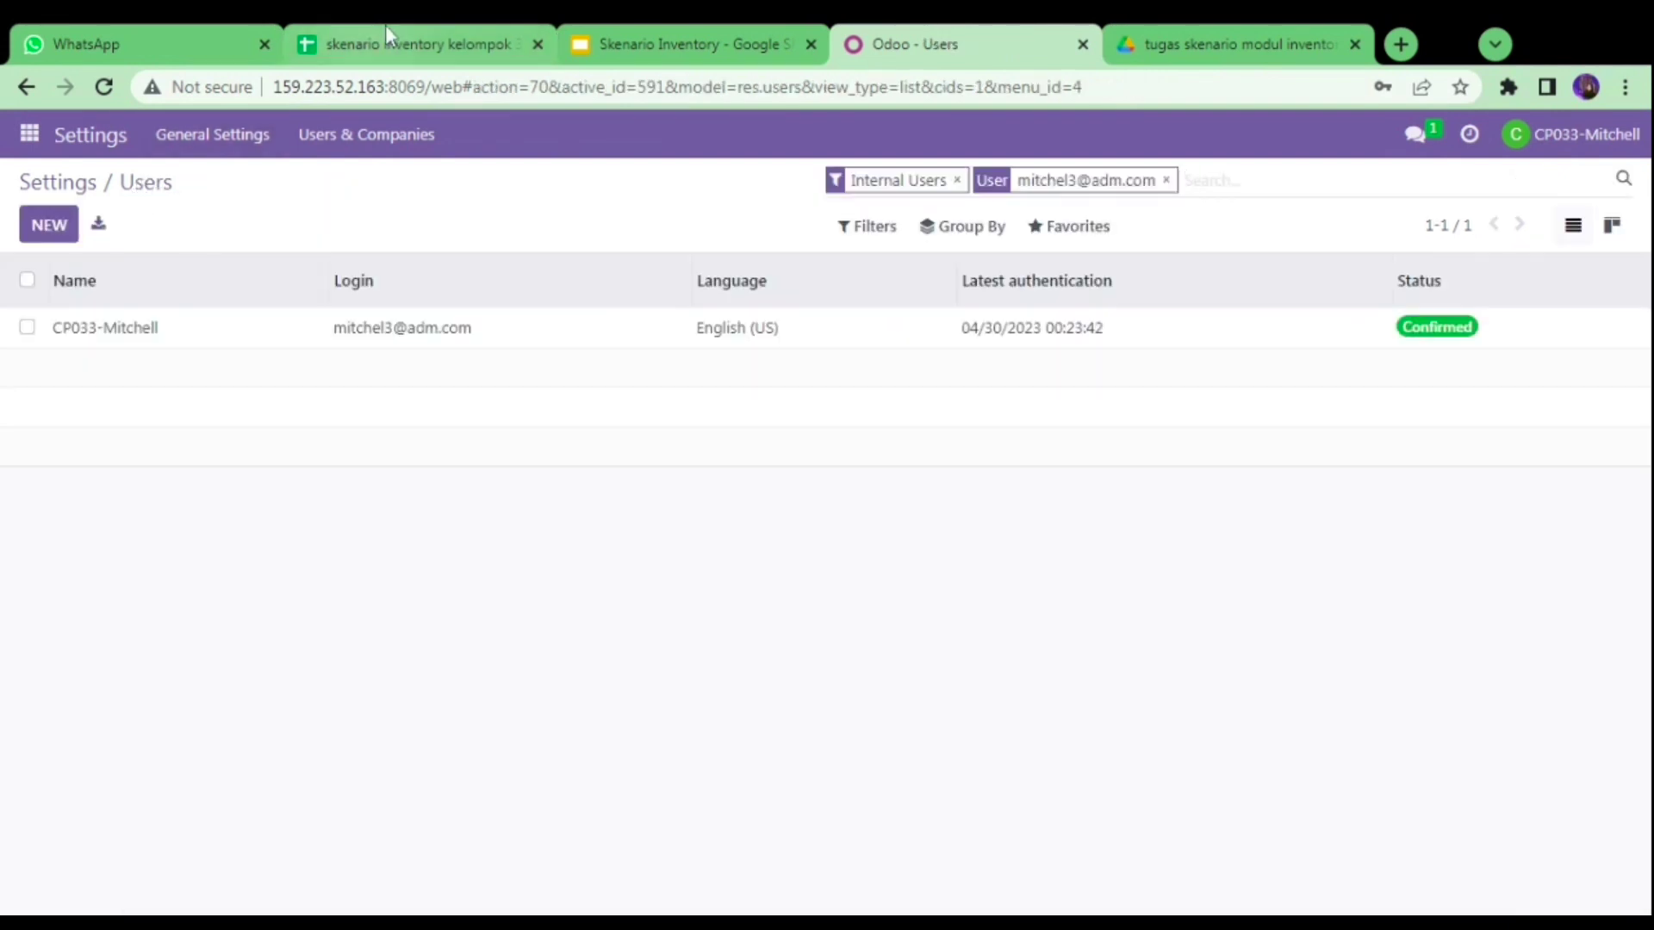
left_click(469, 34)
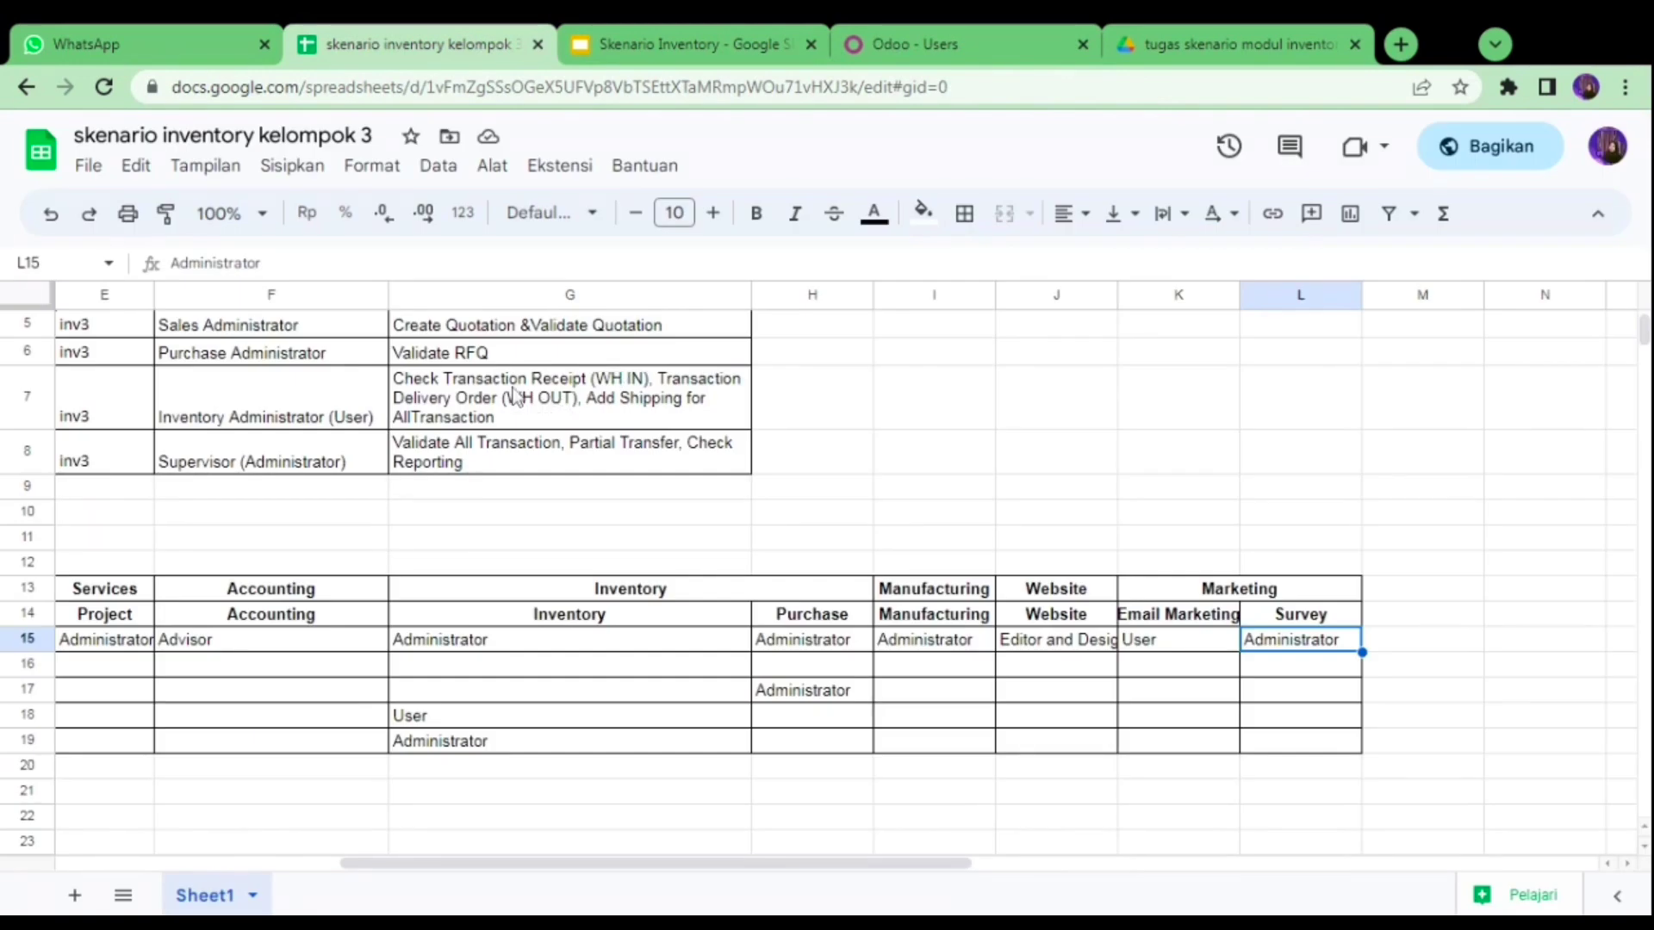
key("Left")
key("Left")
key("Left")
key("Left")
key("Left")
key("Left")
key("Left")
key("Left")
key("Left")
key("Left")
key("Left")
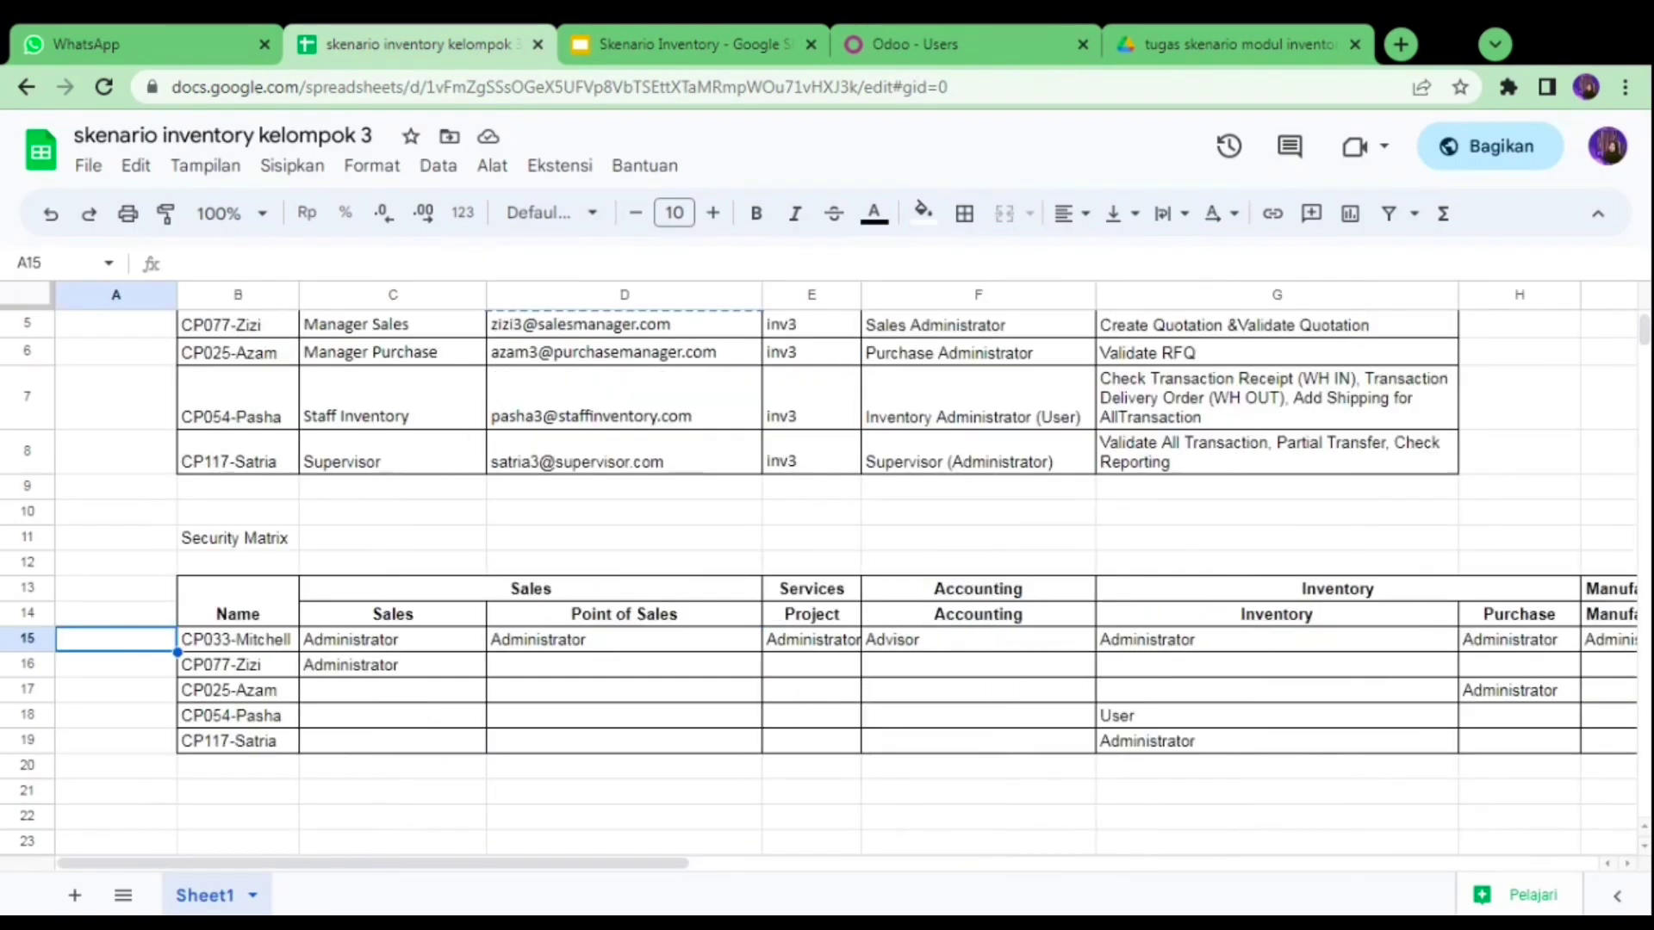
key("Up")
key("Up")
key("Up")
key("Up")
key("Up")
key("Up")
key("Up")
key("Up")
key("Up")
key("Up")
key("Up")
key("Up")
key("Up")
key("Up")
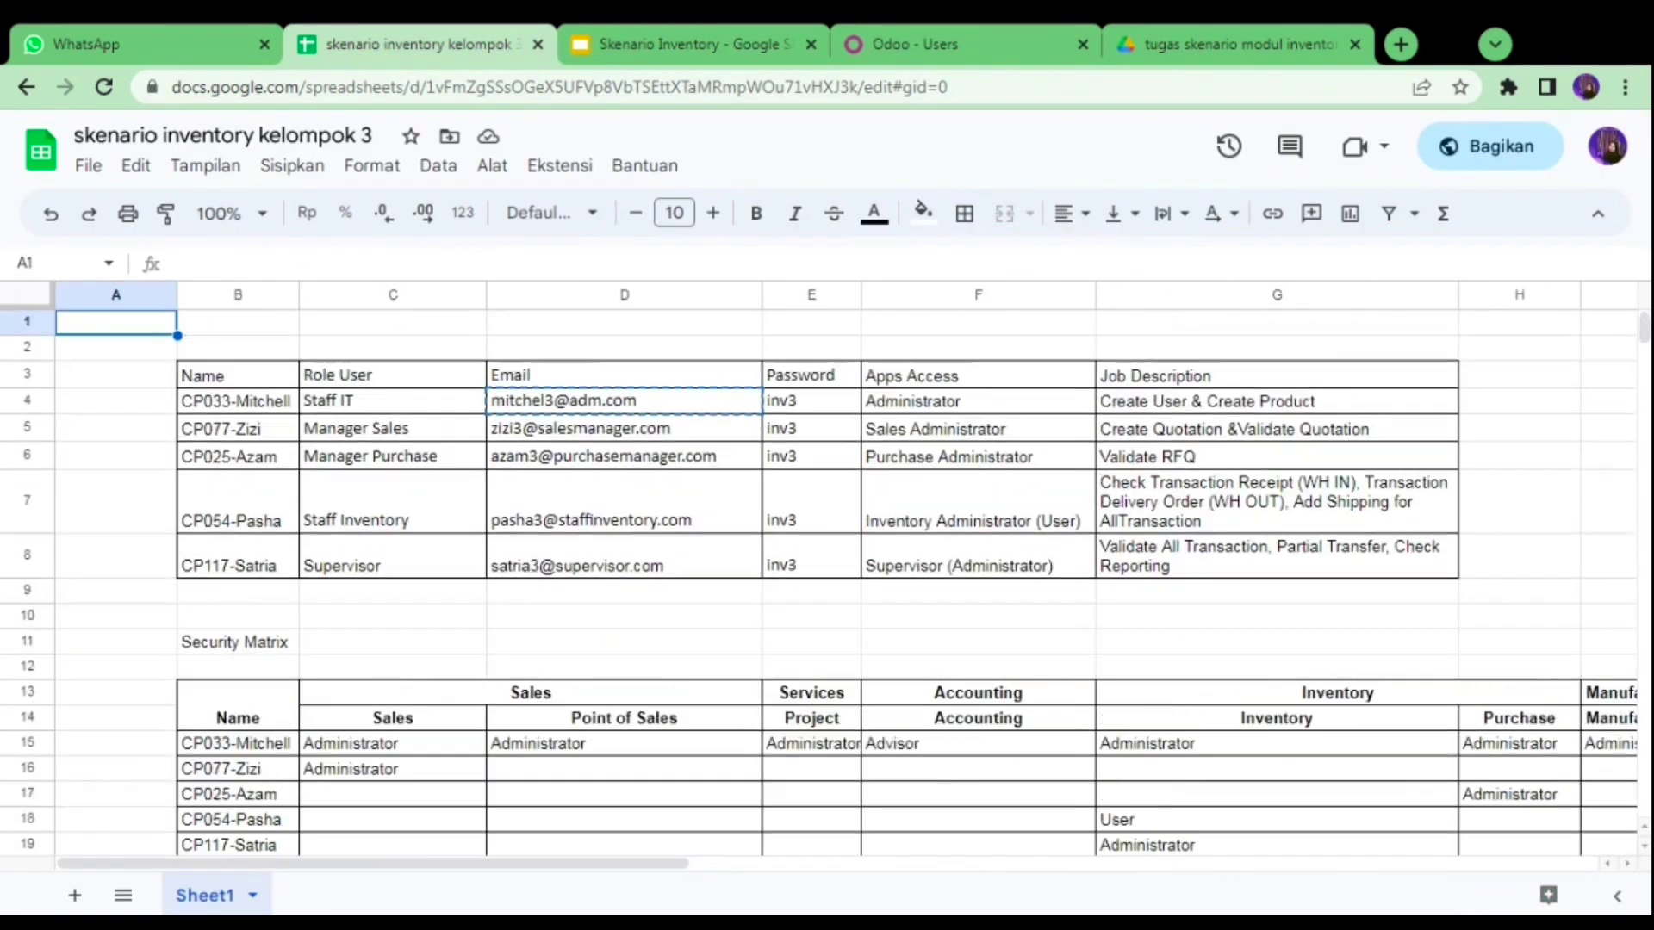
left_click(585, 428)
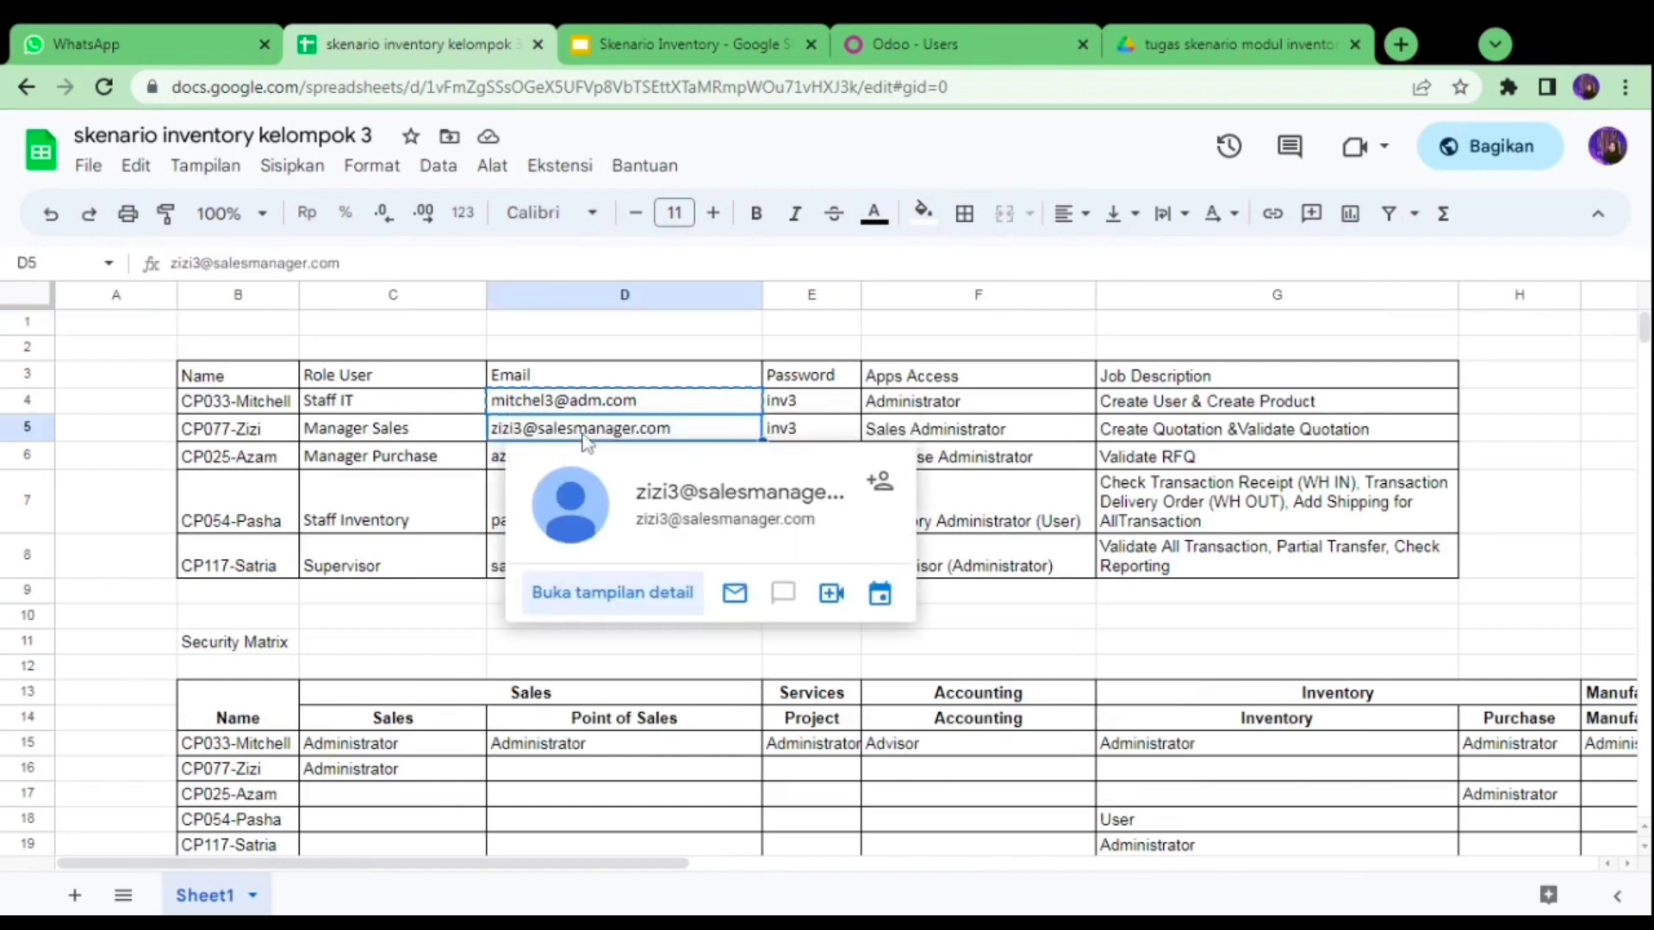
- Add the sales manager's login to the Users filter and review that account's access rights
left_click(862, 38)
key("ctrl+v")
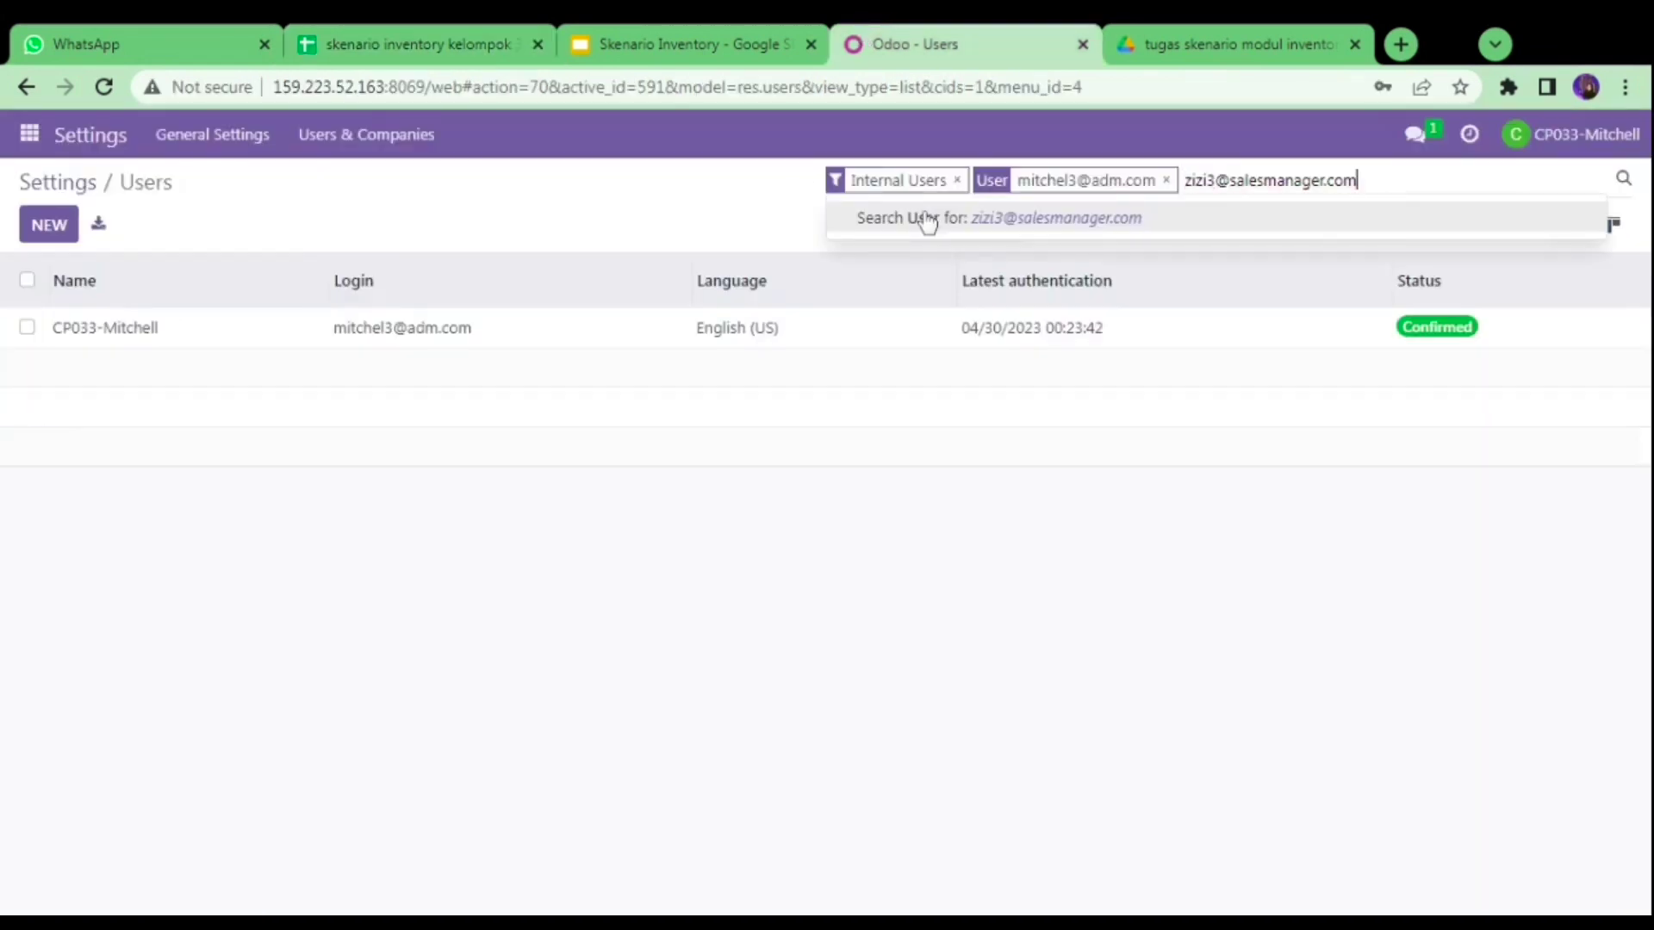
left_click(926, 221)
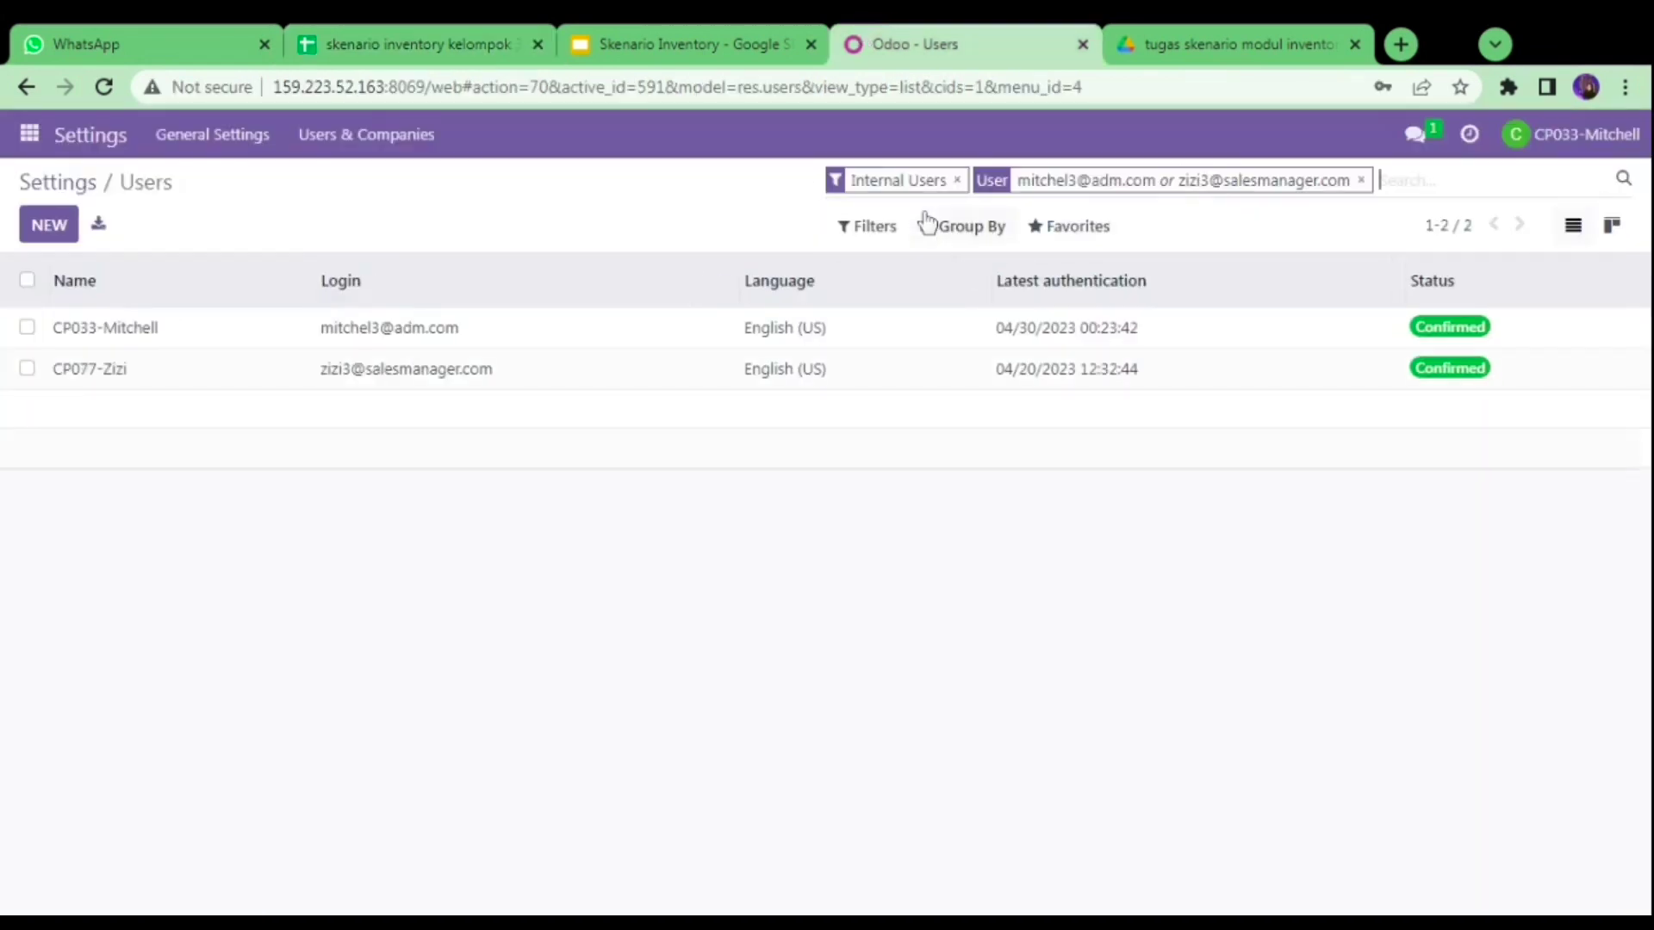
left_click(418, 389)
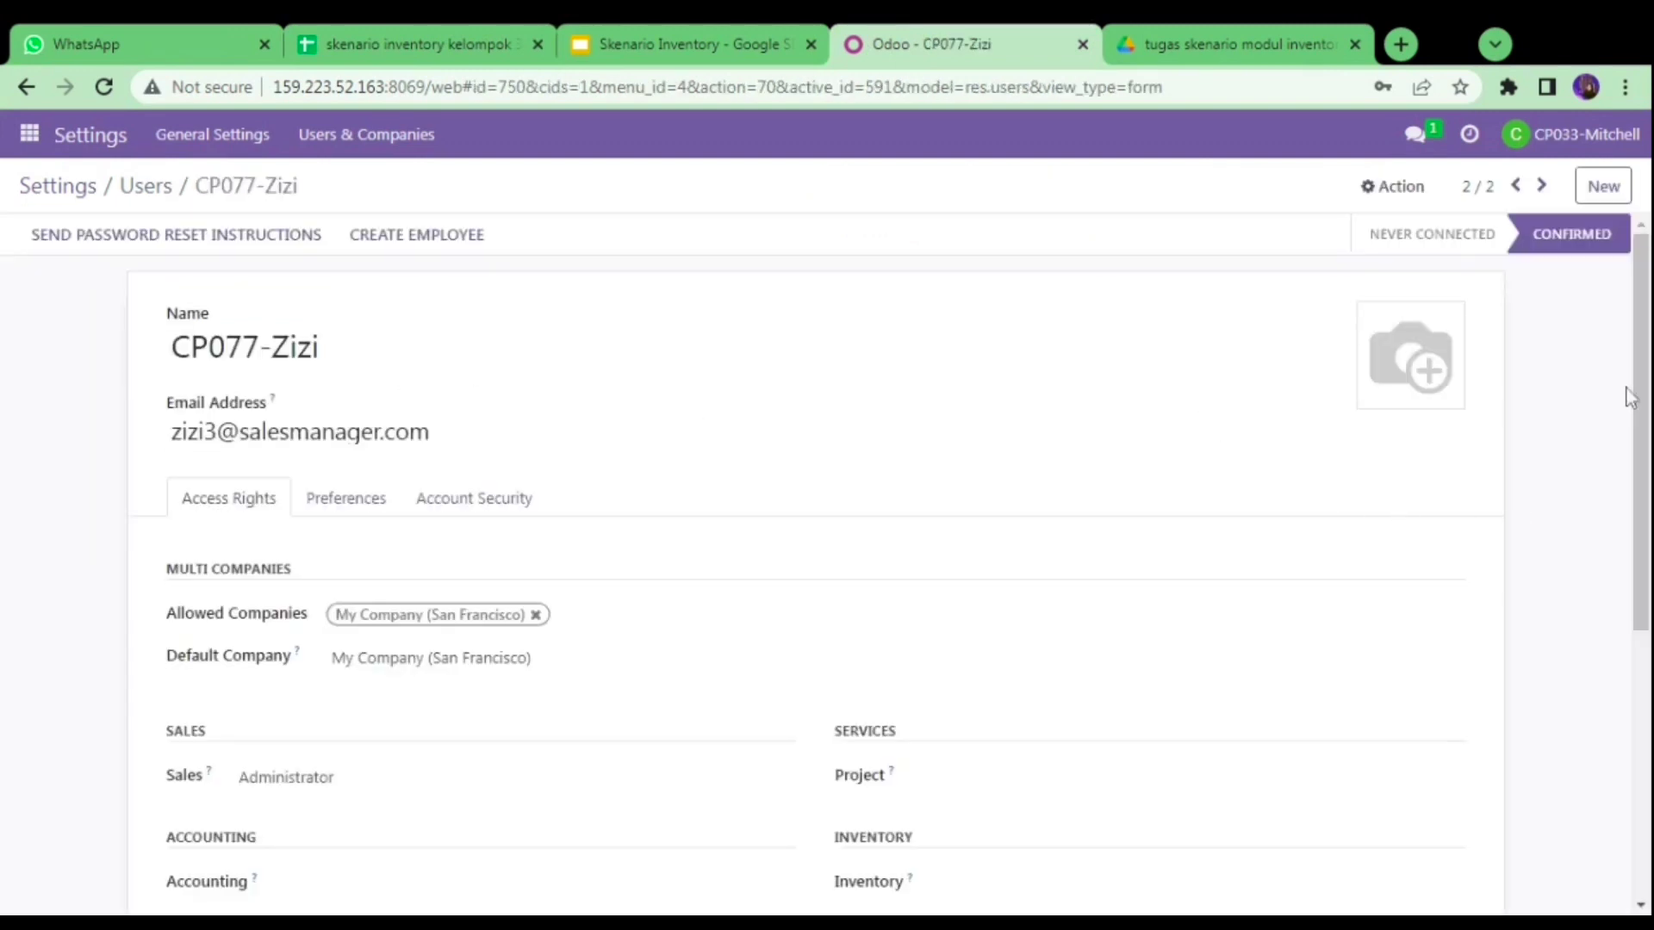
left_click_drag(1639, 396, 1645, 568)
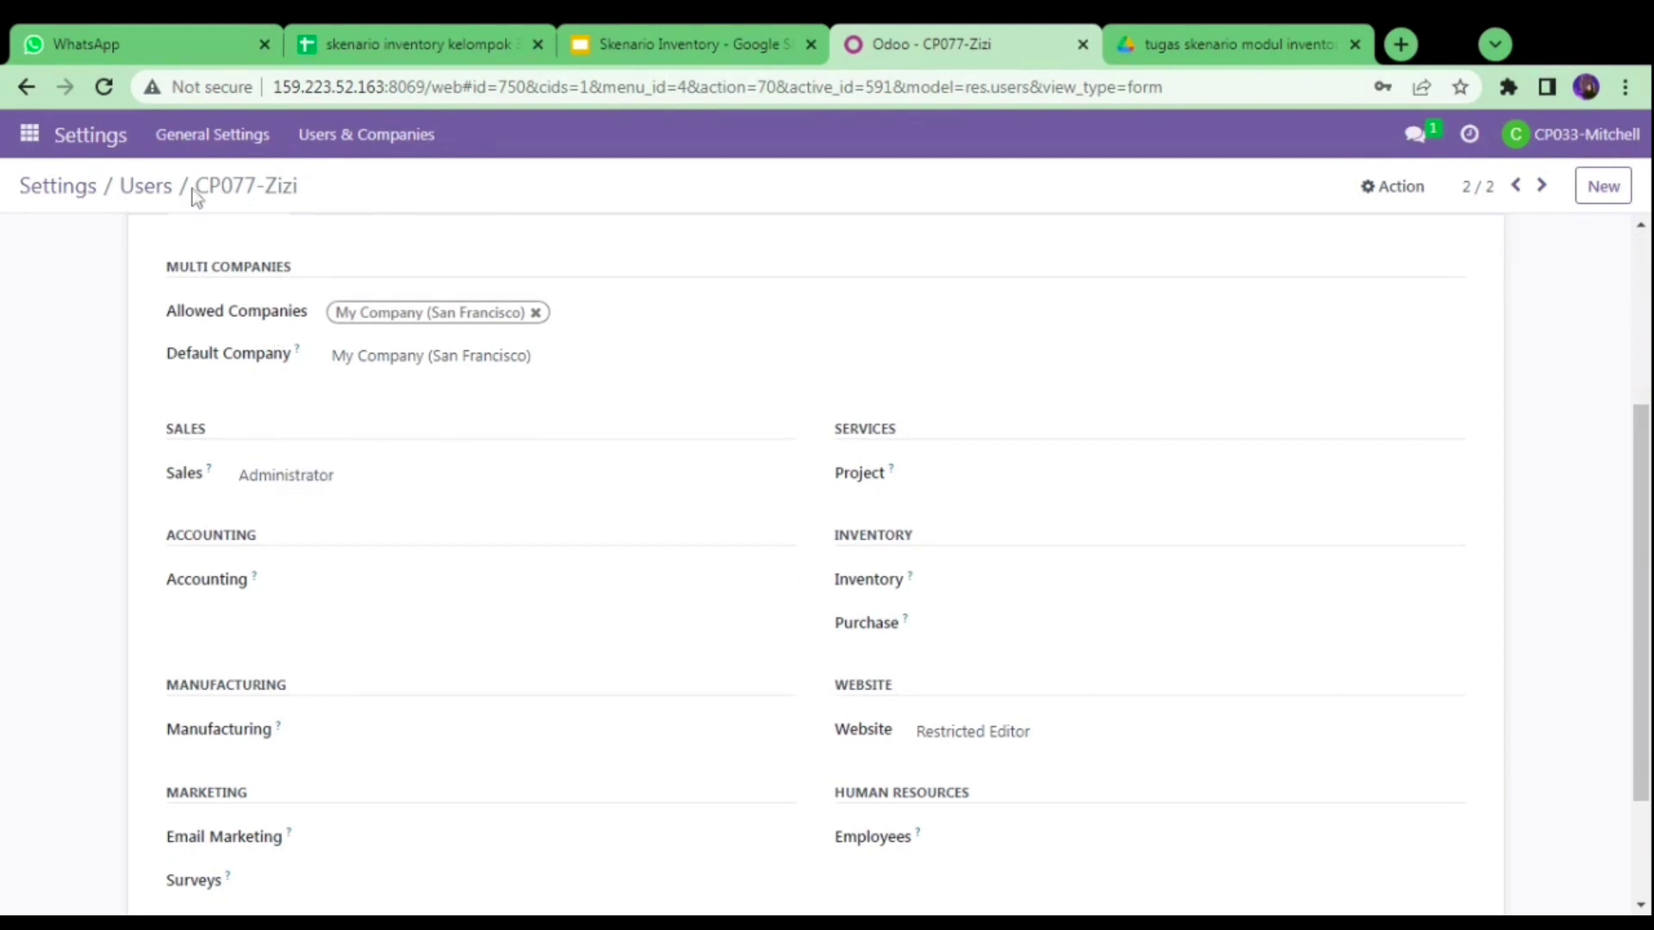
left_click(145, 186)
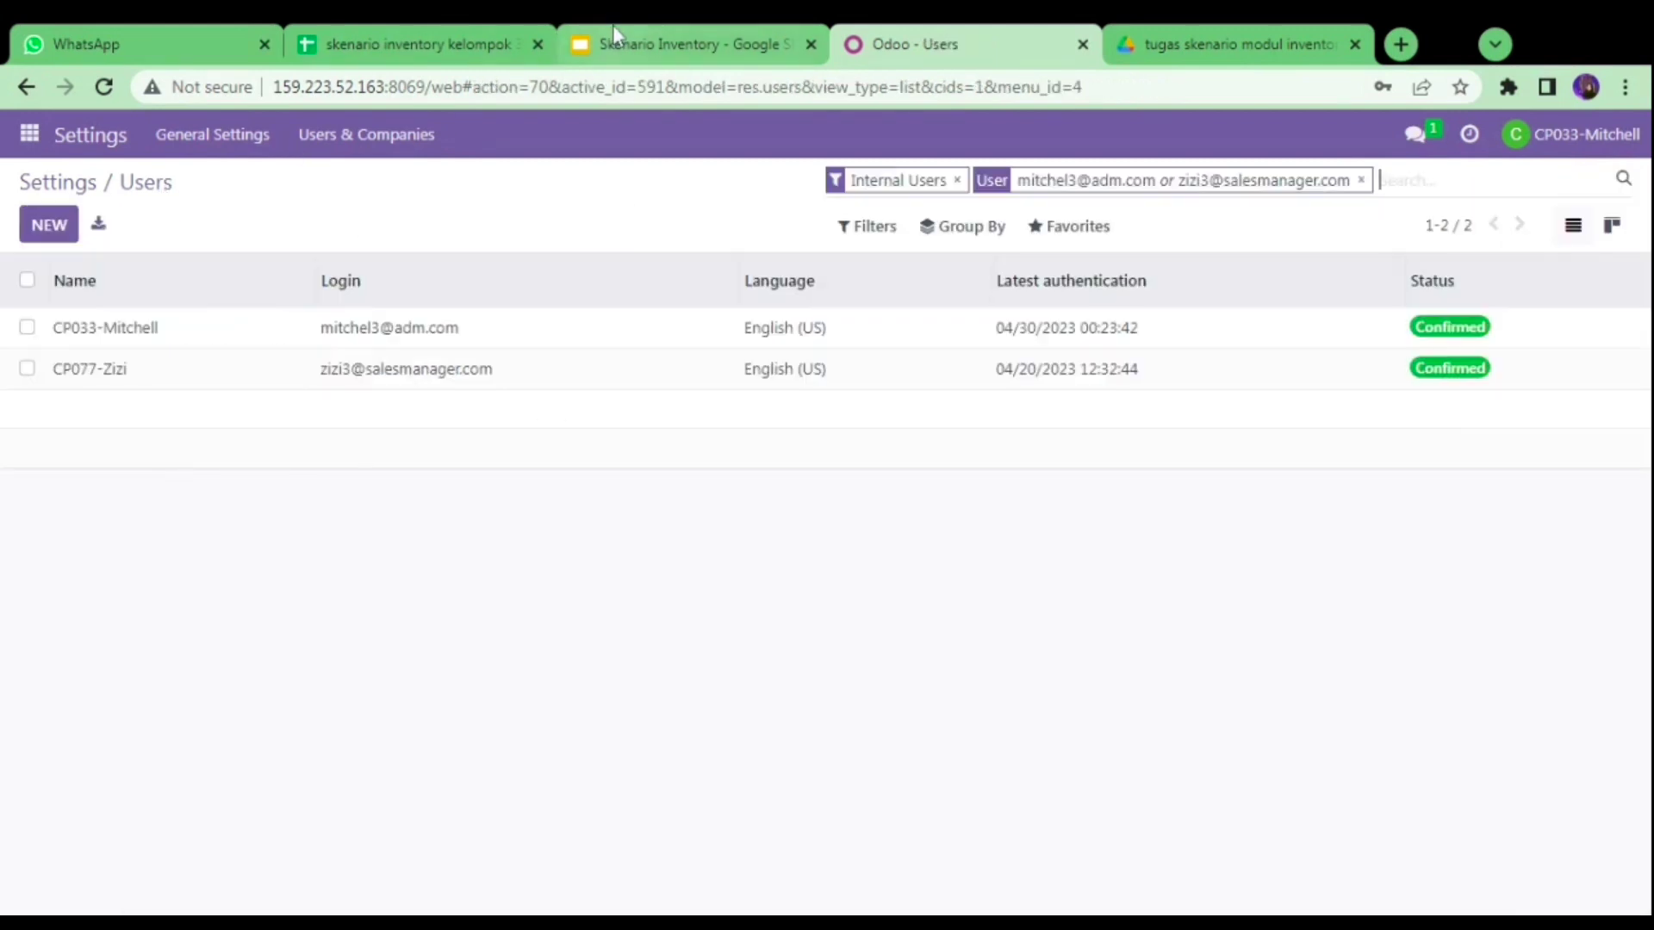
- Add the purchase manager's email to the Users filter and verify it has only Purchase Administrator access
left_click(435, 39)
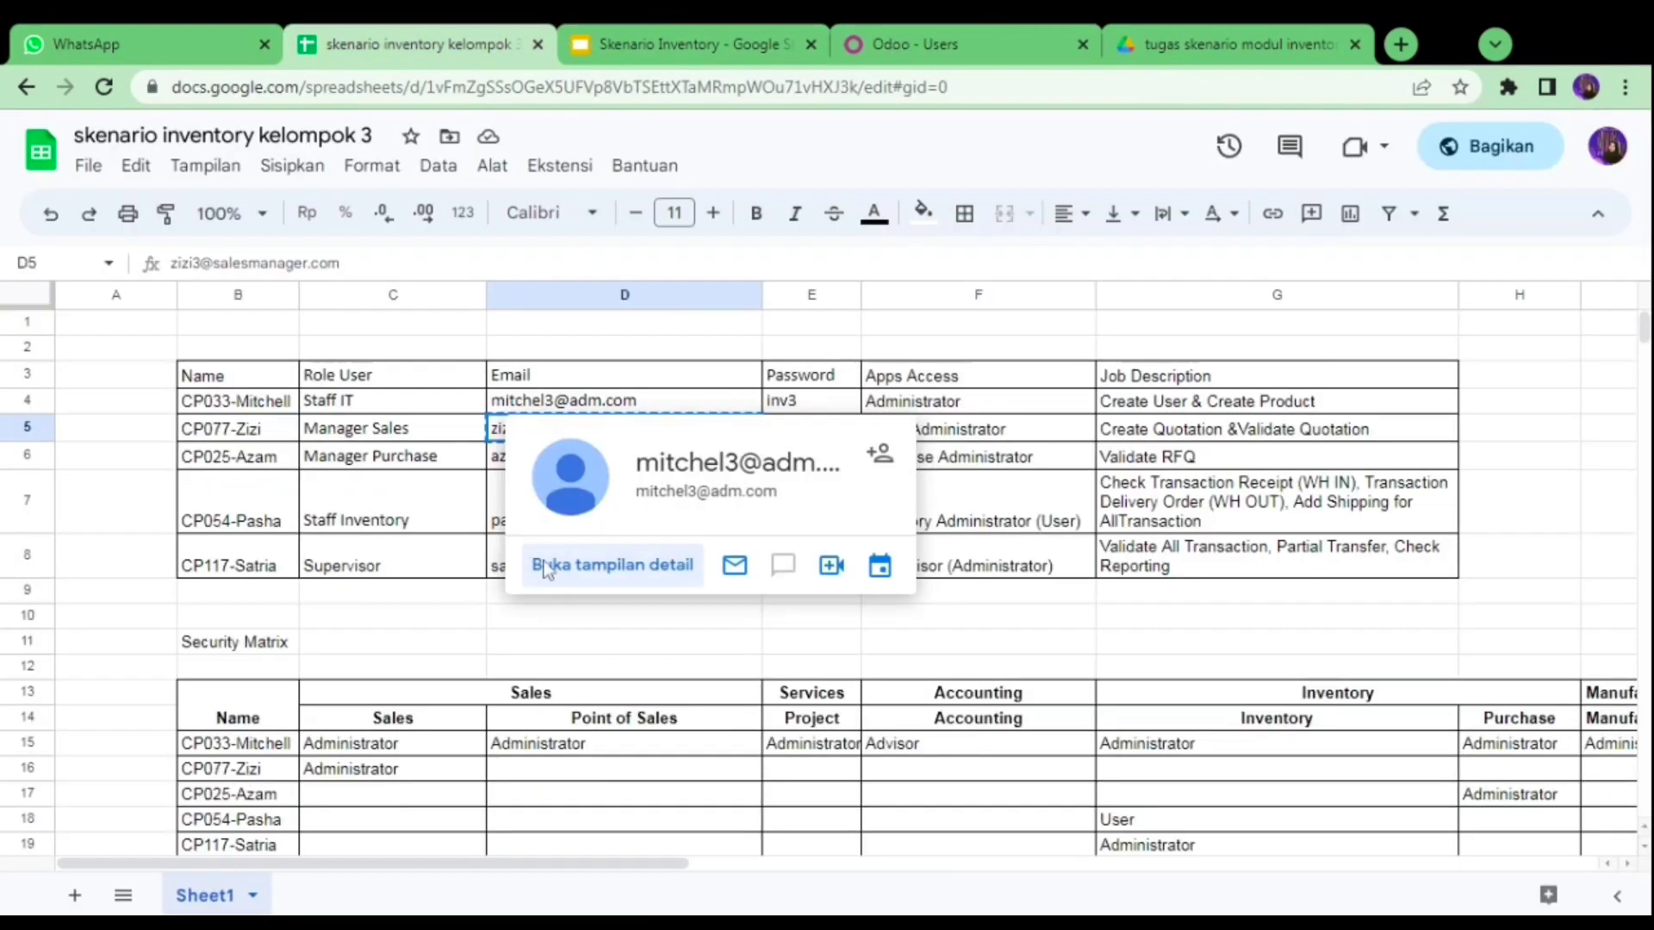
left_click(508, 462)
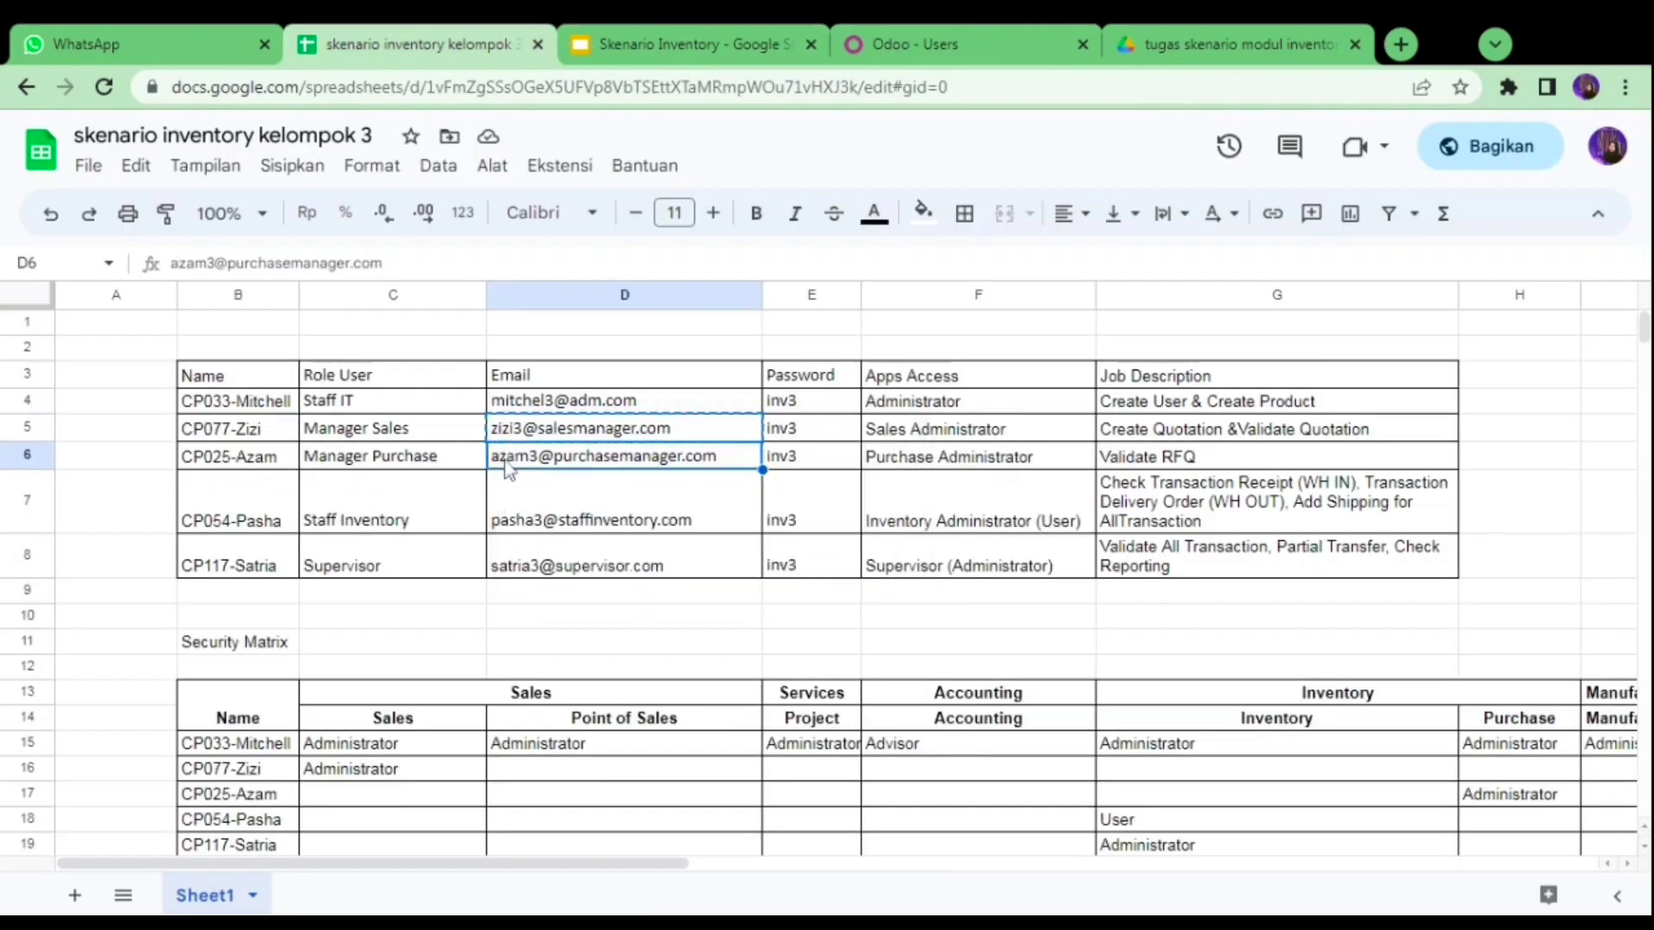
left_click(847, 24)
key("ctrl+v")
key("Return")
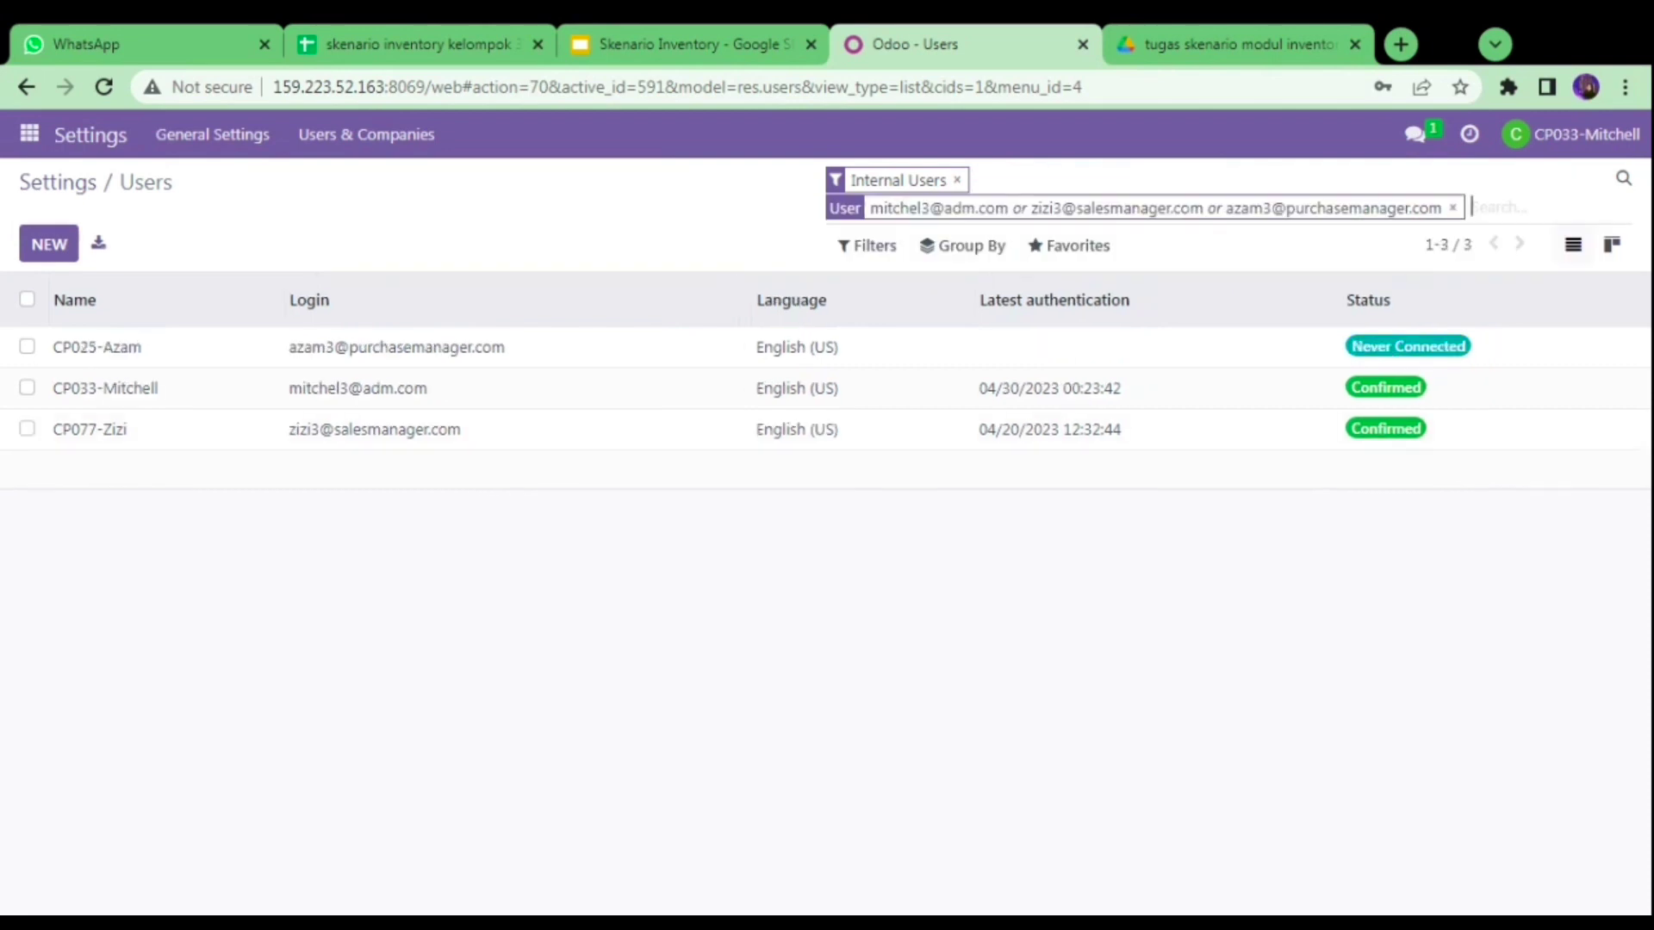
left_click(480, 353)
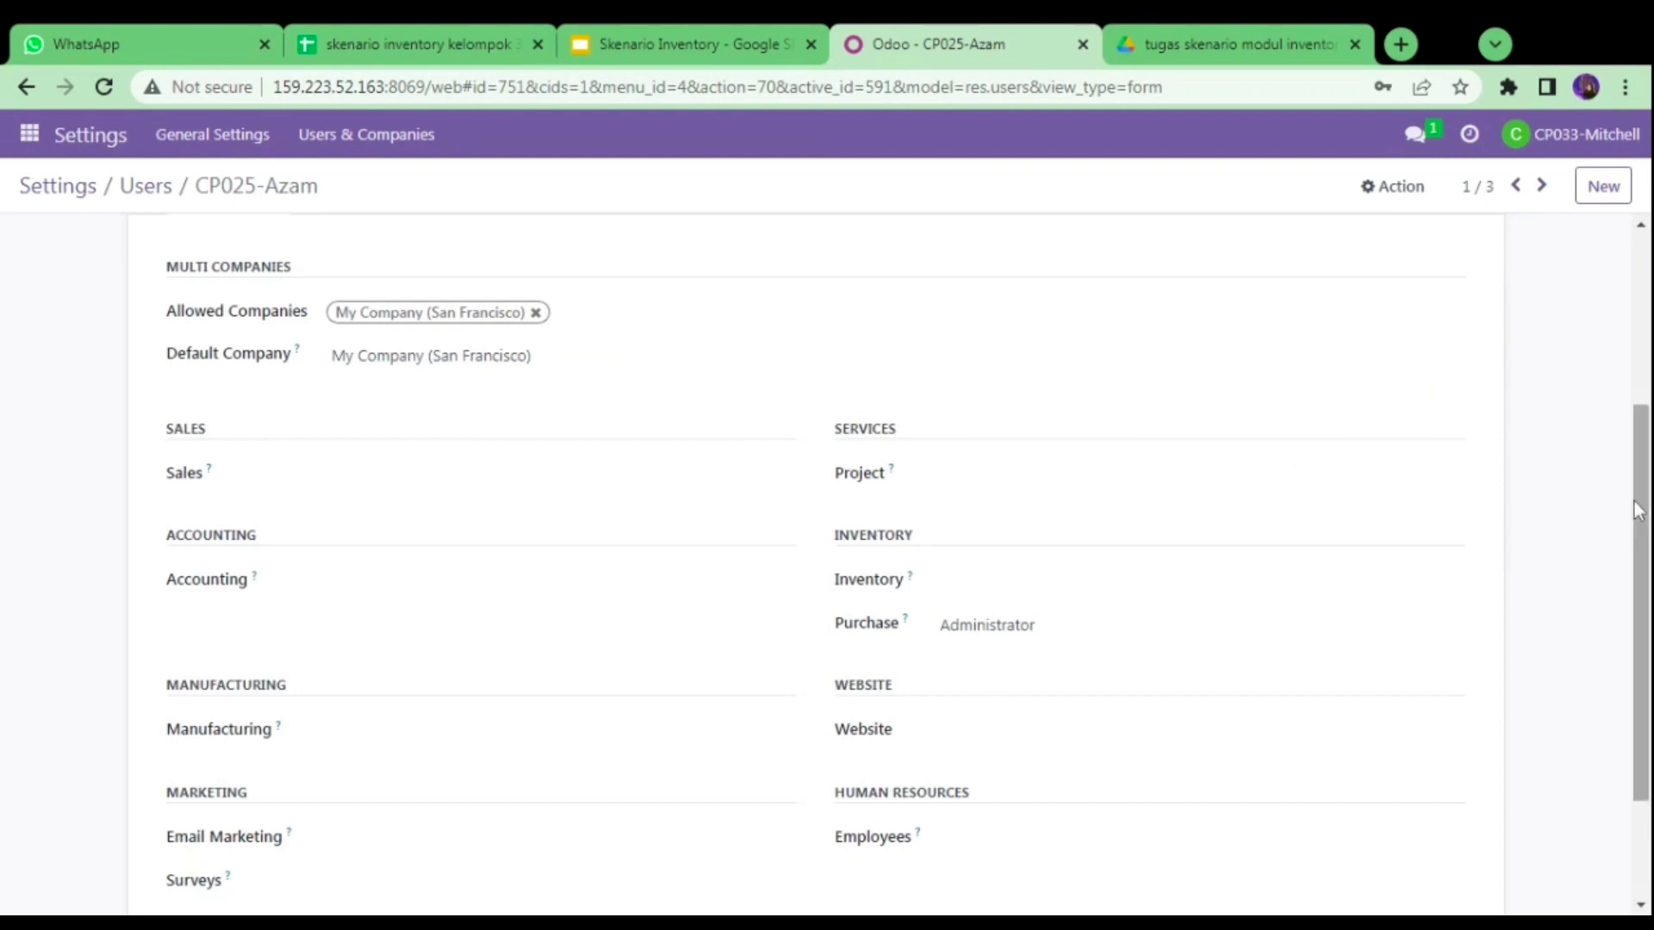
left_click_drag(1640, 503, 1640, 529)
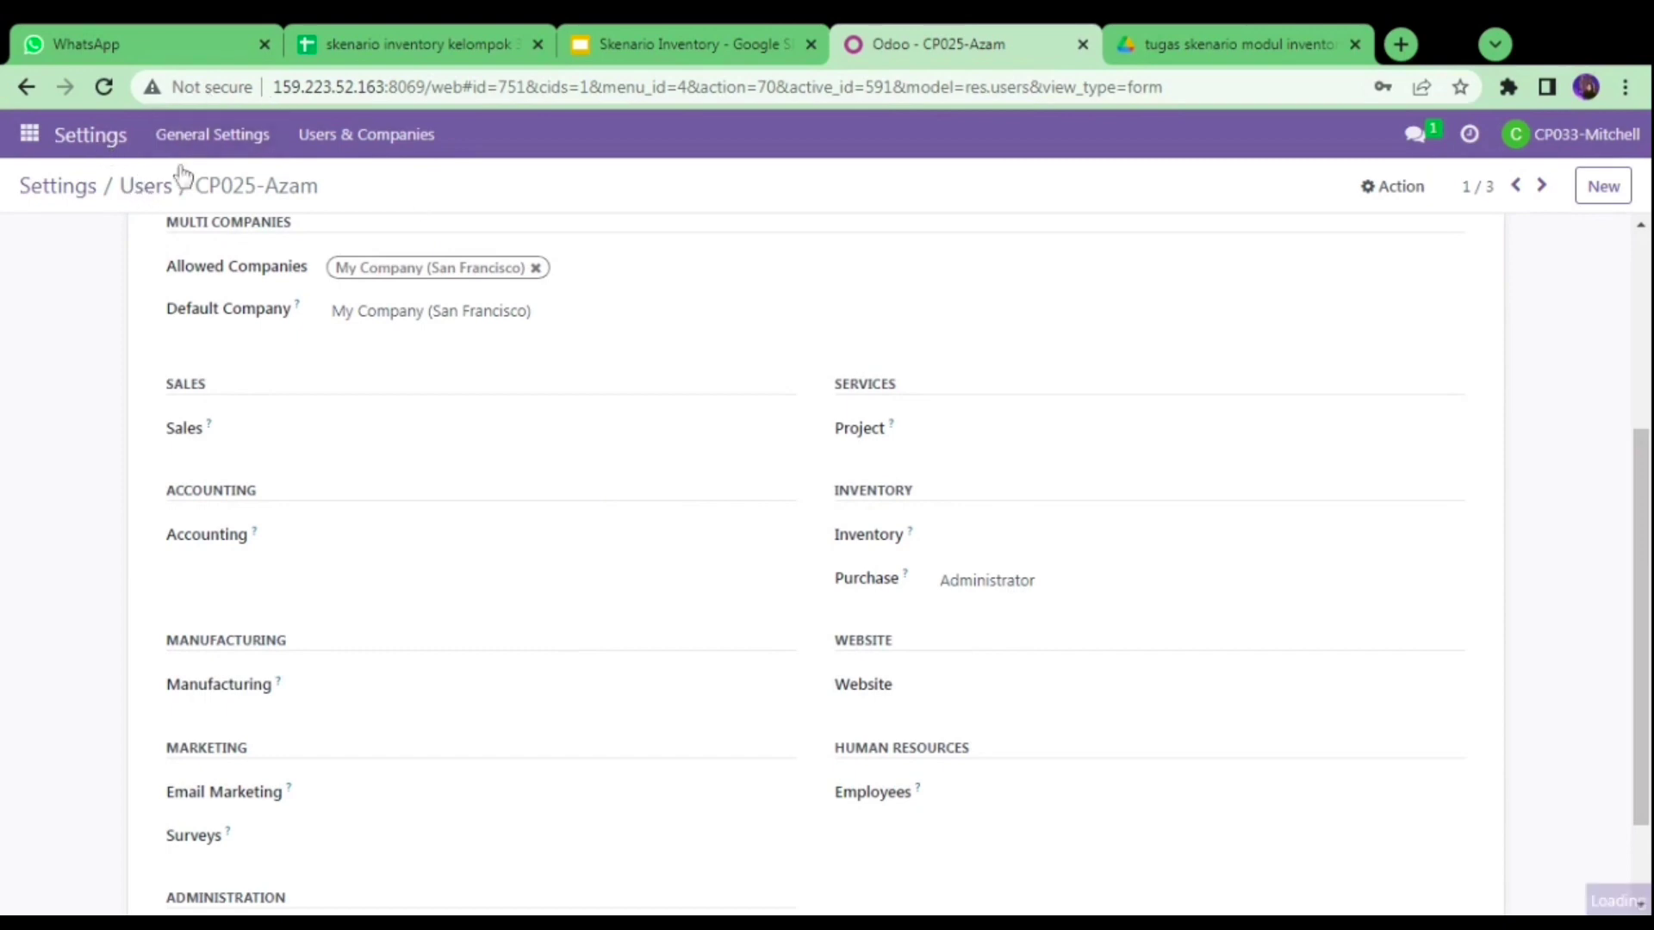
left_click(164, 184)
left_click(385, 40)
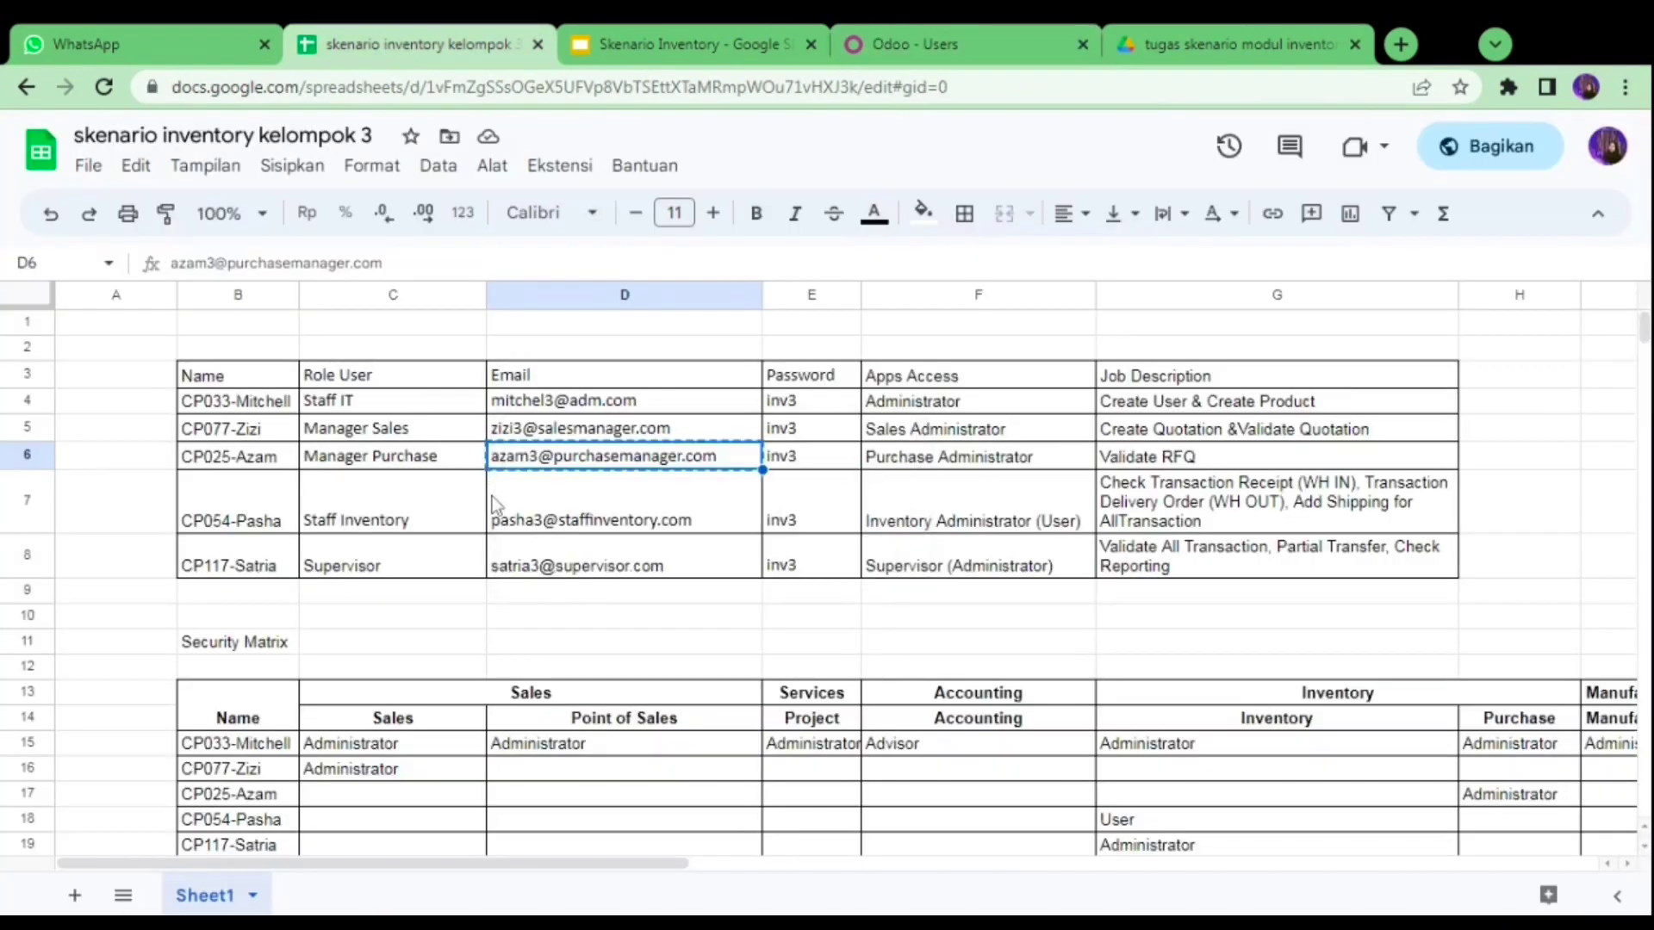
- Add the staff inventory user's email to the Users filter and confirm Inventory User access
left_click(493, 496)
left_click(853, 26)
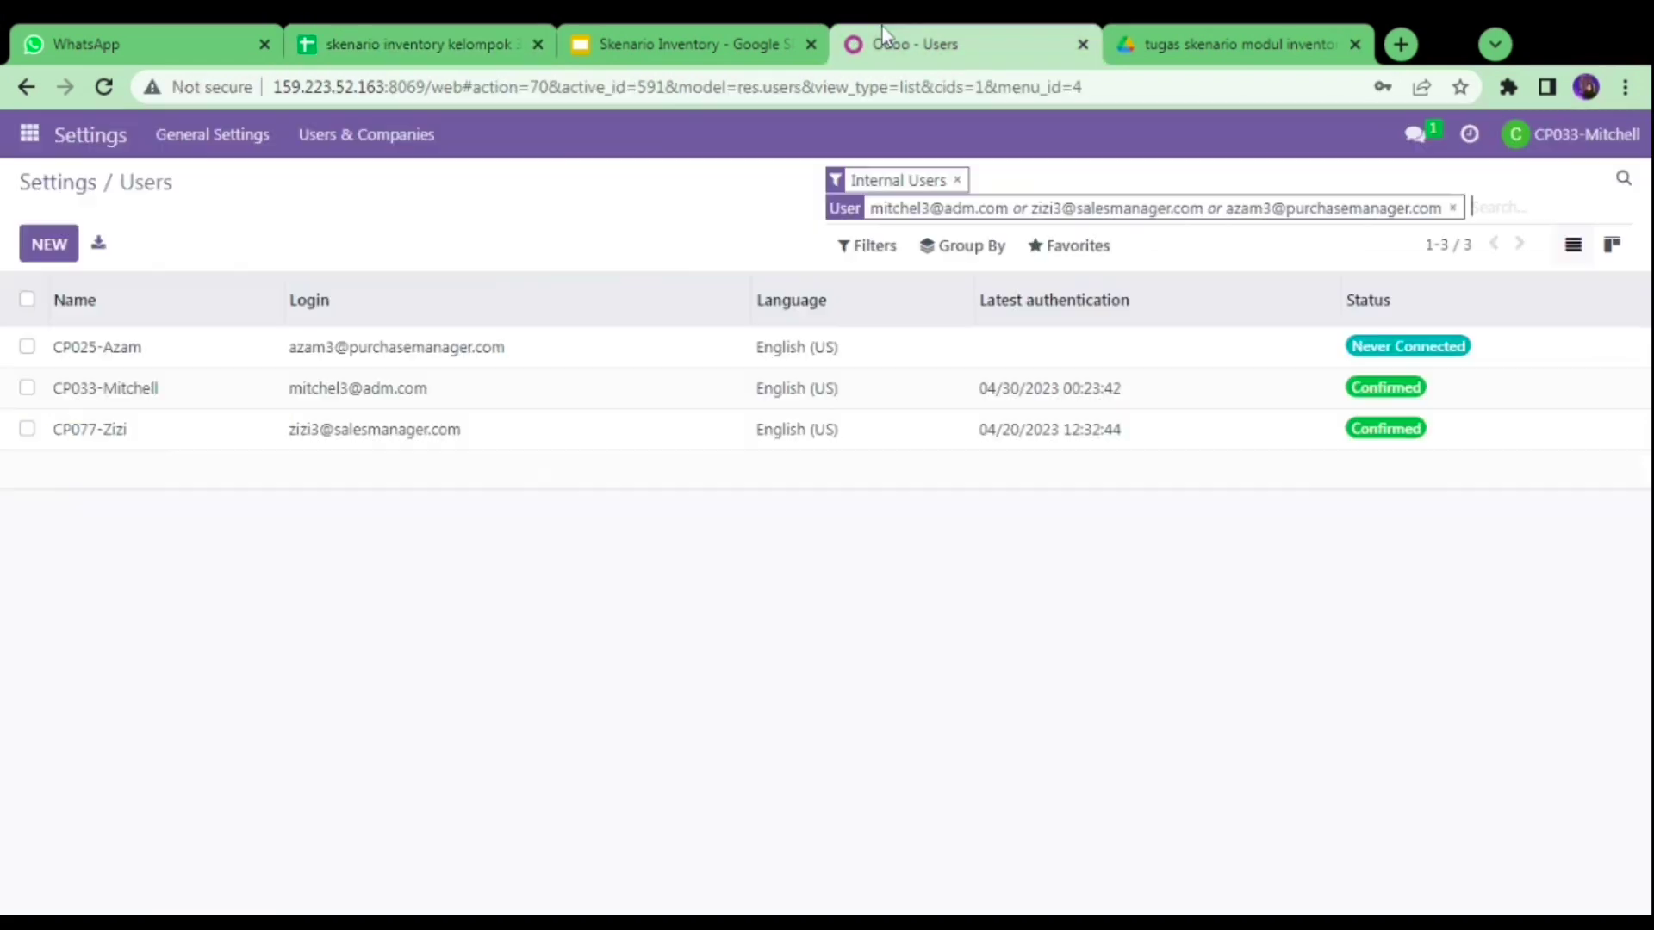
key("ctrl+v")
key("Return")
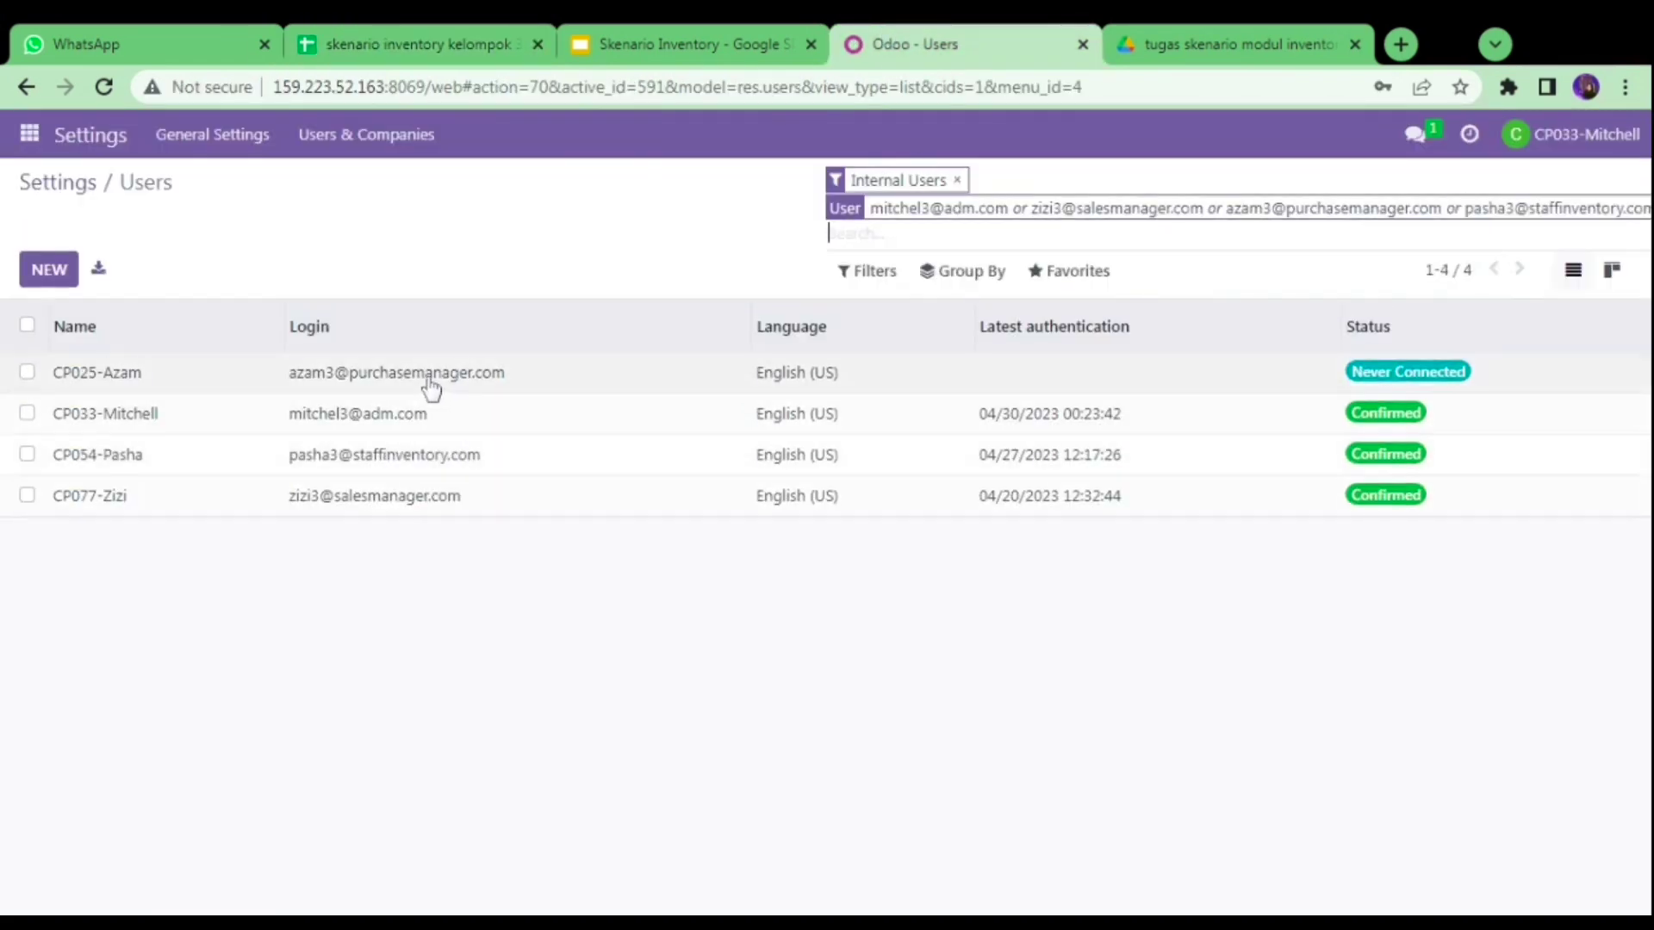
left_click(402, 465)
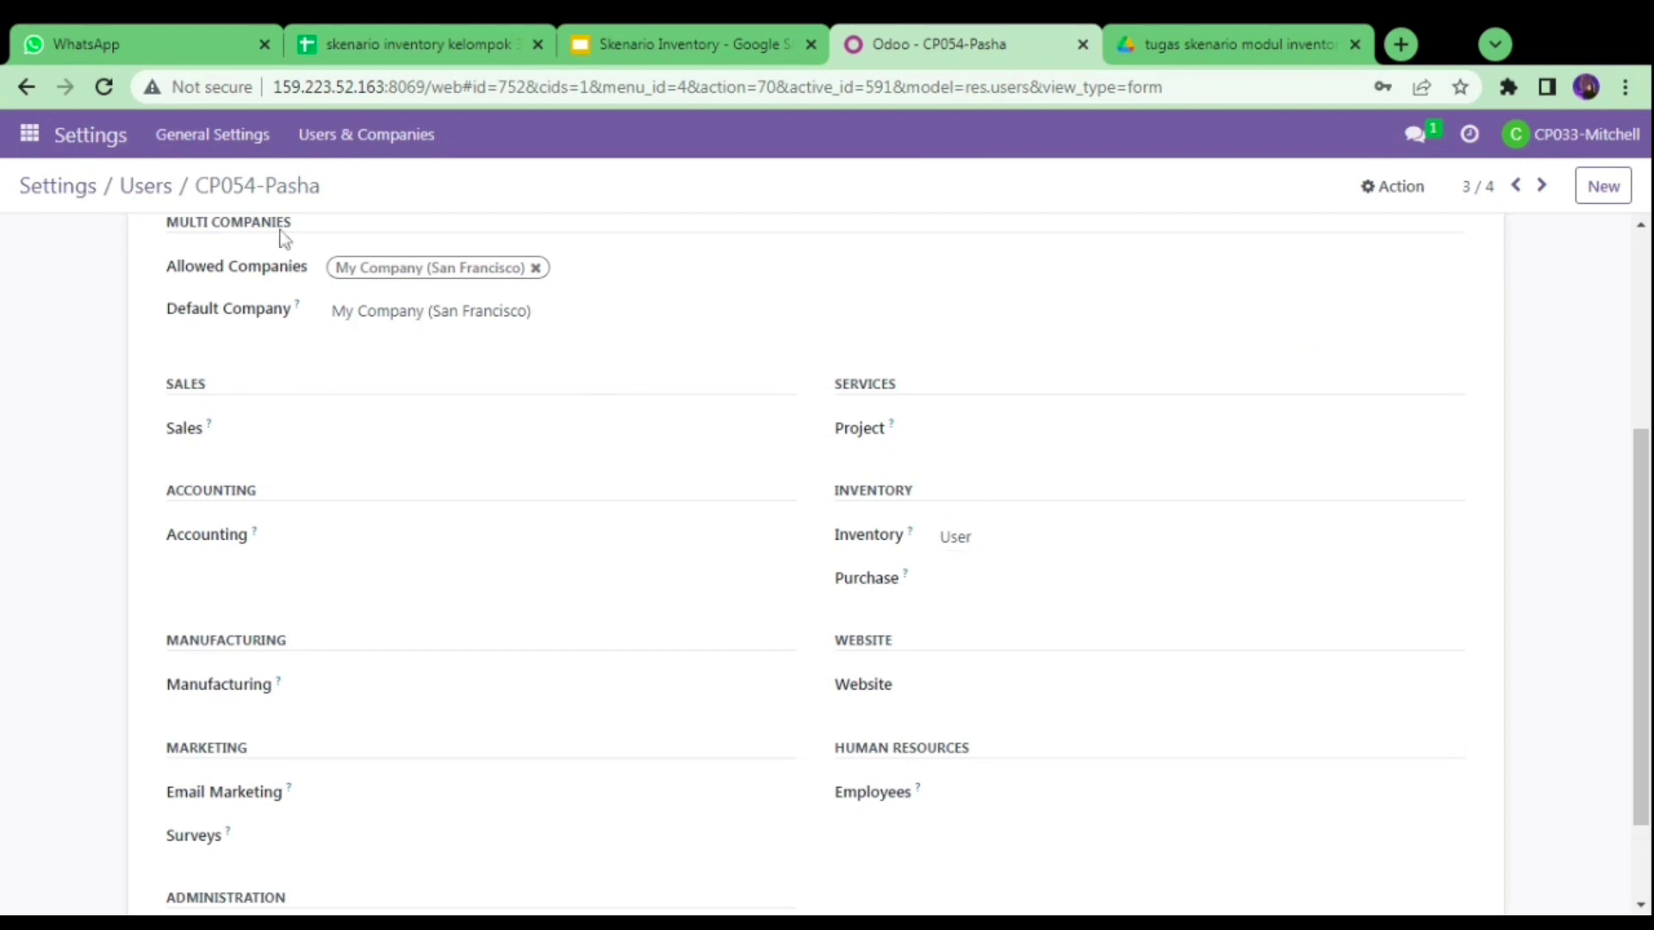
left_click(147, 188)
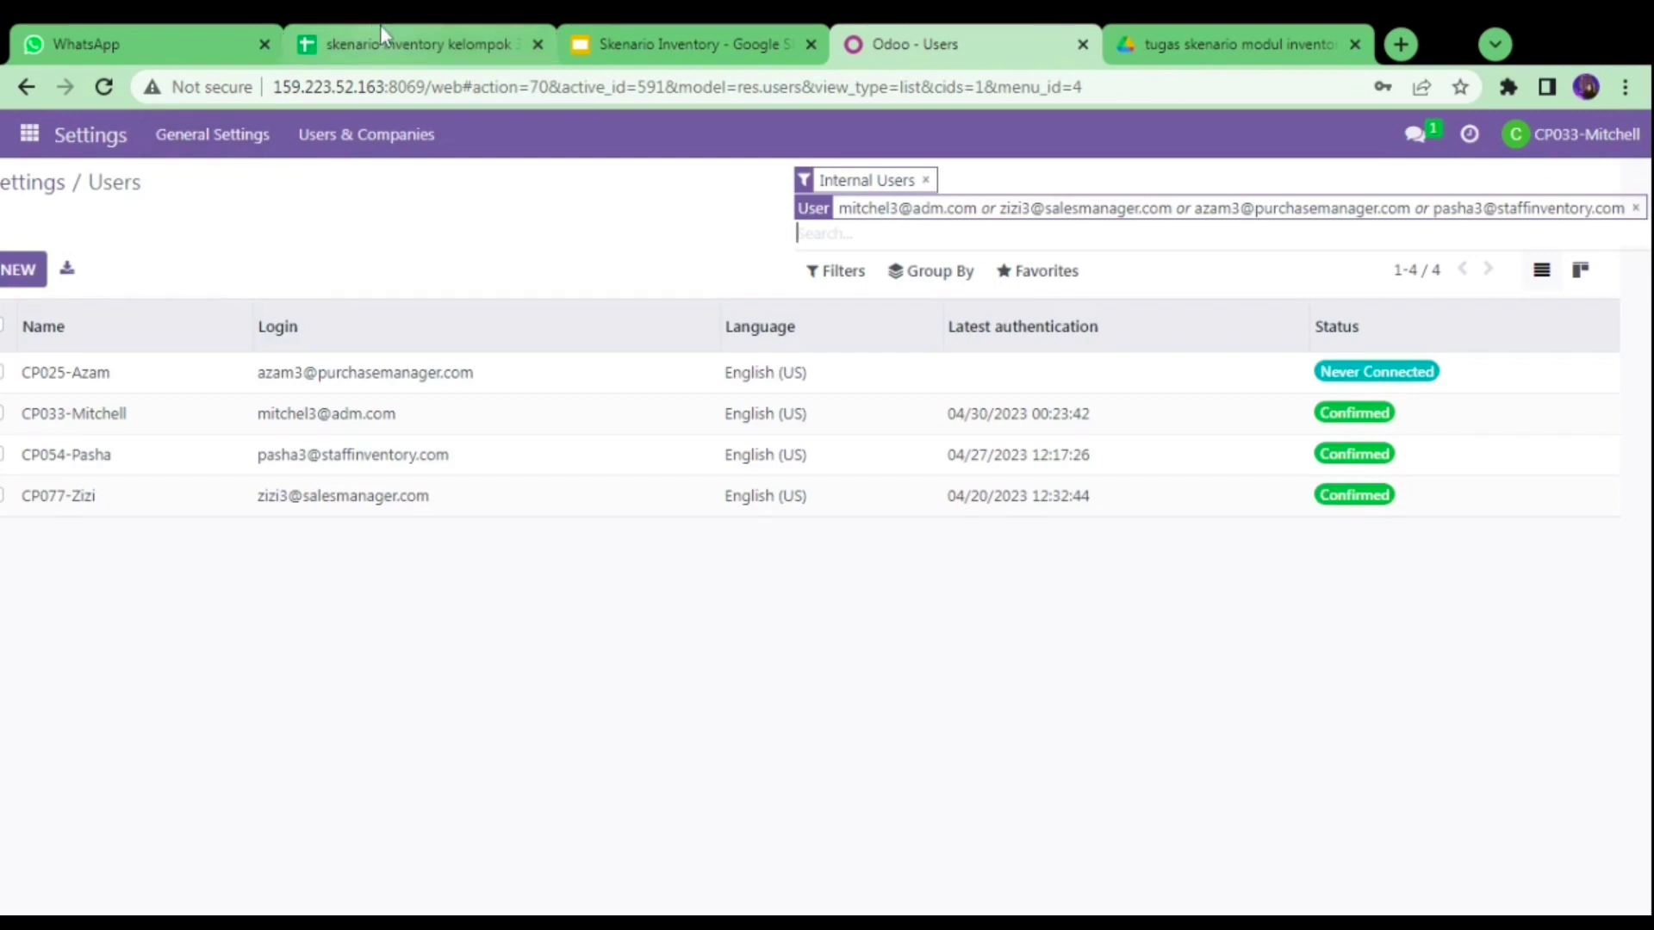
- Copy the supervisor's email from the user spreadsheet
left_click(400, 48)
left_click(569, 568)
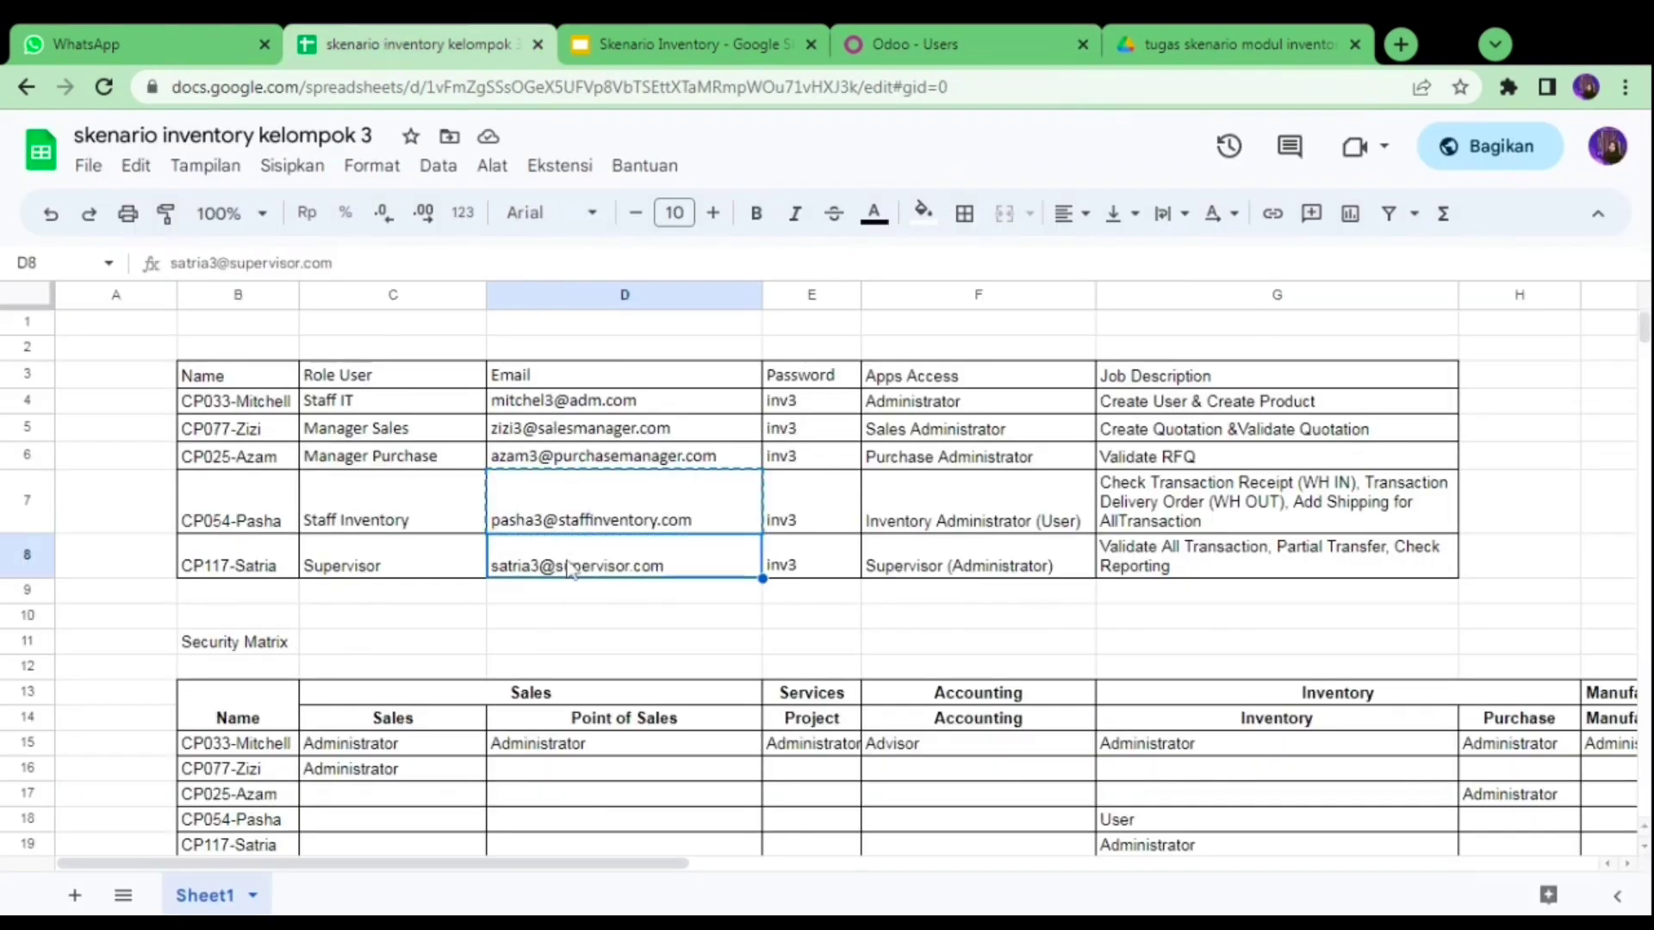
key("ctrl+c")
- Add the supervisor's email to the Users filter and confirm Inventory Administrator access
left_click(881, 26)
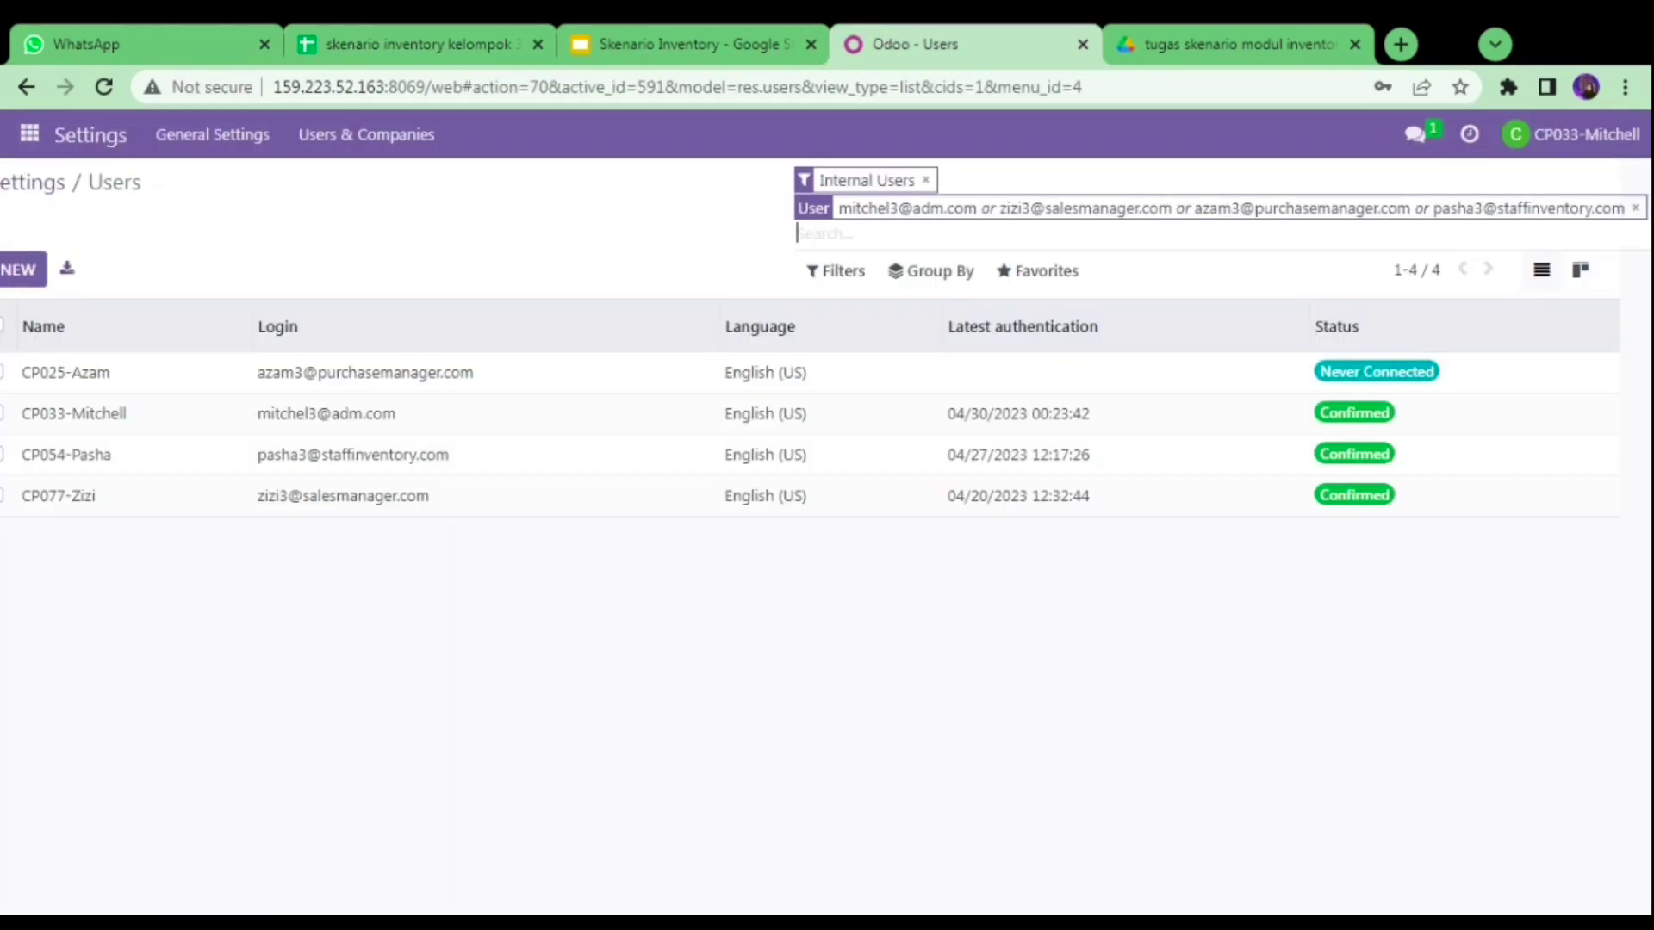
key("ctrl+v")
key("Return")
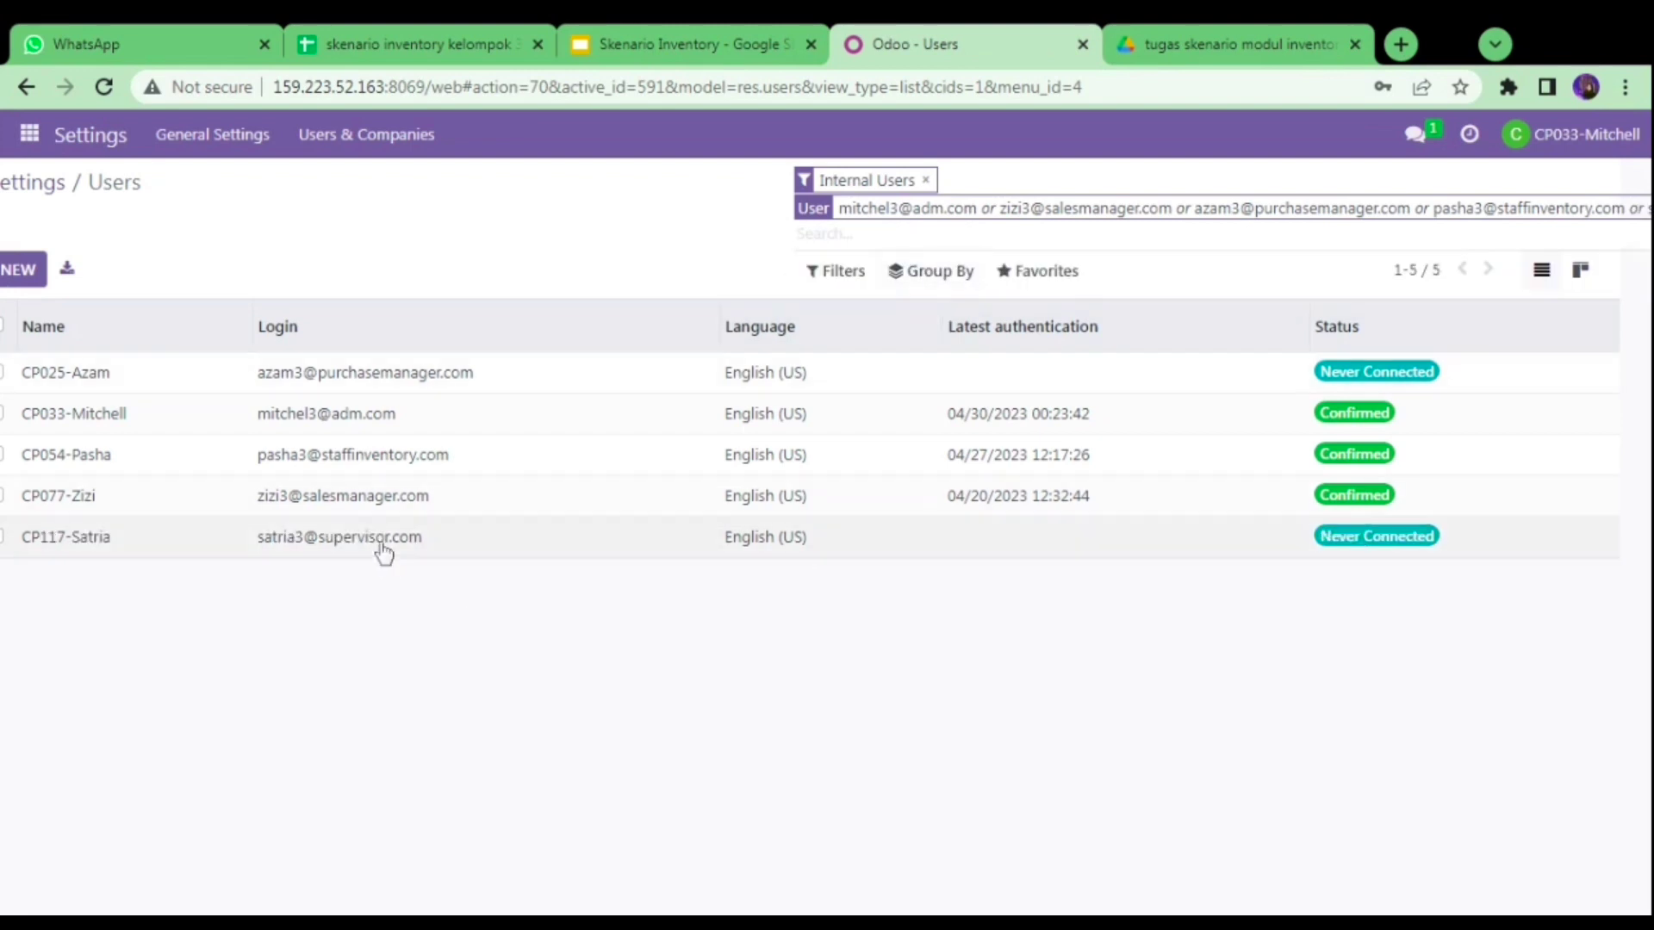
left_click(380, 542)
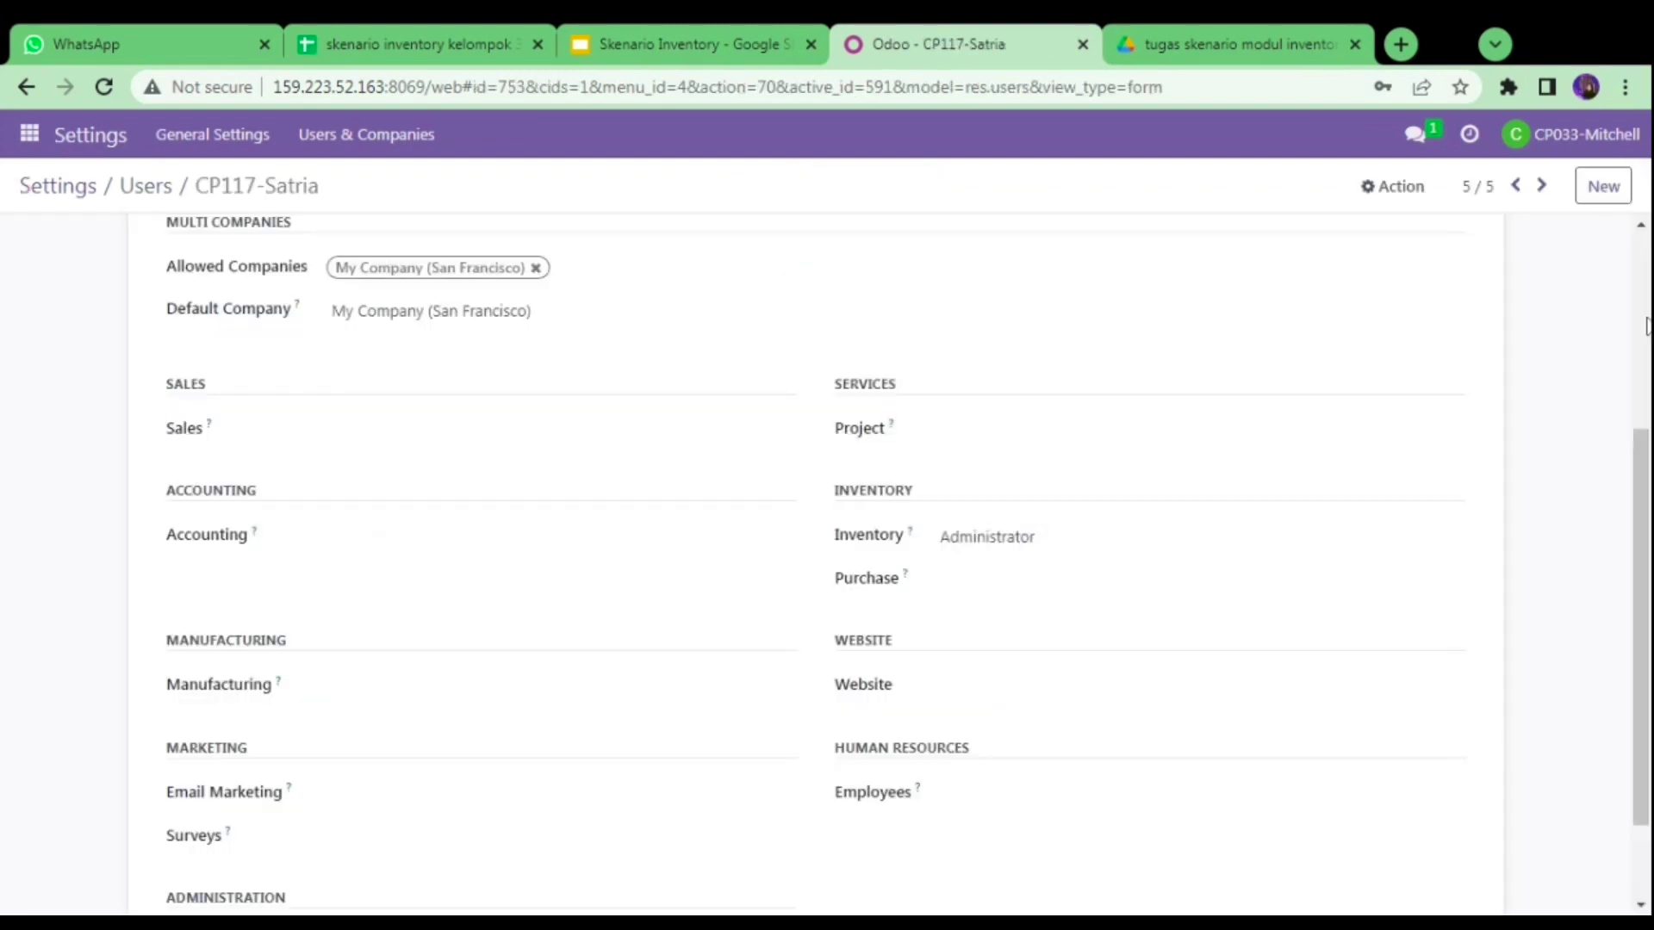
left_click_drag(1647, 508, 1647, 535)
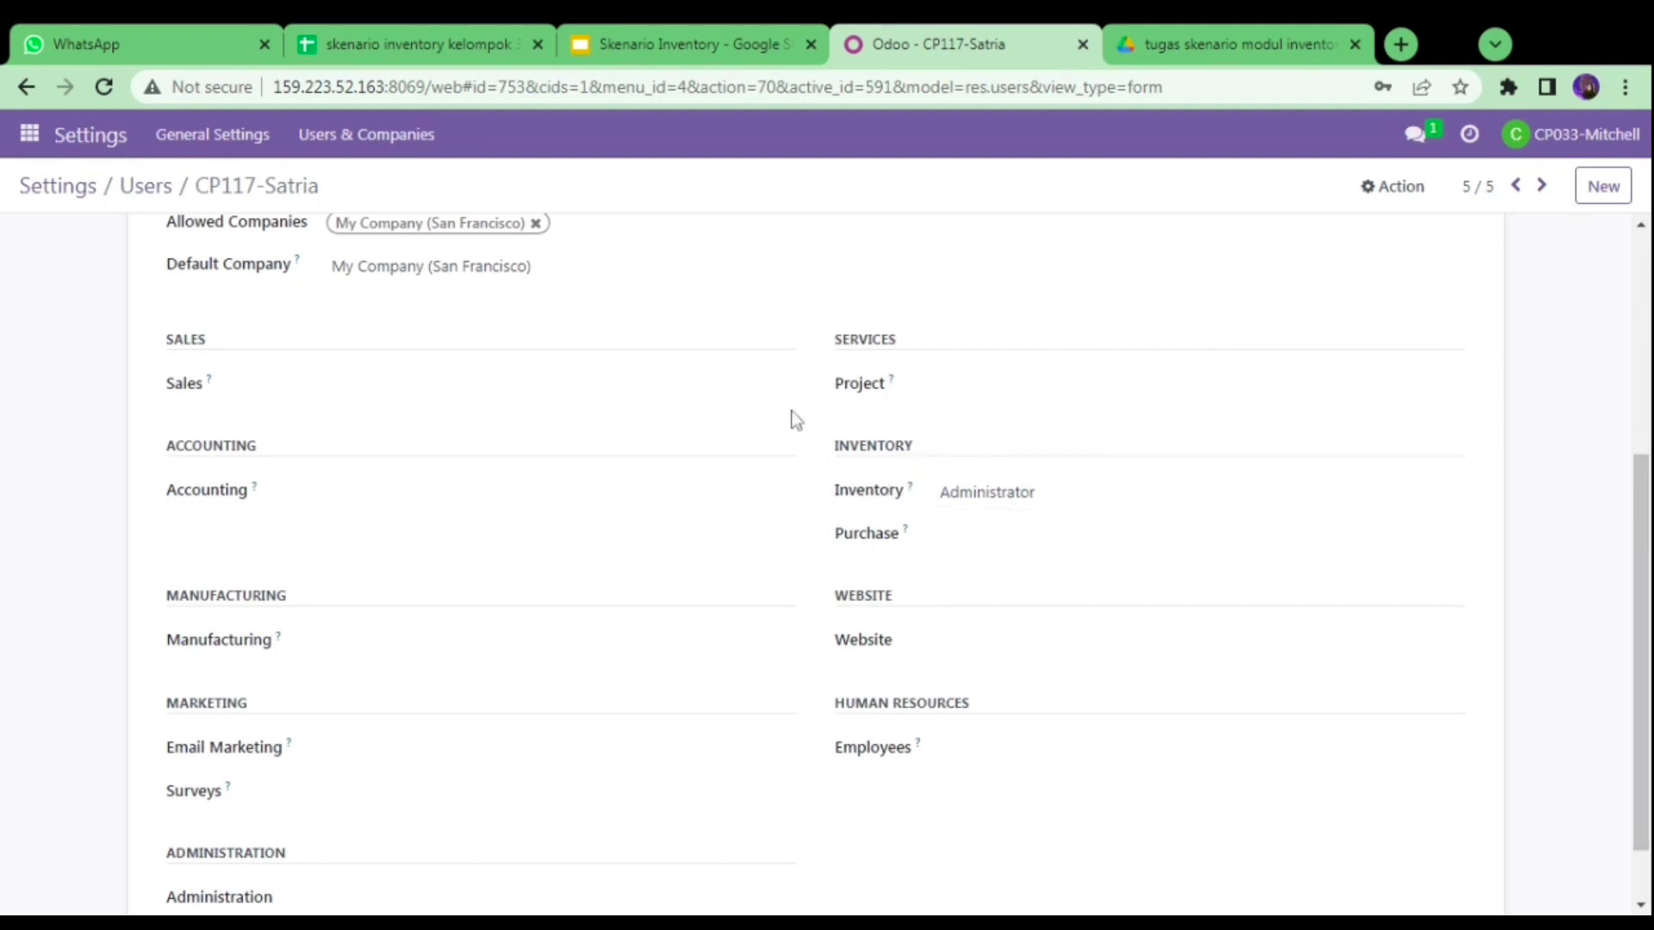
left_click(162, 204)
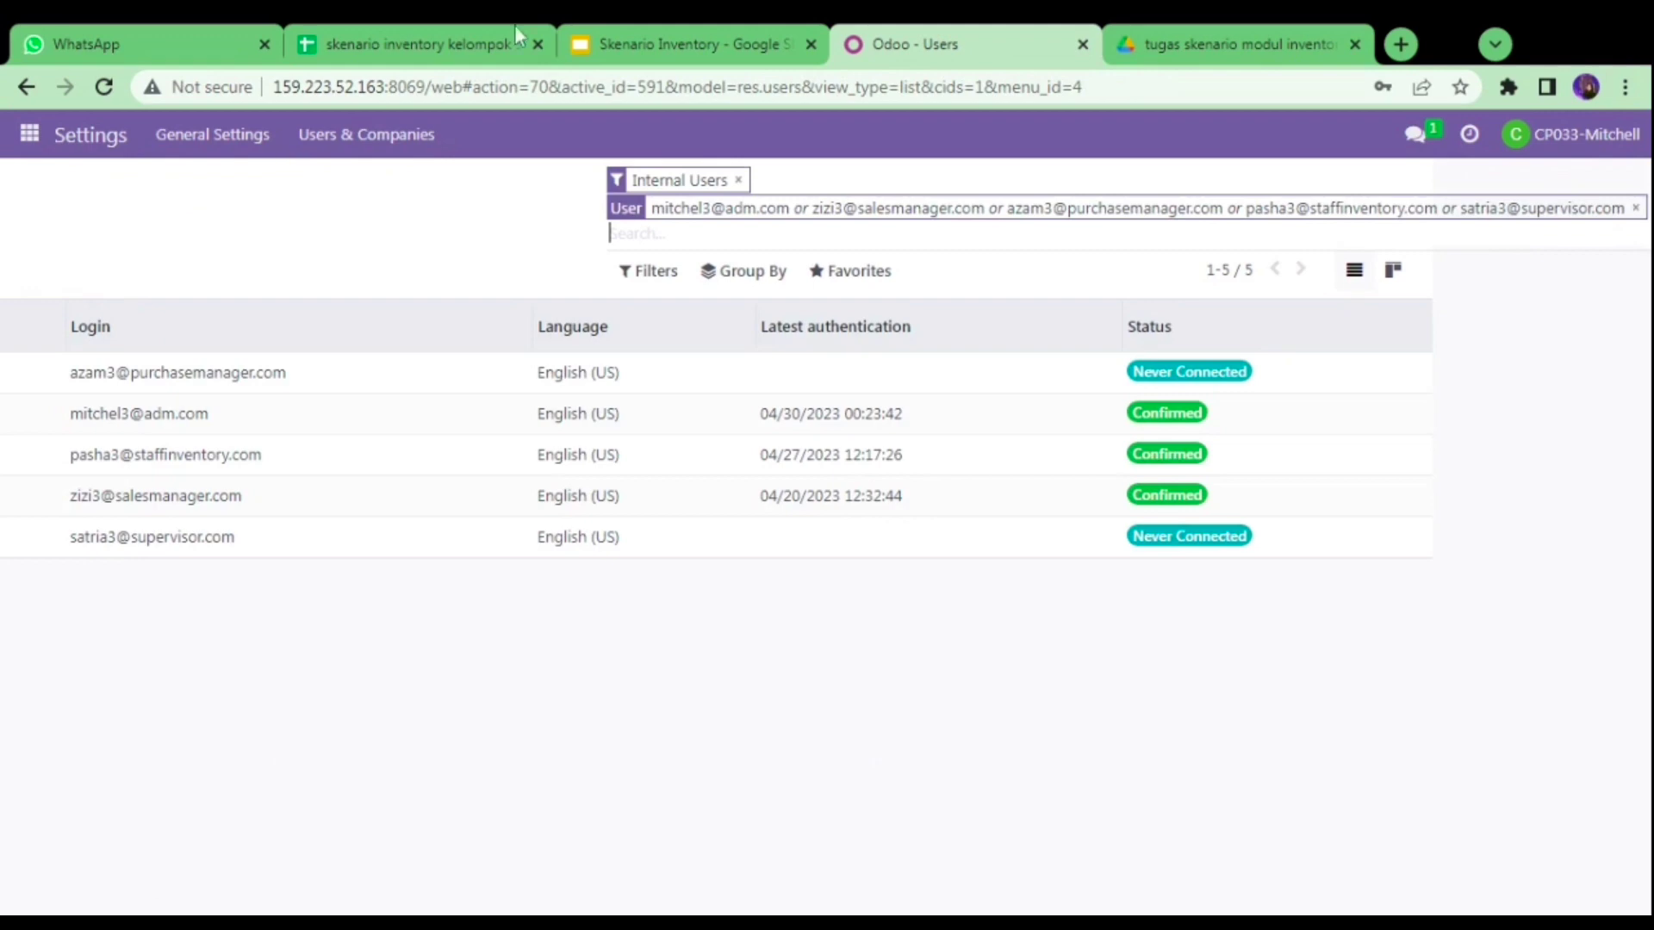
left_click(624, 38)
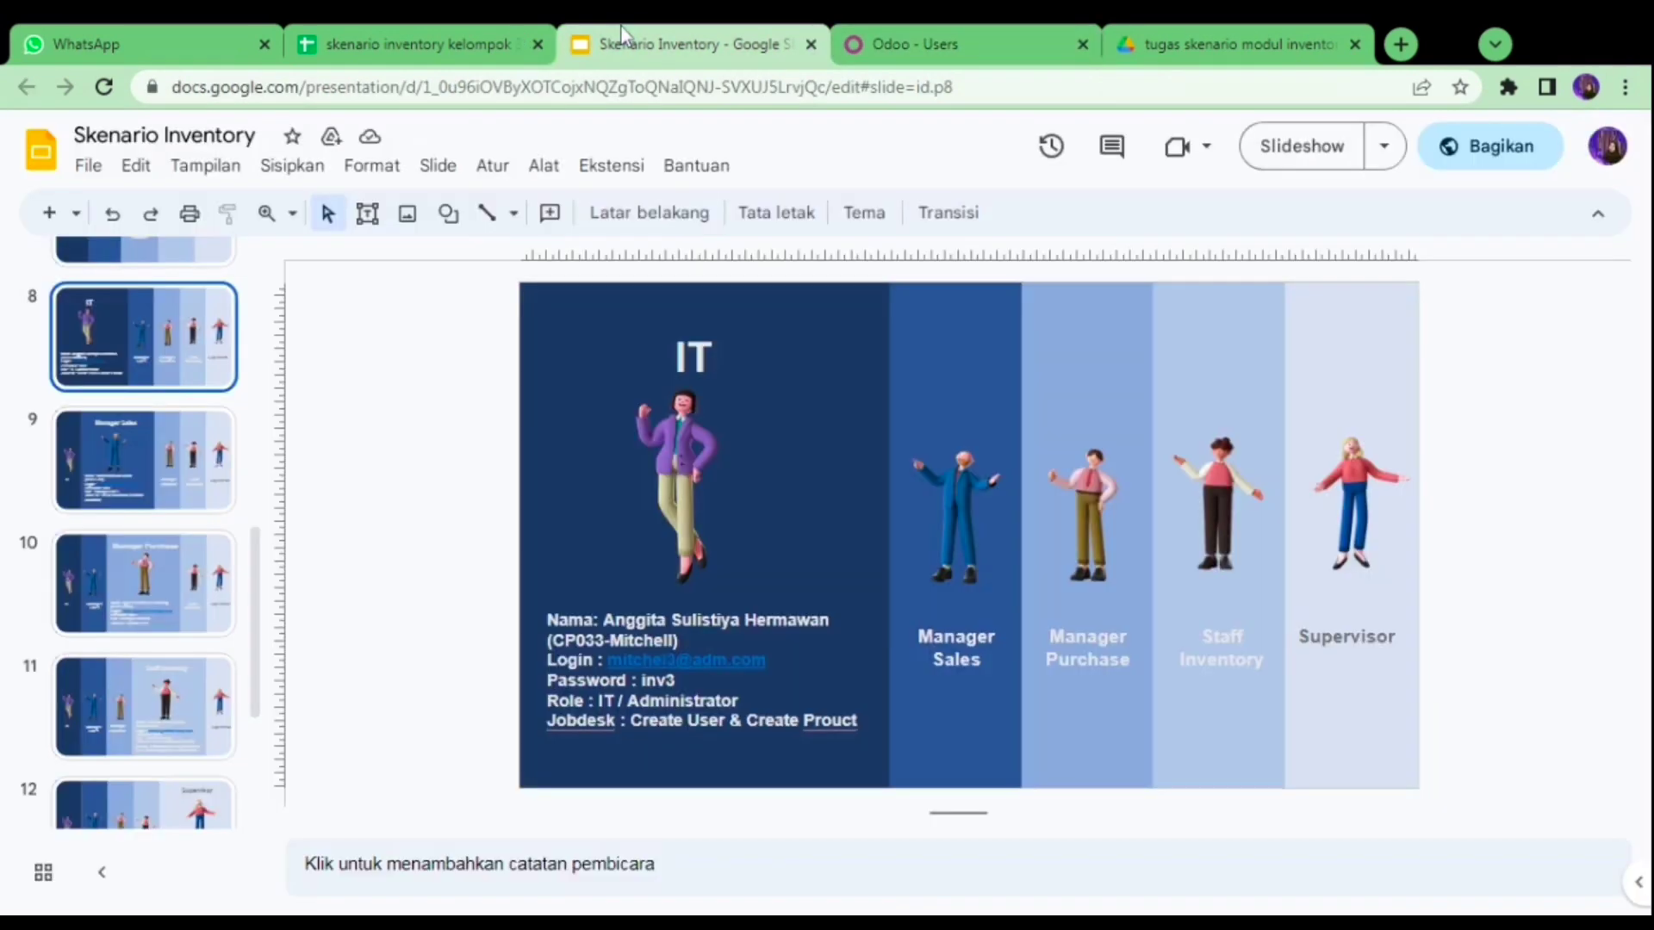
- Move from slide 13, Create Product, to the Odoo browser tab
left_click(892, 33)
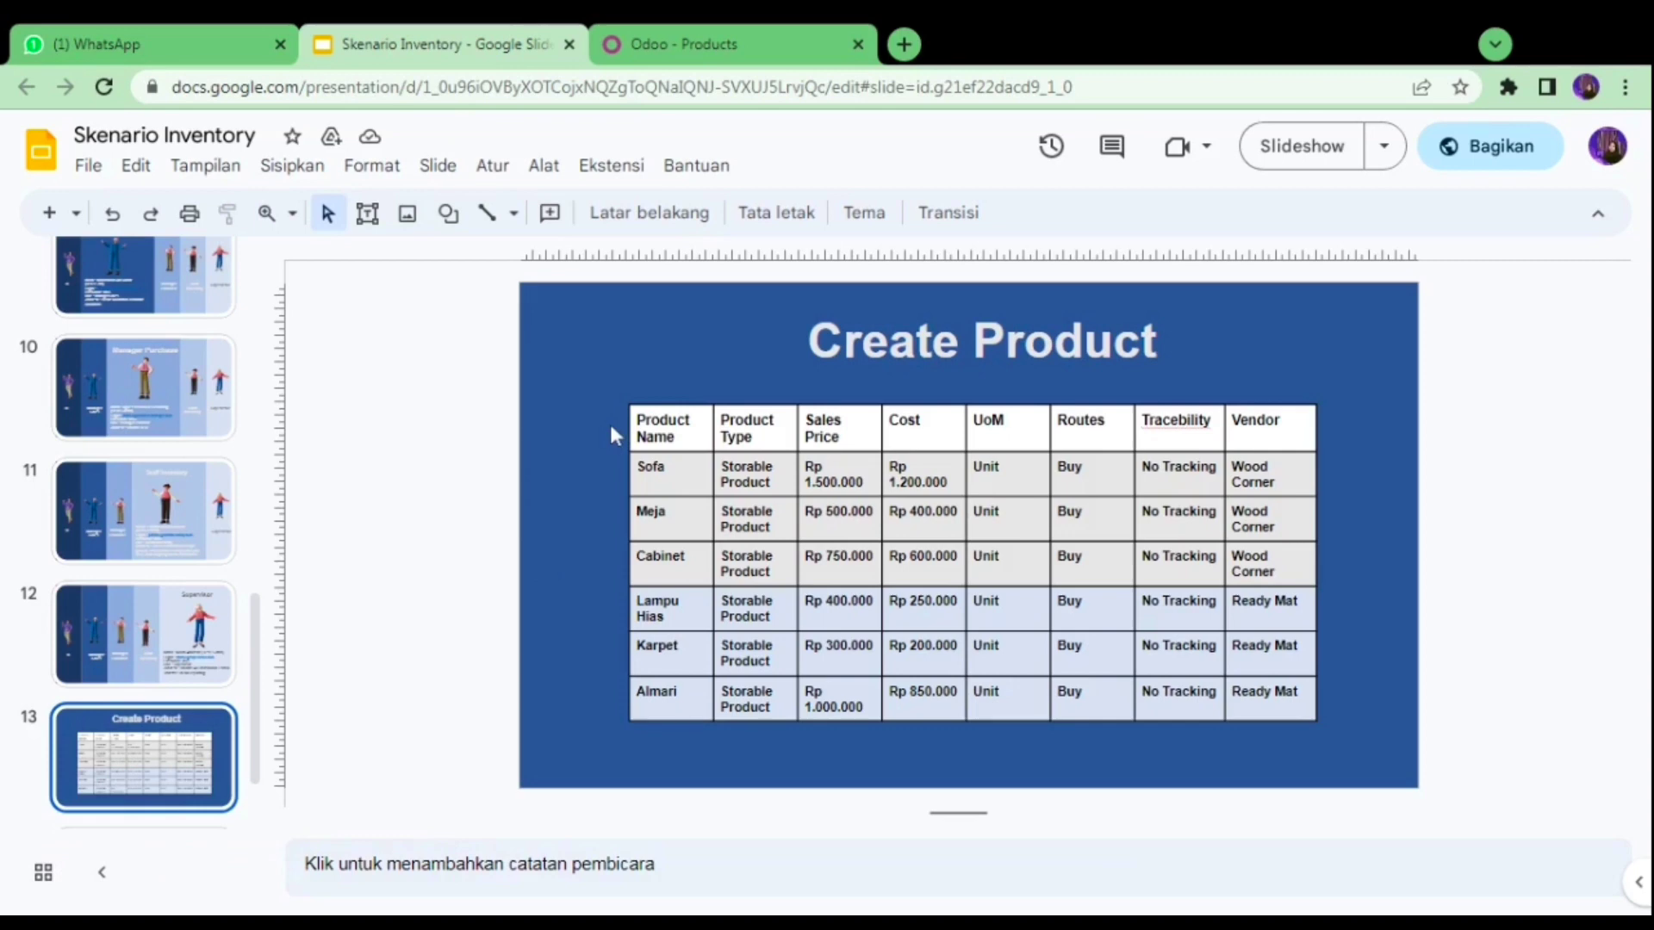
- Create a new product named Sofa_3 as a Storable Product, following the slide
left_click(687, 44)
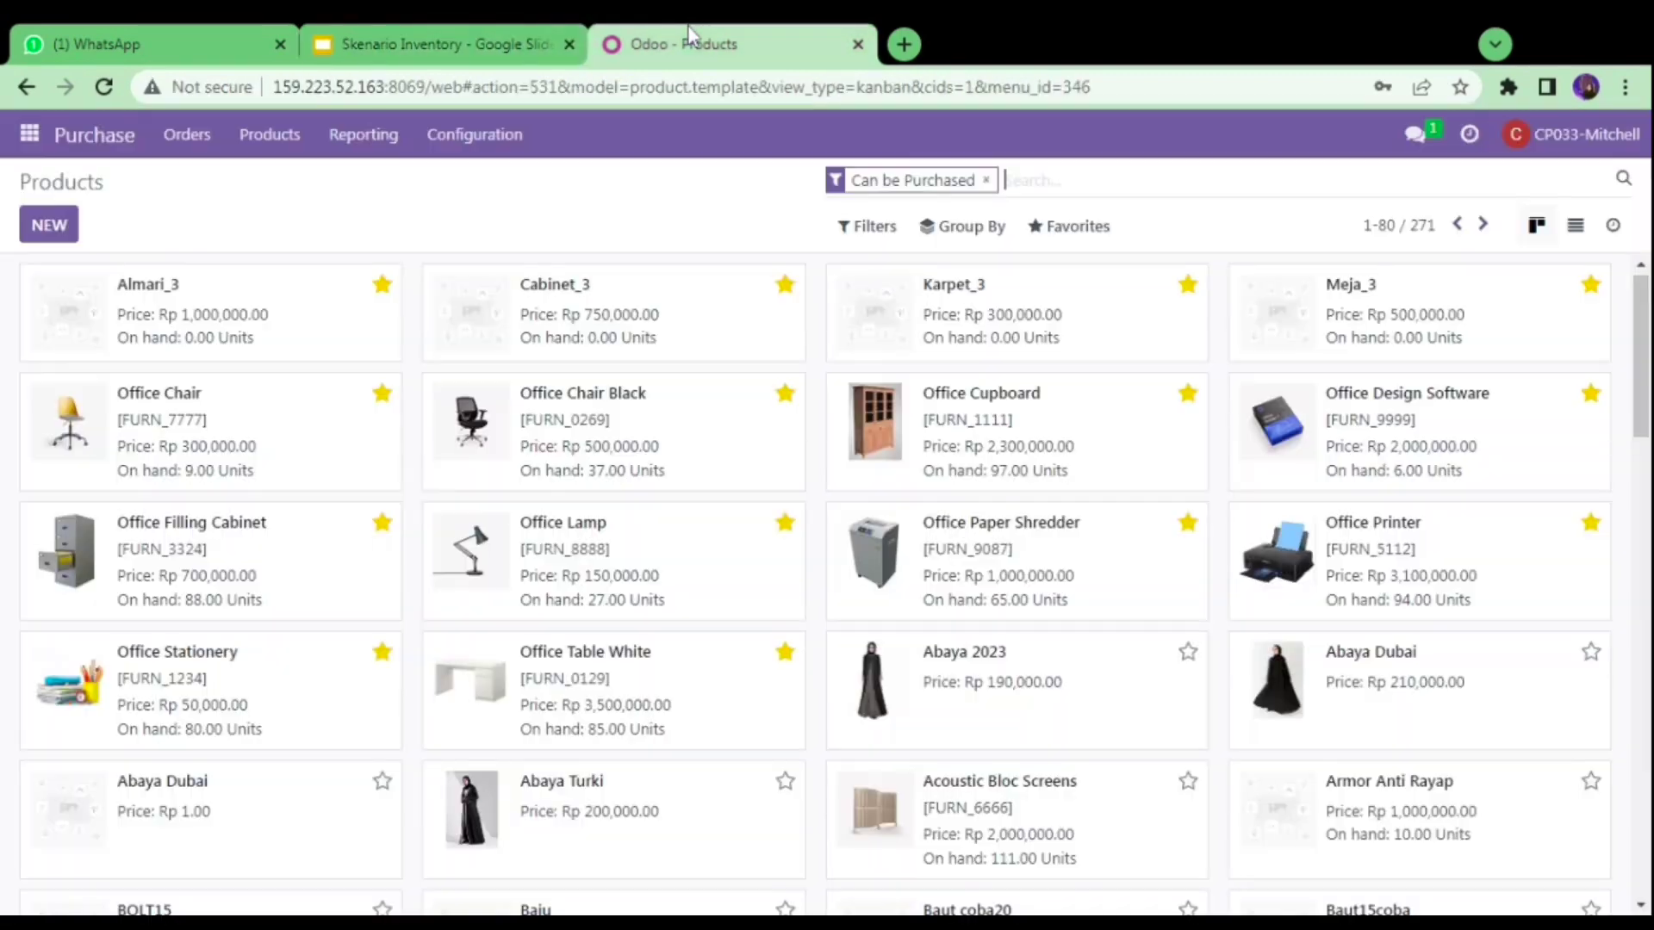
left_click(53, 230)
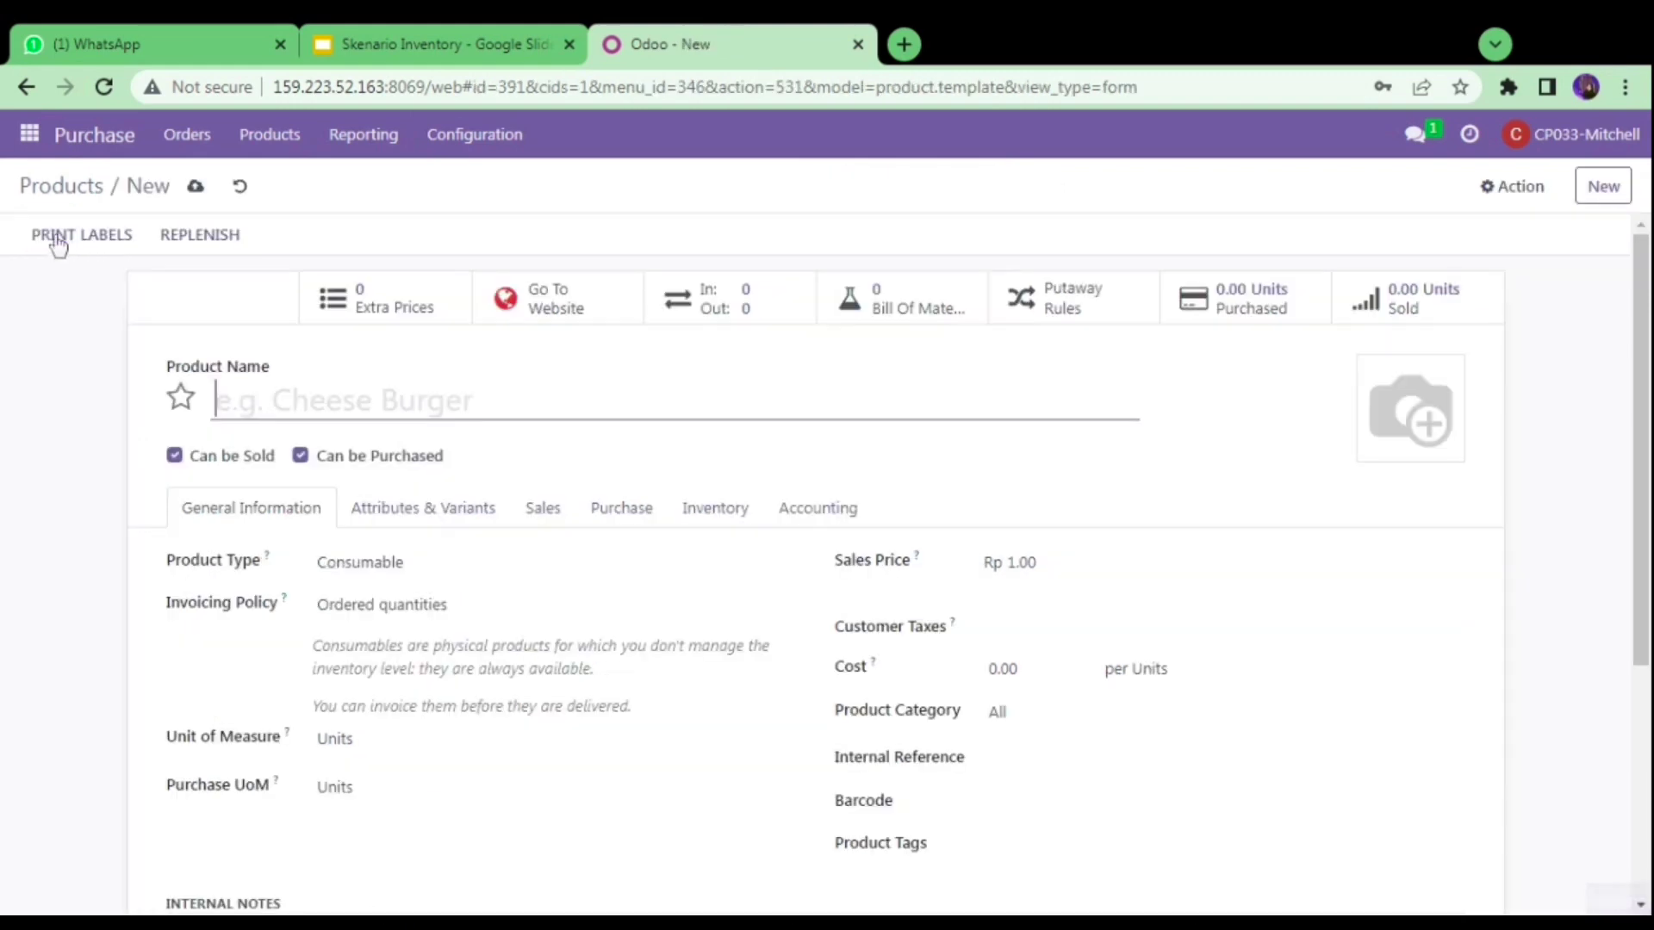
left_click(414, 28)
left_click(685, 26)
type("S")
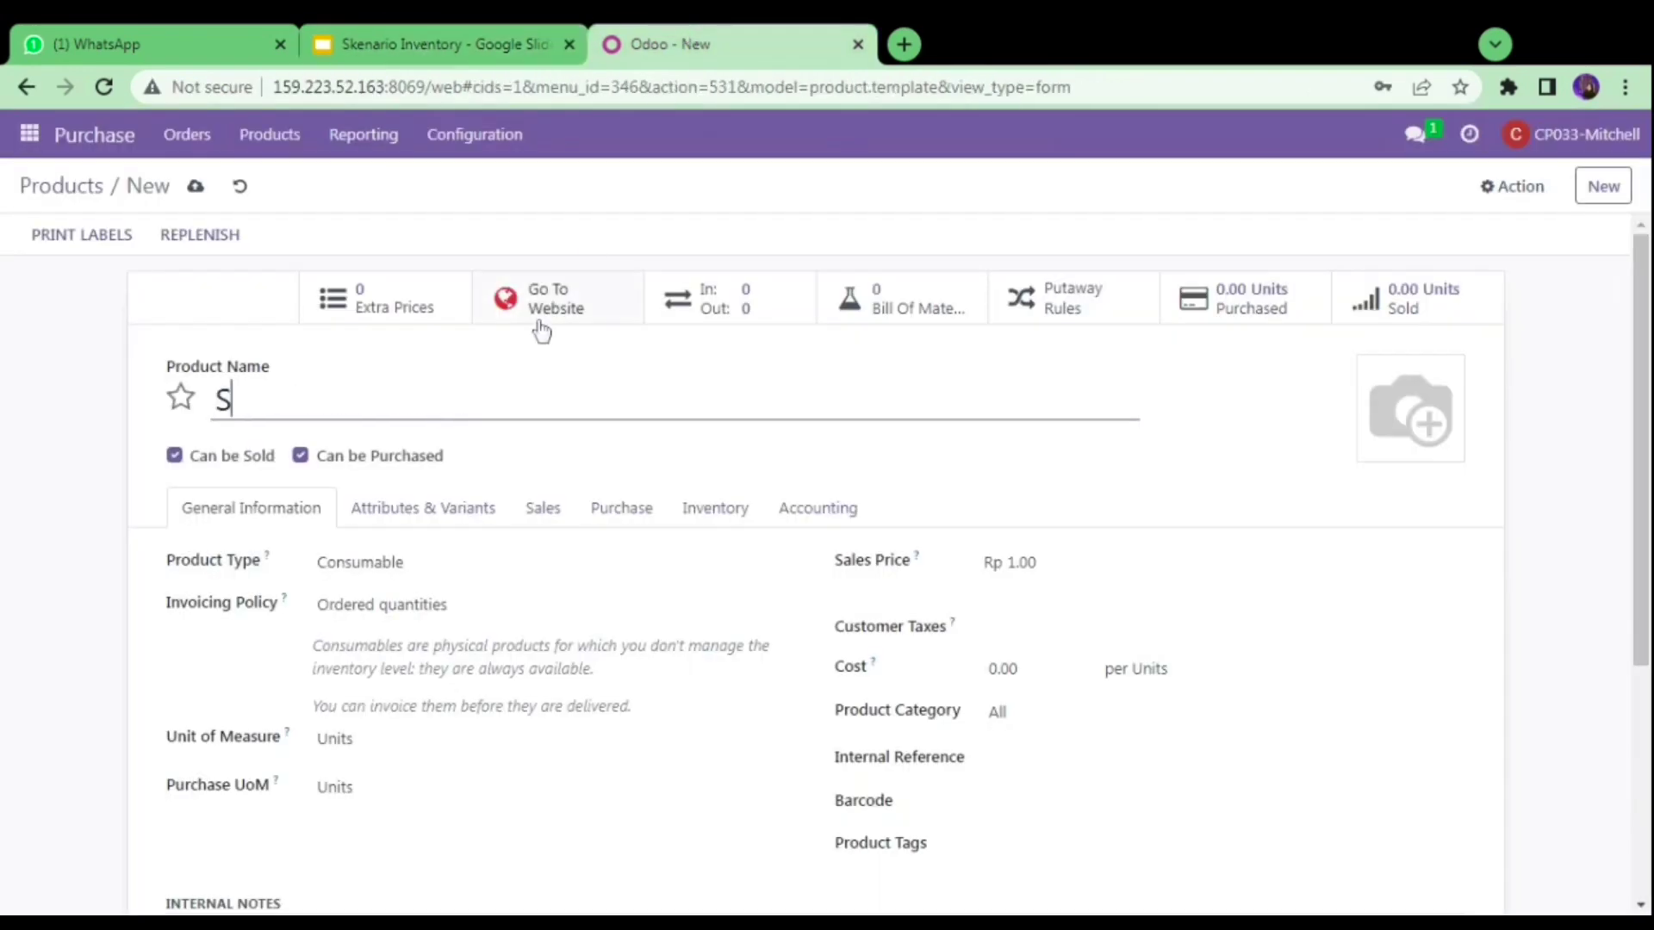
type("ofa_3")
left_click(459, 39)
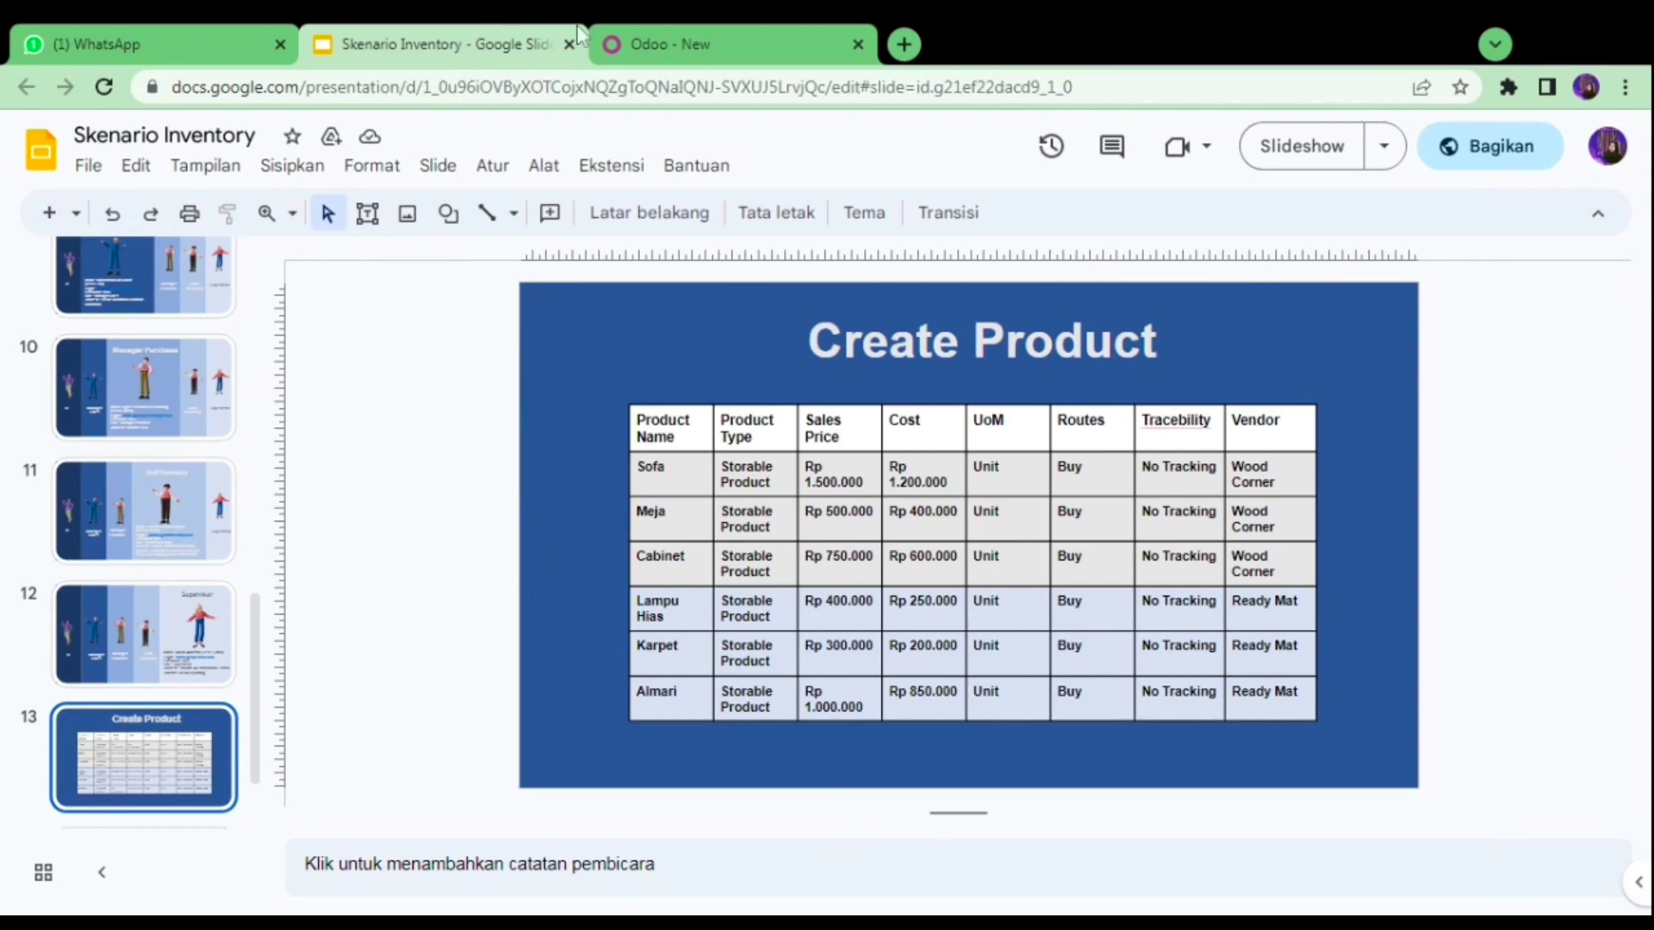
left_click(678, 39)
left_click(516, 589)
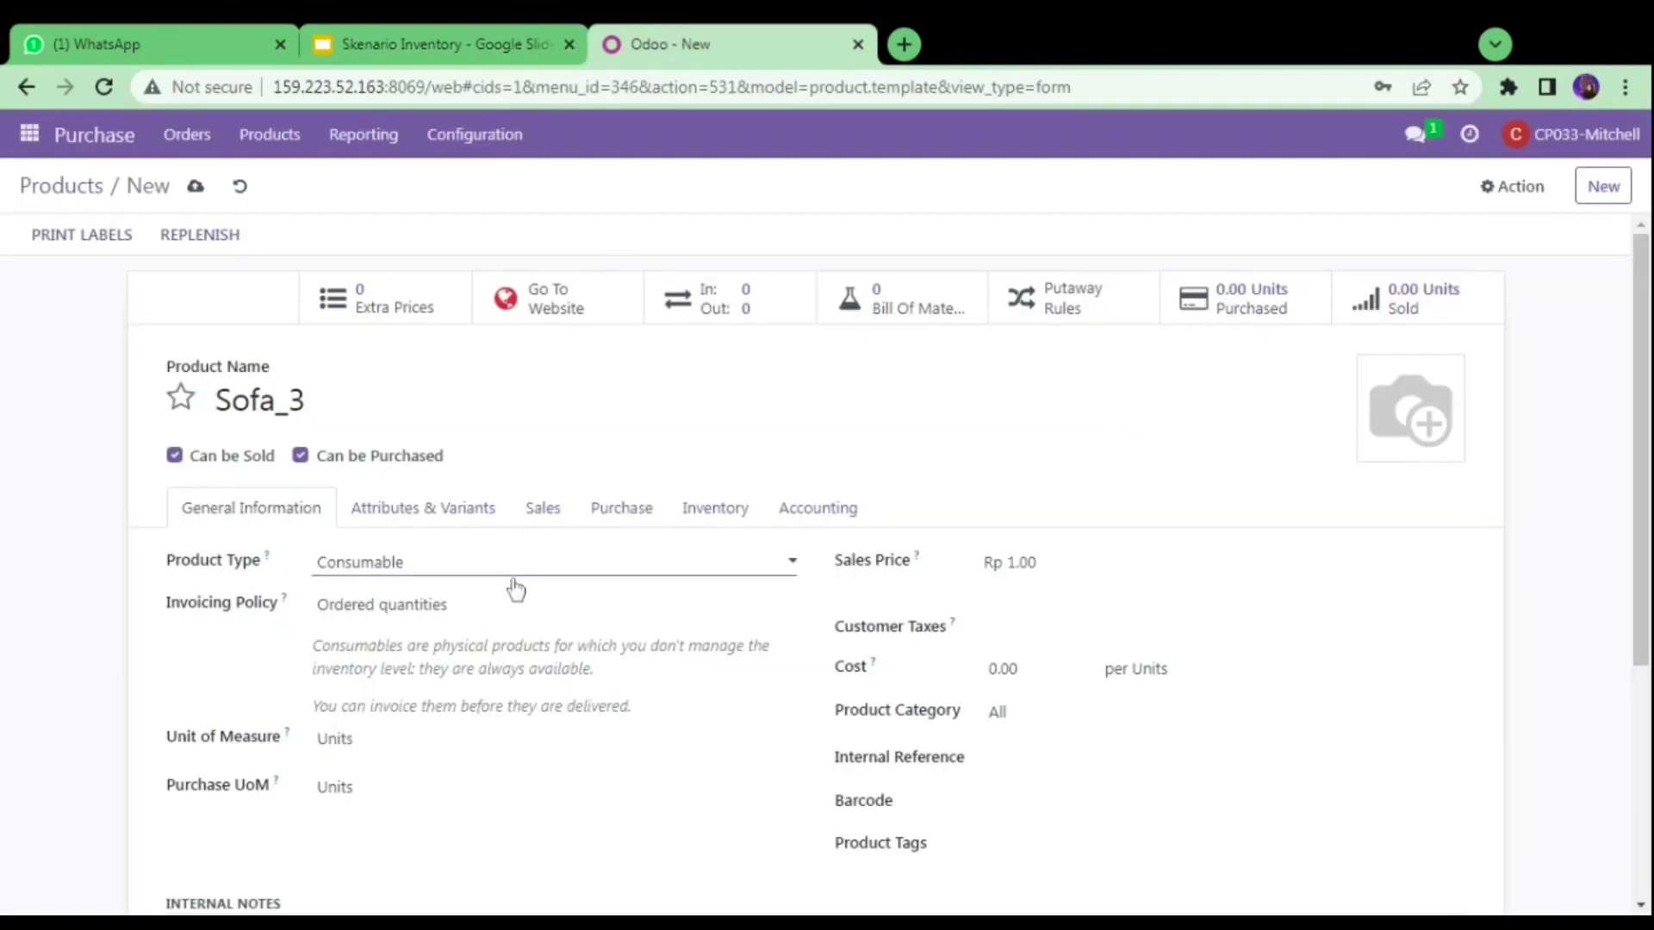
left_click(508, 635)
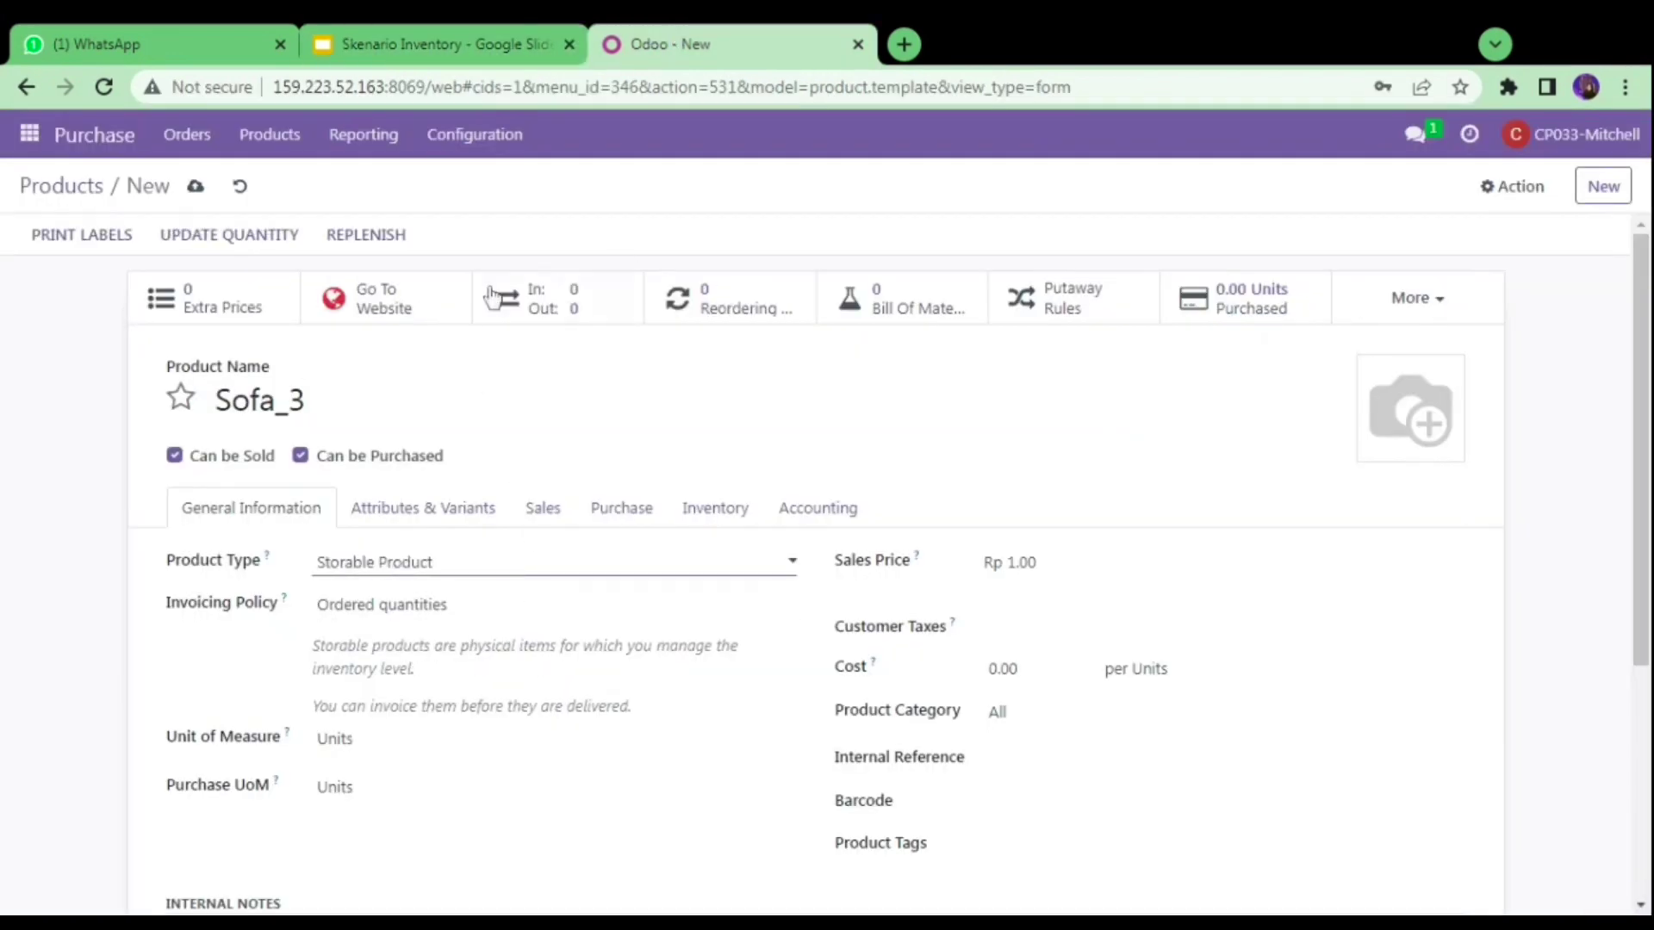
left_click(452, 36)
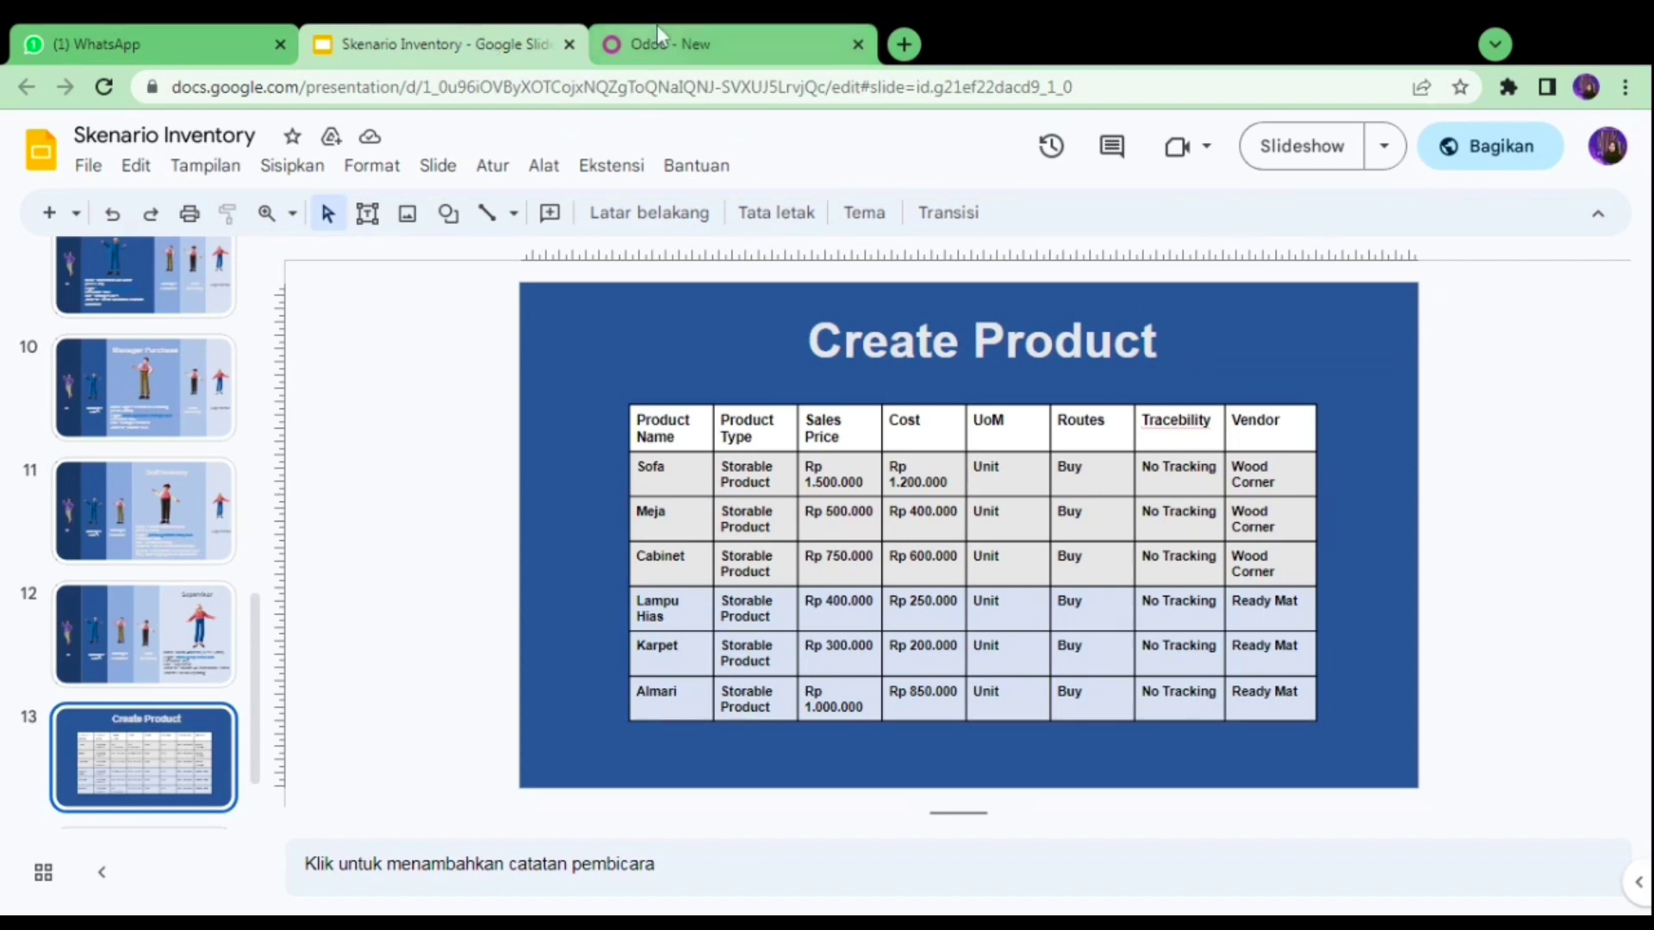
left_click(706, 27)
- Set Sofa_3's sales price to 1,500,000 and its cost to 1,200,000
left_click(1025, 562)
double_click(1012, 562)
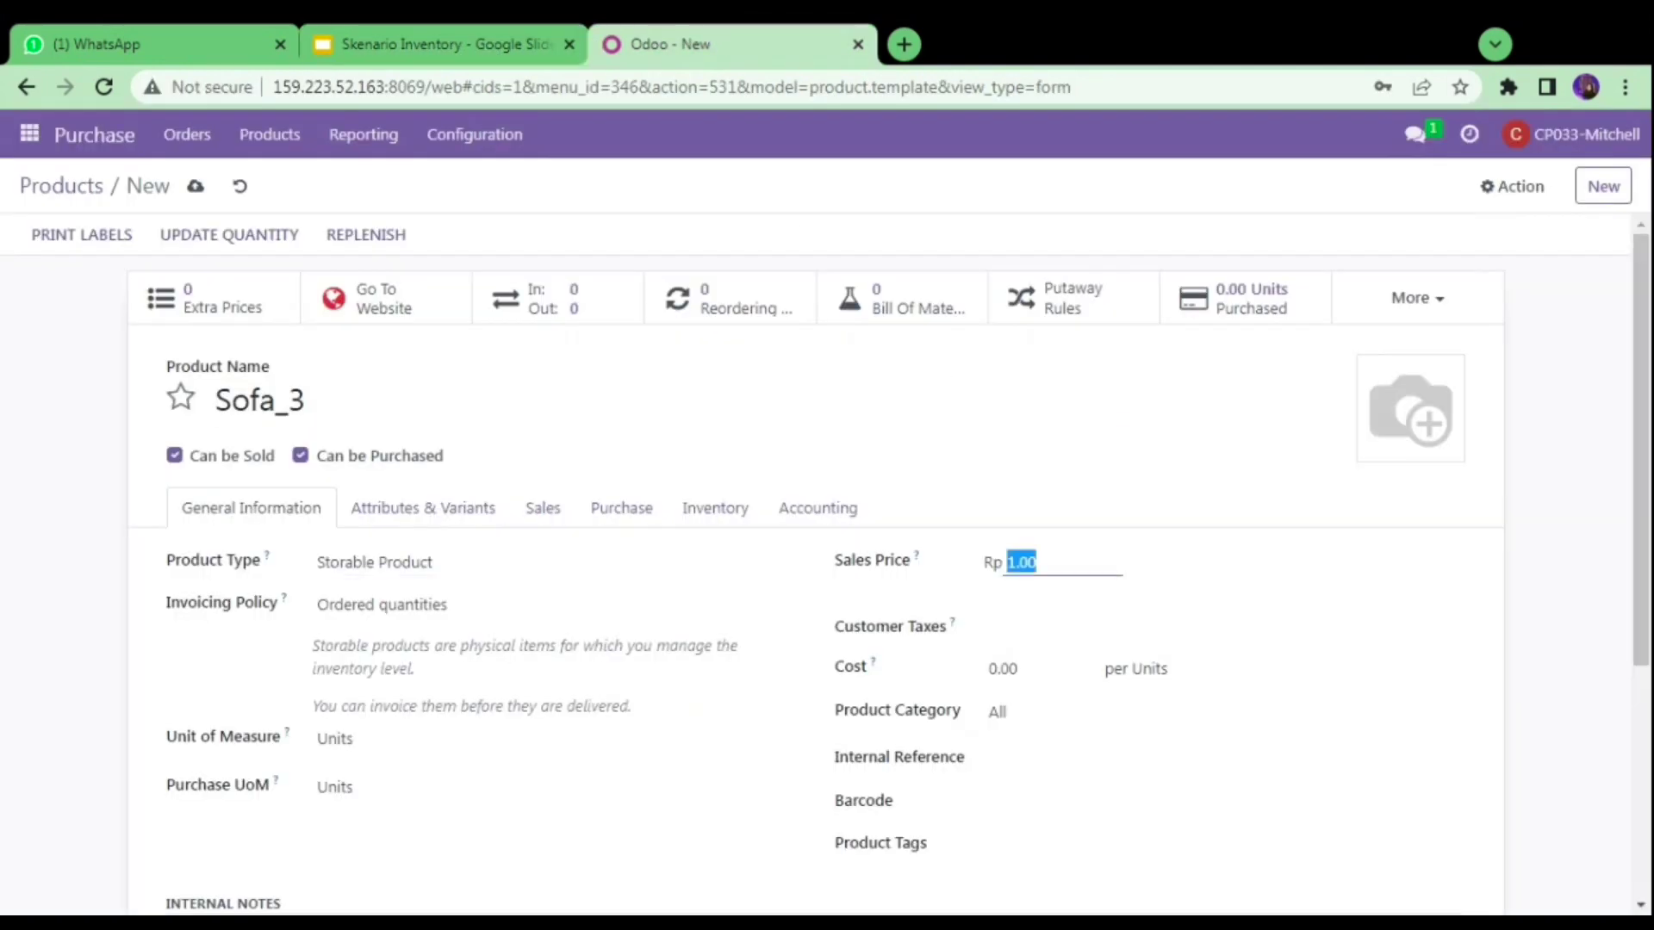
type("1500000")
left_click(1042, 681)
double_click(1003, 668)
type("1")
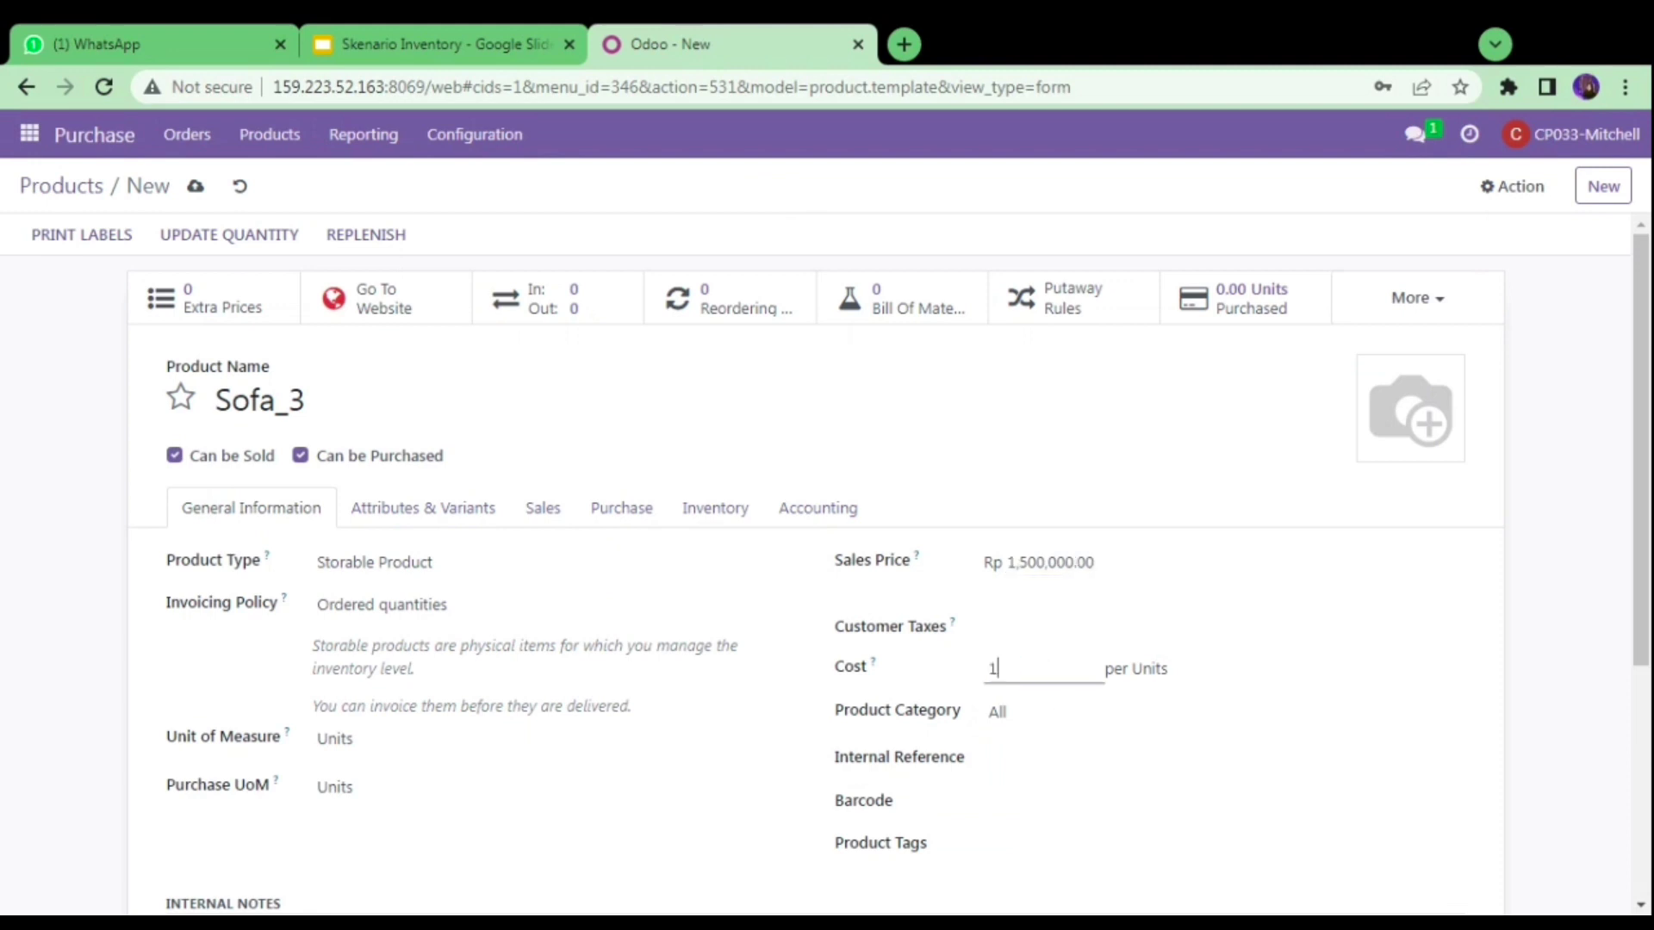
type(",200,000")
left_click(1135, 442)
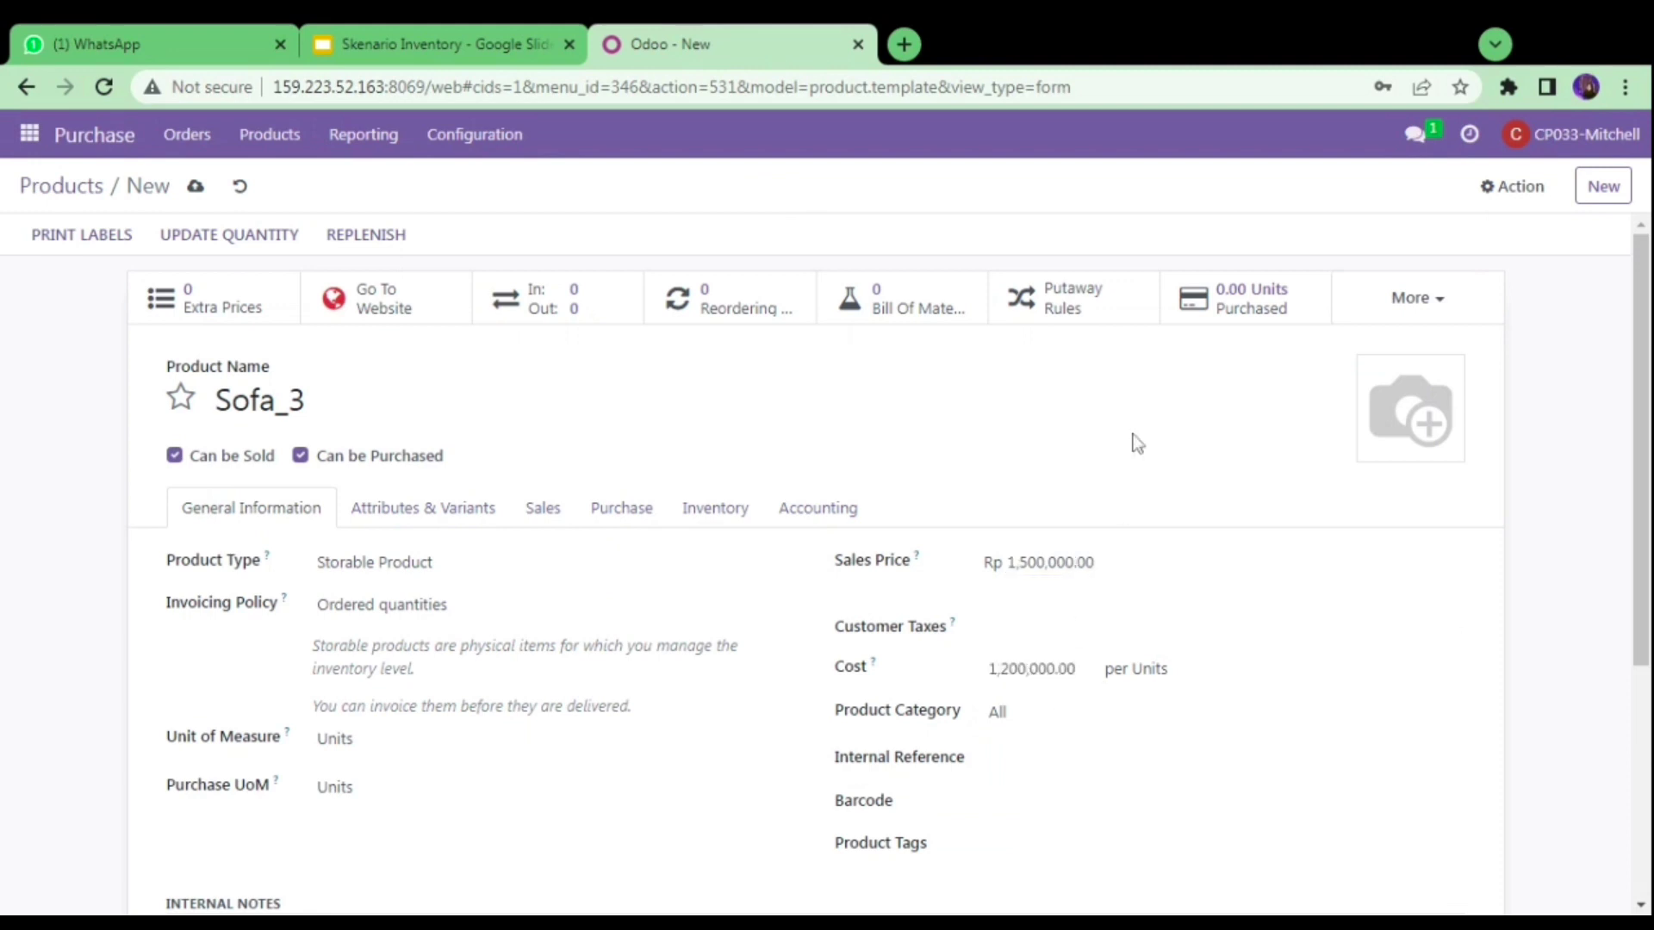
- Add Wood Corner as the vendor with a purchase price of 1,500,000
left_click(613, 509)
left_click(229, 593)
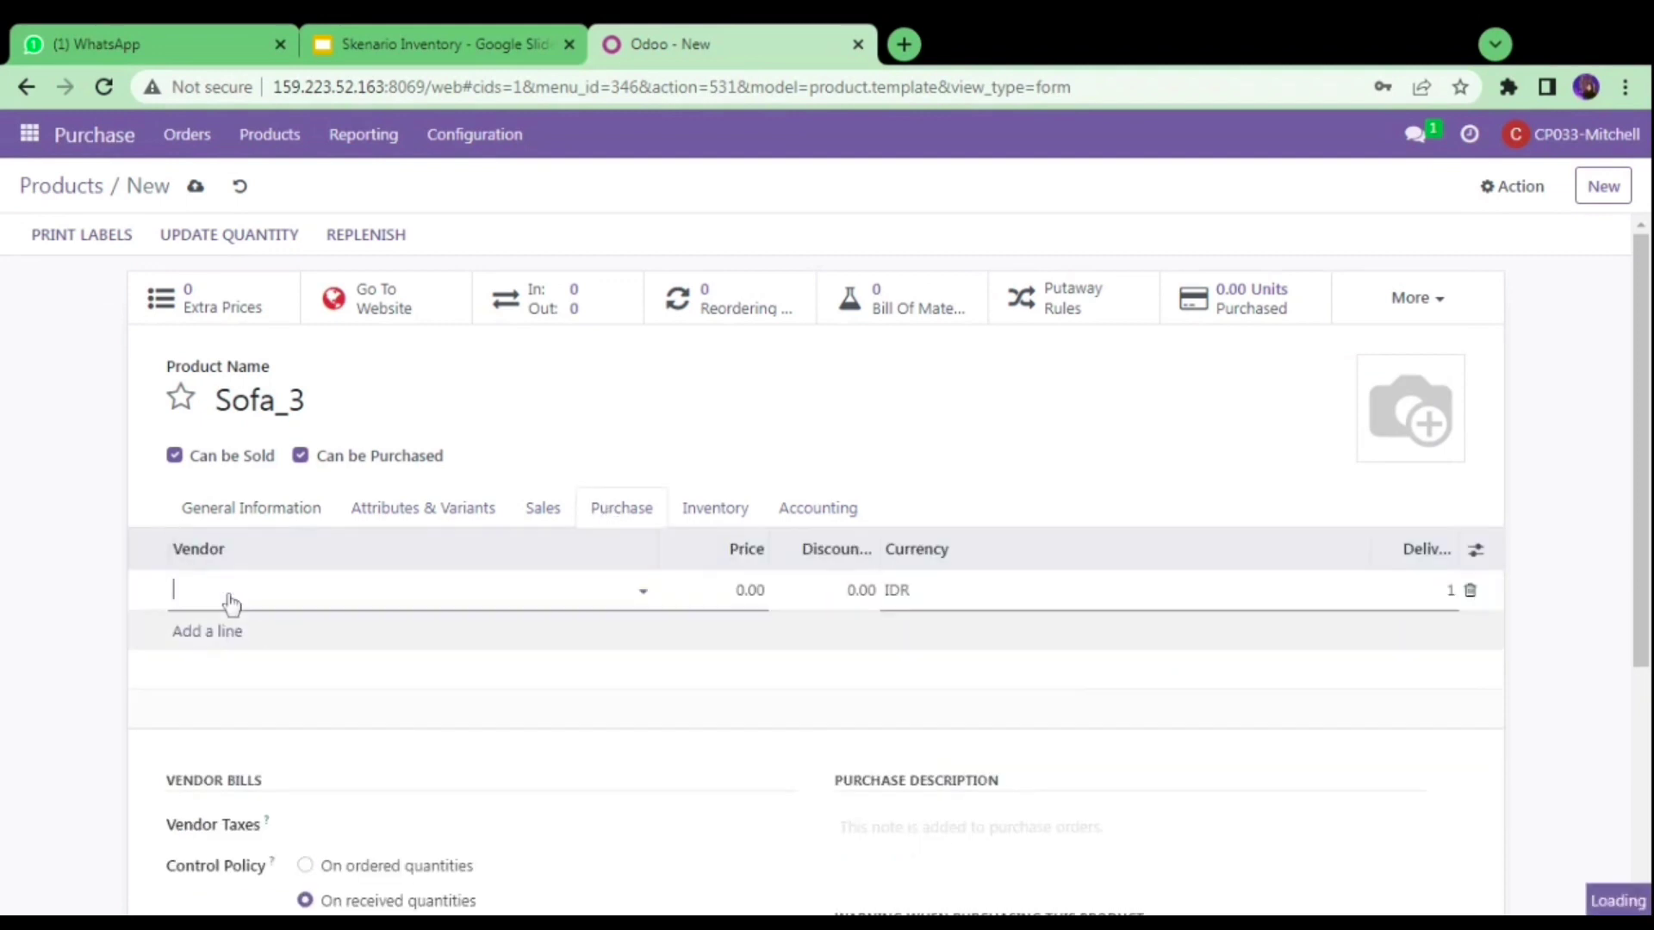
type("wood")
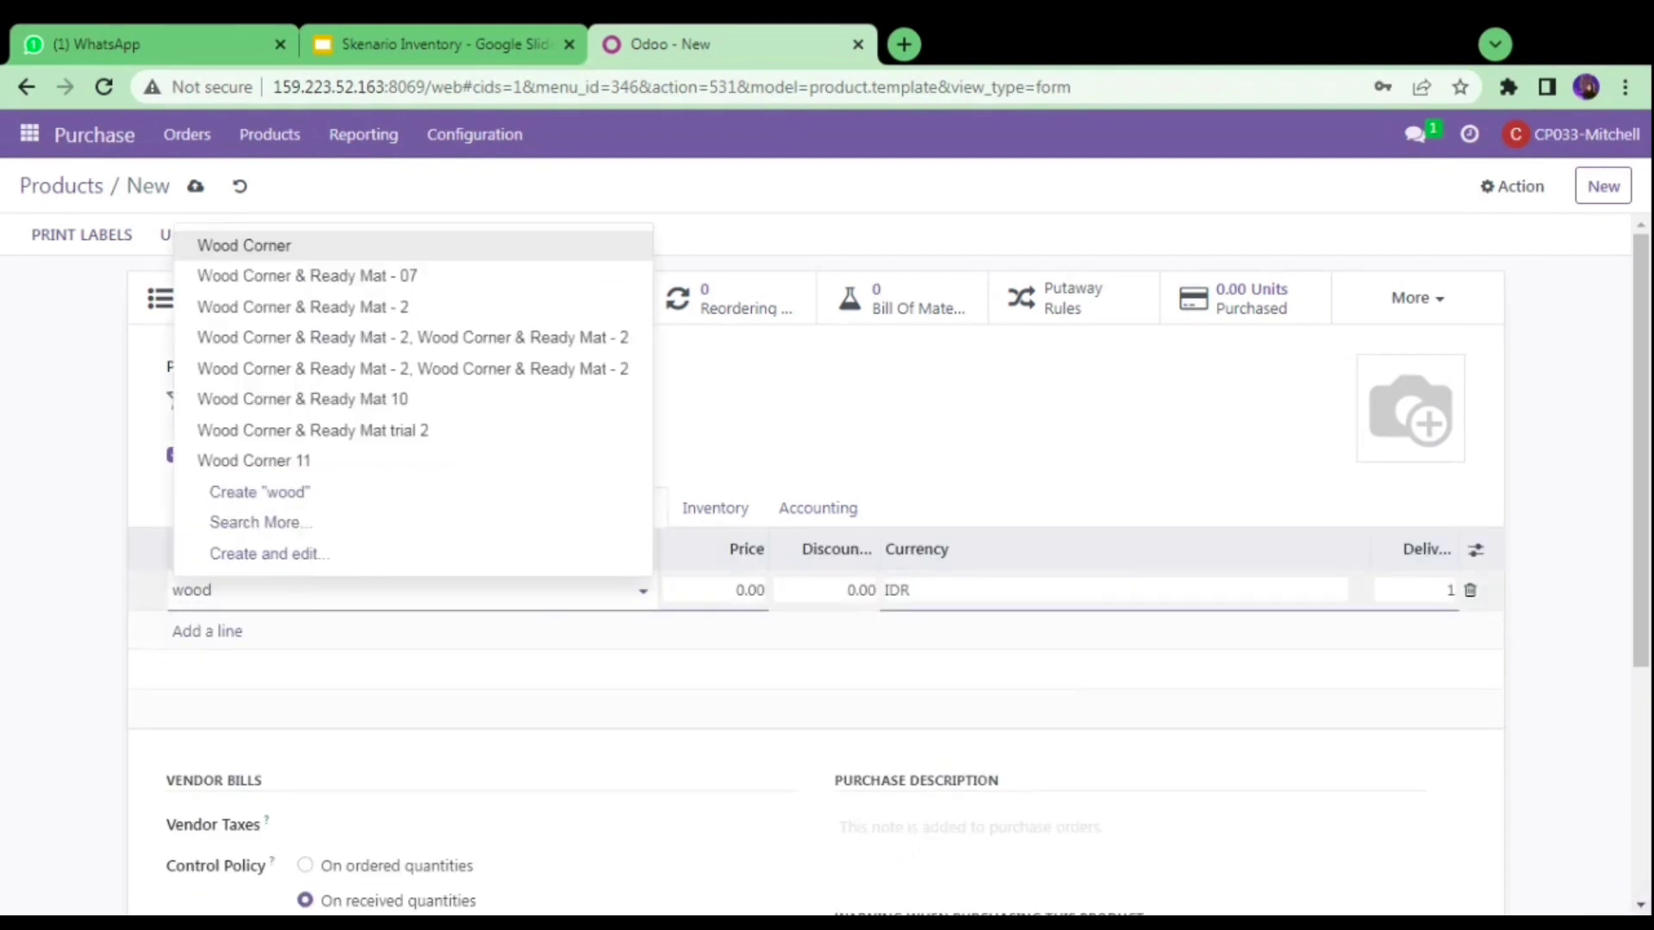
left_click(310, 252)
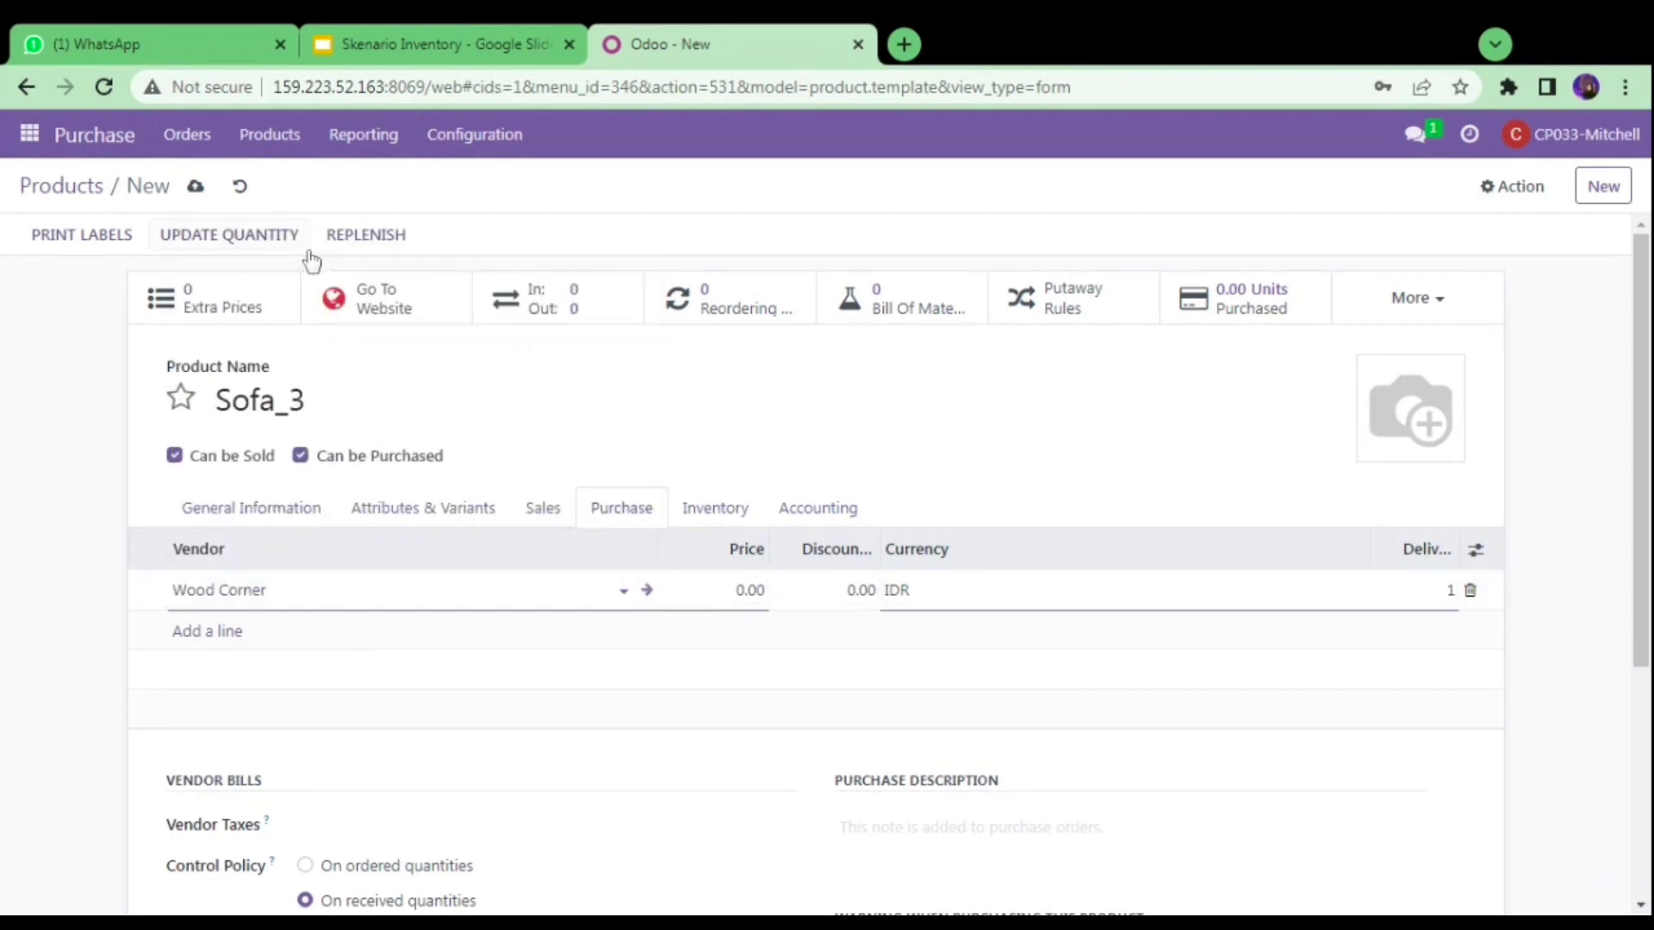
left_click(745, 590)
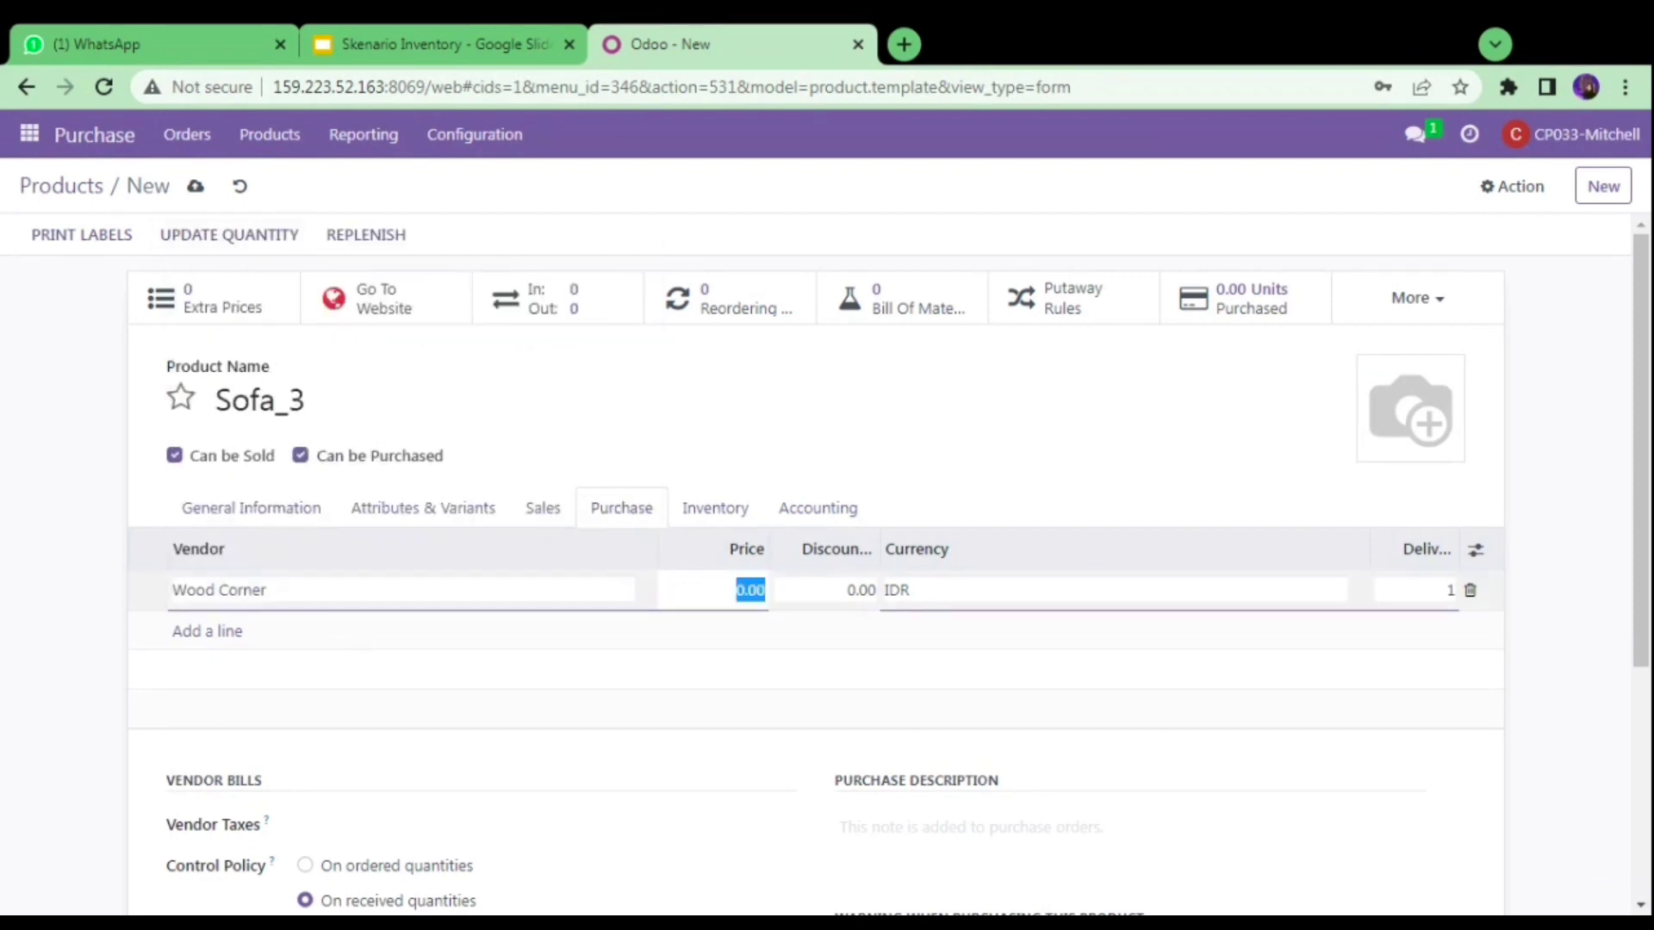
type("1,500,")
type("000")
left_click(854, 446)
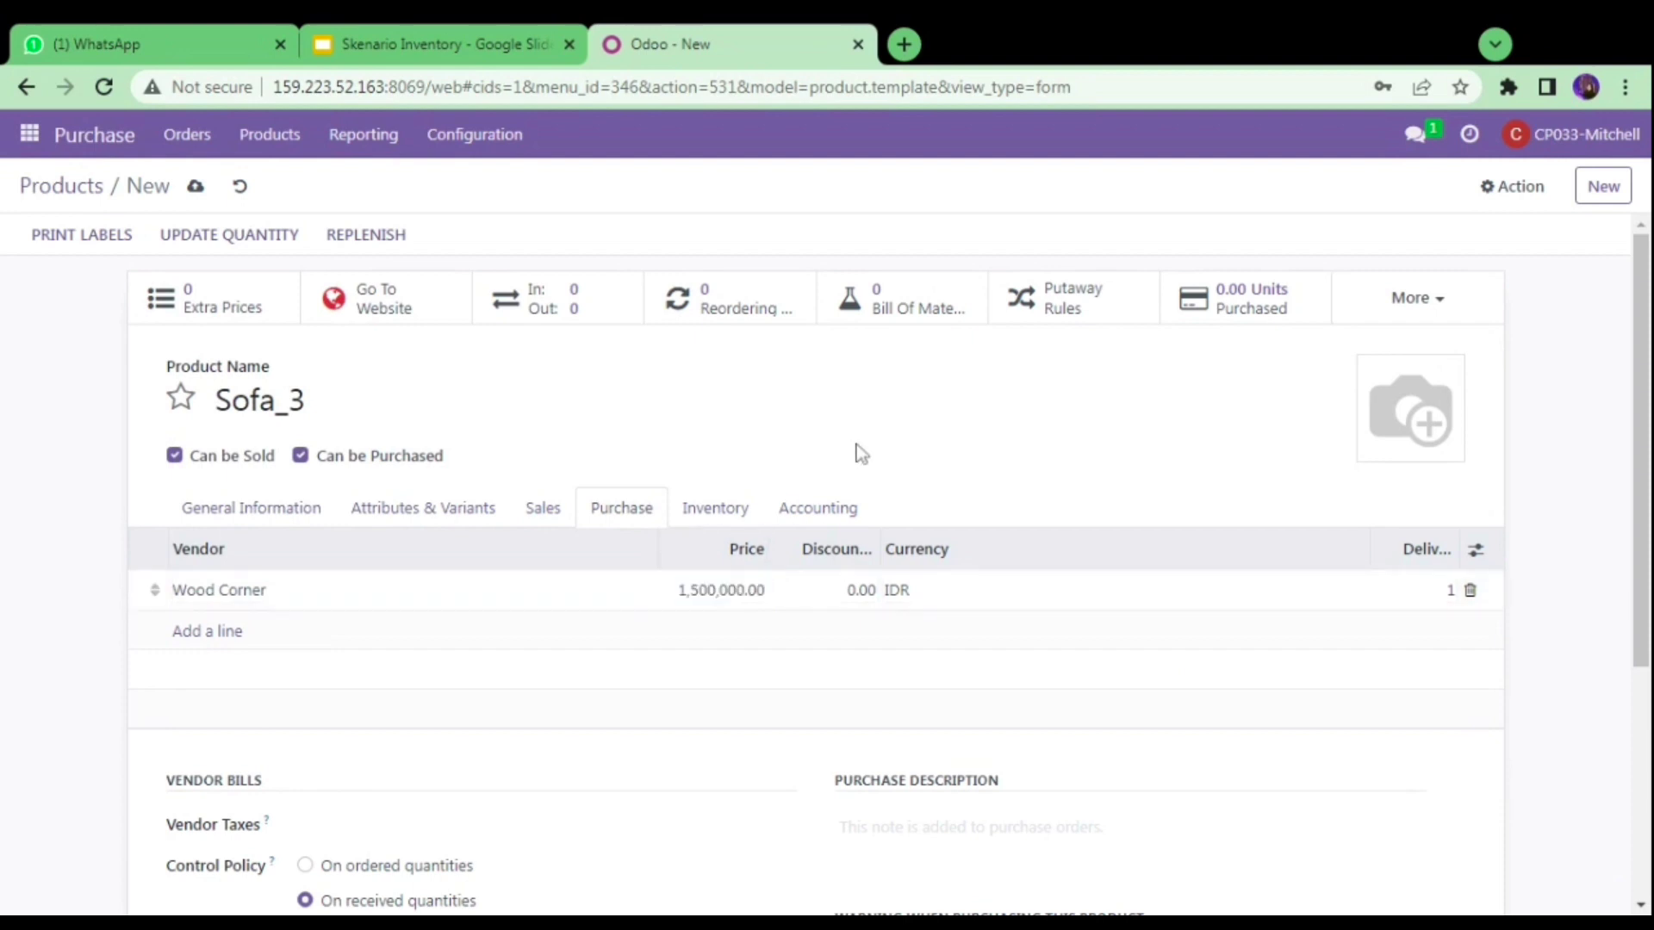
- Enable the Replenish on Order (MTO) and WH Stock to MRP routes, save, and favourite Sofa_3
left_click(726, 514)
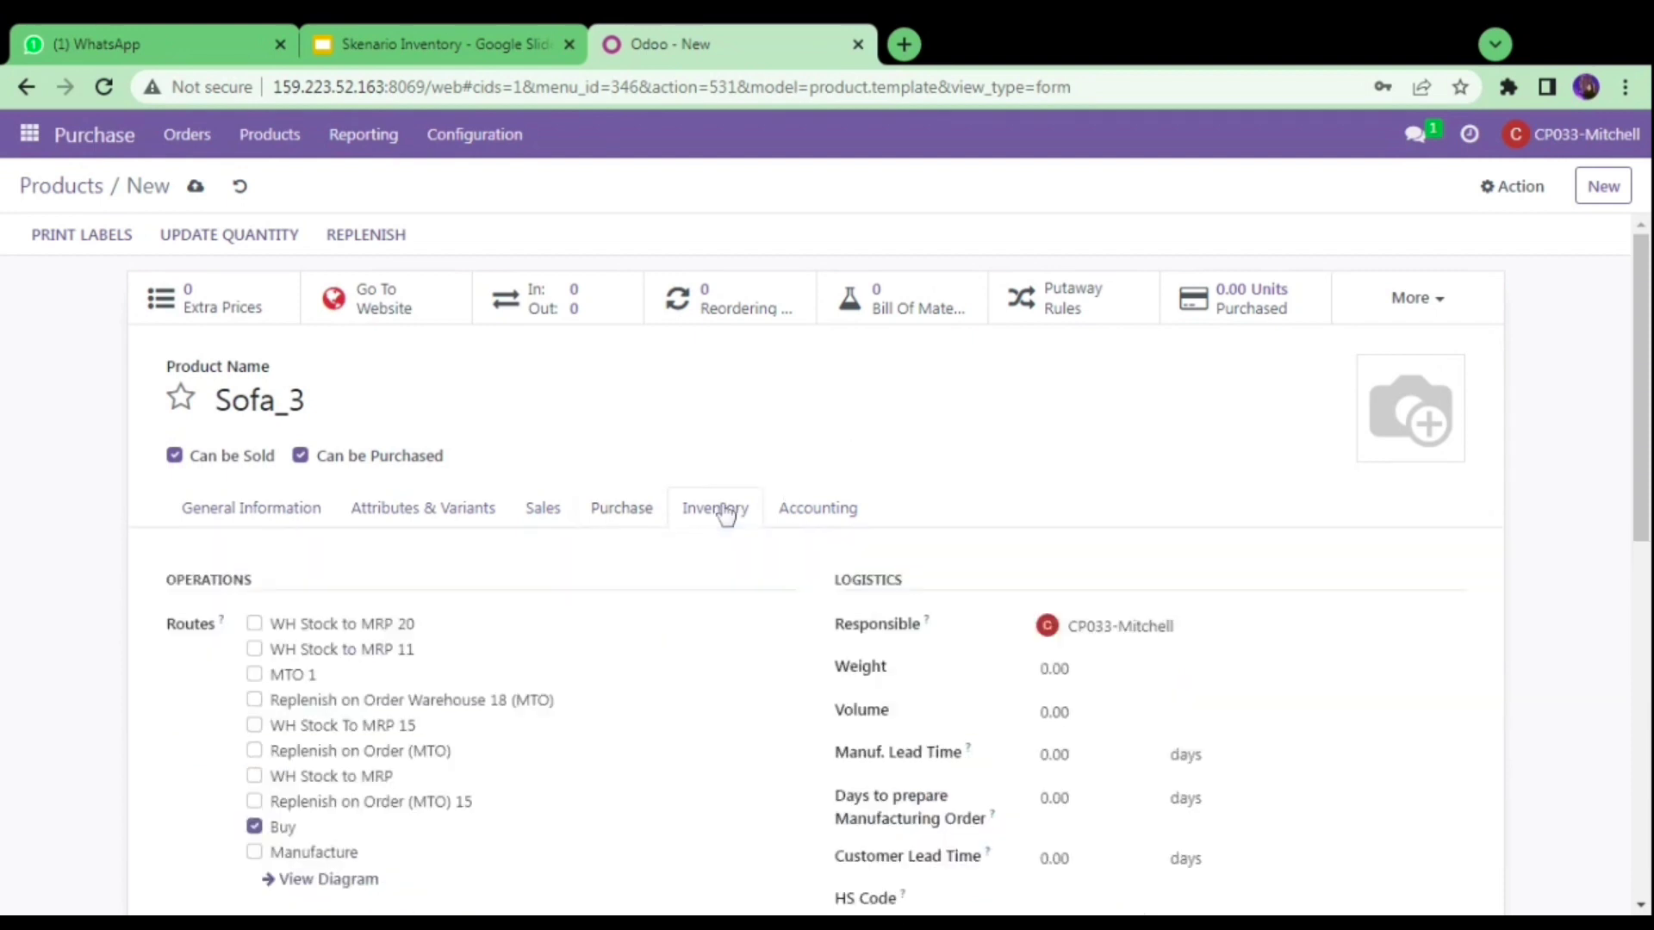
left_click(255, 751)
left_click(256, 776)
left_click(284, 510)
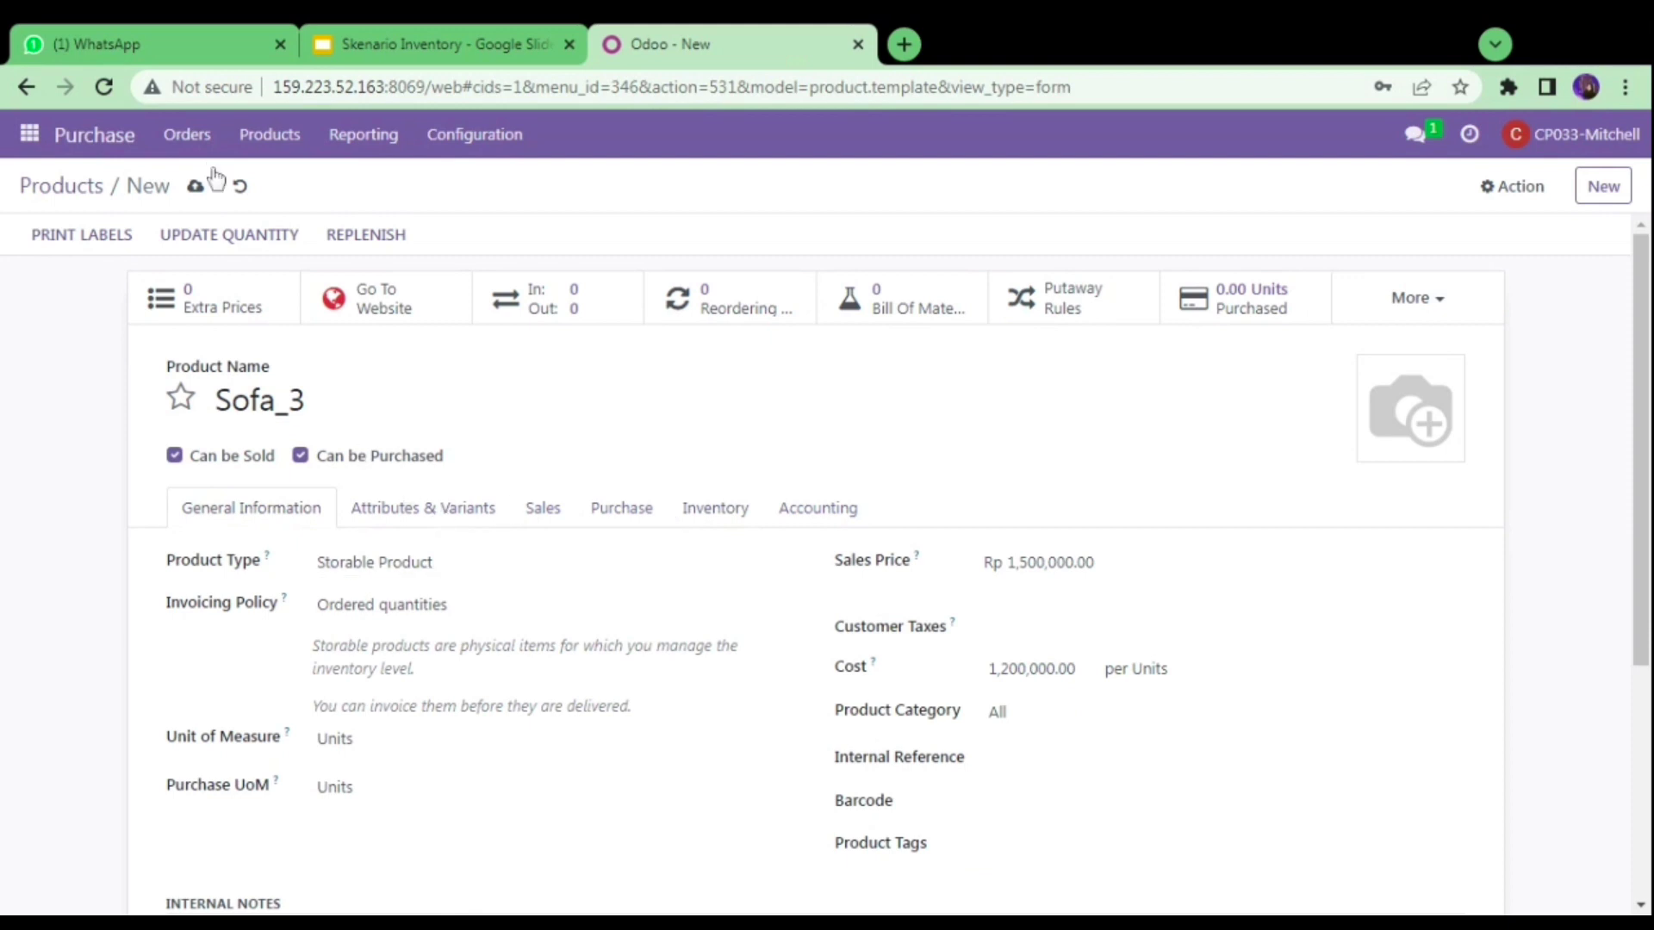
left_click(197, 189)
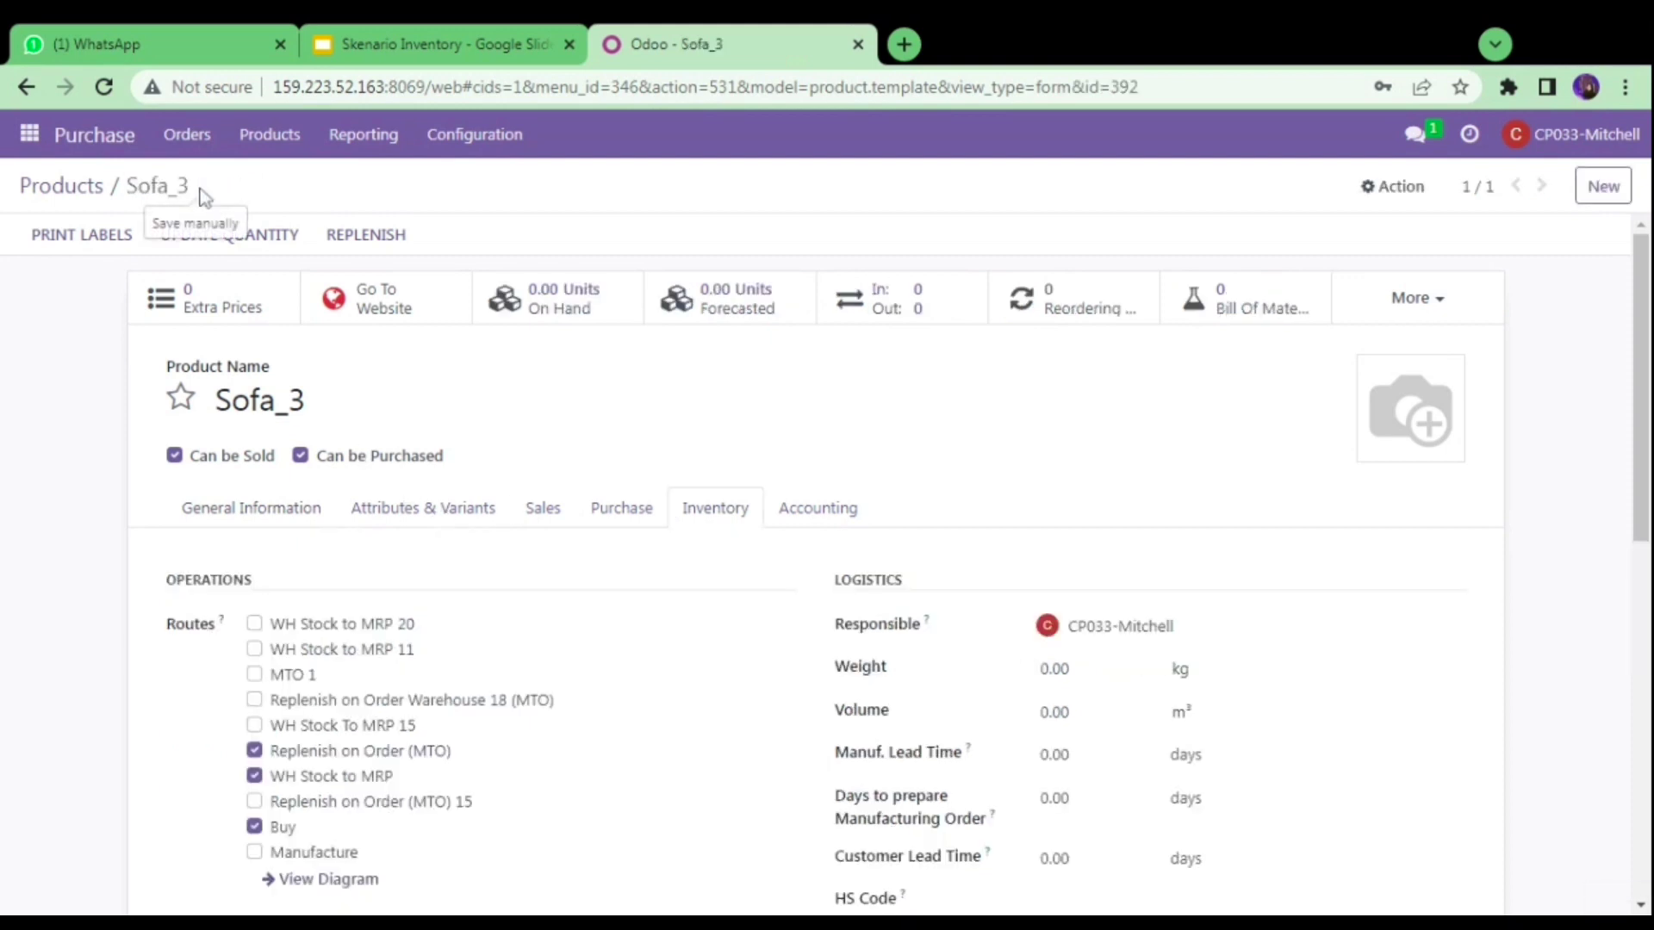
left_click(183, 398)
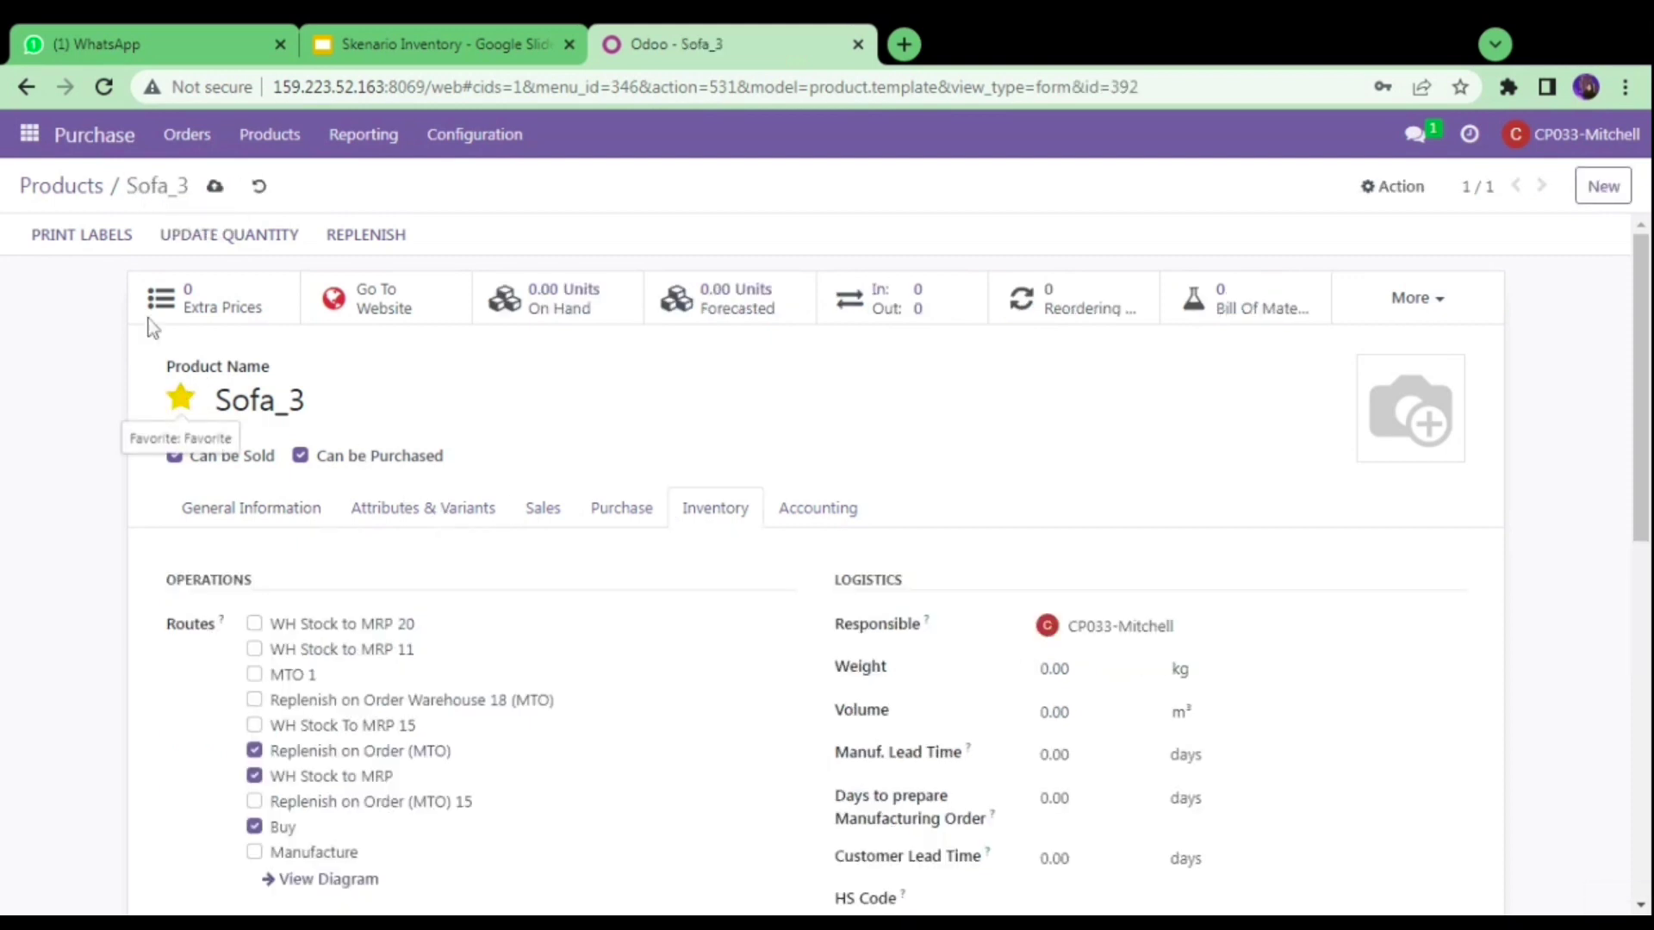
left_click(78, 199)
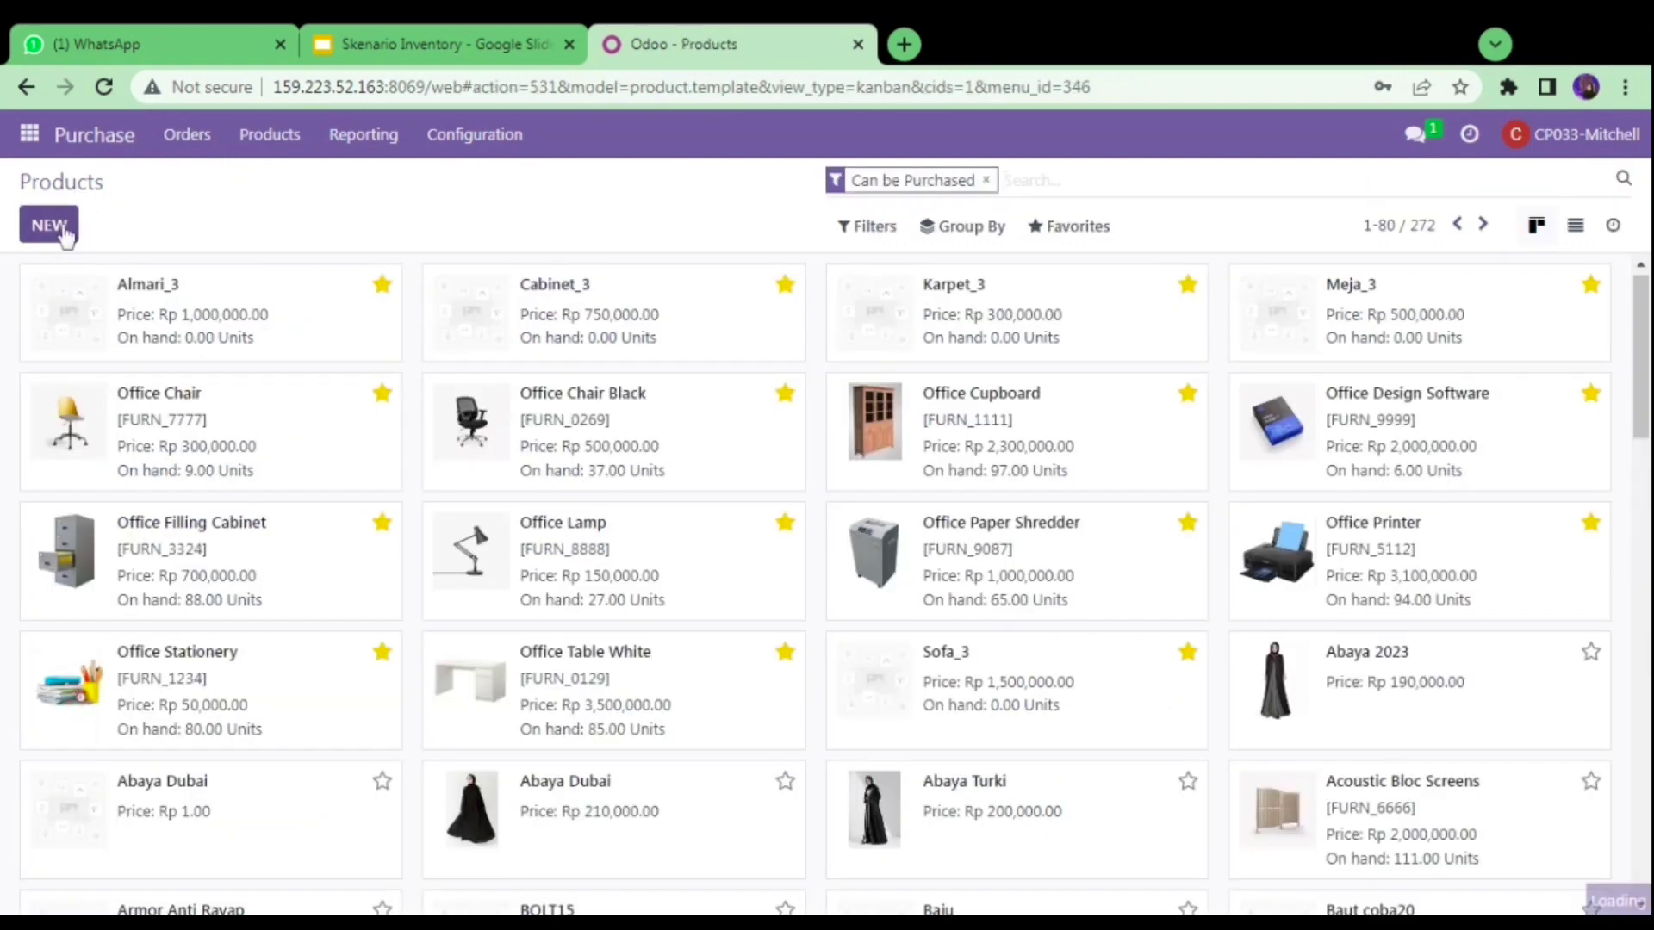
- Open a new product form and check Lampu Hias_3's details on the Create Product slide
left_click(49, 225)
left_click(429, 38)
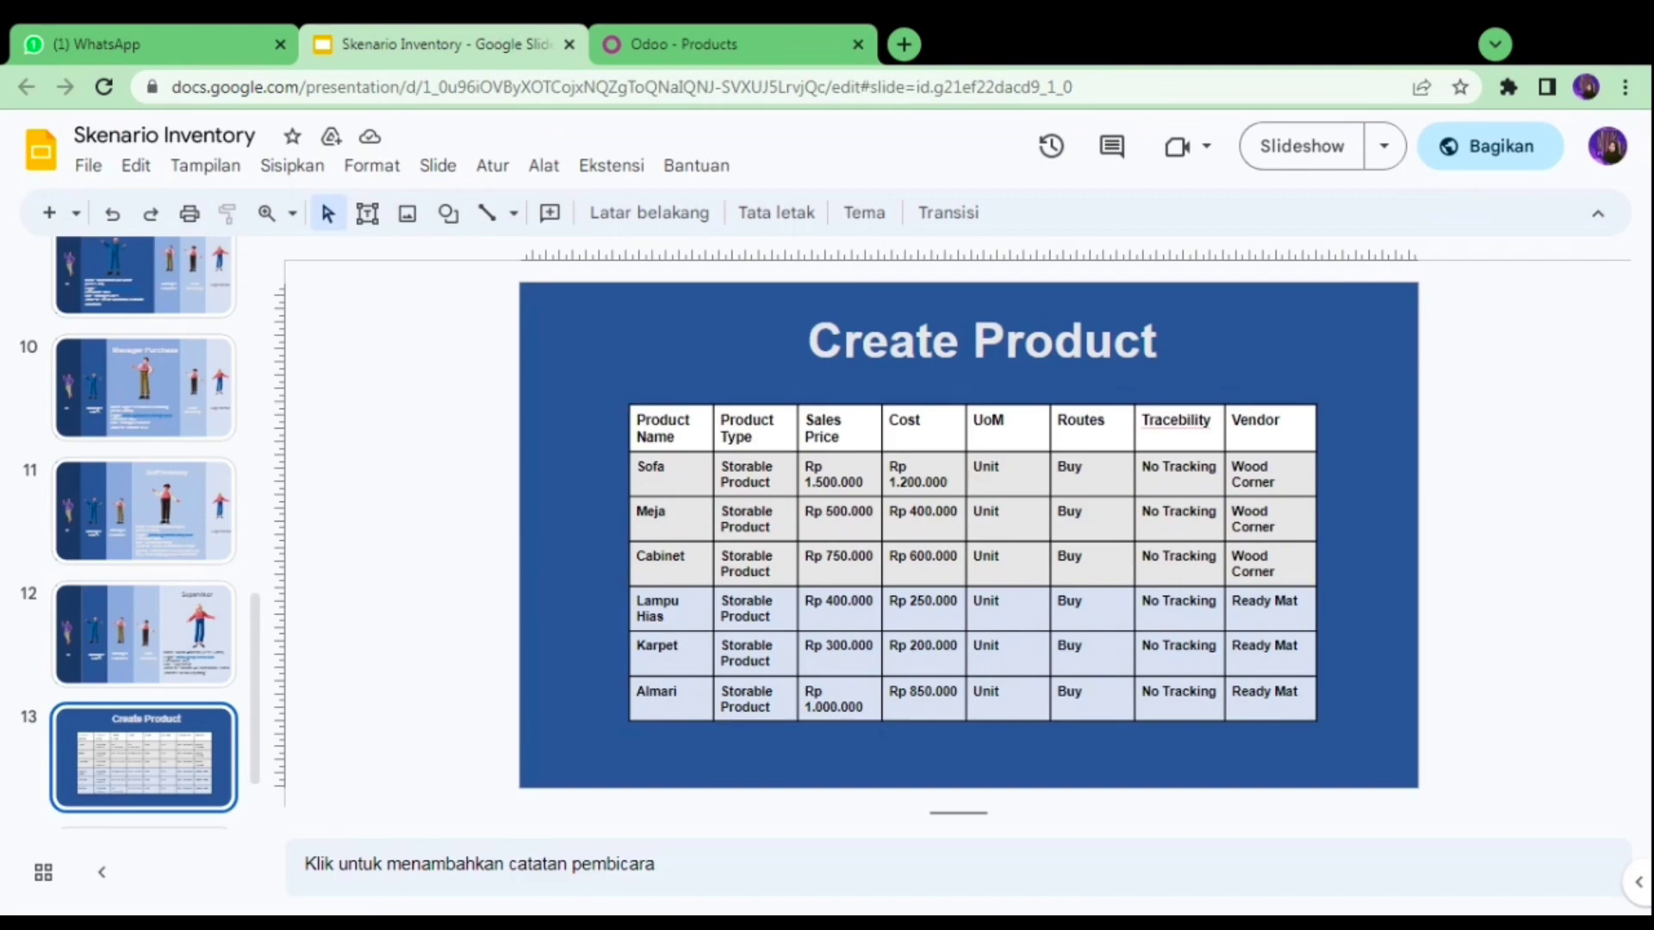
left_click(633, 38)
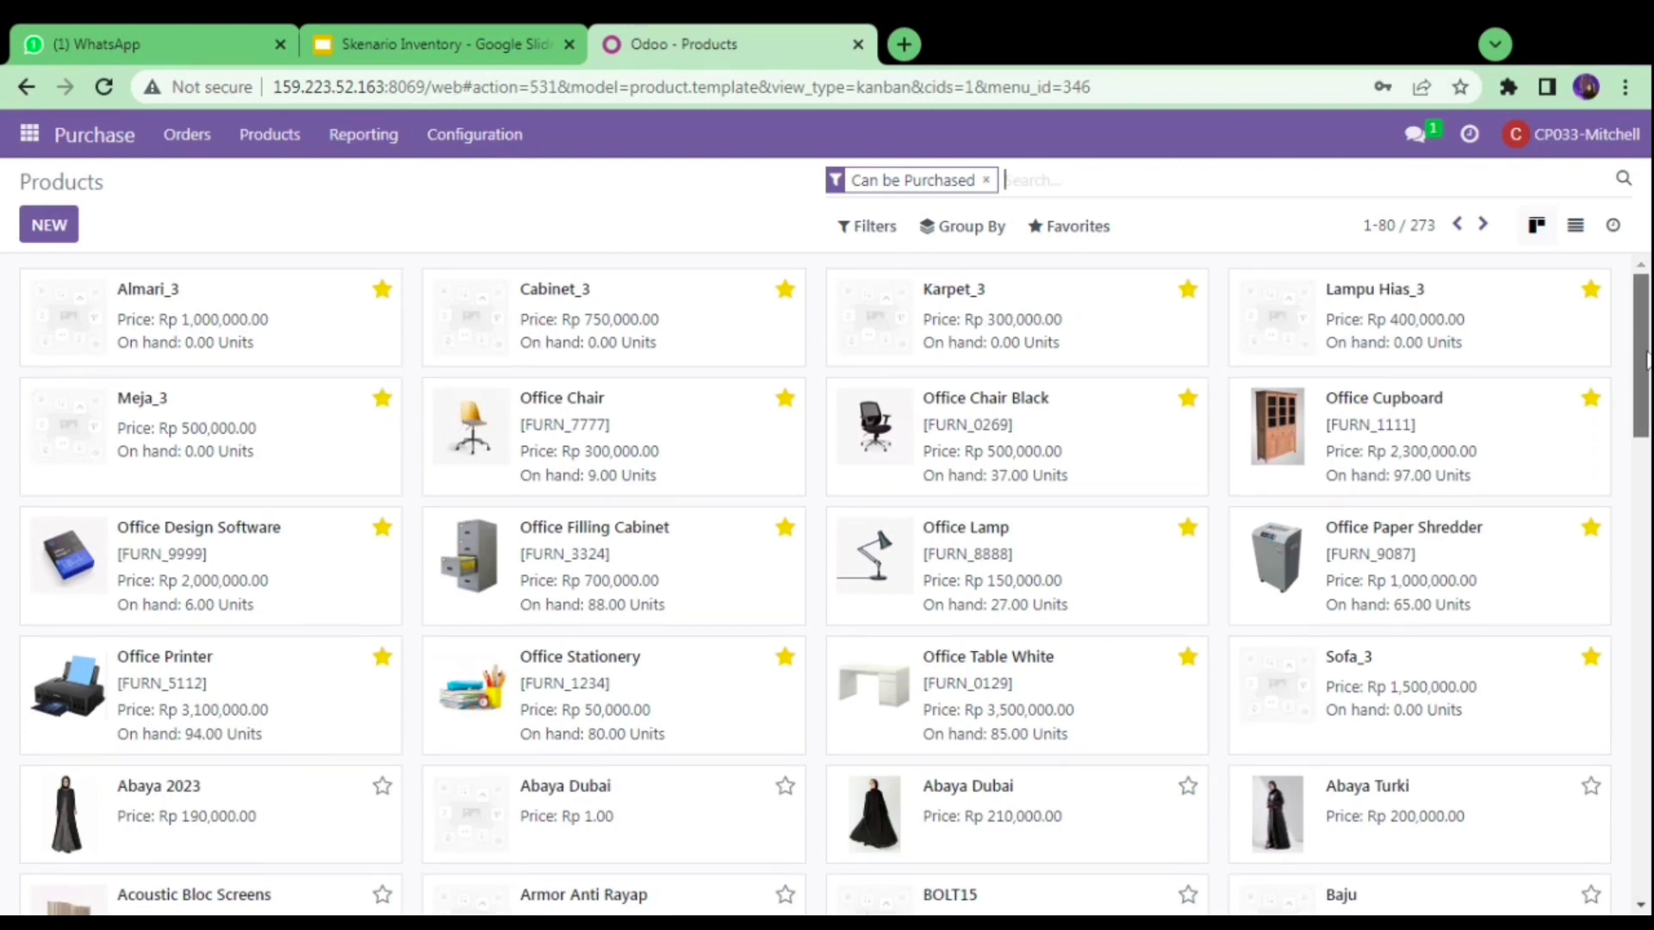
scroll(1594, 344, "down", 1)
scroll(1612, 285, "up", 1)
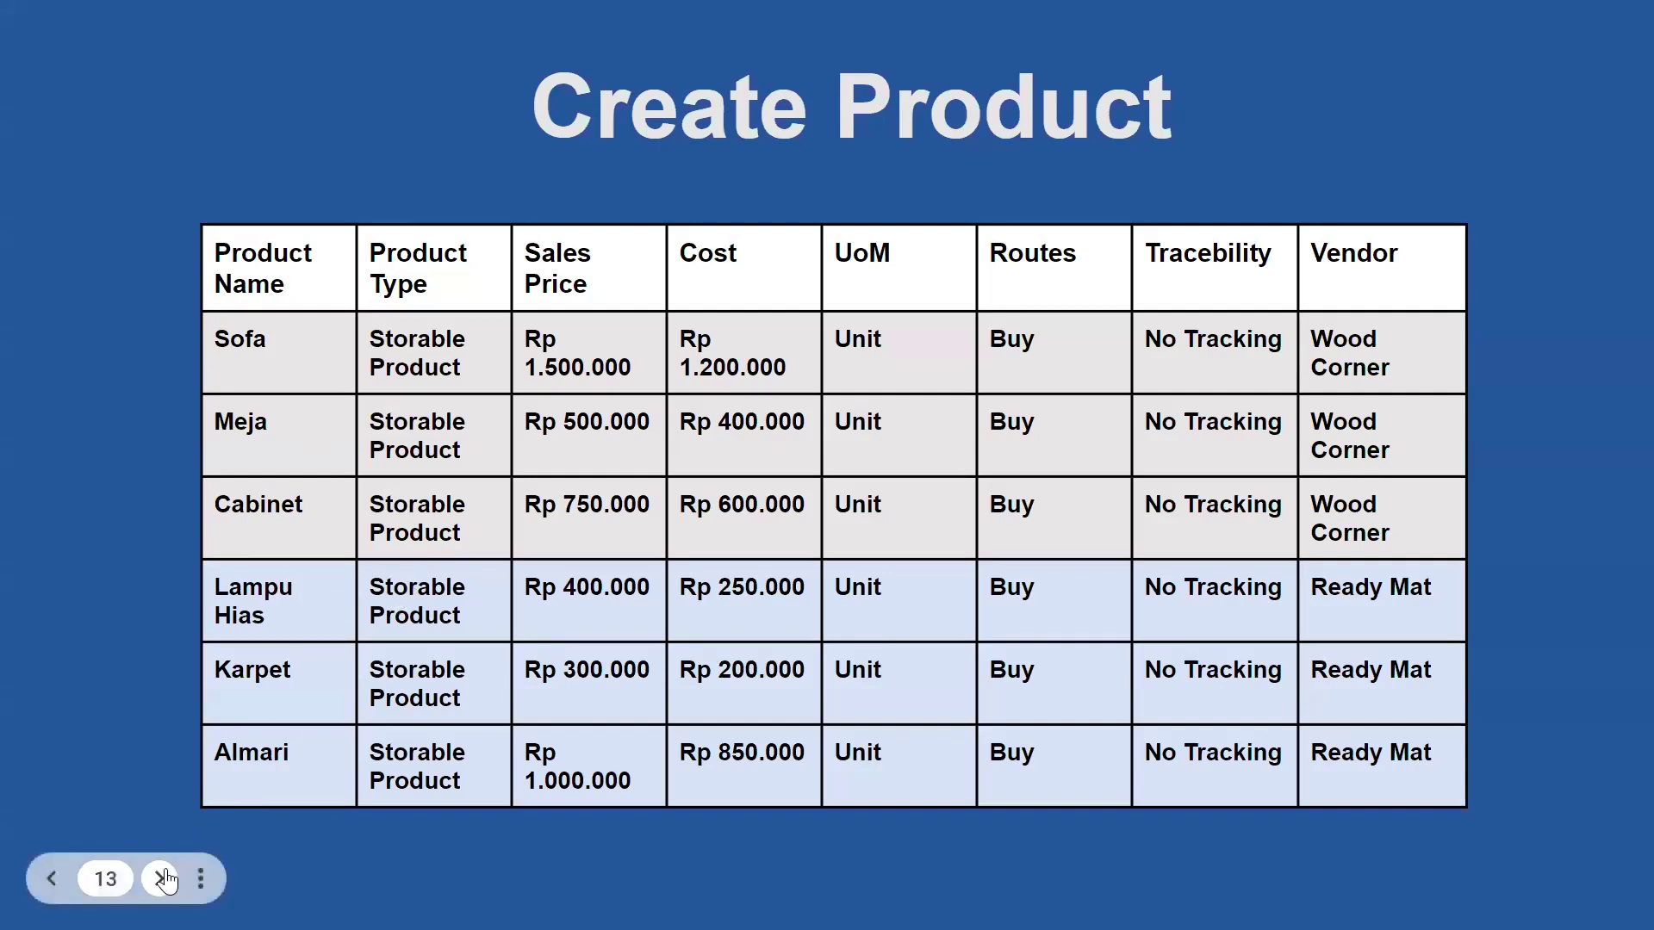
- Advance to the Create RFQ slide, exit the slideshow, and switch to the Odoo login tab
left_click(162, 879)
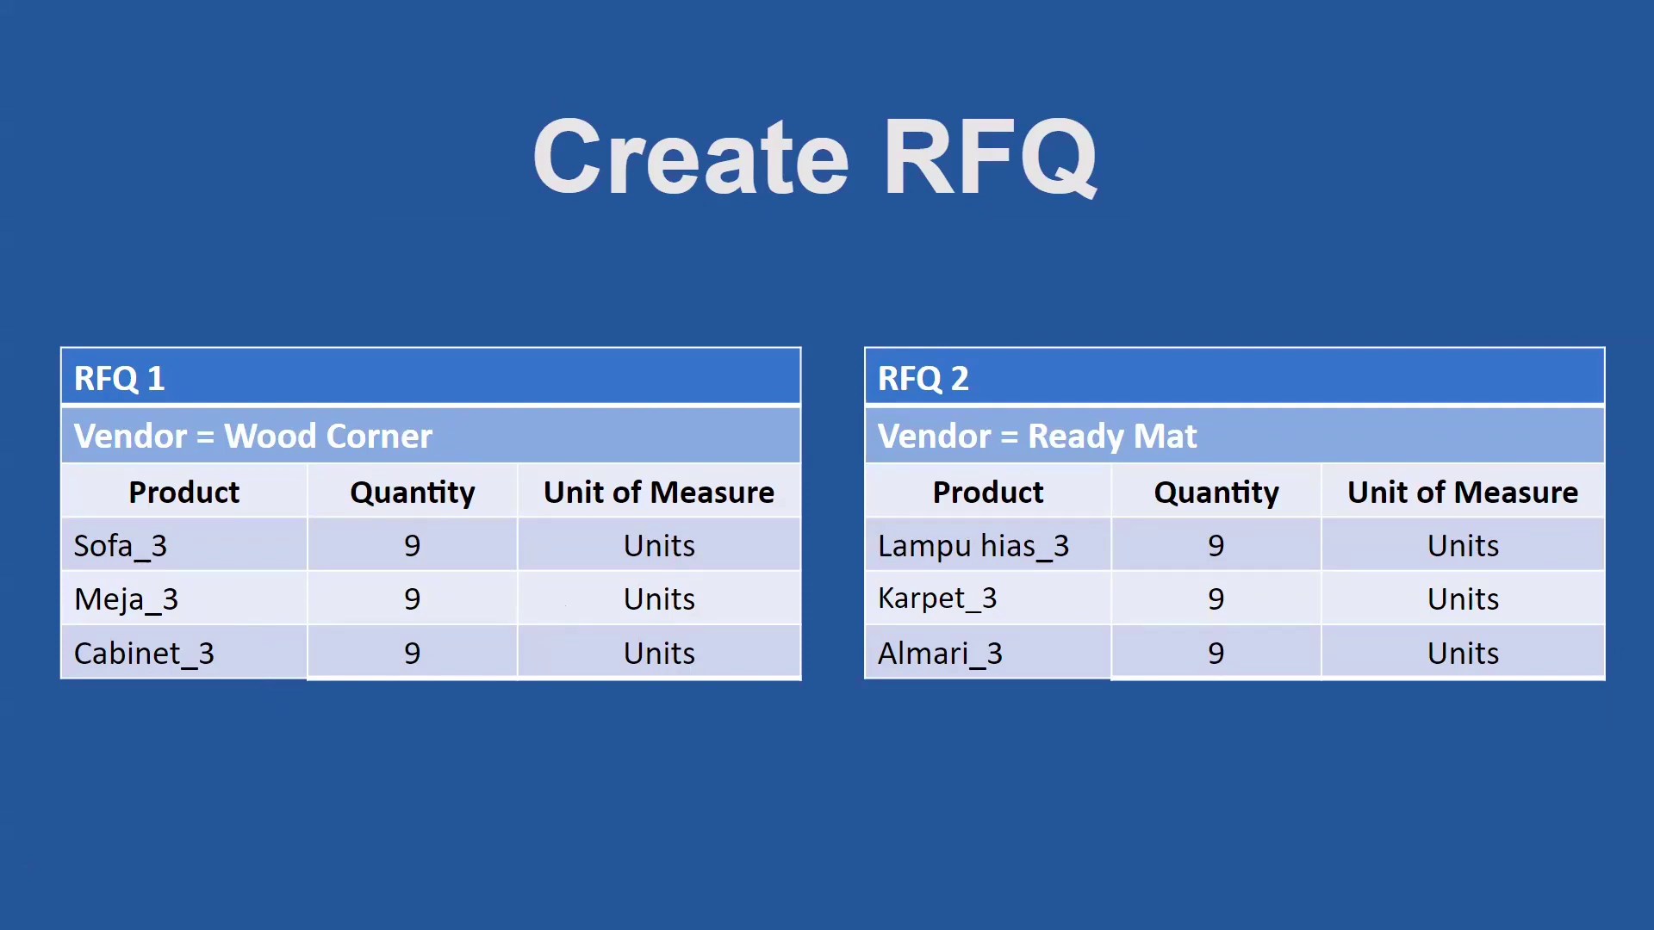
key("Escape")
key("ctrl+Tab")
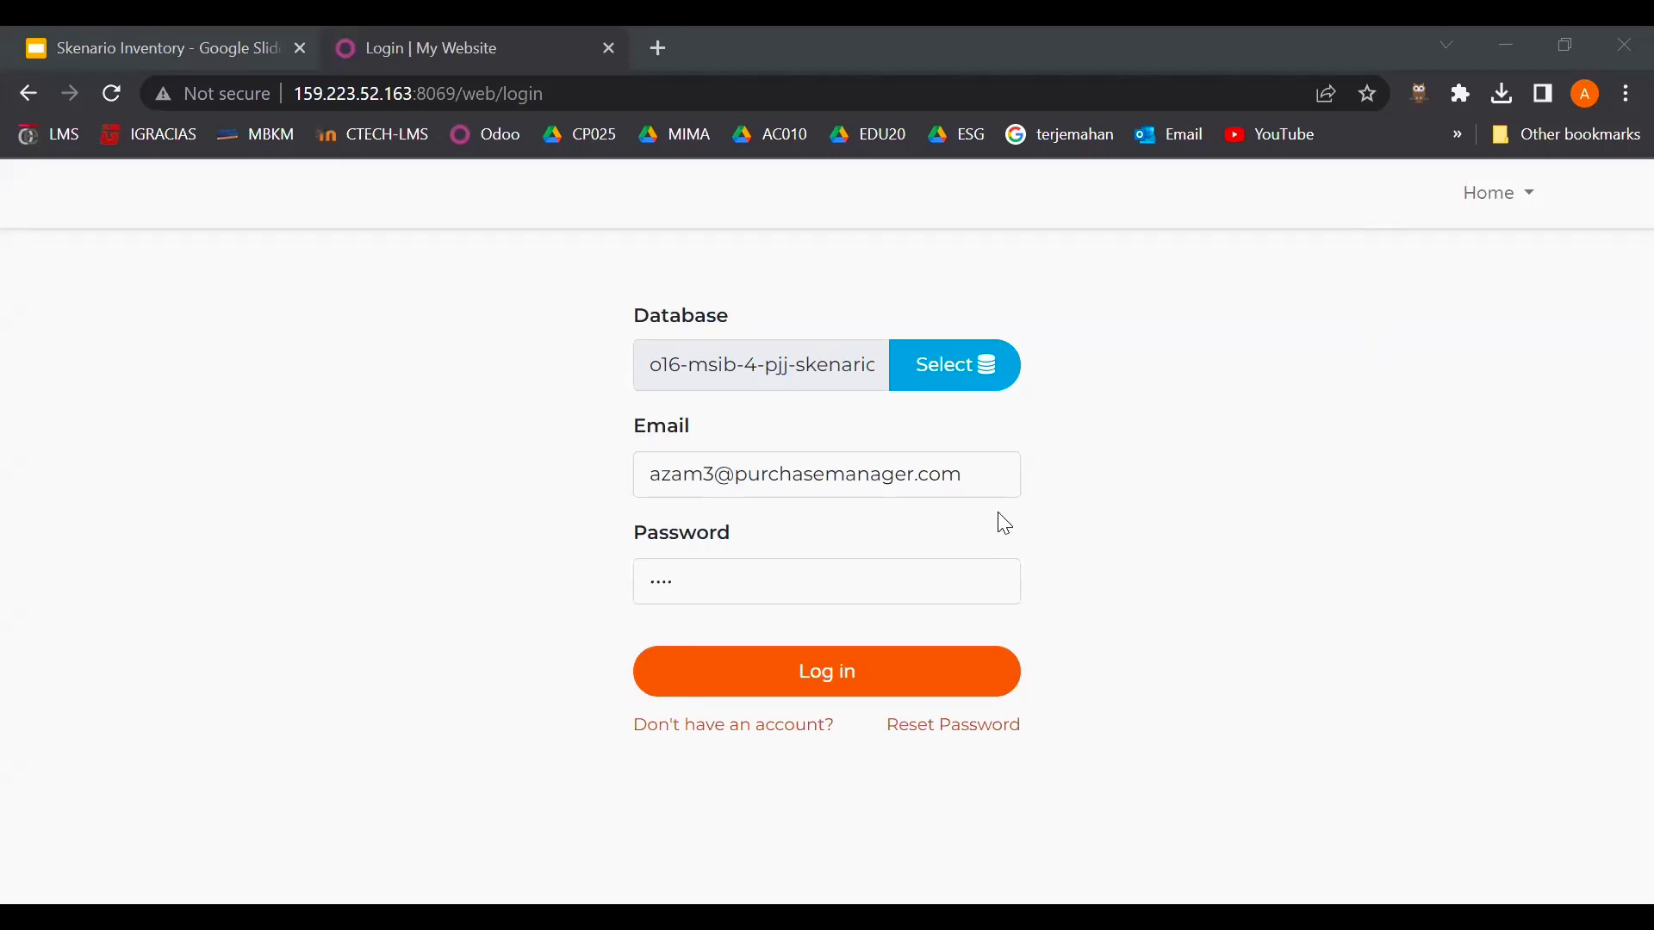
- Log in and reply 'baik, saya akan melakukan pembelian ke masing-masing vendor' in the direct message
left_click(866, 683)
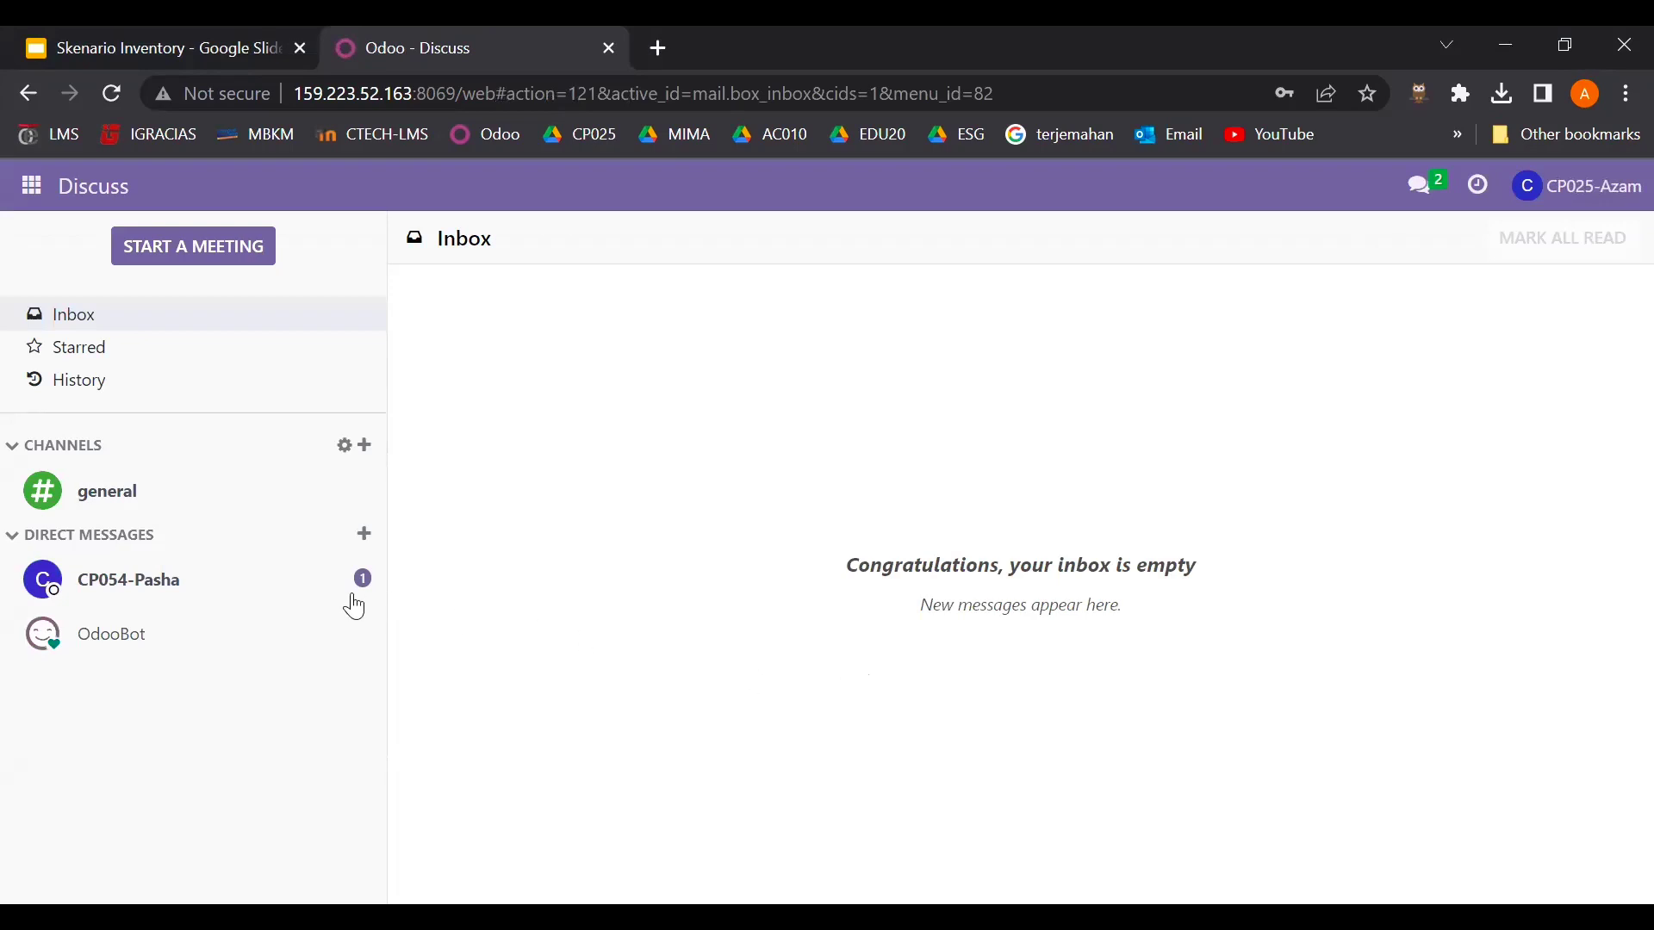
left_click(325, 593)
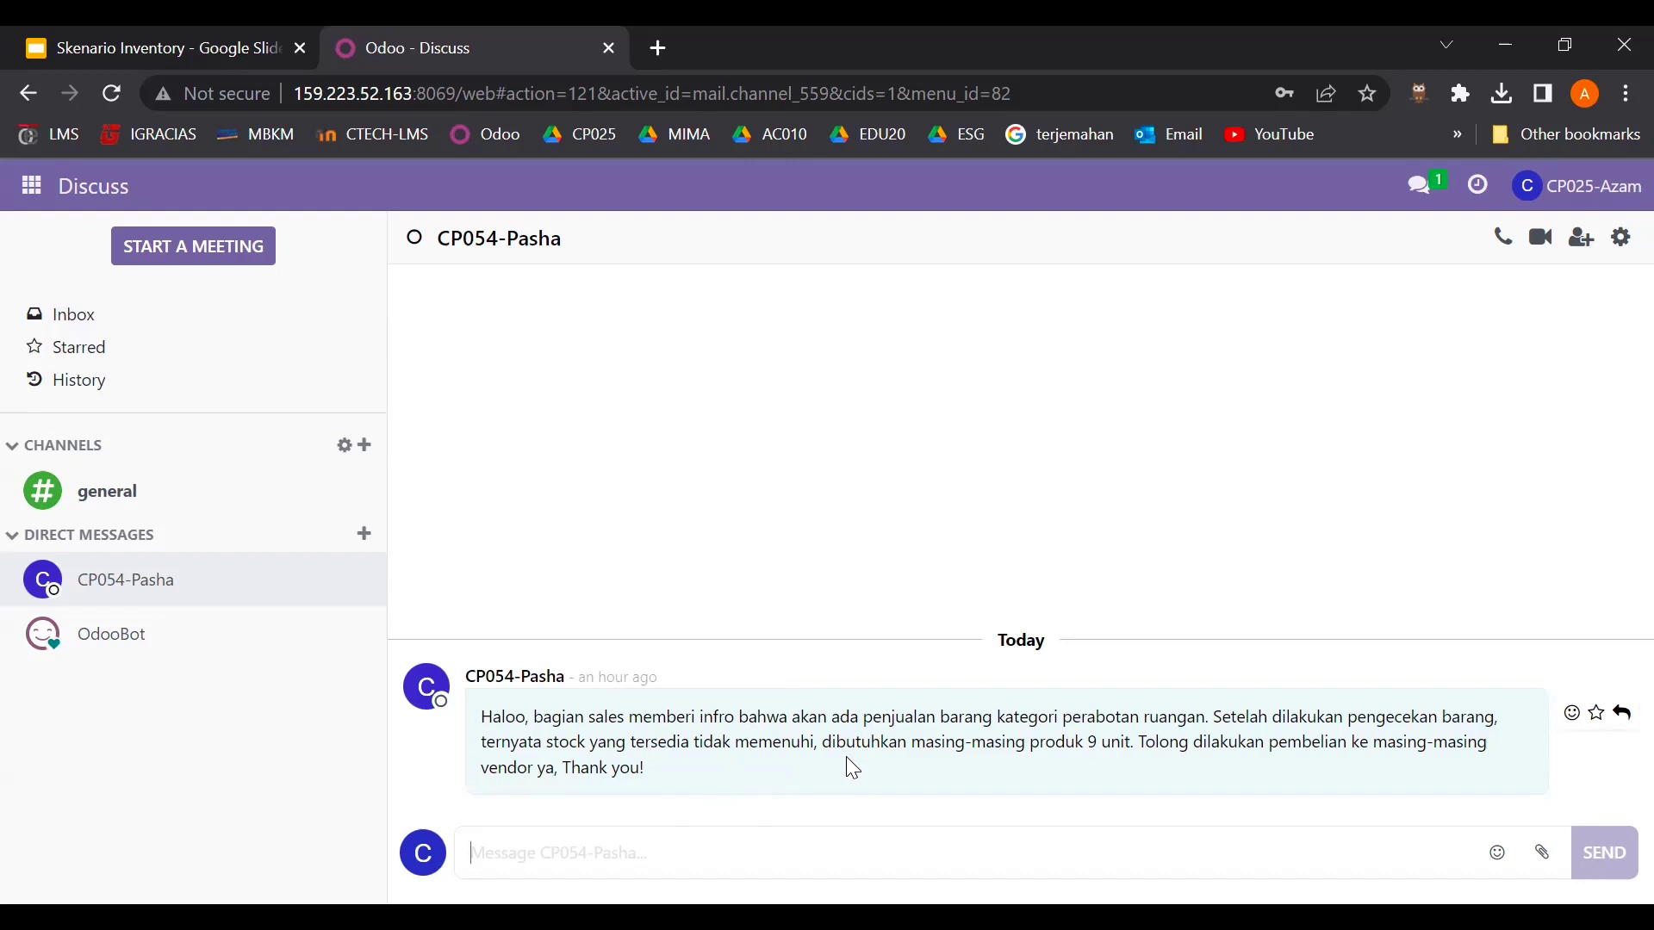
type("baik,")
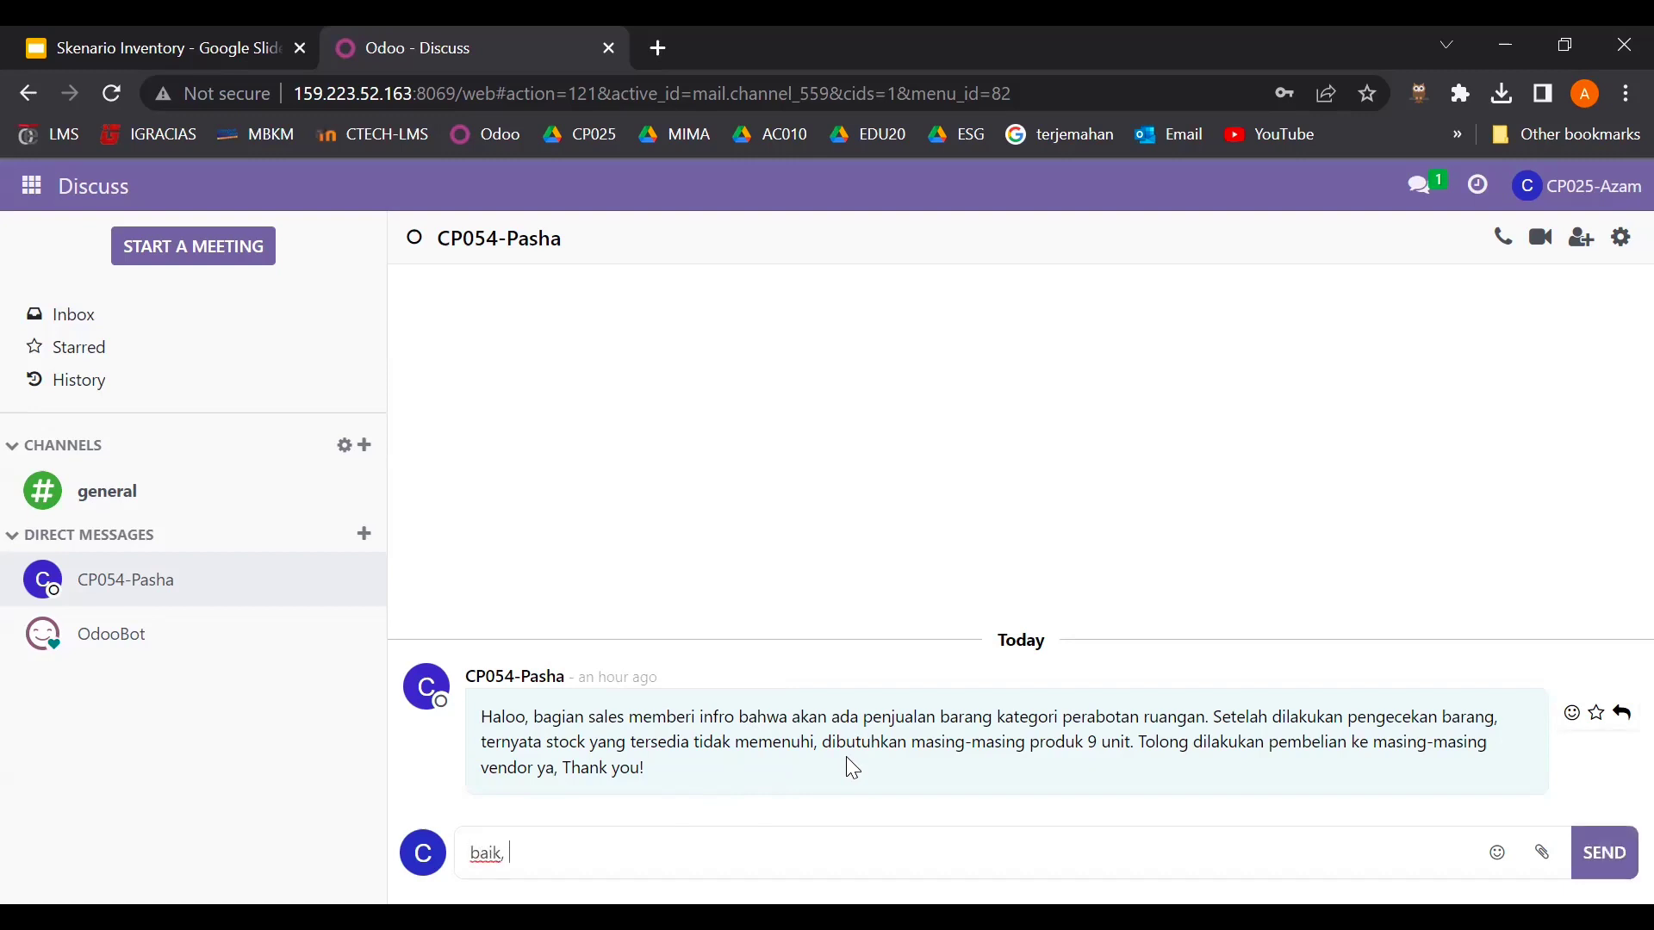
type(" saya akan melakukan pembelian")
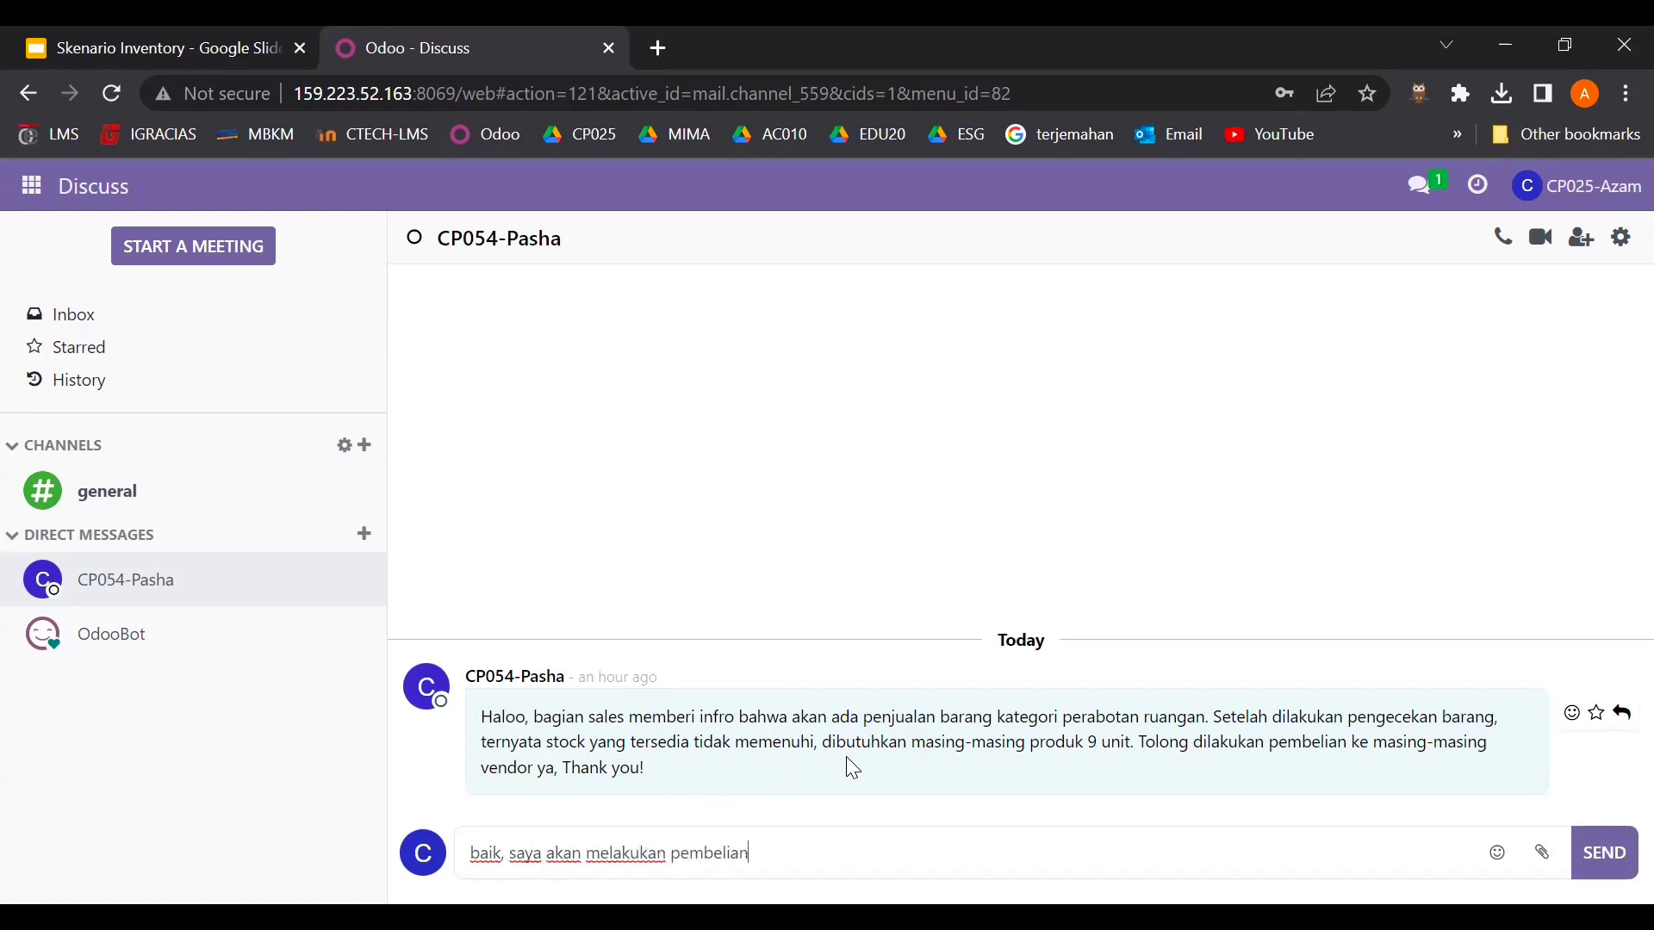
type(" ke masing-masing ven")
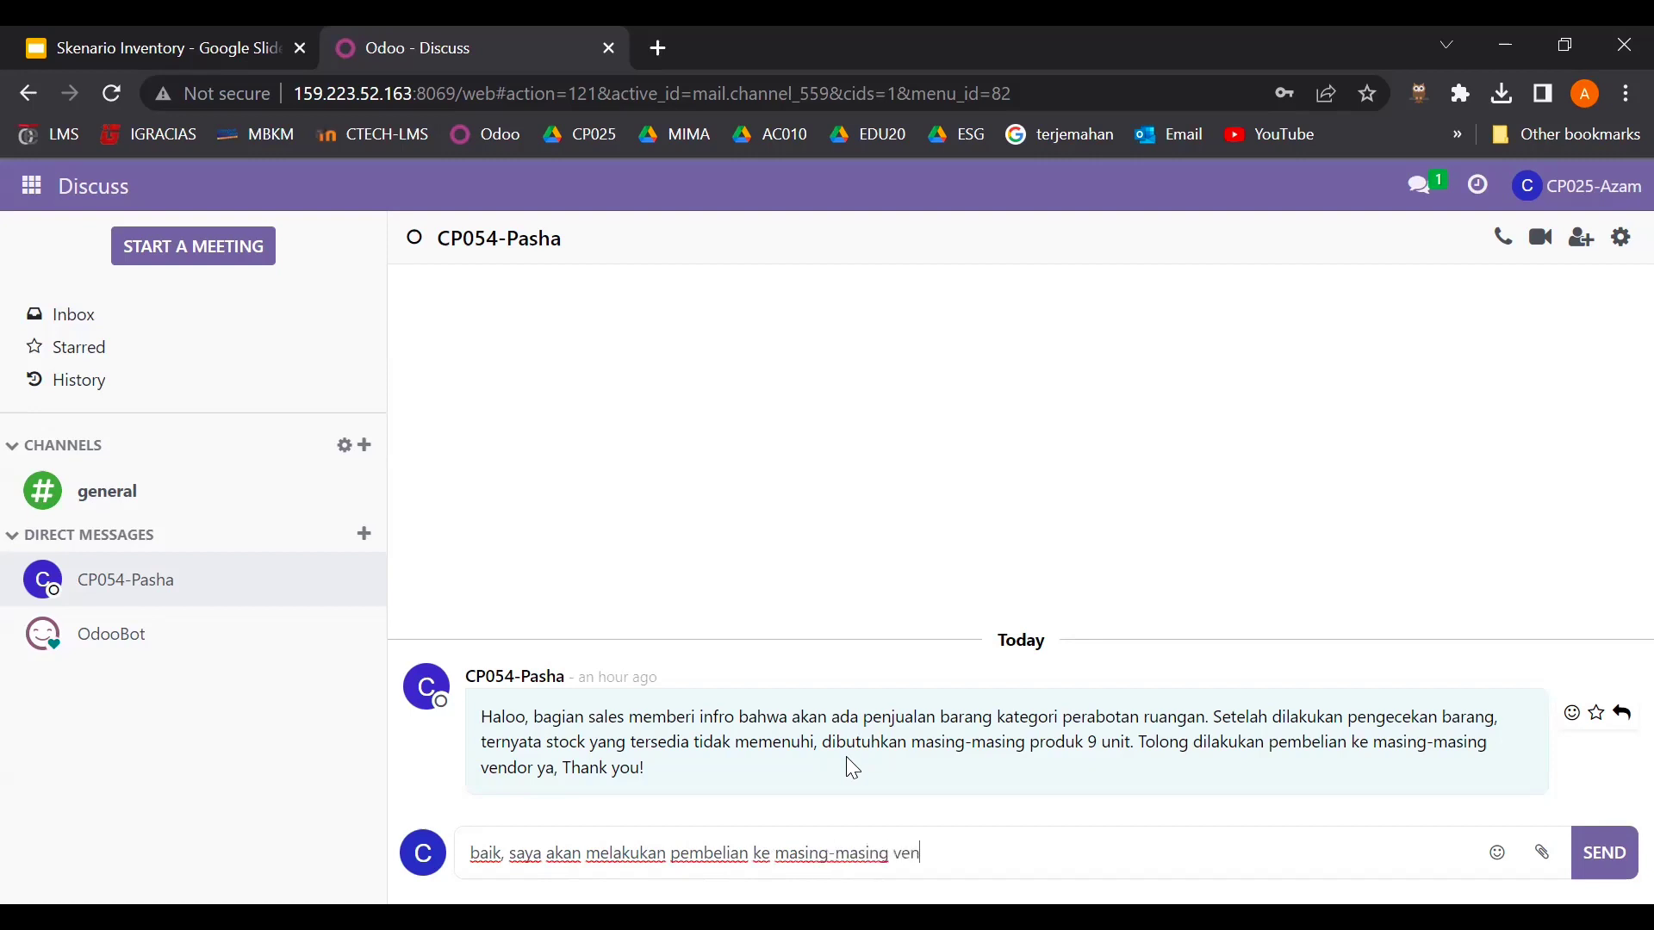
type("dor")
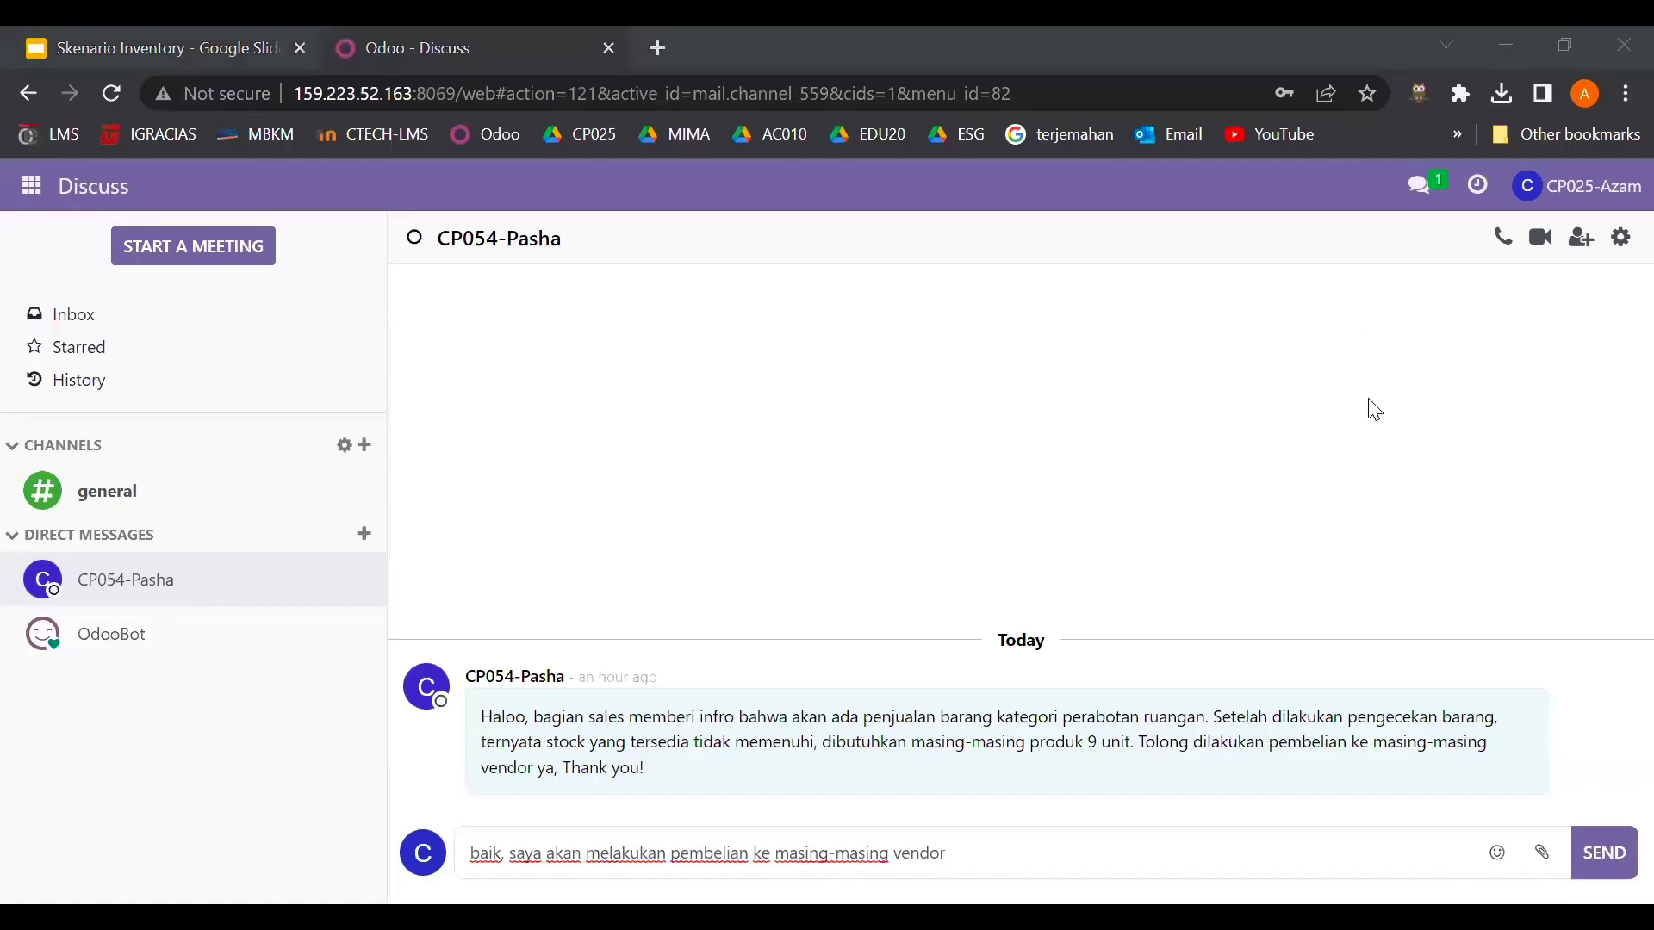
left_click(1604, 854)
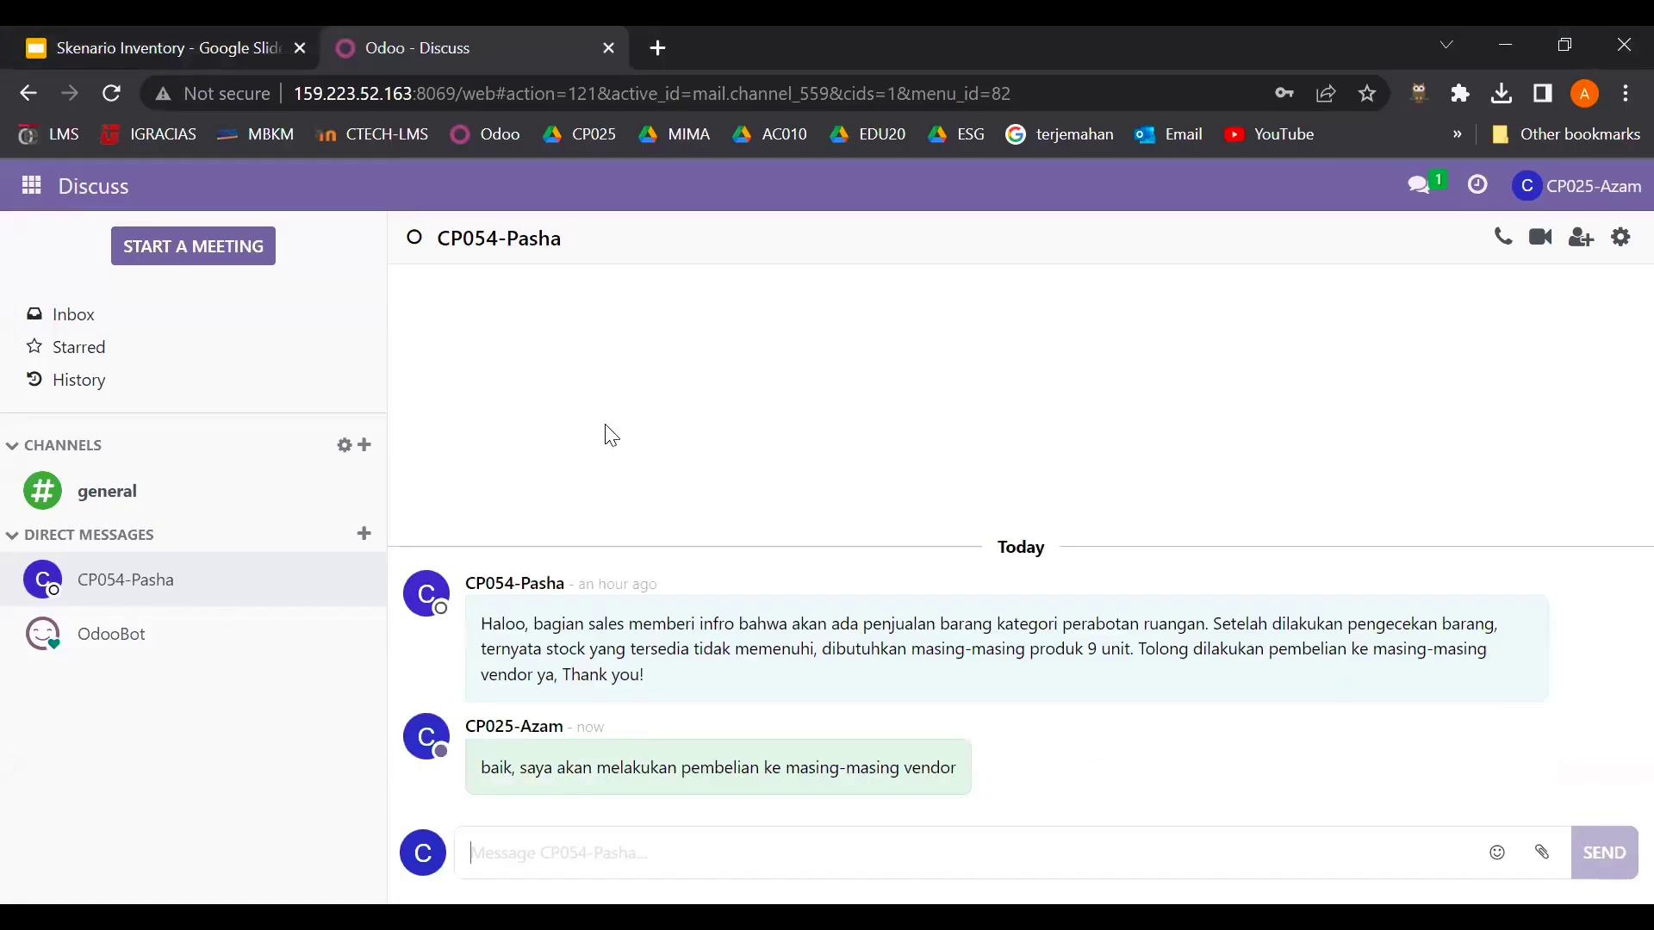
- Start a new RFQ in the Purchase app with vendor Wood Corner
left_click(35, 186)
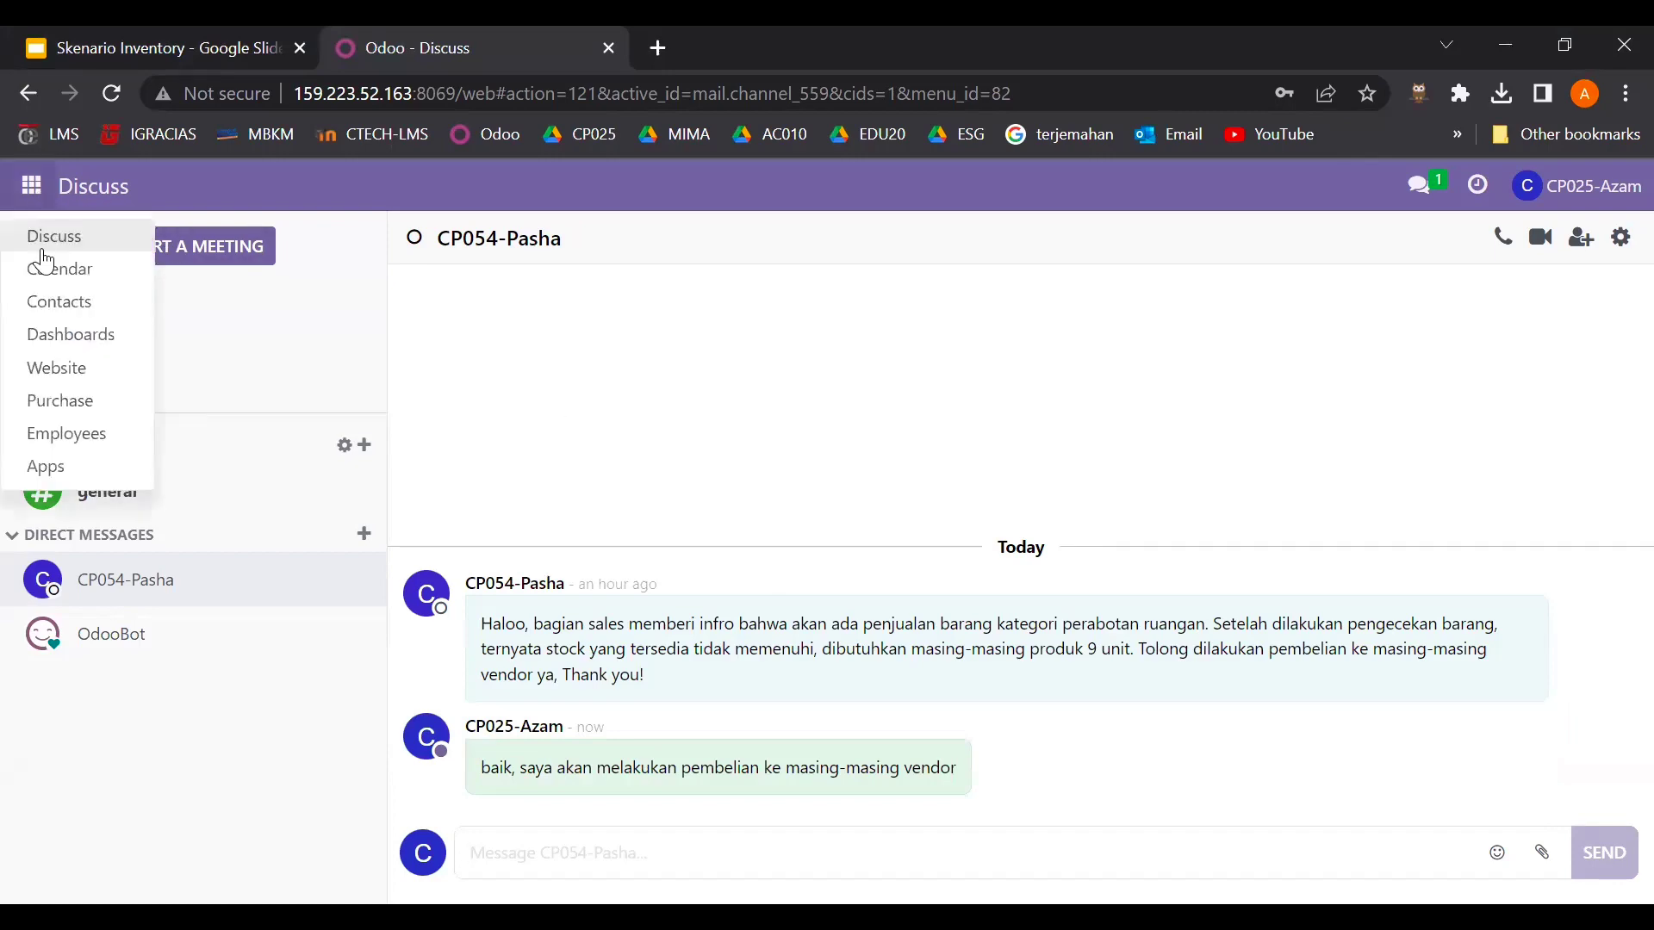
left_click(79, 403)
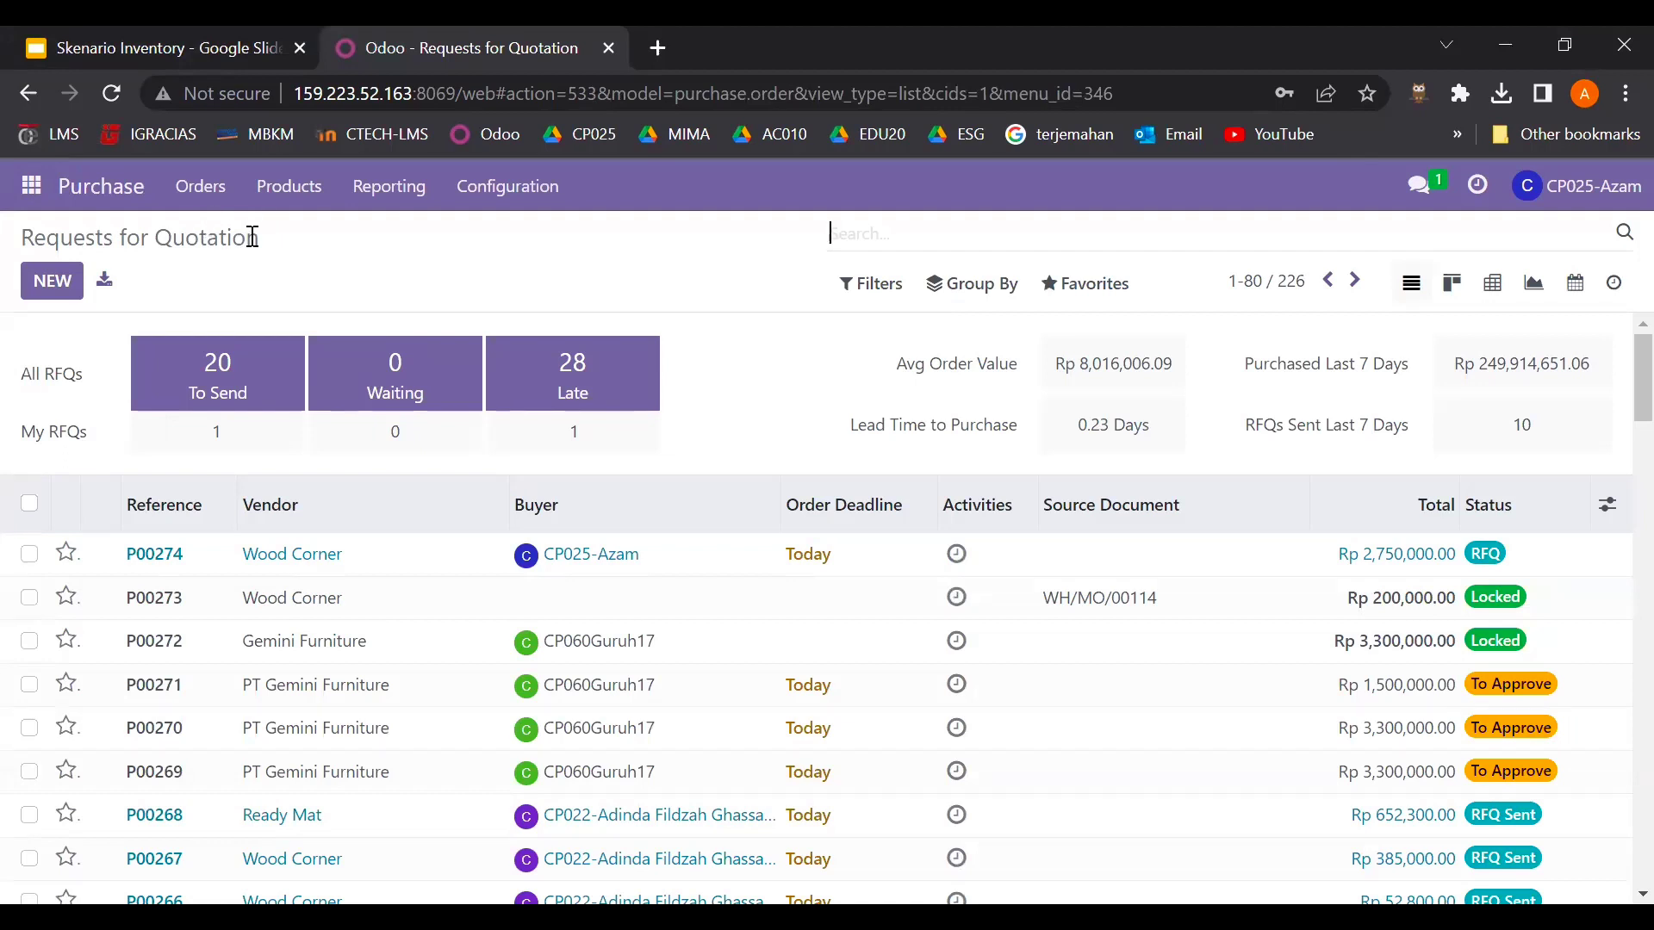
left_click(35, 289)
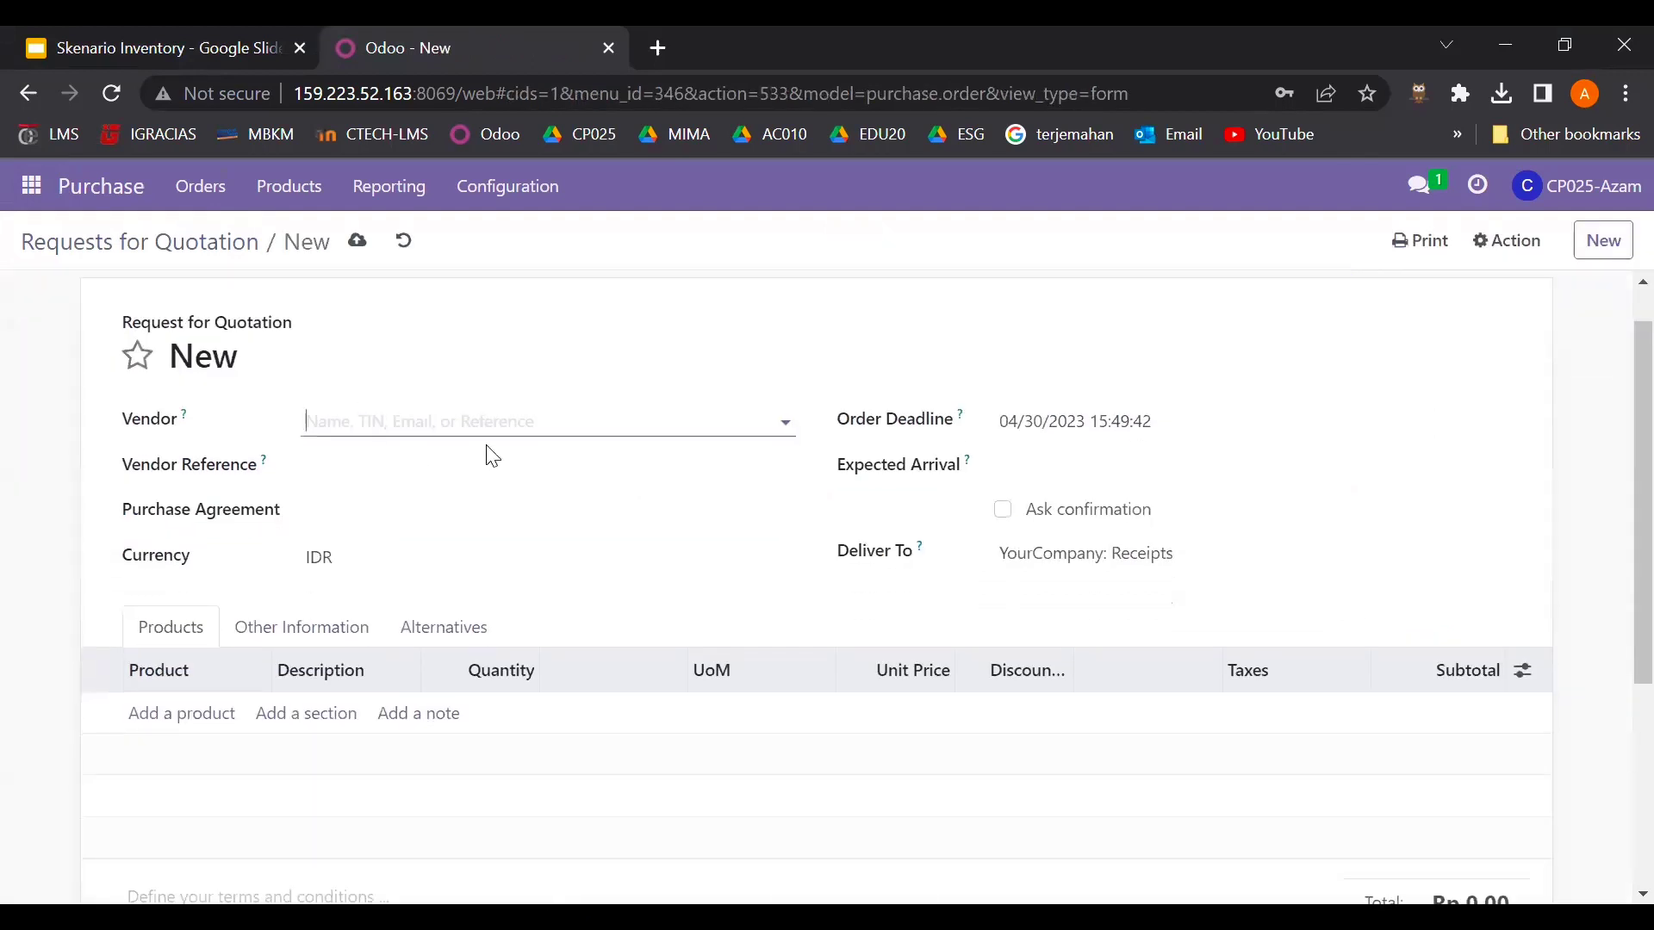
left_click(516, 426)
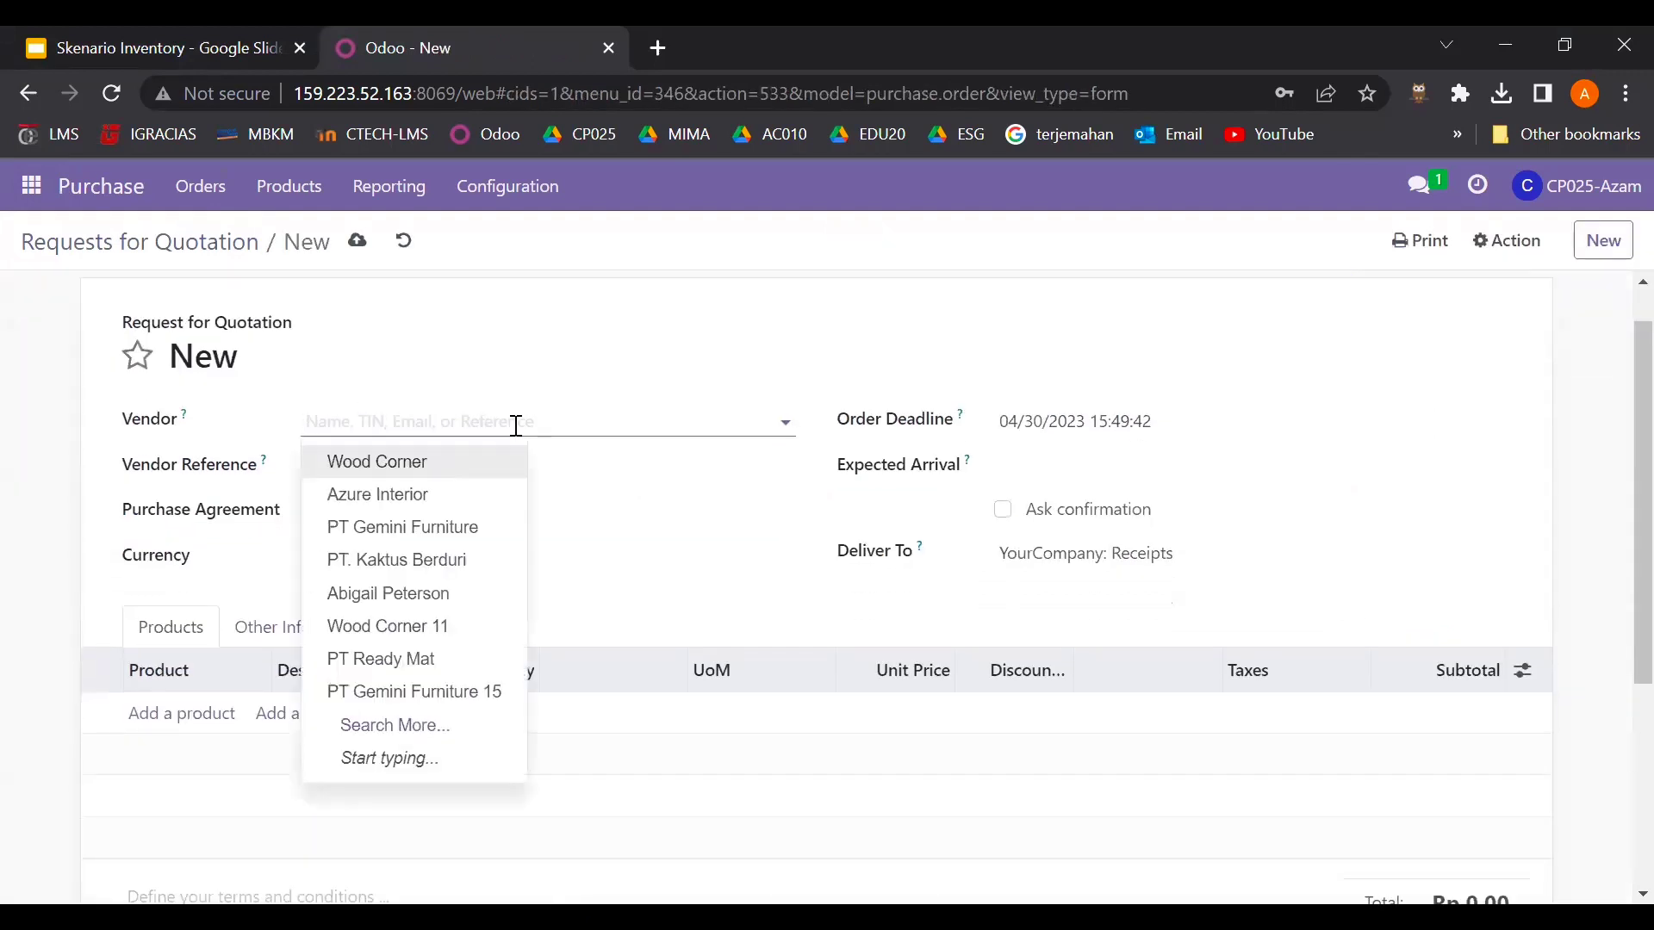
left_click(485, 460)
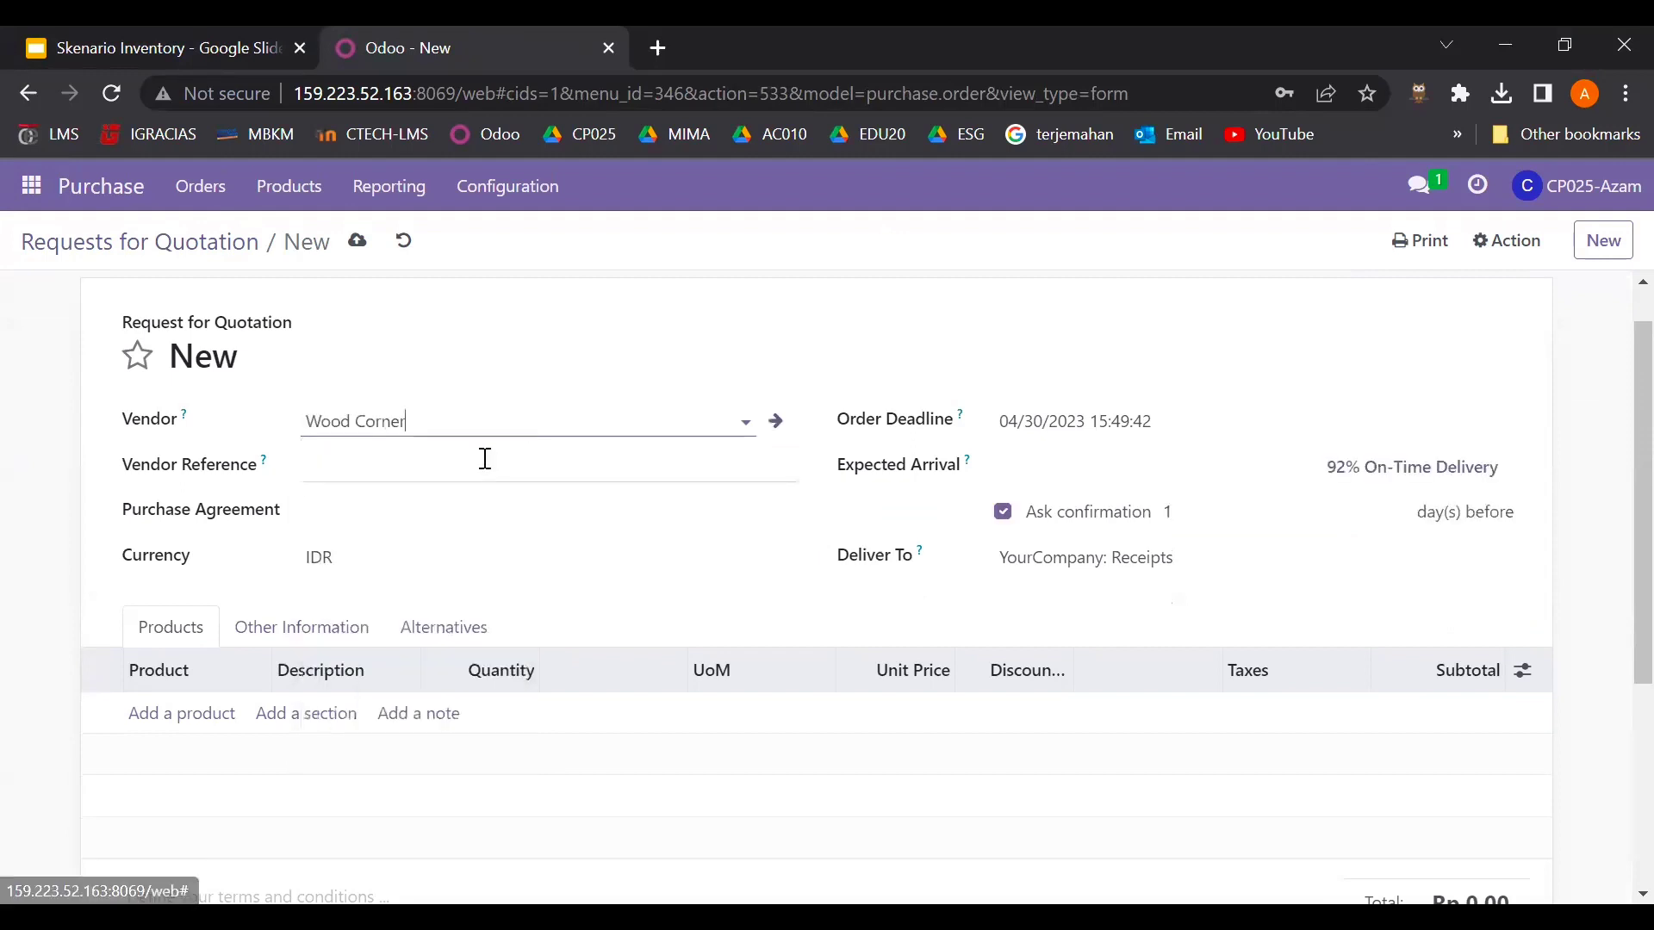
- Set the RFQ's Expected Arrival to 1 May 2023 (05/01/2023)
left_click(1006, 476)
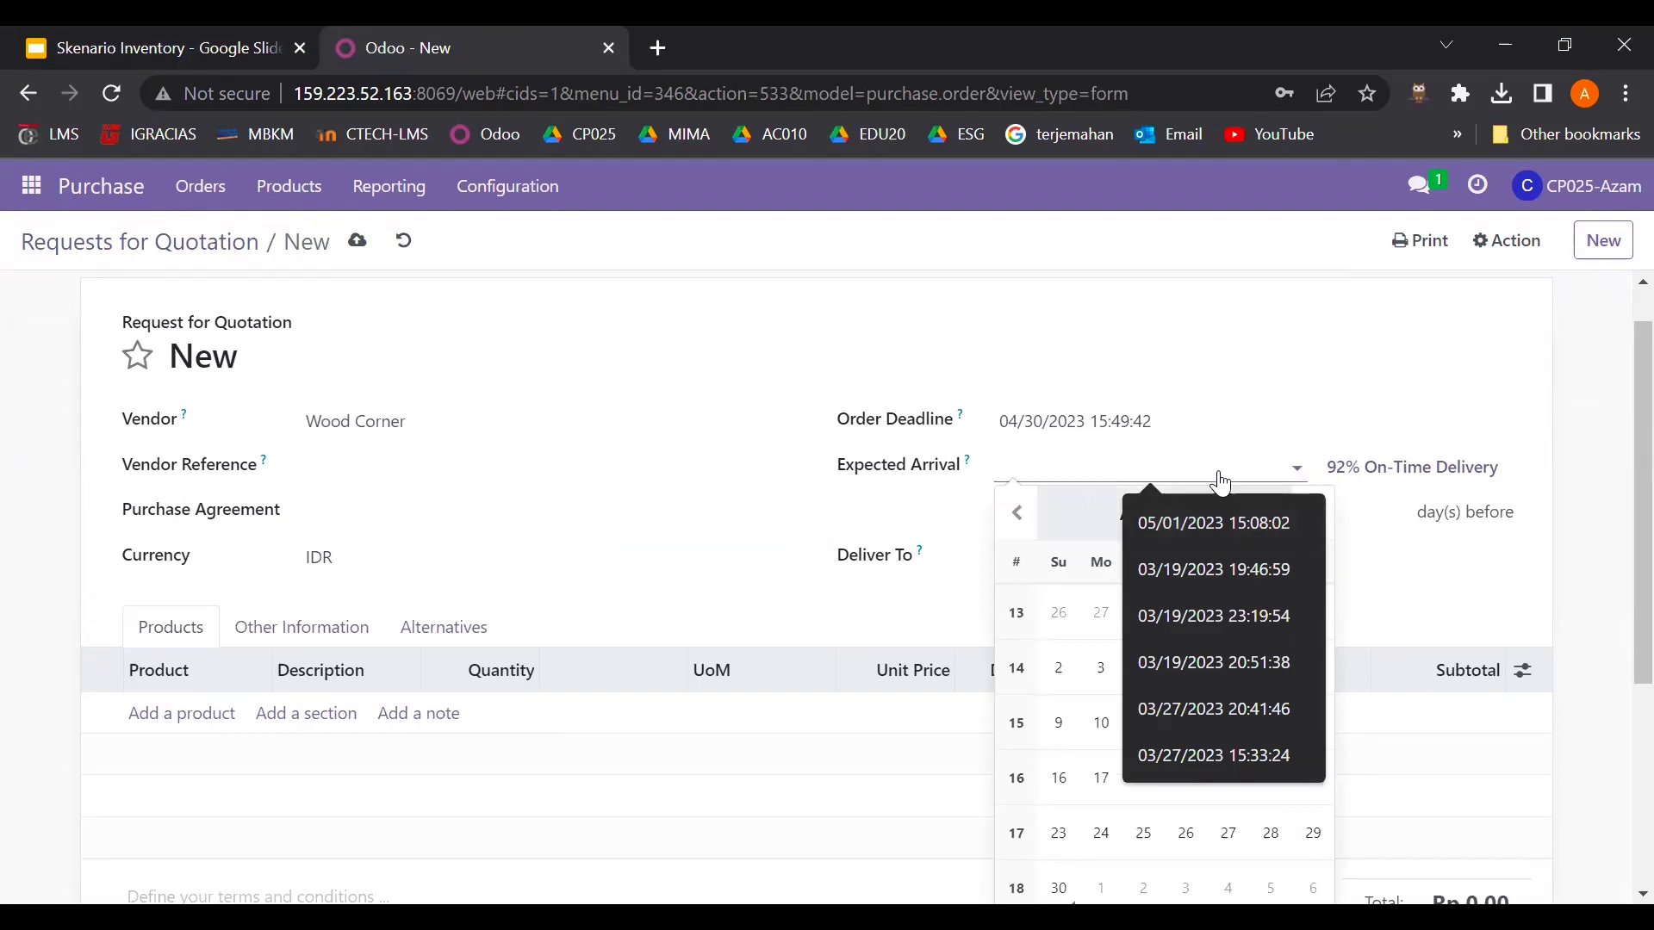
left_click(1207, 520)
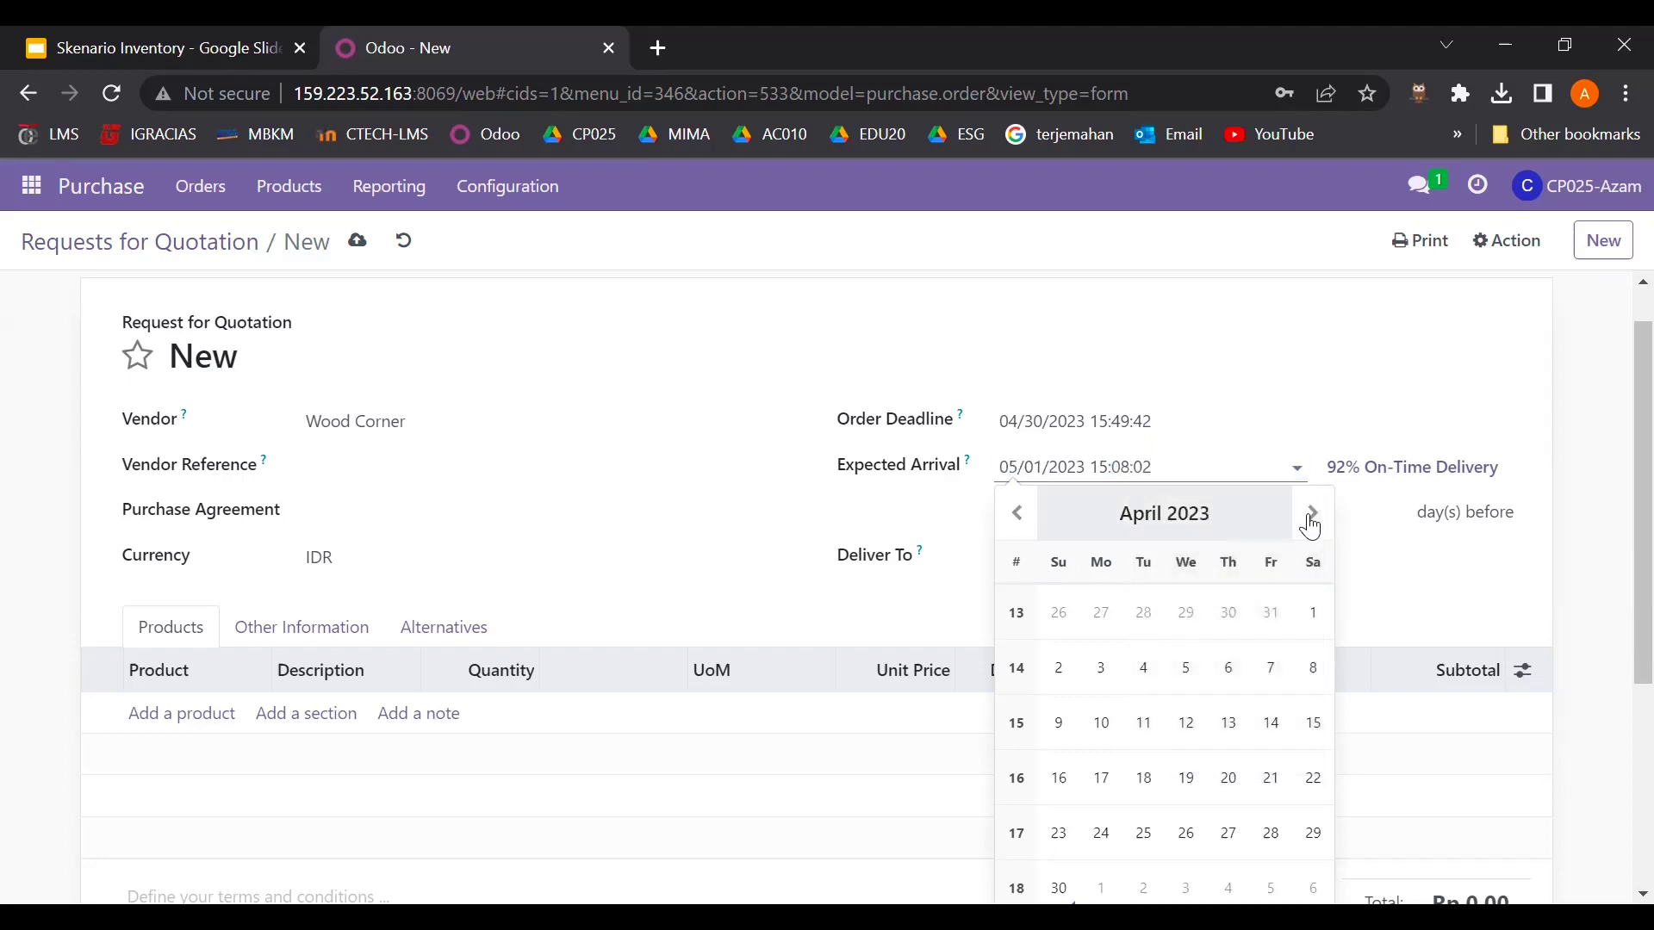
left_click(1311, 517)
left_click(1105, 622)
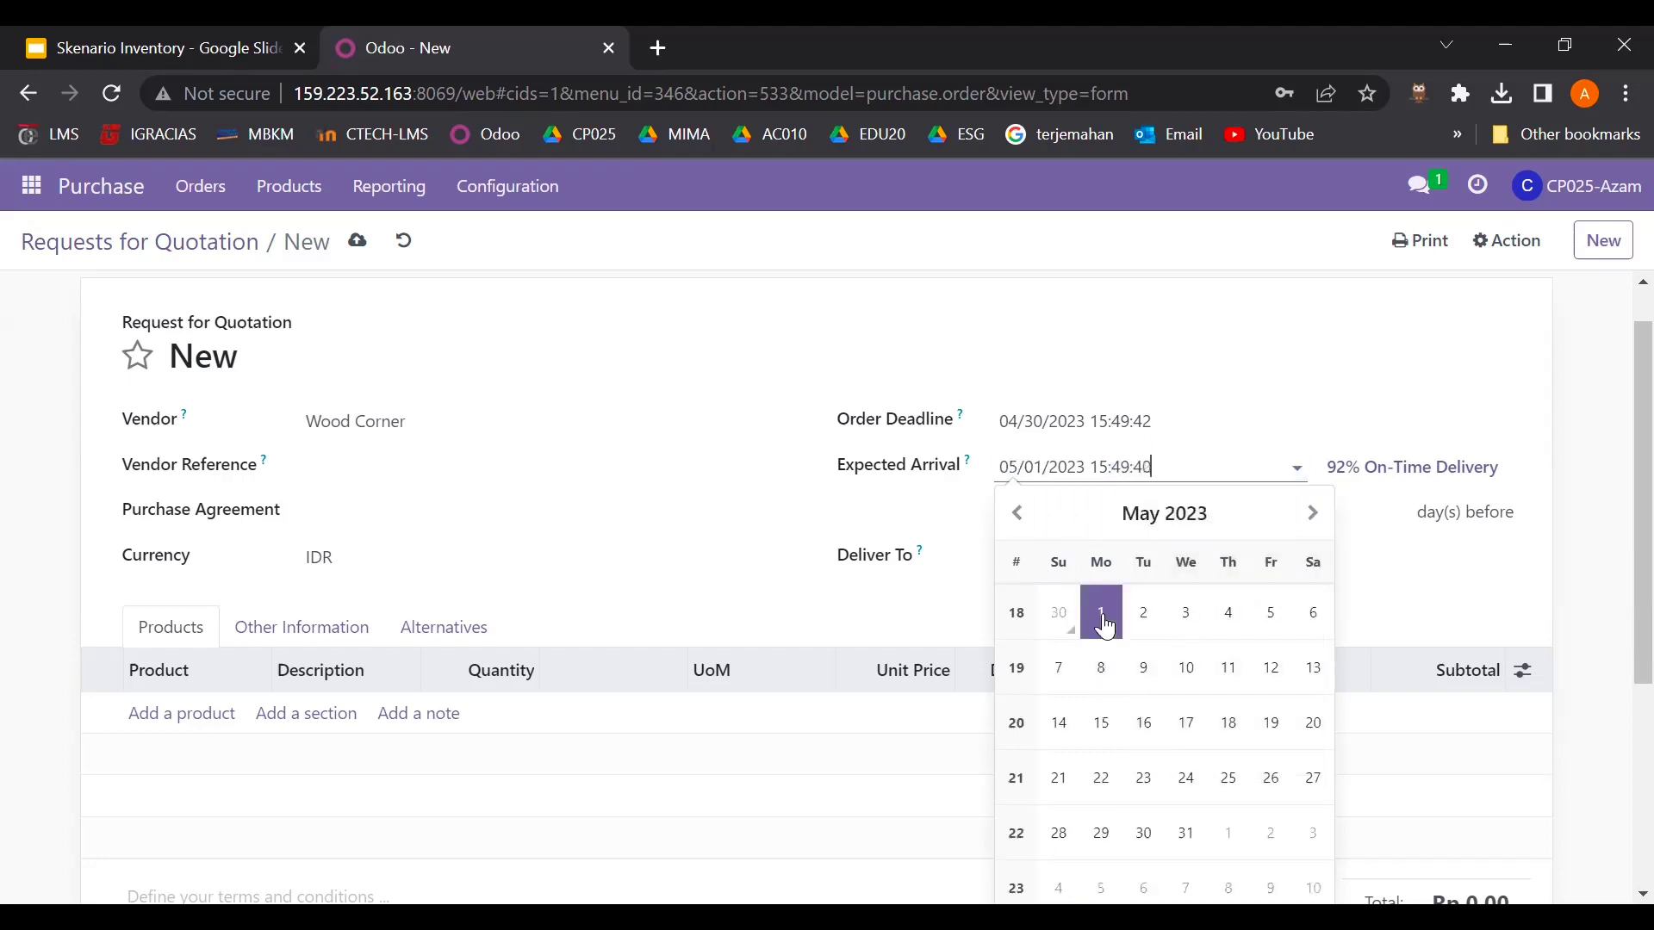
left_click(801, 382)
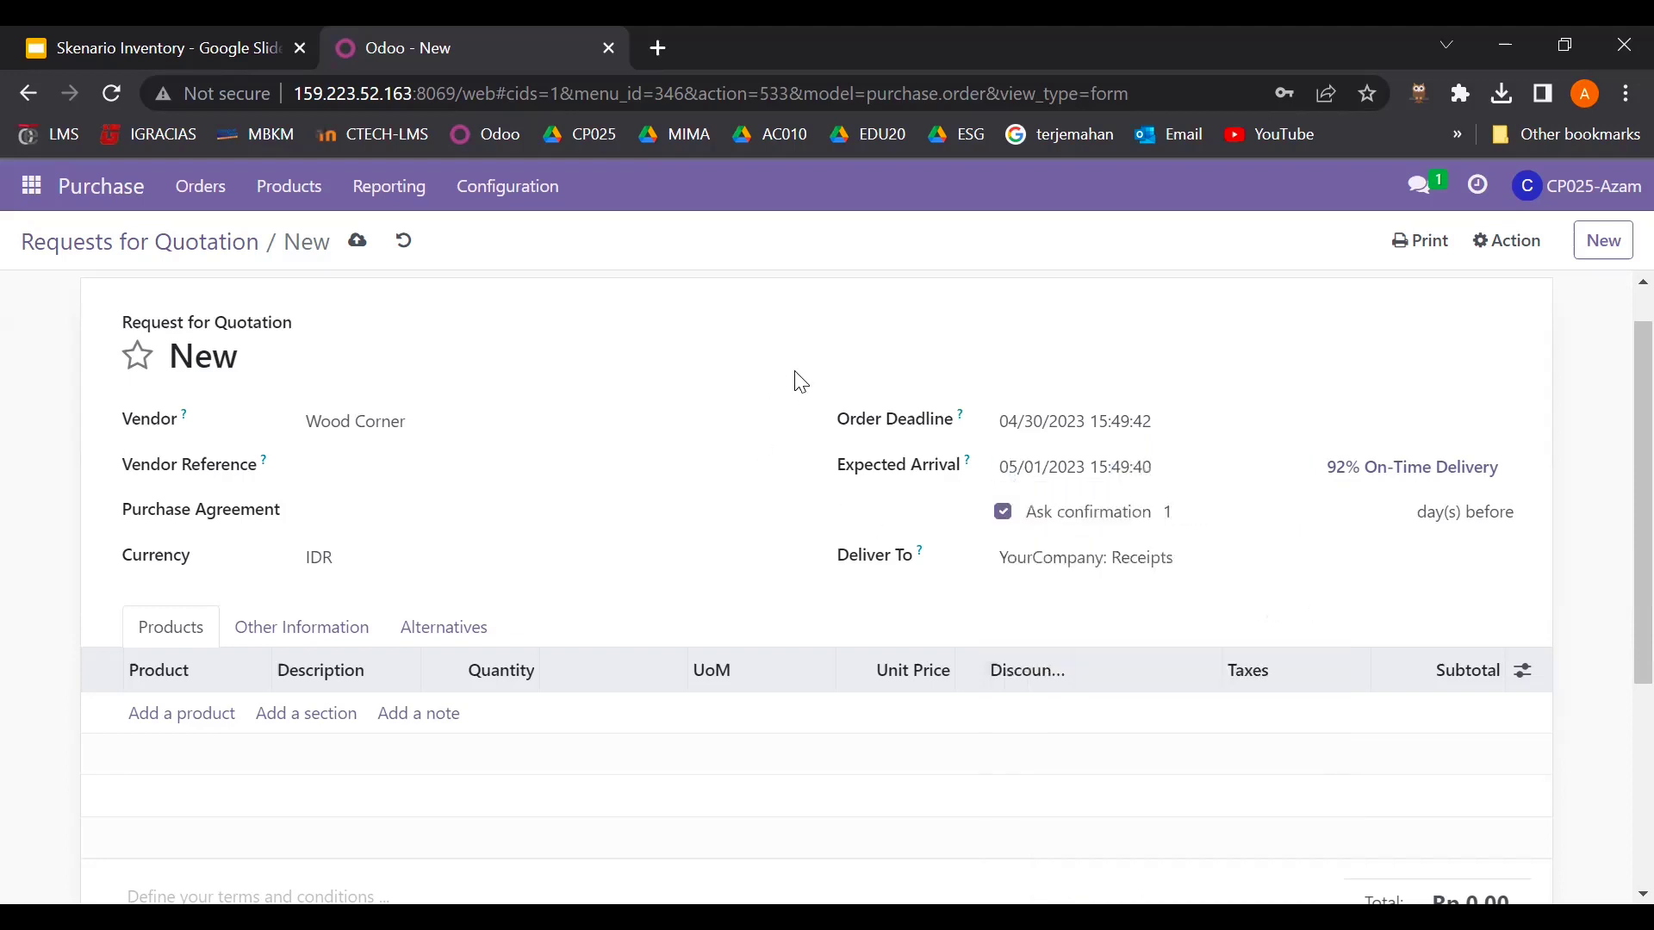
scroll(555, 677, "down", 1)
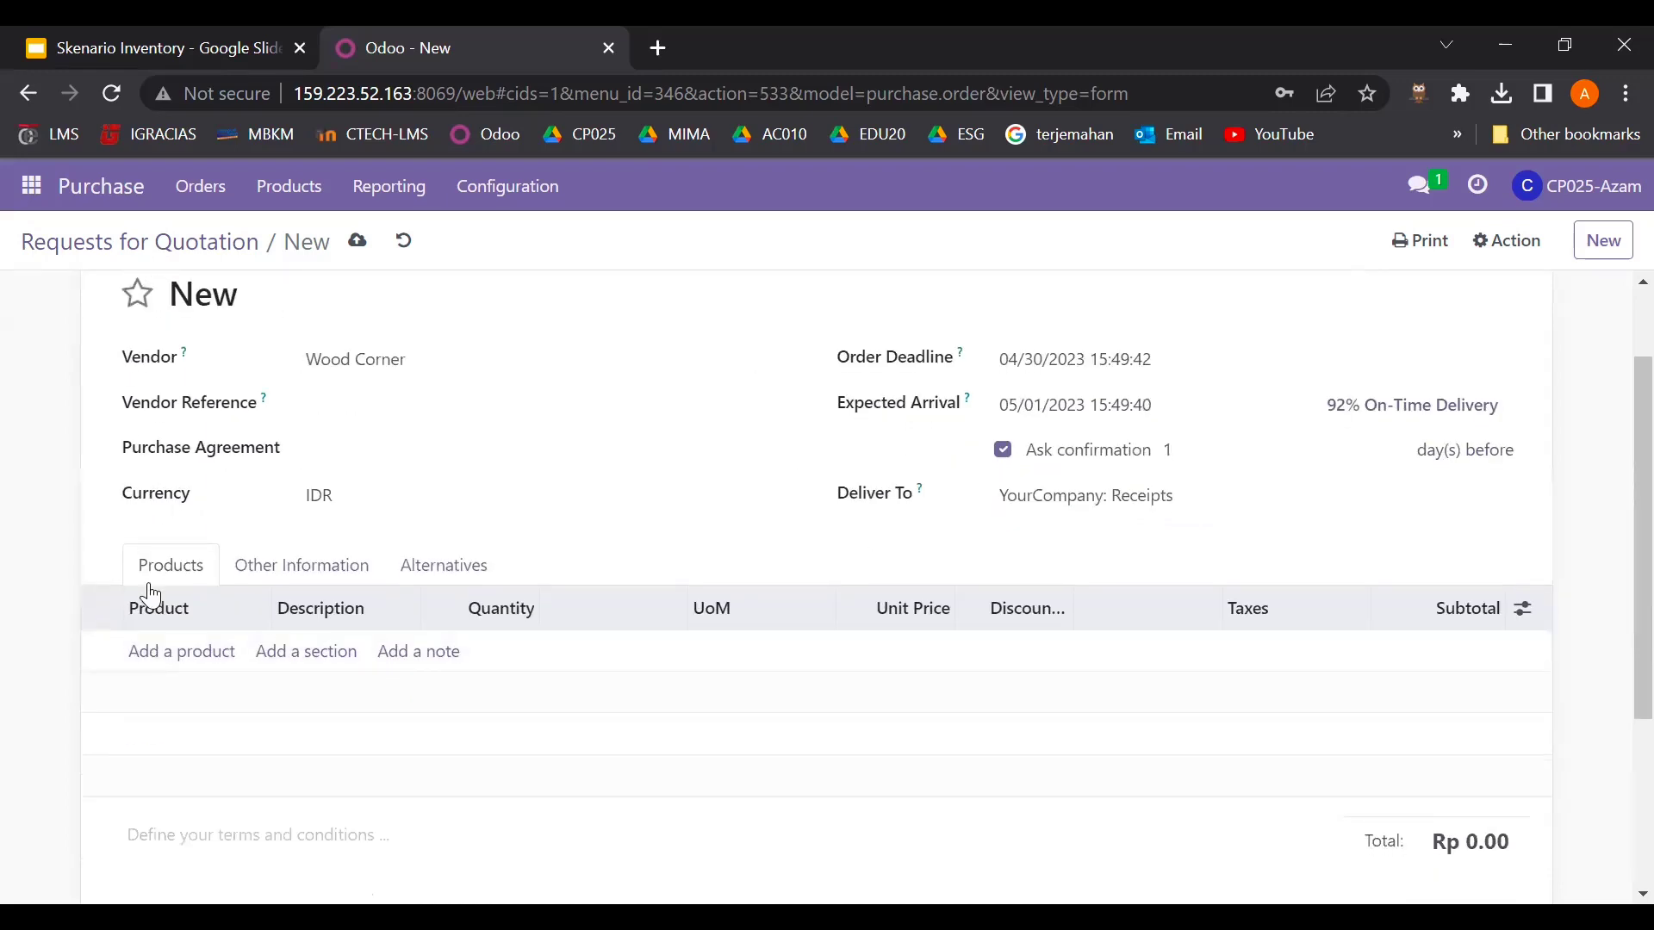
- Check the Create RFQ slide and add Sofa_3 as the first product line
left_click(110, 33)
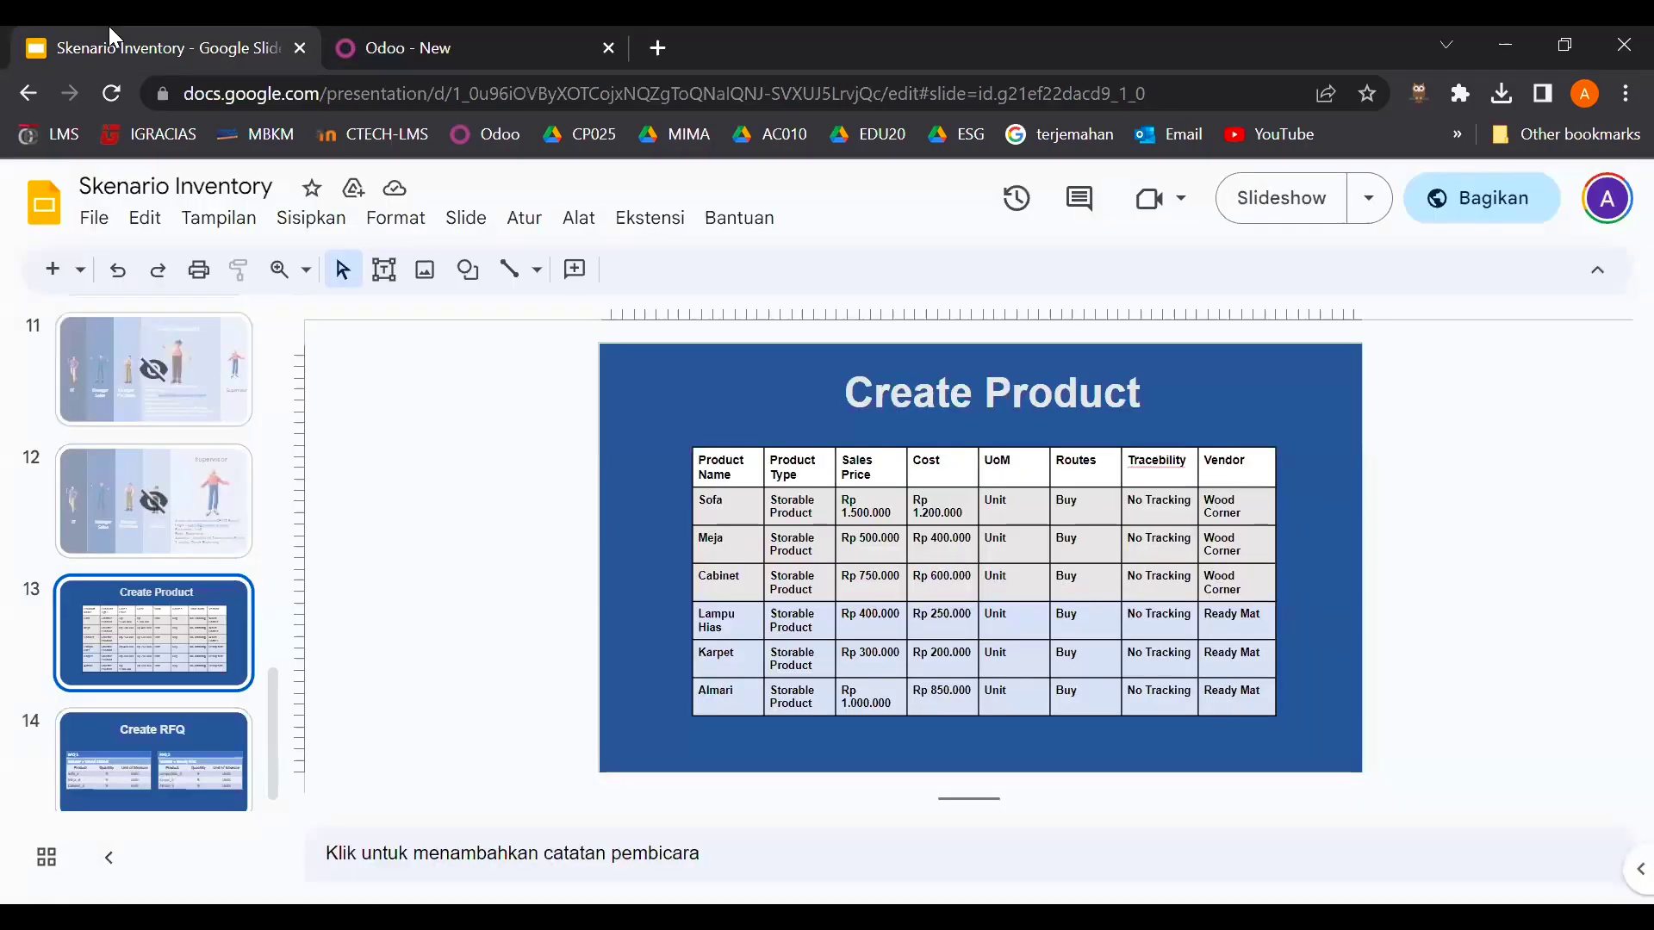
left_click(164, 731)
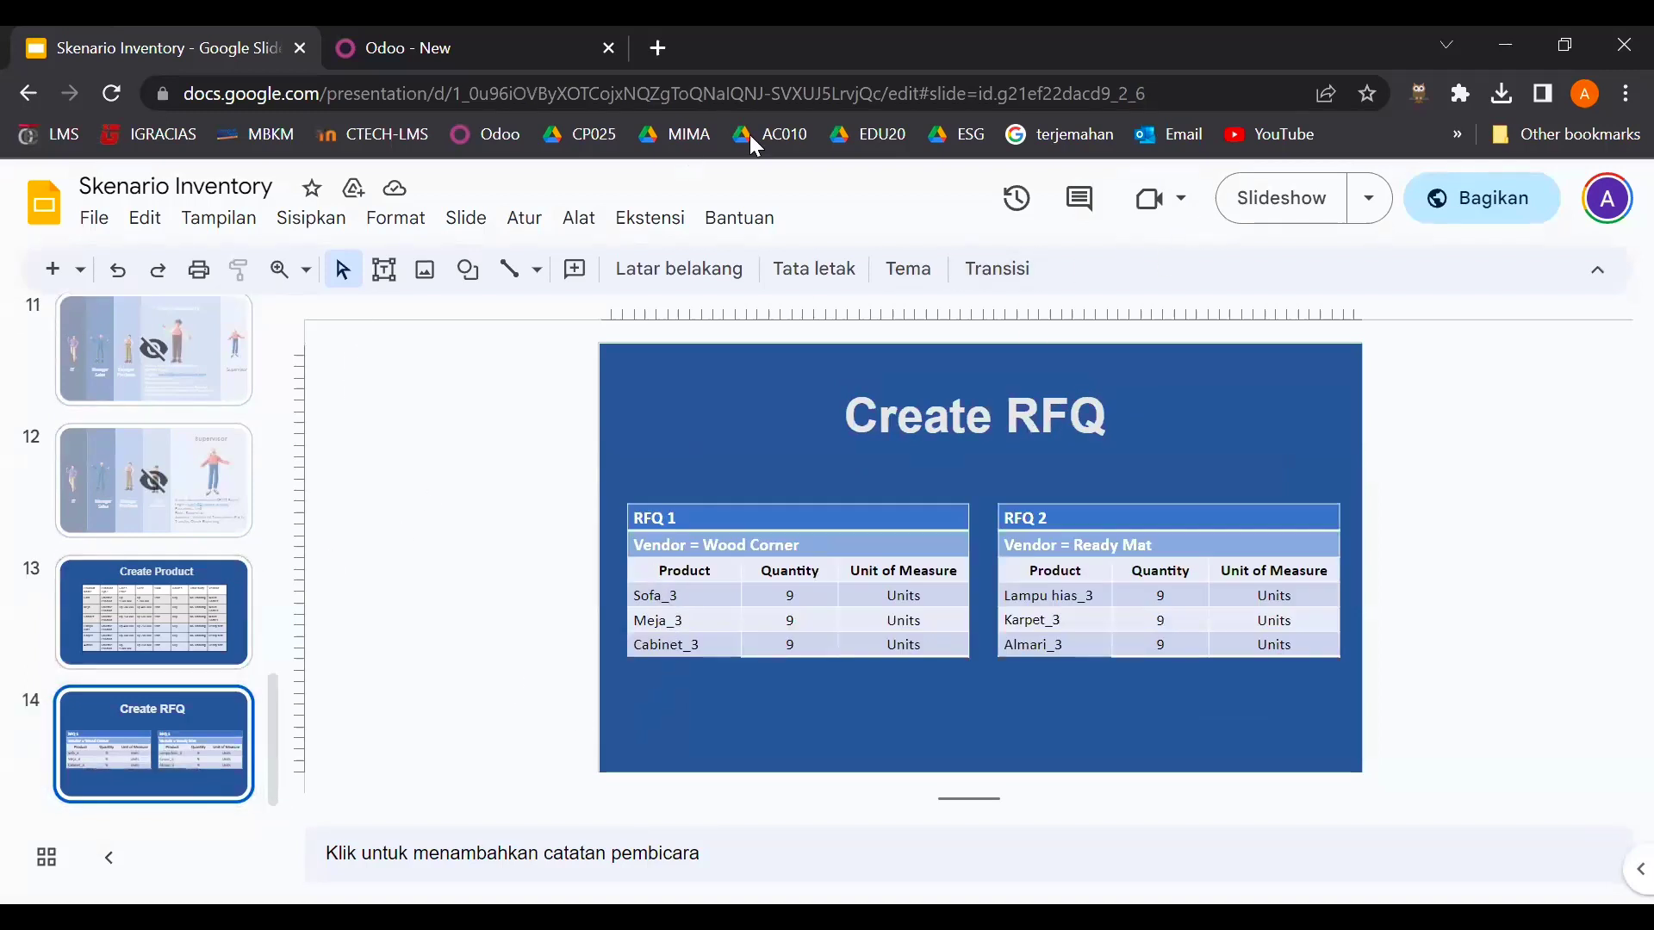
key("ctrl+Tab")
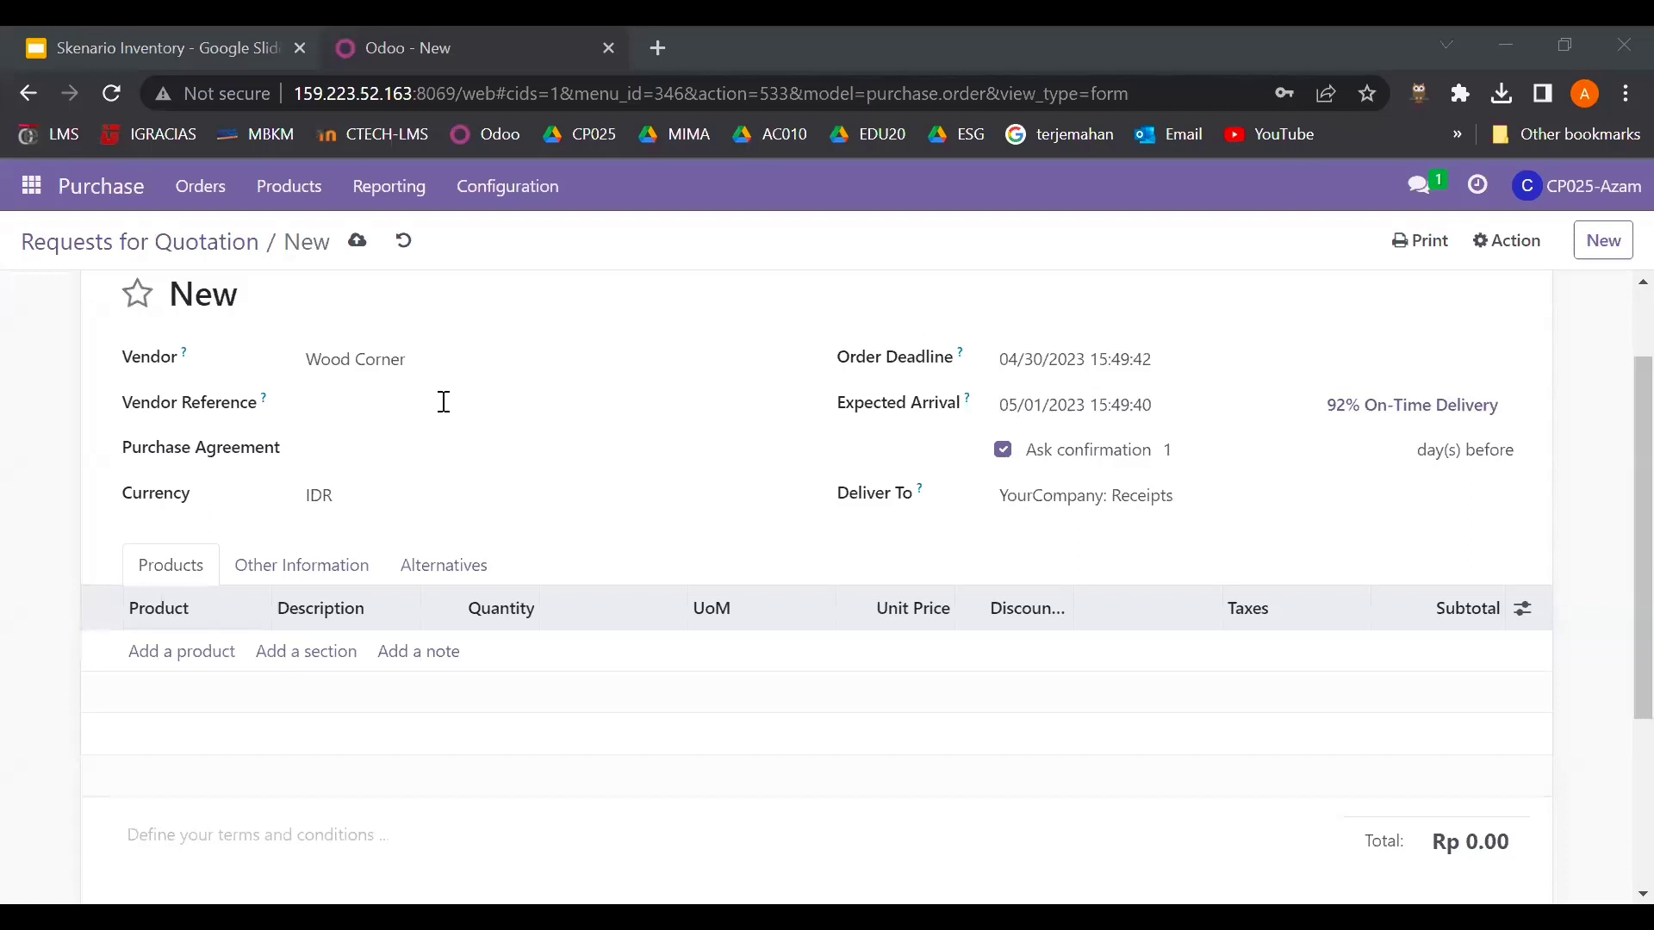
left_click(180, 652)
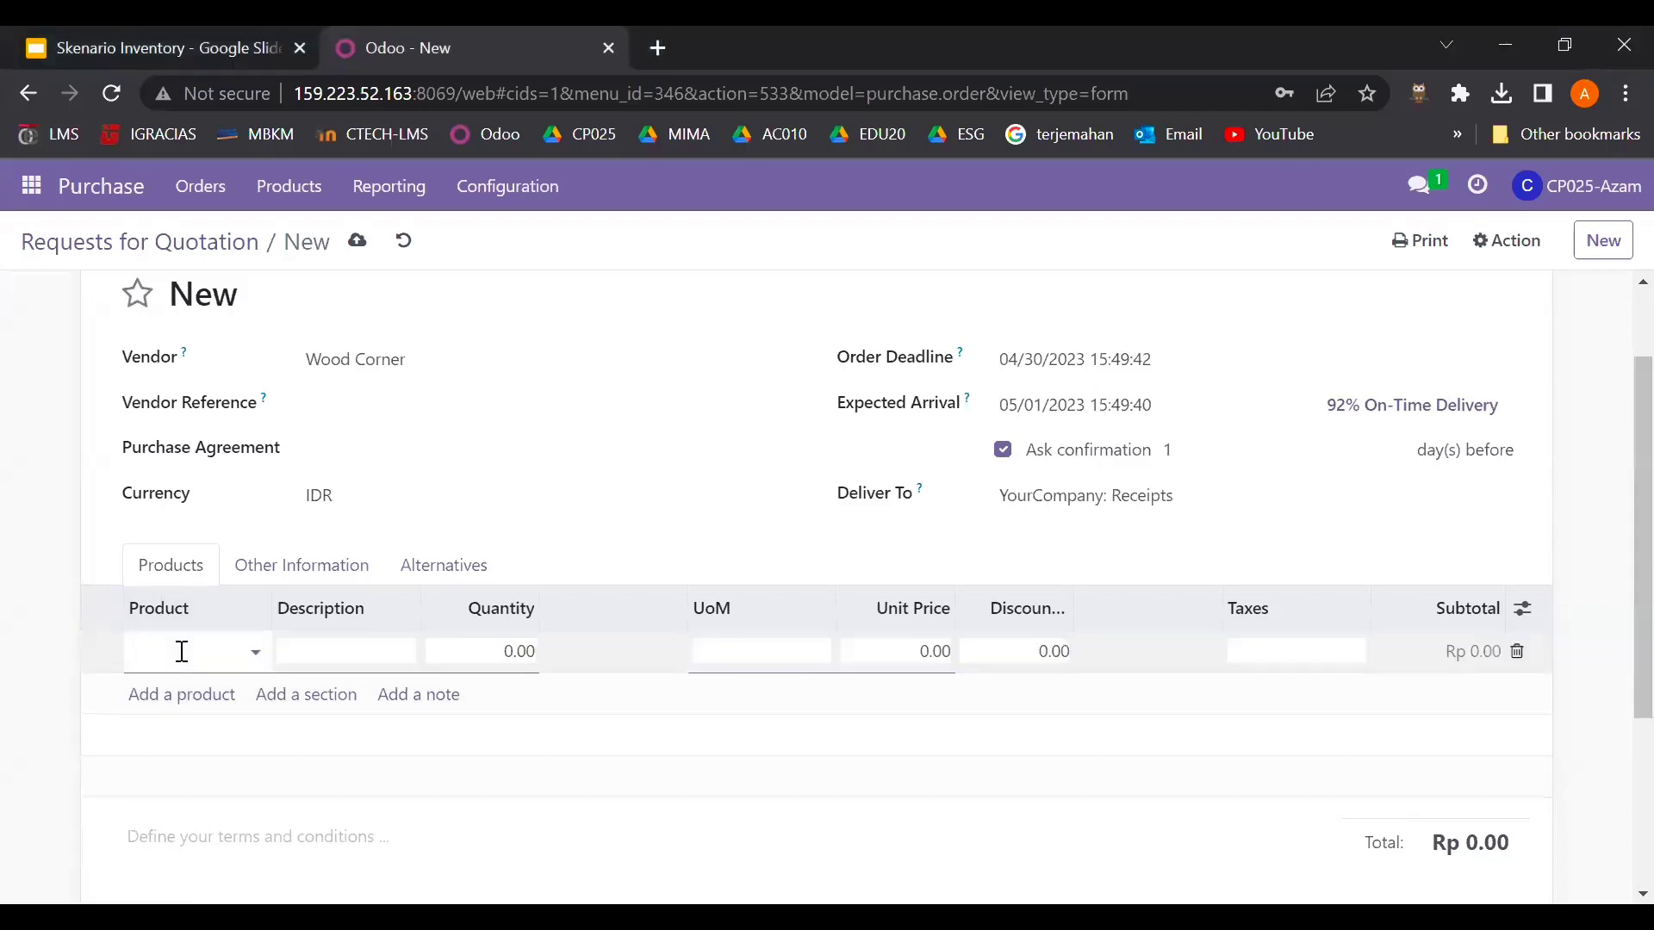
type("sofa")
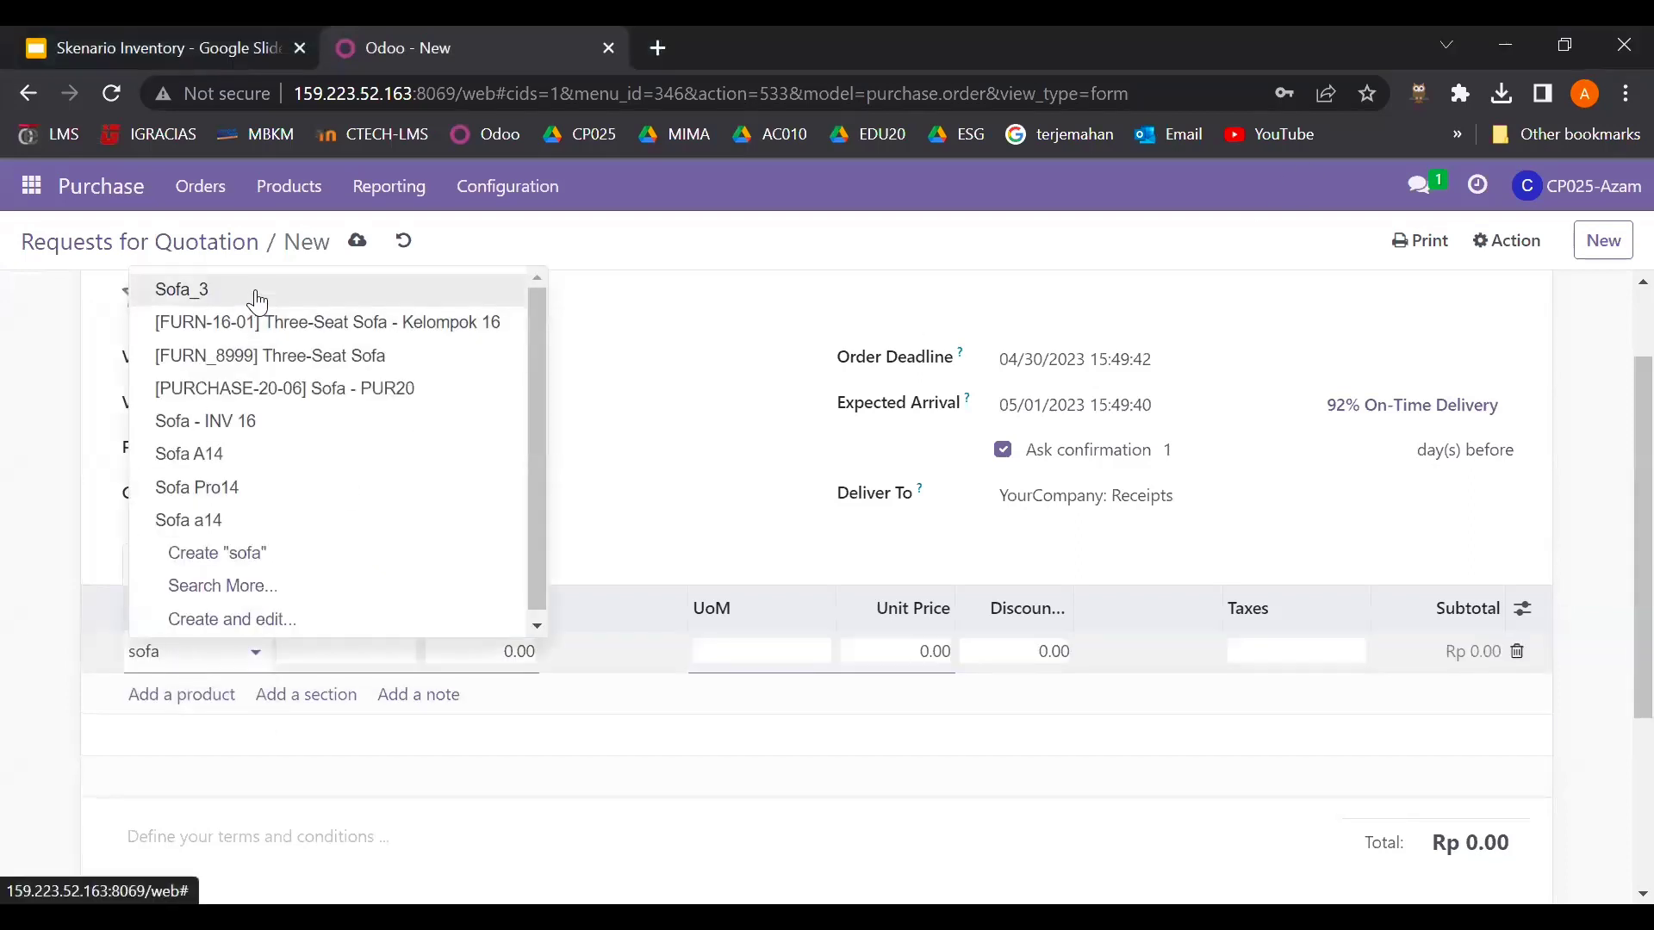
left_click(251, 291)
- Add Meja_3 and Cabinet_3 as the second and third product lines
left_click(152, 694)
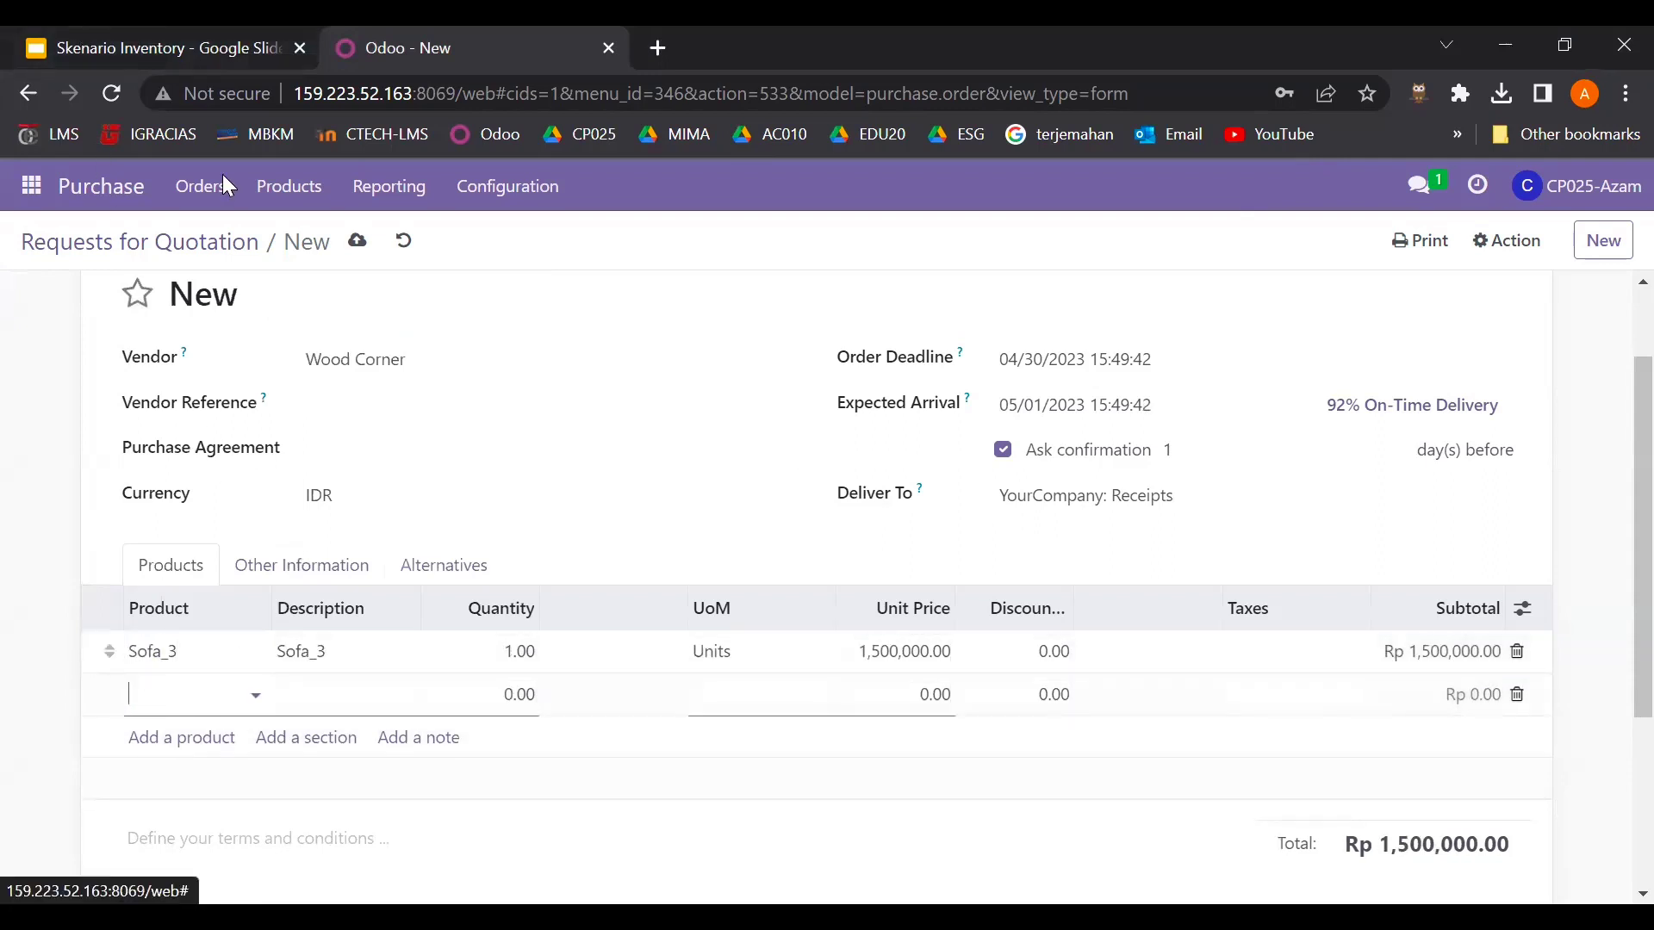
left_click(202, 29)
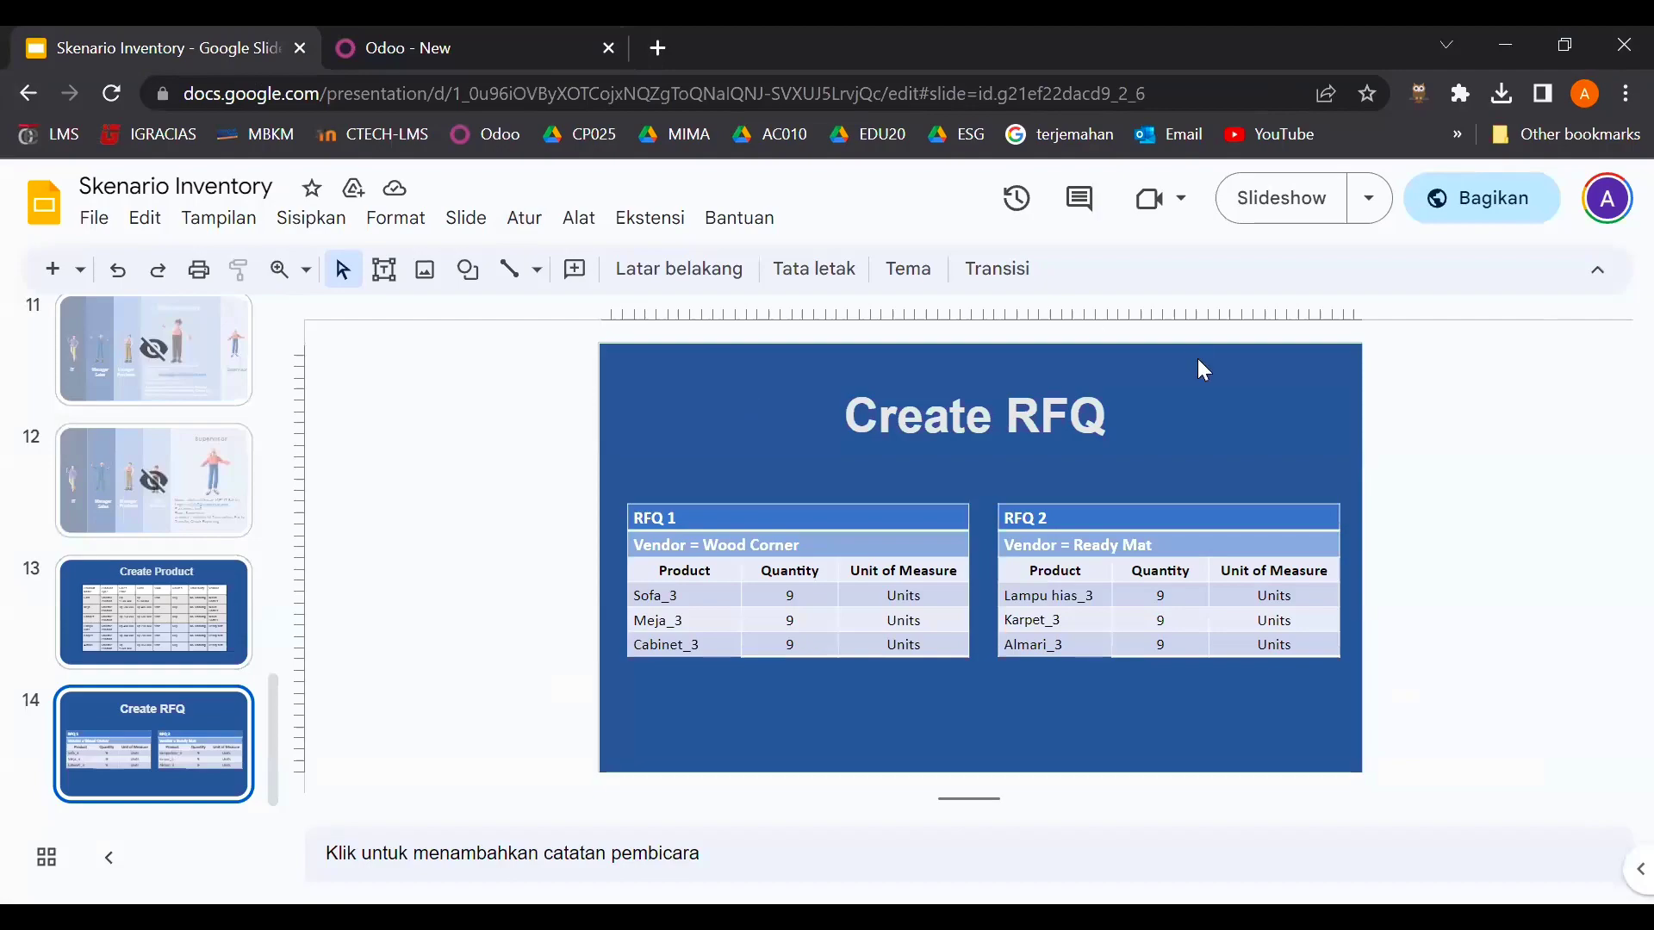
key("ctrl+Tab")
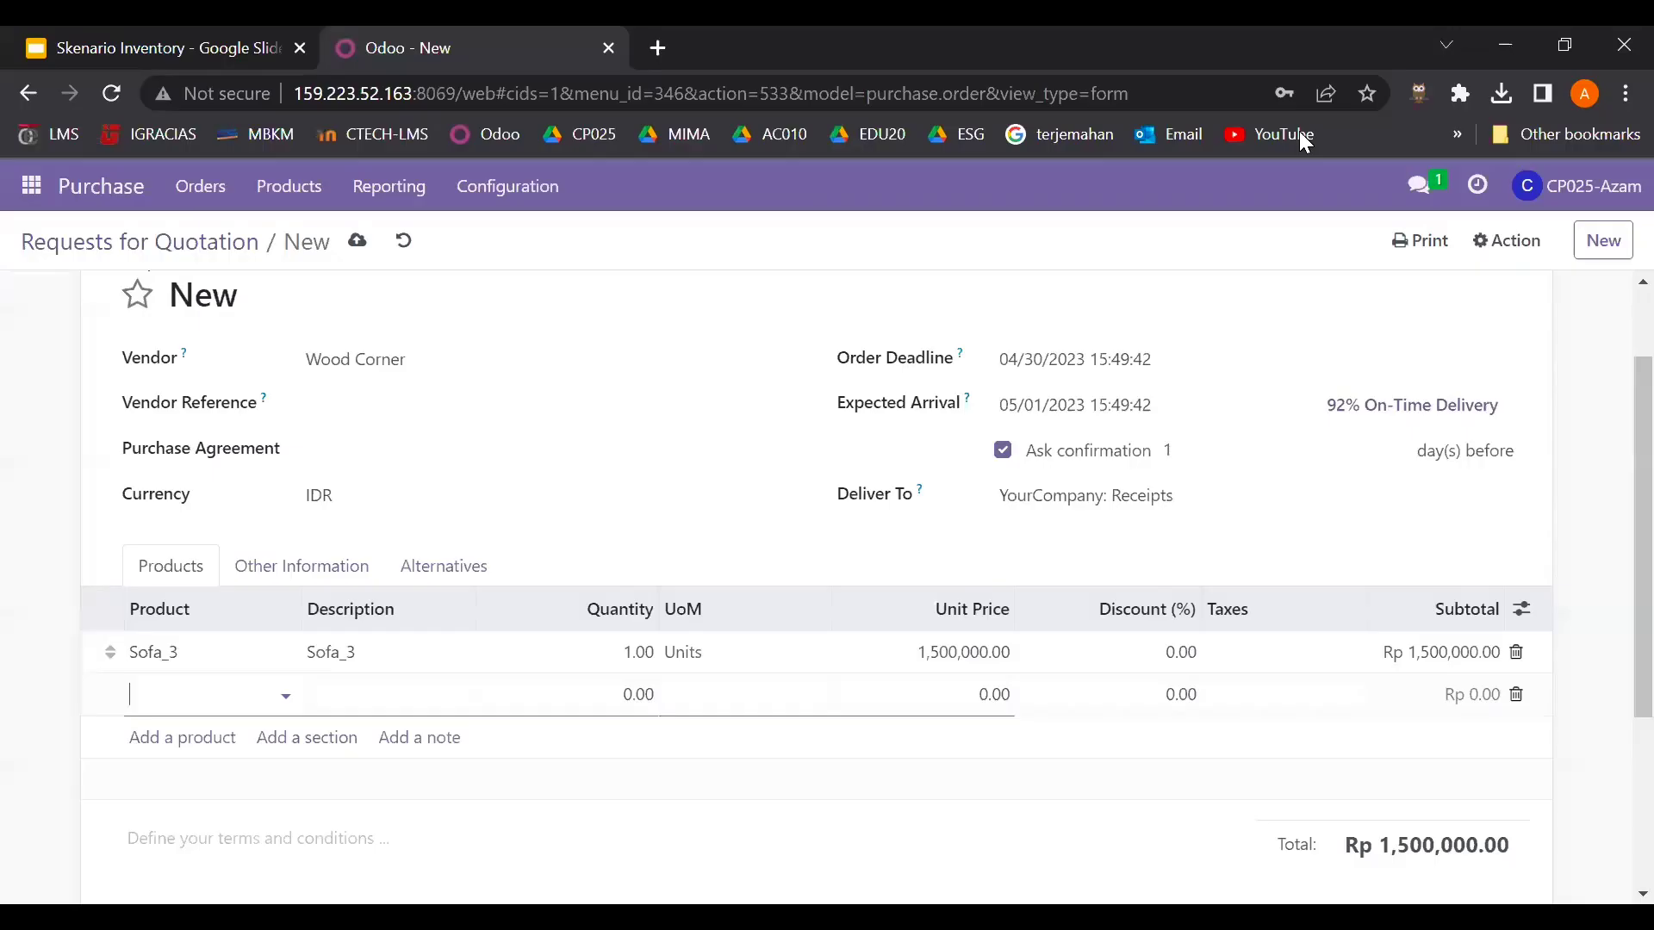
left_click(230, 696)
type("meja")
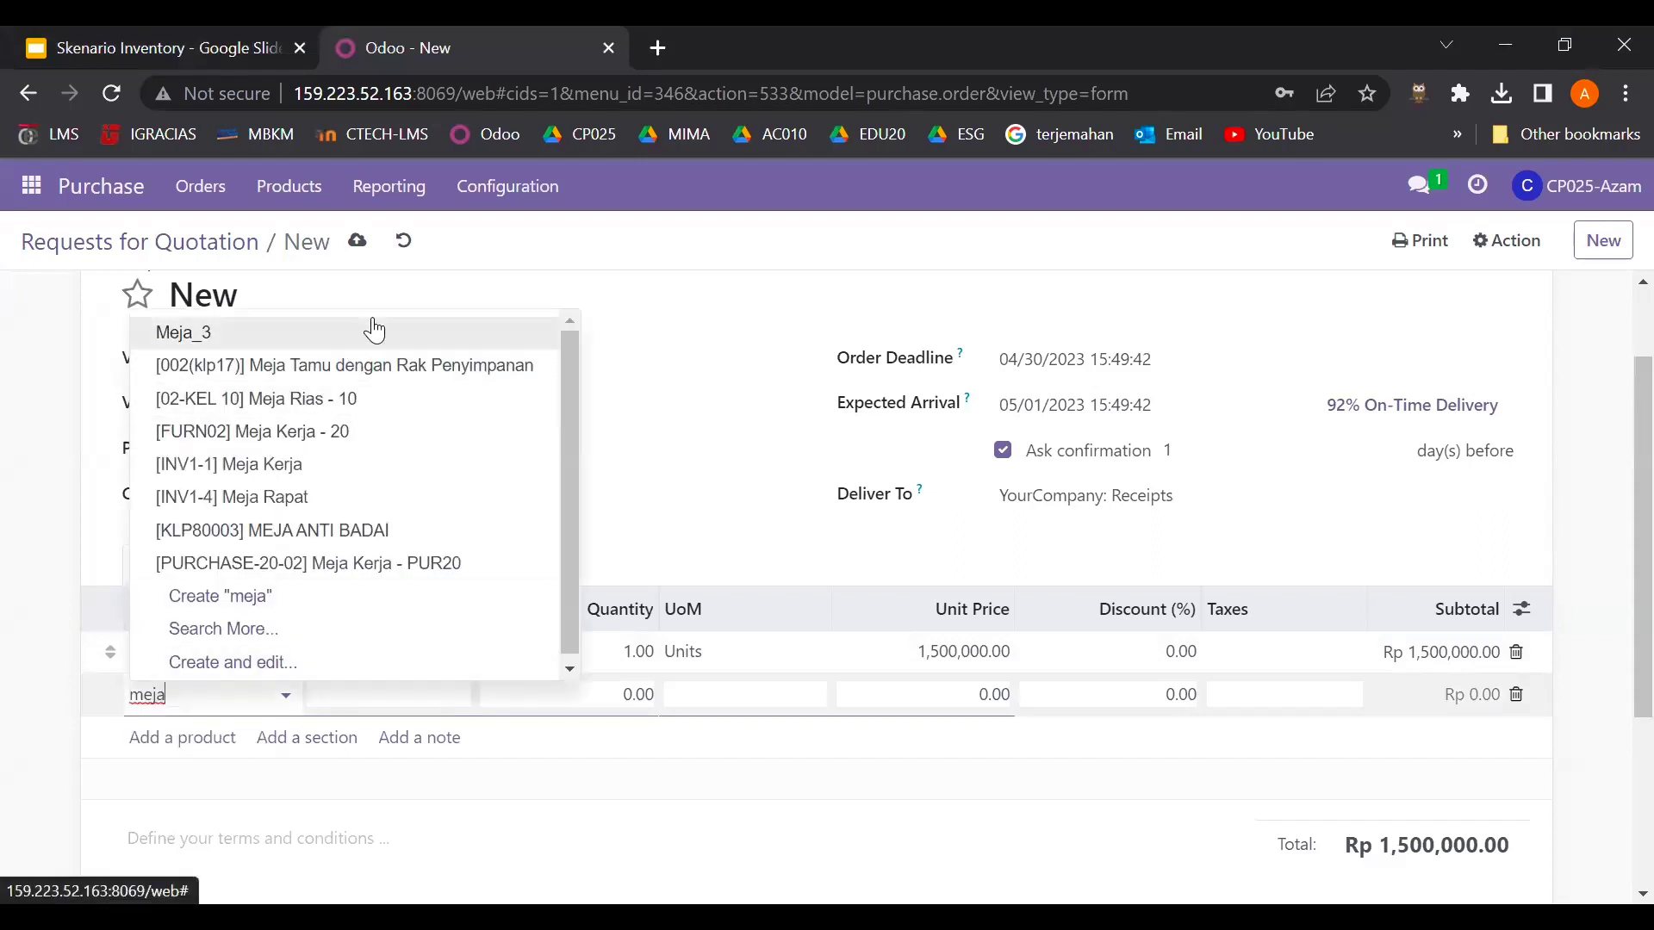
left_click(370, 326)
left_click(183, 738)
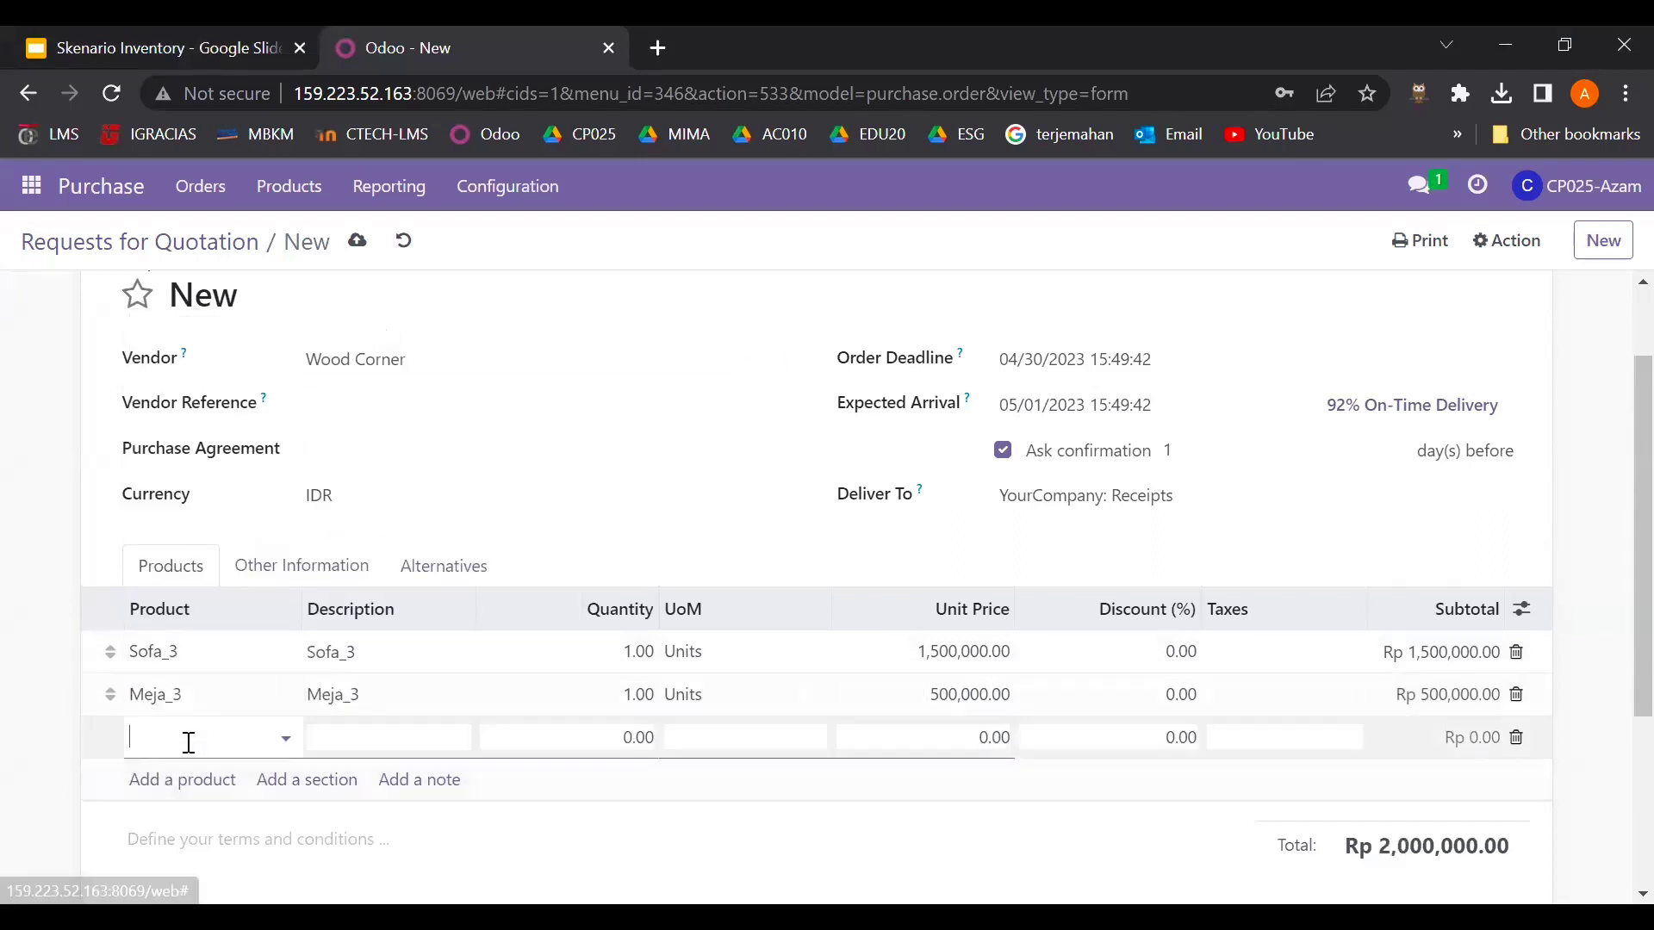
type("cabin")
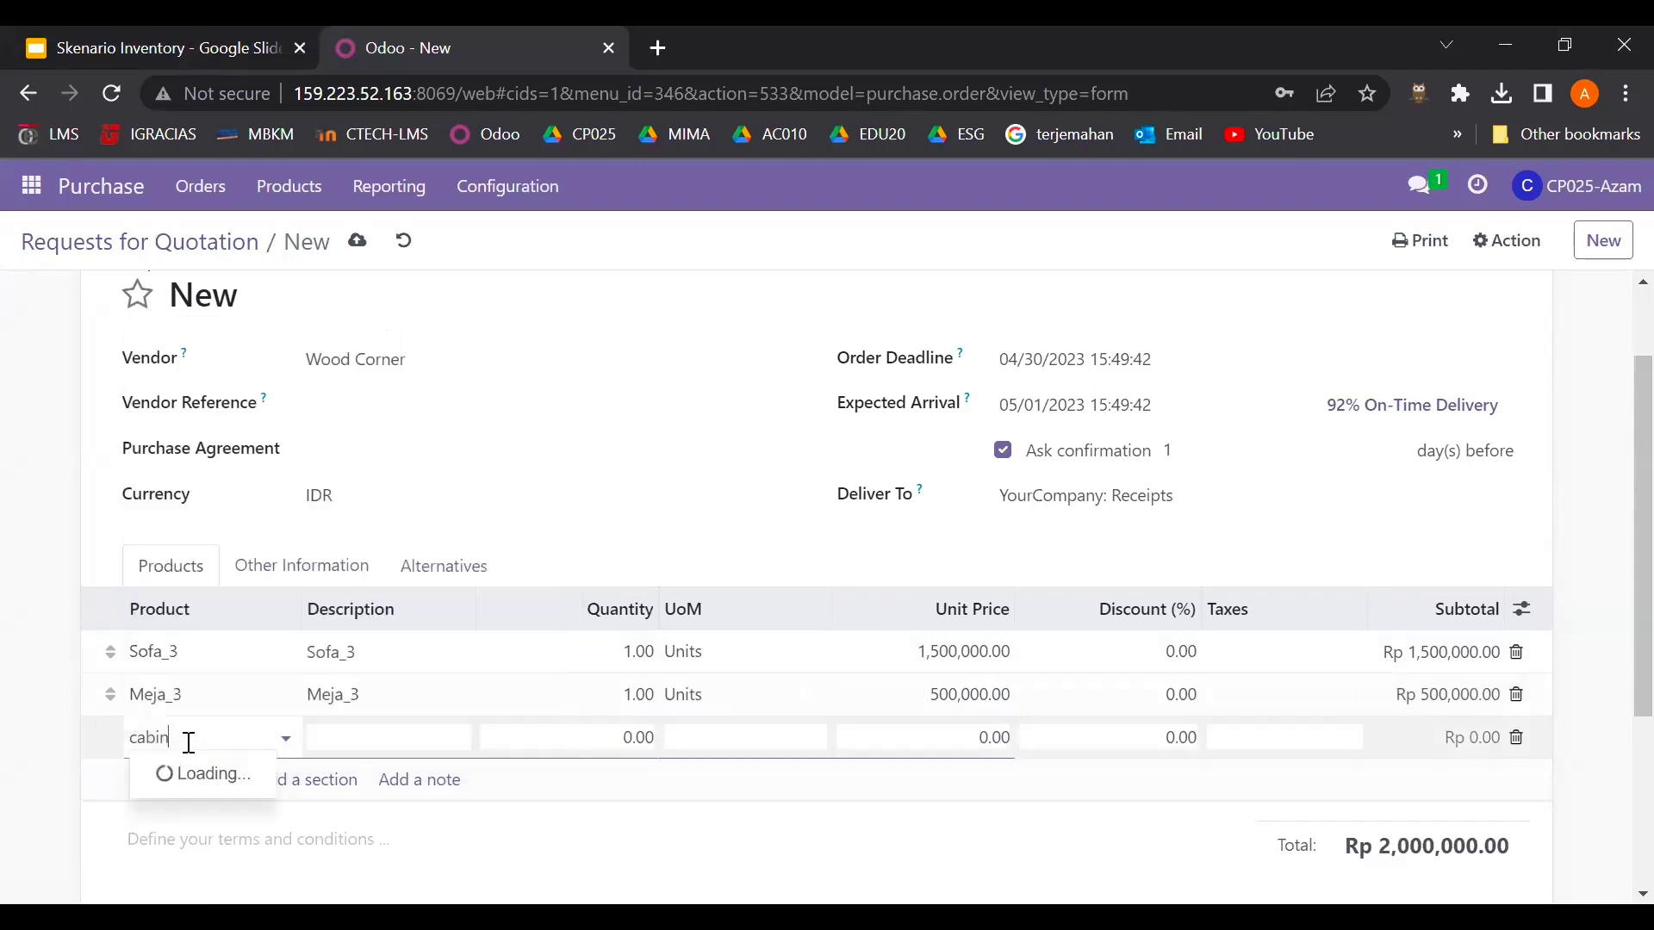
left_click(276, 470)
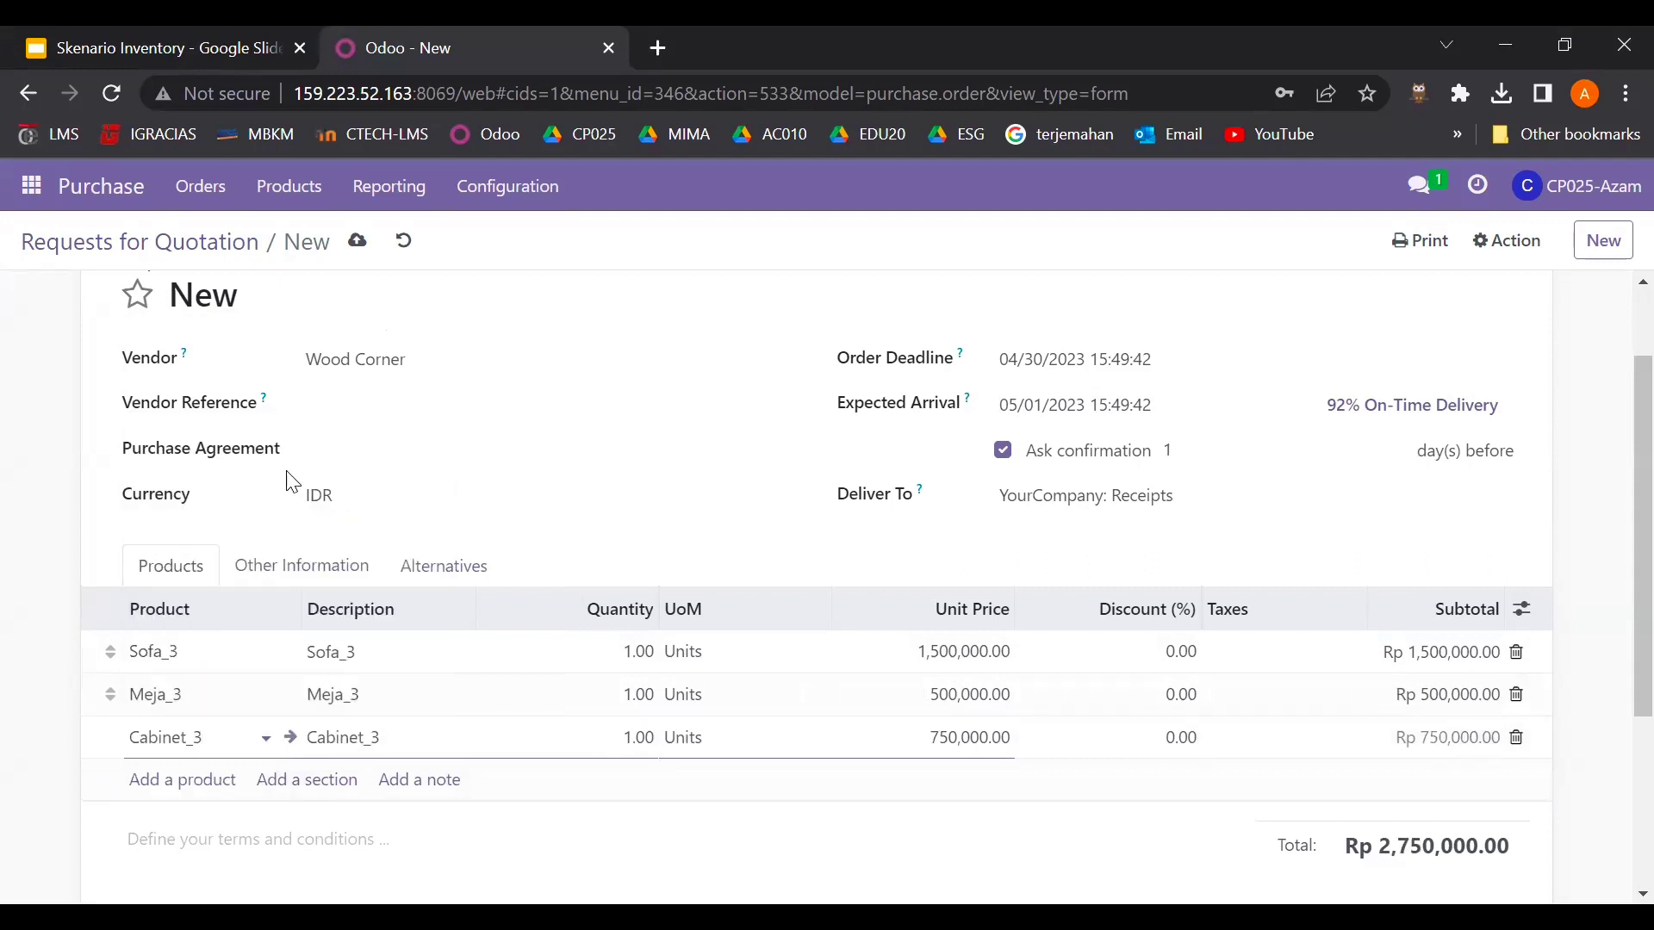
- Set the quantities of Sofa_3, Meja_3 and Cabinet_3 to 9 each
left_click(646, 651)
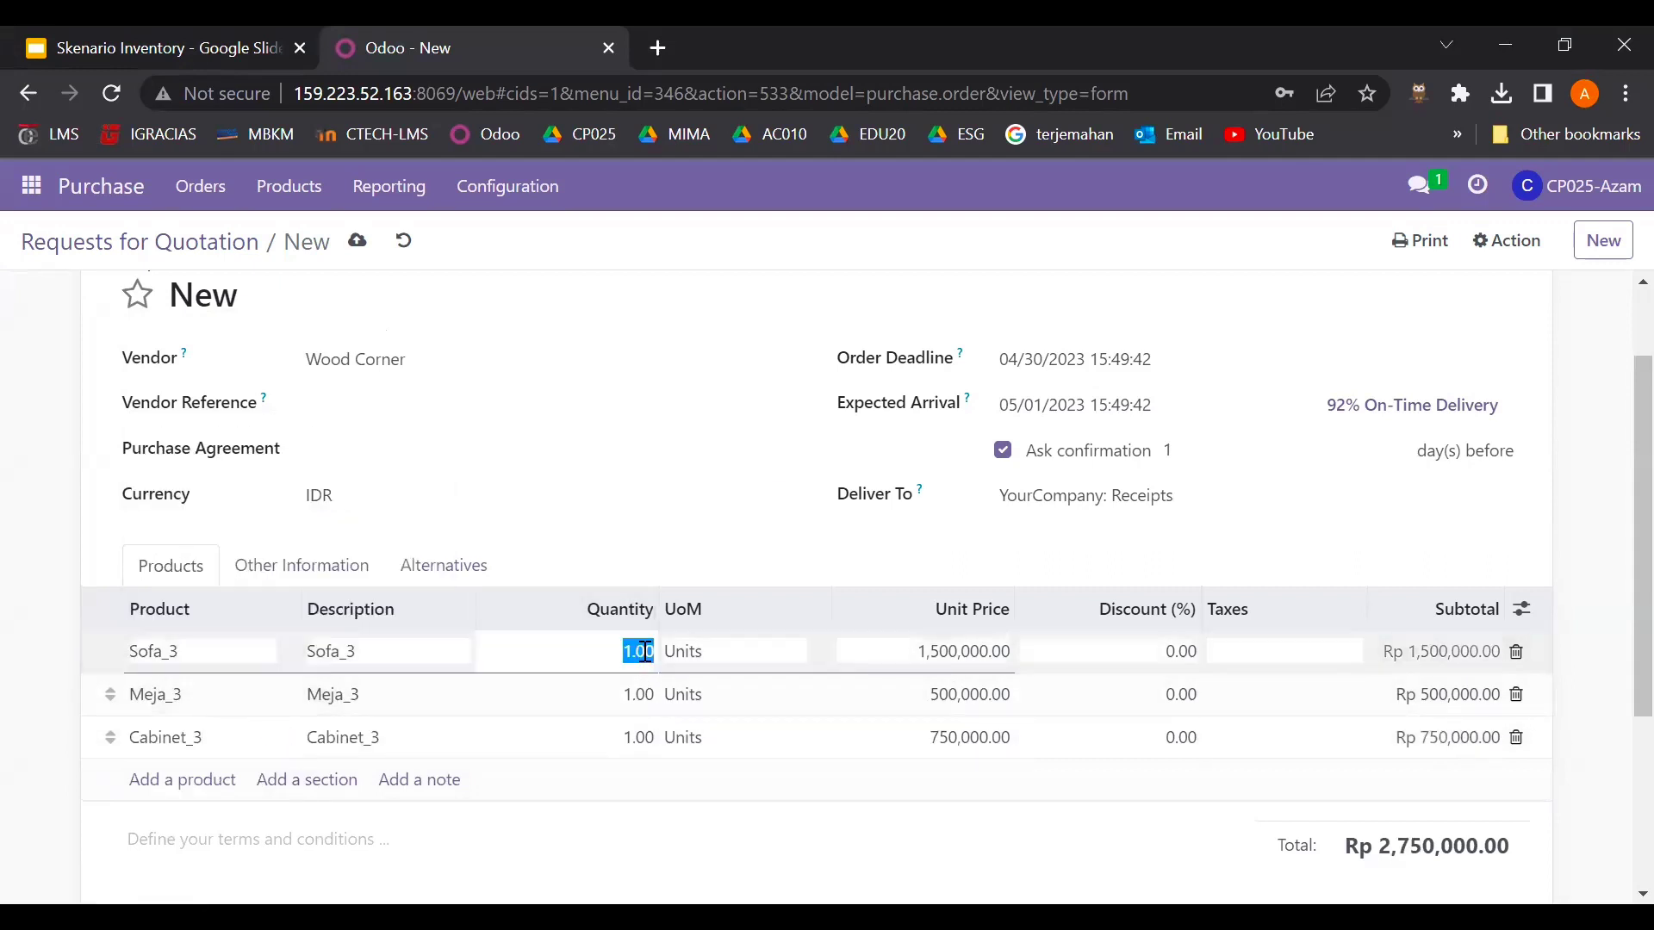
type("9")
left_click(644, 695)
type("9")
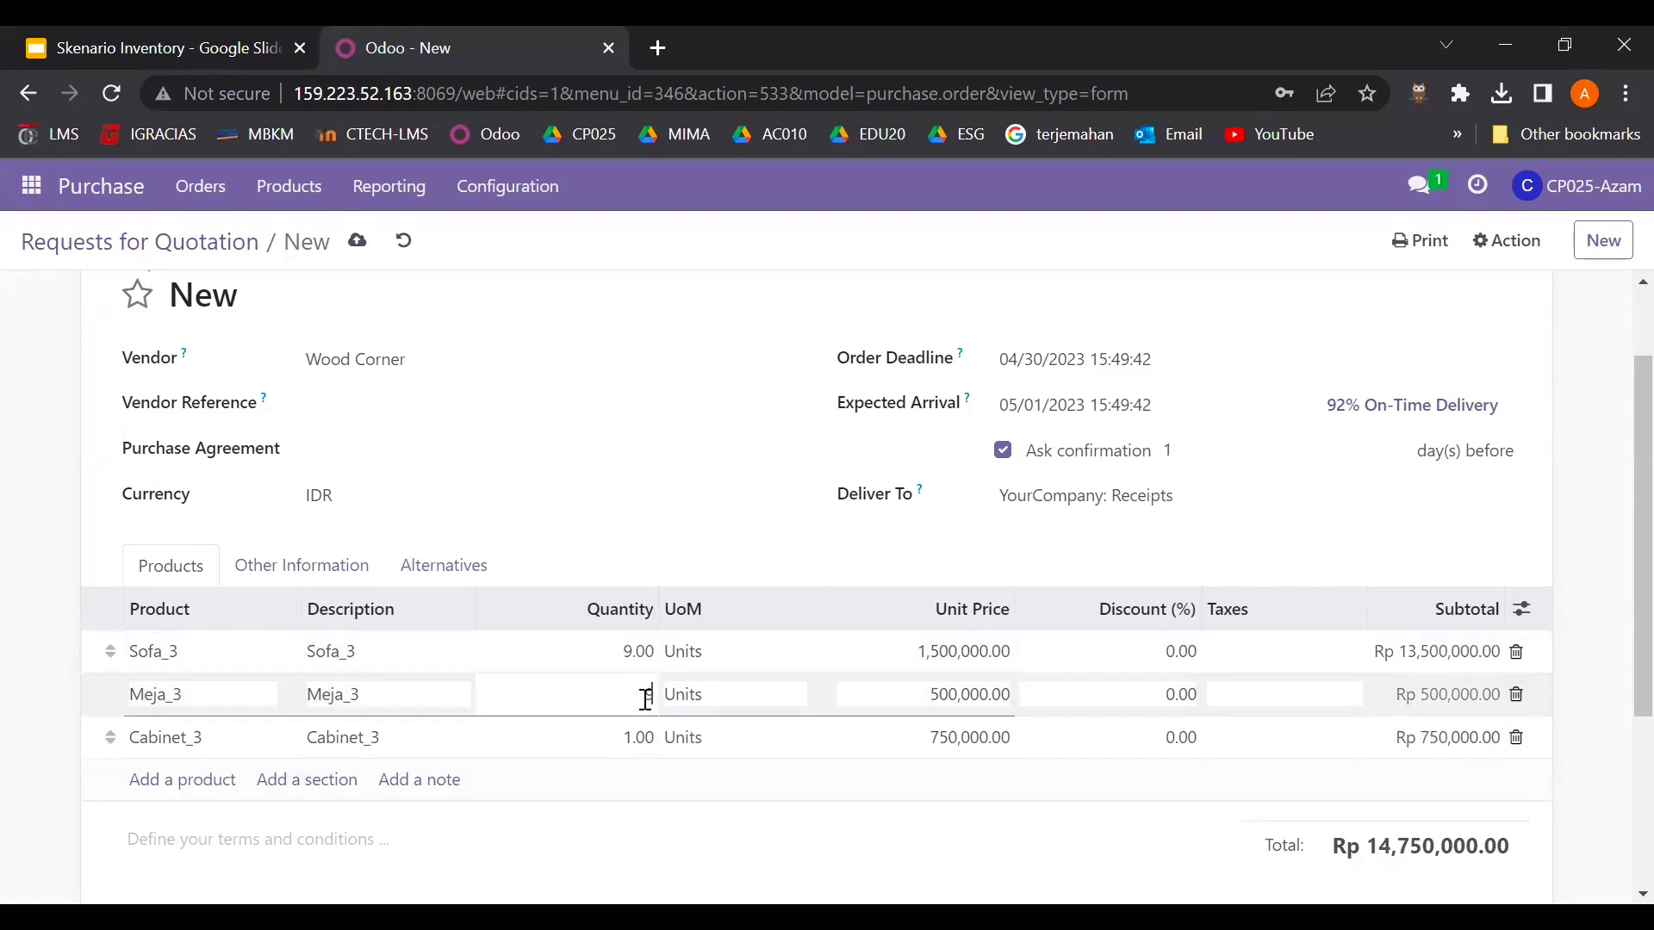
left_click(645, 738)
type("9")
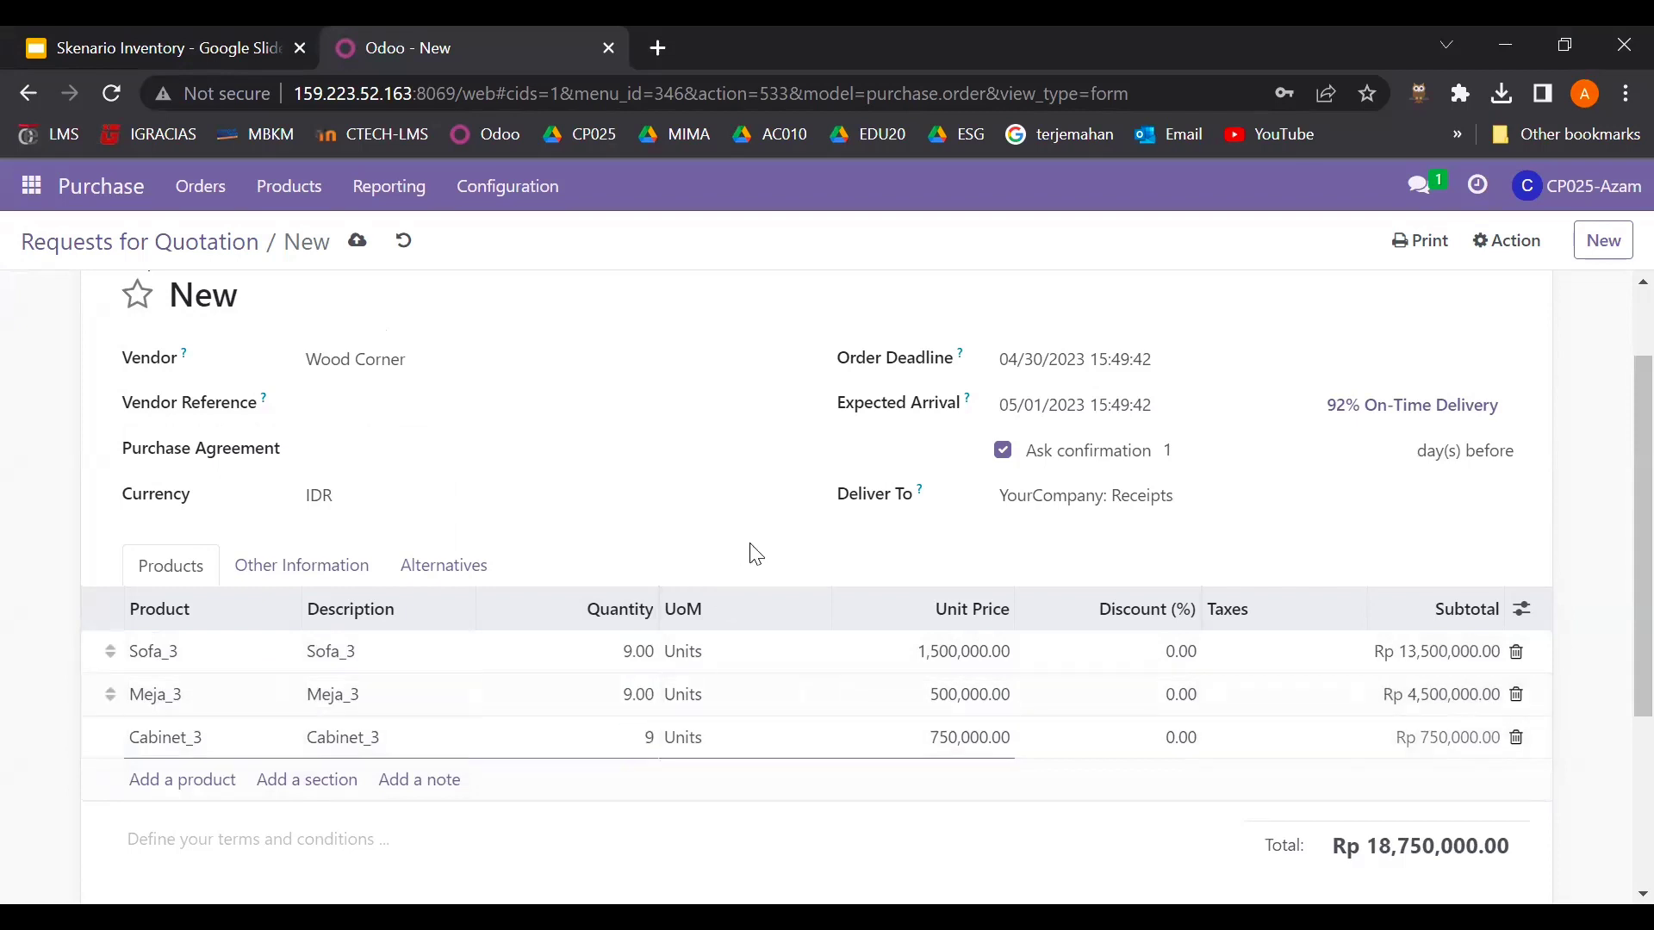
left_click(756, 551)
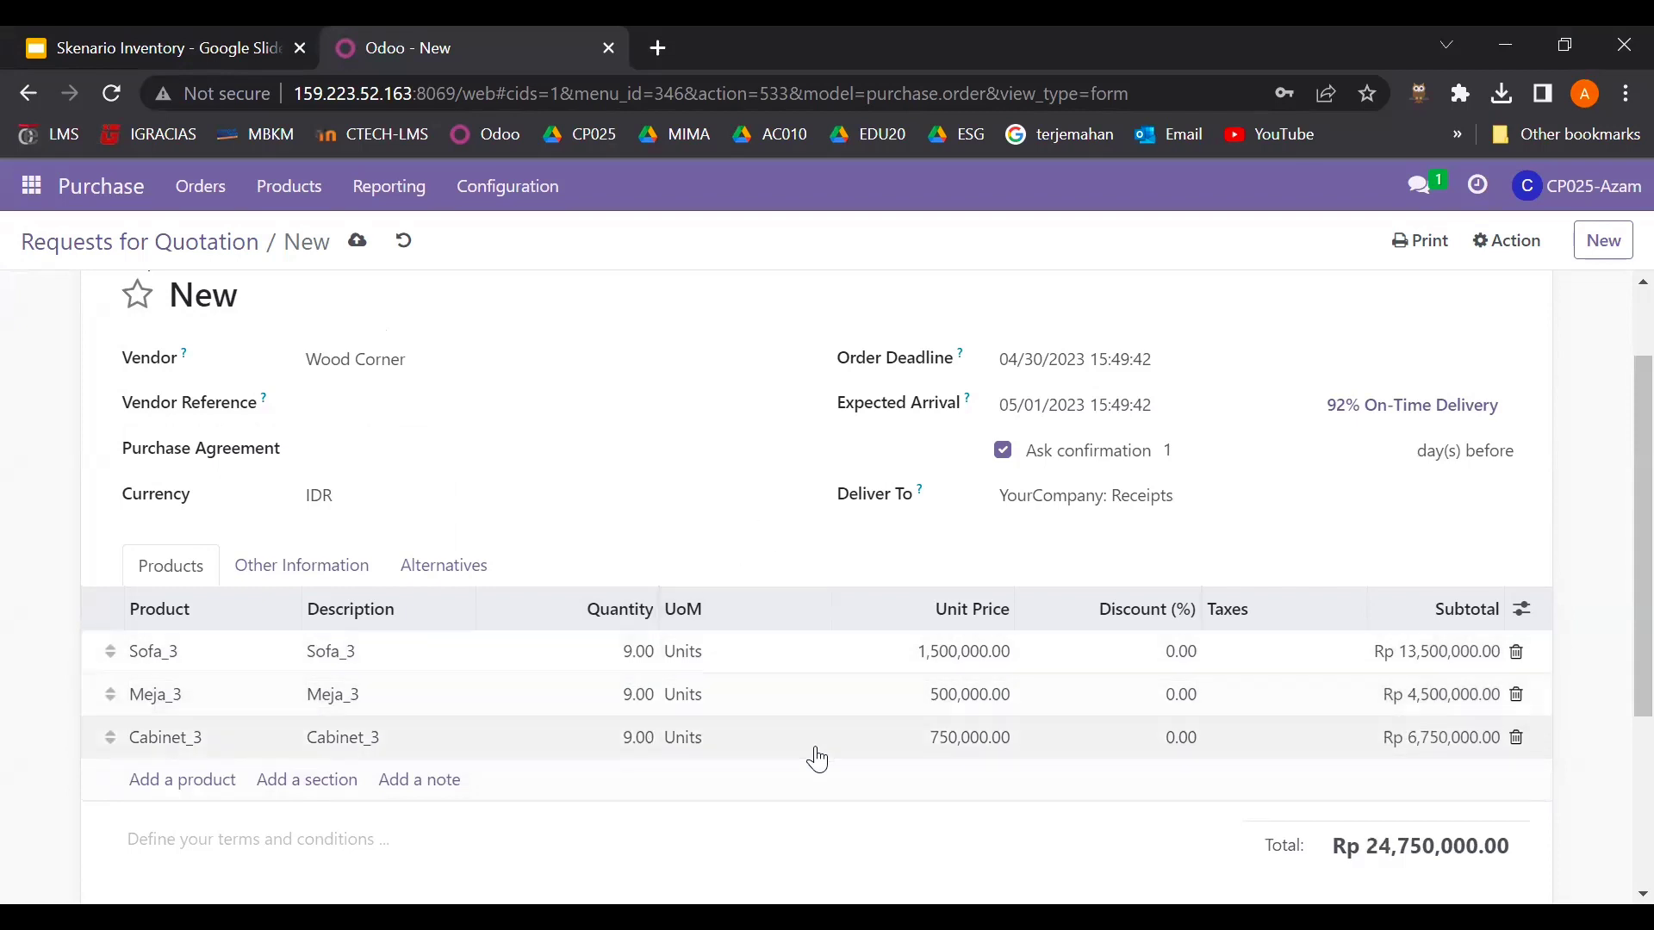
scroll(818, 760, "down", 2)
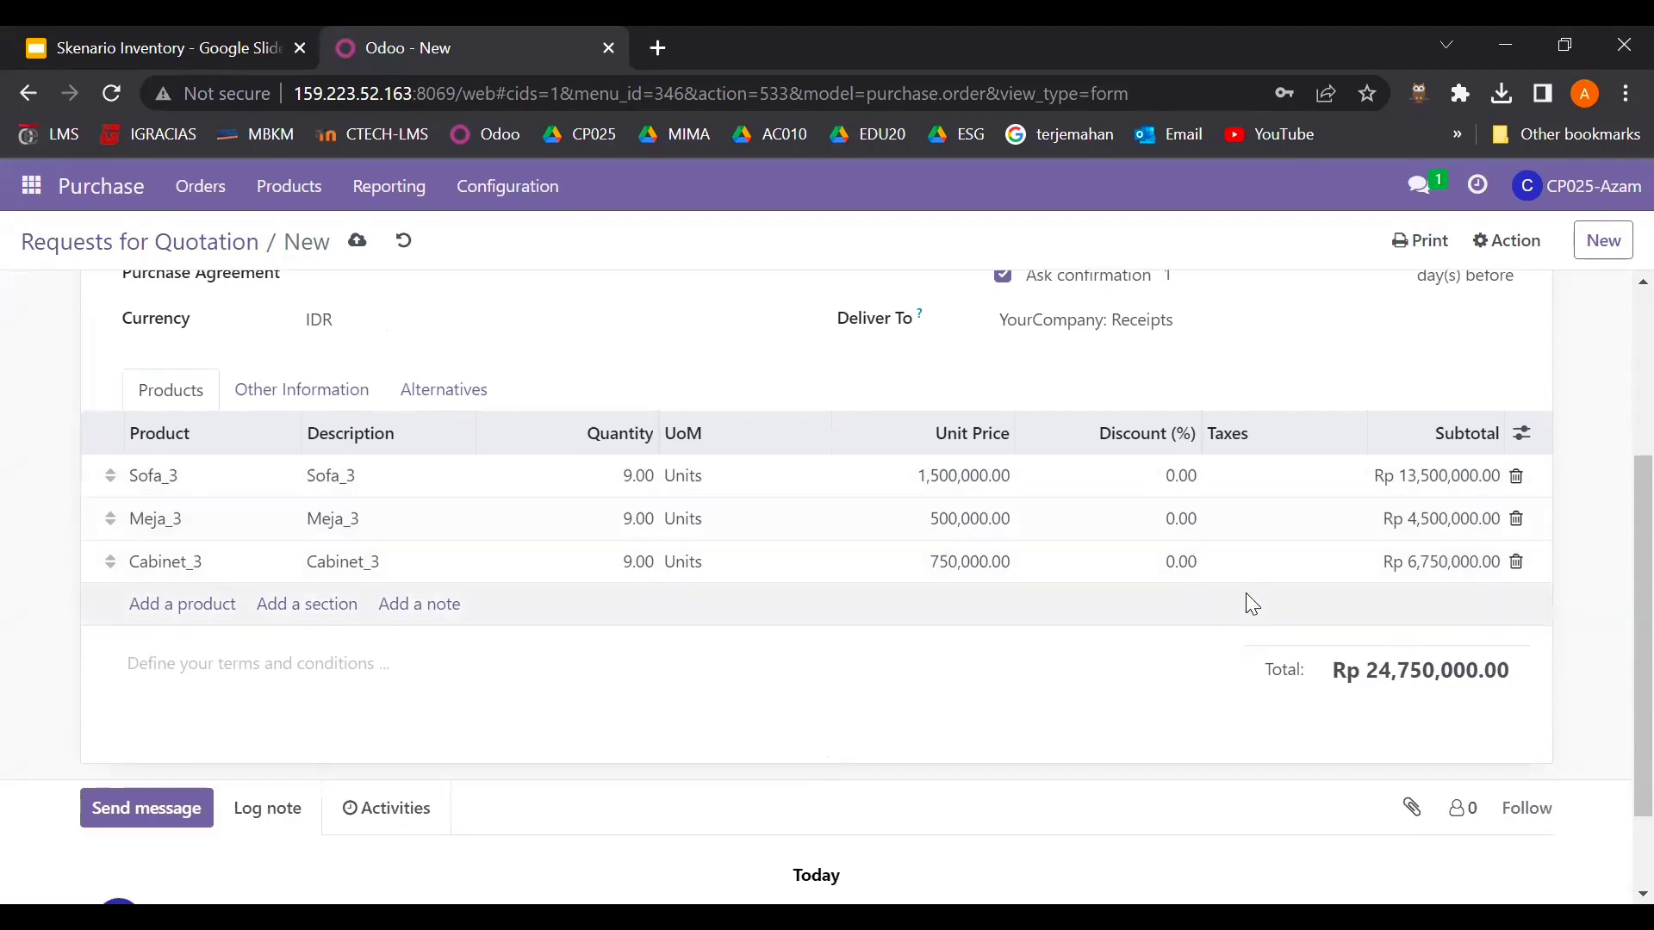
scroll(953, 526, "up", 1)
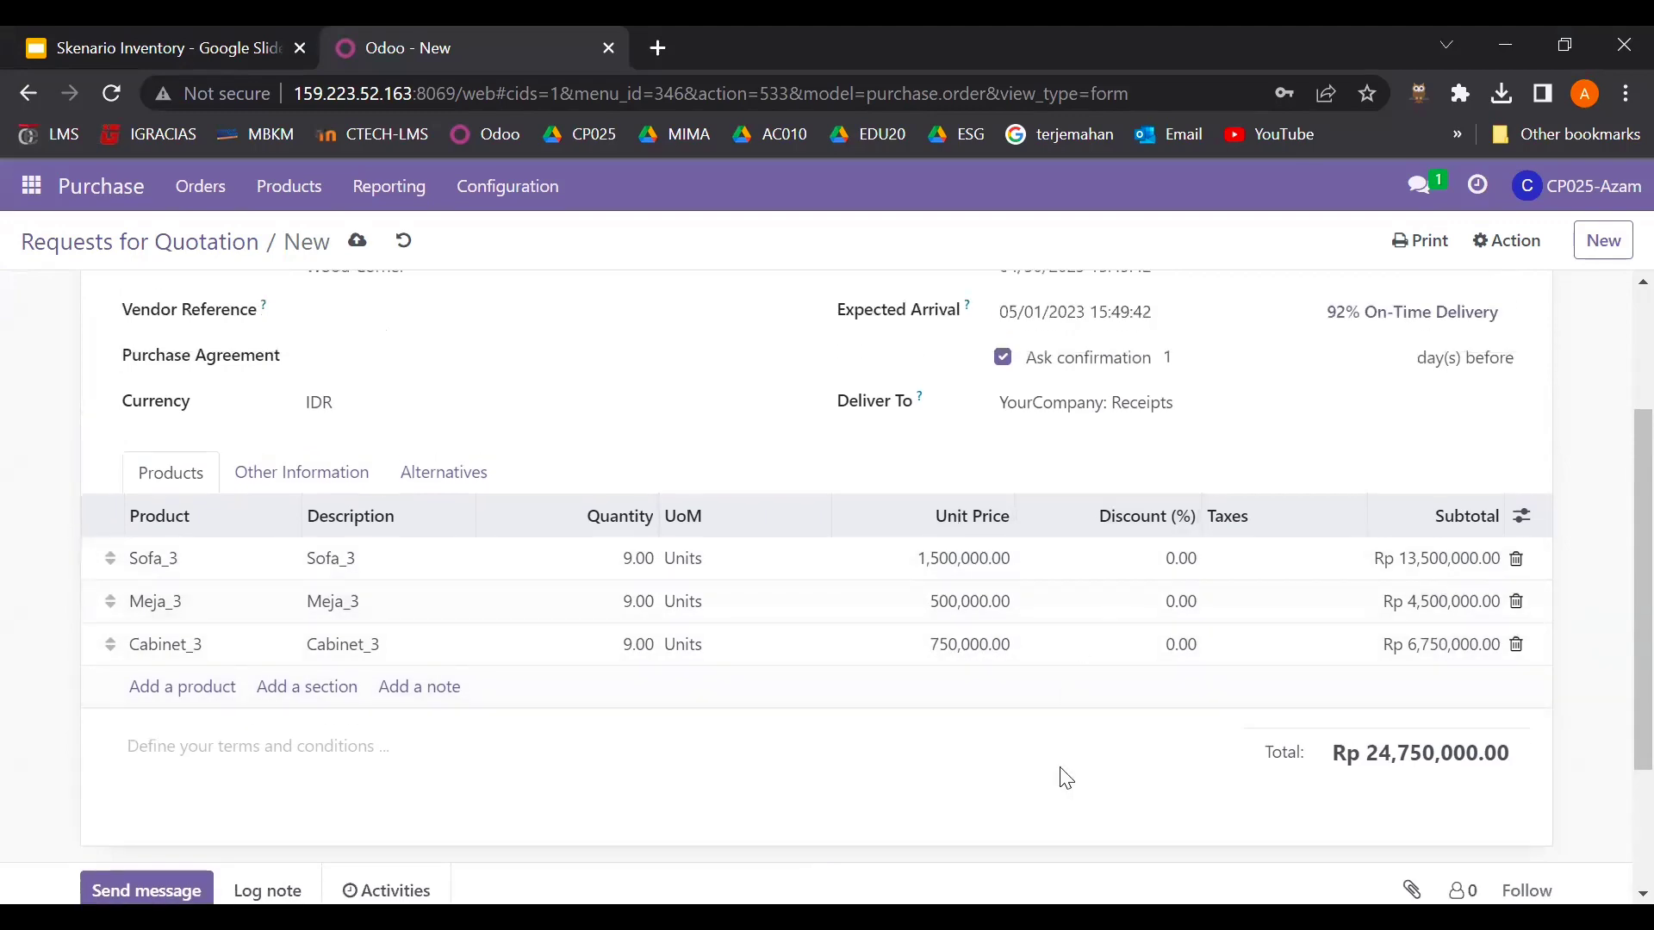
scroll(1067, 779, "up", 3)
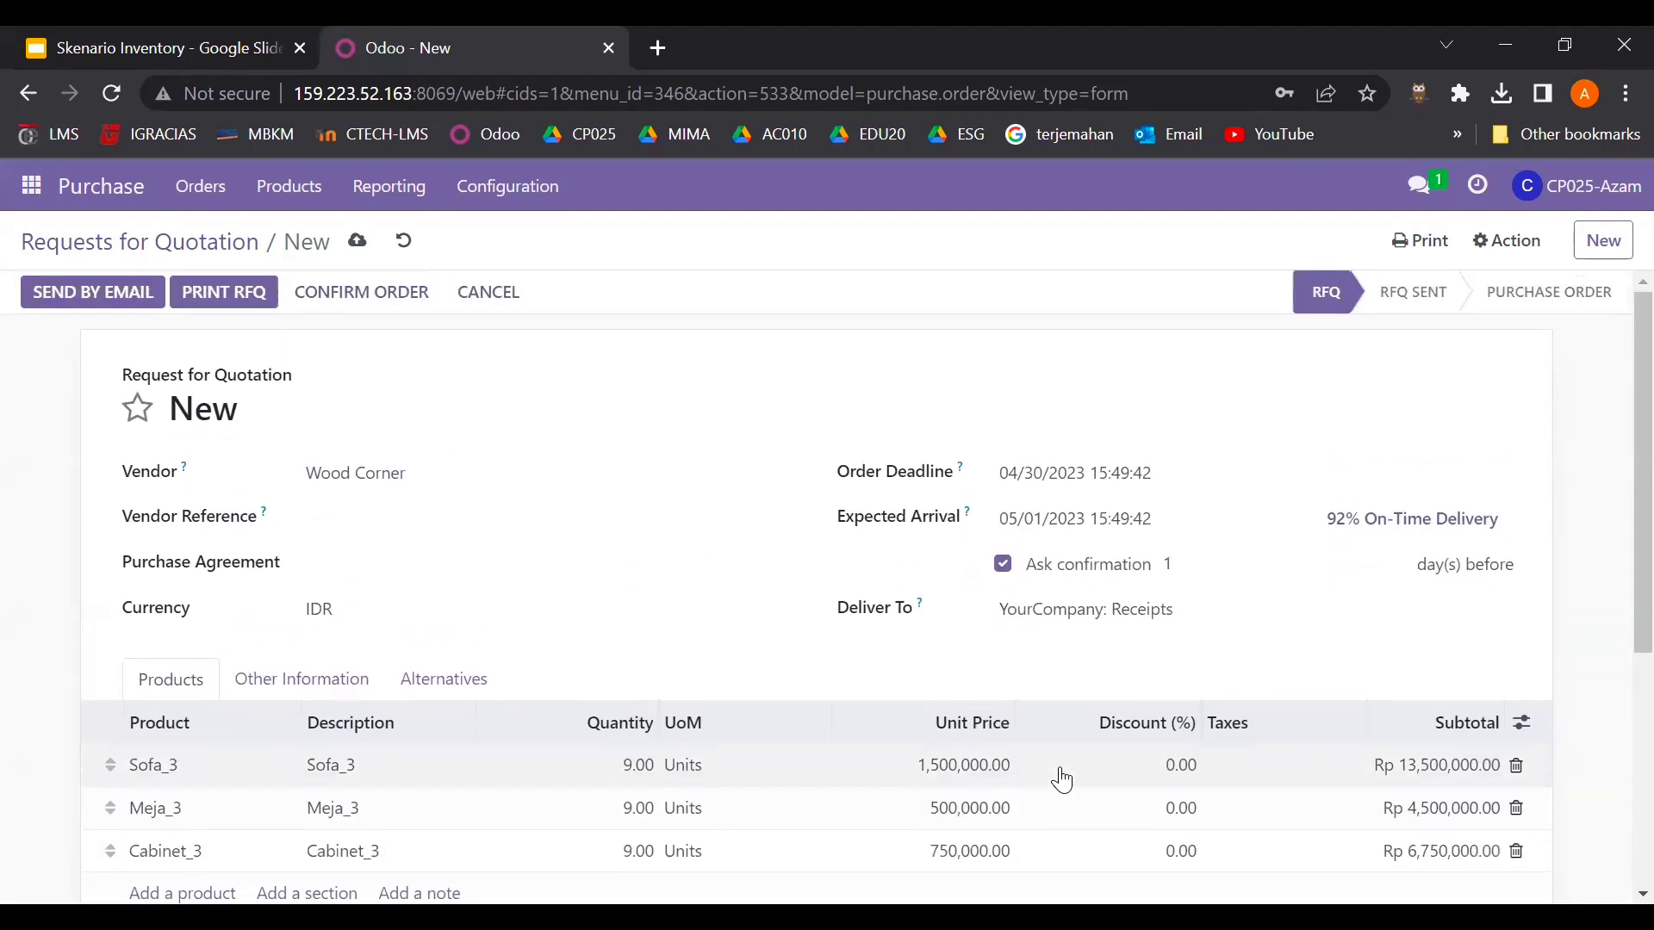
- Save the Wood Corner RFQ, confirm it as order P00276, and select the P00276 number
left_click(360, 244)
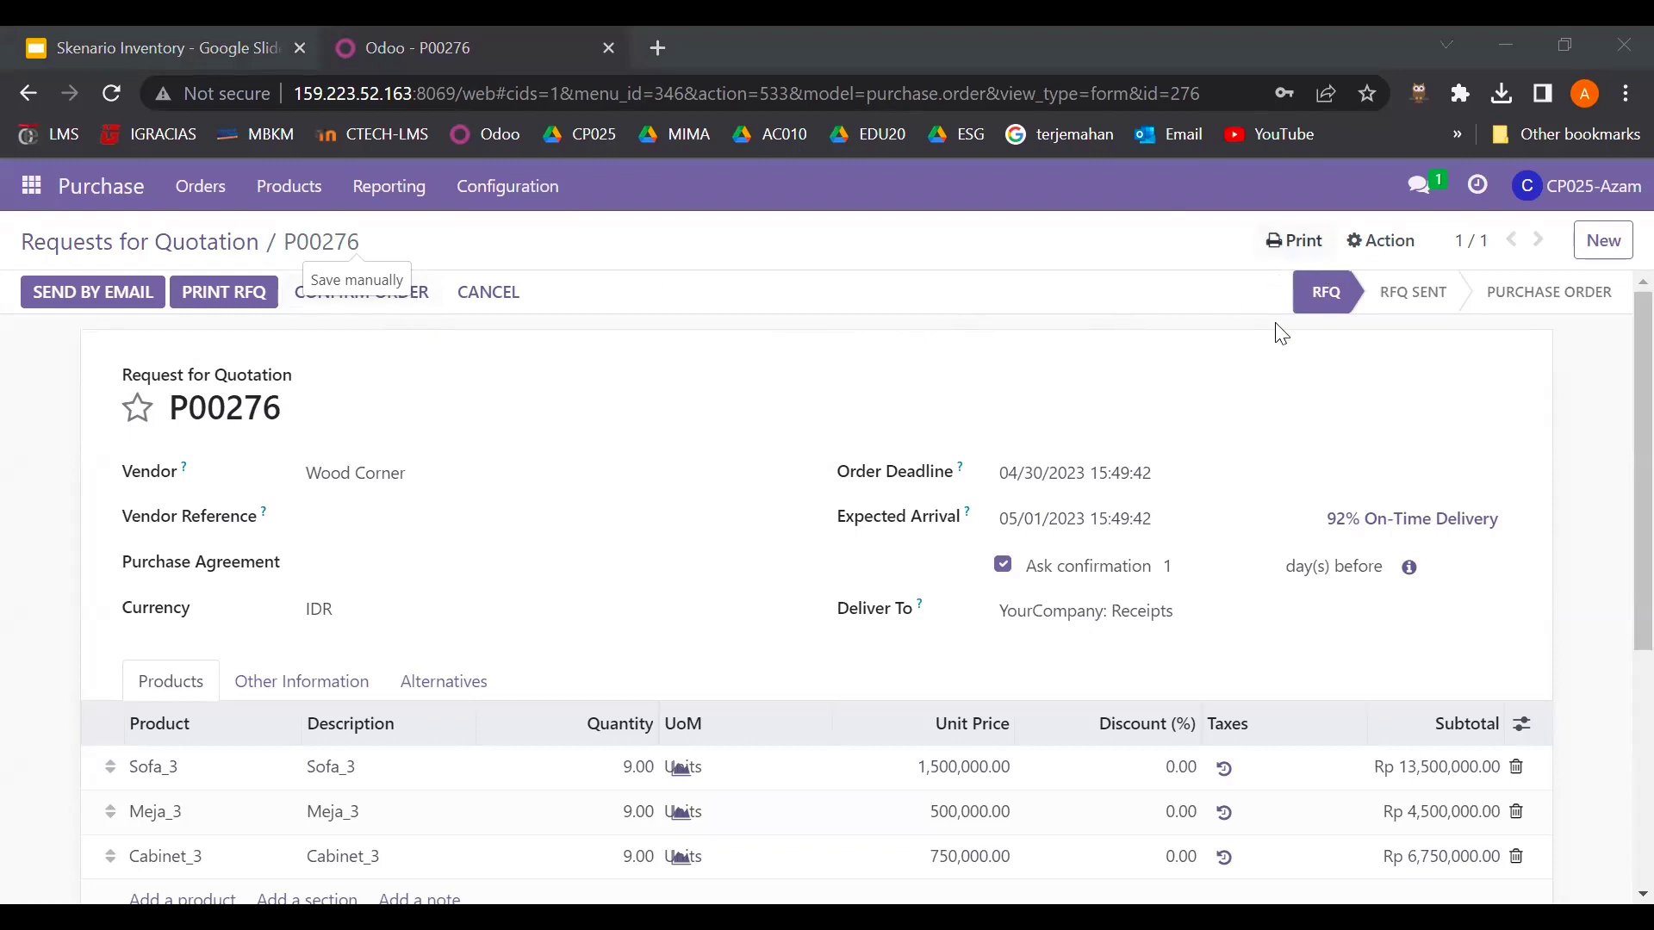
left_click(427, 297)
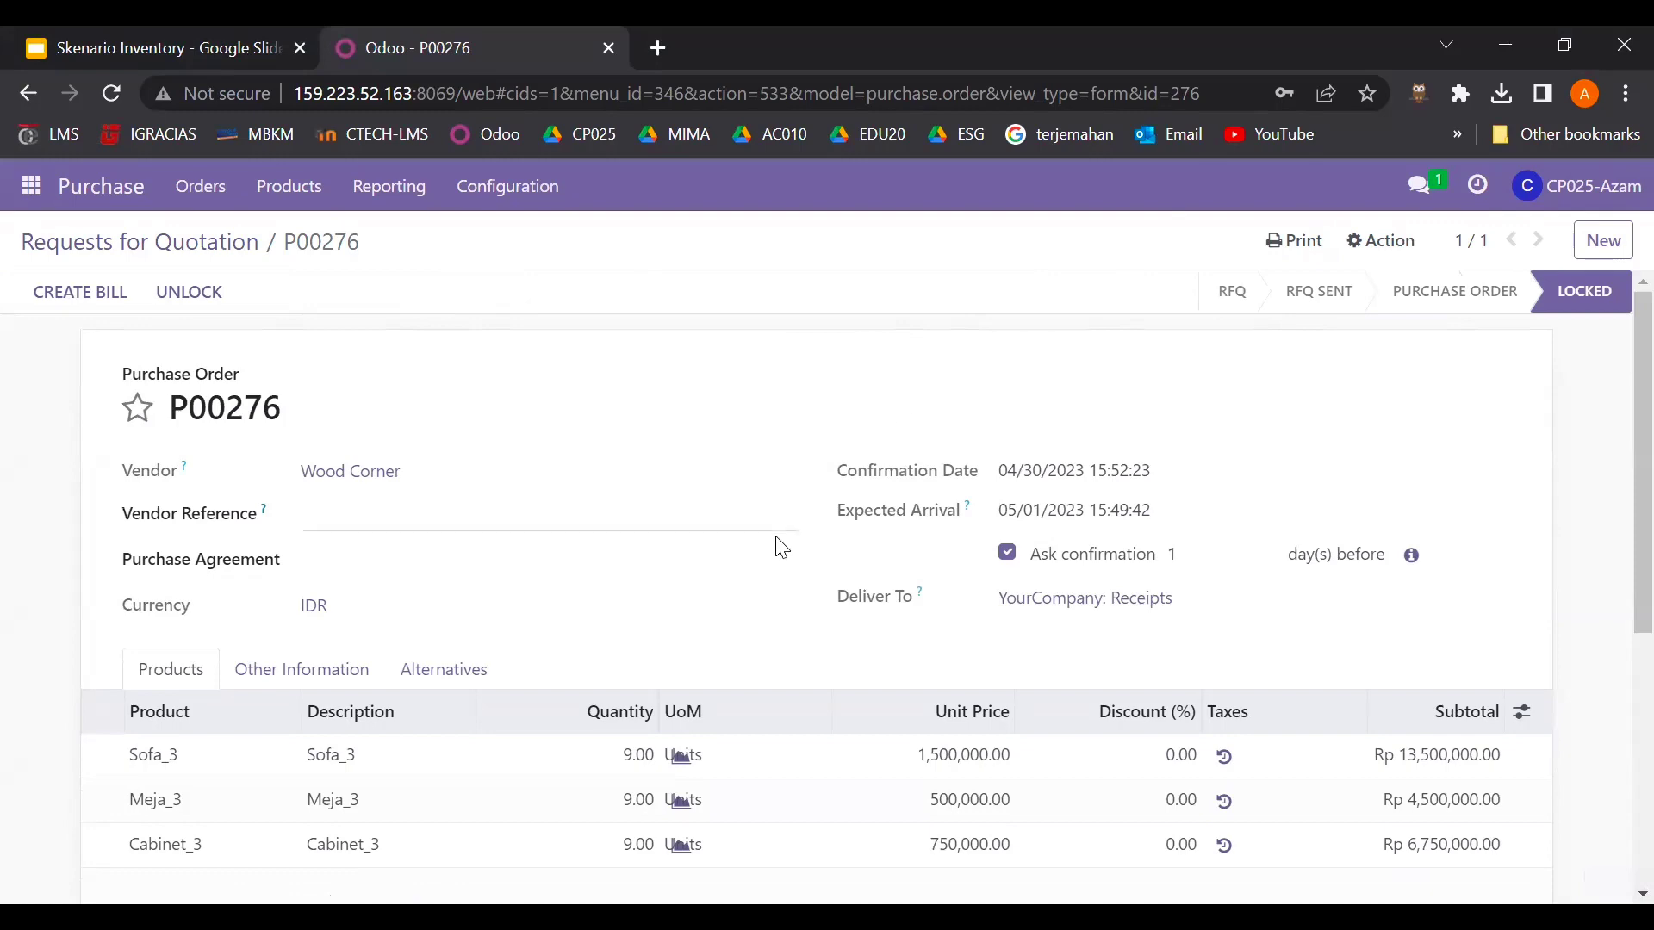
scroll(775, 546, "down", 3)
scroll(775, 546, "up", 3)
left_click_drag(177, 405, 303, 412)
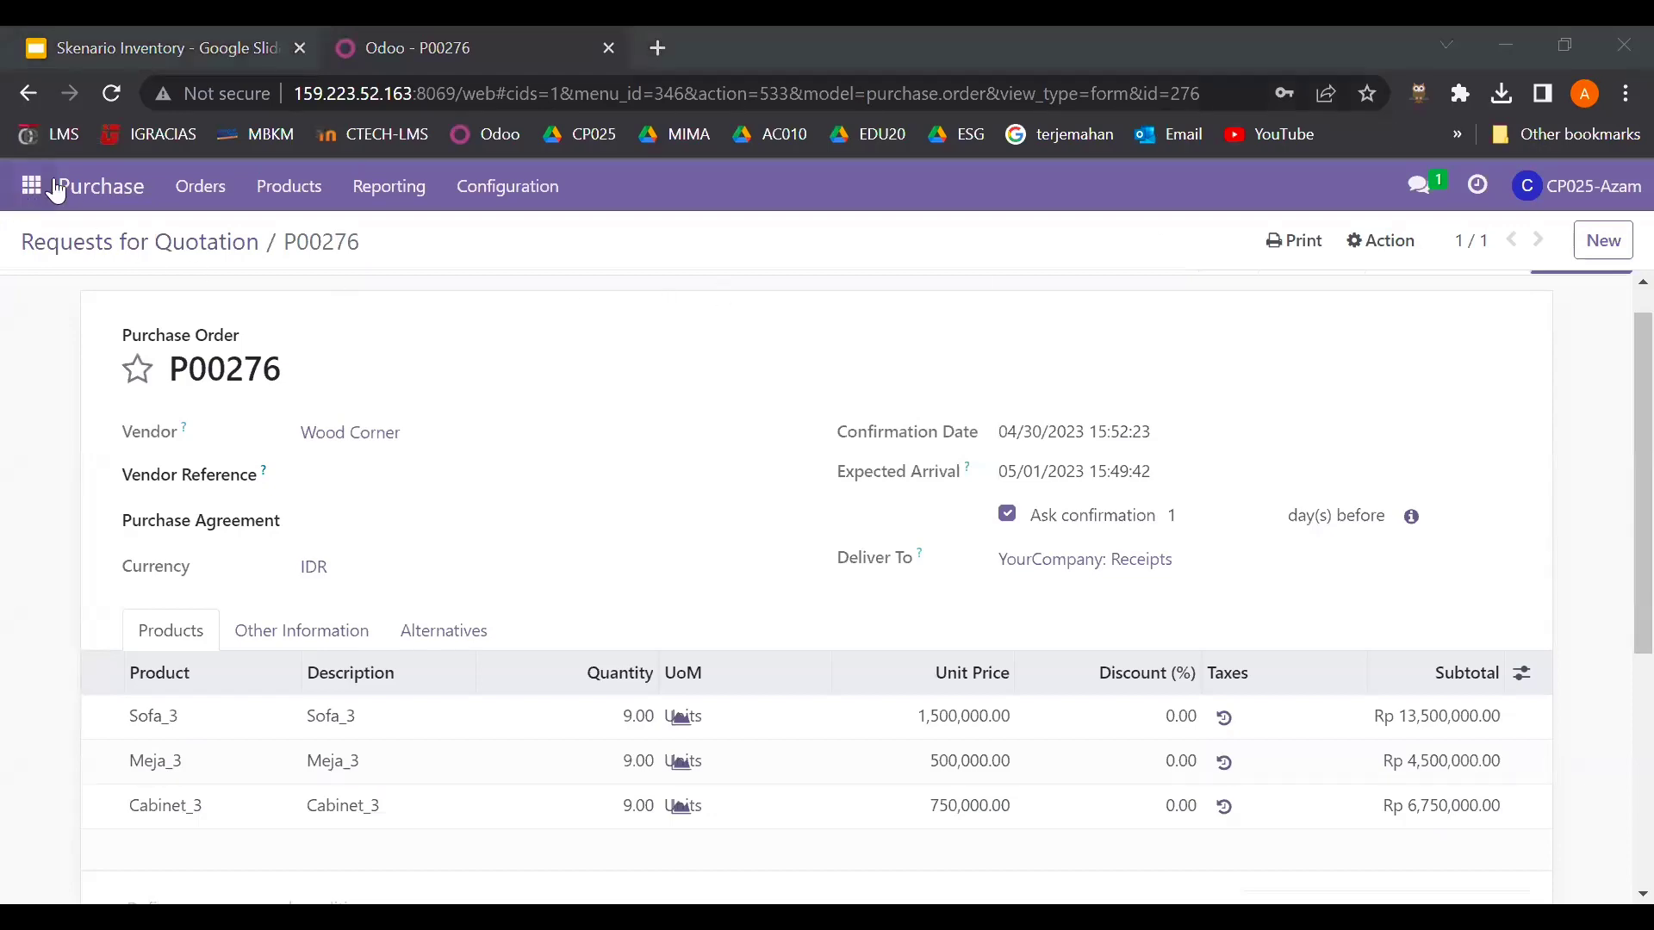
- From the RFQ list, start a new quotation with vendor Ready Mat
left_click(57, 191)
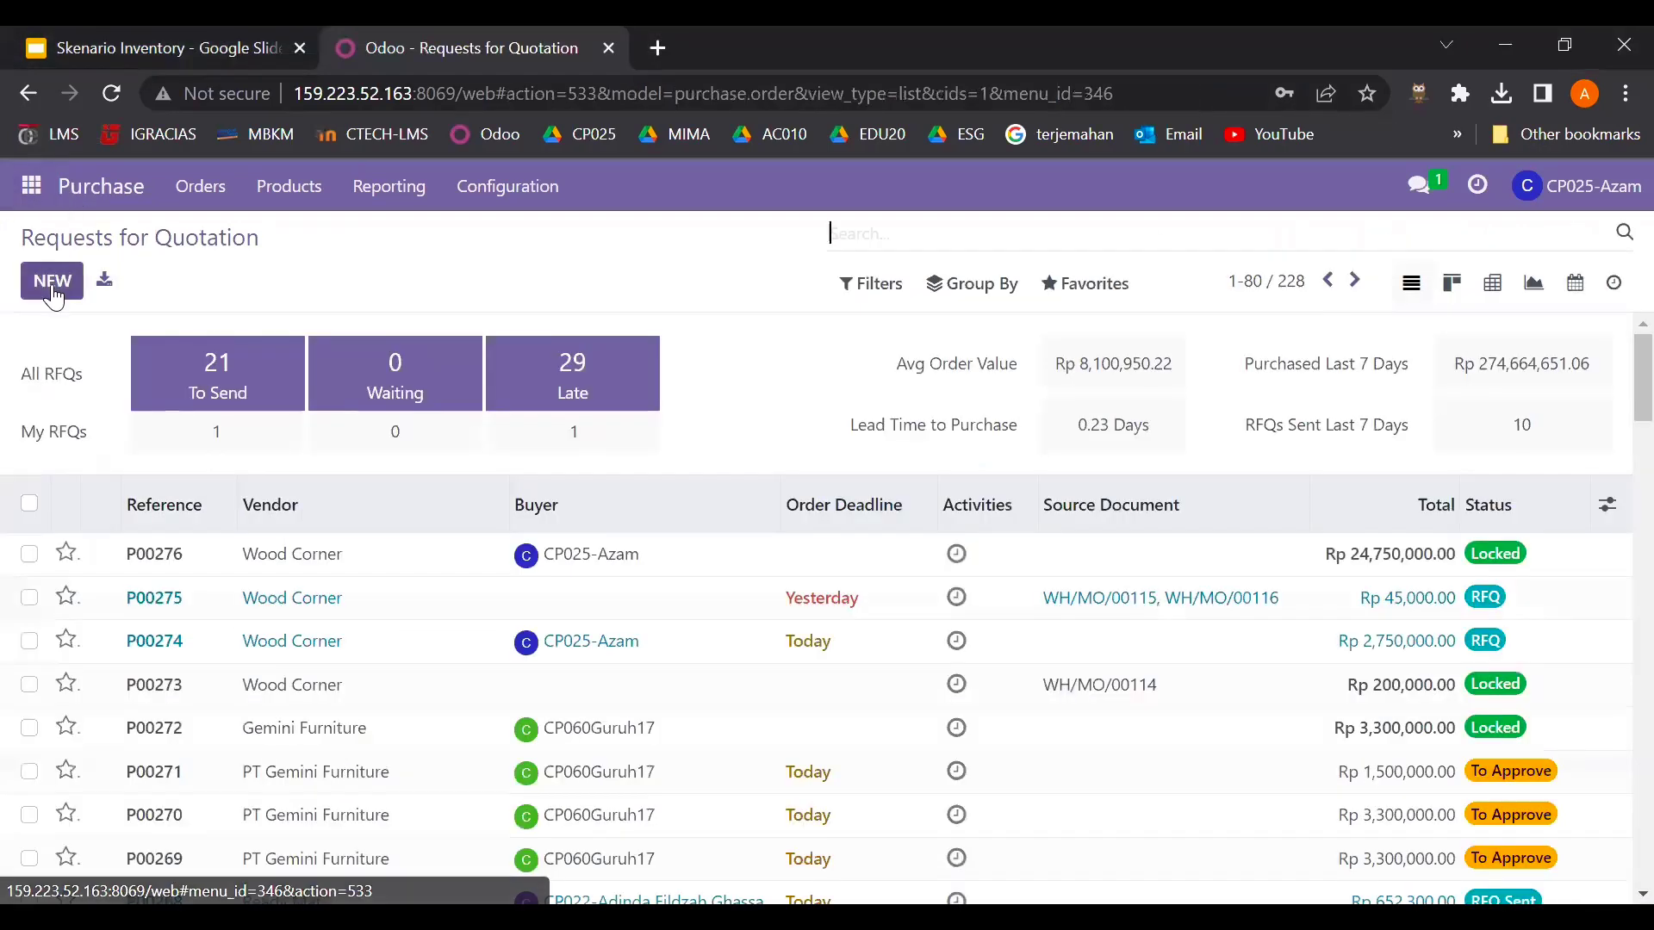
left_click(52, 282)
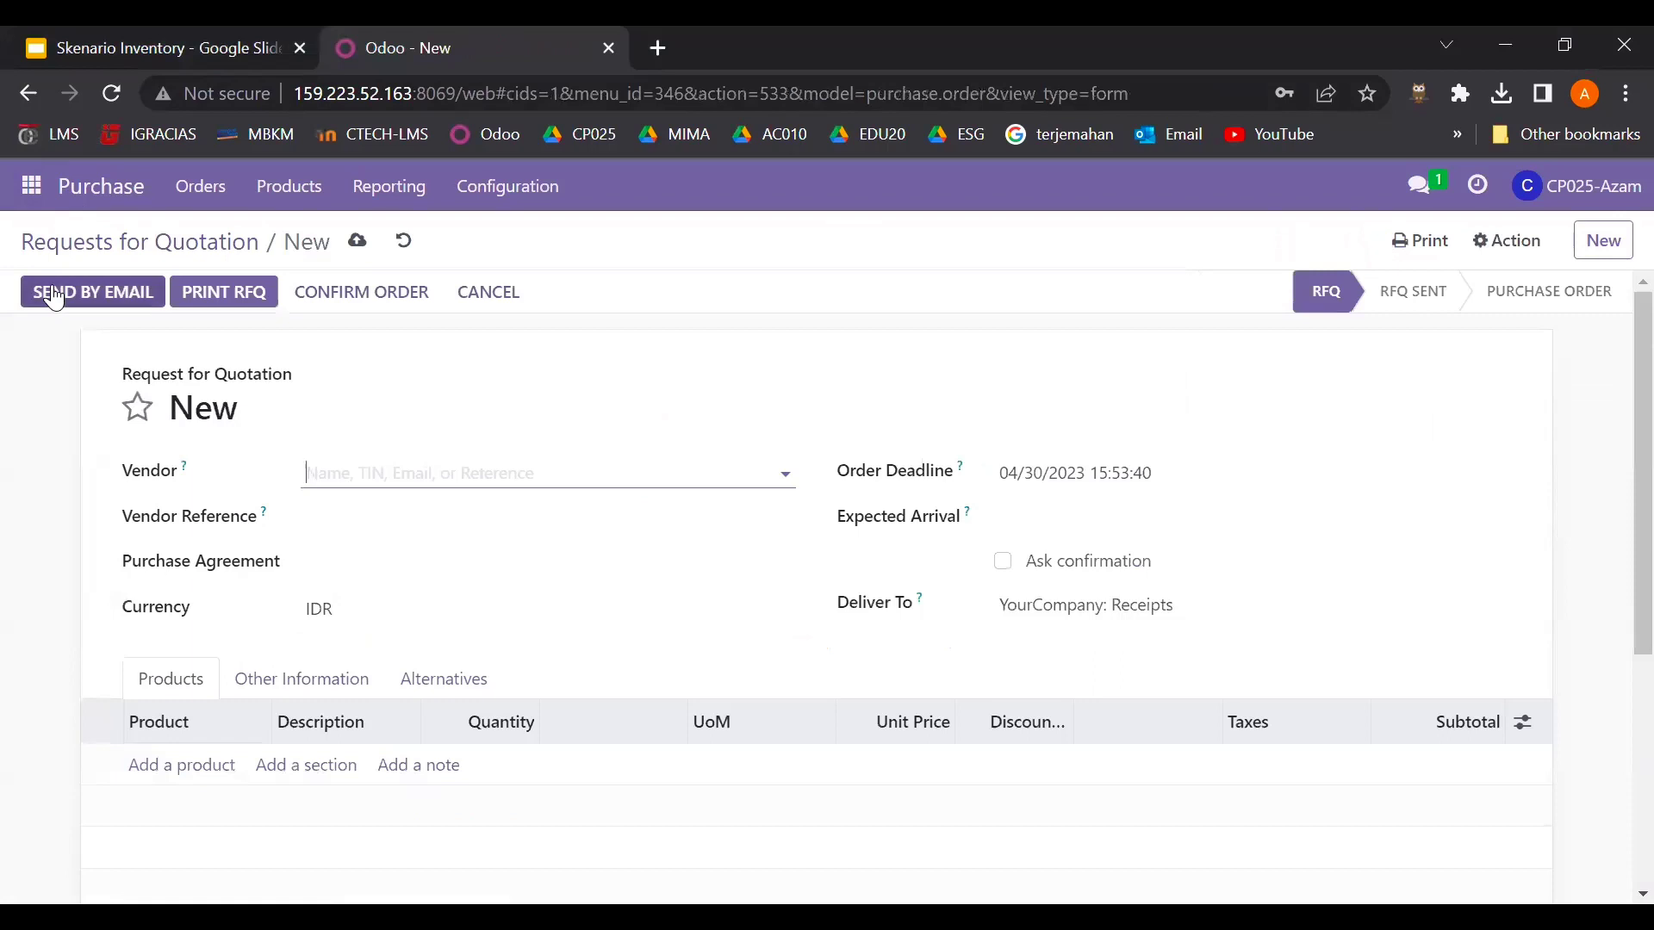
left_click(449, 479)
type("read")
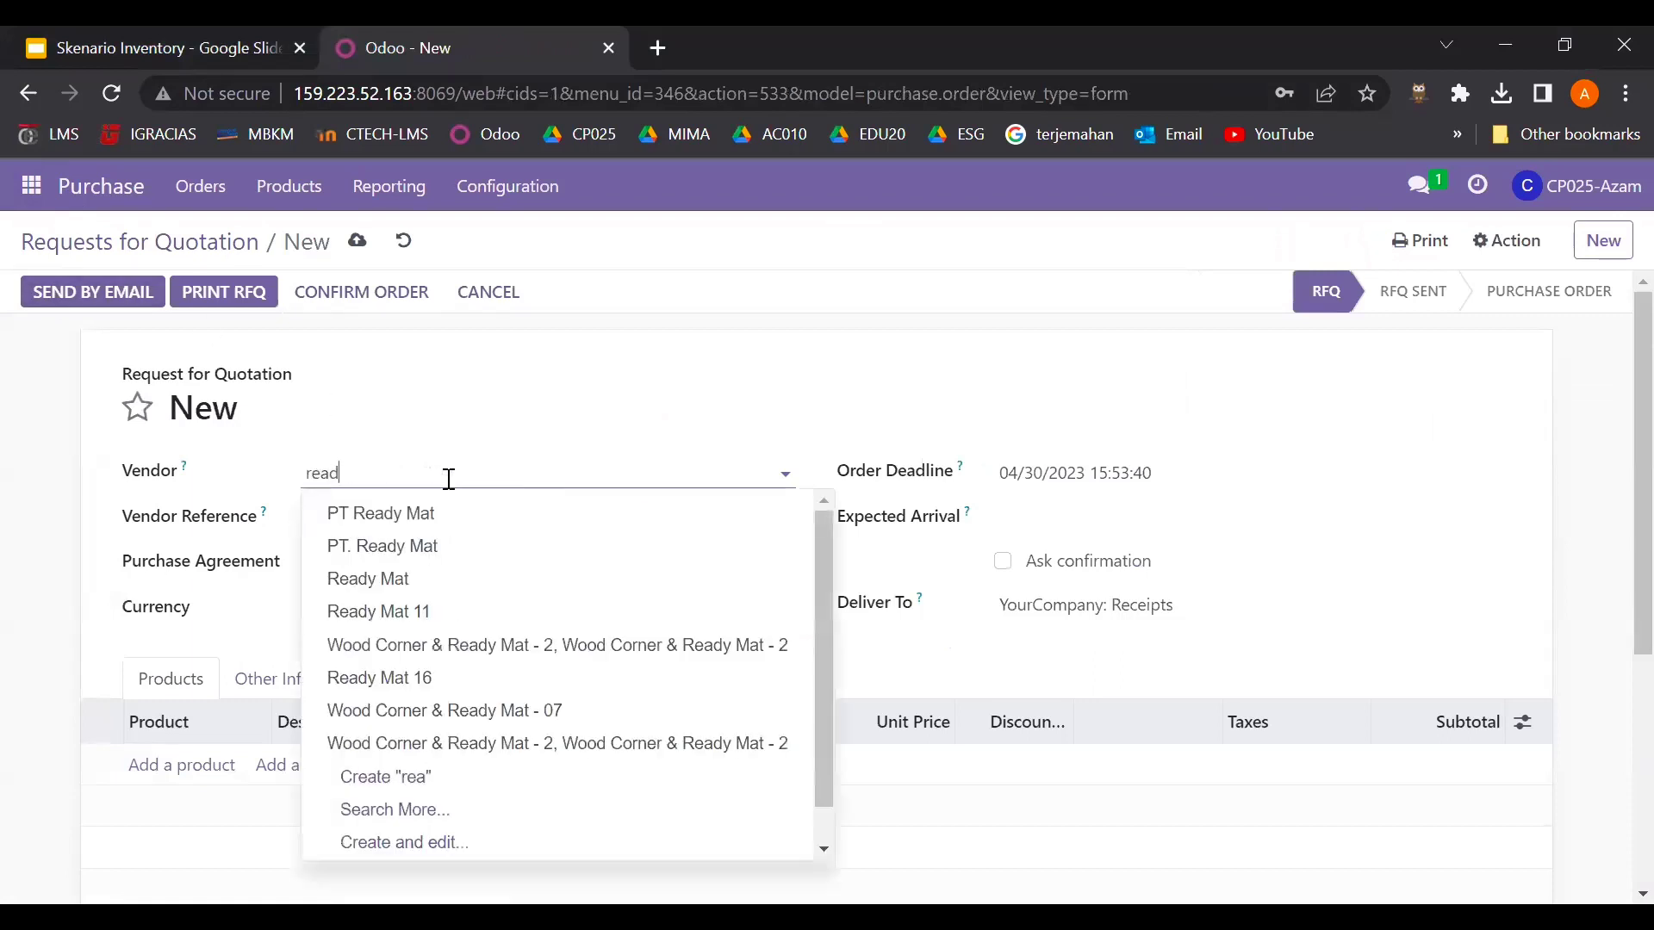
left_click(431, 589)
- Set Expected Arrival to 05/01/2023 15:49:42 and check the RFQ 2 products on the slide
left_click(1052, 522)
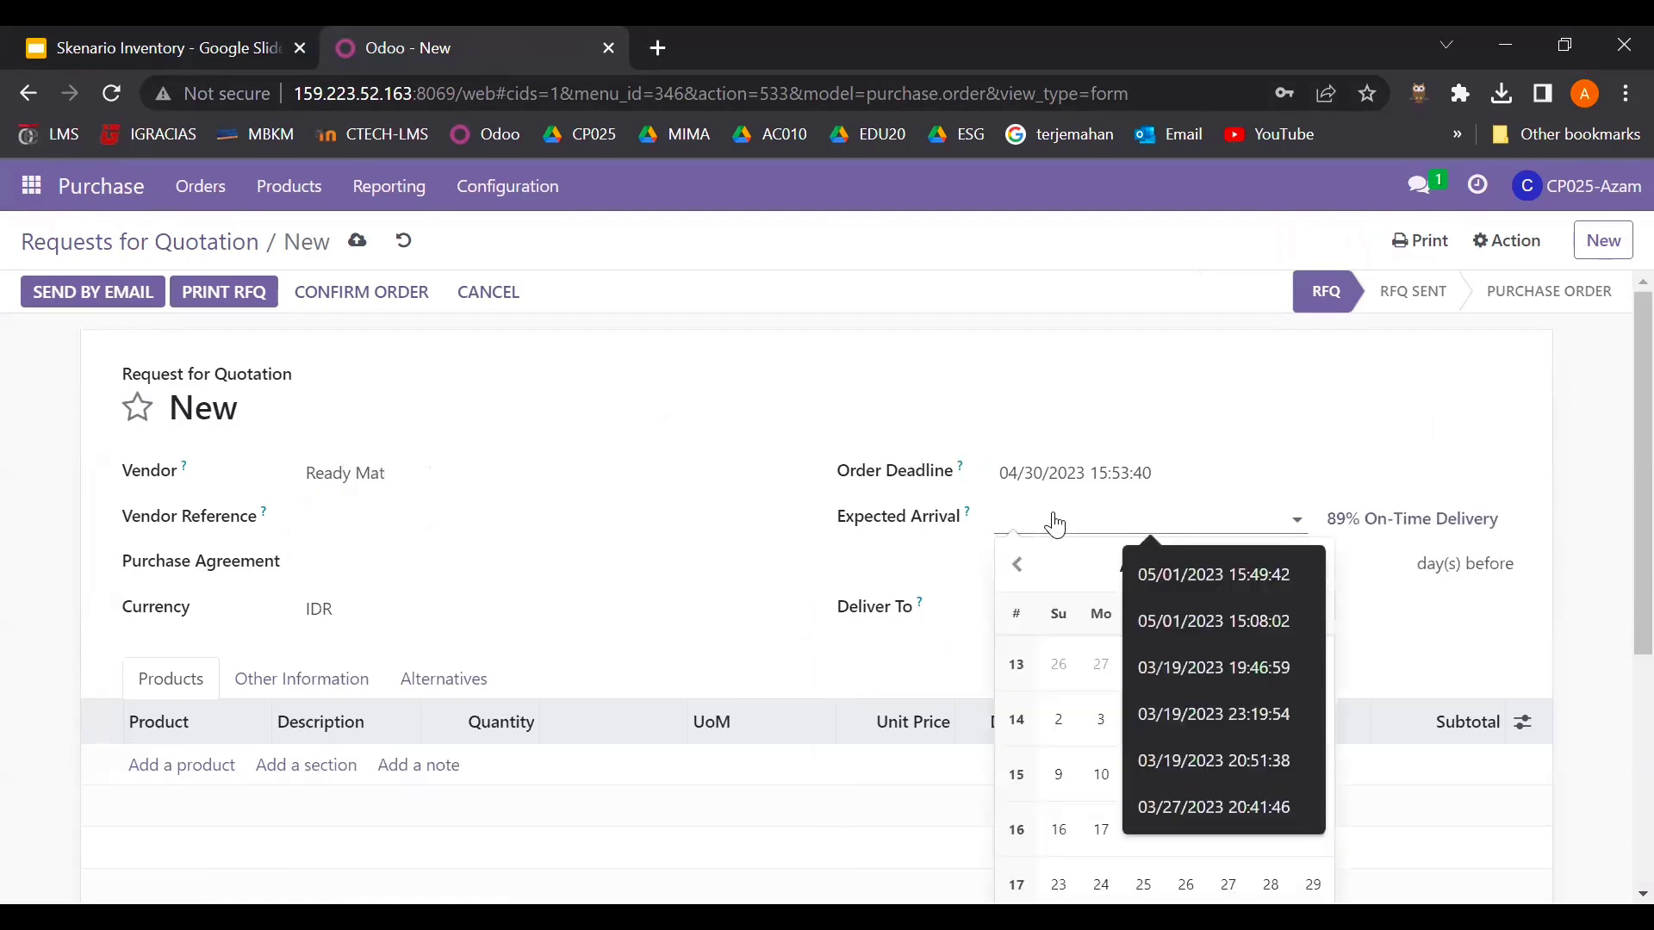
left_click(1160, 565)
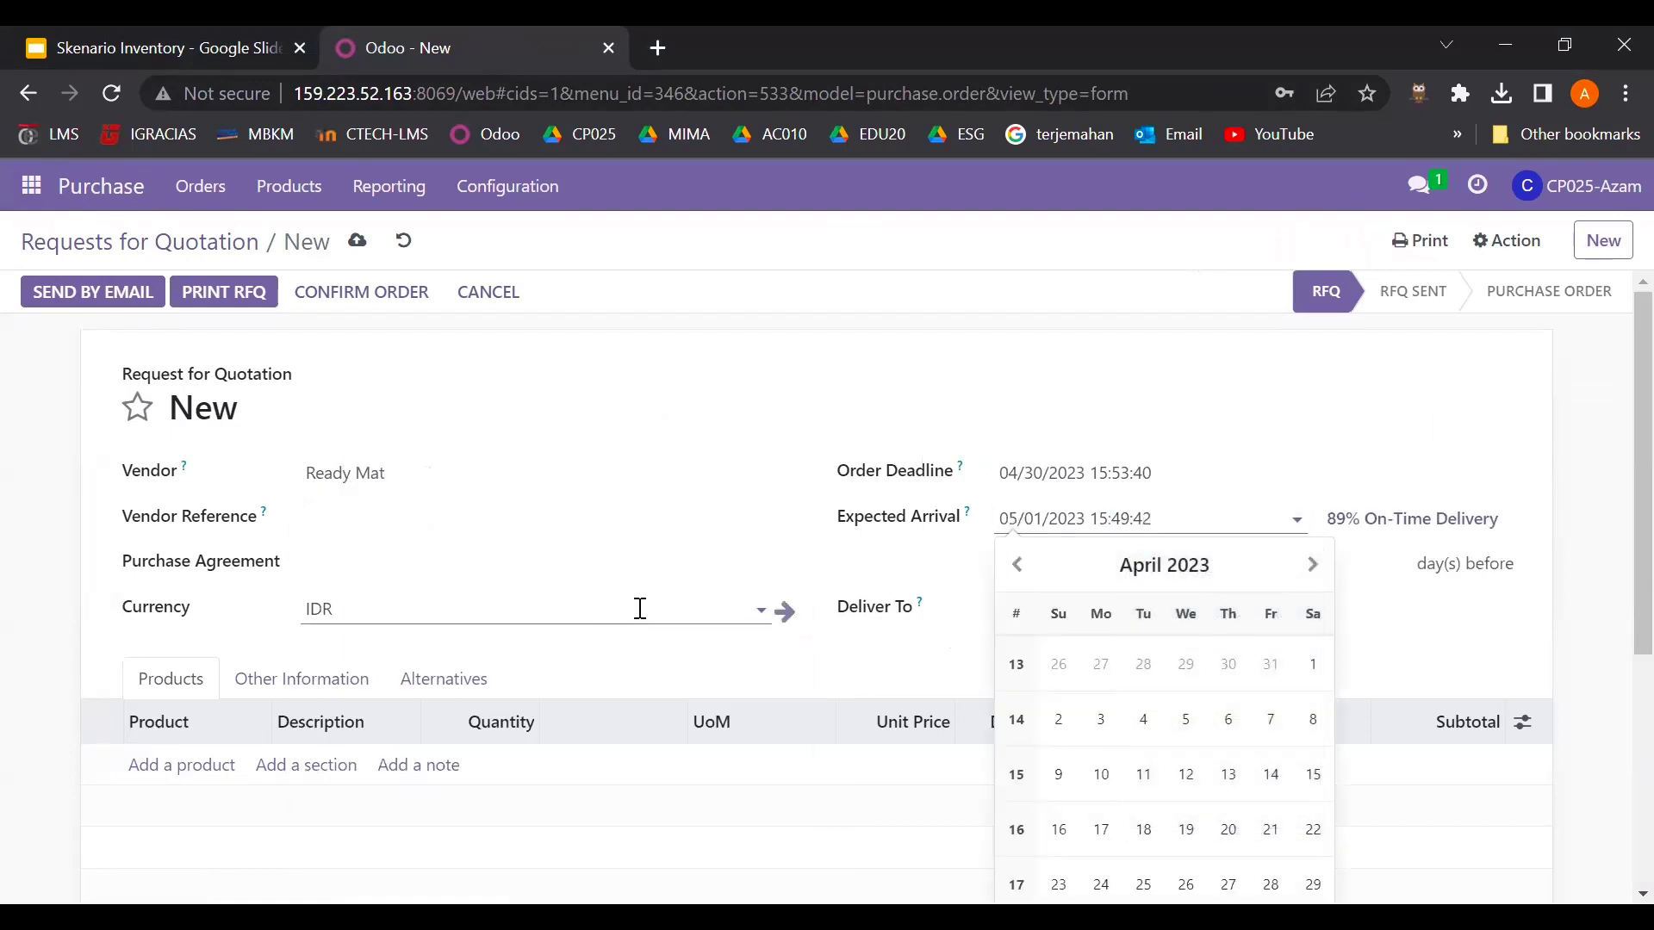
left_click(488, 565)
scroll(462, 615, "down", 2)
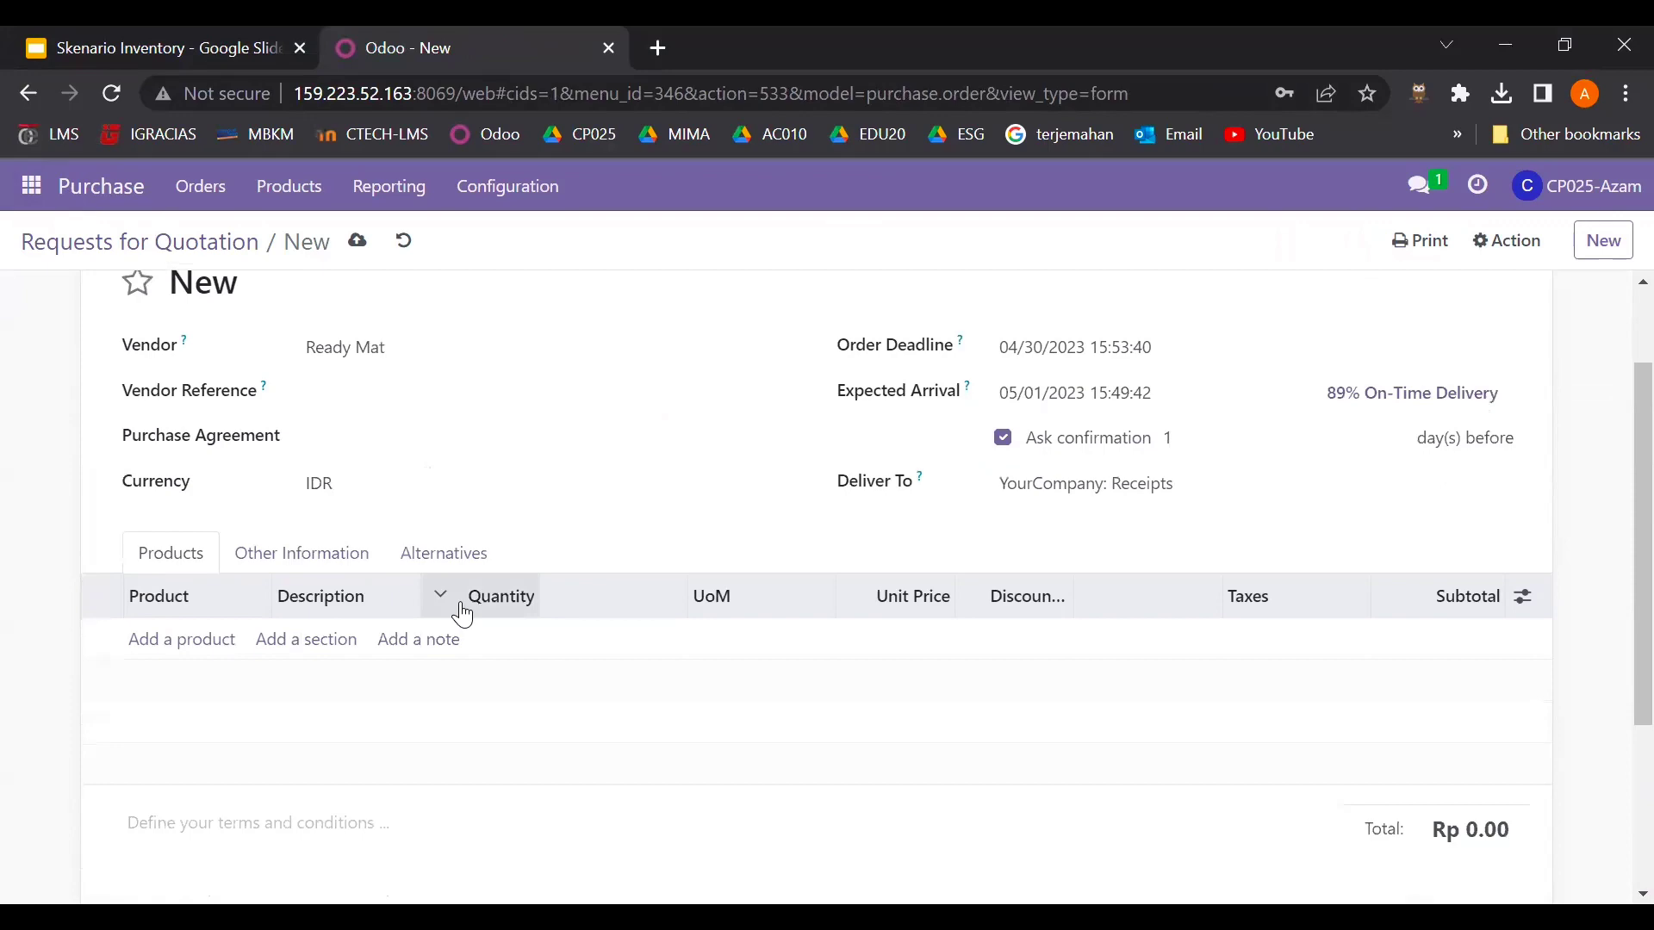
left_click(208, 28)
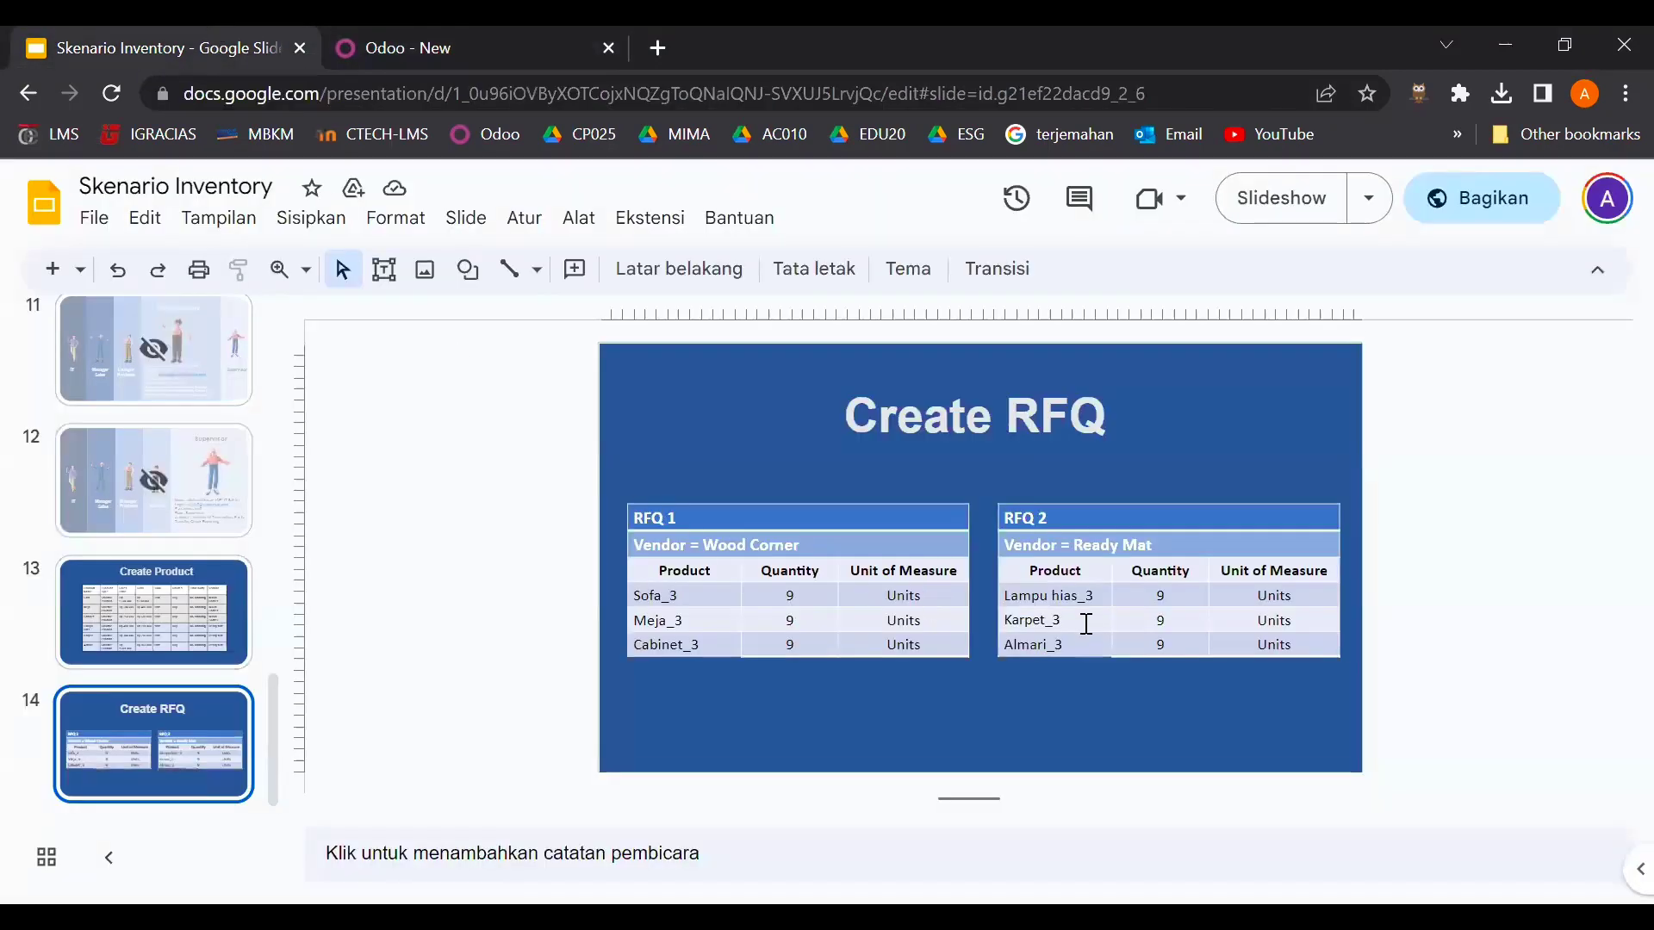
left_click(477, 60)
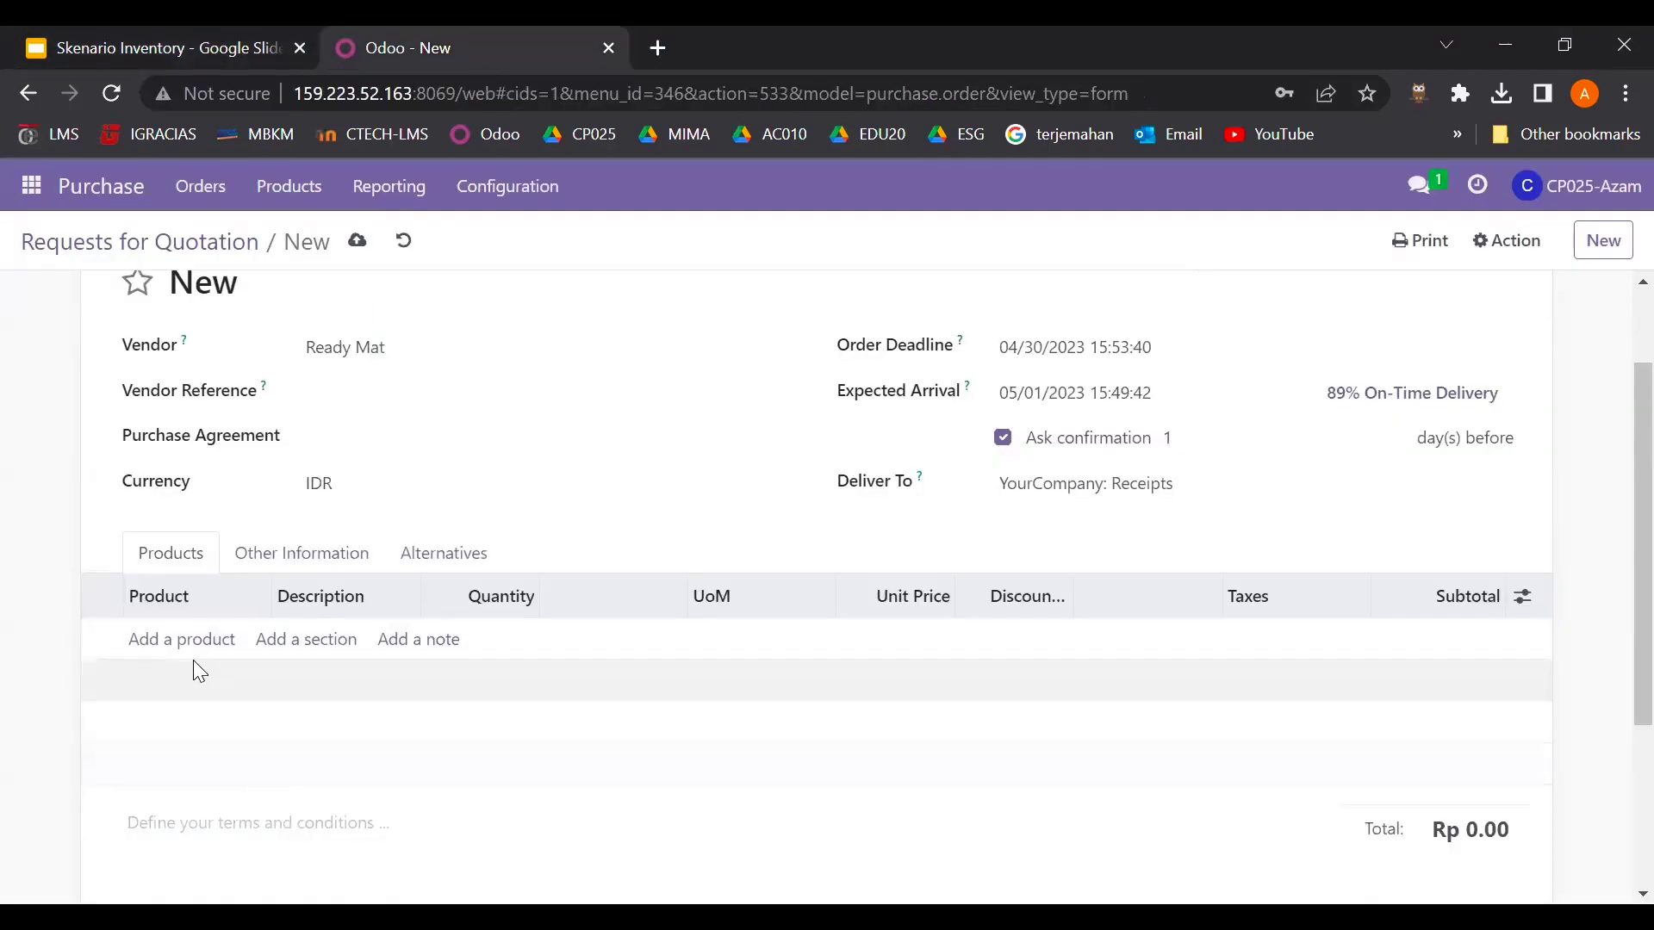
- Add Lampu Hias_3 as the first line and start a second line searching 'kar'
left_click(207, 641)
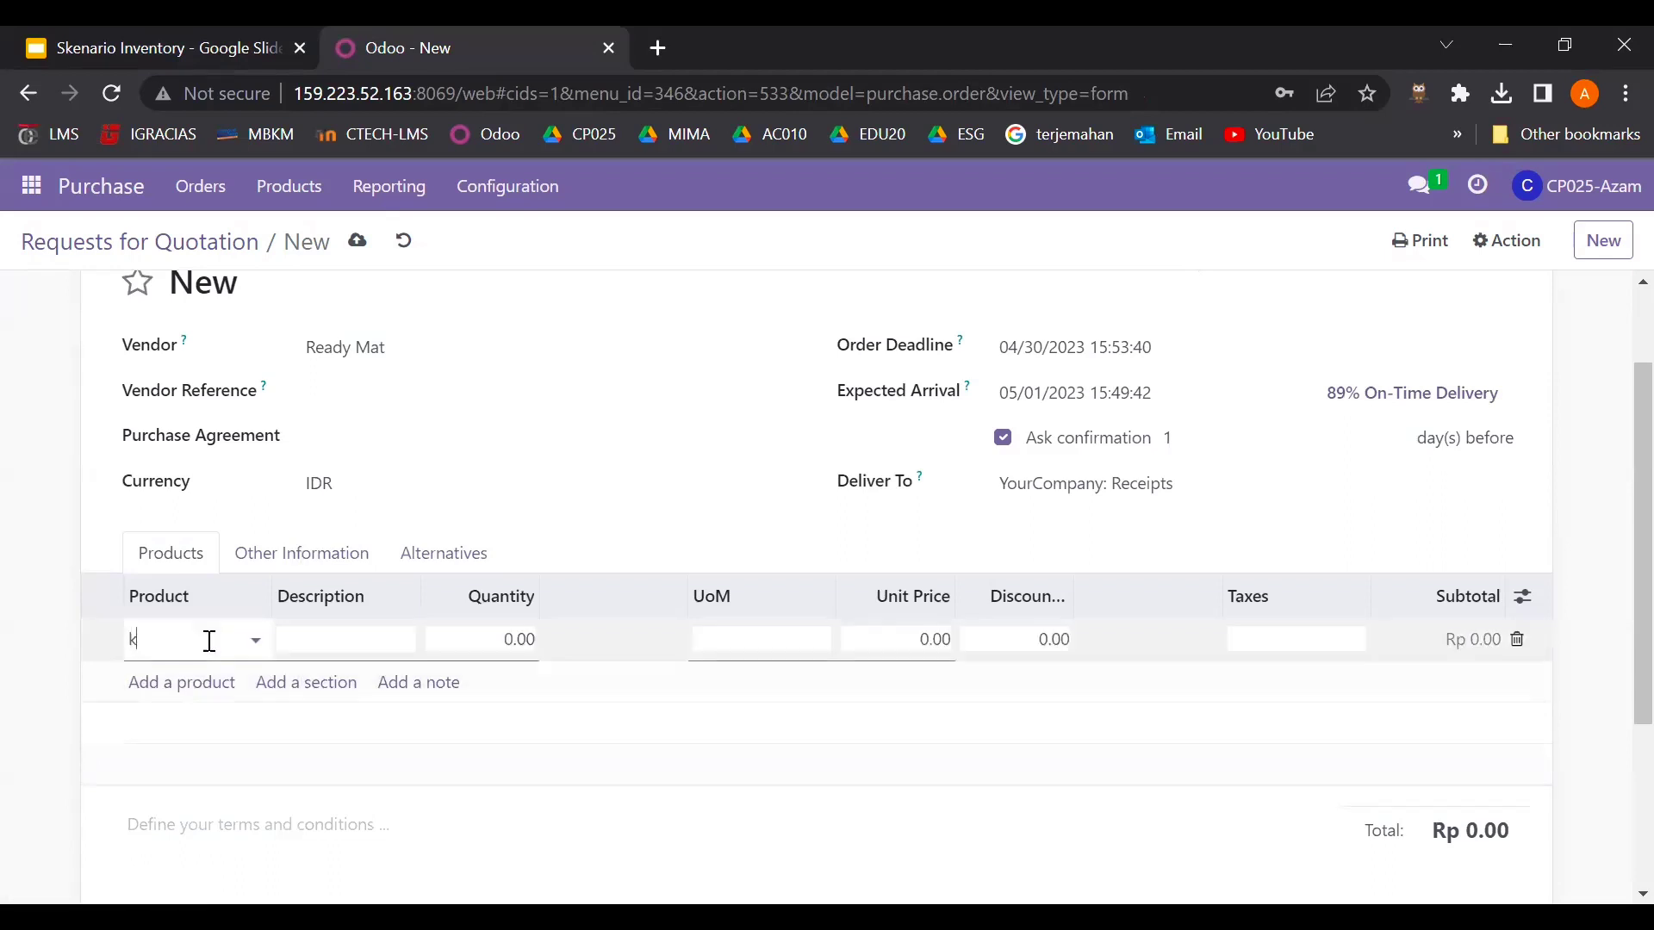
type("lam")
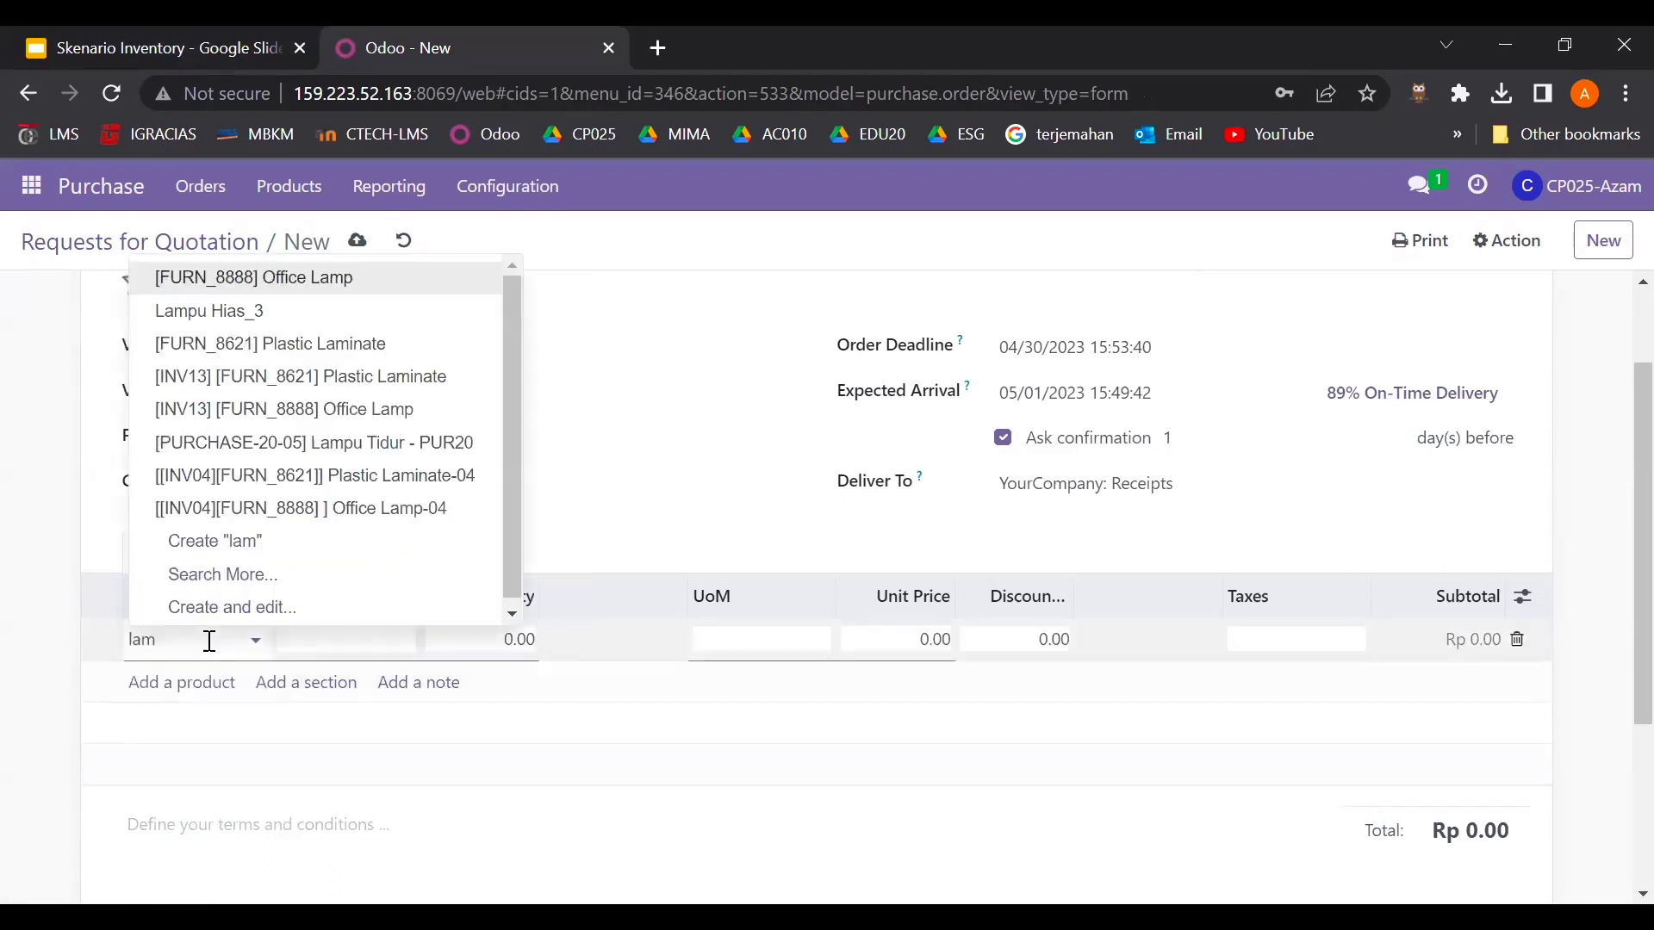
left_click(226, 310)
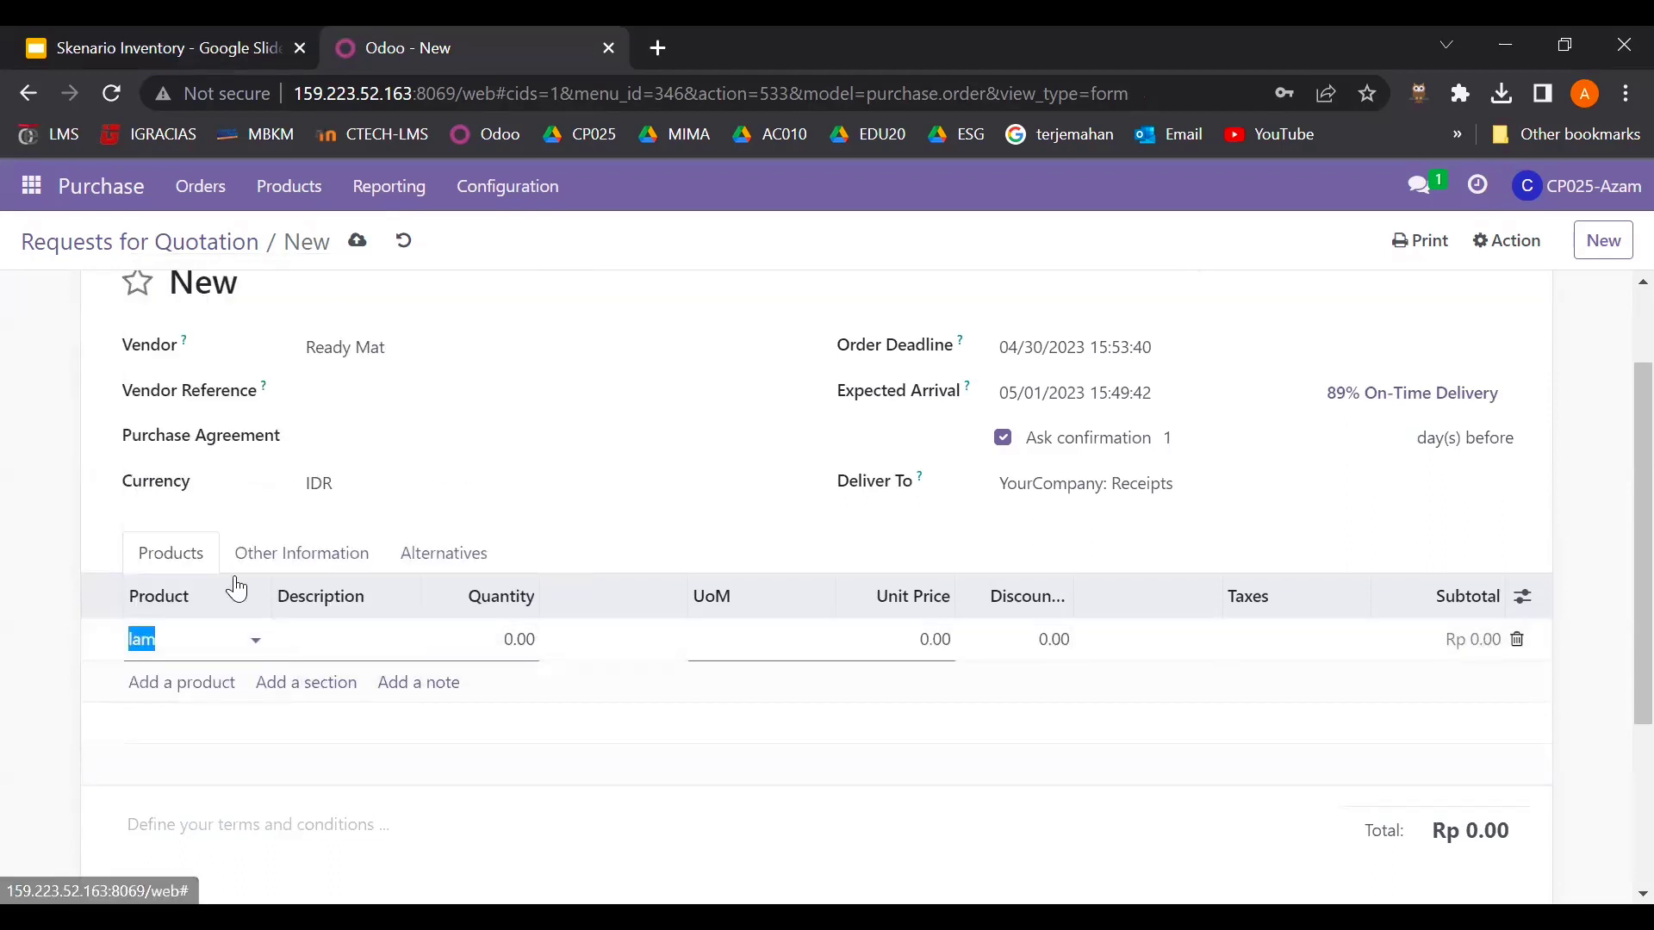
left_click(212, 694)
type("carpe")
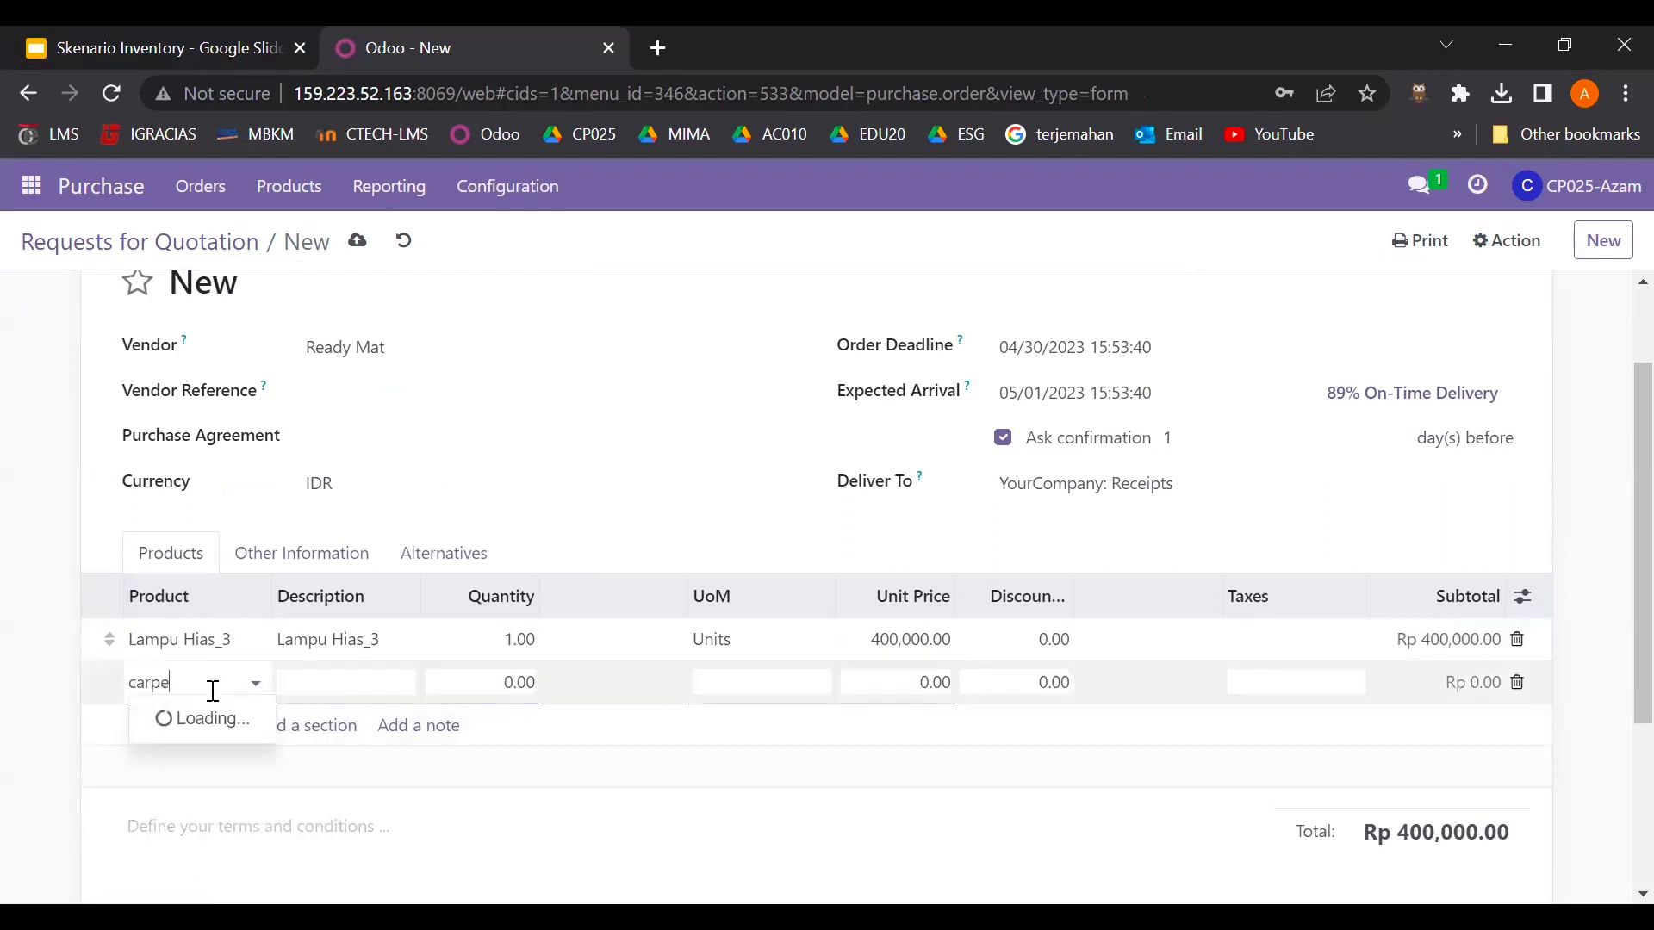
key("BackSpace")
key("BackSpace")
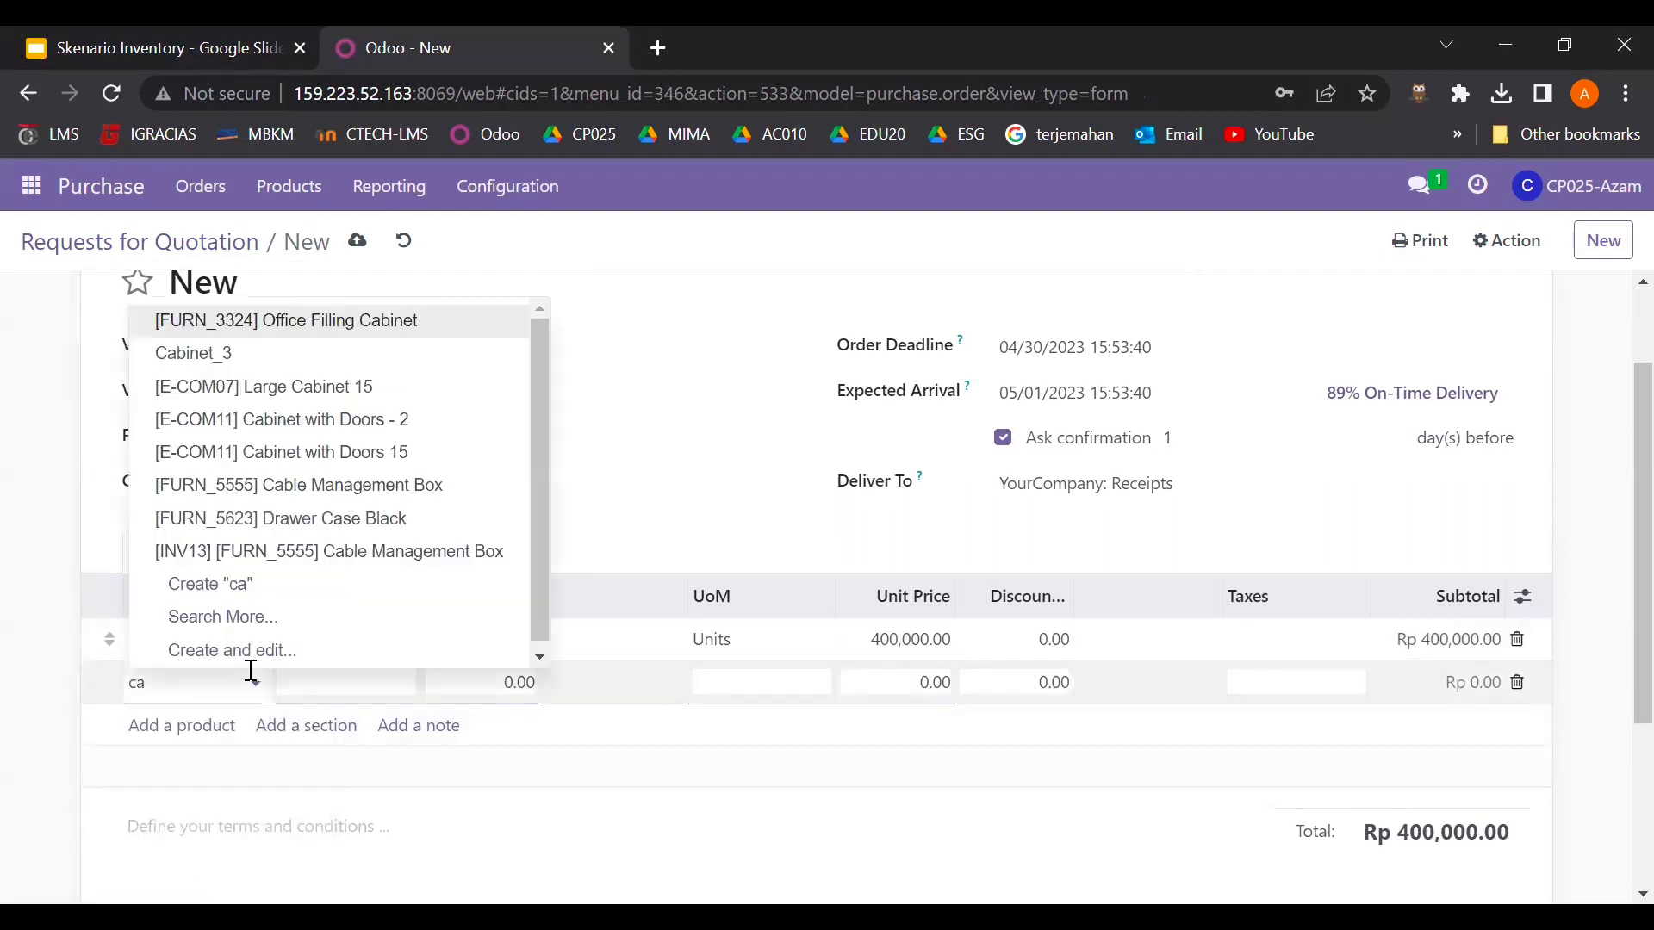
type("kar")
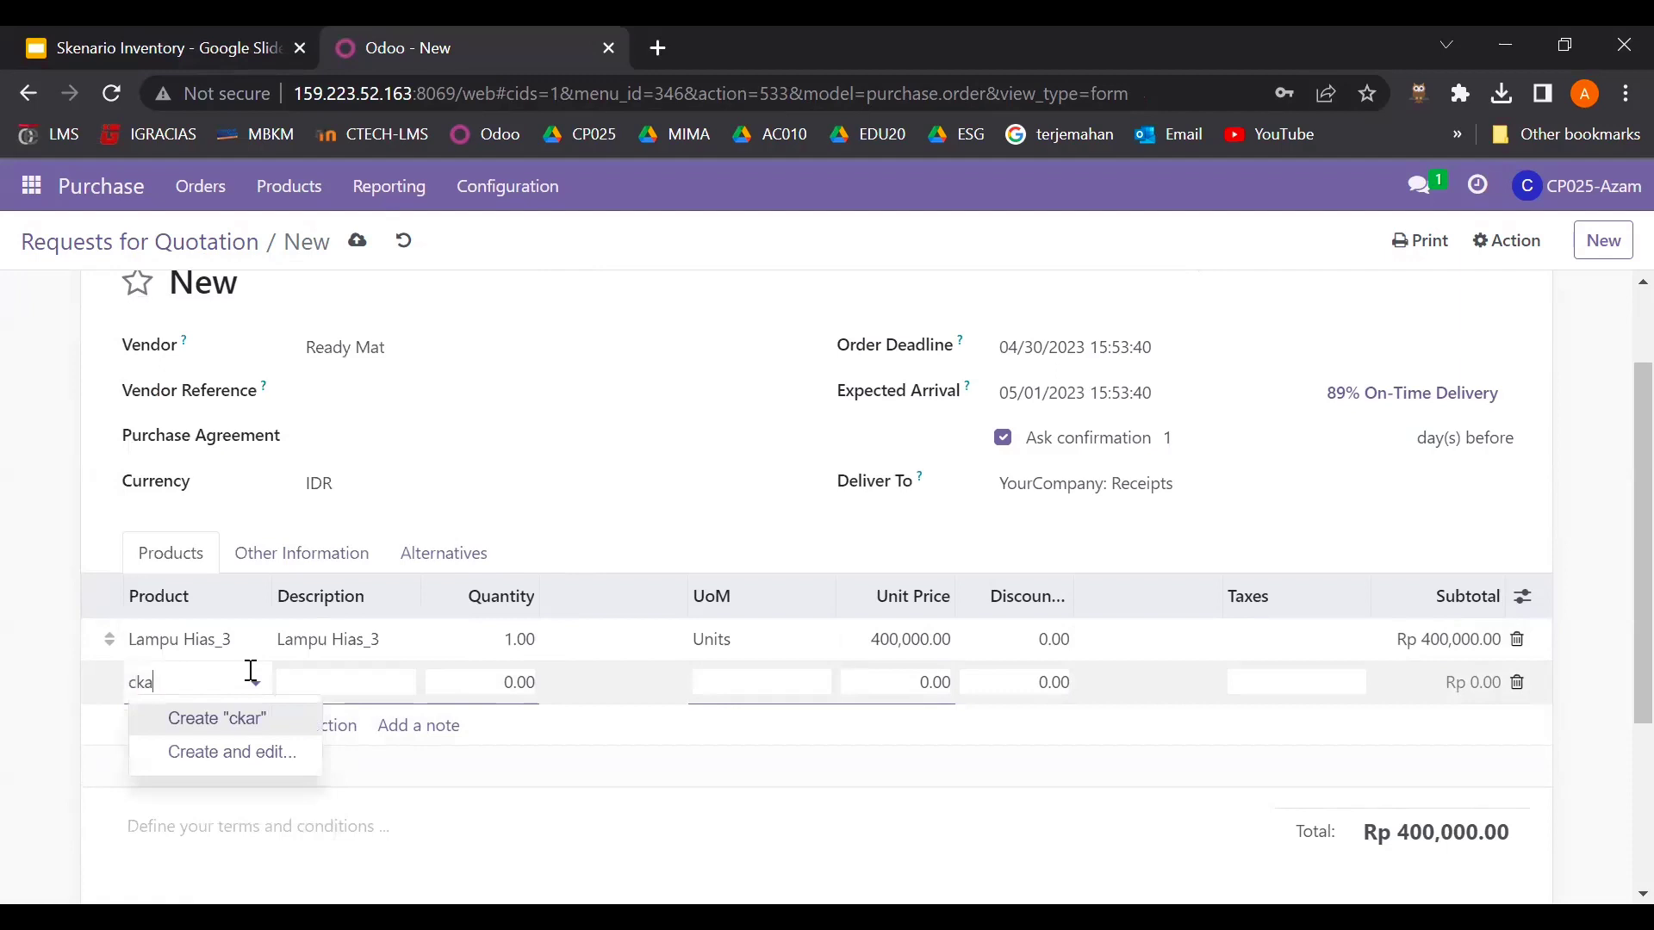
key("BackSpace")
key("BackSpace")
key("BackSpace")
key("BackSpace")
type("kar")
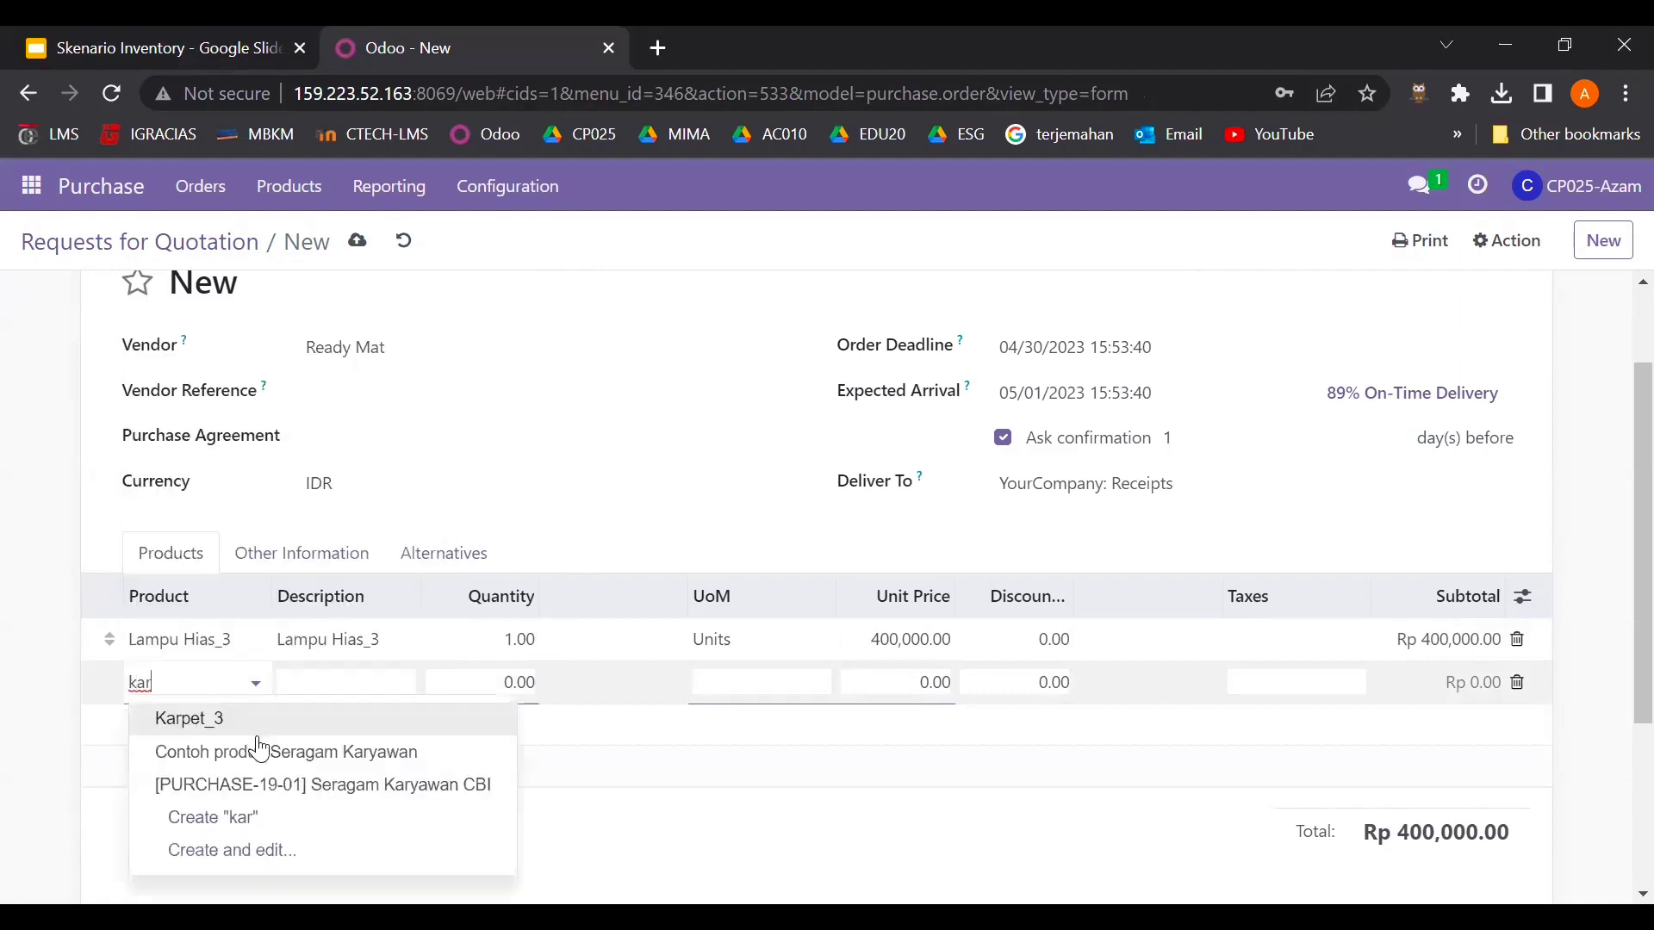
left_click(258, 745)
- Correct the second line to Karpet_3 and add Almari_3 as the third line
left_click(240, 683)
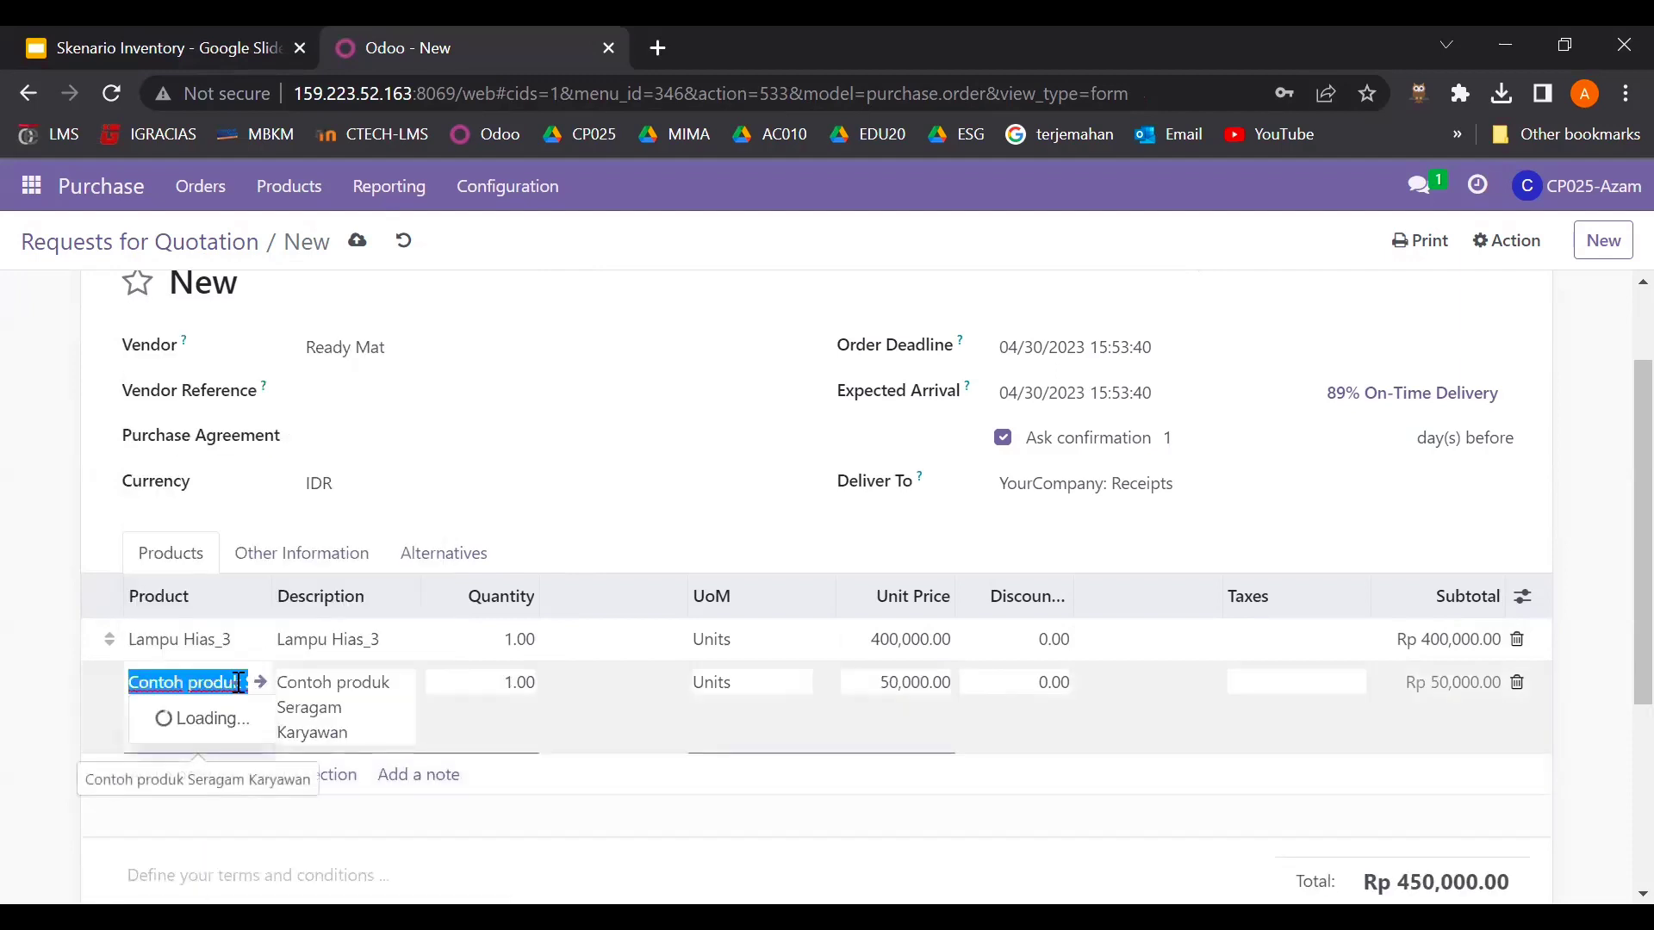
key("BackSpace")
type("car")
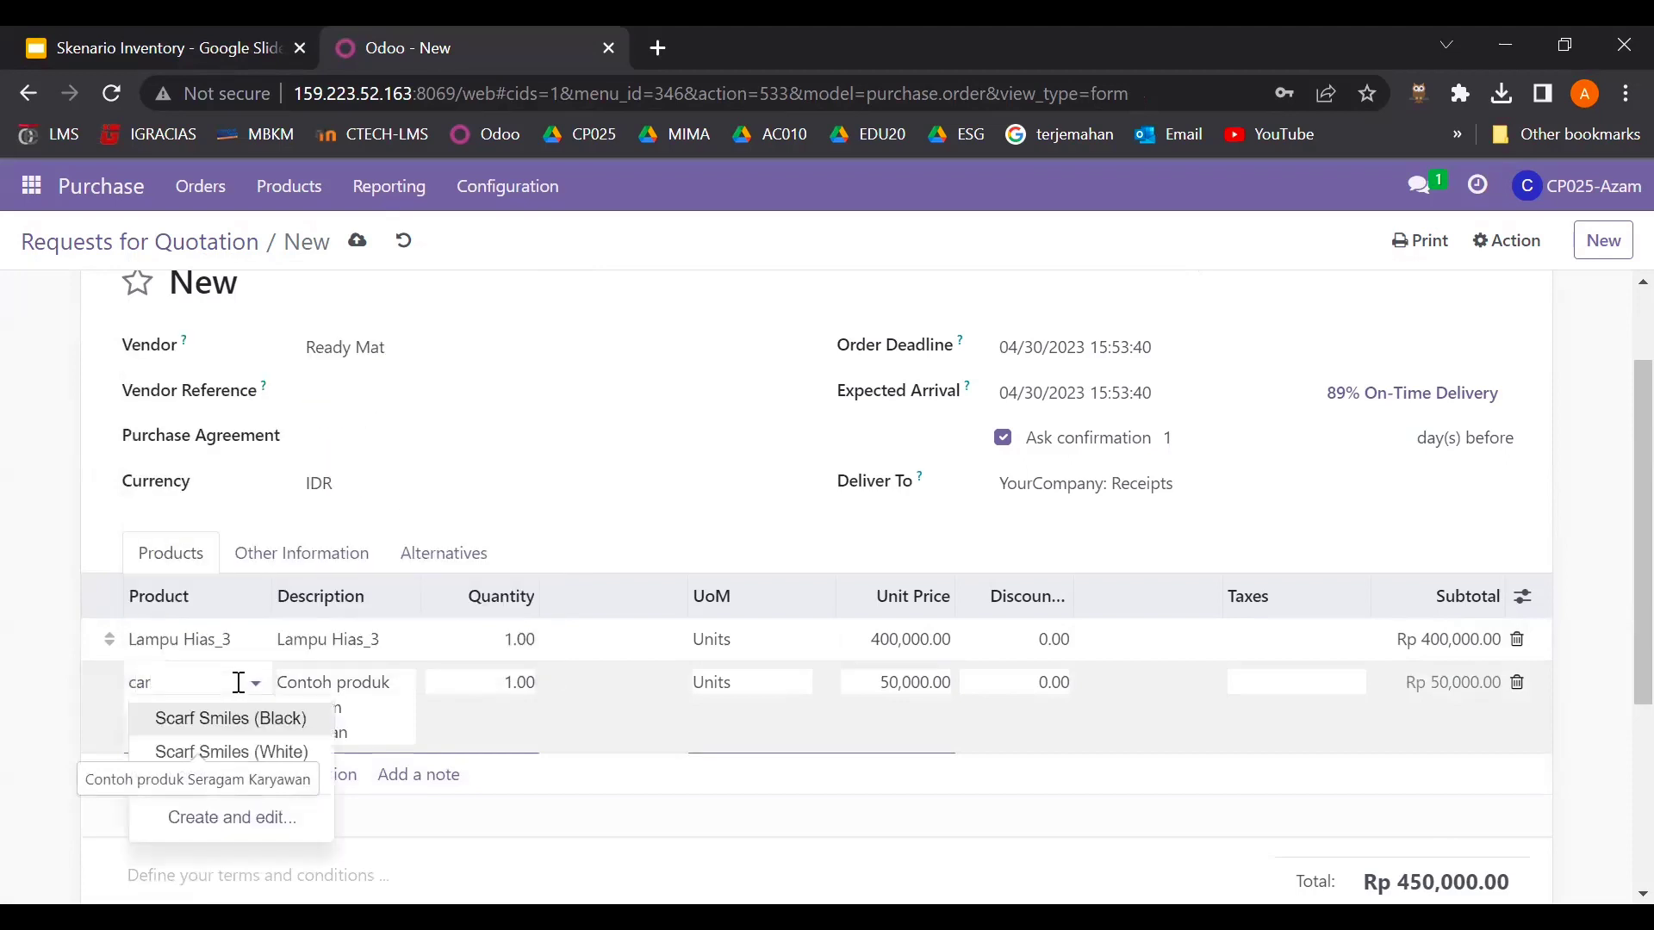
key("BackSpace")
key("BackSpace")
key("BackSpace")
type("kar")
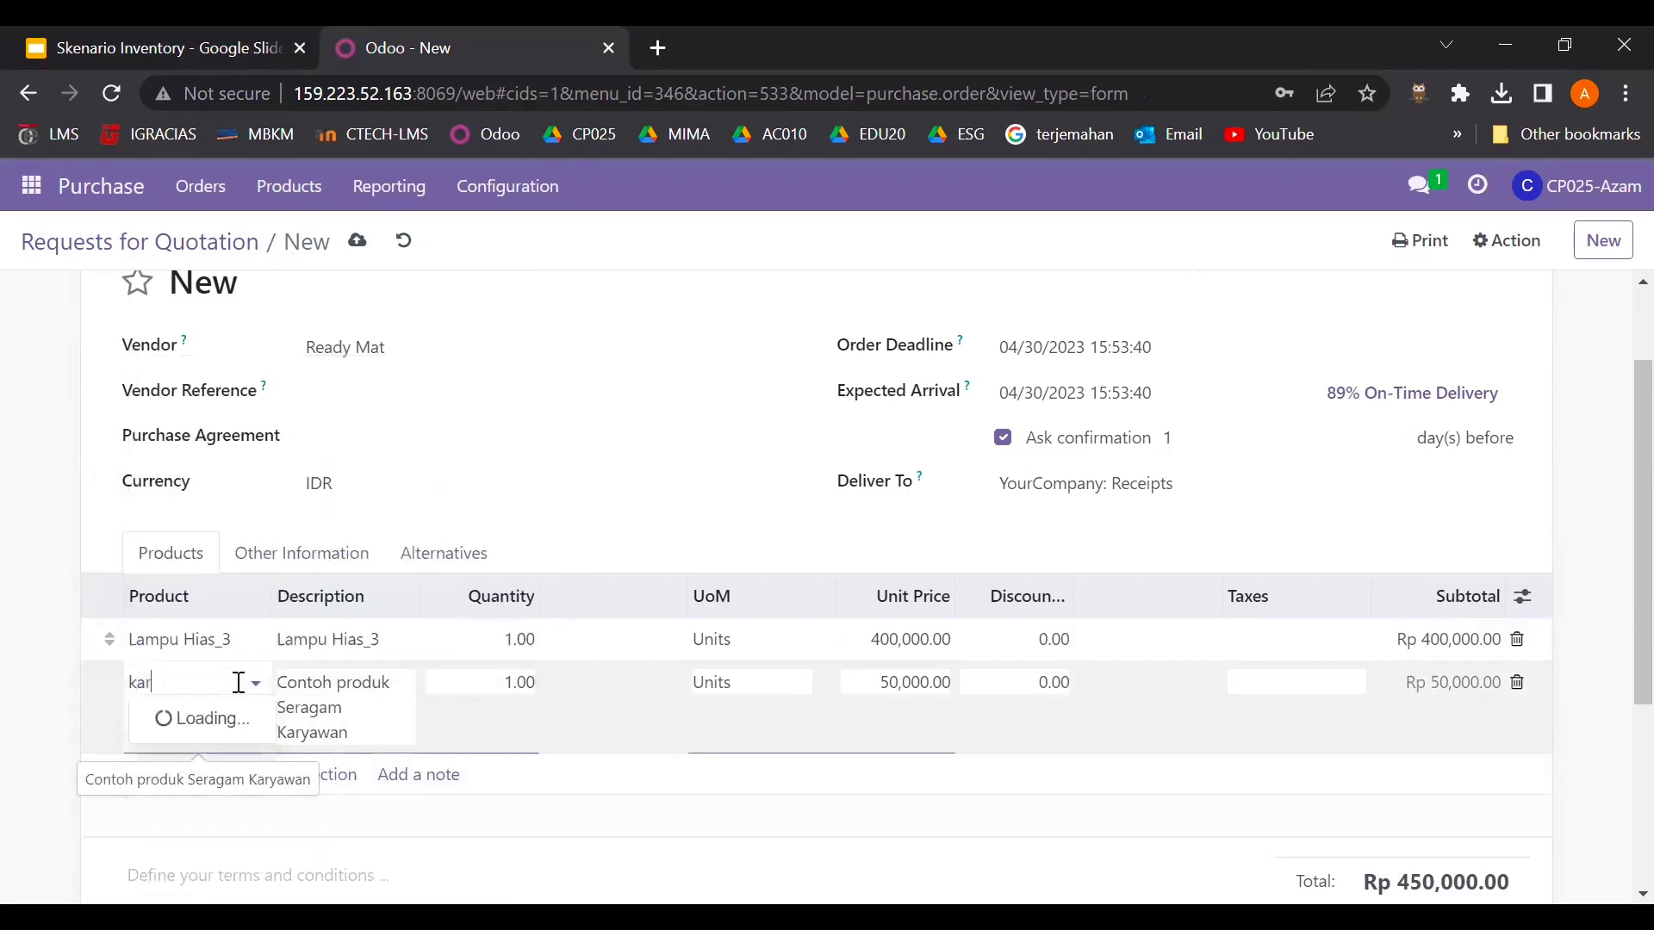
left_click(245, 739)
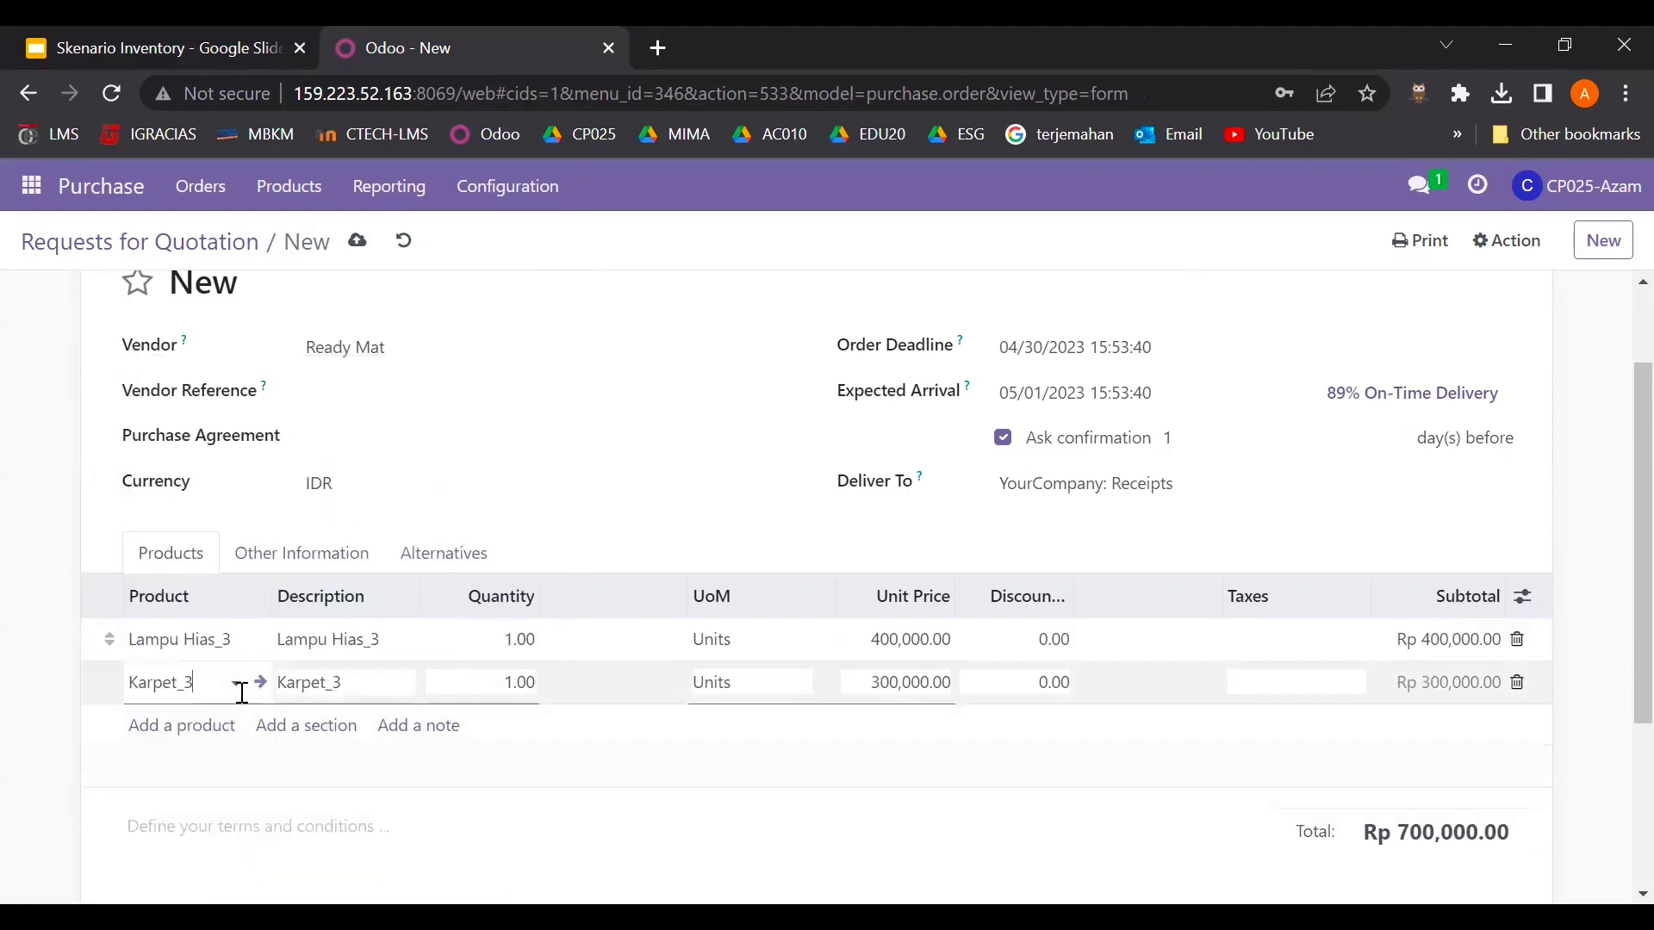
left_click(215, 738)
type("almar")
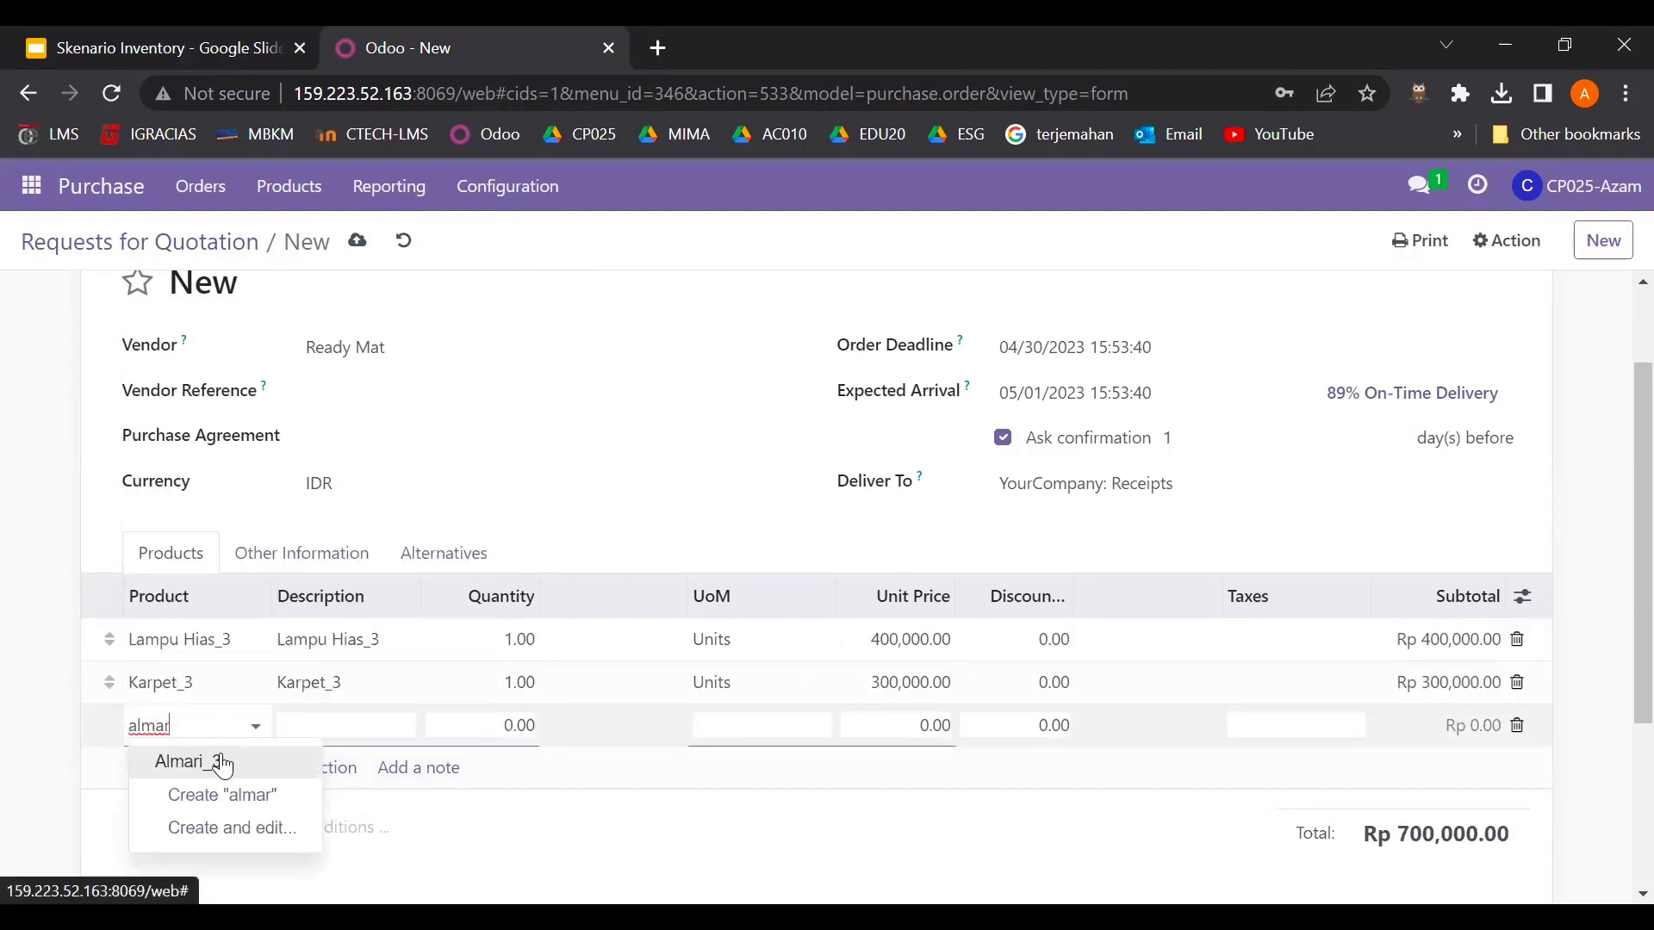
left_click(222, 763)
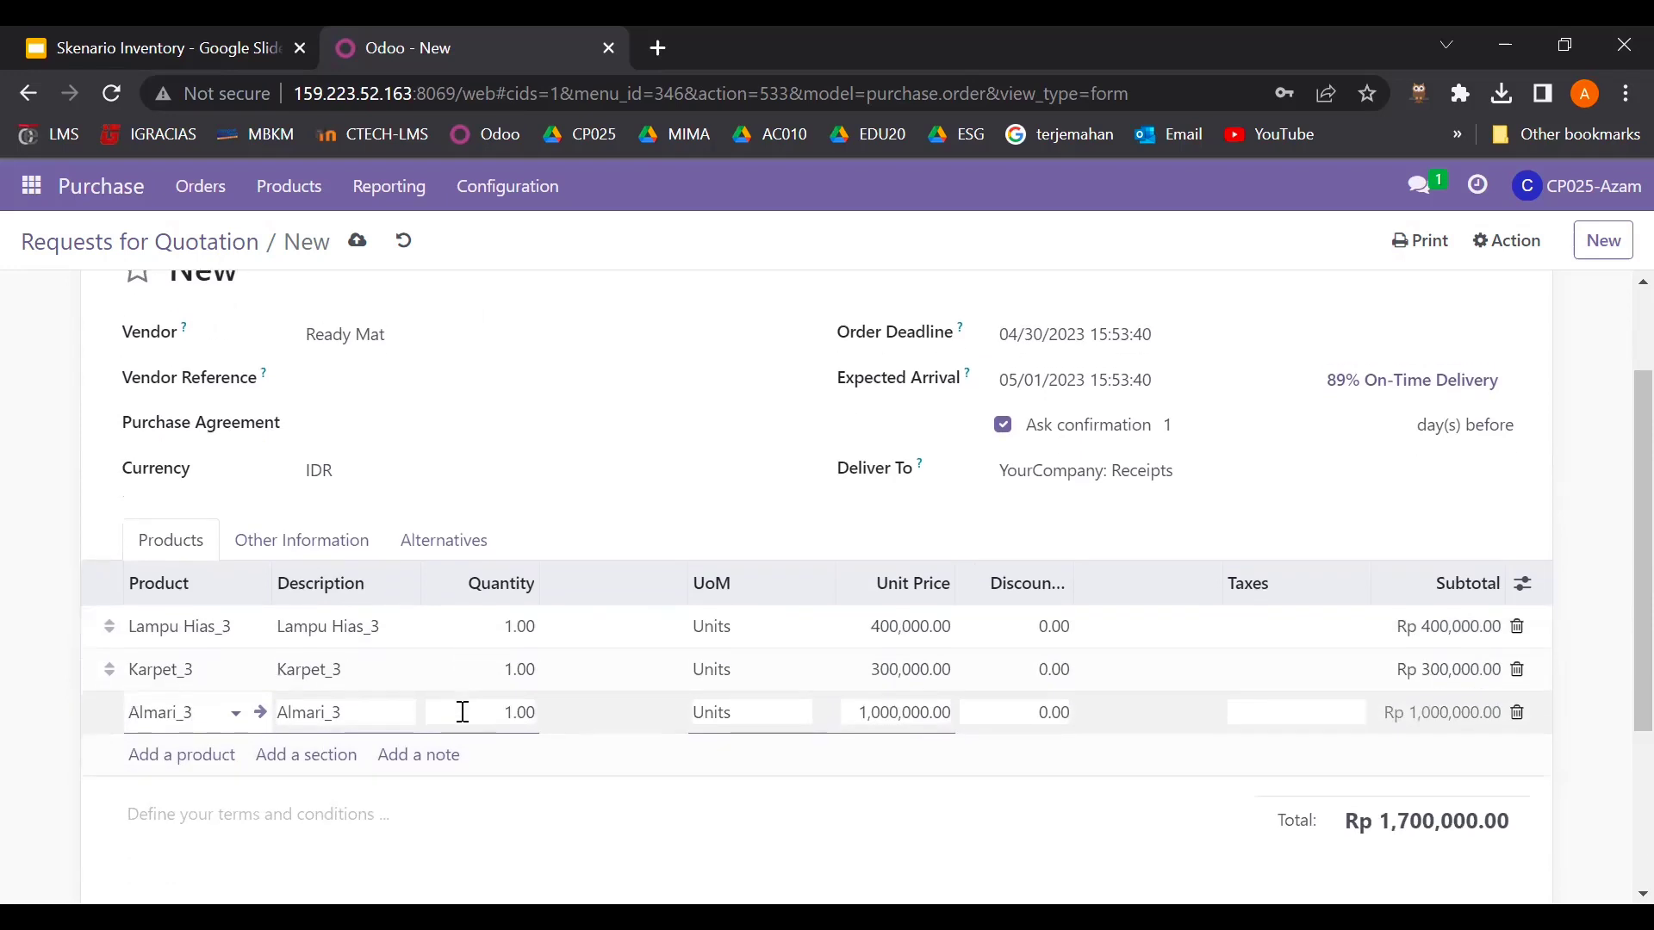
- Set the quantities of Lampu Hias_3, Karpet_3 and Almari_3 to 9 each
left_click(520, 626)
type("9")
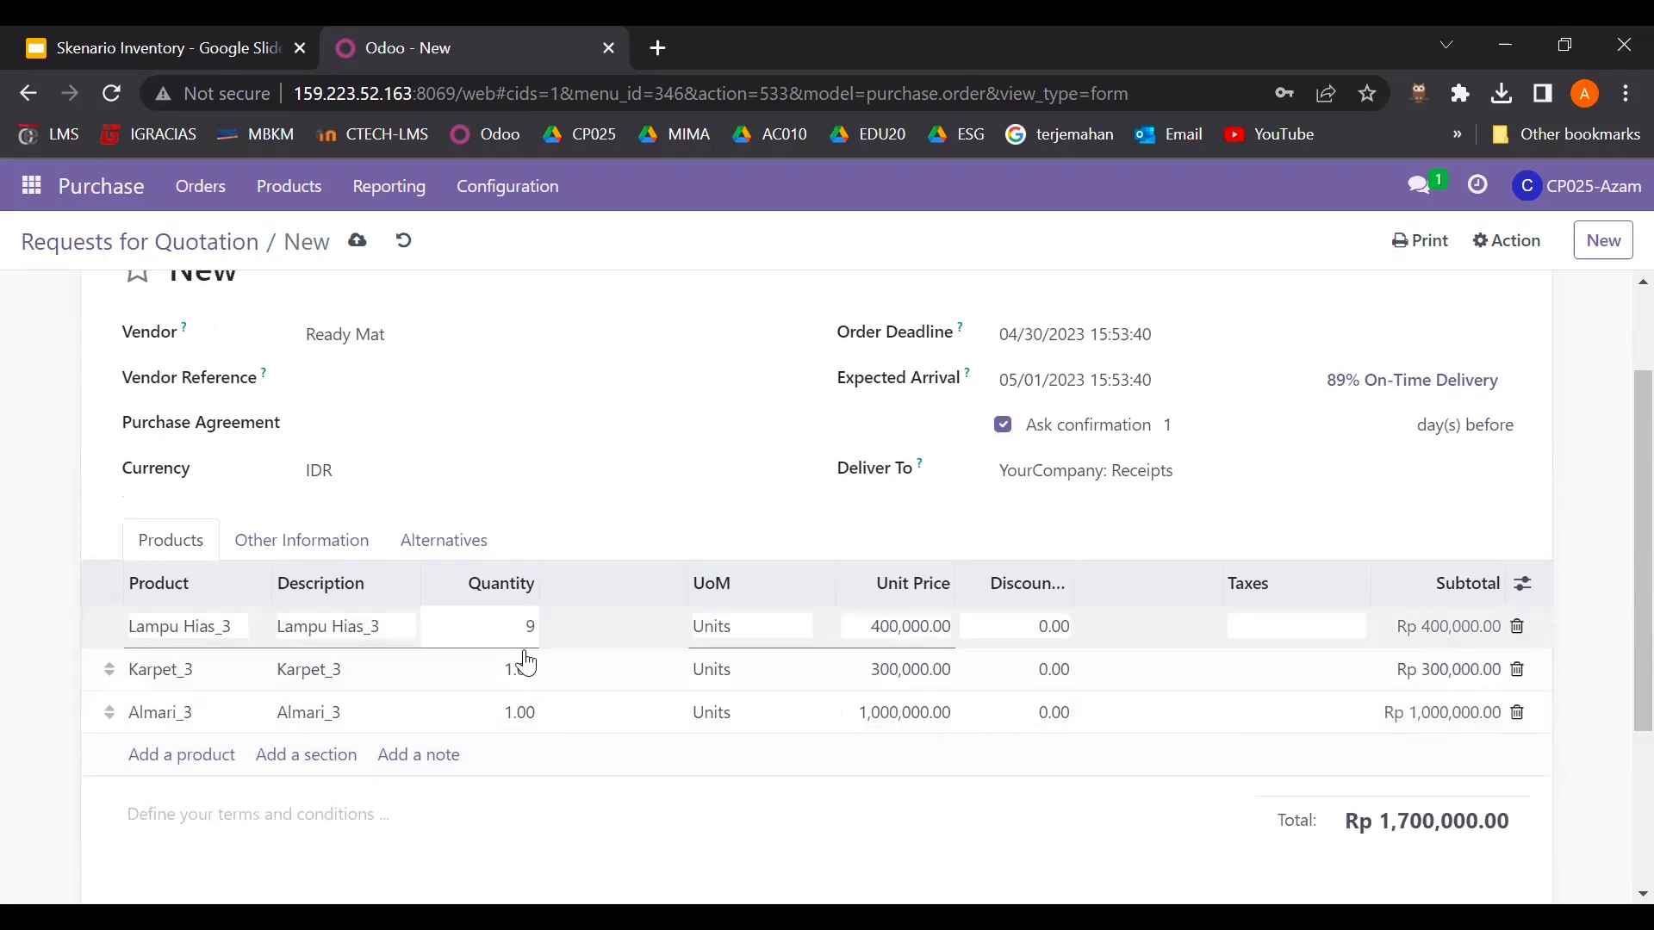
left_click(522, 669)
key("BackSpace")
type("9")
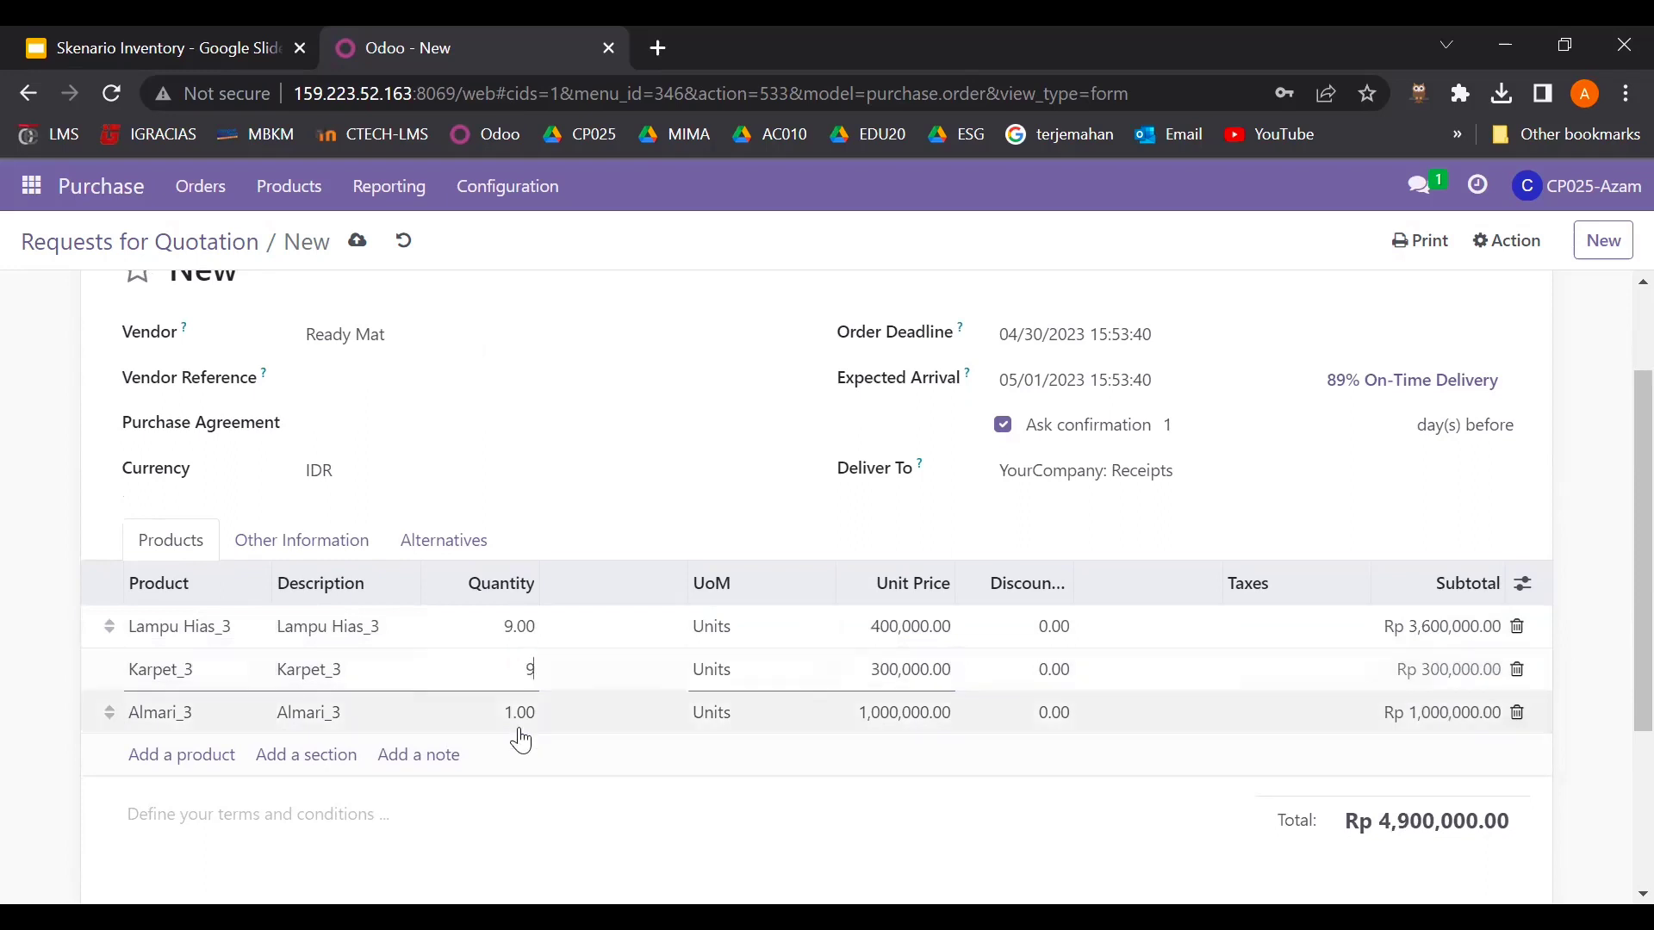
left_click(520, 727)
type("9")
left_click(549, 814)
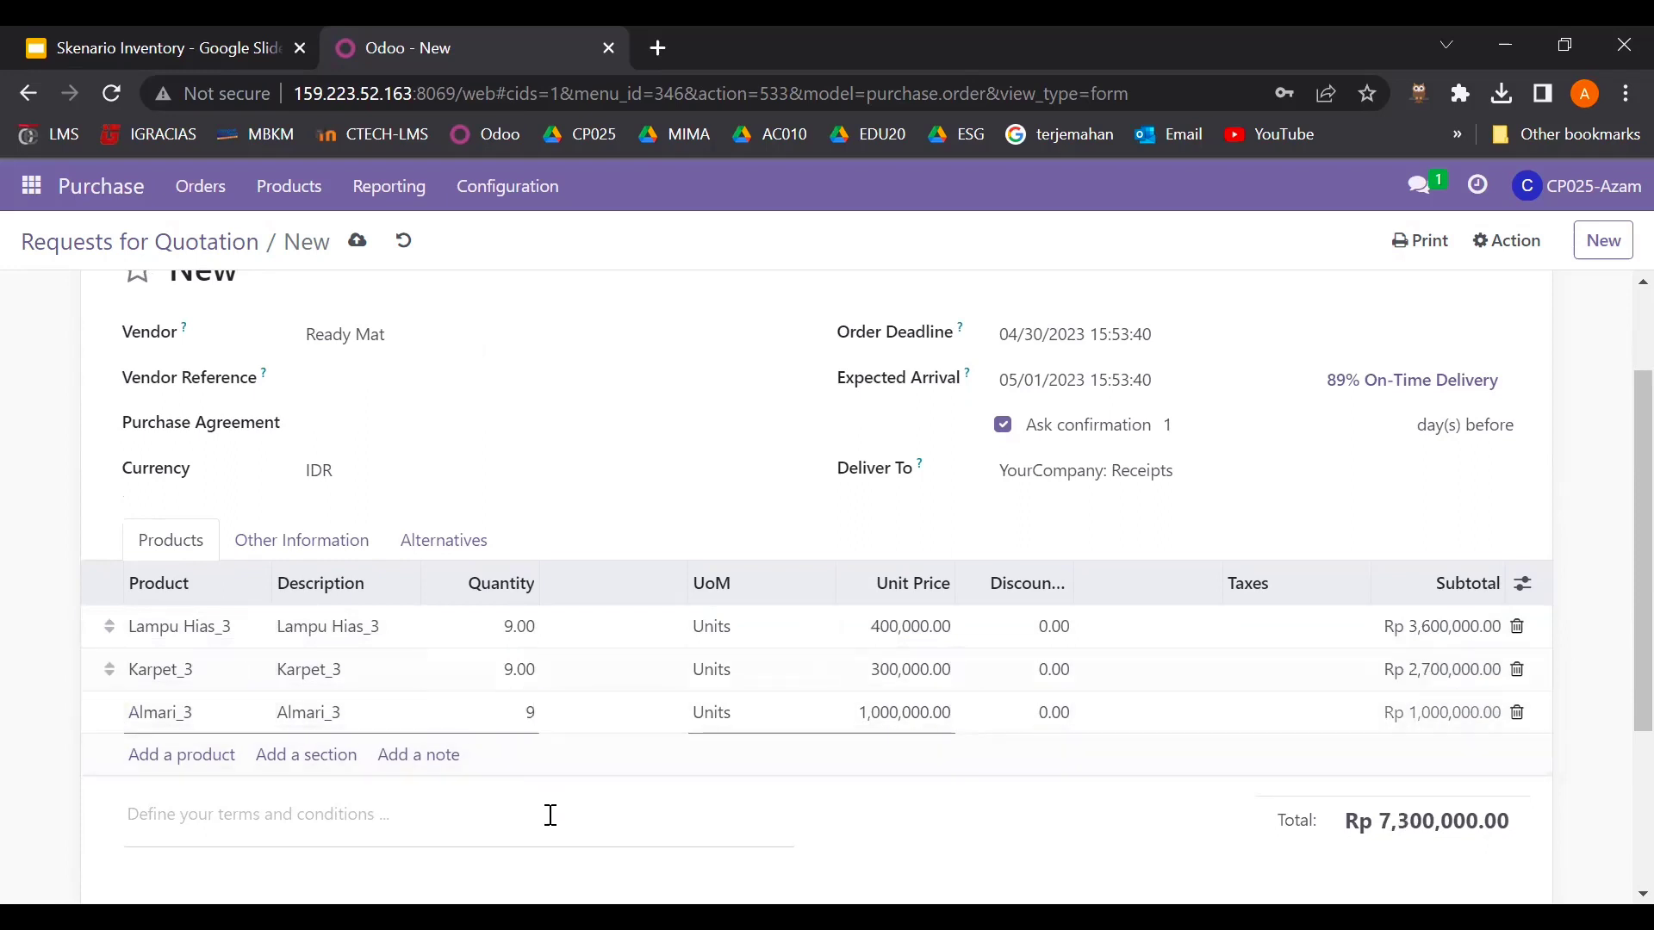
scroll(549, 812, "down", 3)
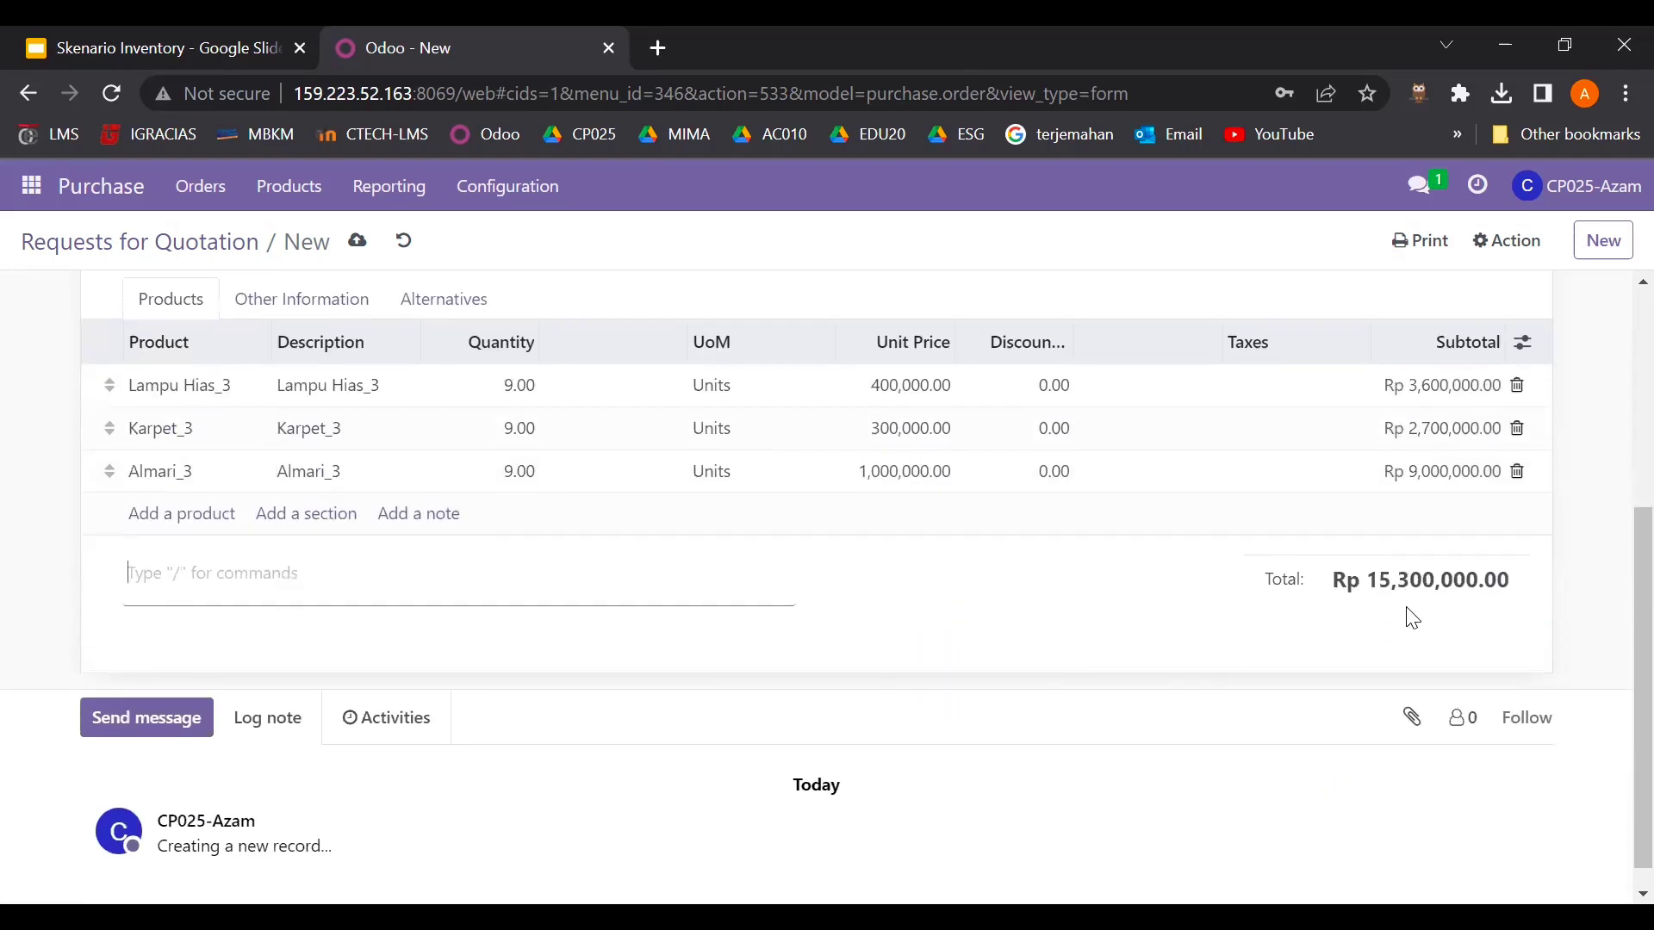
scroll(1015, 594, "up", 3)
scroll(1017, 599, "up", 2)
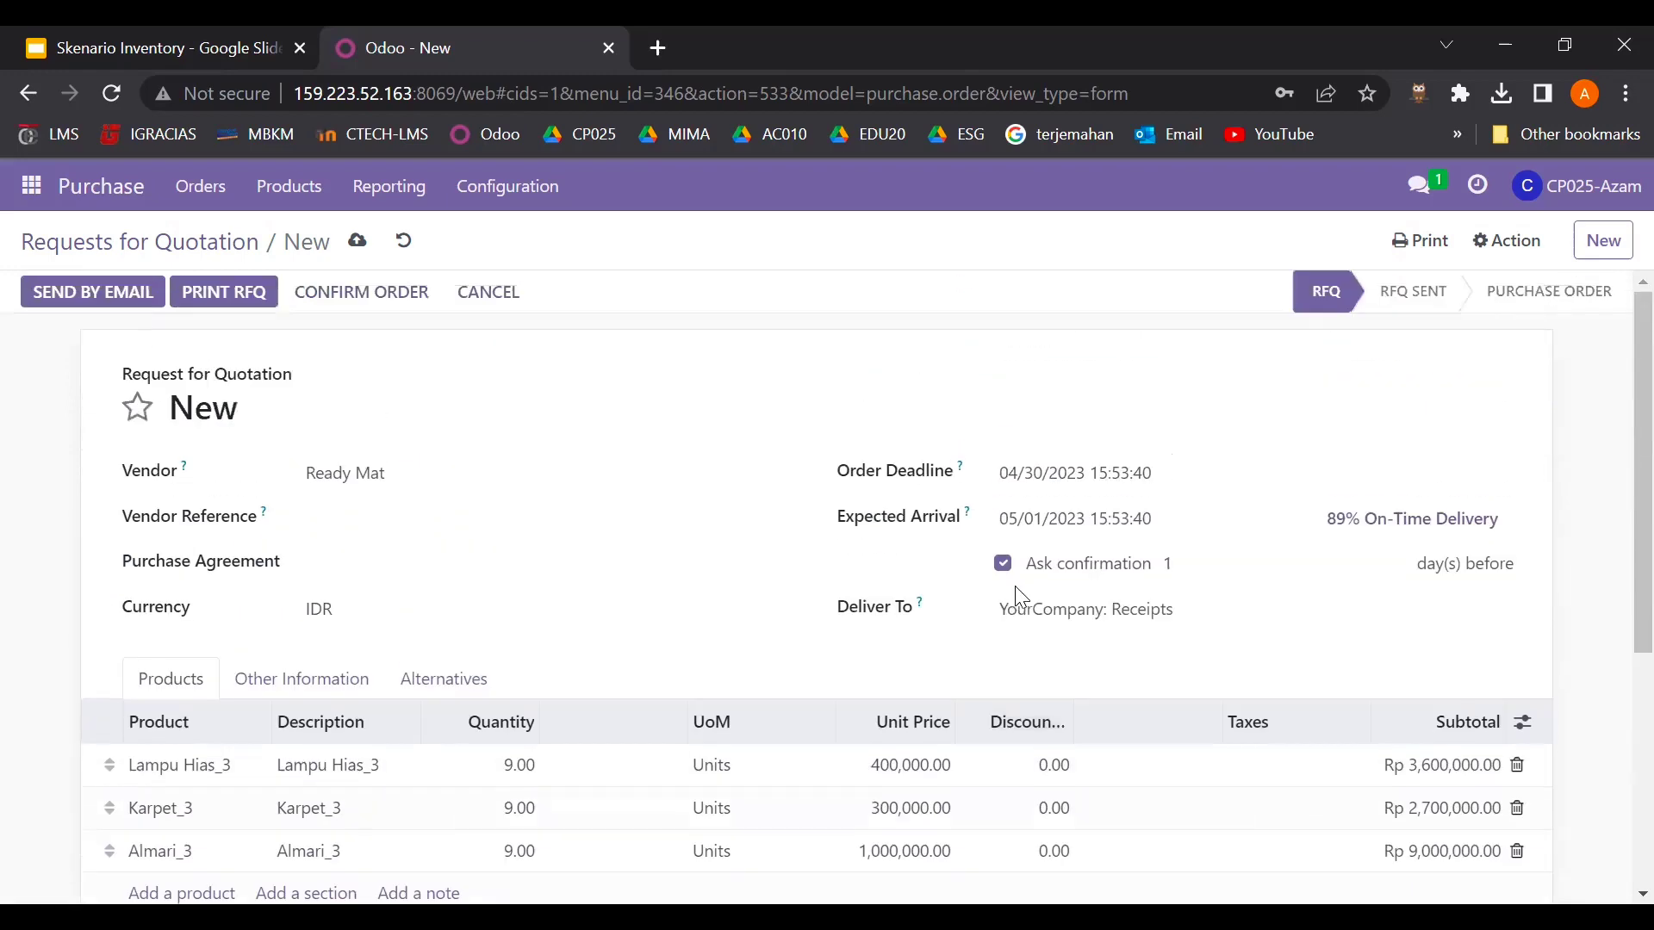
- Save the Ready Mat RFQ as P00277 and confirm it into a purchase order
scroll(702, 651, "down", 3)
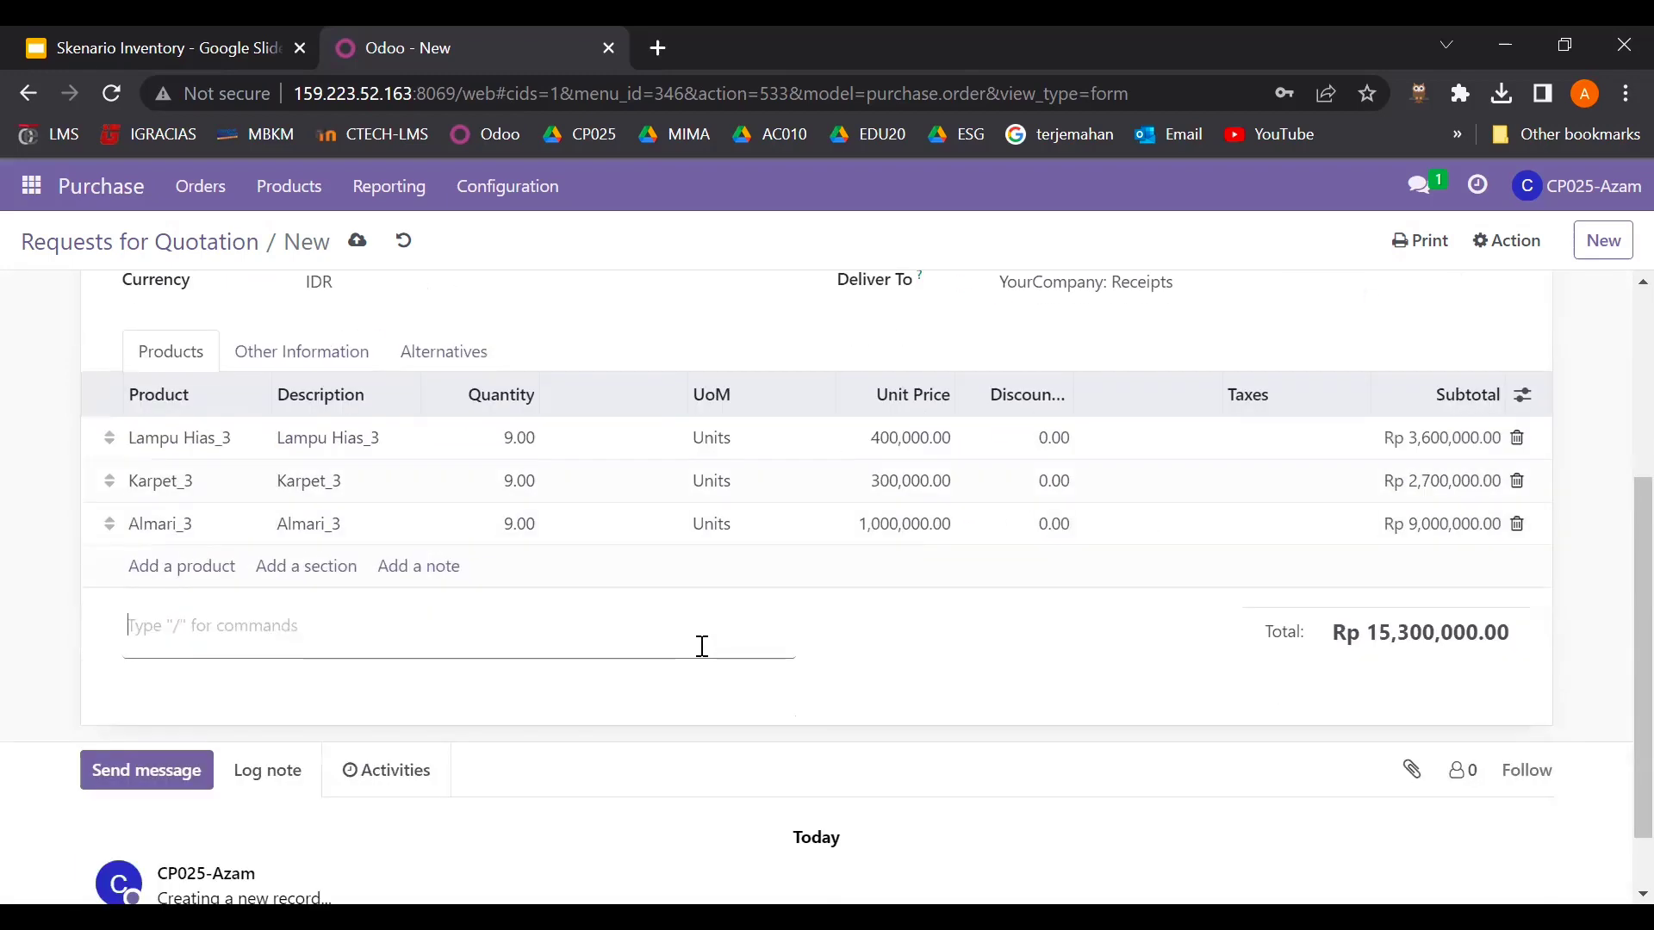
scroll(702, 648, "up", 3)
scroll(723, 656, "down", 1)
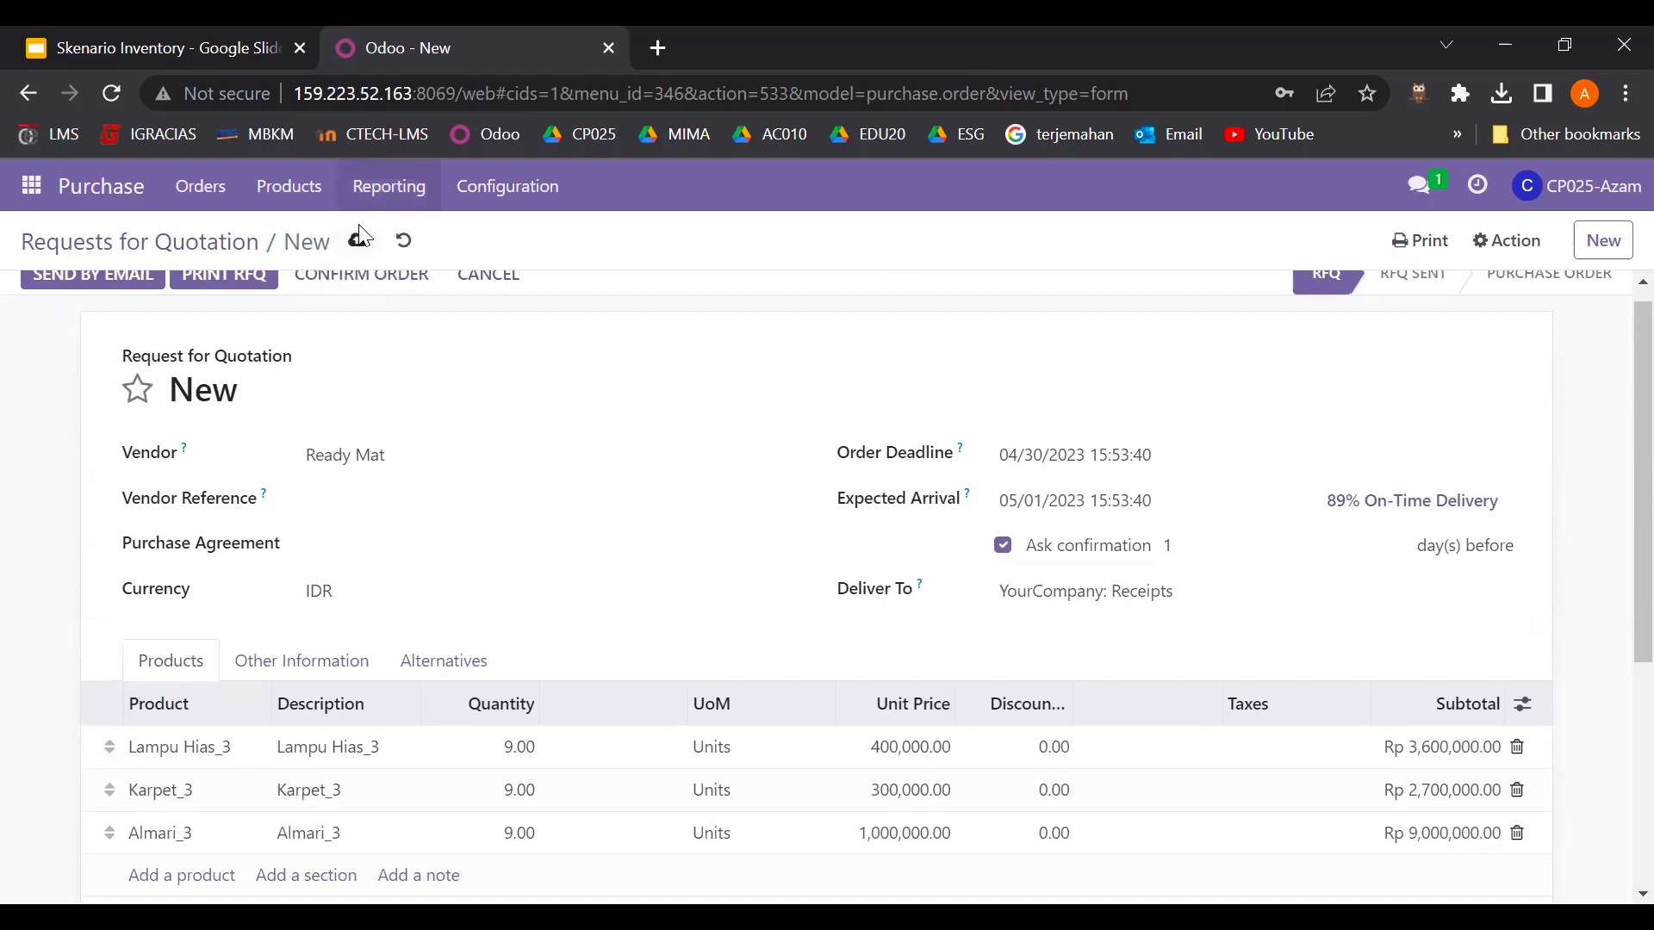
left_click(356, 243)
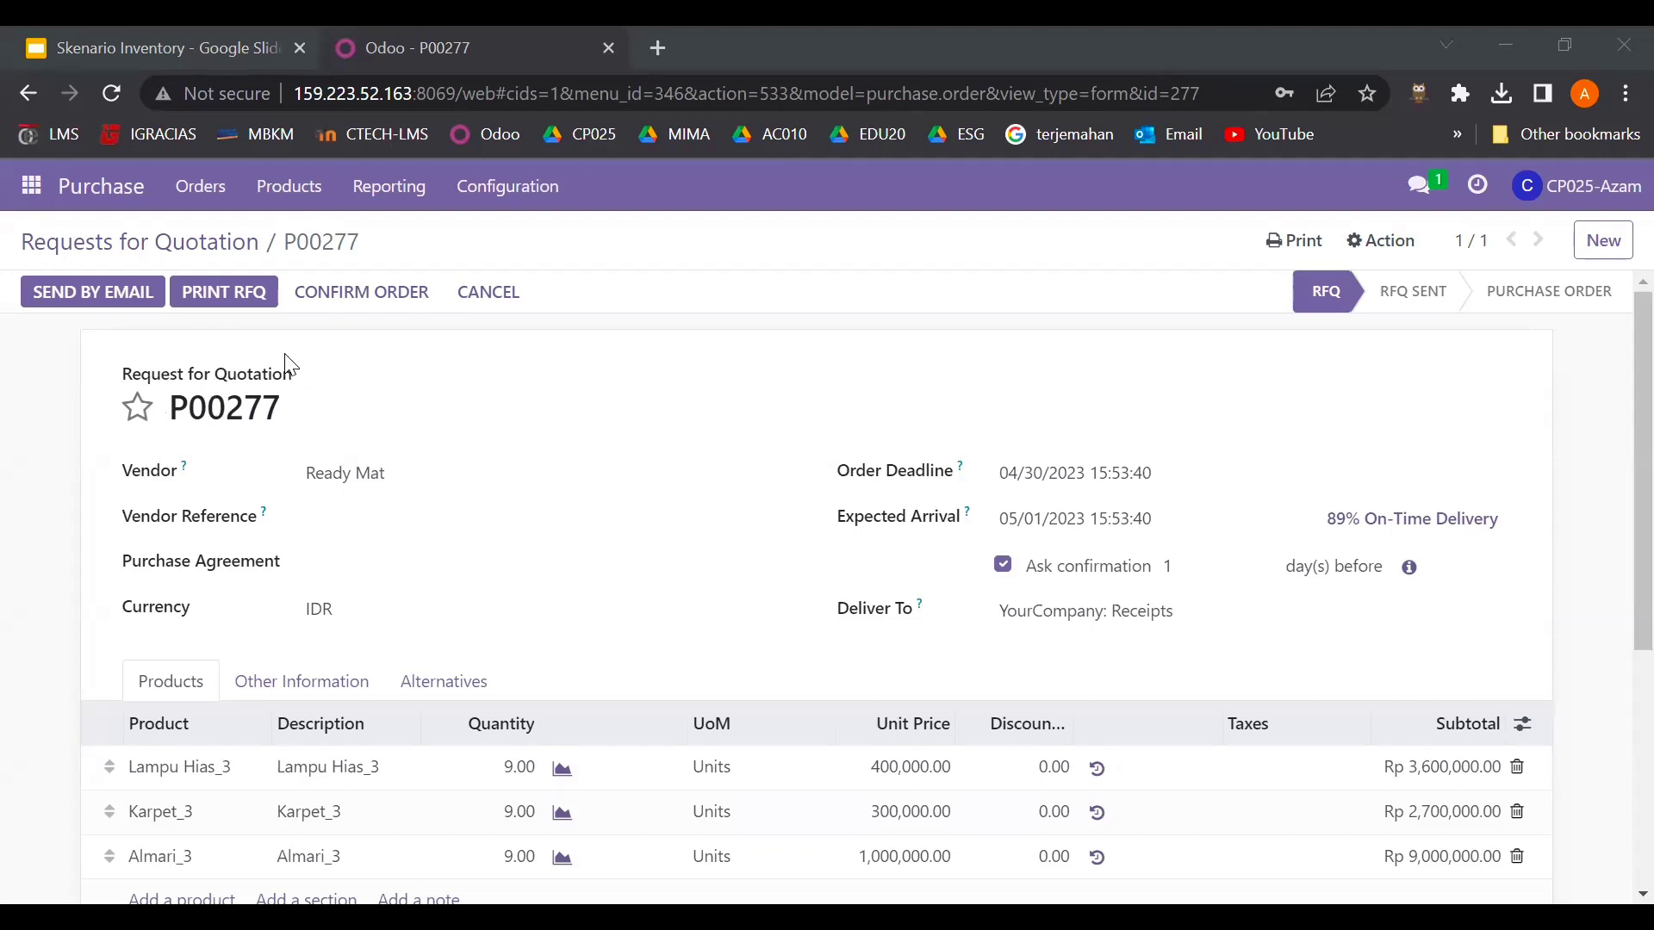
left_click(379, 298)
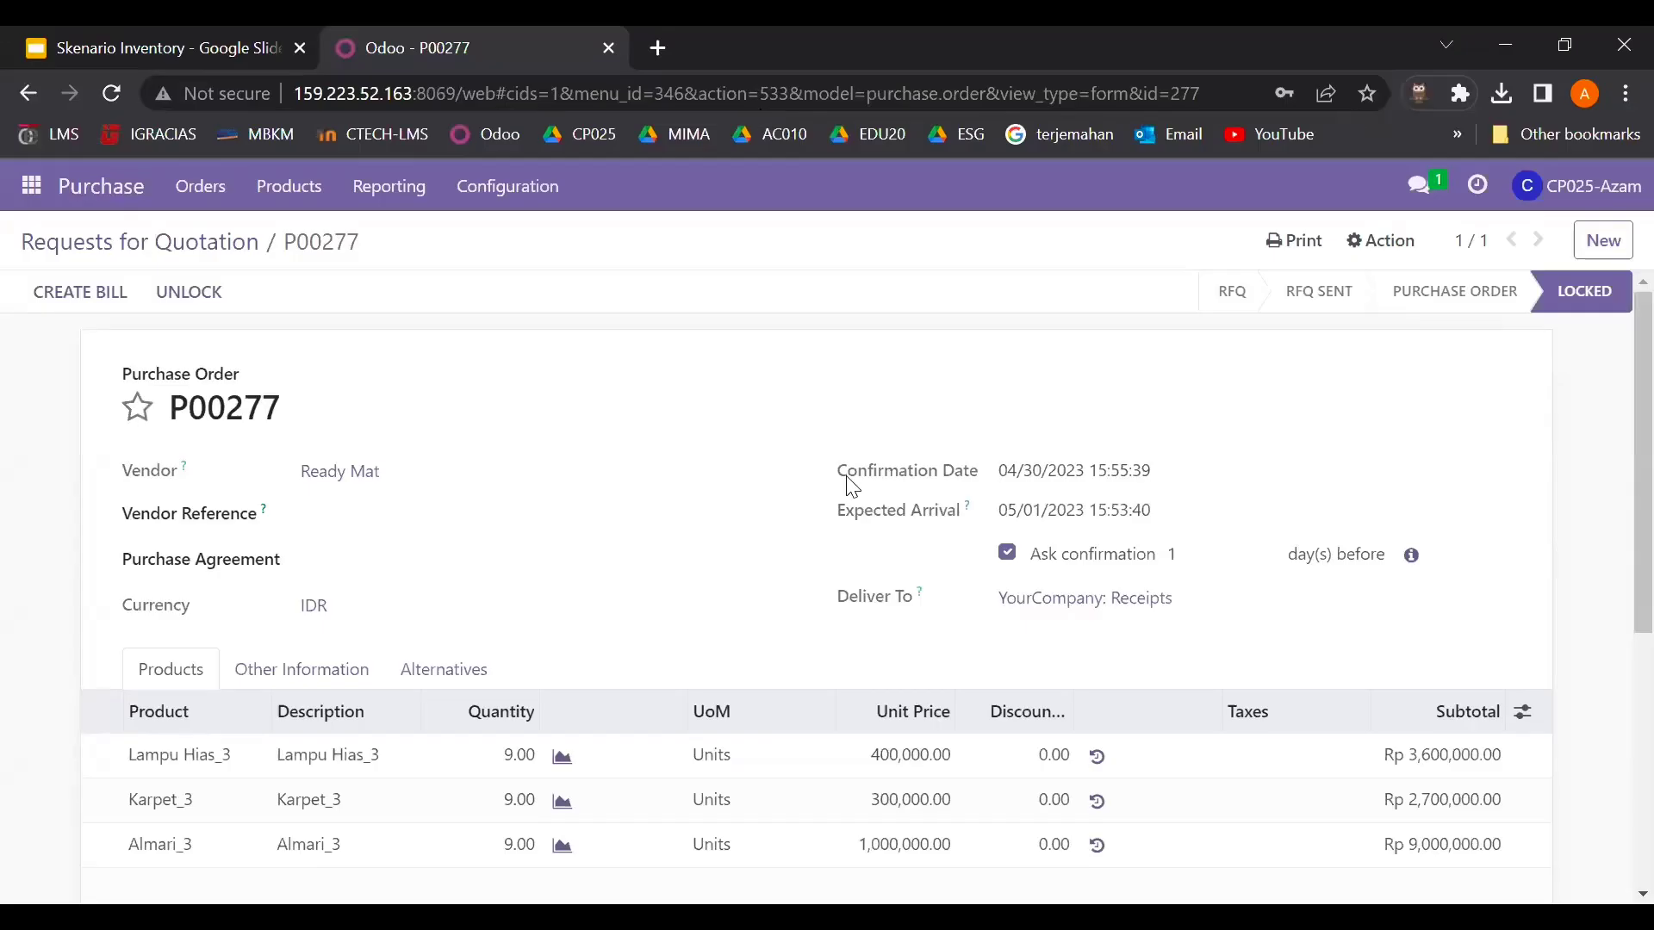
- Return to the Requests for Quotation list showing P00276 and P00277 both Locked
left_click(125, 205)
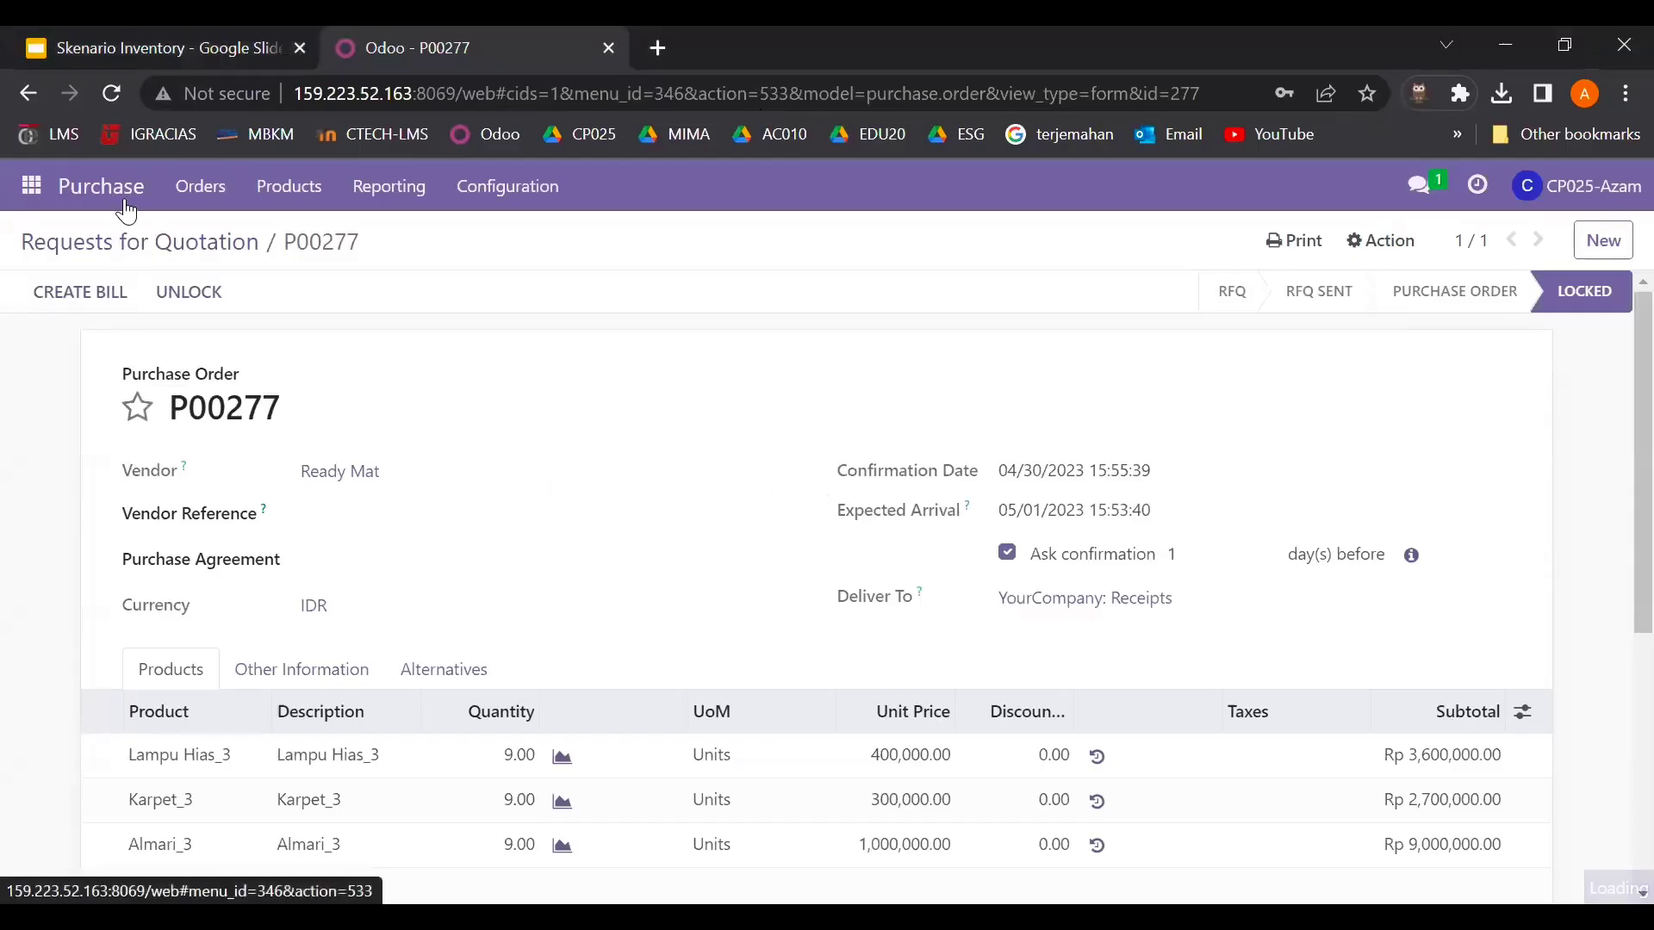
scroll(551, 581, "down", 1)
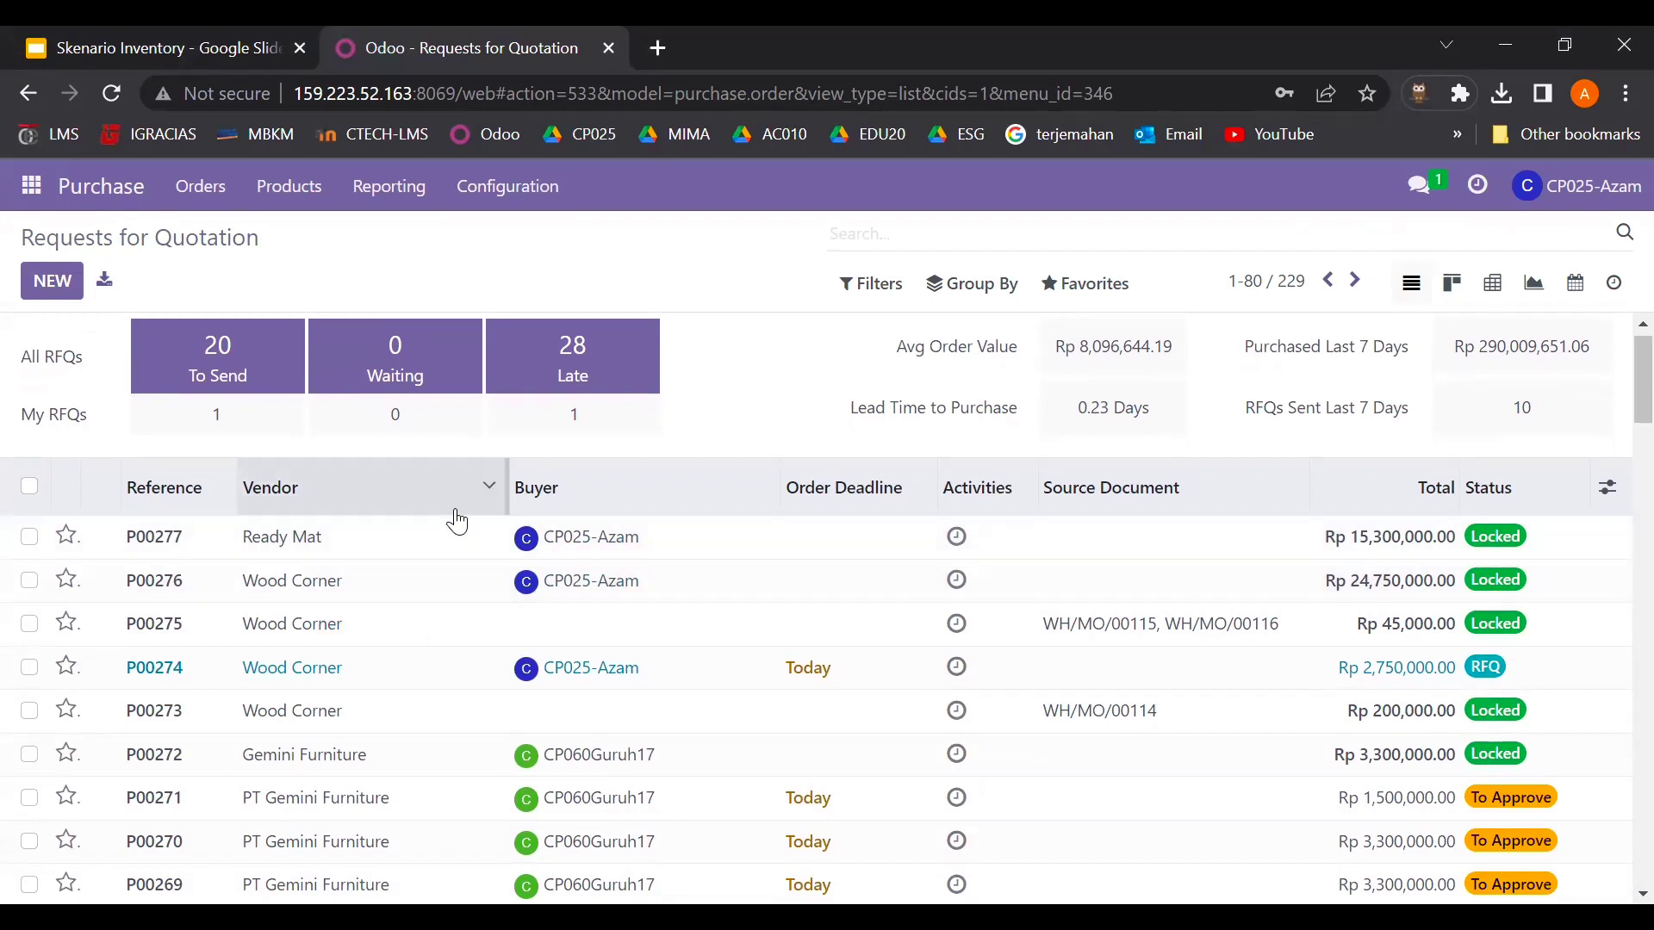
left_click(34, 197)
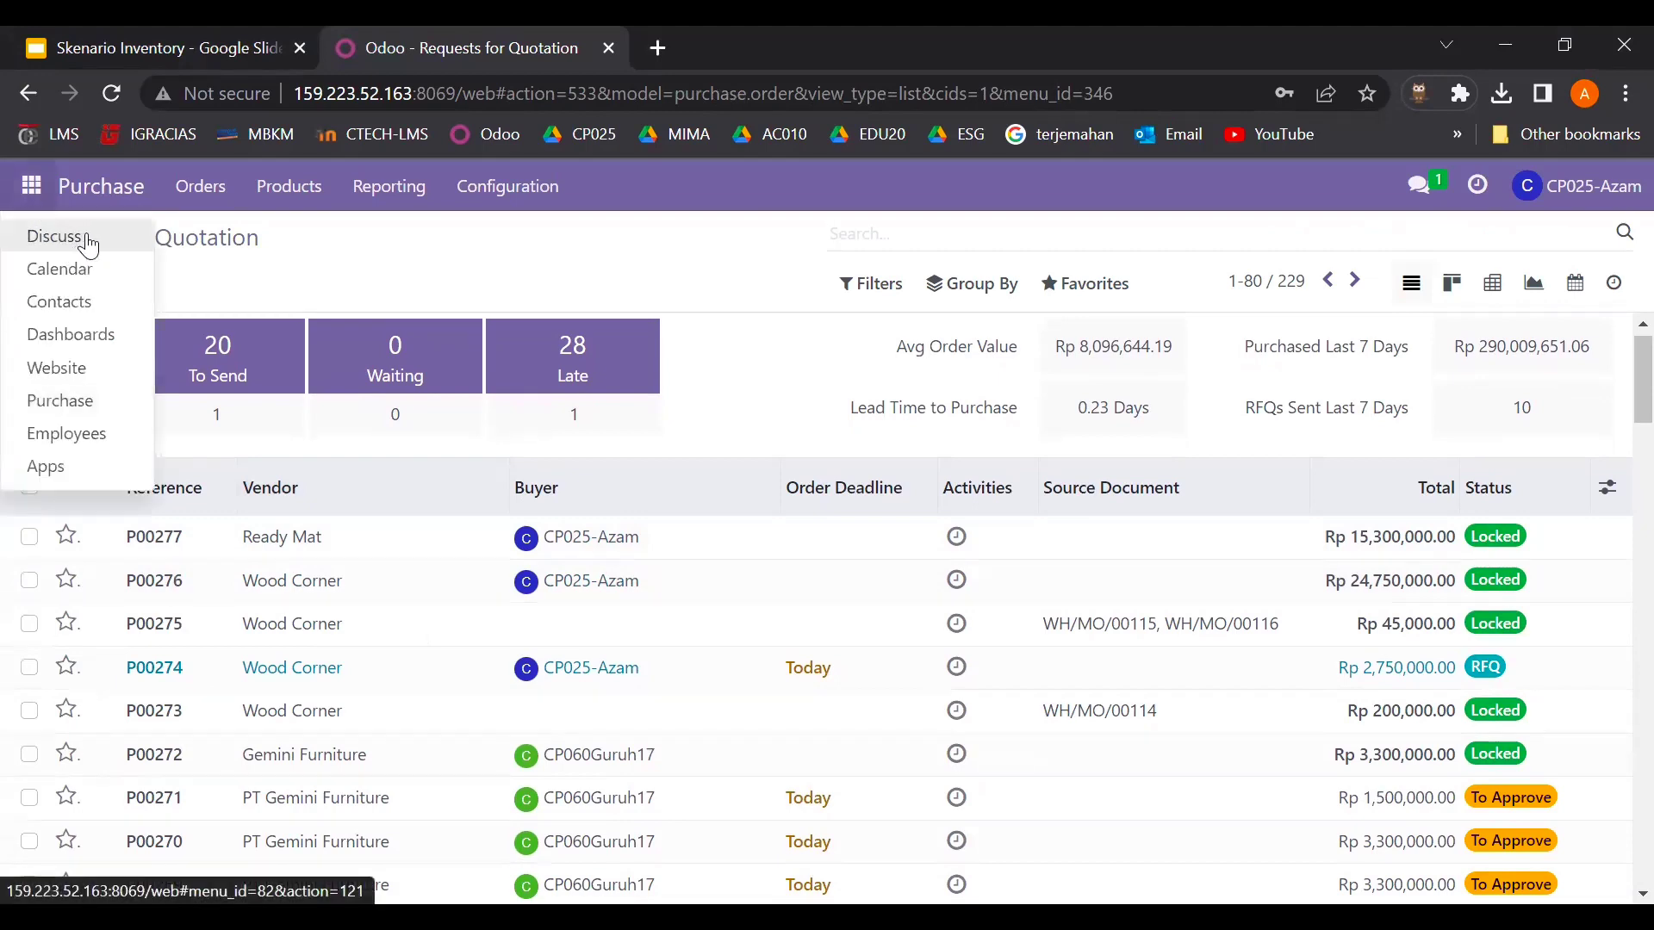
- In Discuss, send the colleague the prepared message requesting goods receipt for P00276 and P00277
left_click(77, 241)
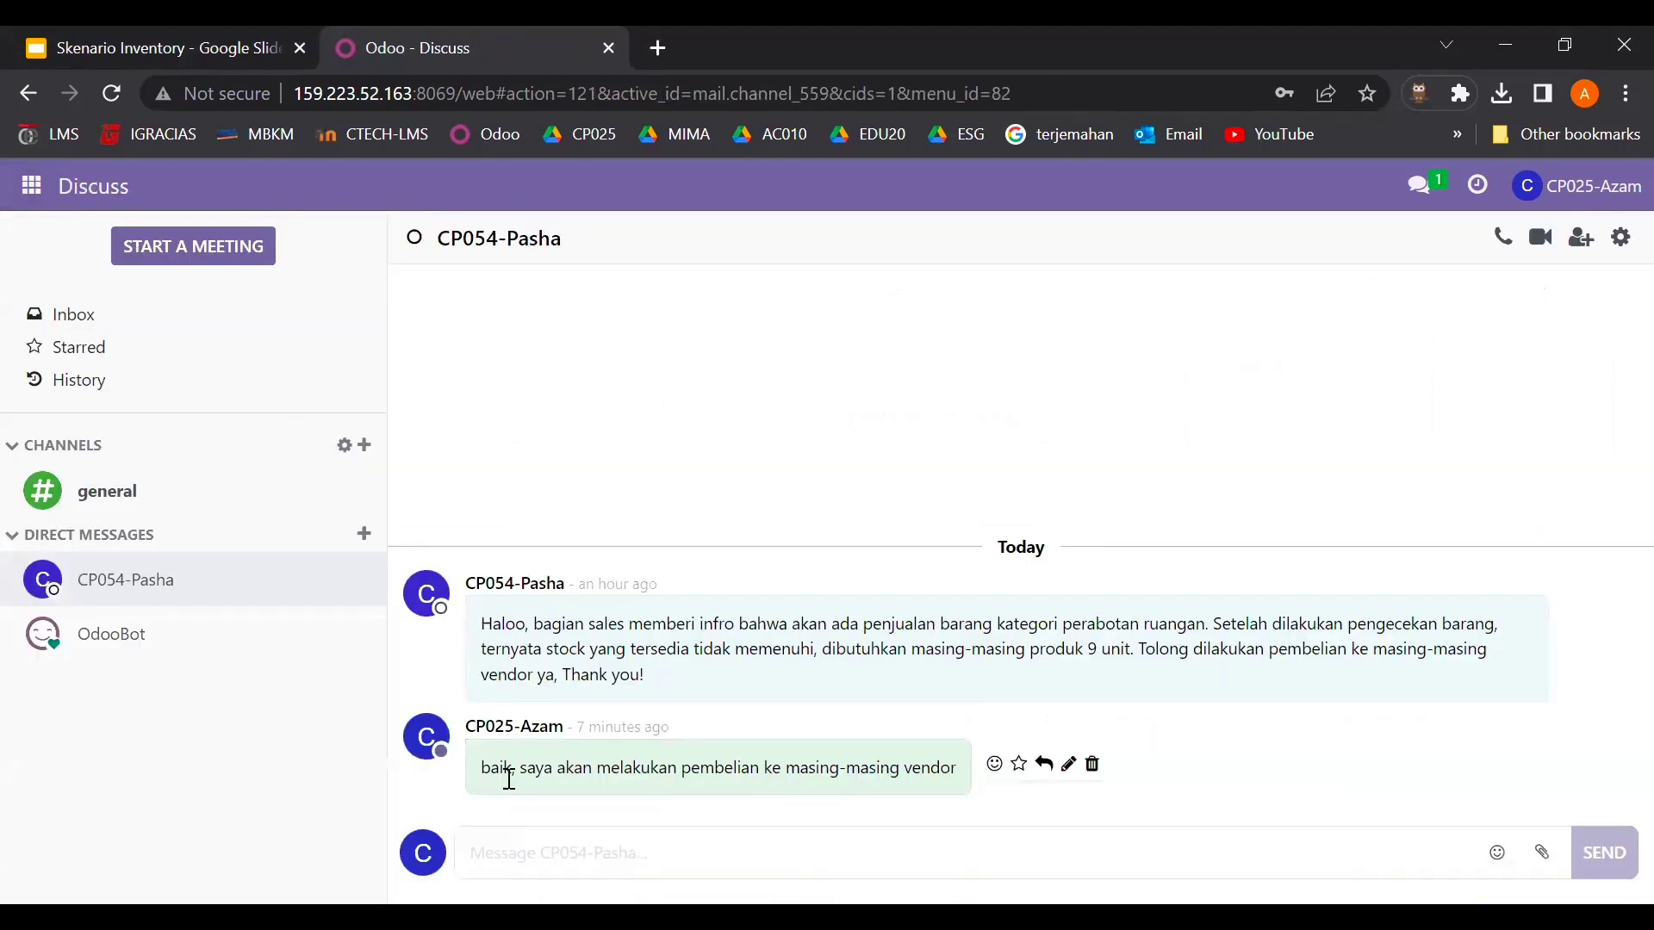
left_click(522, 845)
type("P00027")
key("BackSpace")
key("BackSpace")
key("BackSpace")
key("BackSpace")
key("BackSpace")
key("BackSpace")
key("alt+Tab")
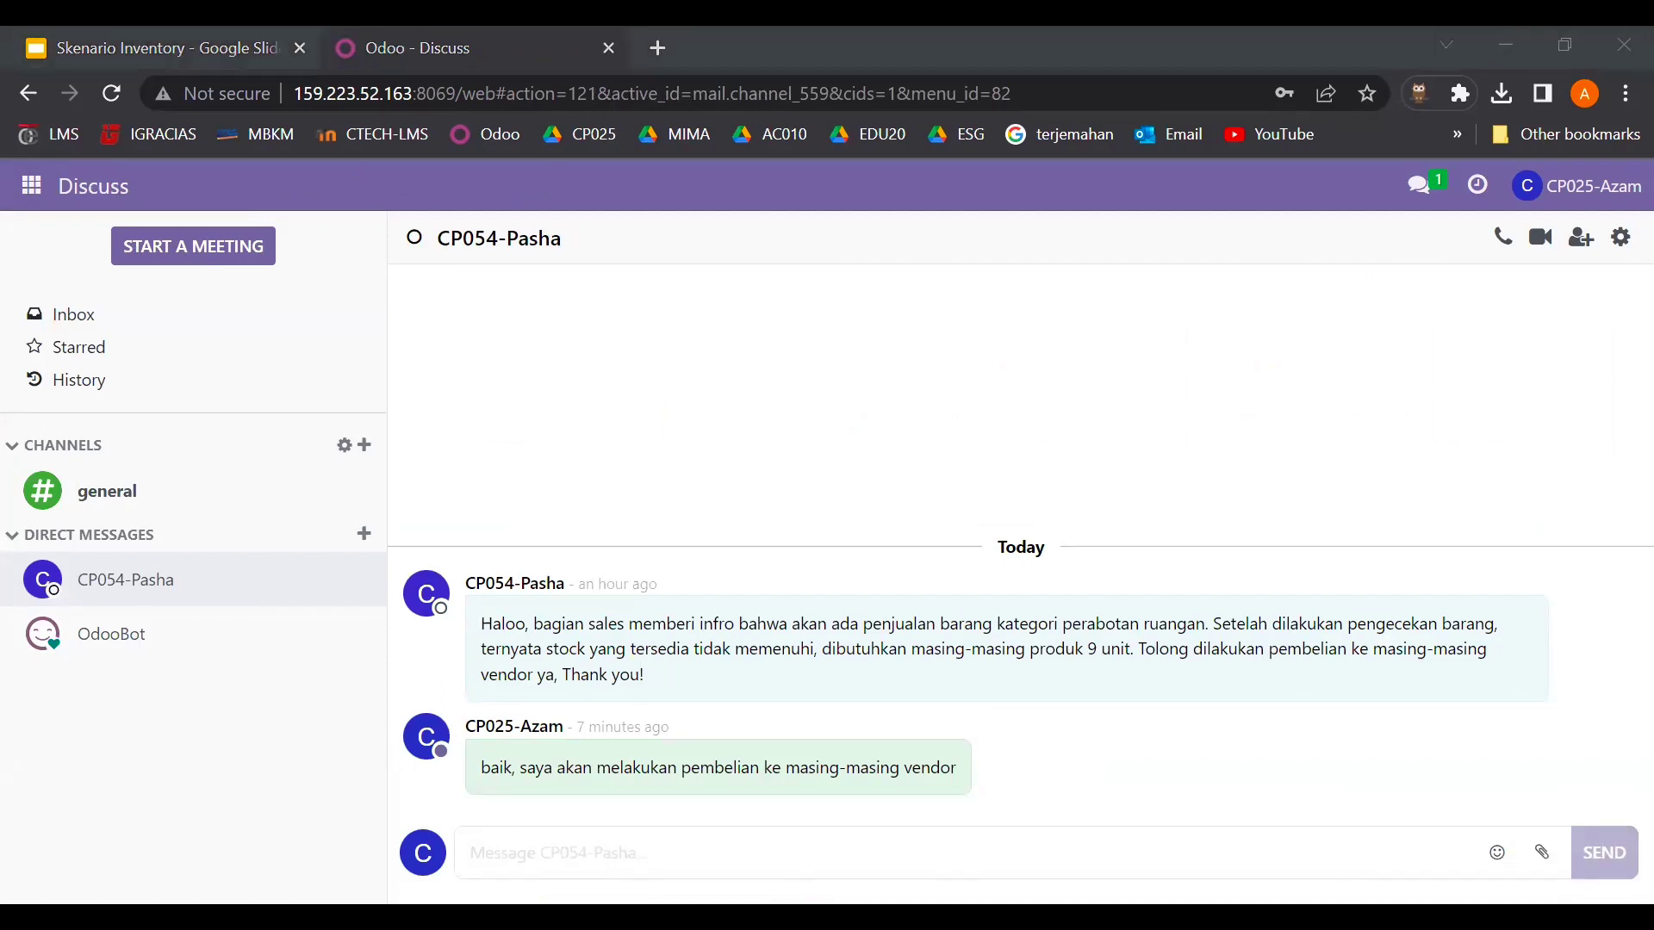
left_click(648, 842)
type("Sayaa telah melakukan pembelian kepada vendor, tolong lakukan penerimaan barang untuk PO P00276 dan P00277 ya!")
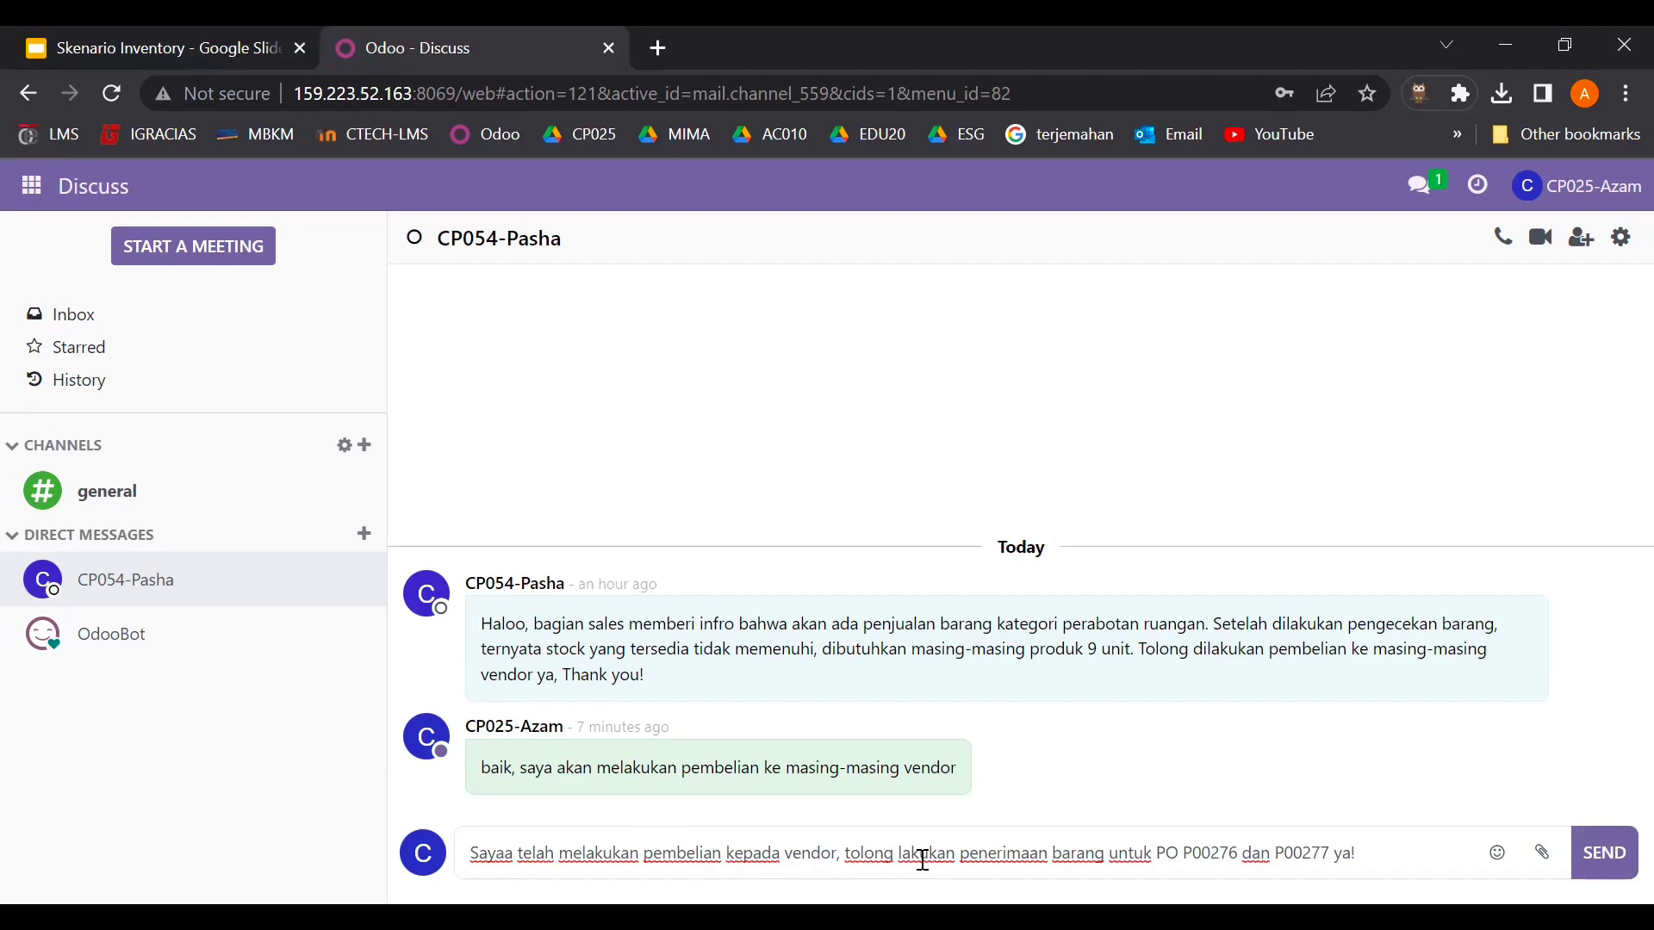
left_click(1218, 855)
key("Return")
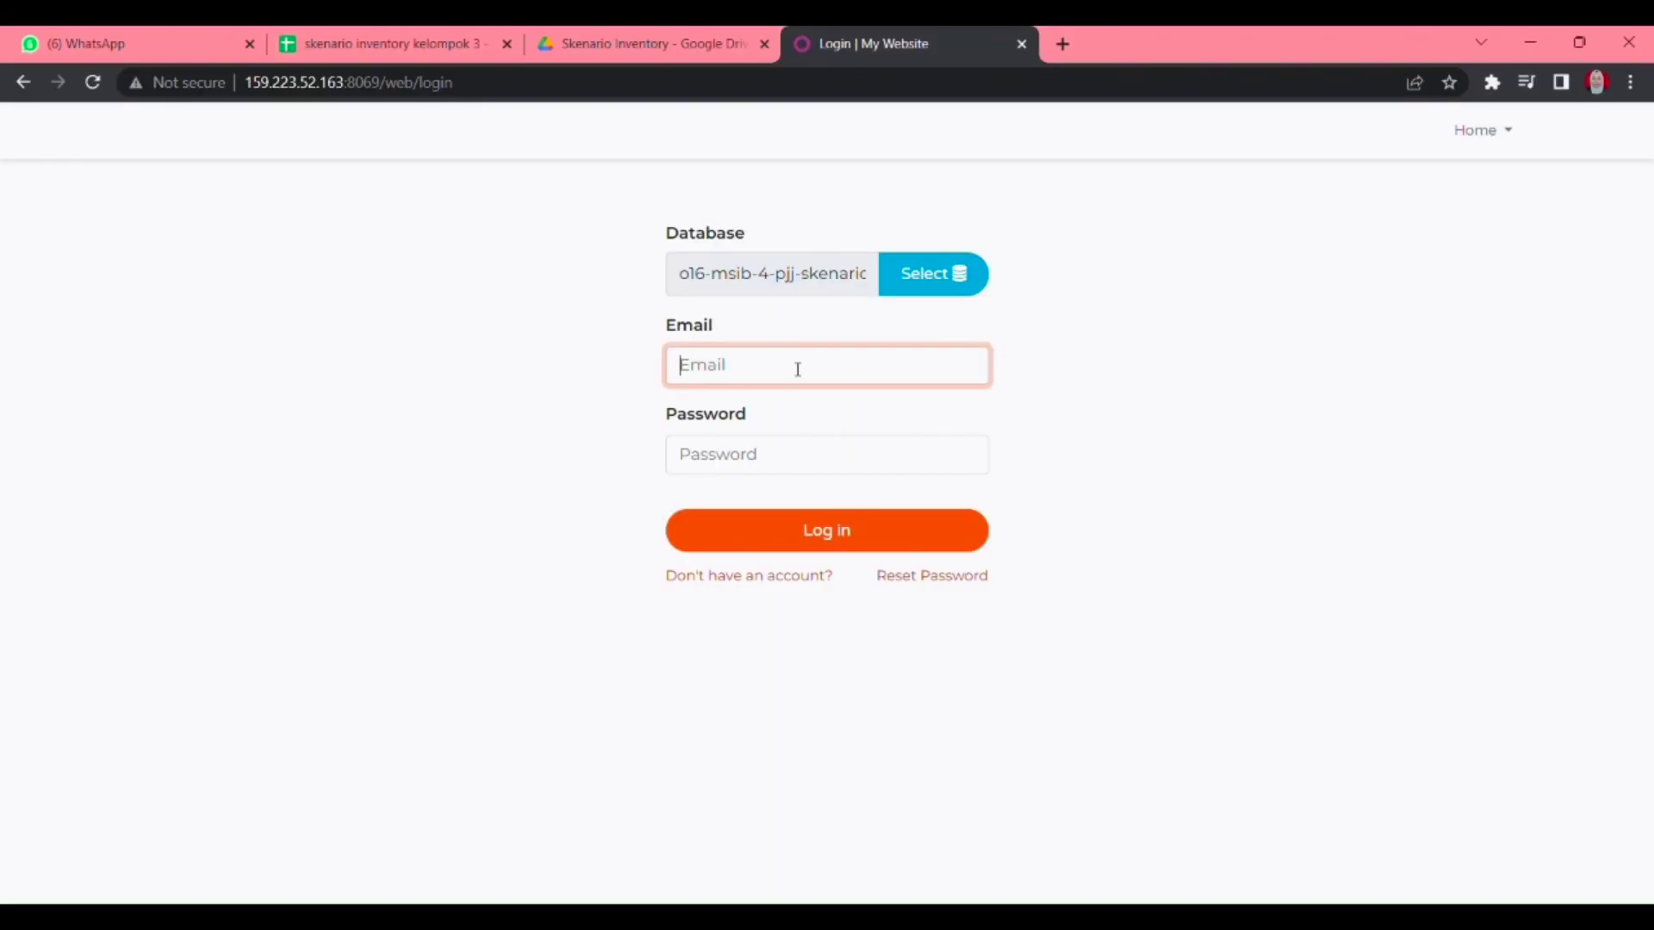
- Sign in to Odoo as the warehouse user with the account e-mail and password
left_click(787, 419)
left_click(772, 454)
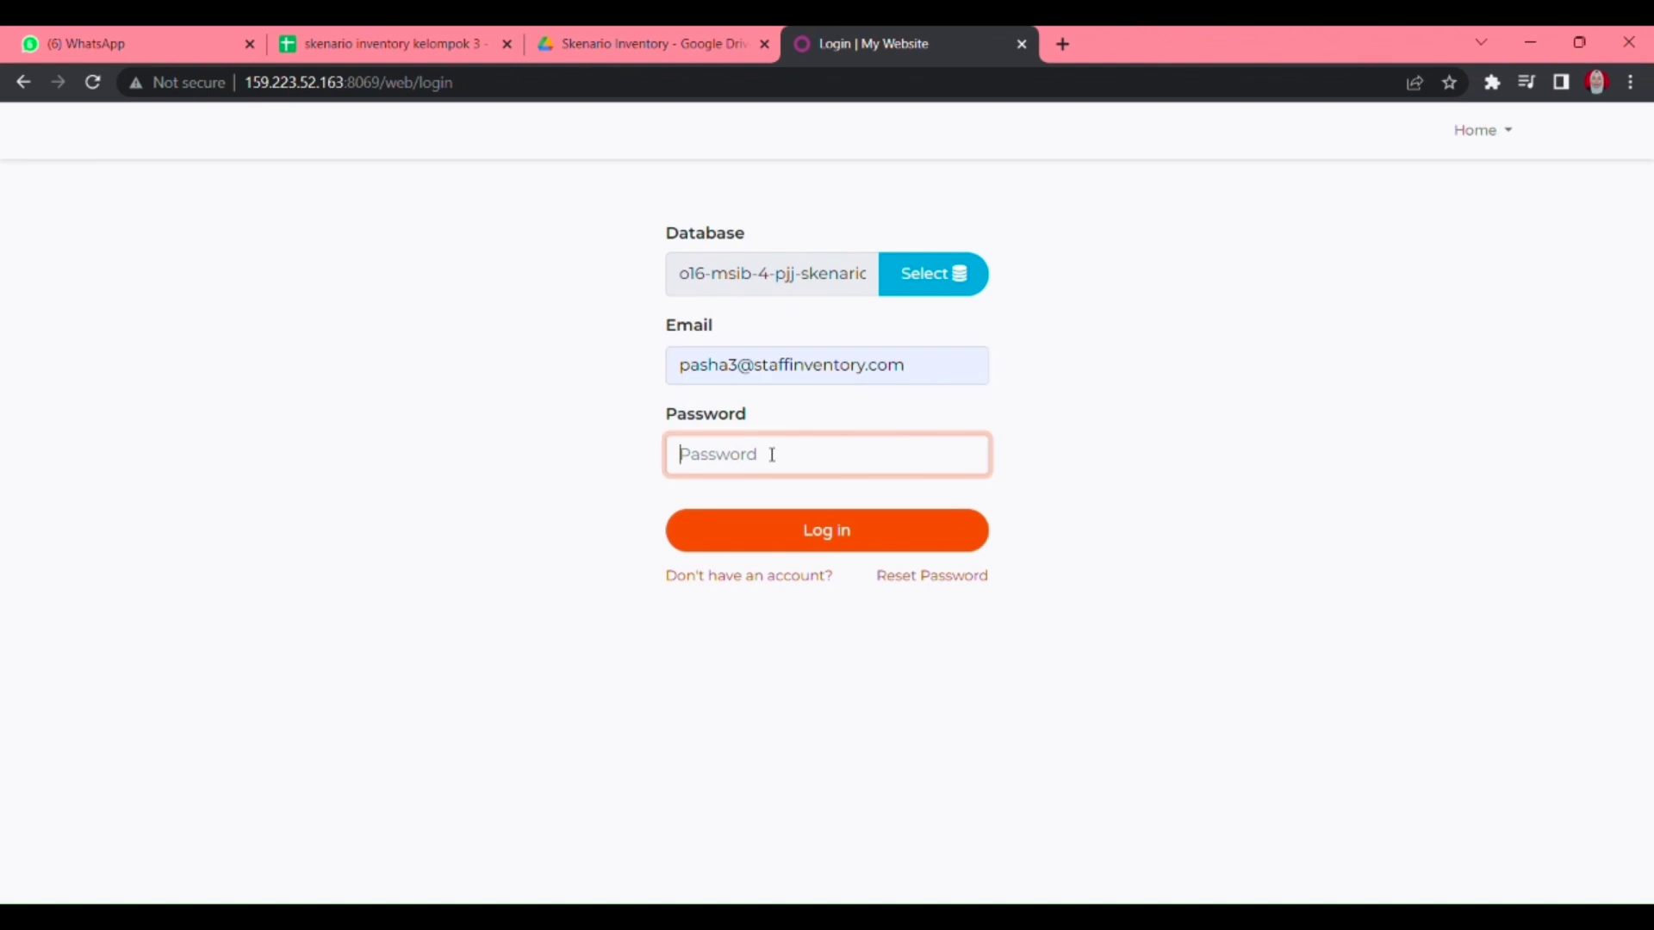
type("••")
key("BackSpace")
key("BackSpace")
type("•••")
key("Return")
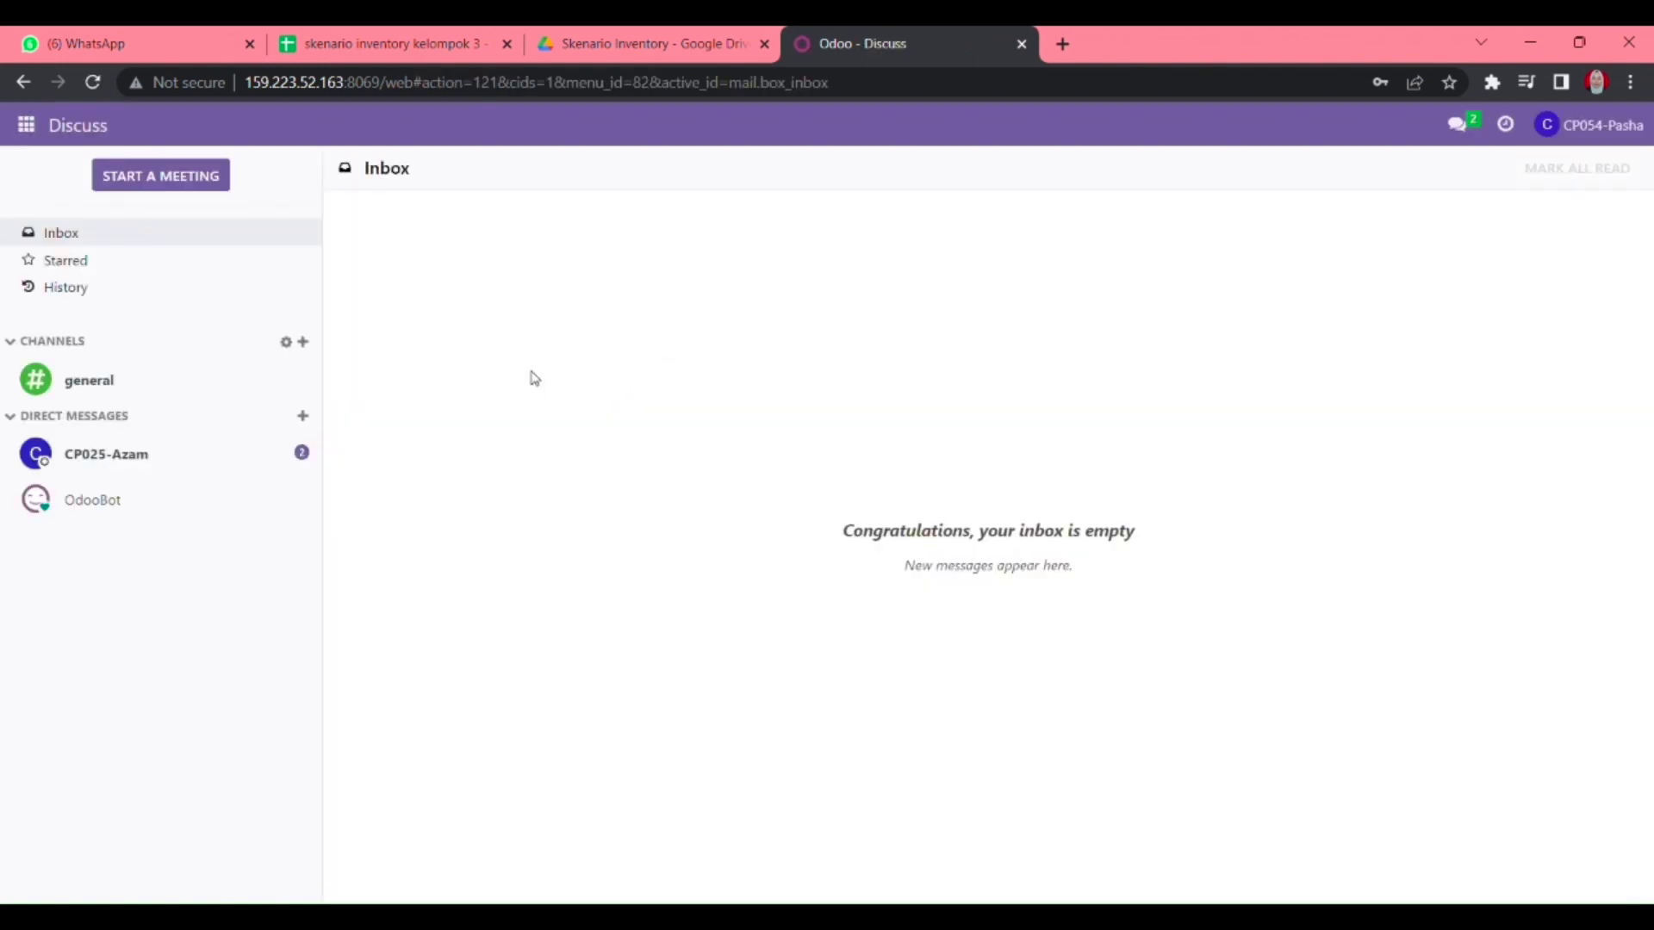
- Open the direct chat with the purchasing colleague and select order number P00276
left_click(240, 473)
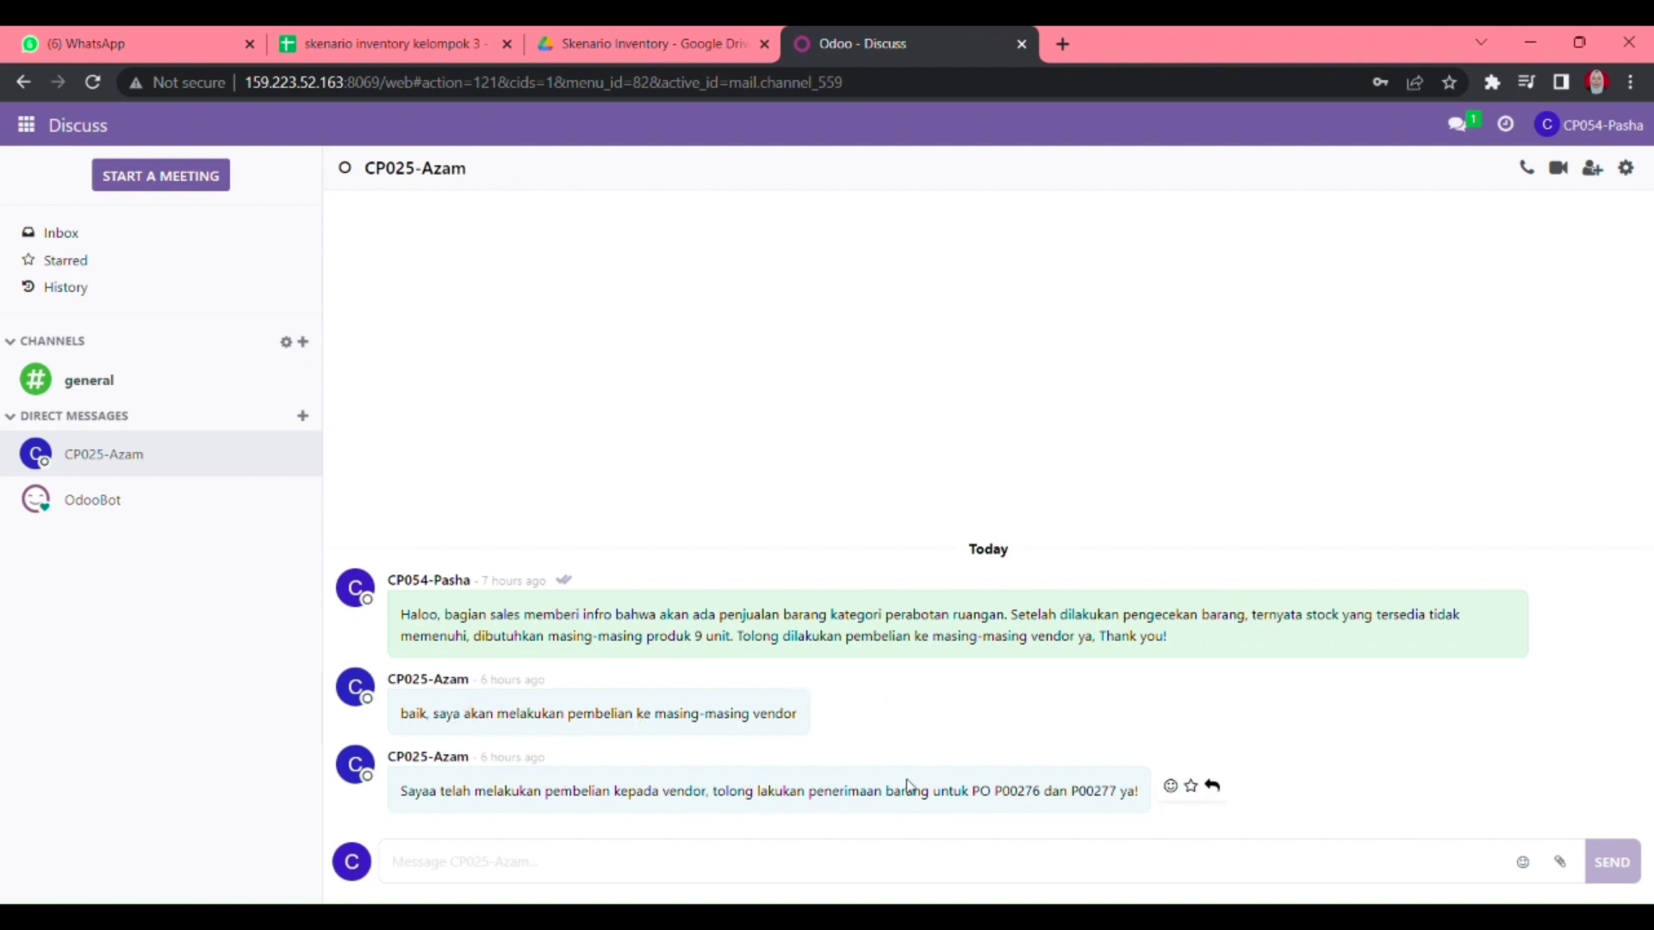
double_click(1006, 799)
key("ctrl+c")
left_click(26, 125)
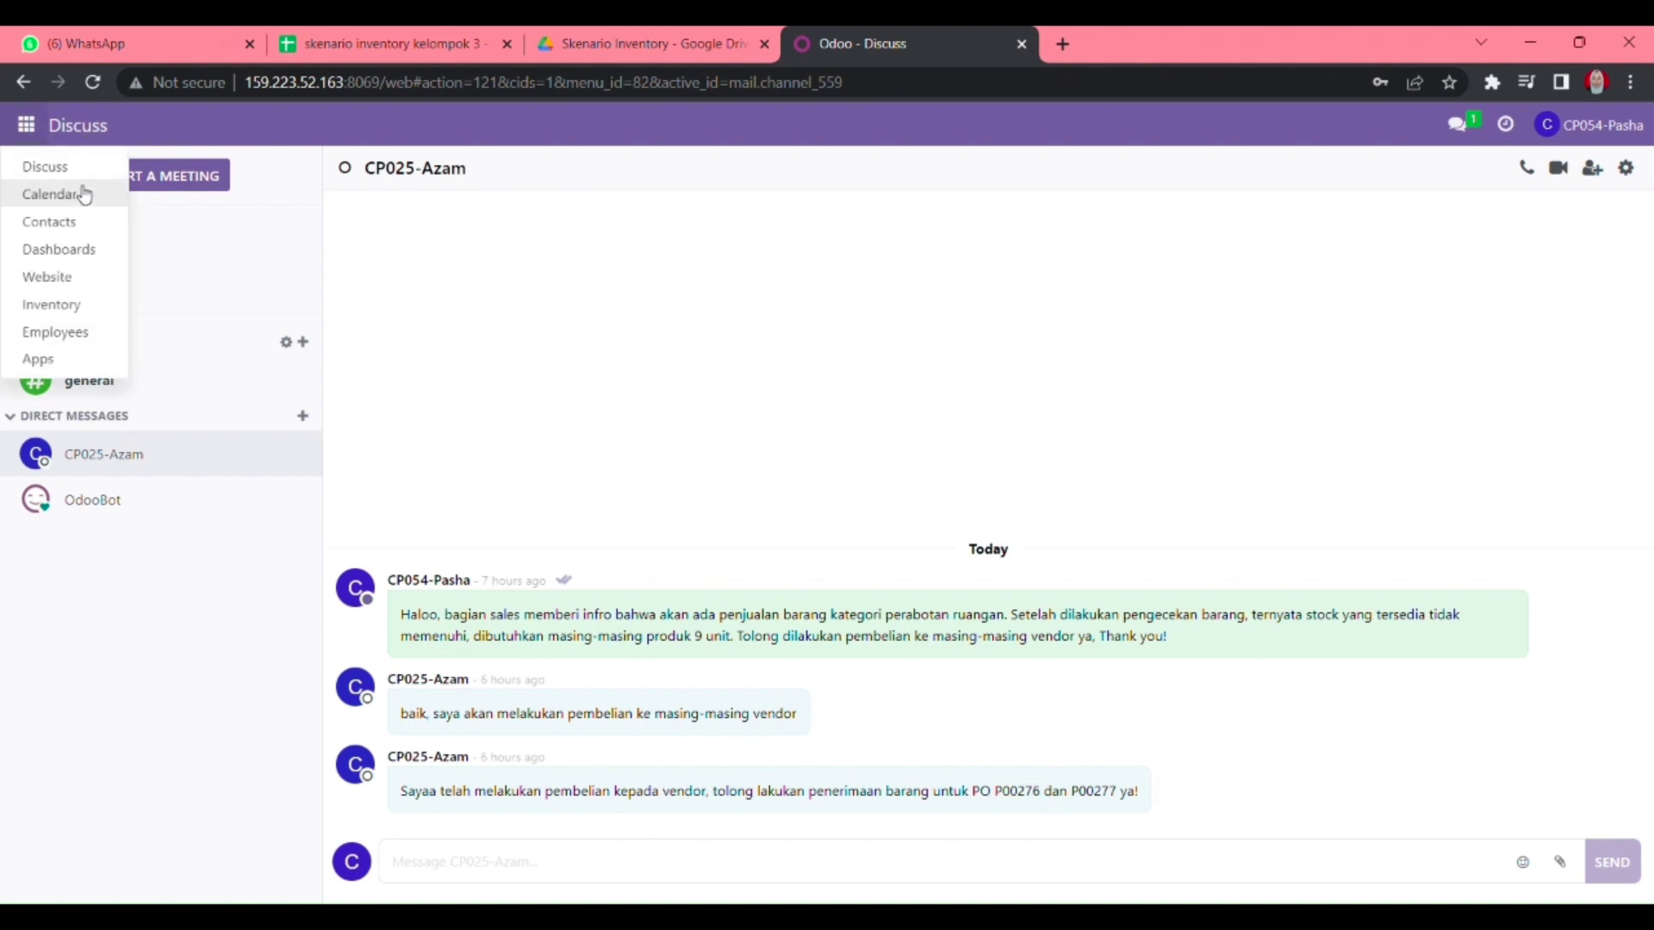
- In Inventory, filter the receipts to process by P00276 and open WH/IN/00236
left_click(62, 307)
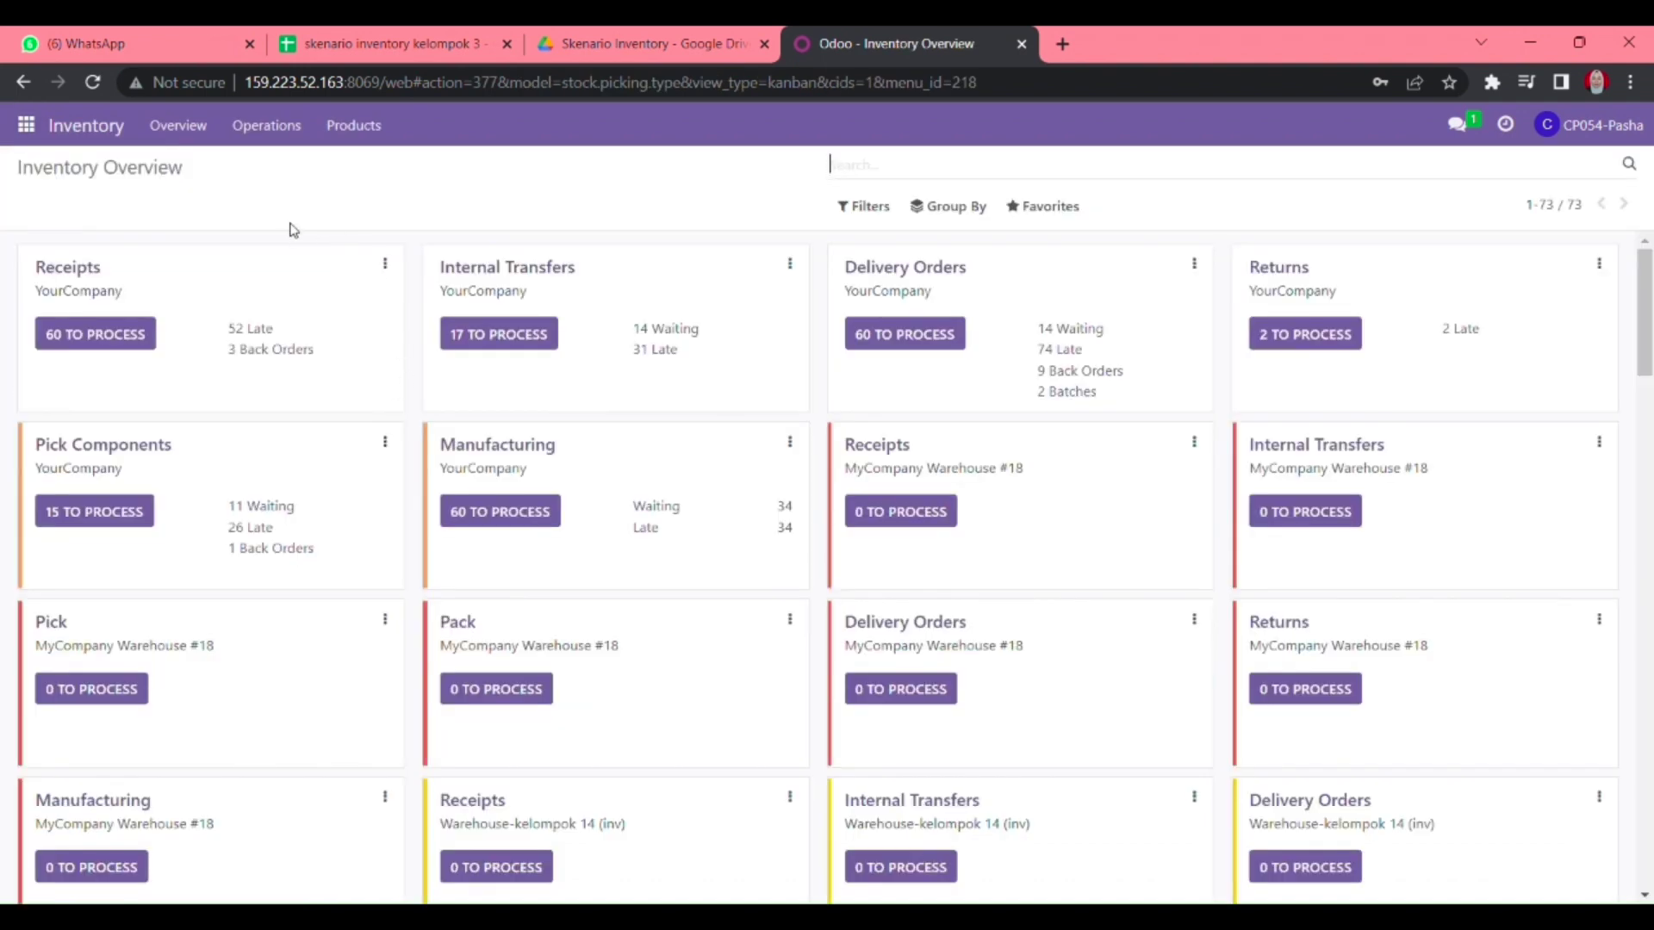
left_click(353, 127)
mouse_move(303, 135)
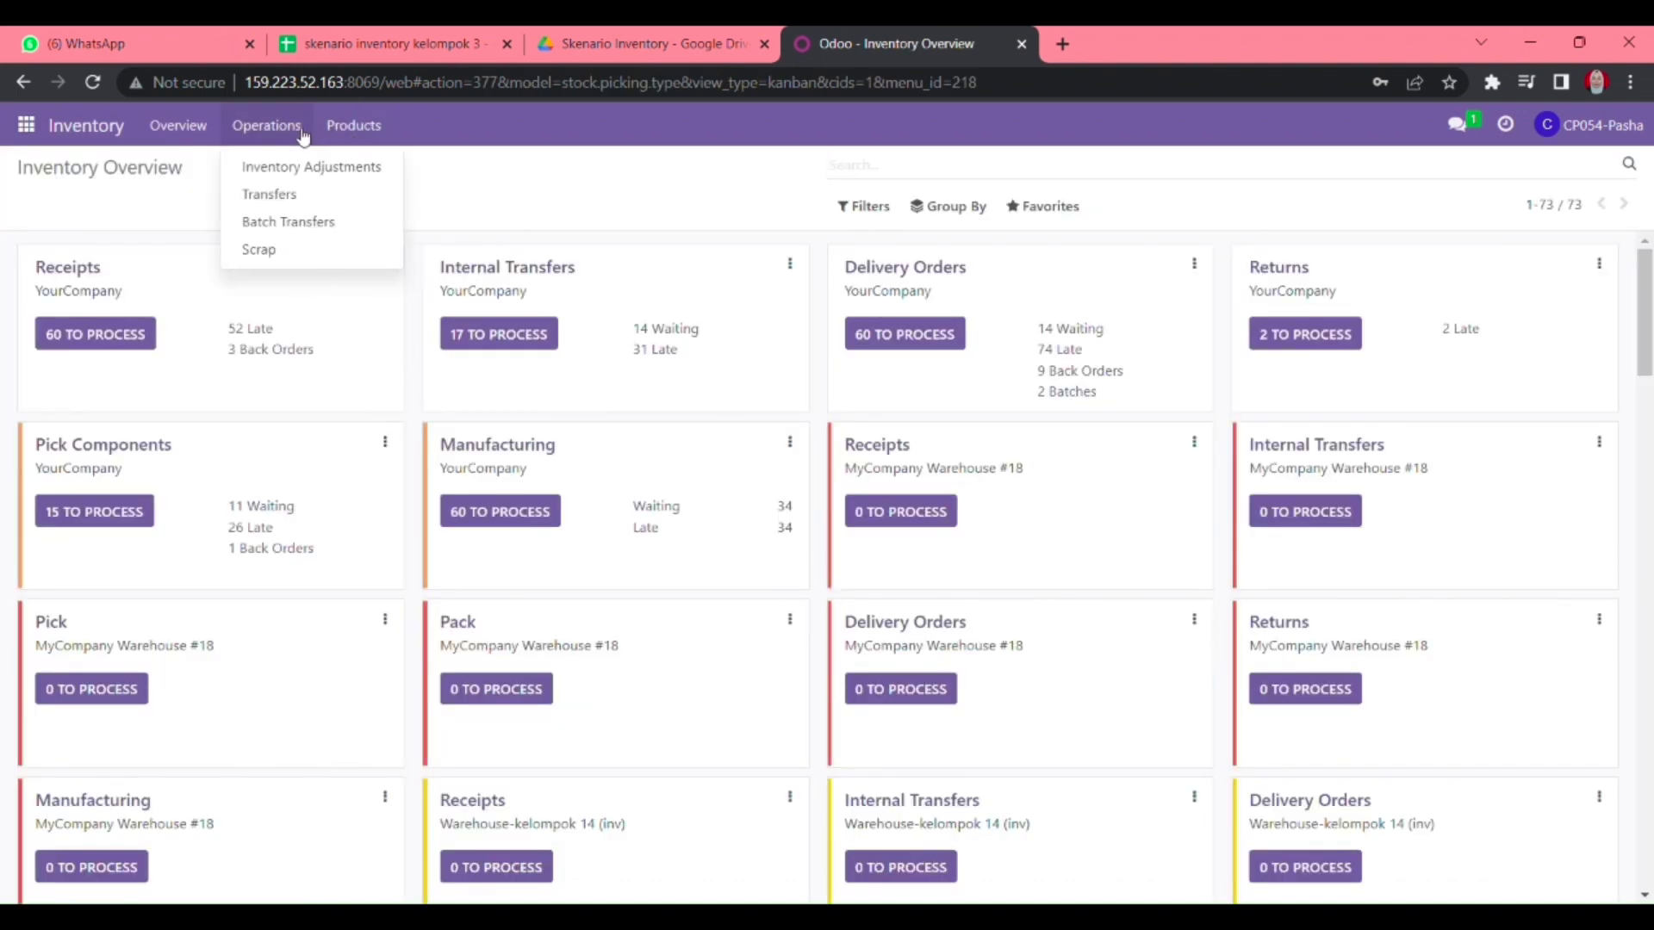
left_click(190, 133)
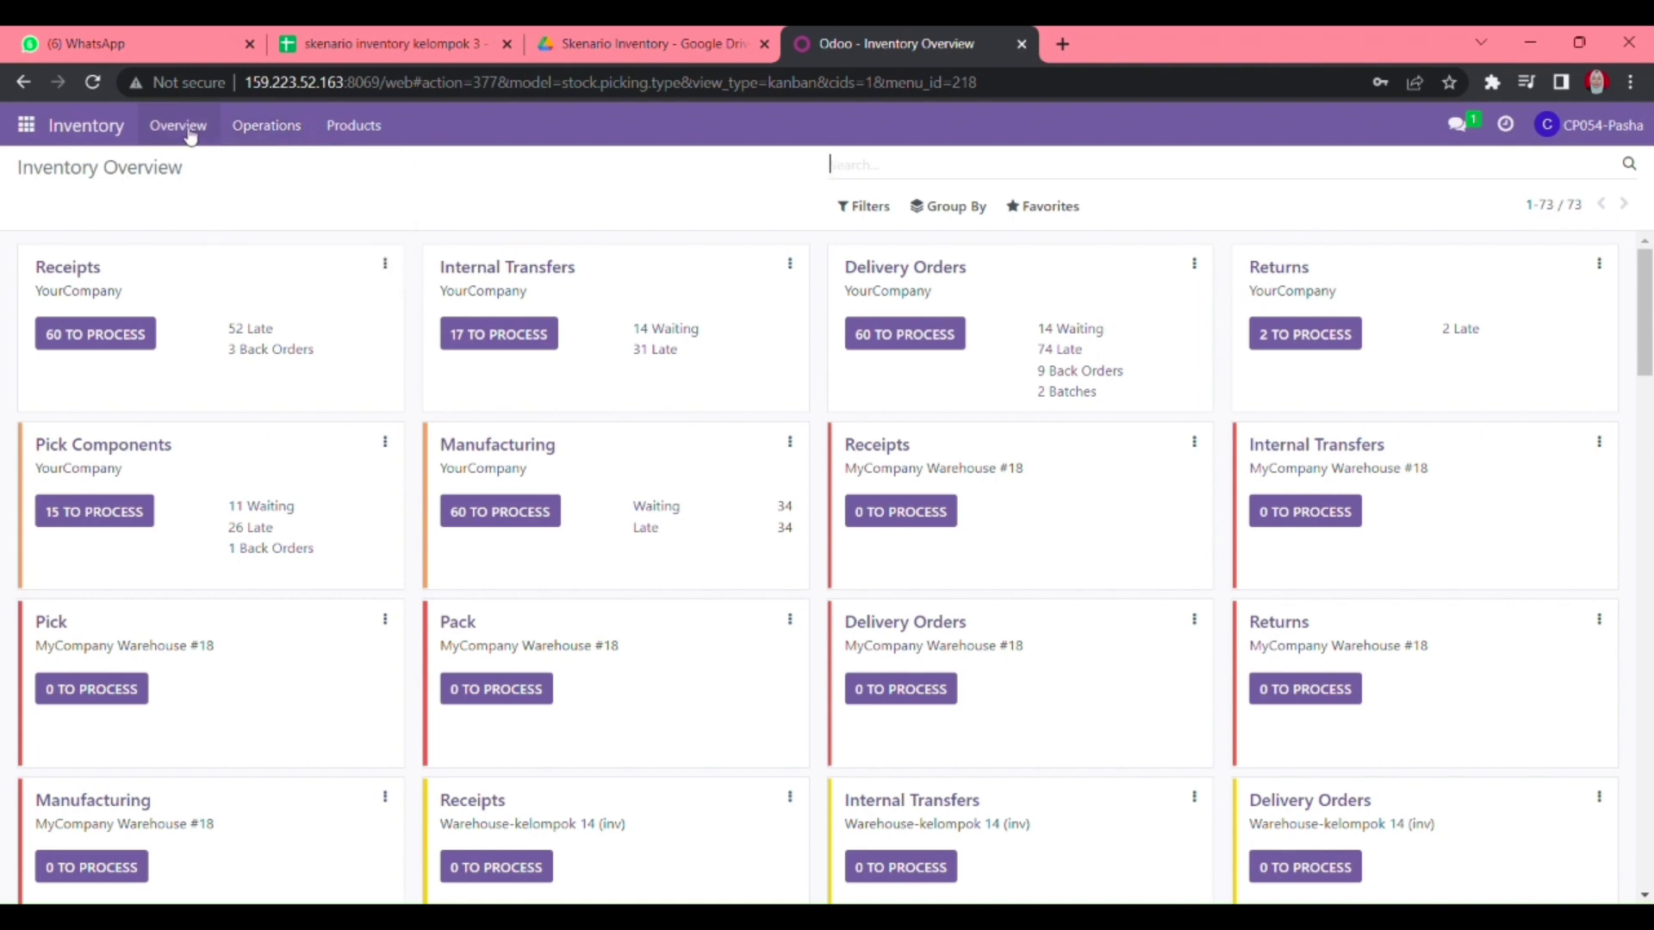
left_click(116, 342)
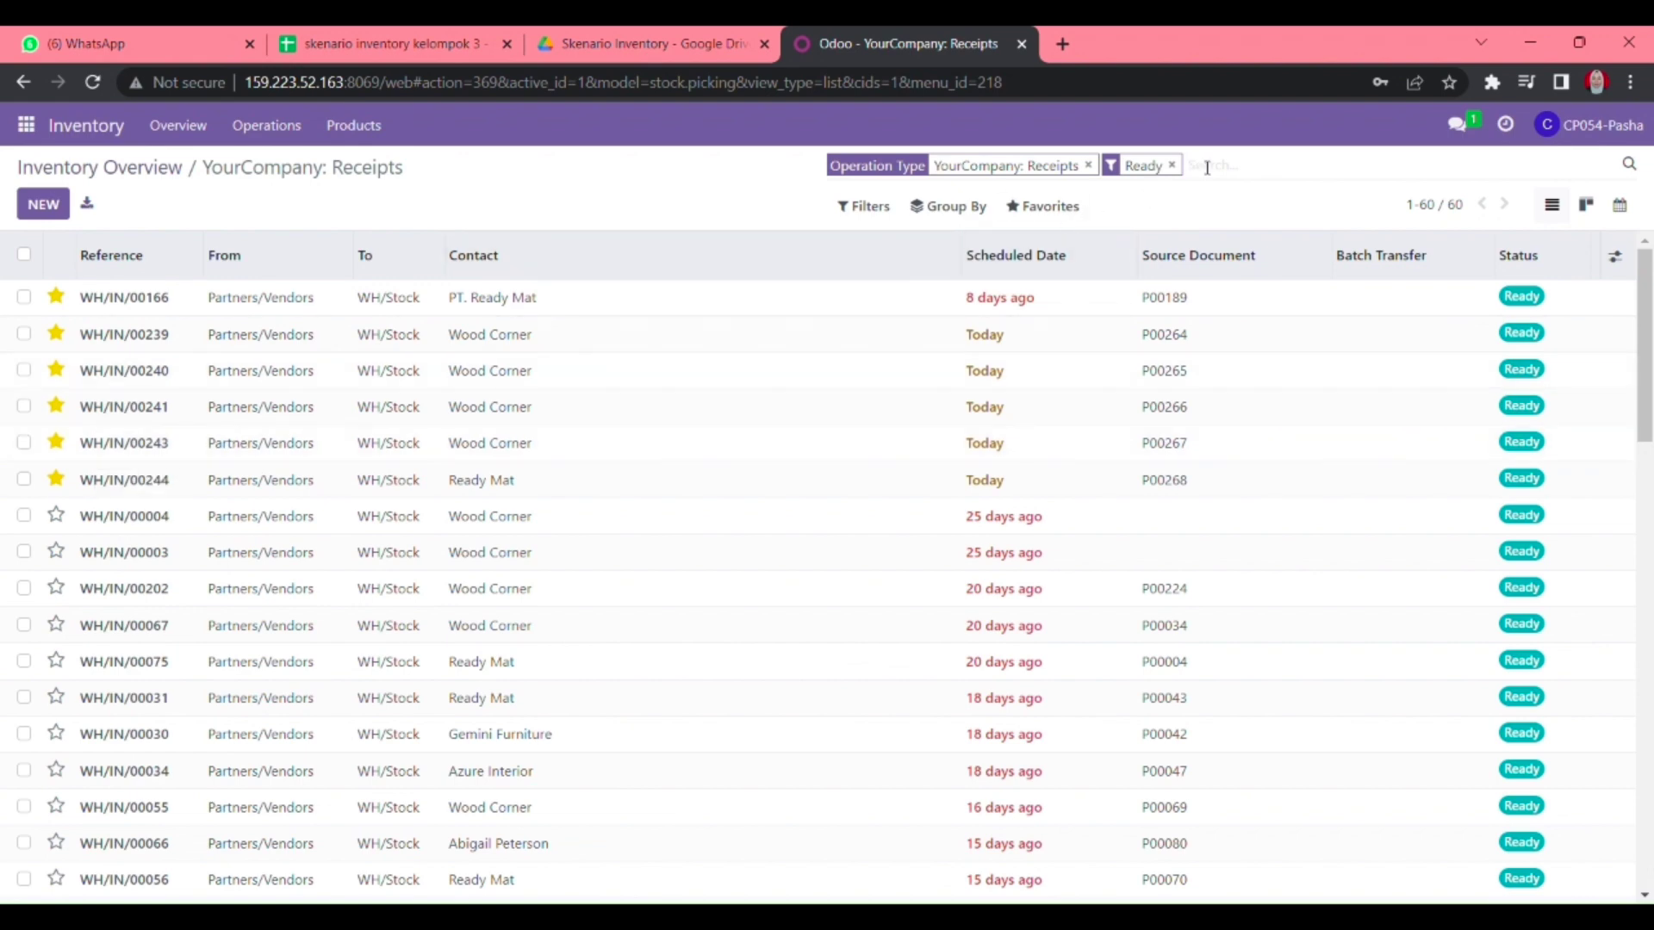
key("ctrl+v")
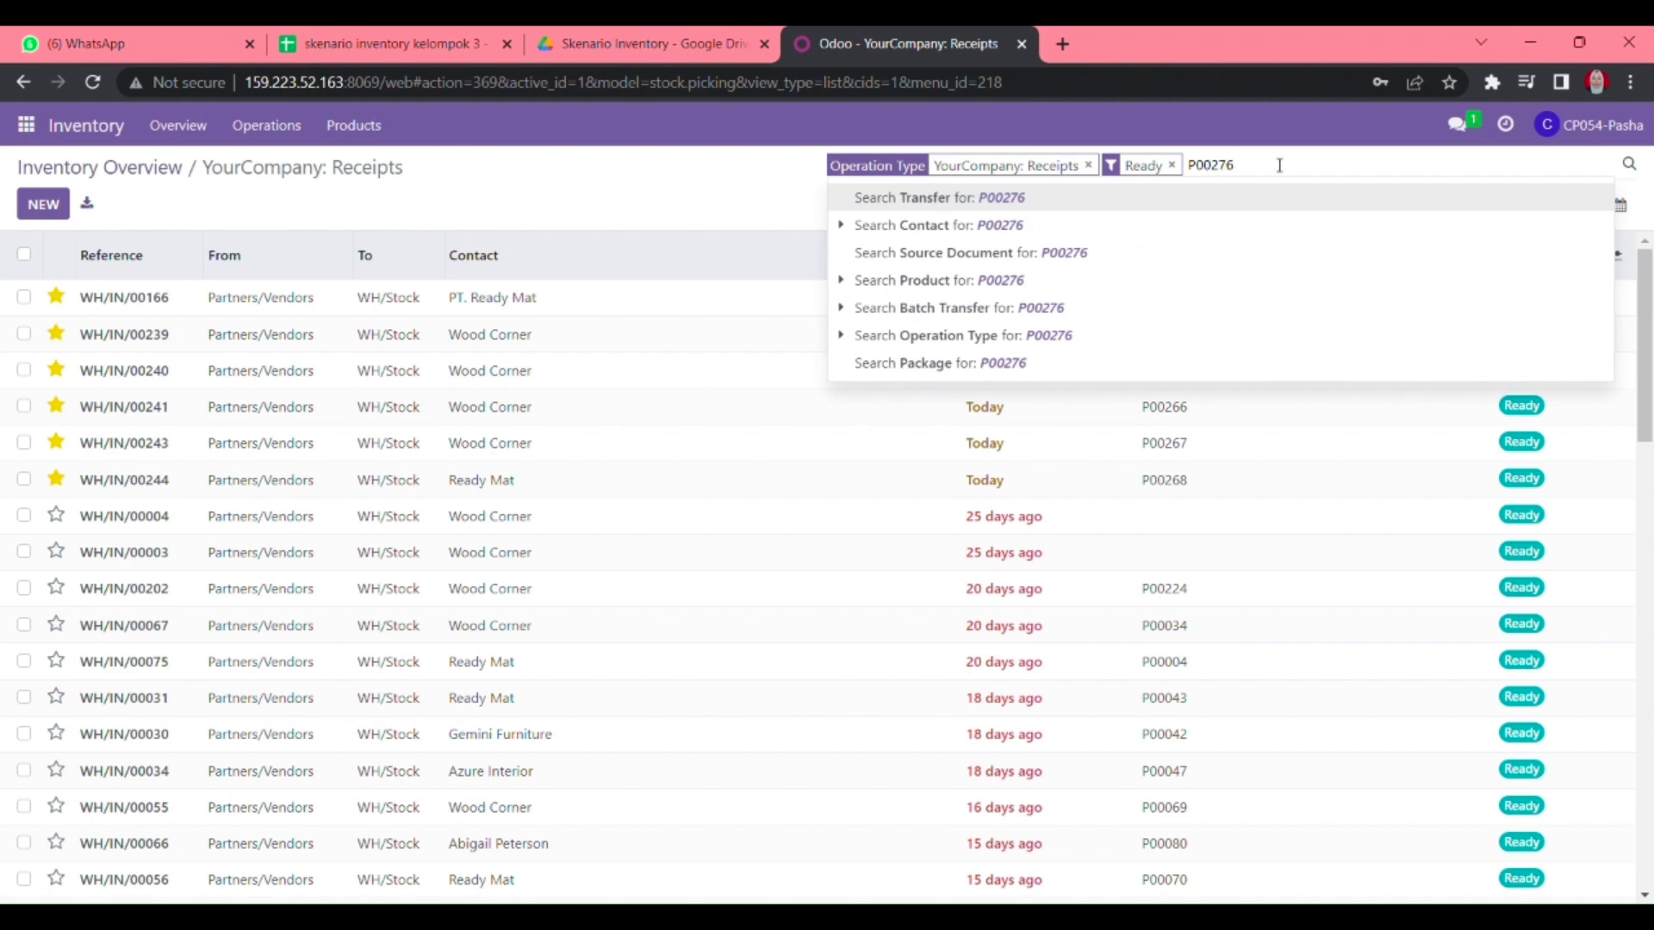
key("Return")
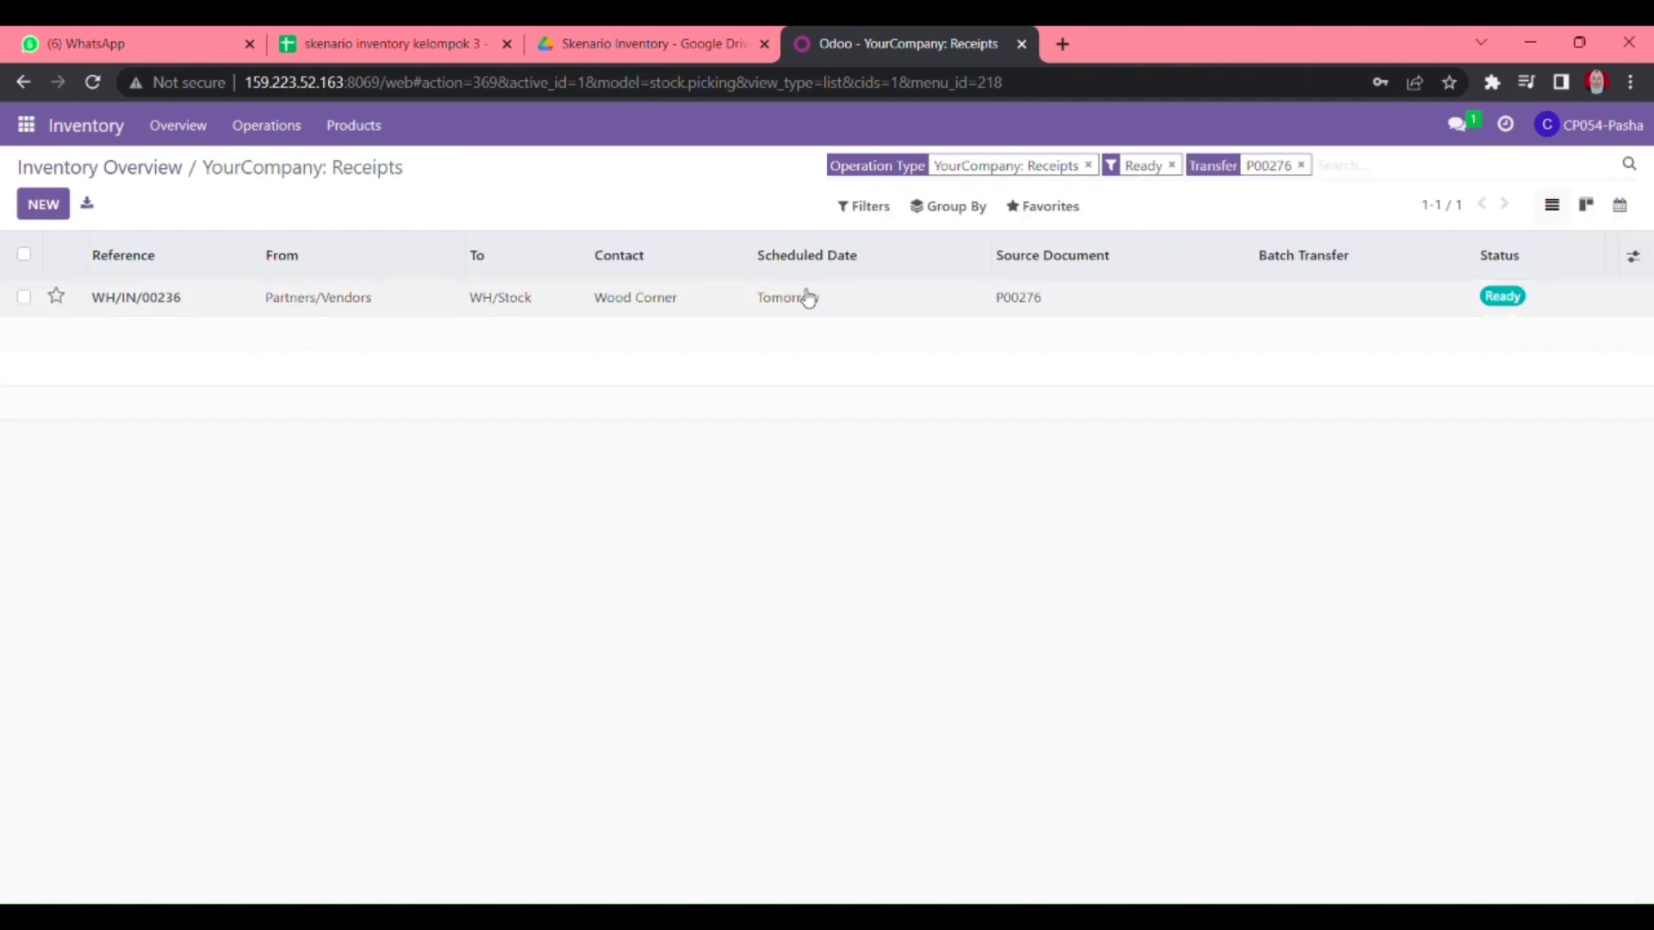
left_click(1039, 301)
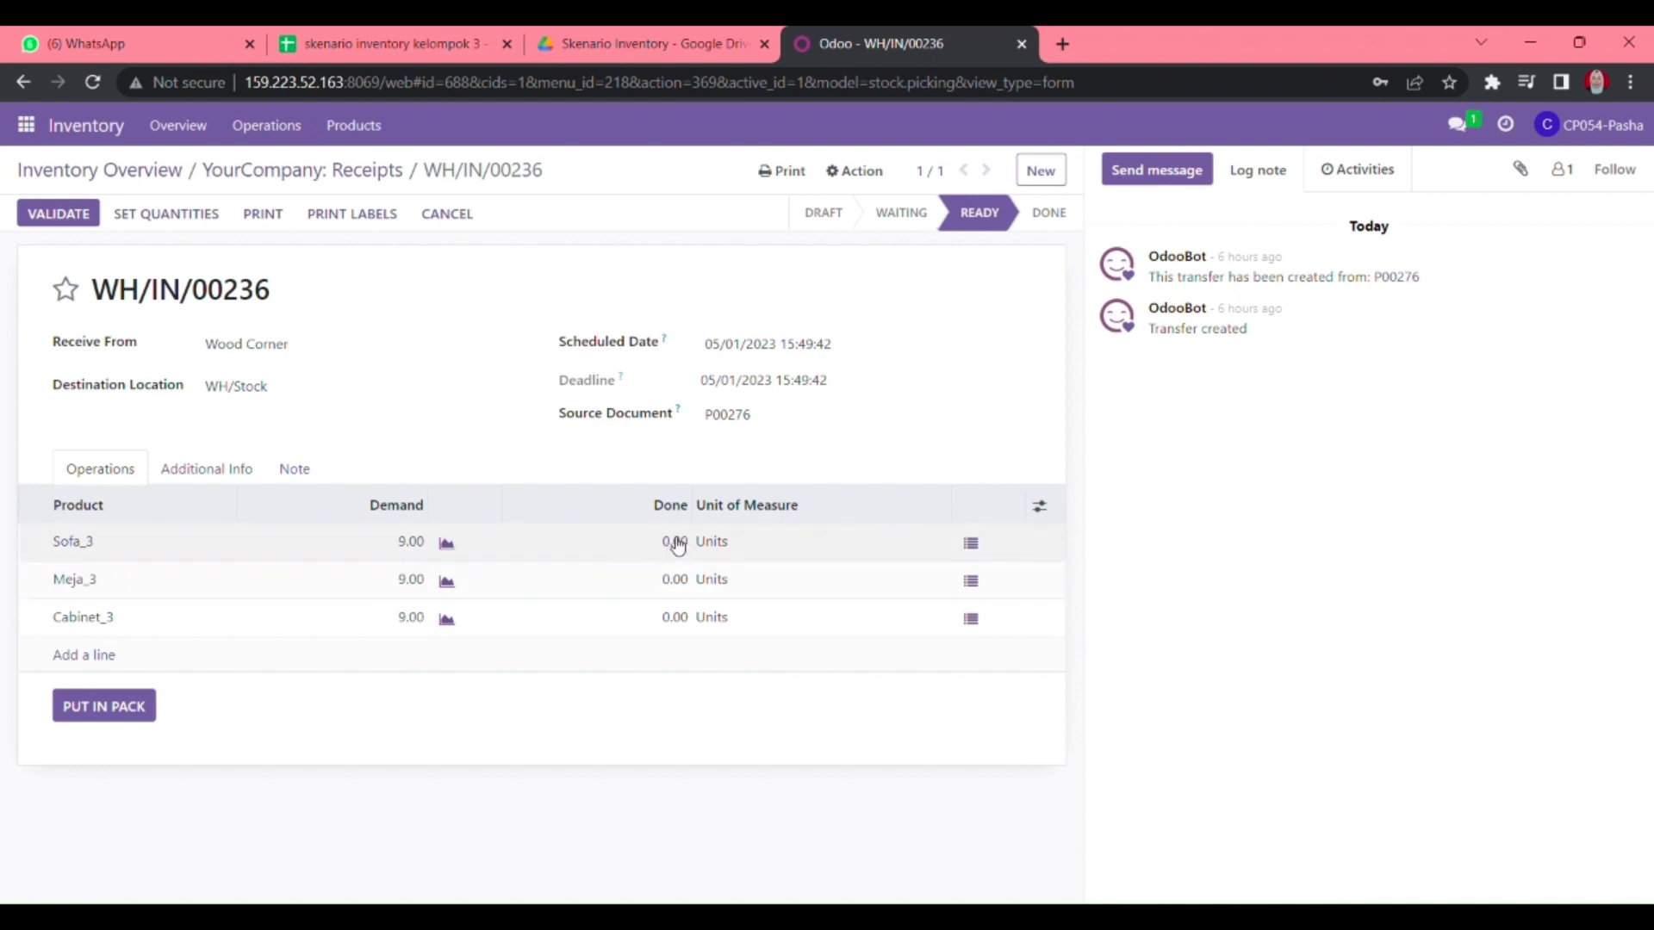
- Enter 9 as the done quantity for Sofa_3, Meja_3 and Cabinet_3
left_click(678, 543)
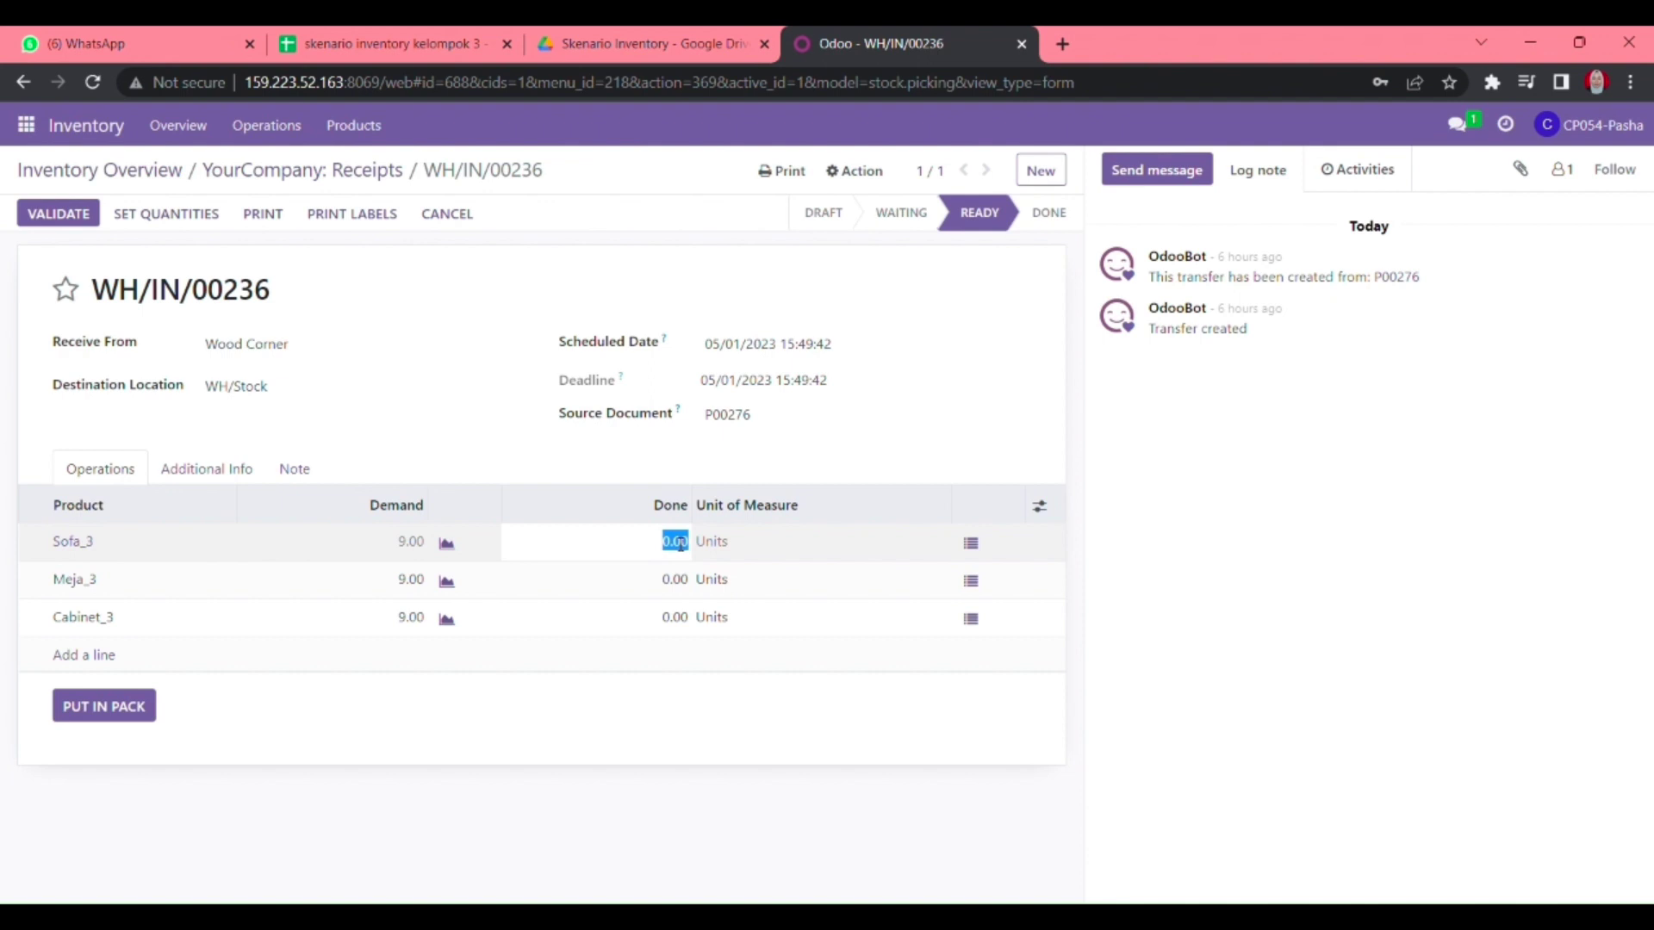
type("9")
key("Return")
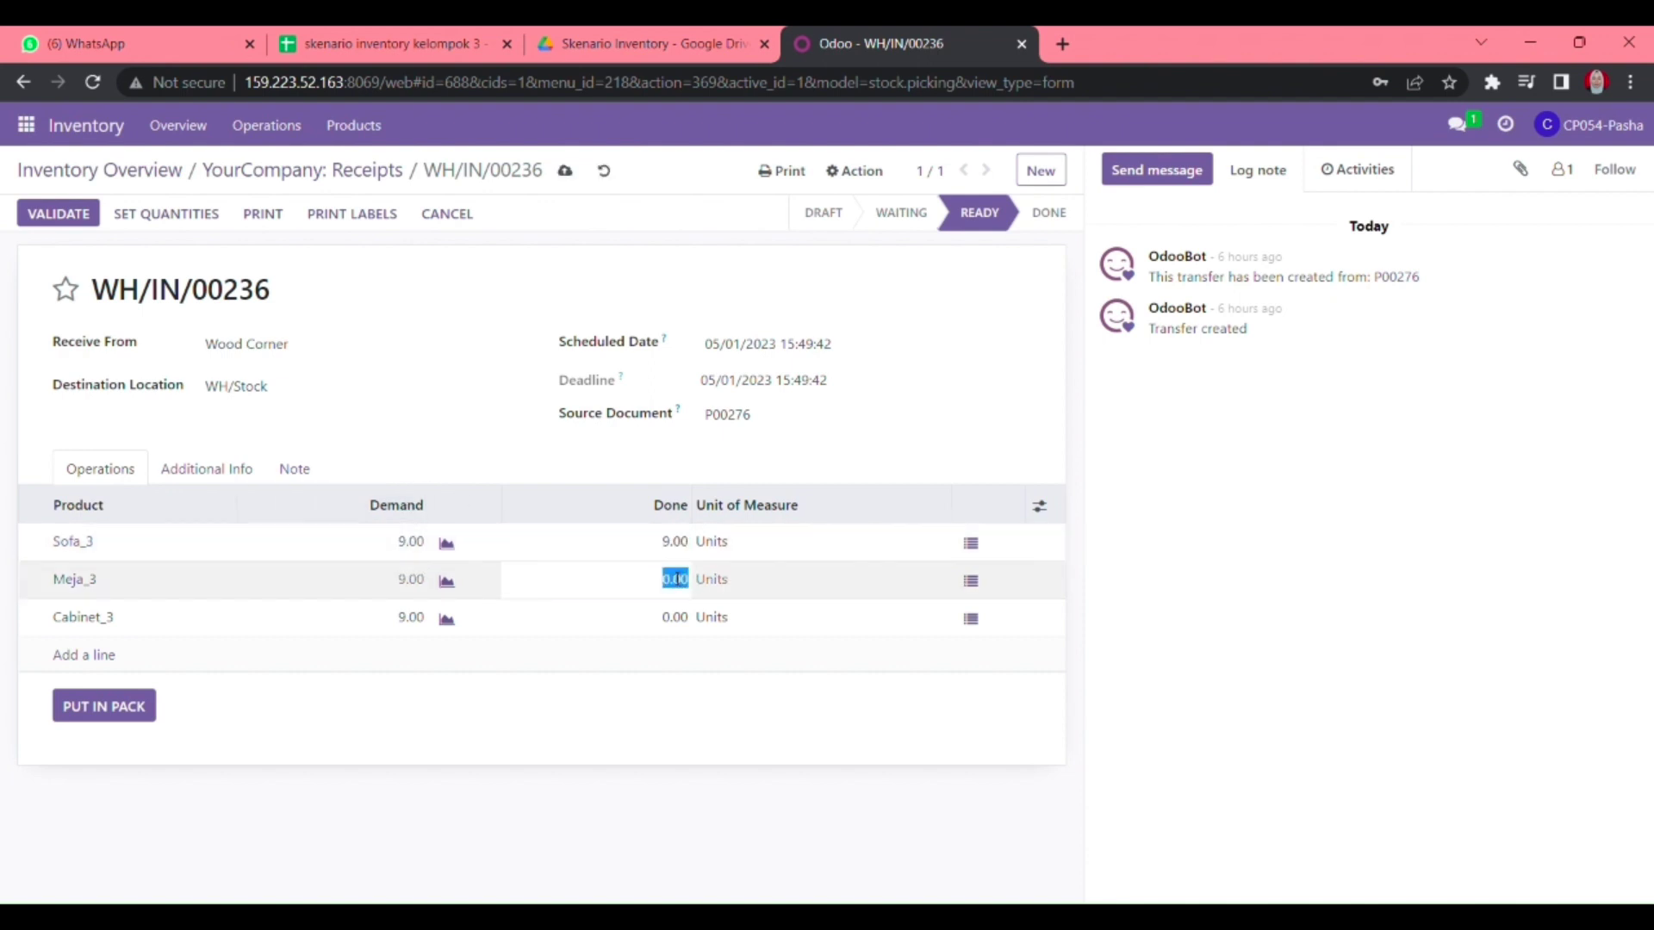
type("9")
left_click(671, 617)
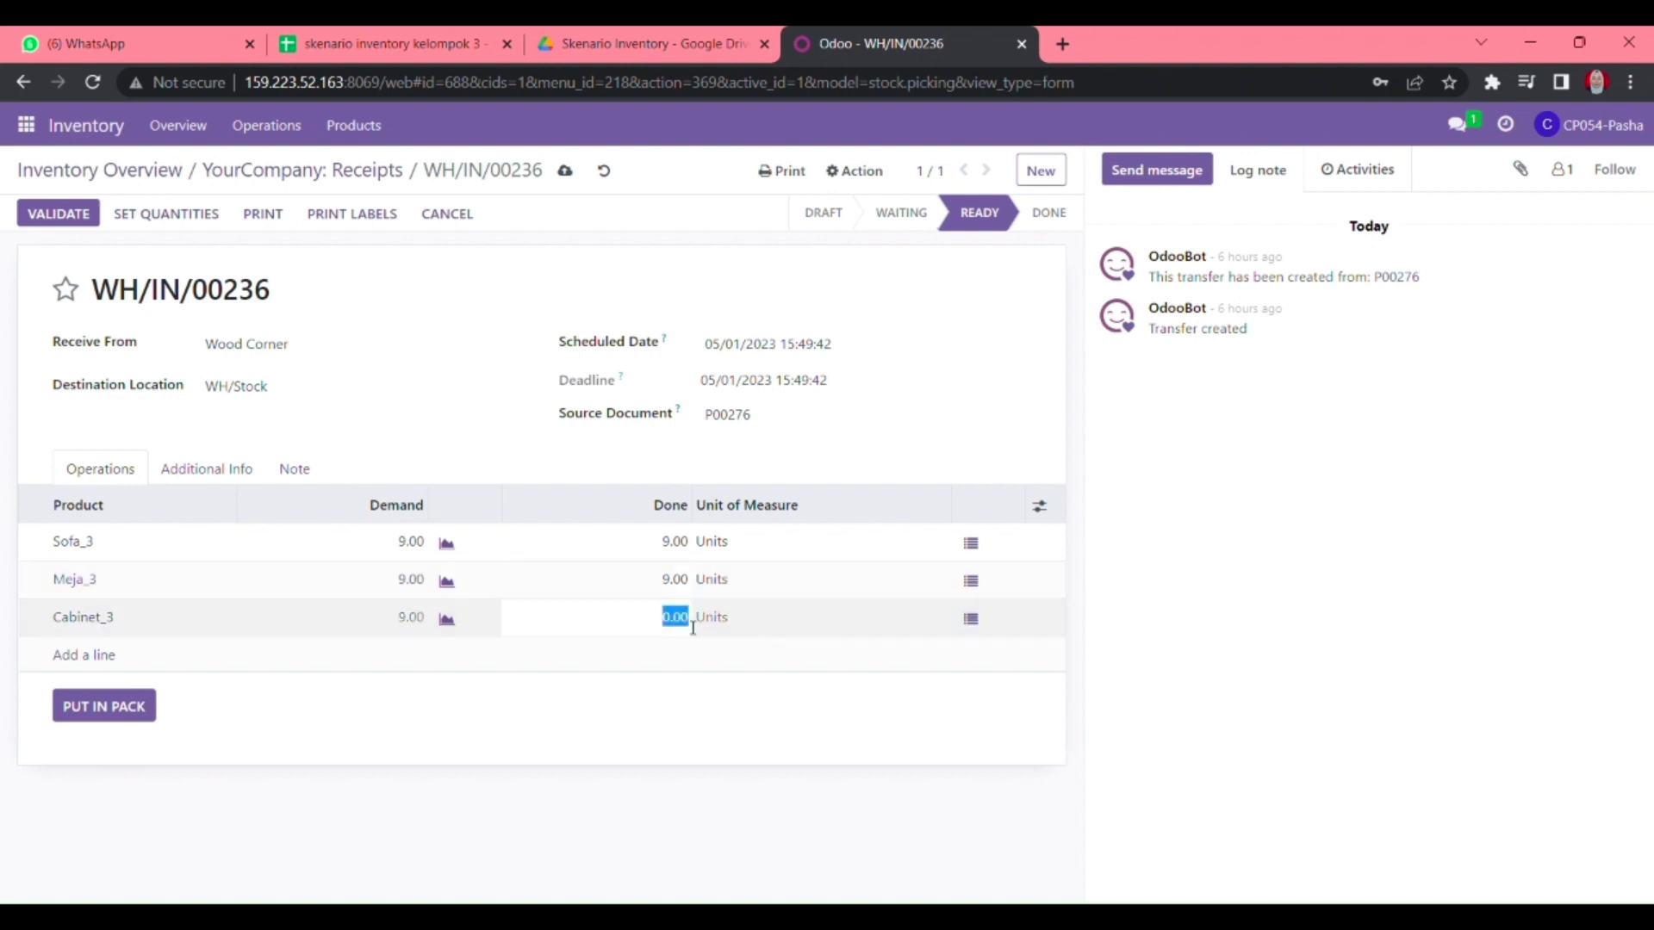
type("9")
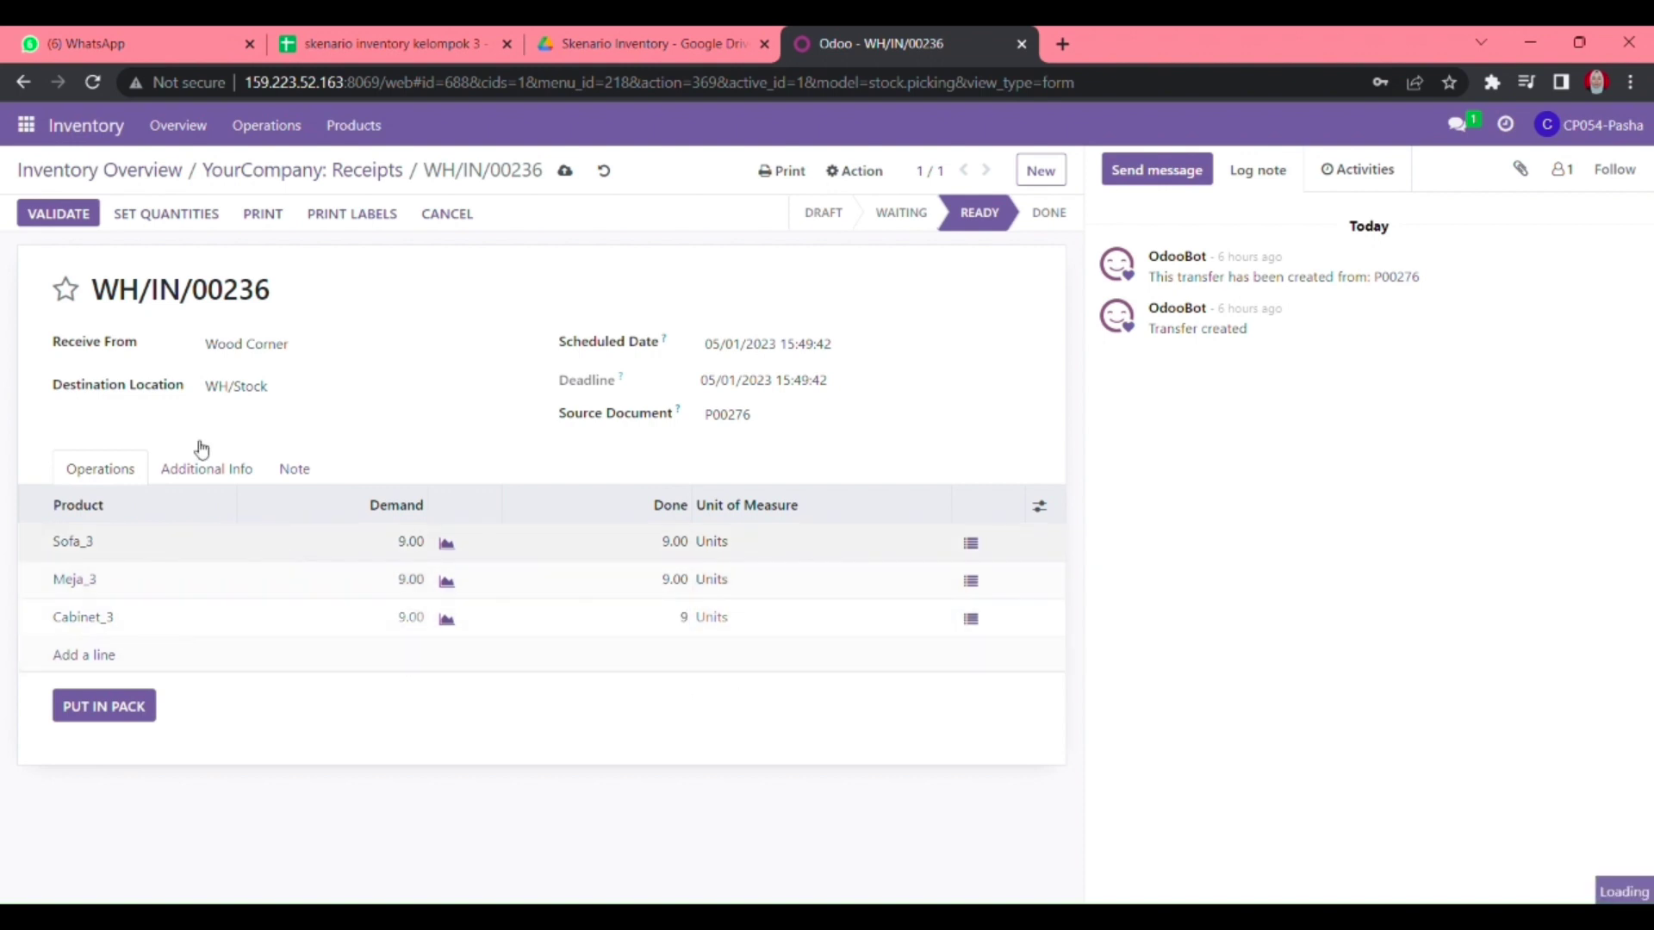
- Save receipt WH/IN/00236 and return to the filtered Receipts list
left_click(208, 471)
left_click(123, 475)
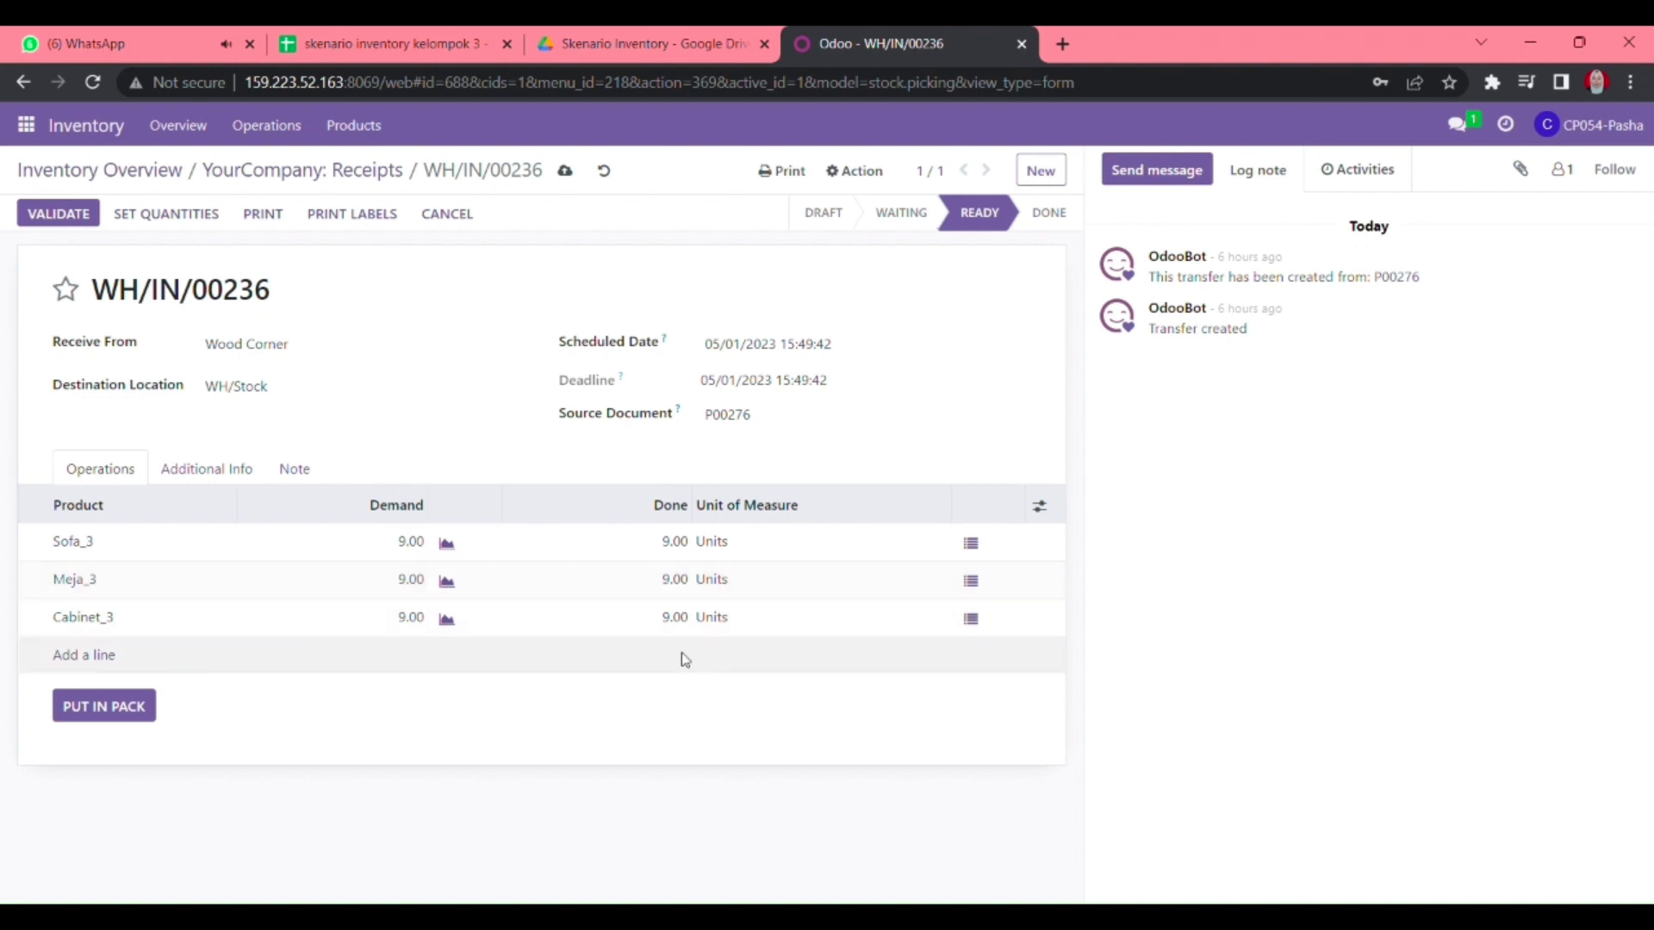
left_click(564, 170)
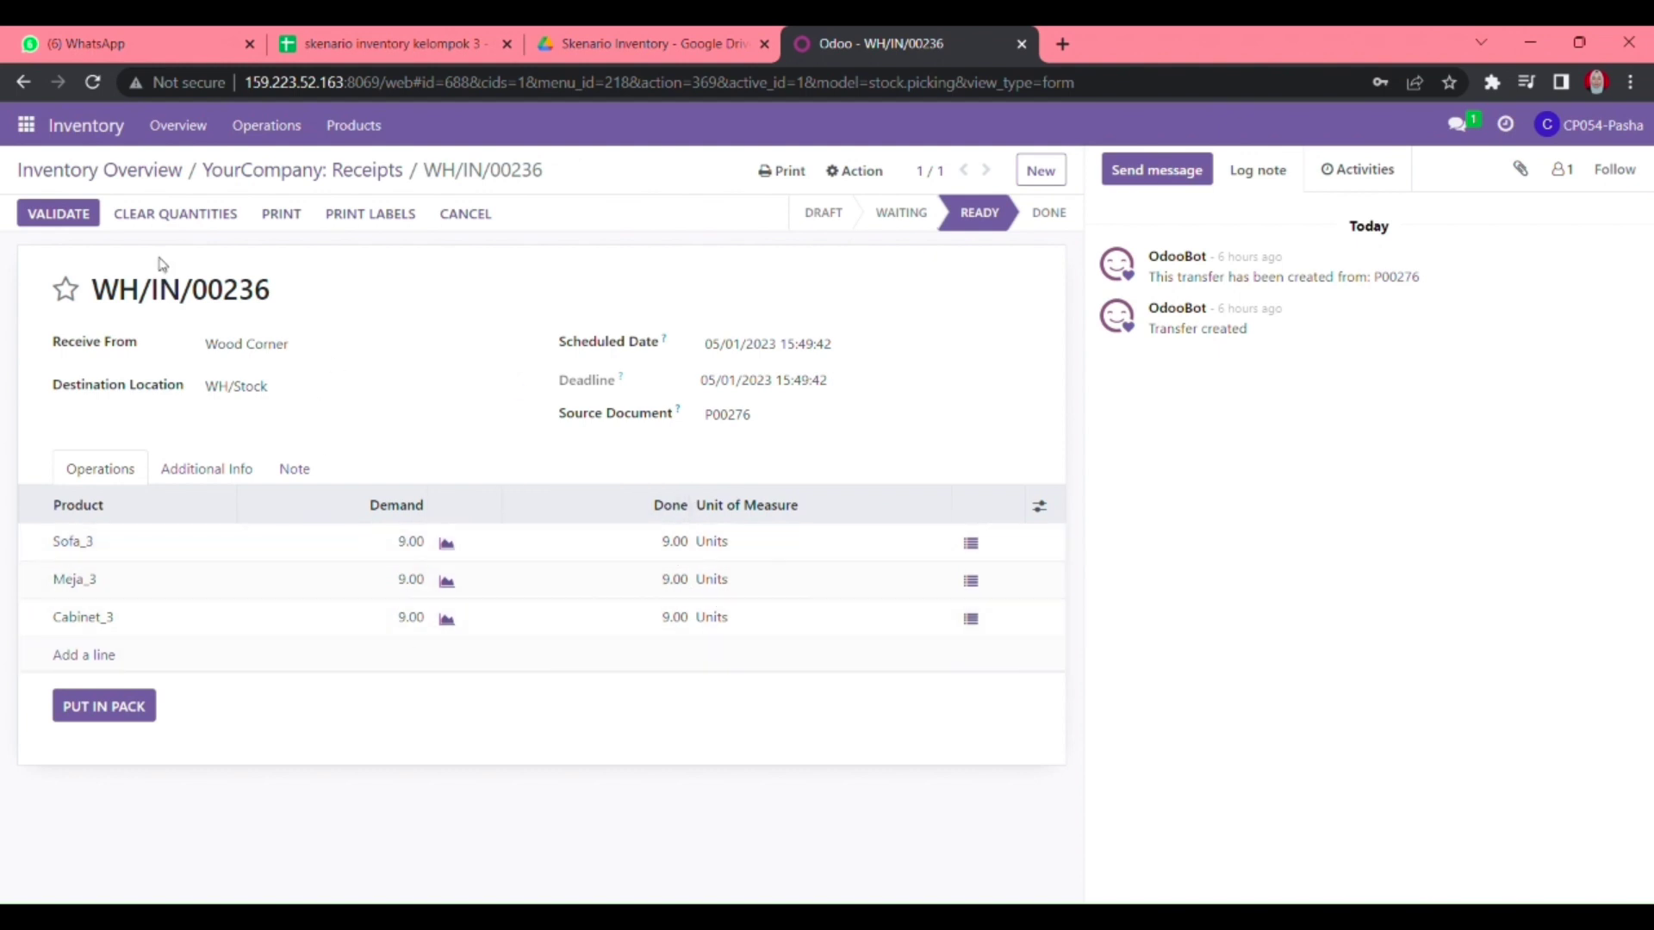
left_click(318, 175)
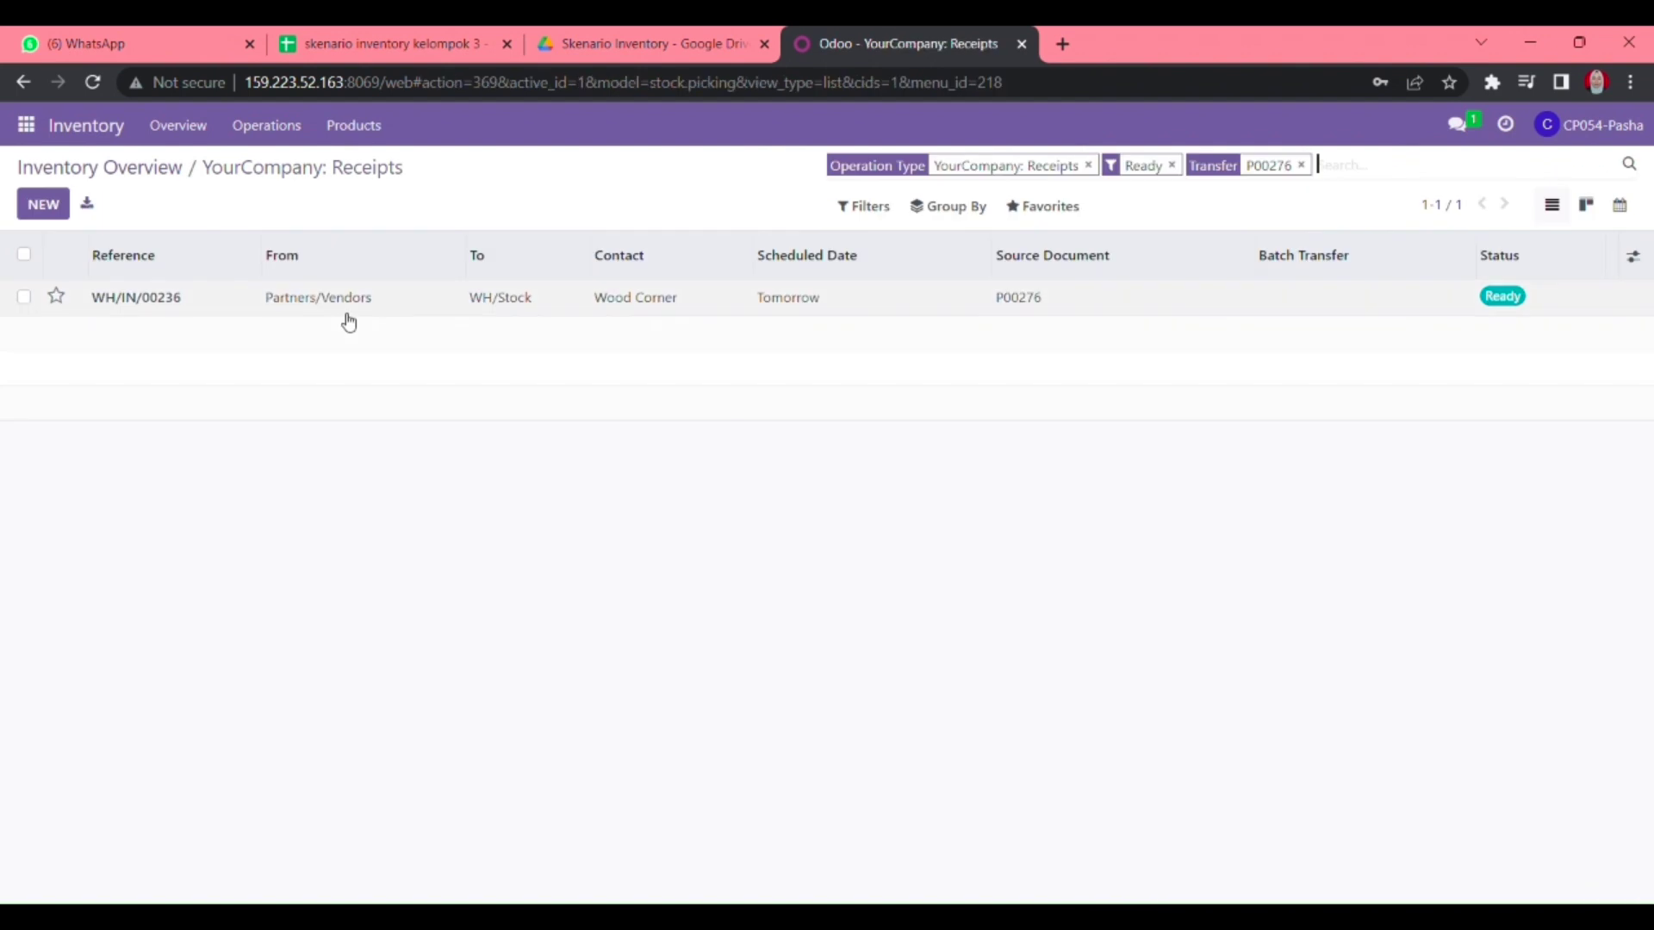
- Check the purchase order number P00277 in the Discuss chat message
left_click(27, 125)
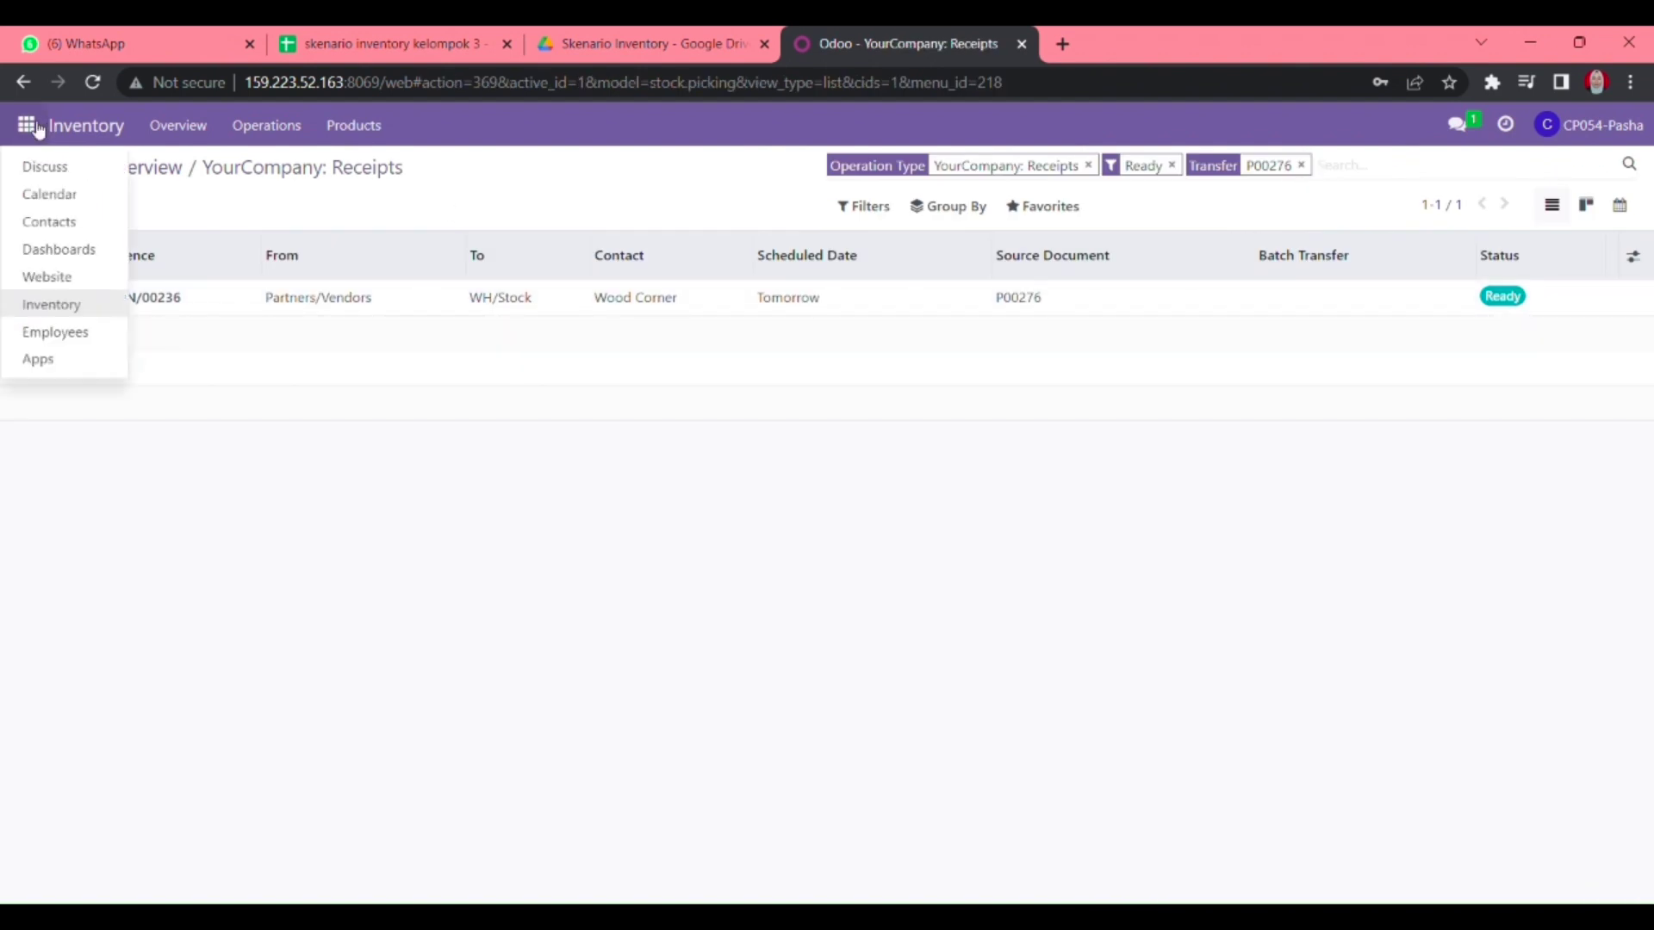
left_click(49, 169)
left_click_drag(1073, 793, 1124, 796)
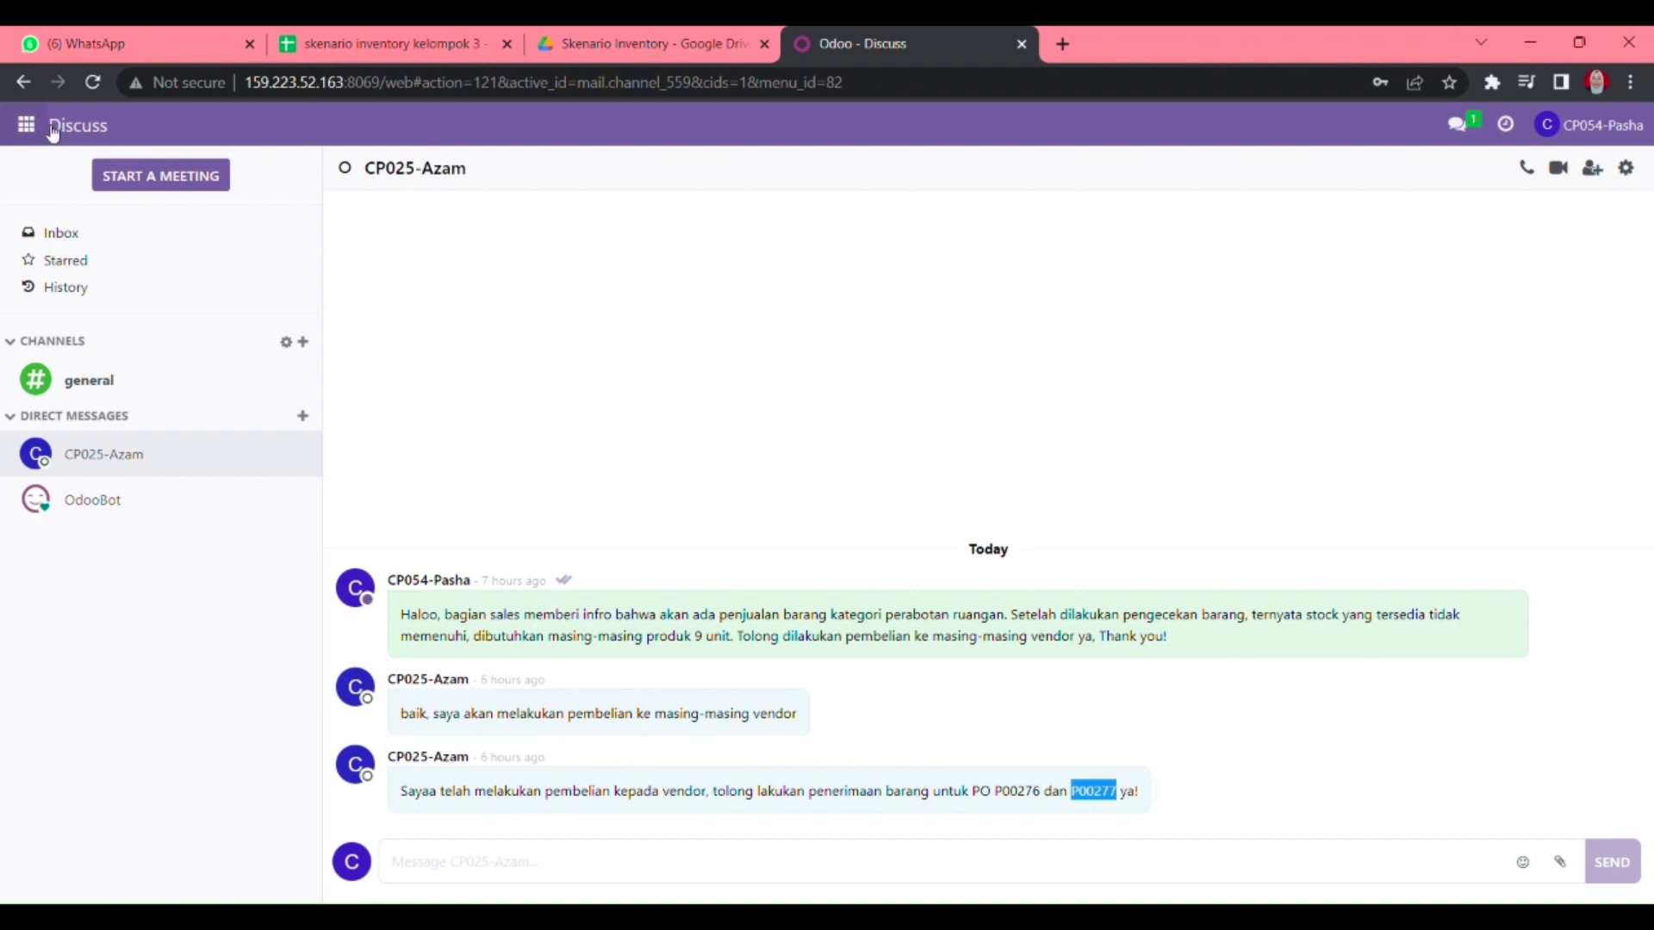
- Filter the Inventory receipts to process by P00277 and open WH/IN/00238
left_click(26, 125)
left_click(77, 301)
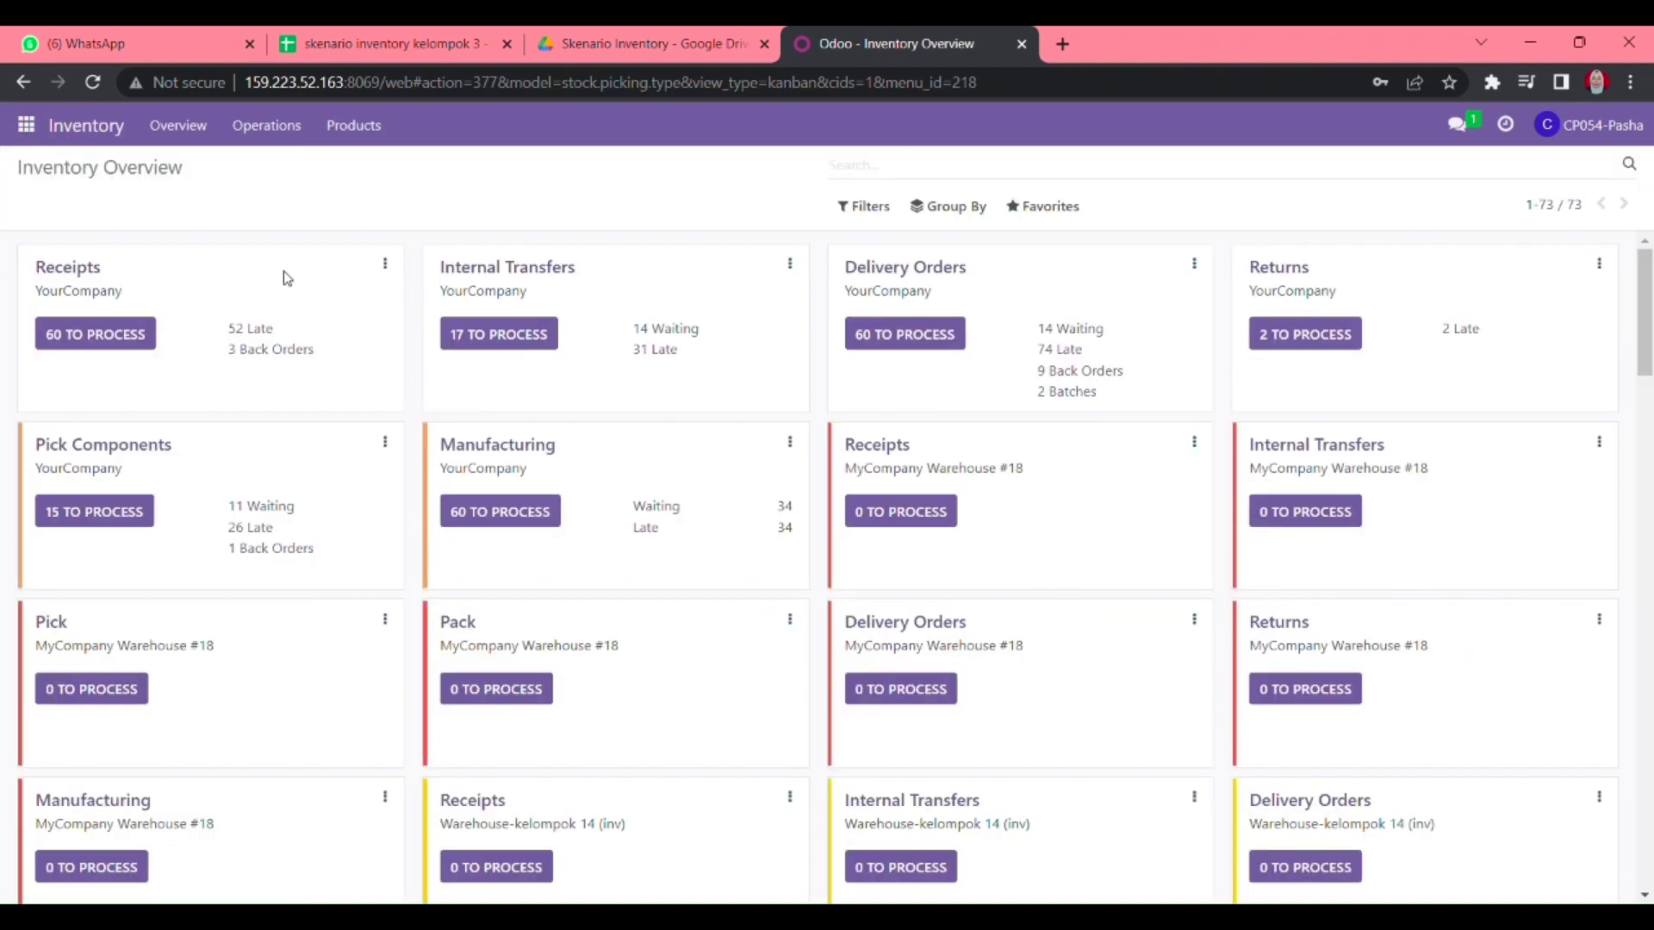
left_click(112, 344)
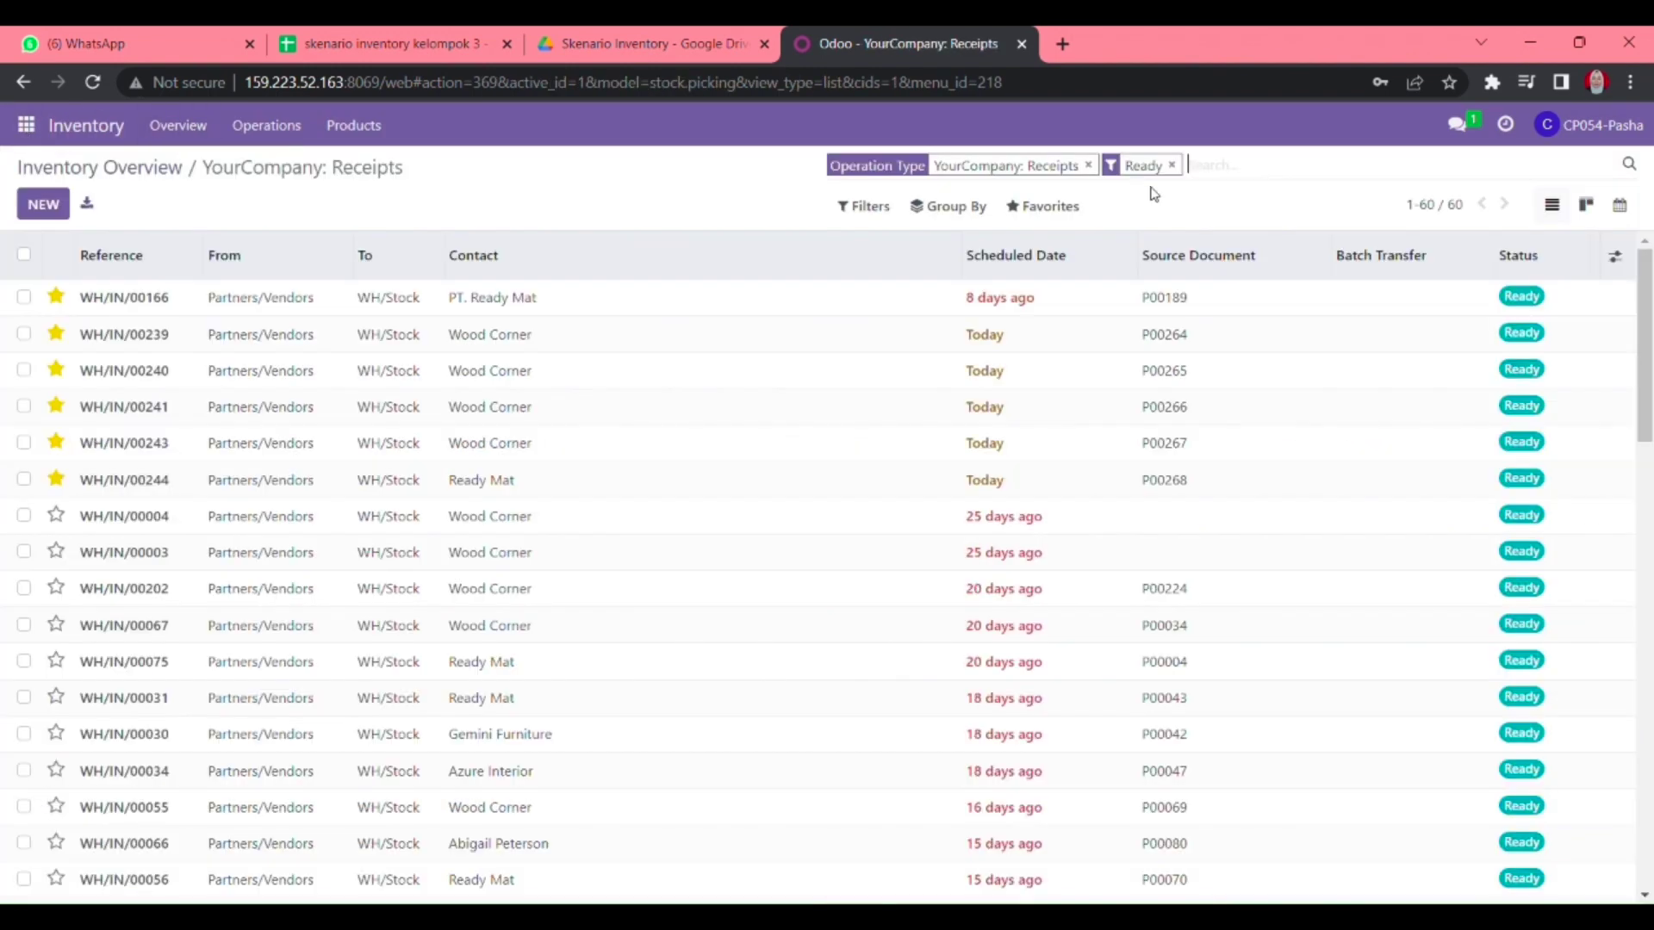
type("P00277")
key("Return")
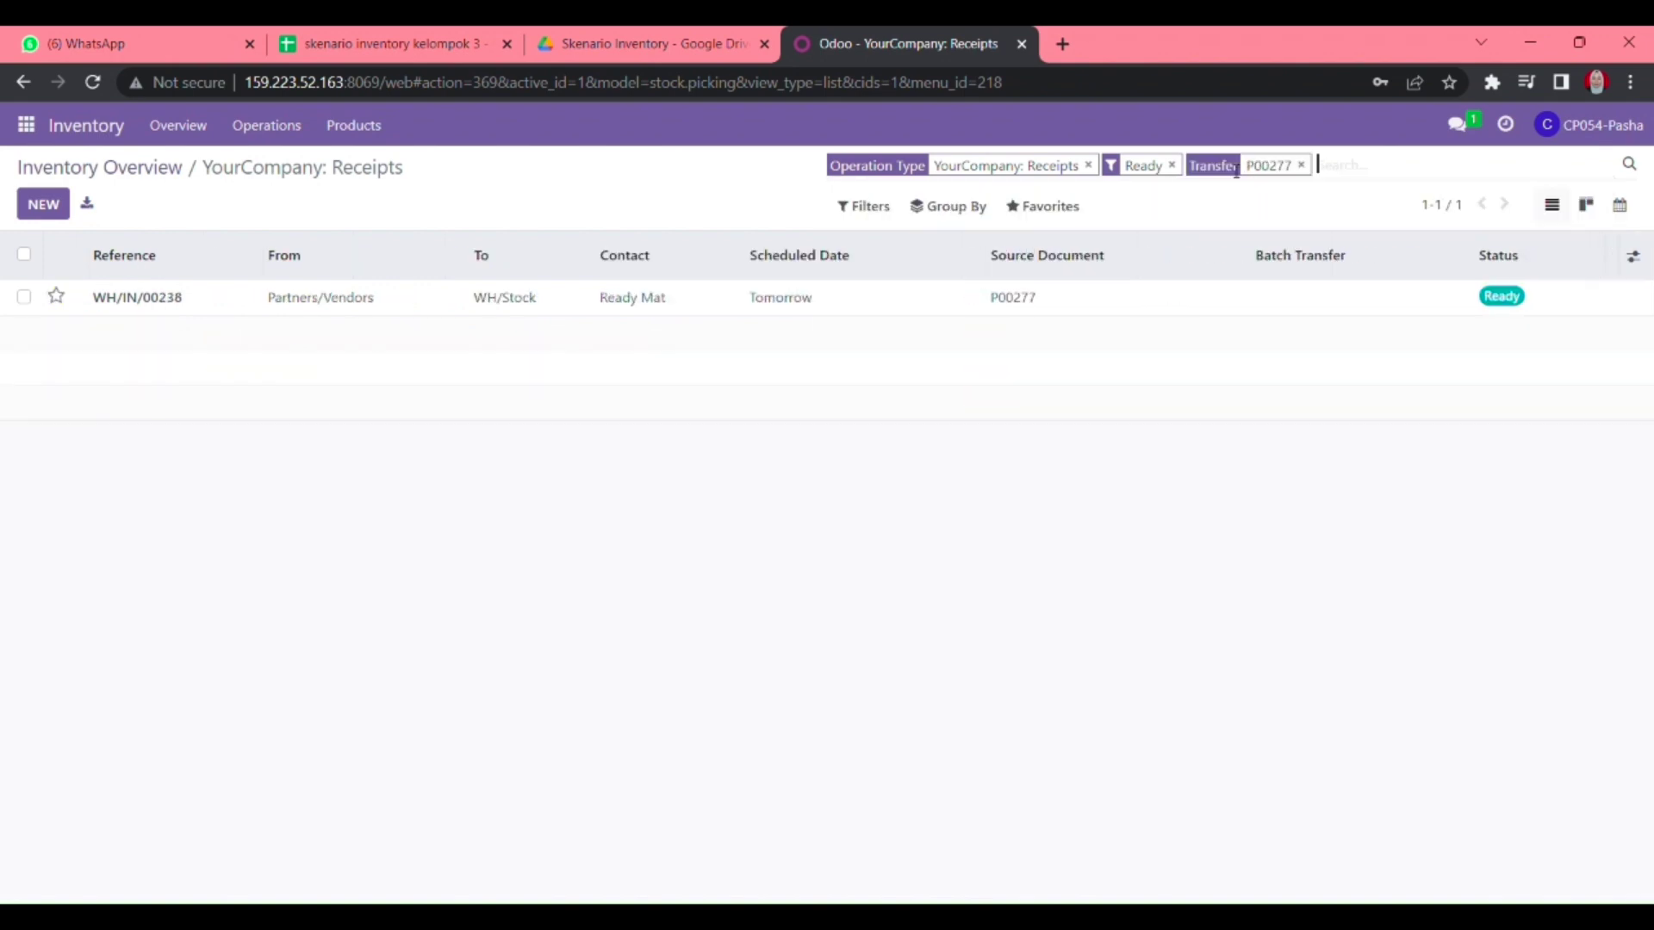
left_click(841, 300)
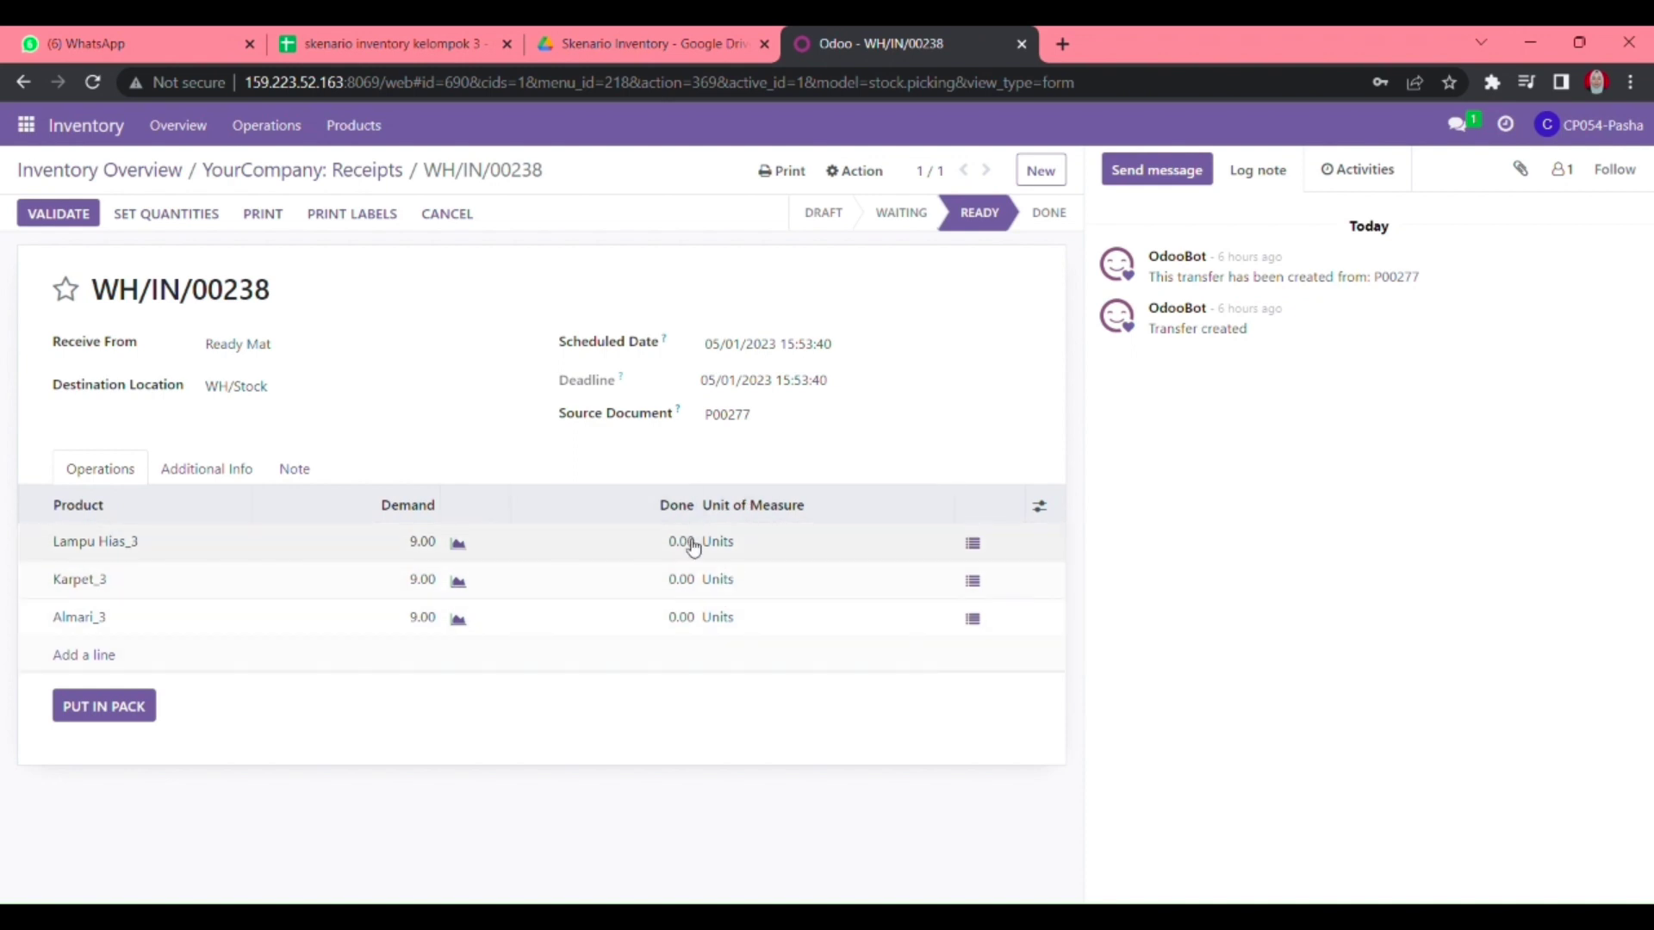
- Set 9 done each for Lampu Hias_3, Karpet_3 and Almari_3 on WH/IN/00238, then save
left_click(192, 226)
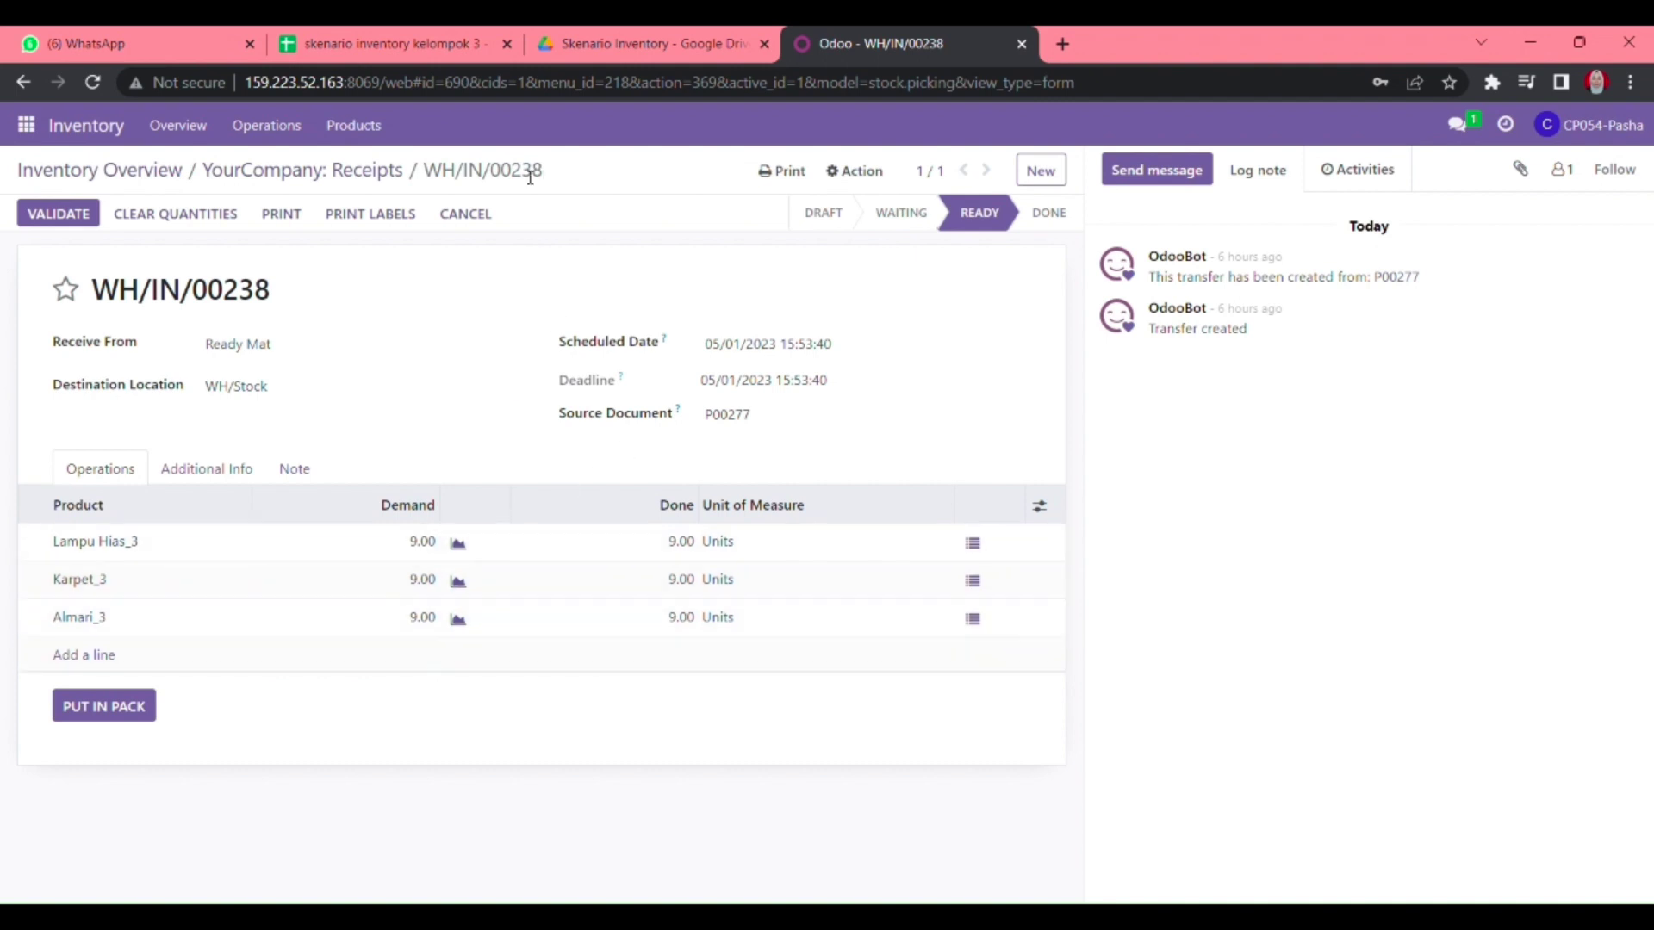
left_click(679, 540)
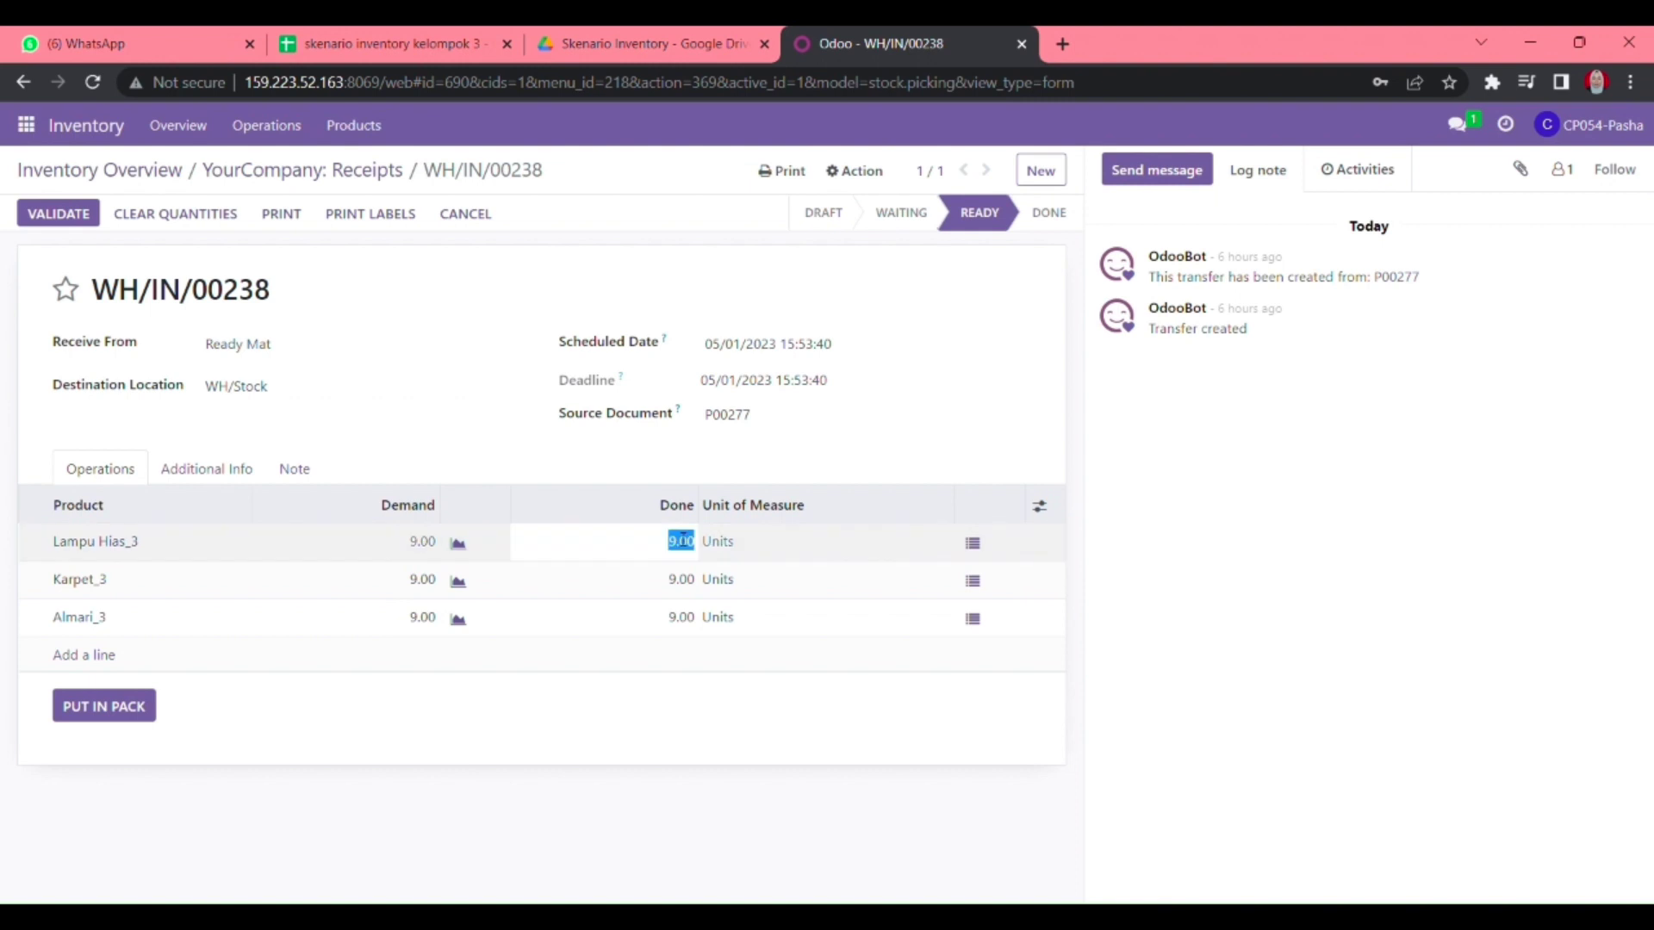
type("8")
left_click(560, 757)
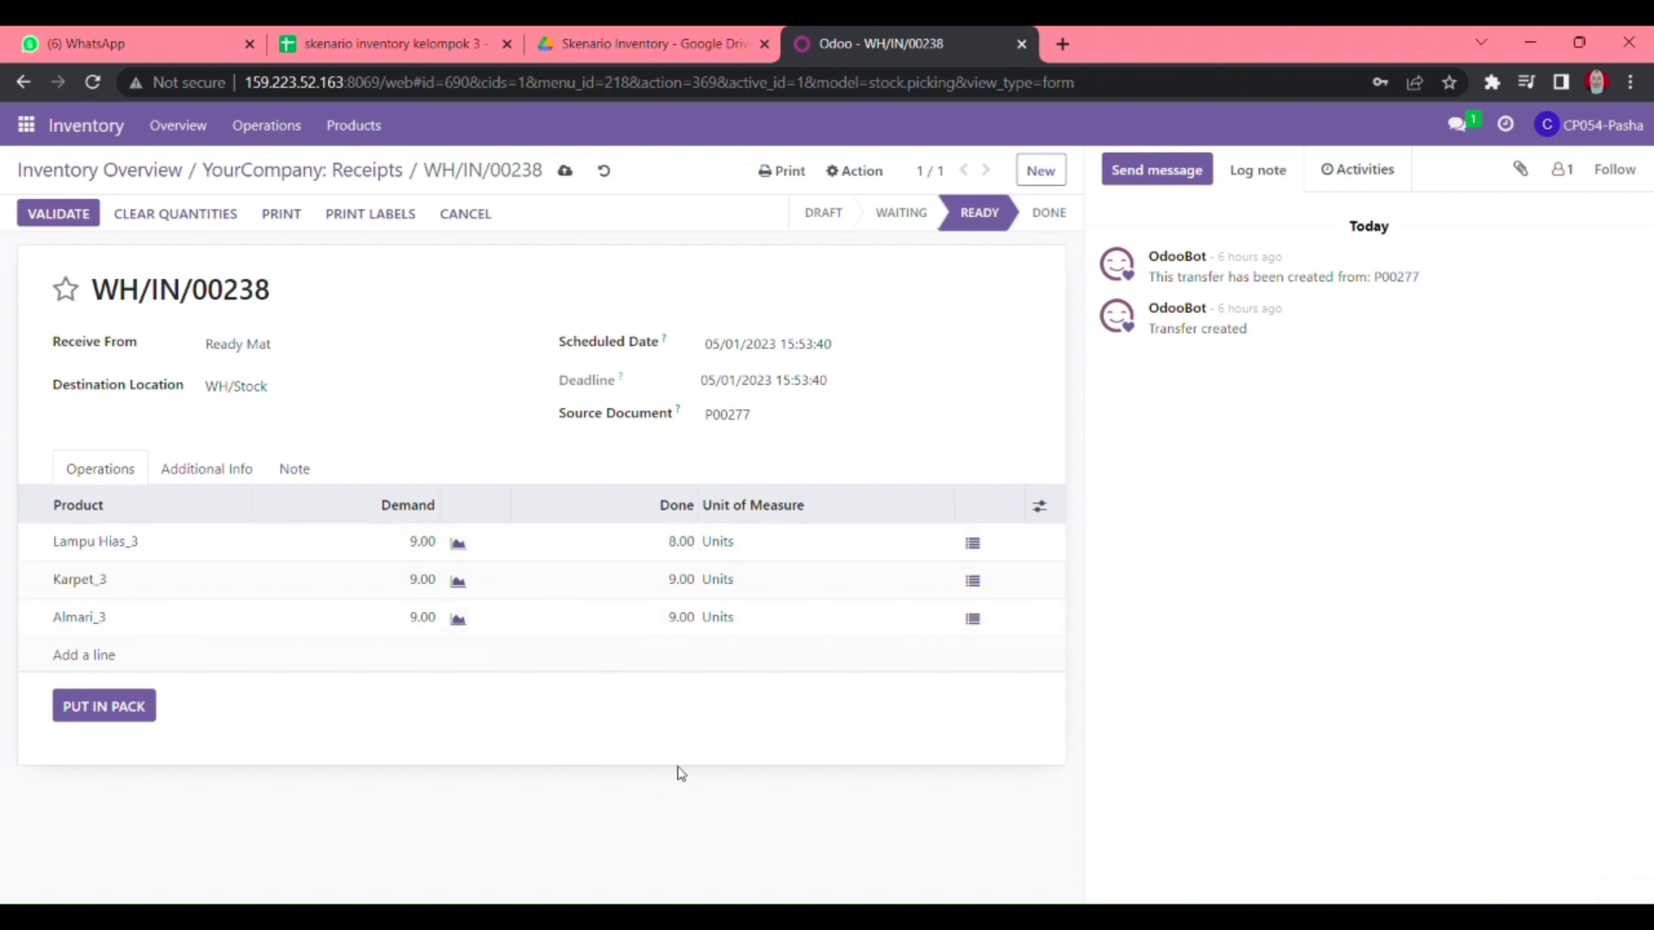
left_click(694, 539)
type("9")
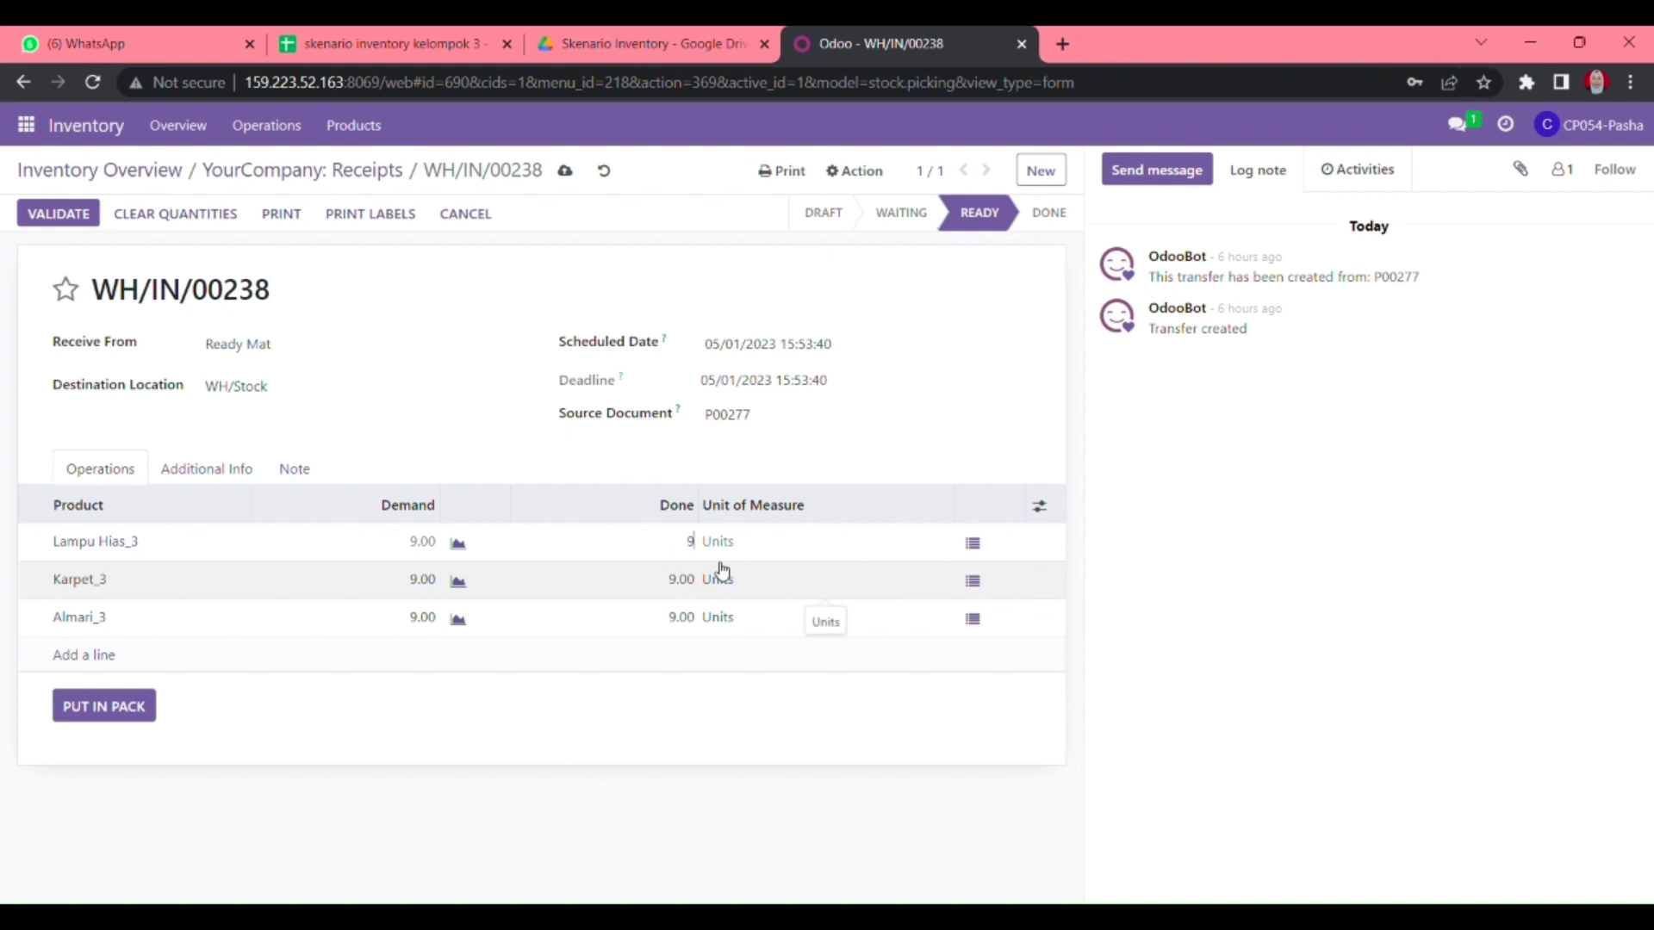
left_click(670, 708)
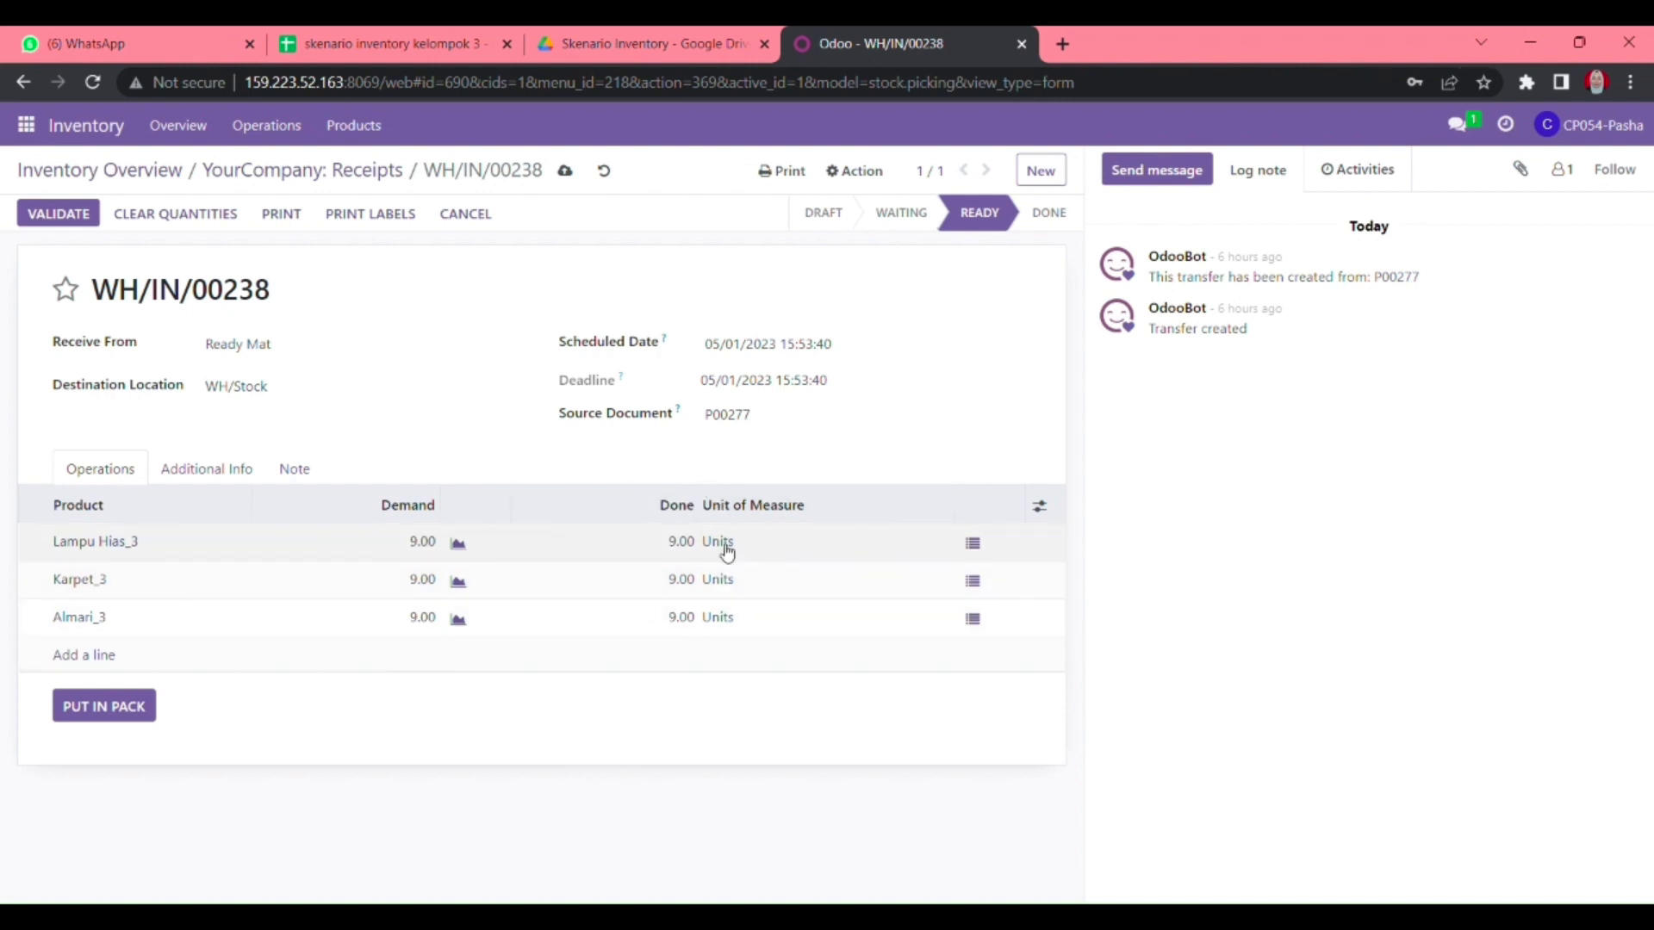
left_click(564, 171)
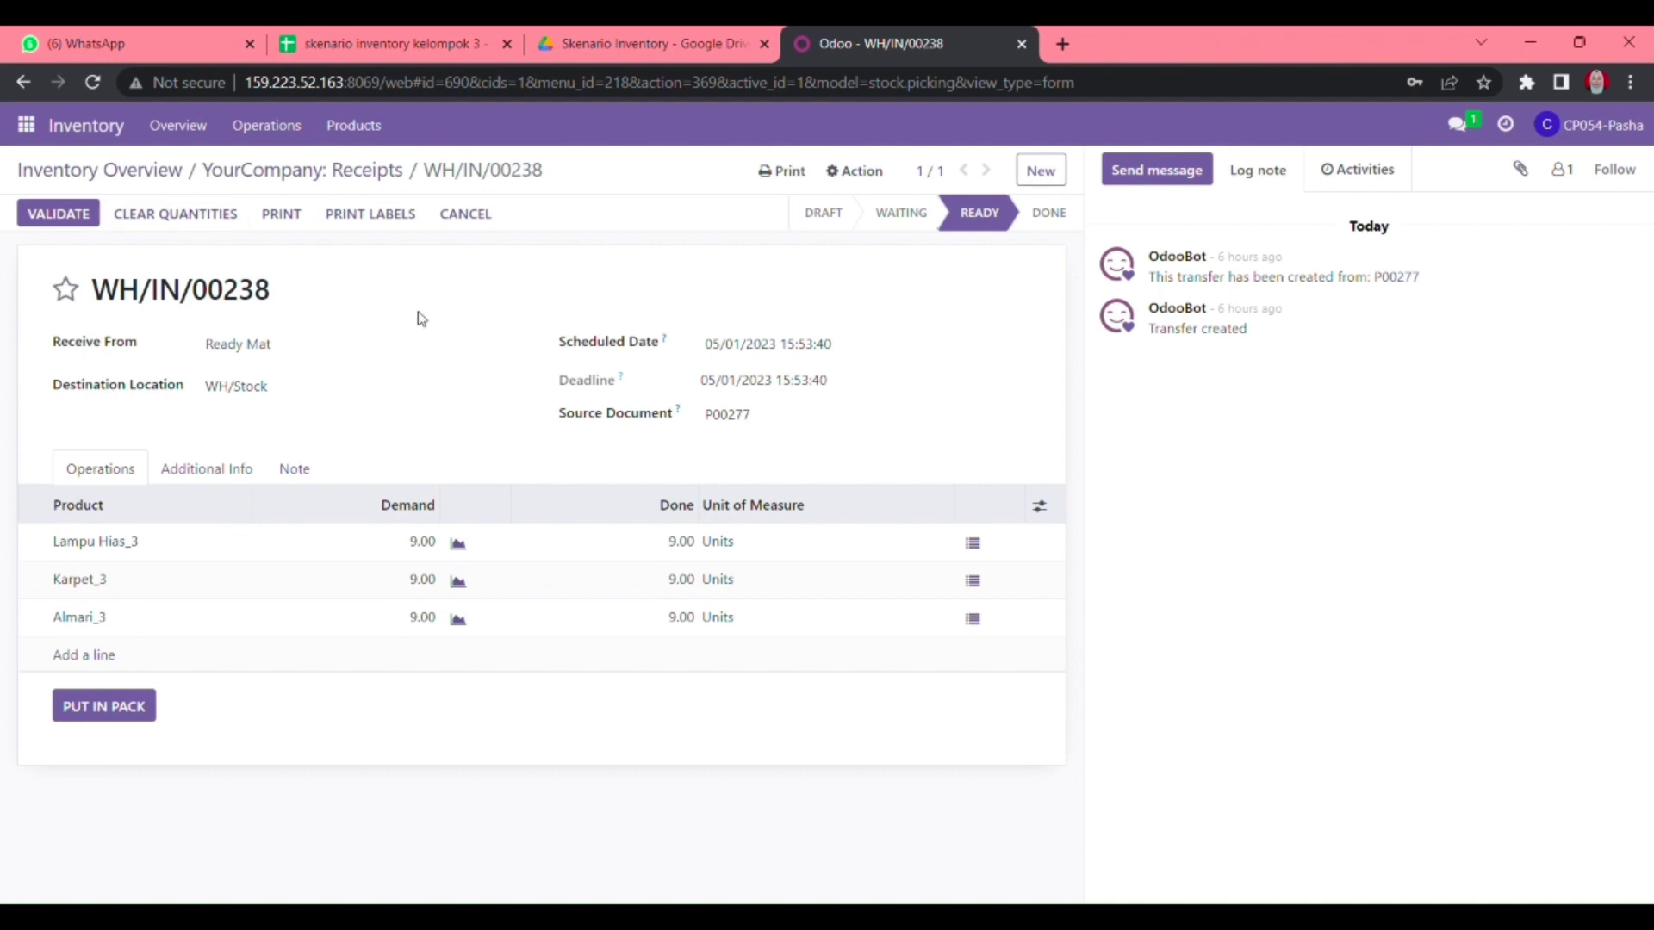
- Start a direct chat with a colleague and send the request to validate WH/IN/00238 and WH/IN/00236
left_click(26, 125)
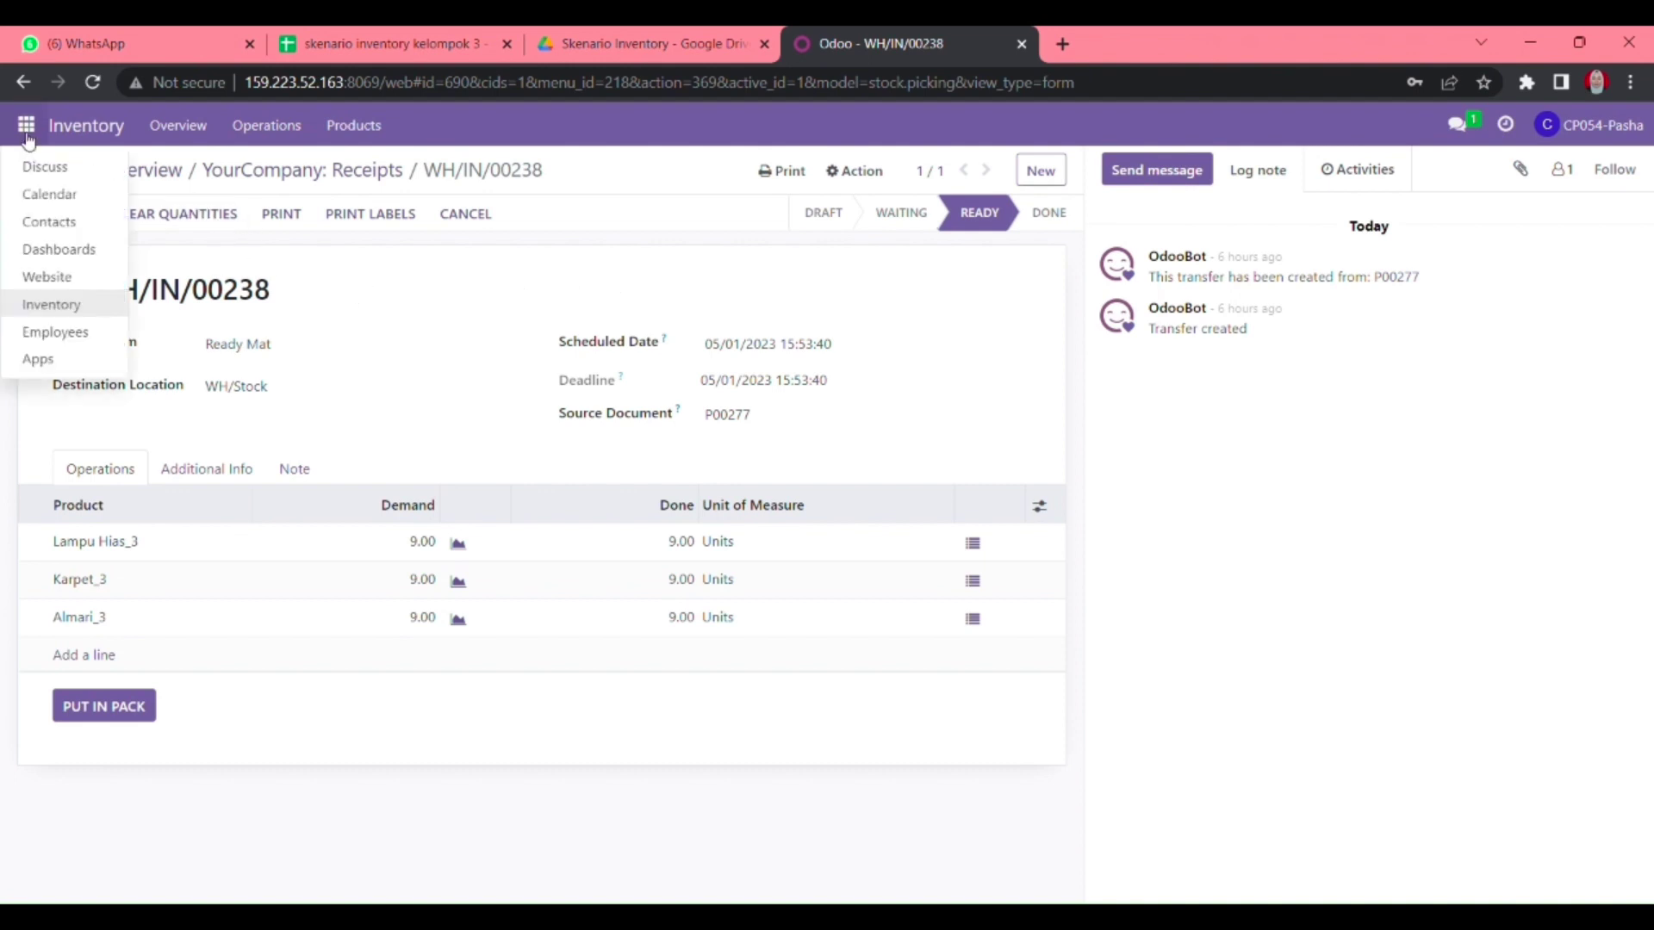
left_click(44, 169)
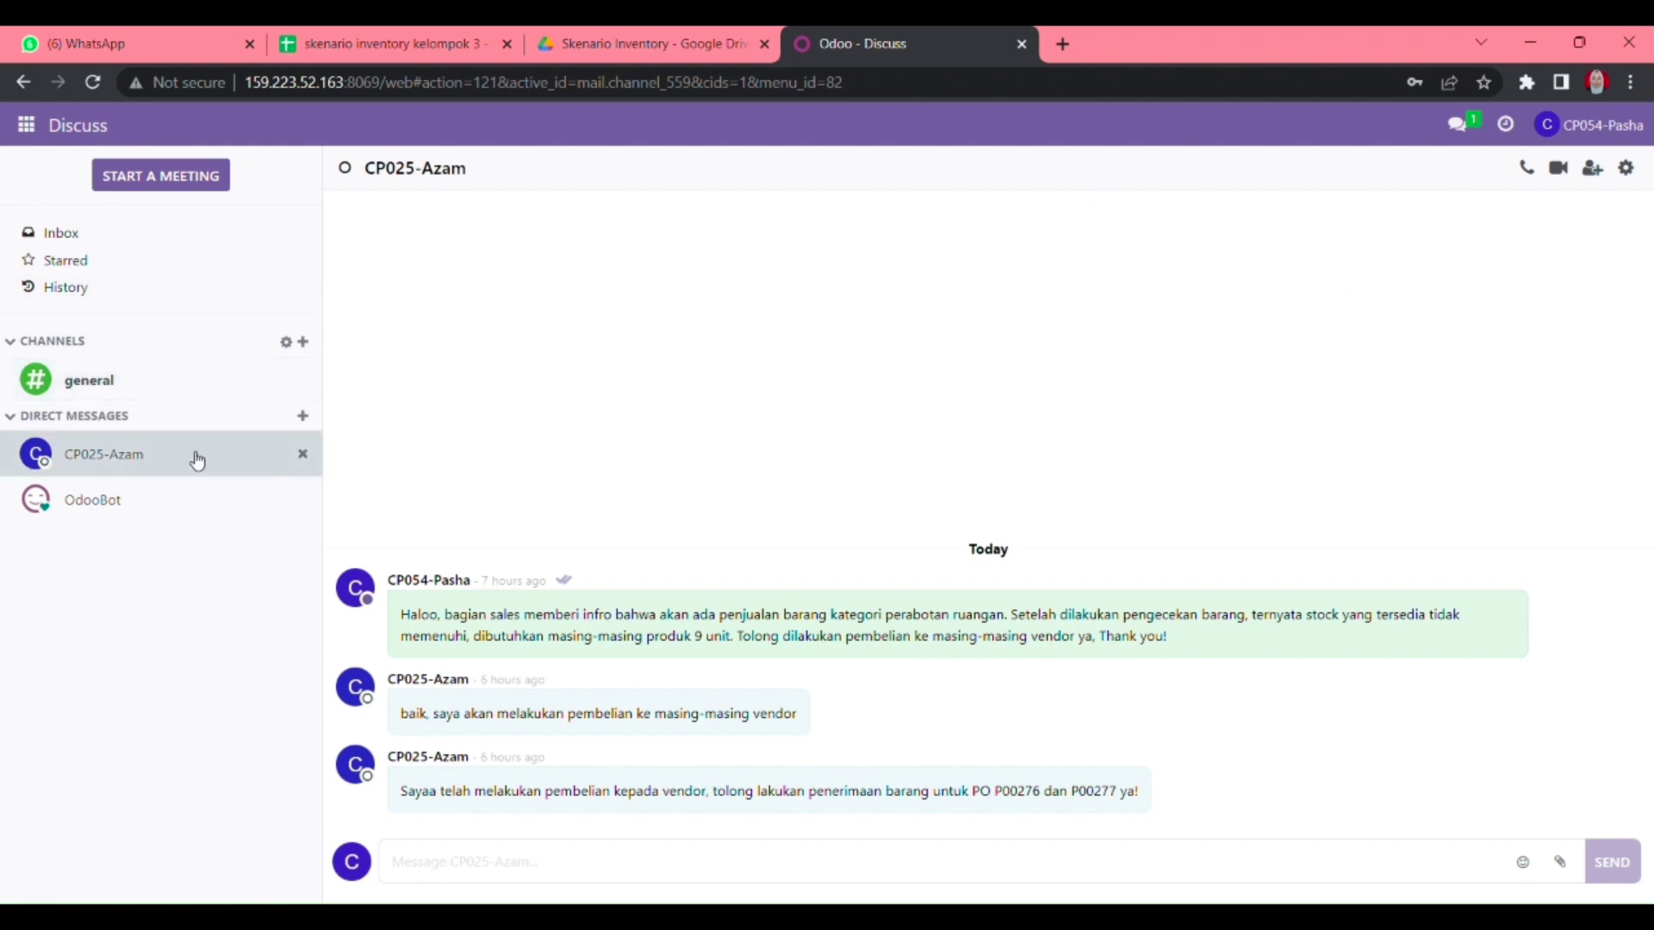
left_click(302, 416)
type("satr")
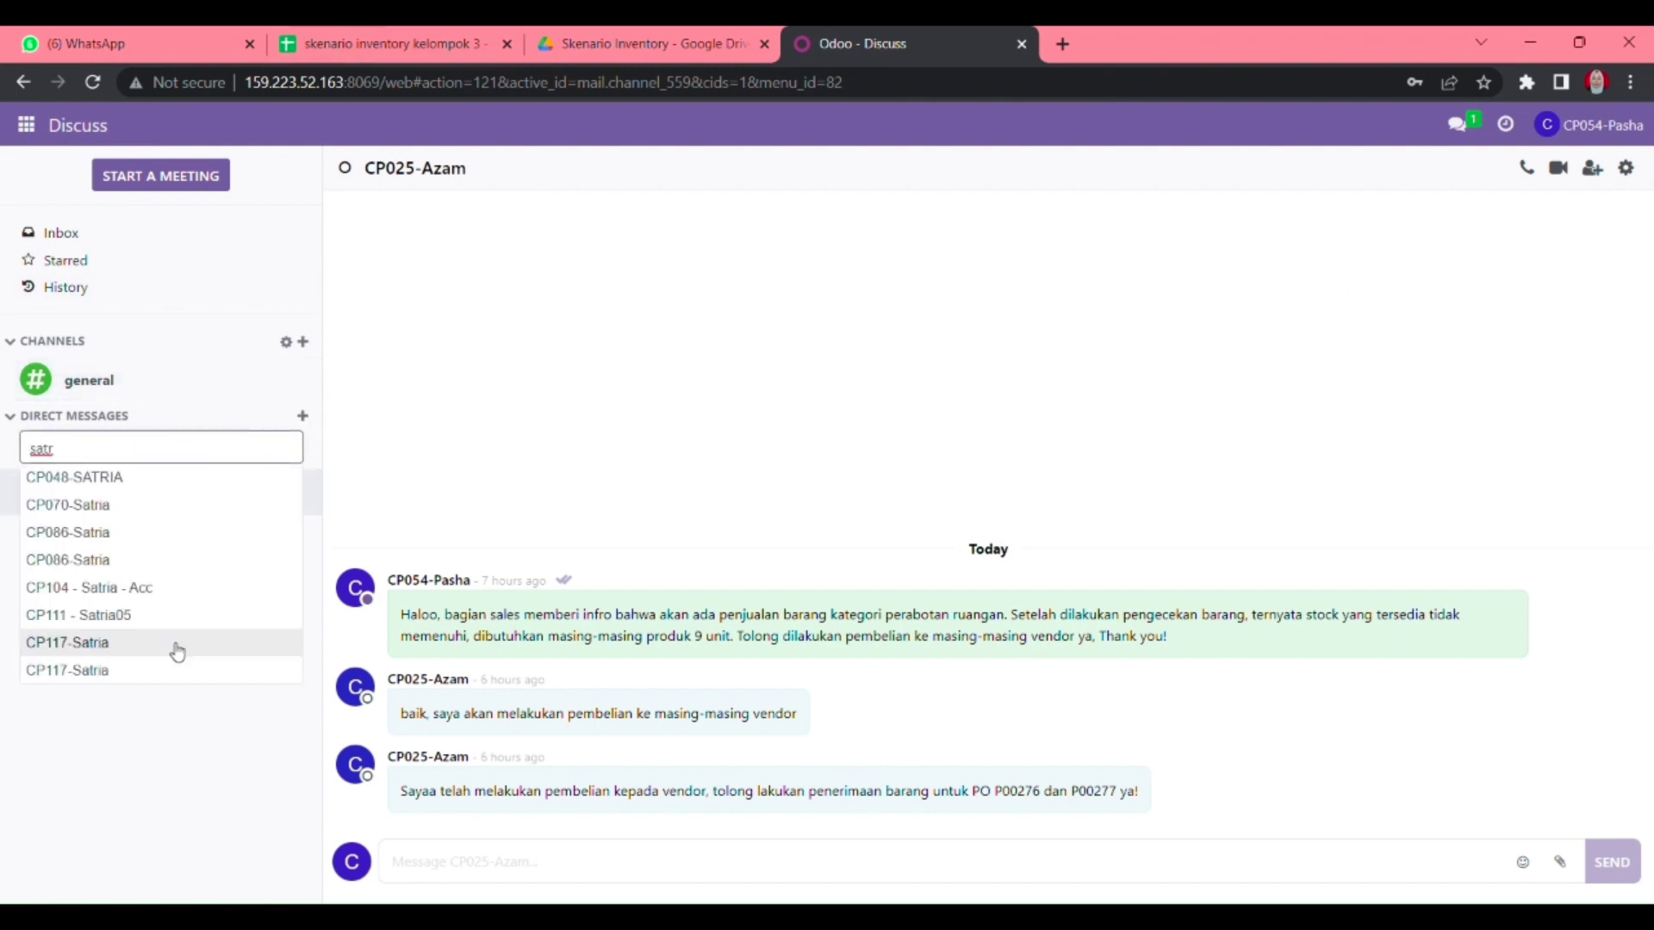
left_click(172, 644)
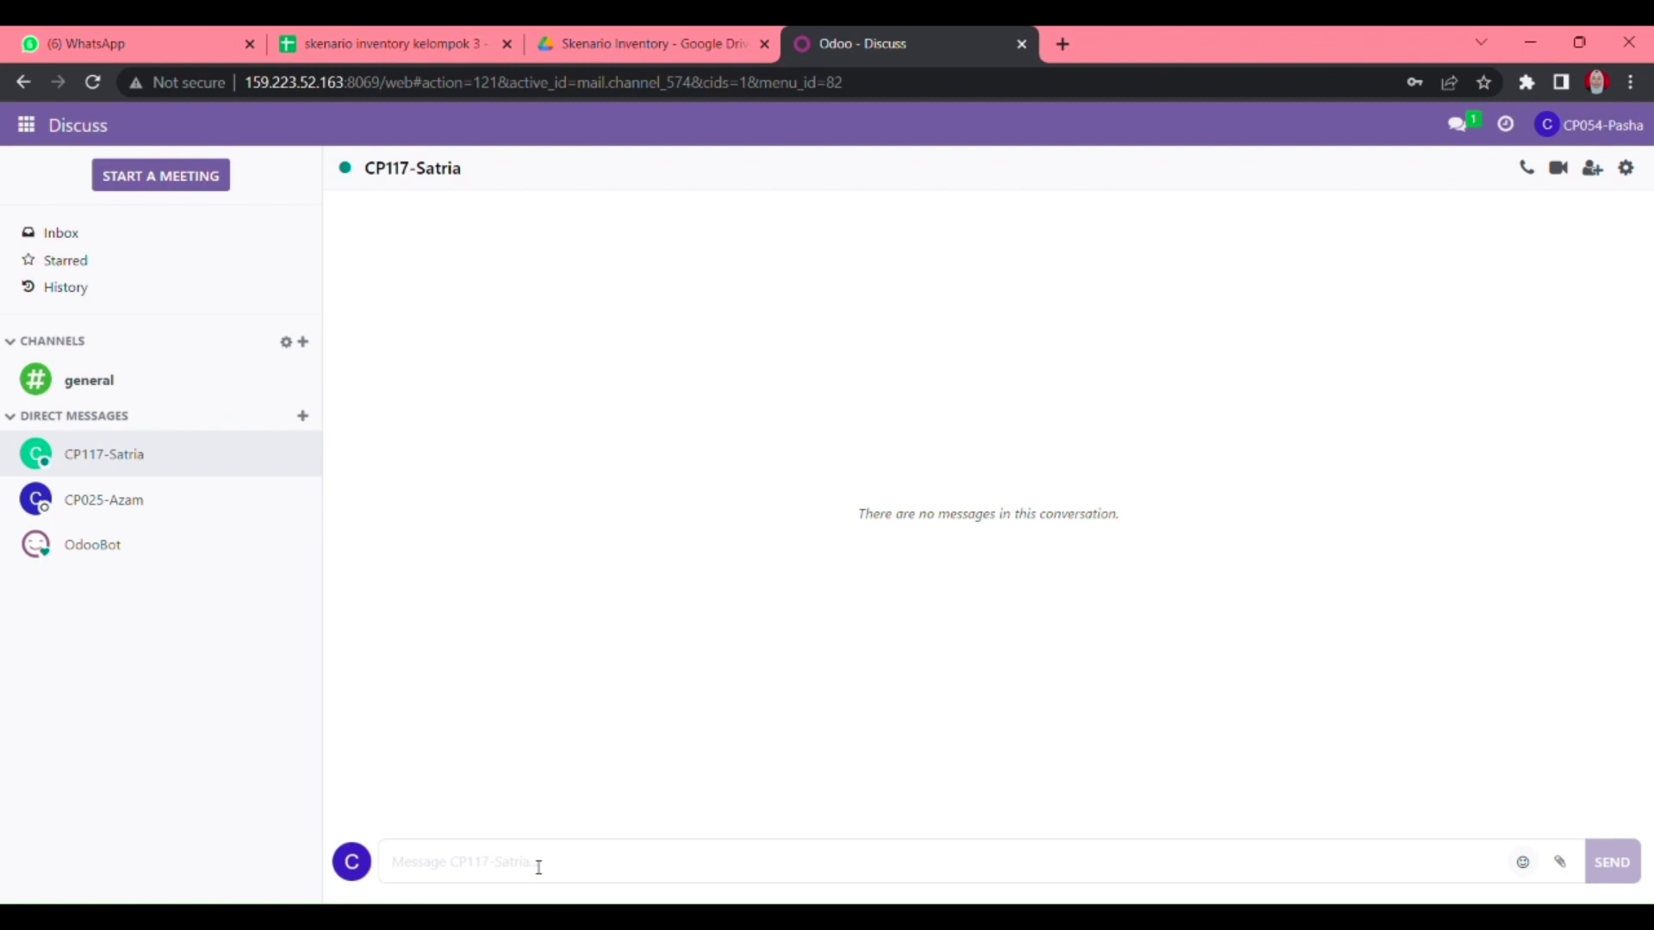
type("Tolong lakukan validate atas WH/IN/00238 dan WH/IN/00236")
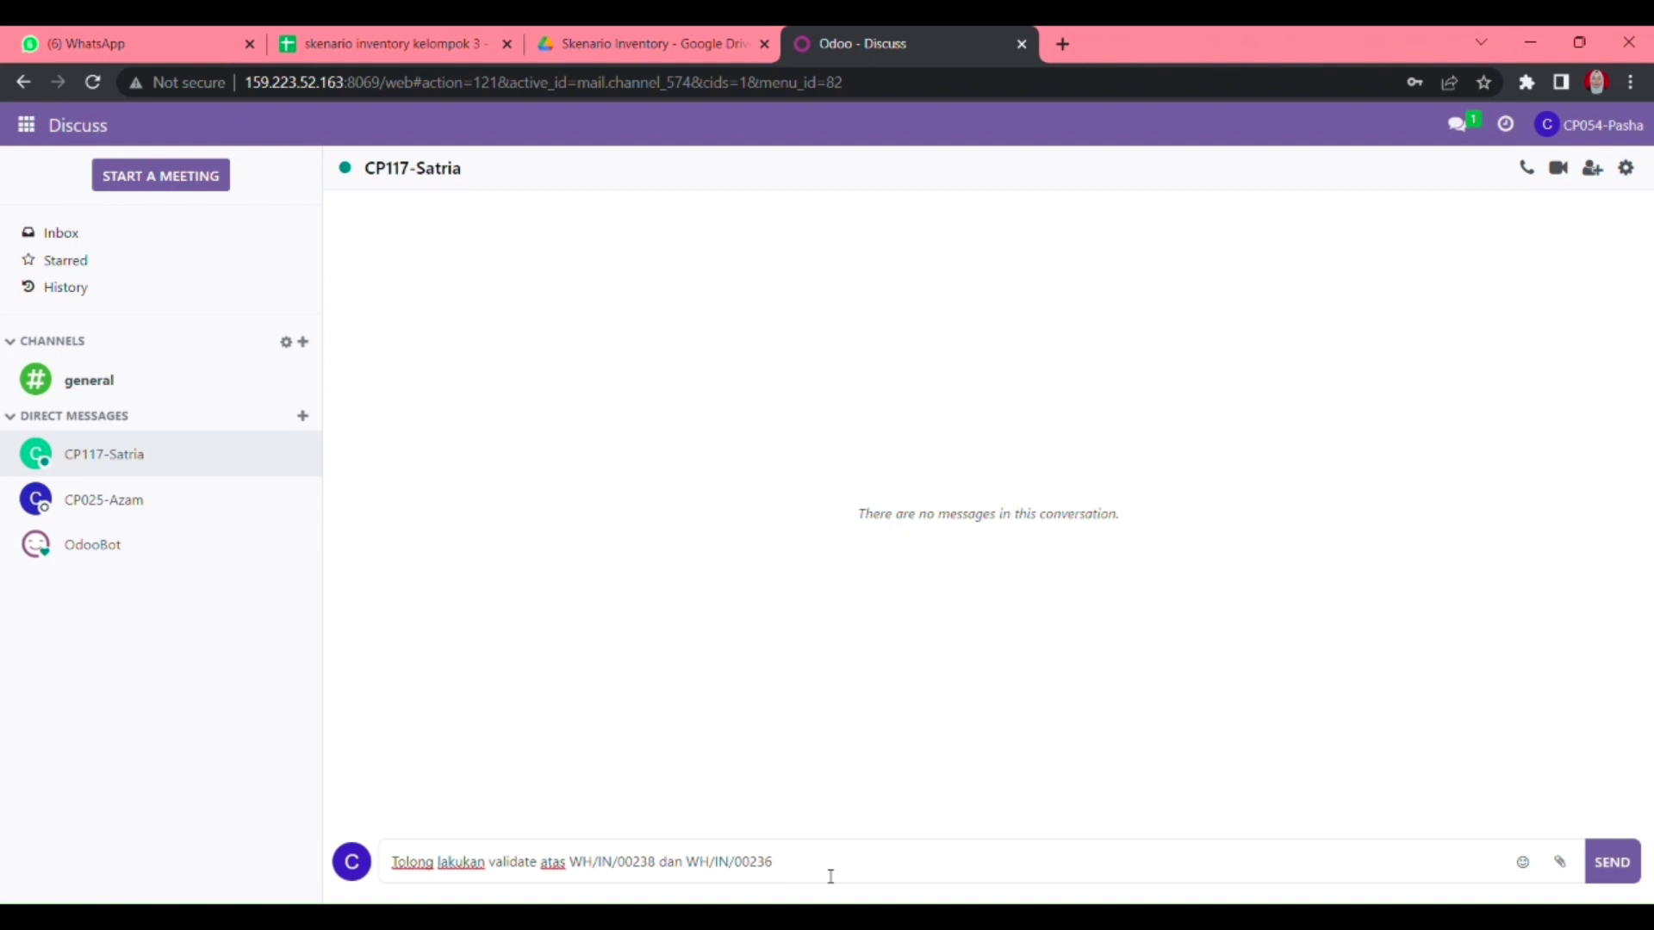
key("Return")
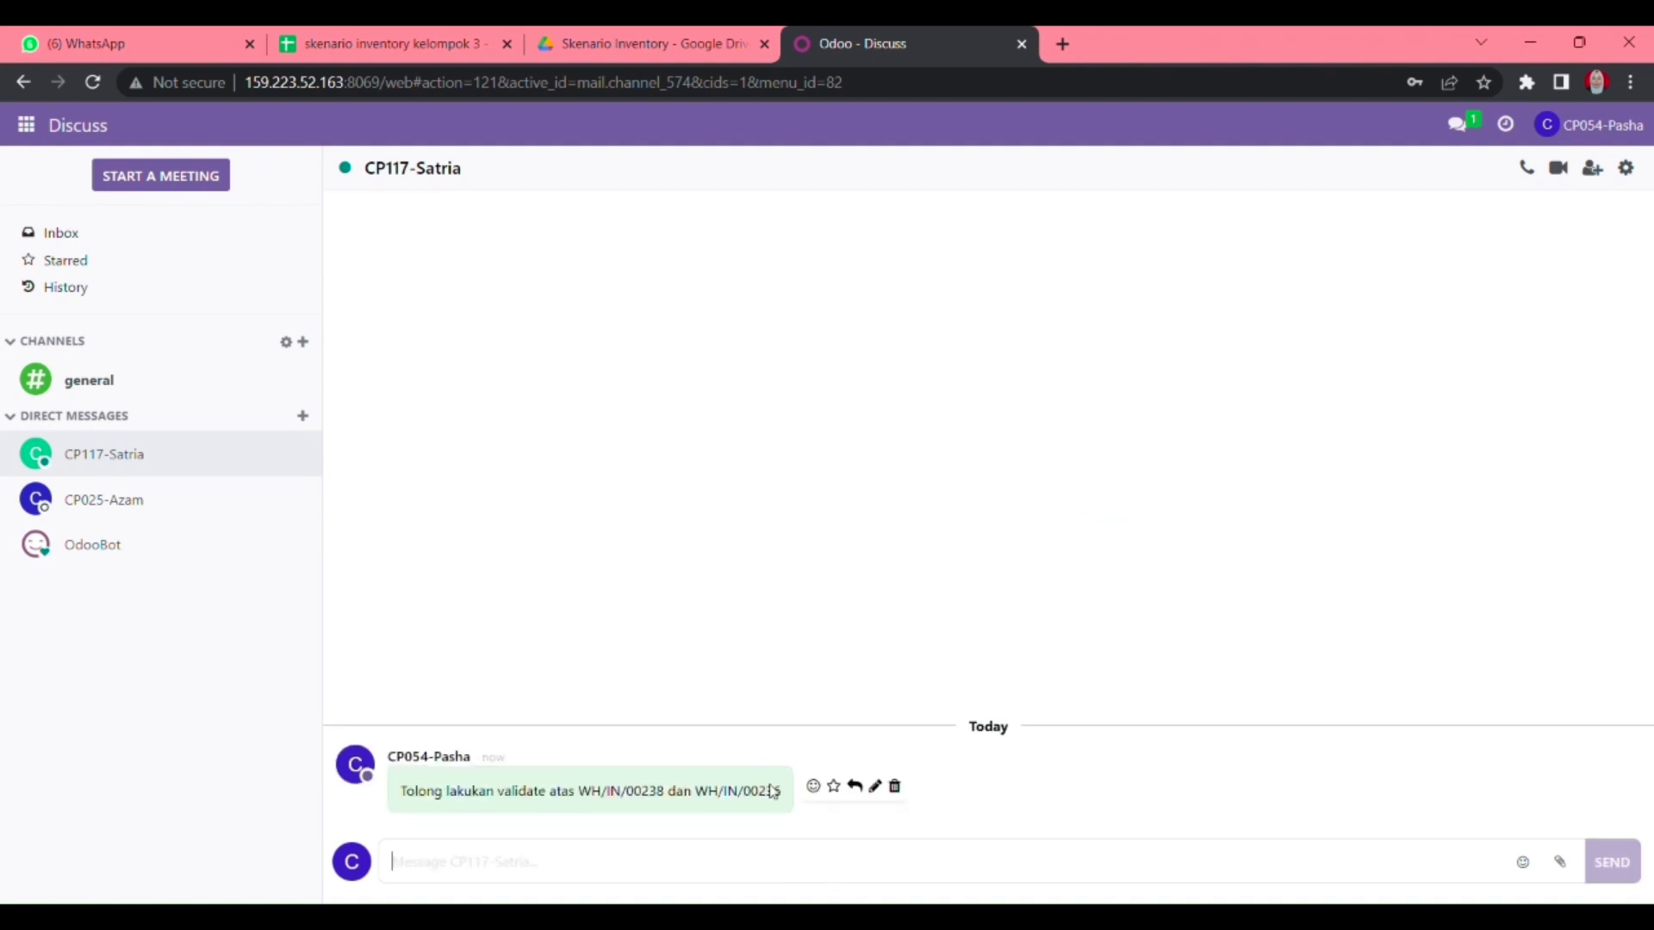
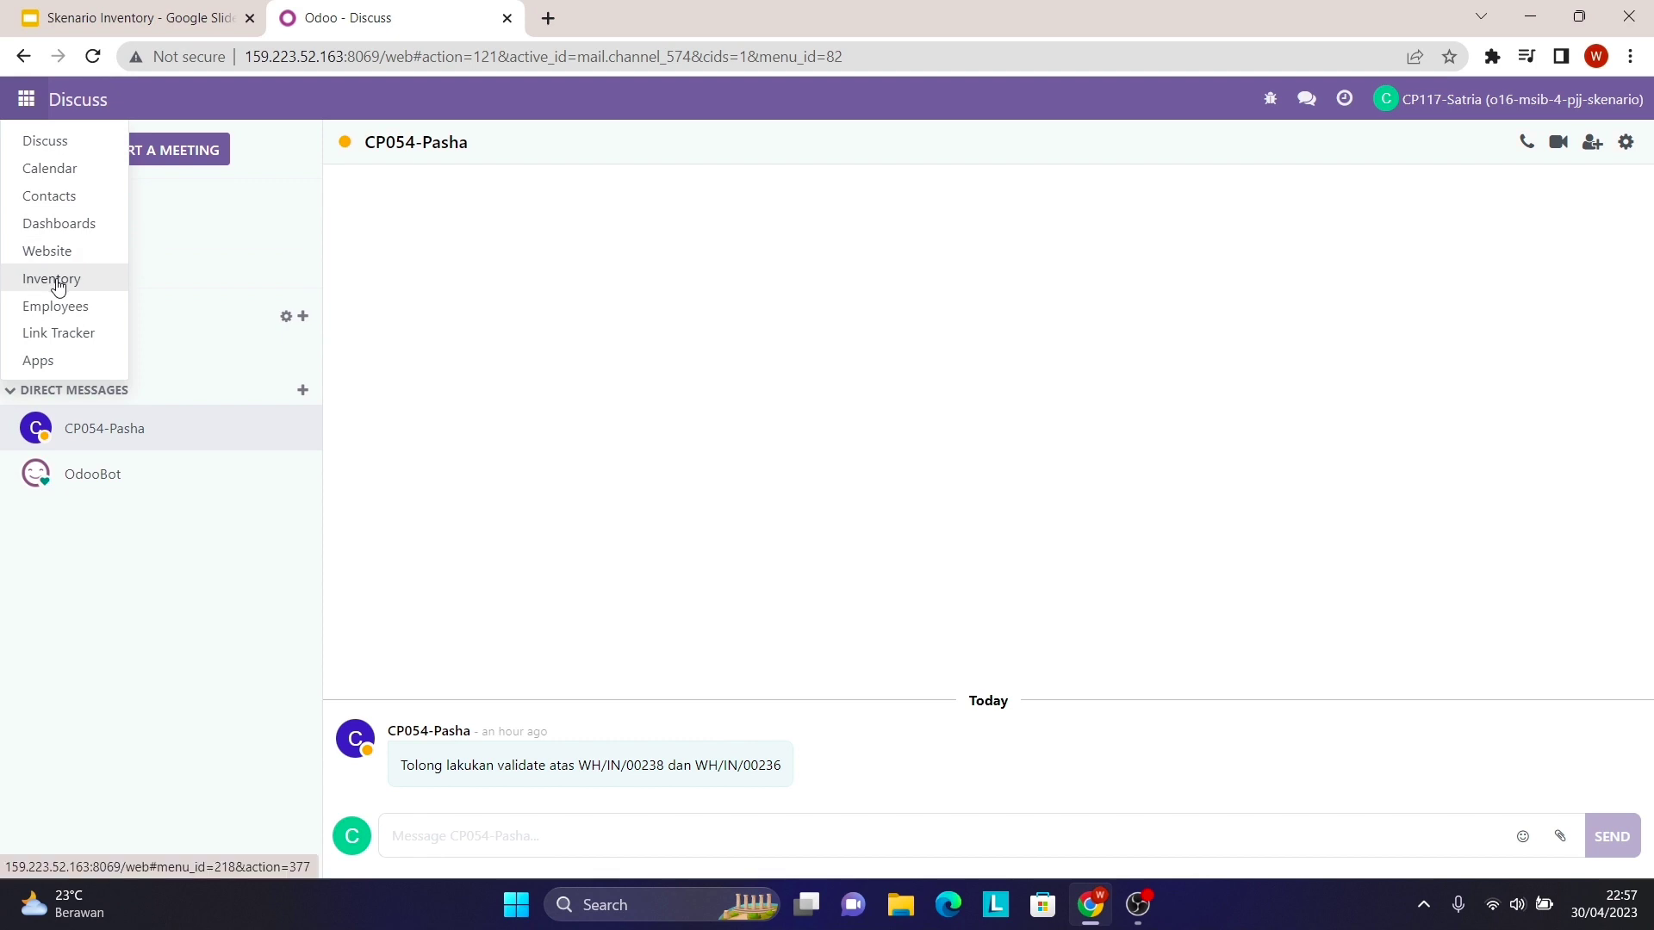
- Open the Inventory Transfers list
left_click(56, 278)
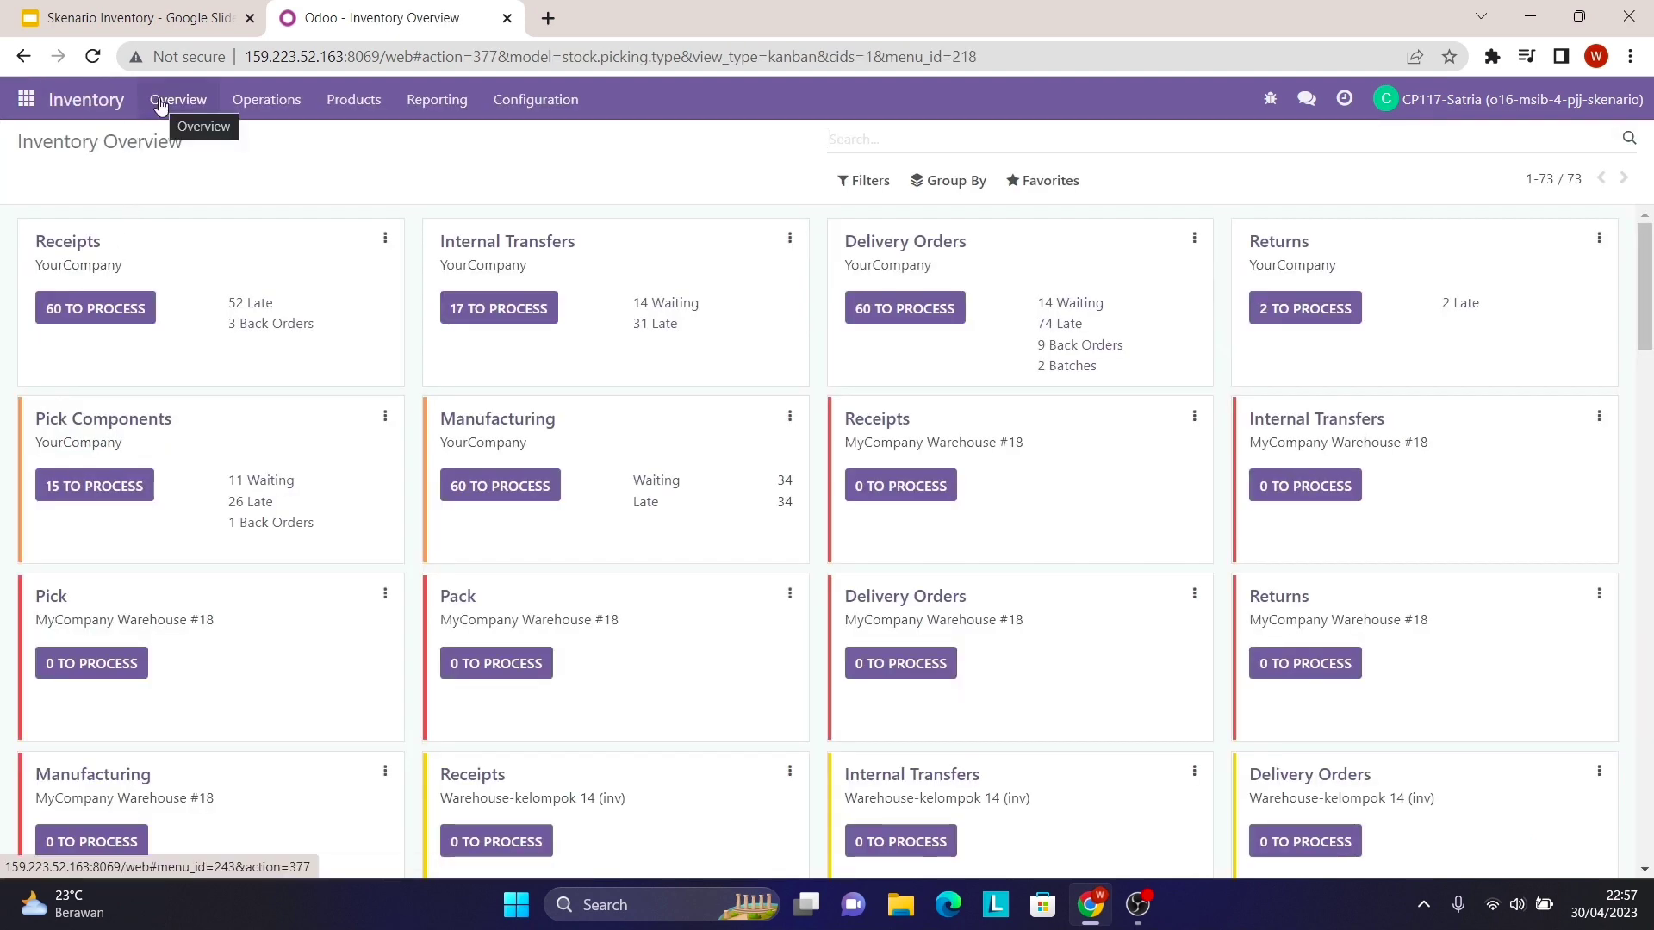
left_click(258, 102)
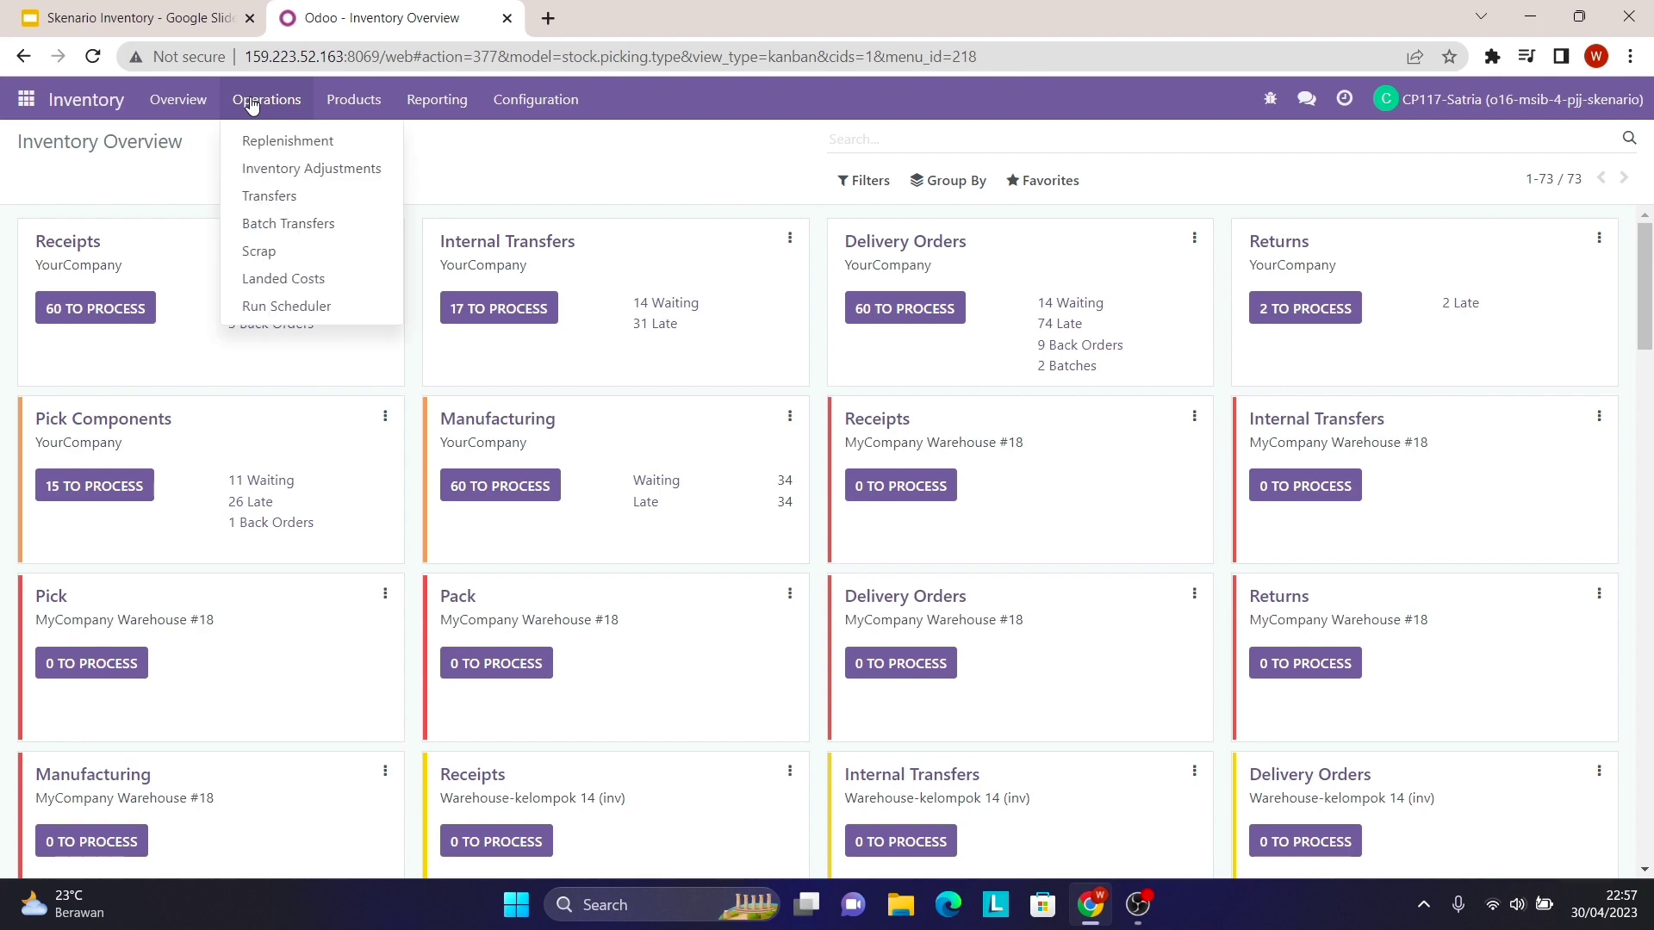
left_click(287, 204)
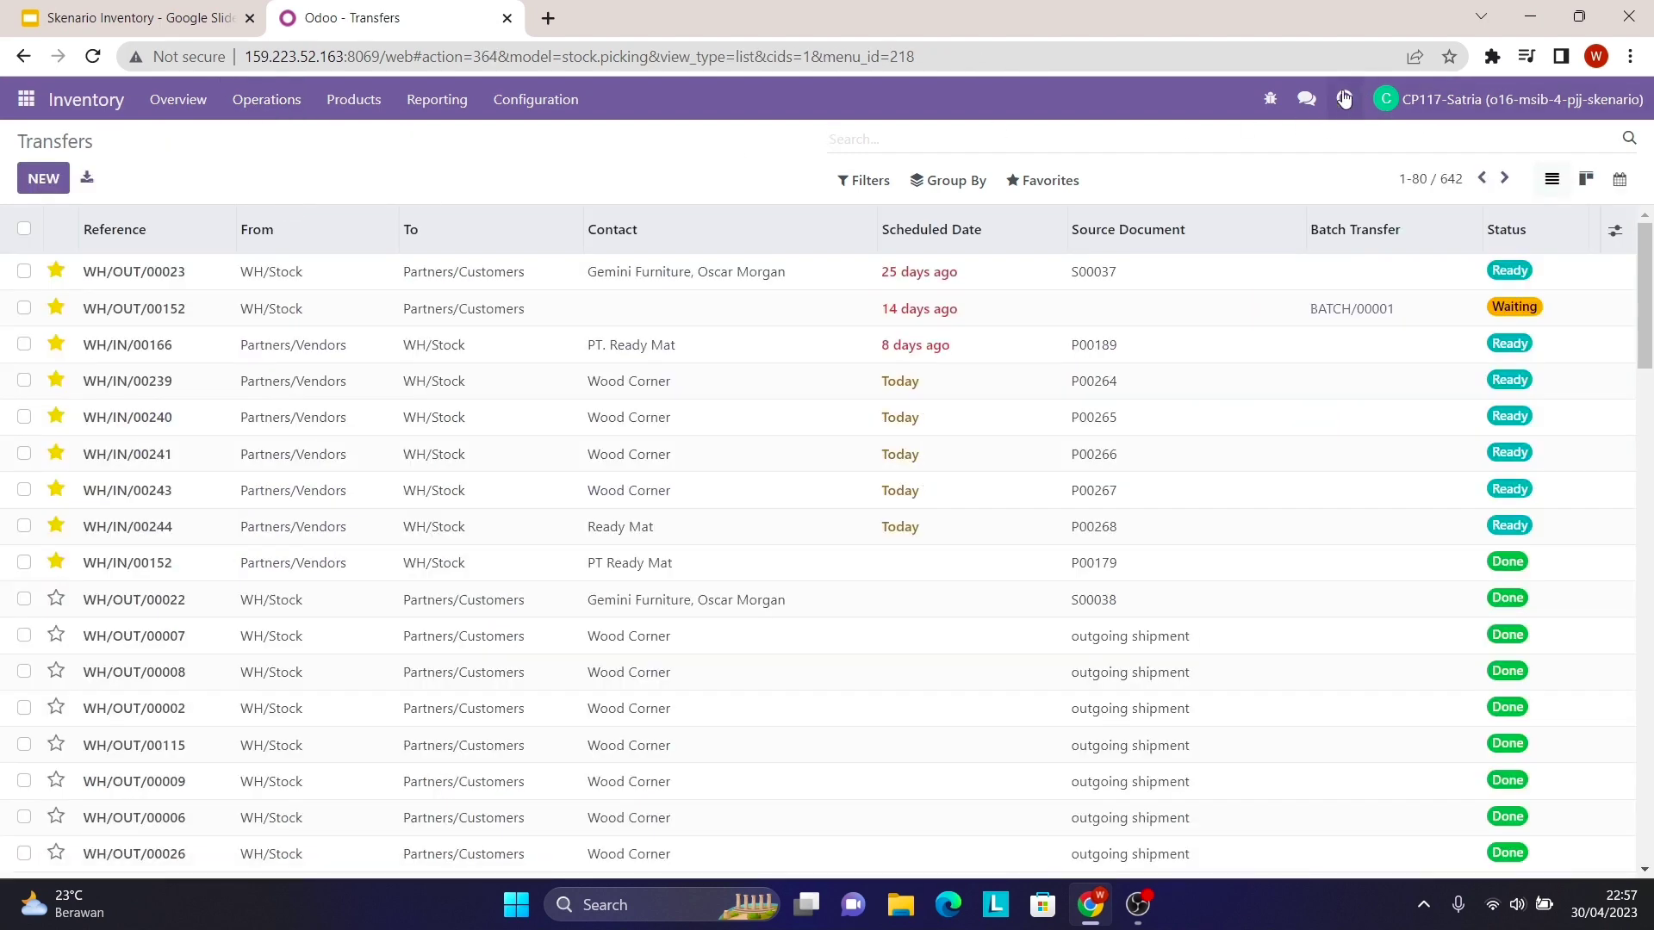
- Copy WH/IN/00238 from the colleague's chat request and paste it into the Transfers search
left_click(1307, 99)
left_click(1159, 196)
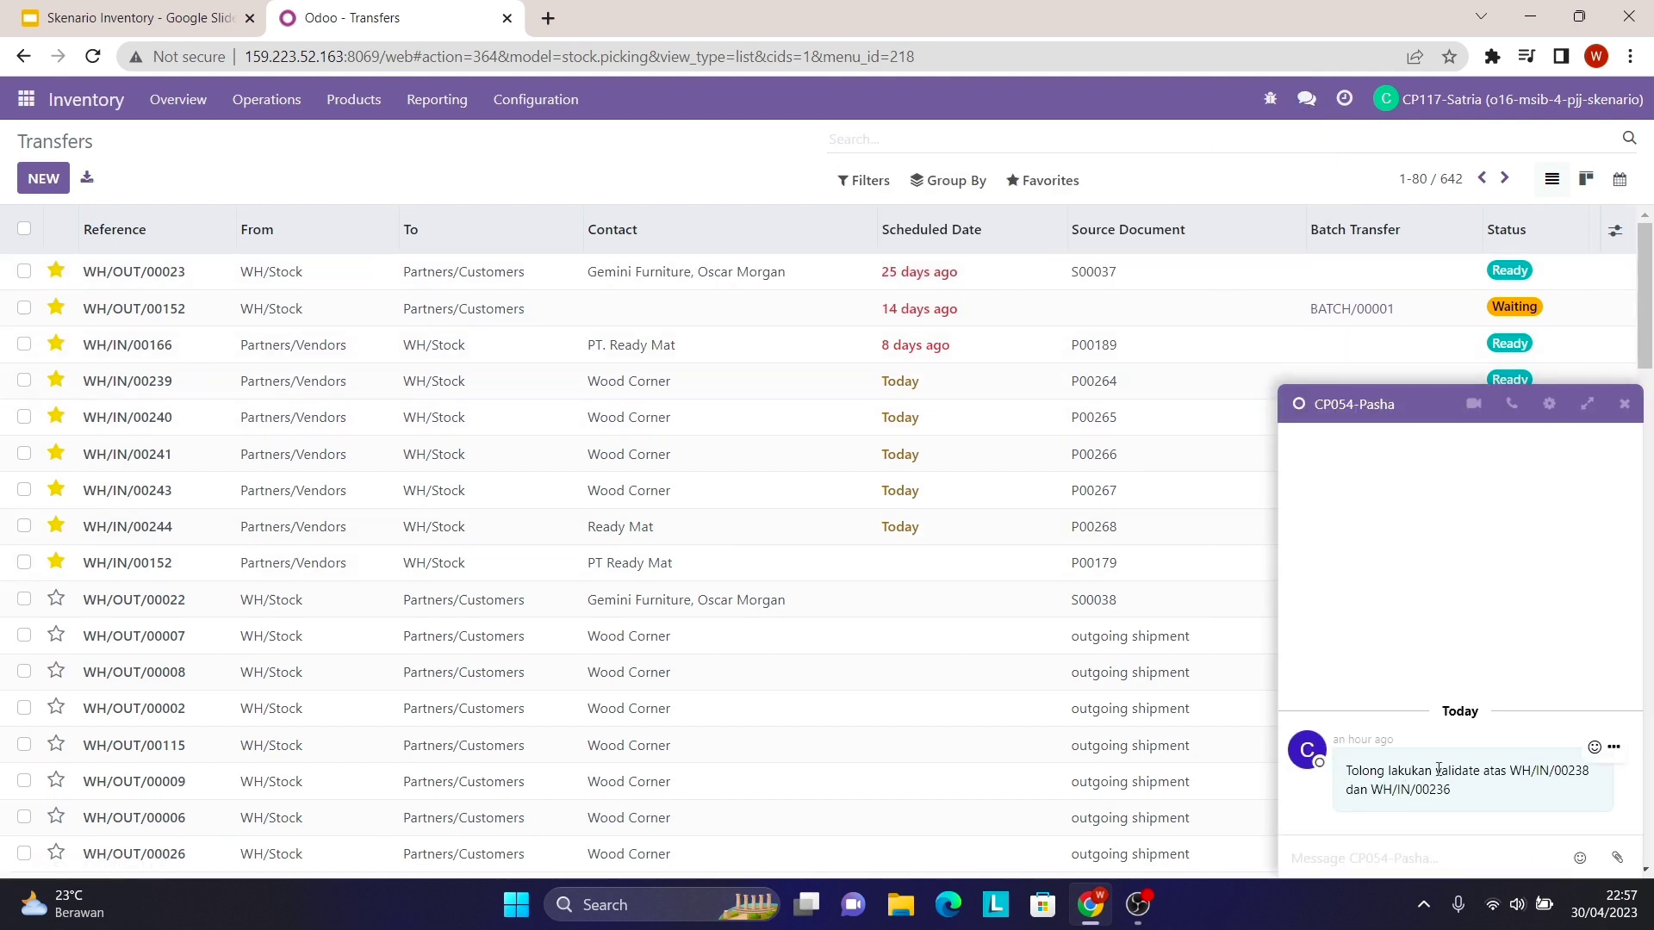
left_click_drag(1509, 770, 1591, 775)
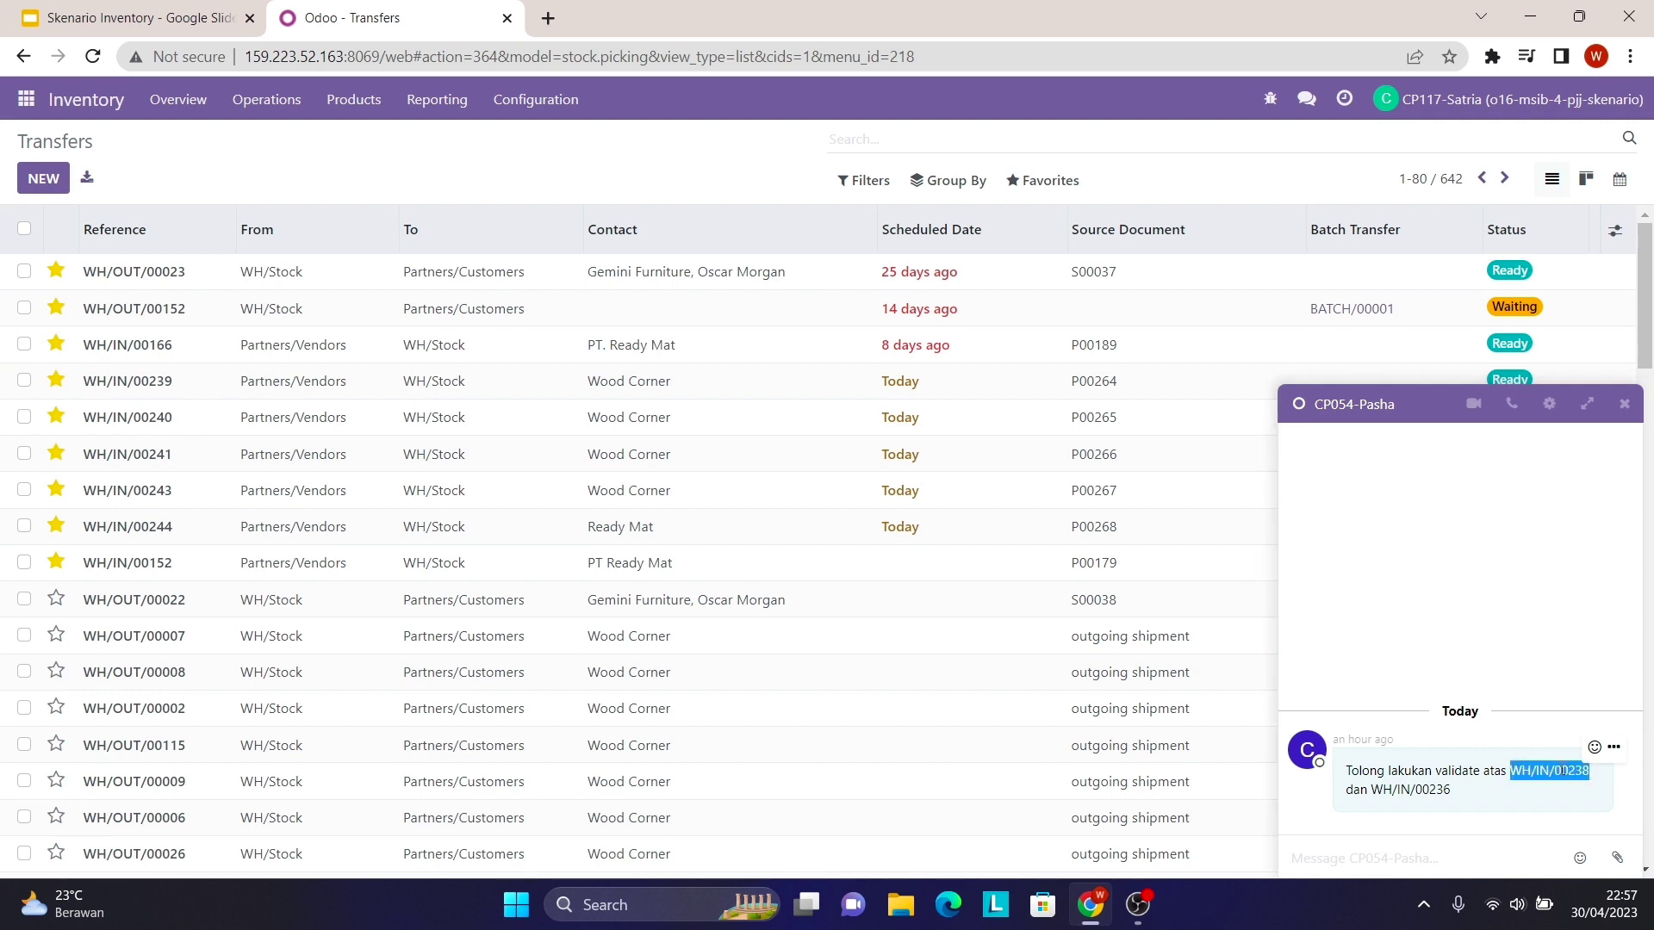
right_click(1563, 770)
left_click(1472, 607)
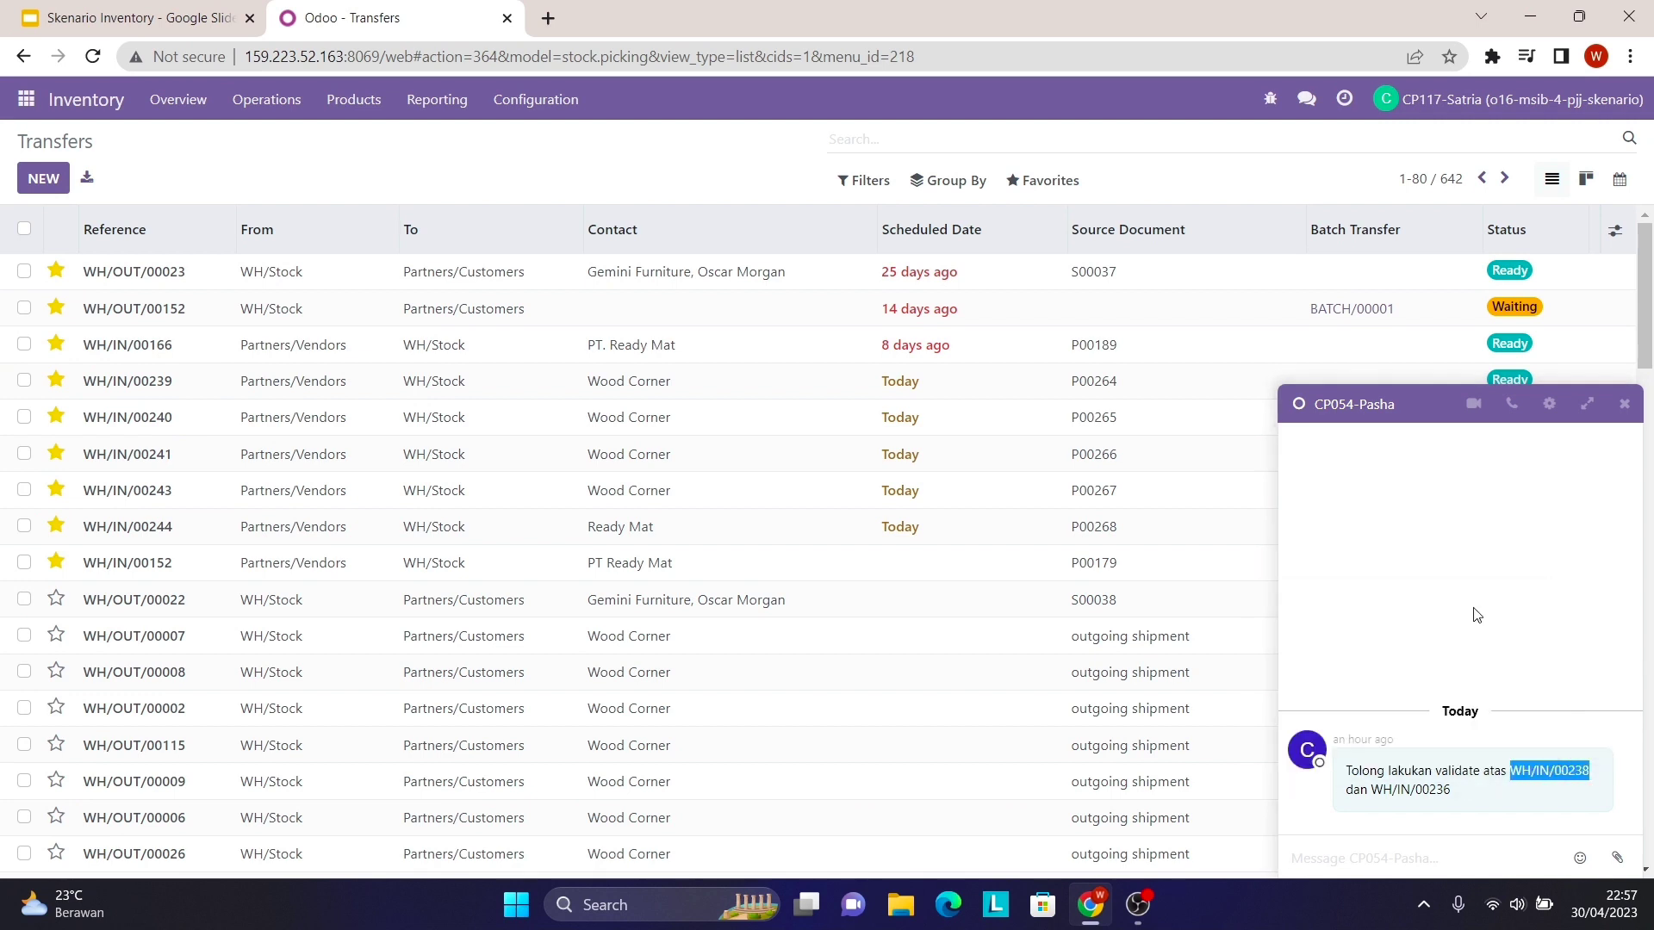
left_click(1008, 129)
right_click(856, 139)
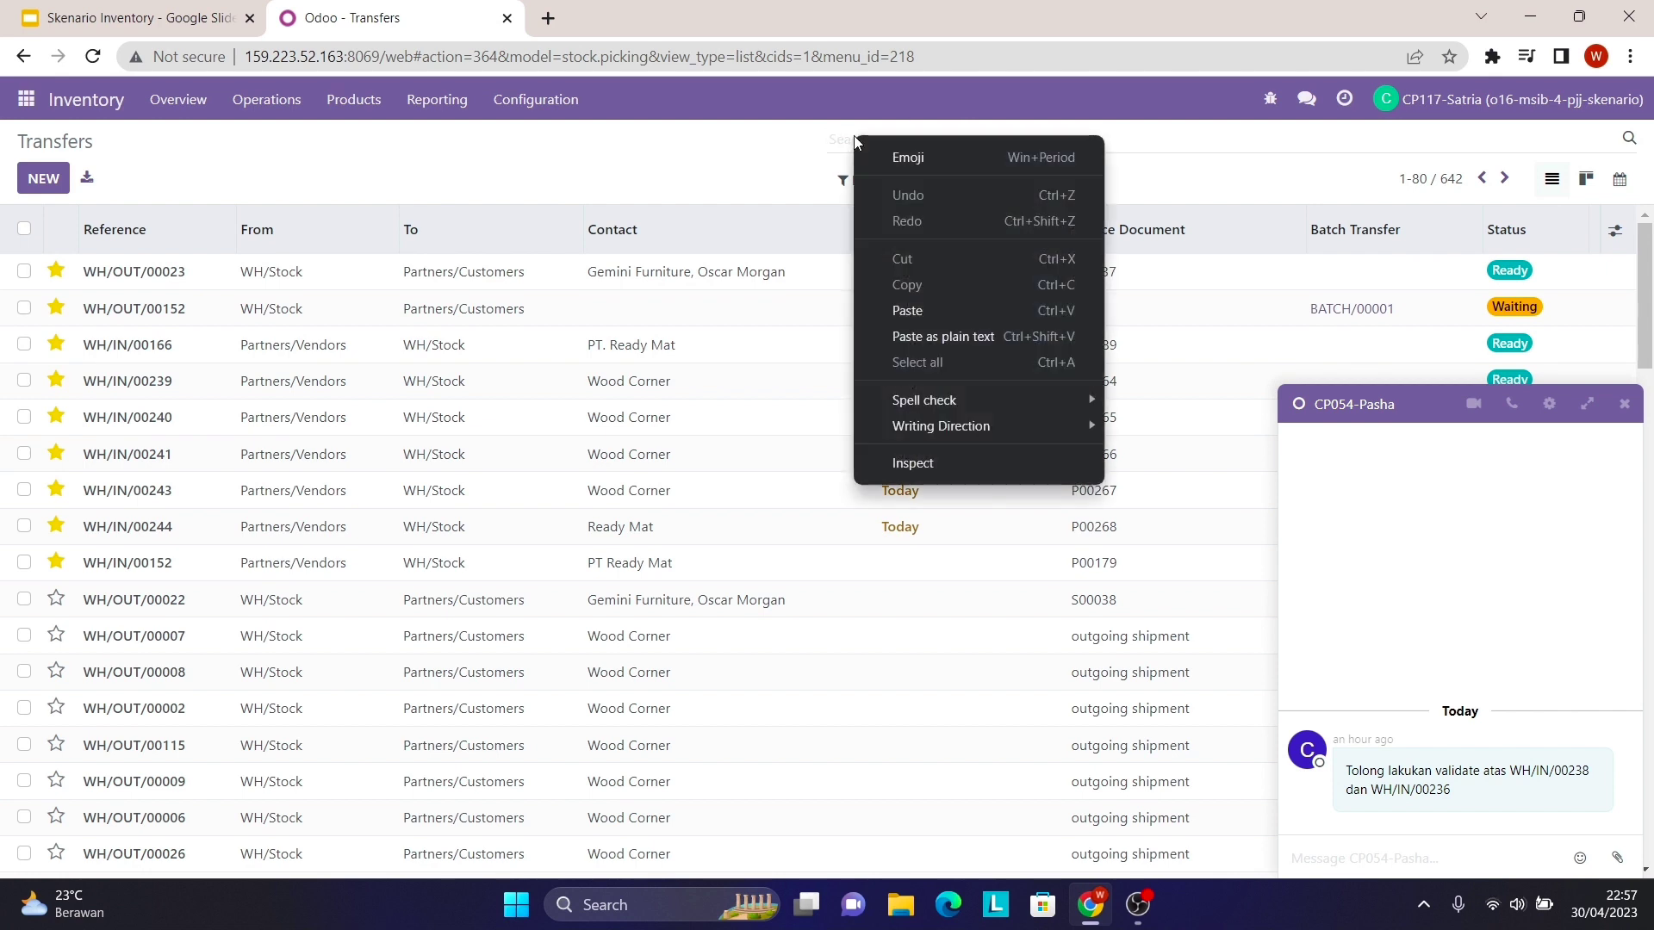
left_click(922, 309)
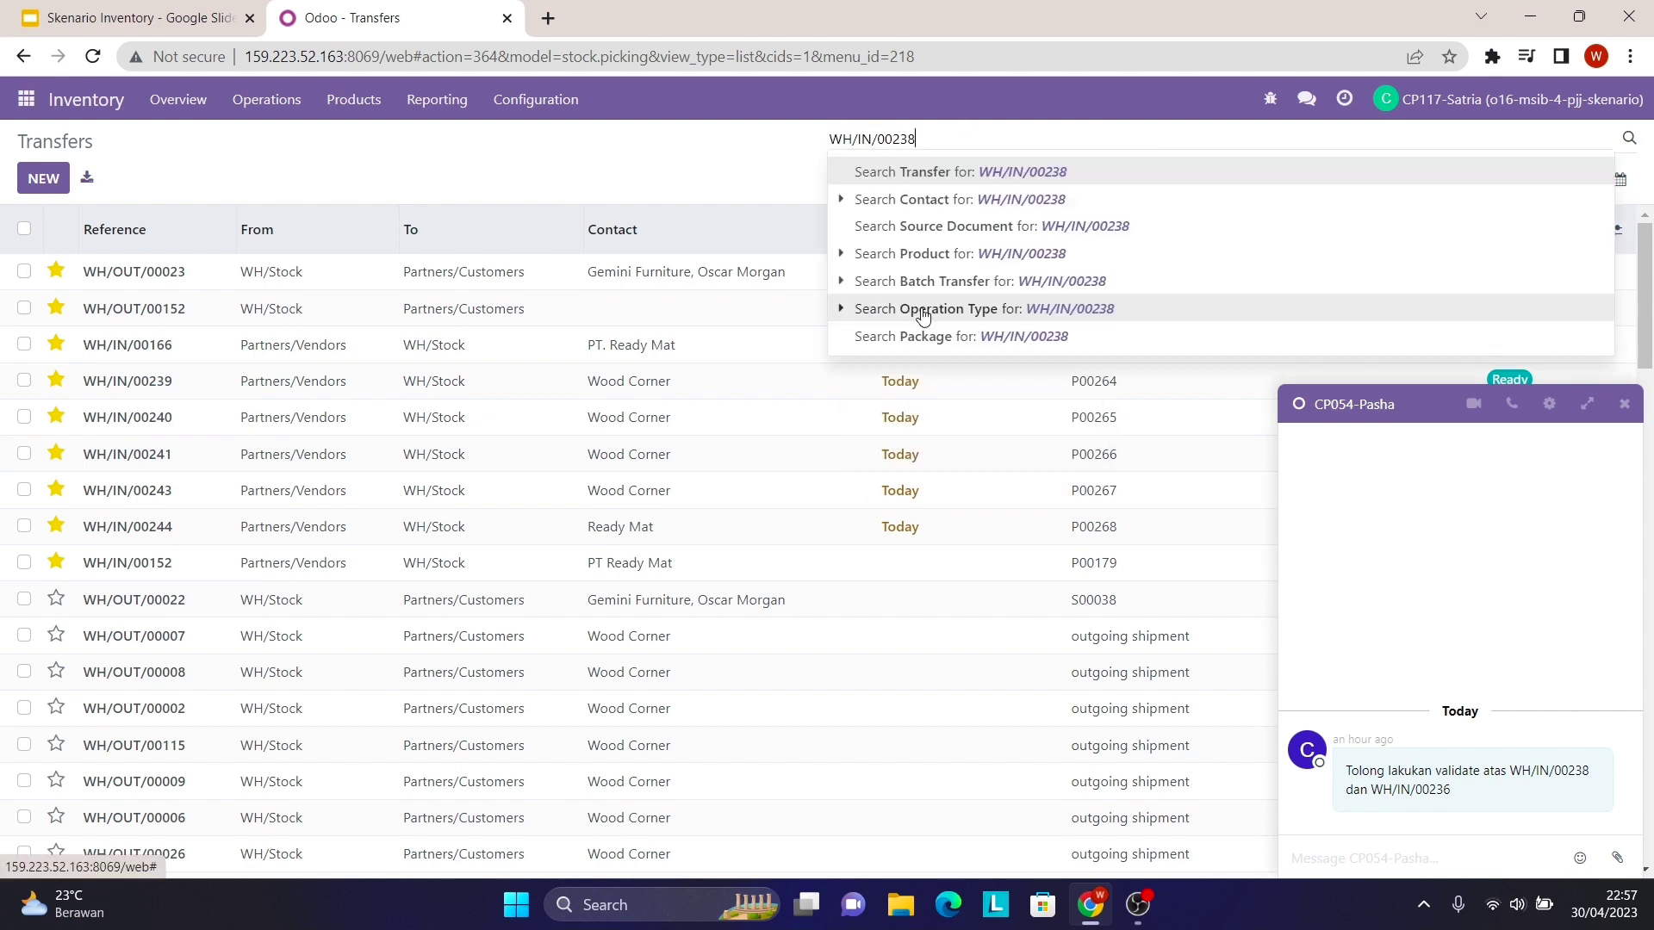
- Filter transfers to WH/IN/00238 and validate that receipt so it becomes Done
key("Return")
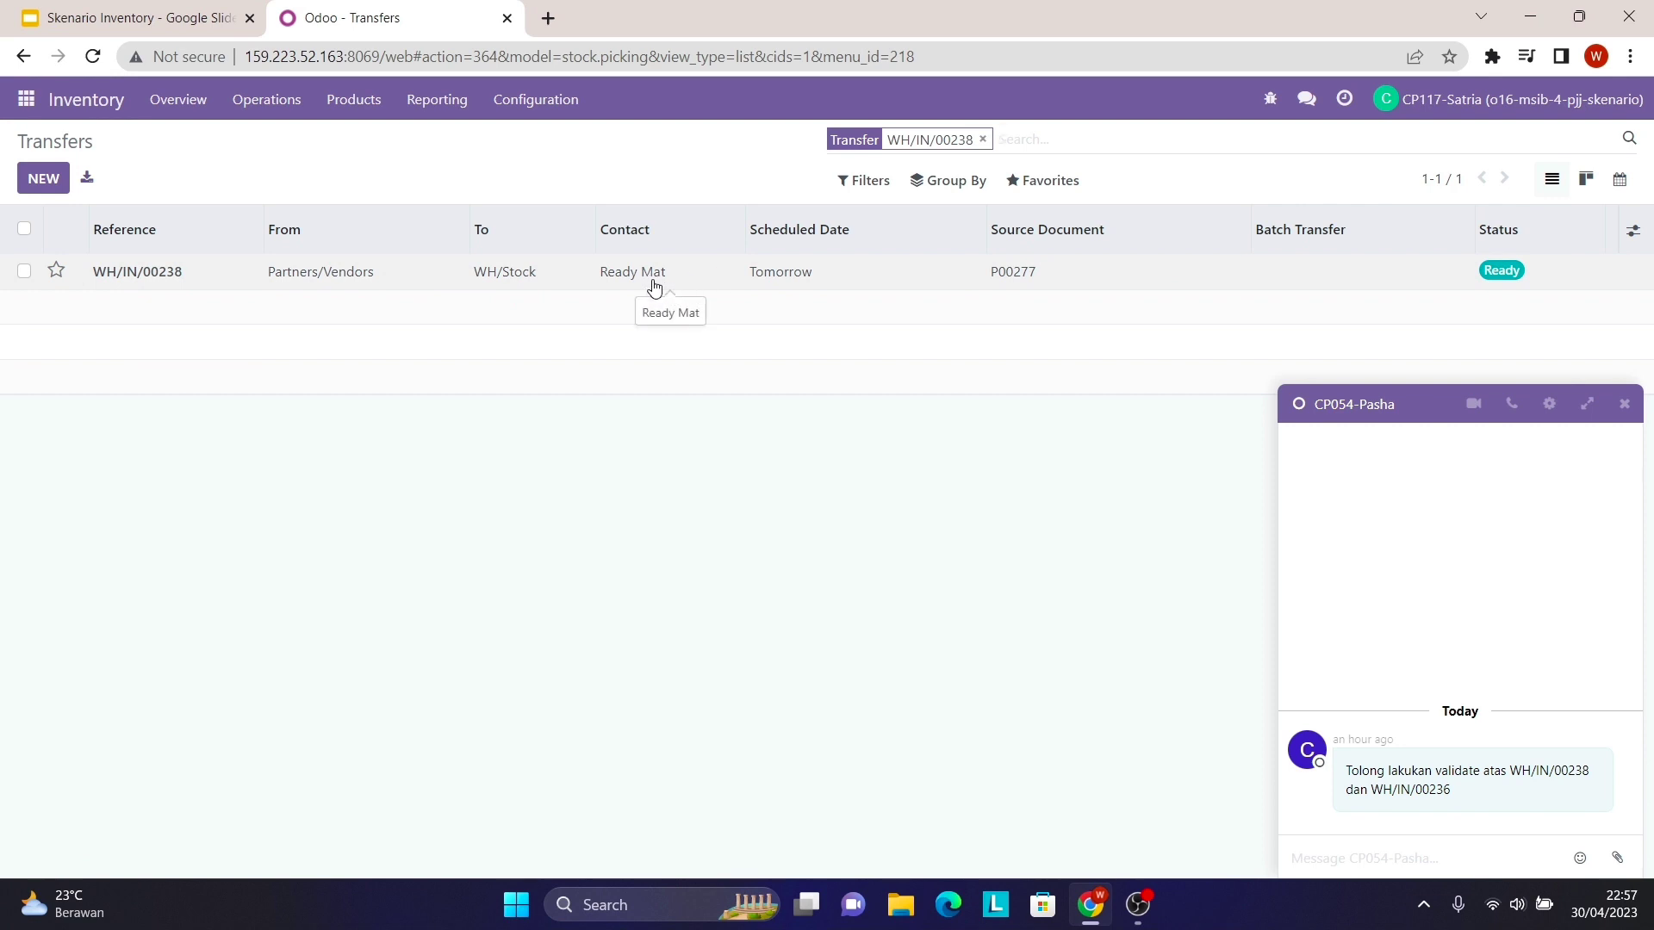
left_click(684, 281)
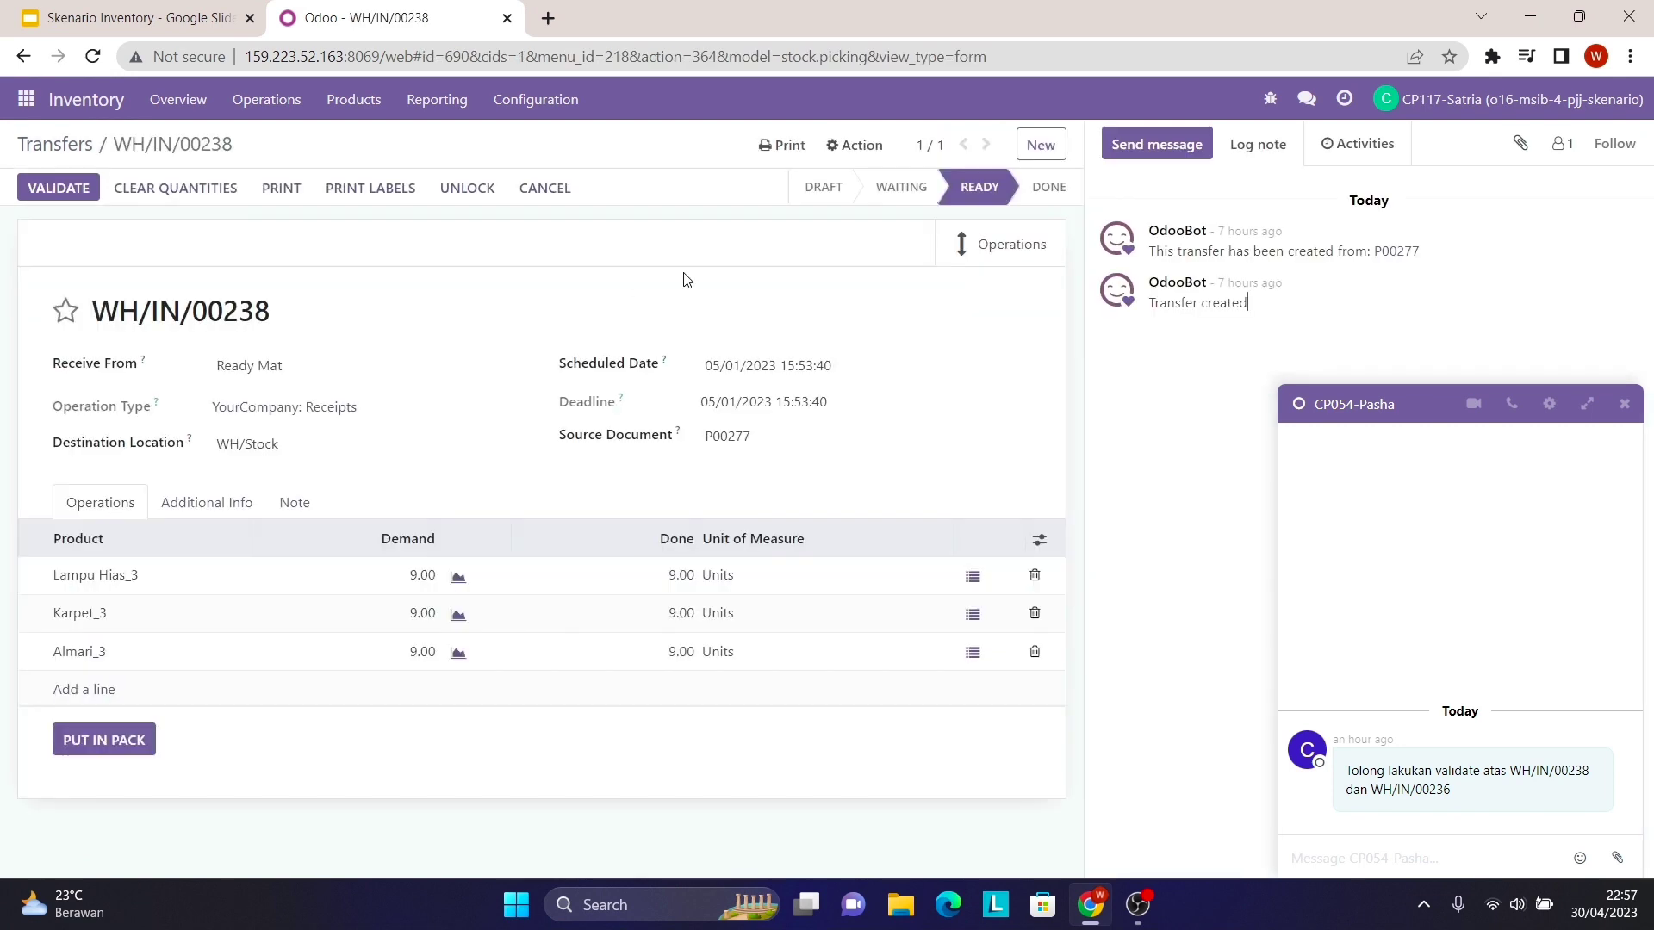
left_click(76, 185)
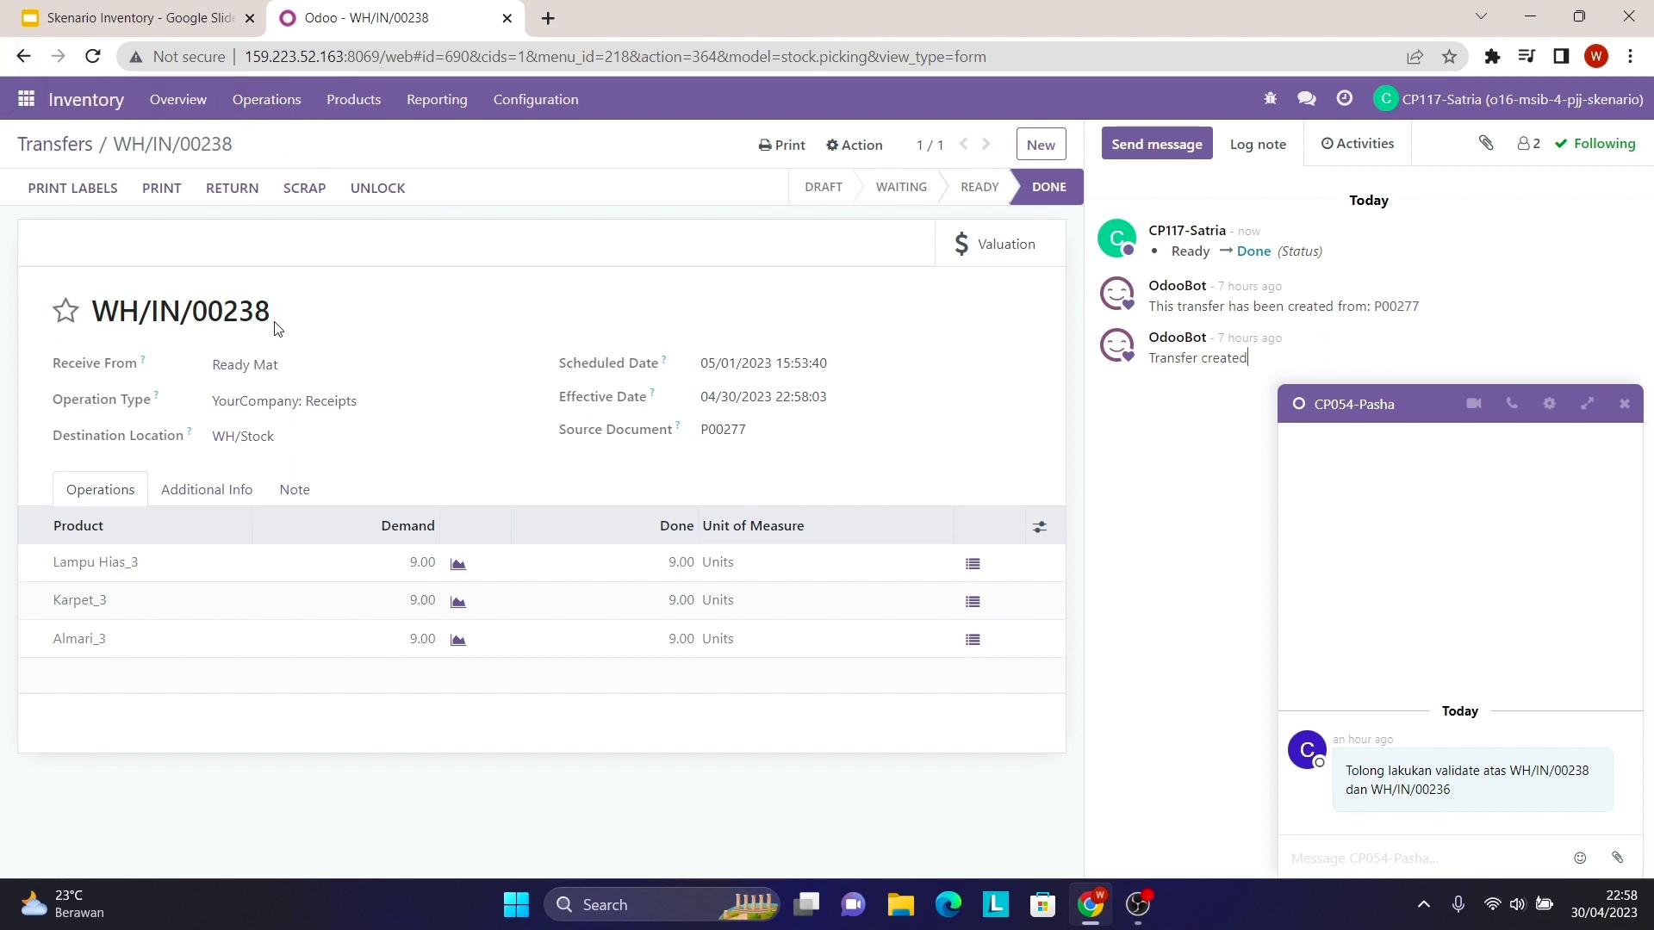
left_click(289, 102)
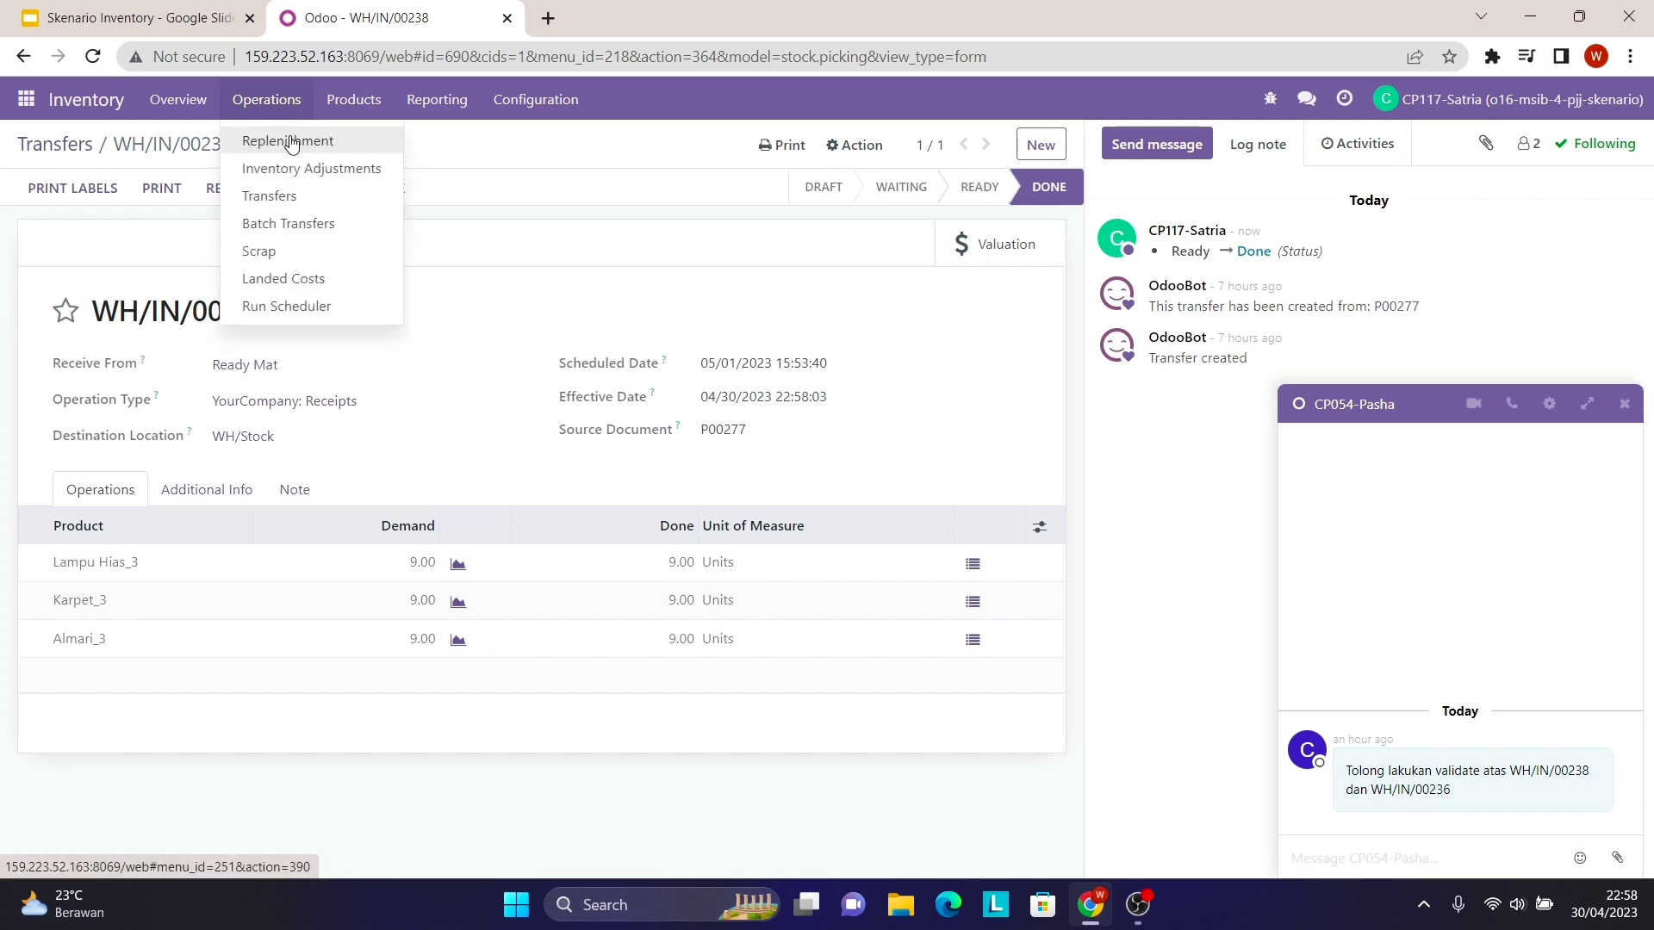
- Back in Transfers, paste WH/IN/00236 copied from the chat request into the search
left_click(300, 196)
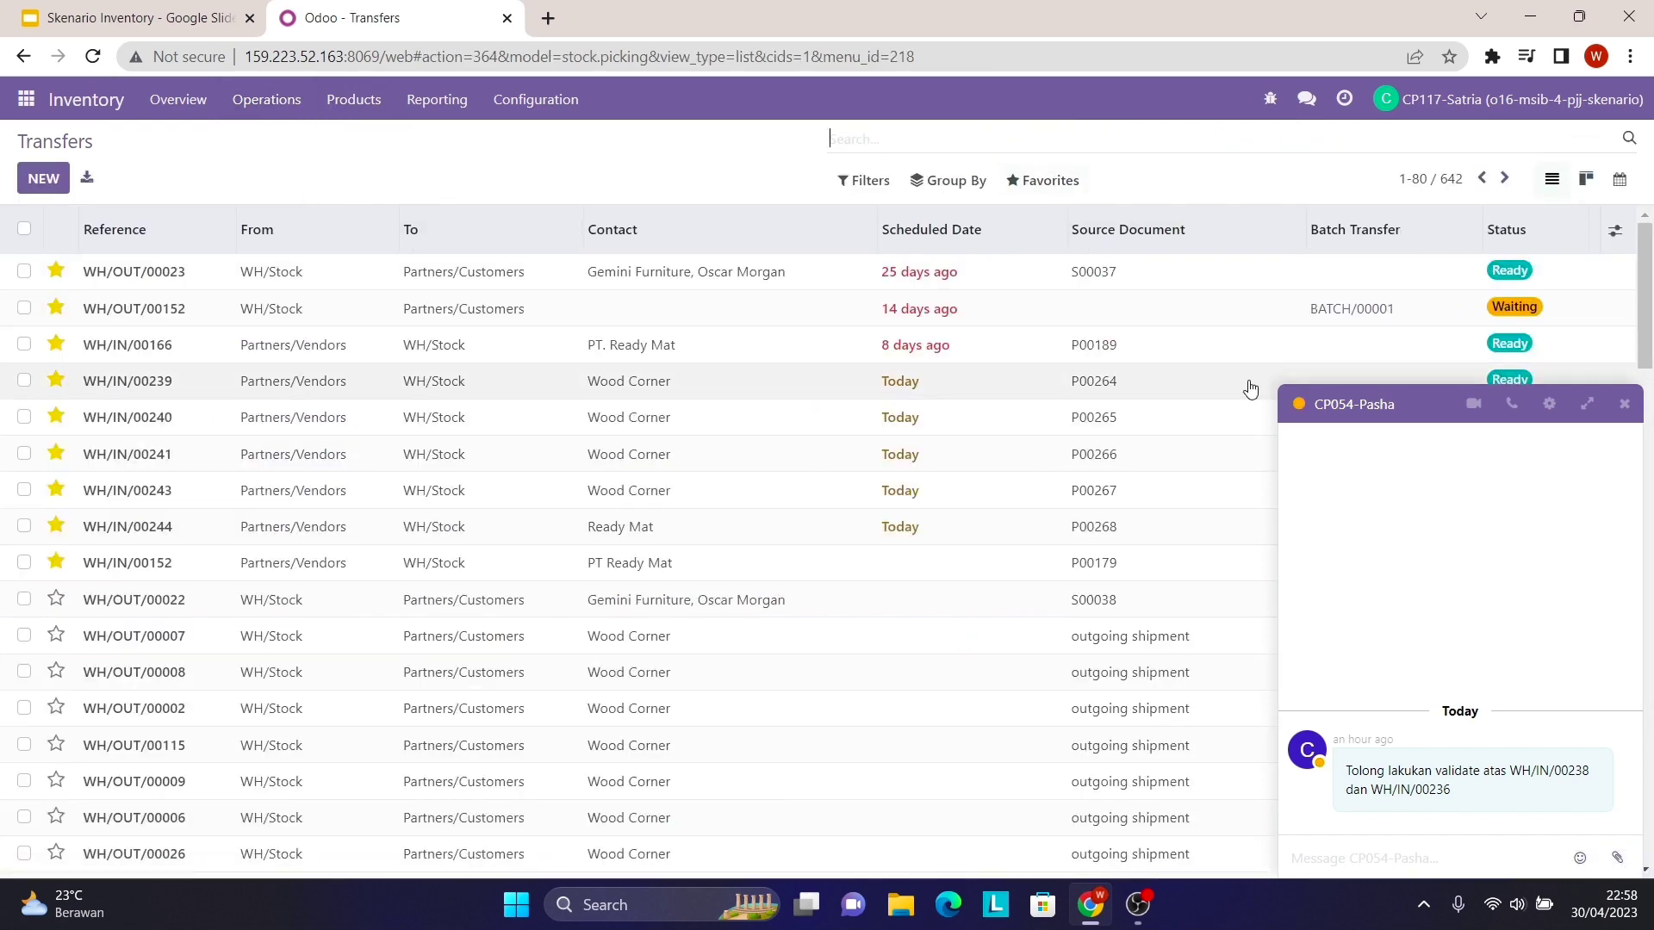
left_click_drag(1373, 789, 1450, 793)
right_click(1442, 794)
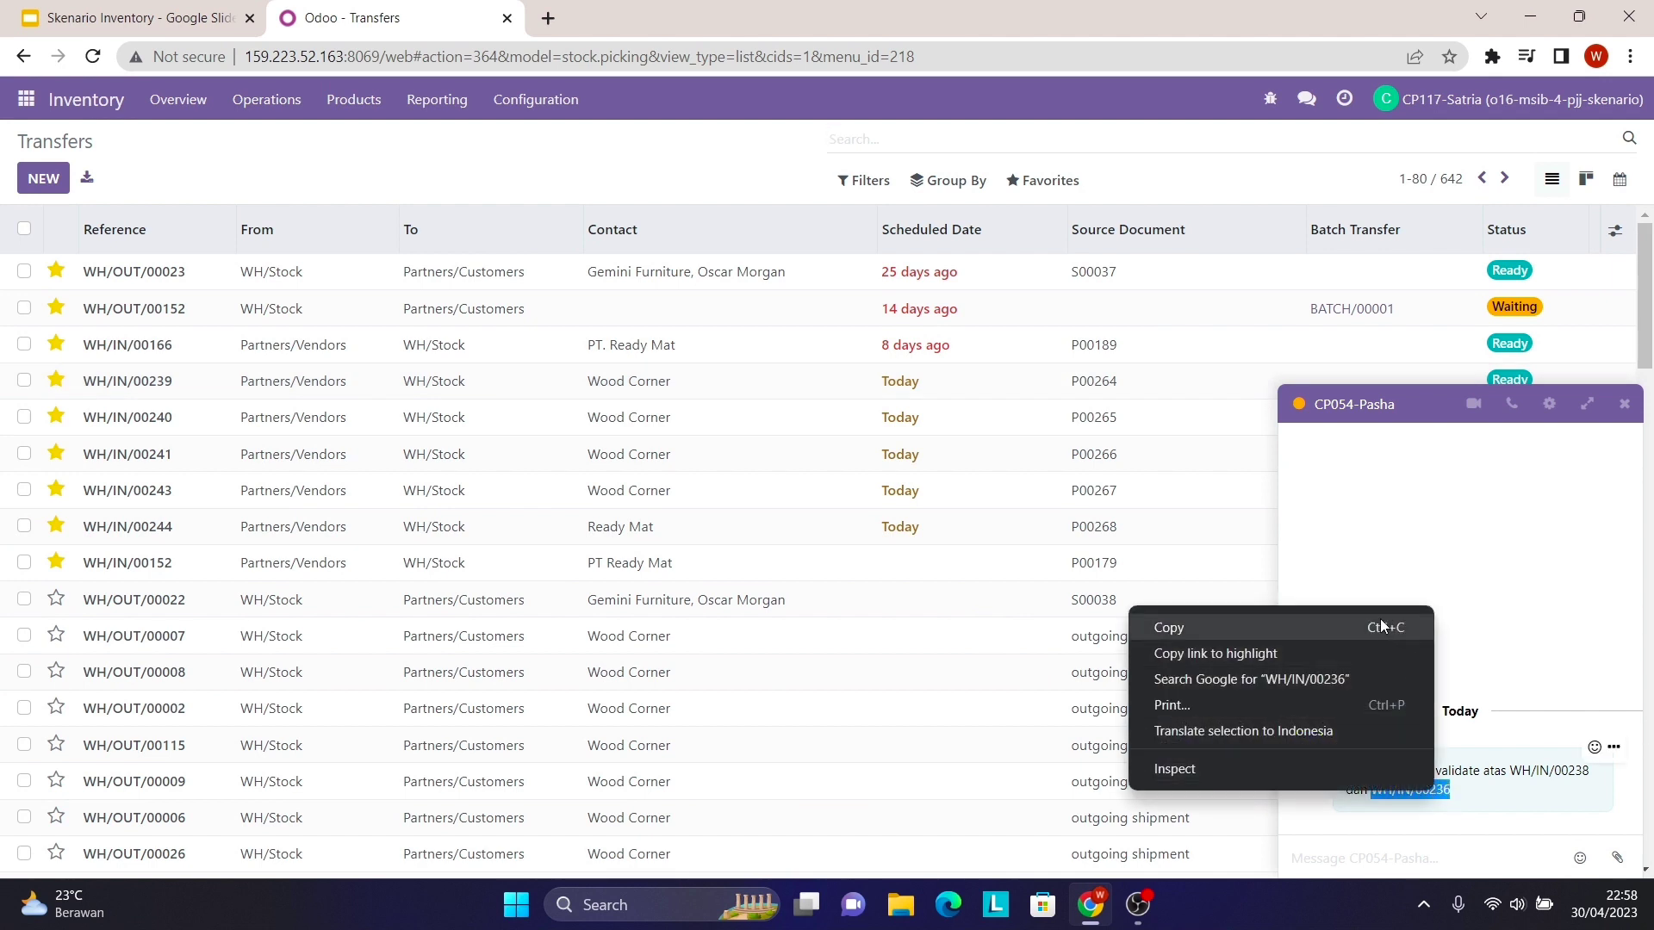
left_click(1189, 626)
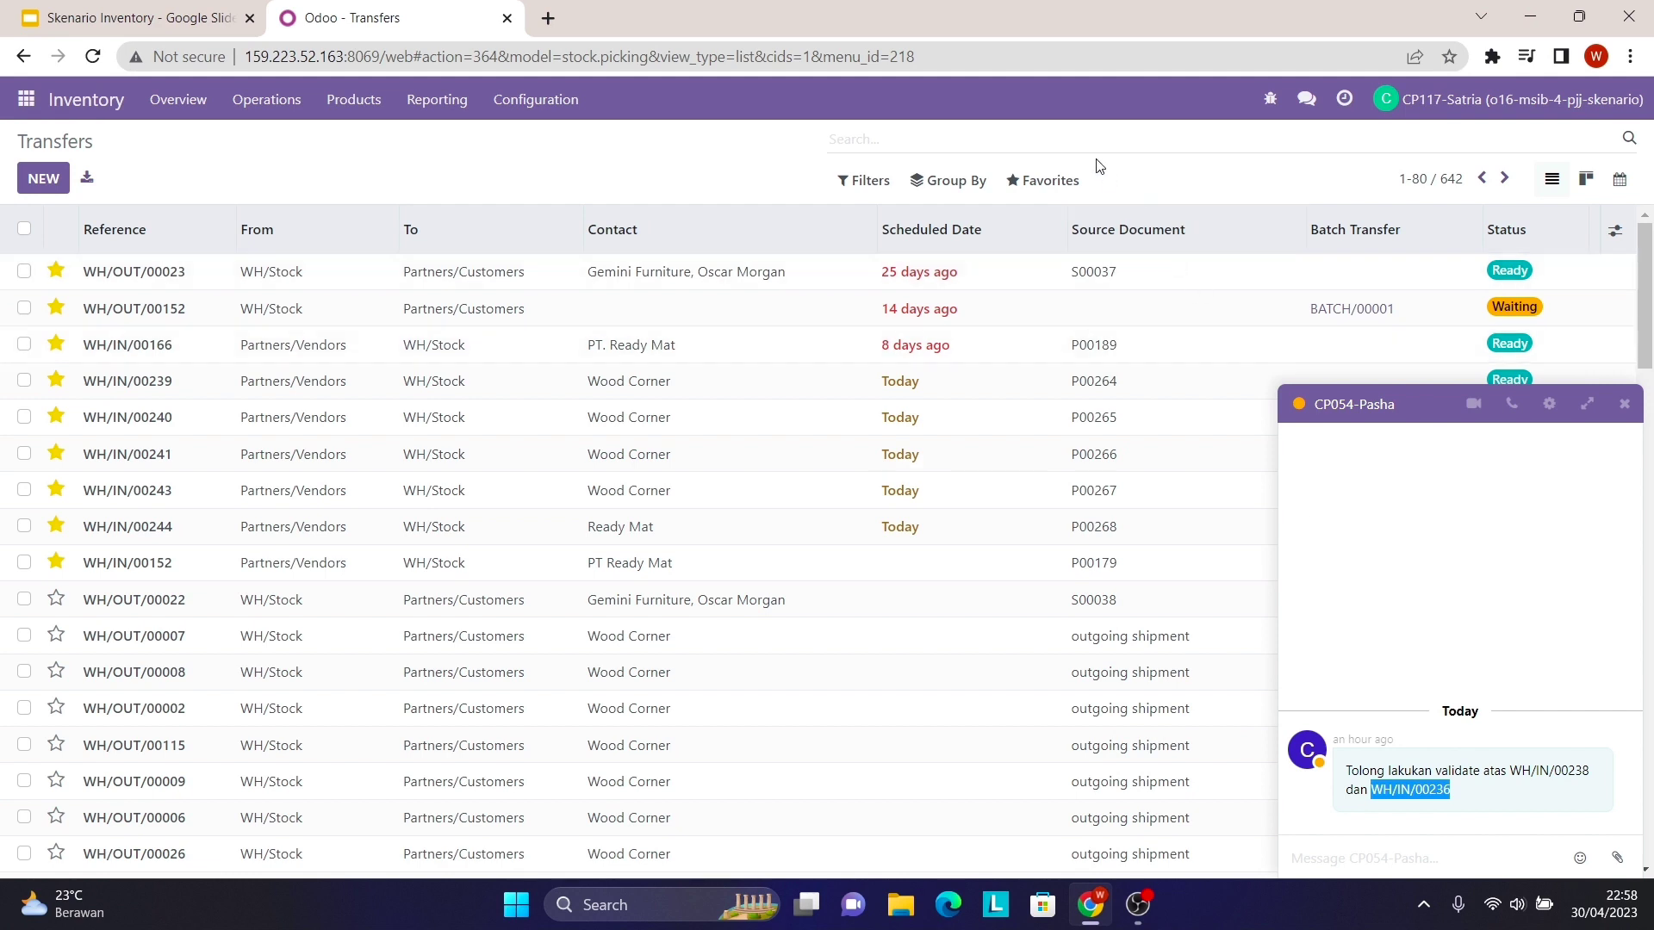
left_click(1067, 135)
right_click(1067, 135)
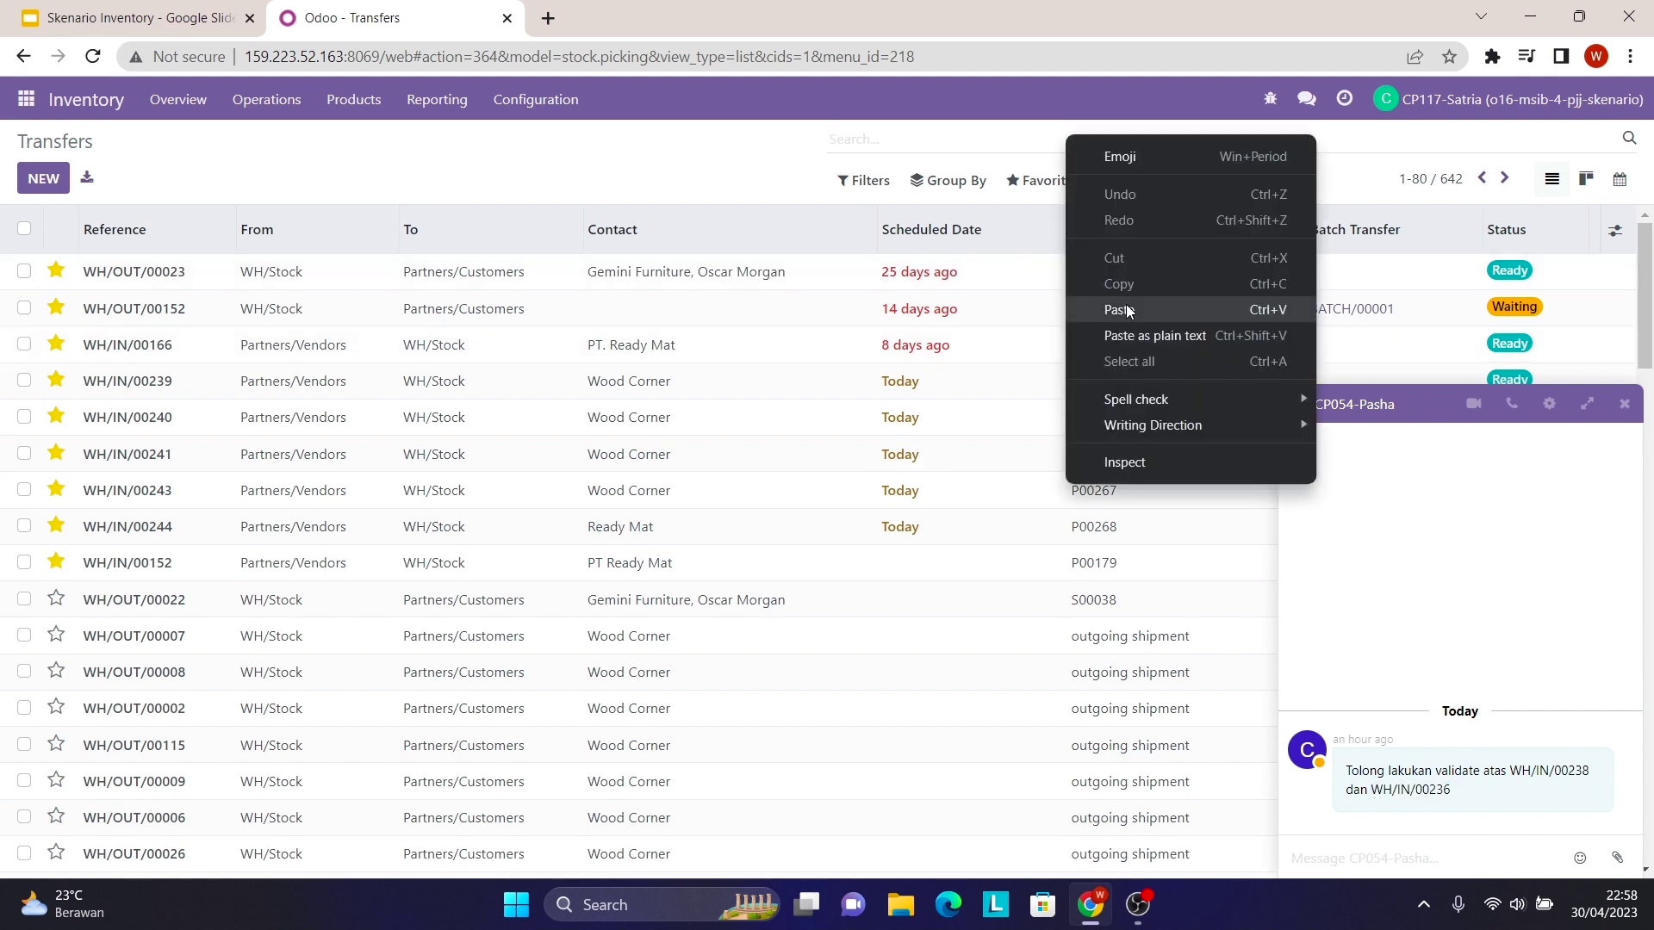
left_click(1129, 312)
- Filter to WH/IN/00236 and validate the receipt so its status is Done
key("Return")
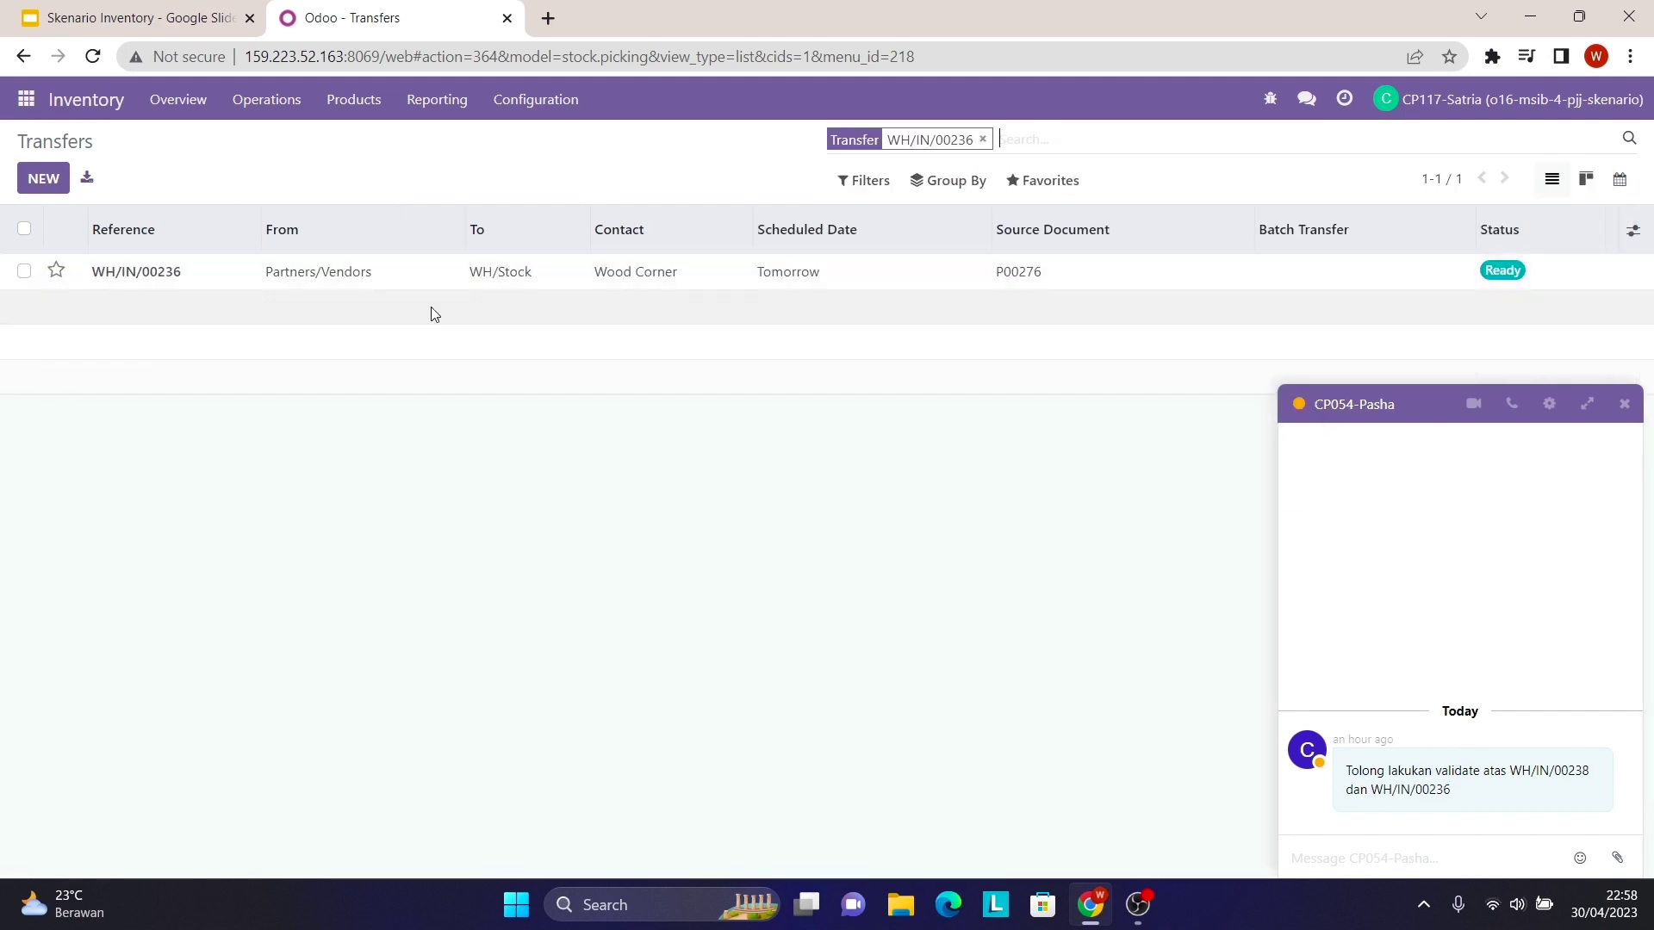
left_click(676, 281)
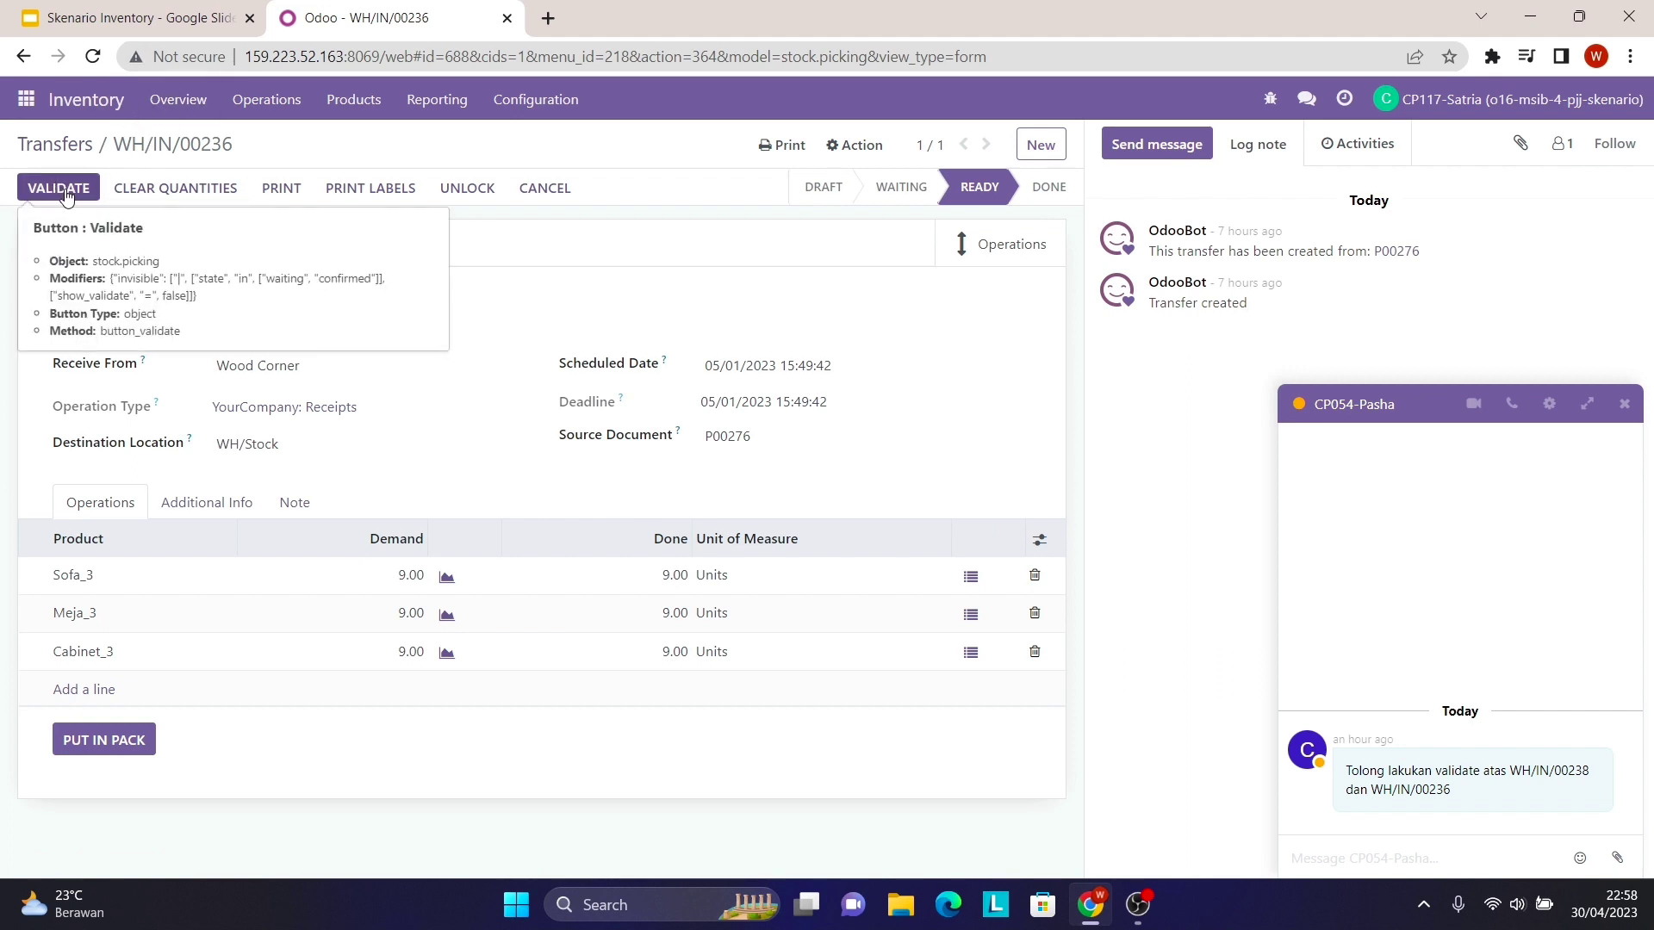
left_click(70, 189)
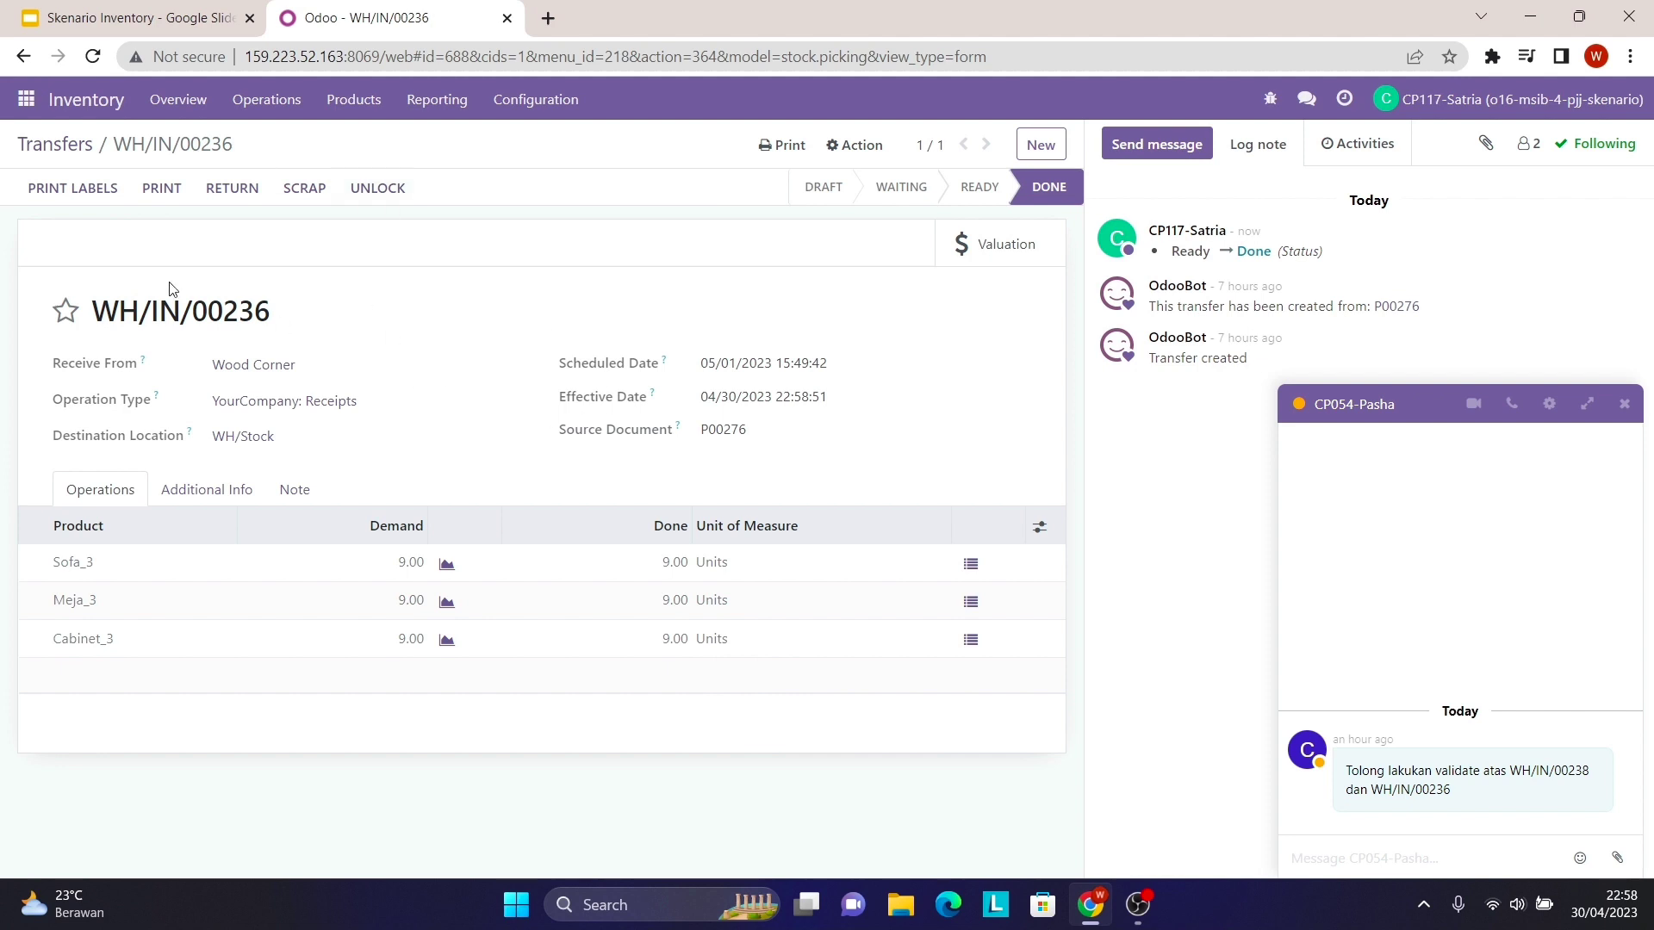
left_click(27, 100)
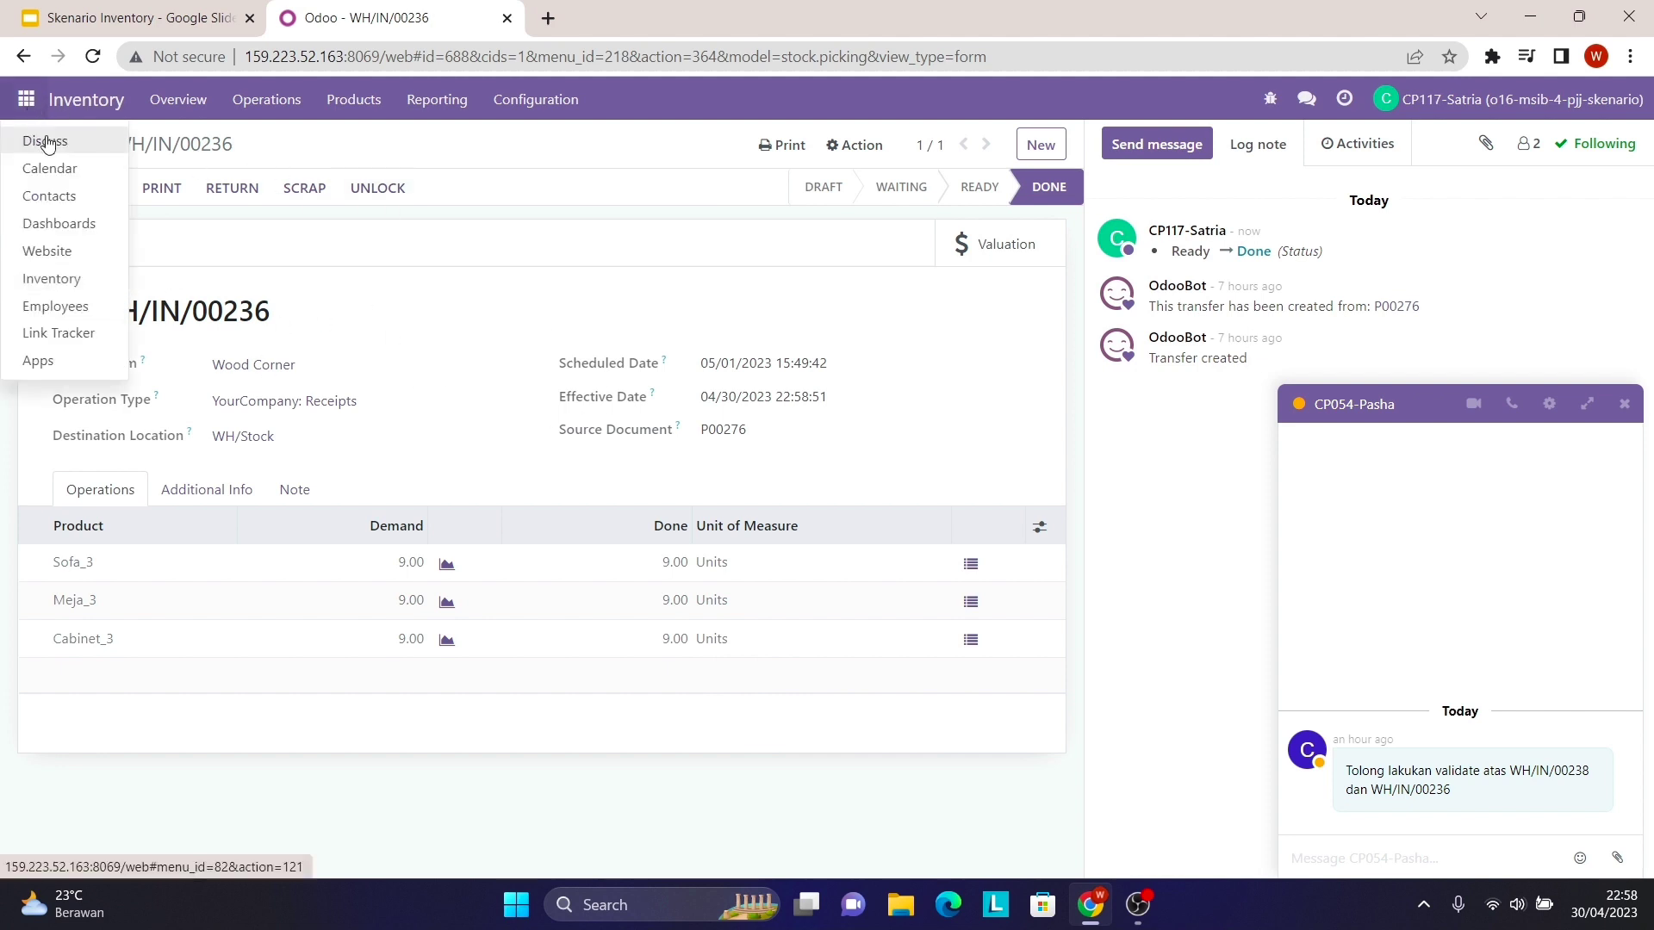
- In Discuss, send 'Saya telah melakukan validate atas' plus the pasted WH/IN/00238 and WH/IN/00236 references
left_click(45, 141)
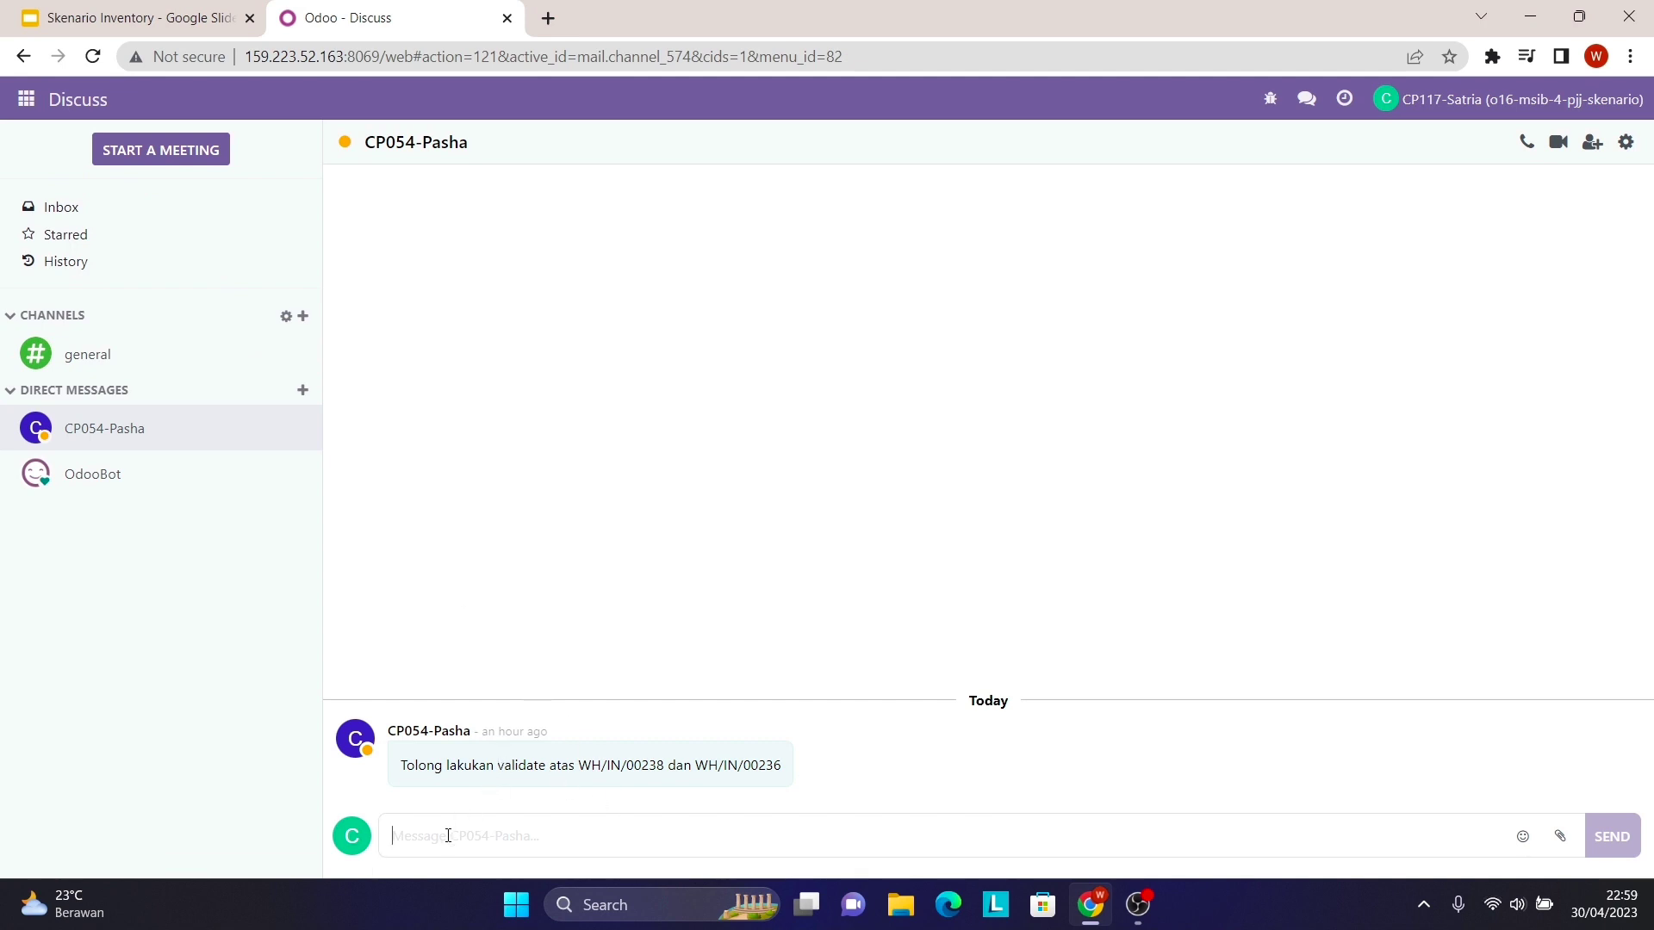
key("Caps_Lock")
type("S")
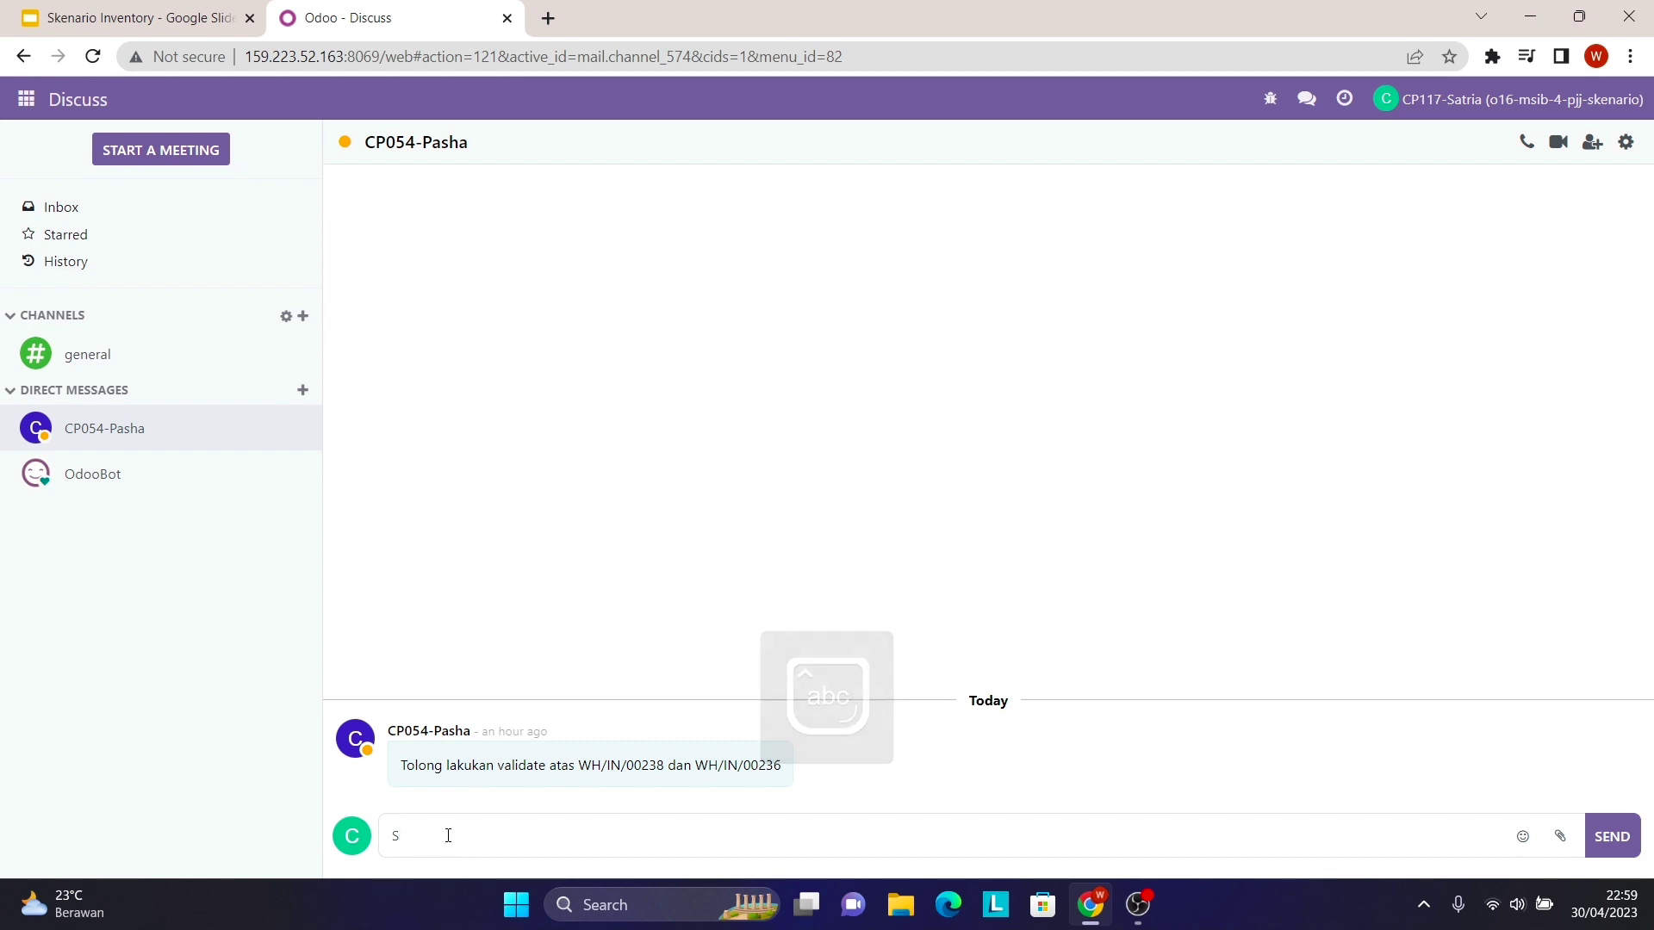
type("aya te")
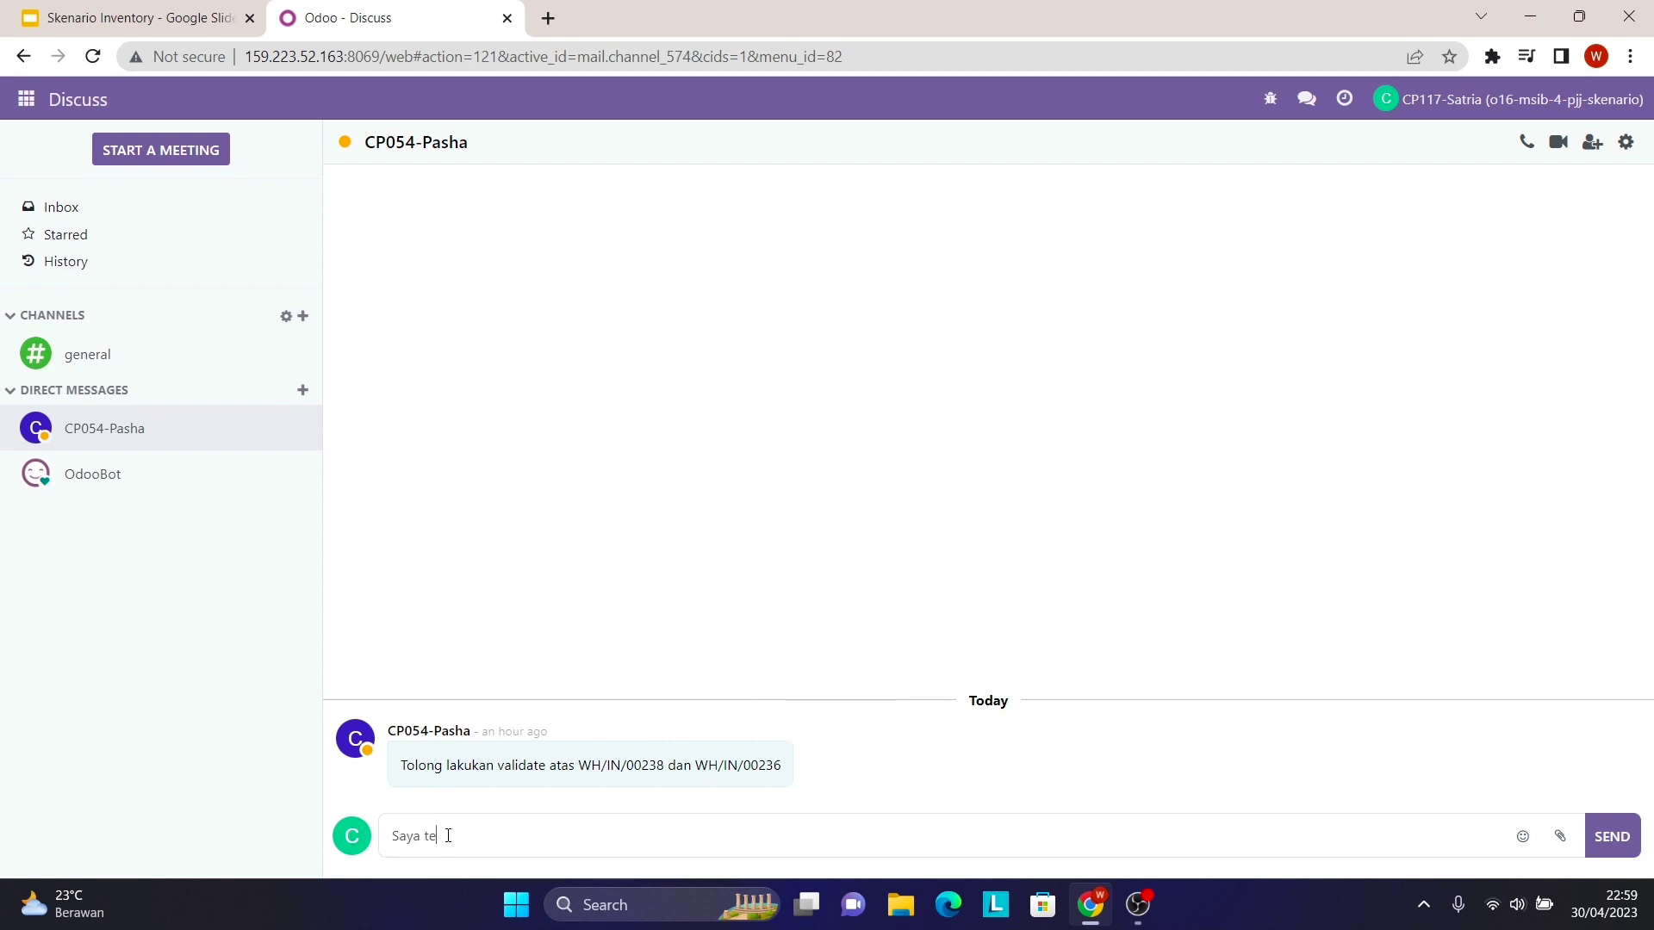
type("lah melakukan validate atas")
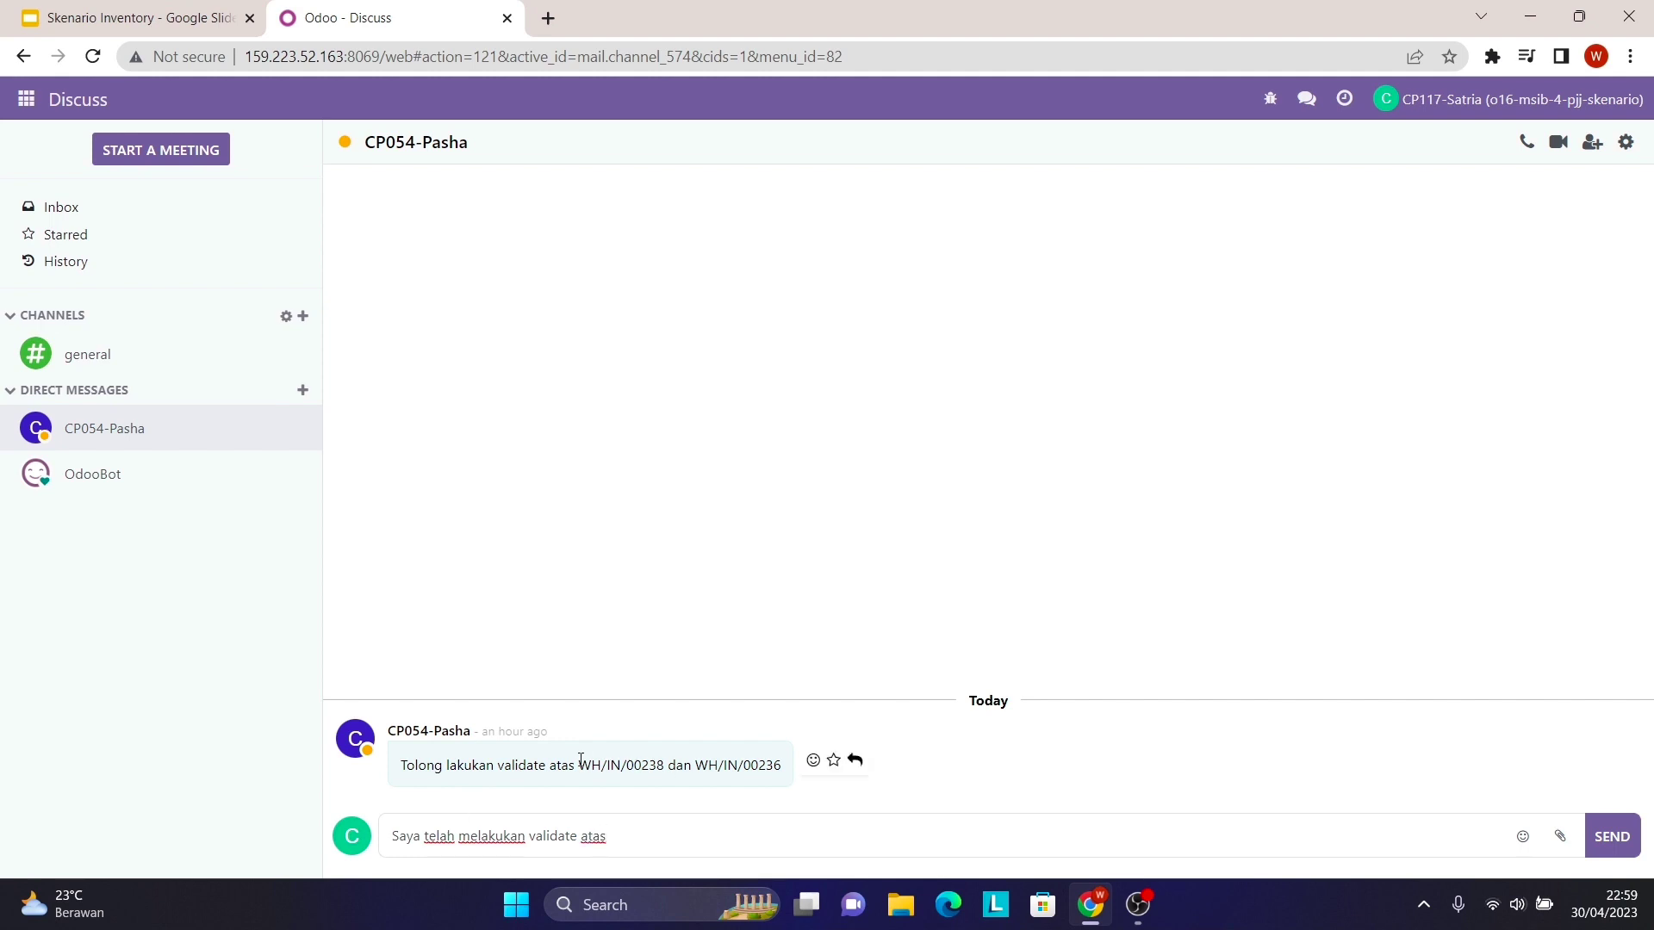
left_click_drag(578, 766, 783, 765)
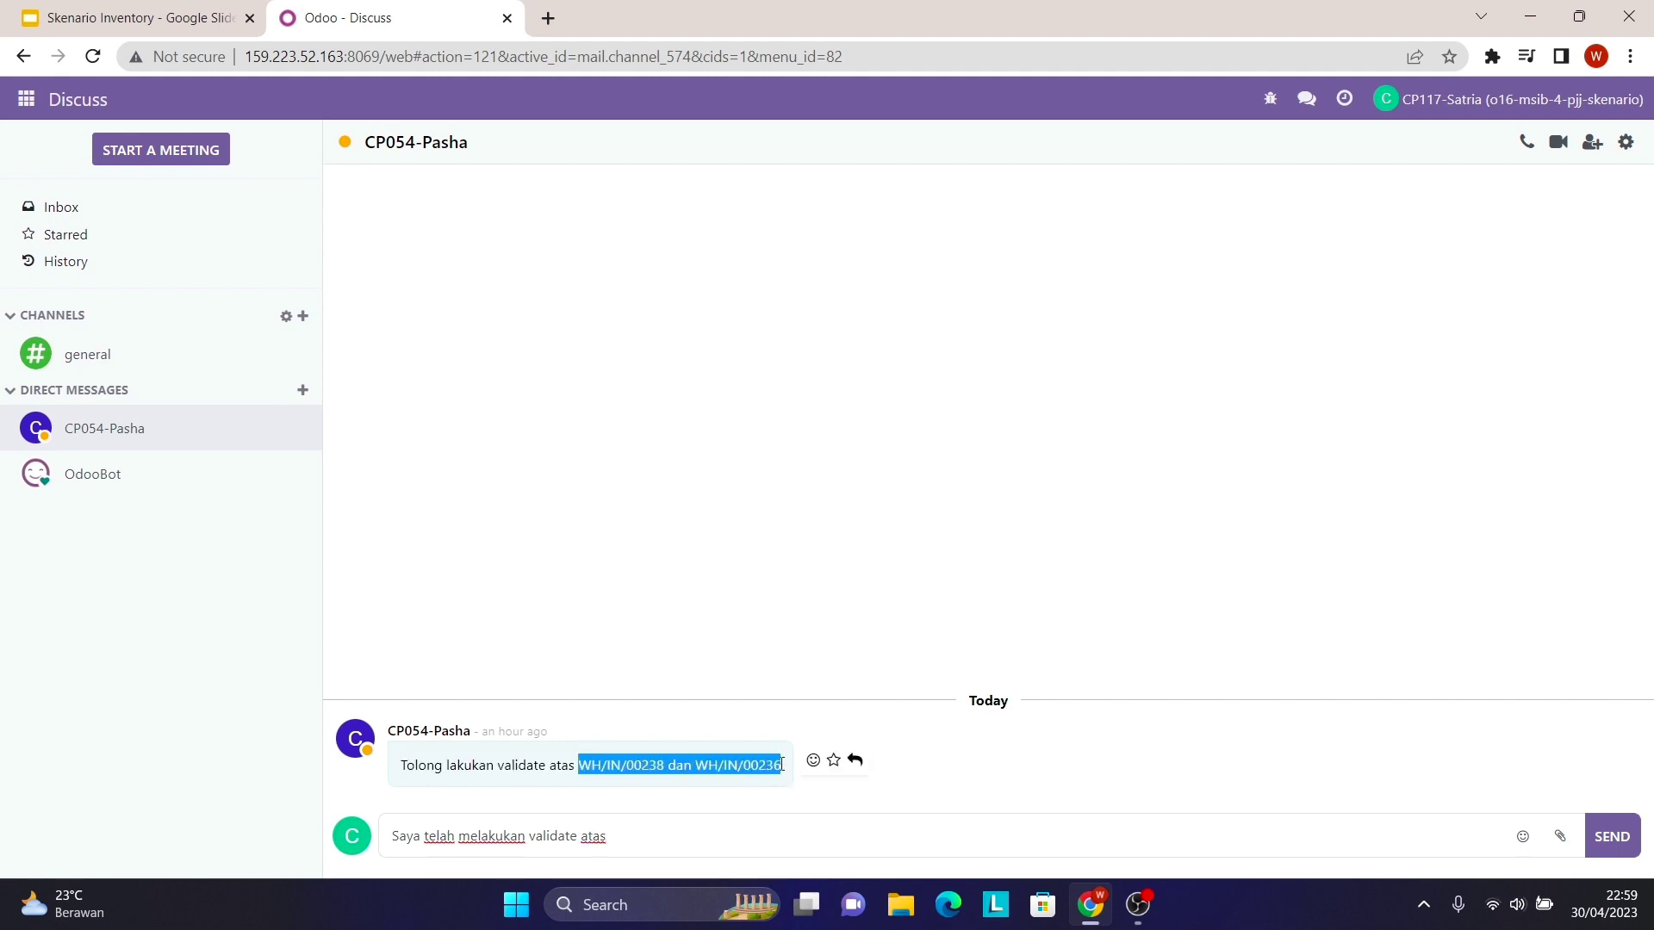
right_click(765, 773)
left_click(822, 608)
left_click(650, 843)
right_click(651, 843)
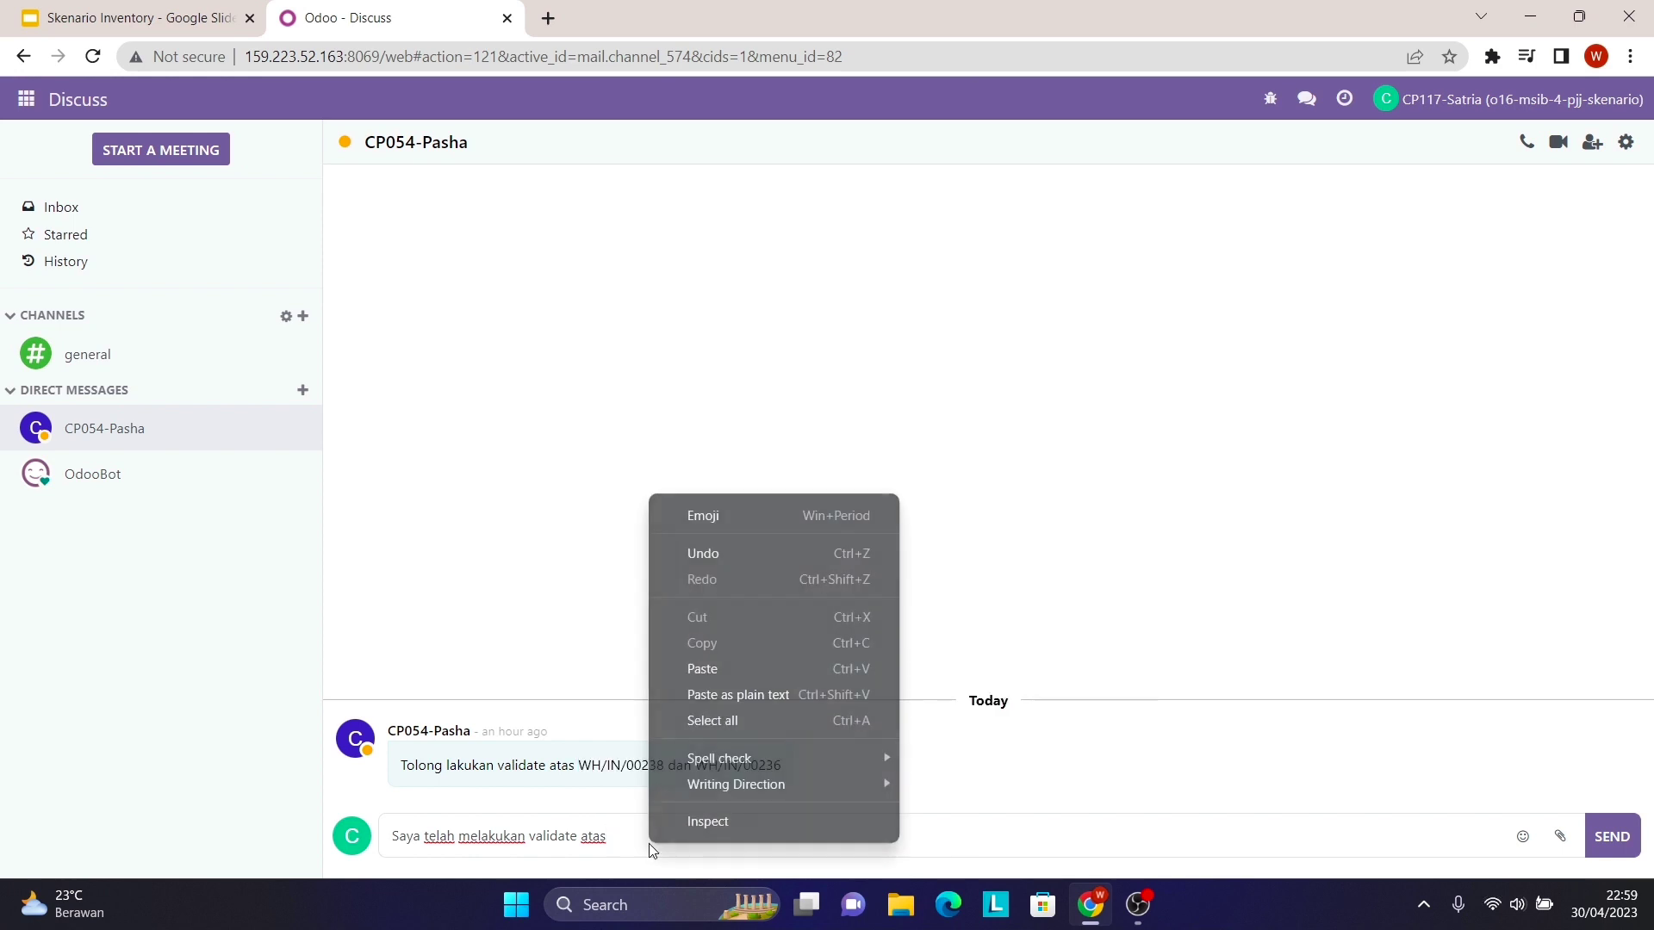
left_click(728, 664)
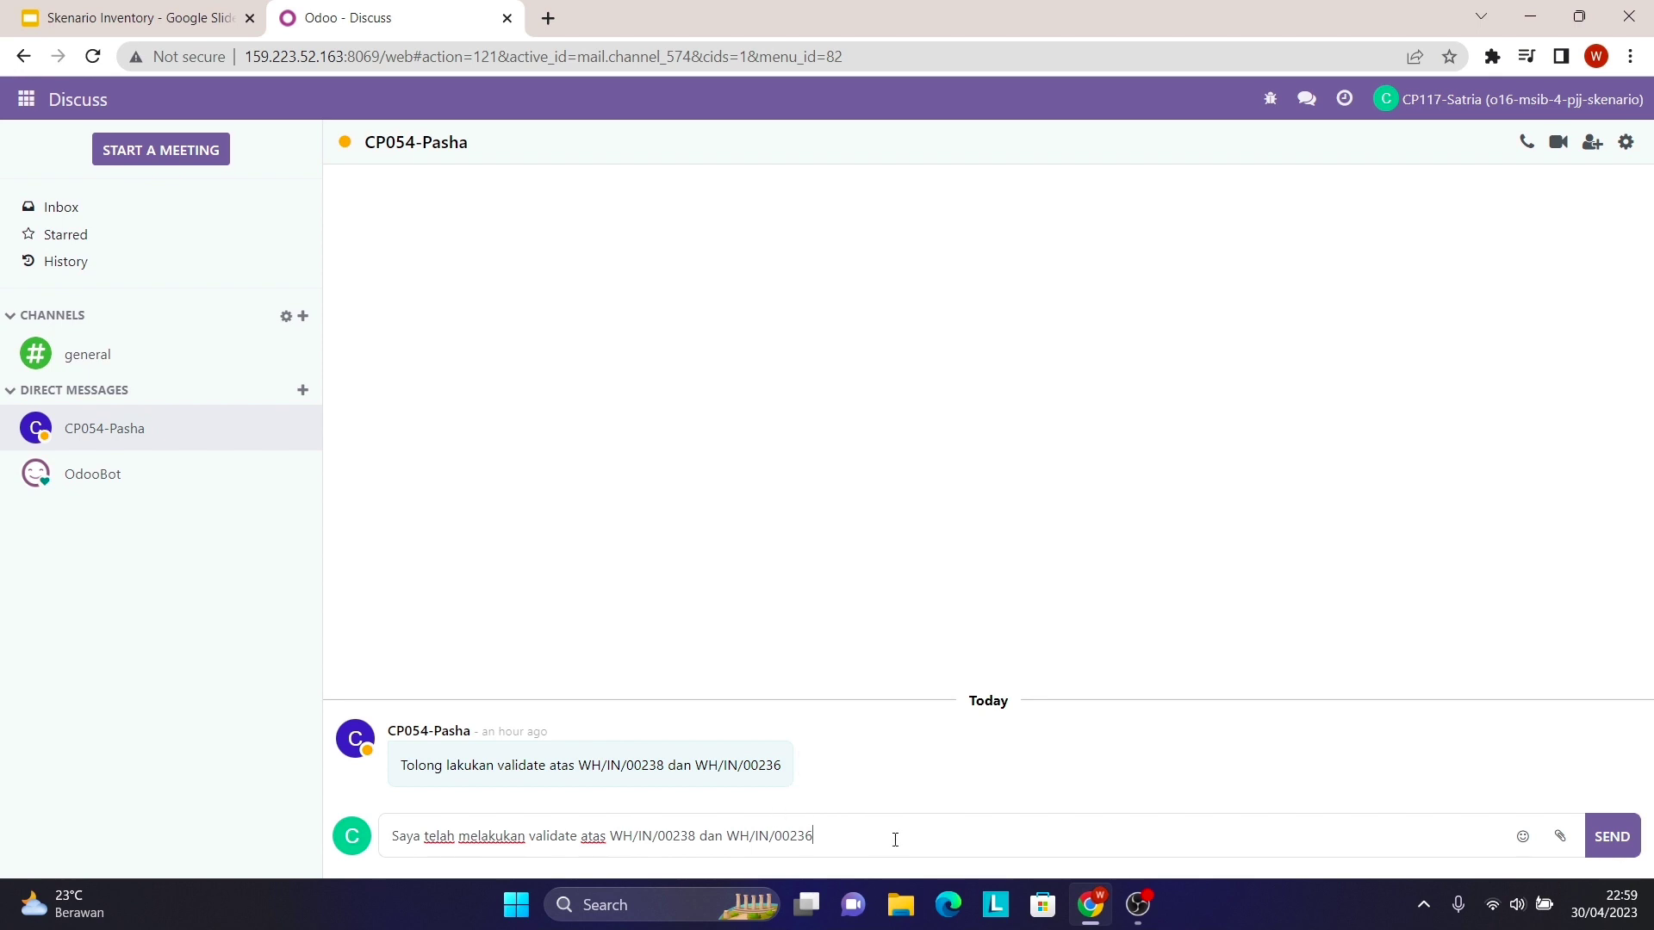
left_click(1612, 843)
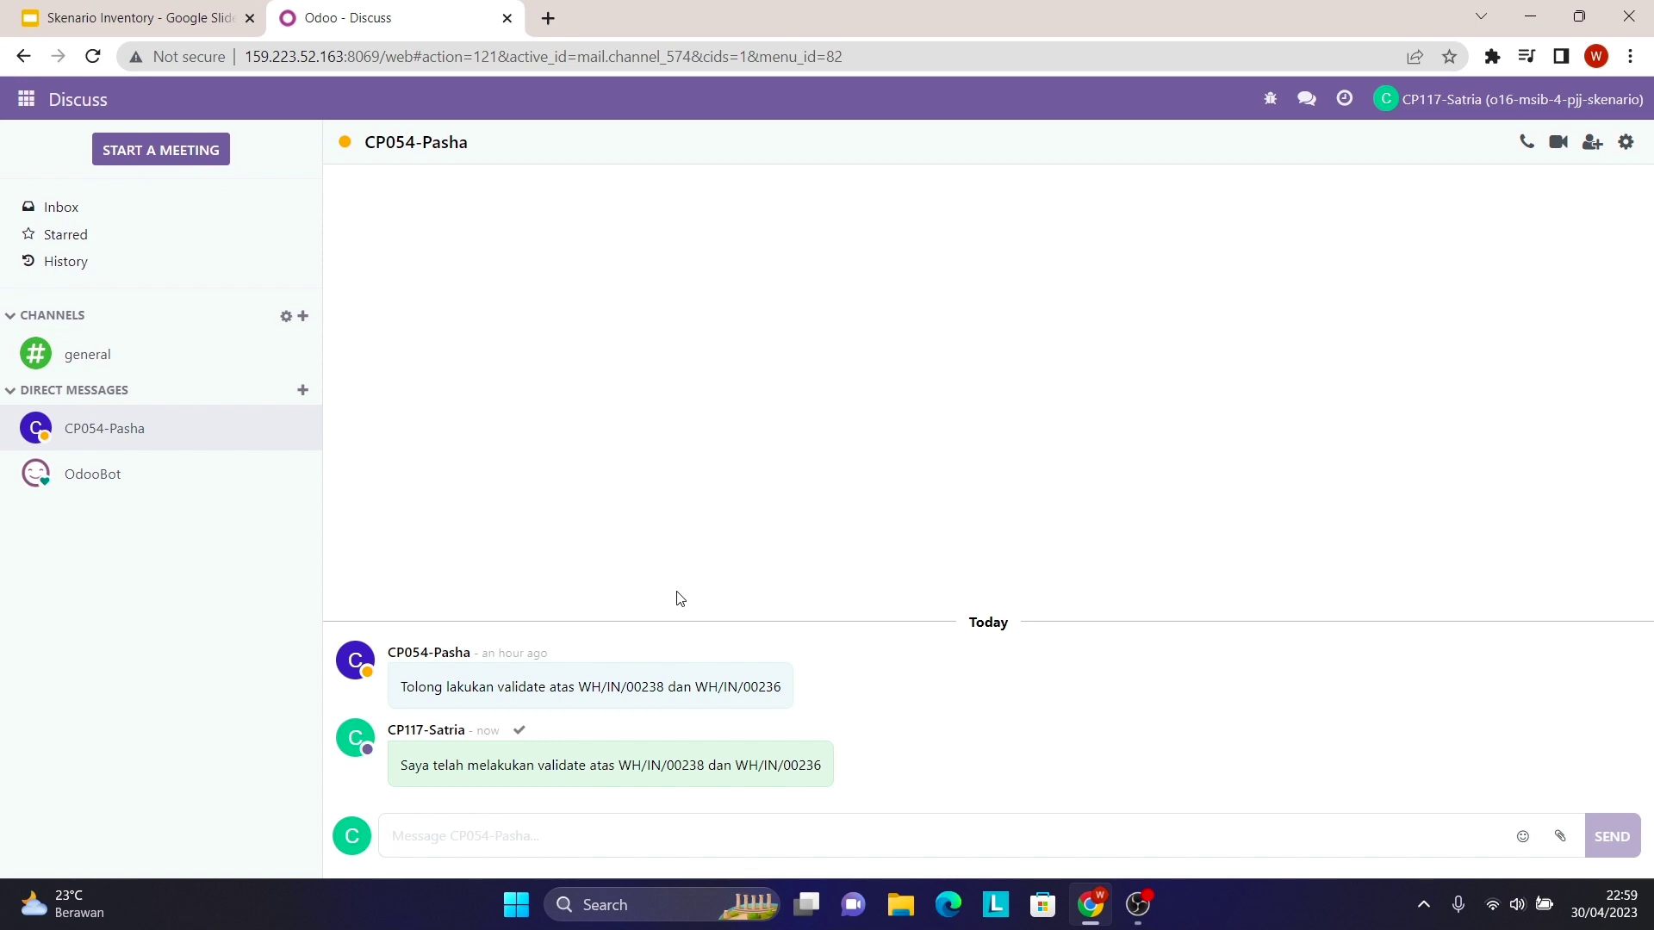
- Copy the text of the sent validation reply
left_click_drag(401, 765, 820, 768)
right_click(820, 767)
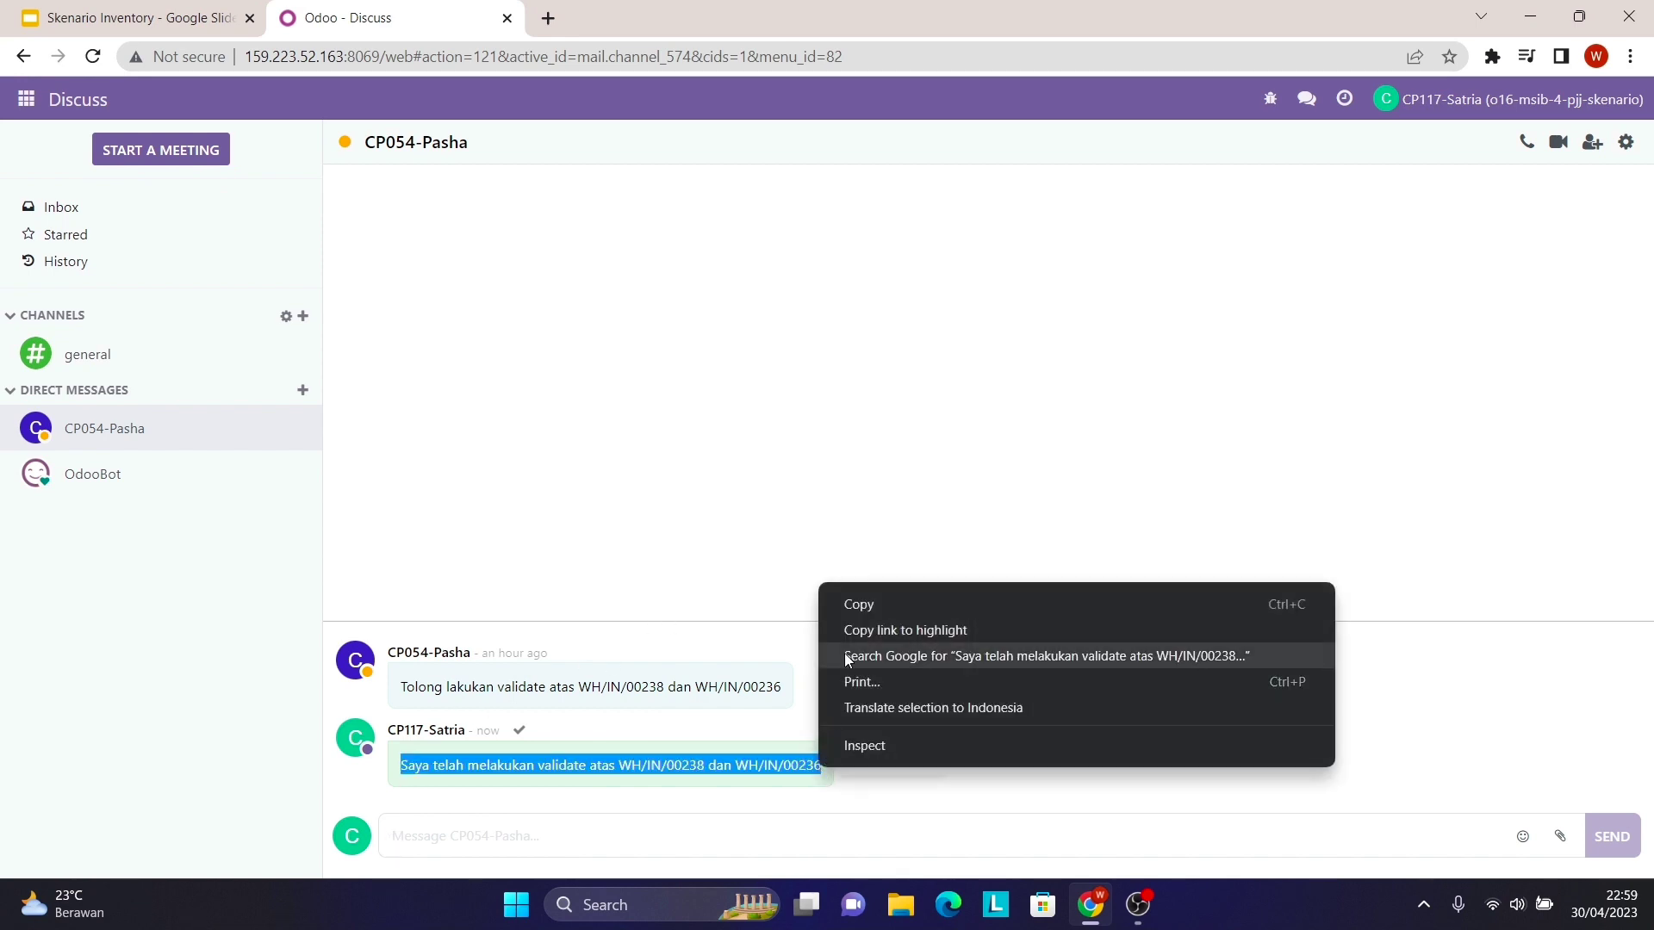
left_click(870, 601)
- Start a direct chat with the sales manager and send the copied validation message
left_click(305, 392)
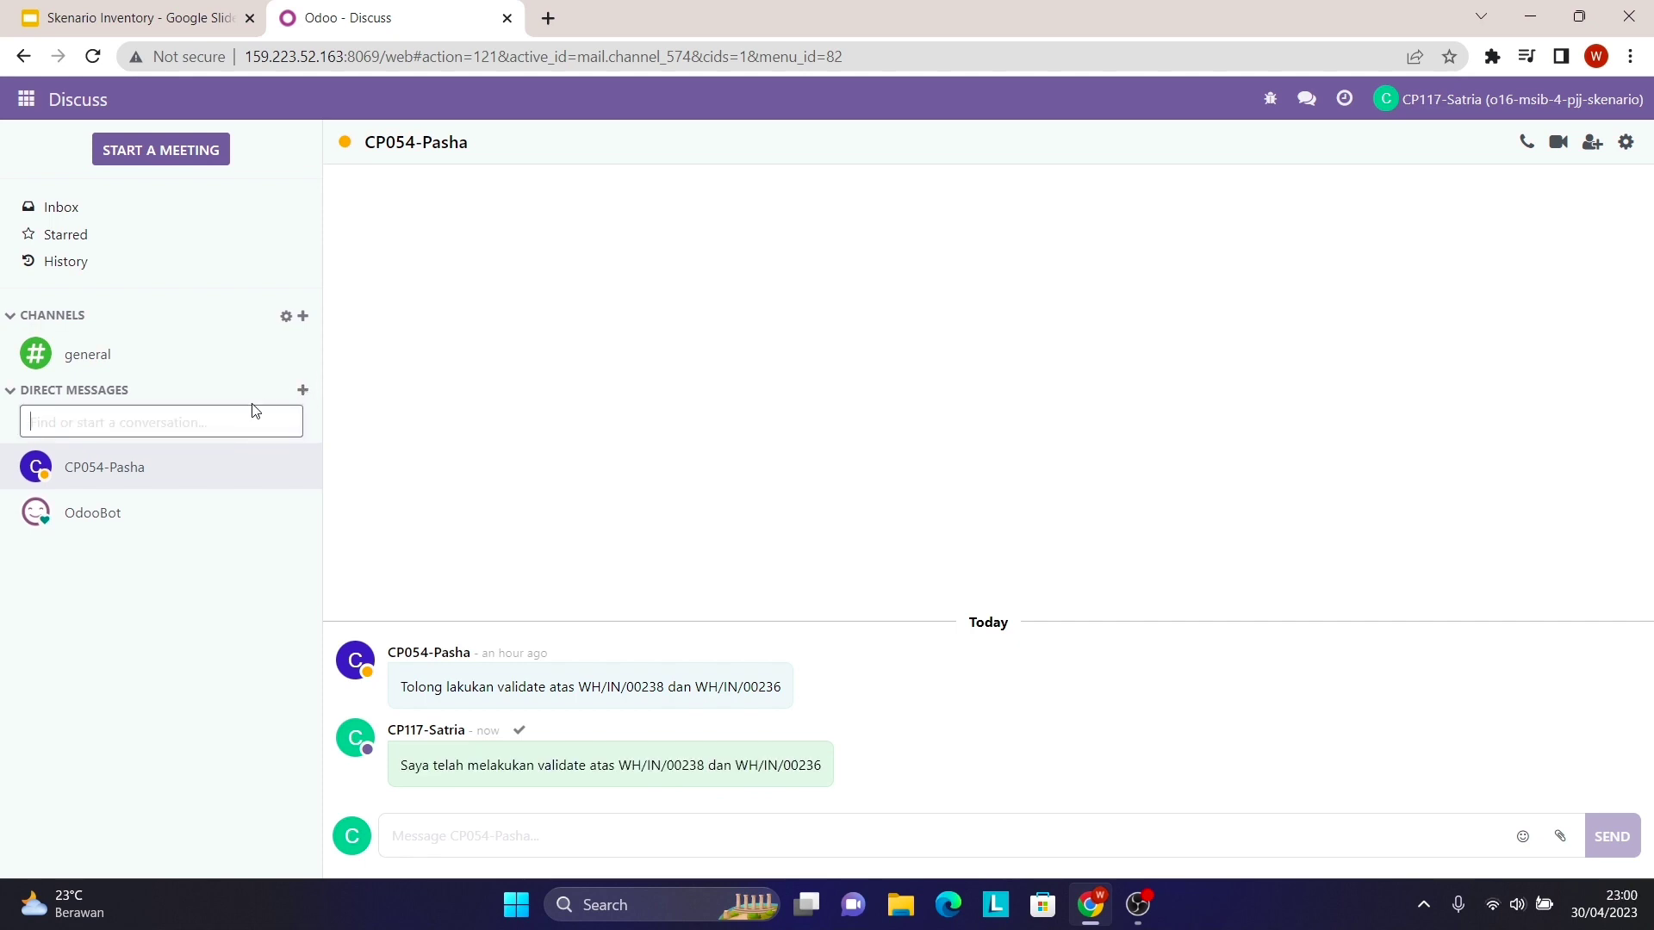
key("Caps_Lock")
type("CP")
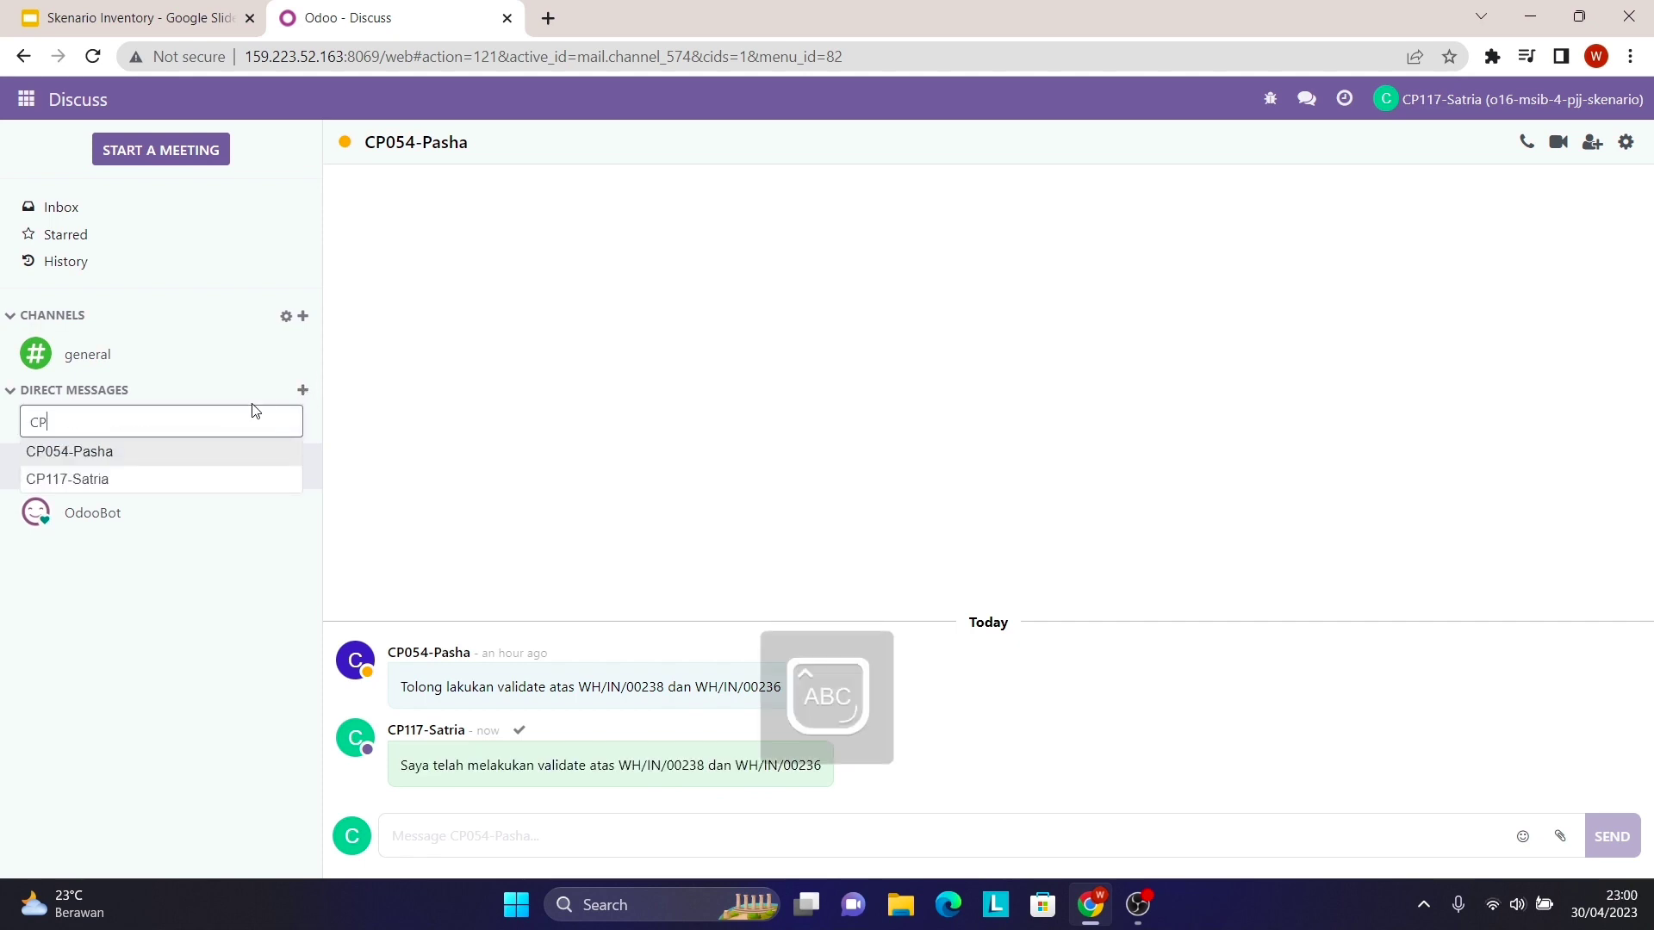
type("O77")
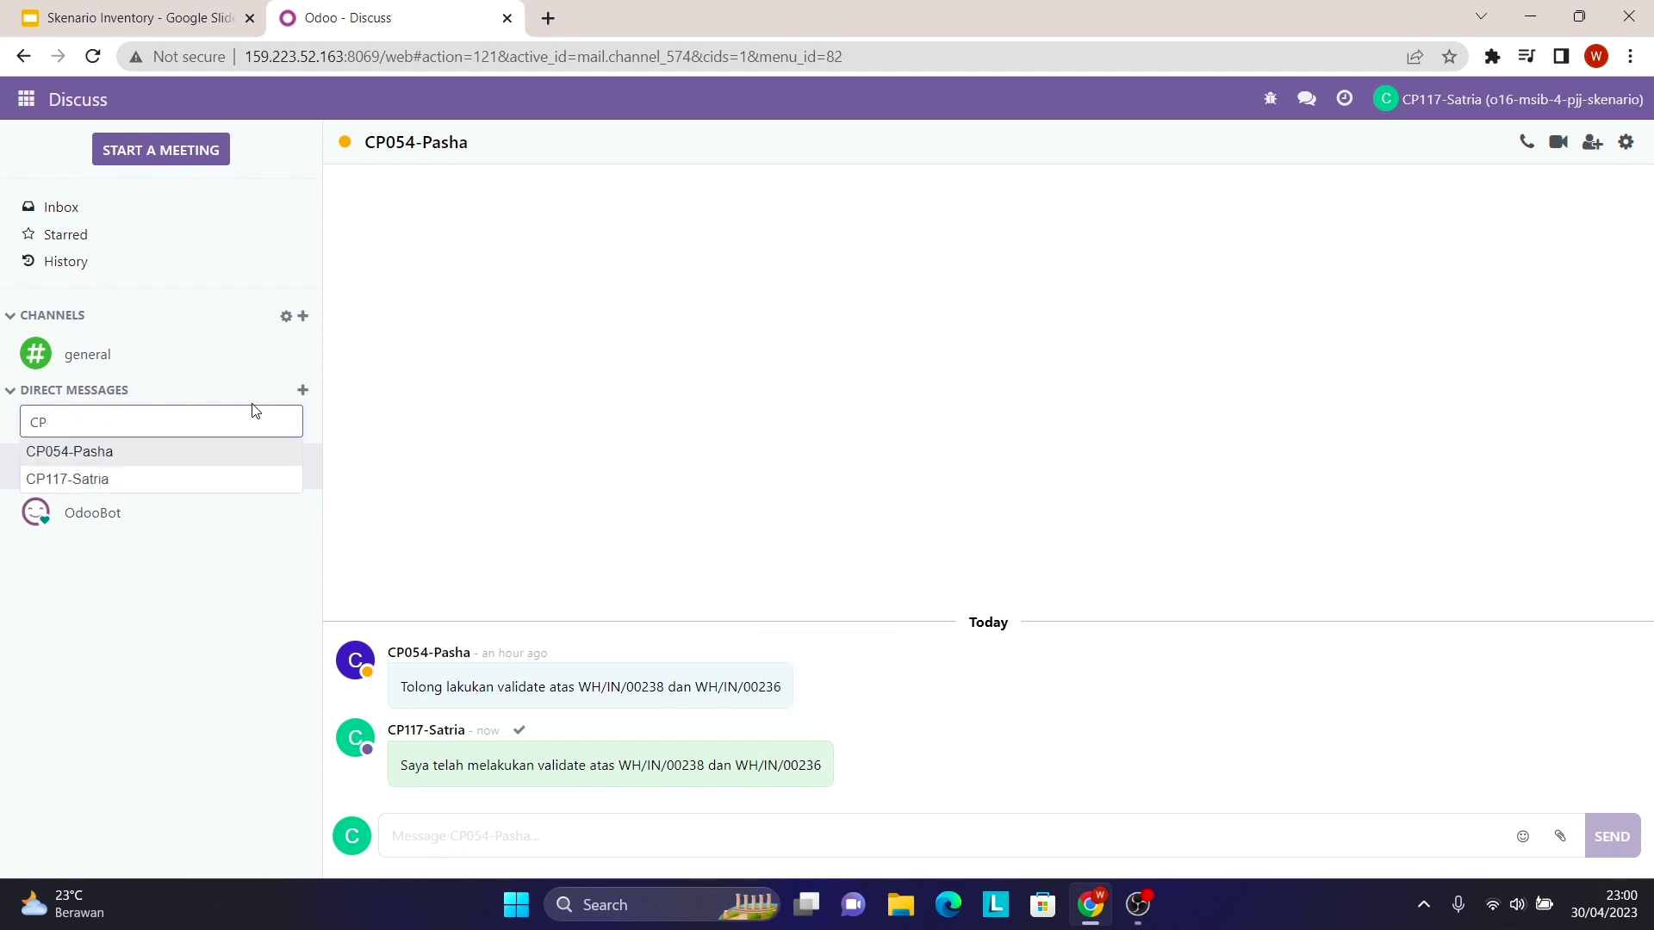
type("0")
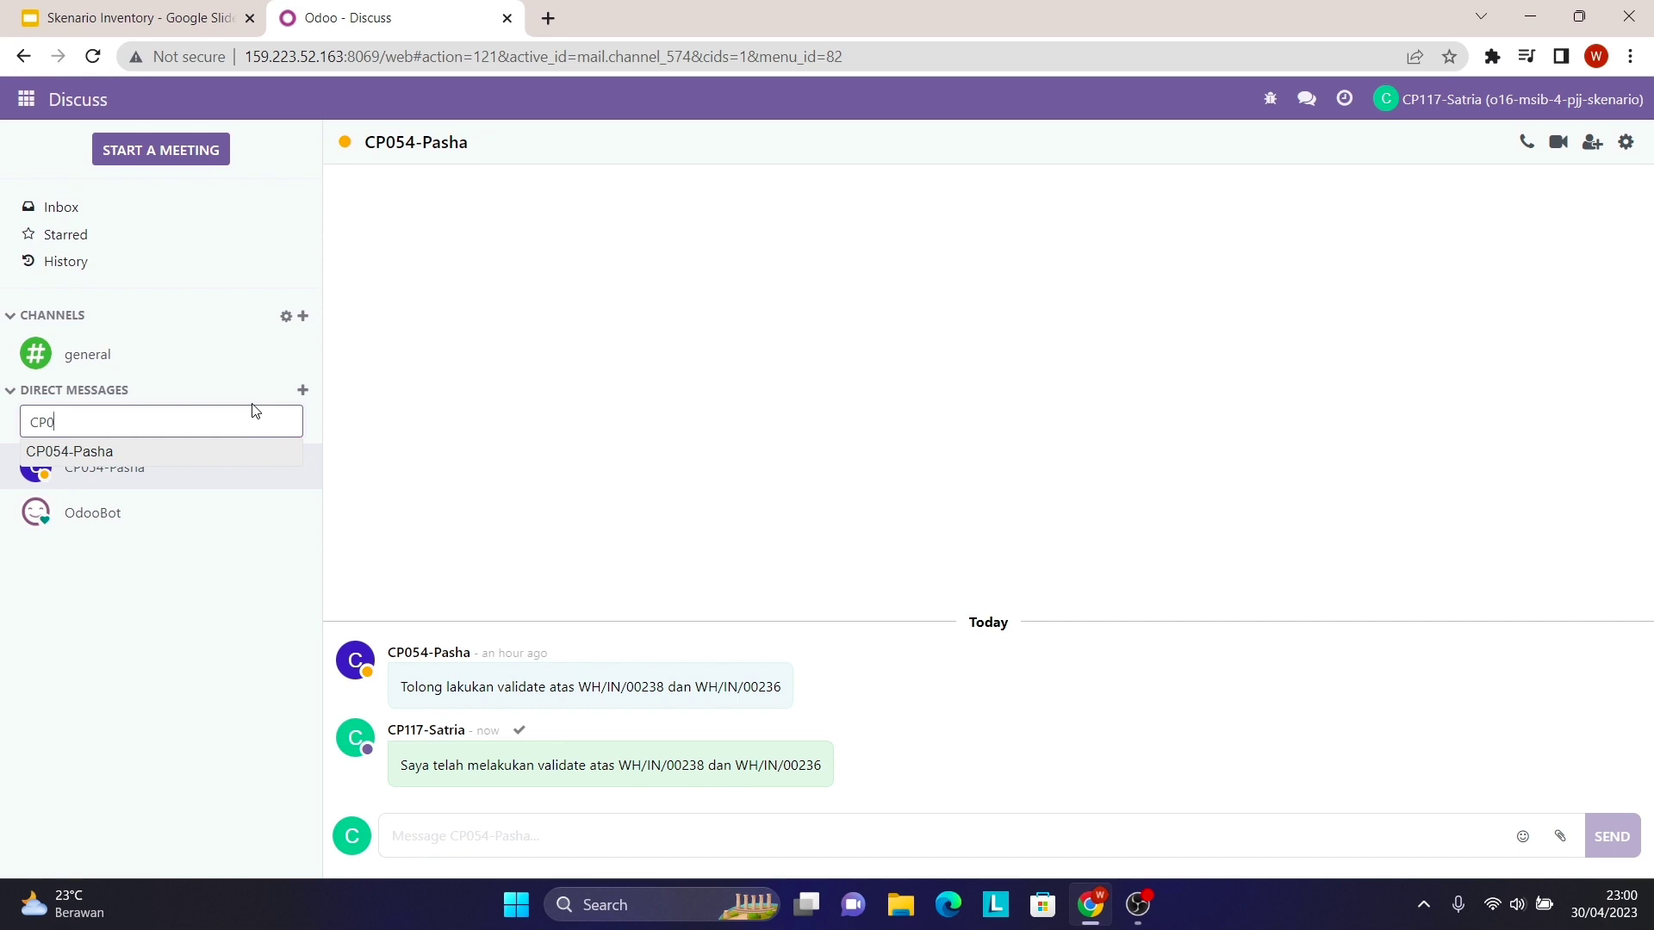
type("77")
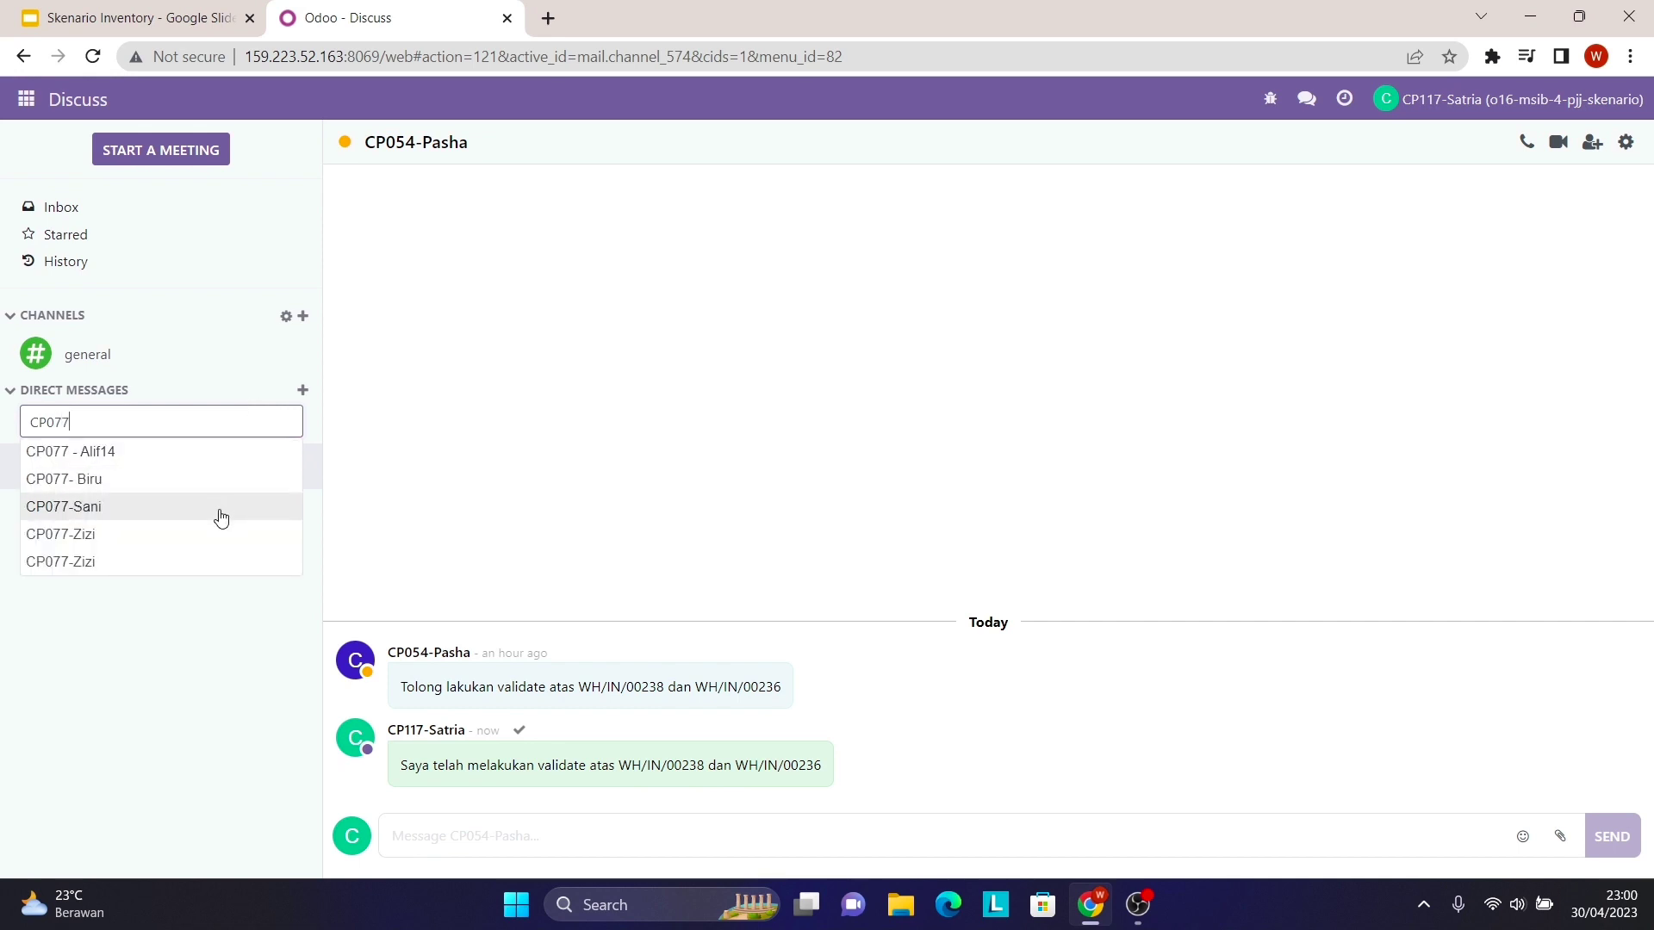
left_click(217, 535)
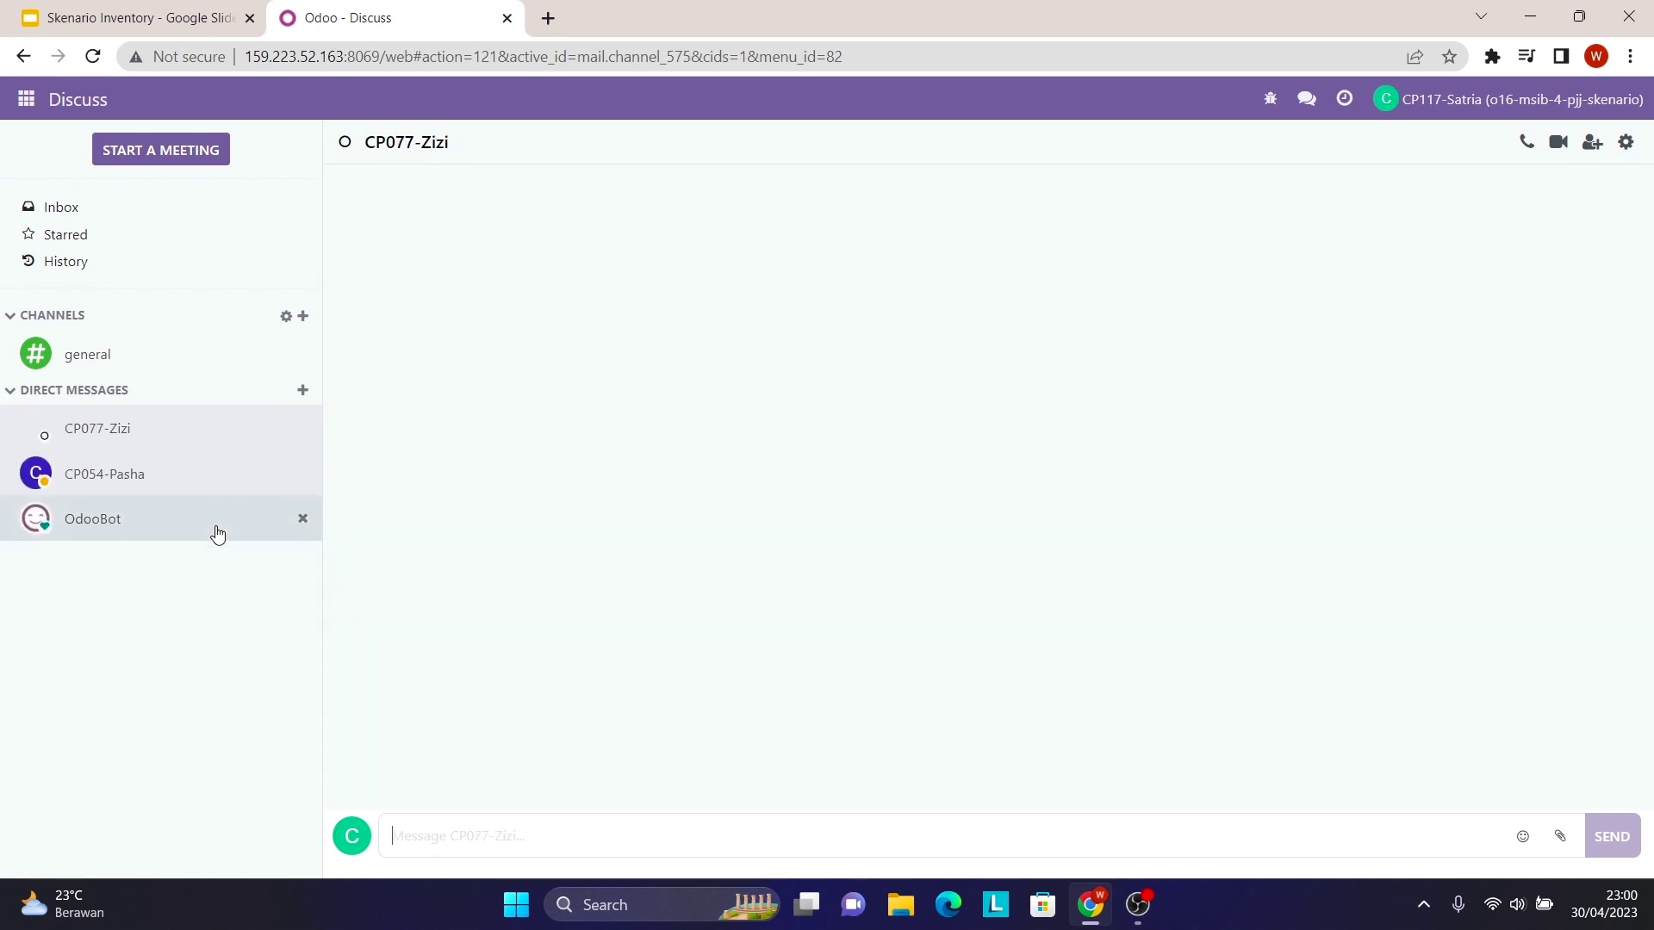
right_click(488, 839)
left_click(591, 661)
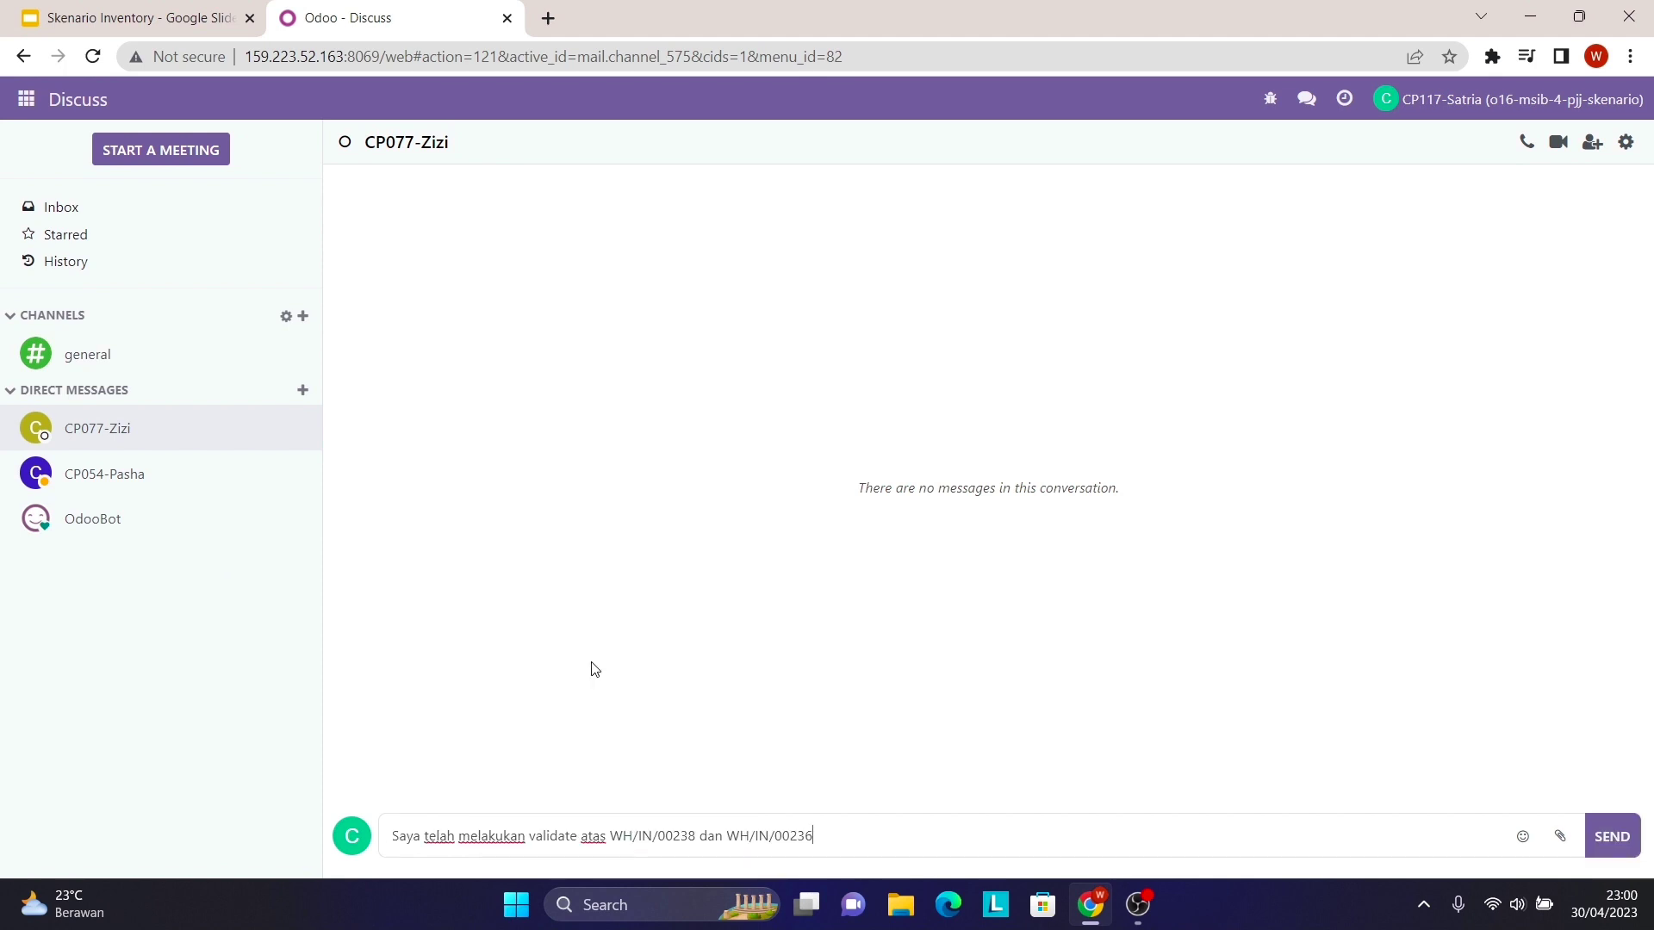
left_click(1618, 836)
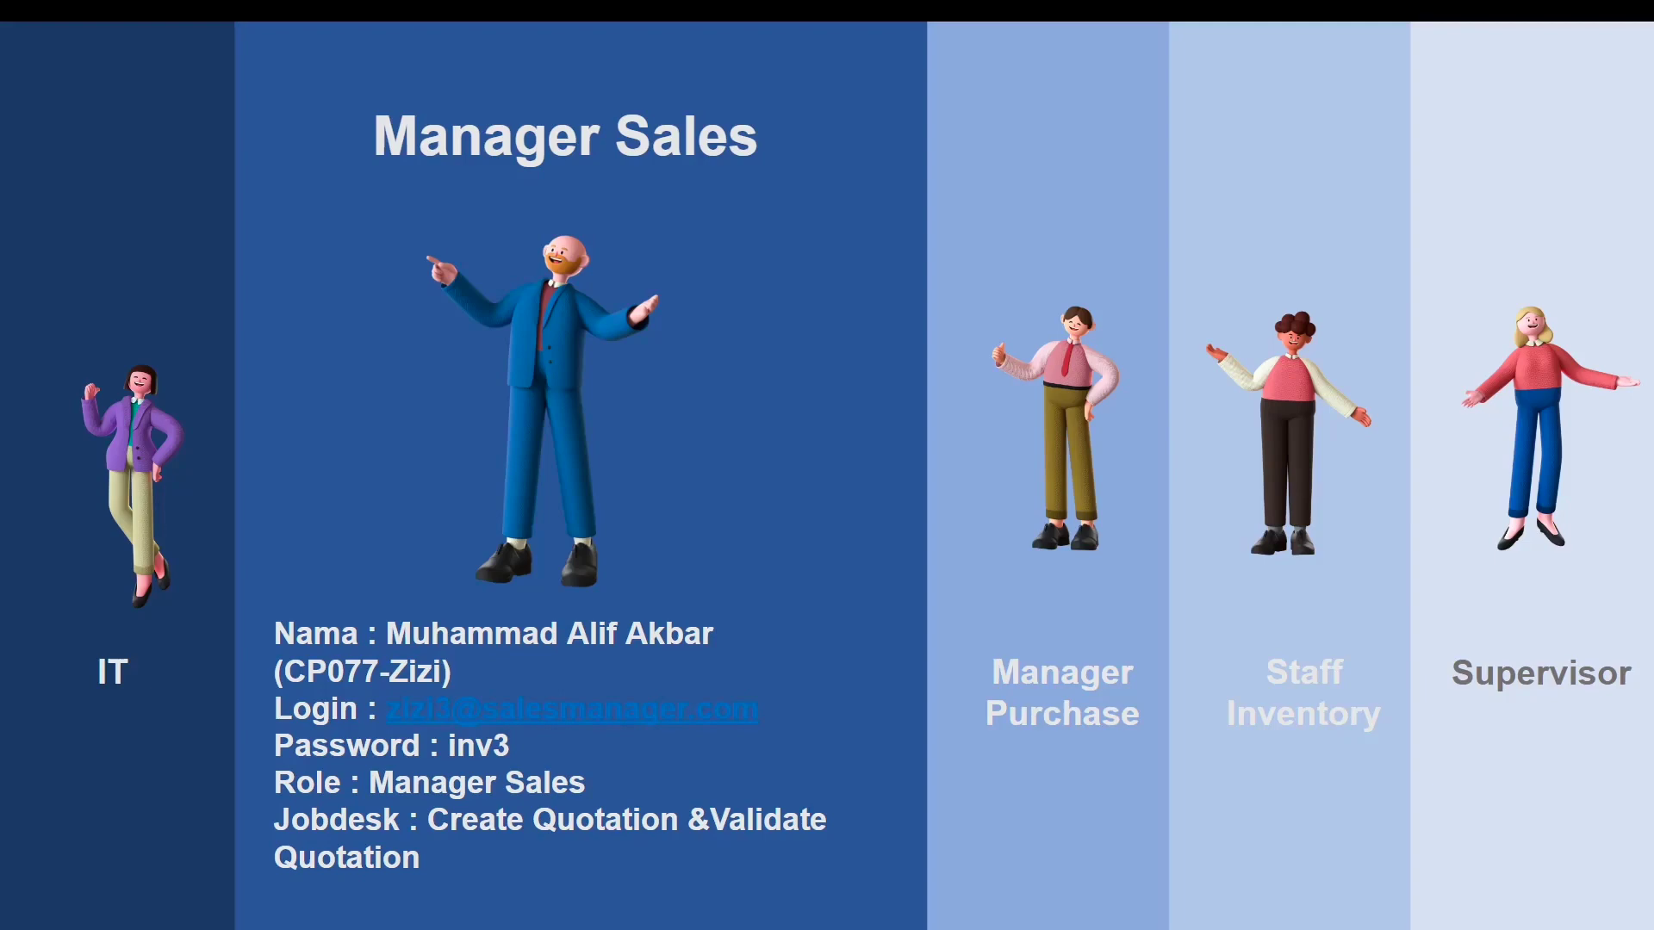
- Exit the slideshow and switch to the 'skenario inventory kelompok 3' spreadsheet's Create Quotation sheet
key("Escape")
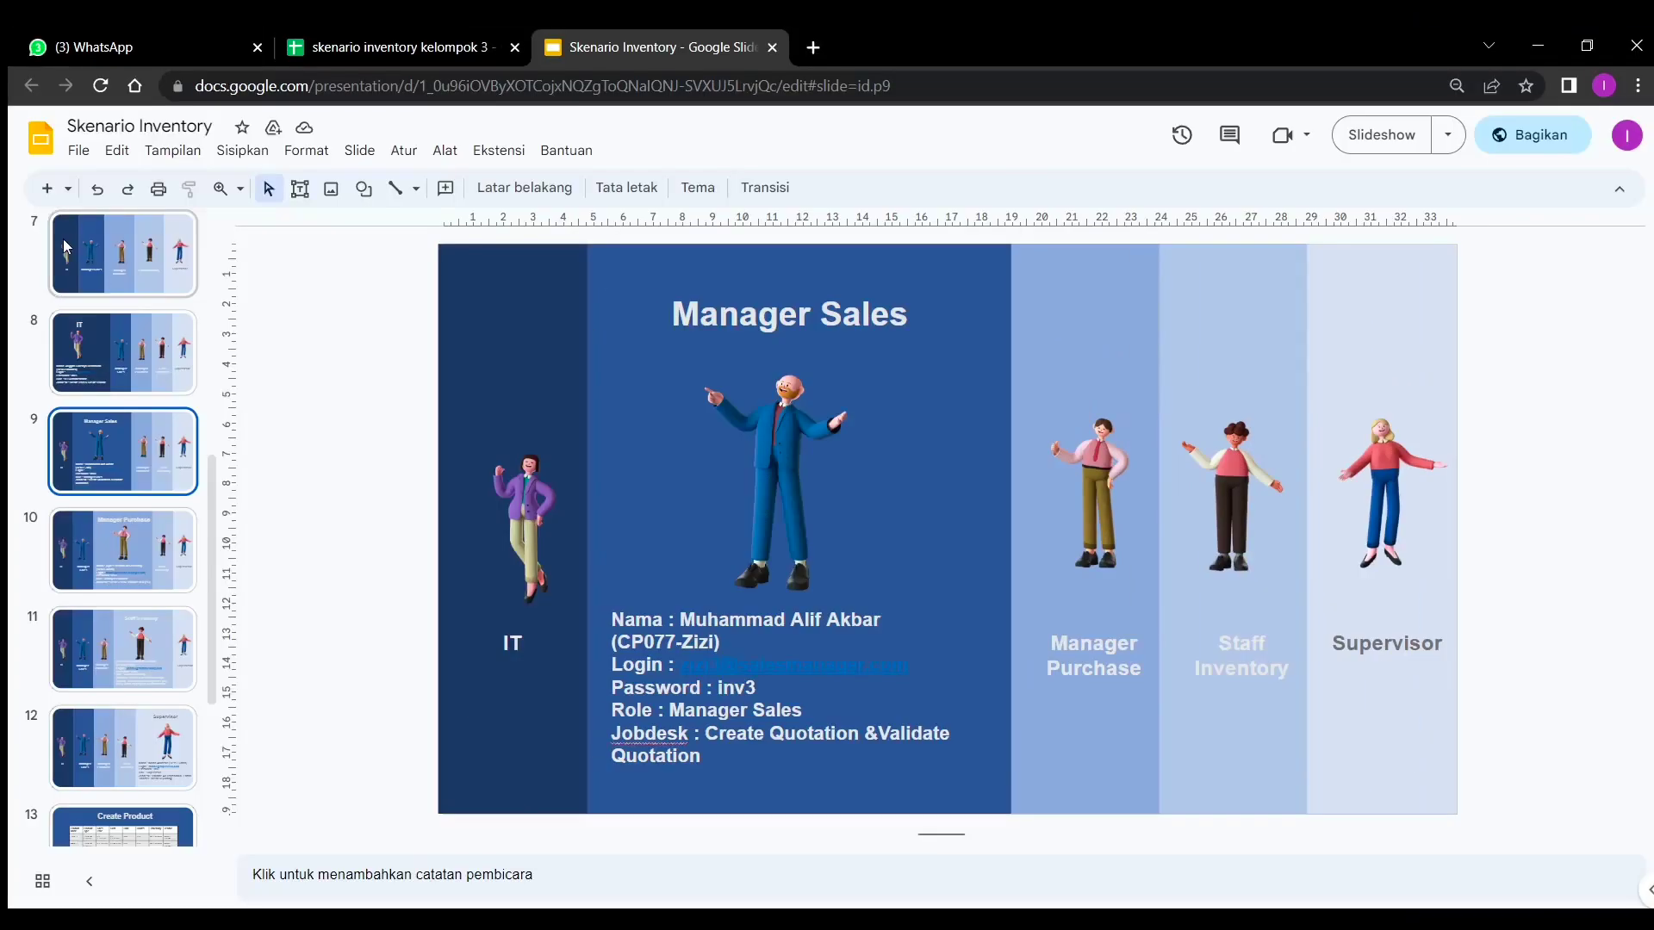
left_click(340, 47)
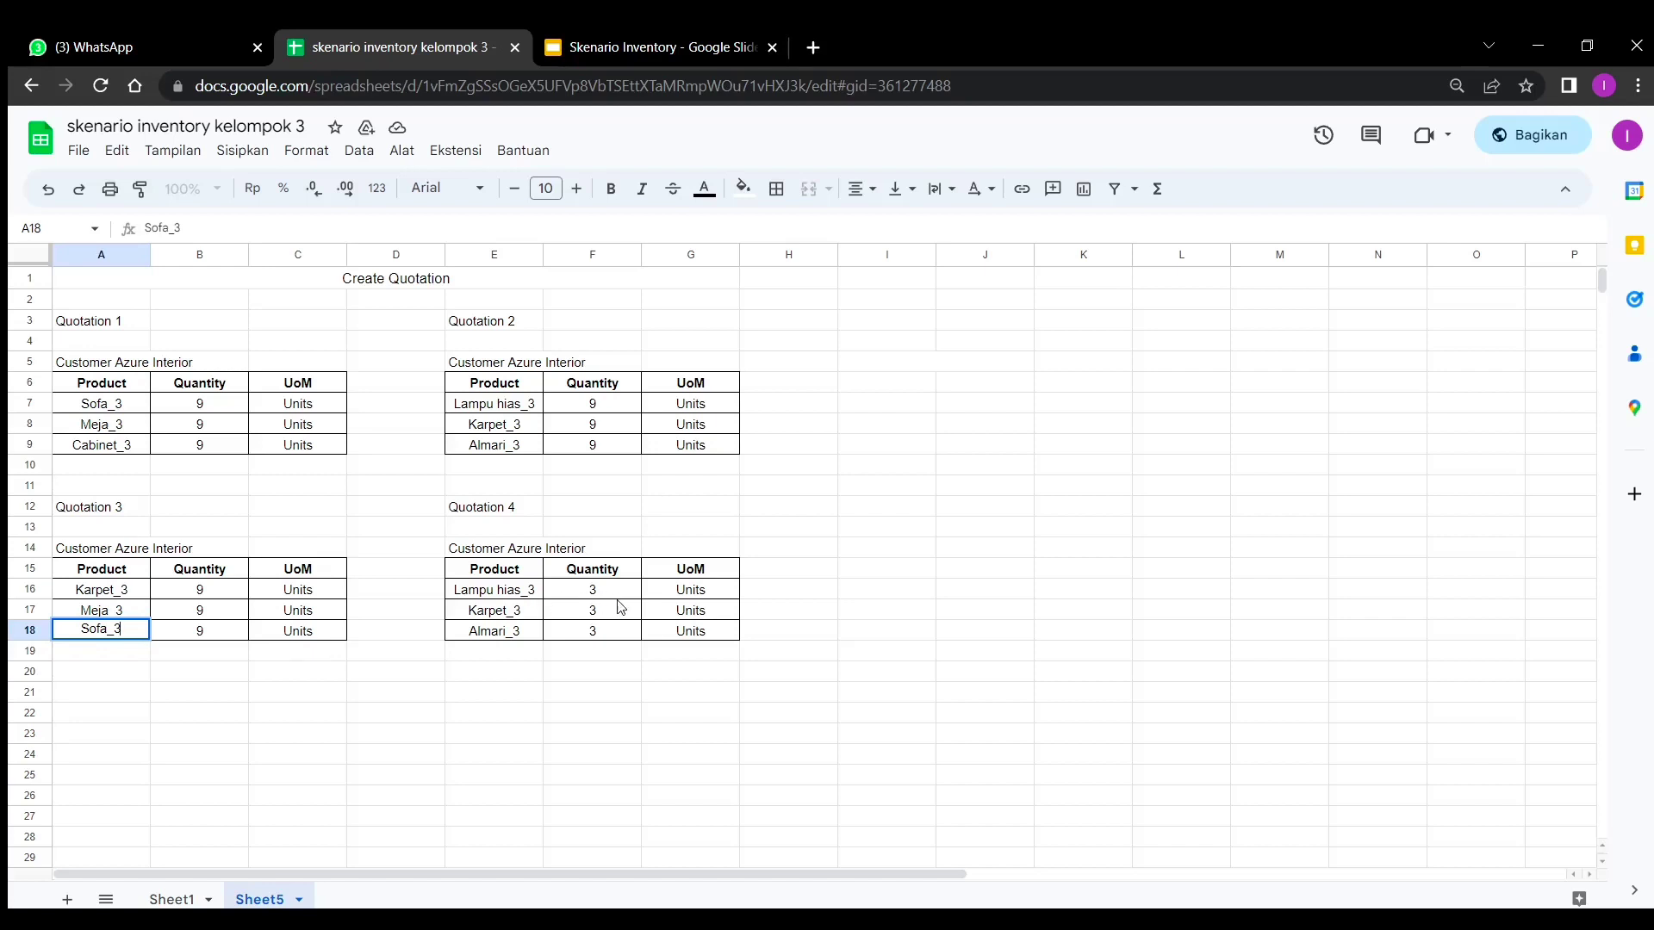
- Load the Odoo login page in a new browser tab
left_click(814, 48)
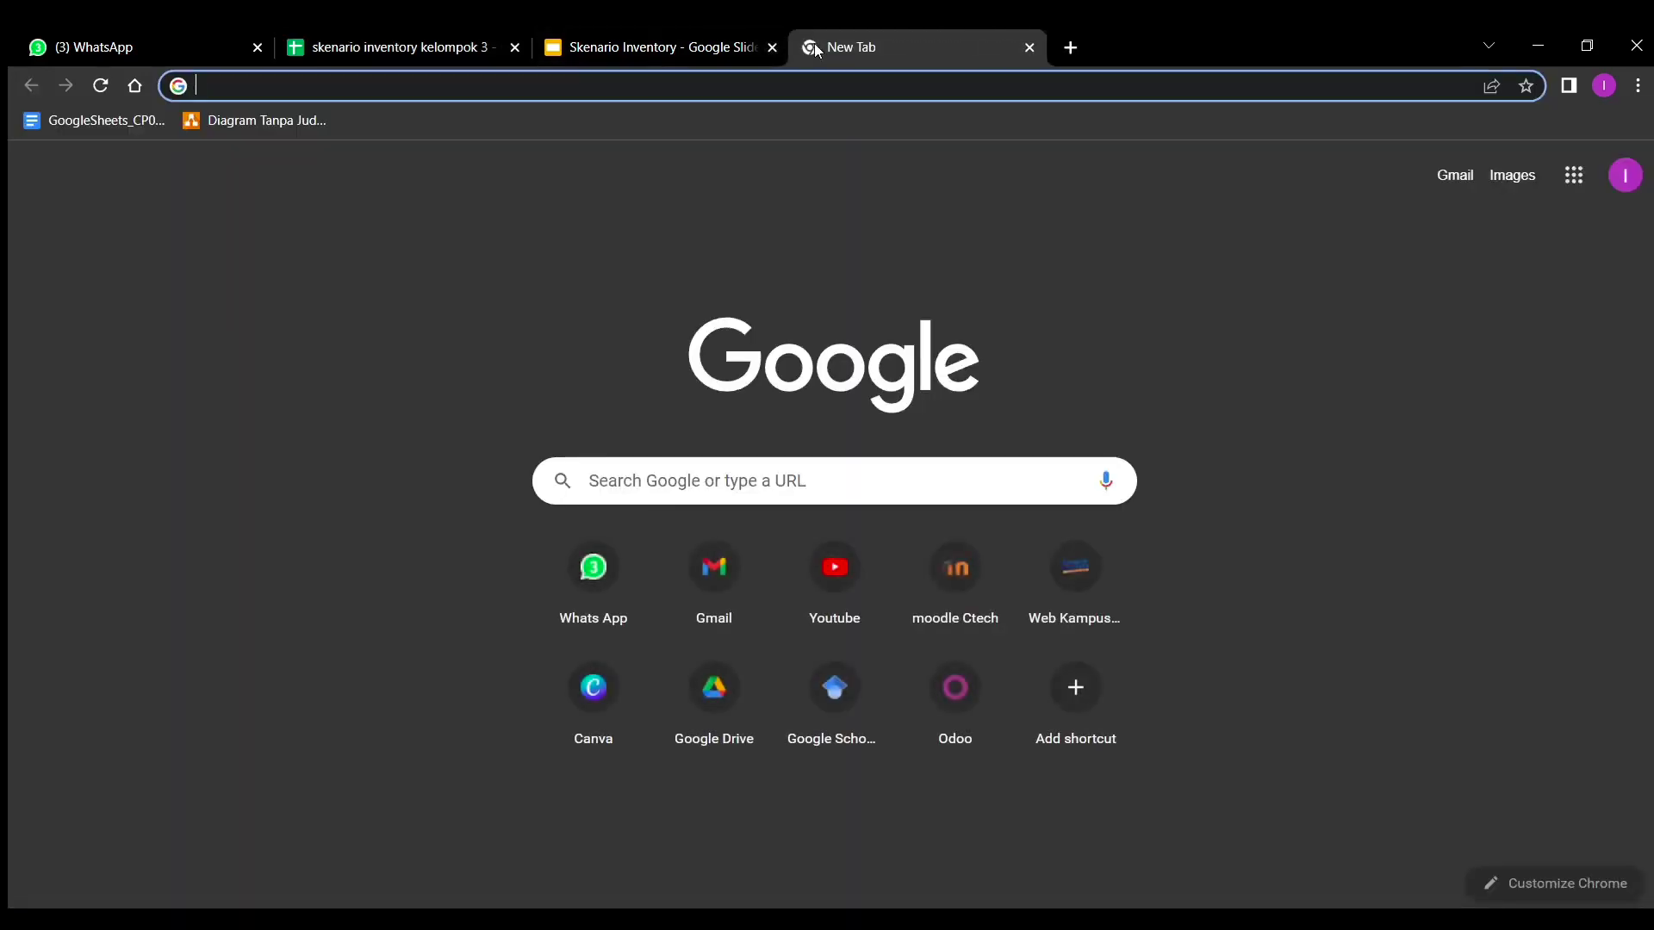
key("ctrl+v")
key("Return")
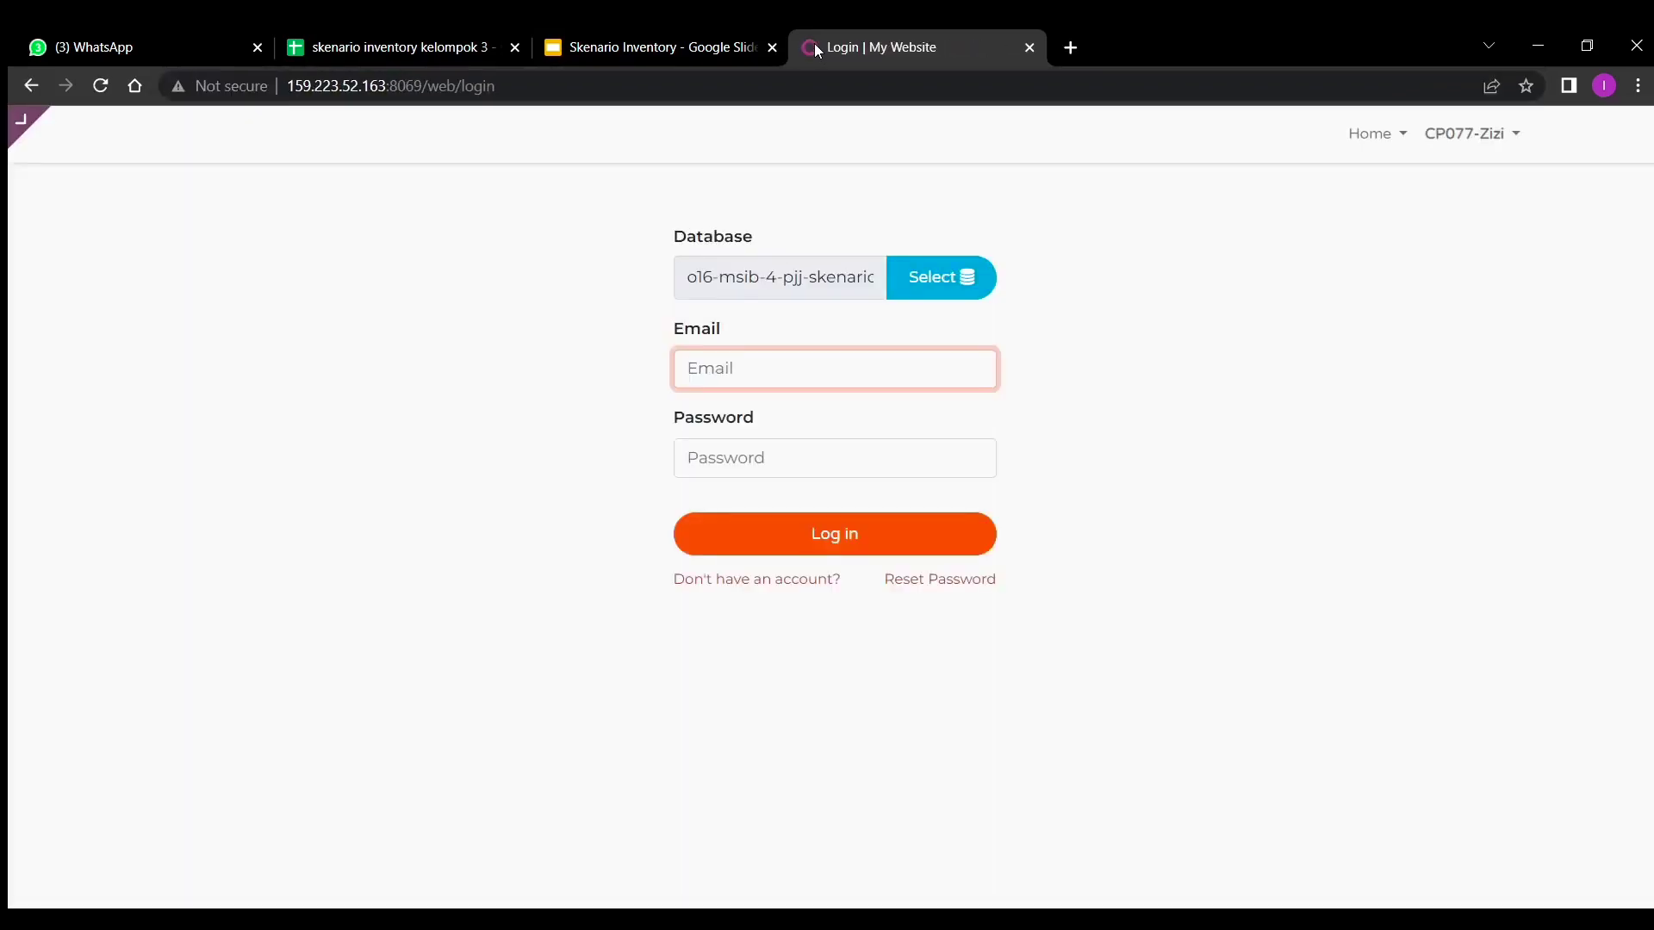
- Log in with the sales manager's e-mail and password taken from the slide
left_click(641, 40)
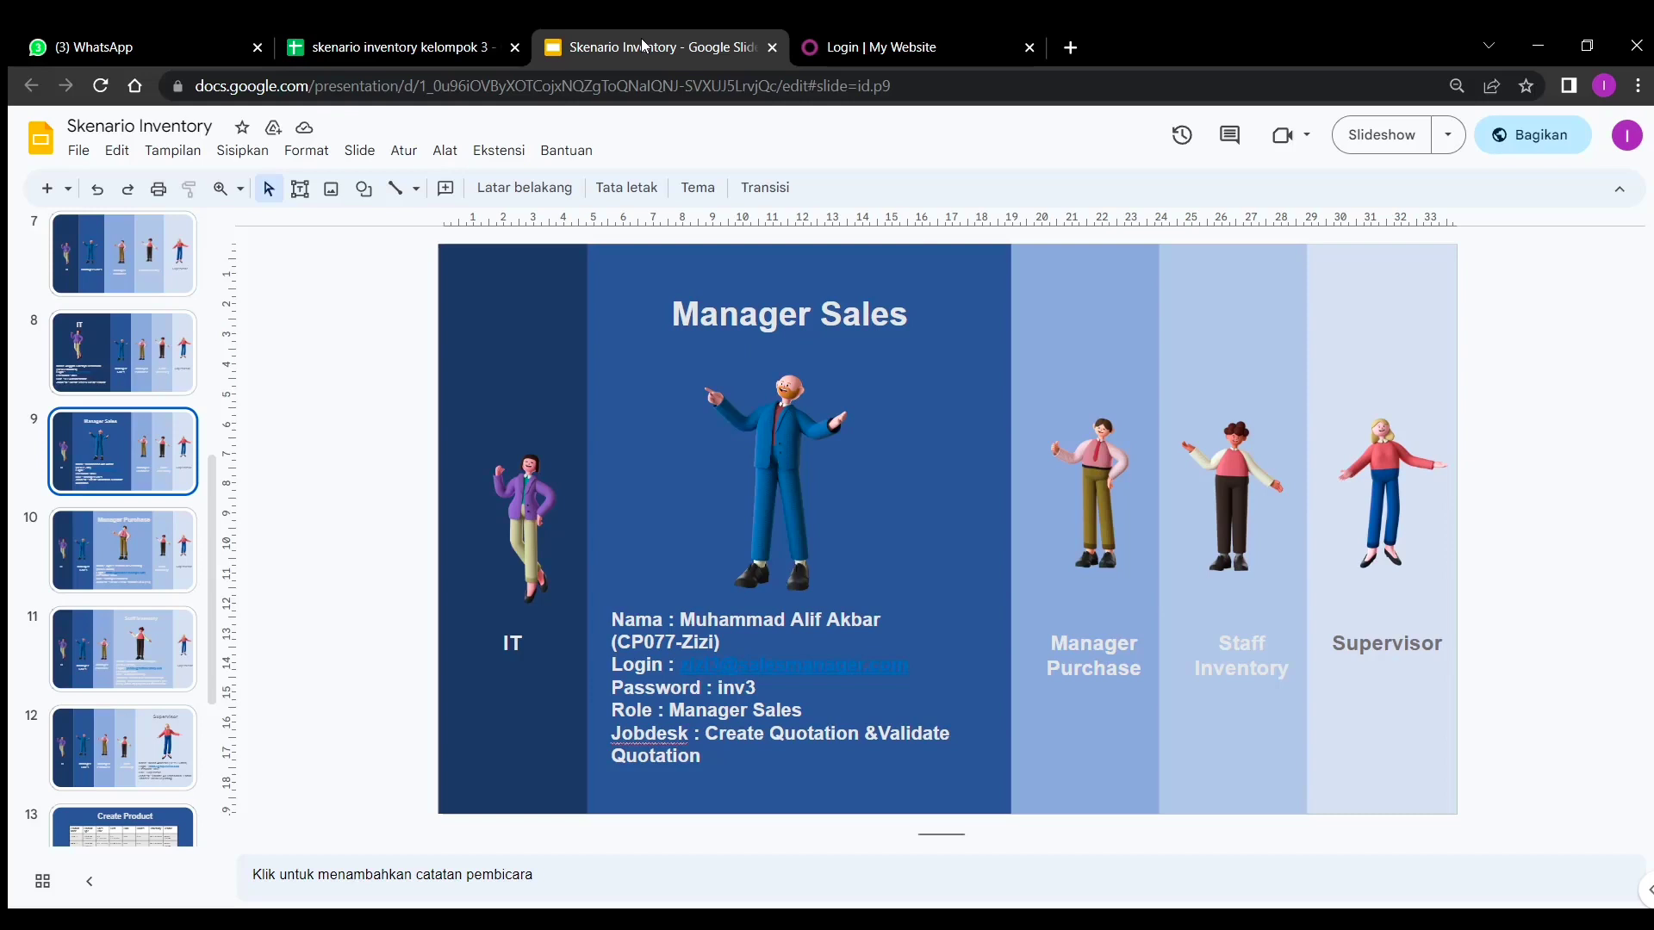
left_click(957, 43)
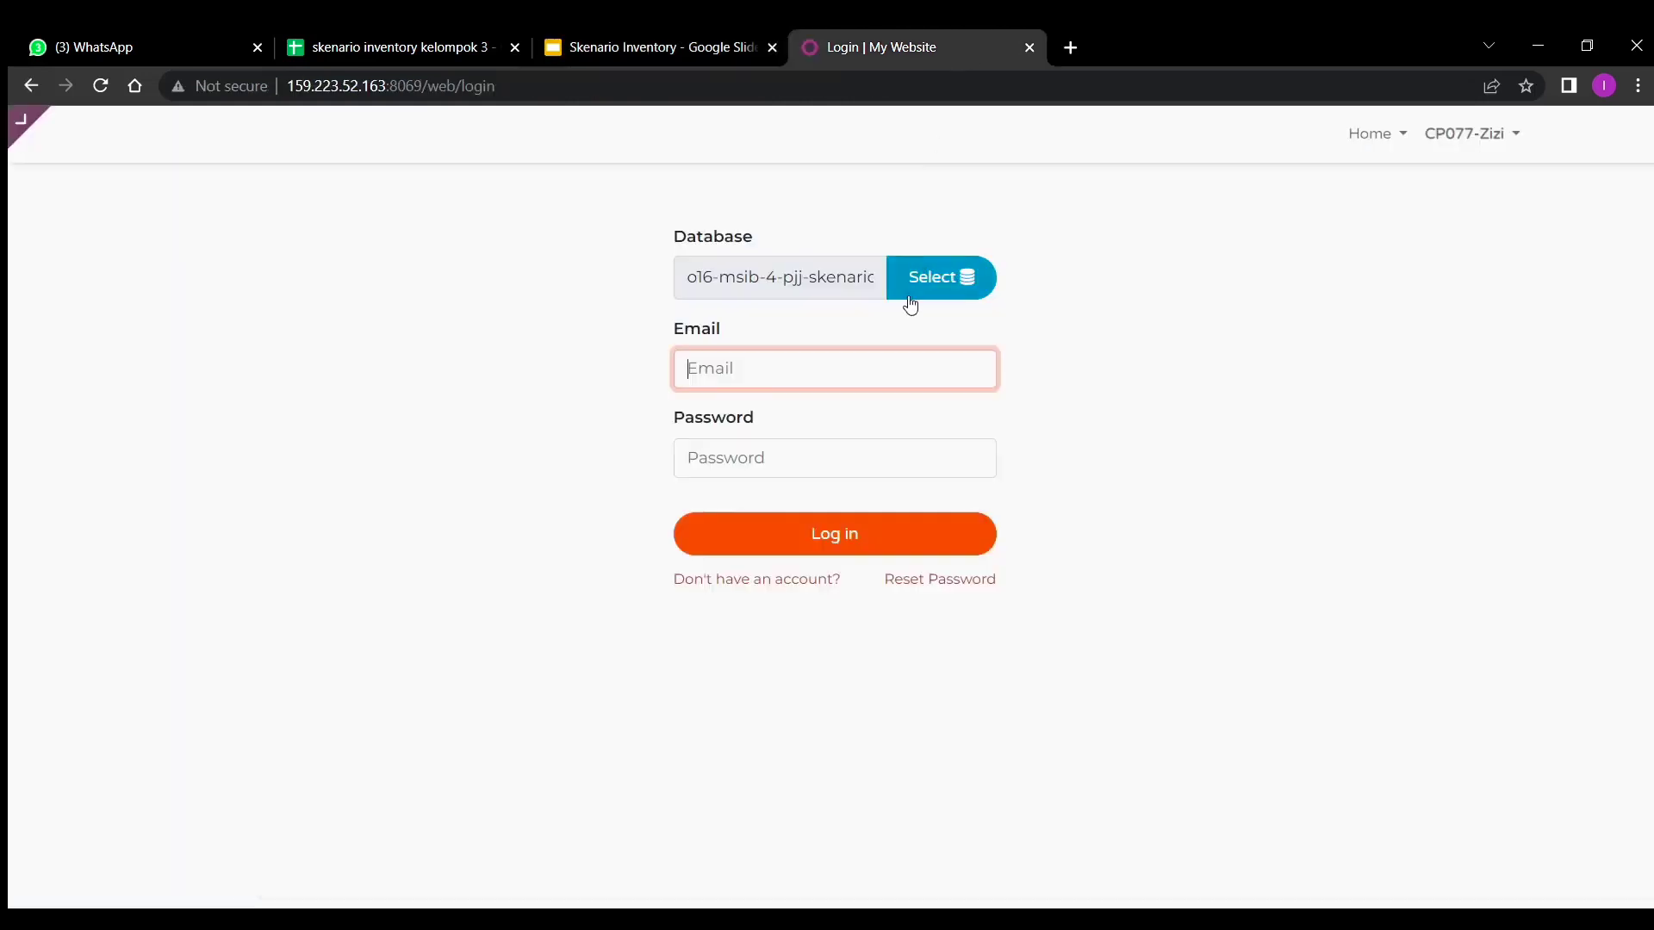
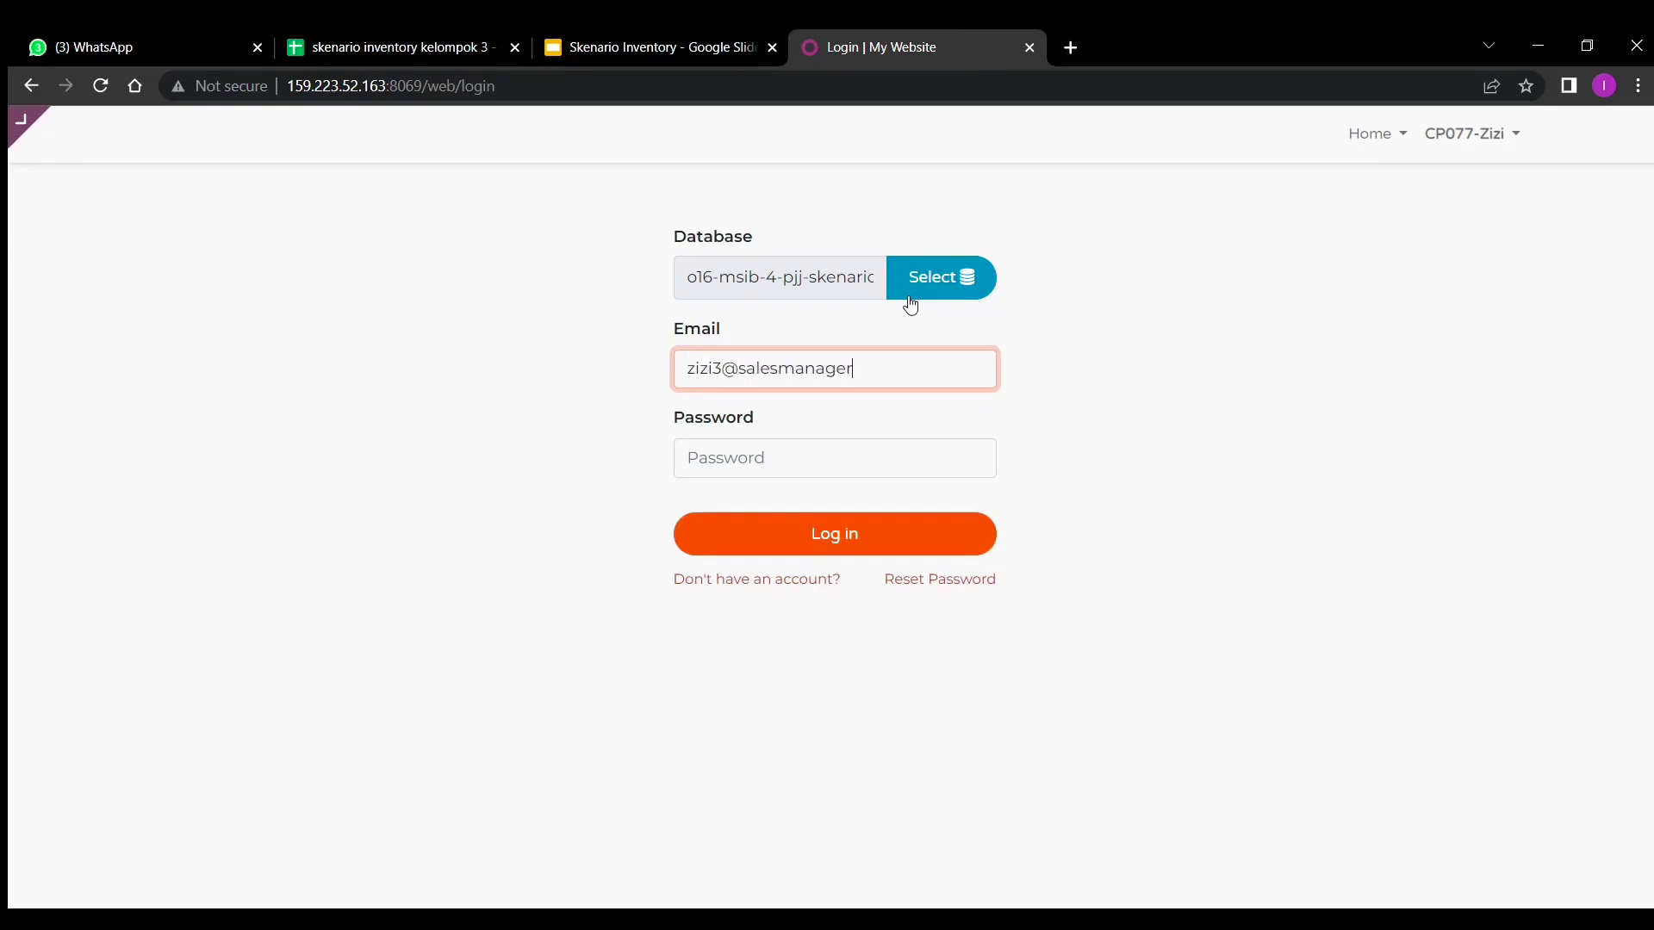
left_click(854, 446)
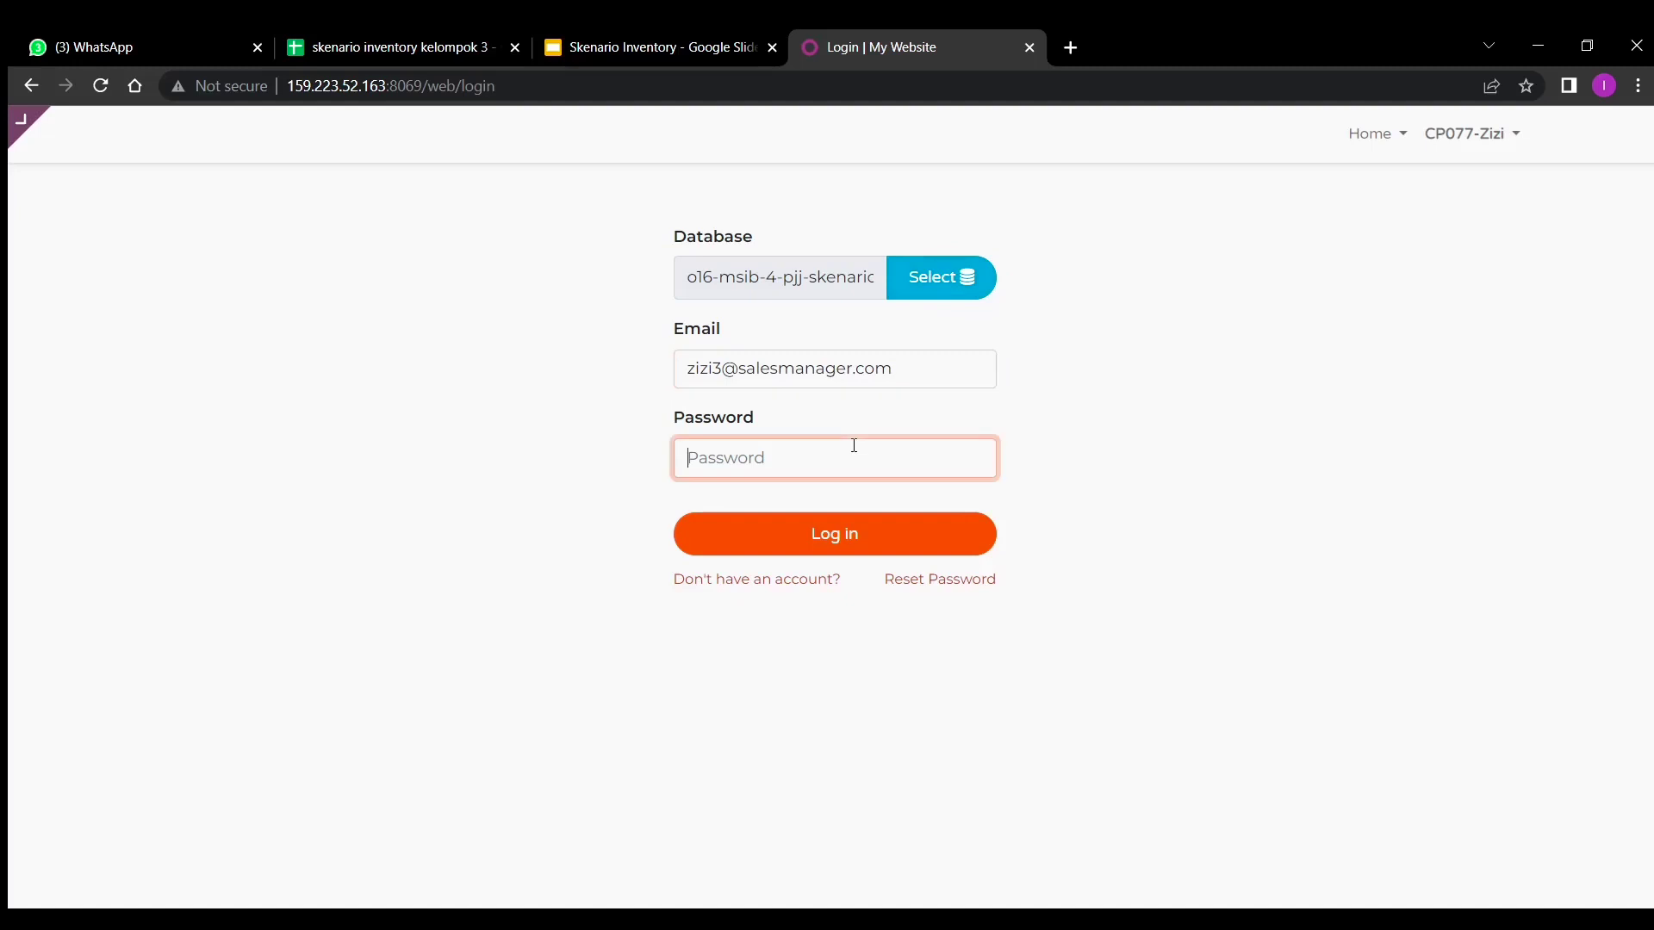
type("*")
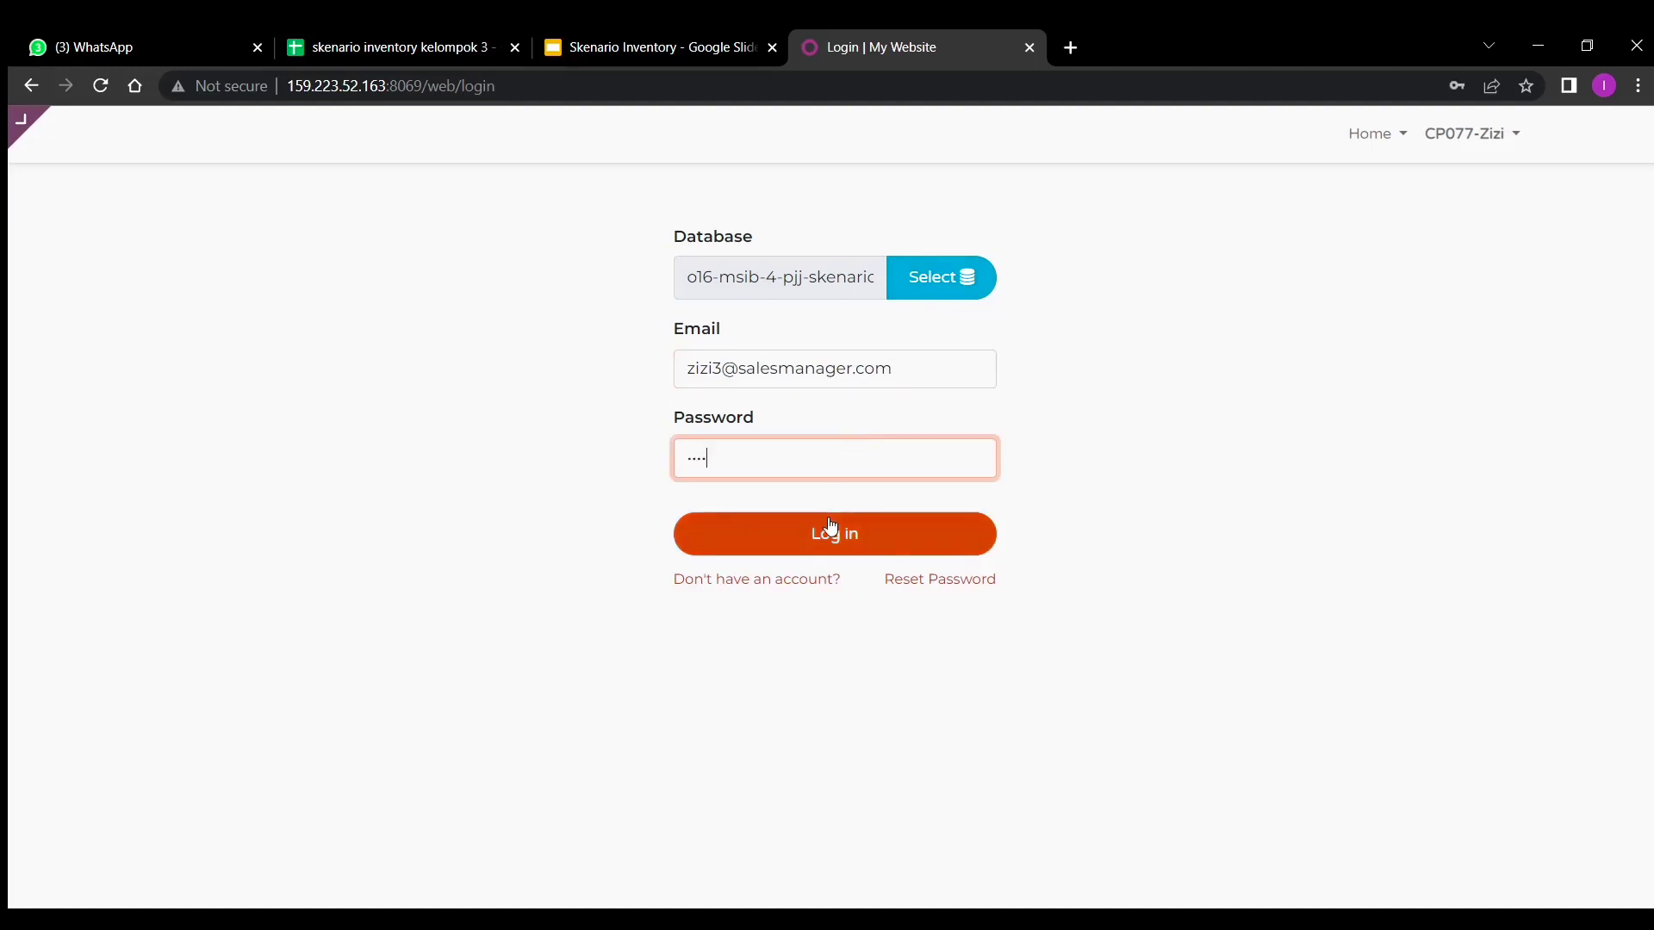
left_click(828, 523)
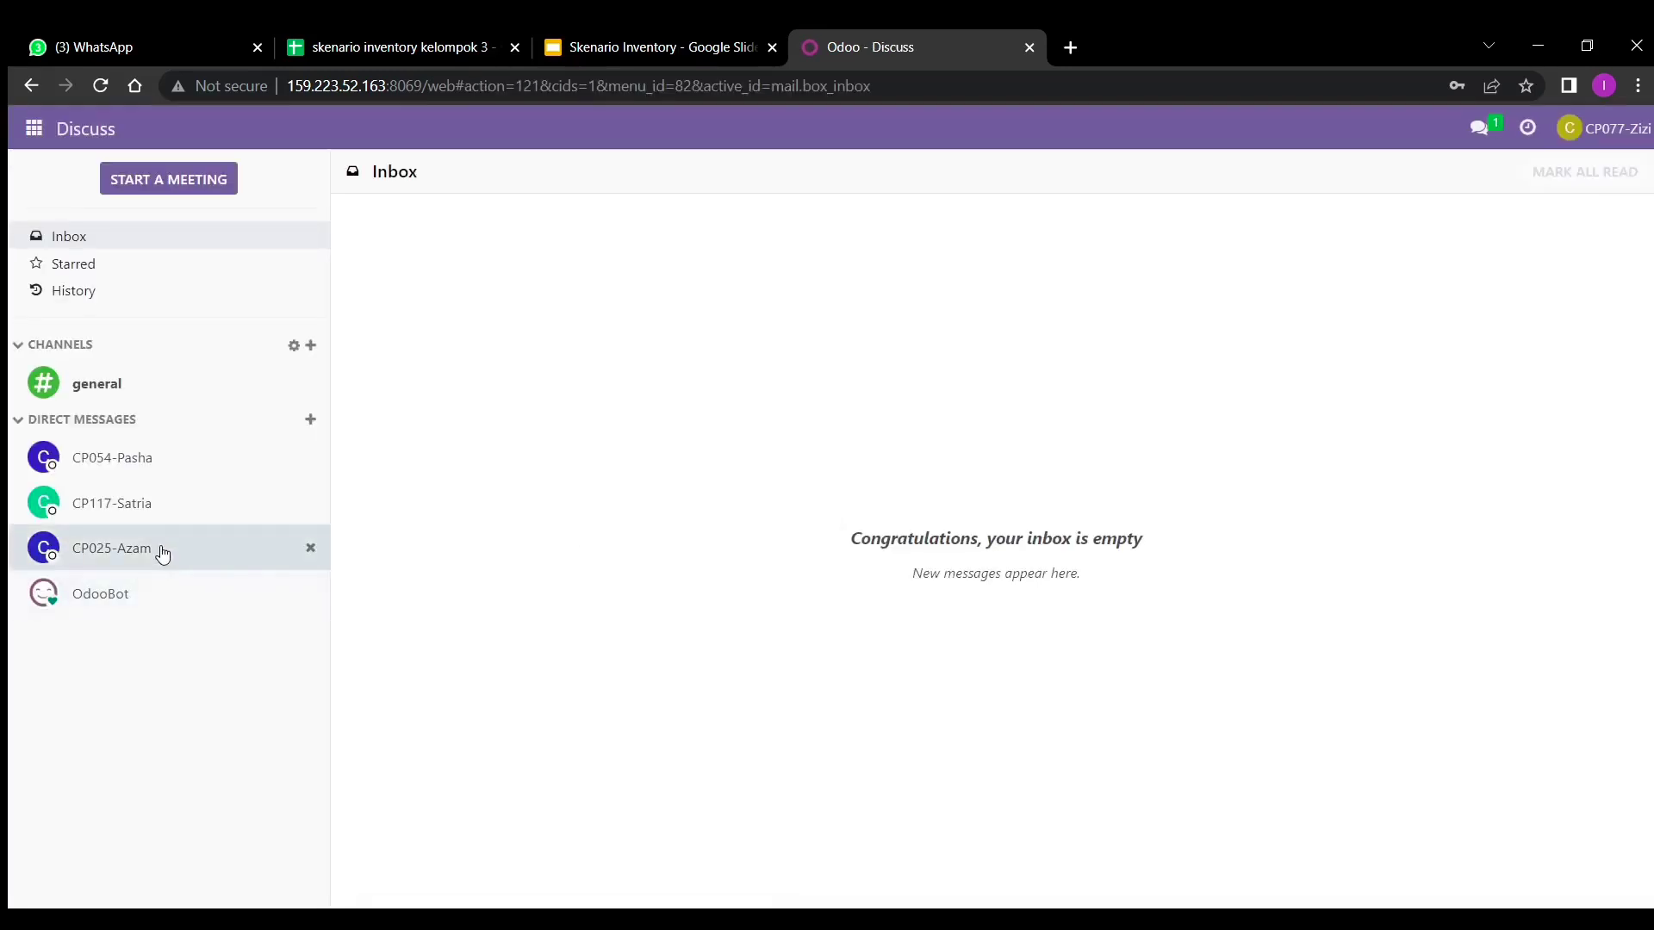
- Reply to the warehouse colleague: 'oke, akan saya buatkan quotation untuk cust azure interior'
left_click(159, 513)
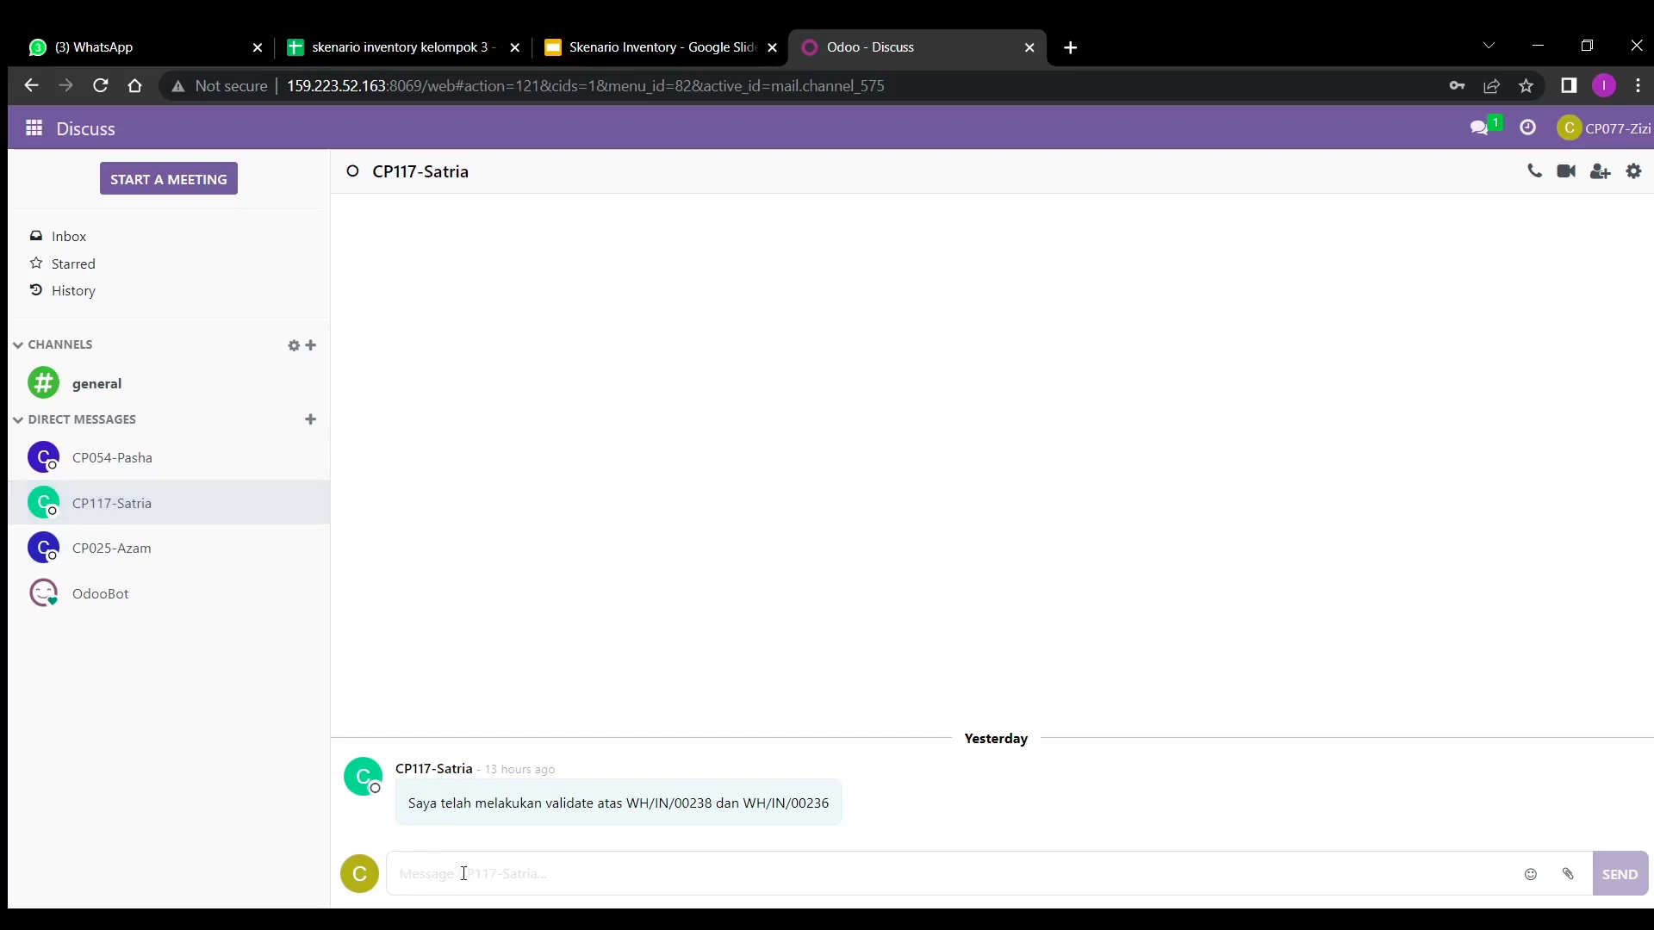
type("oke,")
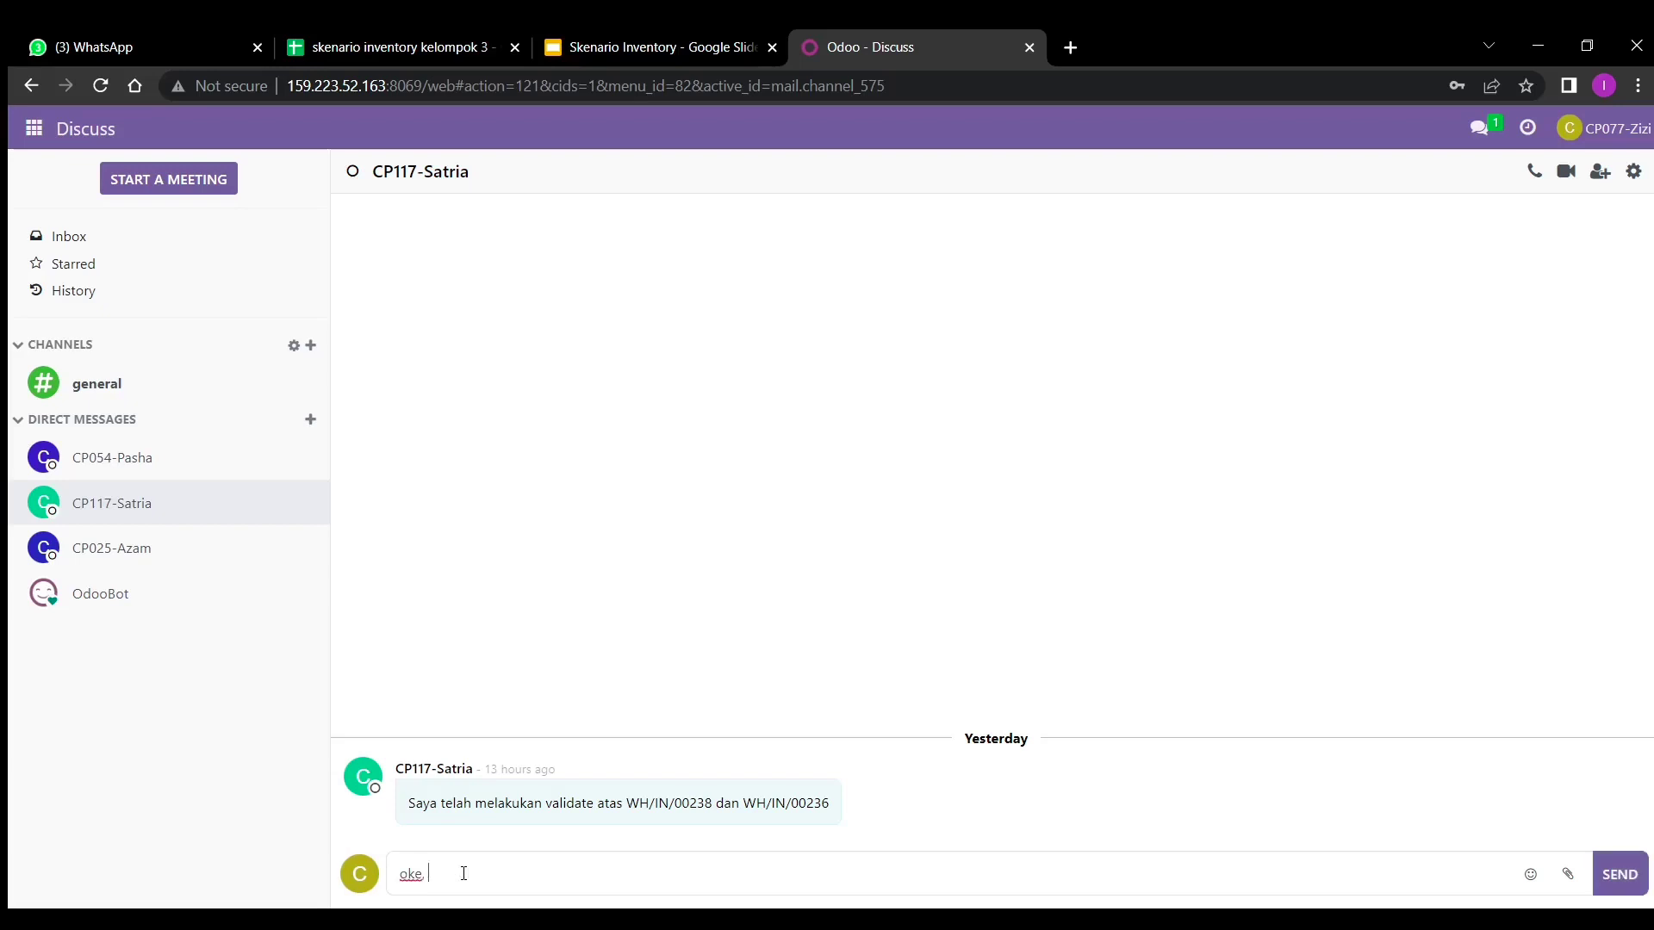
type(" akan saya buatkan quotation untuk ")
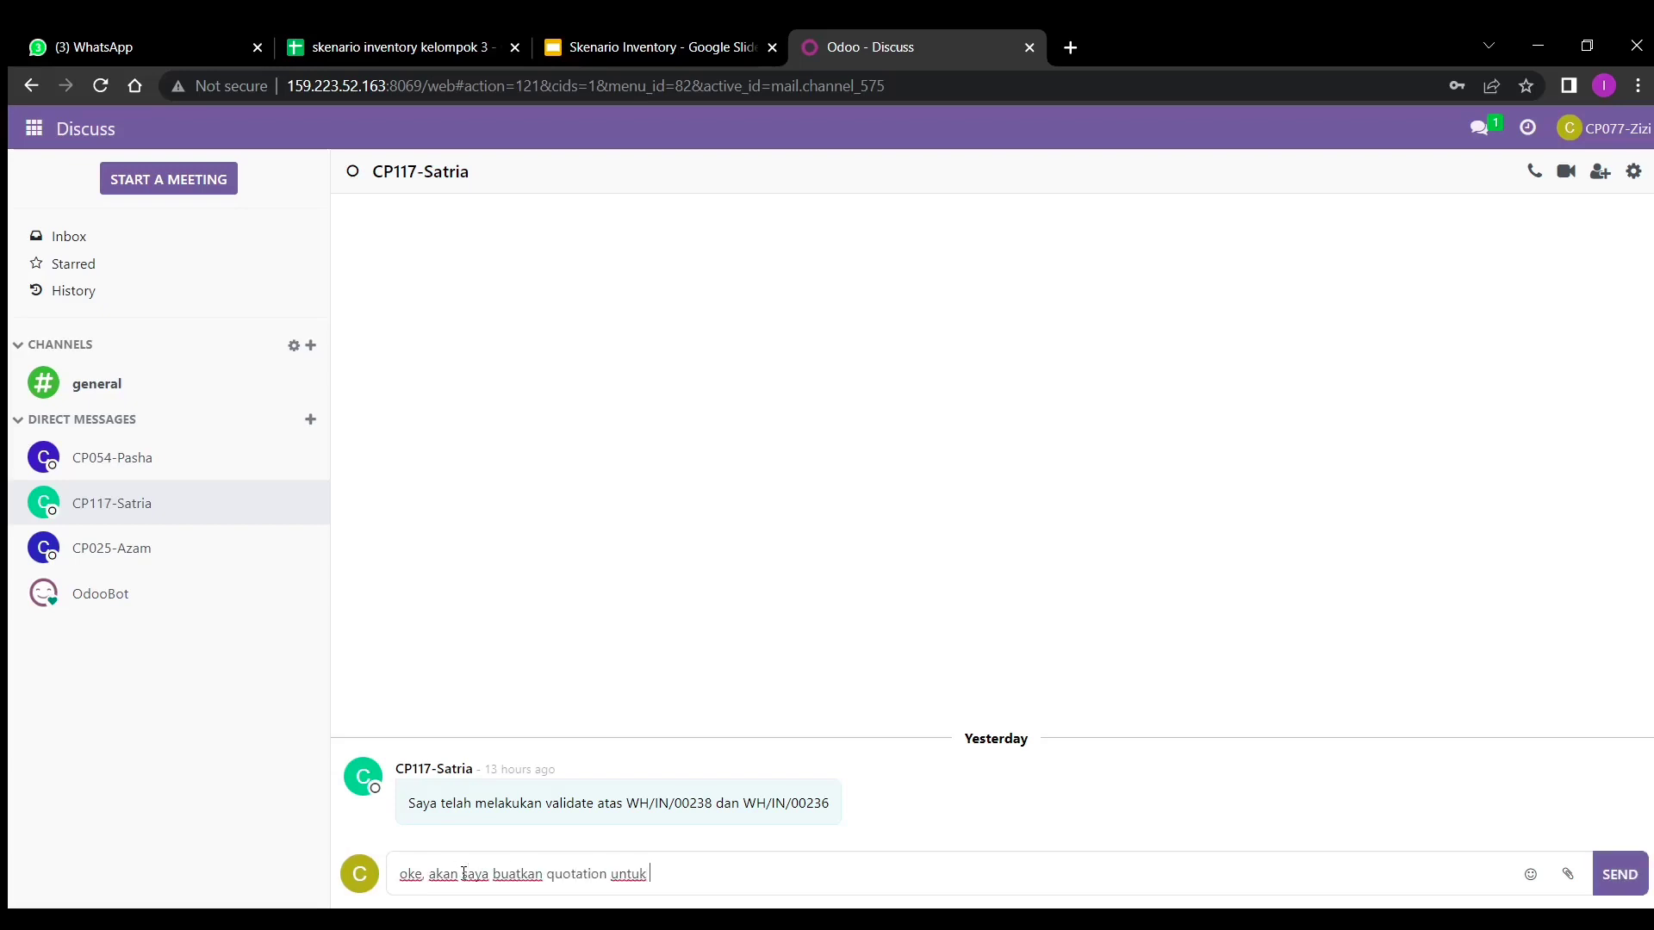
type("x=csut")
key("BackSpace")
key("BackSpace")
key("BackSpace")
key("BackSpace")
type("csut azure interior")
key("Return")
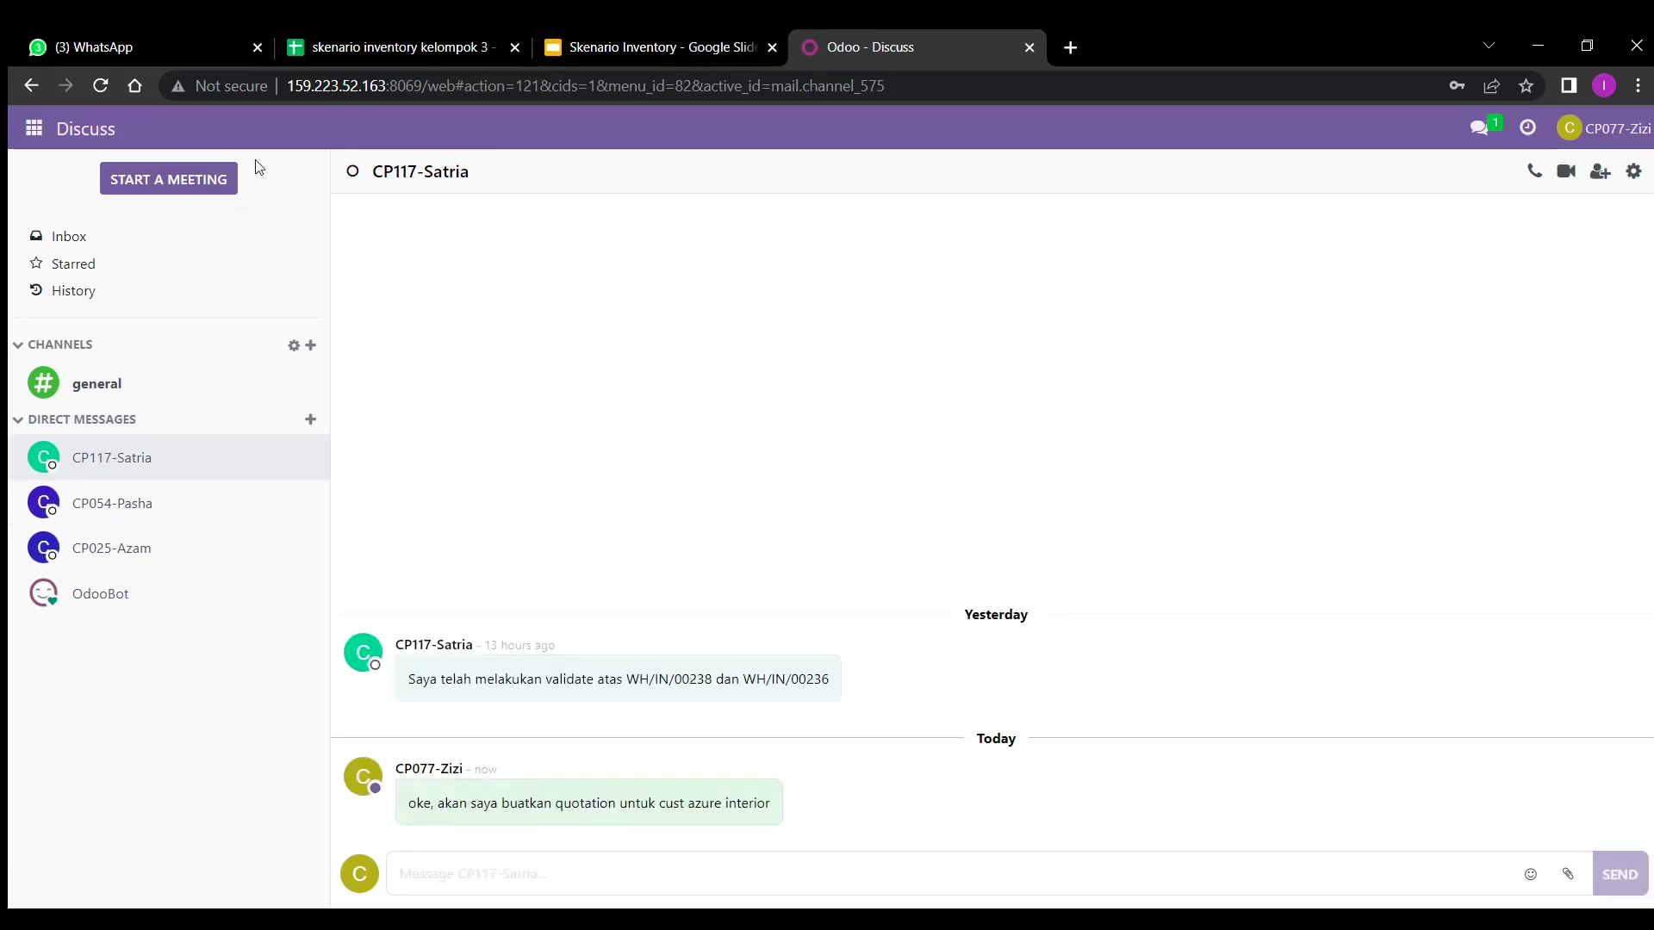
- In Sales, create a new quotation with Azure Interior as the customer
left_click(35, 132)
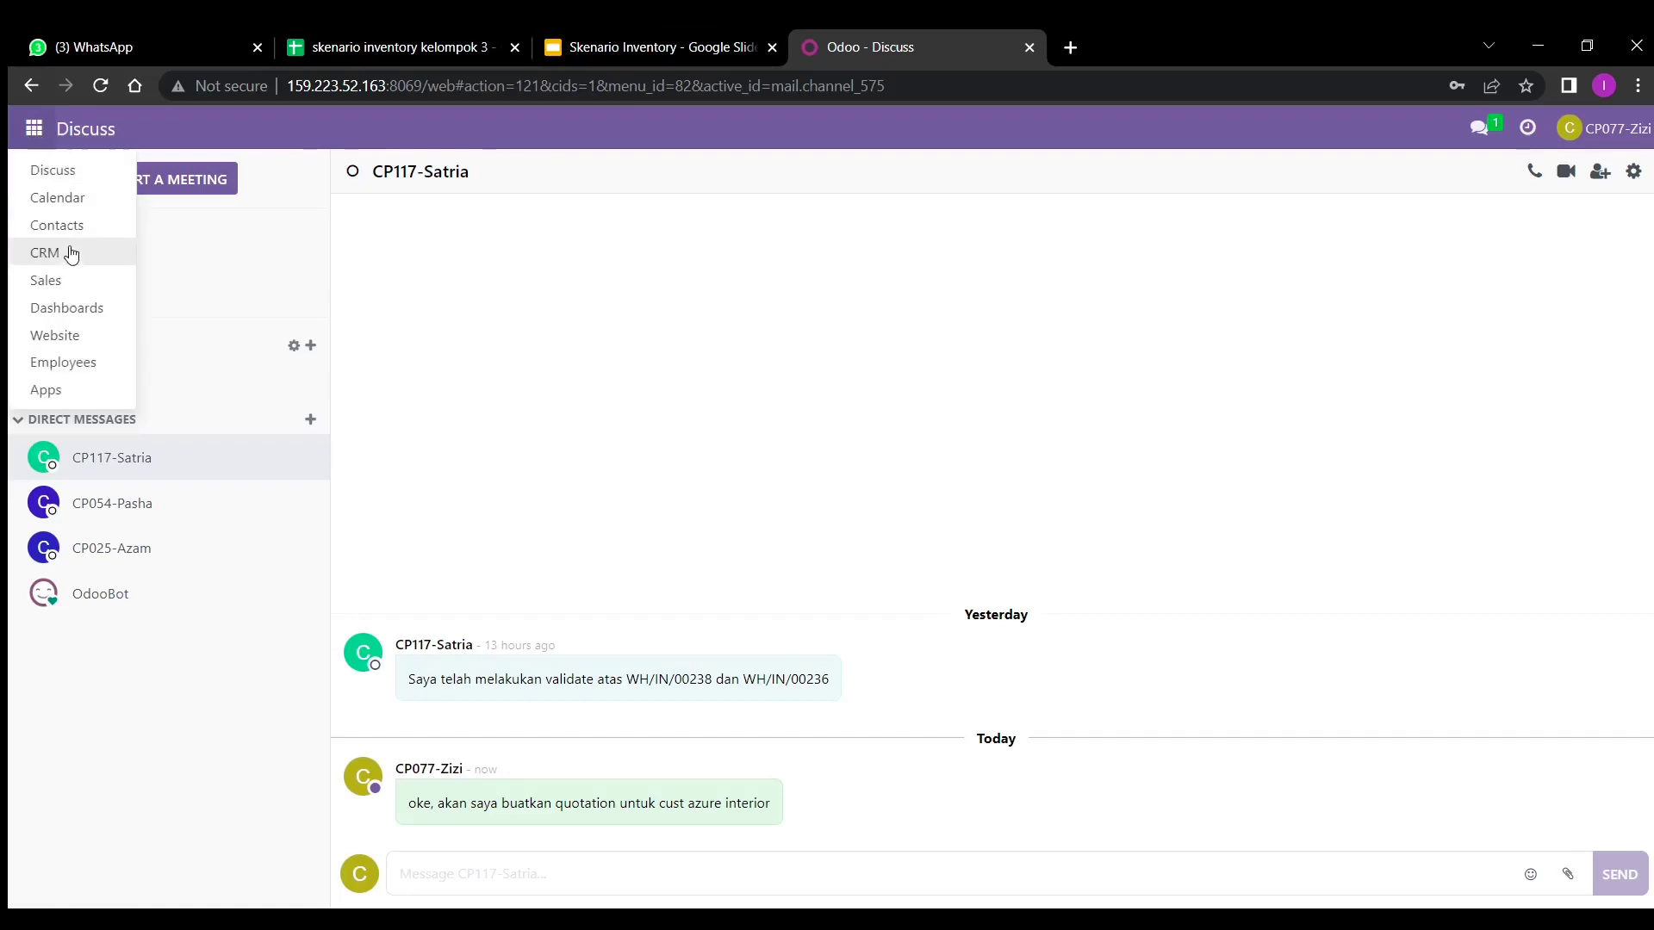
left_click(72, 274)
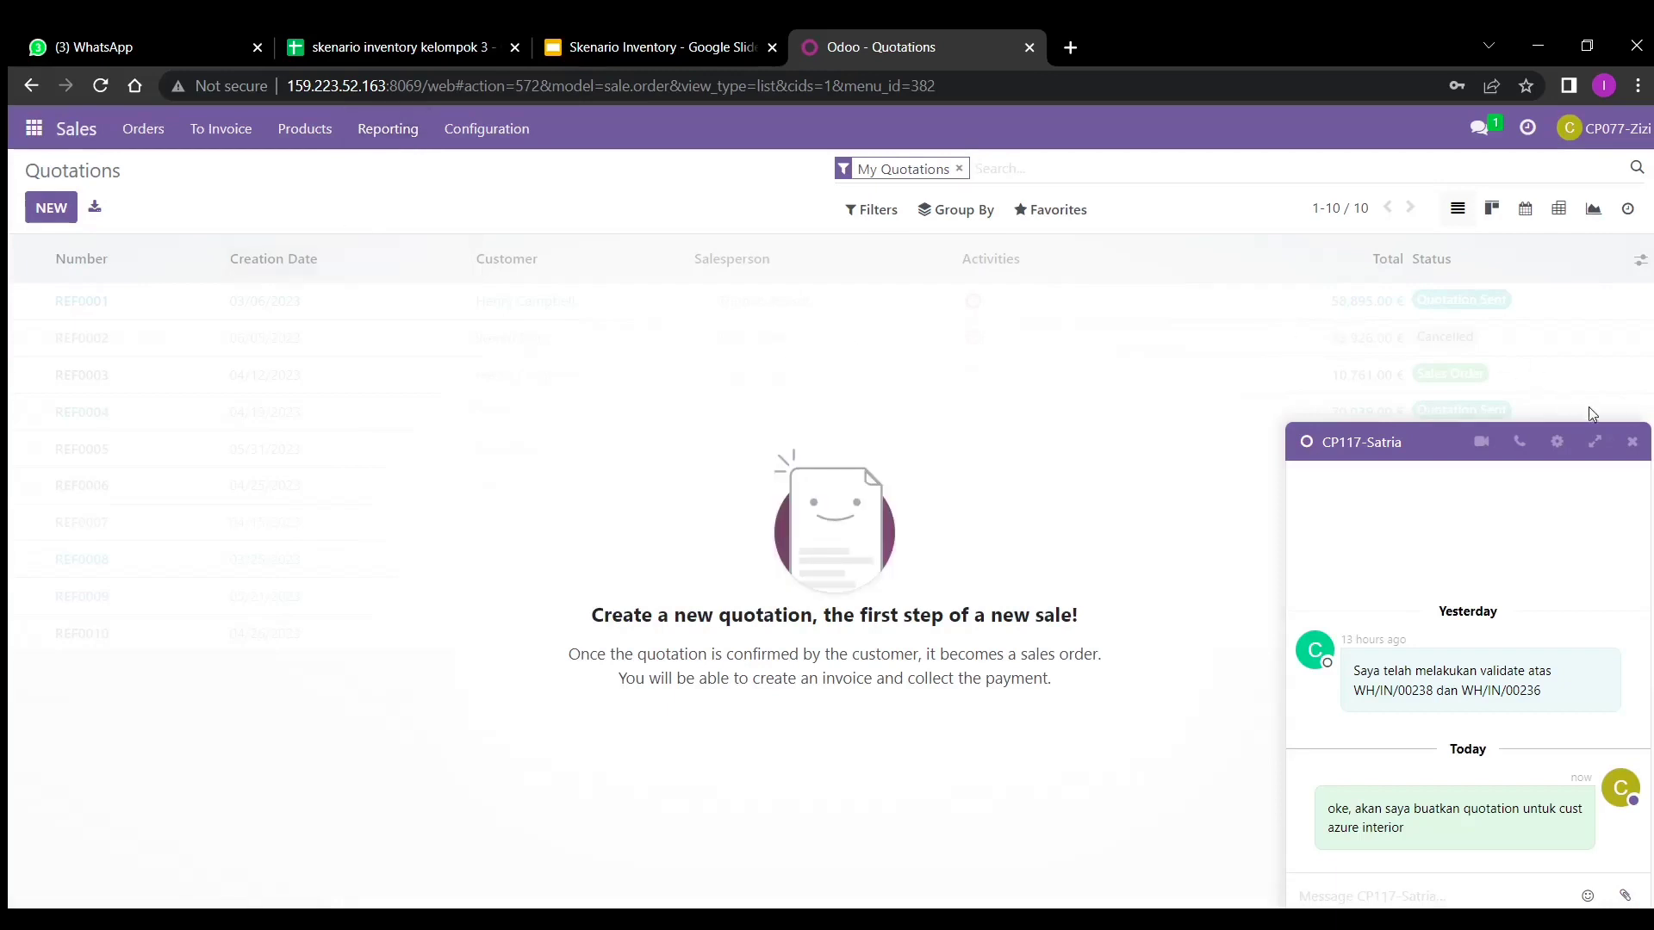
left_click(1632, 441)
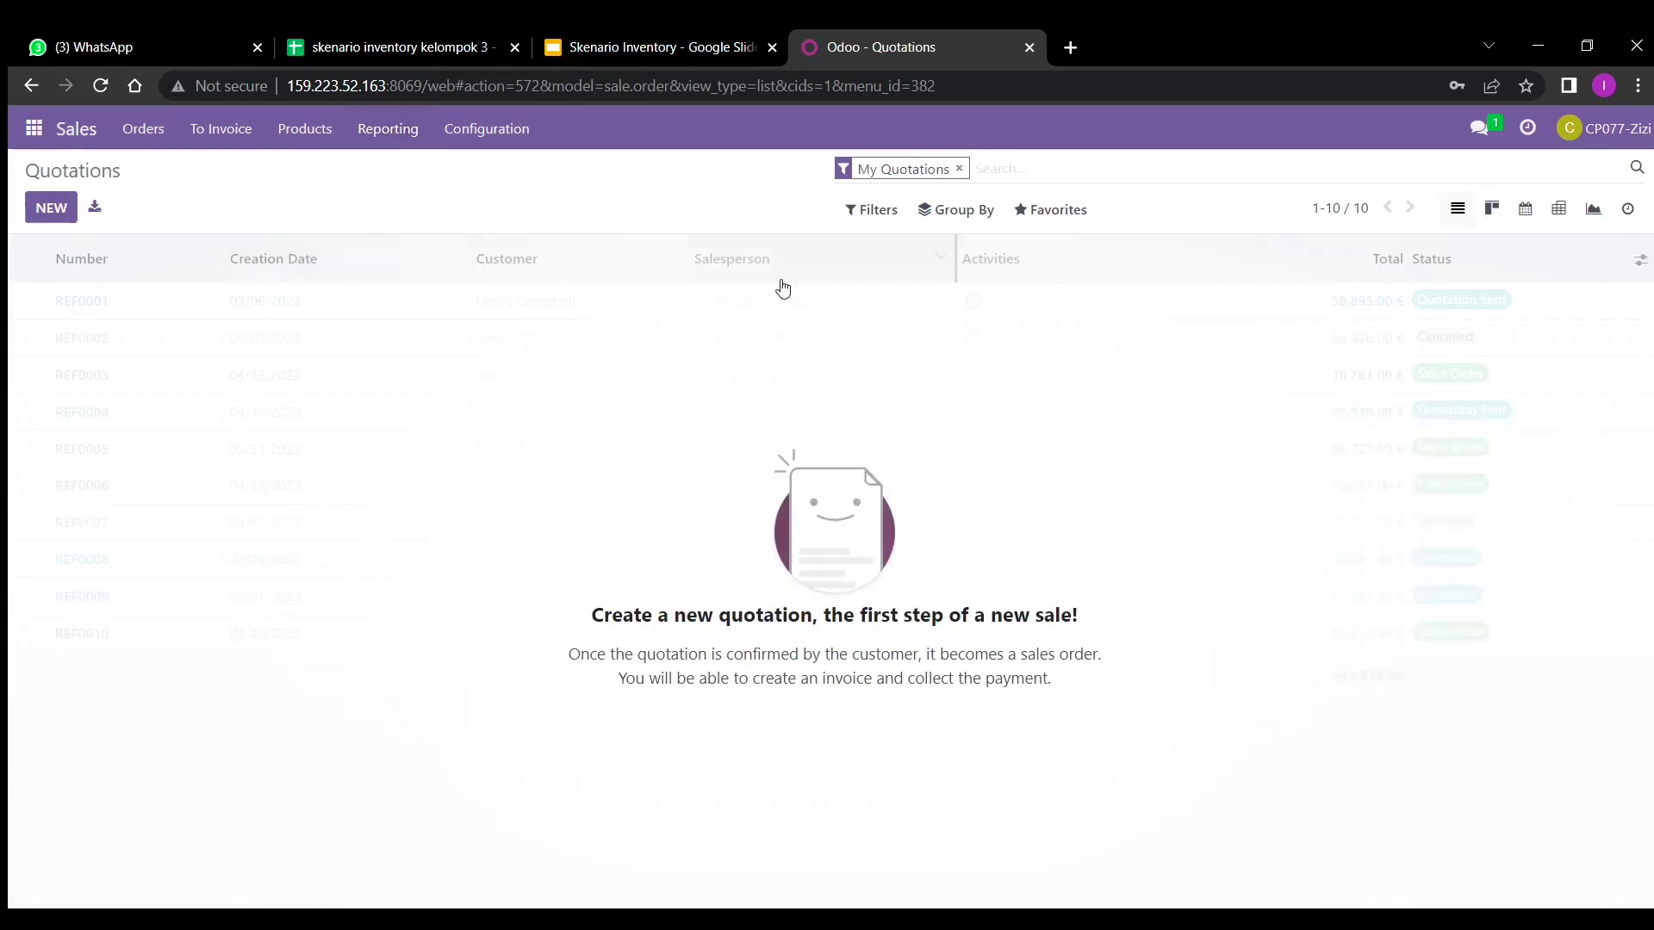
left_click(37, 210)
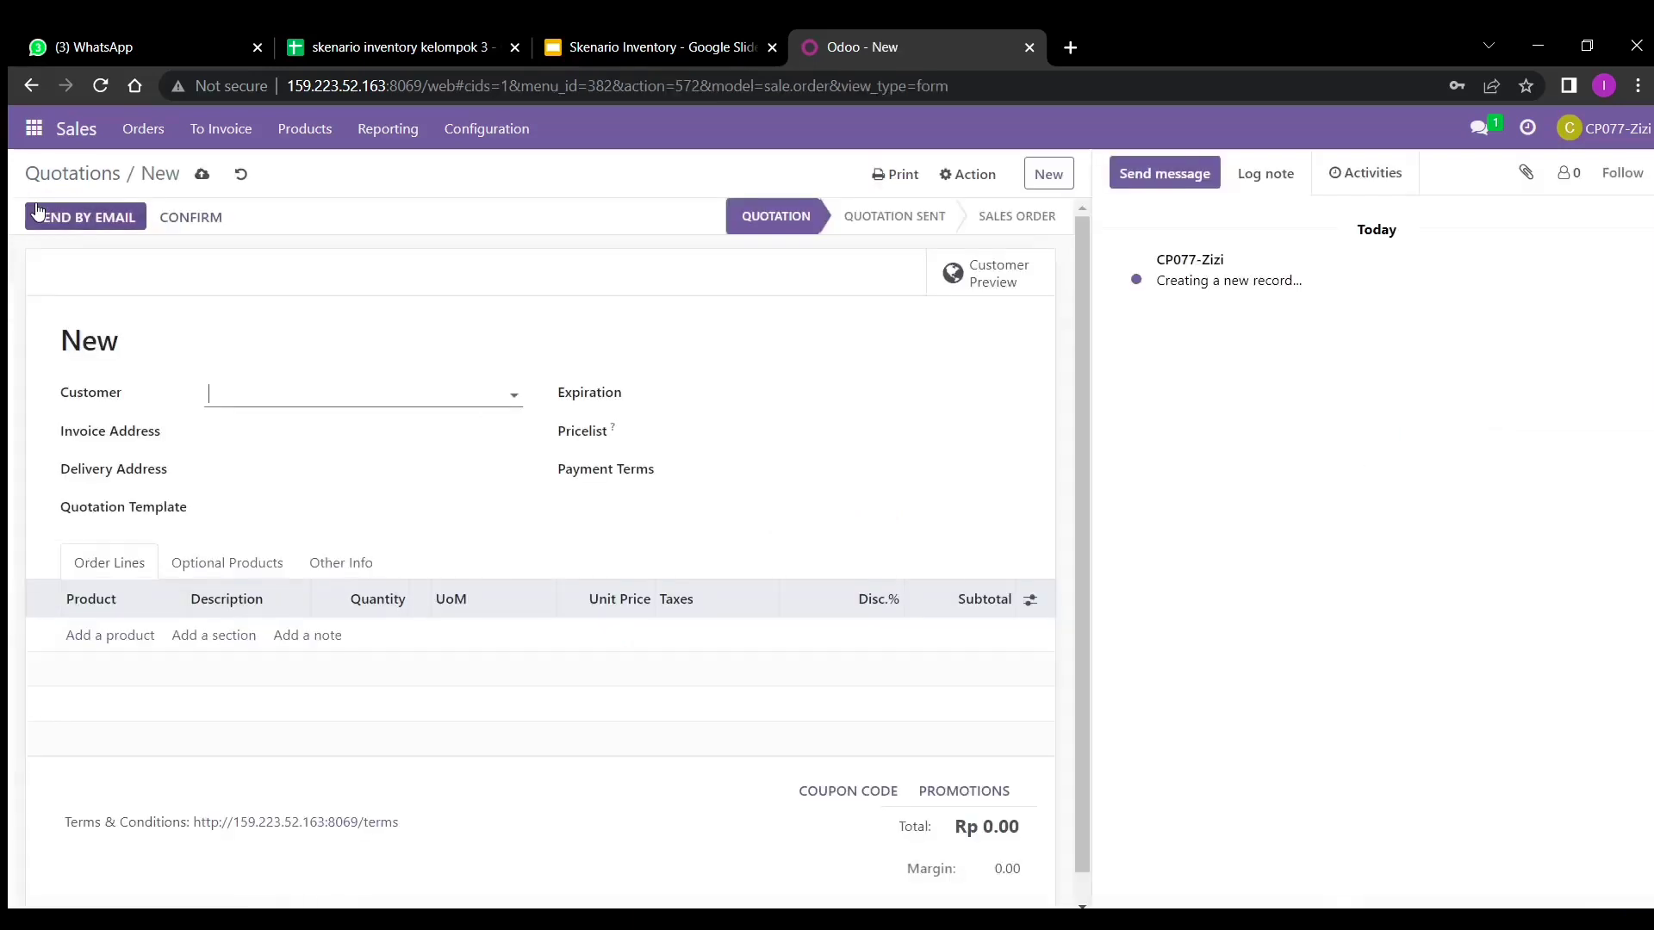
left_click(308, 397)
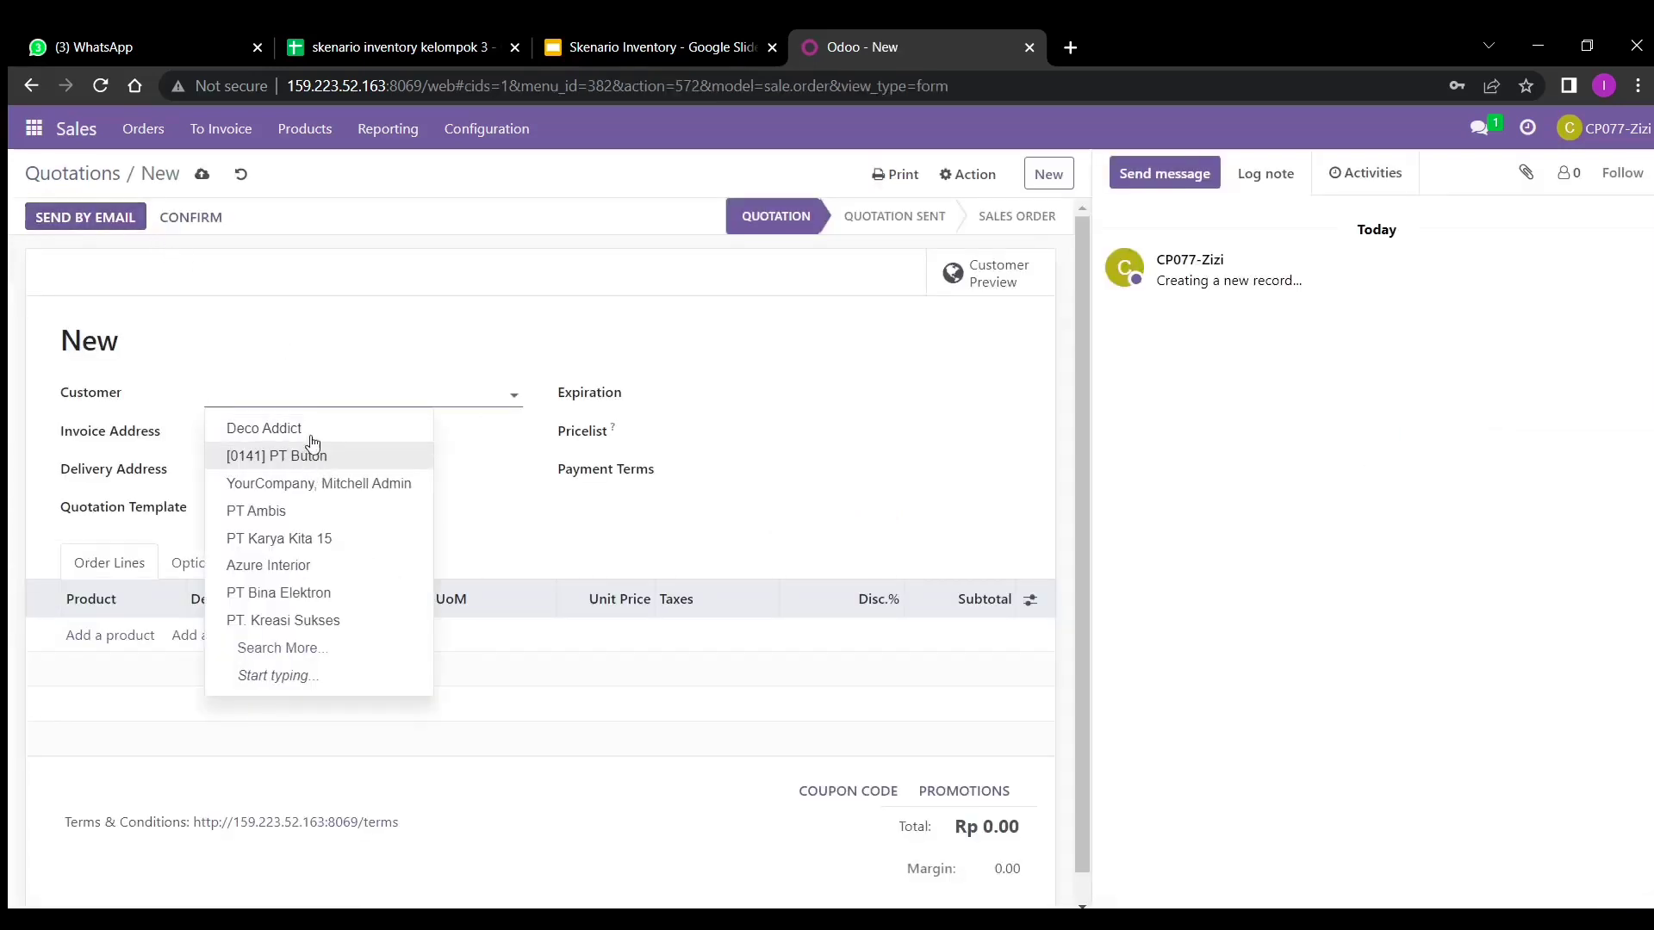
type("az")
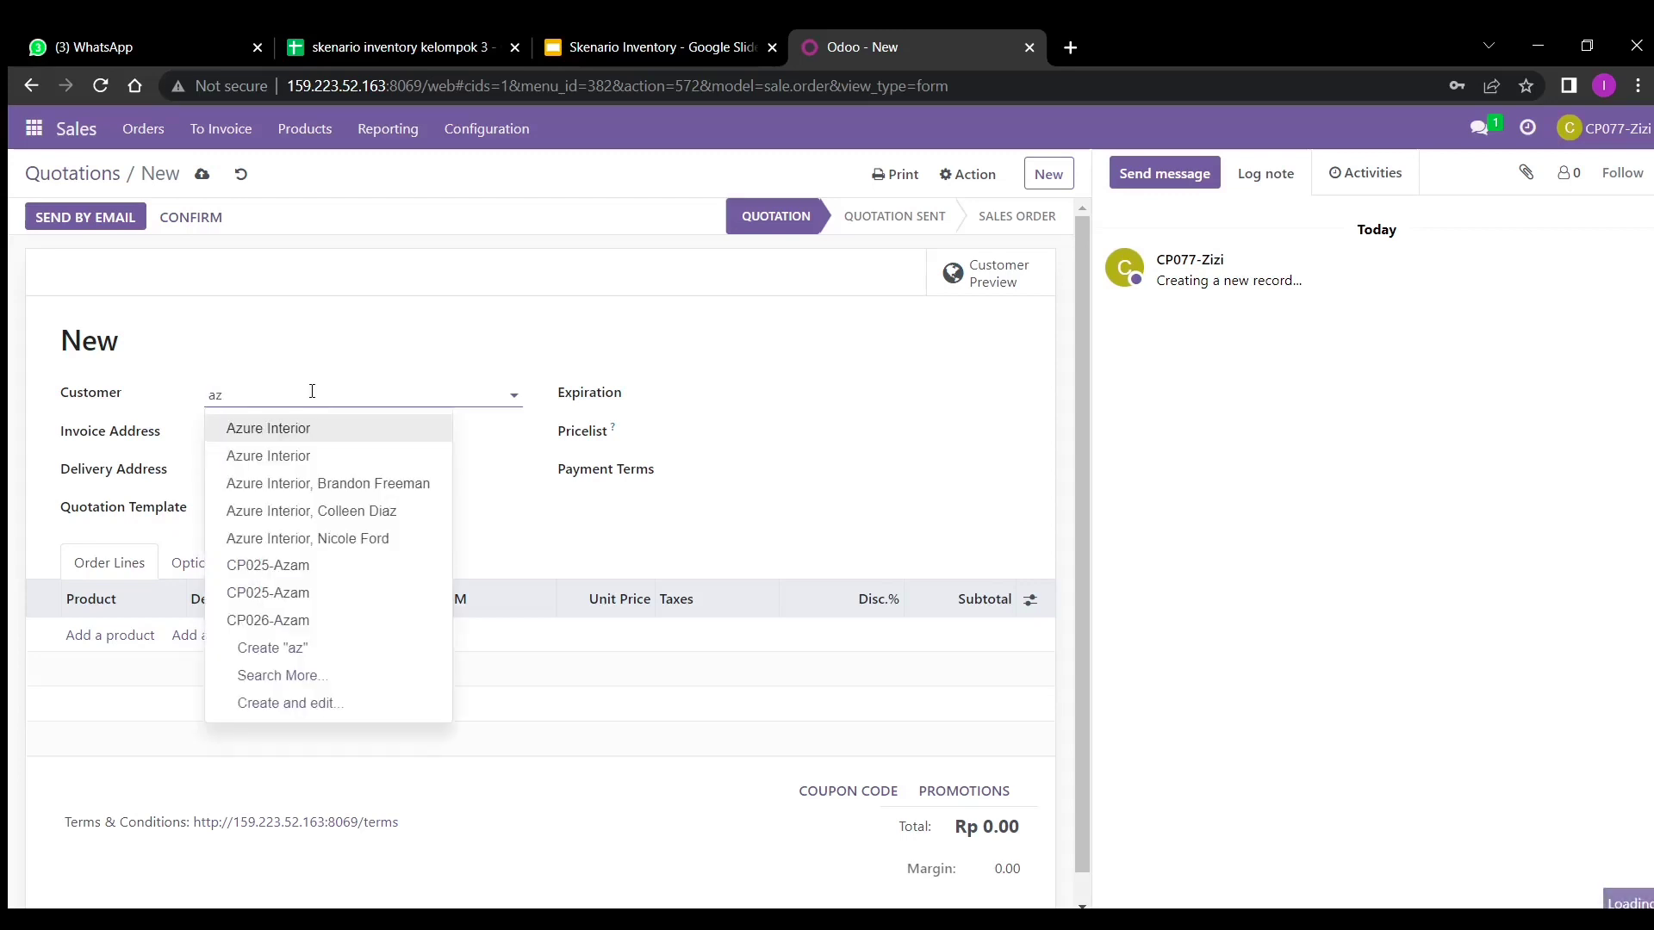
left_click(316, 440)
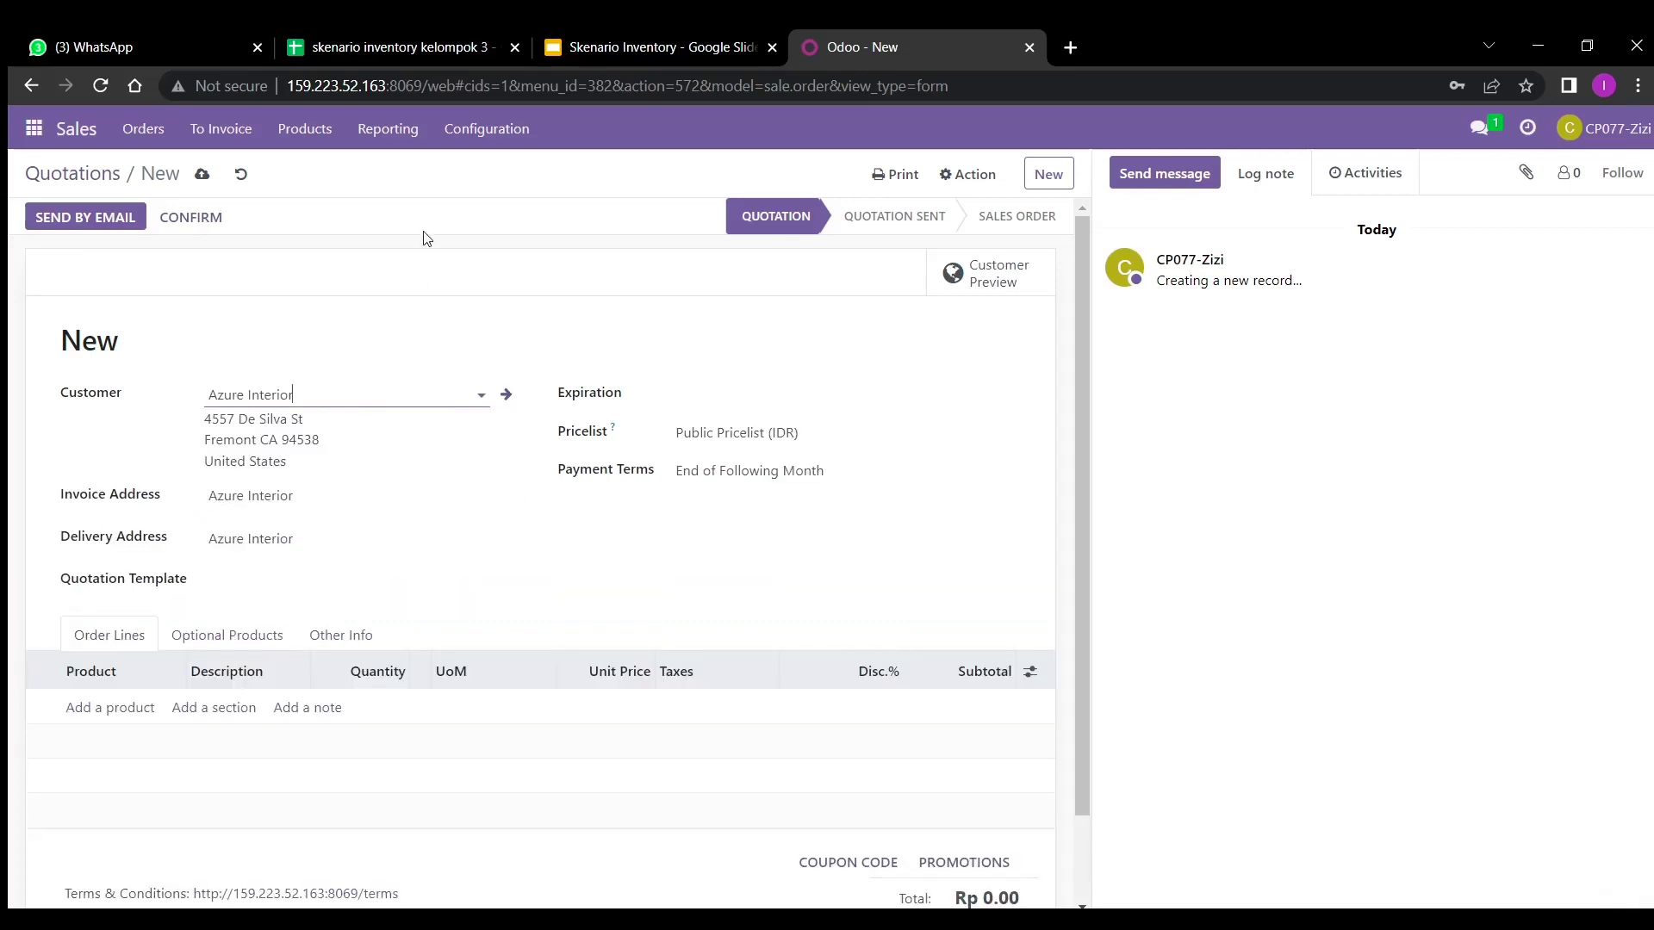
- Set the quotation expiration to 05/01/2023 and add a blank order line
left_click(633, 920)
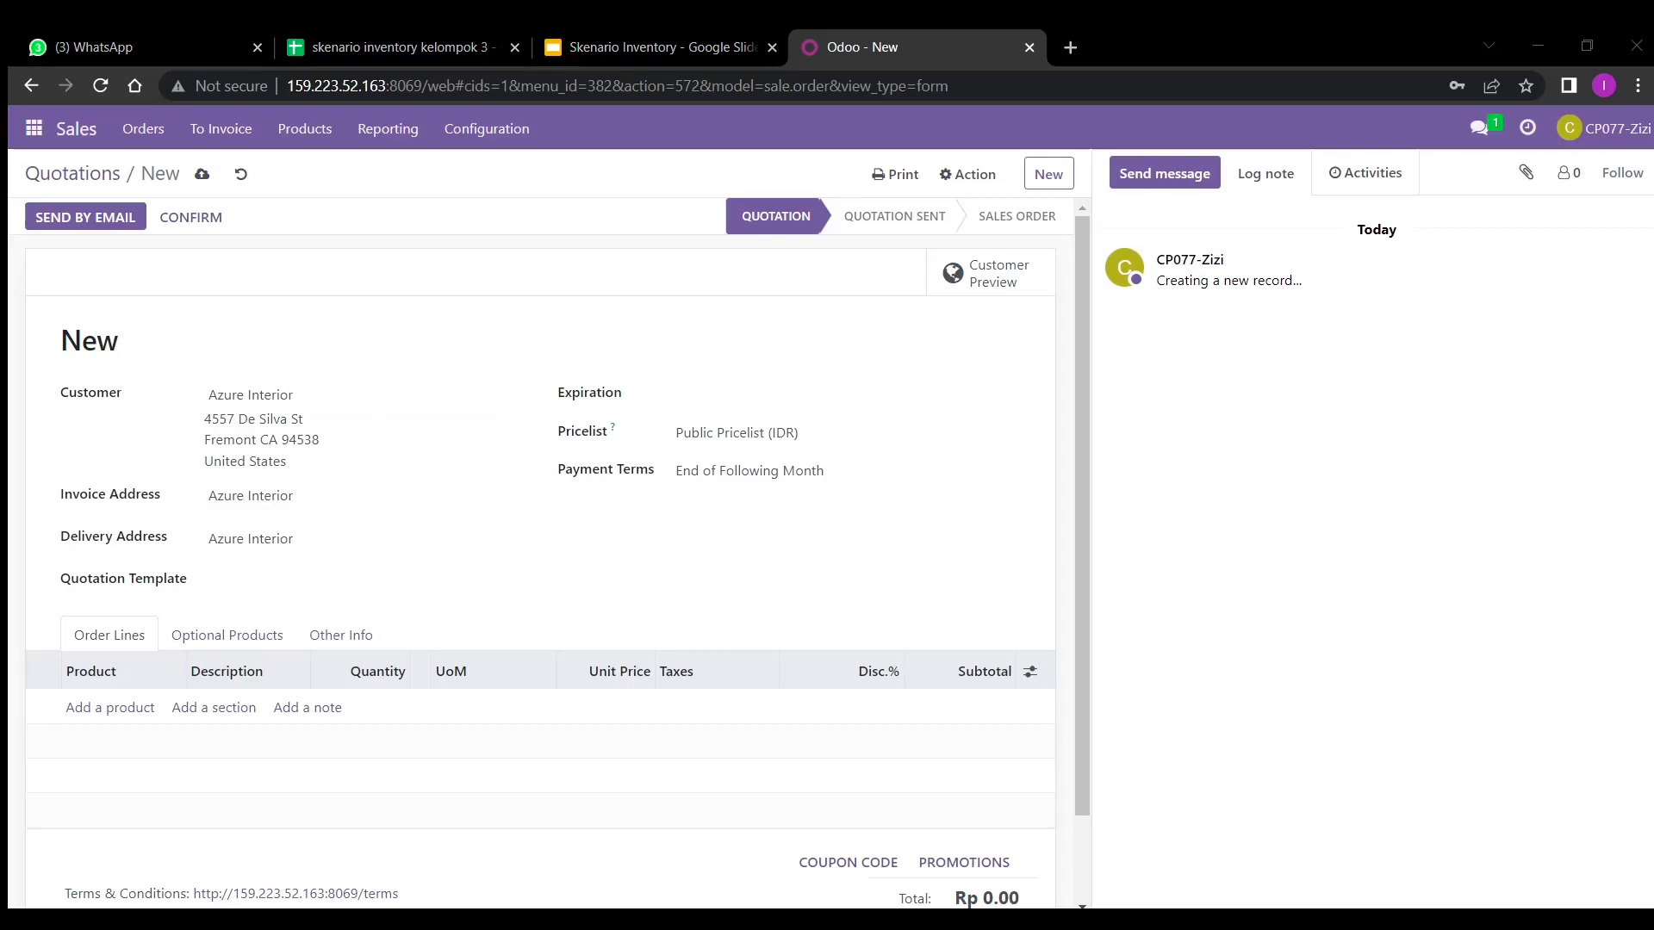
key("alt+Tab")
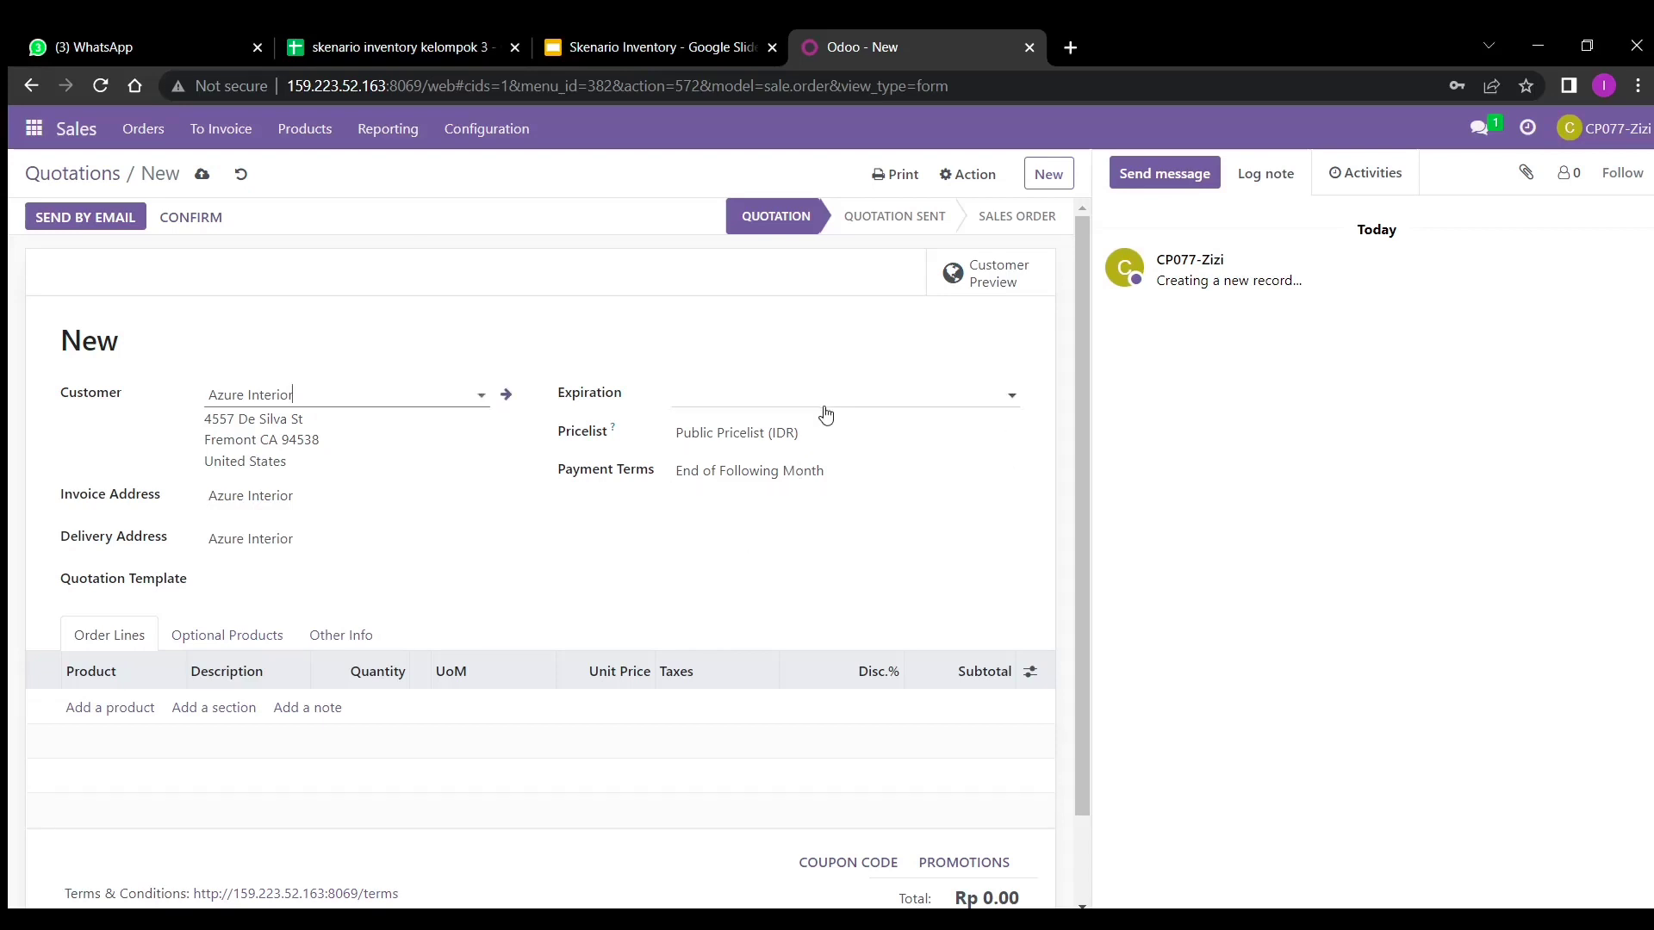
left_click(825, 405)
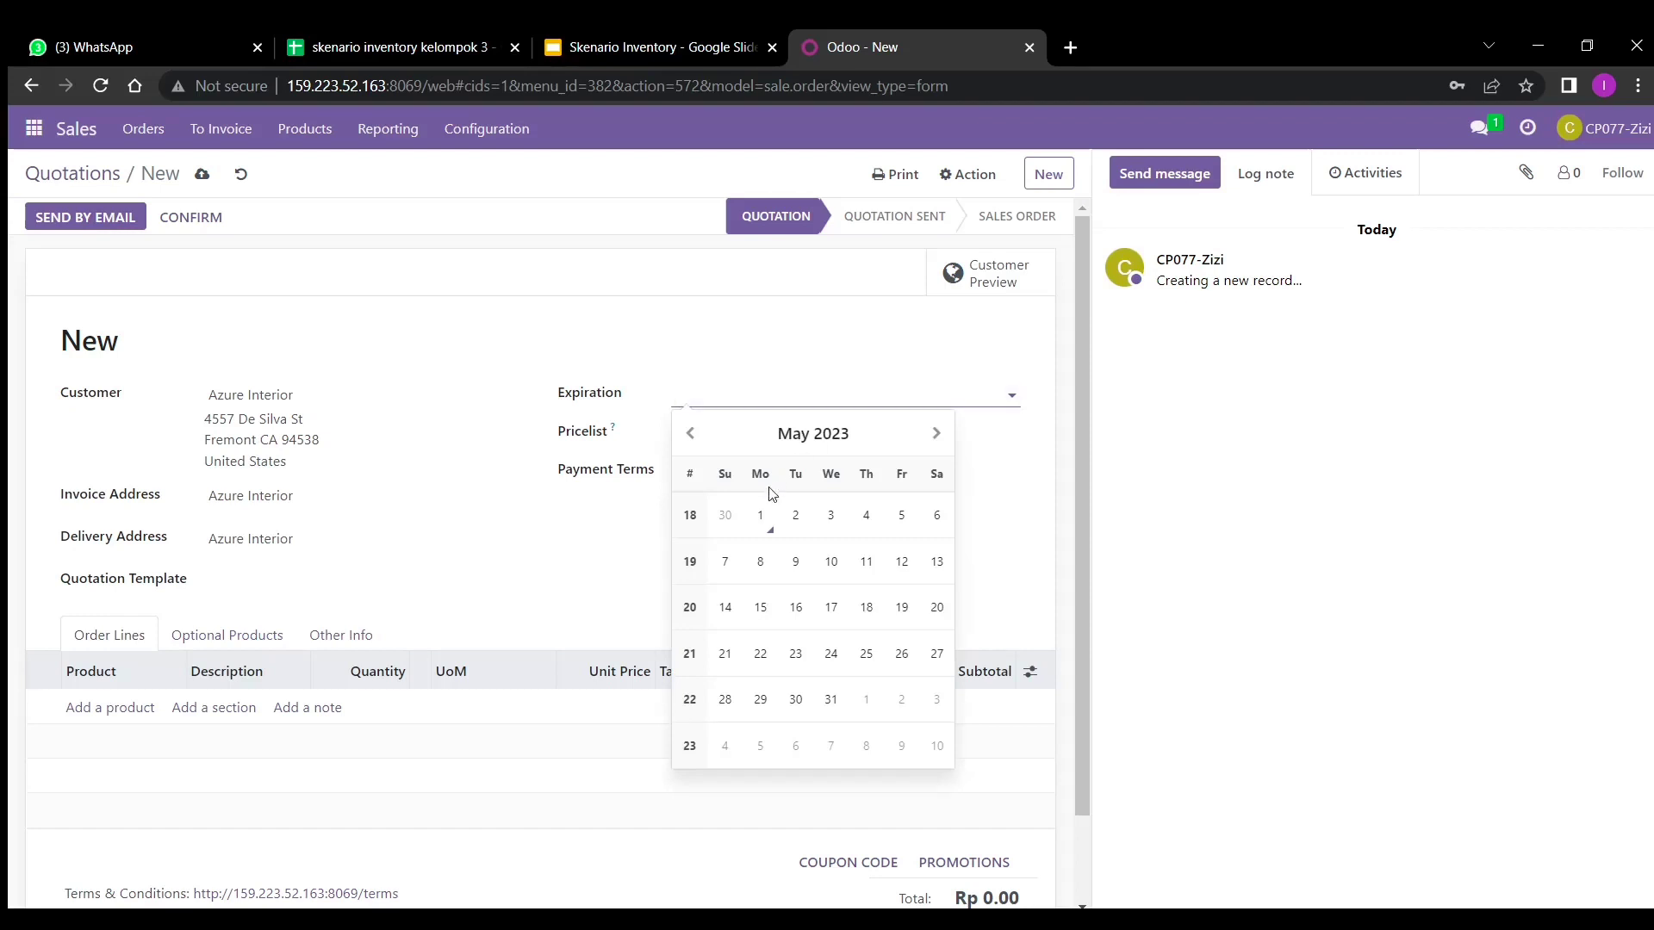
left_click(760, 517)
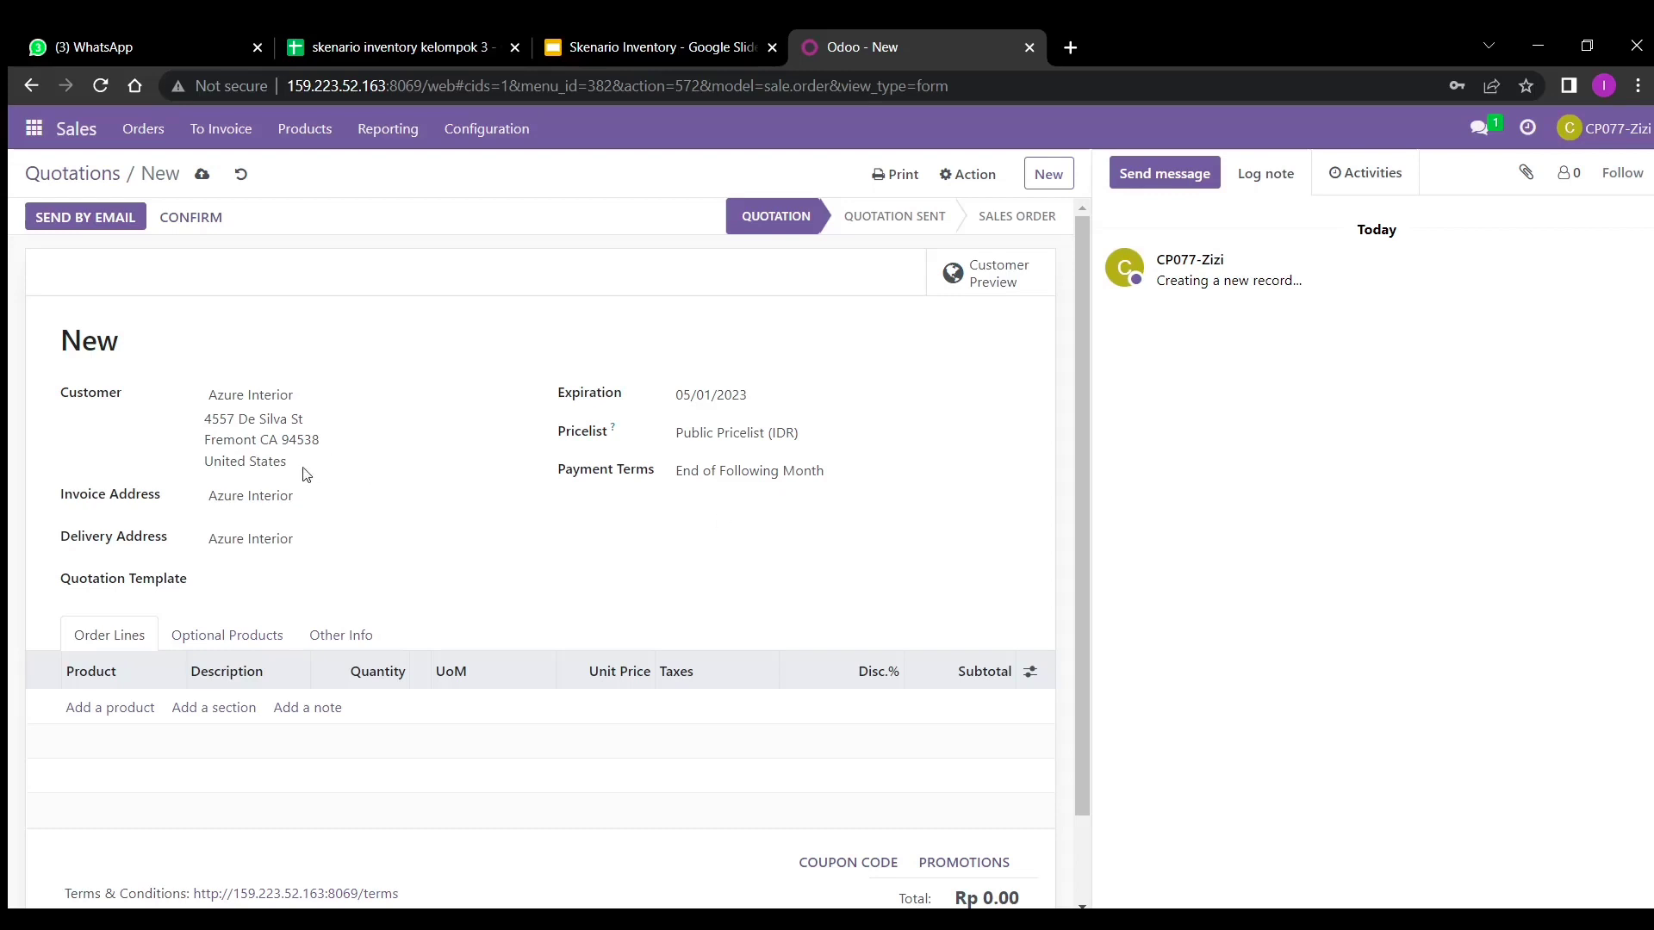
left_click(130, 714)
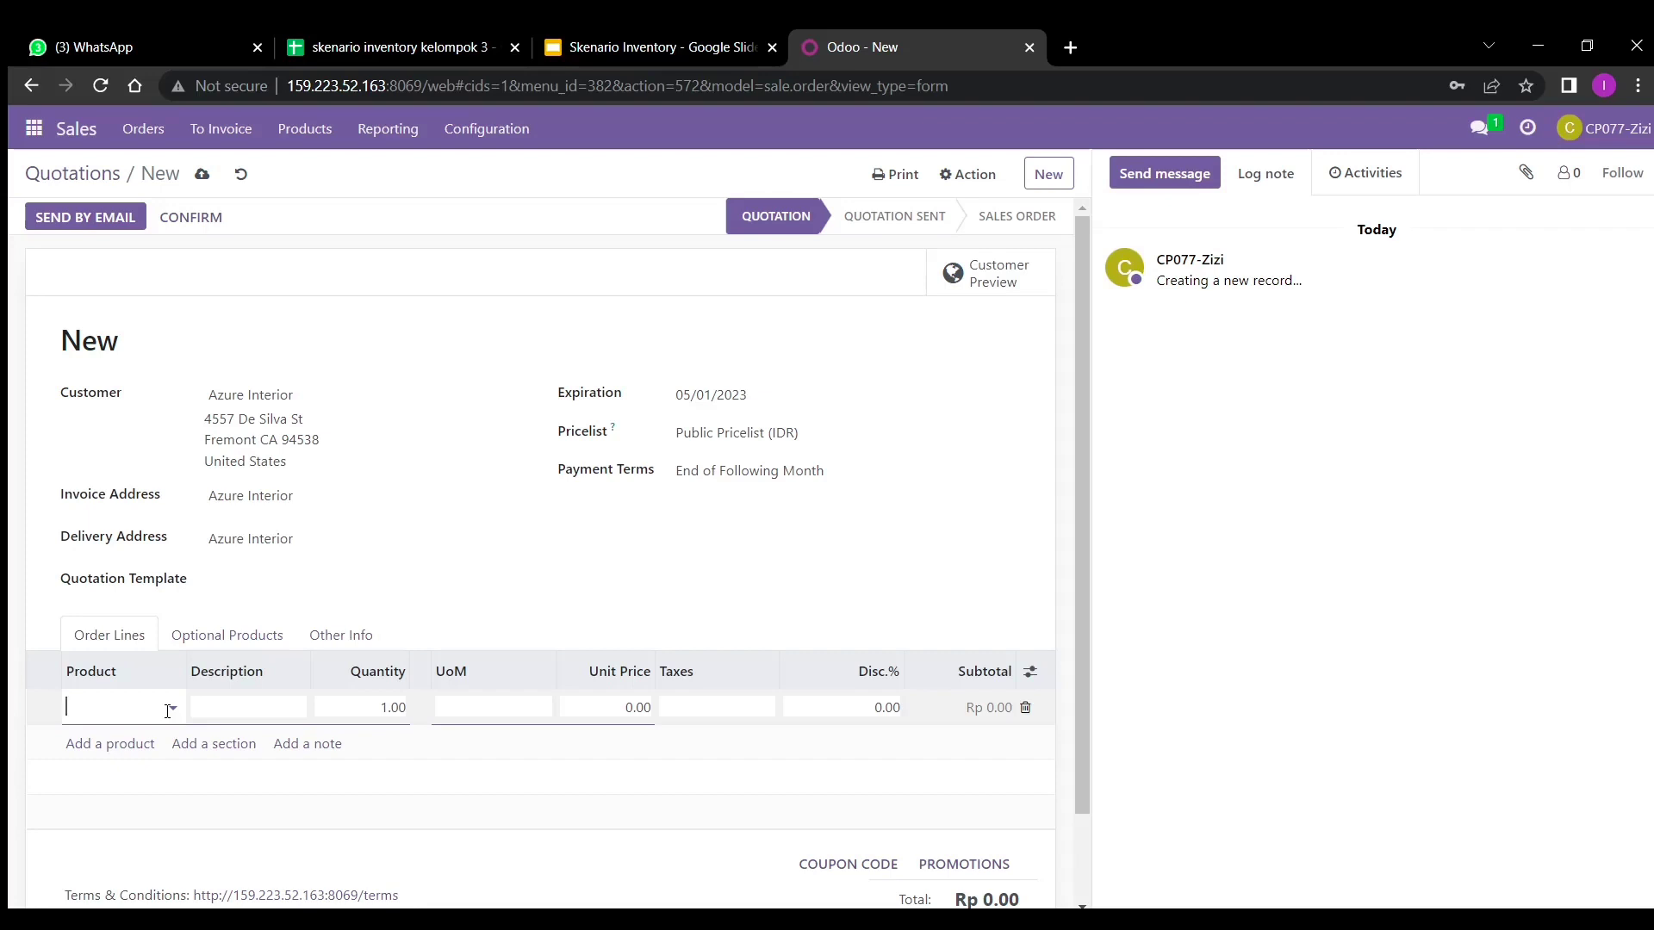
- Add a Sofa_3 order line with quantity 9
type("sofa")
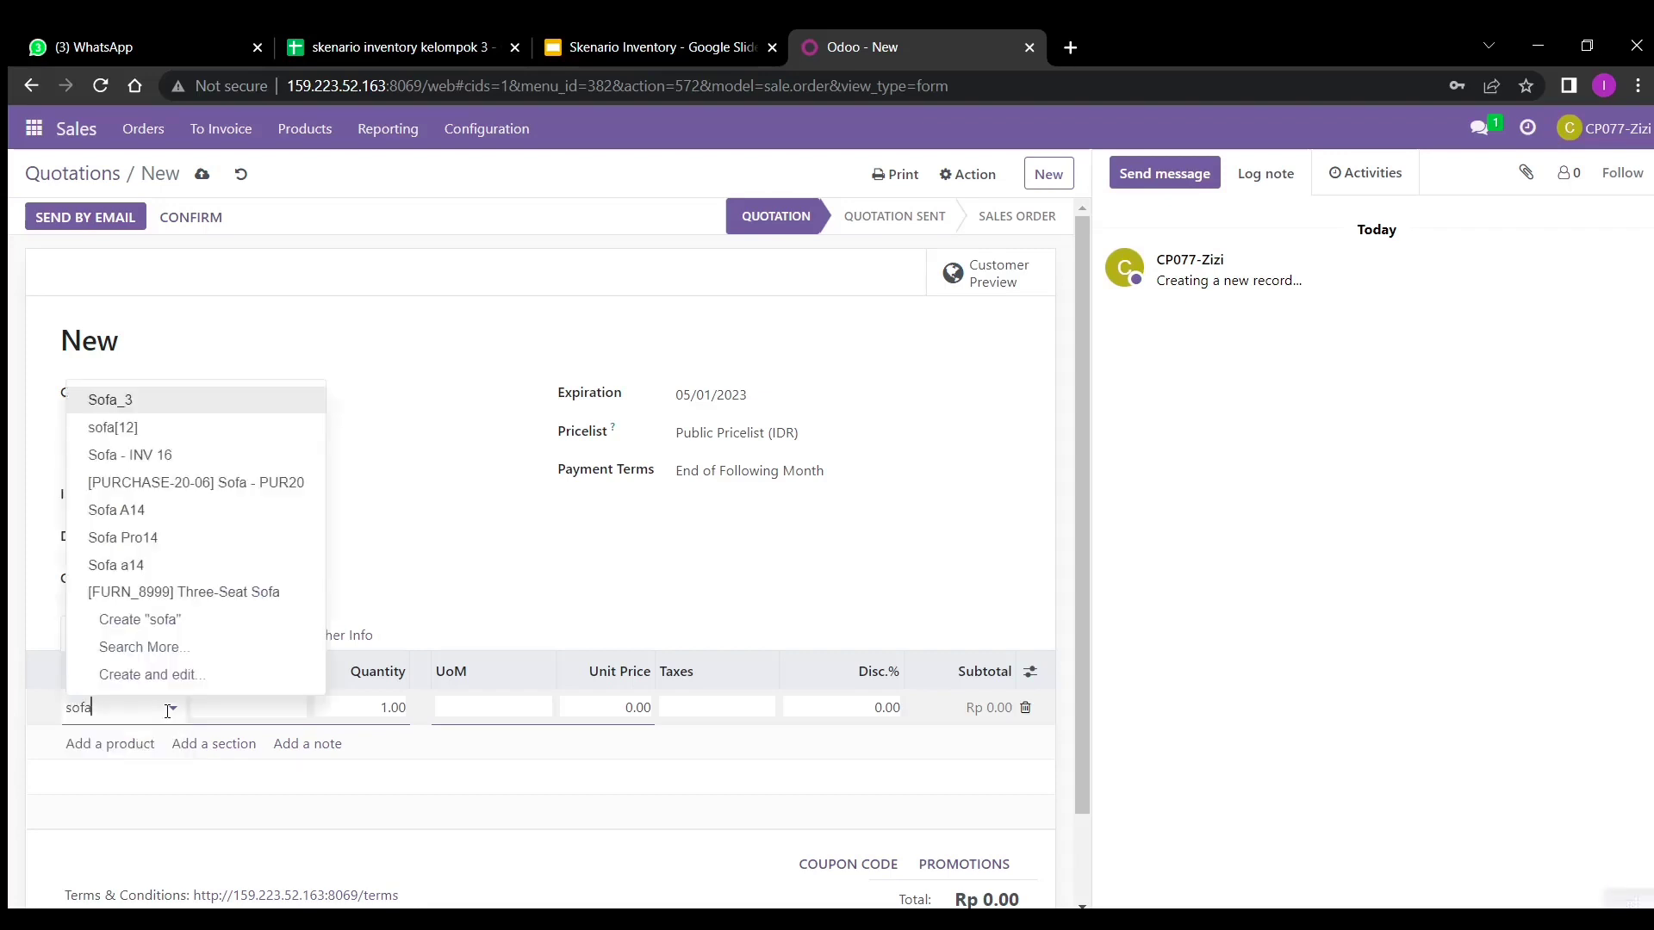
type("_3")
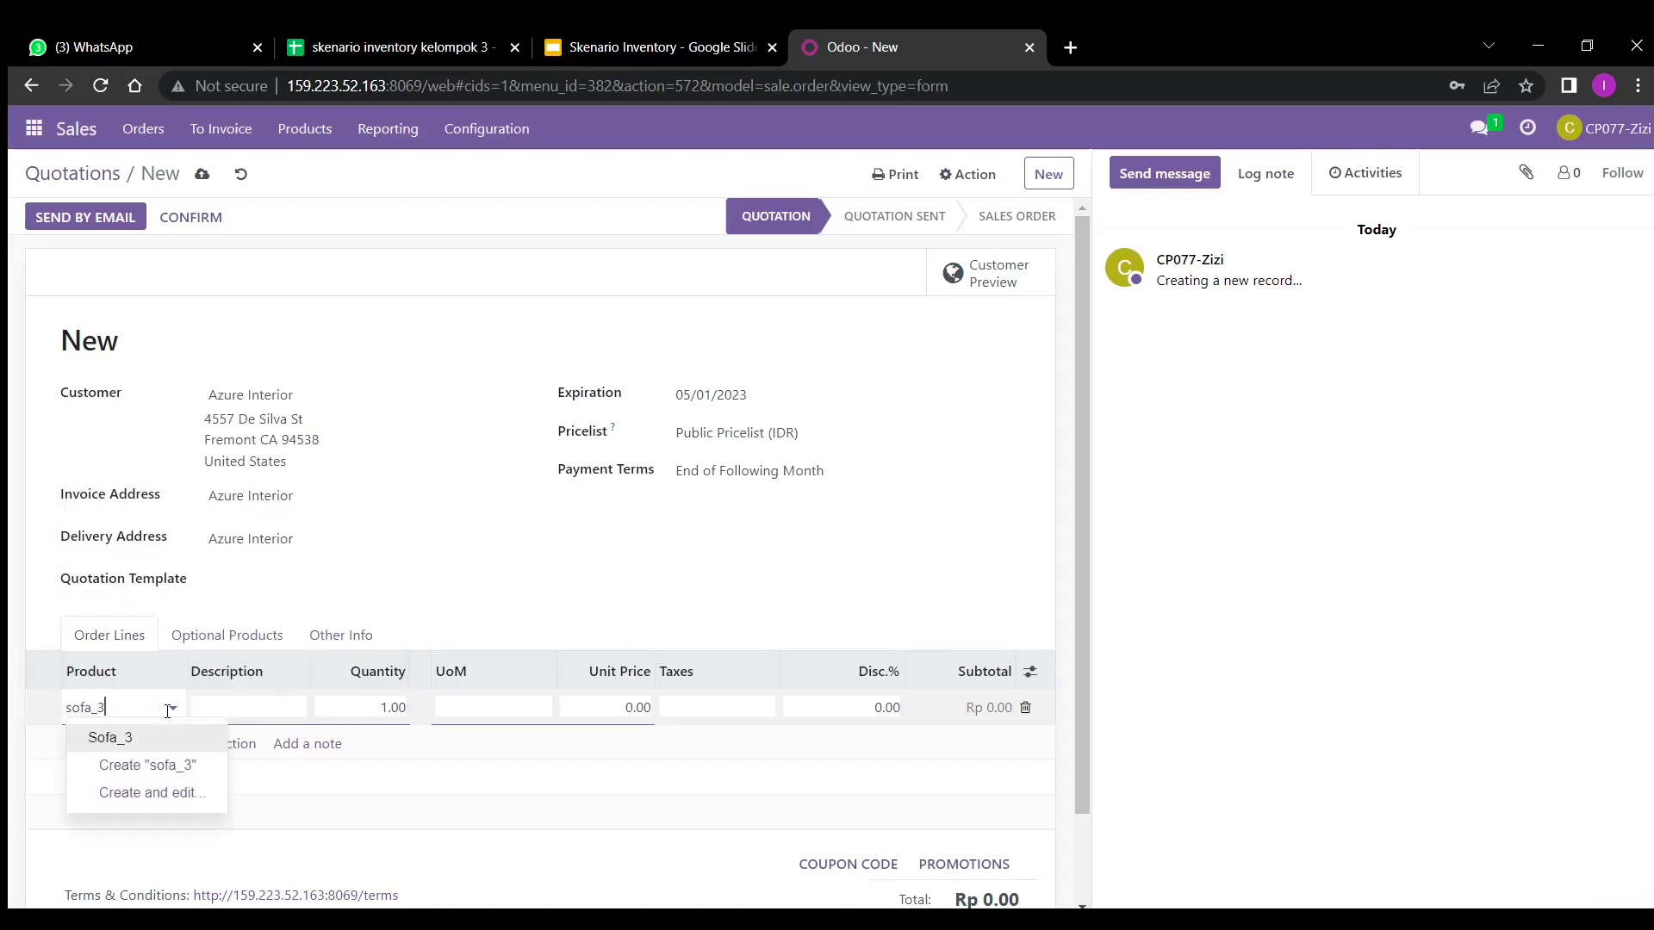
left_click(163, 764)
left_click(127, 708)
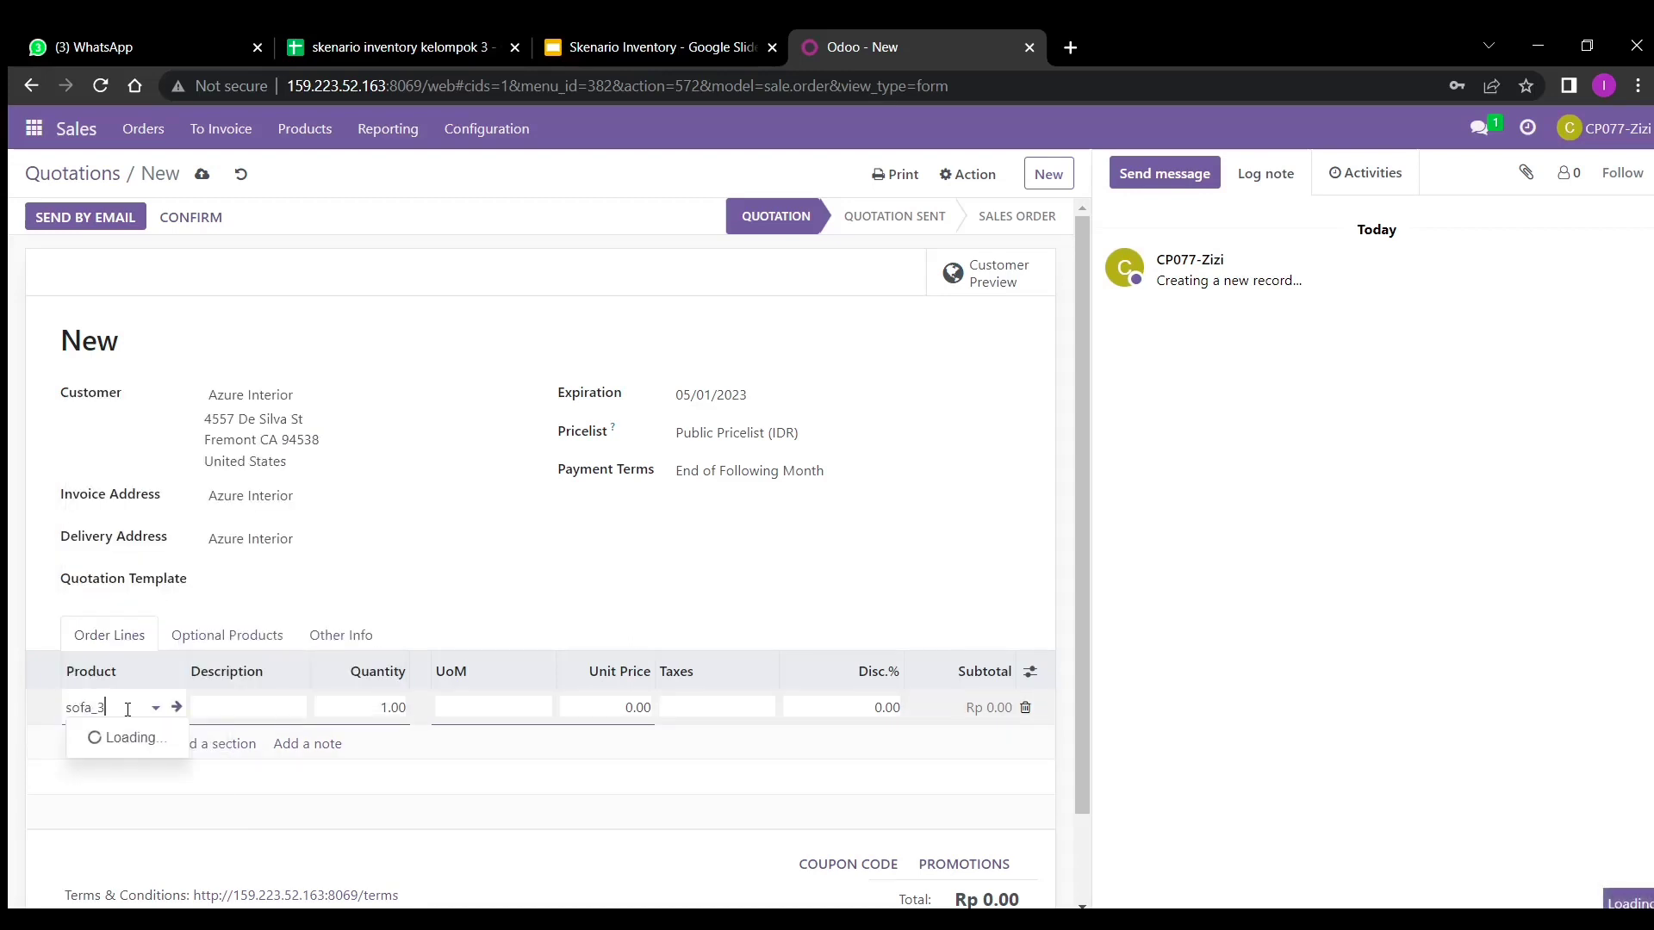
key("BackSpace")
type("3")
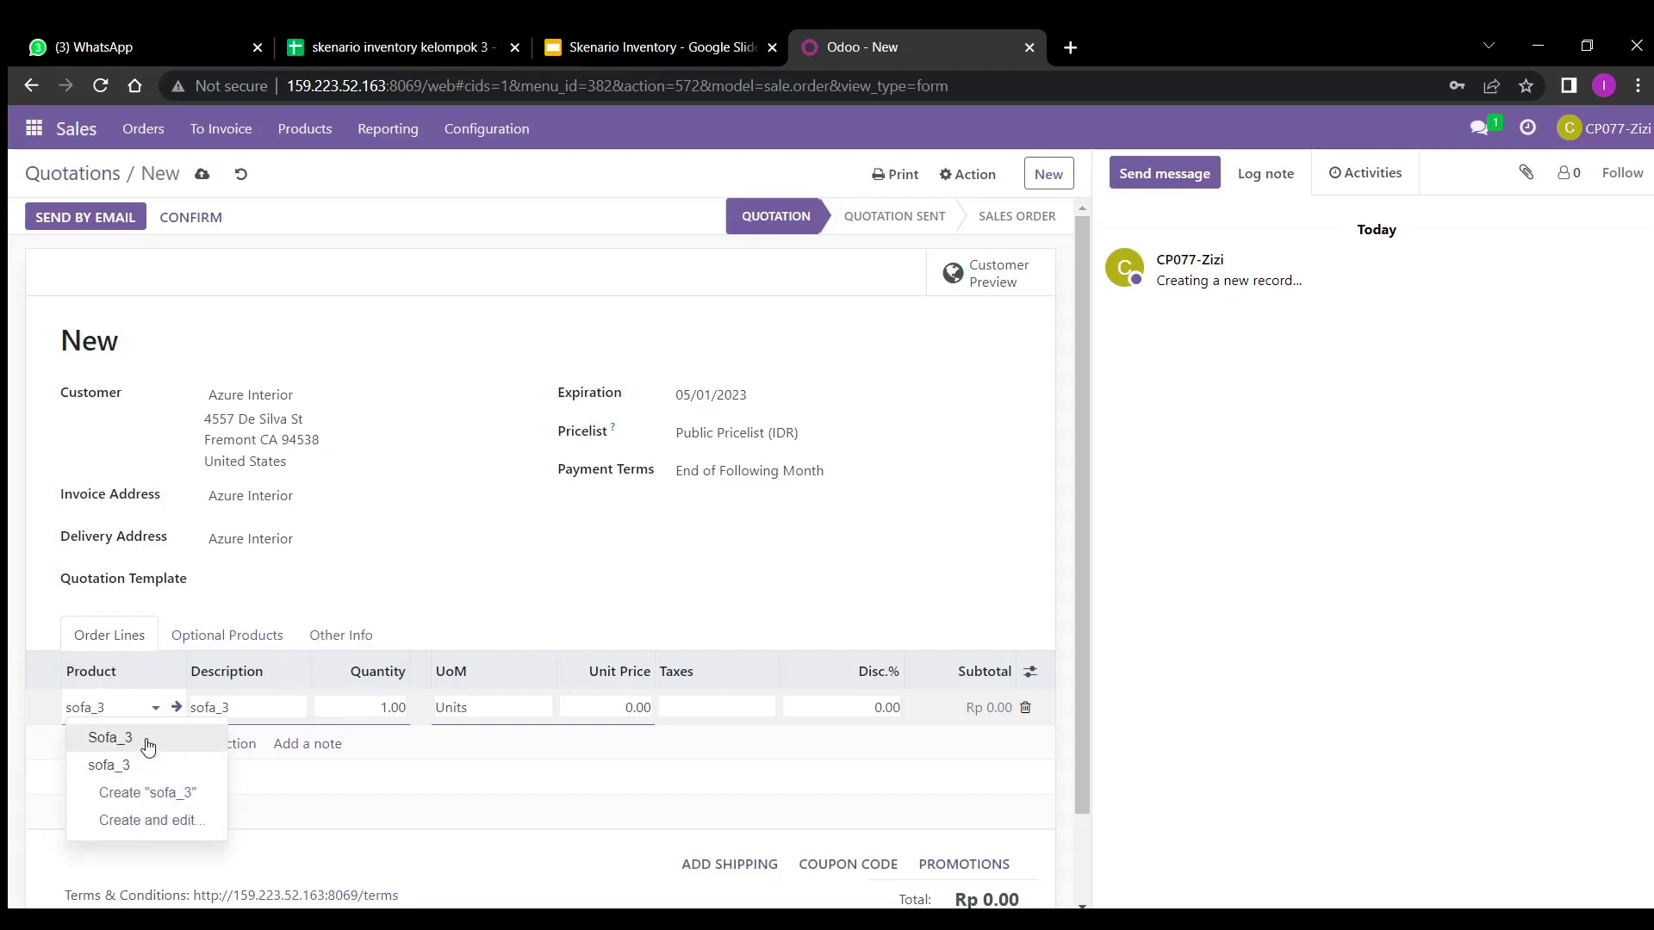
left_click(123, 739)
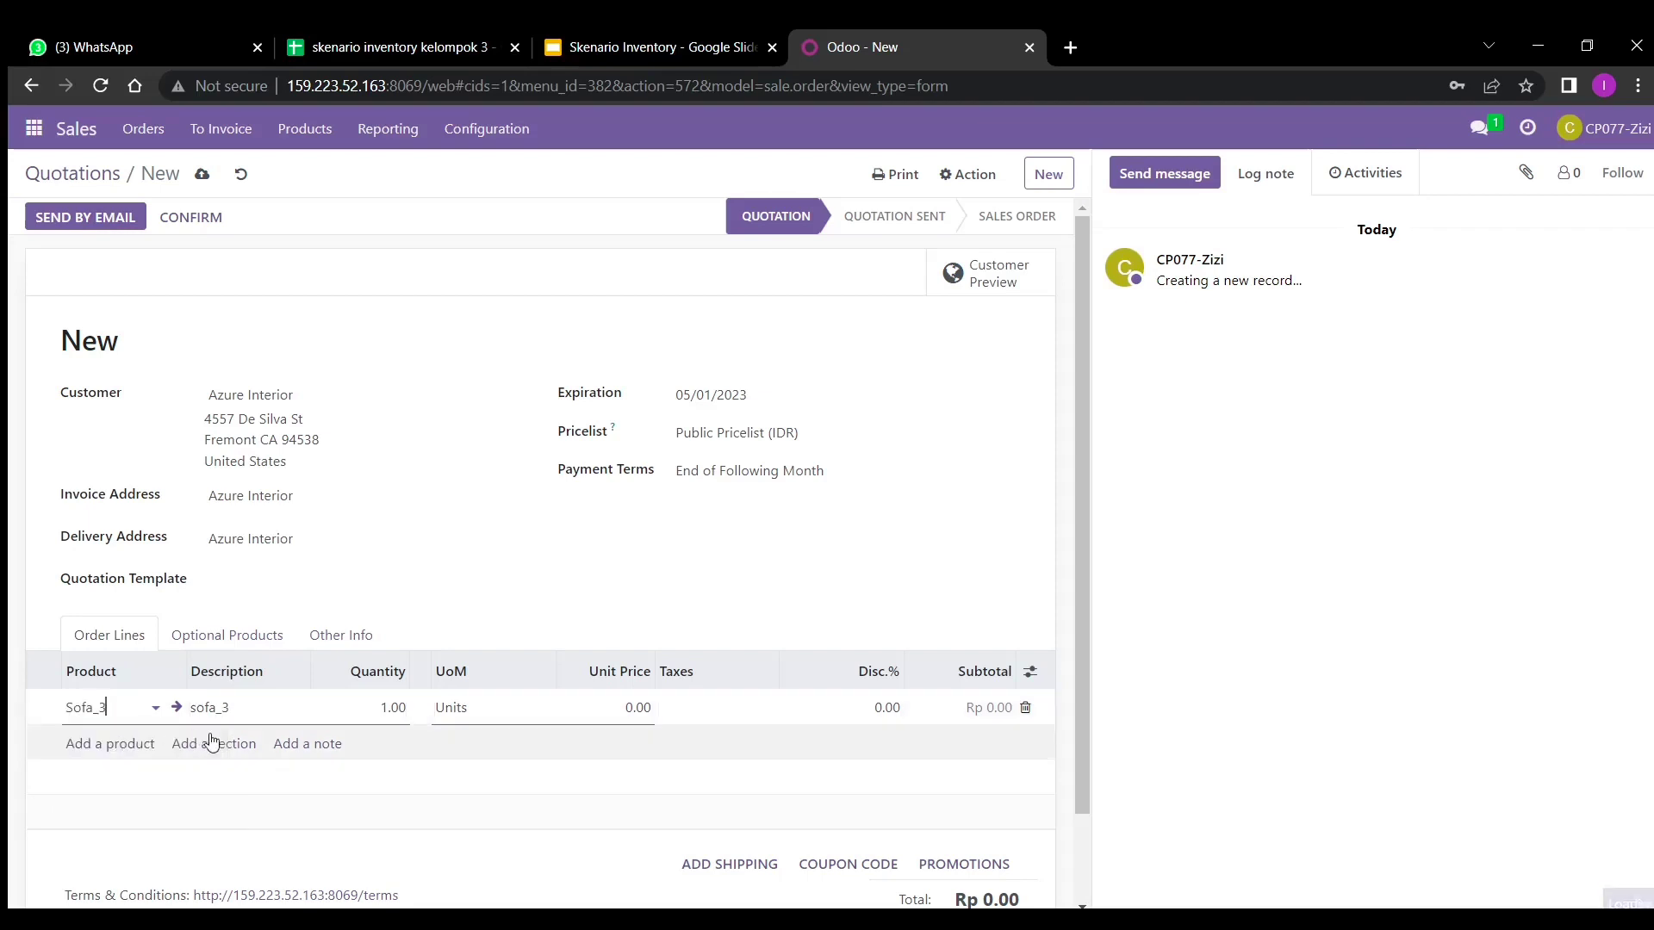
left_click(384, 707)
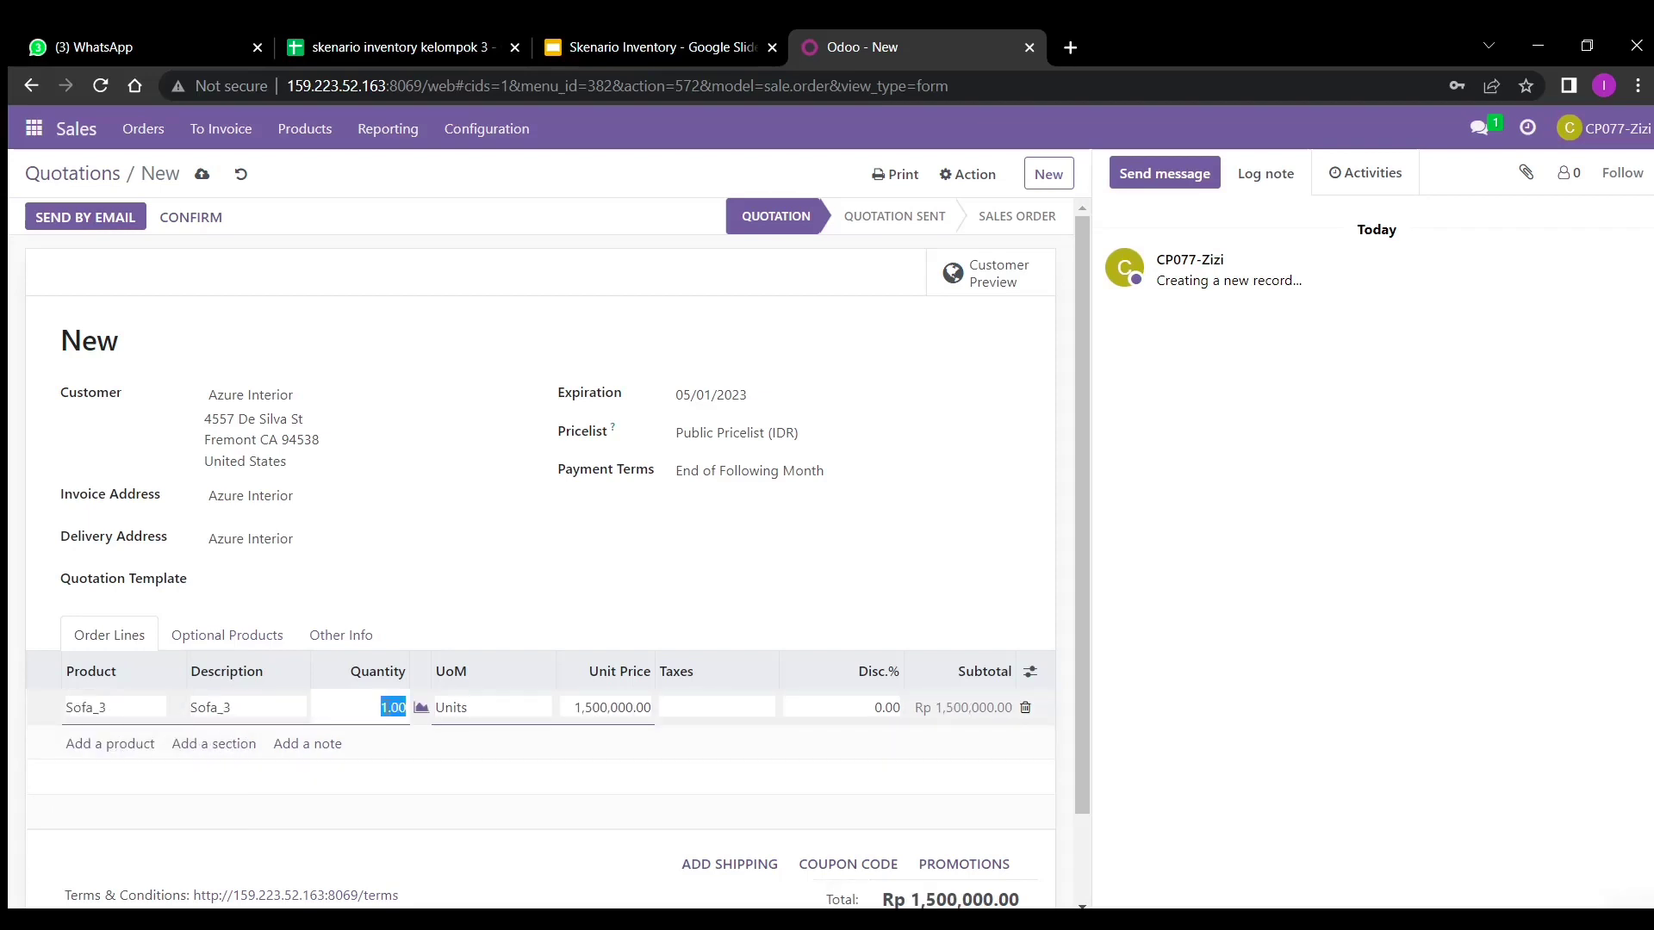
key("BackSpace")
key("Return")
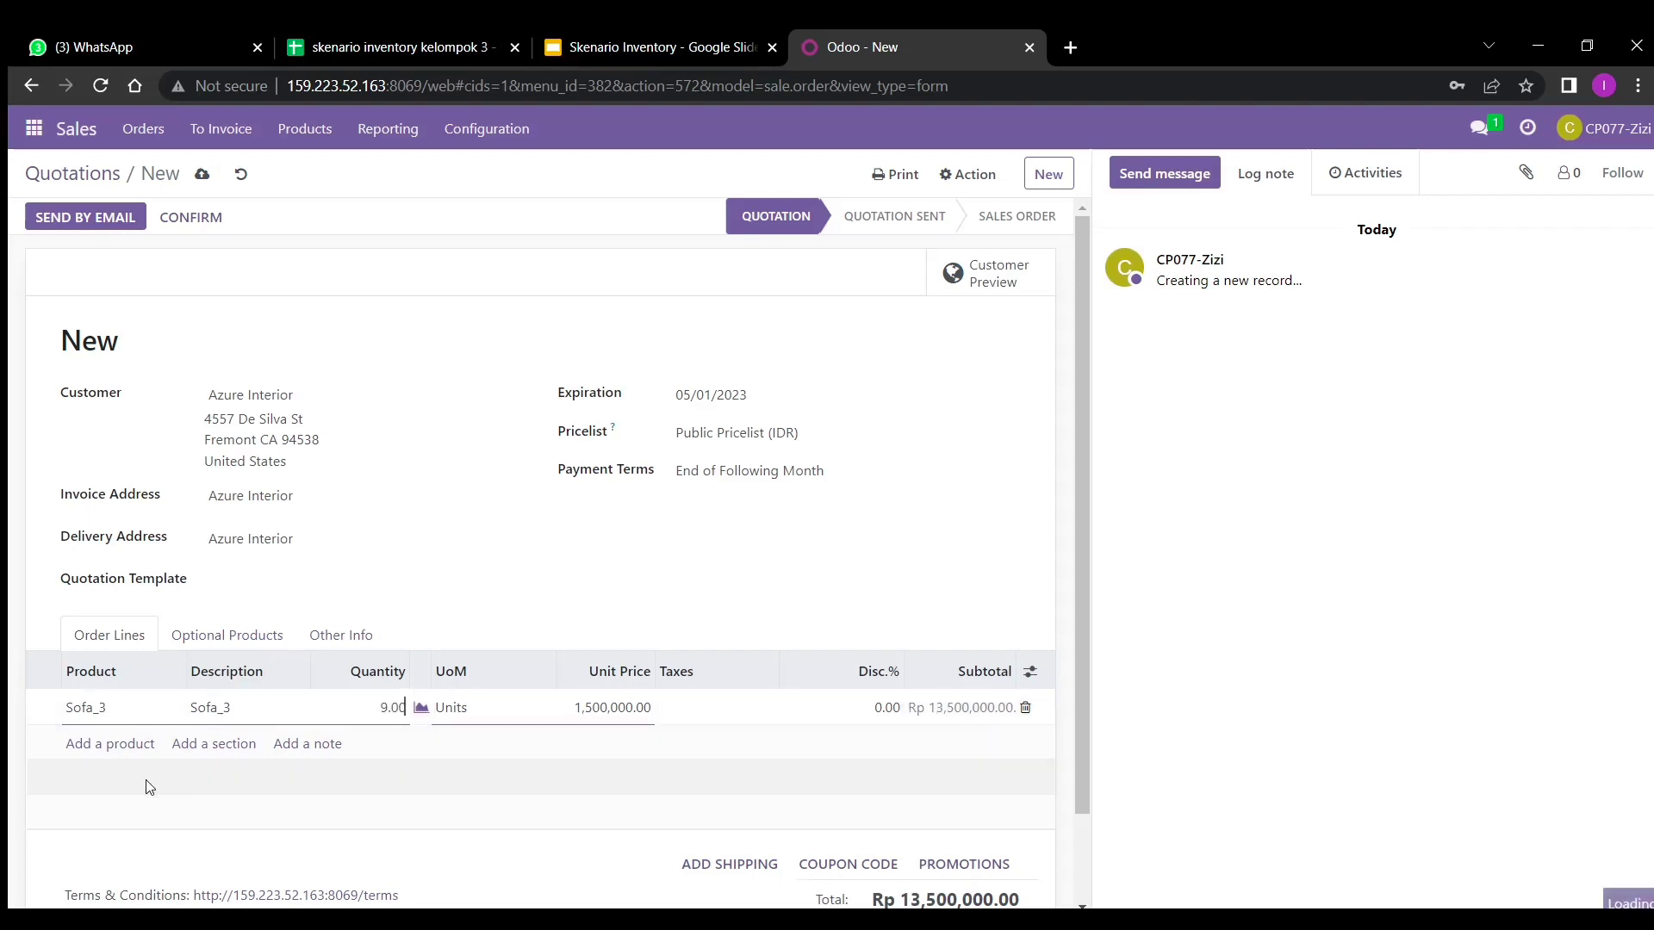
- Add a Meja_3 order line with quantity 9
left_click(138, 751)
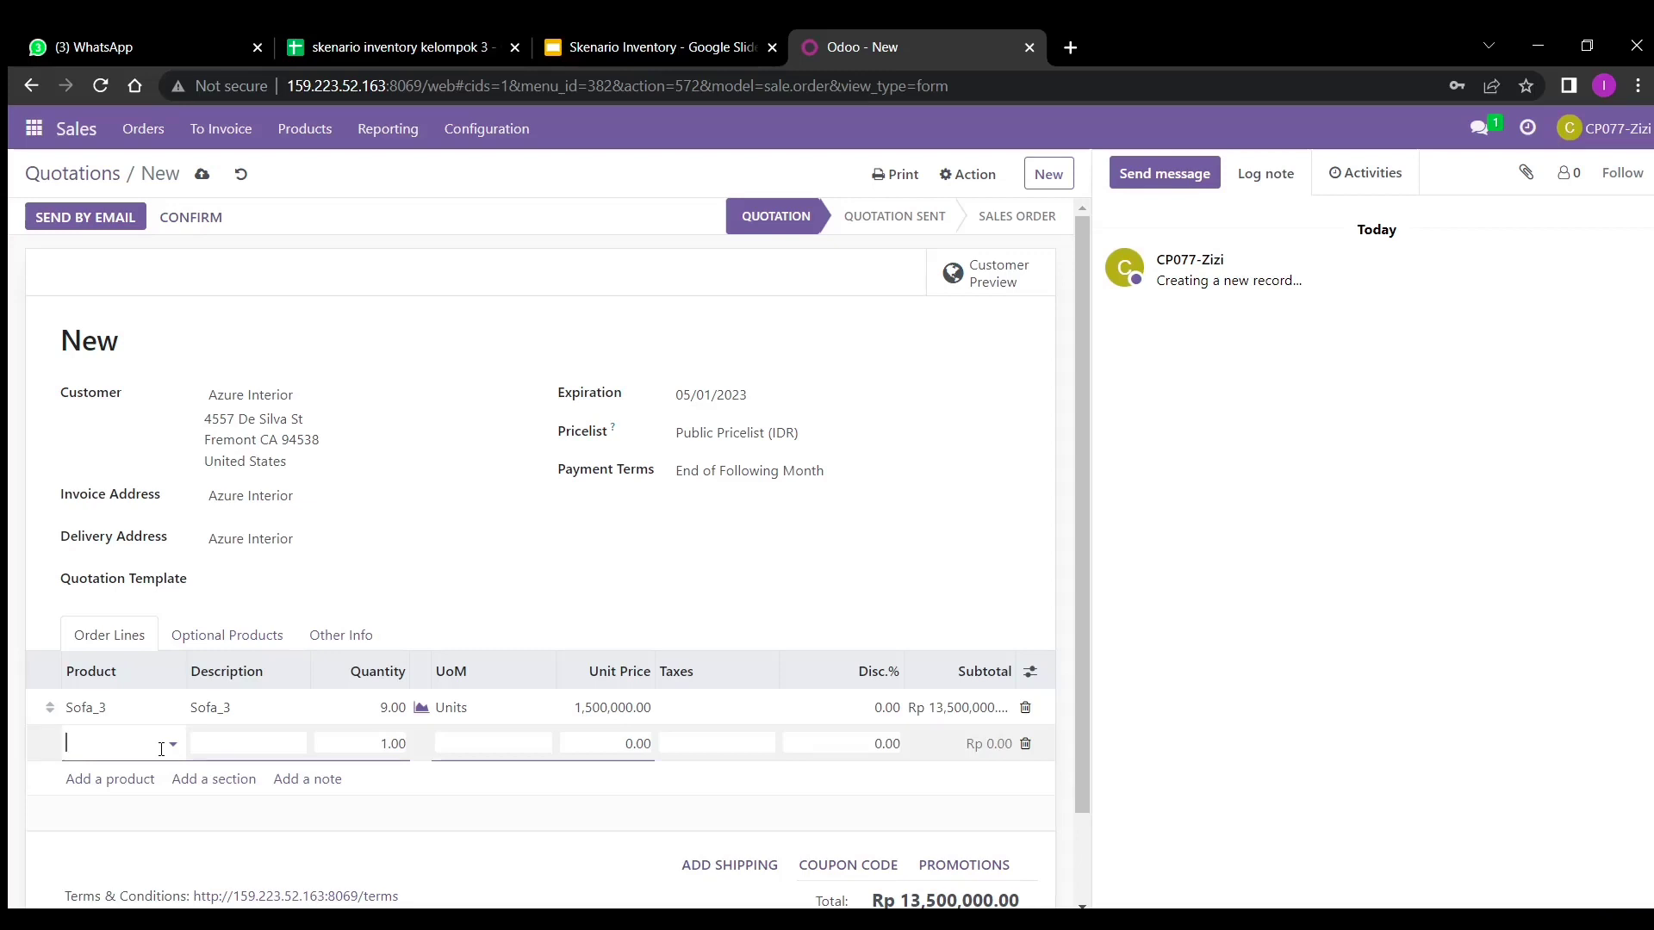
type("meja_")
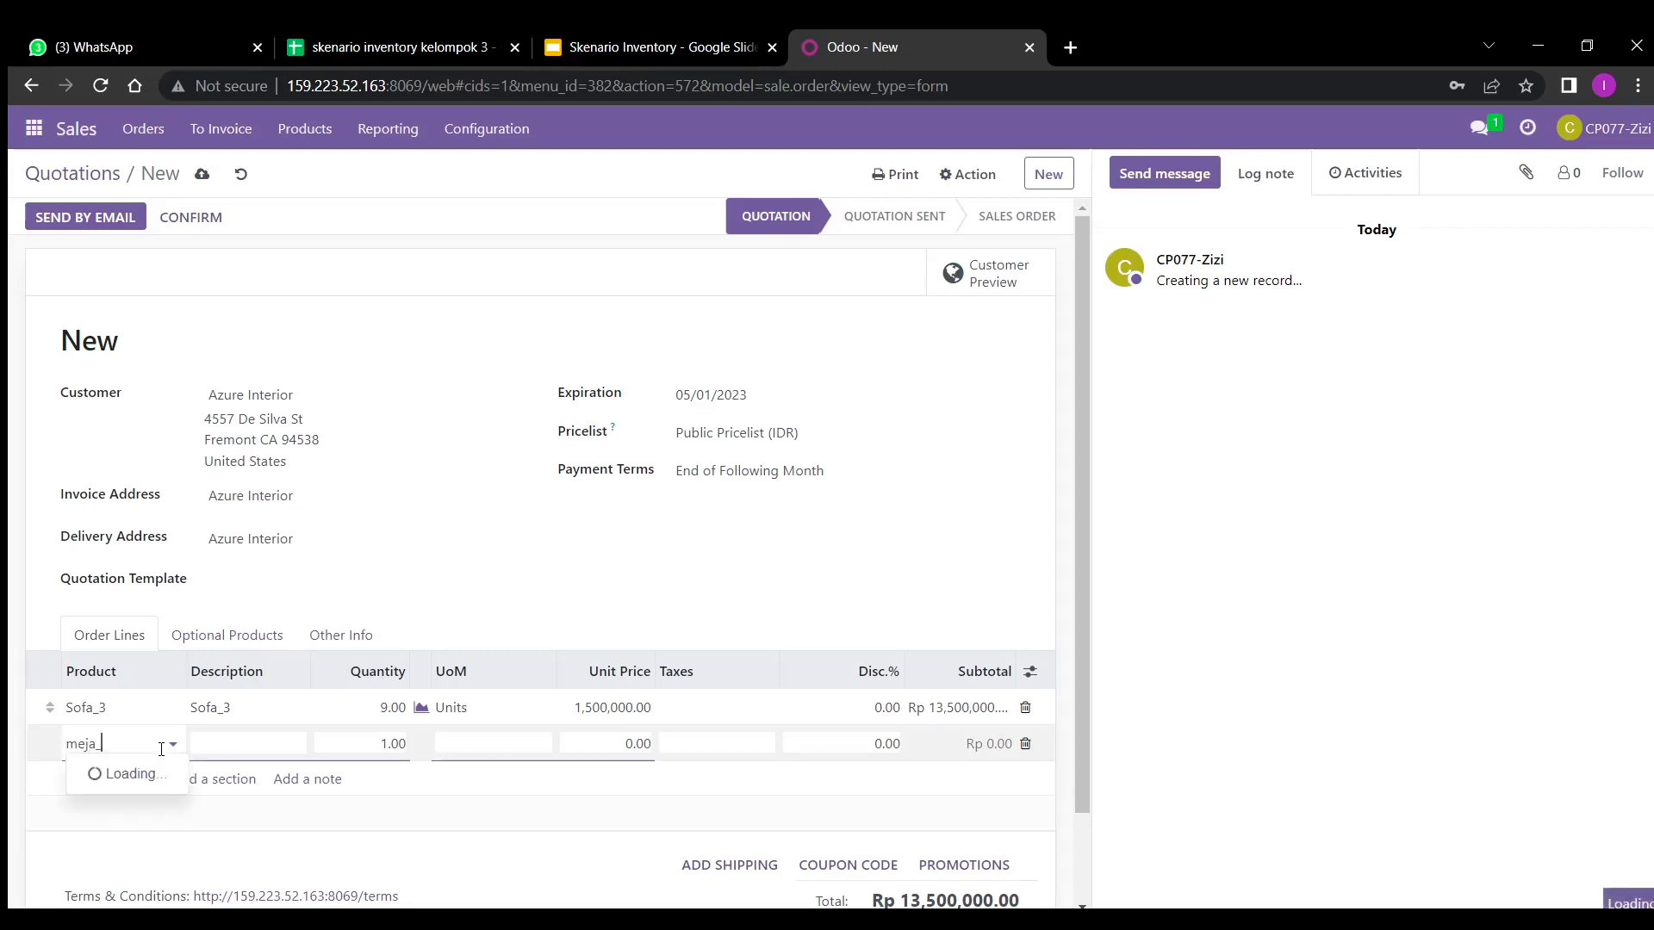
type("3")
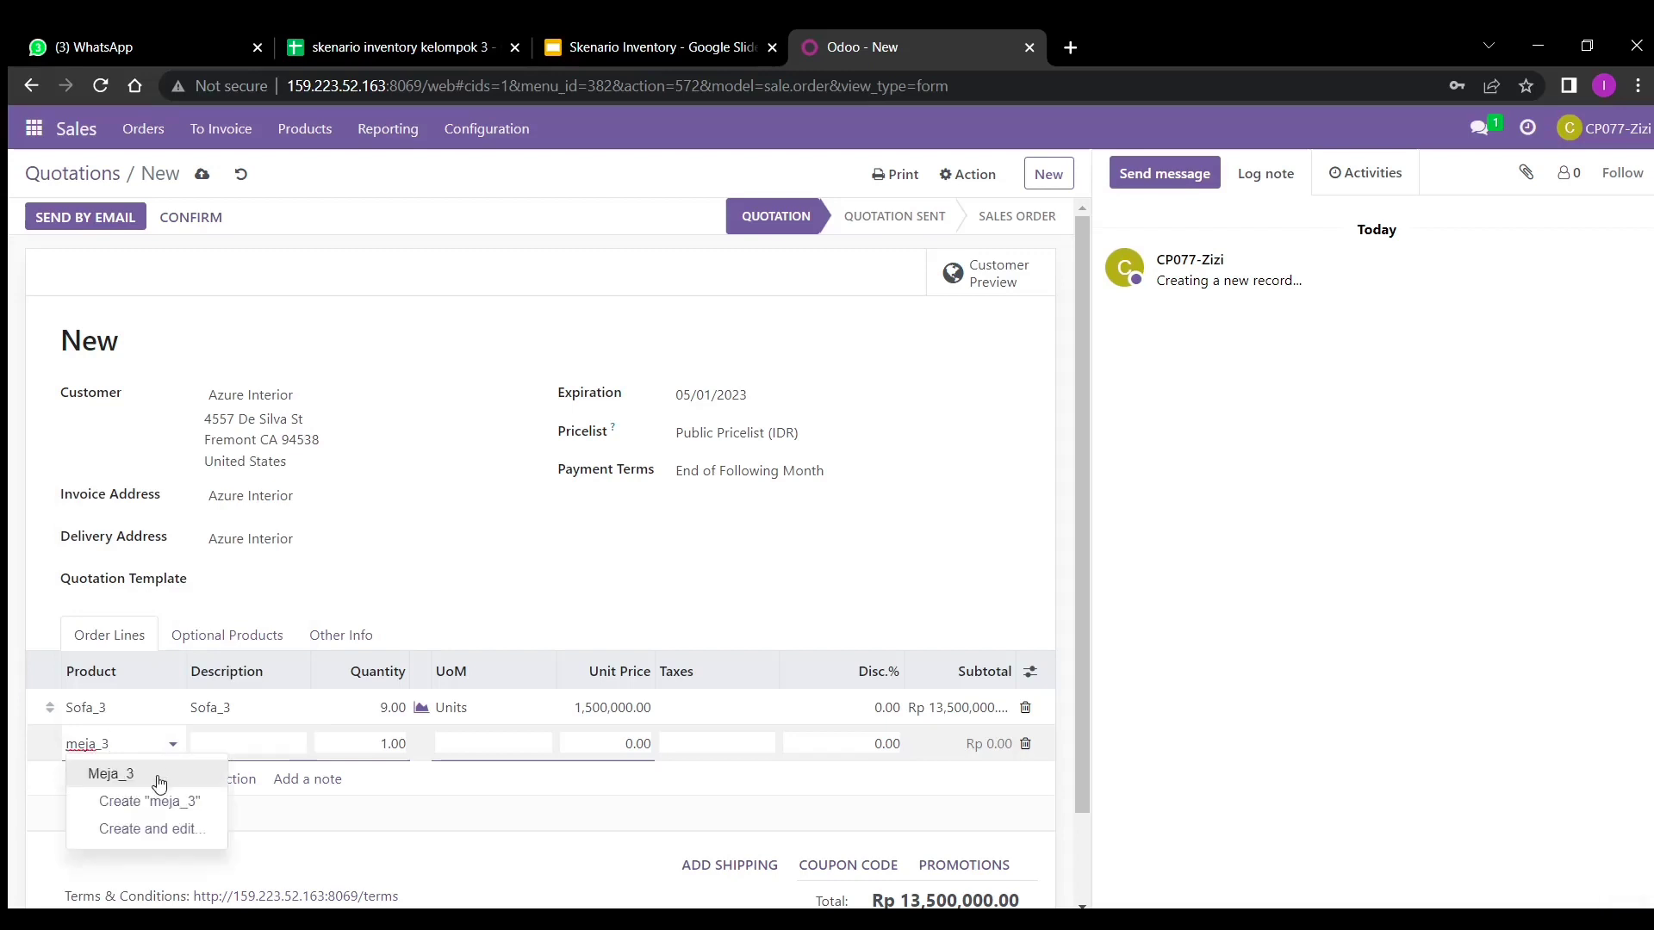
left_click(158, 774)
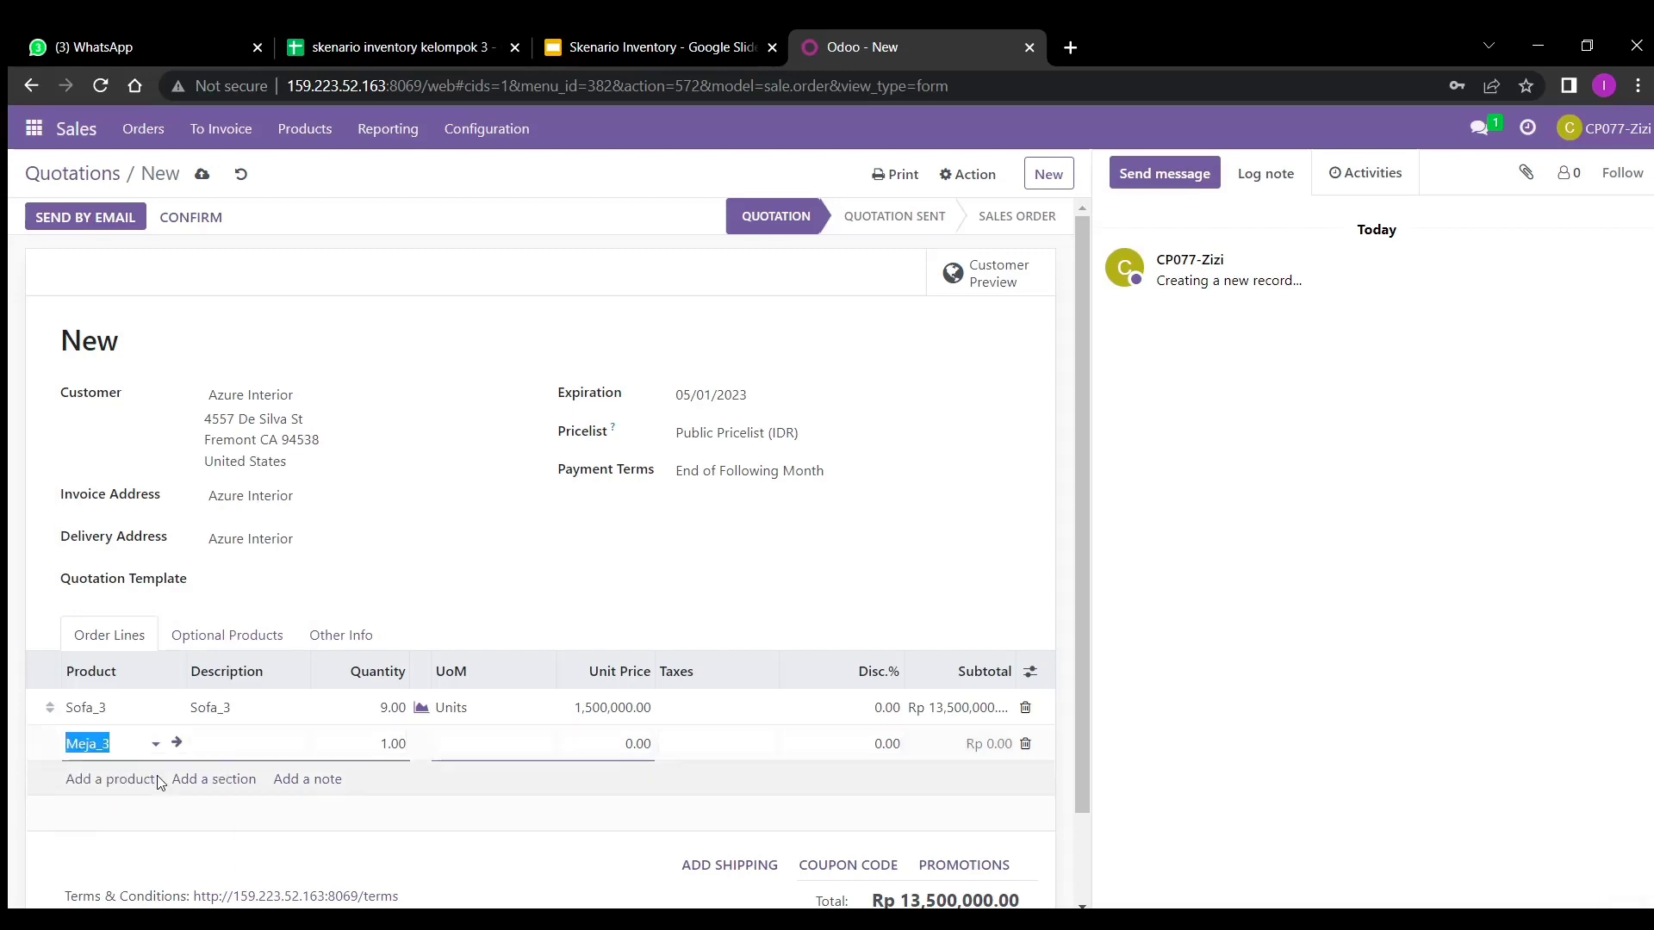
left_click(384, 748)
type("9")
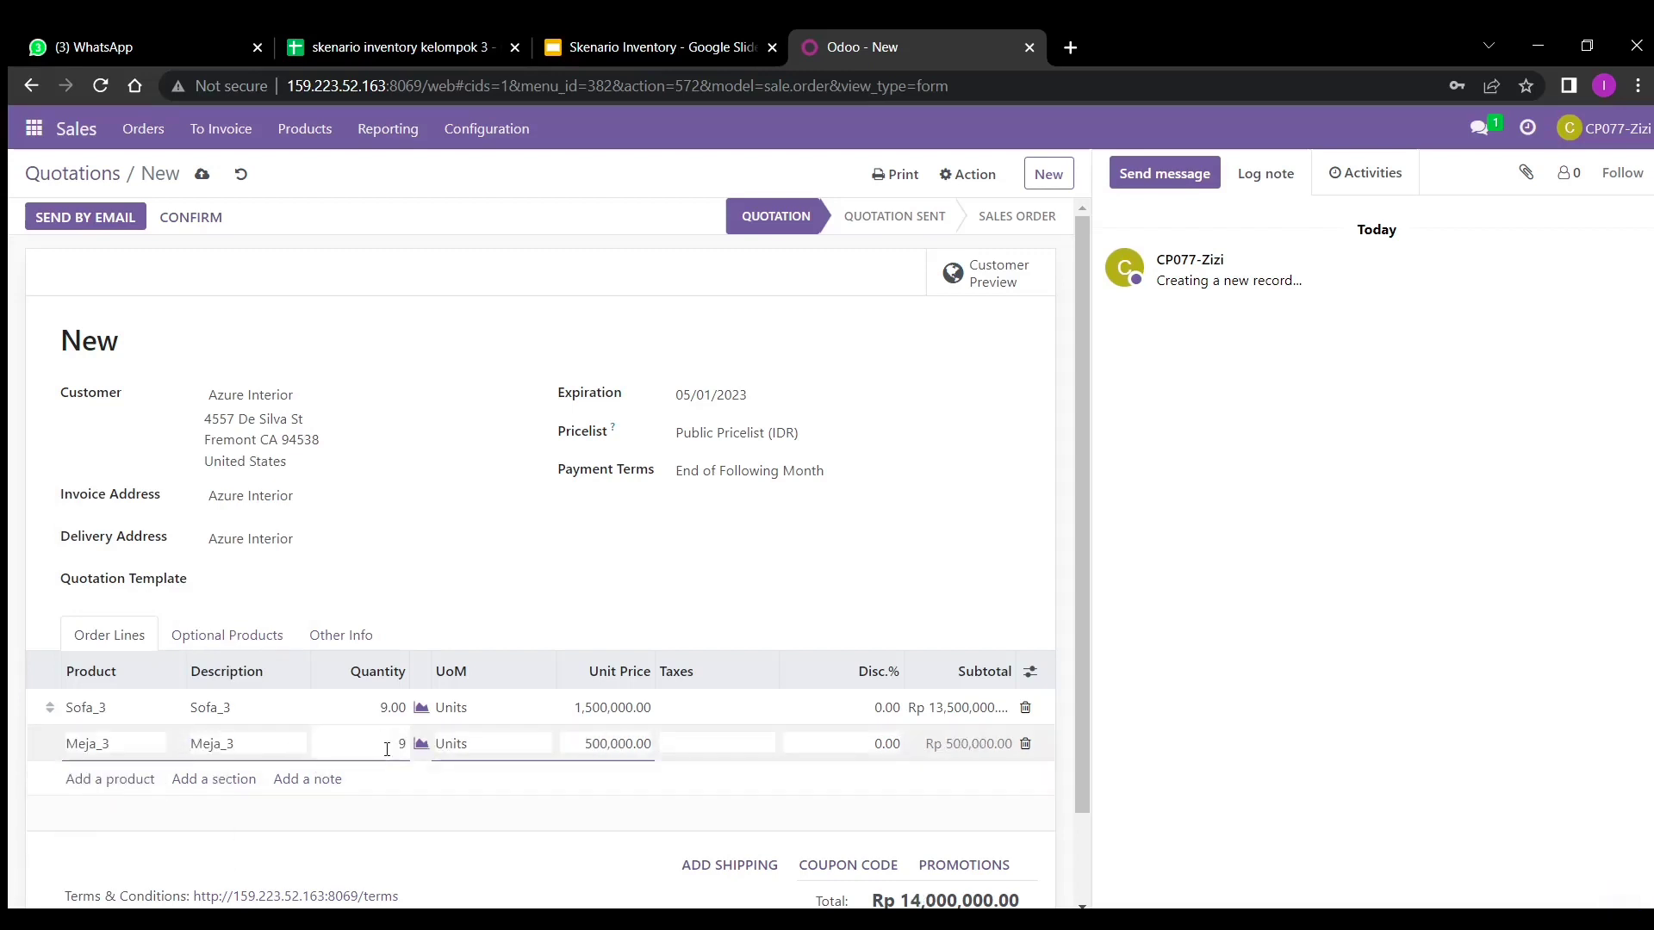
left_click(133, 780)
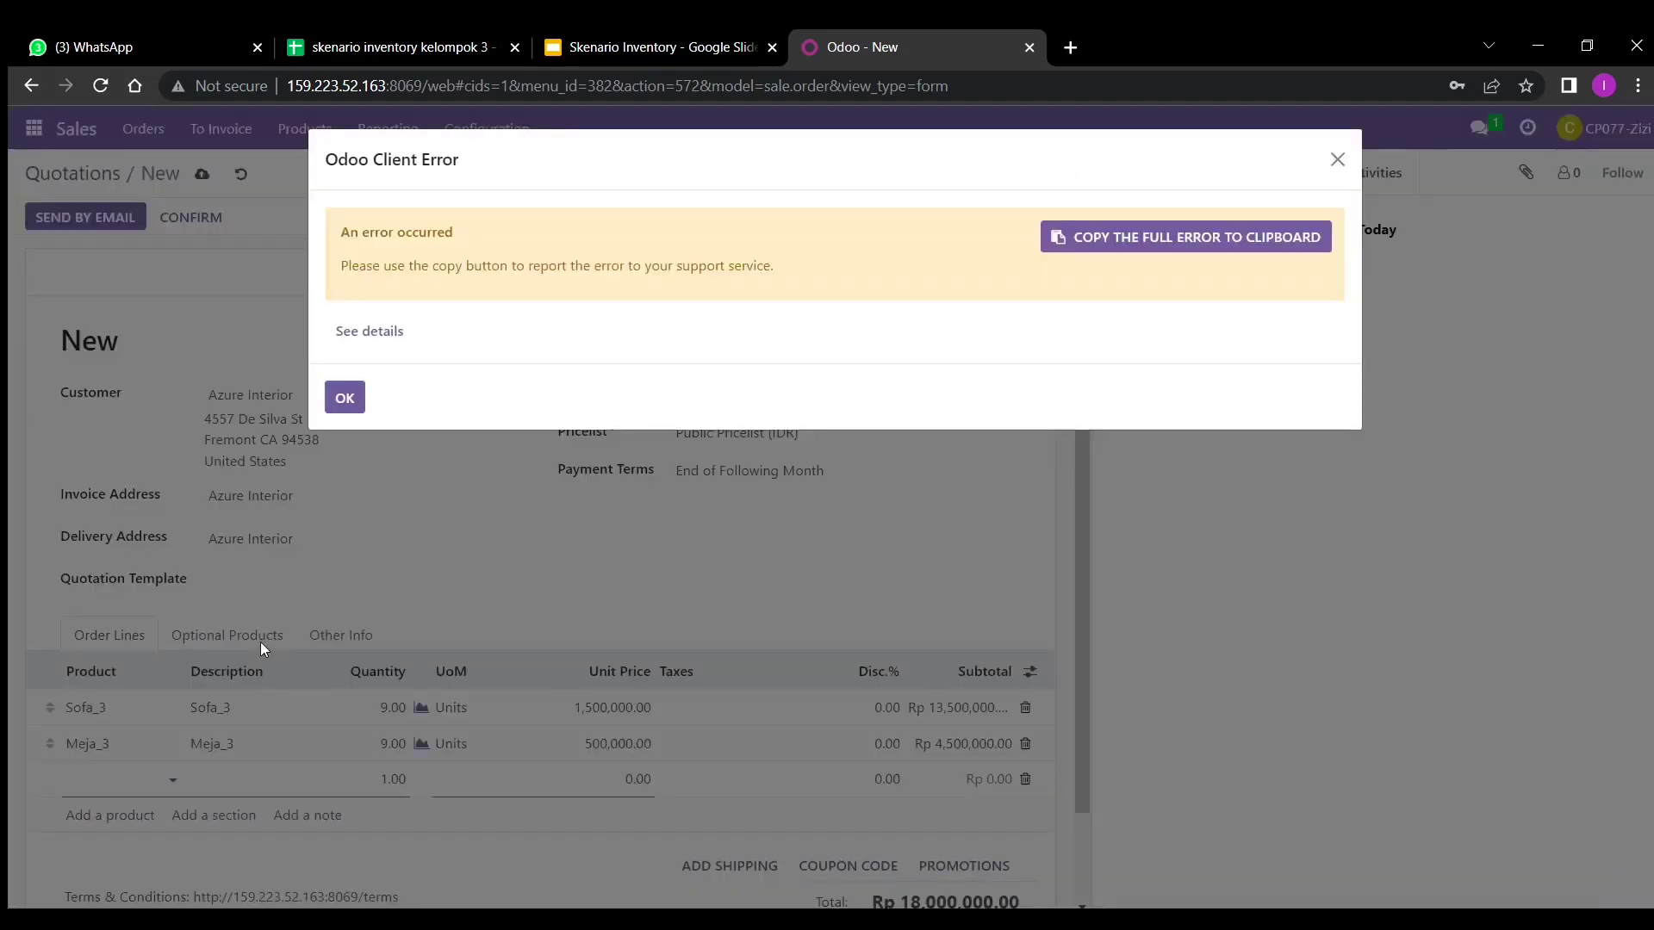
- Dismiss the client error and add a Cabinet_3 line with quantity 9
left_click(352, 400)
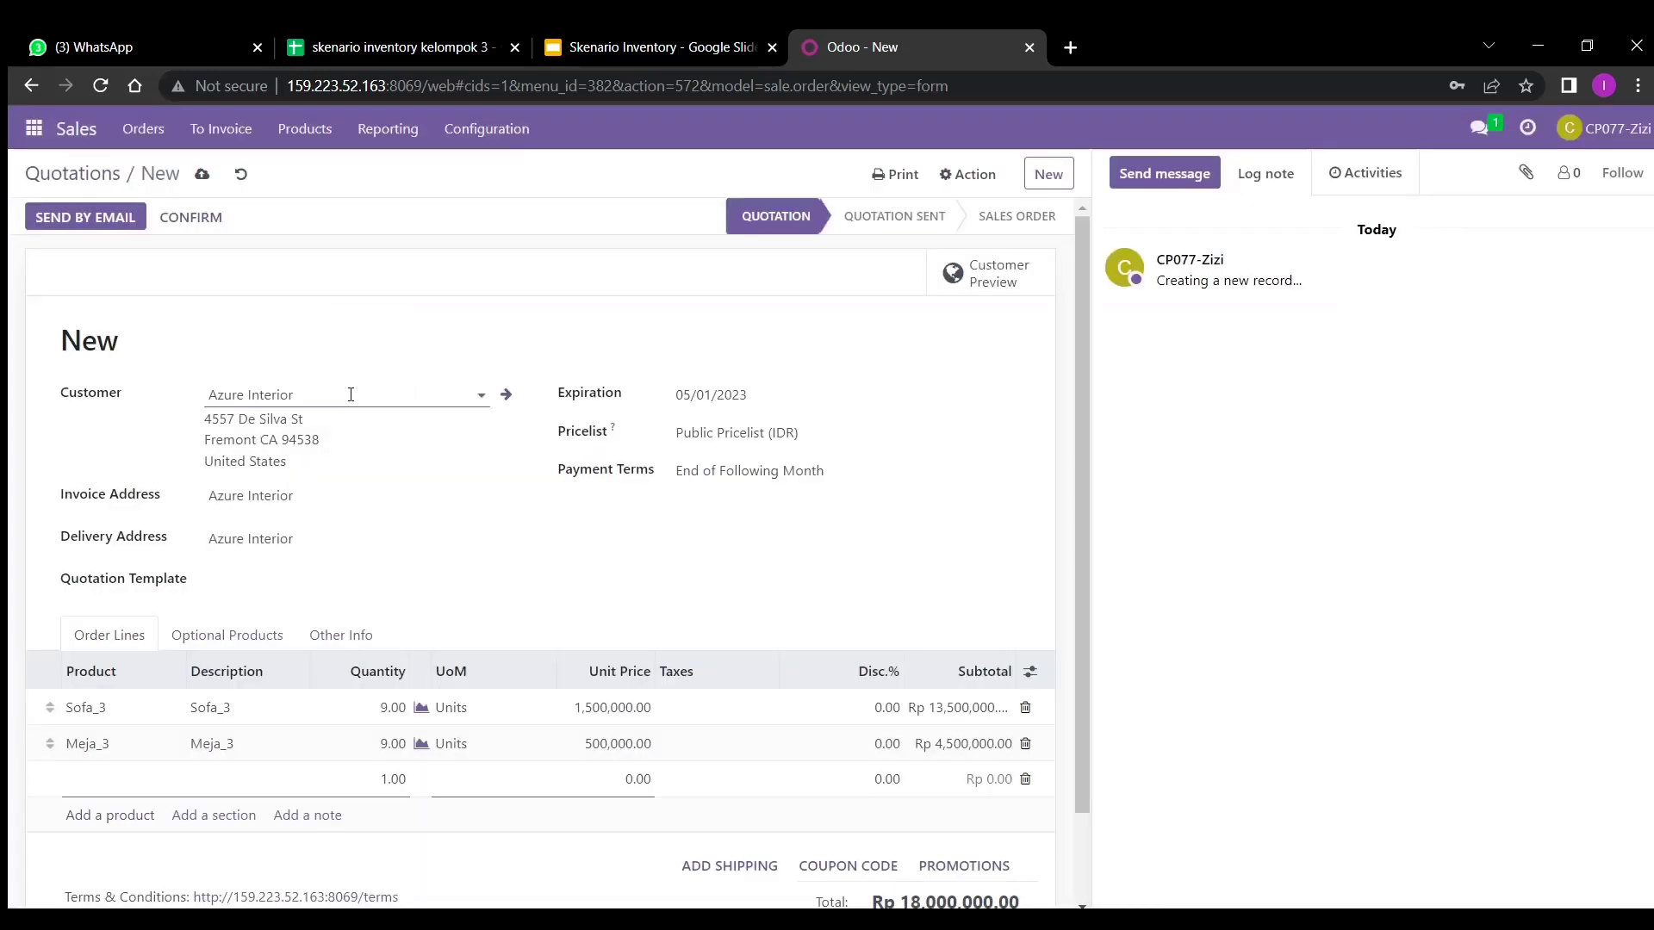
left_click(126, 783)
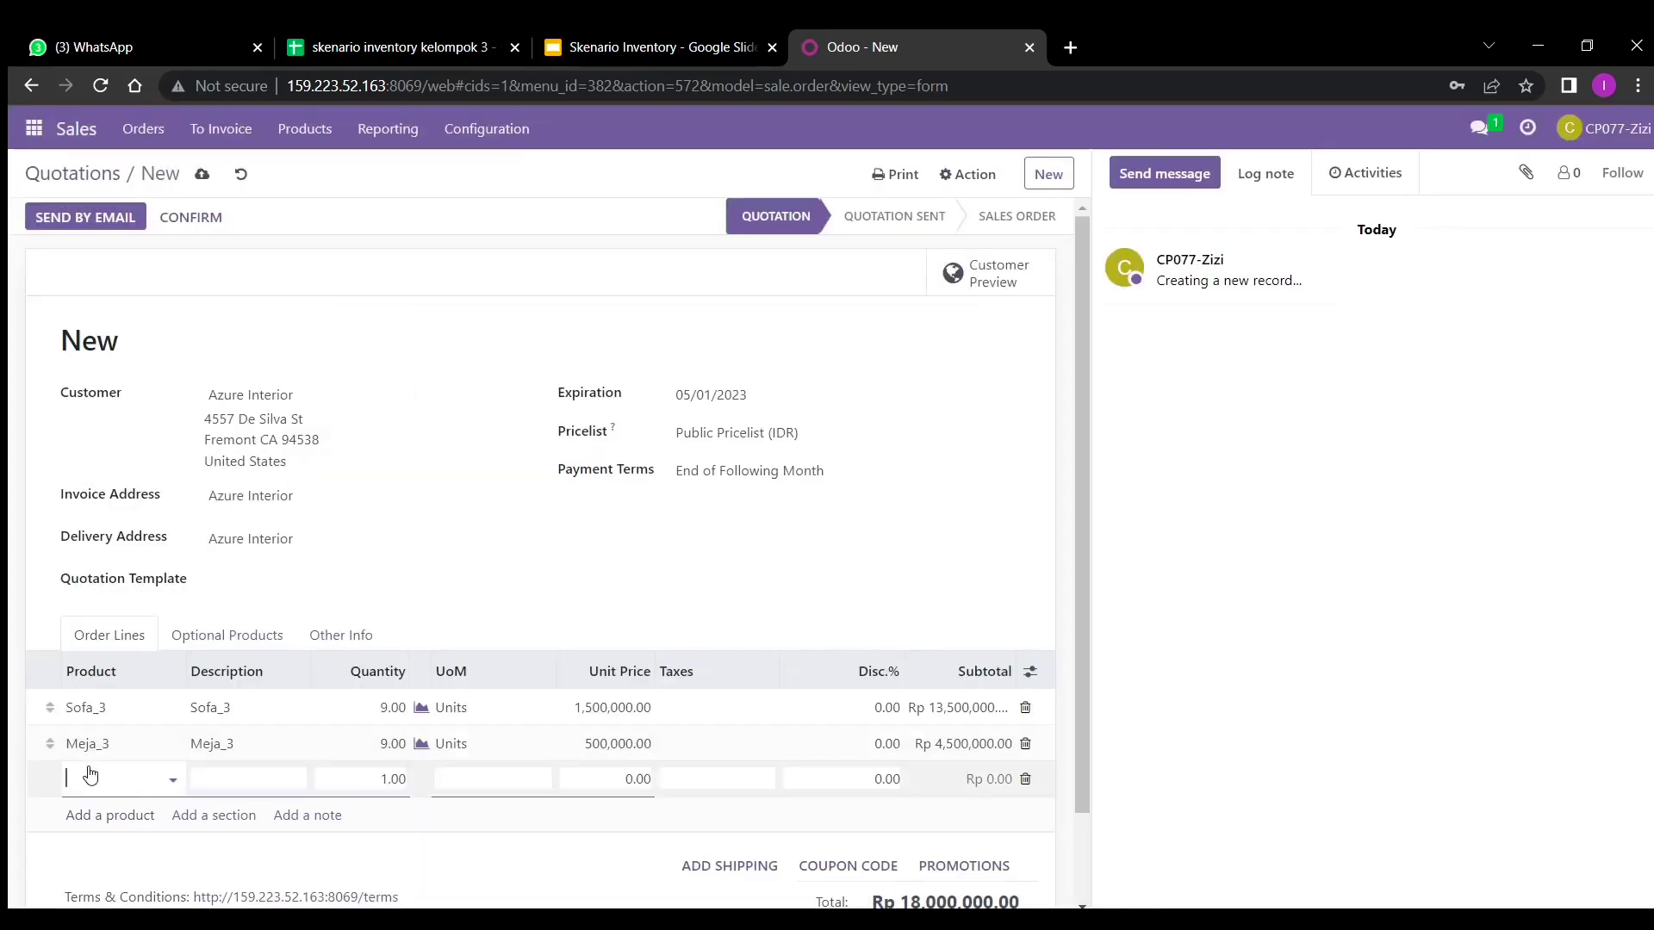
type("cabine")
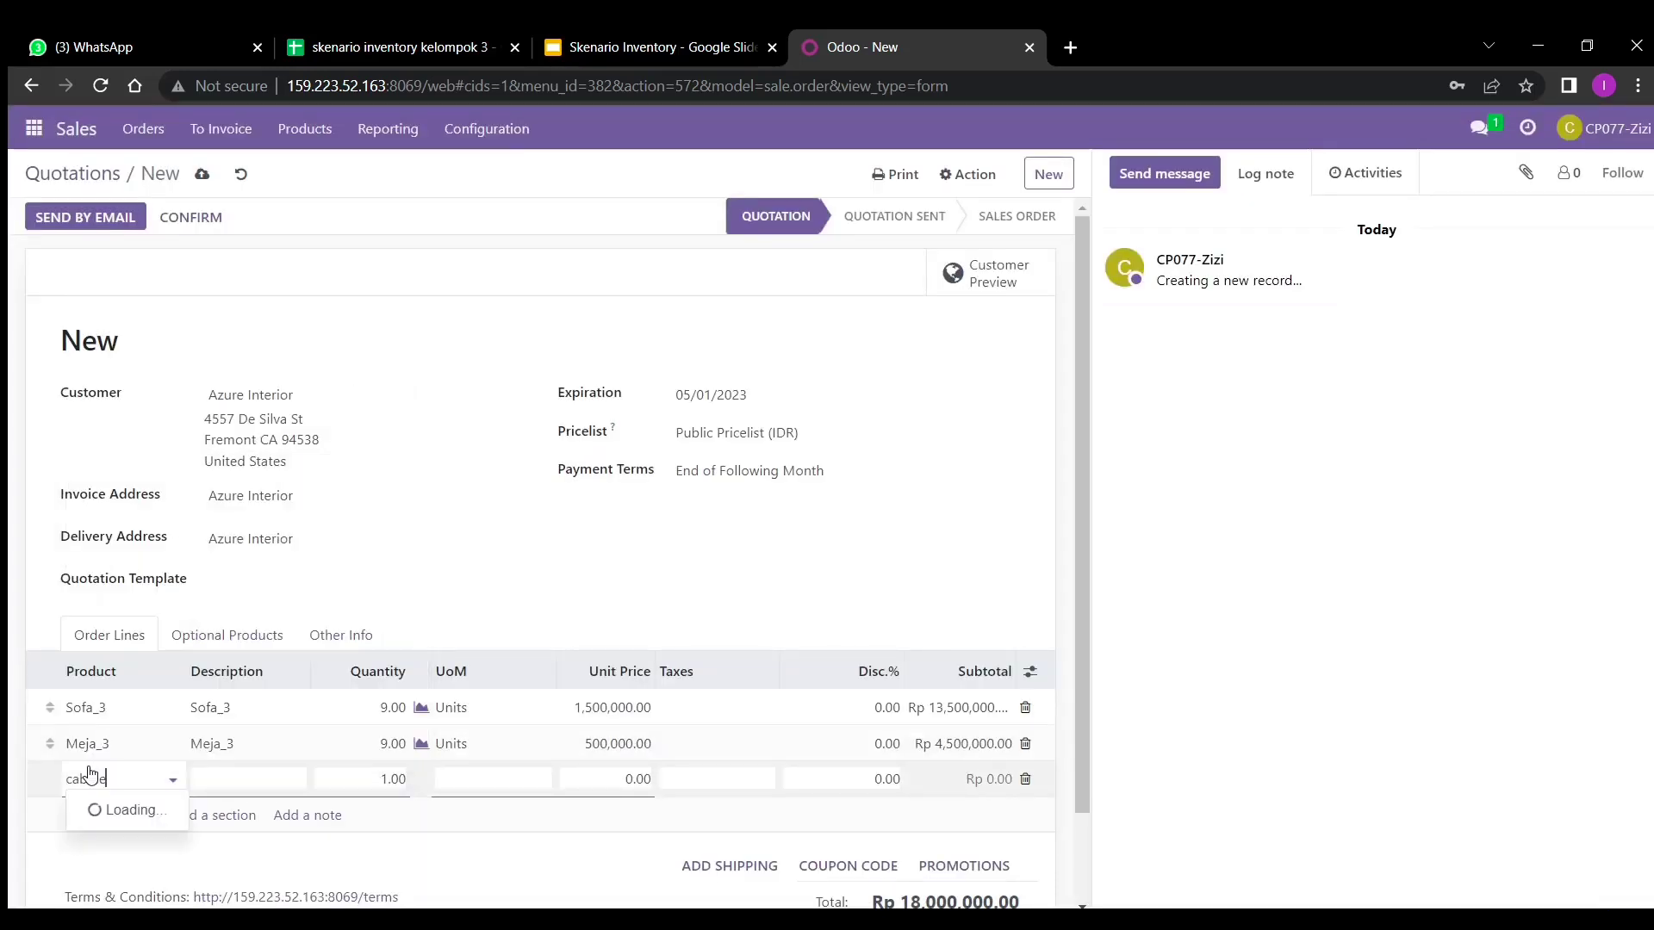
type("t_3")
left_click(135, 808)
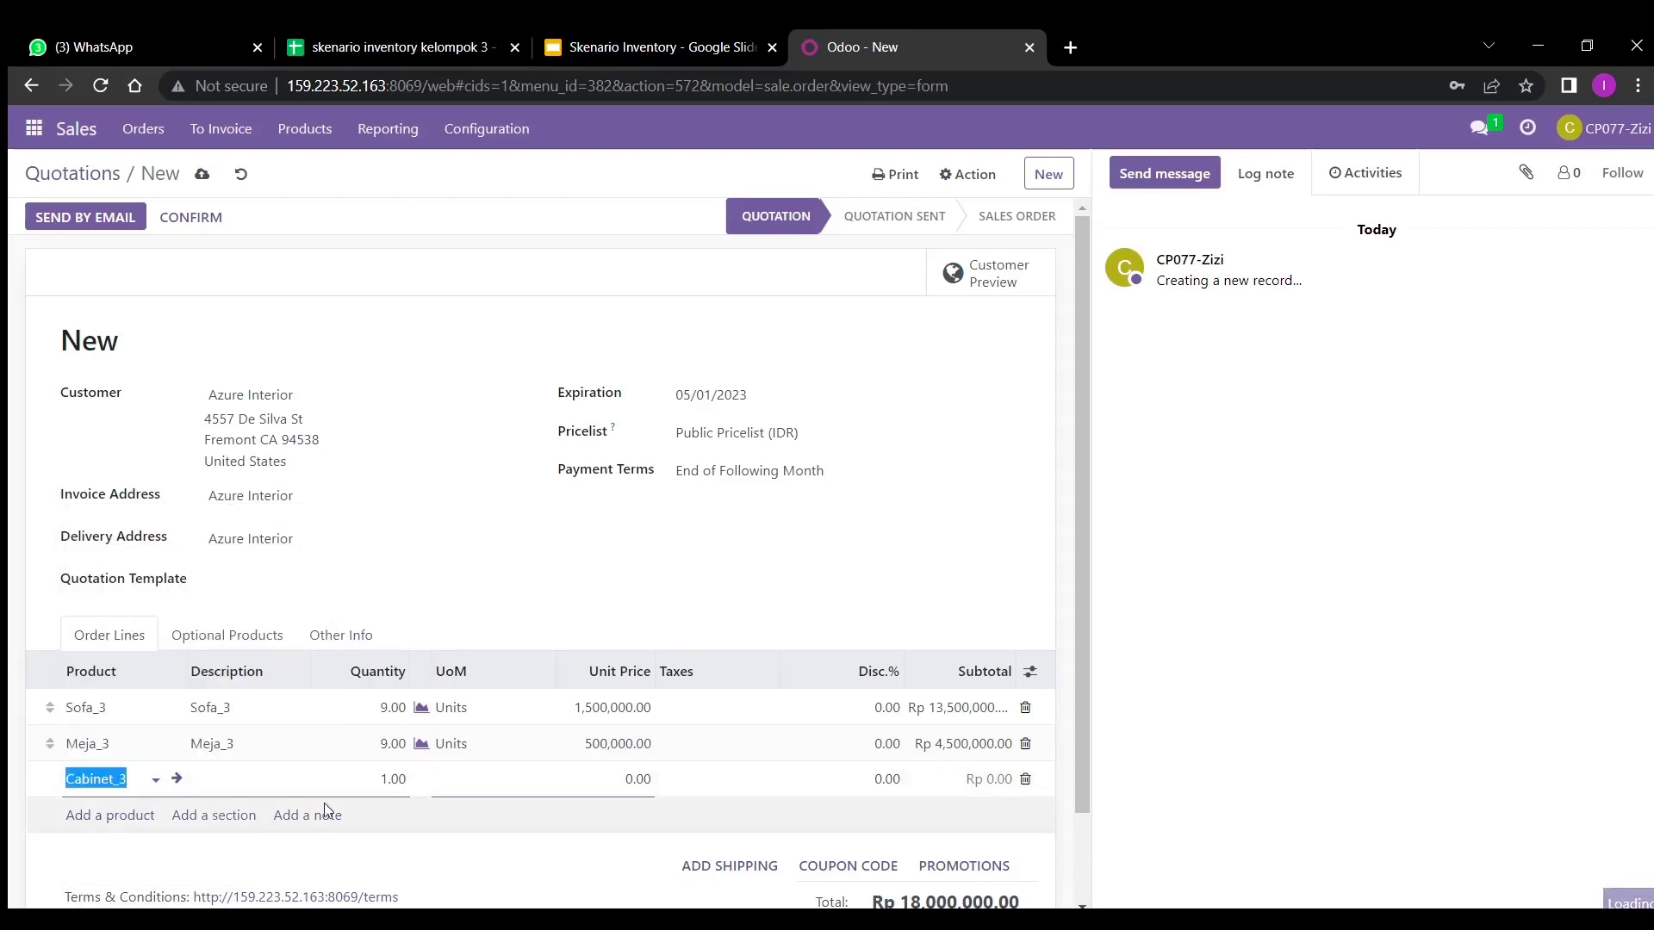
left_click(397, 778)
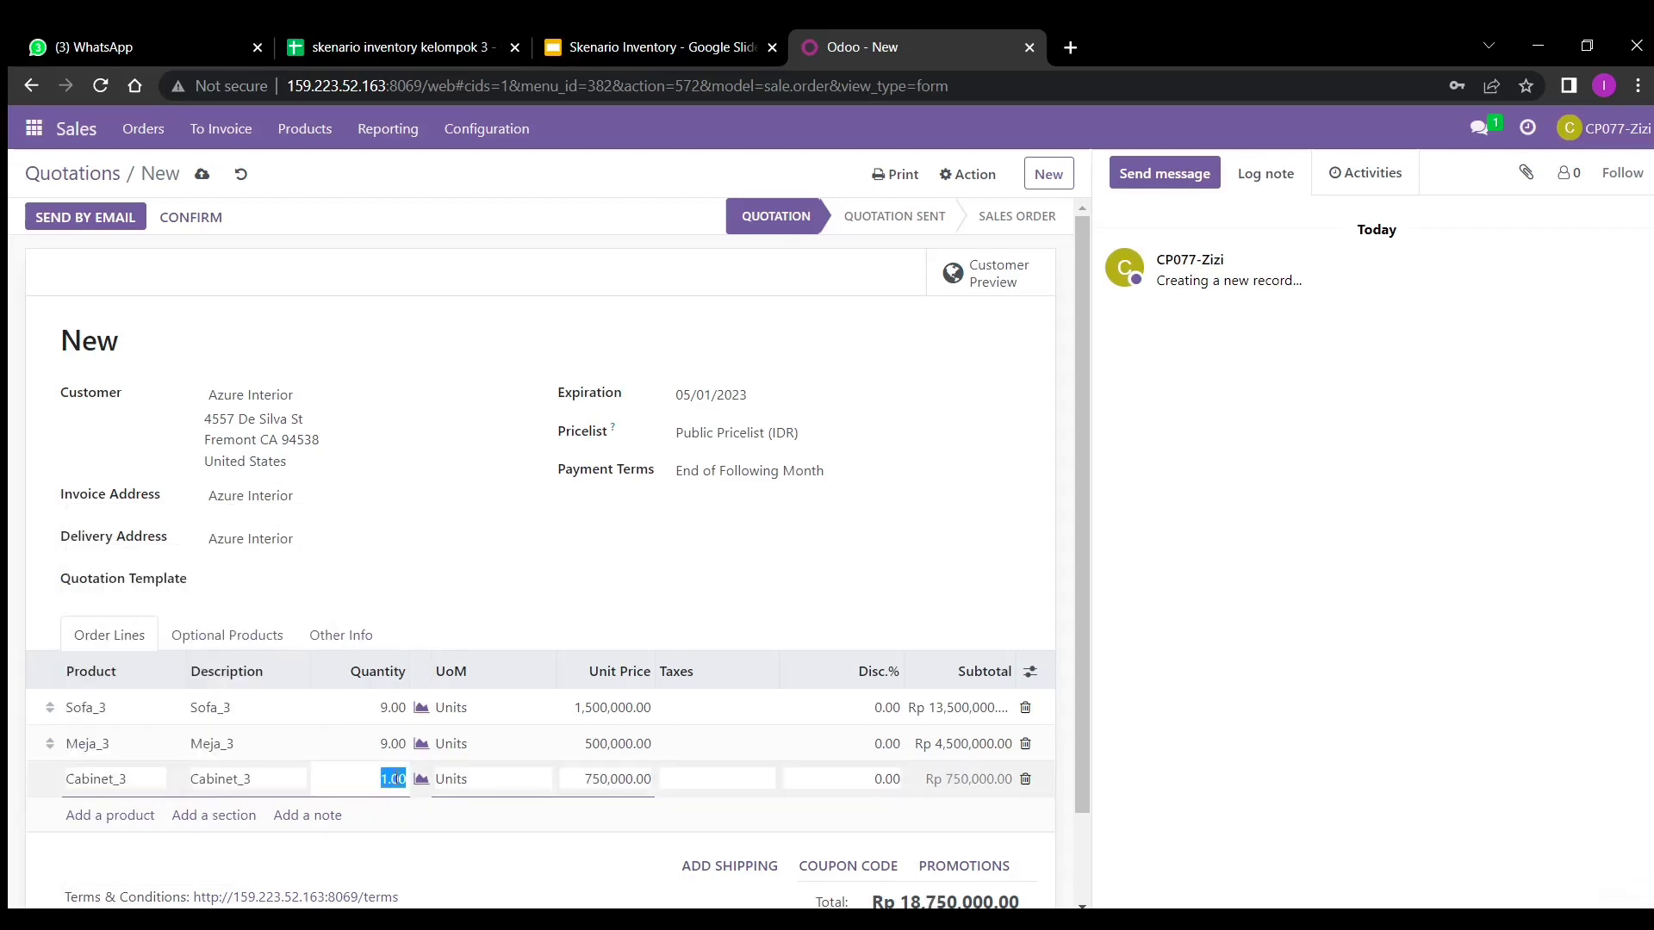
key("BackSpace")
left_click(508, 585)
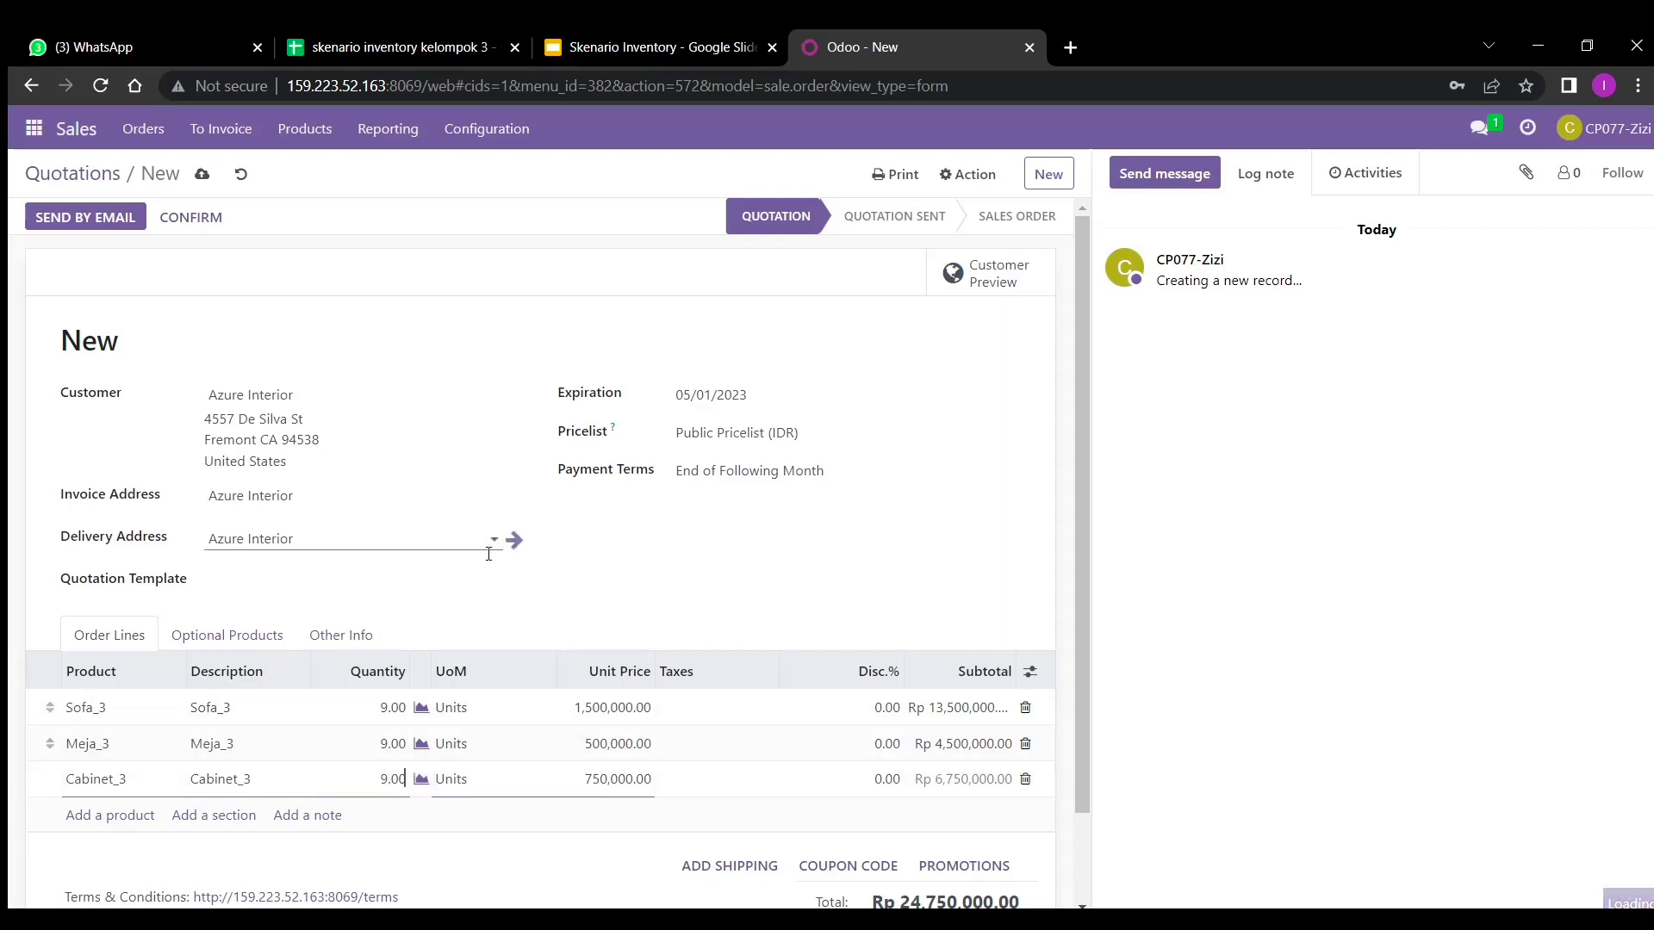
scroll(534, 676, "down", 1)
left_click(554, 702)
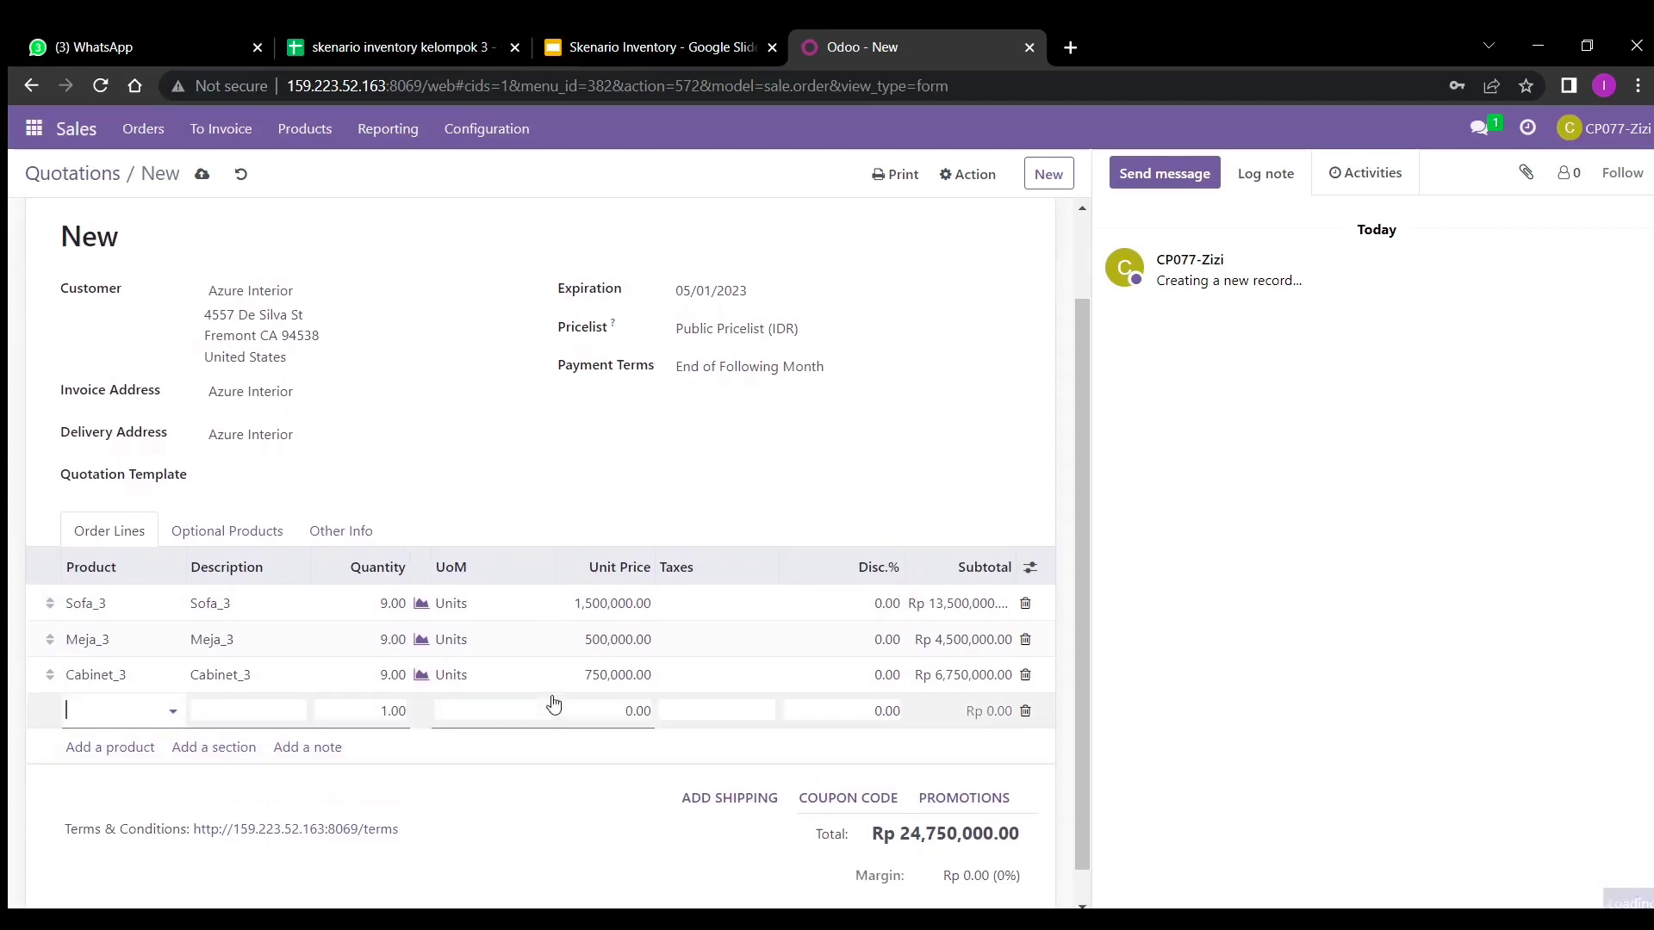
scroll(632, 417, "up", 1)
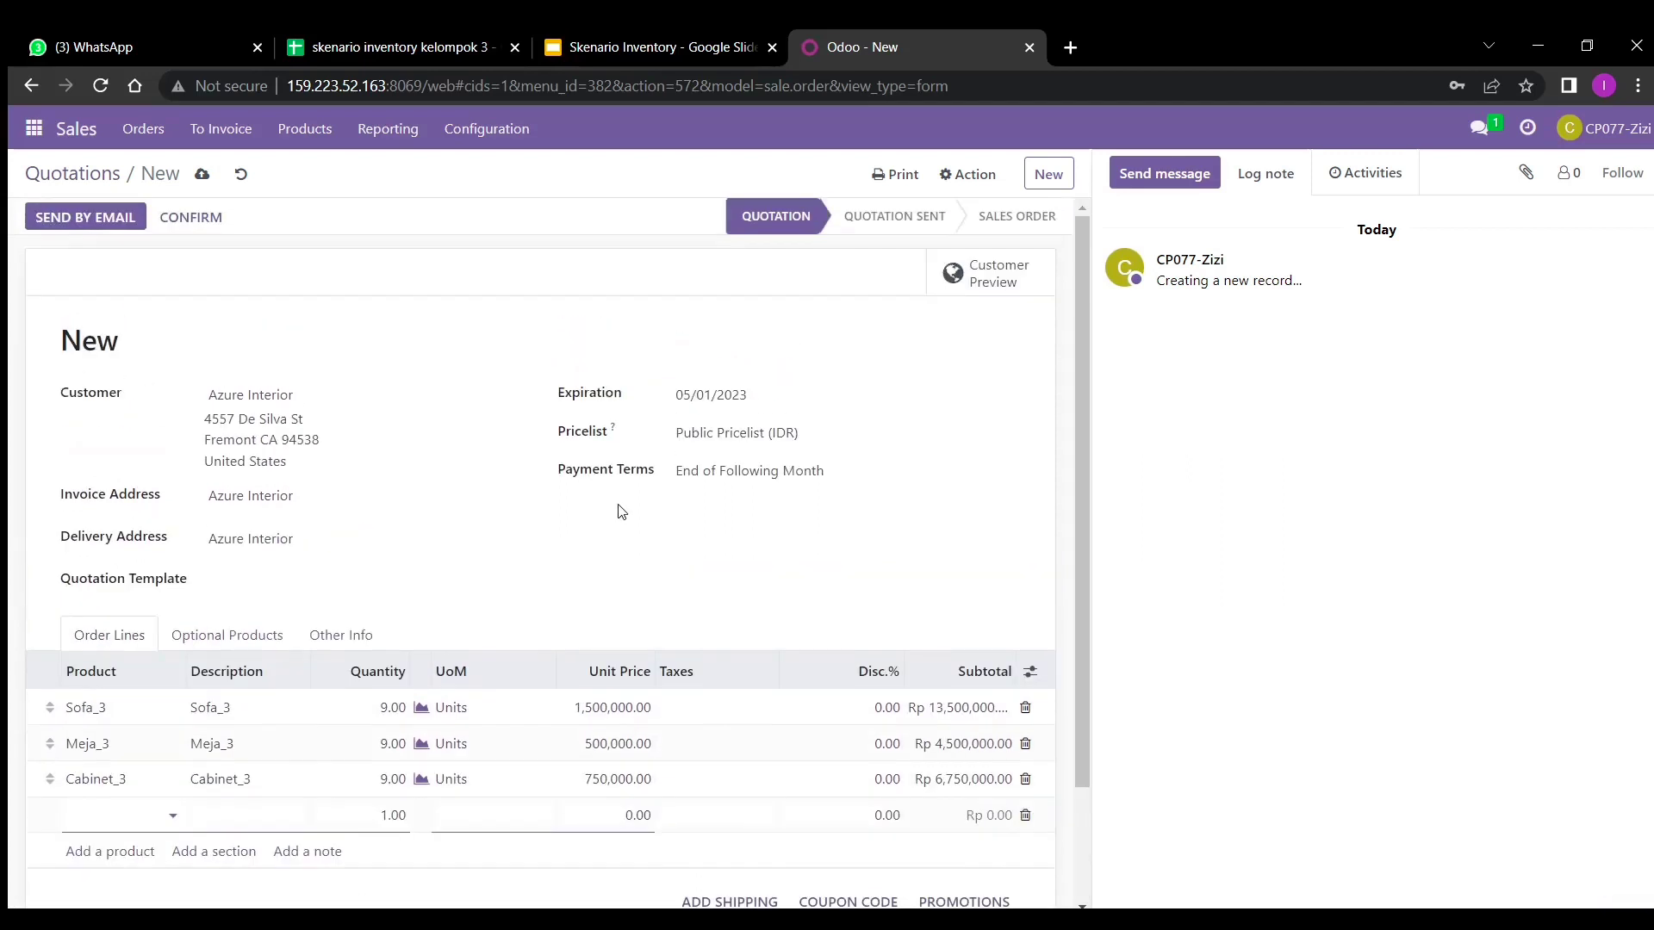
- Save quotation S00312 and confirm it as a sales order, then begin a new blank quotation
left_click(204, 177)
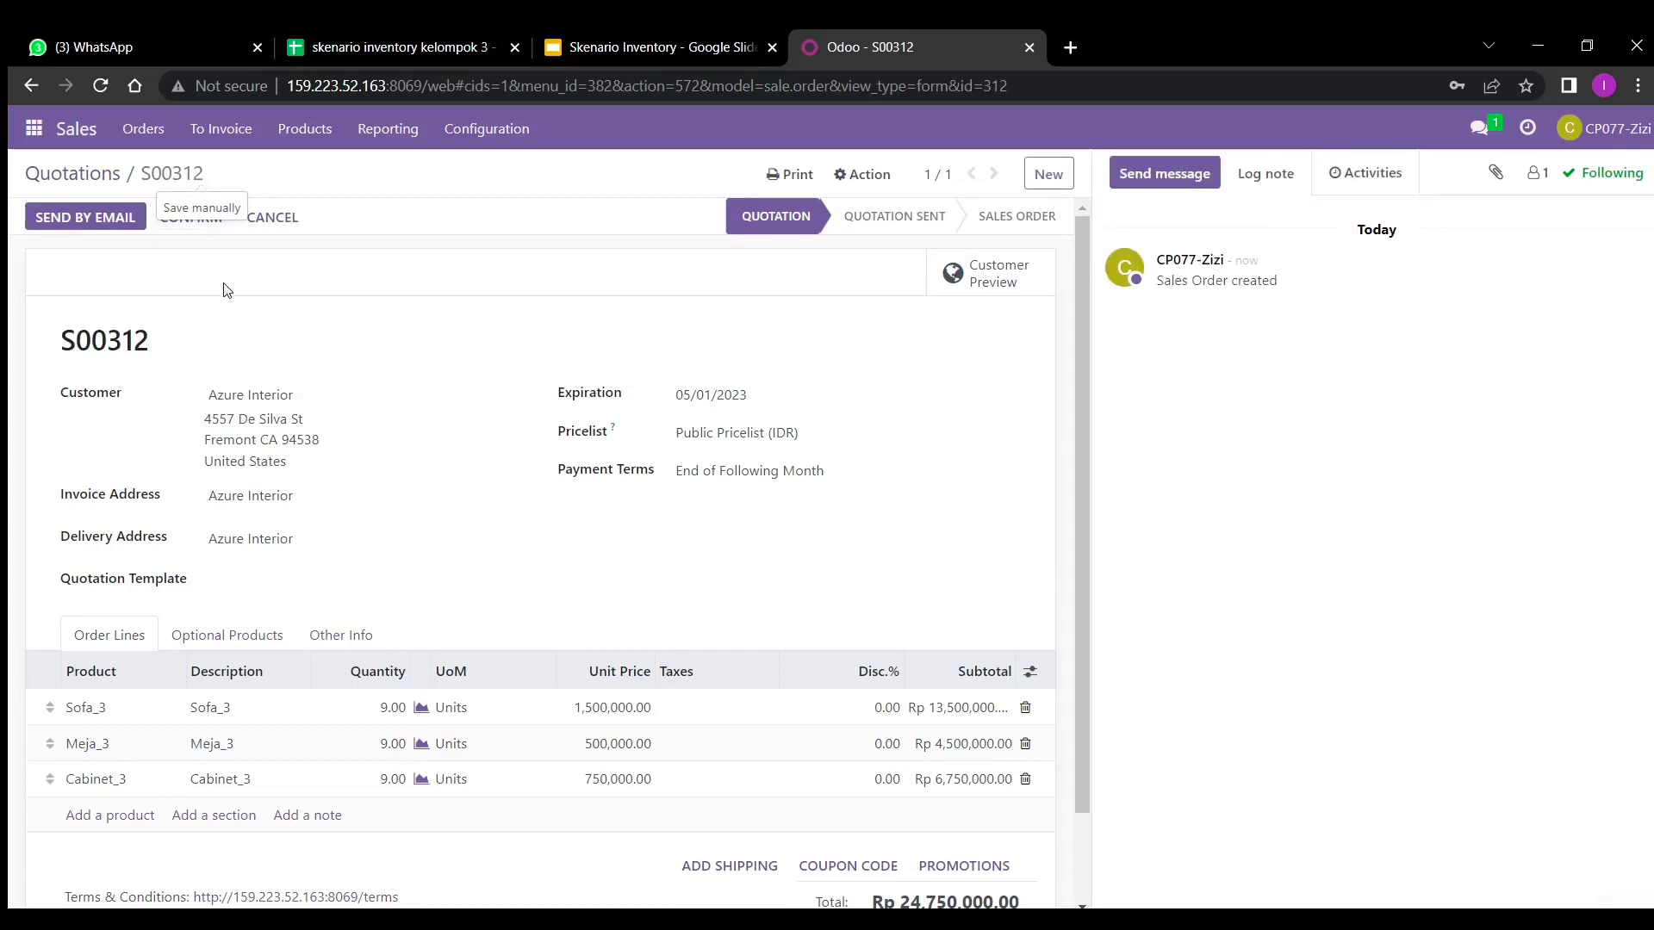
left_click(192, 230)
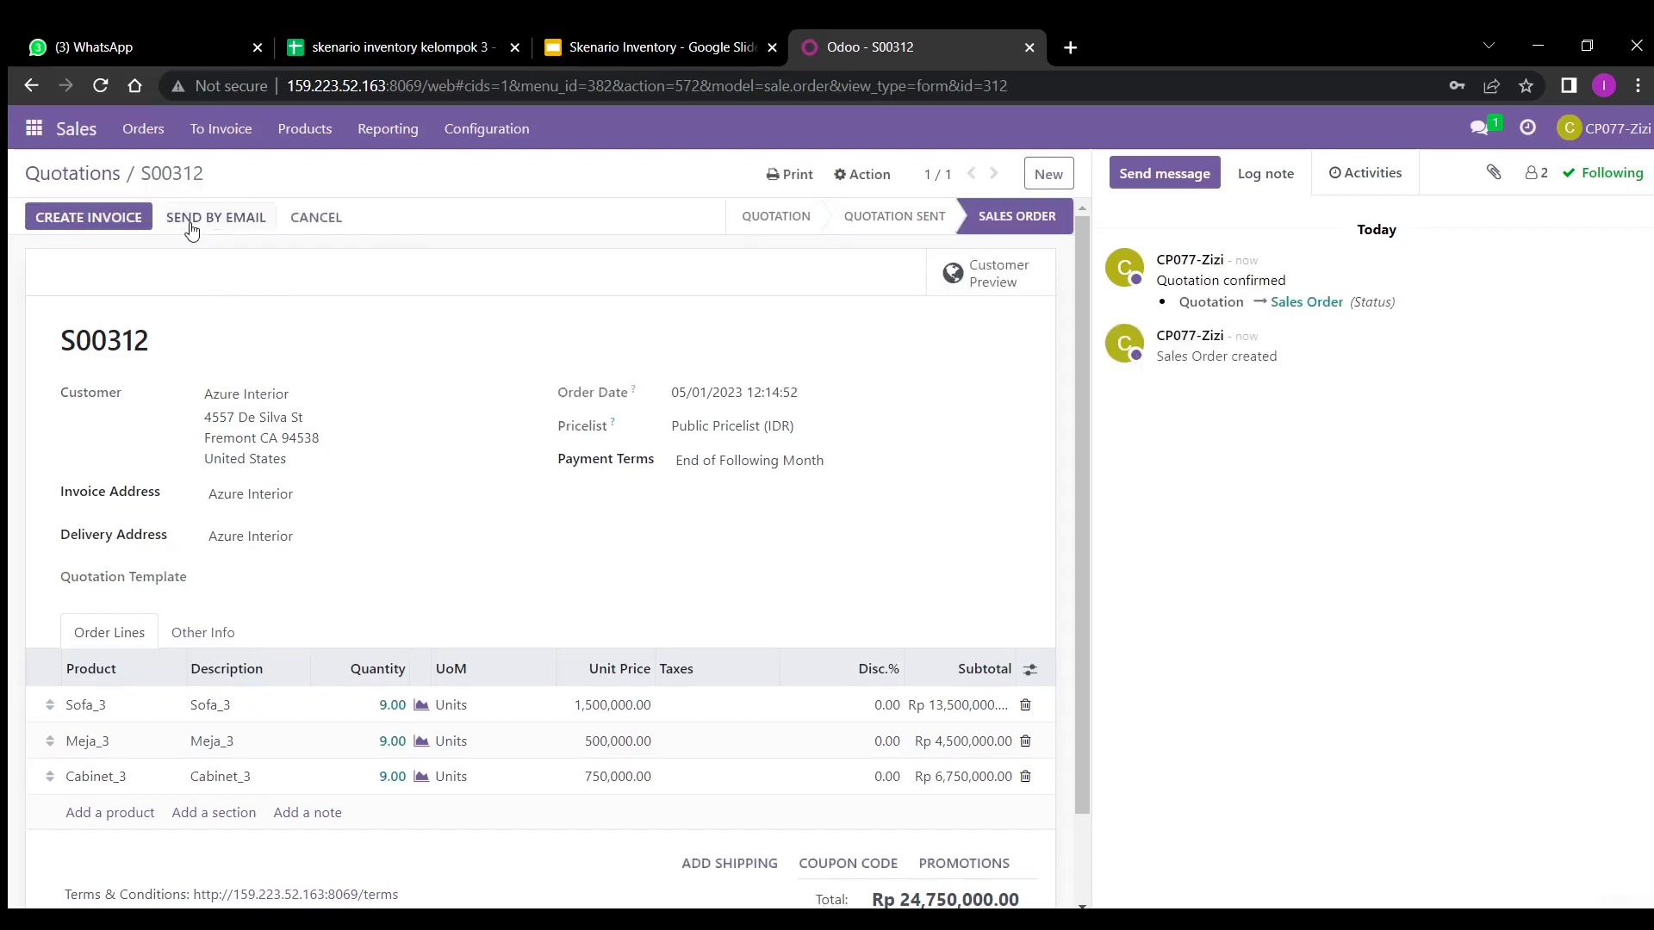
left_click(98, 172)
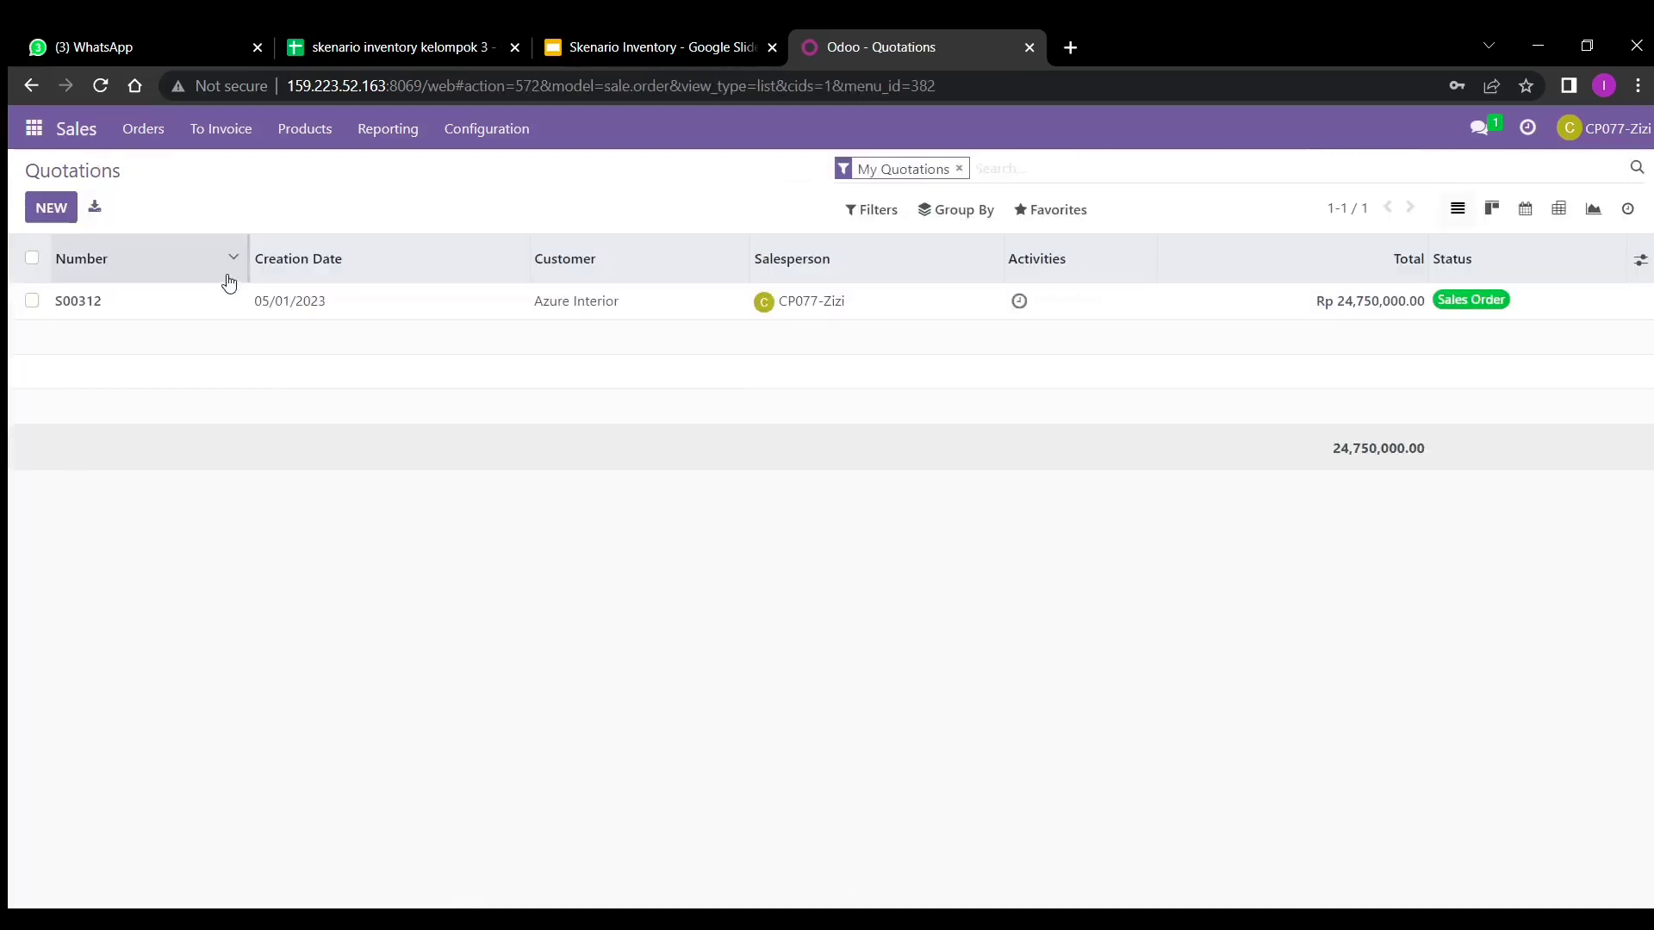
left_click(51, 208)
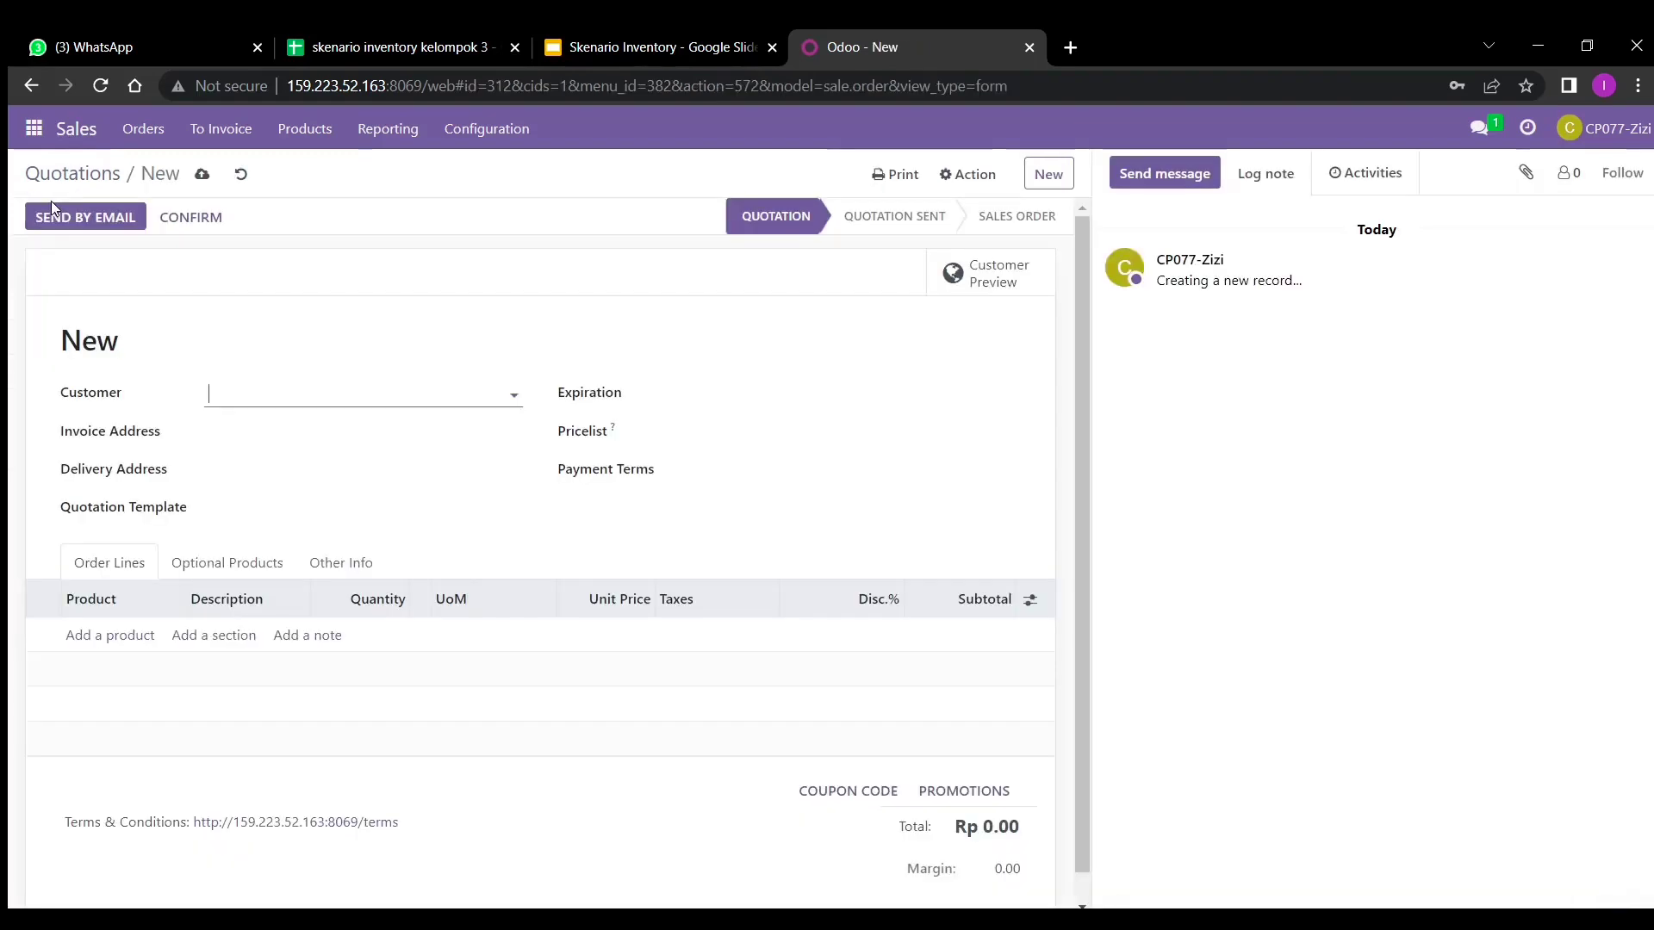
- Set the customer to Azure Interior and the expiration date to 05/01/2023
left_click(283, 394)
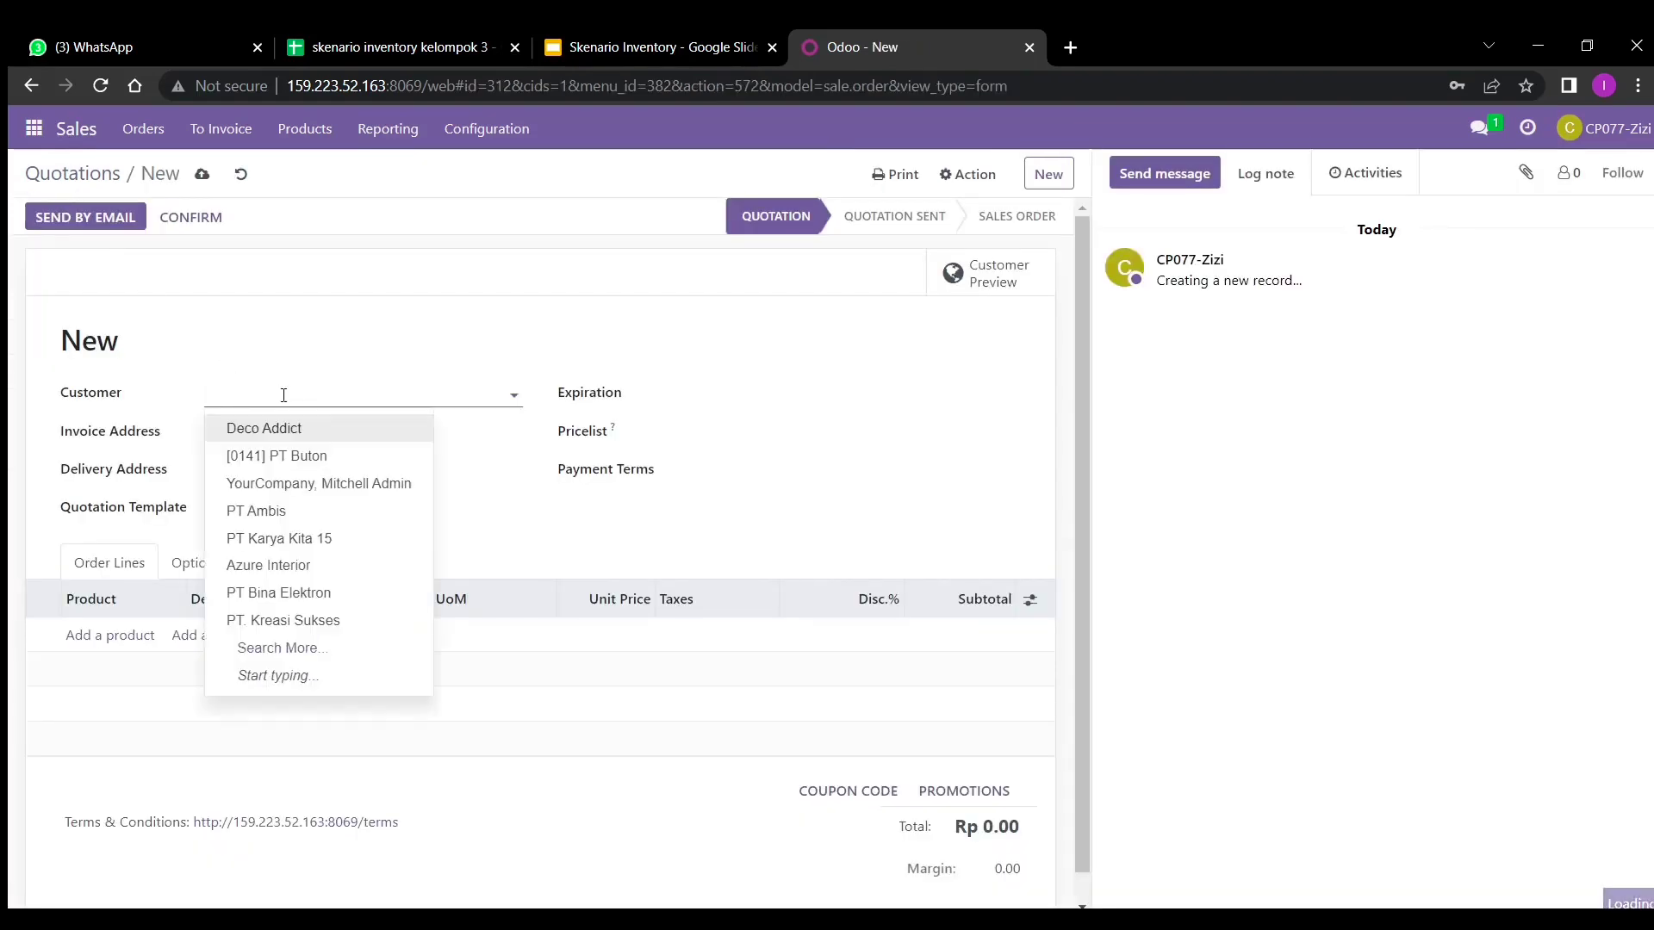
type("azure")
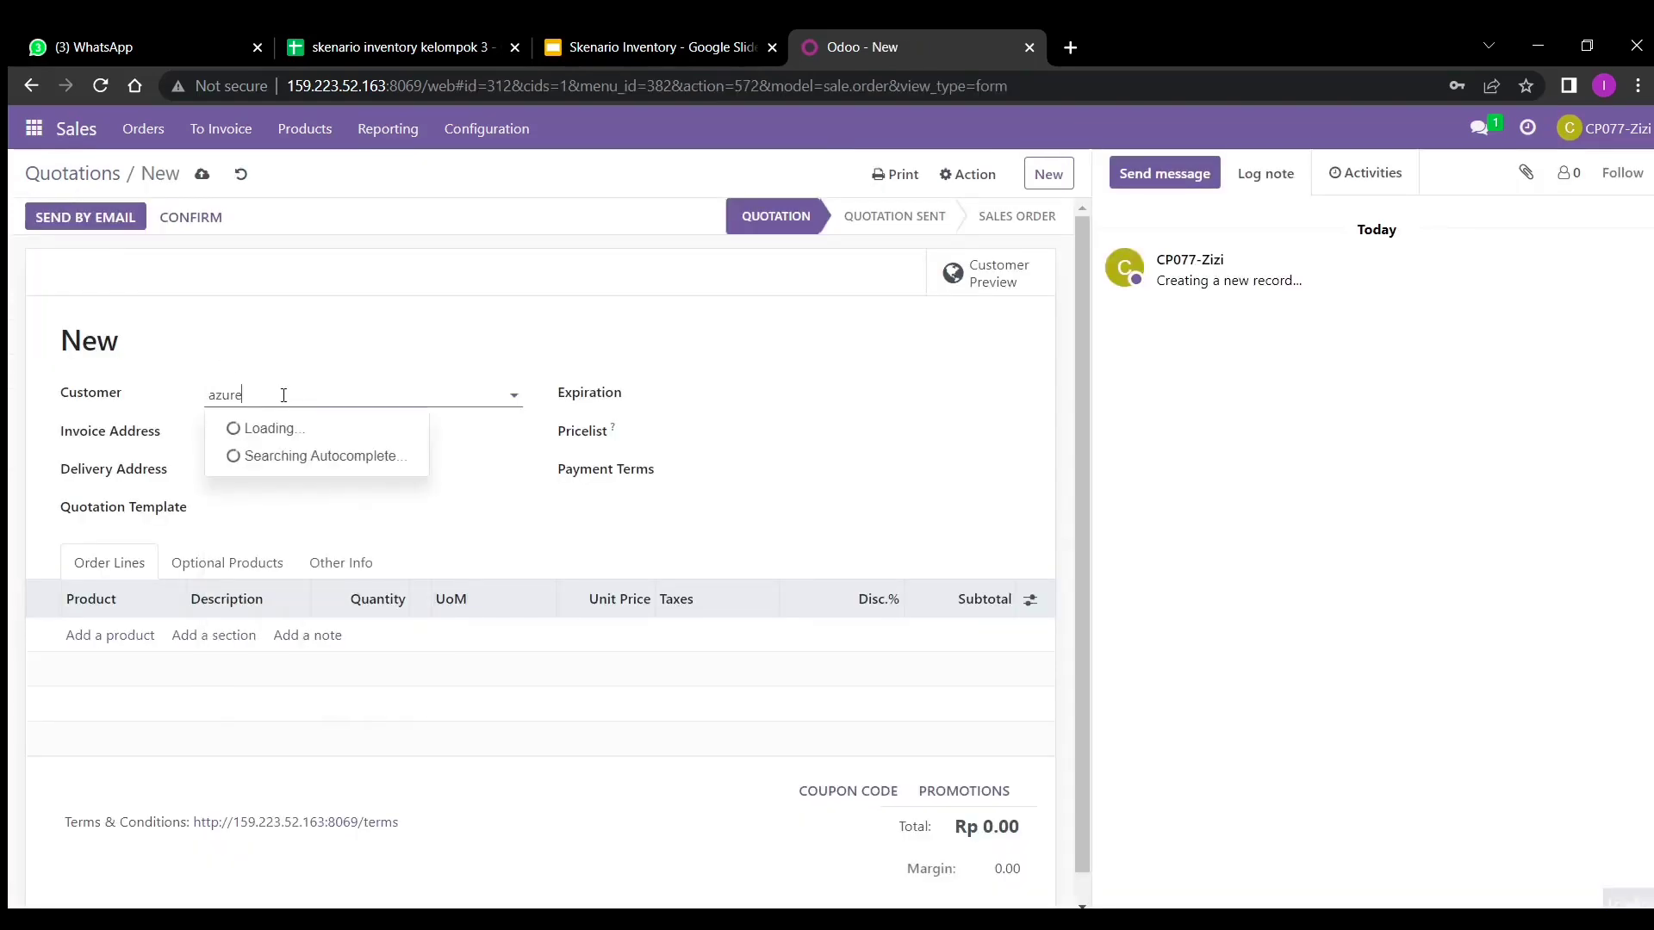
left_click(290, 430)
left_click(701, 405)
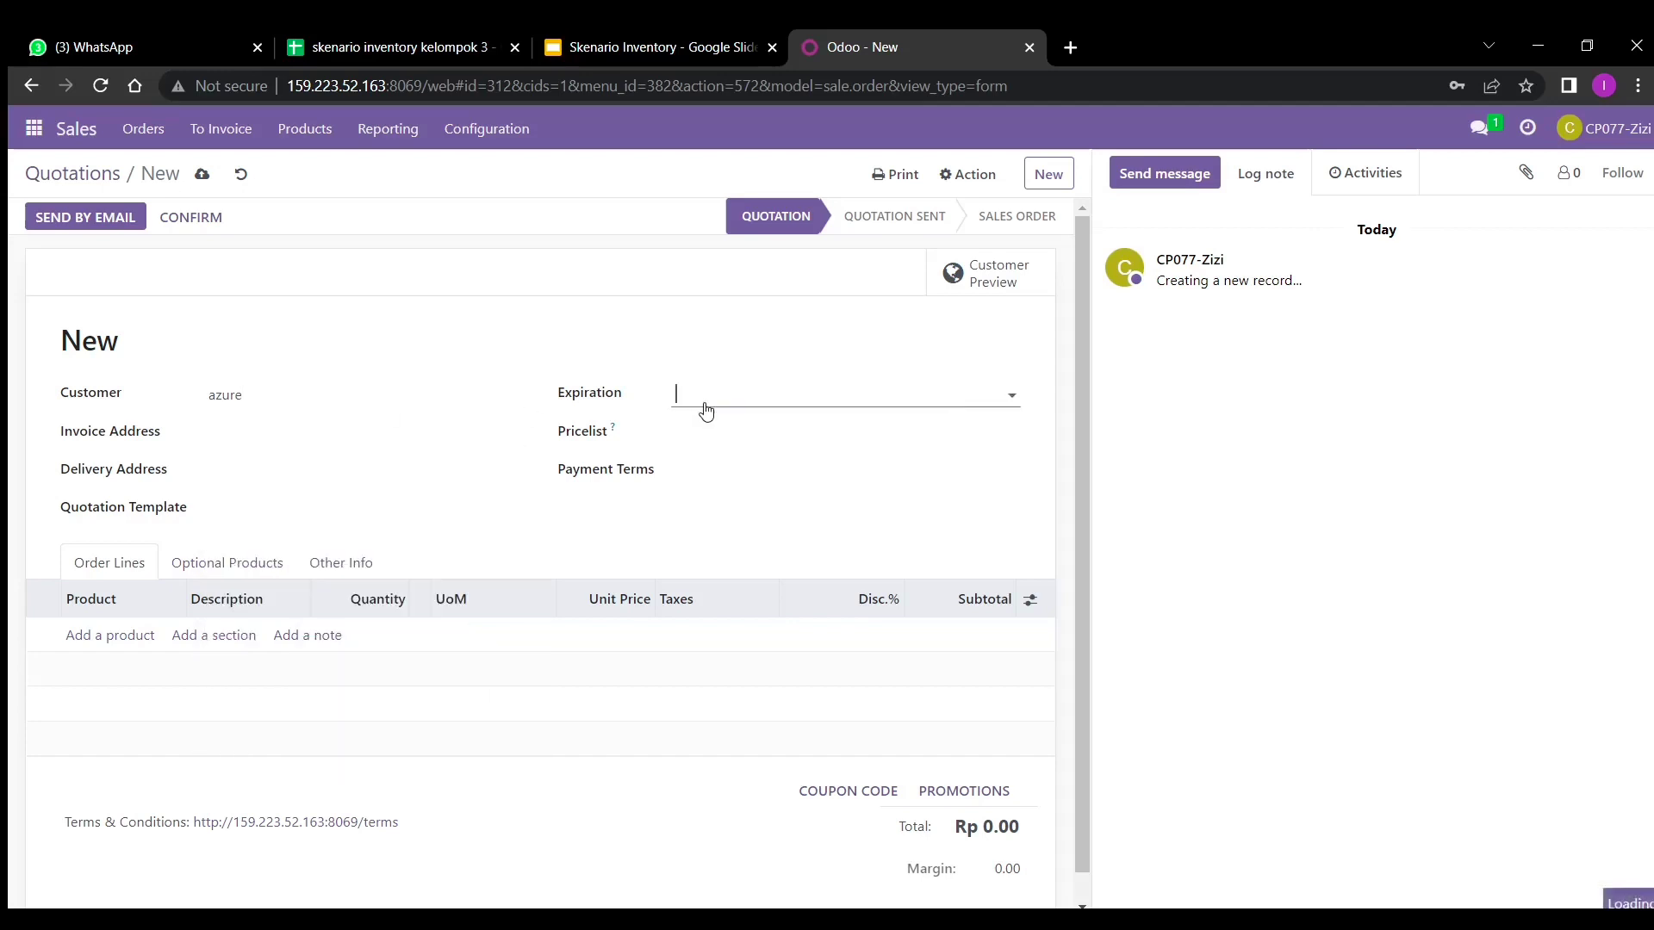
left_click(766, 522)
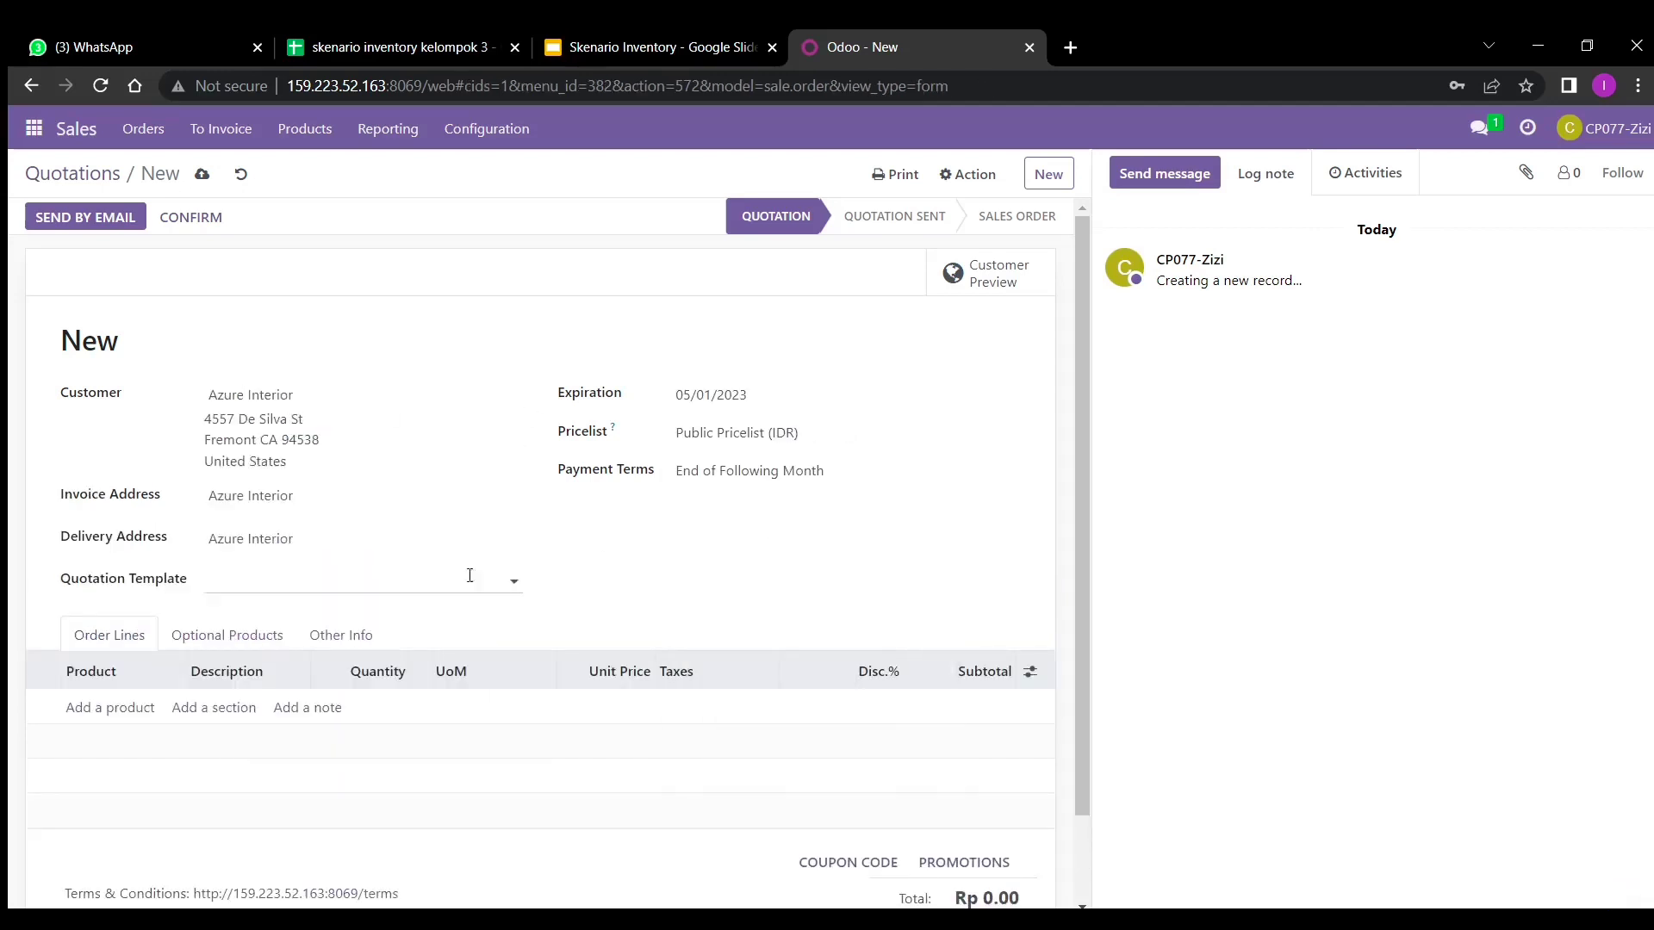
- Add a Lampu Hias_3 order line
left_click(129, 711)
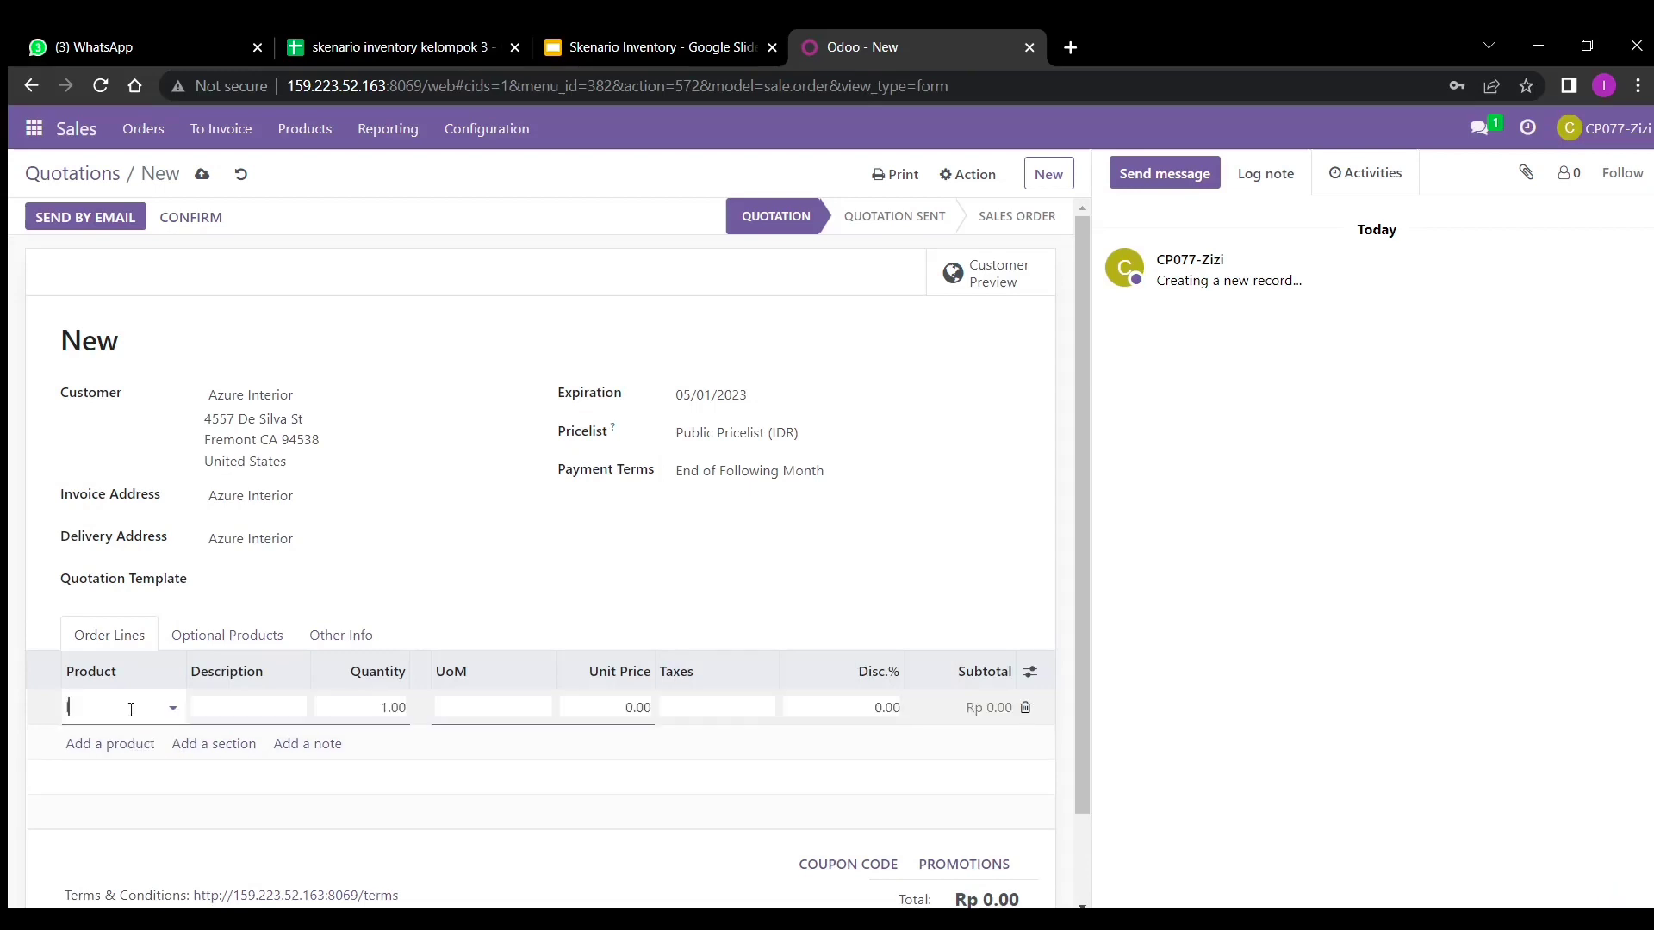
type("lampu hi")
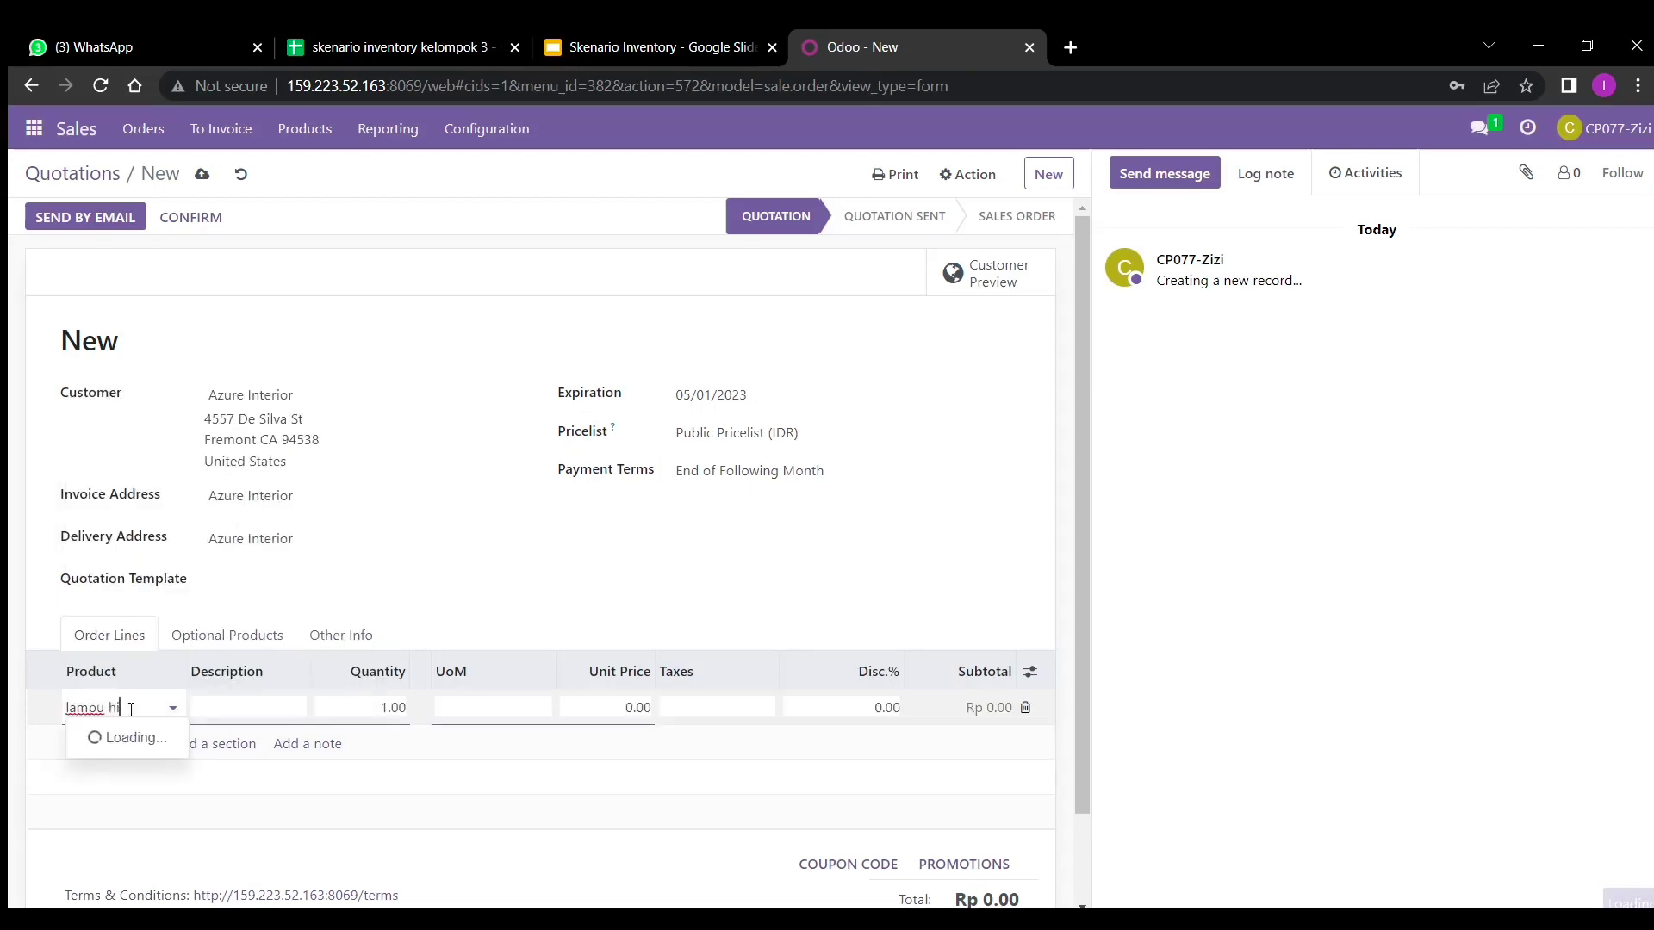
type("as_3")
left_click(144, 738)
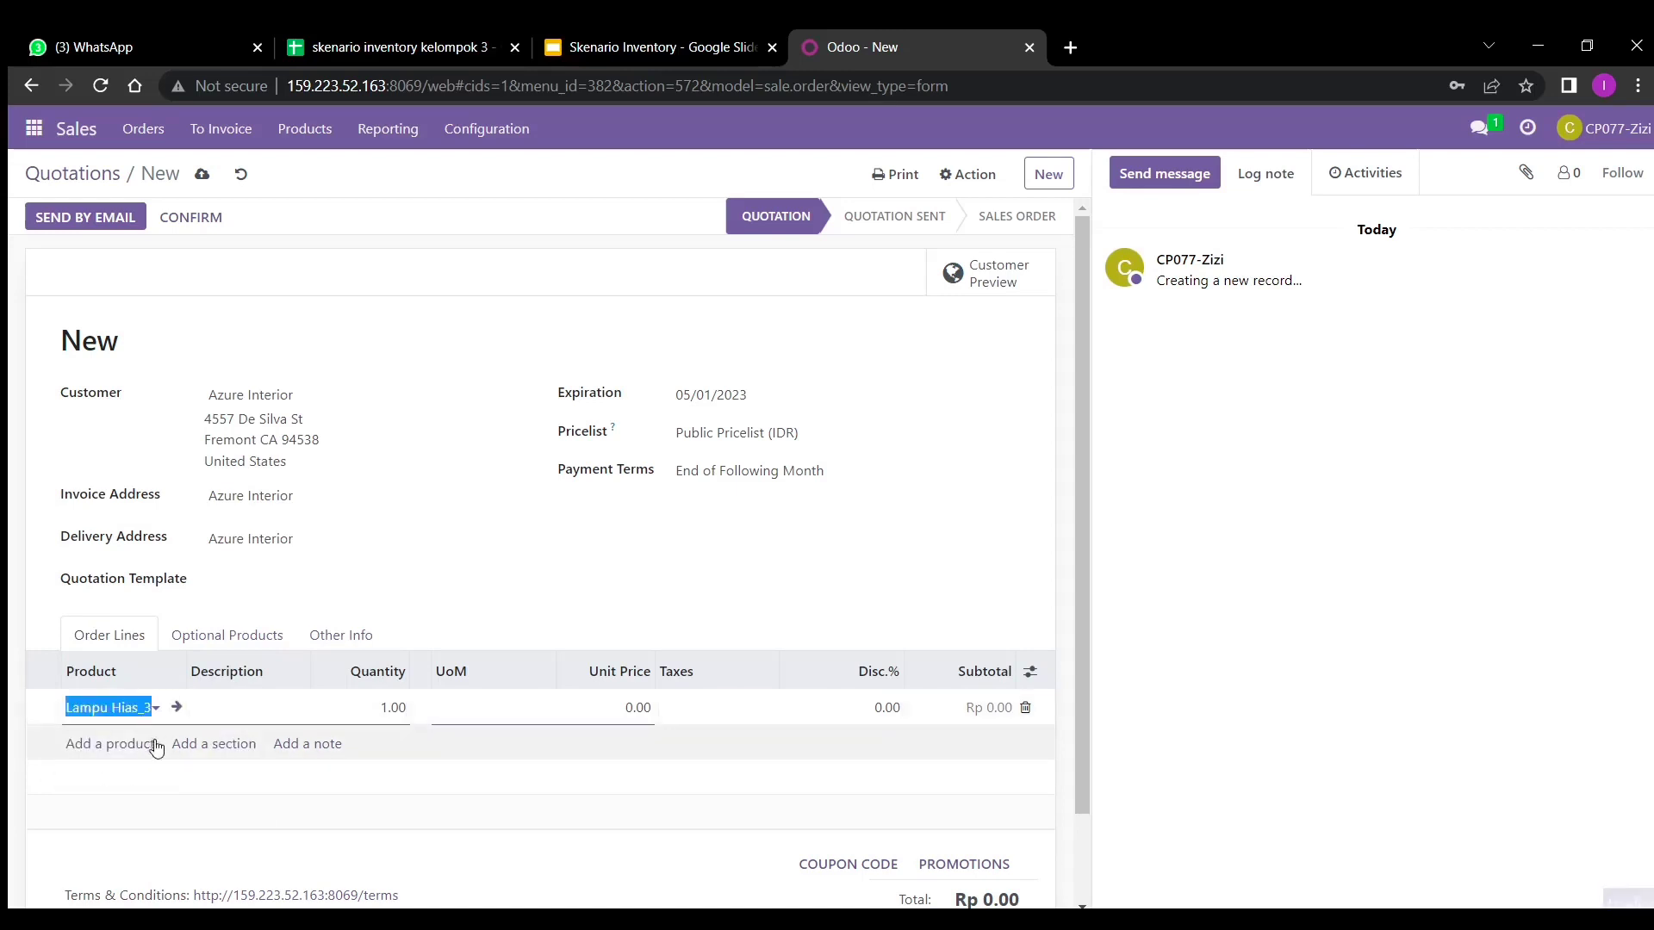
left_click(142, 752)
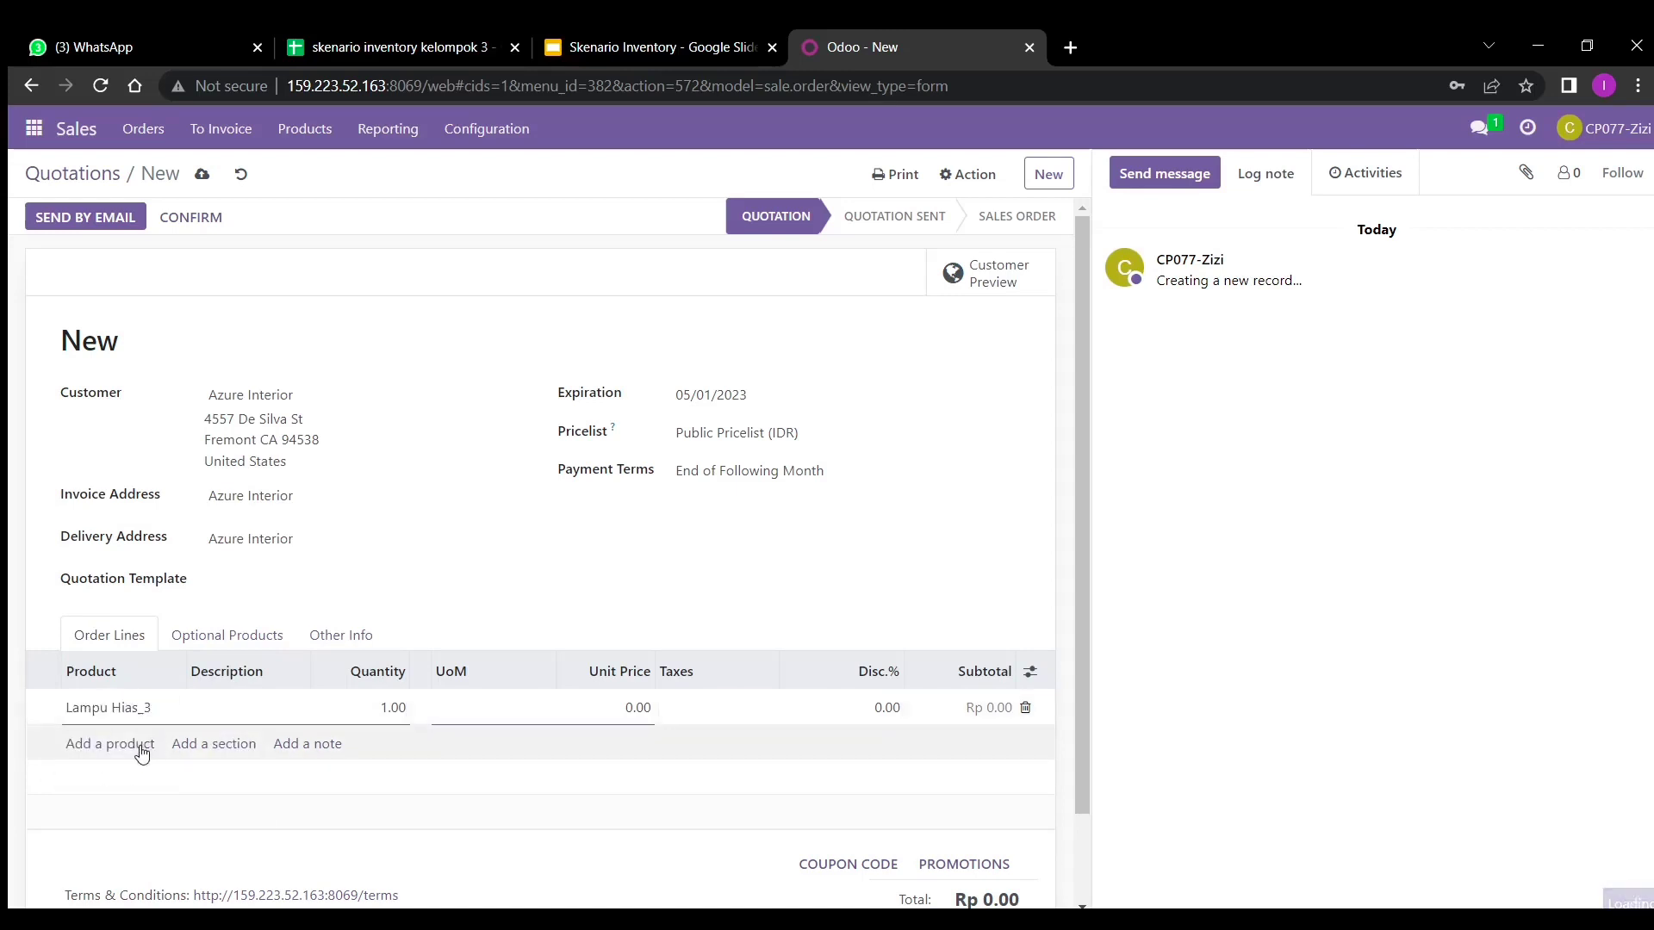
- Change the Lampu Hias_3 quantity to 9 and dismiss the client error
left_click(390, 712)
type("9")
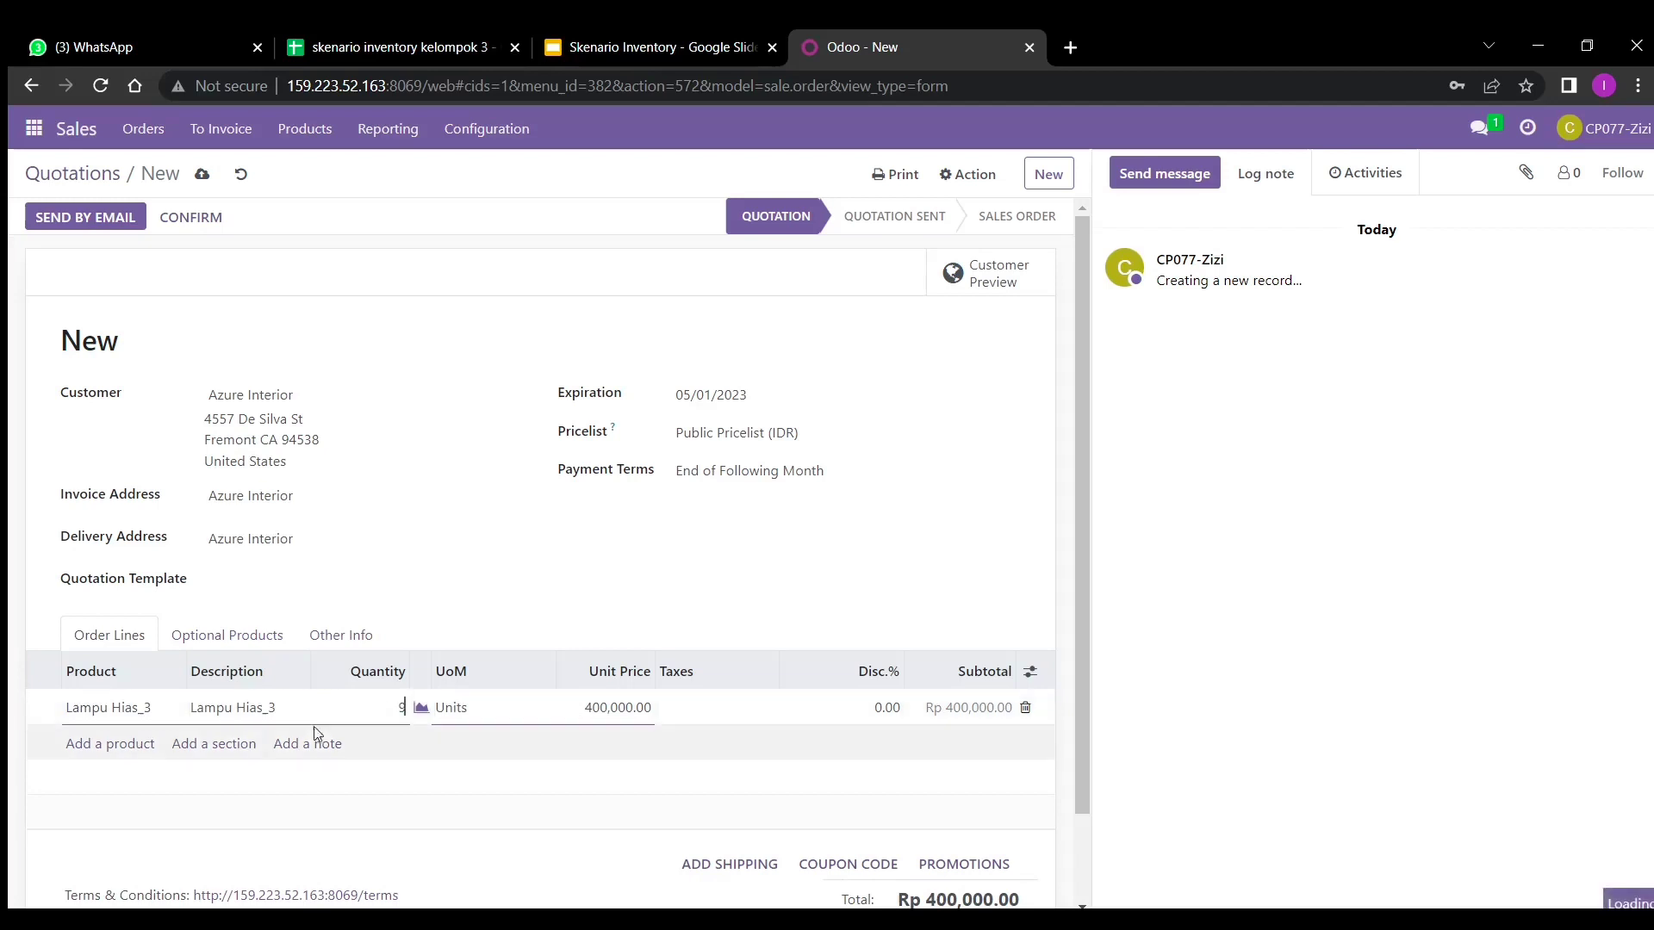
left_click(130, 748)
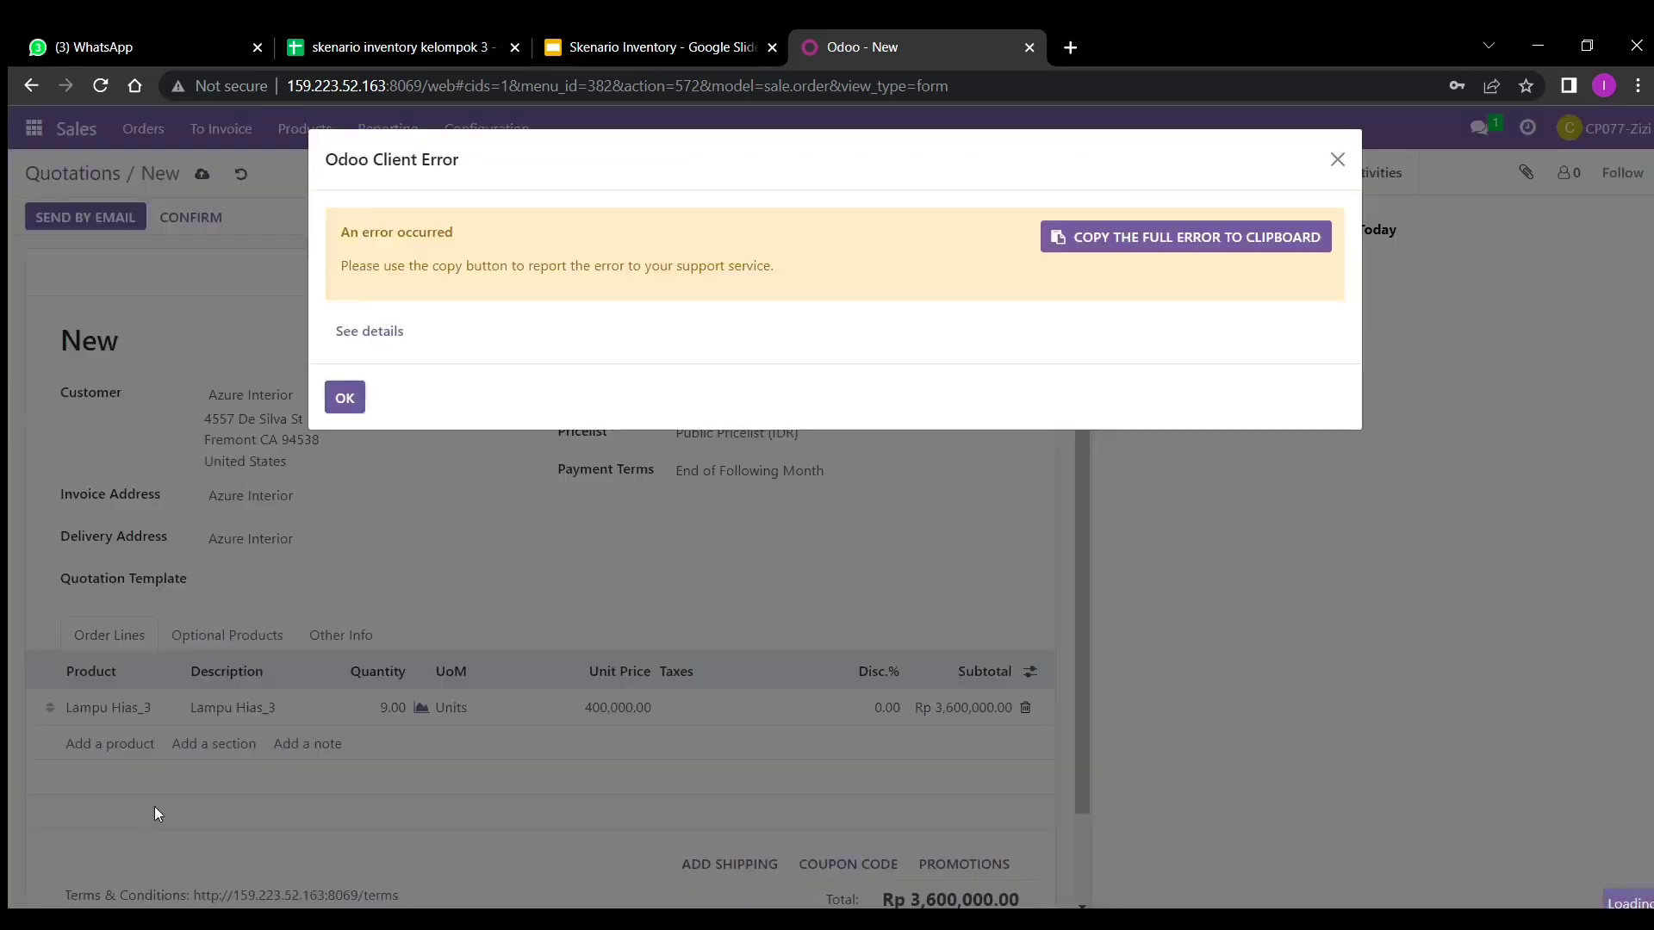
left_click(345, 397)
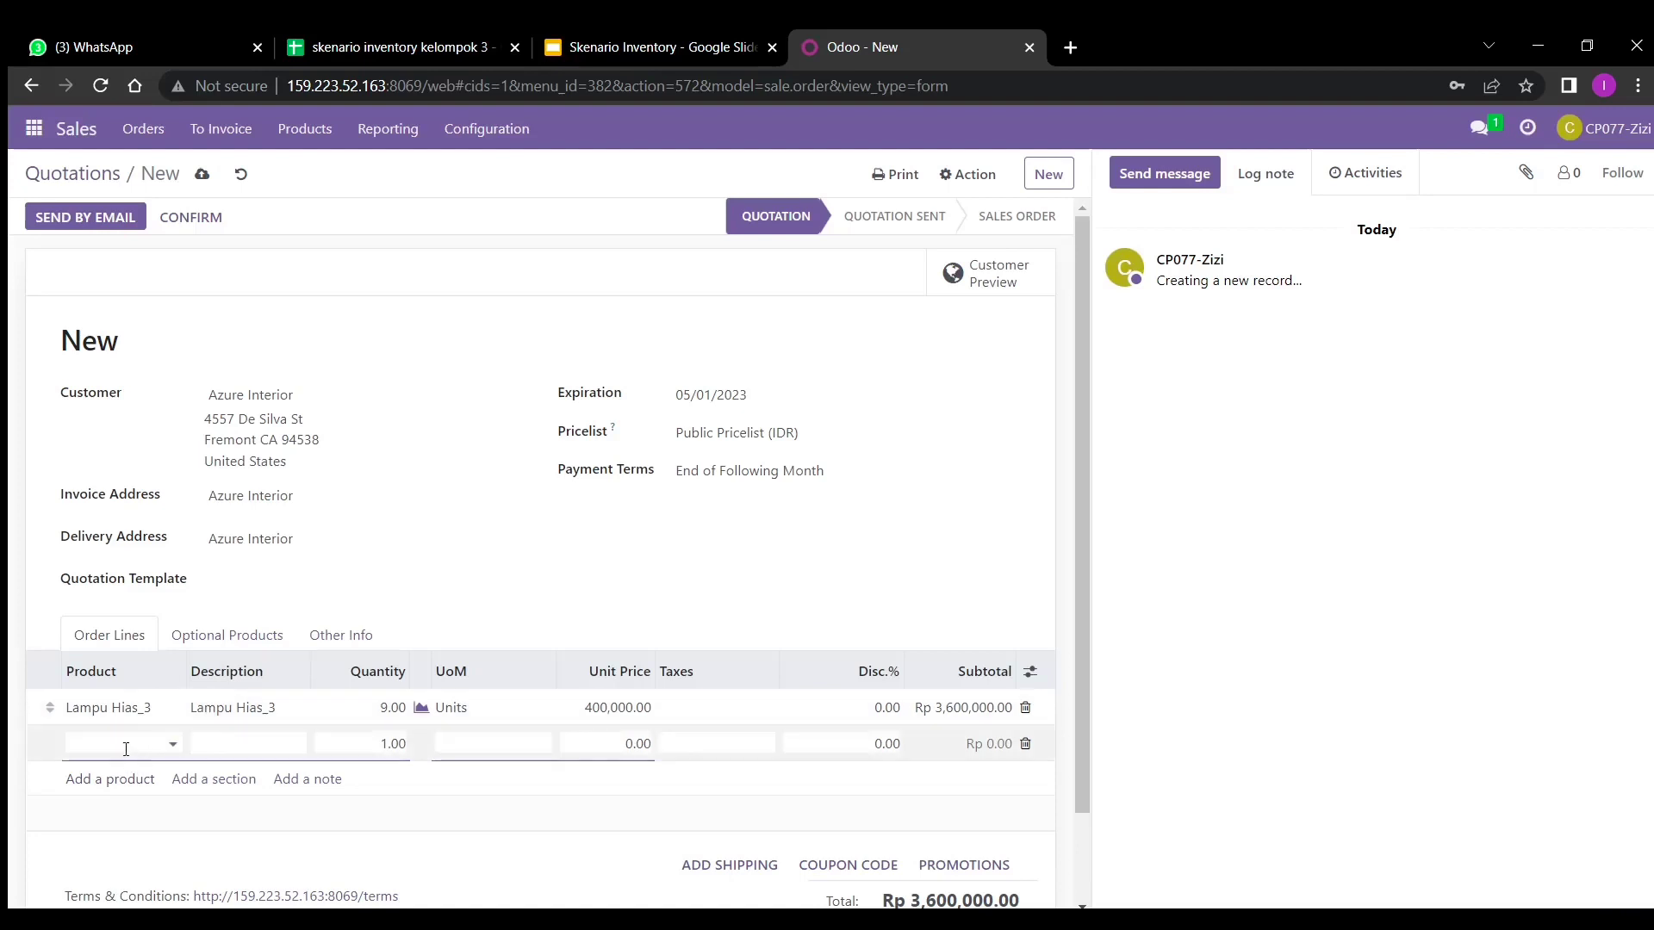
- Add a Karpet_3 line with quantity 9
left_click(125, 746)
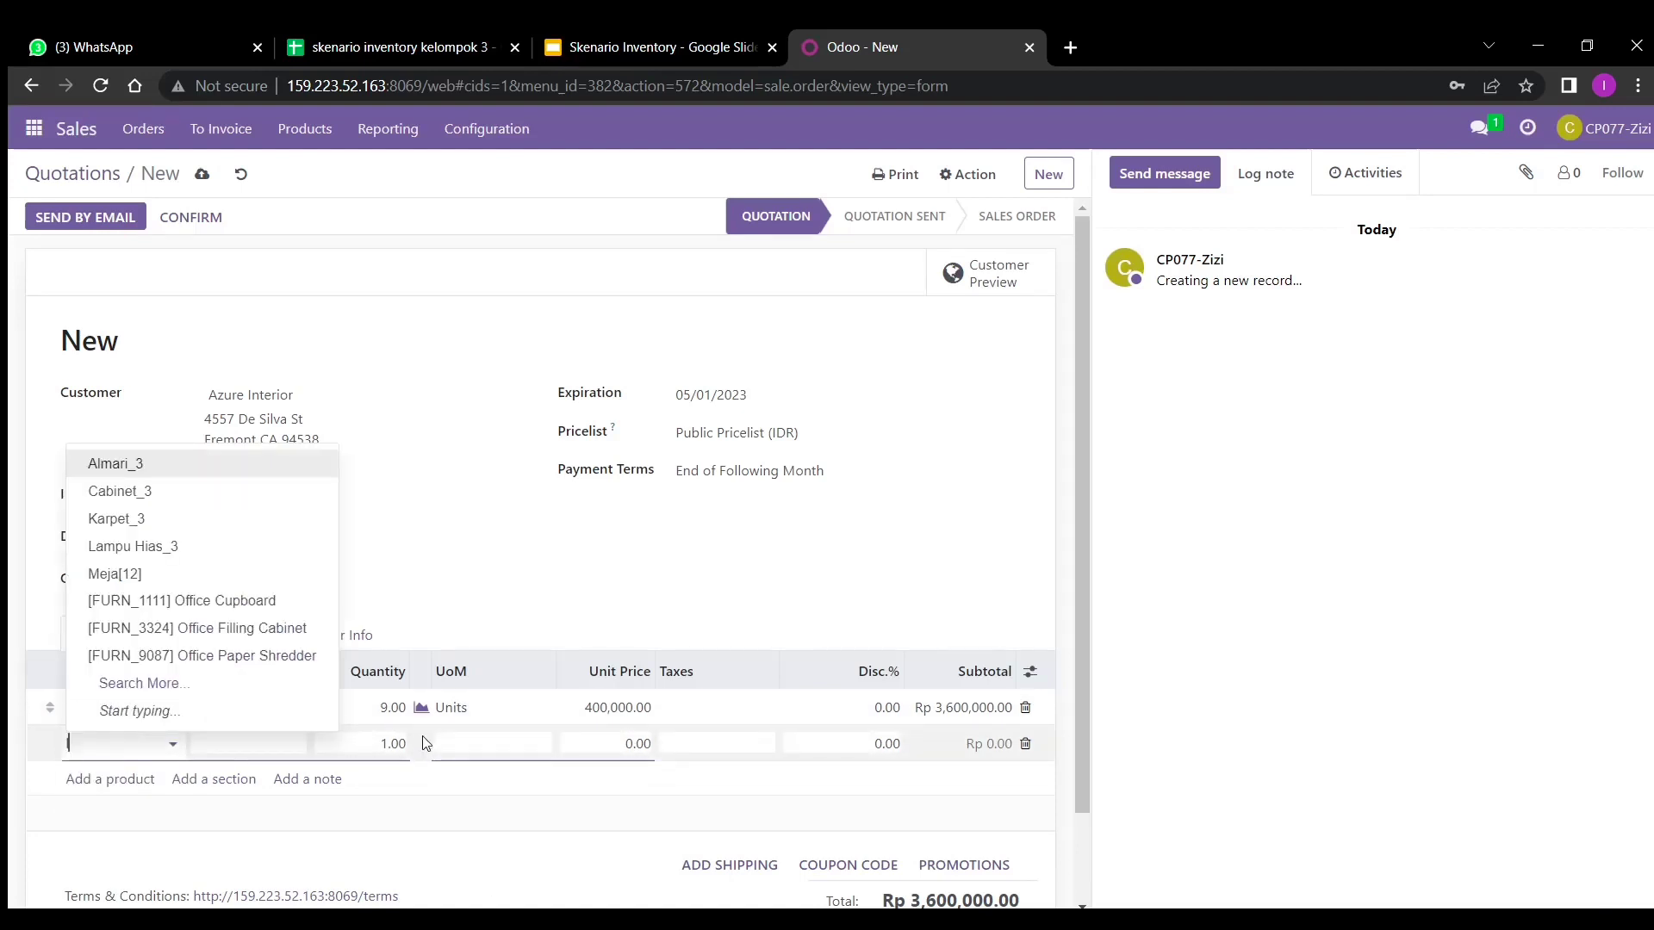
type("kar")
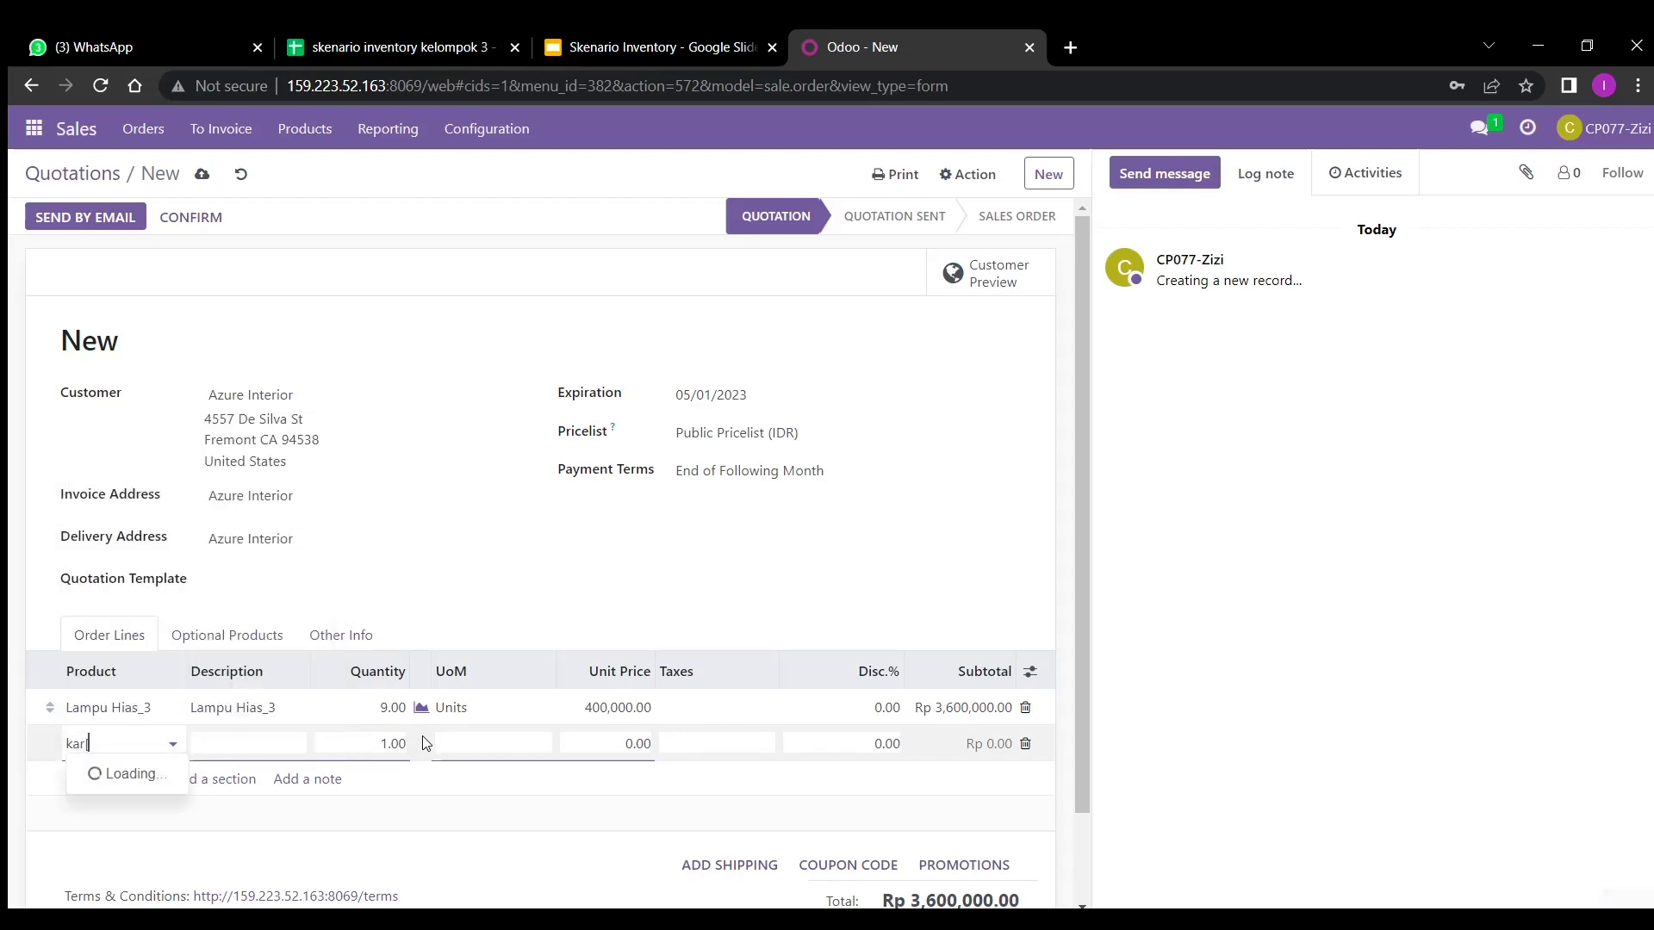
type("pet_3")
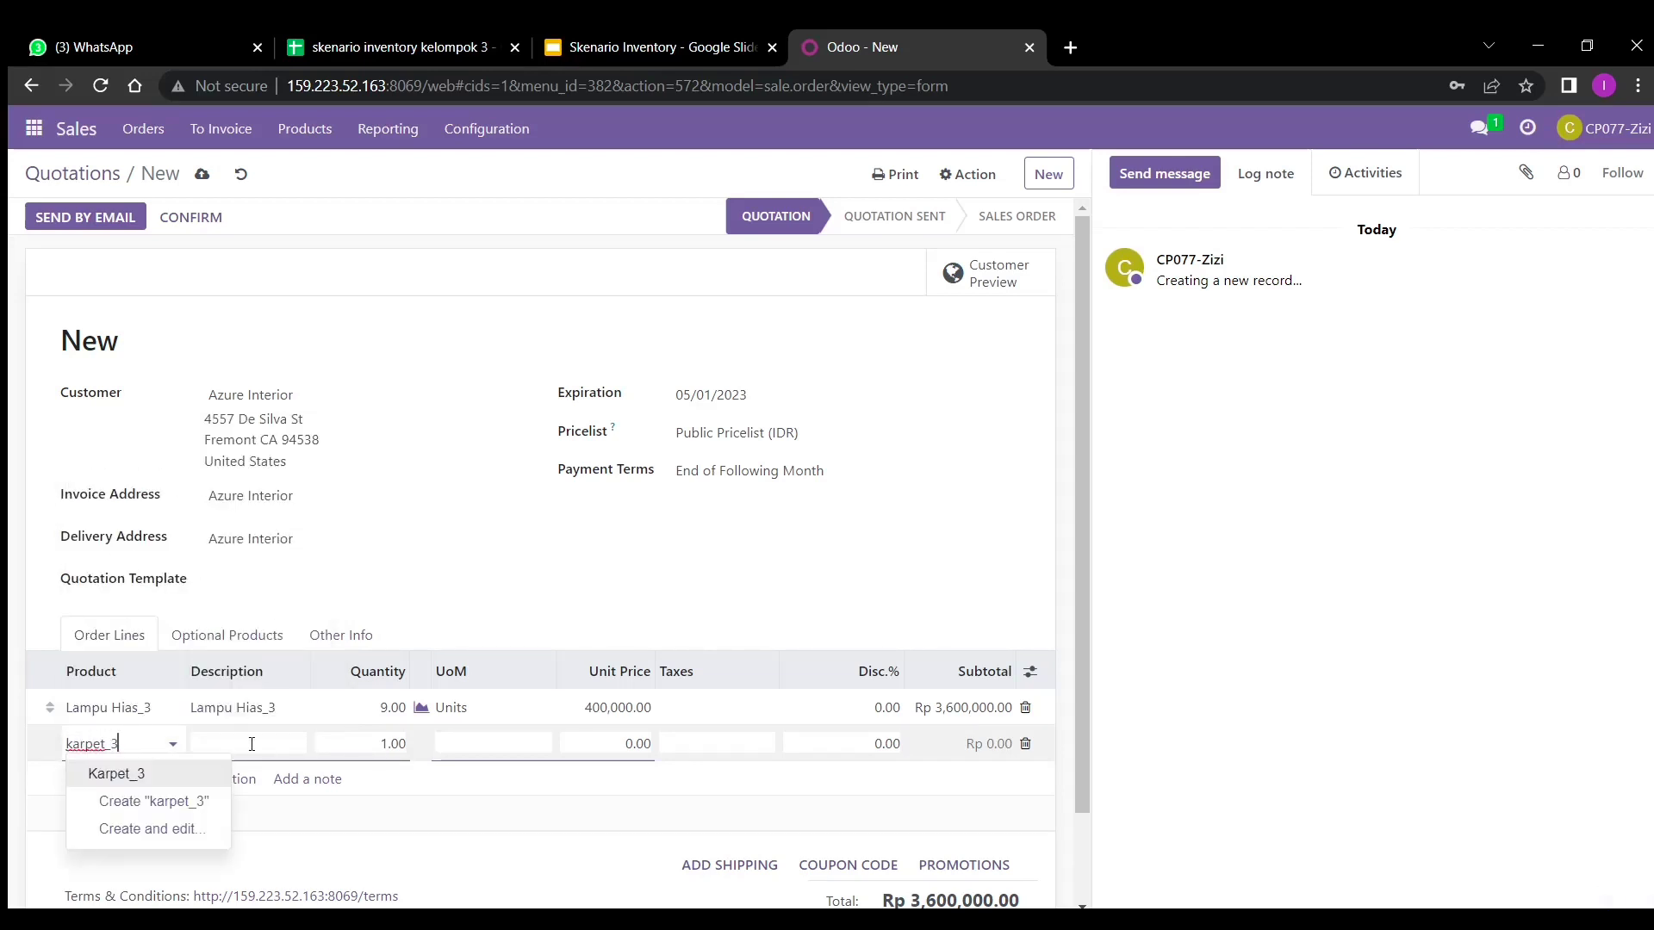
left_click(196, 773)
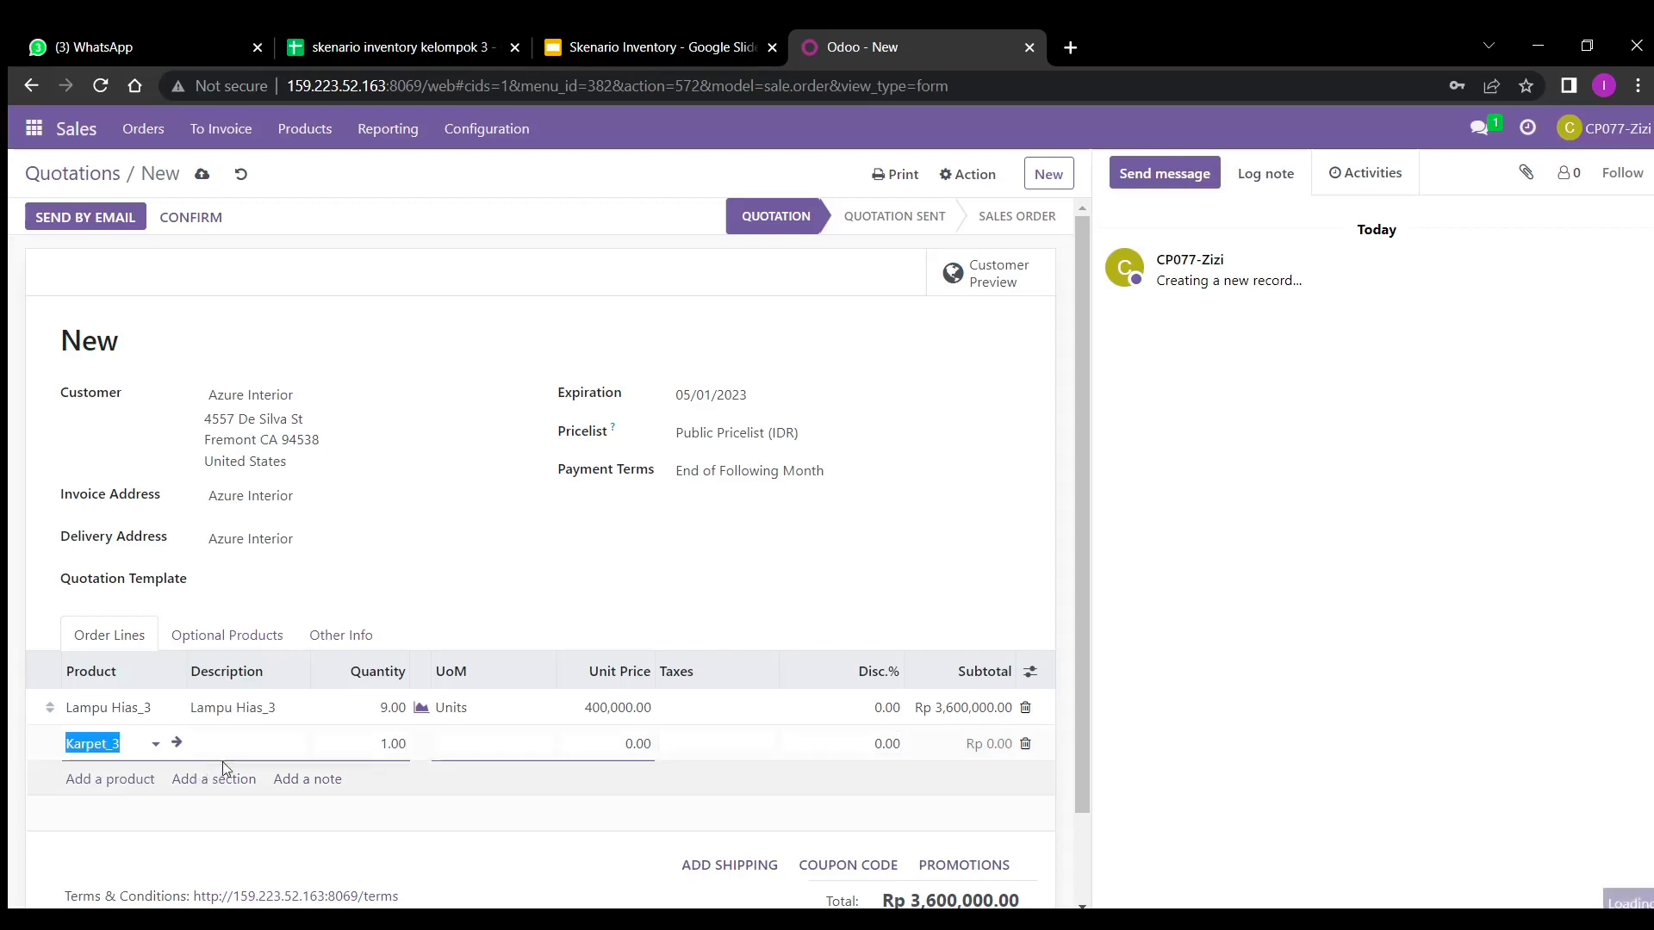
left_click(402, 747)
key("BackSpace")
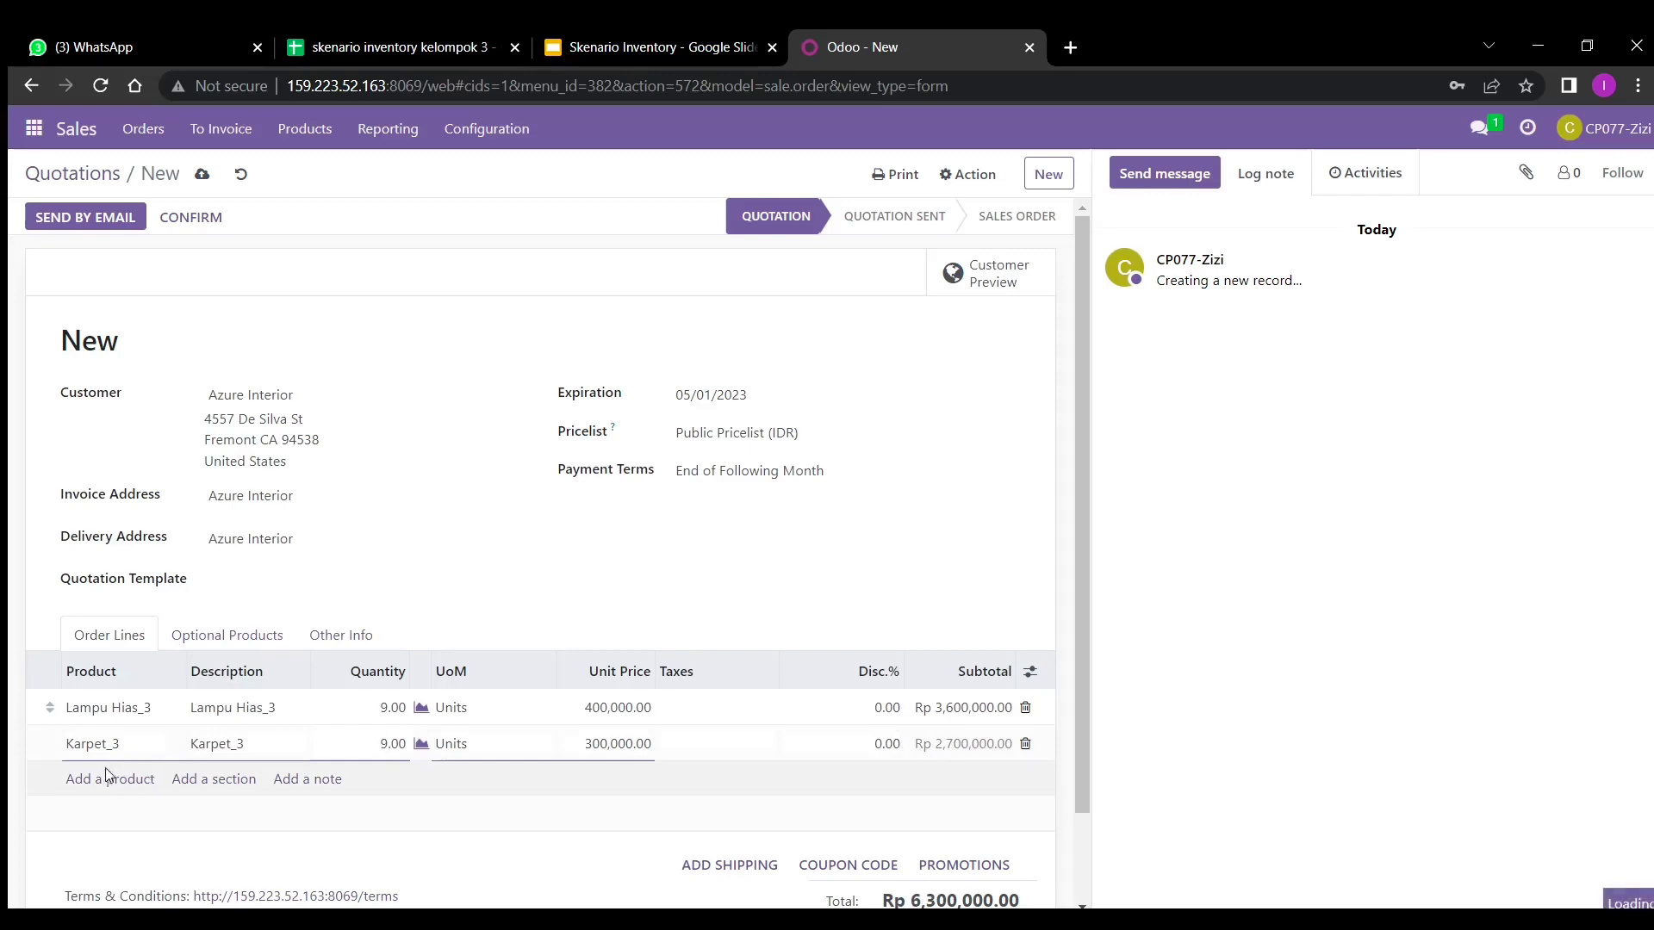
left_click(121, 784)
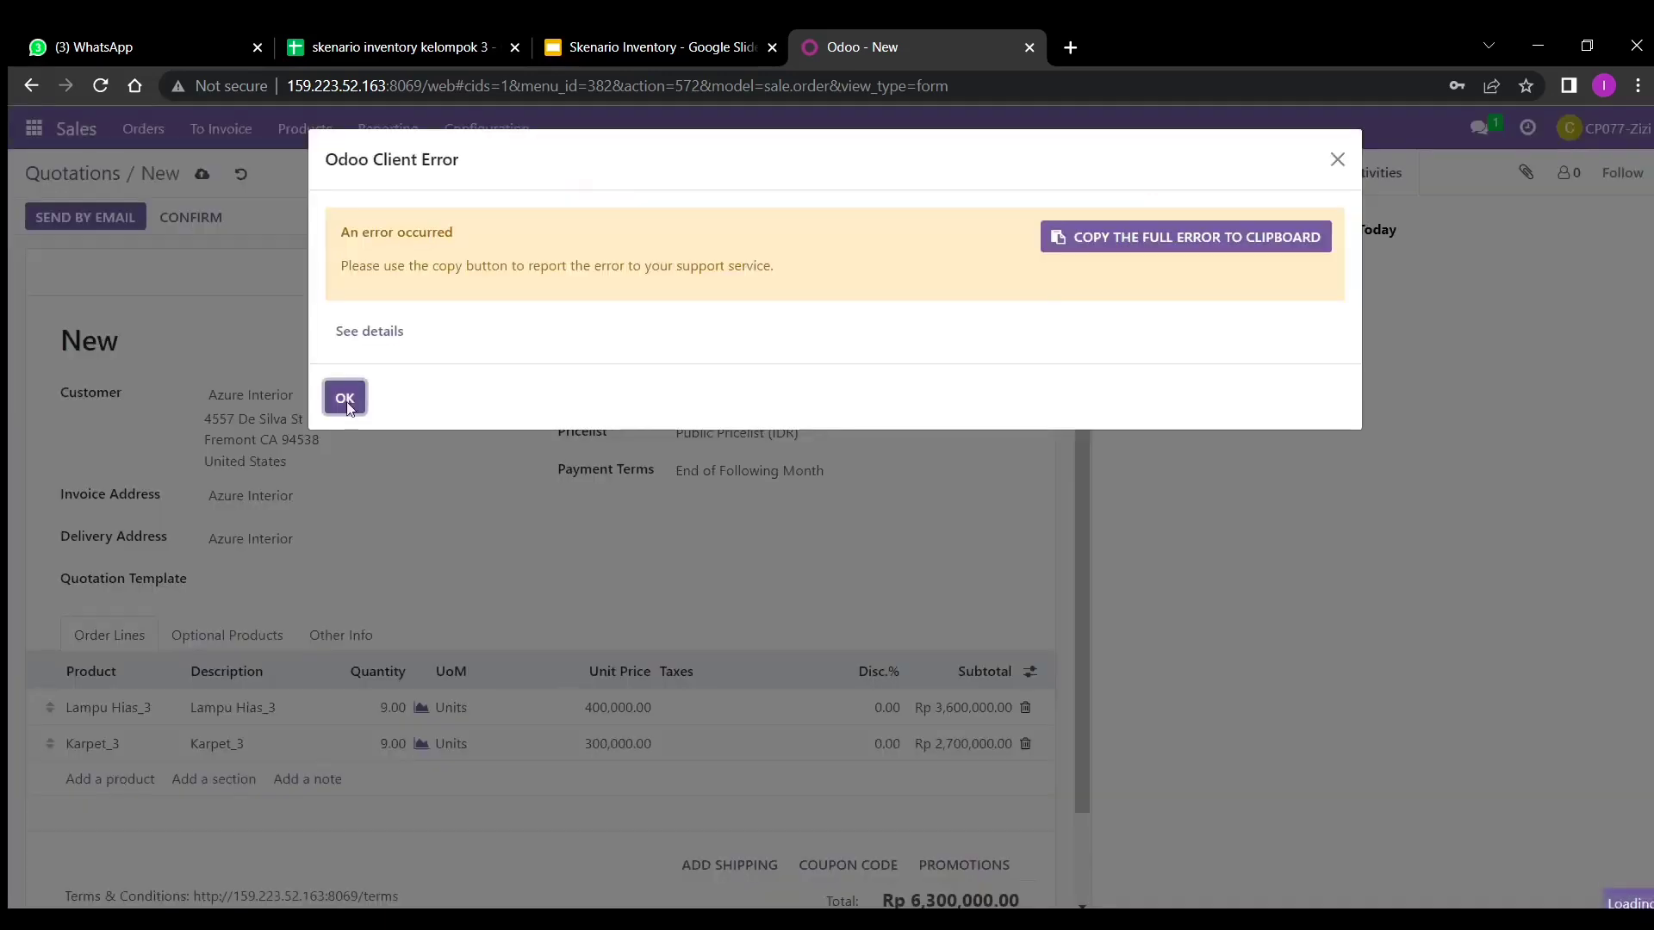
- Add an Almari_3 line with quantity 9, correcting the misspelled product name
left_click(343, 394)
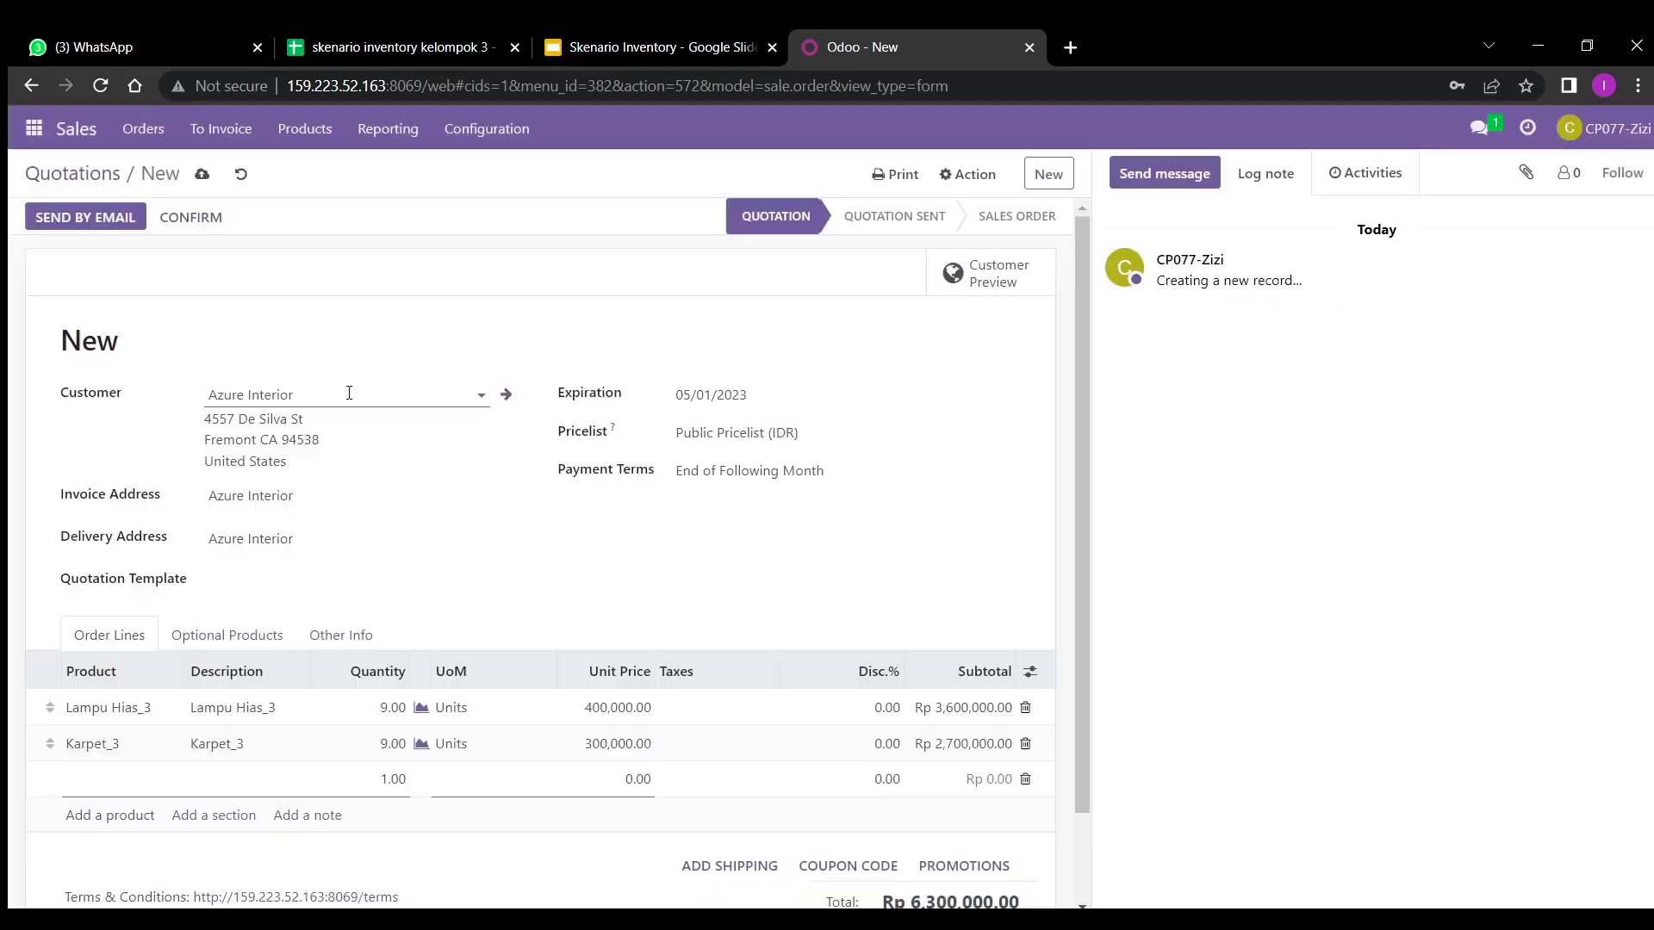
left_click(114, 780)
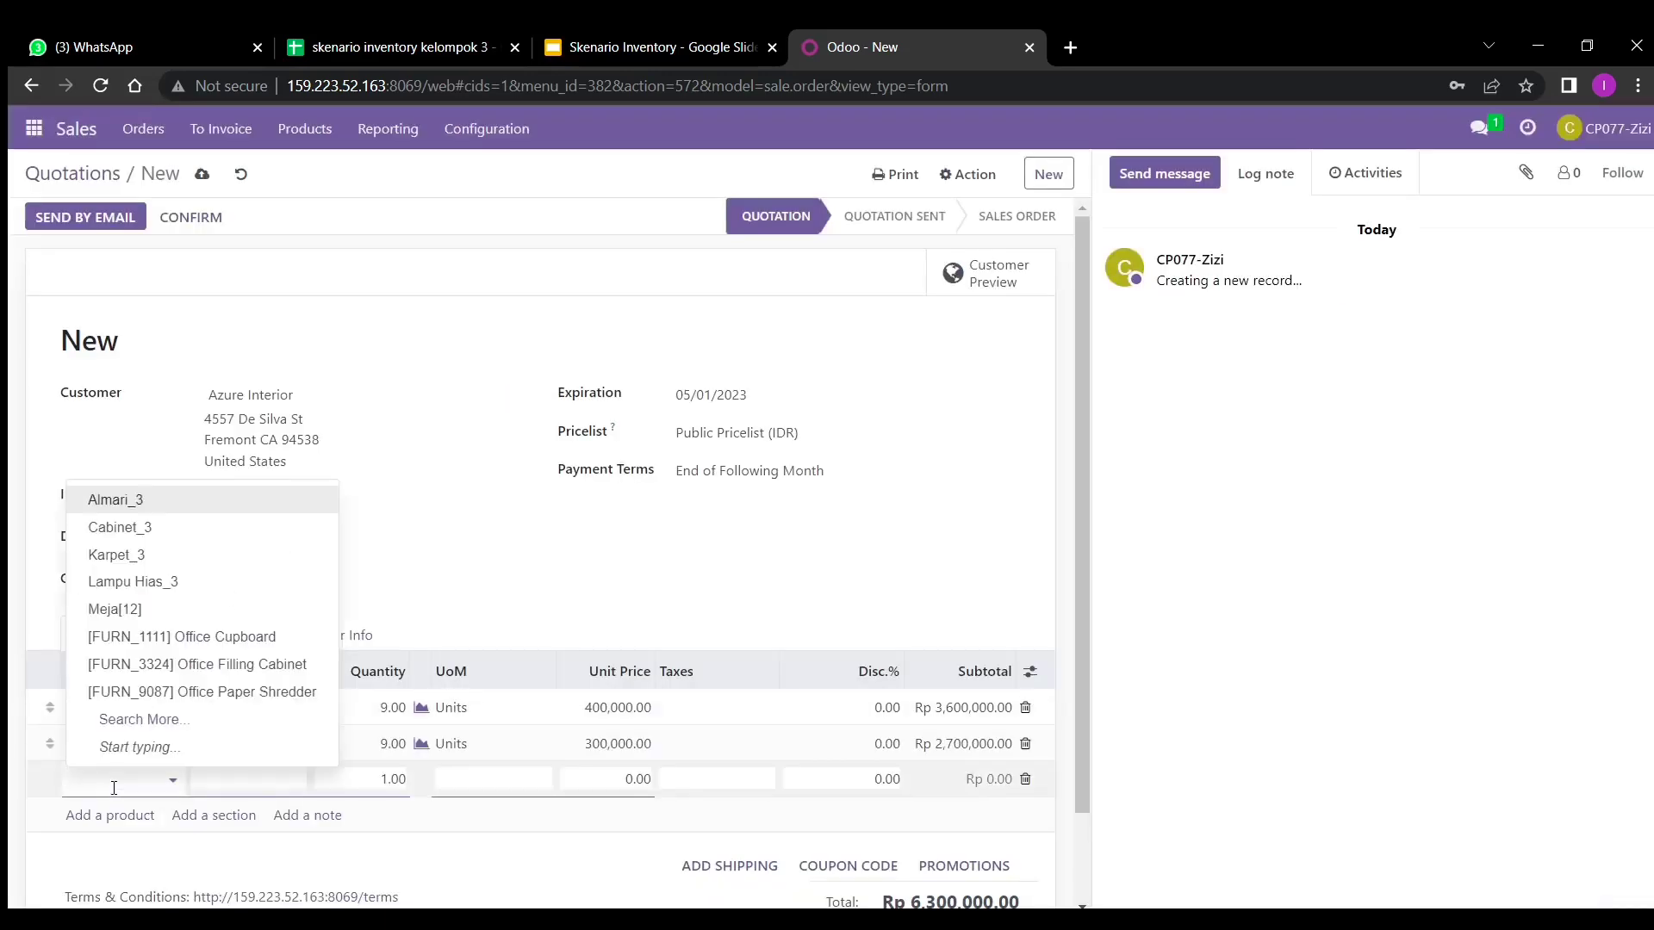
type("almaari")
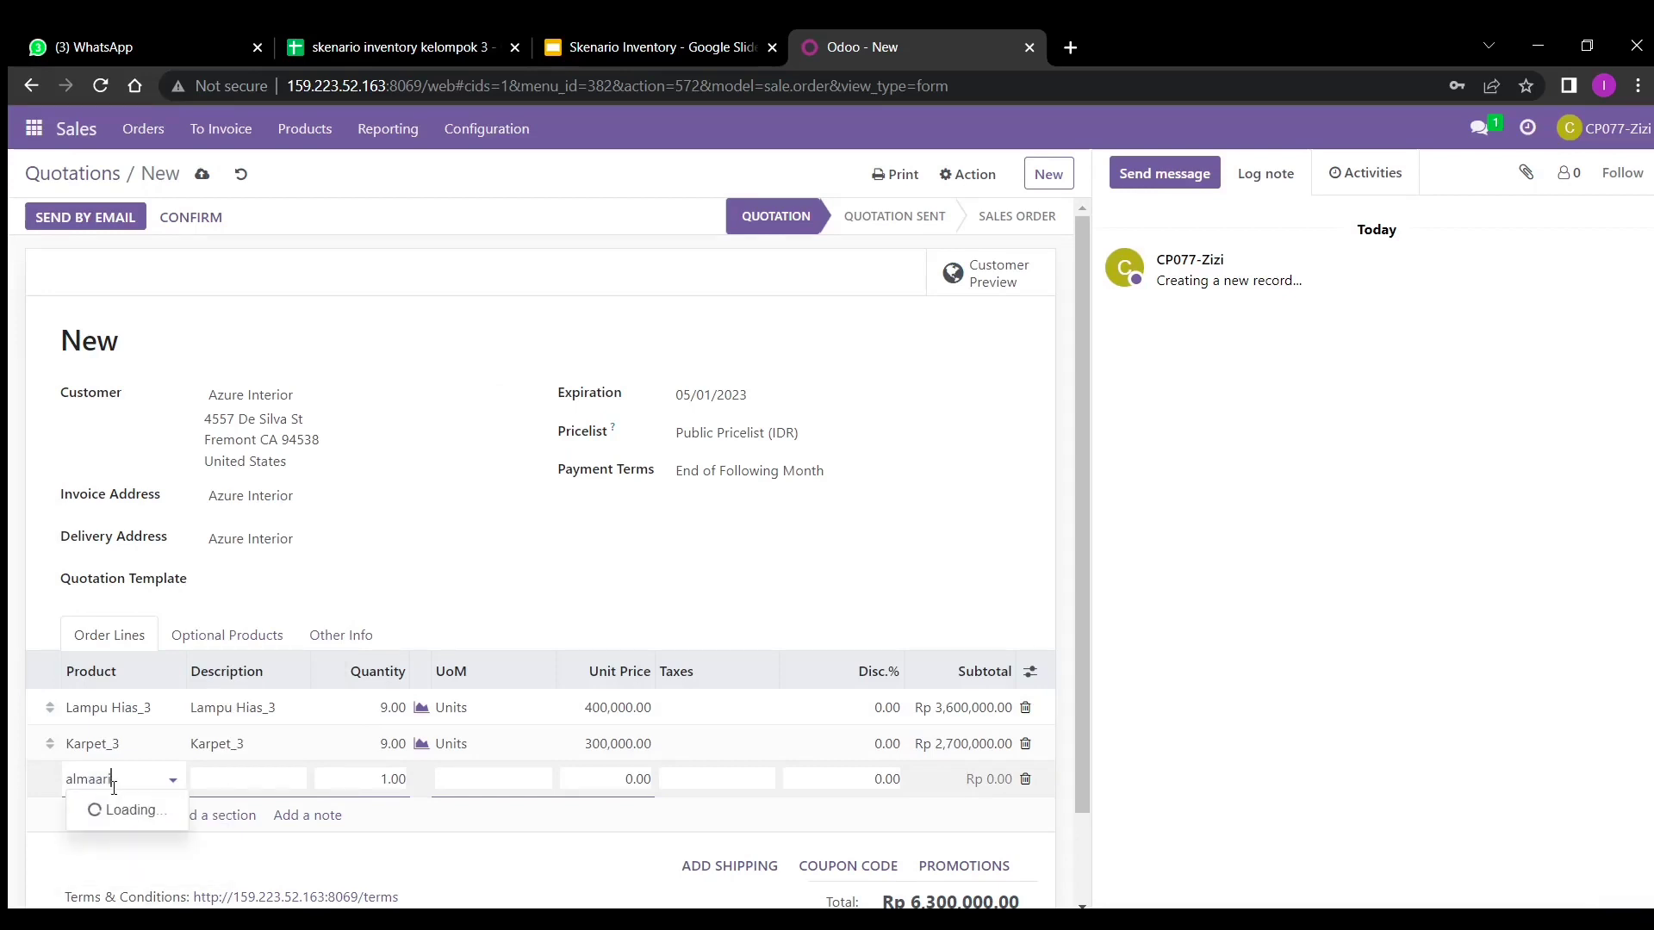
type("_3")
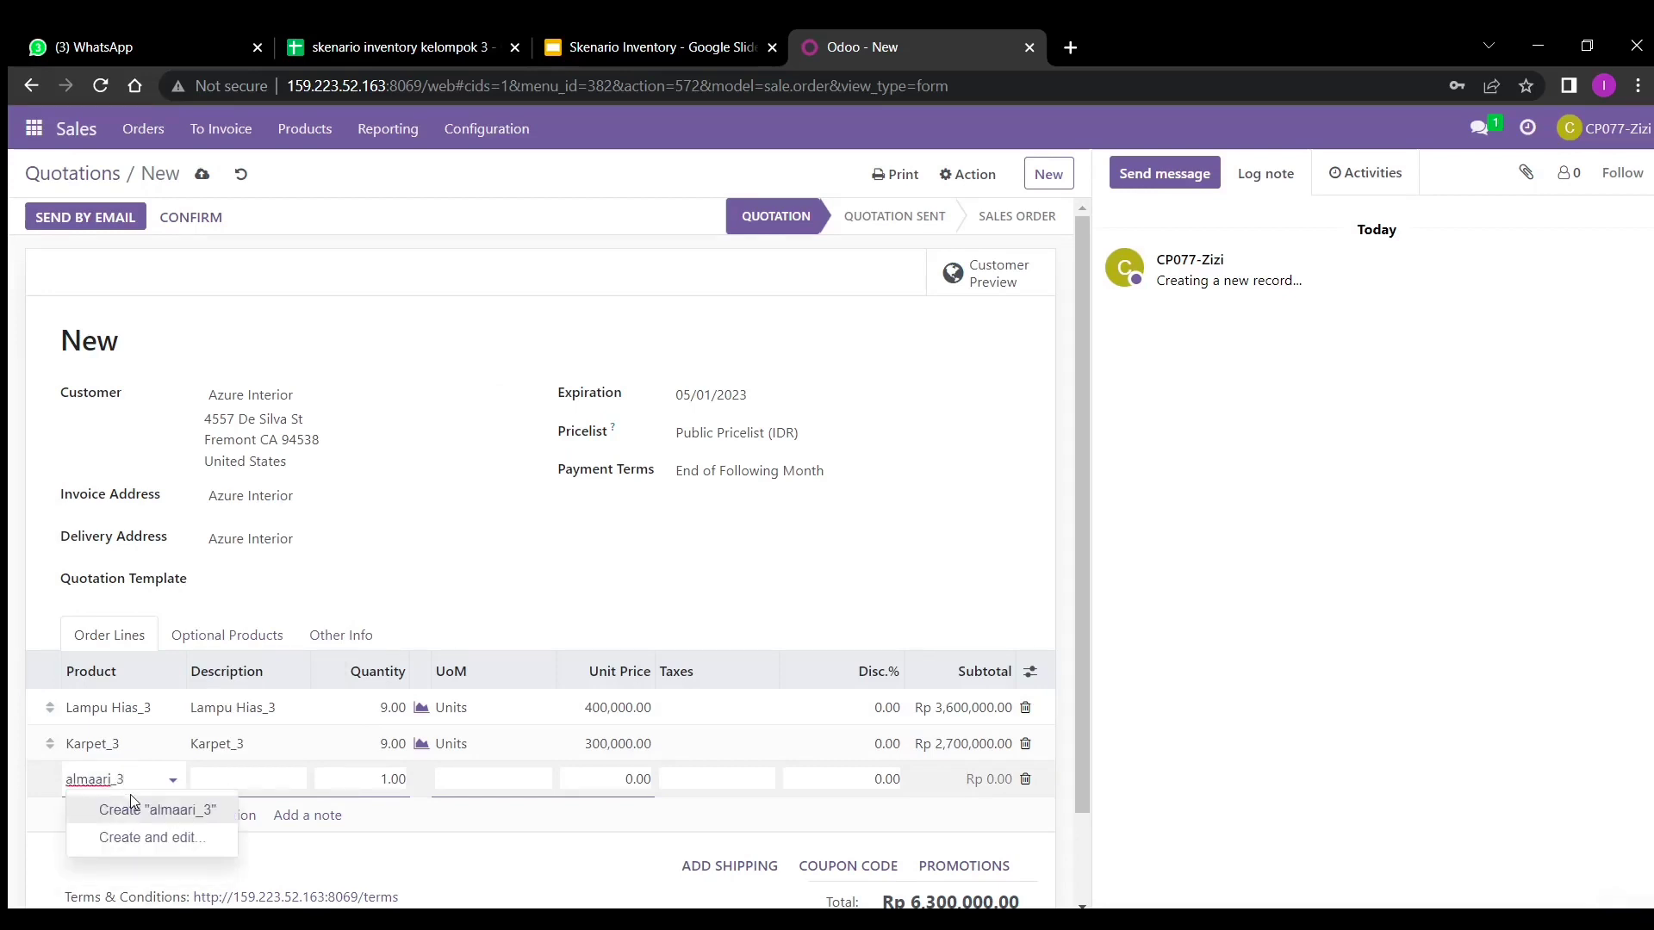
double_click(104, 780)
key("BackSpace")
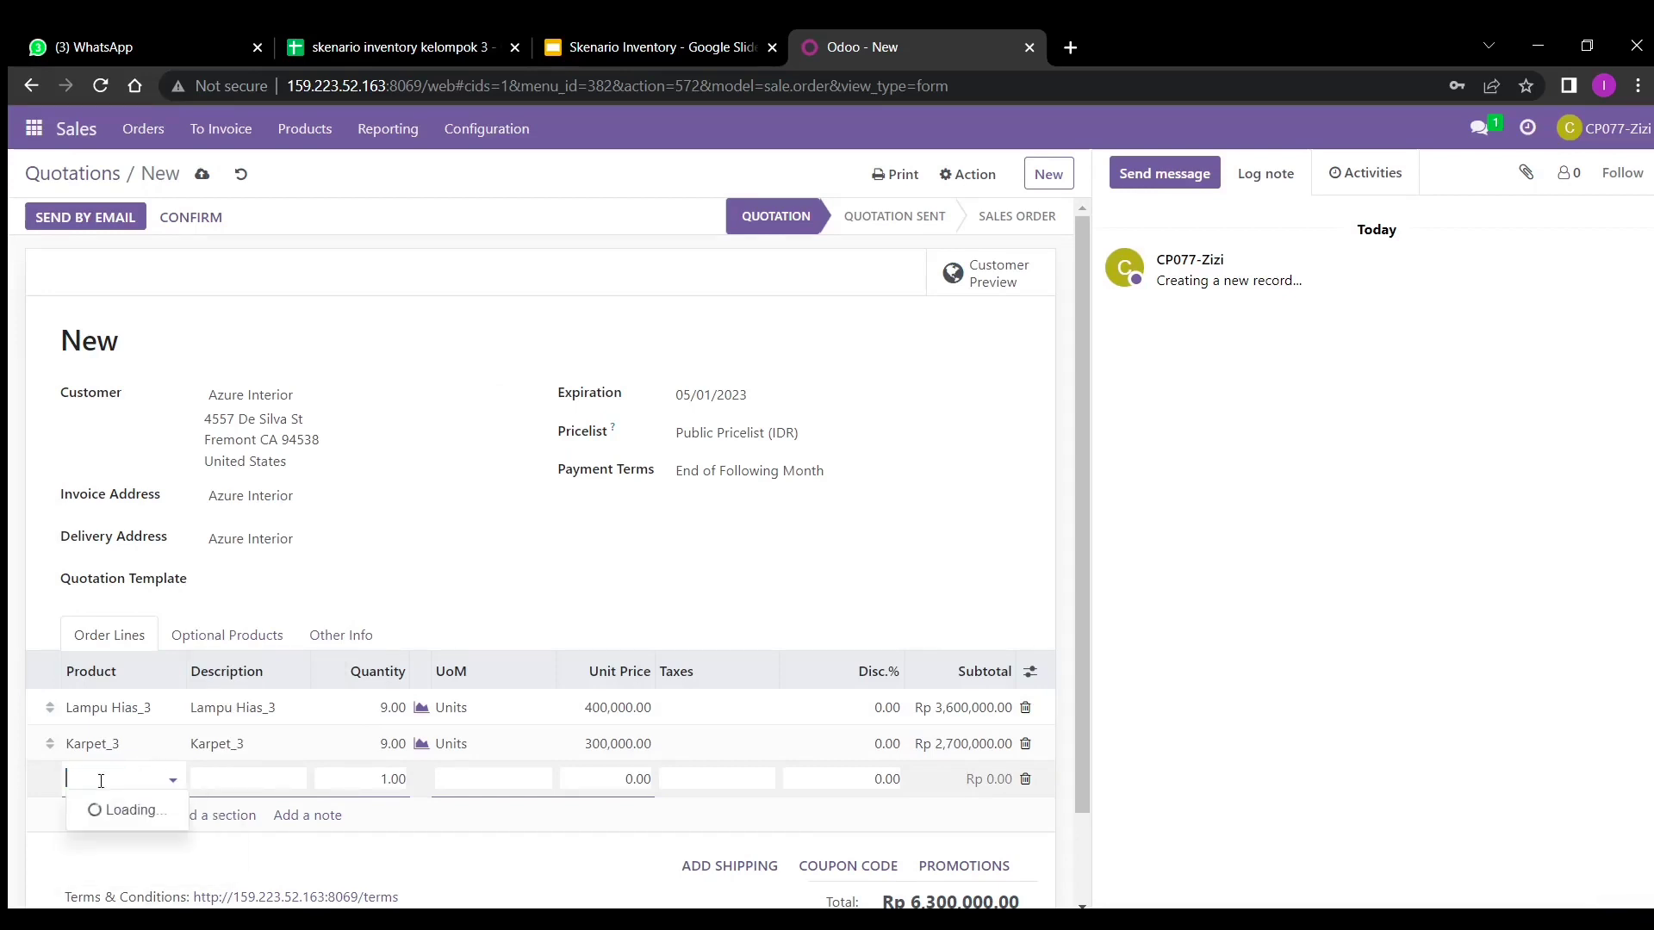
type("almari_3")
left_click(135, 808)
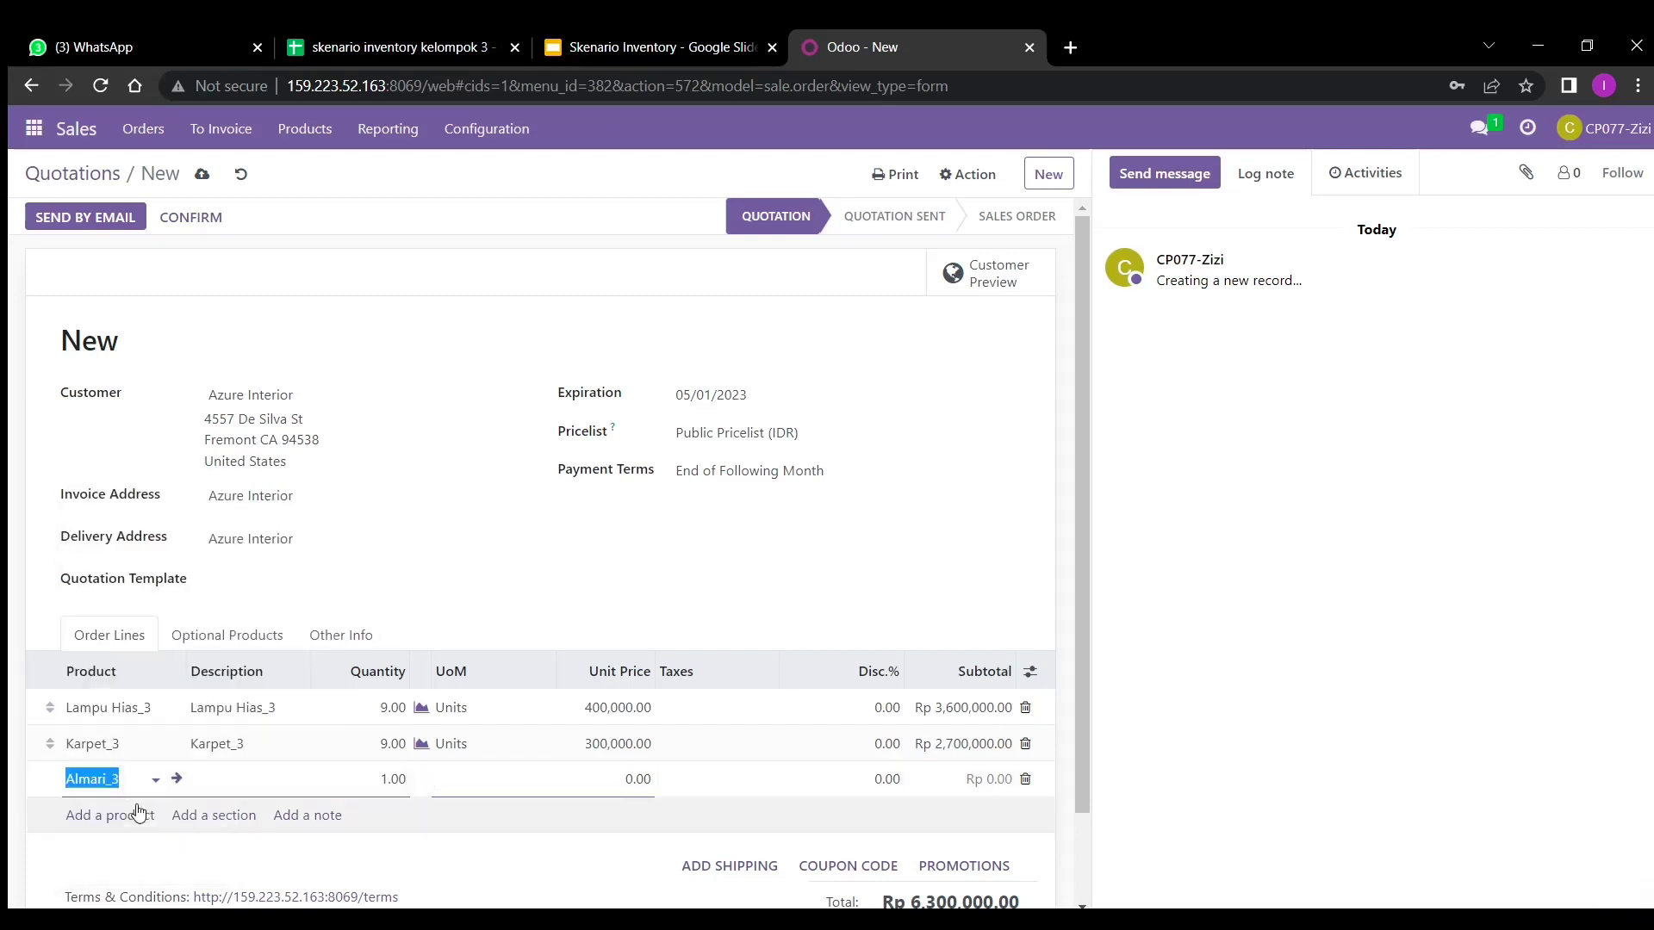
double_click(392, 777)
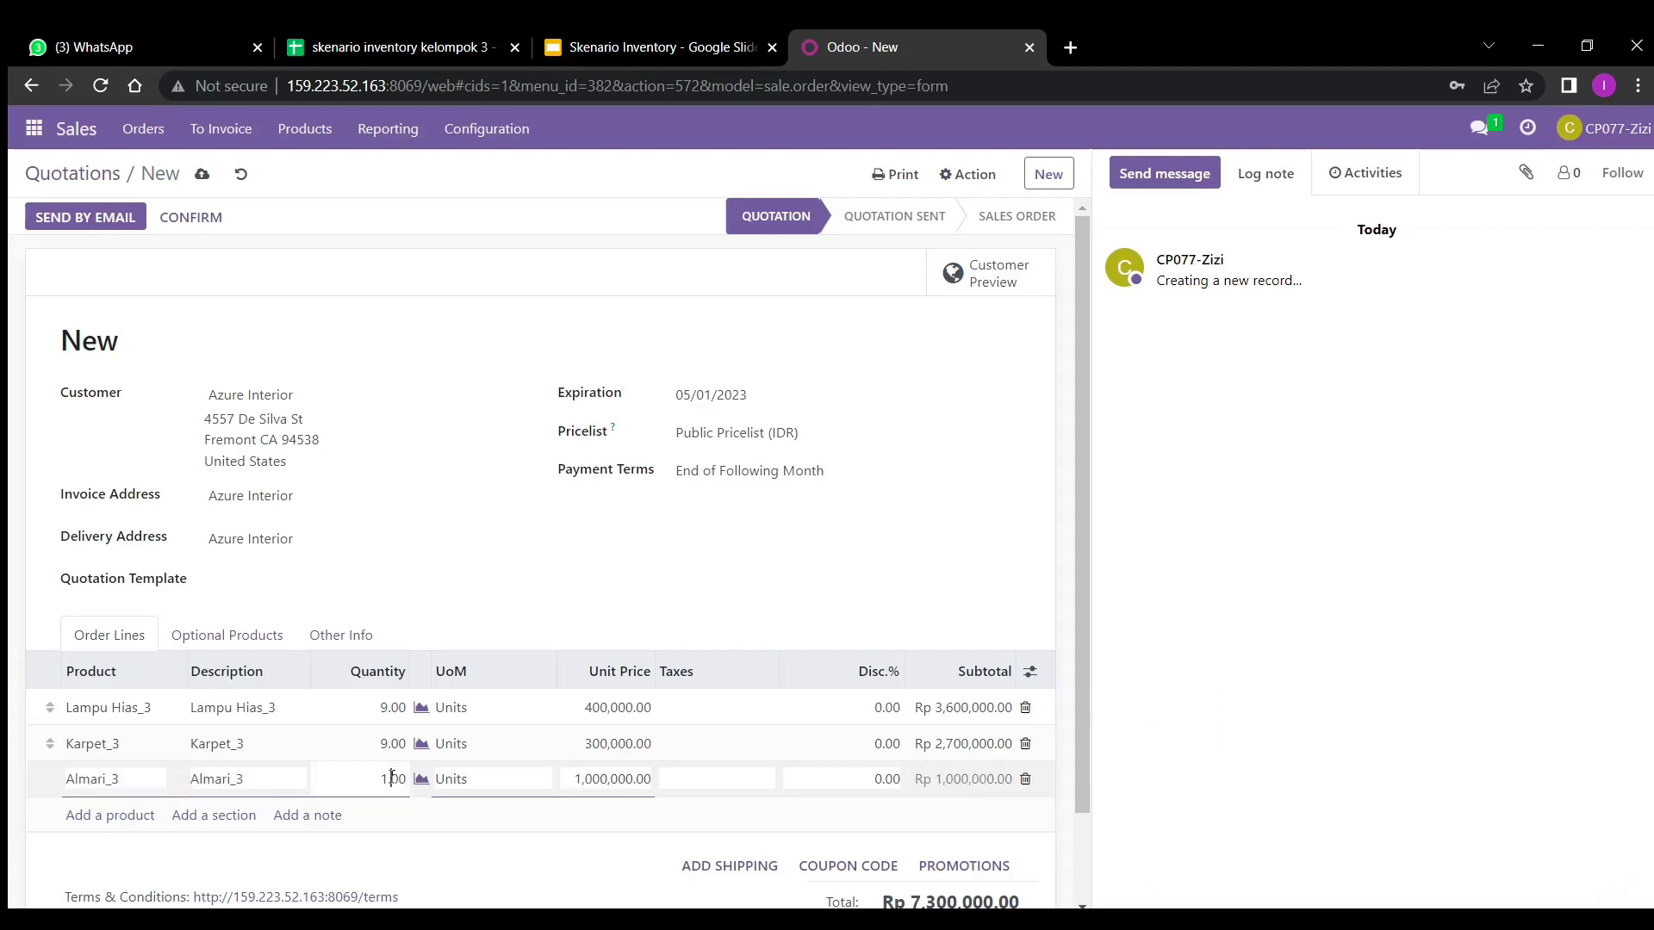
key("BackSpace")
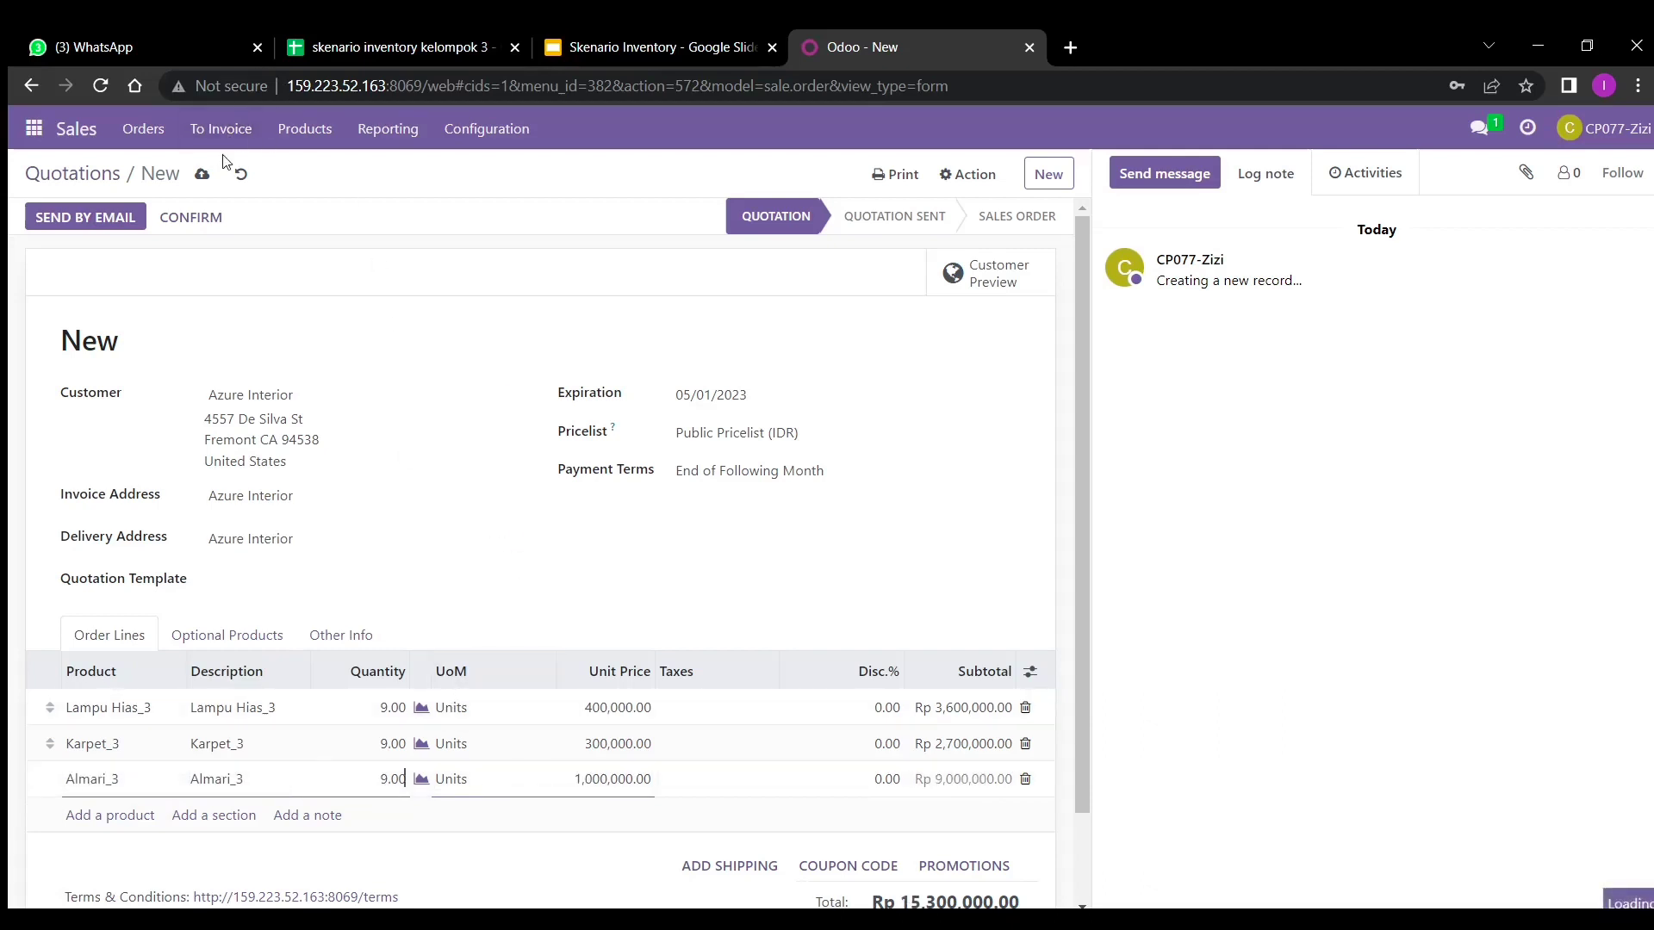
key("Return")
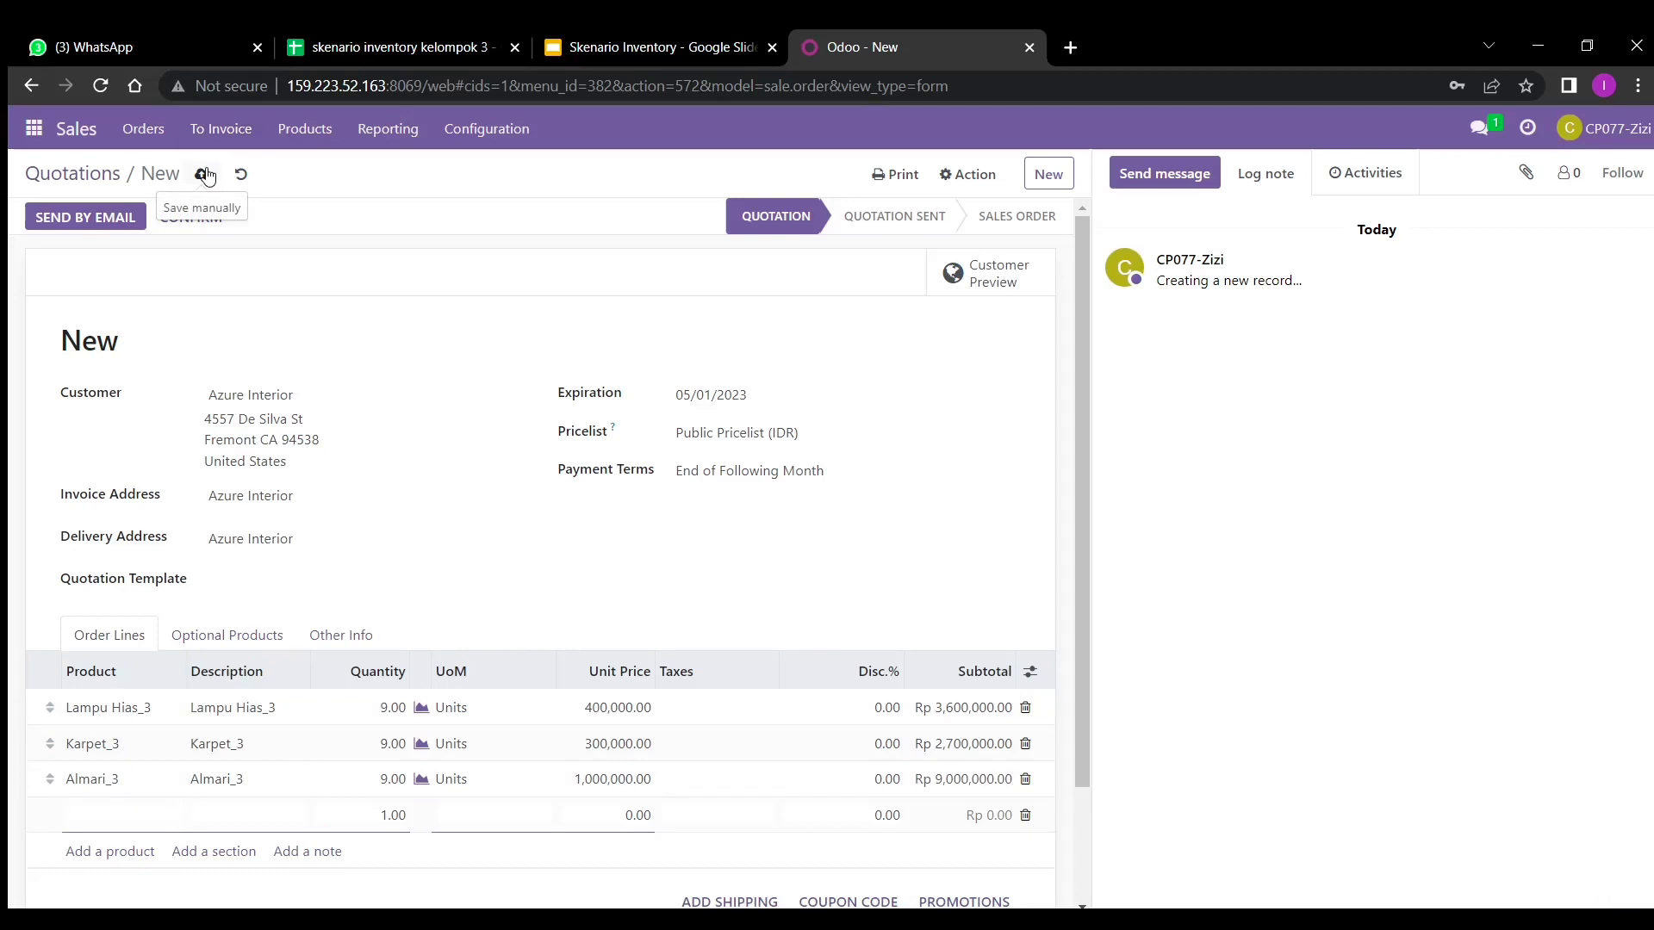
- Save the Azure Interior quotation, confirm it as sales order S00313, and begin a new quotation
left_click(204, 174)
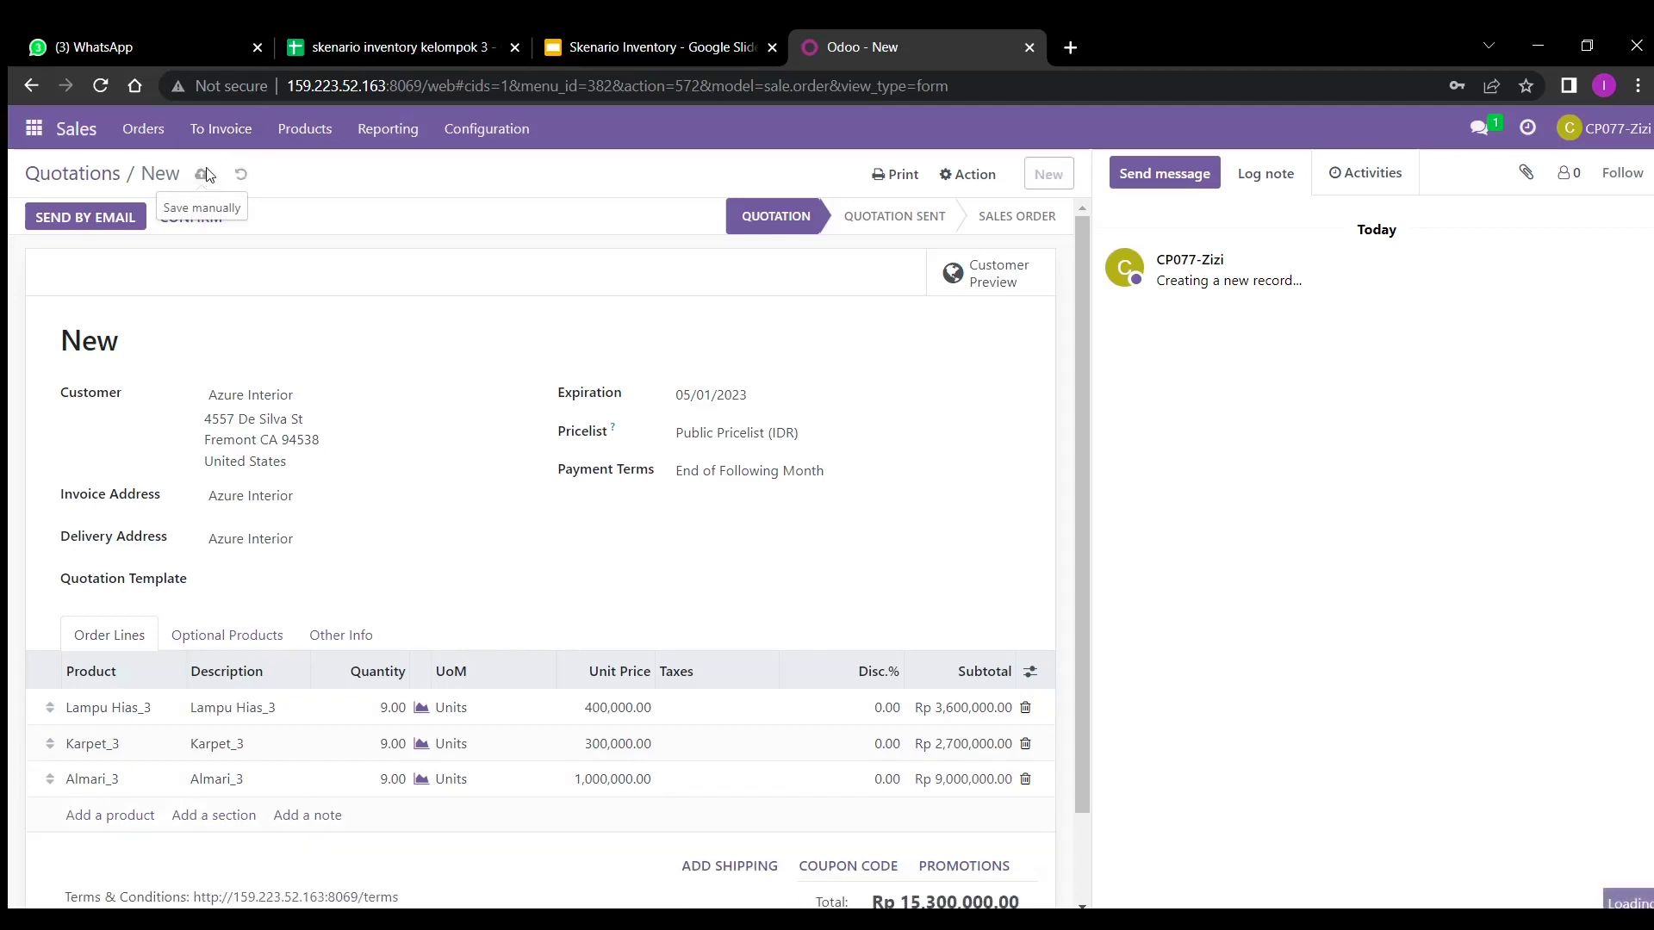
left_click(193, 225)
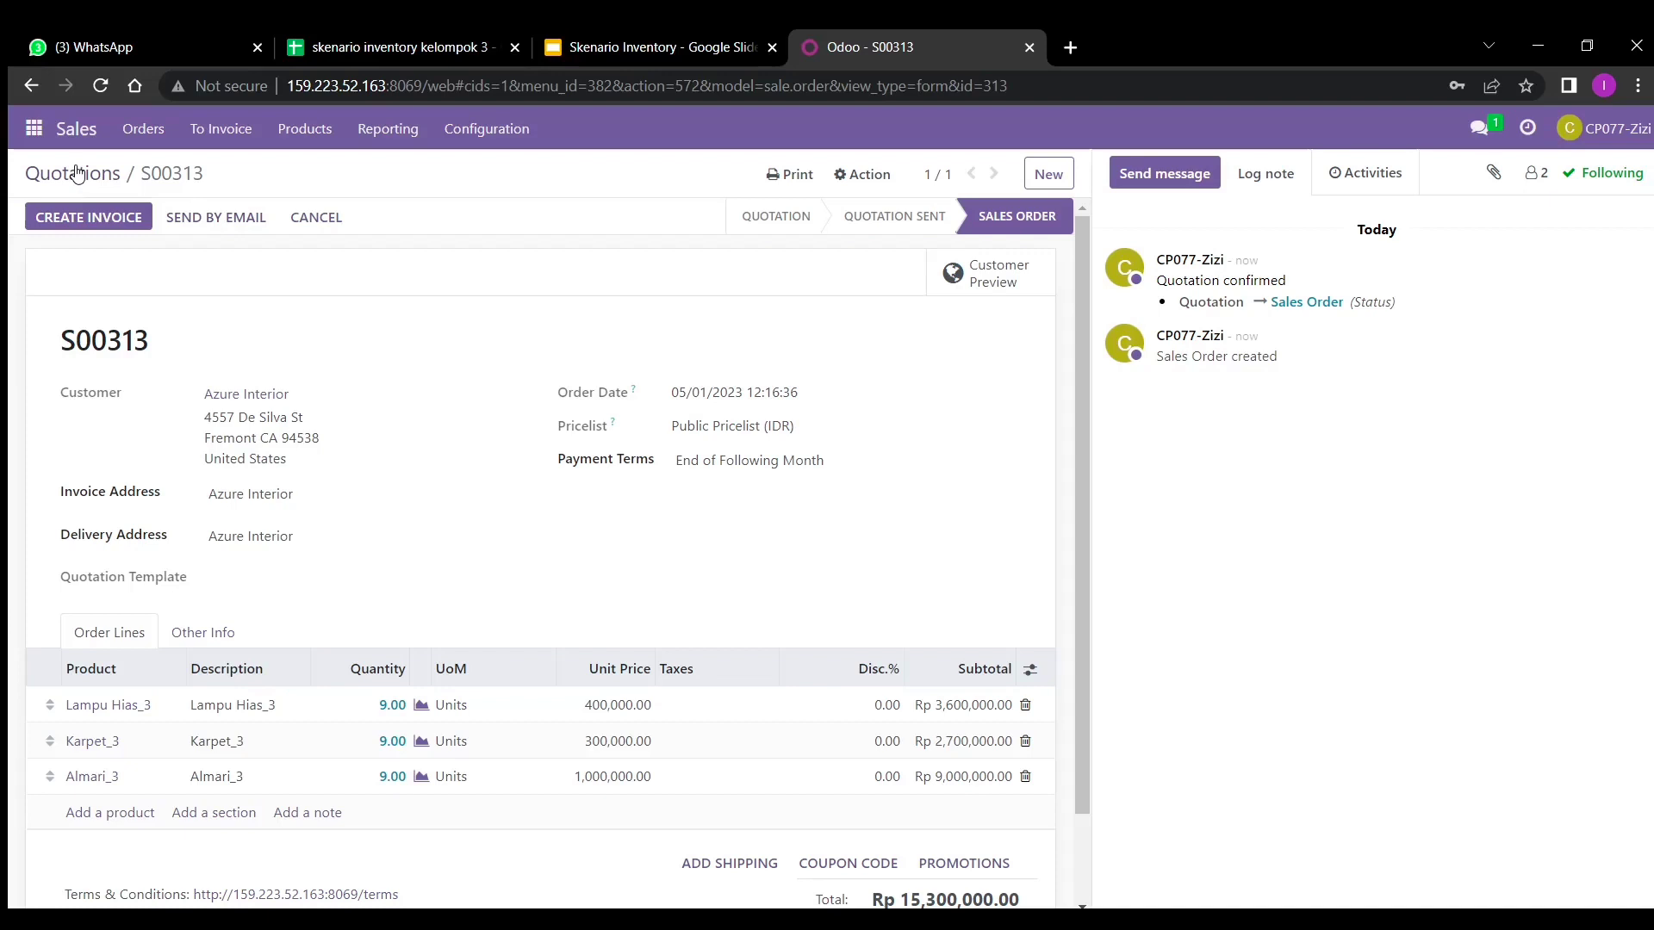
left_click(77, 173)
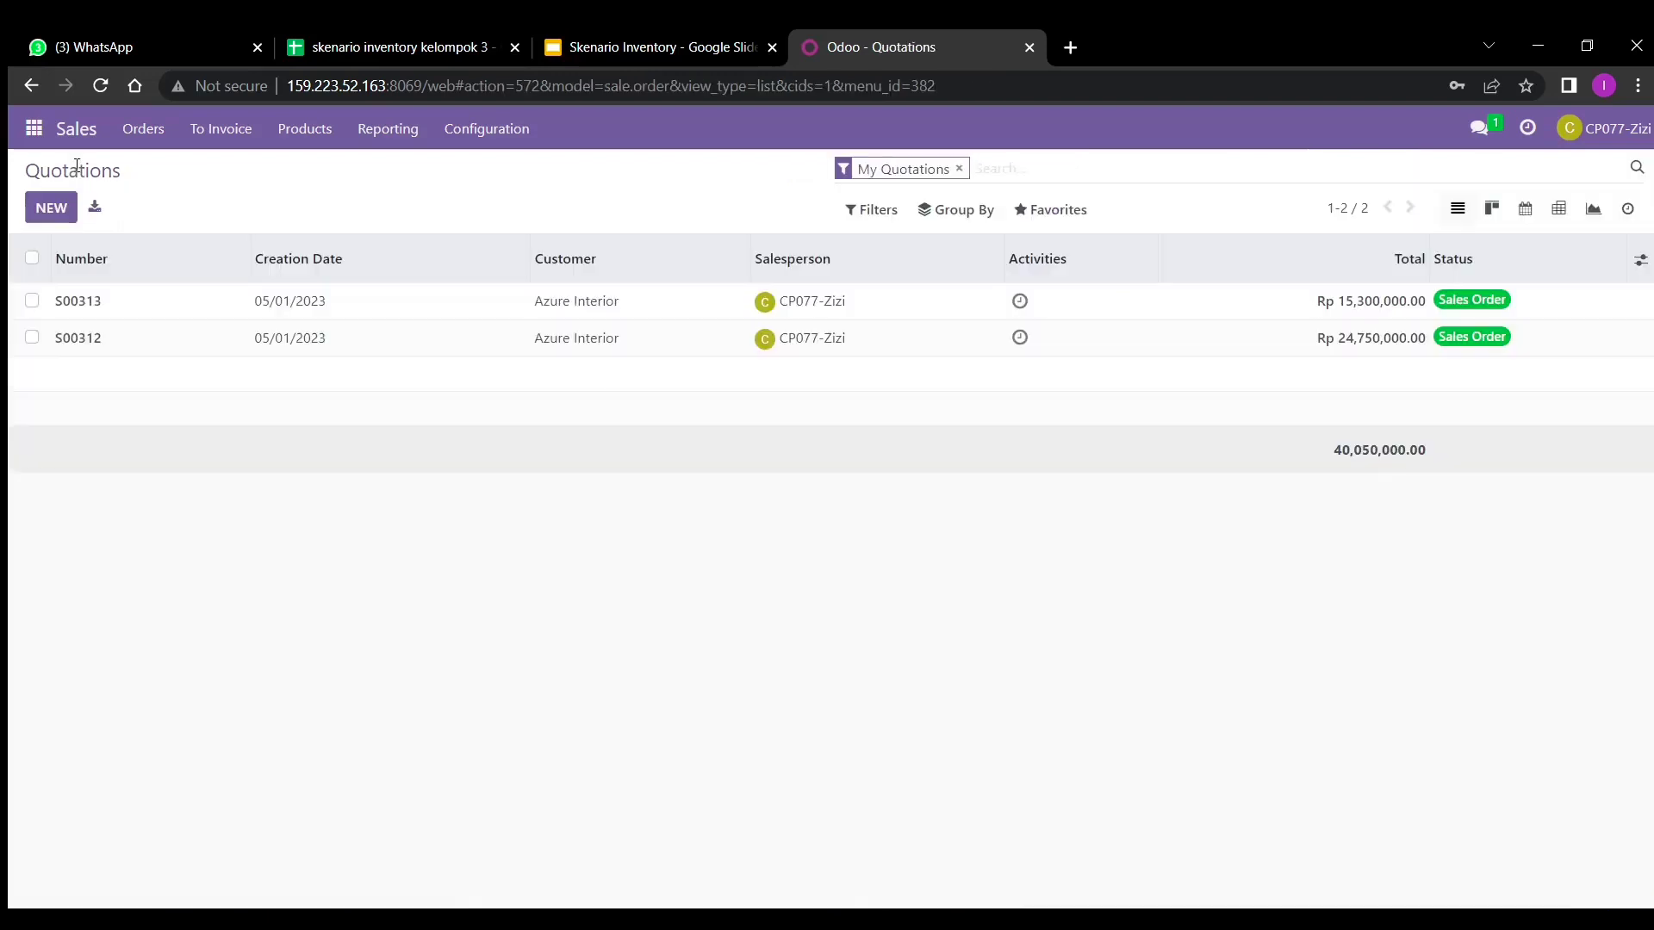
left_click(49, 211)
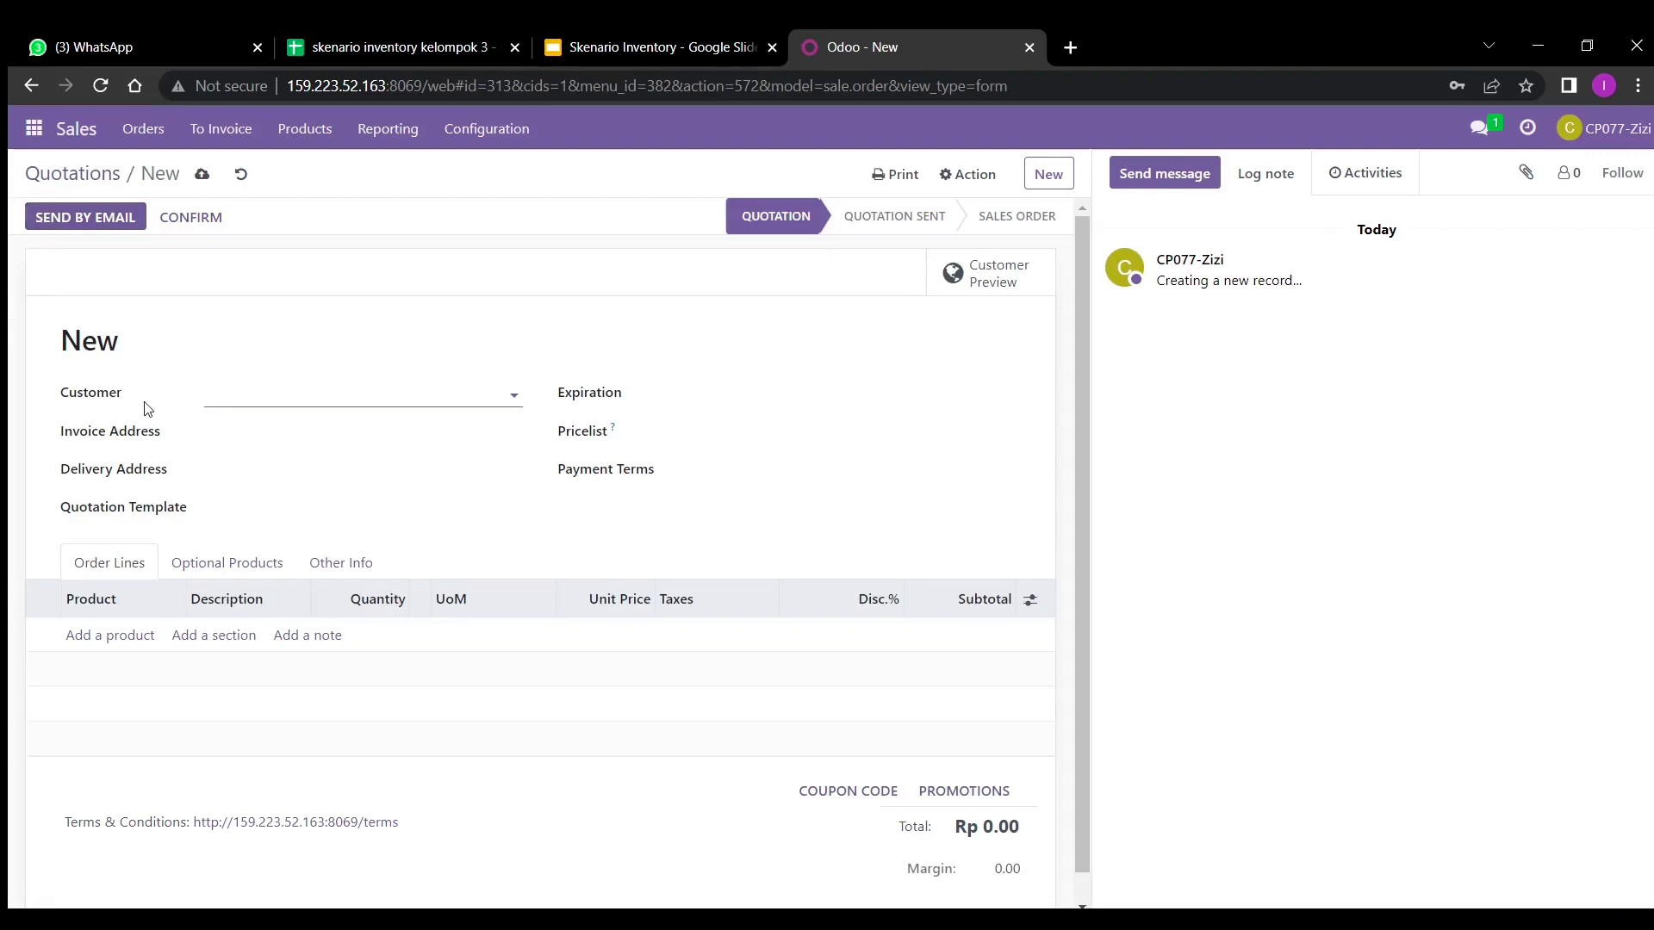
- Set customer Azure Interior with expiration date 05/01/2023
type("azure")
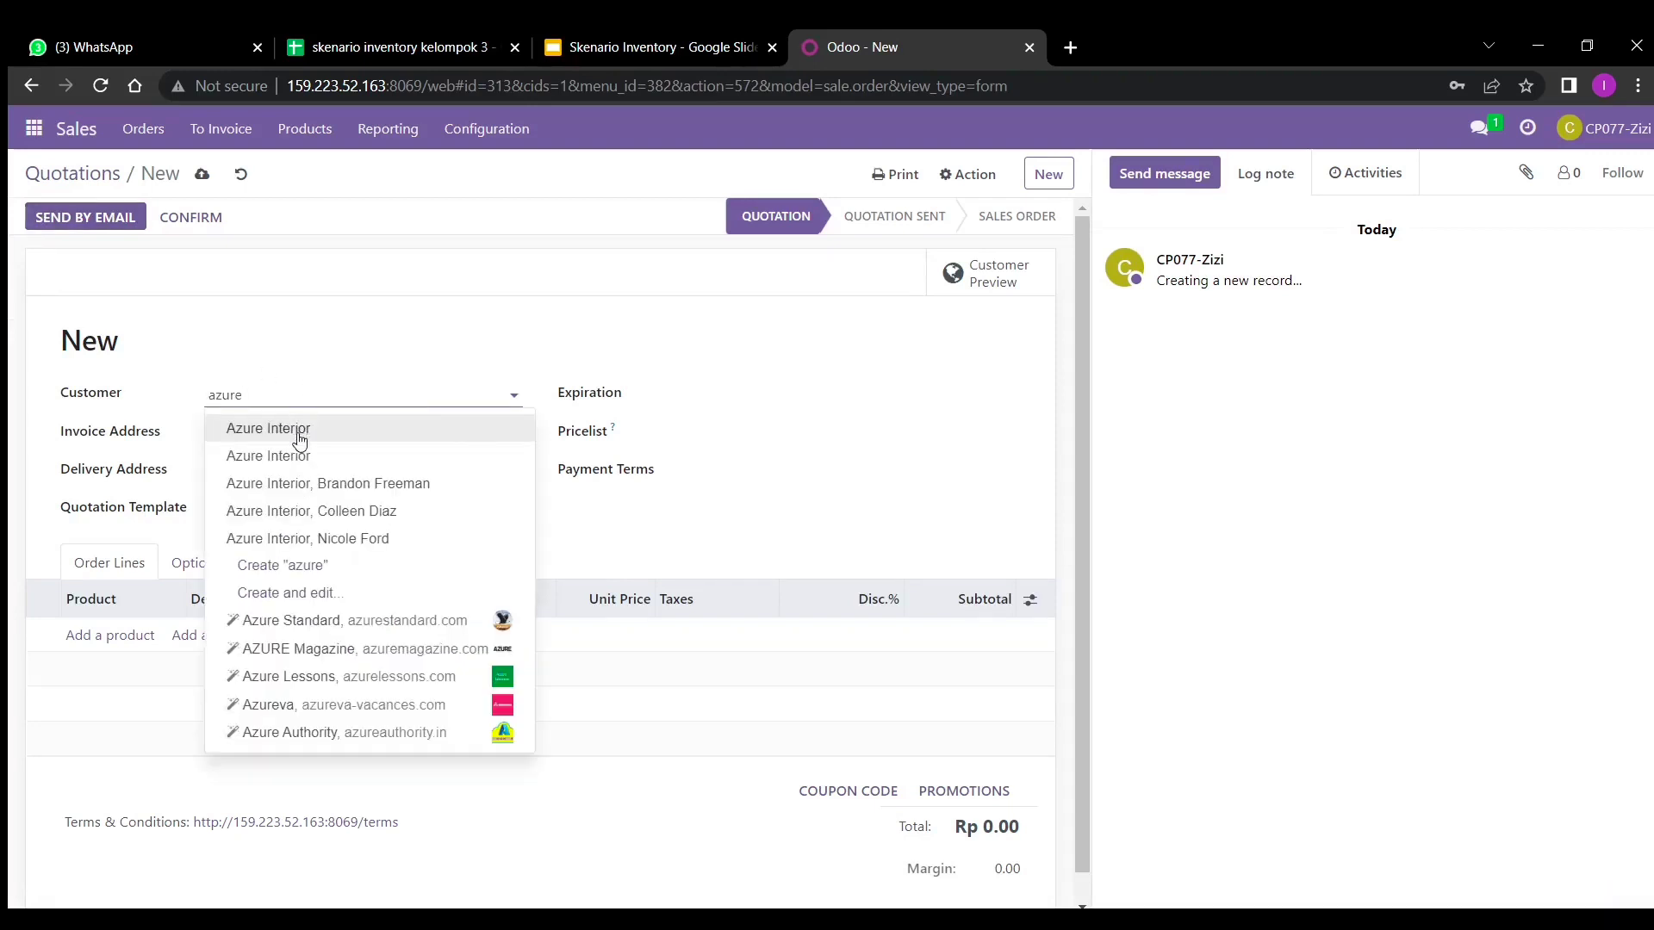
left_click(299, 439)
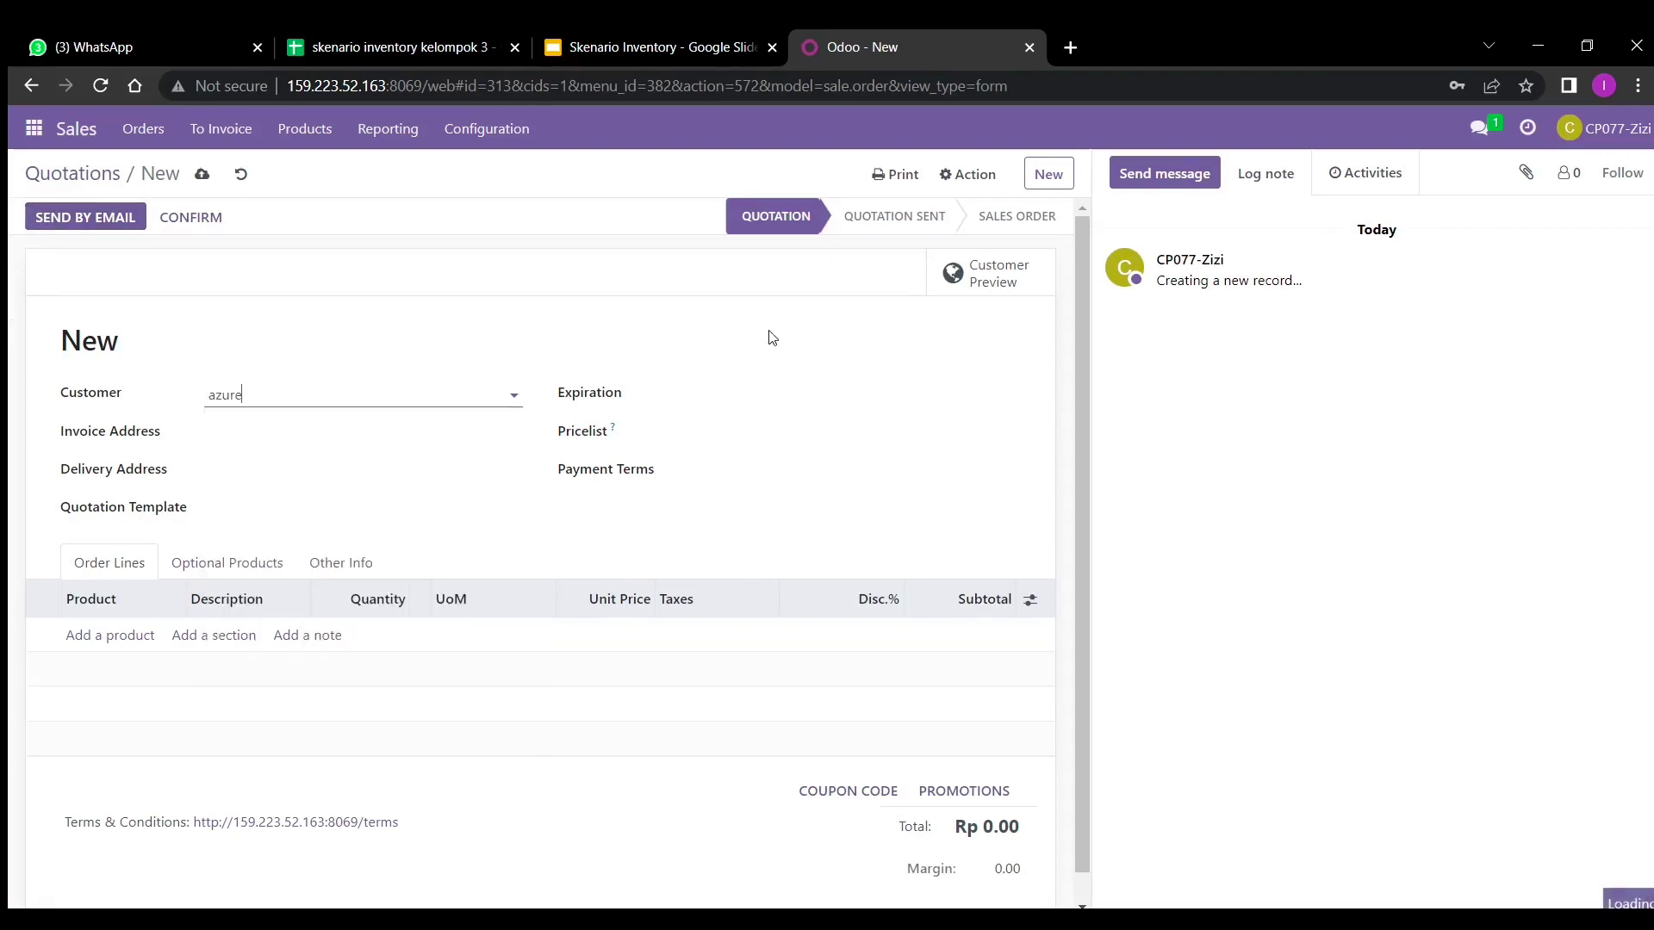
left_click(737, 394)
left_click(761, 515)
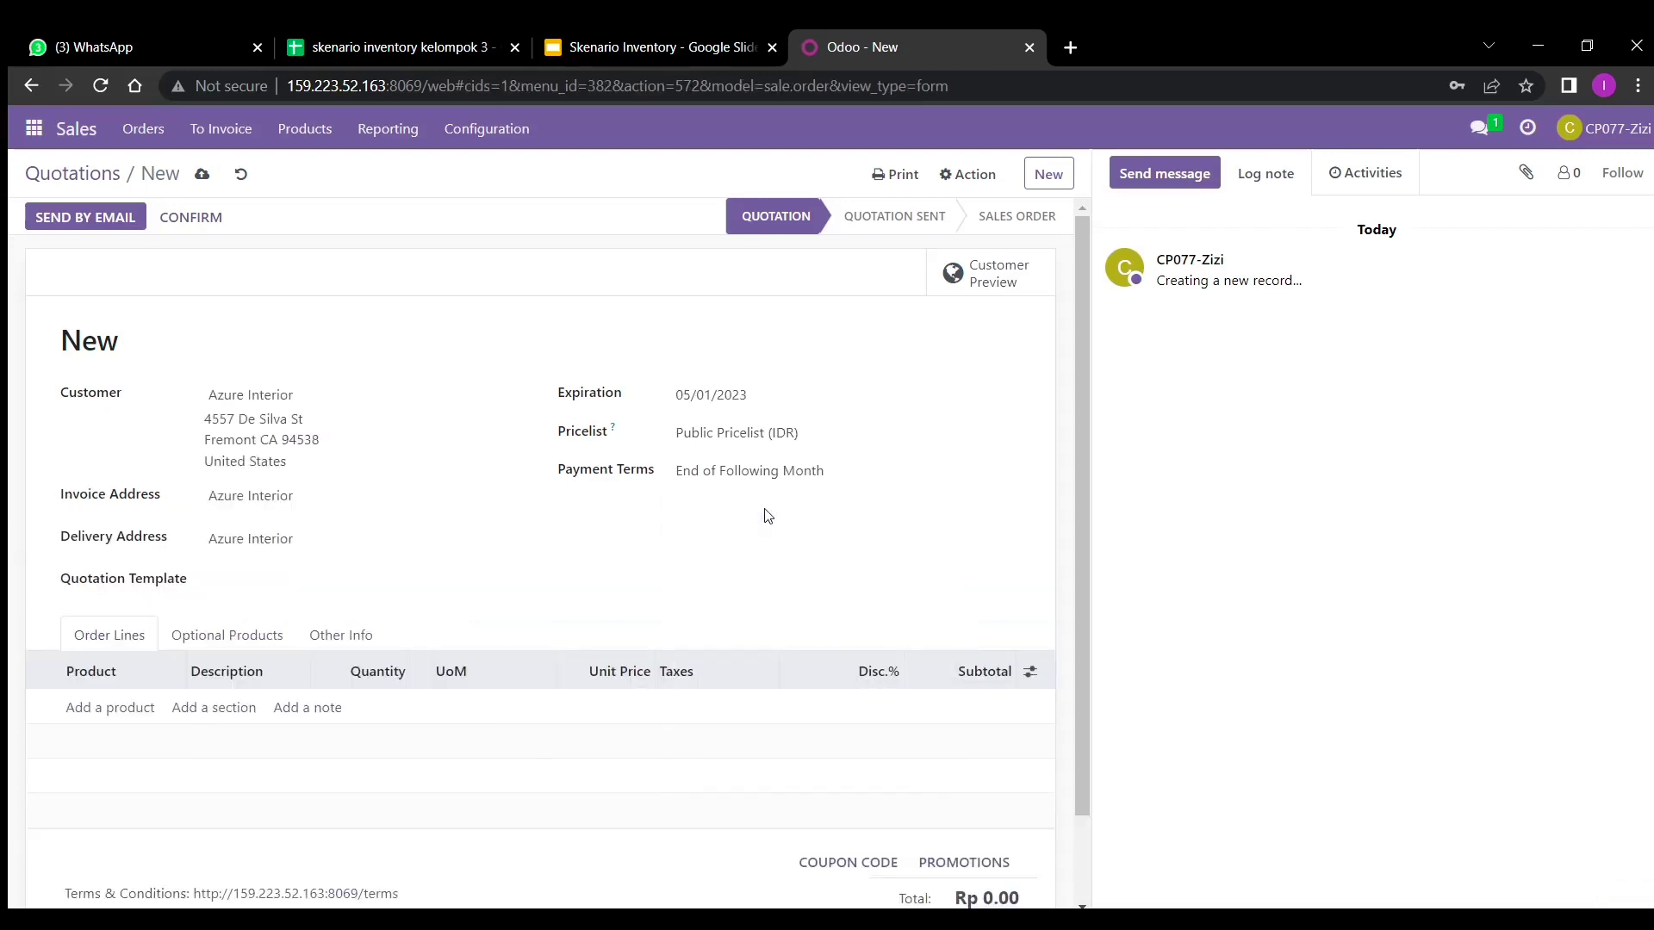
- Add a Karpet_3 line with quantity 9
left_click(134, 714)
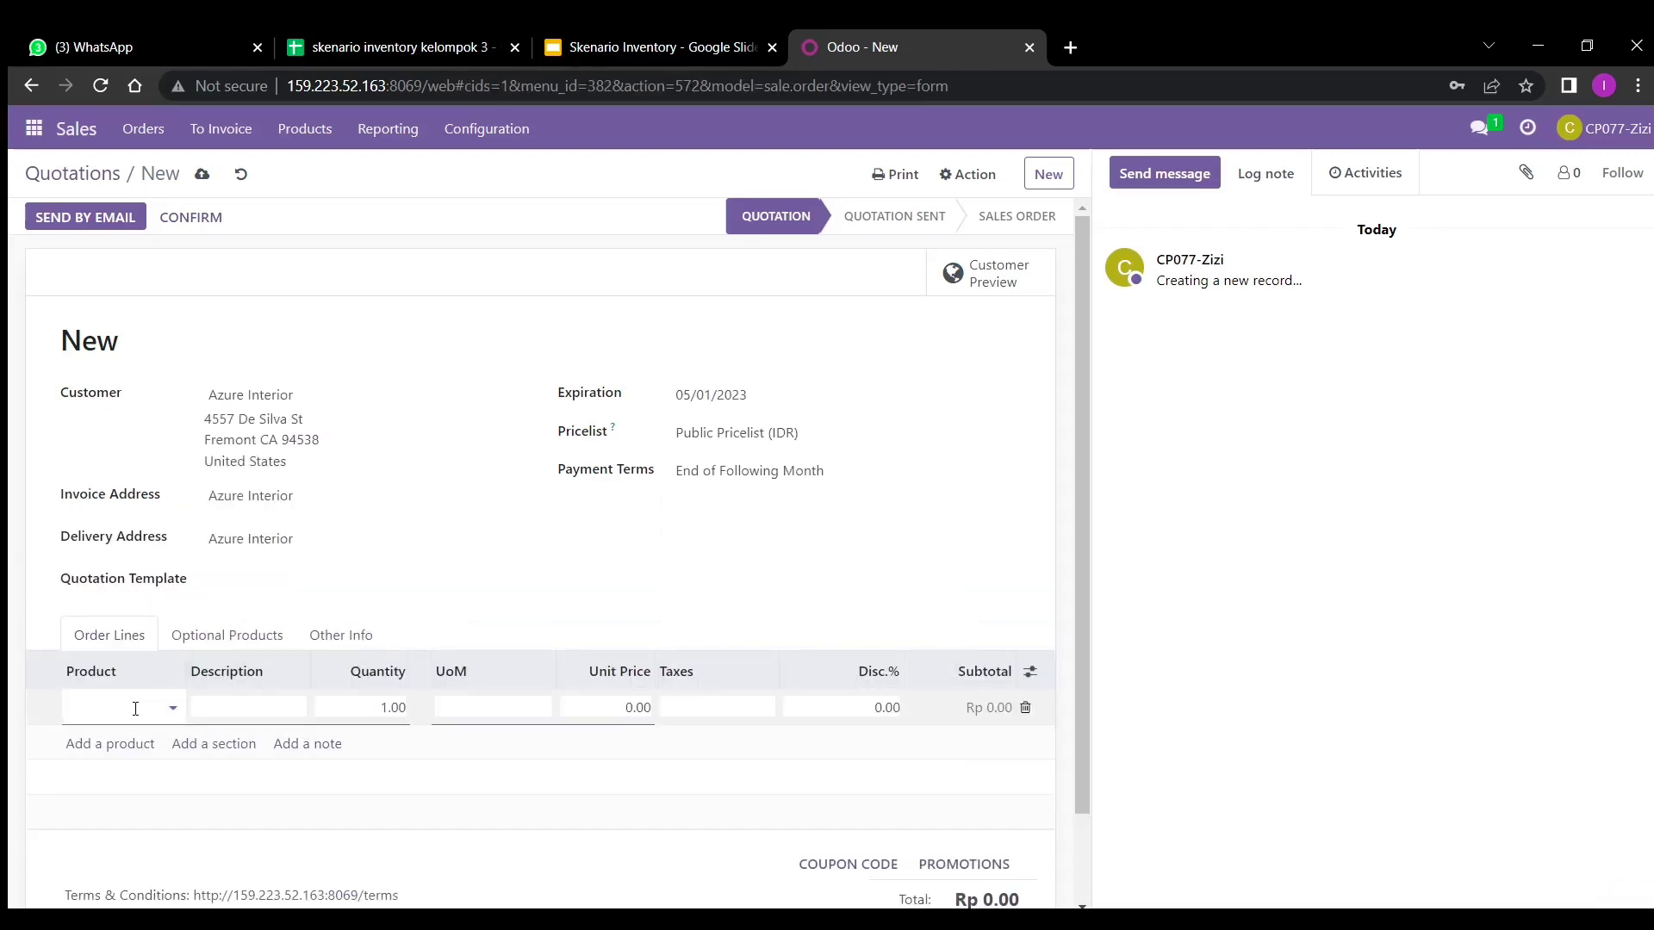
type("karpet_3")
left_click(126, 739)
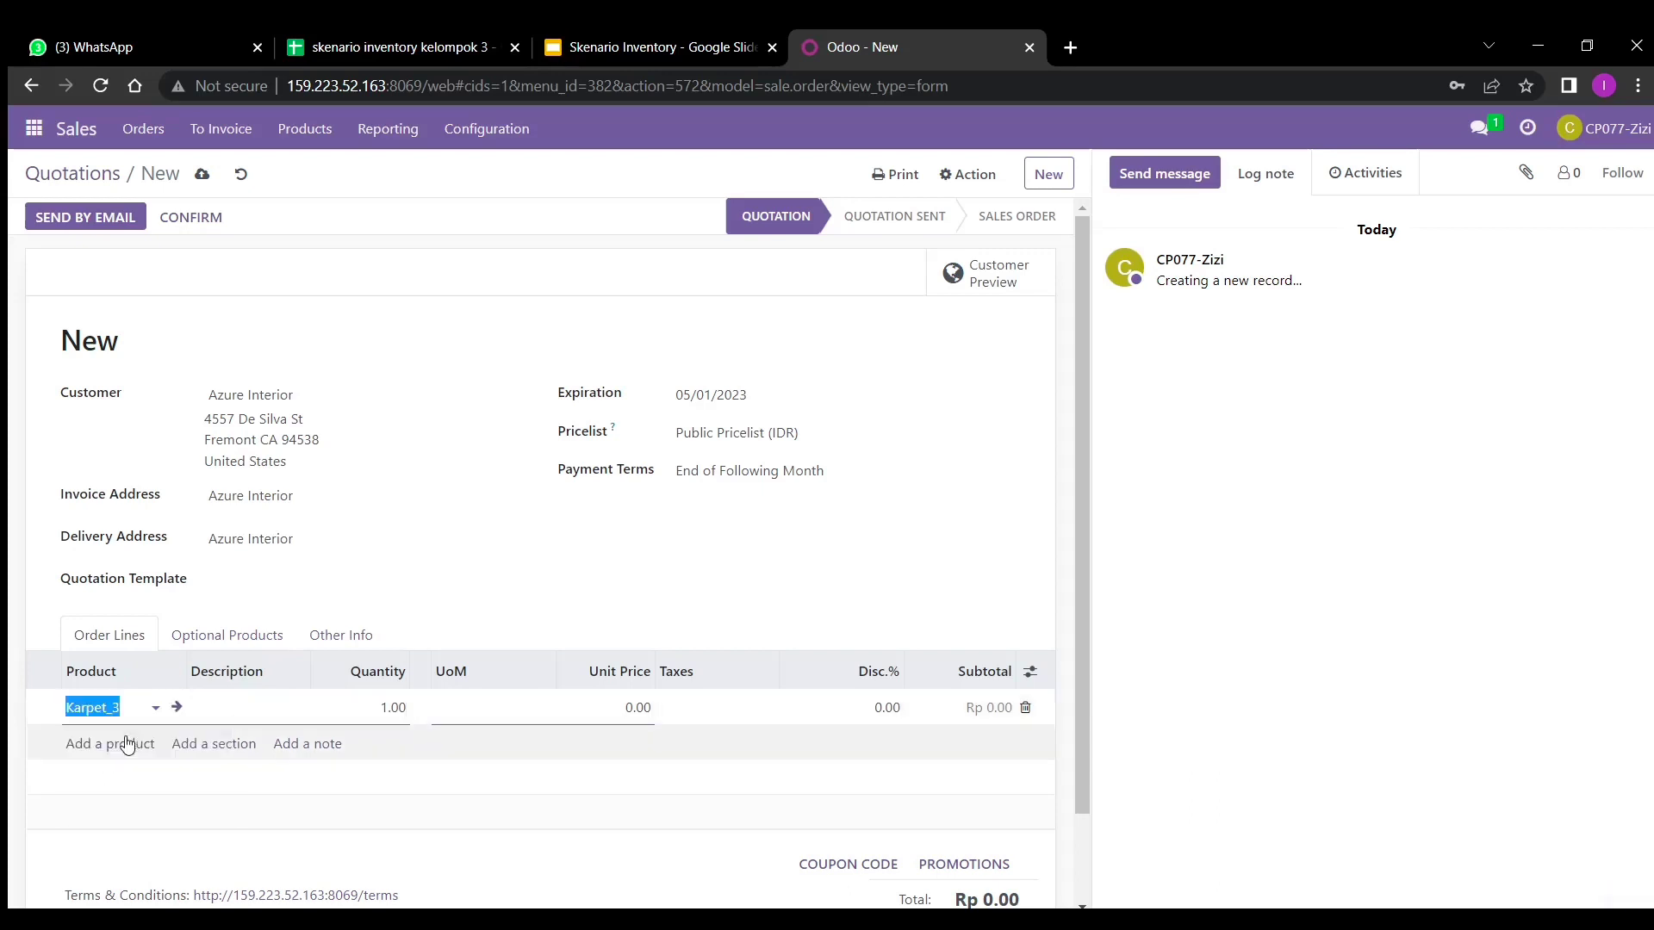
left_click(367, 712)
type("9")
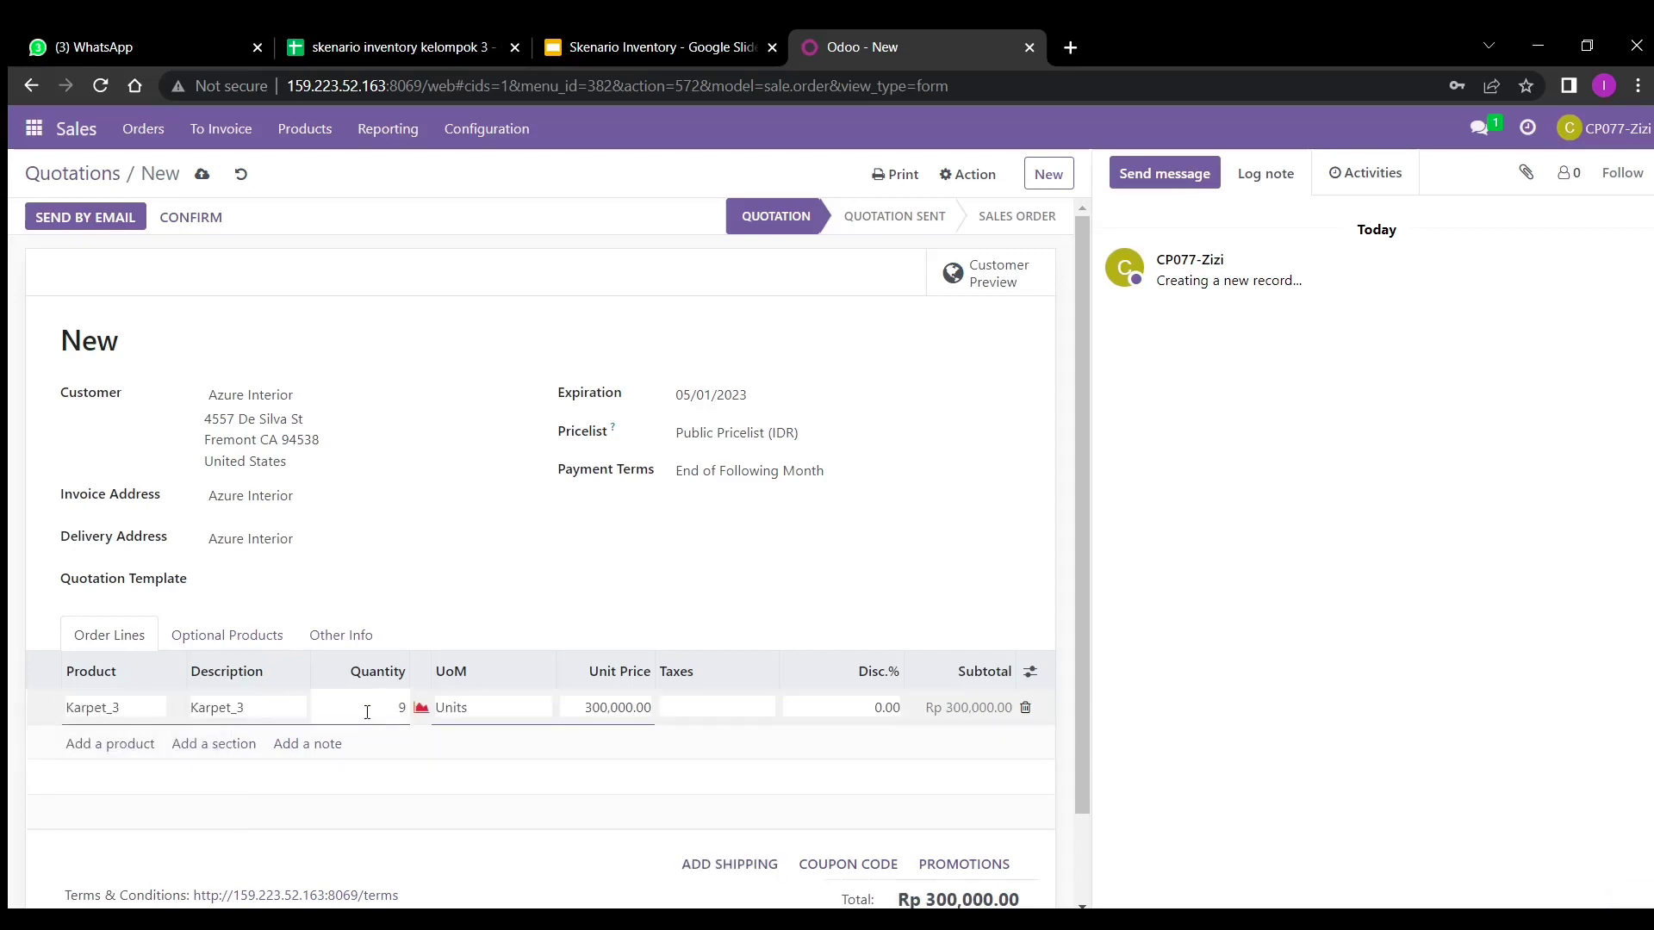
left_click(122, 744)
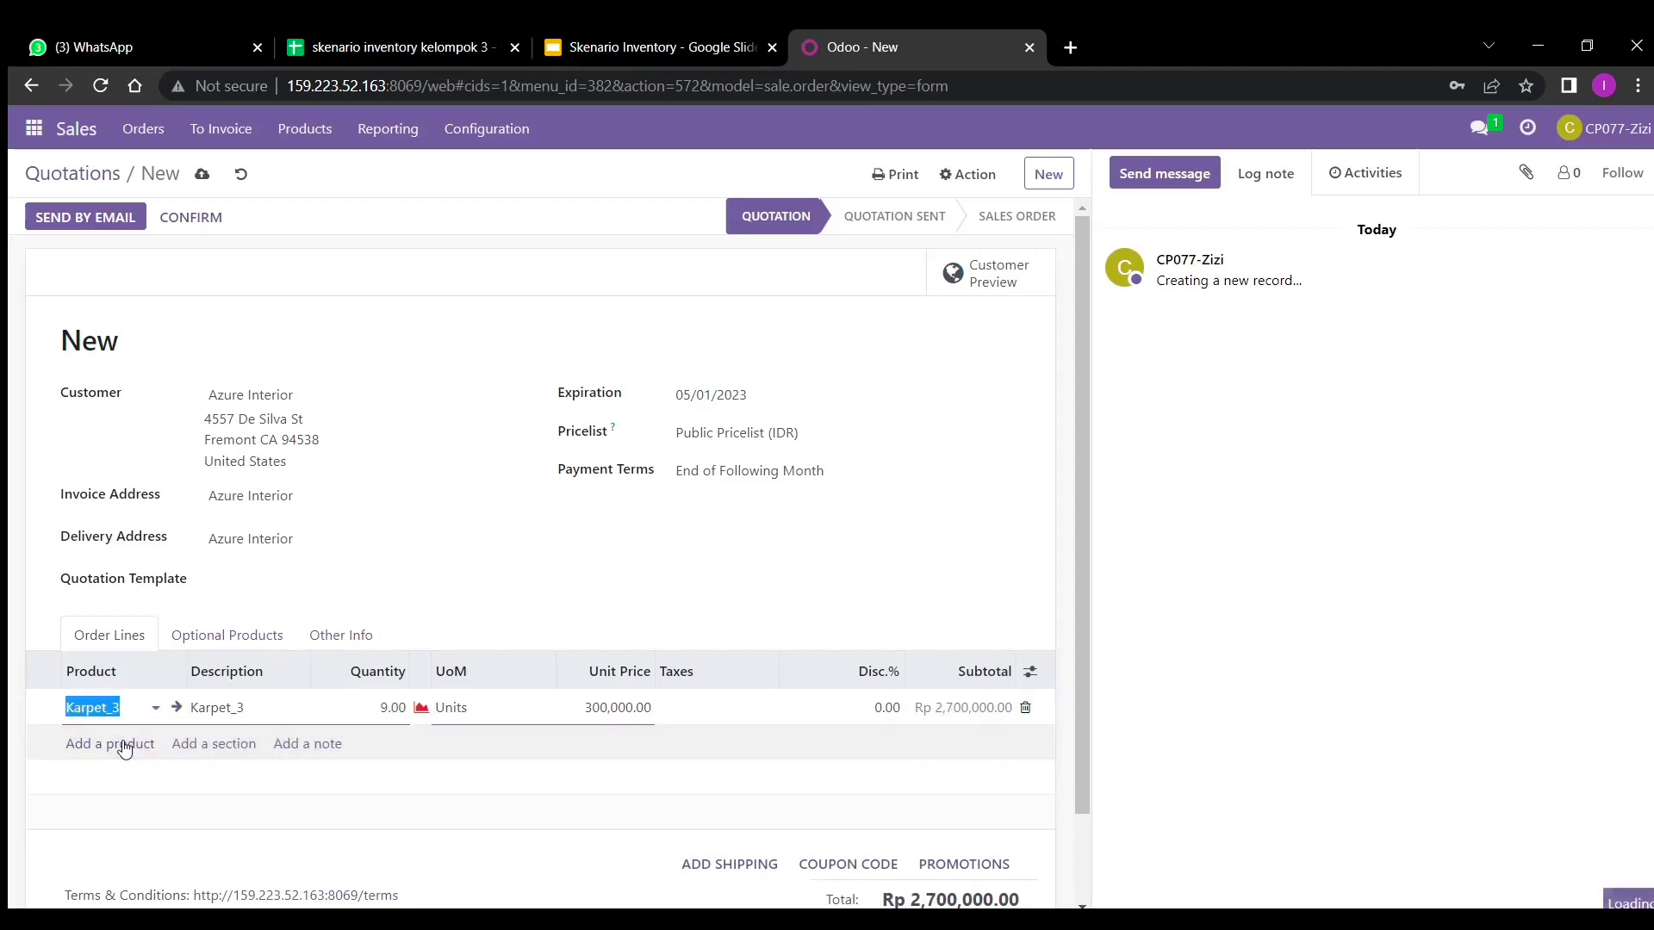
left_click(122, 746)
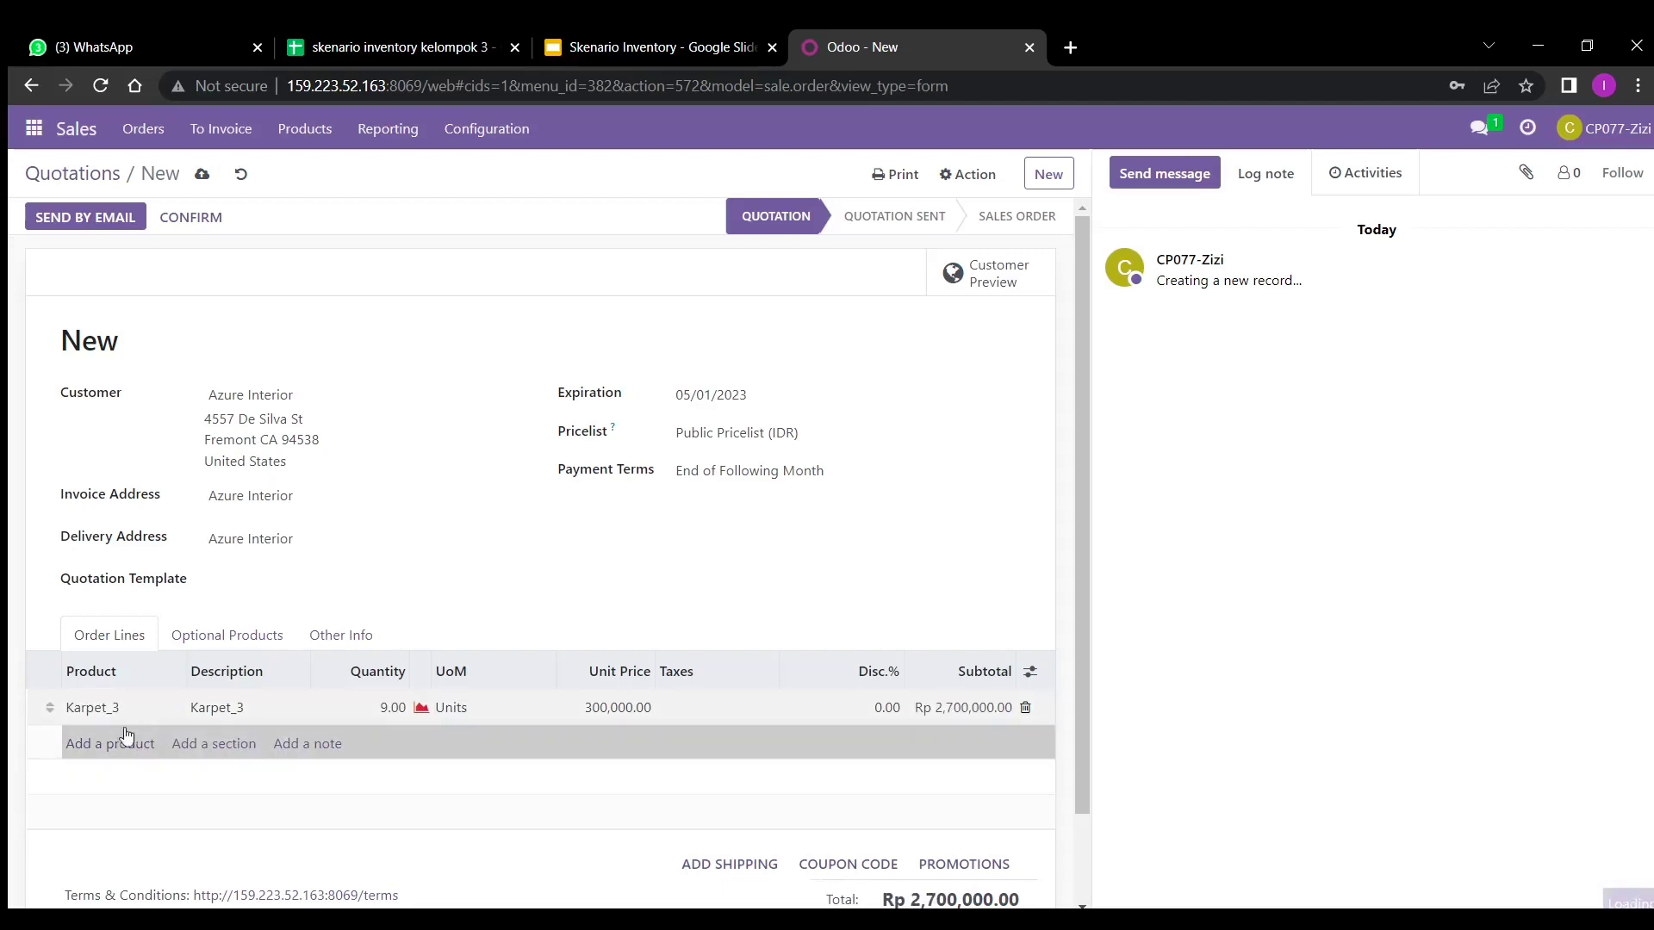
- Add a Meja_3 line with quantity 9
left_click(113, 748)
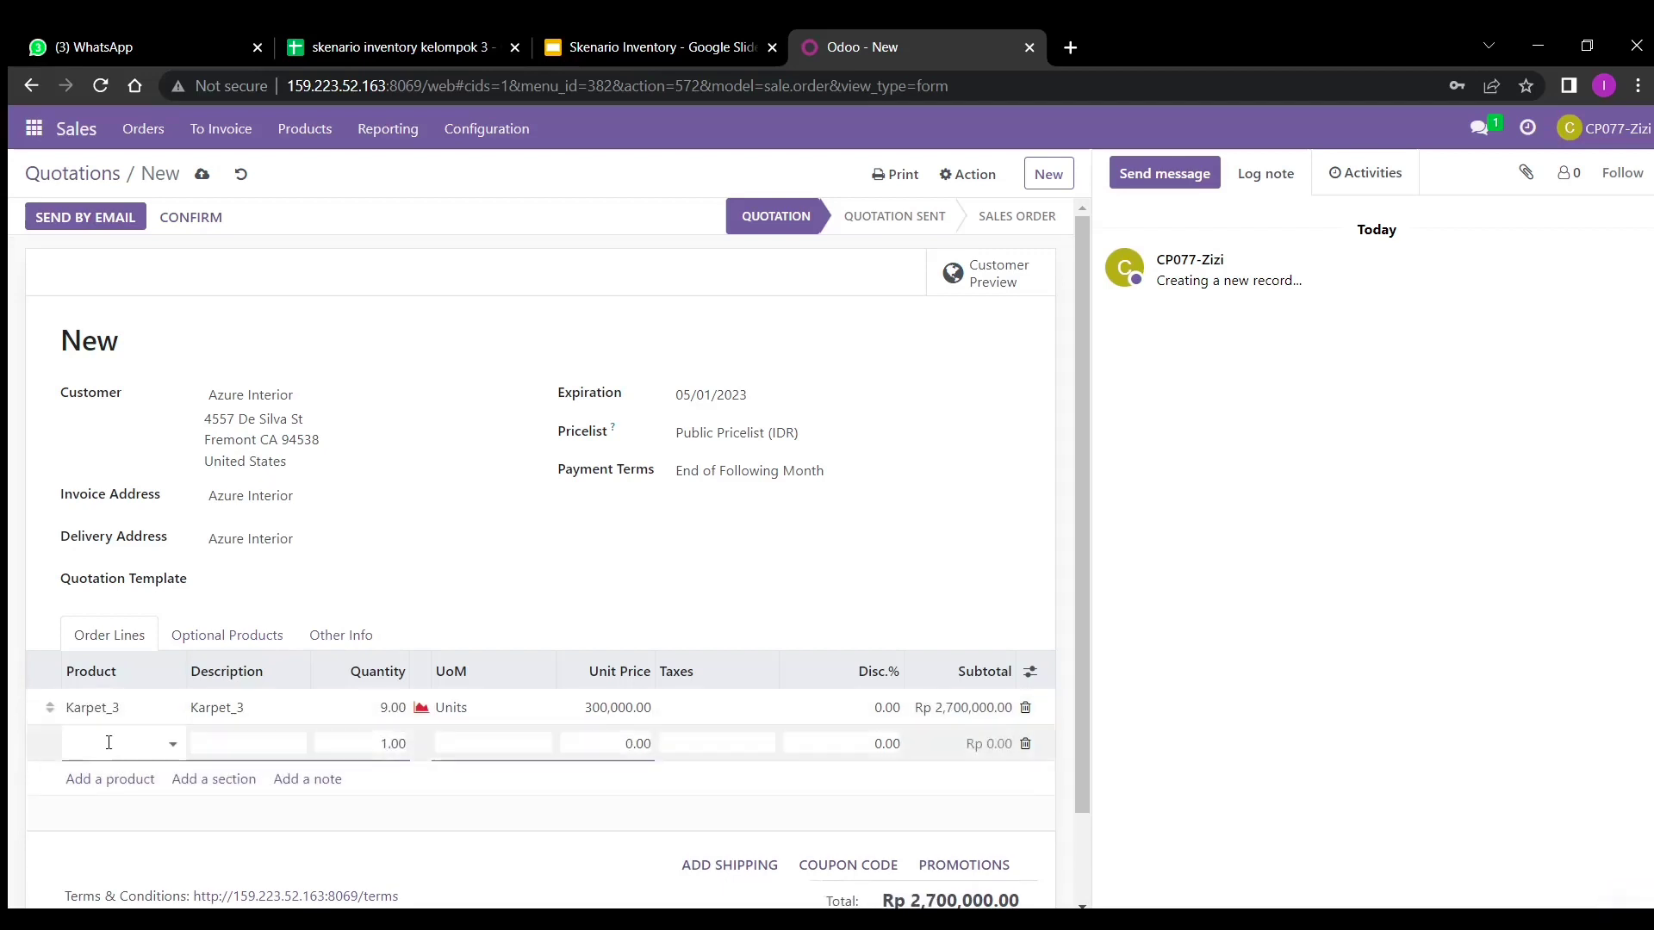
type("meja_3")
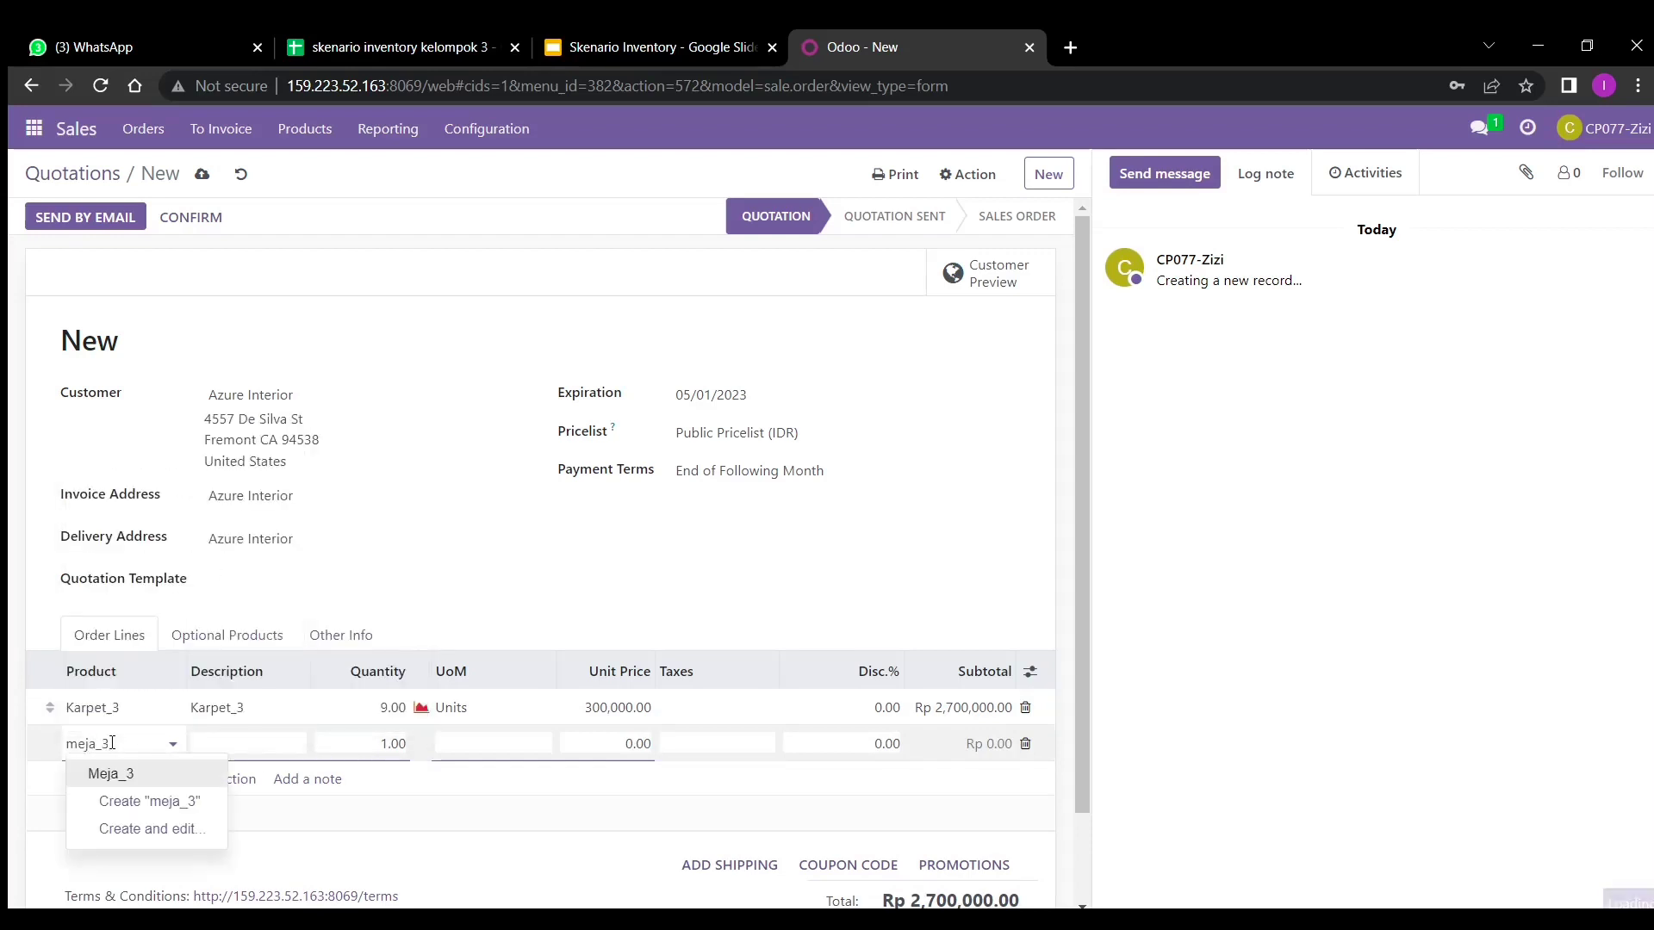
left_click(183, 767)
left_click(369, 752)
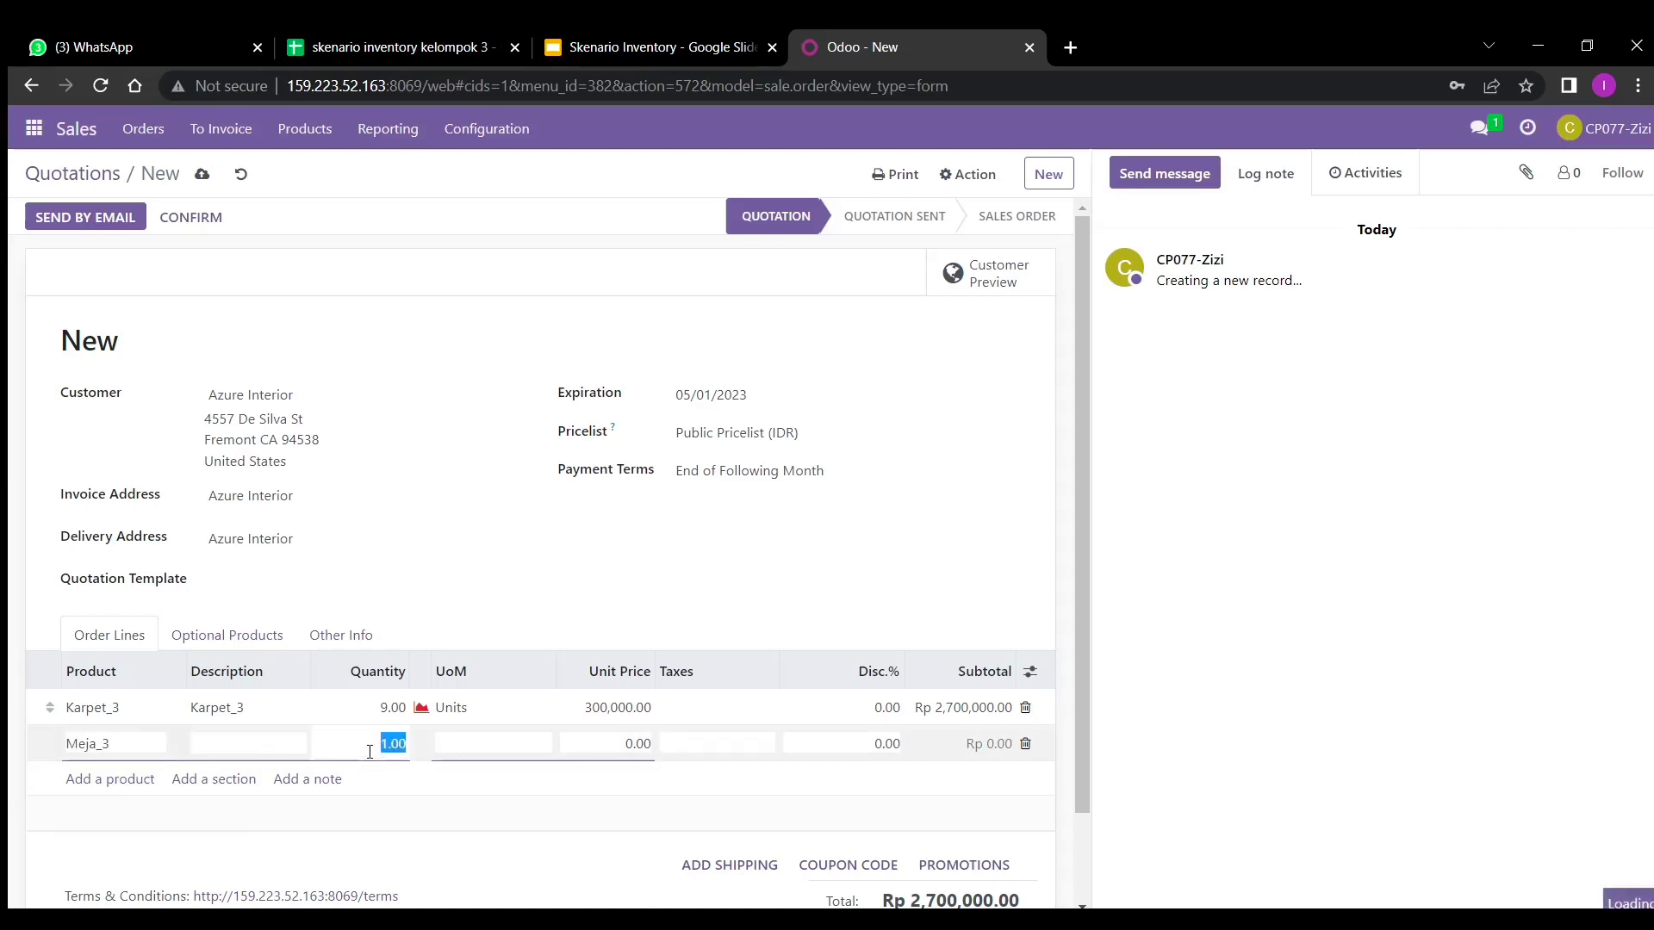
key("BackSpace")
type("9")
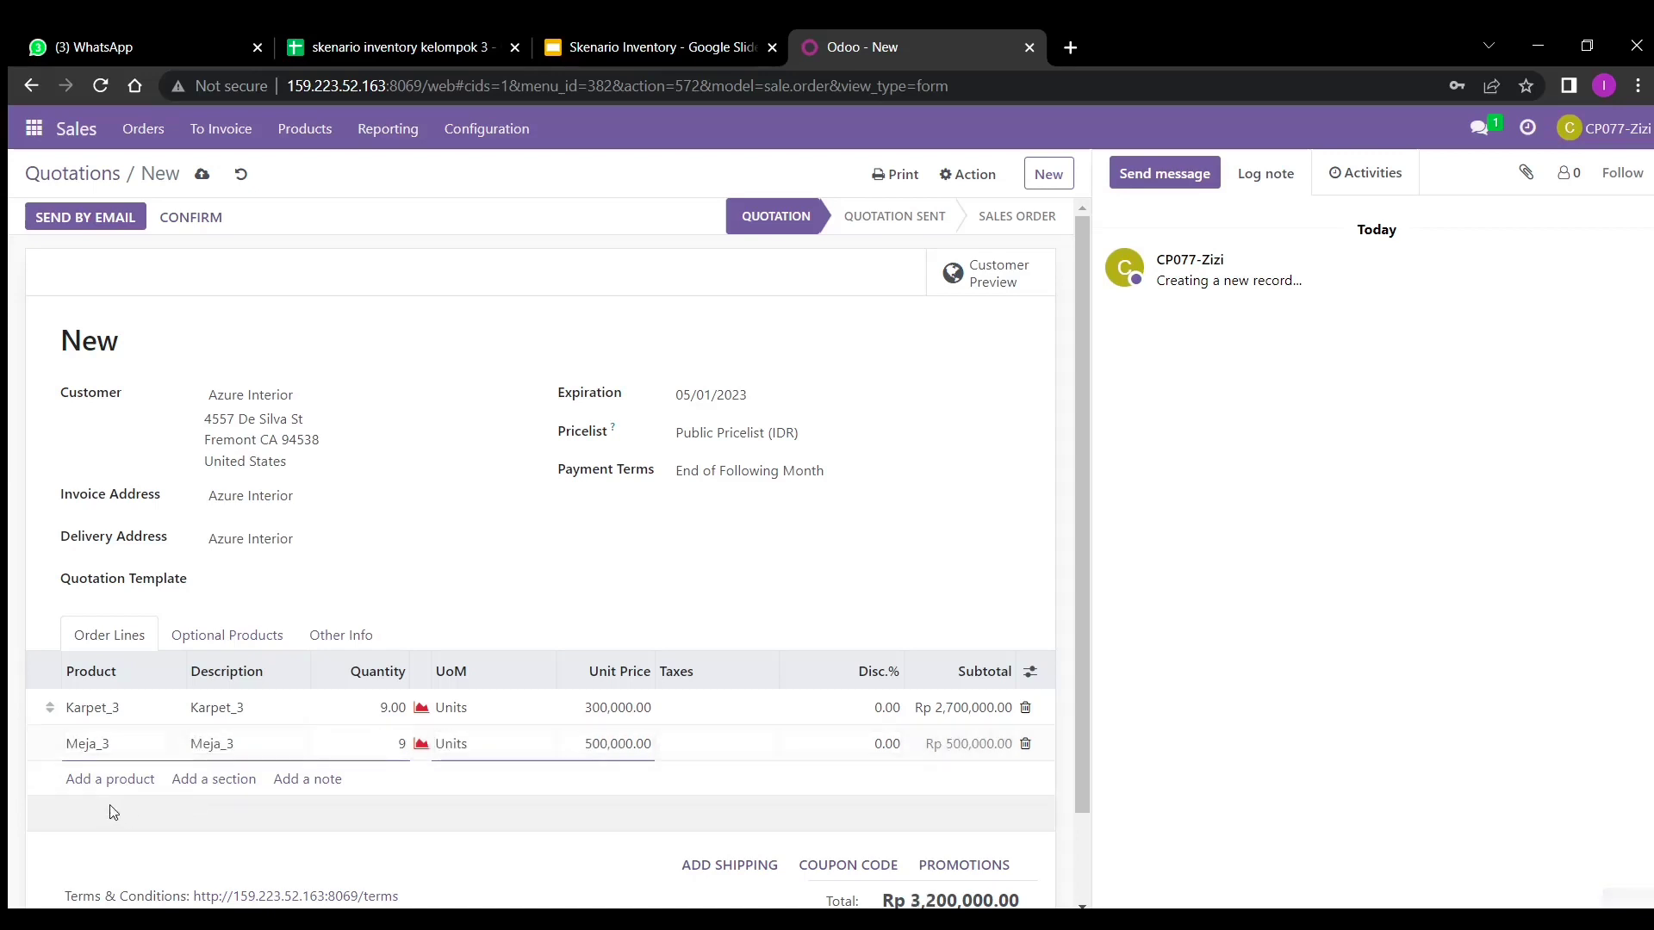
left_click(112, 800)
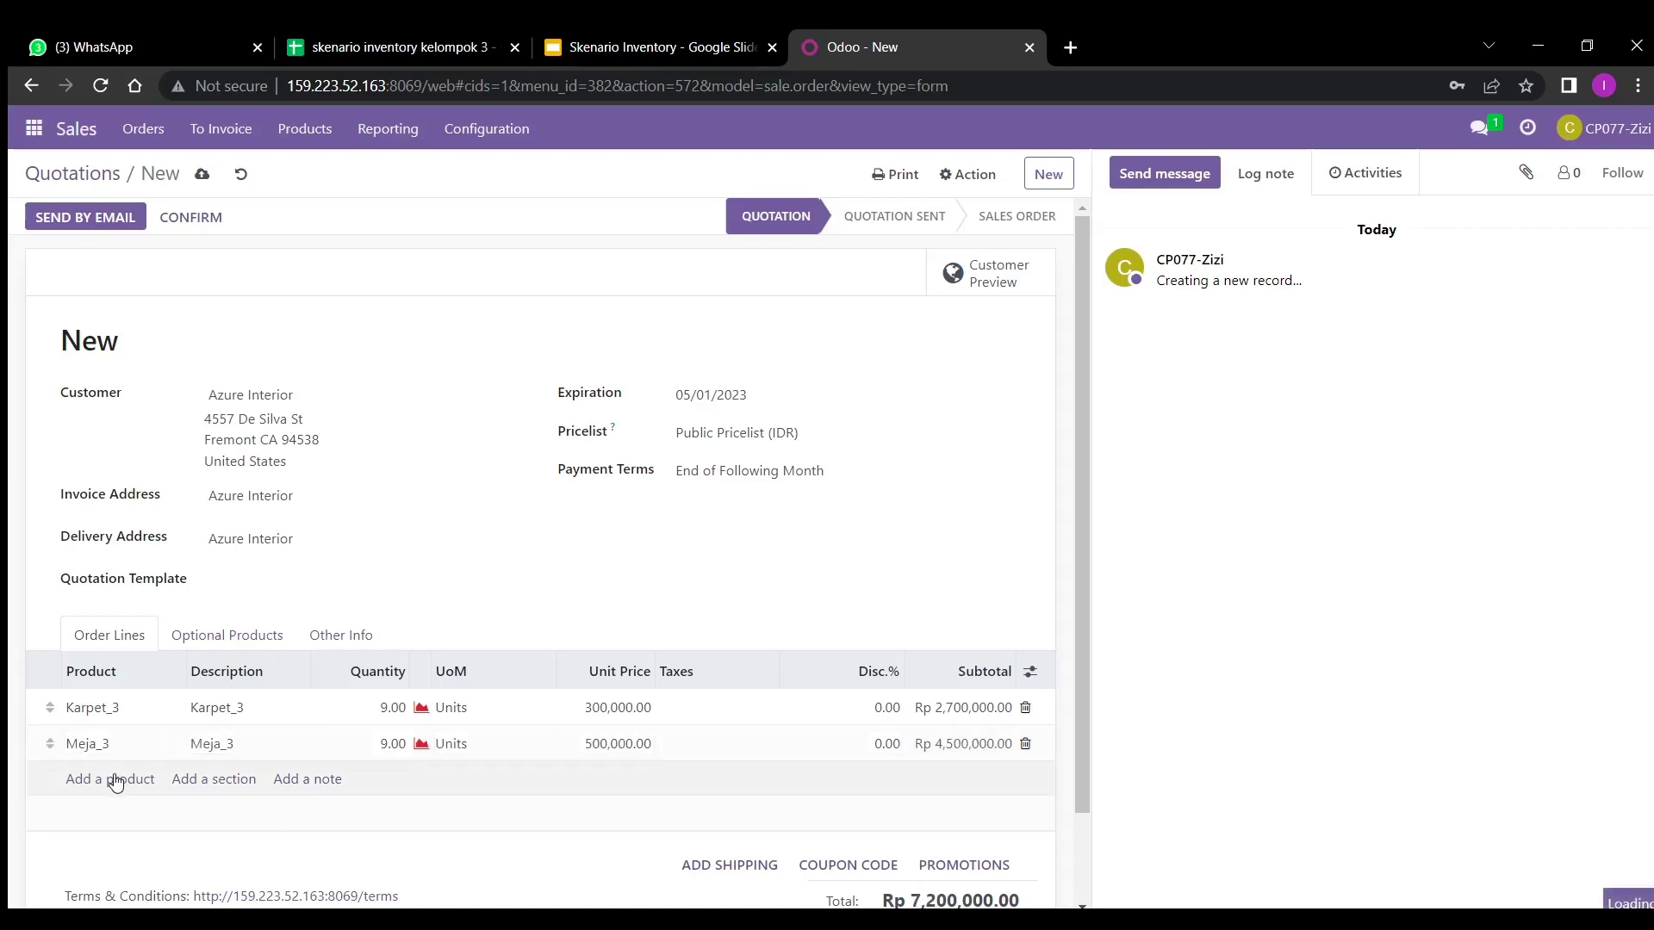
- Add a Sofa_3 line with quantity 9
left_click(115, 780)
type("sod")
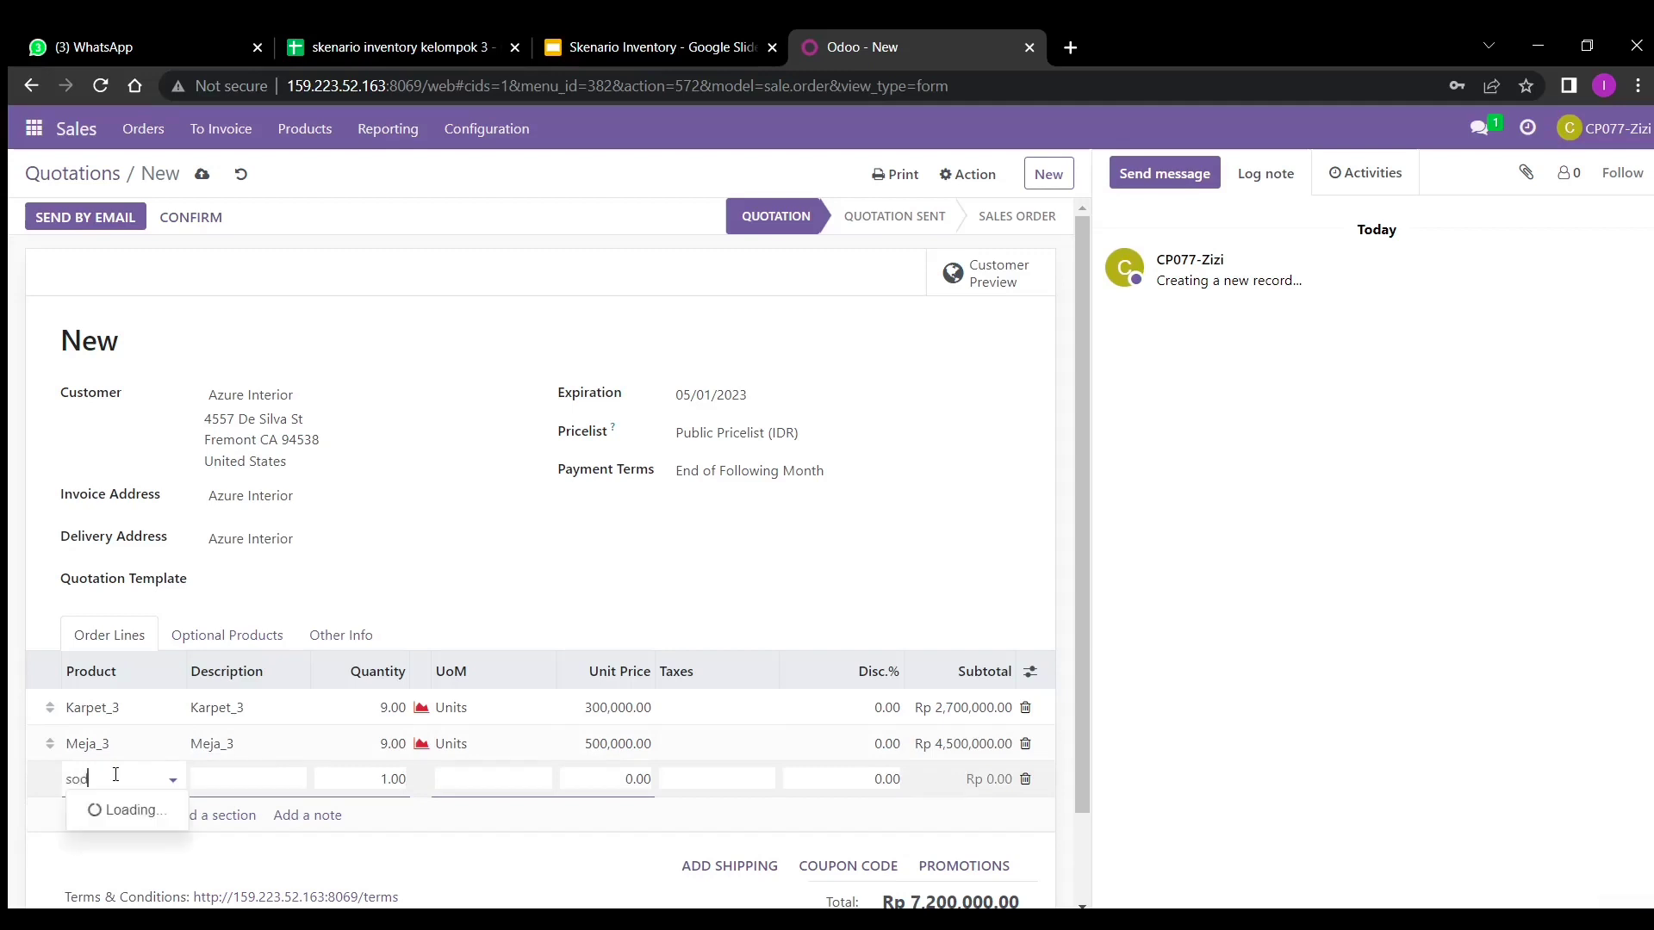
type("a_3")
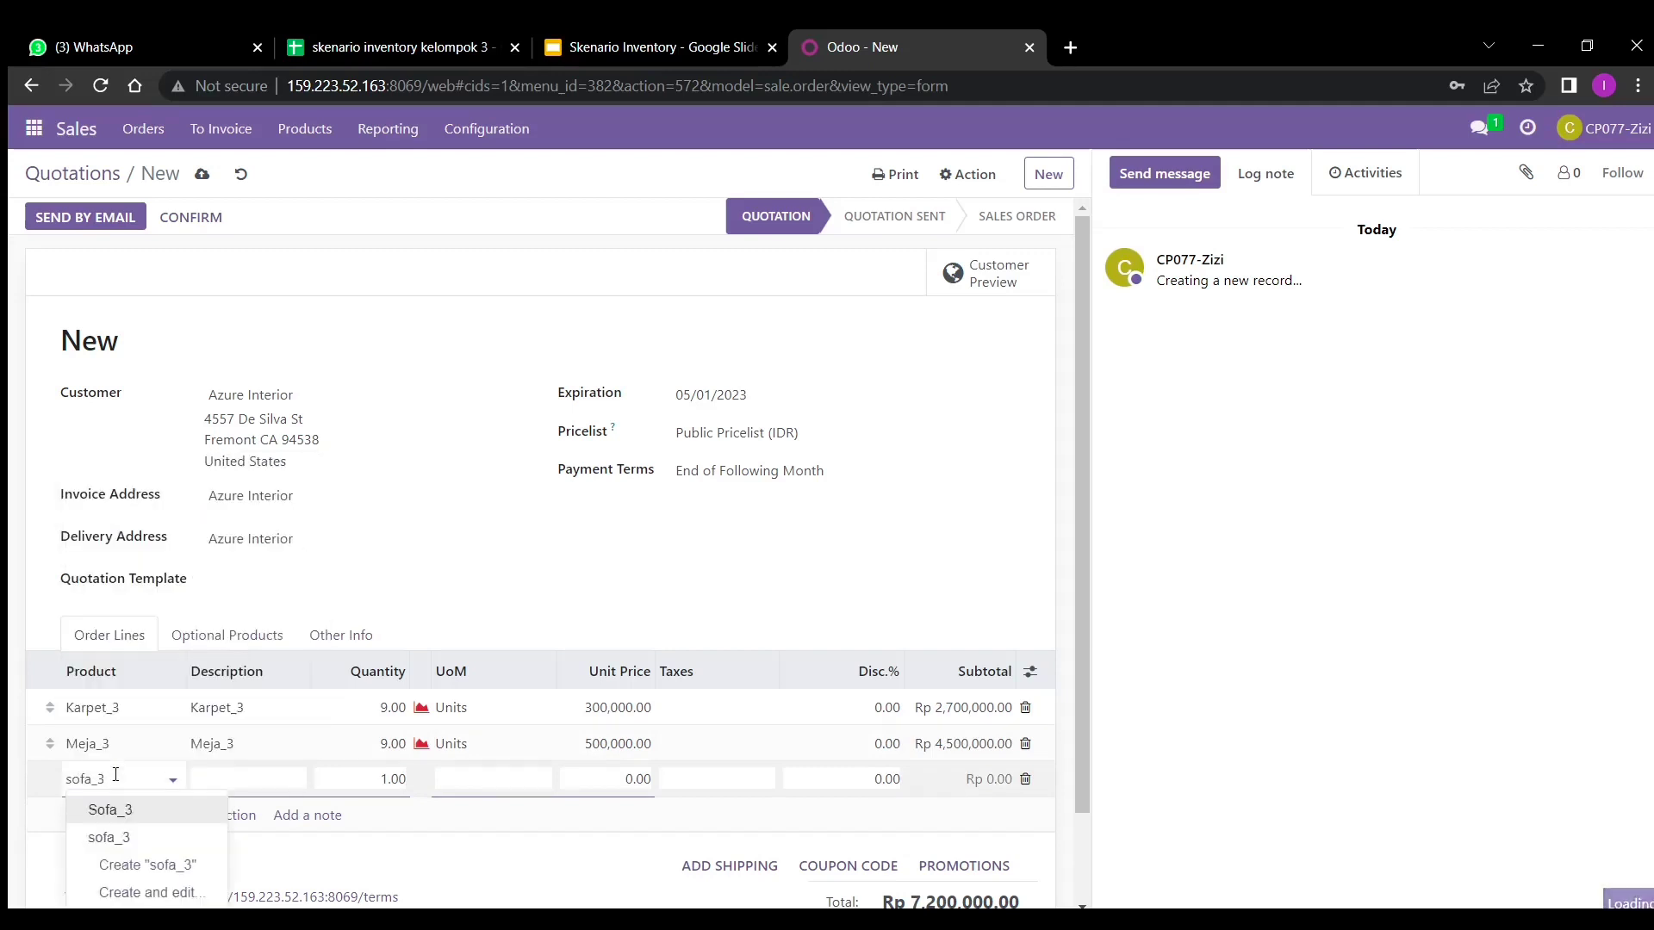
left_click(175, 807)
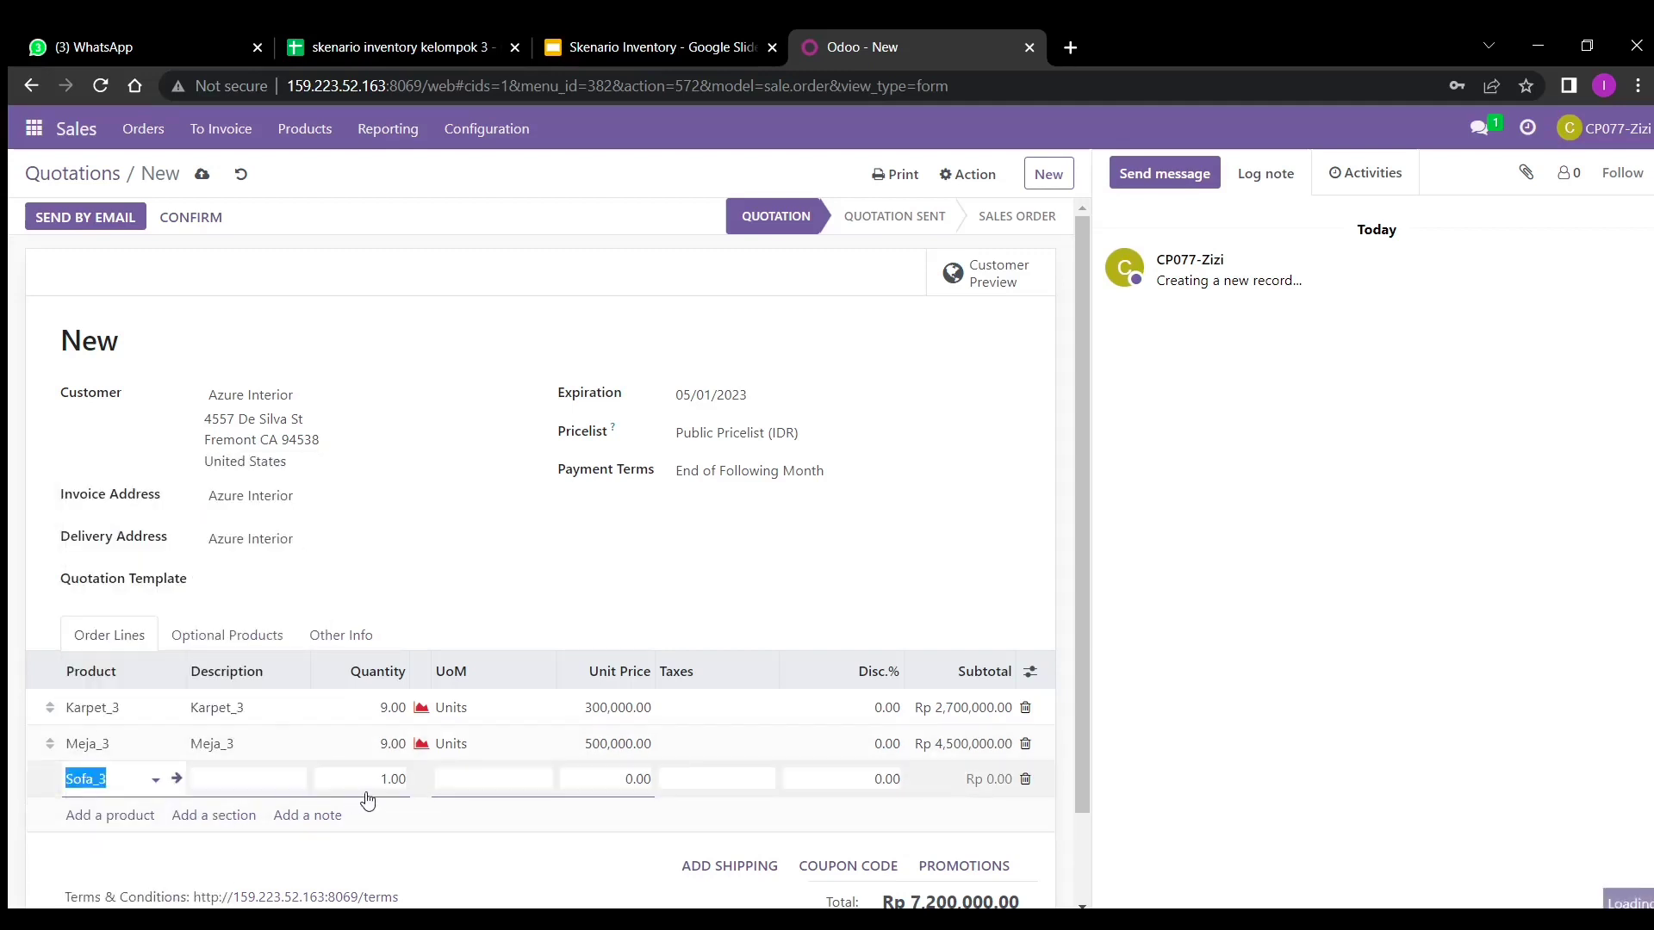
left_click(392, 779)
key("BackSpace")
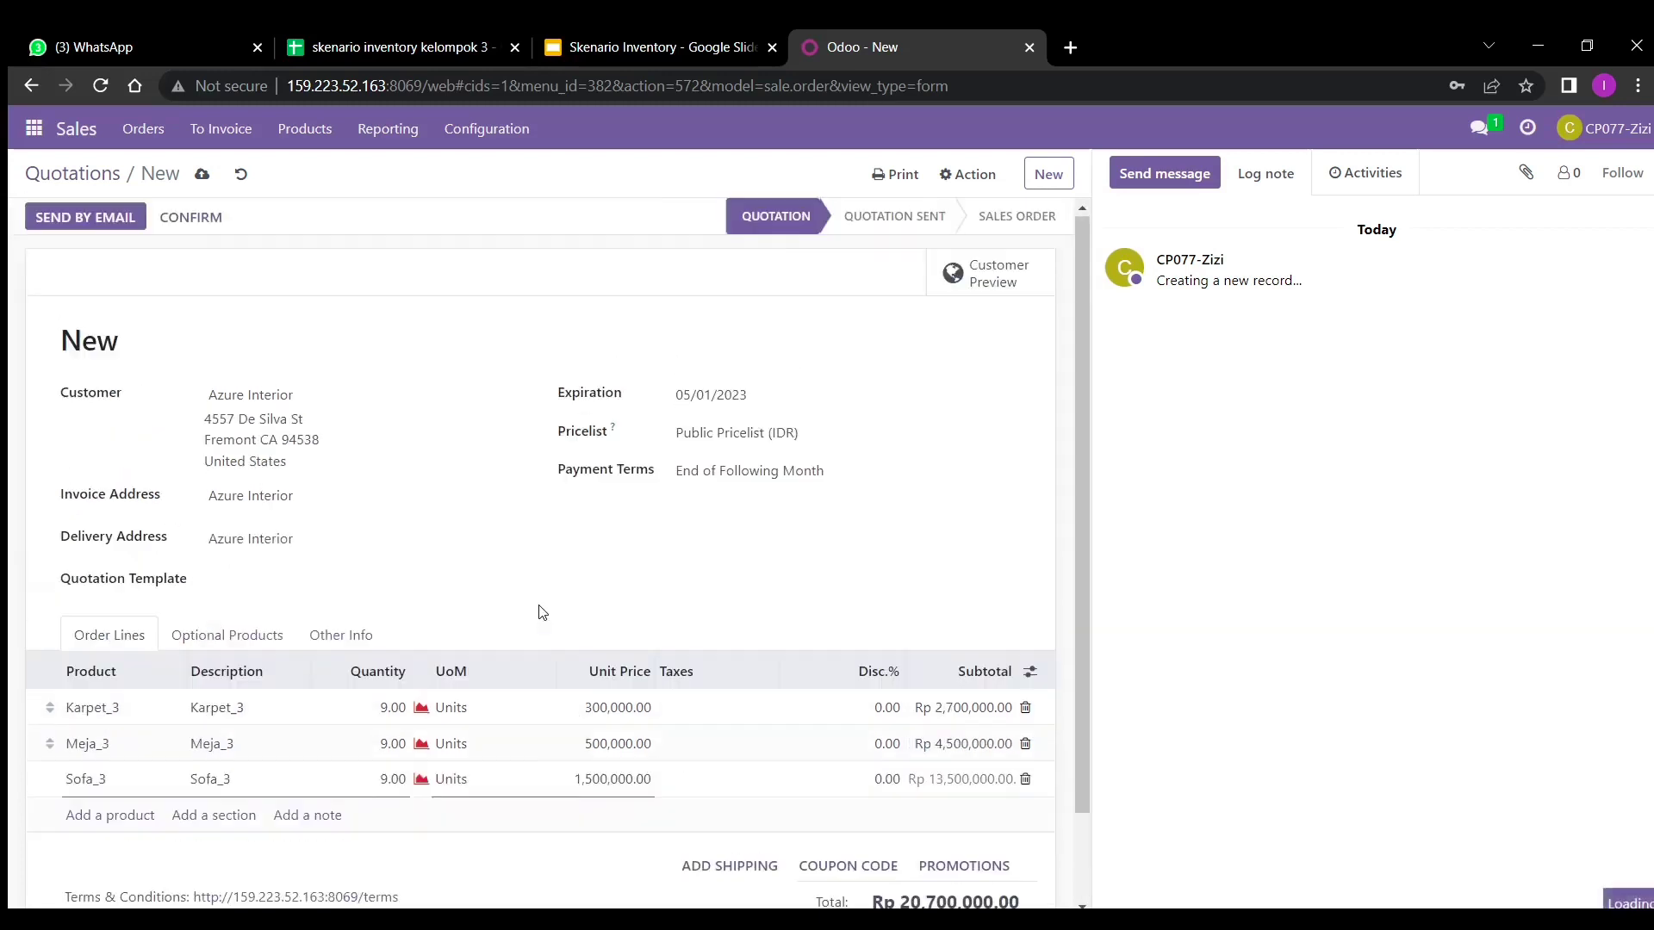
- Save and confirm the quotation as sales order S00314, then begin another new quotation
left_click(203, 175)
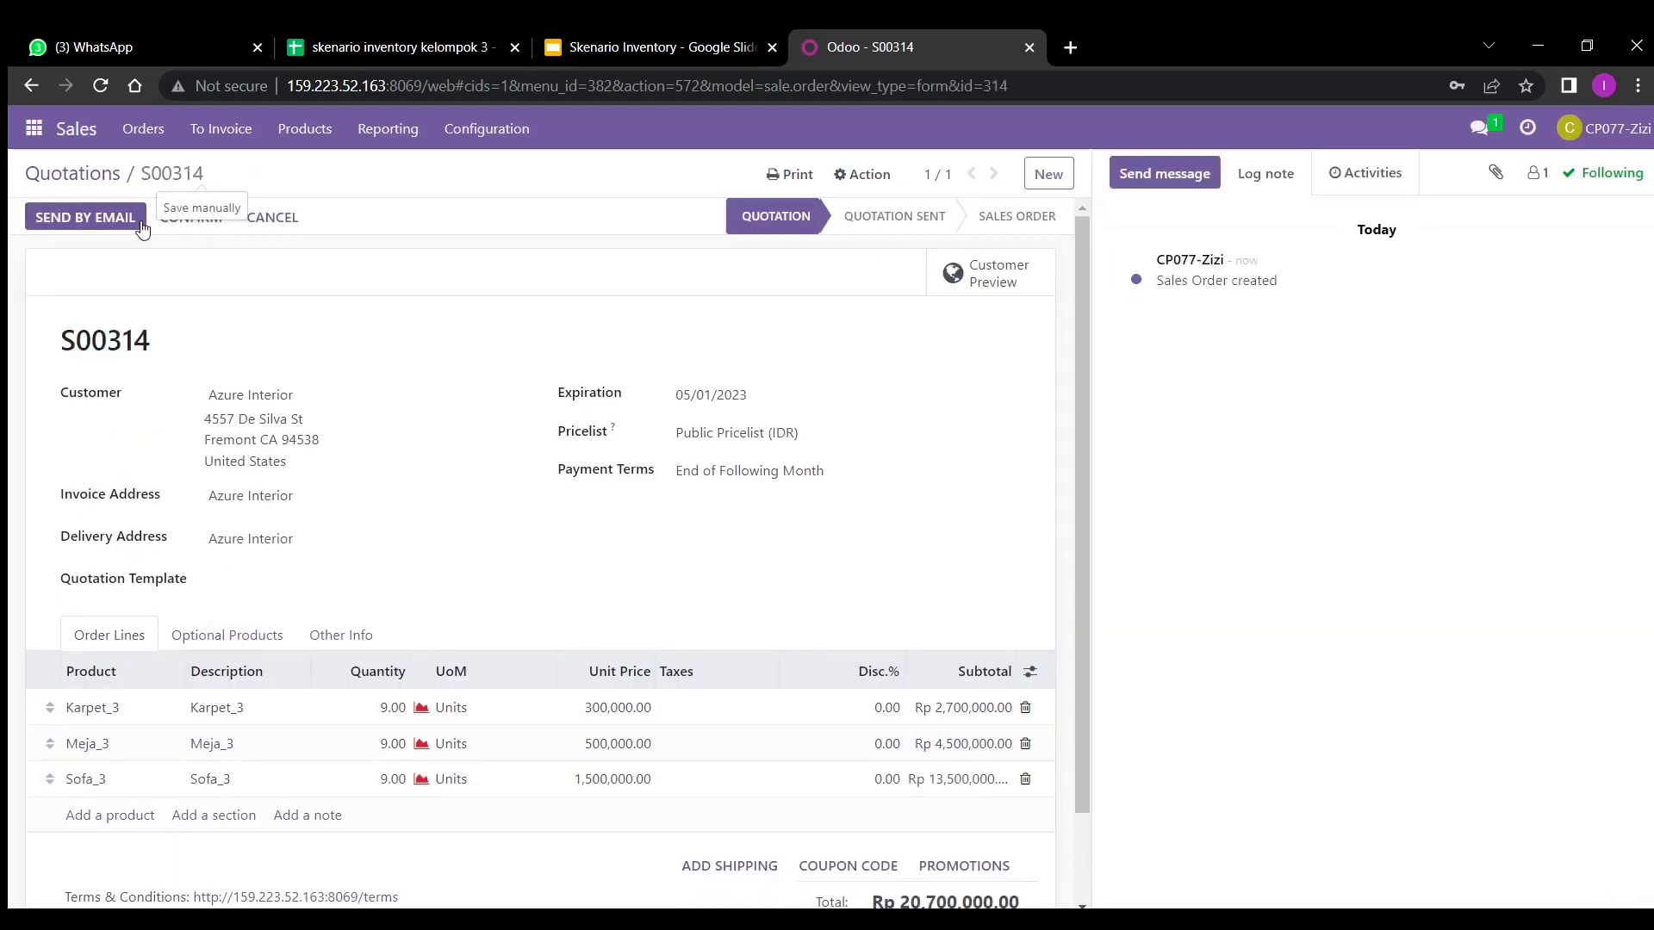
left_click(190, 226)
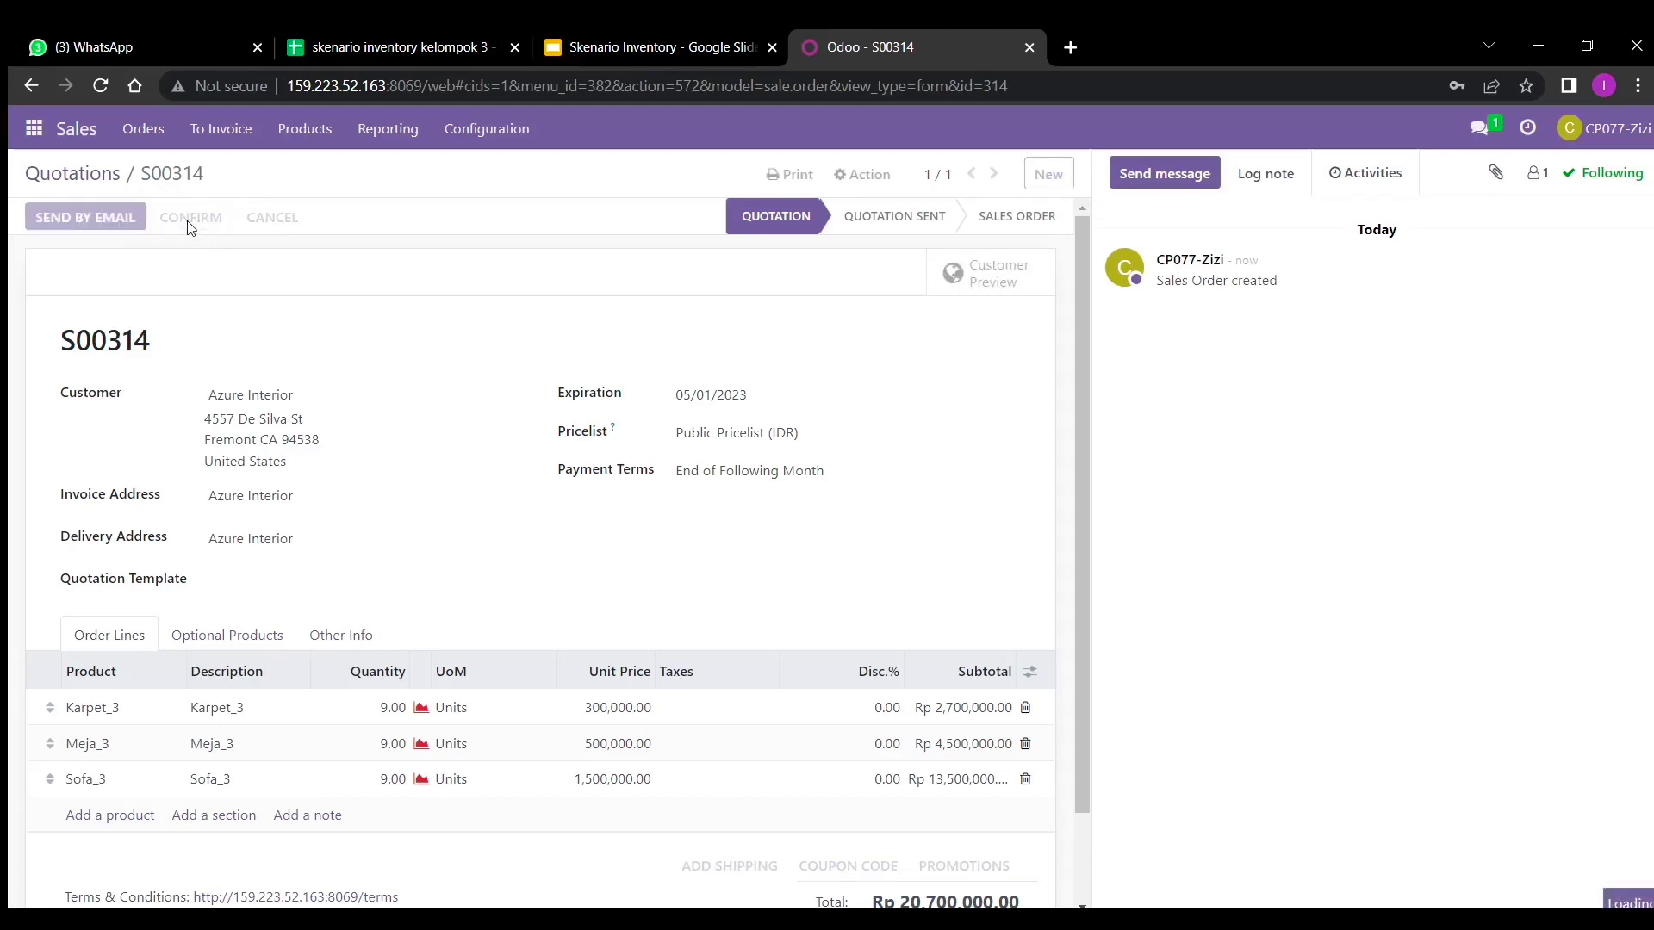
left_click(84, 169)
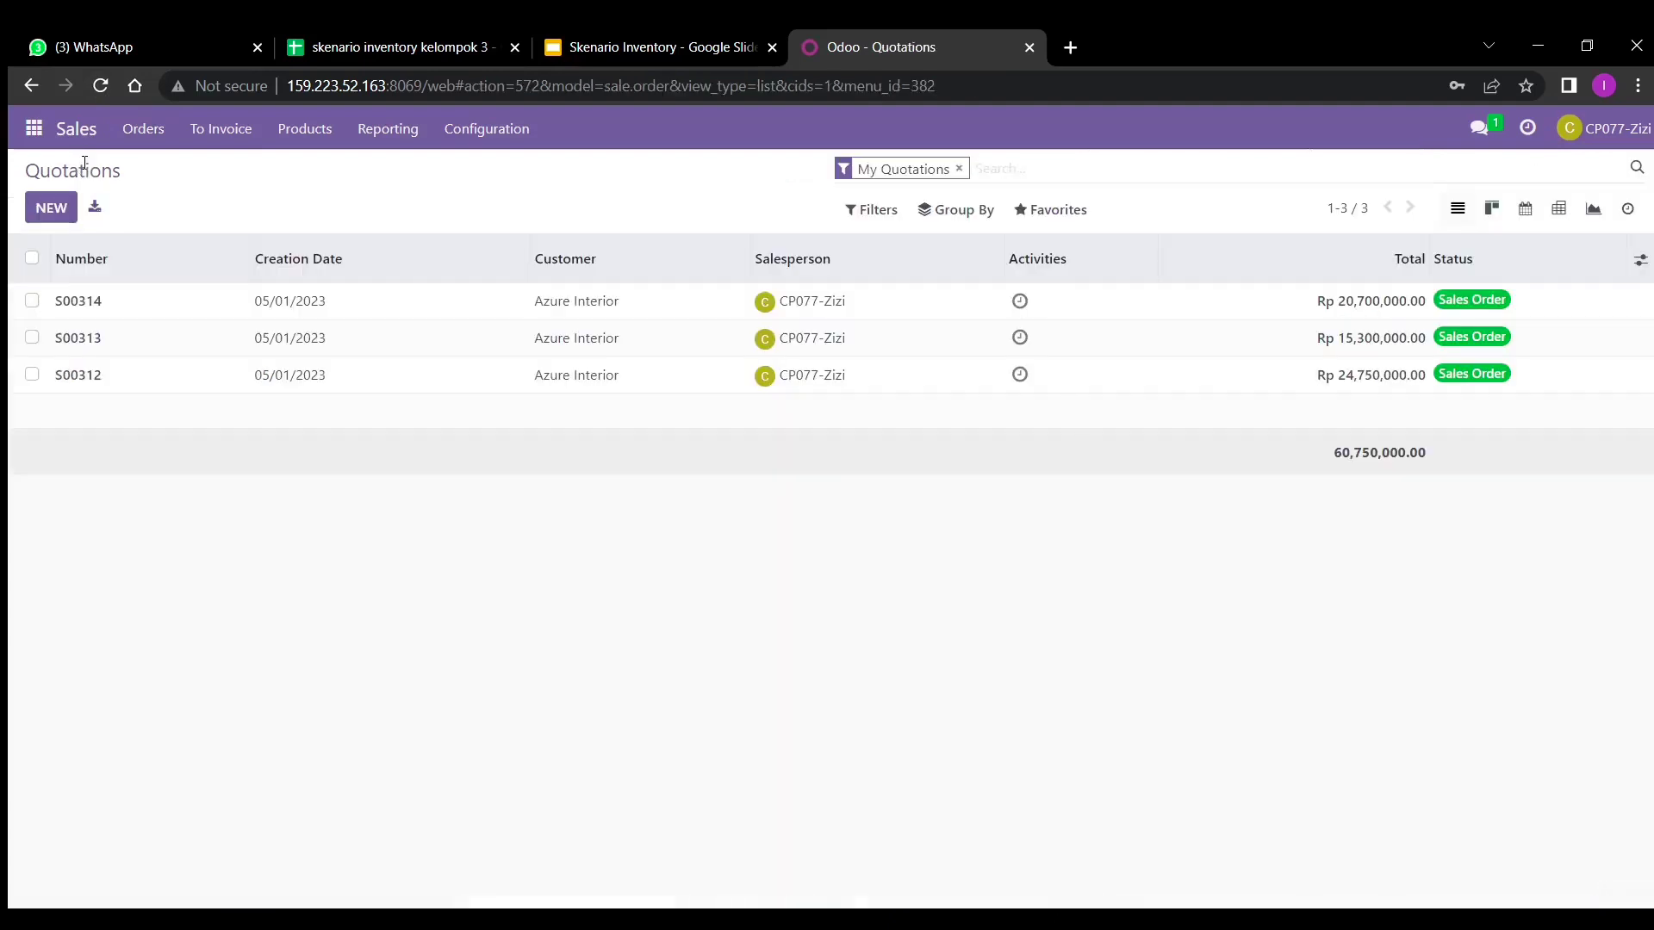
left_click(54, 214)
- Choose Azure Interior as customer and set expiration to May 1, 2023
type("azure")
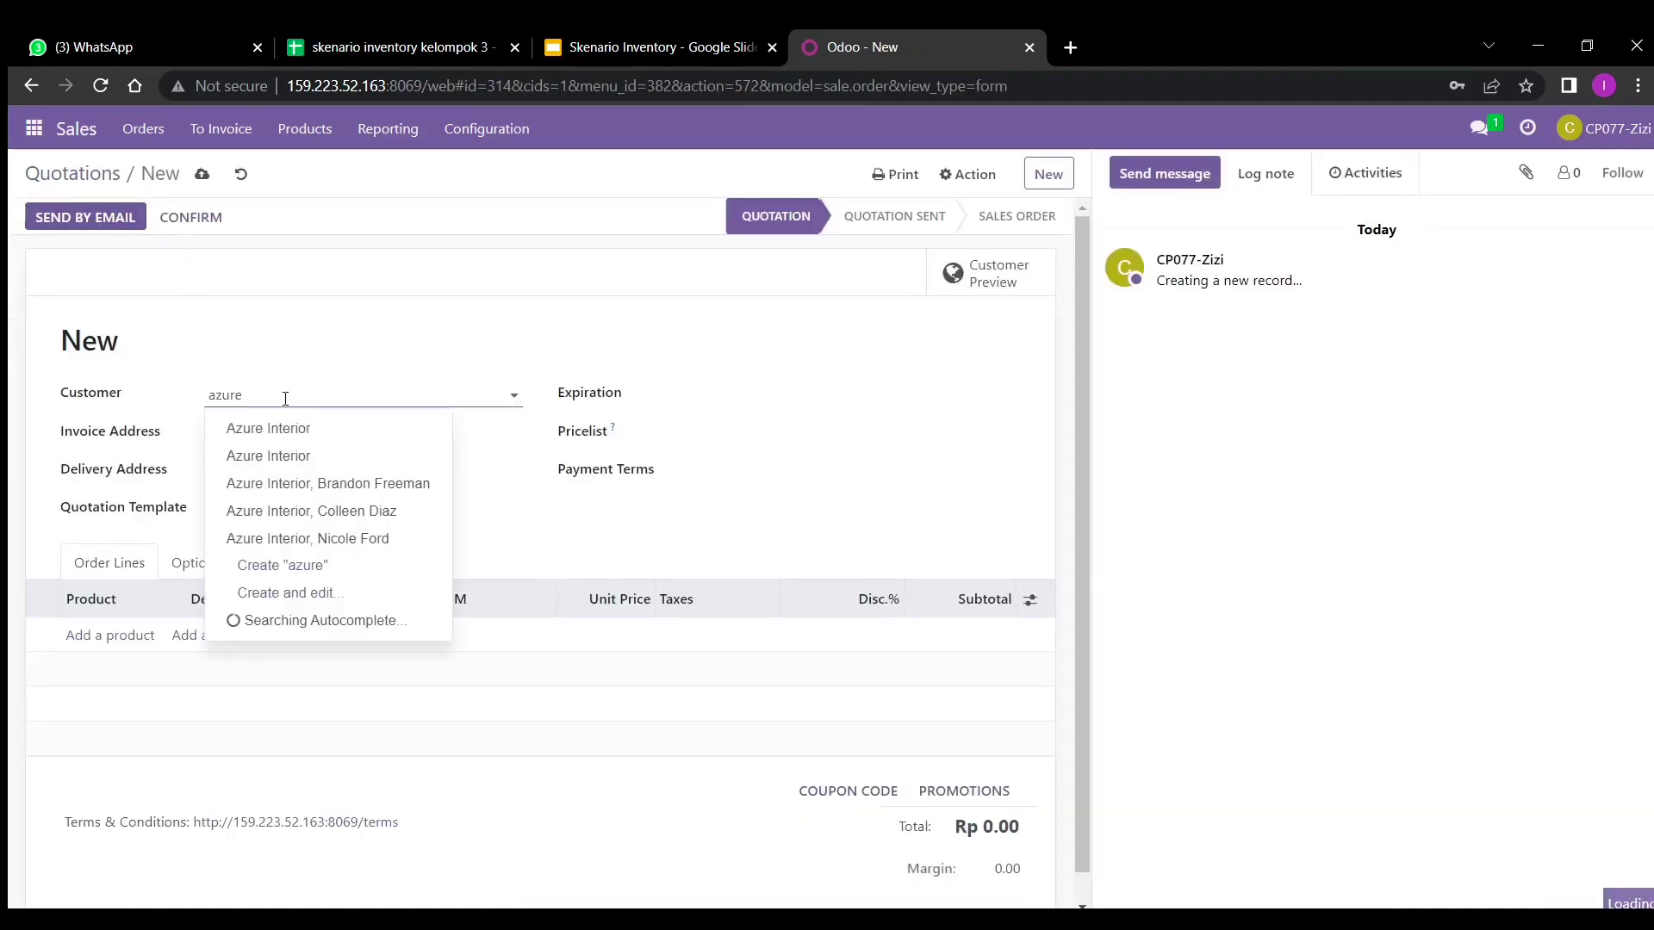
left_click(289, 428)
left_click(730, 395)
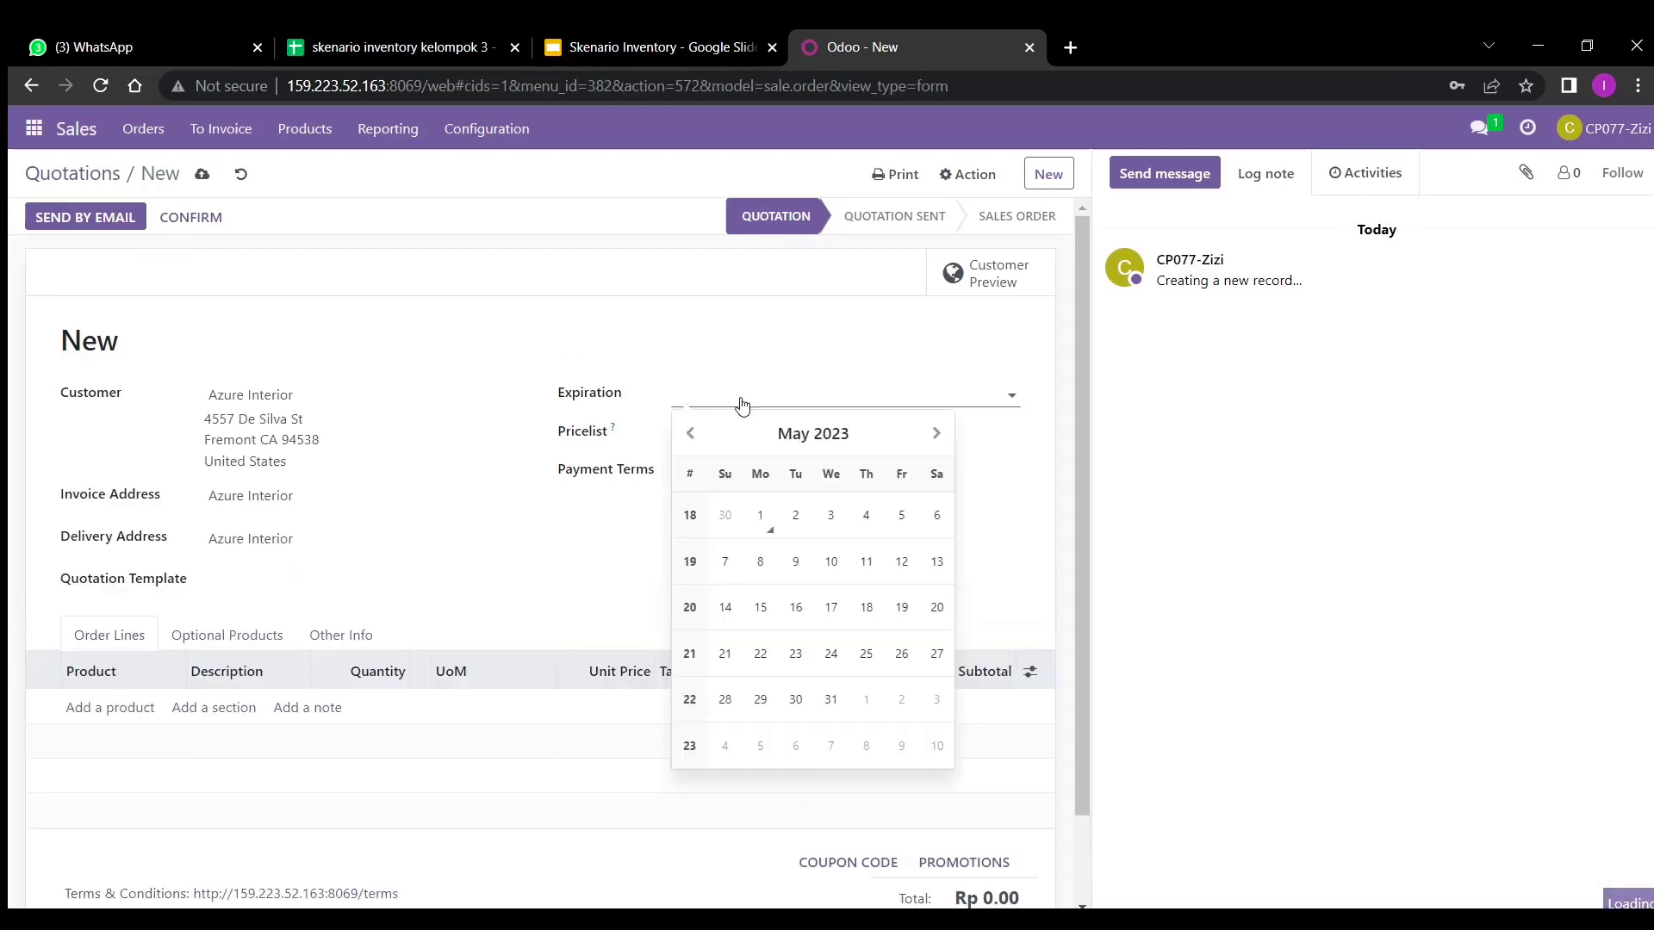
left_click(767, 523)
- Add a Lampu Hias_3 line at quantity 3, dismissing the error message
left_click(118, 709)
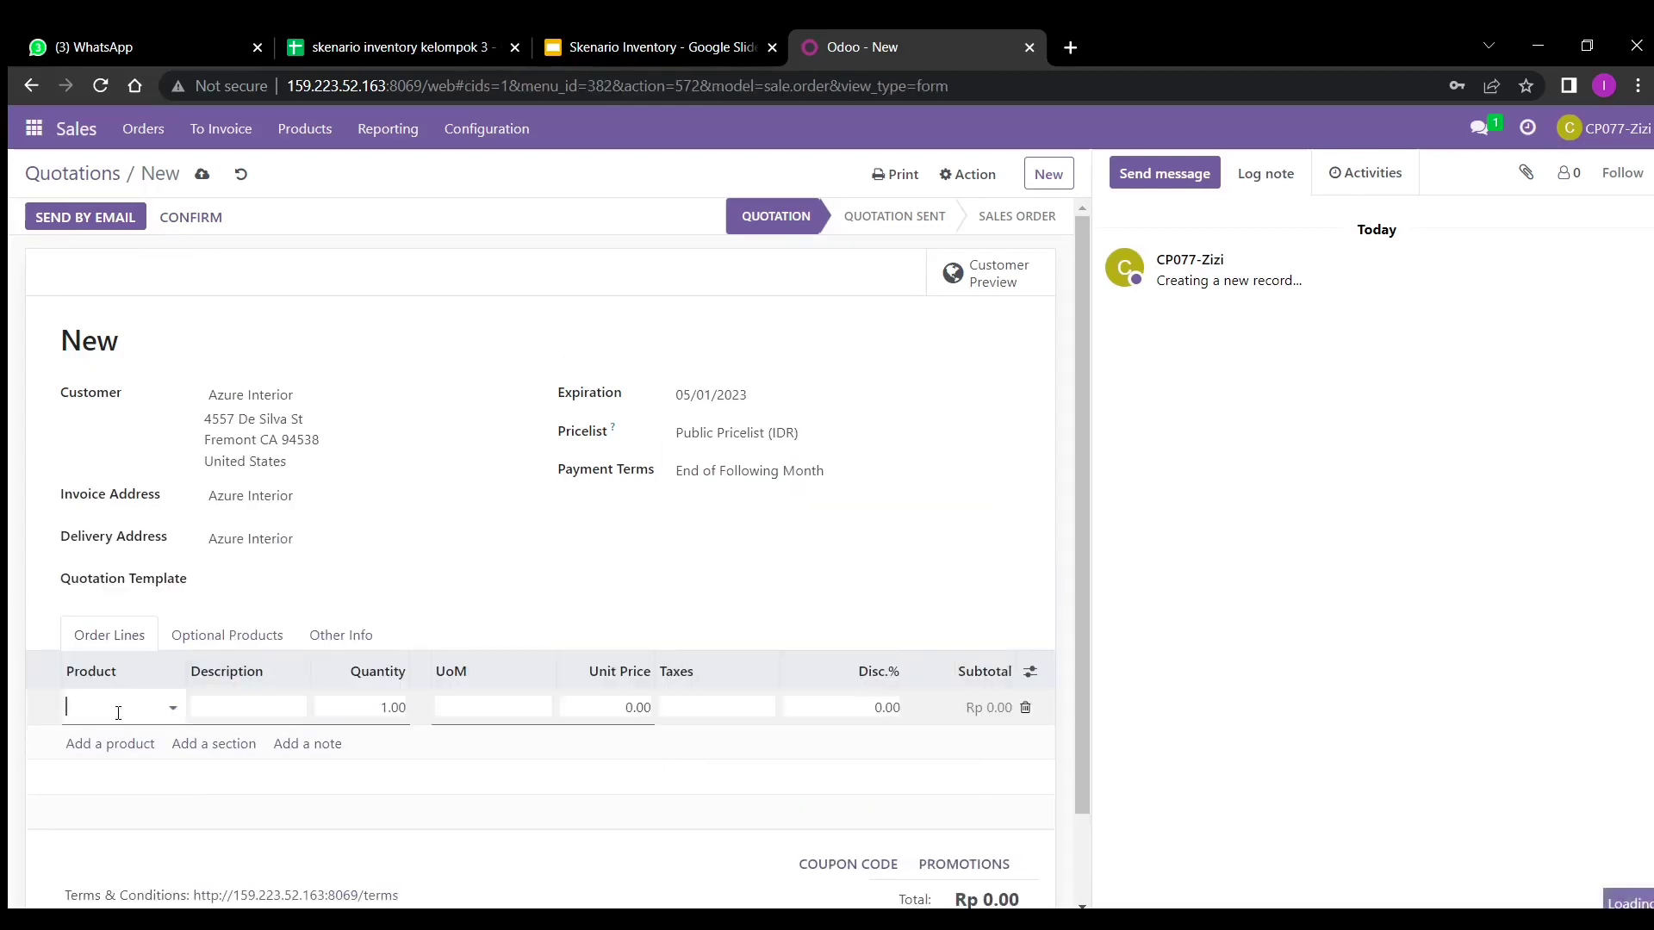
type("la")
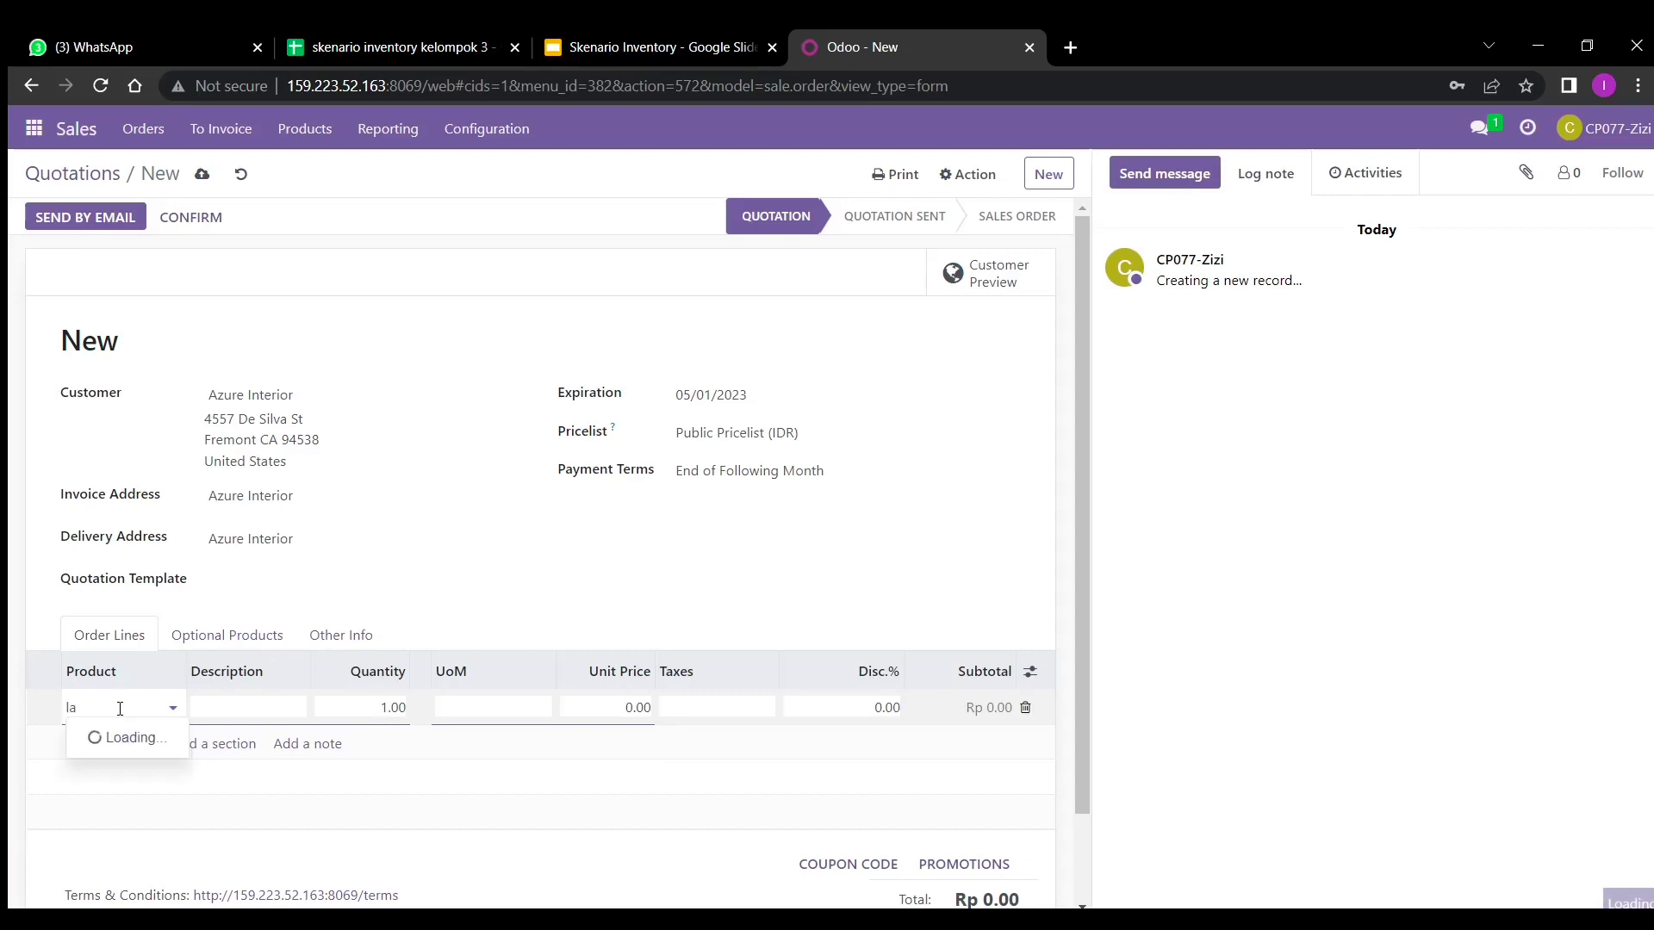
type("mpu hias_")
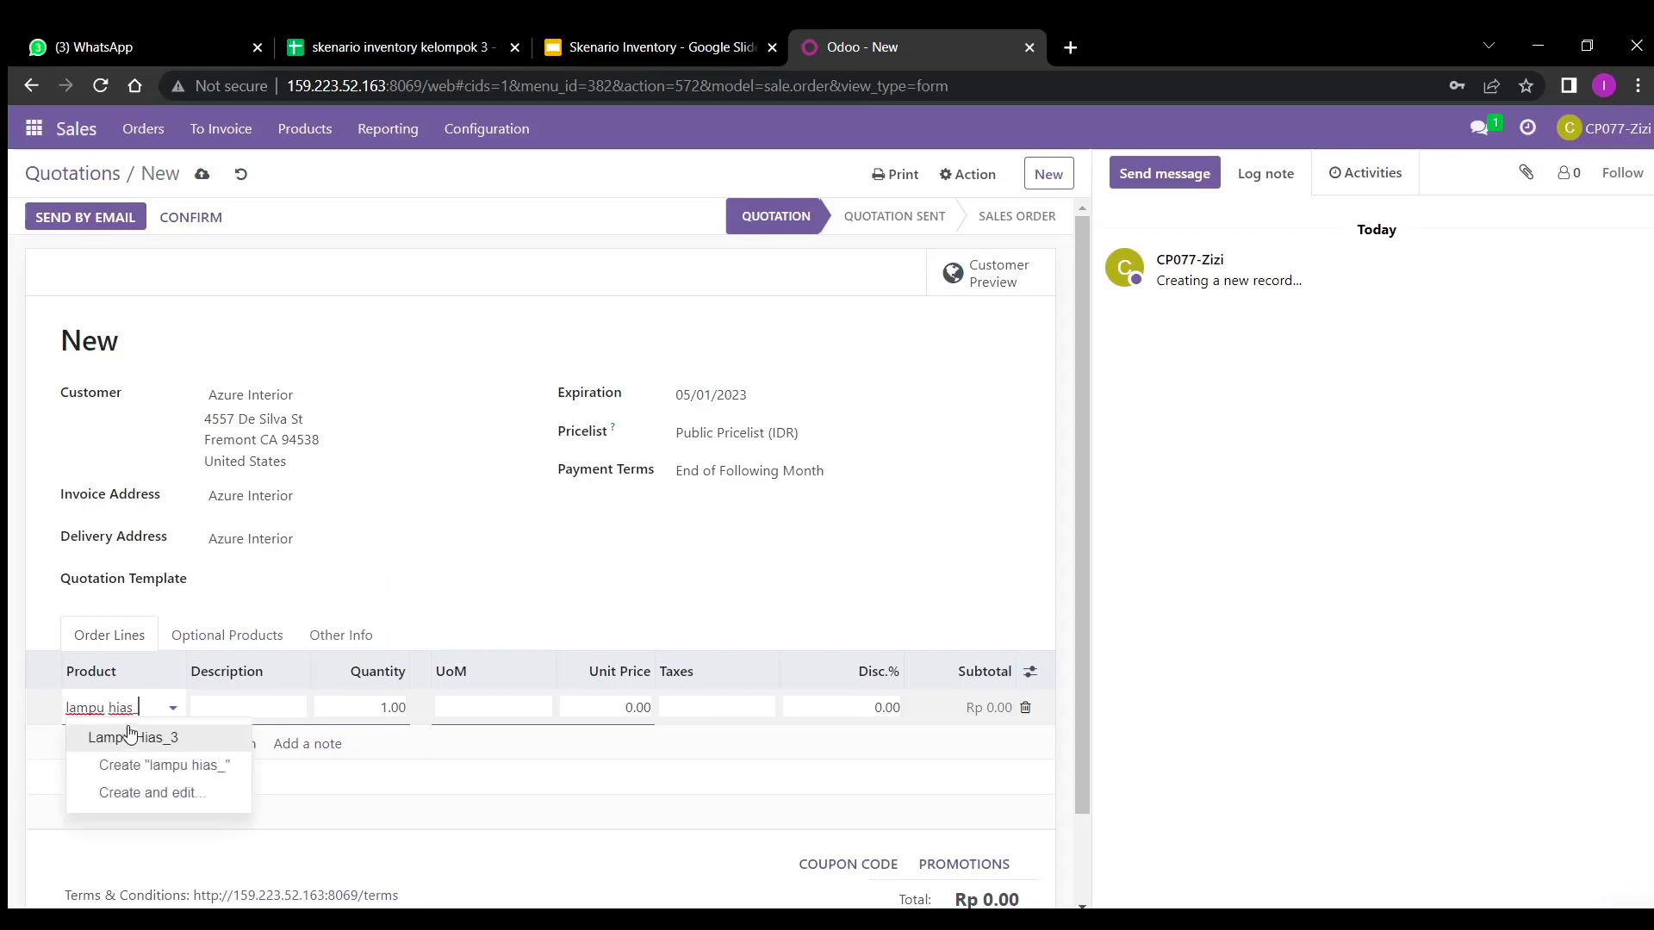
left_click(127, 734)
left_click(389, 714)
key("ctrl+a")
key("BackSpace")
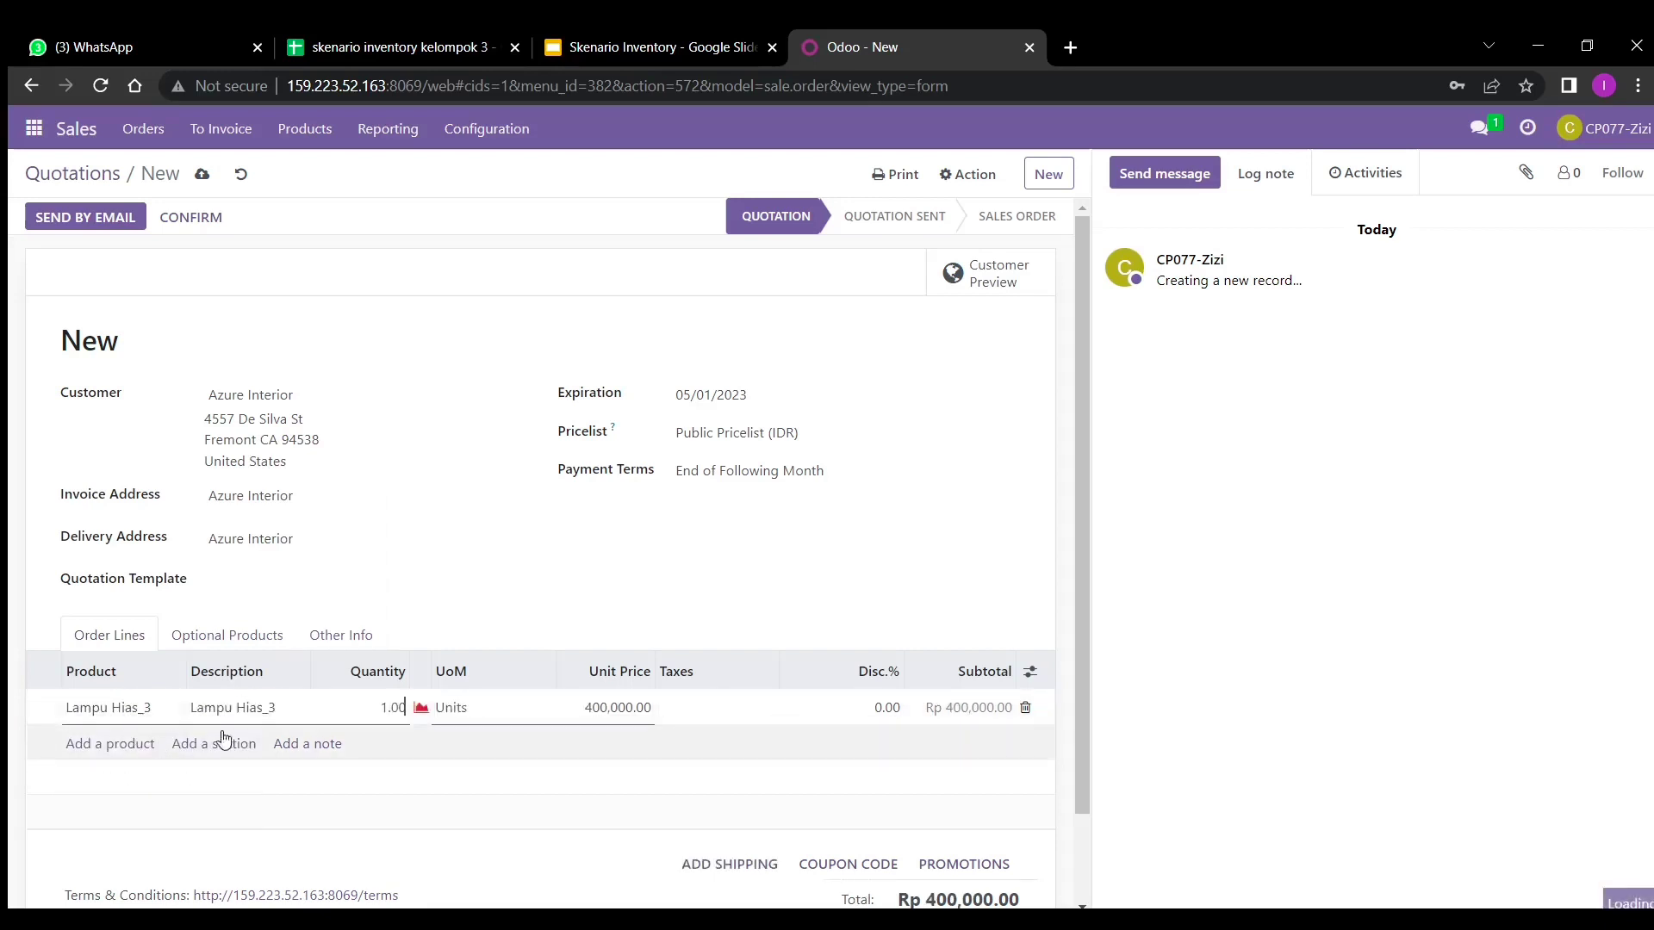
left_click(140, 745)
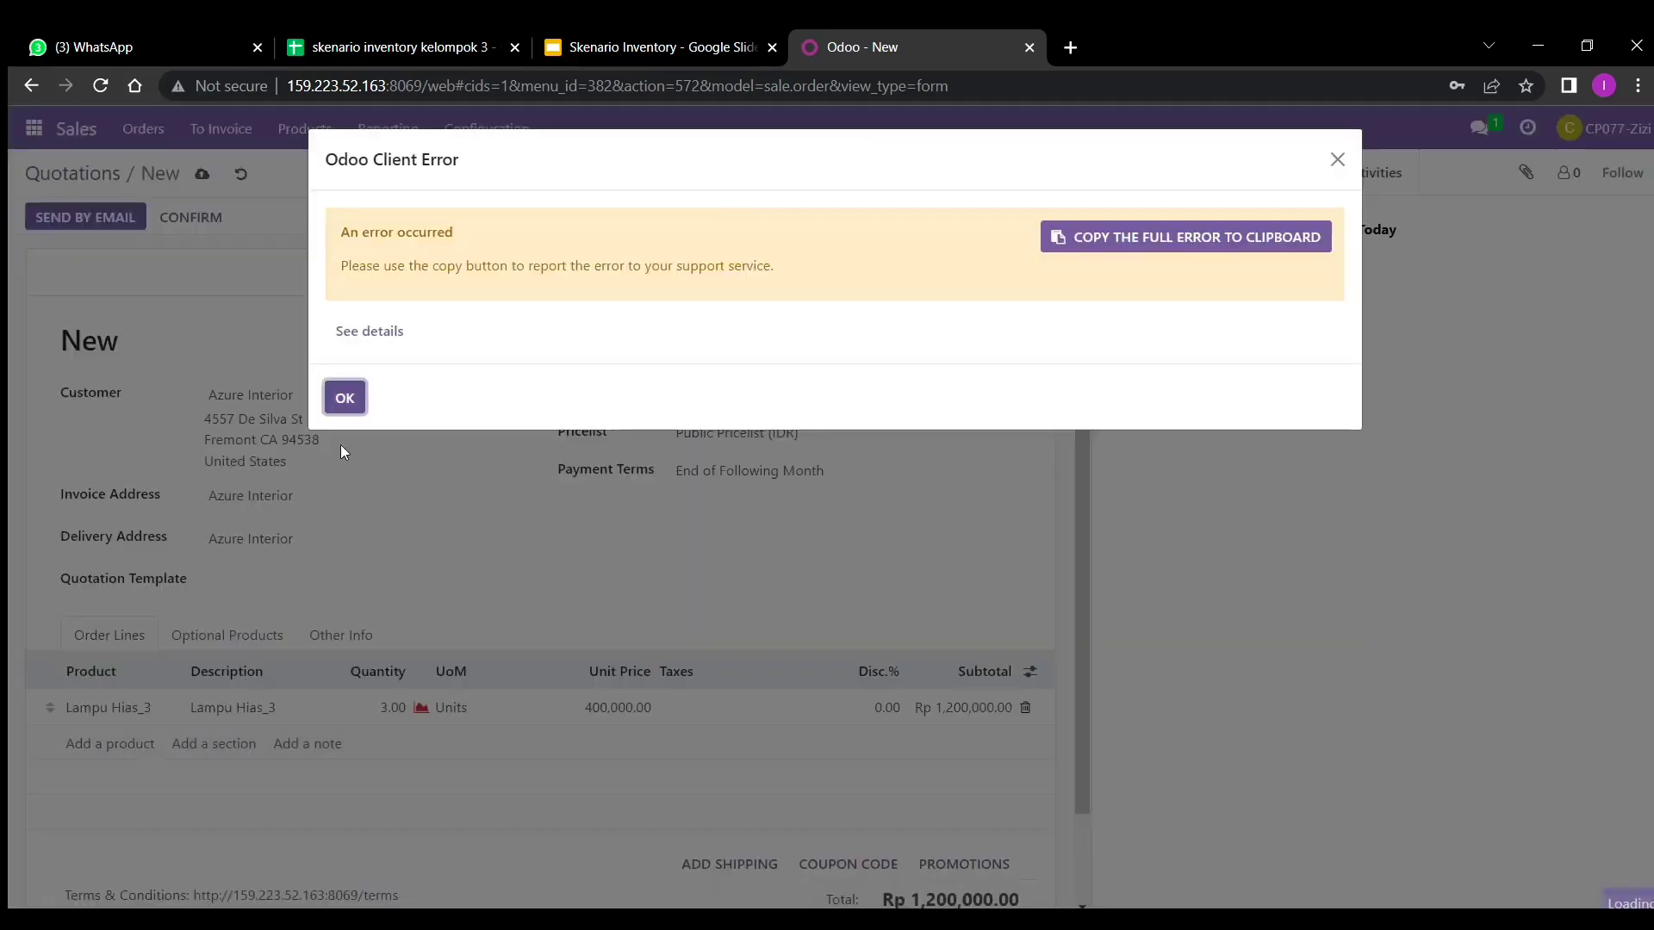
left_click(344, 398)
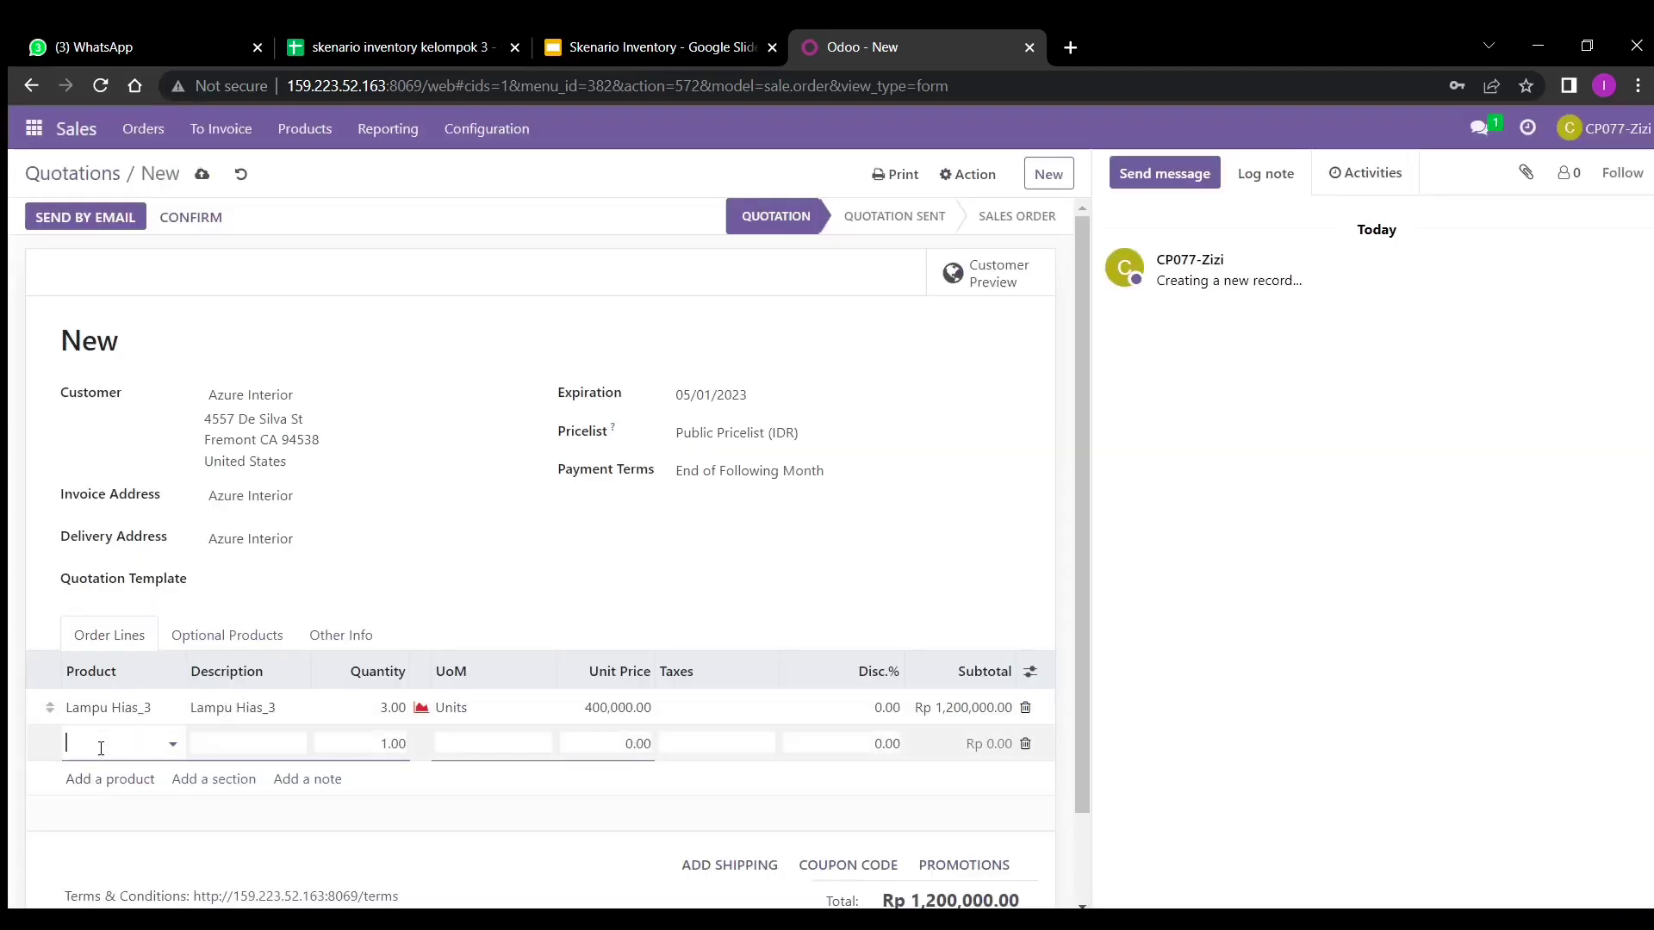
- Add a Karpet_3 line at quantity 3
left_click(100, 746)
type("karpe")
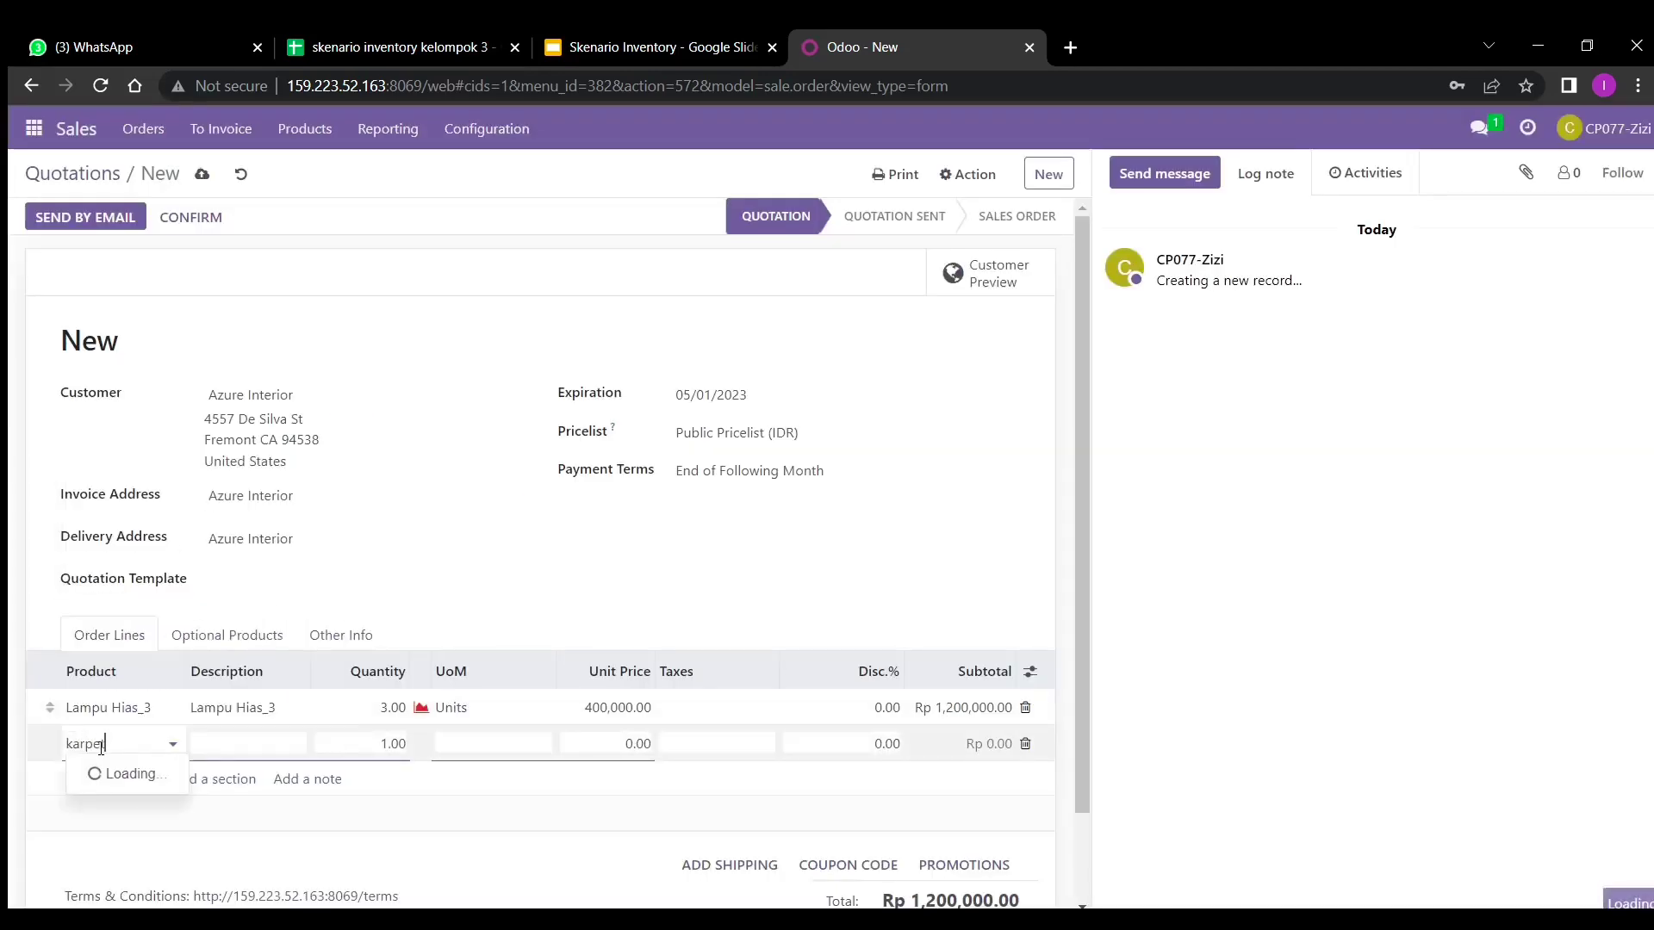
type("t")
key("Return")
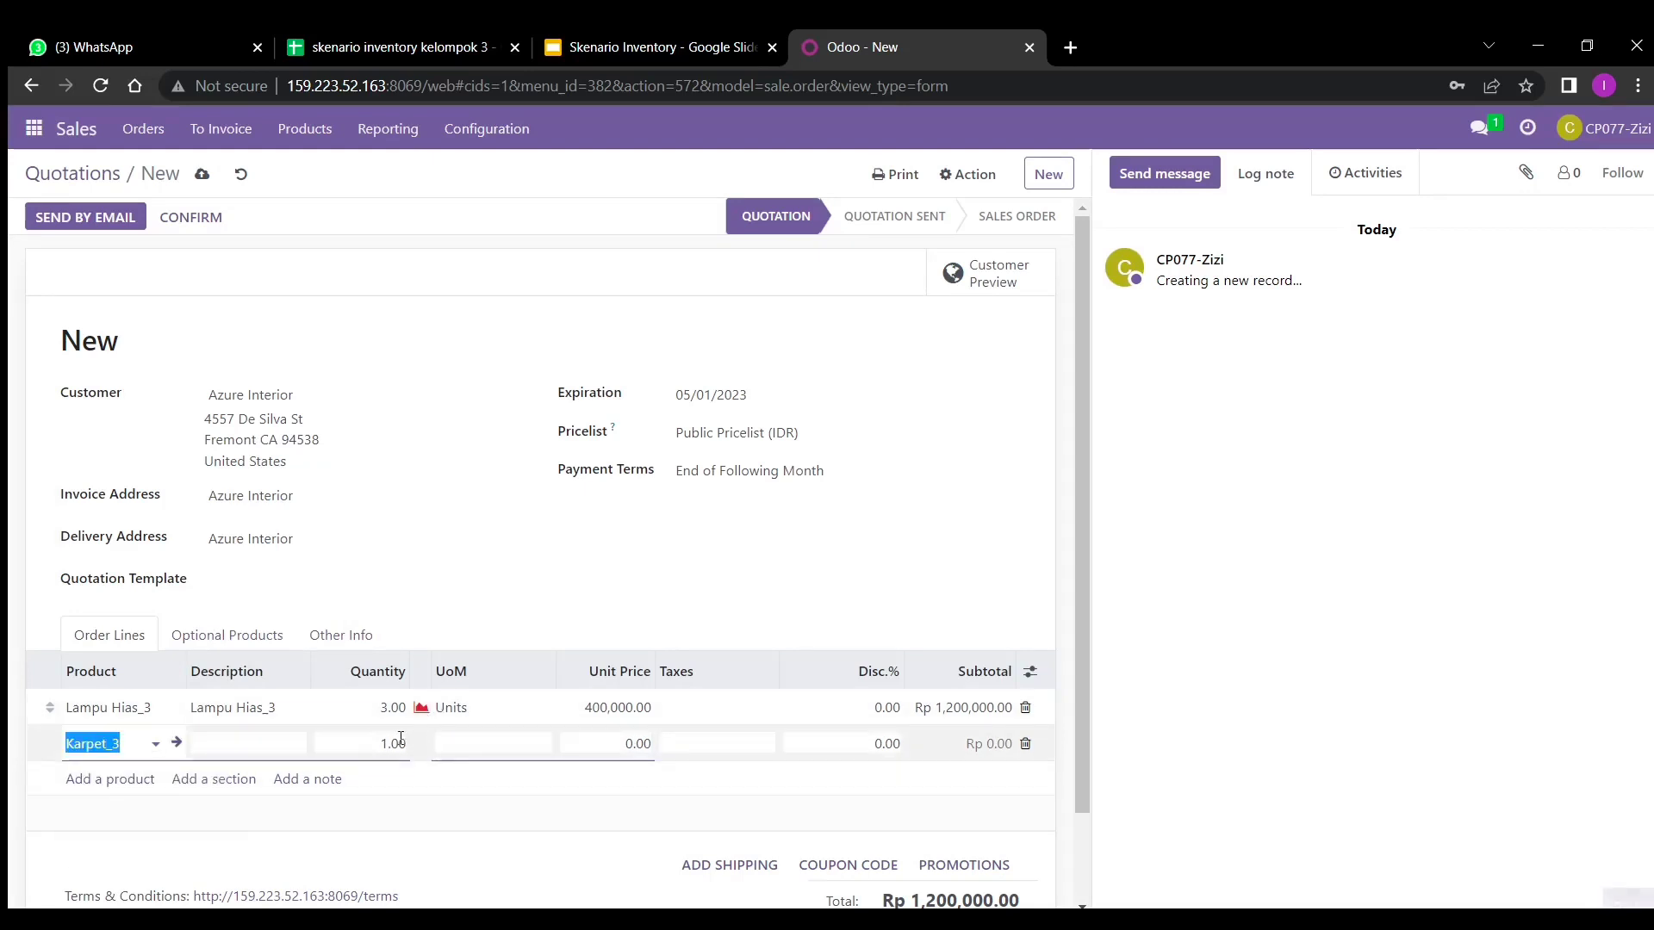
left_click(401, 743)
type("1")
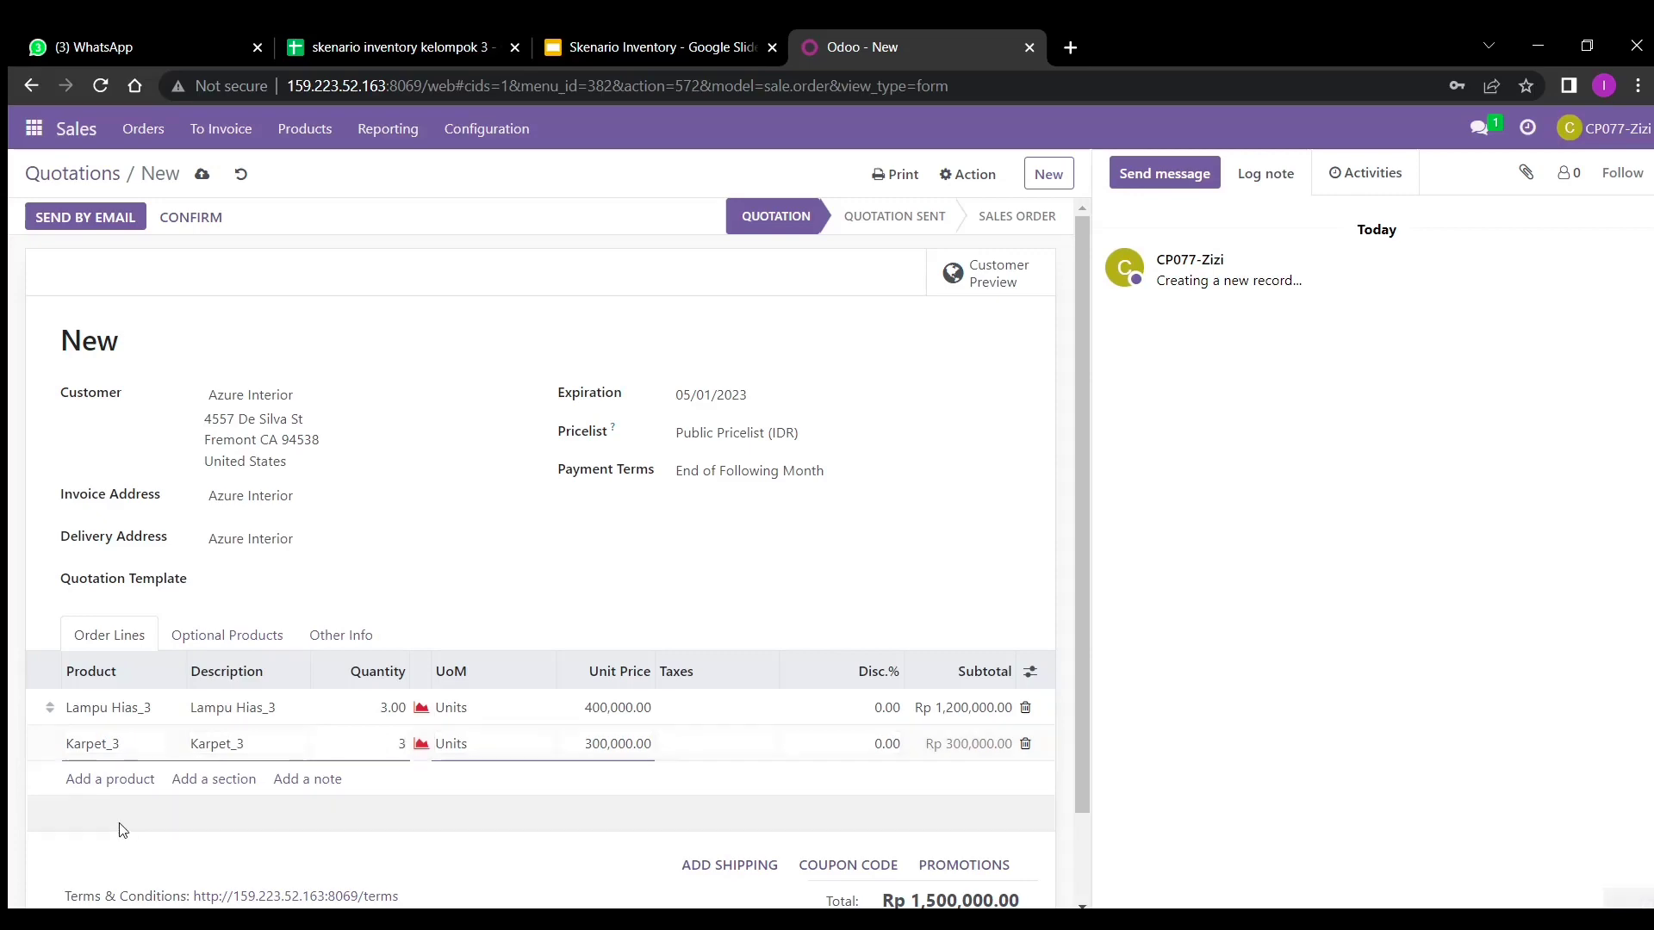
- Add an Almari_3 line at quantity 3, then save and confirm the order as S00315
left_click(126, 785)
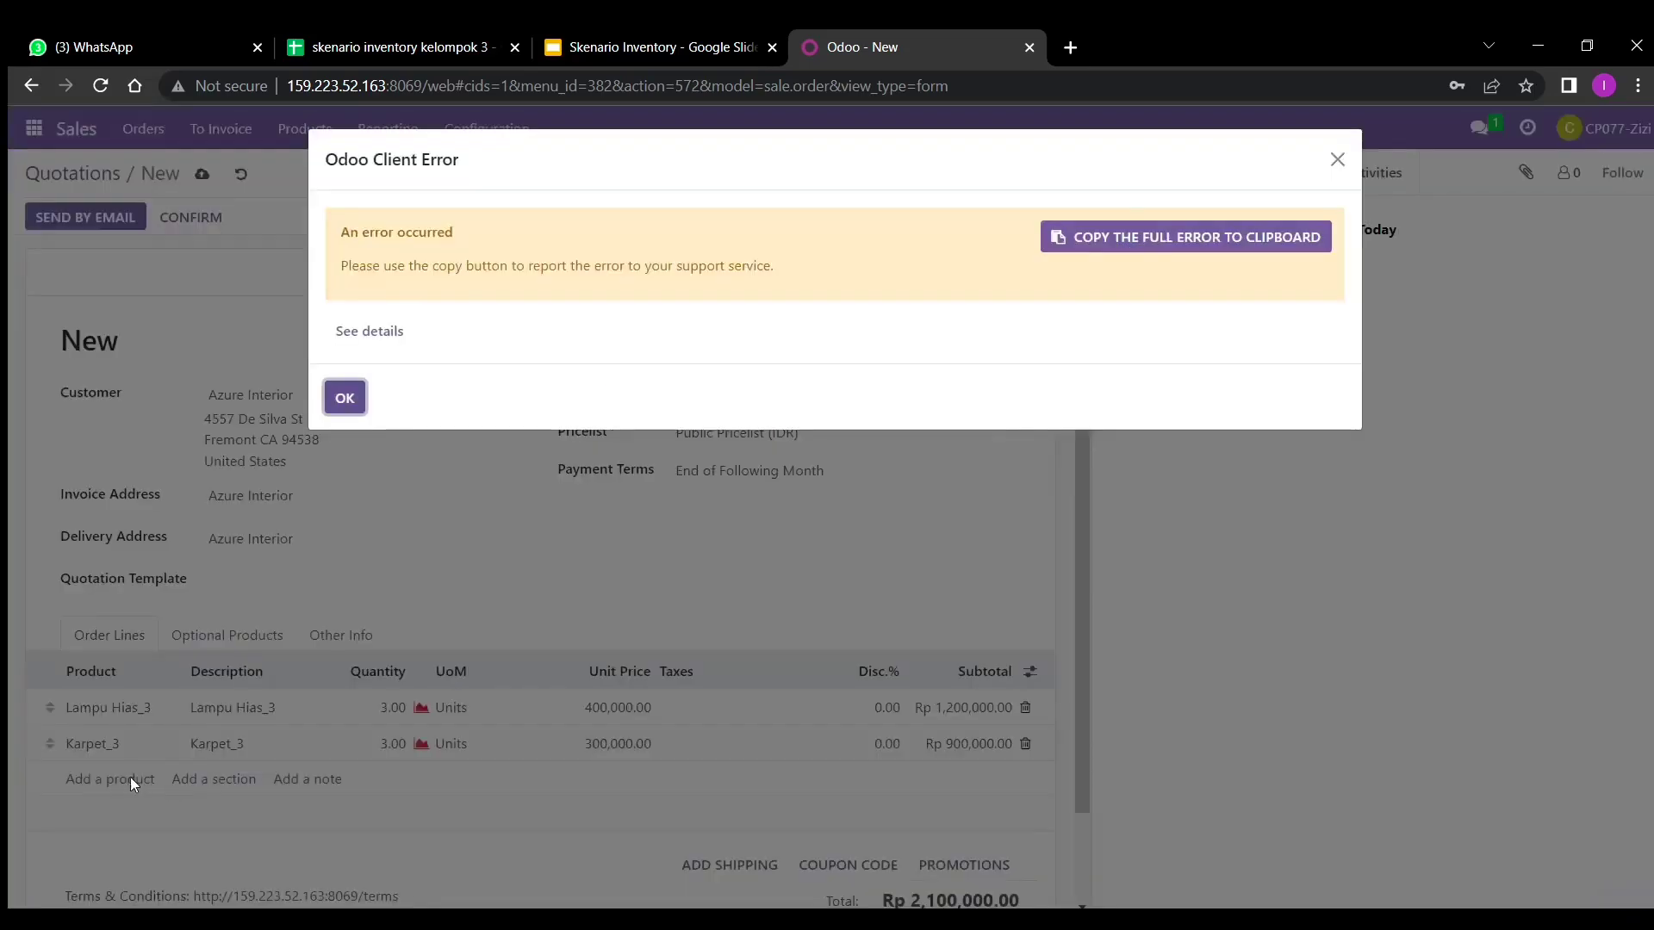
left_click(344, 398)
left_click(120, 777)
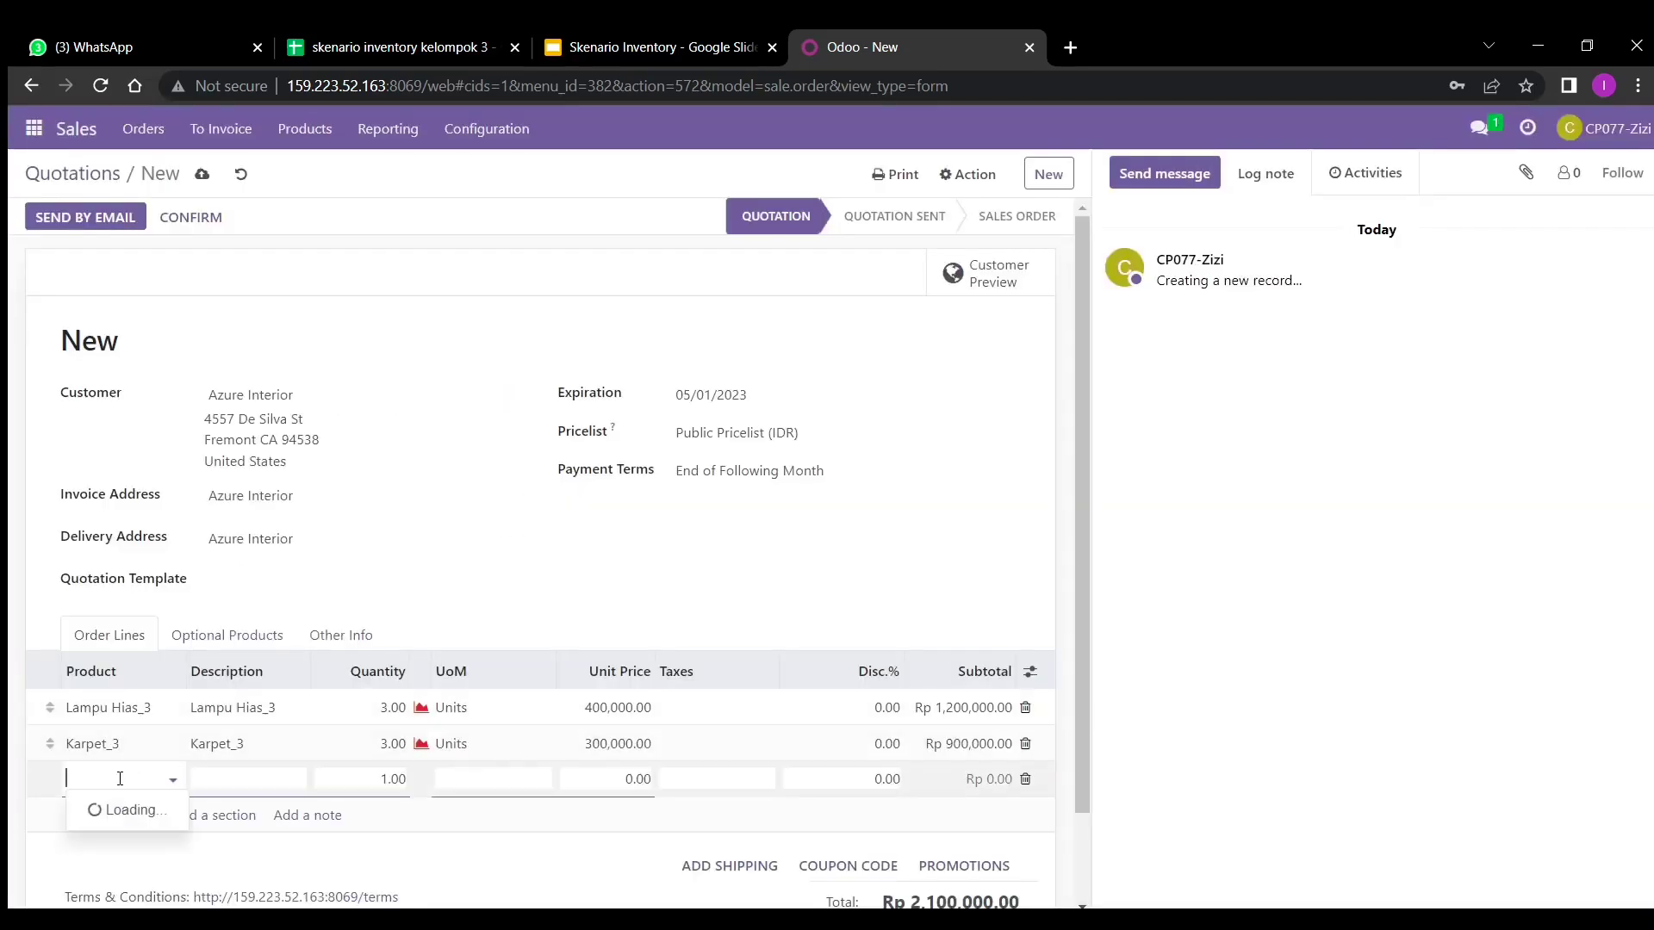
type("al")
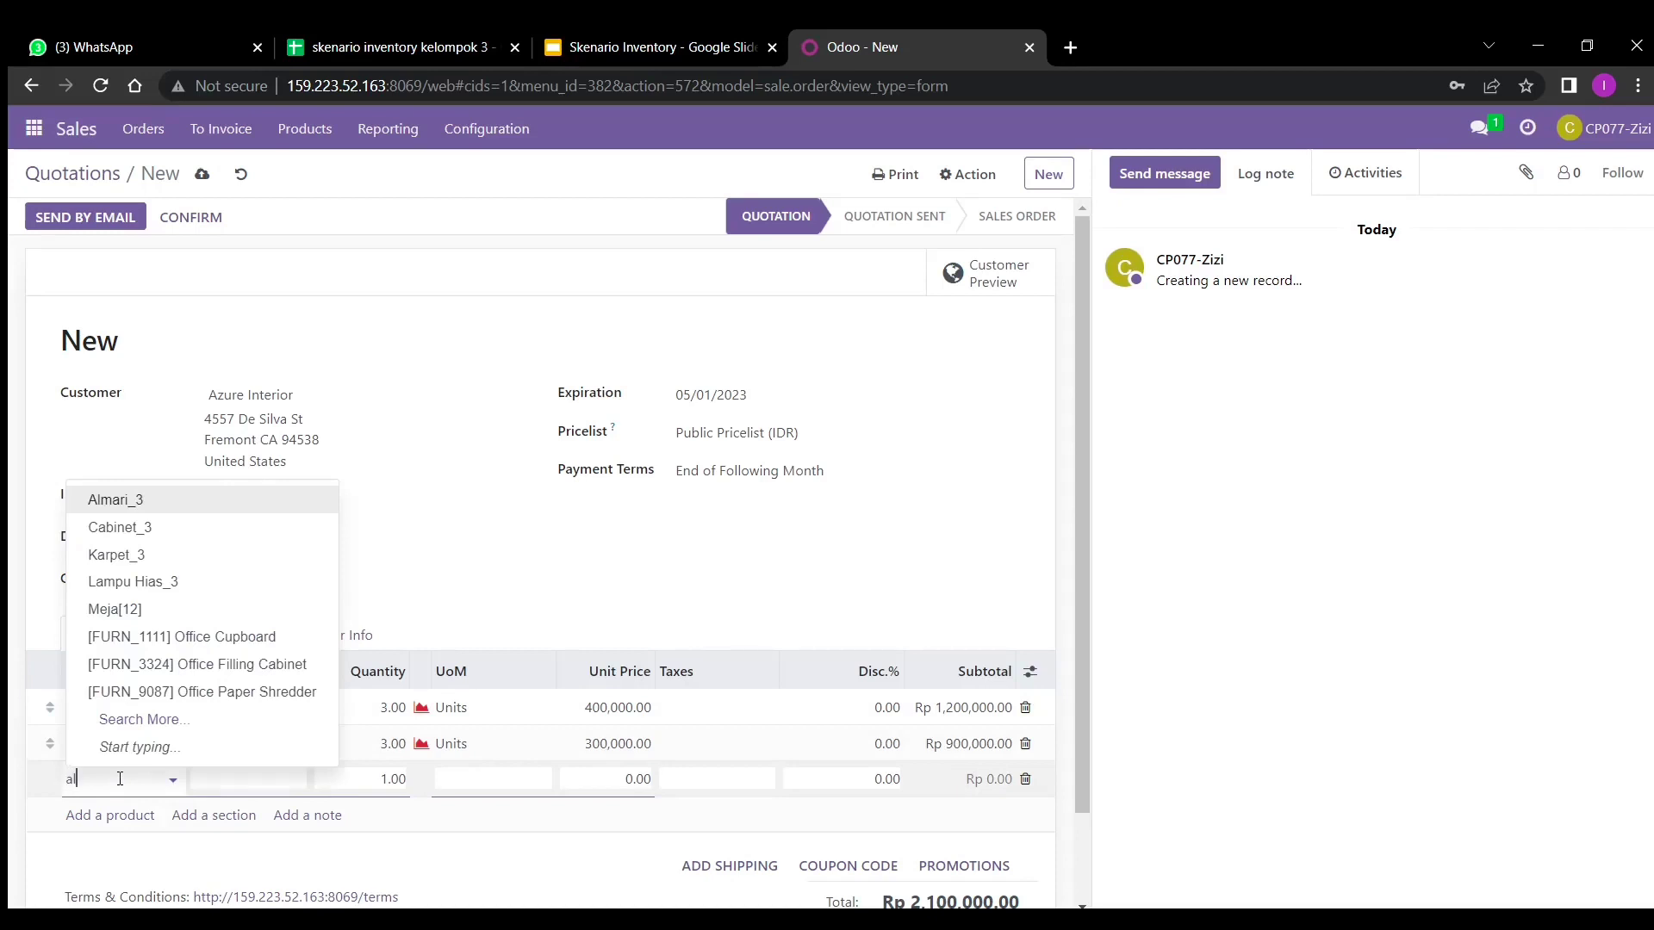
type("mari")
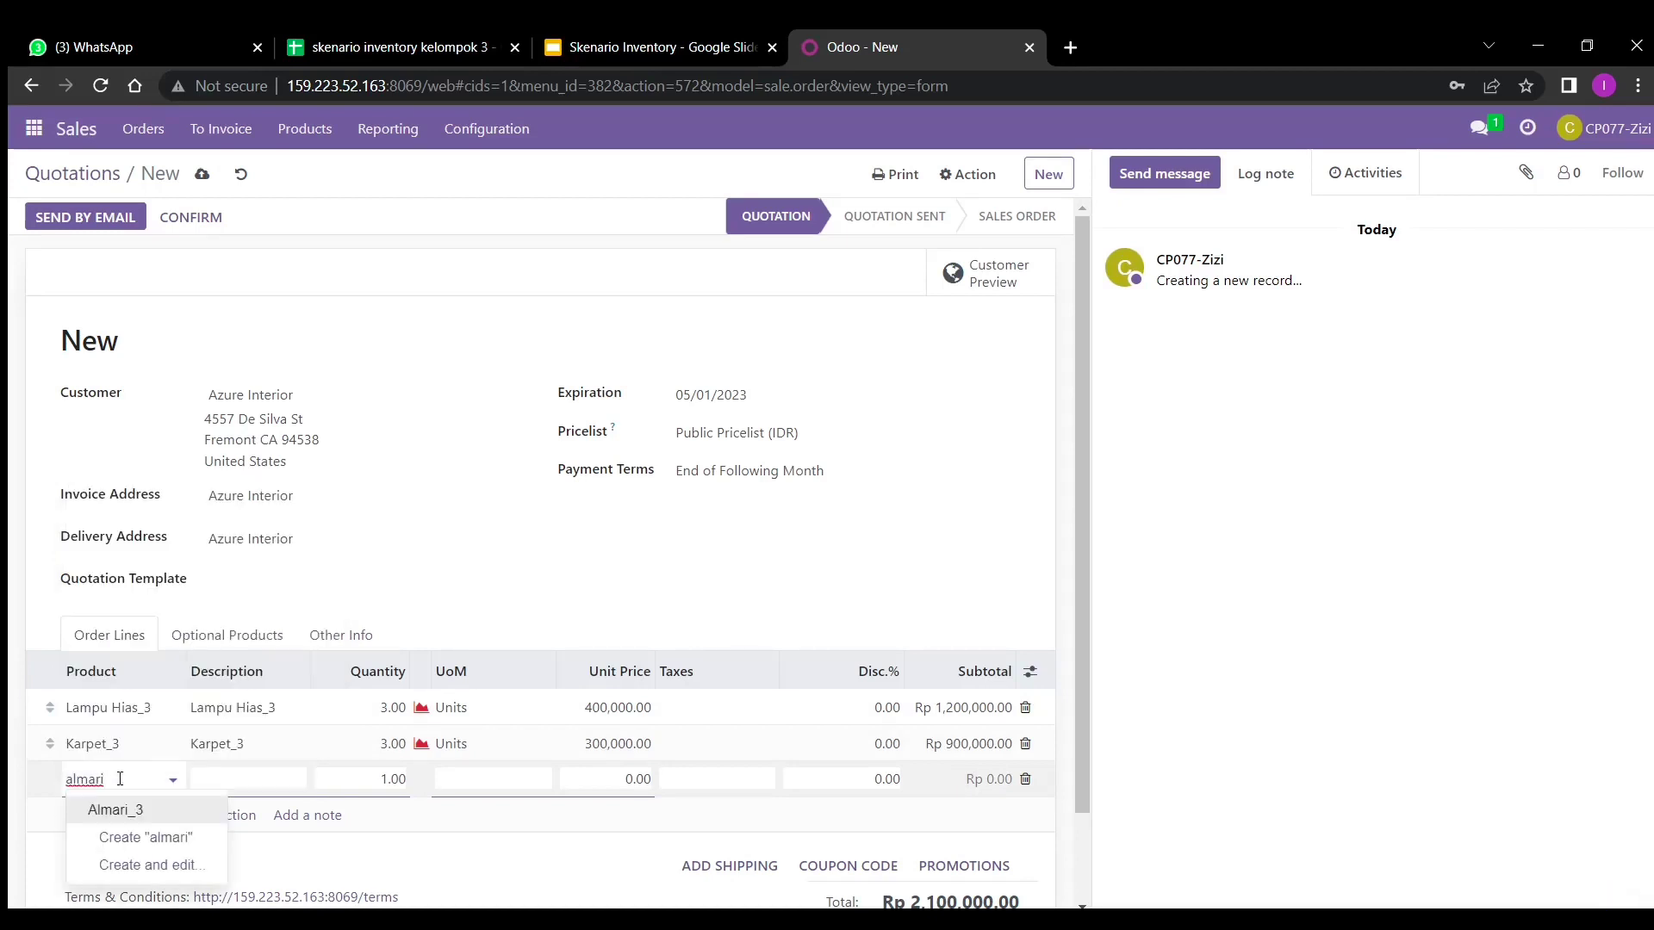
left_click(112, 810)
left_click(393, 778)
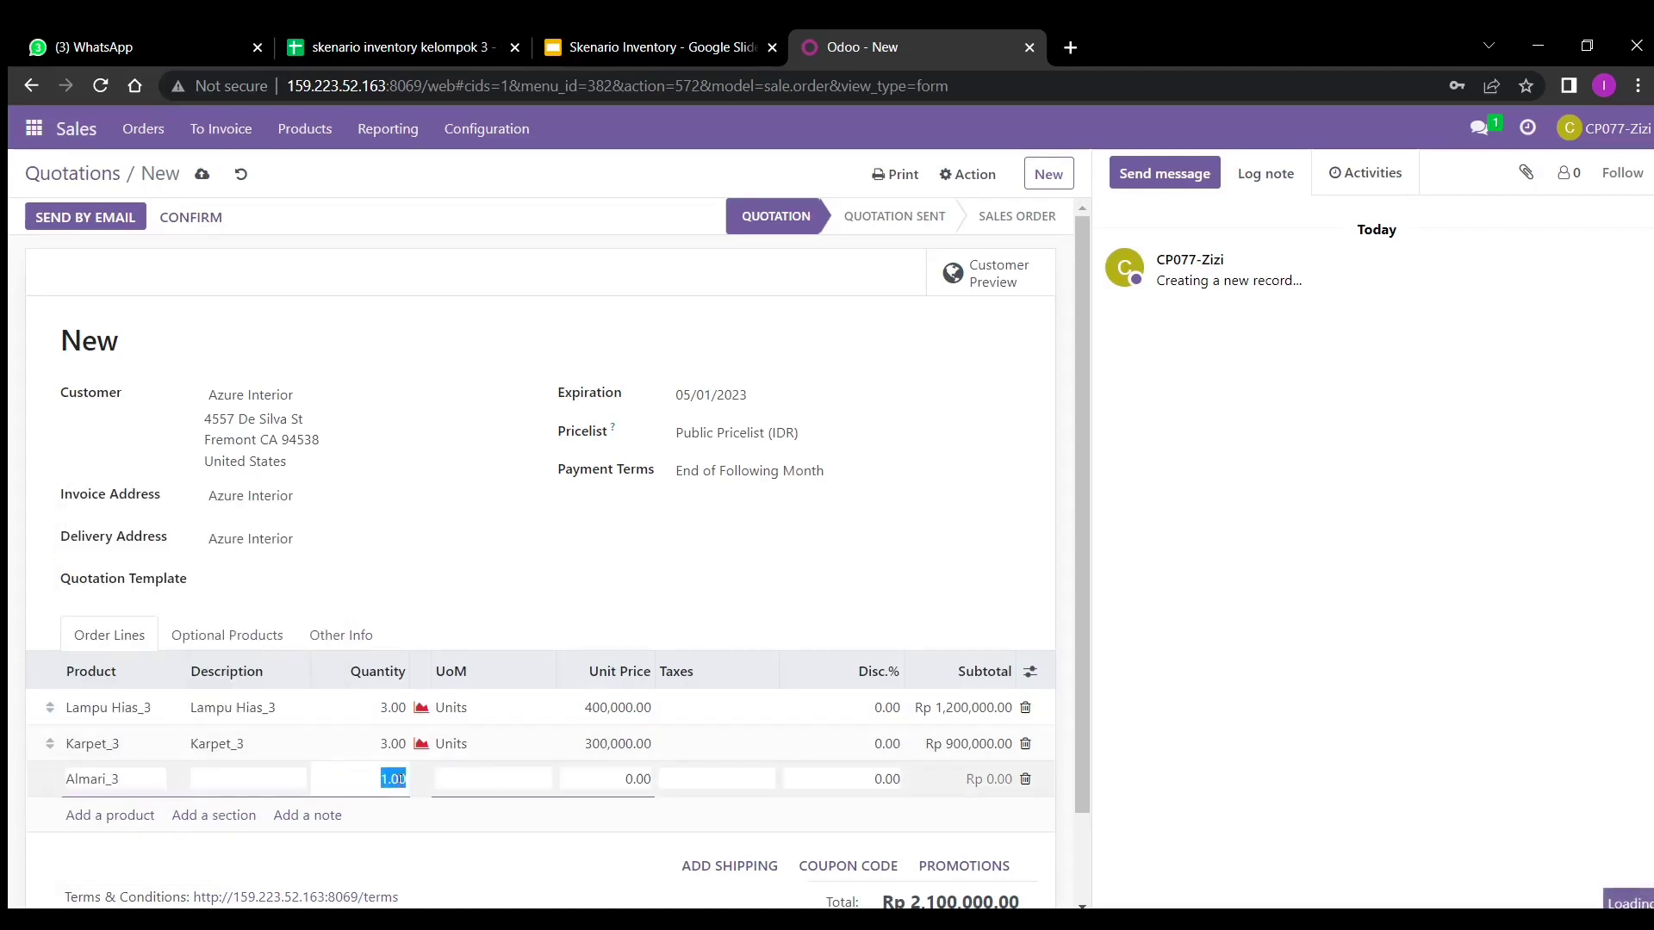
type("3")
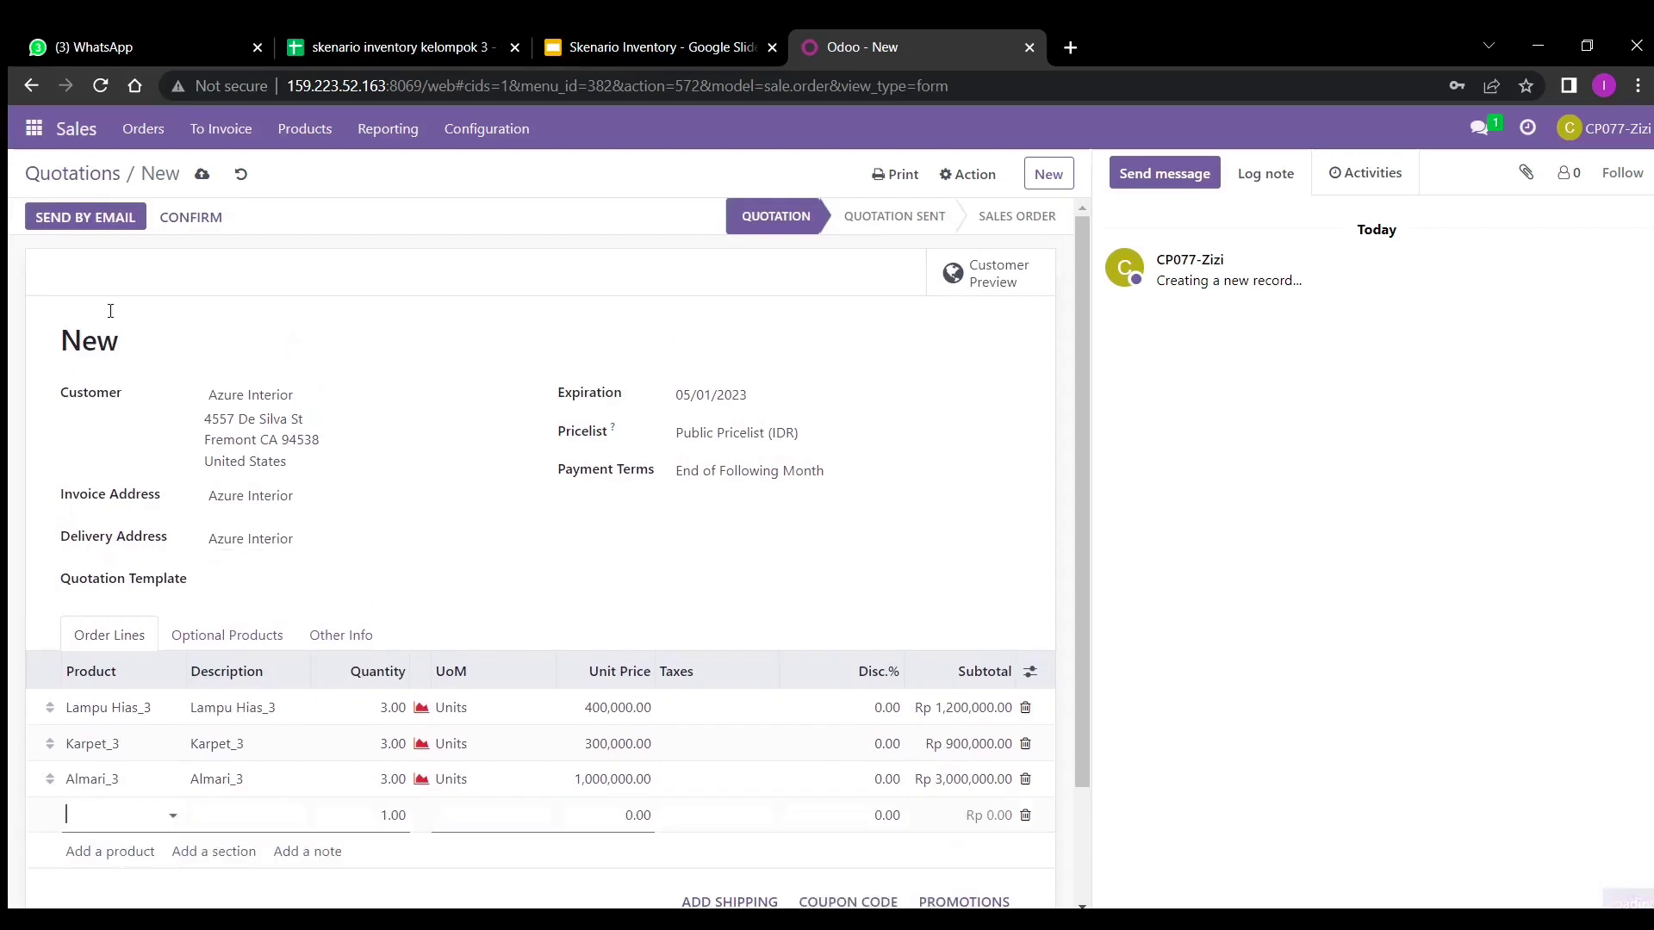
left_click(202, 180)
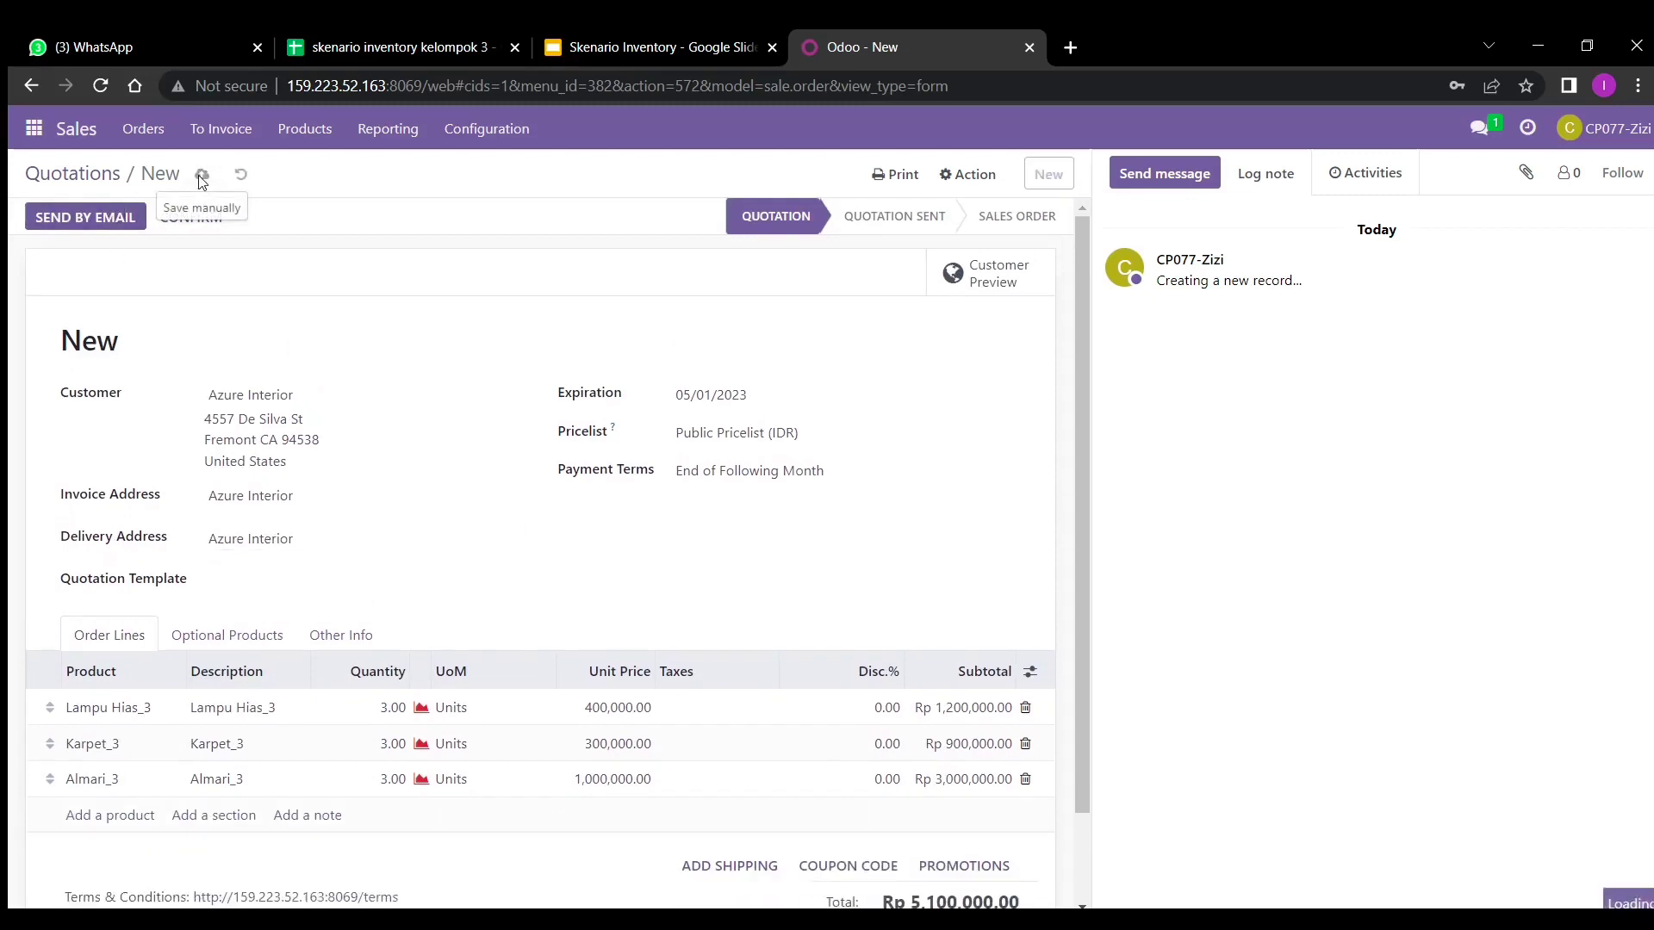
left_click(191, 218)
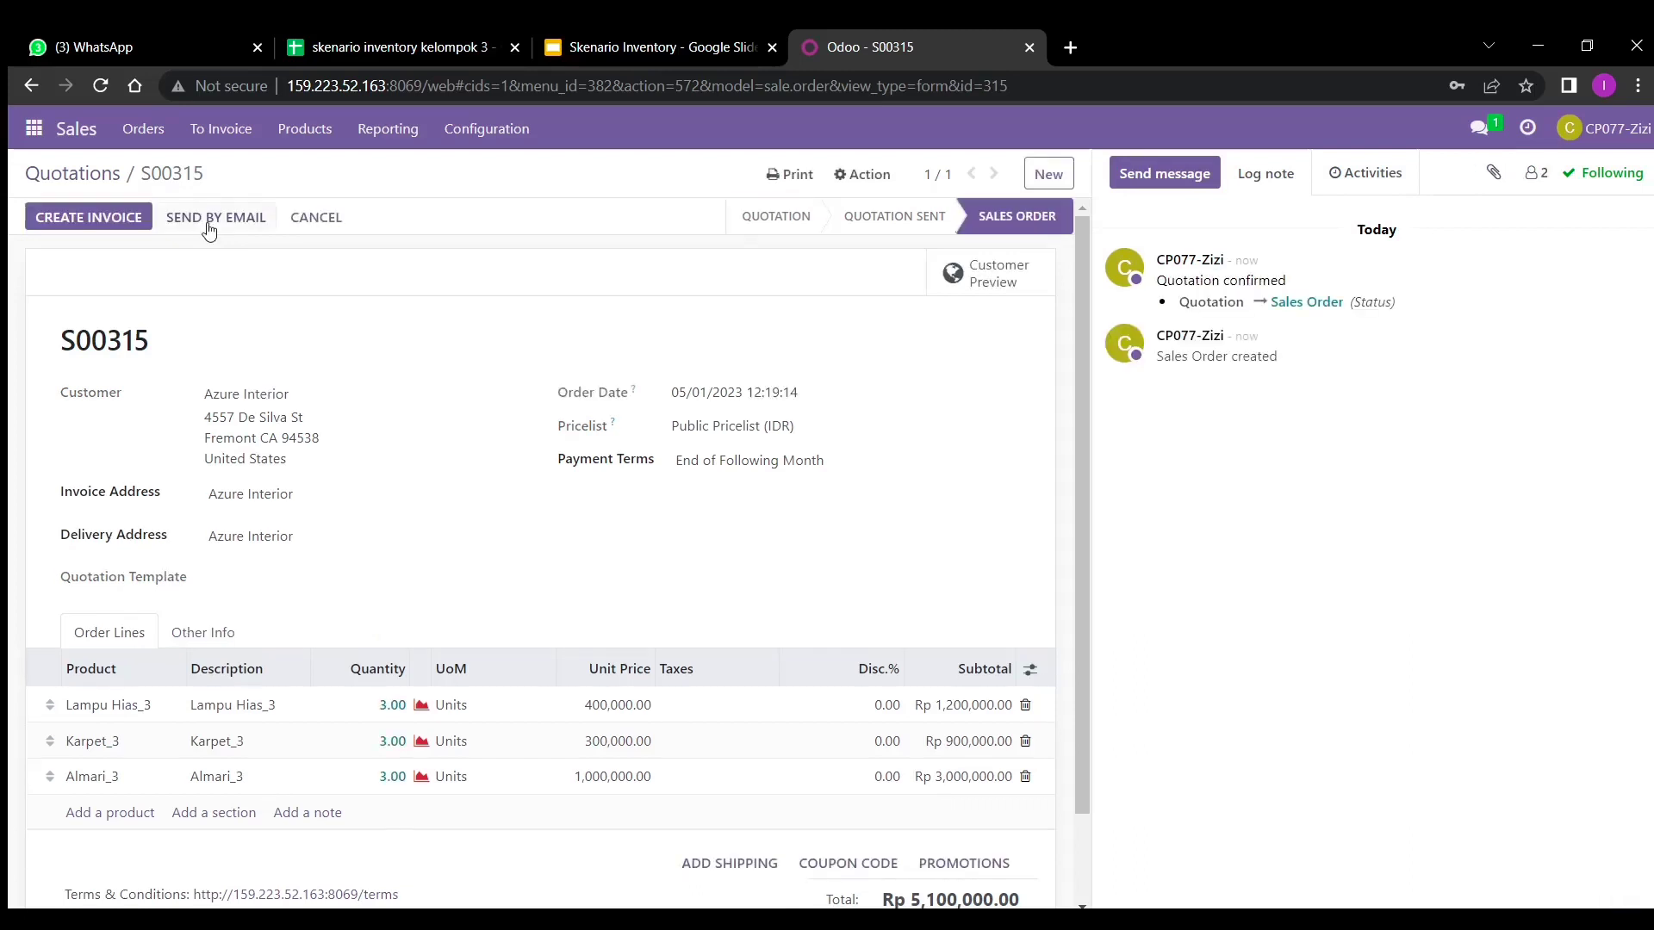
- Message the warehouse colleague asking to check goods for S00315, S00314, S00313 and S00312, with thanks
left_click(85, 175)
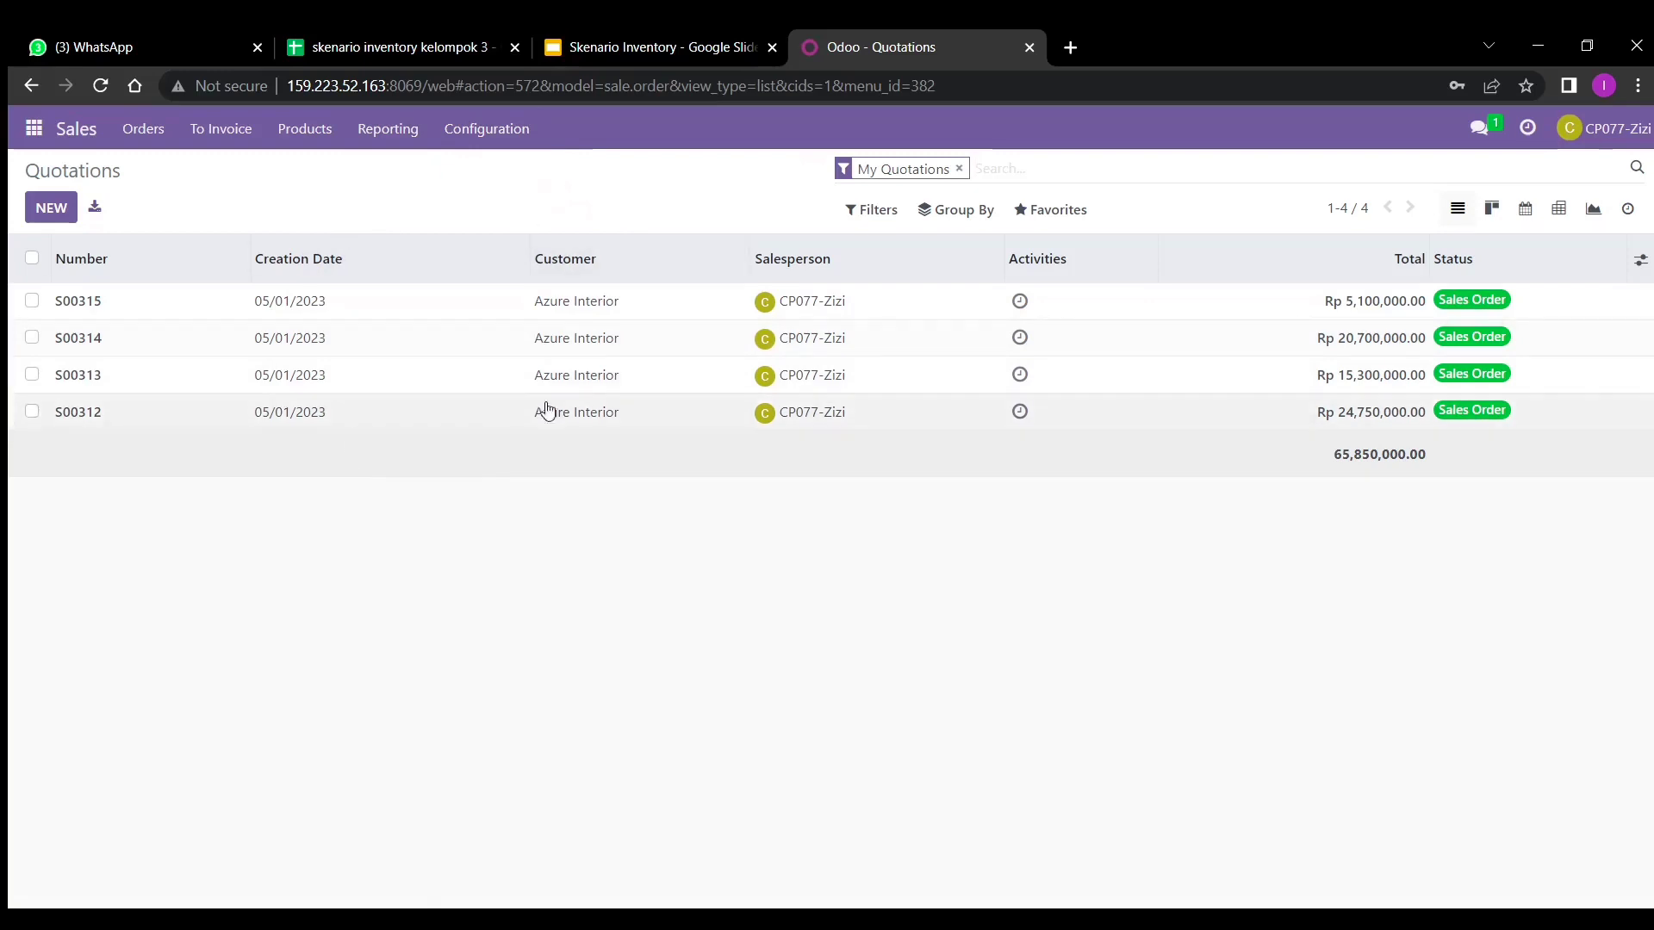
left_click(1492, 127)
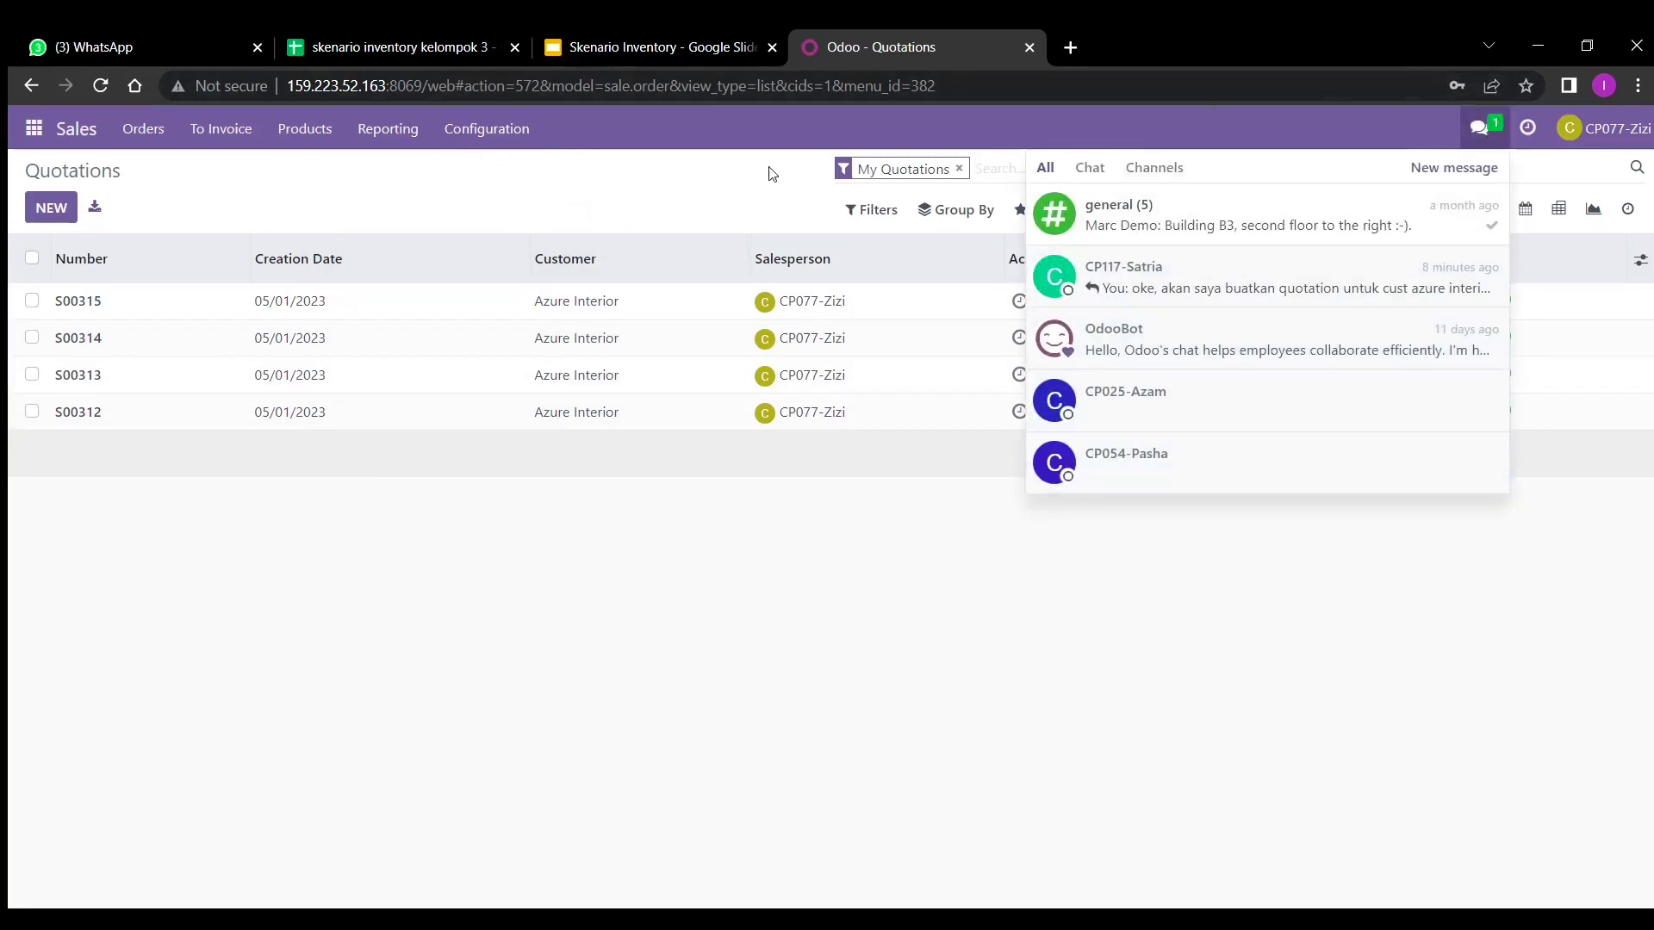
left_click(1285, 475)
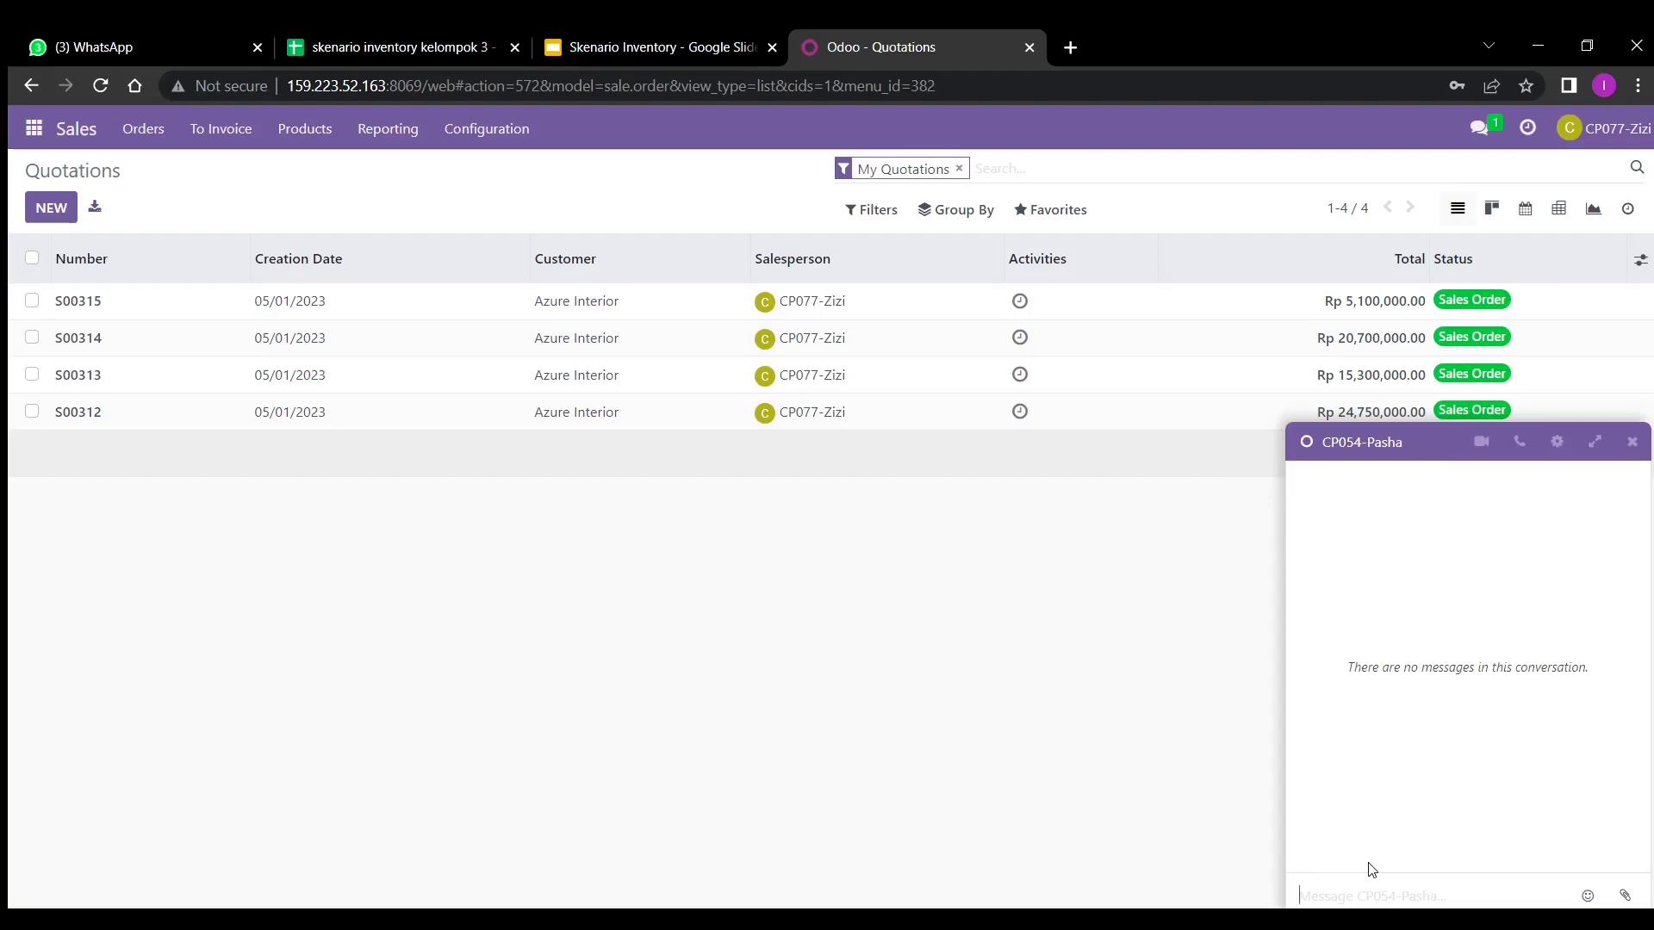
type("ha")
type("lo, tolong cek ")
type("dokumen quo")
key("BackSpace")
key("BackSpace")
key("BackSpace")
key("BackSpace")
key("BackSpace")
key("BackSpace")
key("BackSpace")
key("BackSpace")
key("BackSpace")
type("kelengkapan barang")
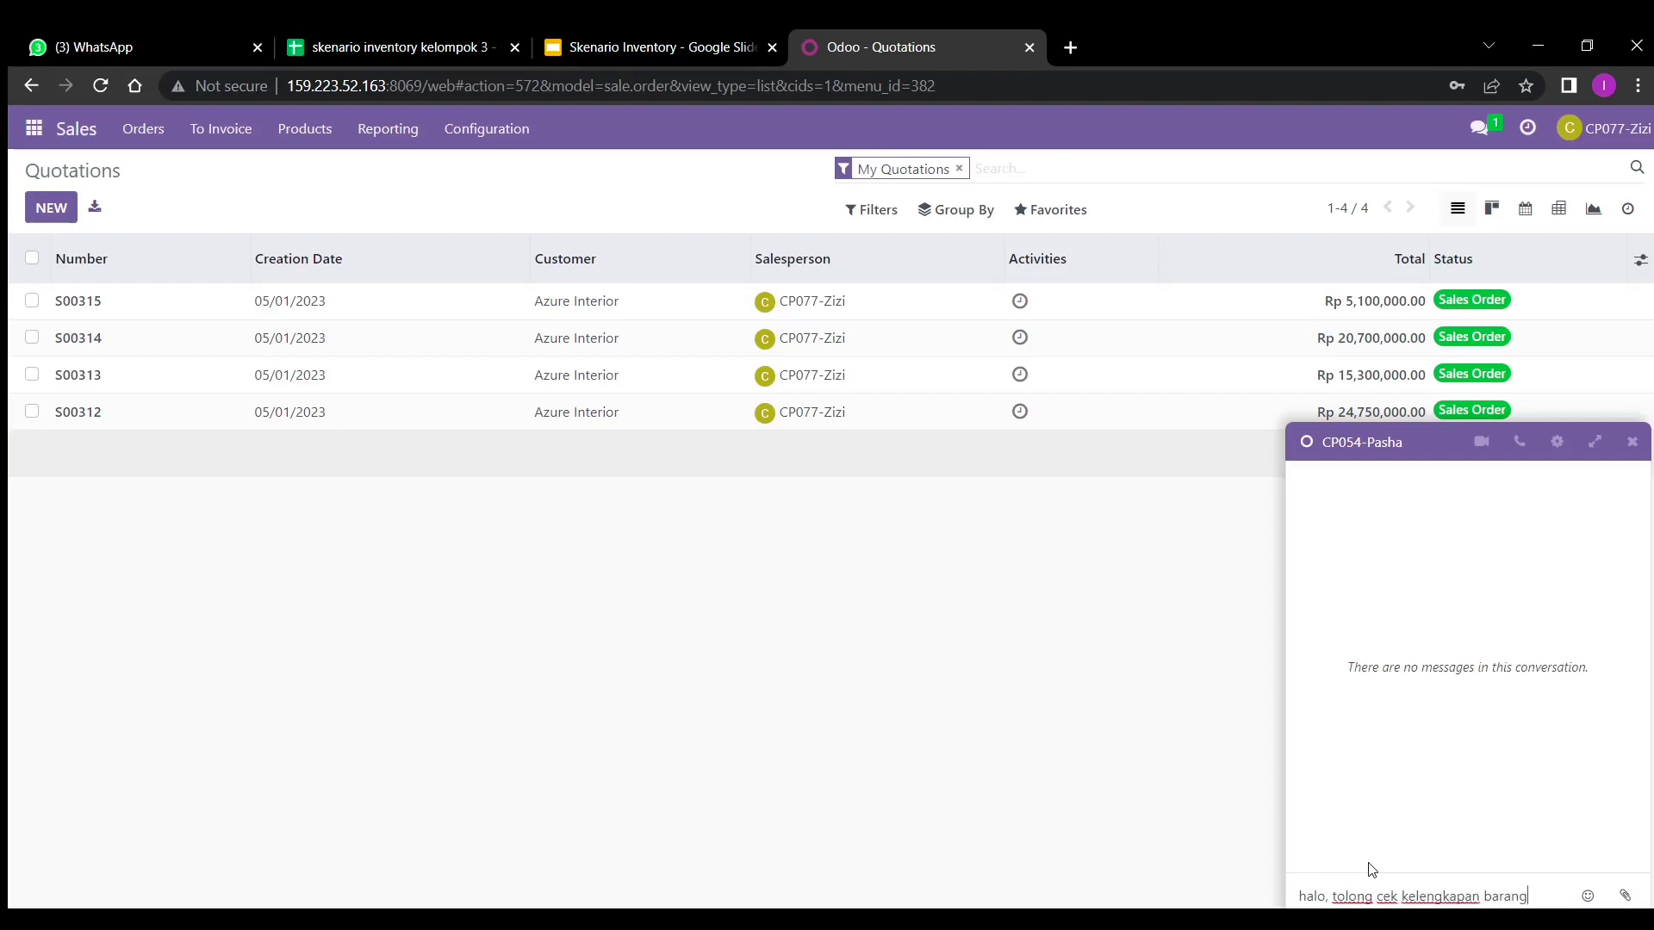
type(" untuk quotation S")
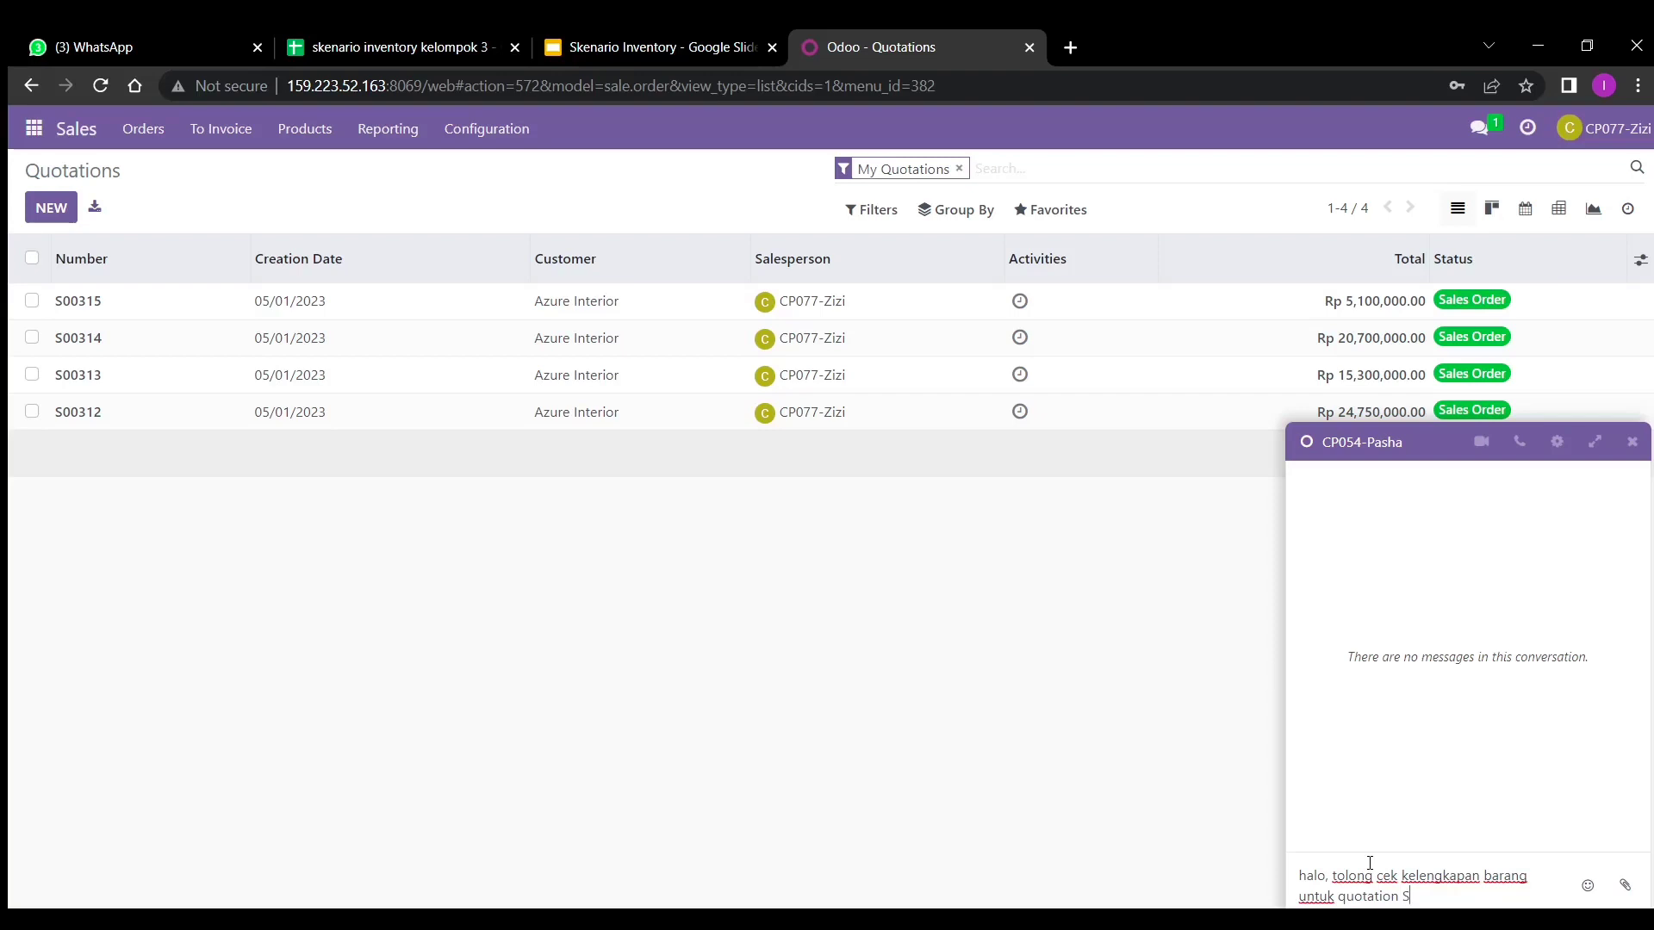
type("00315, 200")
key("BackSpace")
key("BackSpace")
key("BackSpace")
type("S00314, S00313")
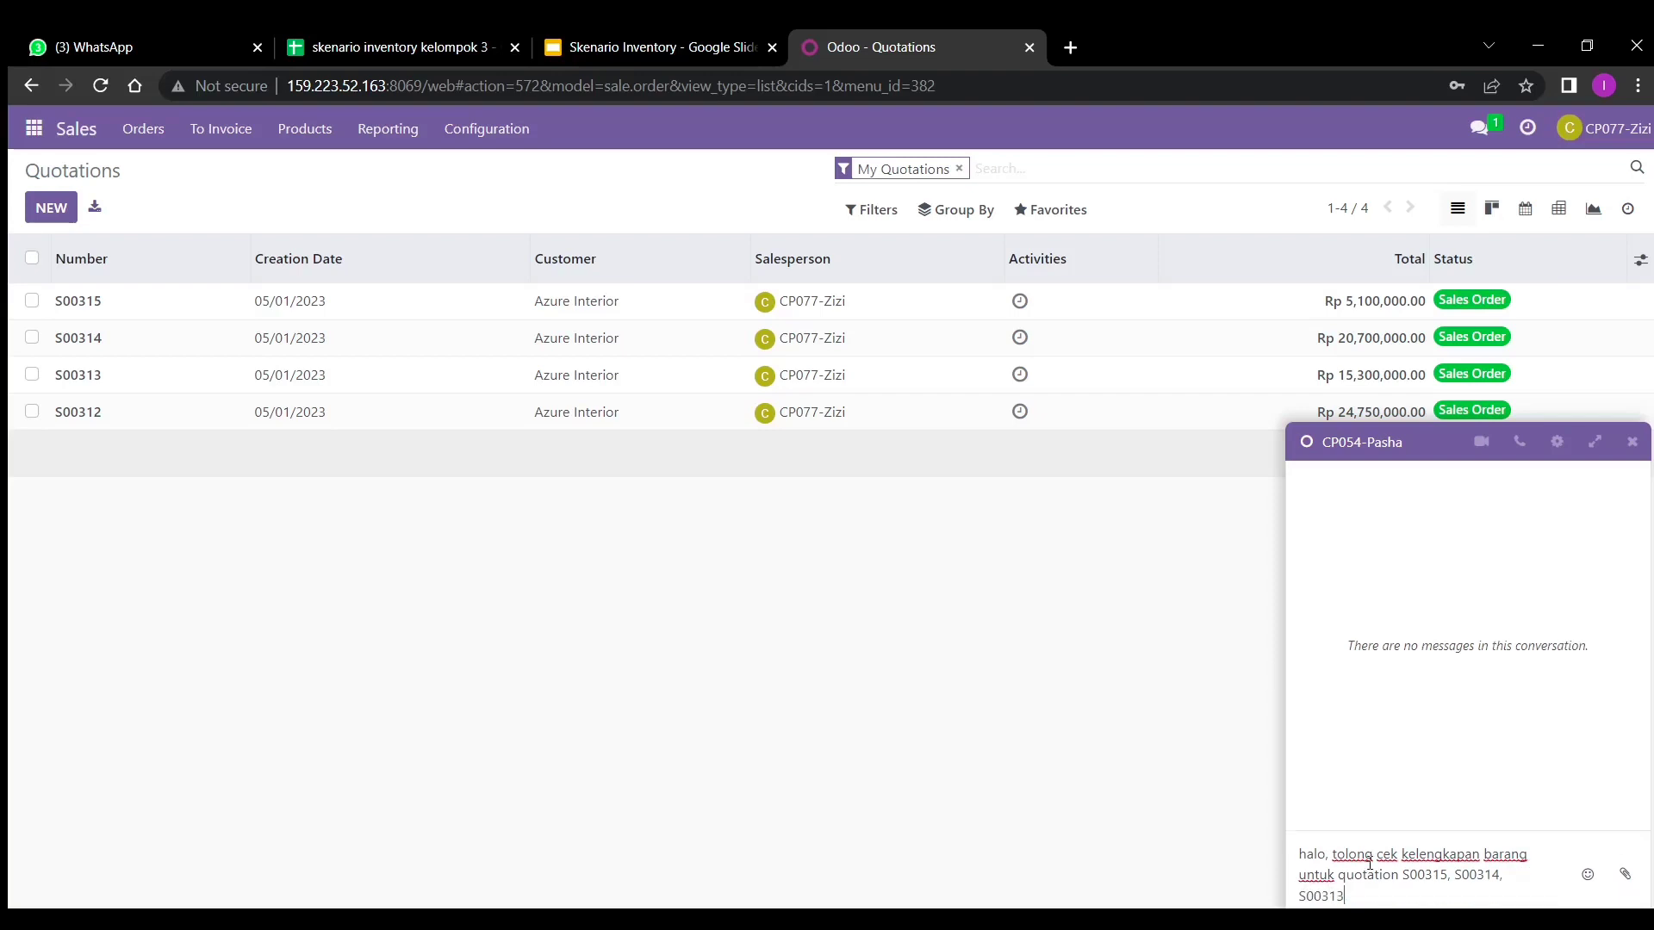
type(", S00312. Terima kasih")
key("Return")
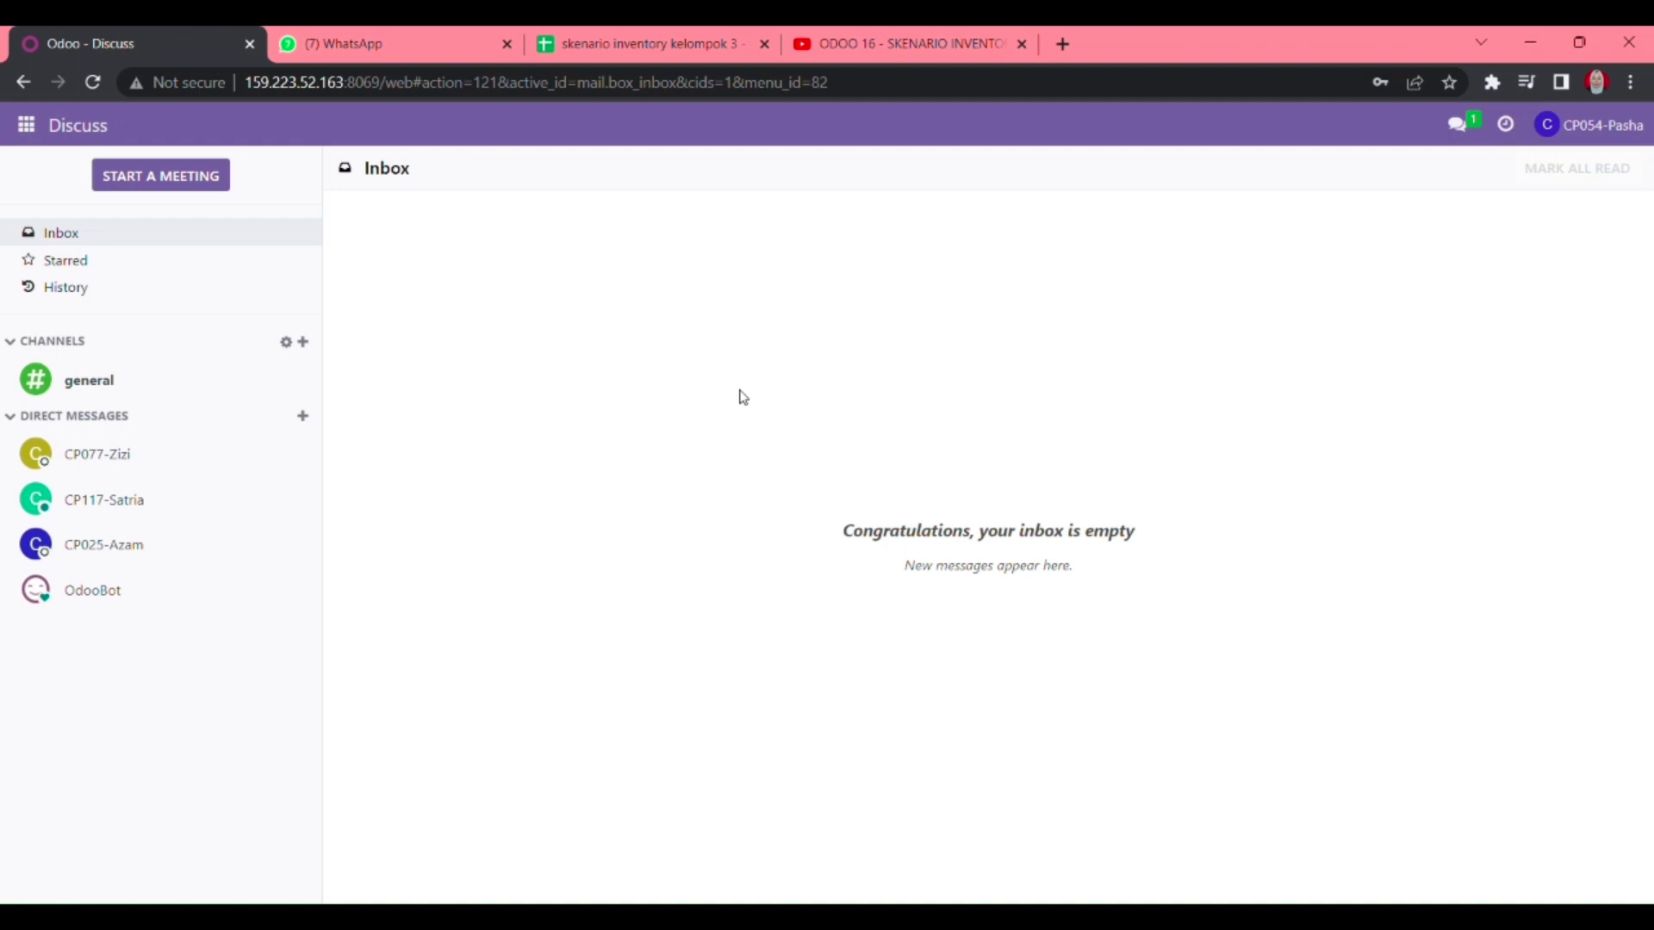
- Read the sales colleague's stock-check request in Discuss, then go to the Inventory overview
left_click(153, 452)
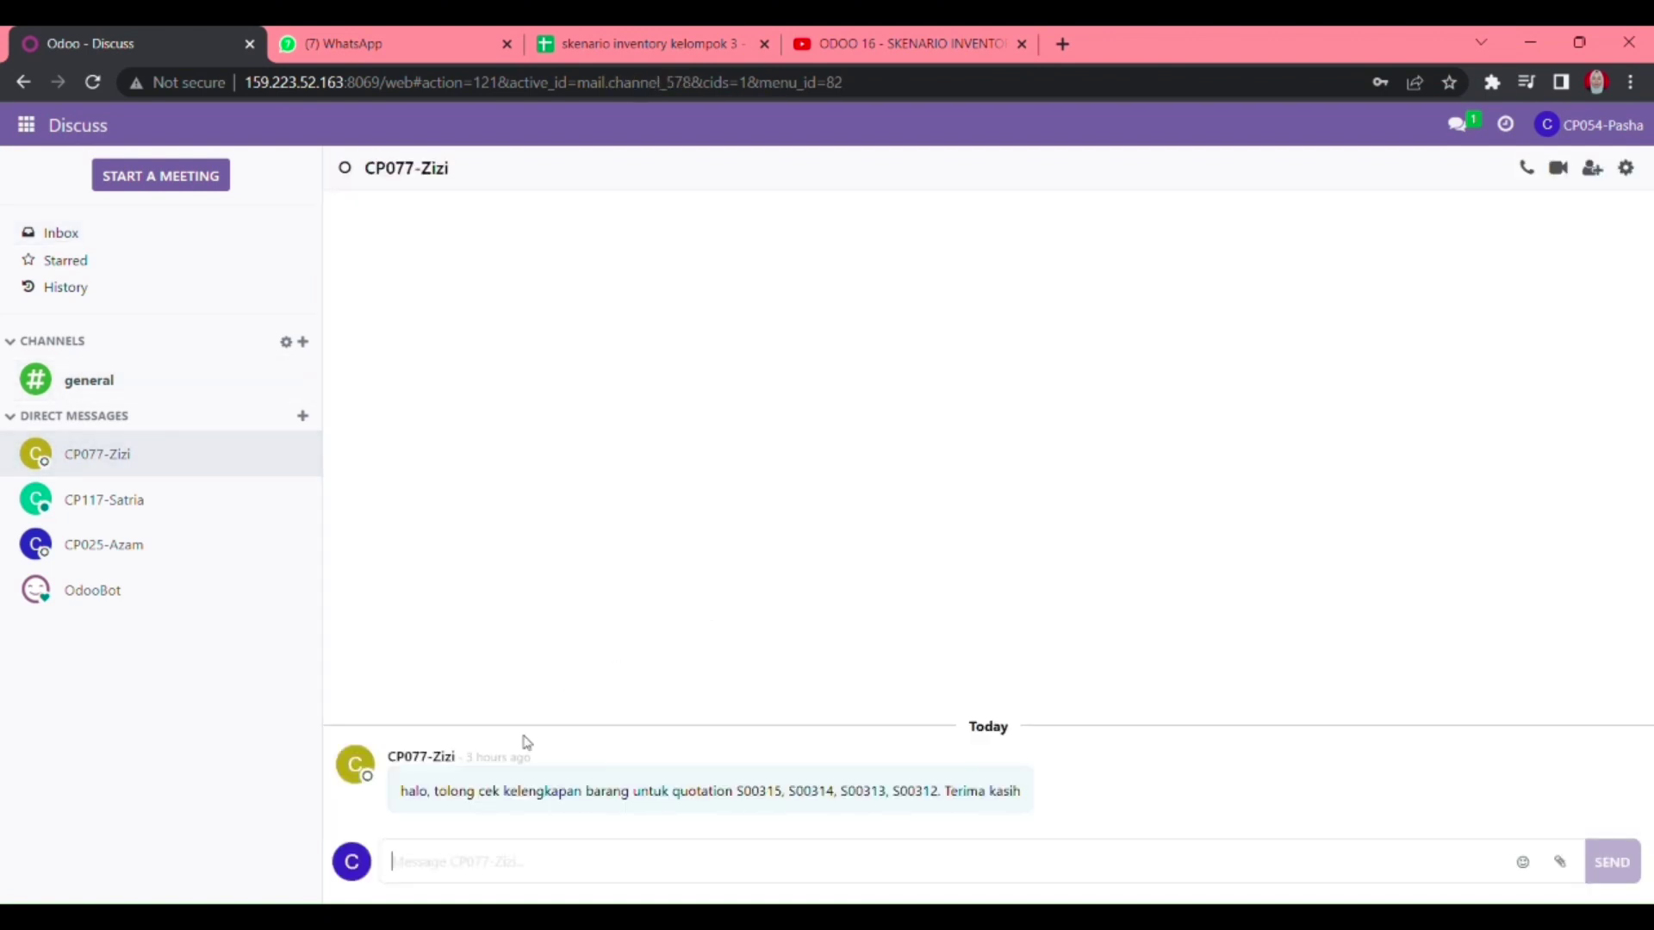
mouse_move(509, 787)
left_click(27, 126)
left_click(76, 303)
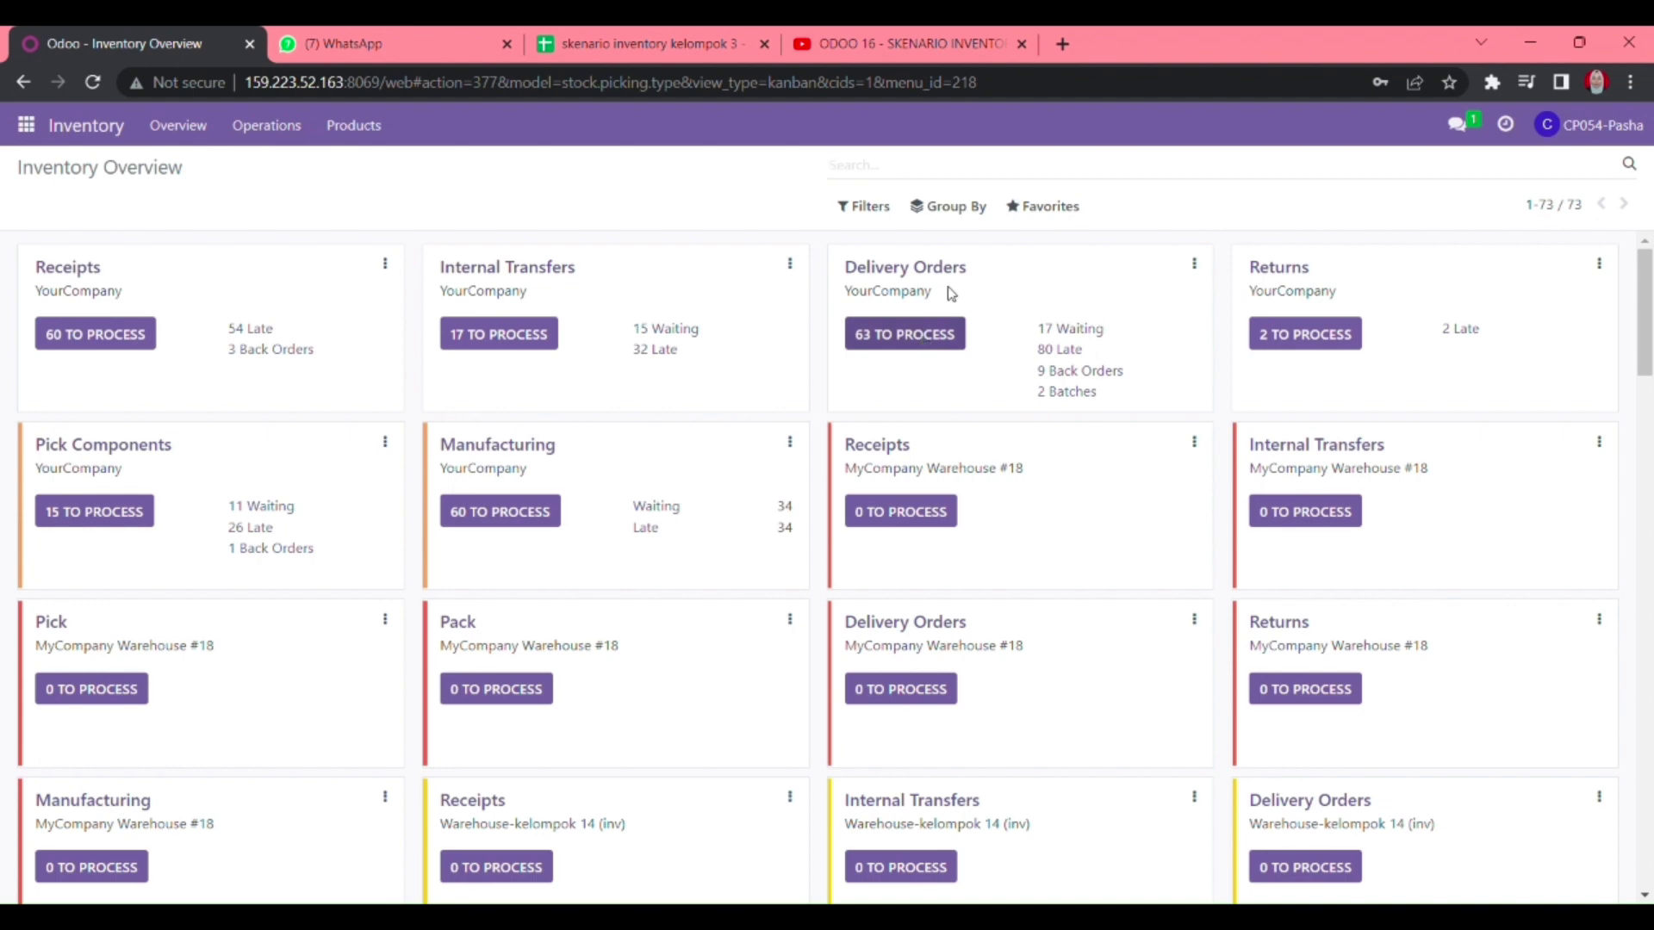
- Search all Delivery Orders for S00312 and open delivery WH/OUT/00253
left_click(944, 334)
left_click(1216, 164)
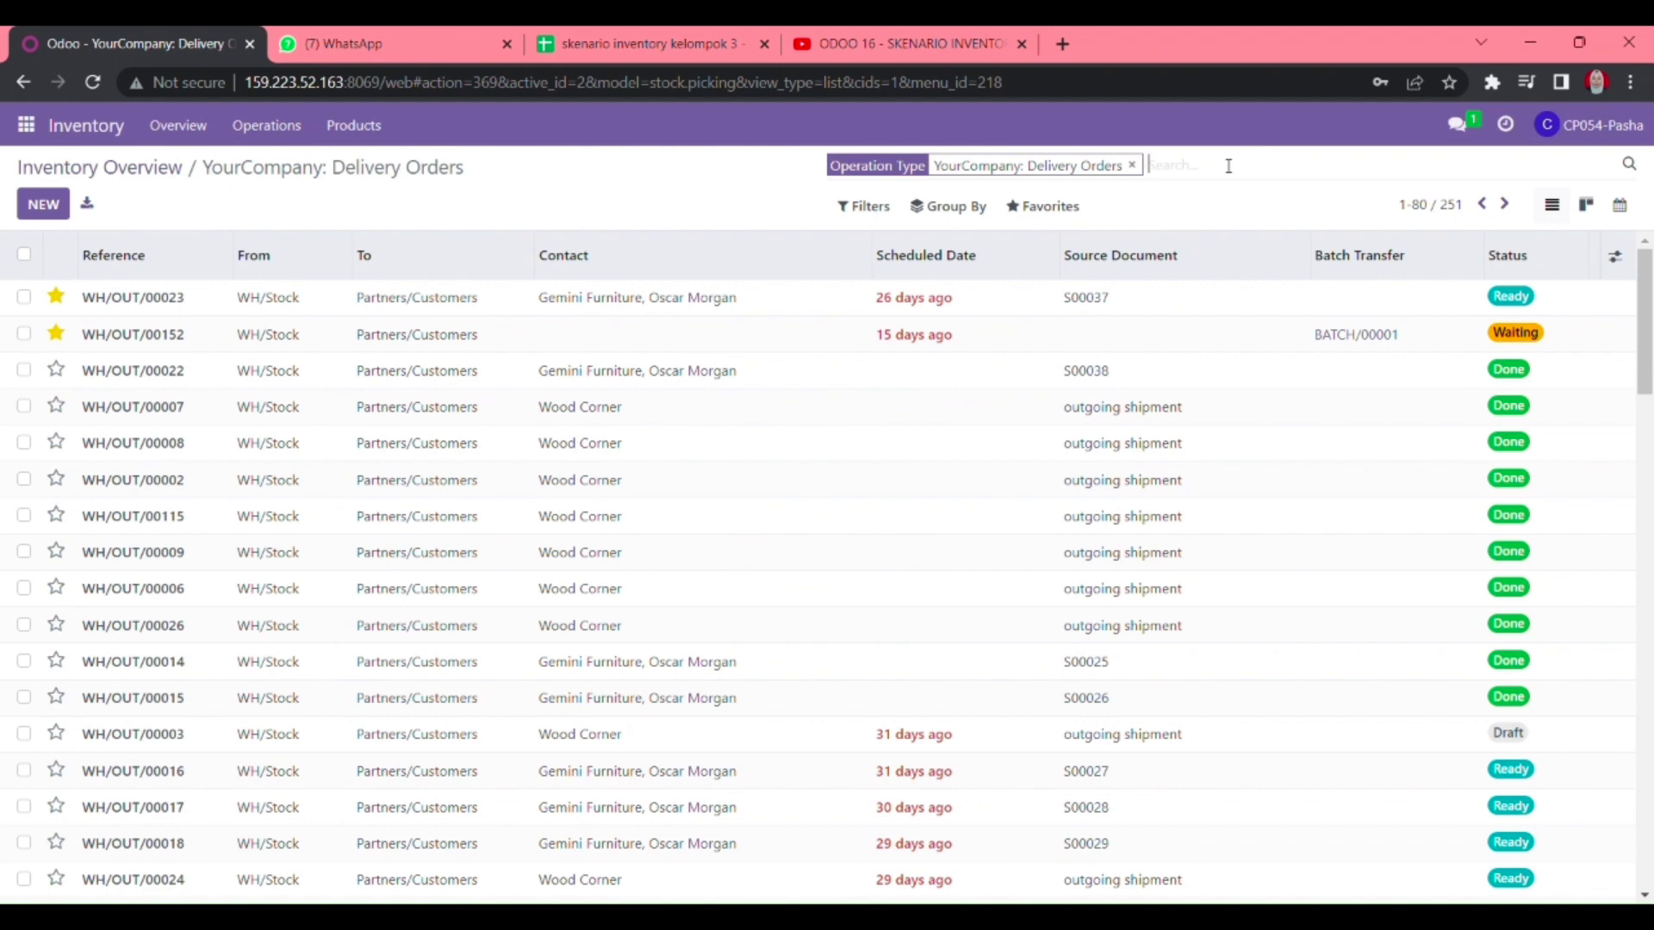
type("S00312")
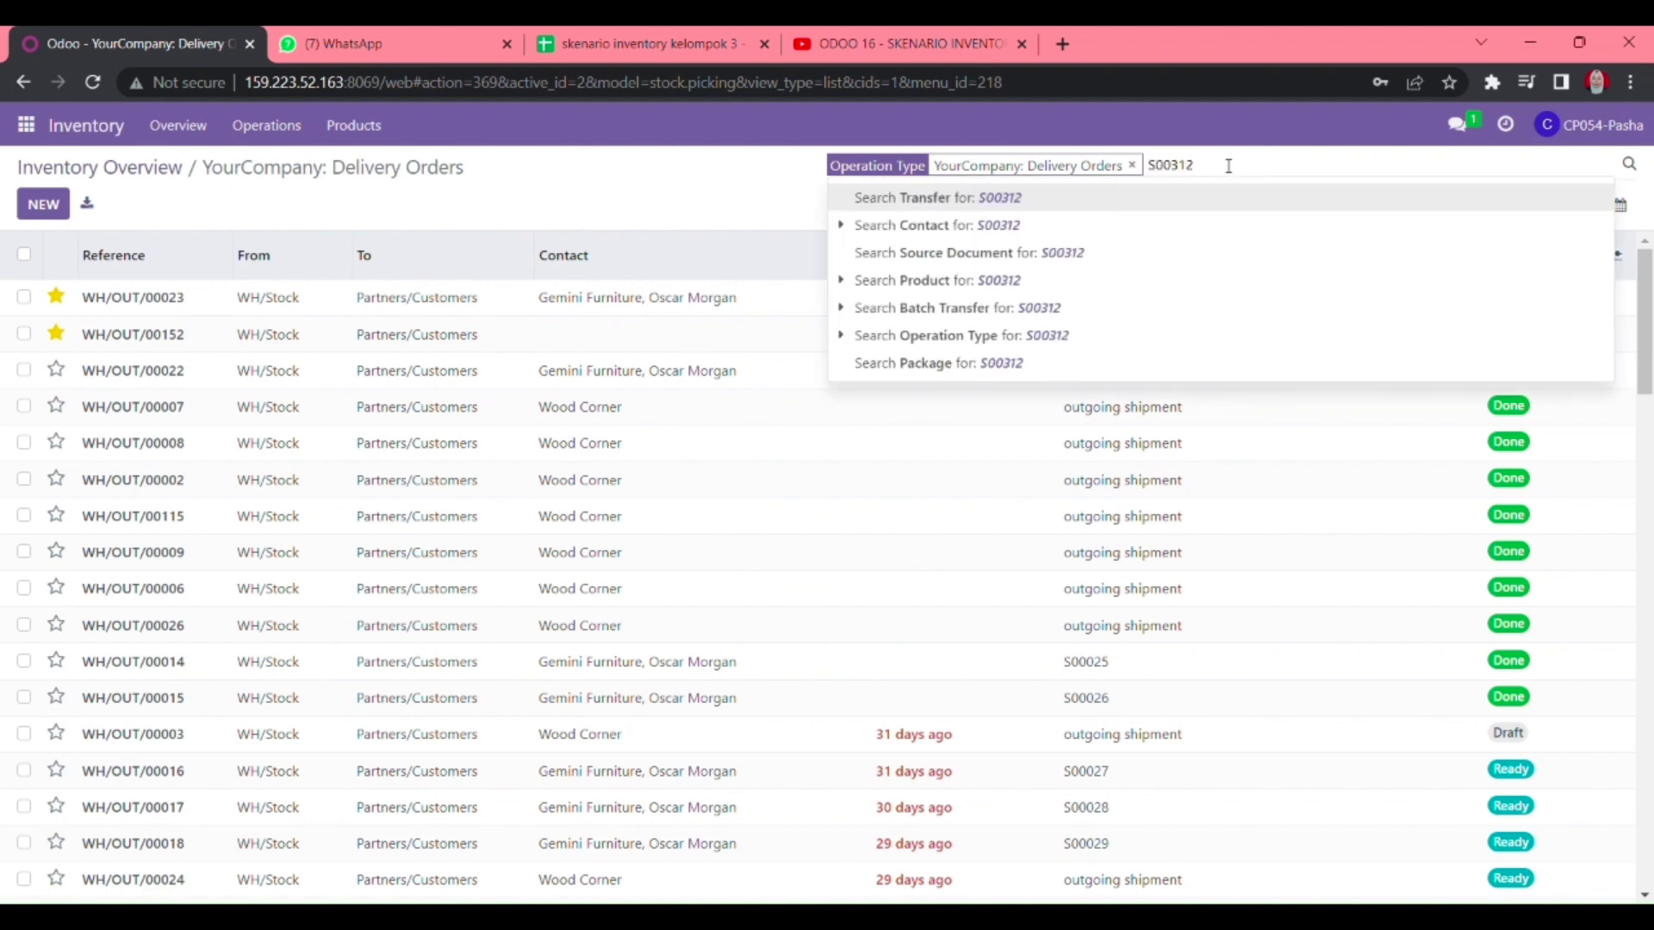
key("Return")
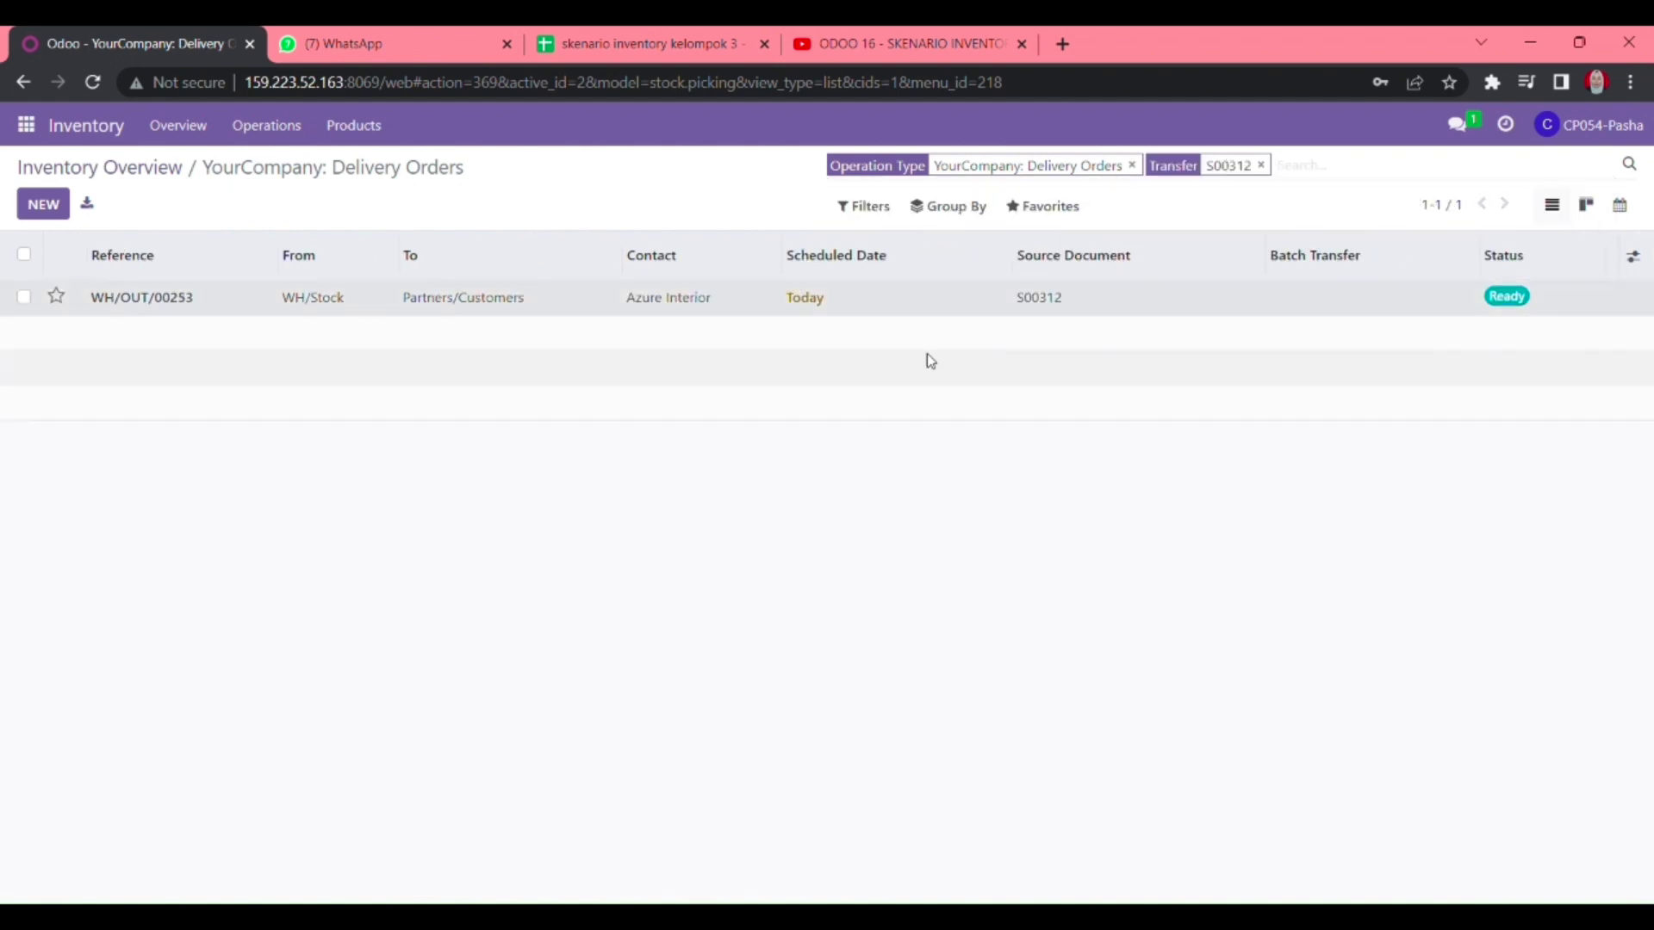
left_click(926, 312)
- Fill in the Done quantities for the Sofa_3, Meja_3 and Cabinet_3 lines
left_click(708, 576)
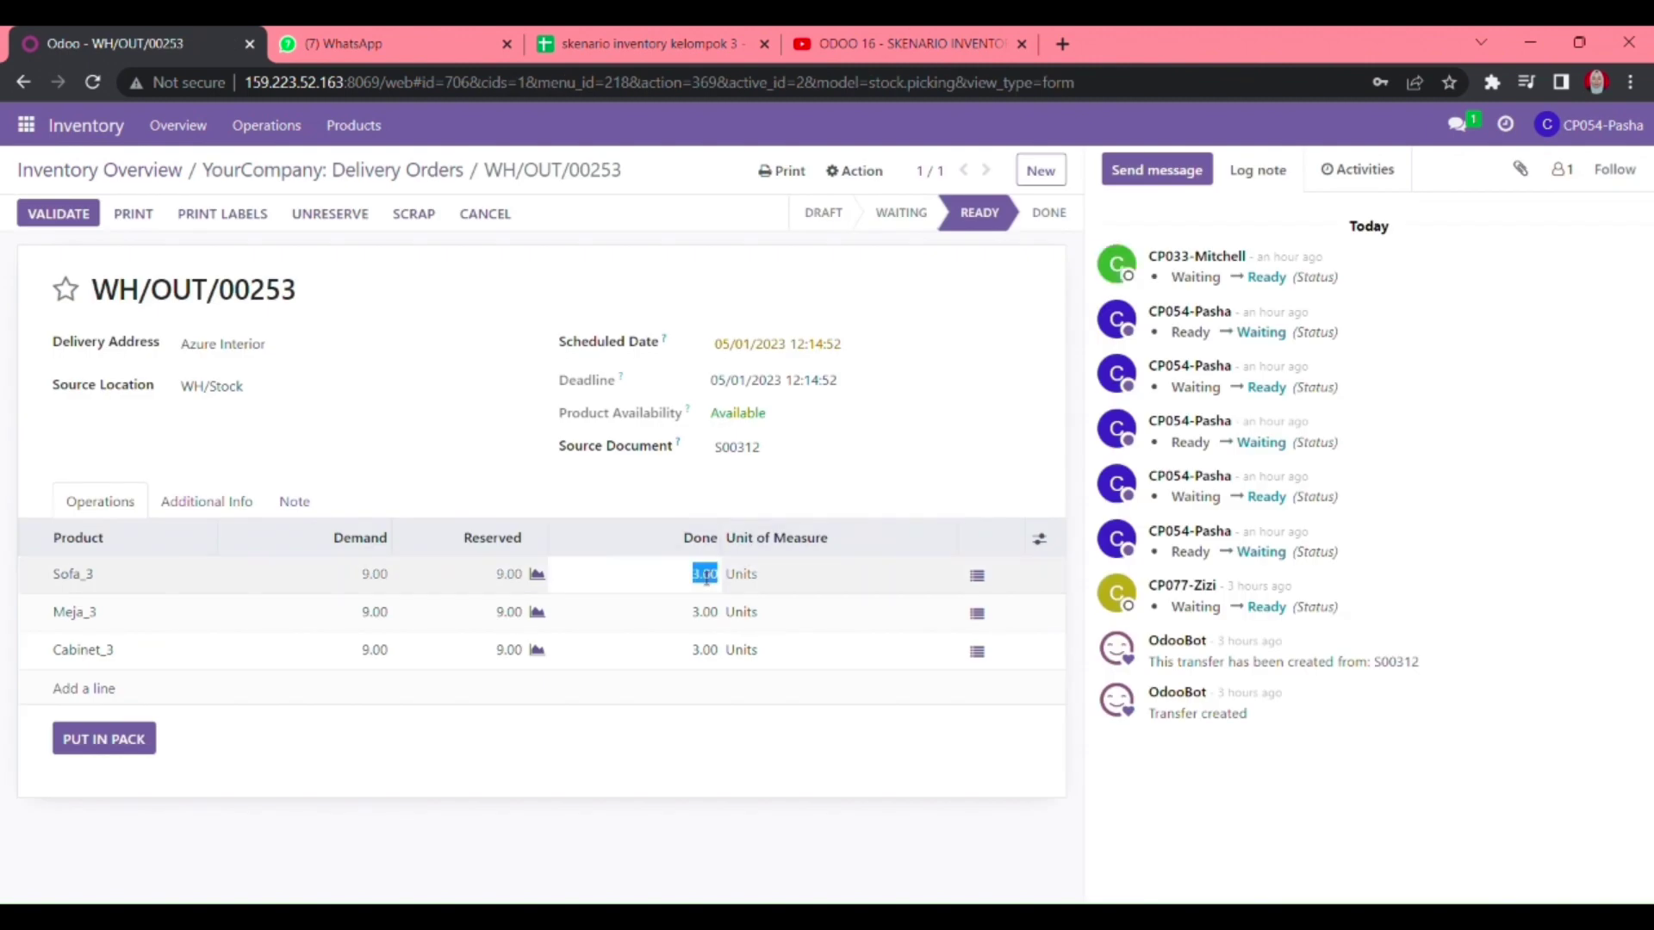
left_click(757, 753)
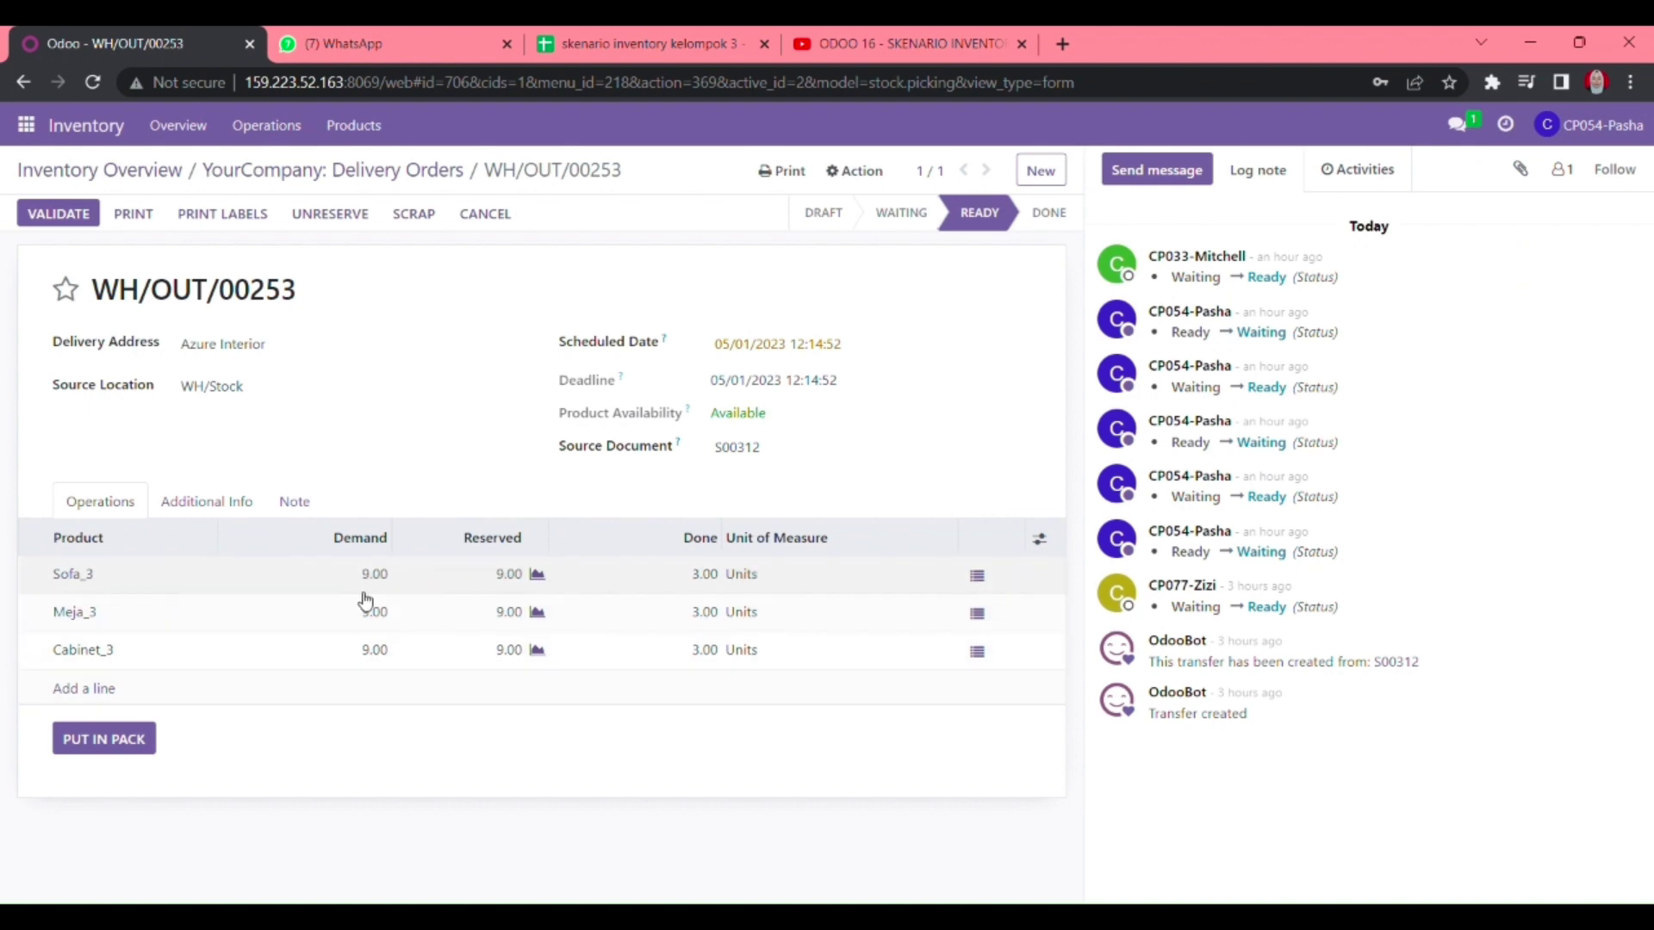
left_click(702, 585)
left_click(714, 620)
left_click(715, 656)
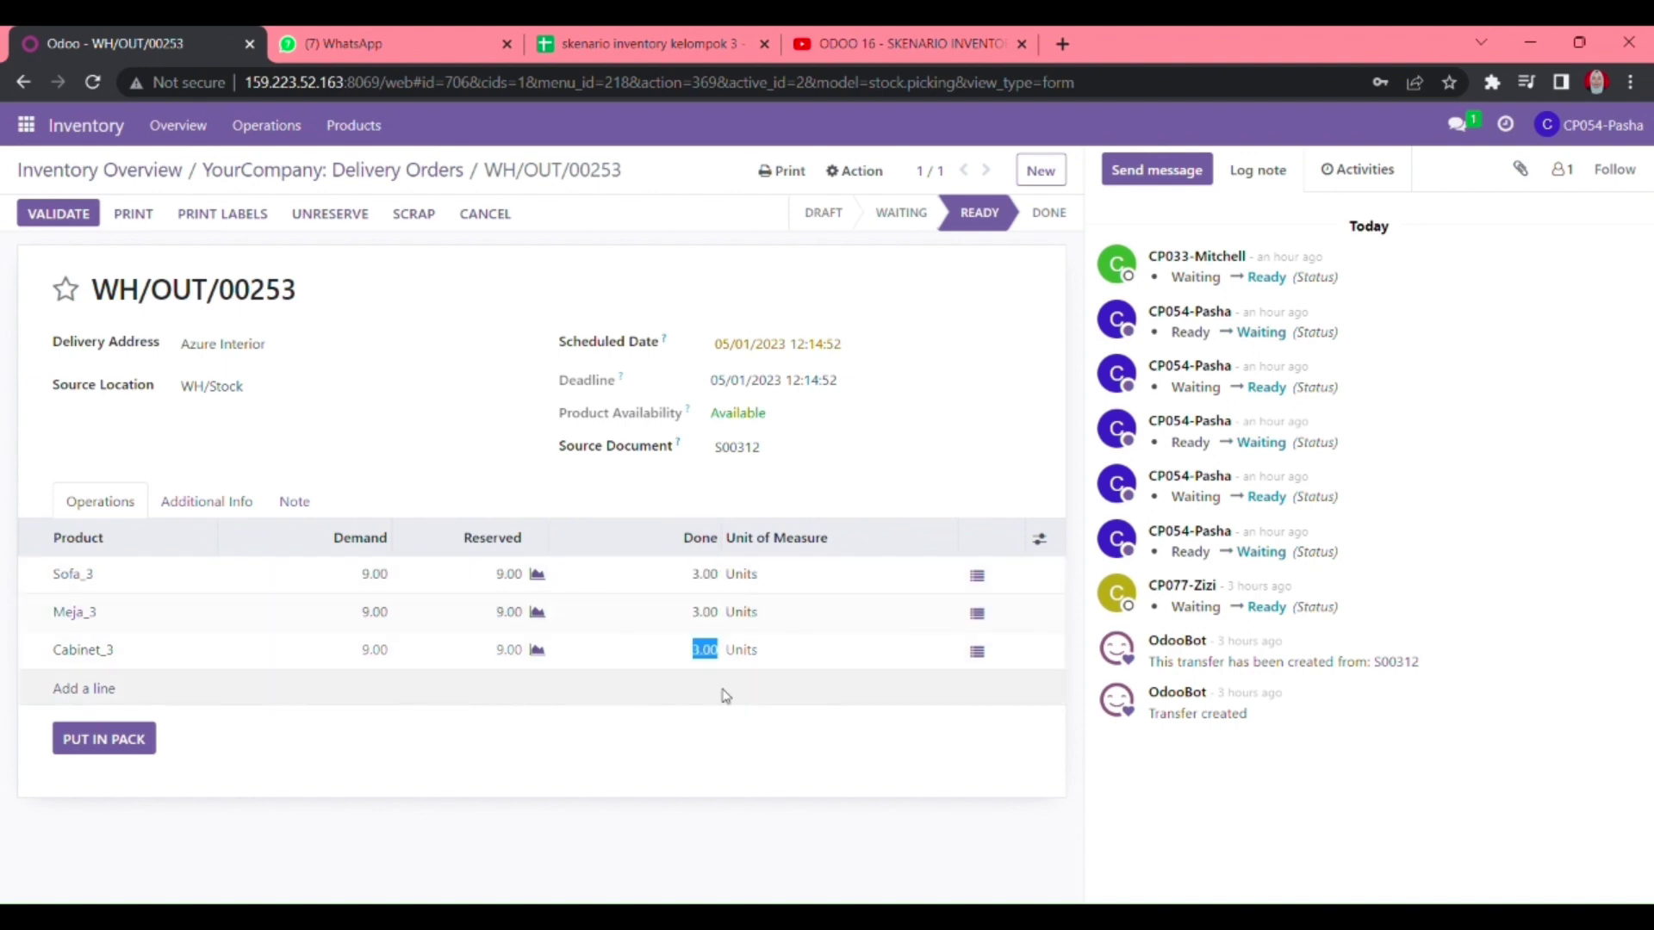
left_click(781, 731)
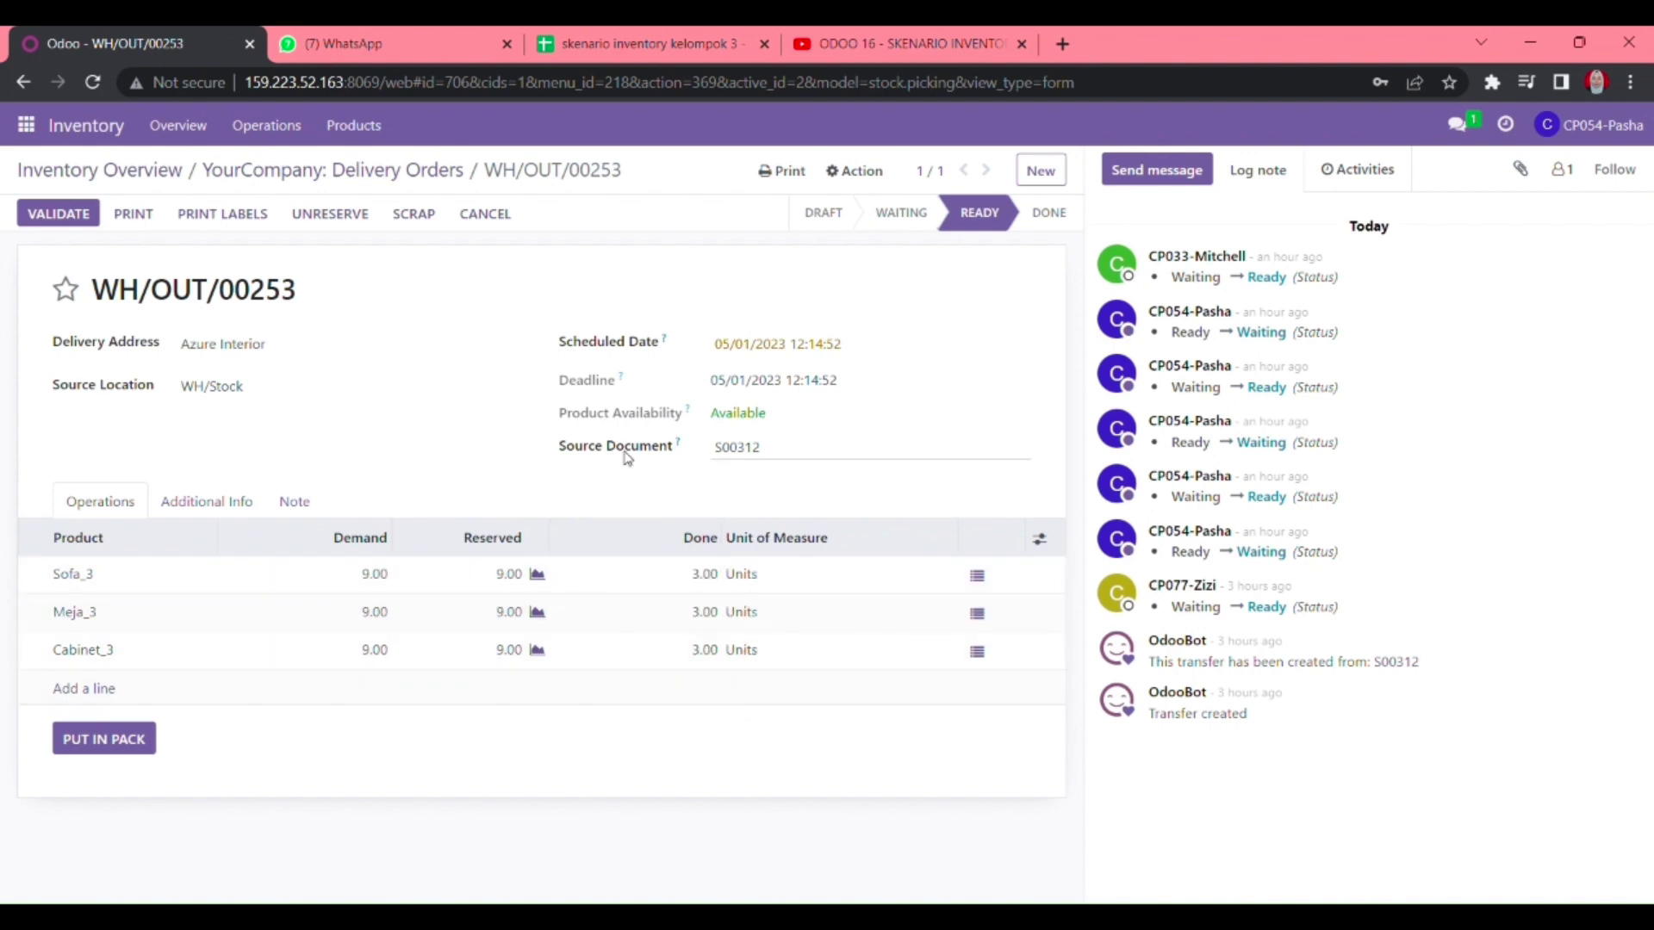
- Set the carrier to Medan - Bali, leaving the tracking reference empty
left_click(213, 502)
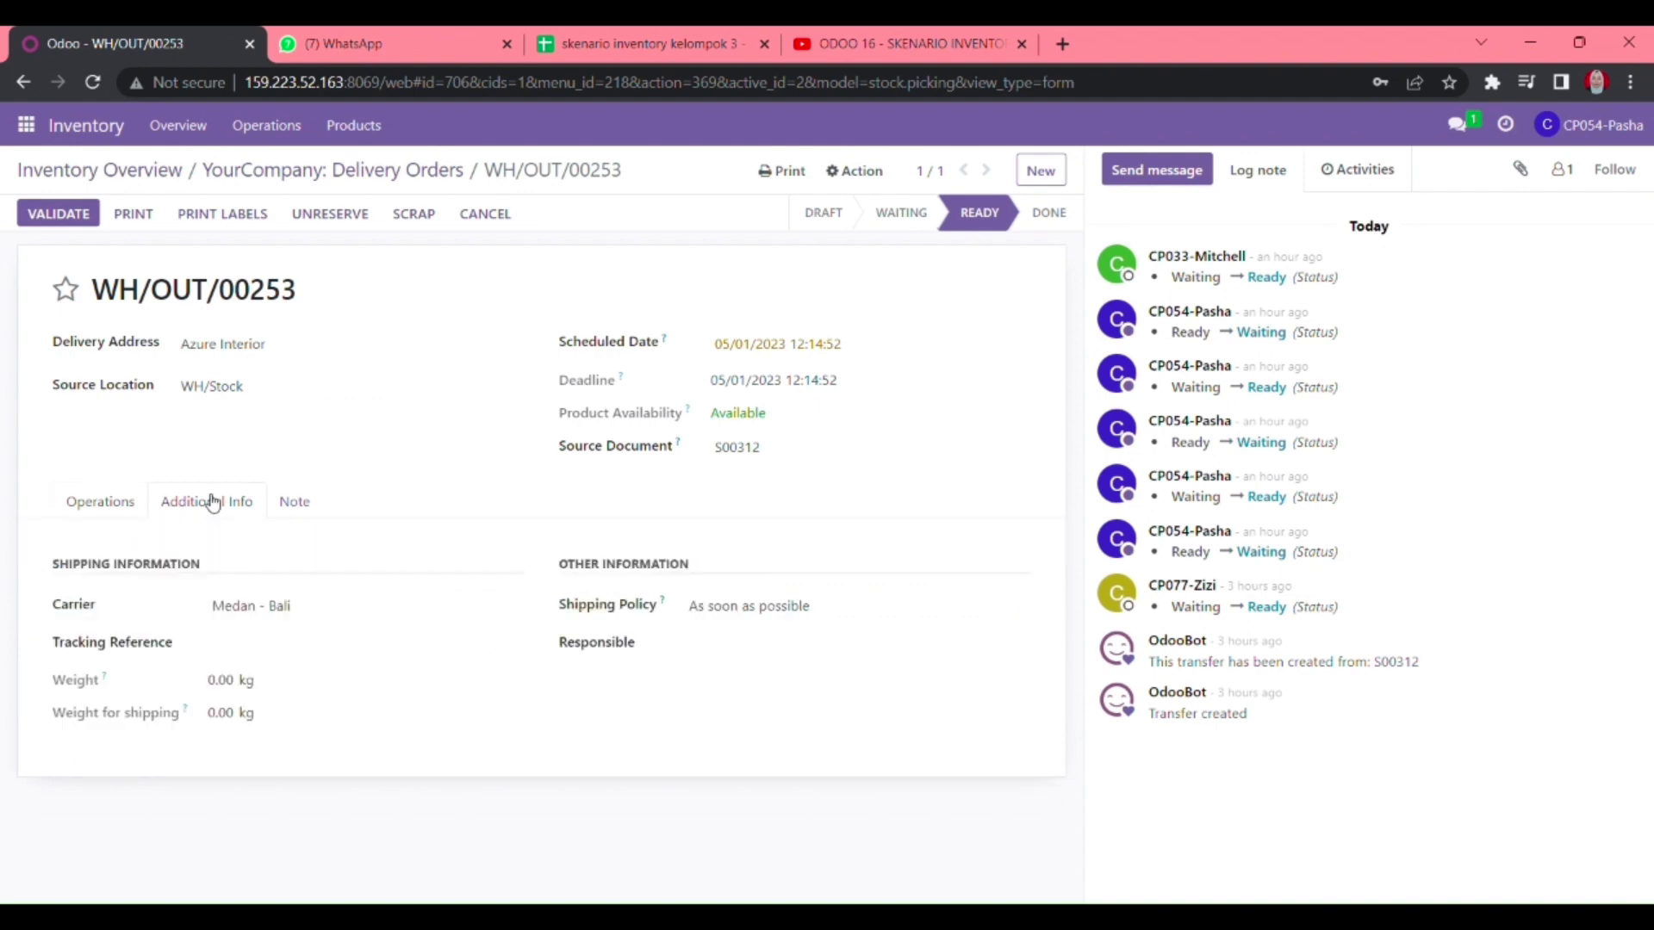
left_click(274, 606)
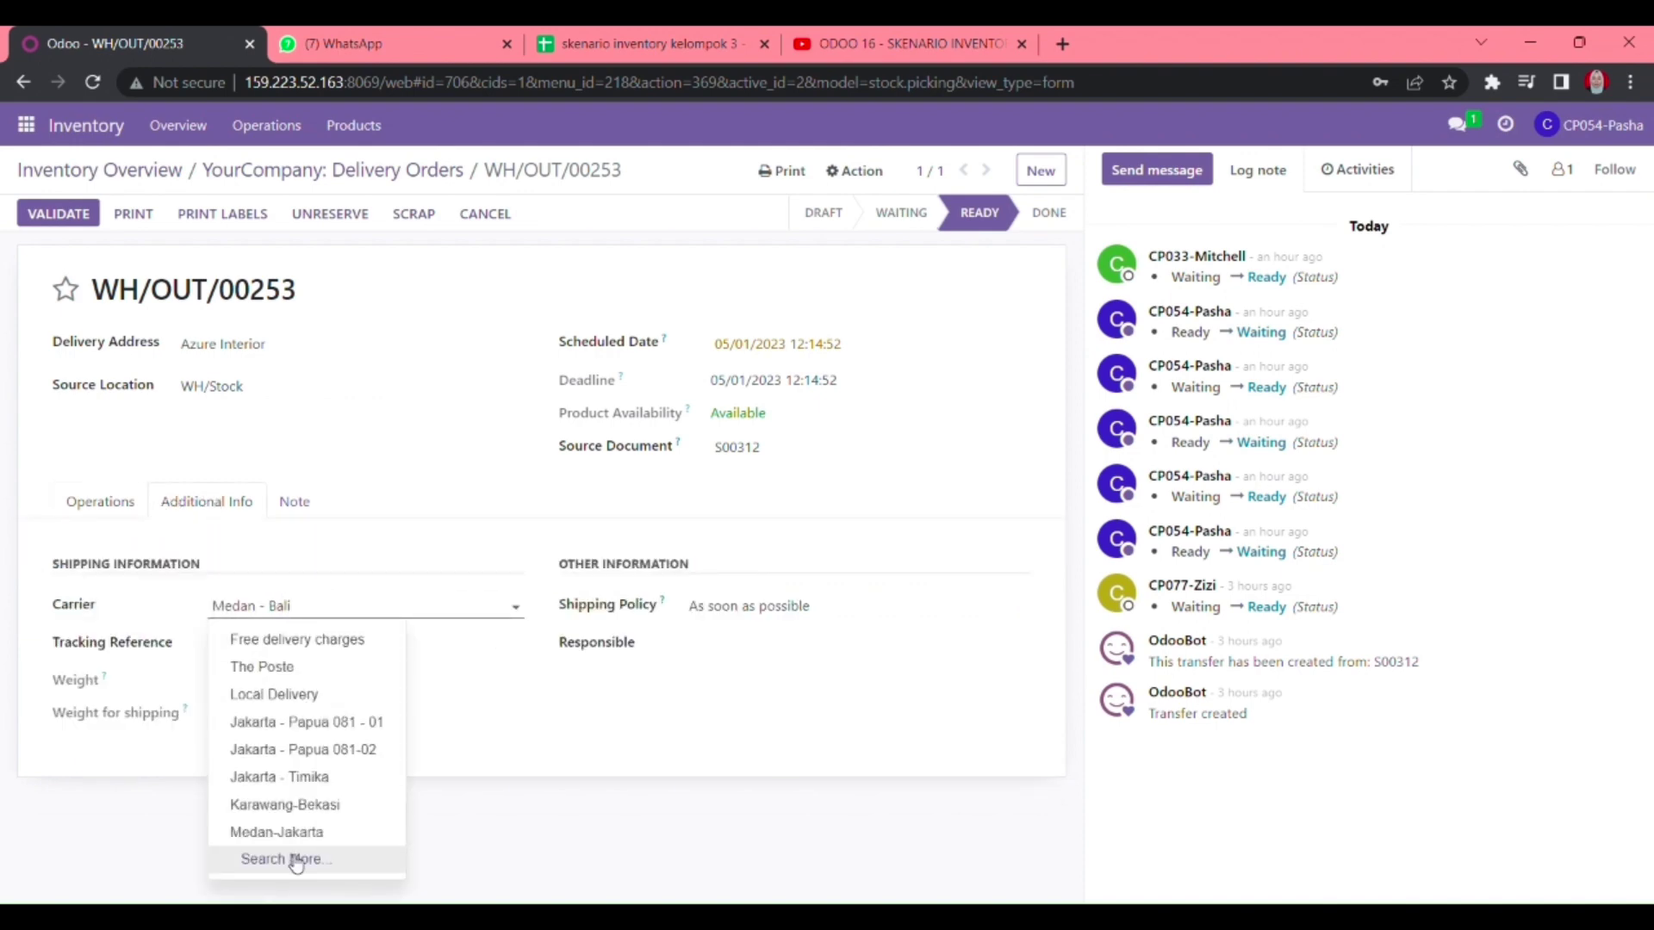
left_click(627, 775)
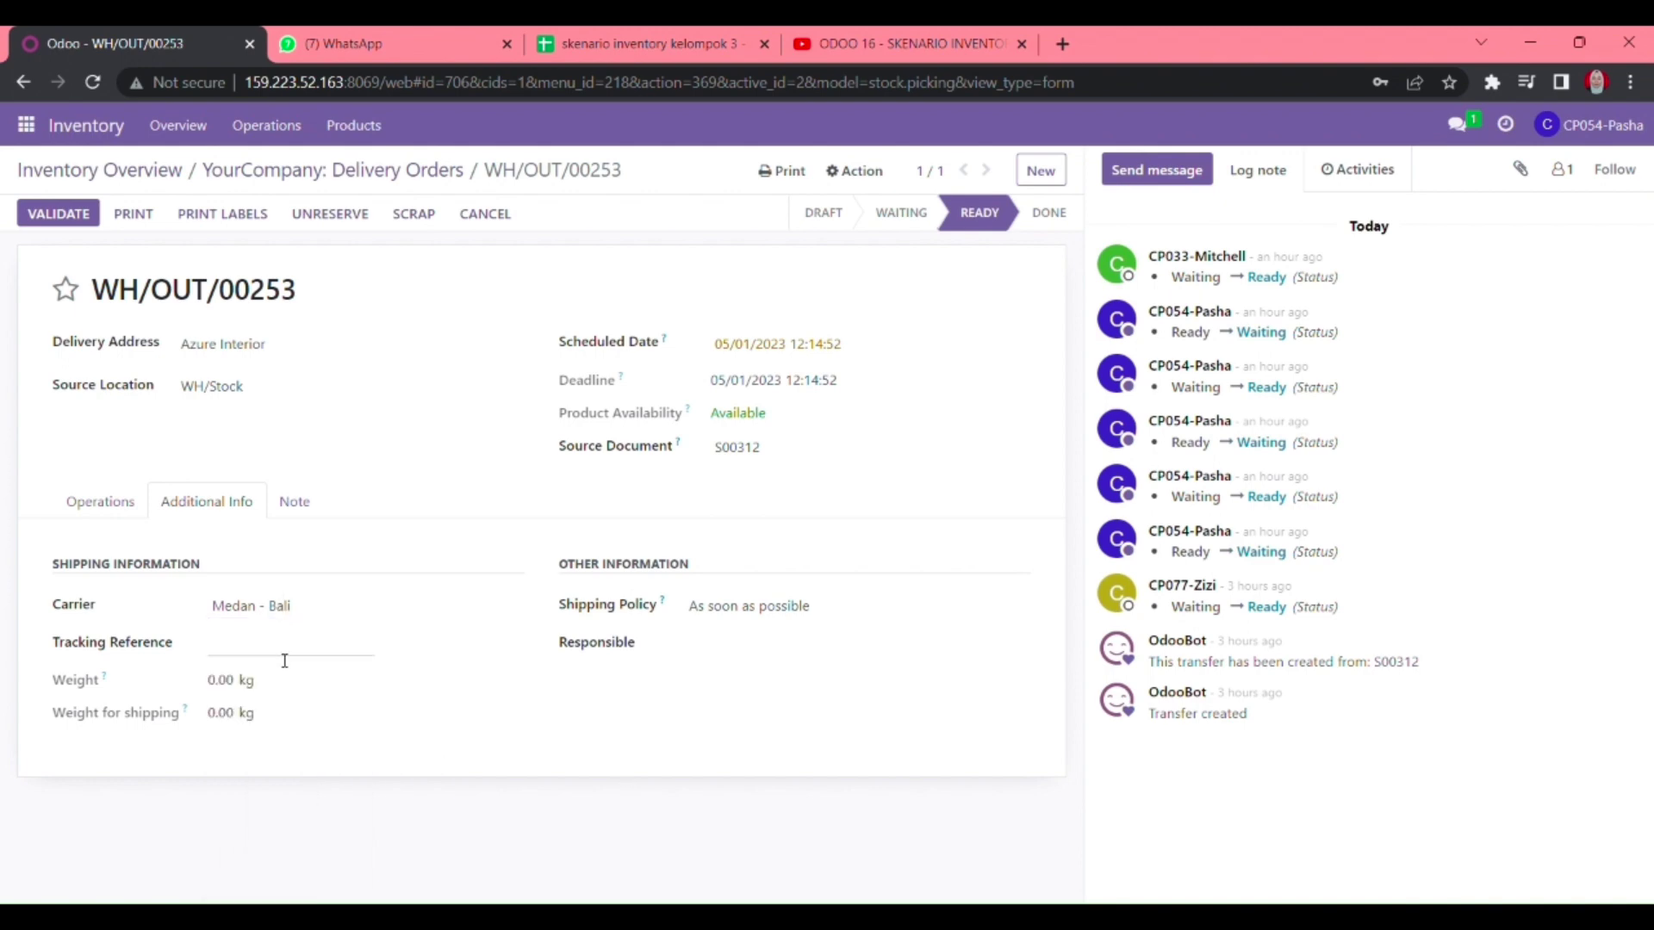
left_click(337, 641)
left_click(448, 783)
- Set Meja_3's done quantity to 3.00, save the delivery, and return to the list
left_click(120, 520)
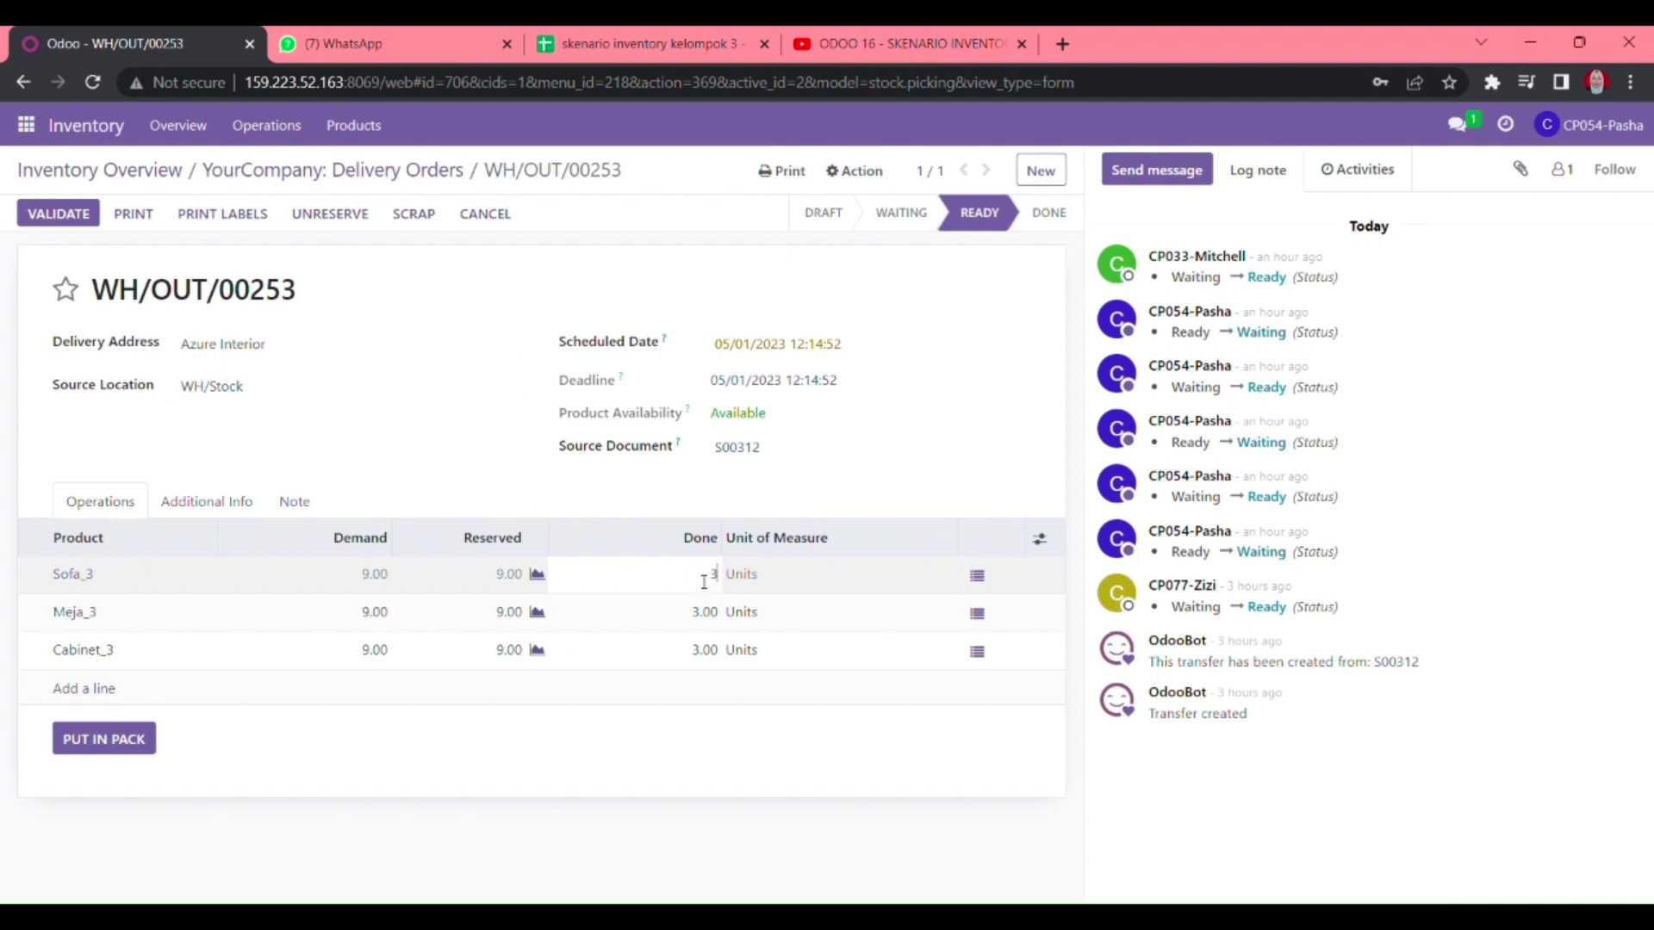
left_click(712, 625)
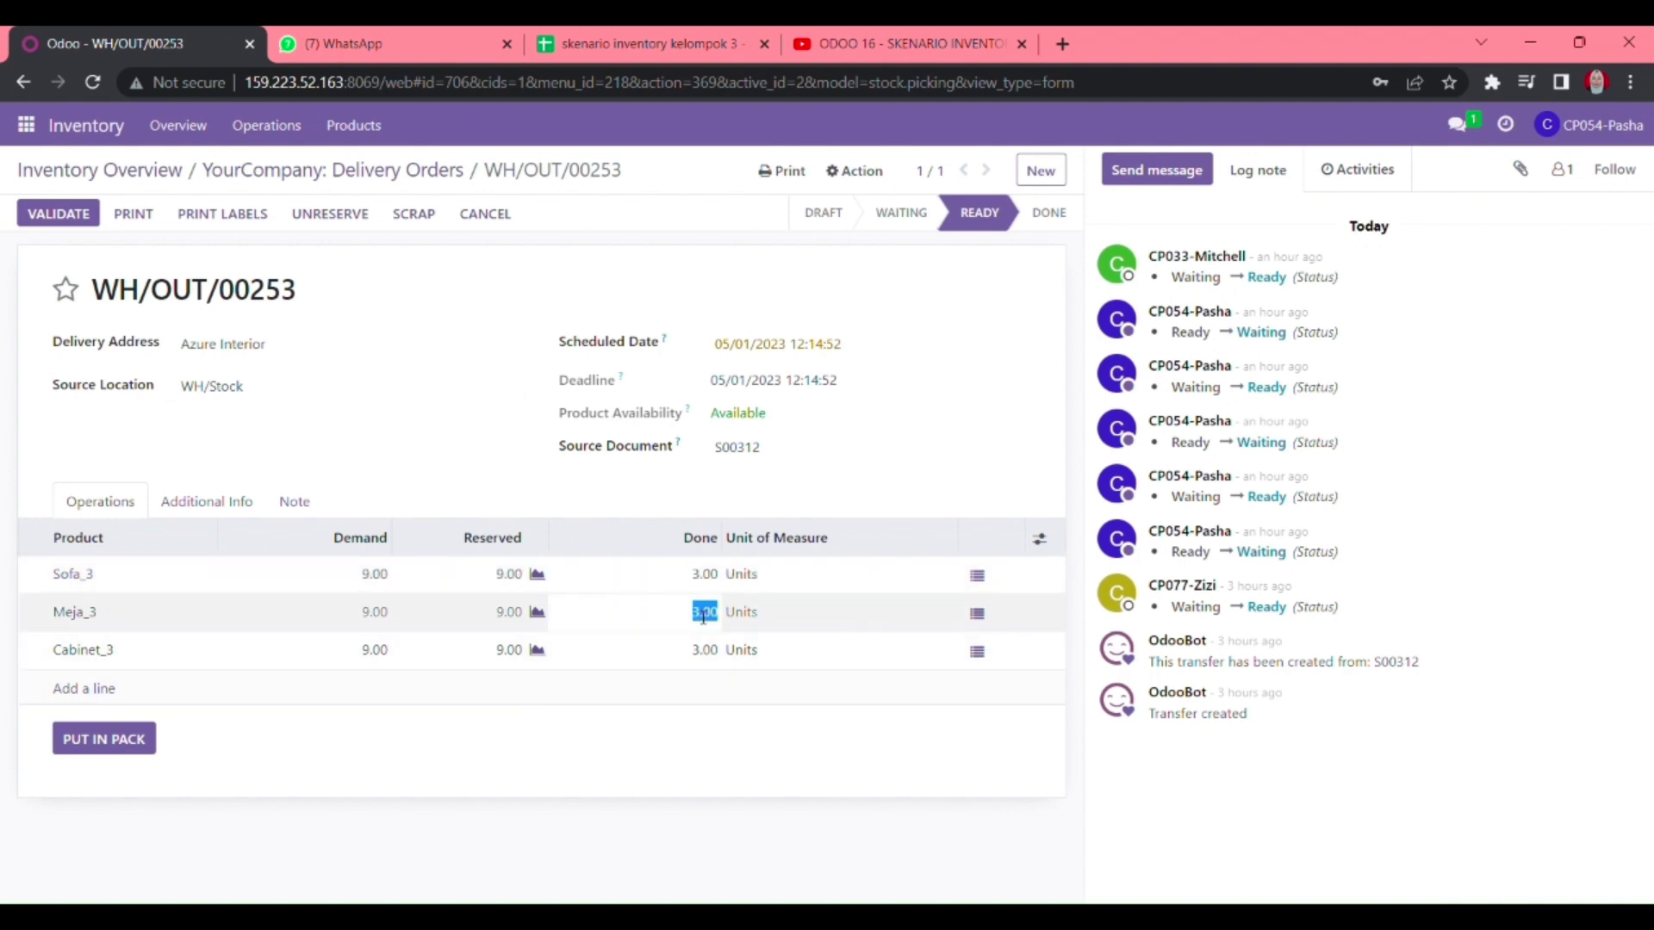
type("3")
key("Return")
key("Return")
left_click(664, 779)
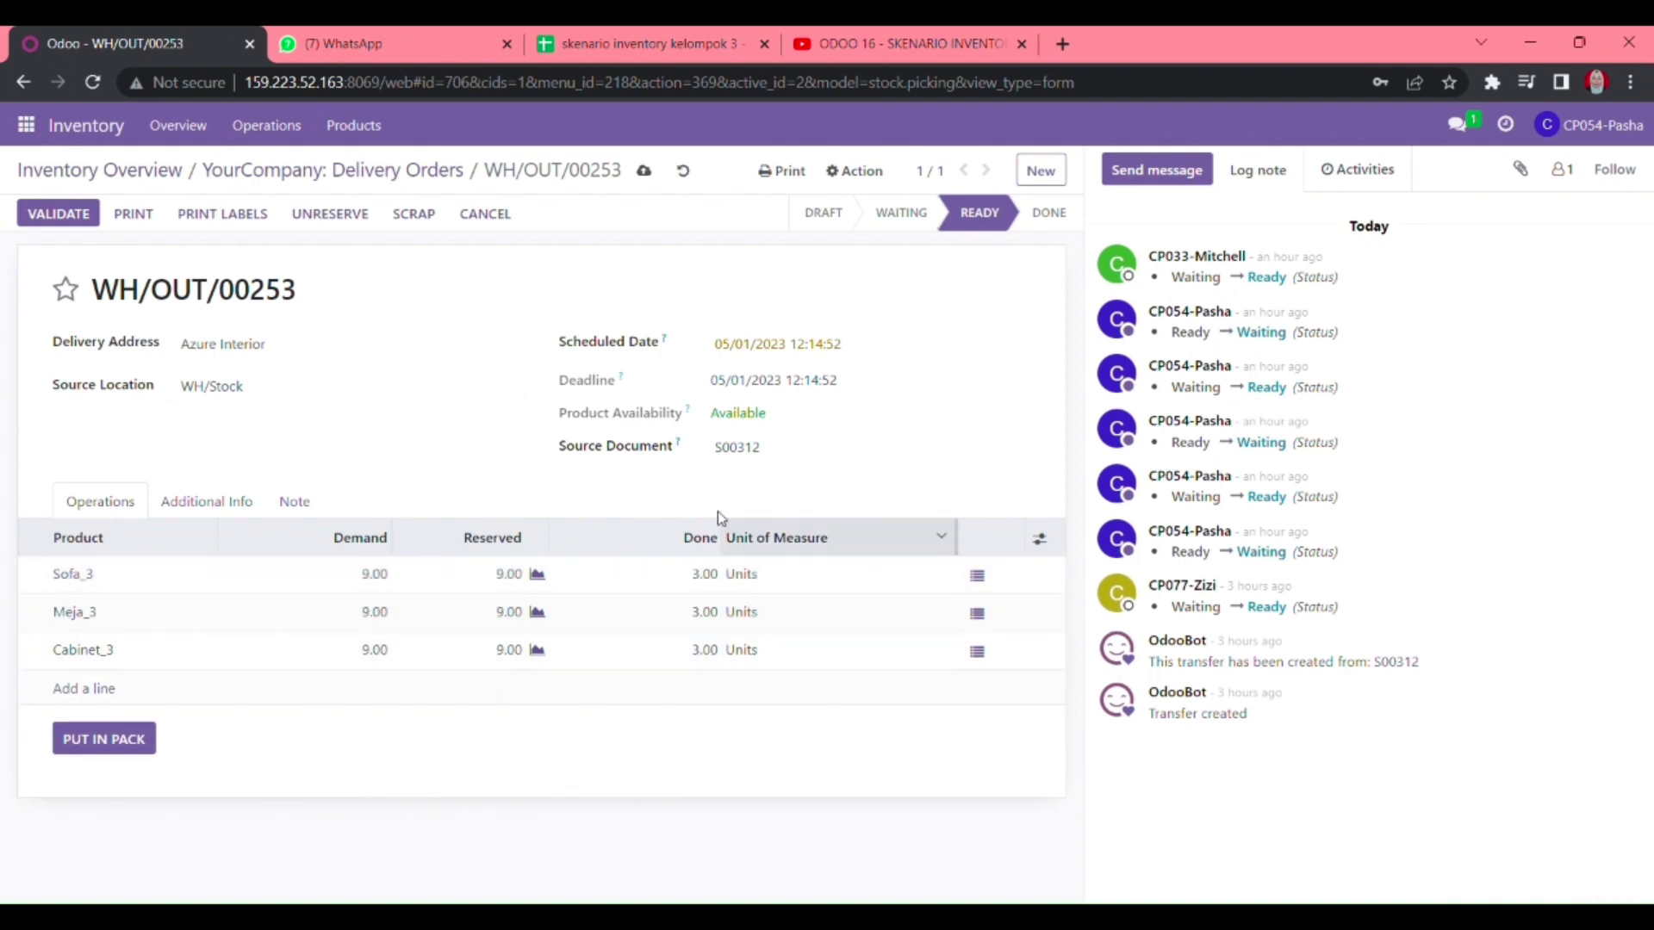
left_click(647, 179)
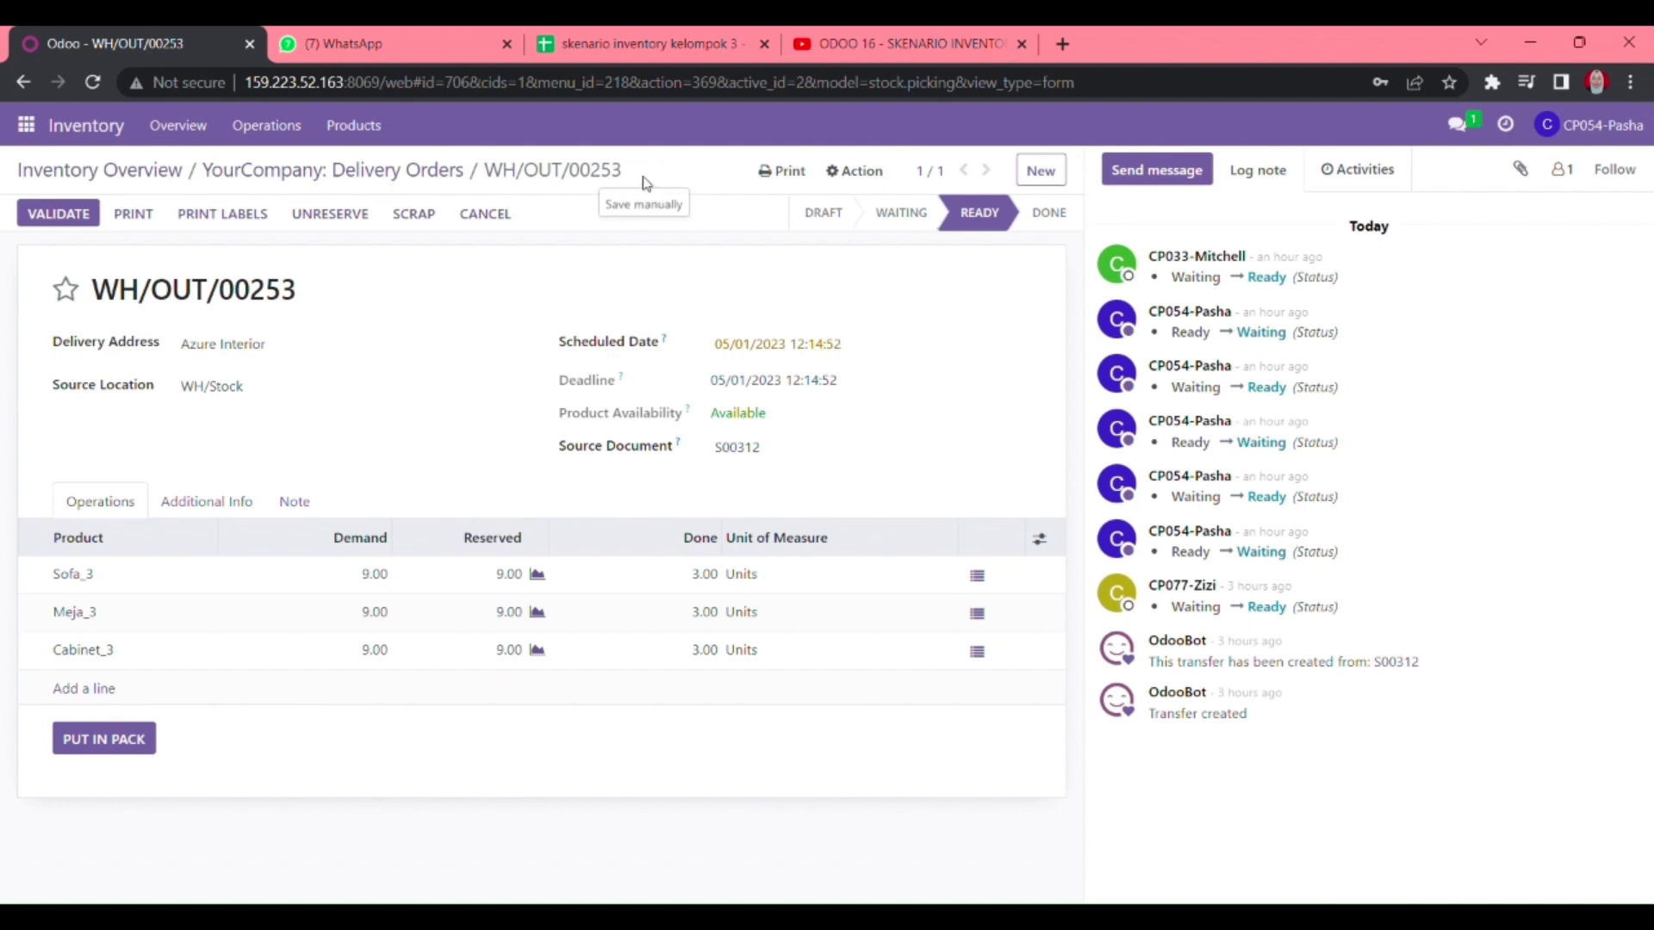
left_click(327, 175)
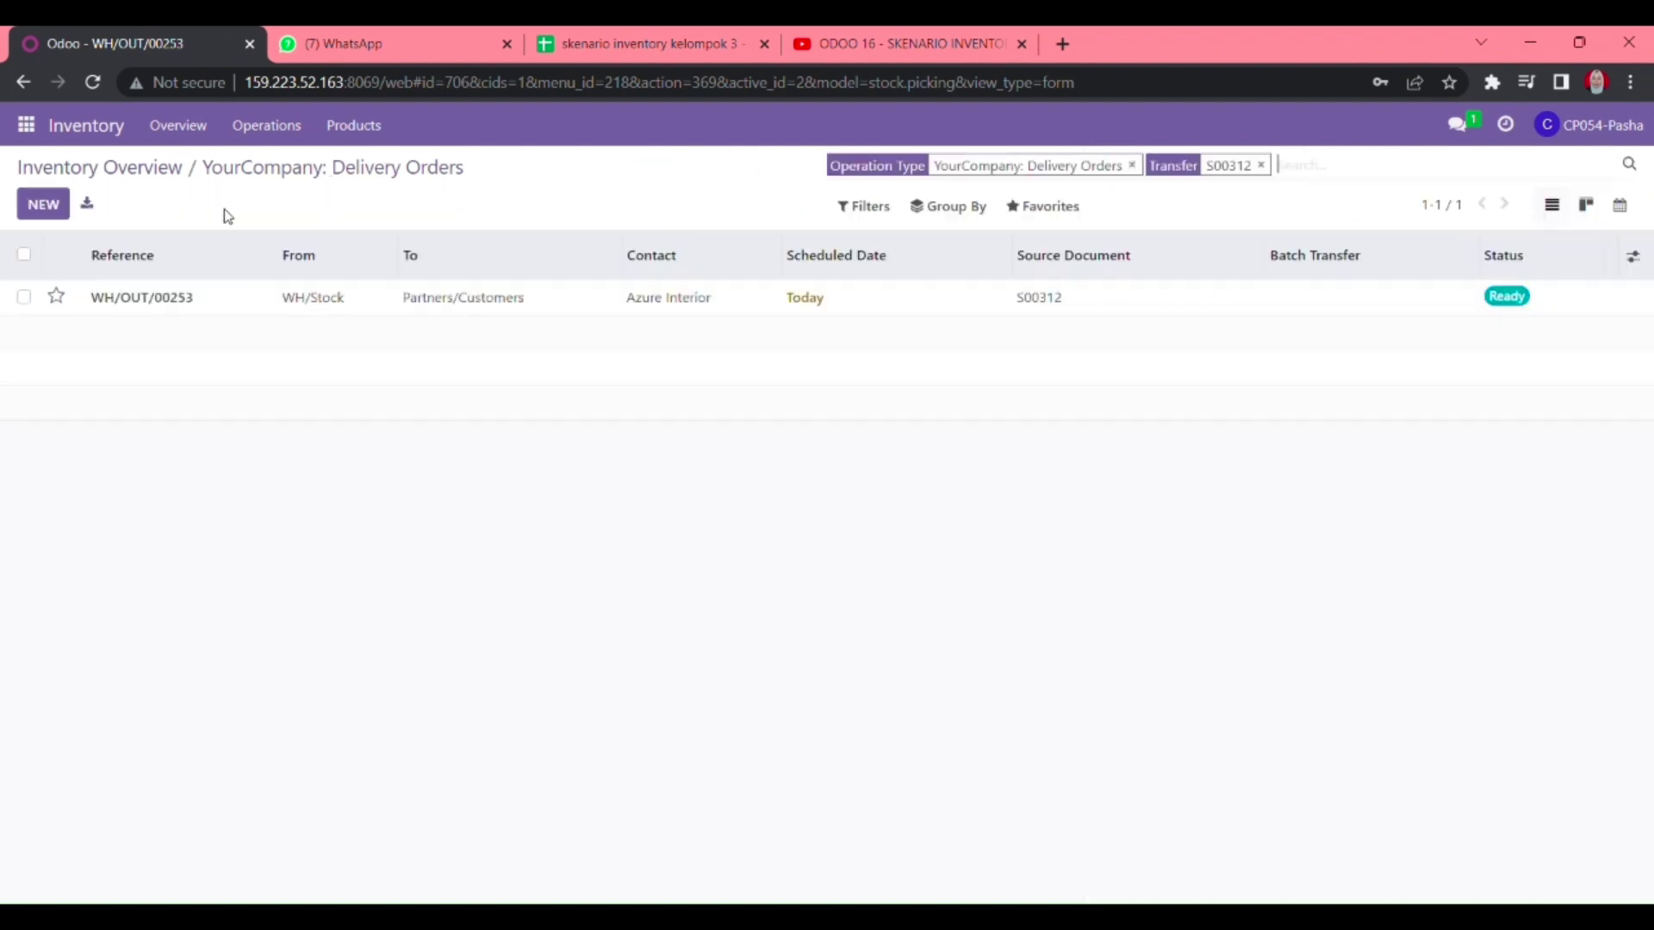
- Open delivery WH/OUT/00254 for S00313 and fill each line's Done quantity with 3.00
left_click(1257, 164)
type("S00313")
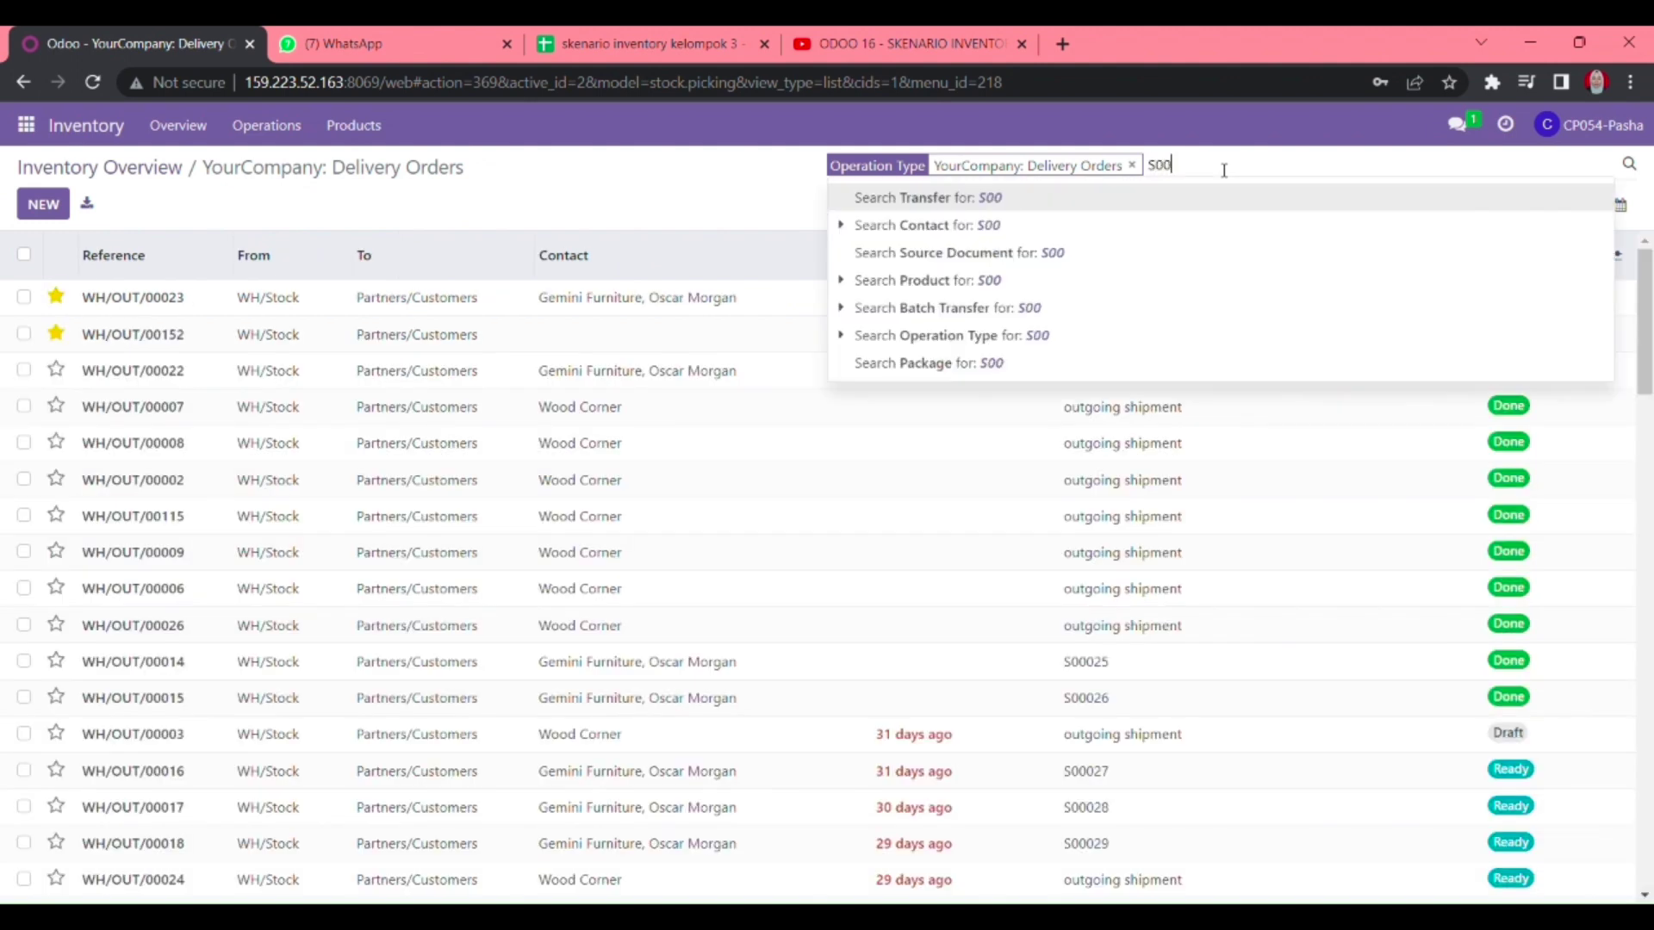
key("Return")
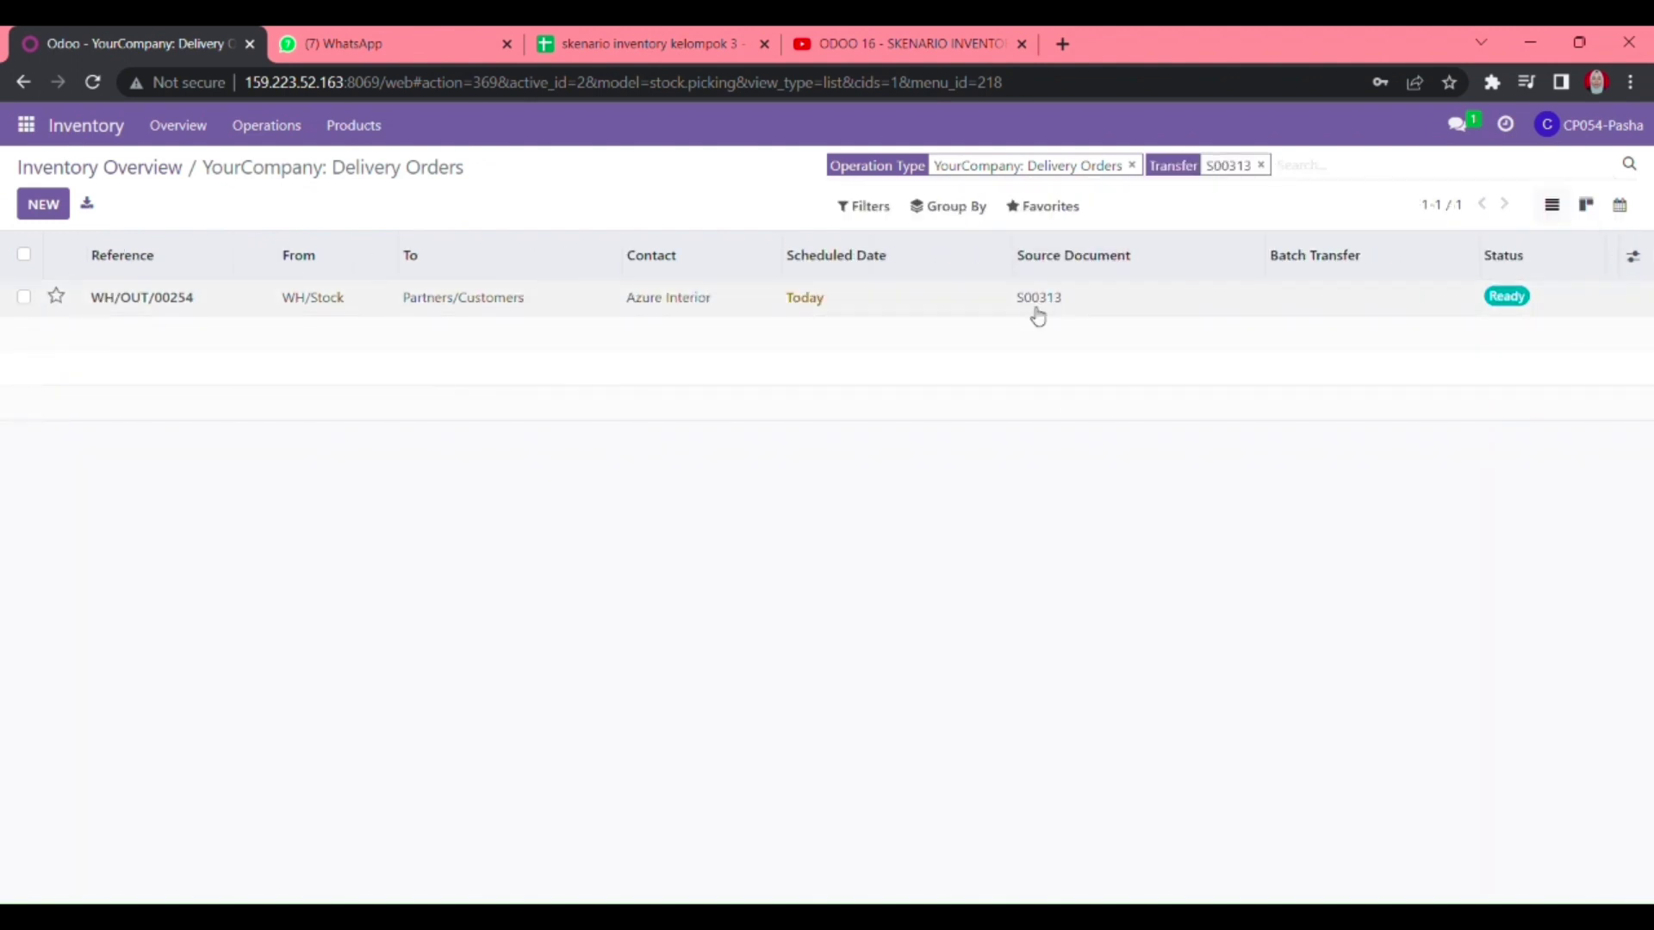
left_click(1036, 312)
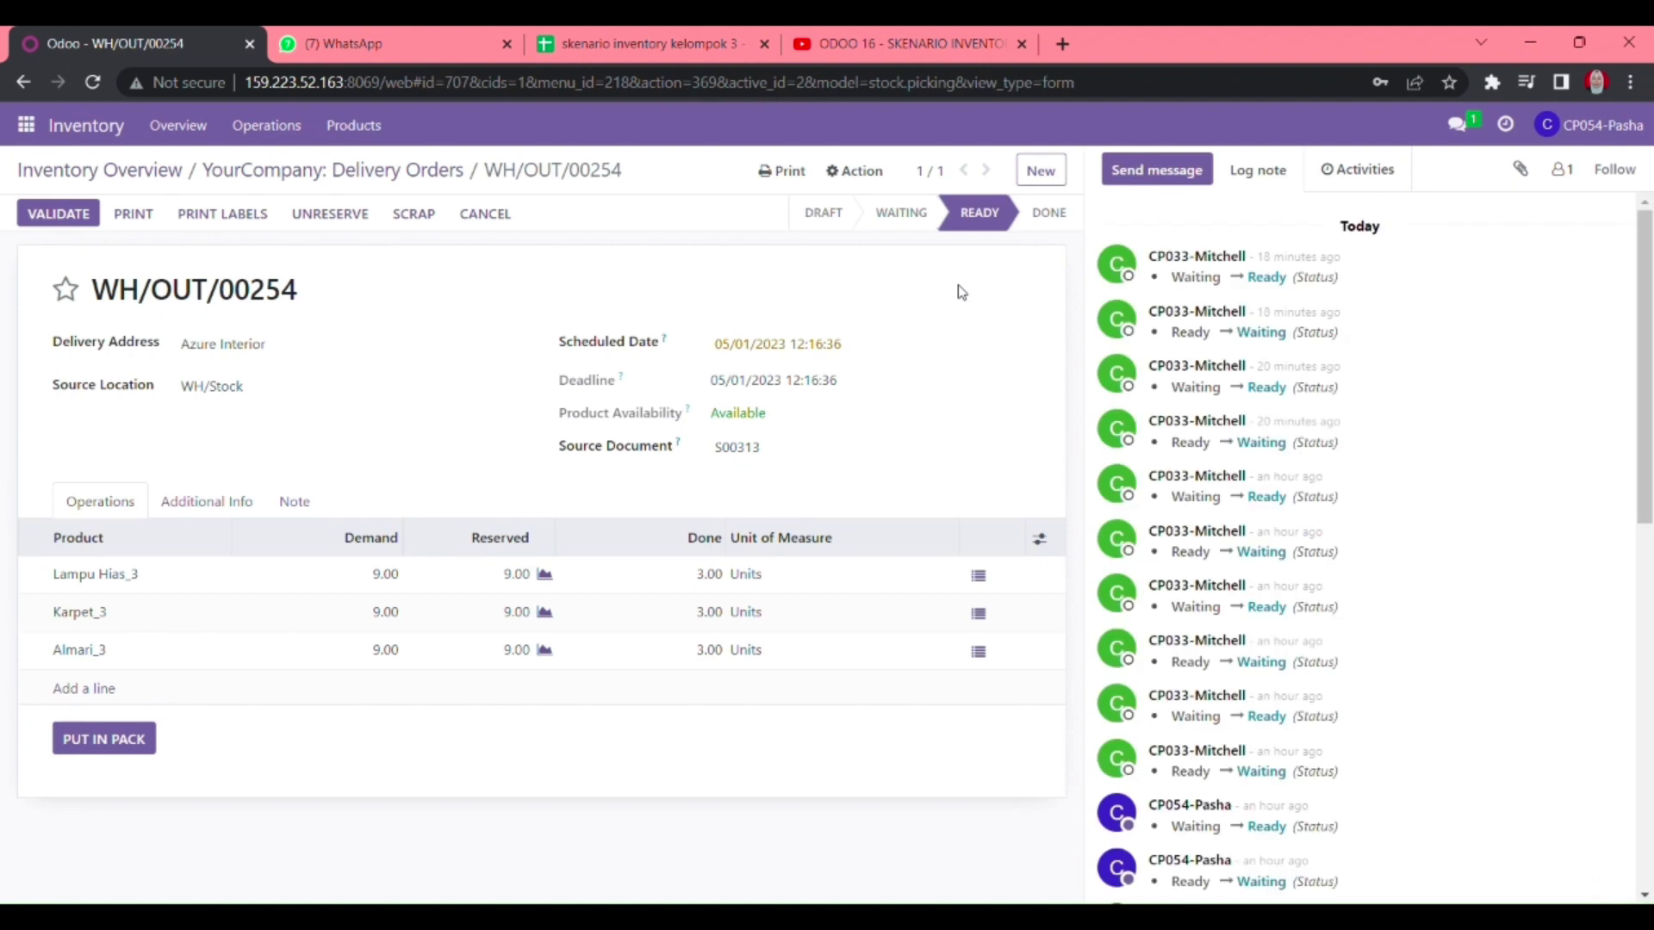
left_click(710, 573)
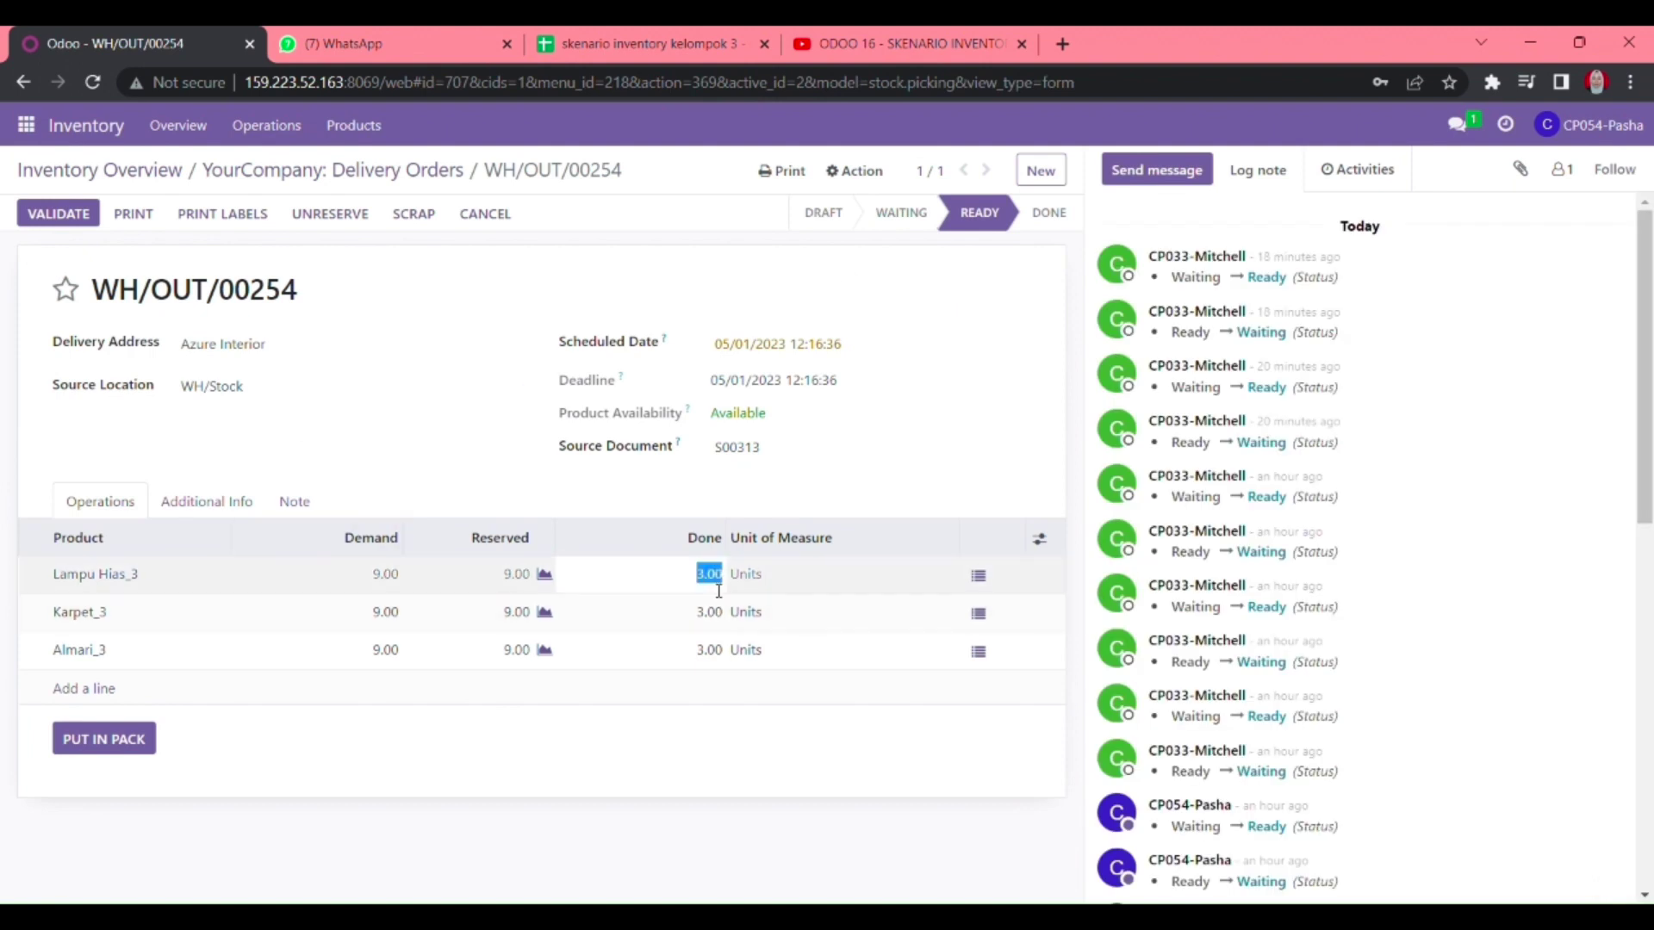
key("Return")
key("Return")
key("Return")
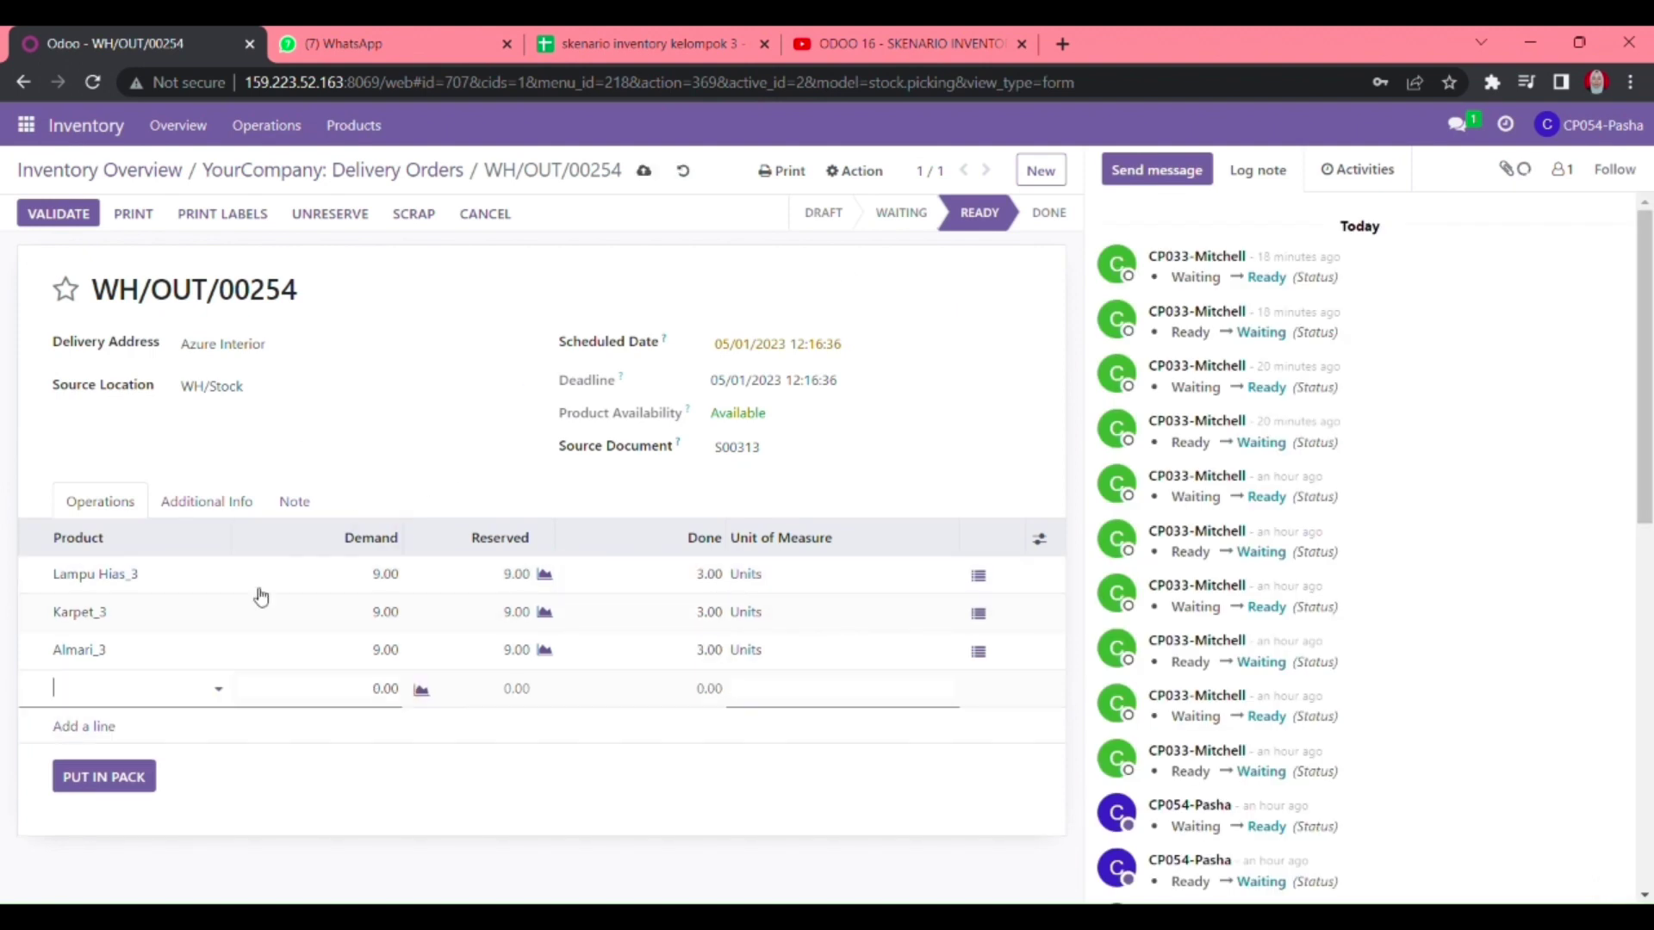
- Set carrier Medan - Bali, save the delivery, and return to the Delivery Orders list
left_click(426, 856)
left_click(226, 501)
left_click(340, 609)
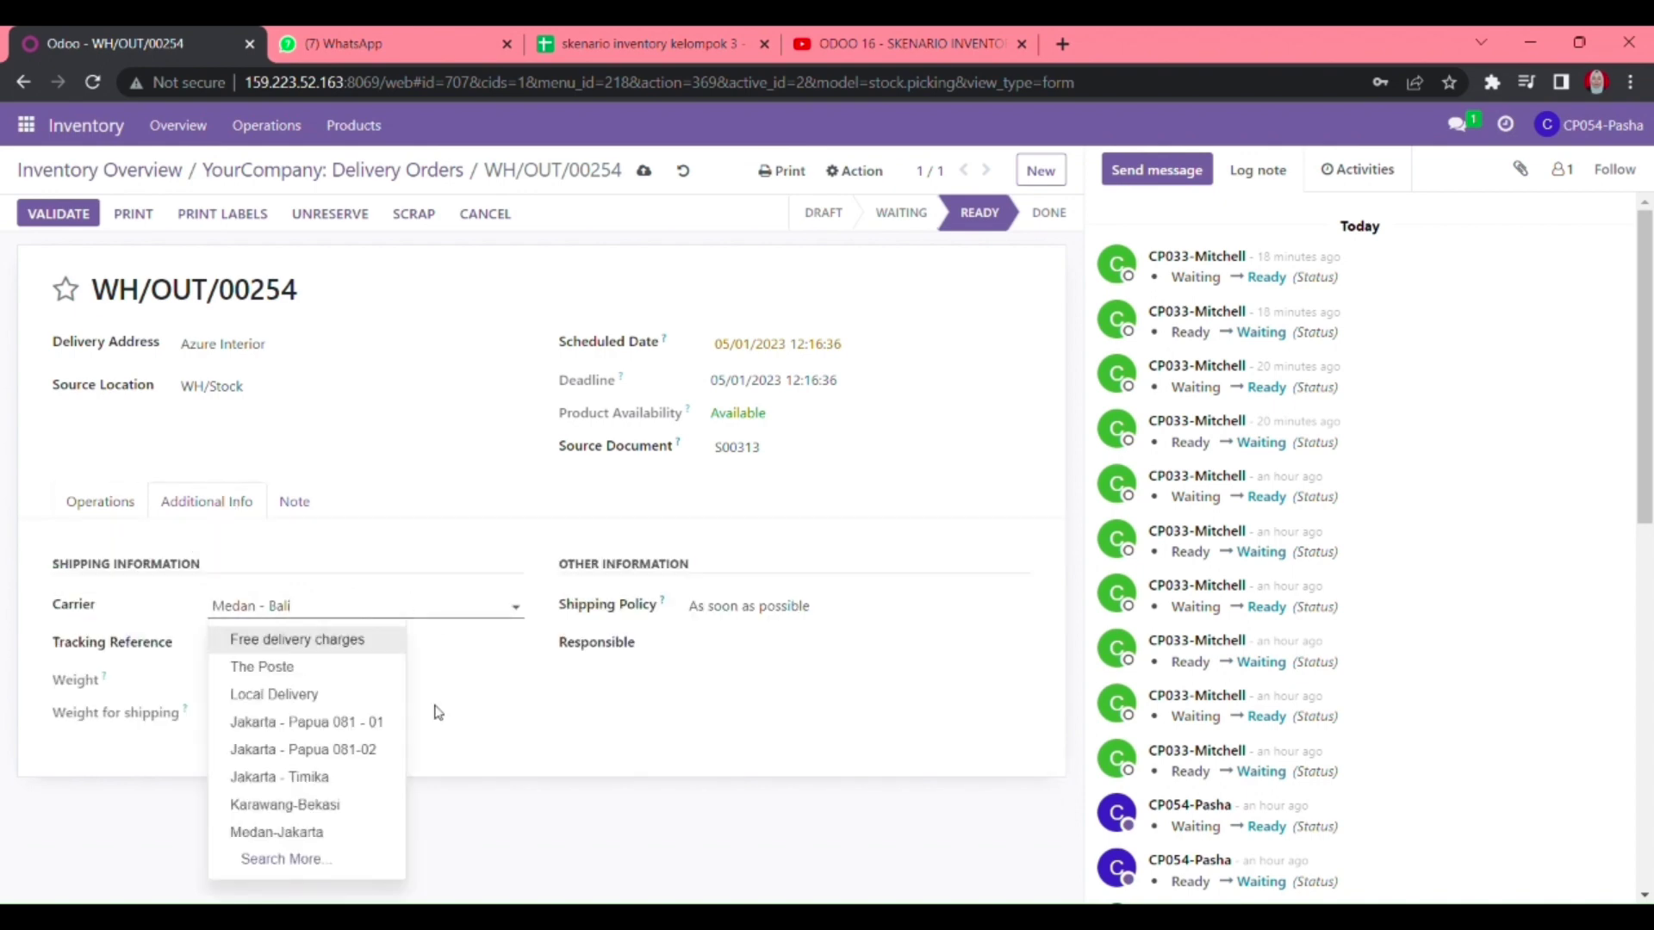
left_click(546, 822)
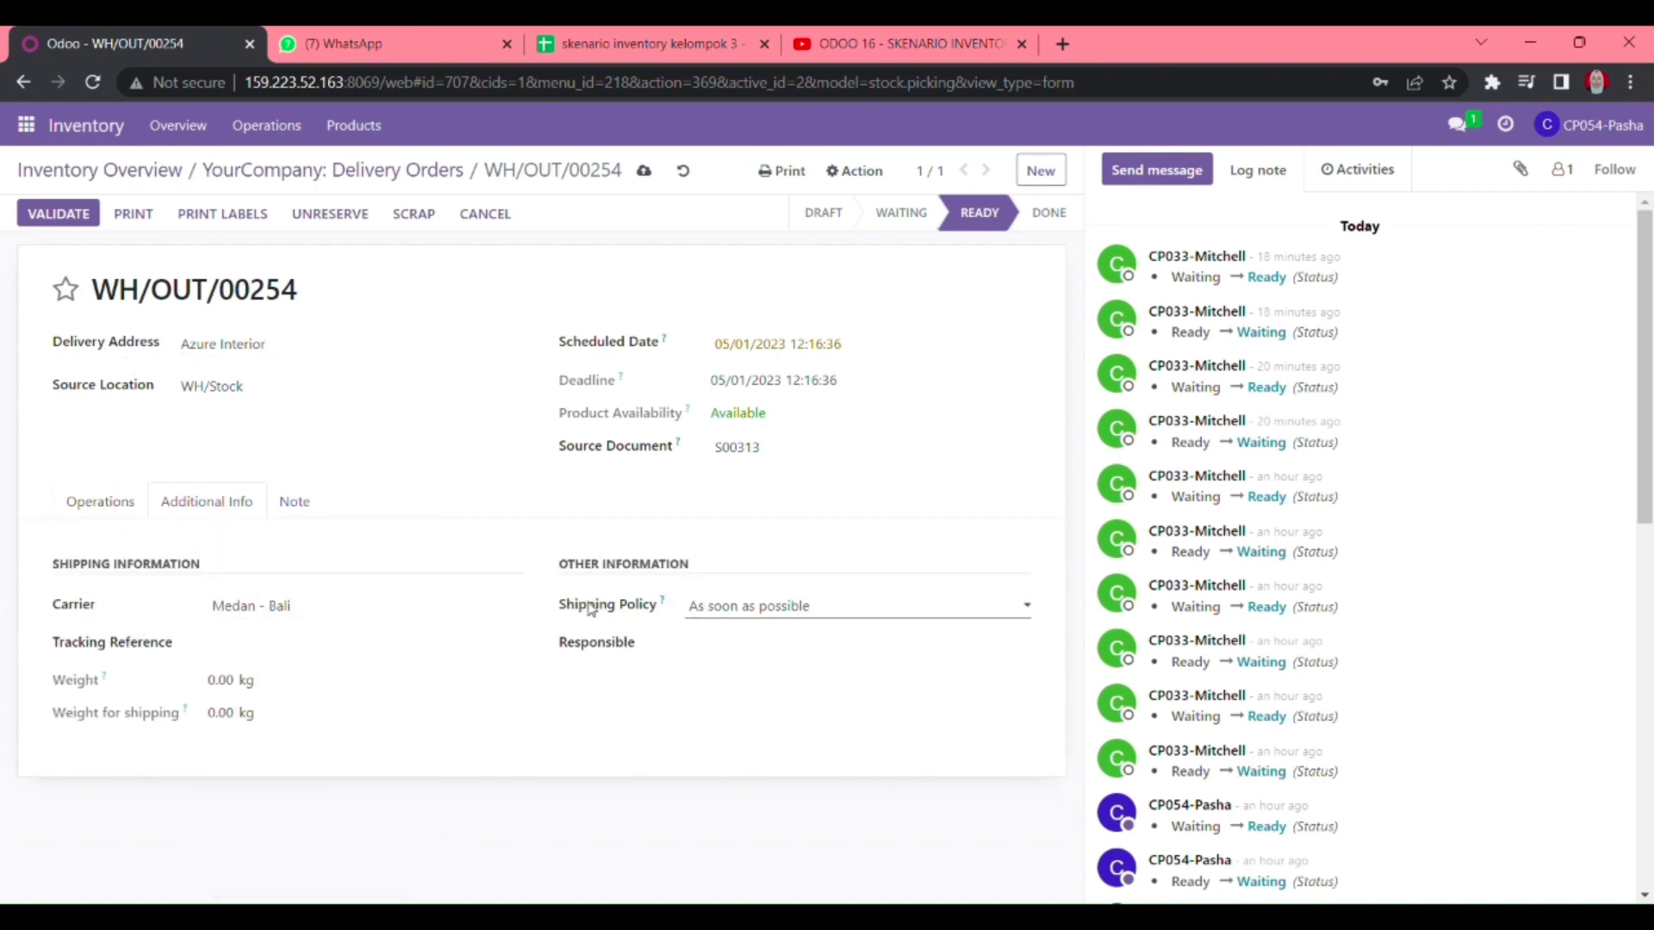
left_click(643, 170)
left_click(353, 172)
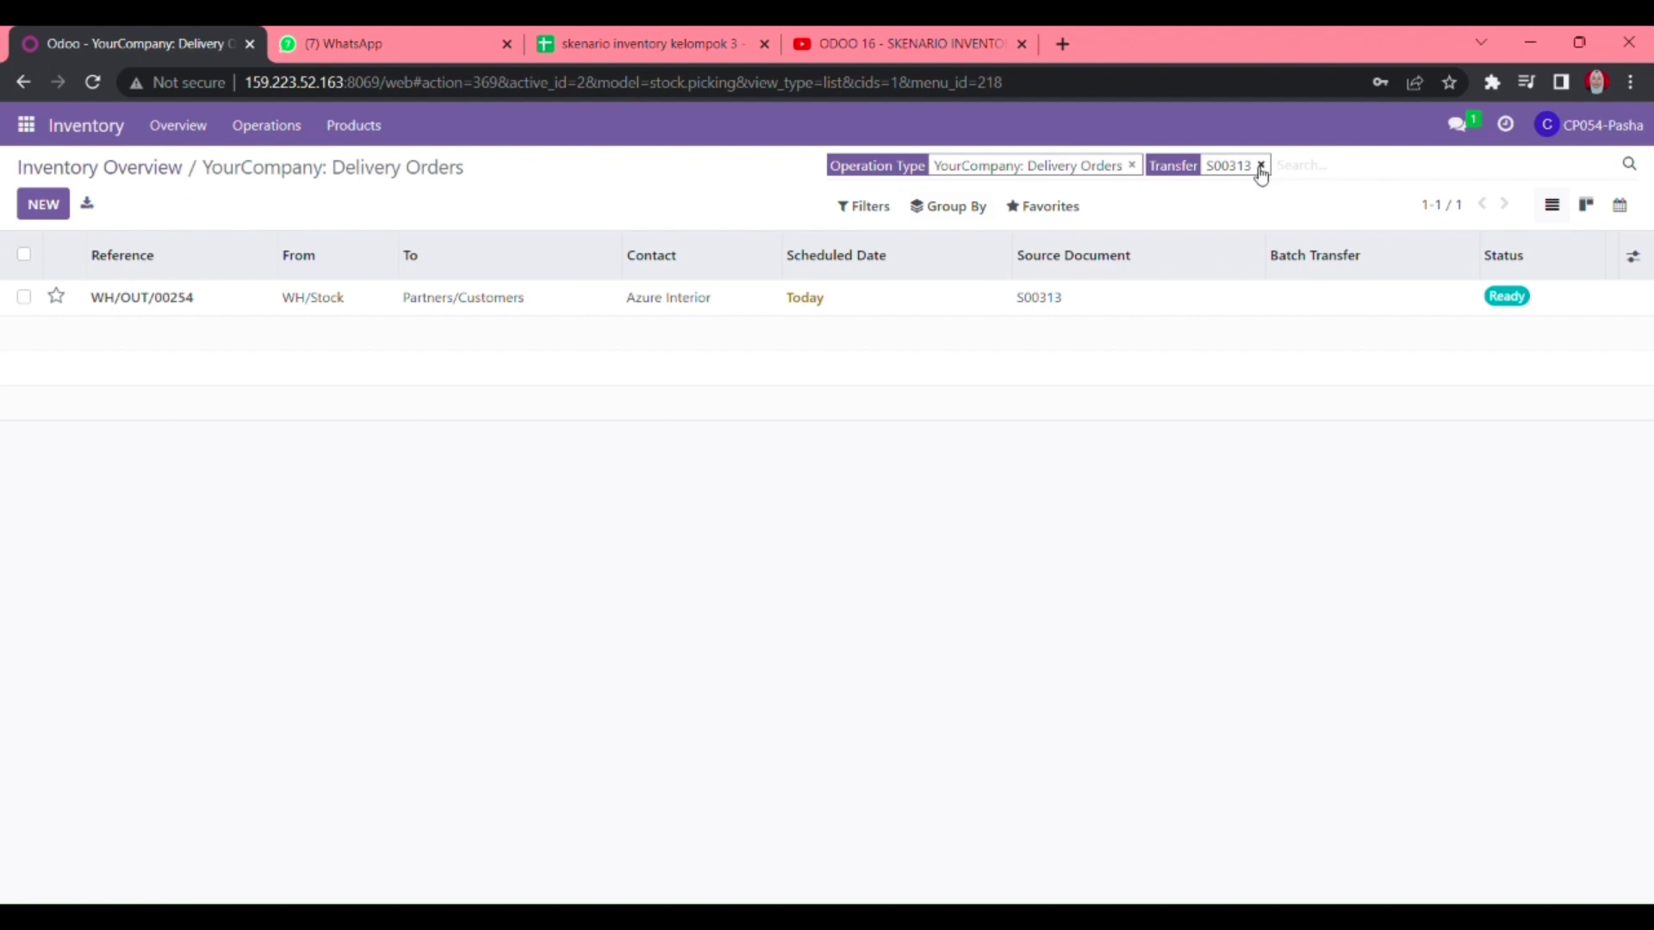
- Filter transfers by S00314 and open the ready delivery WH/OUT/00260
left_click(1260, 164)
type("S00314")
key("Return")
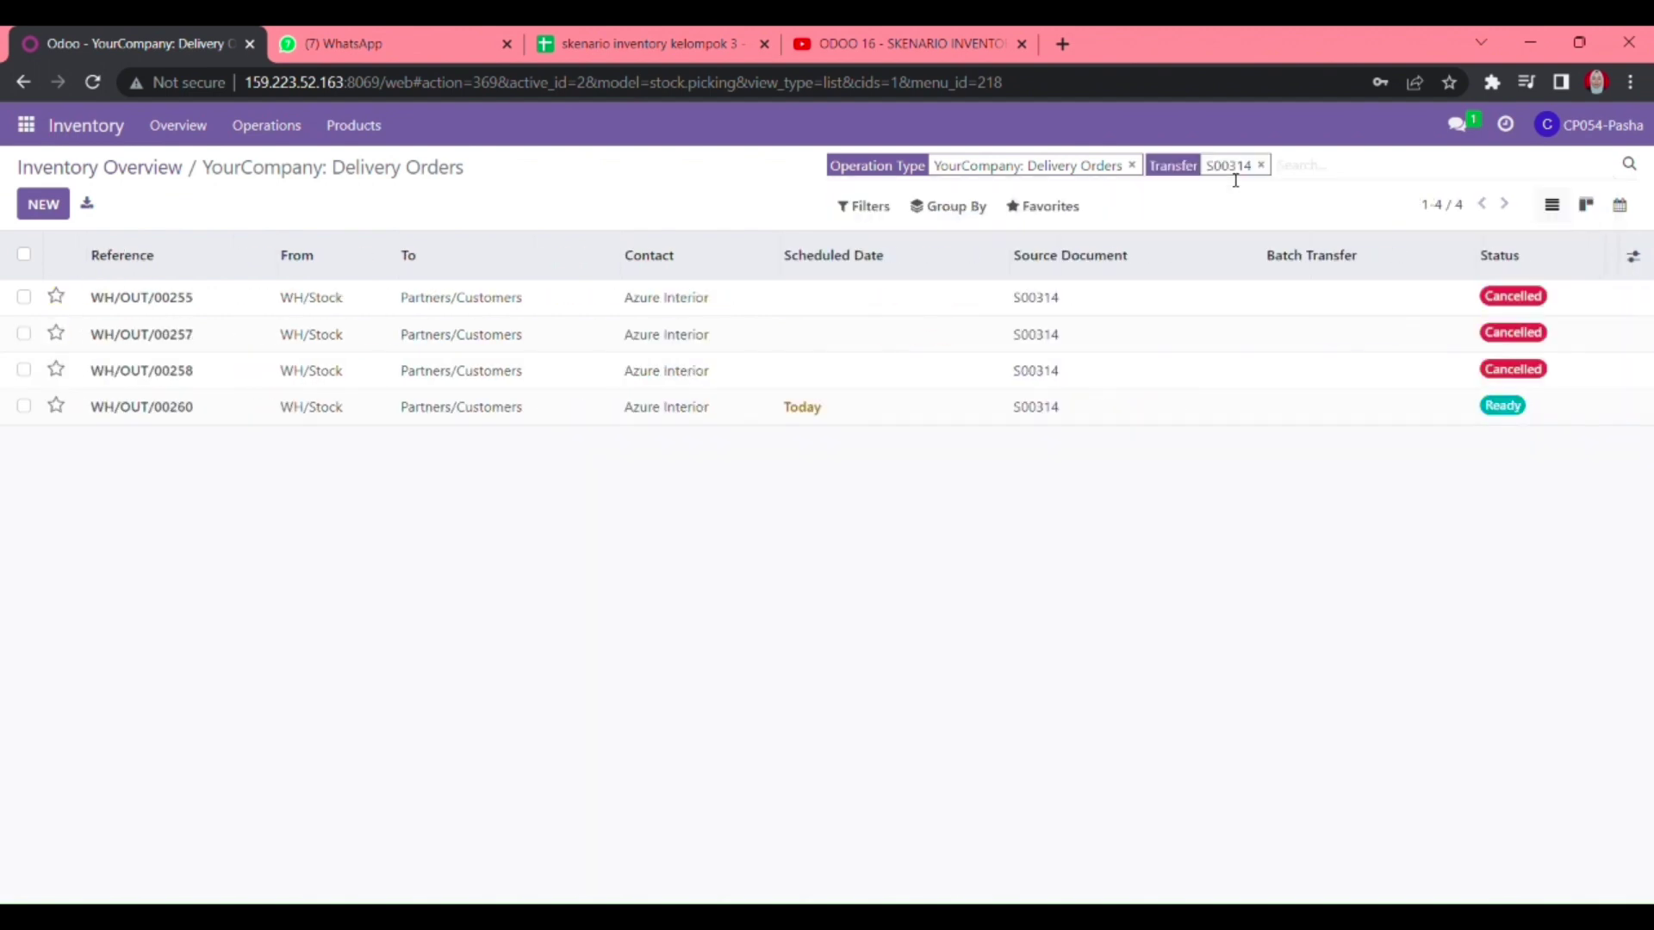
left_click(996, 403)
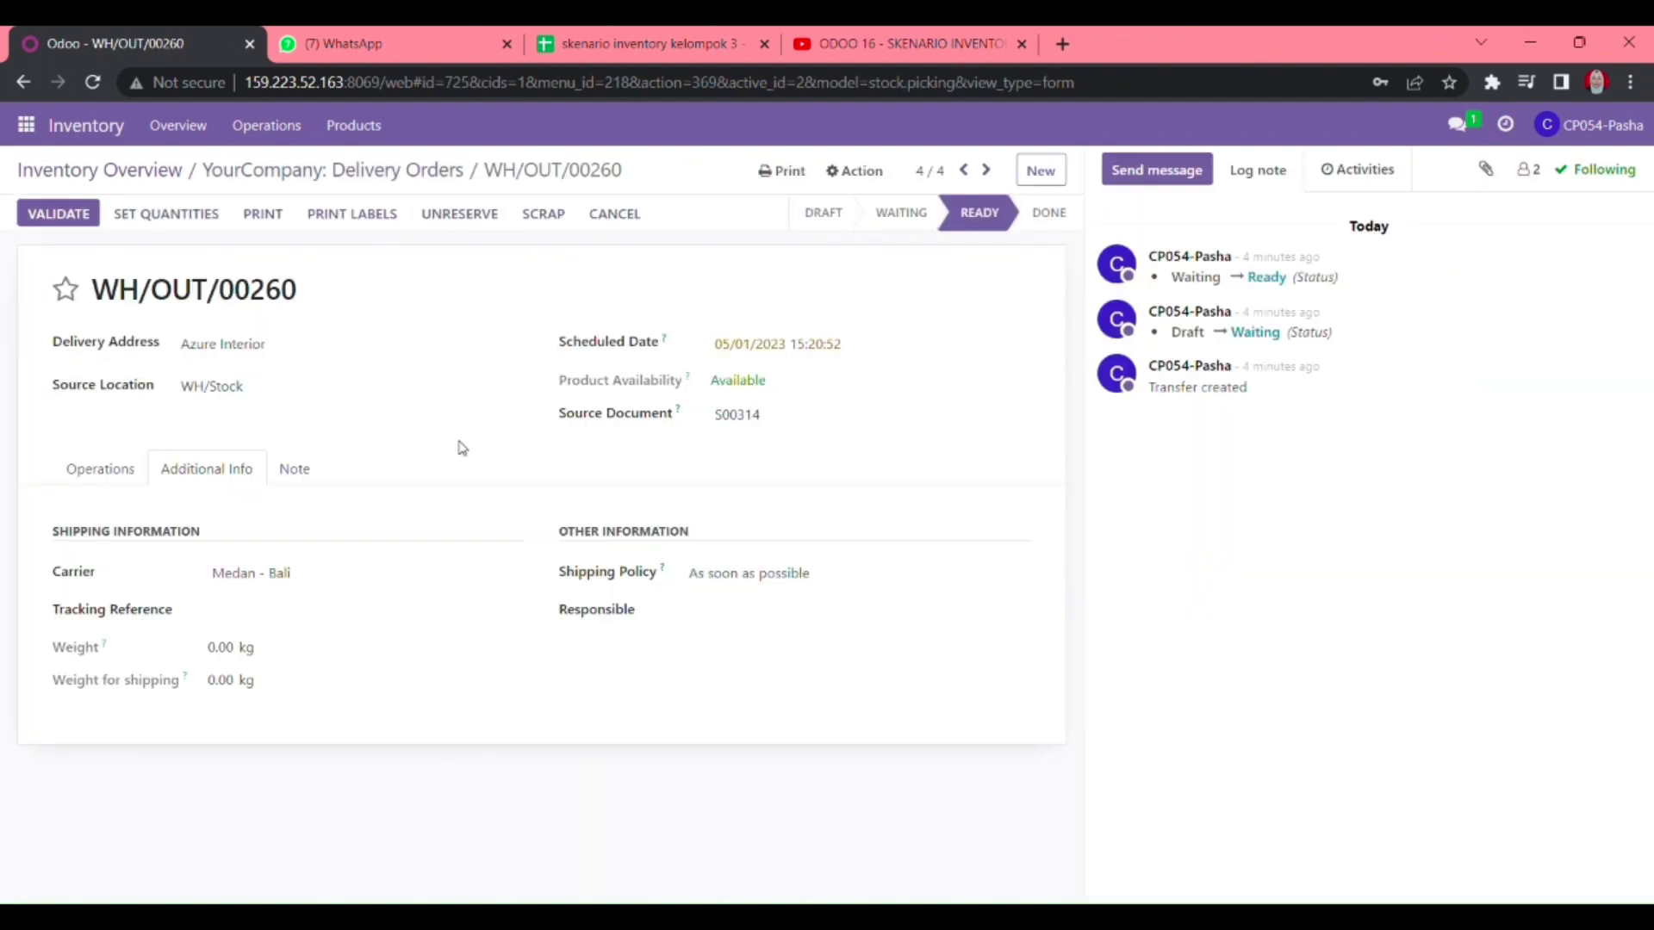
- Record 3 done each for Karpet_3, Meja_3 and Sofa_3
left_click(113, 472)
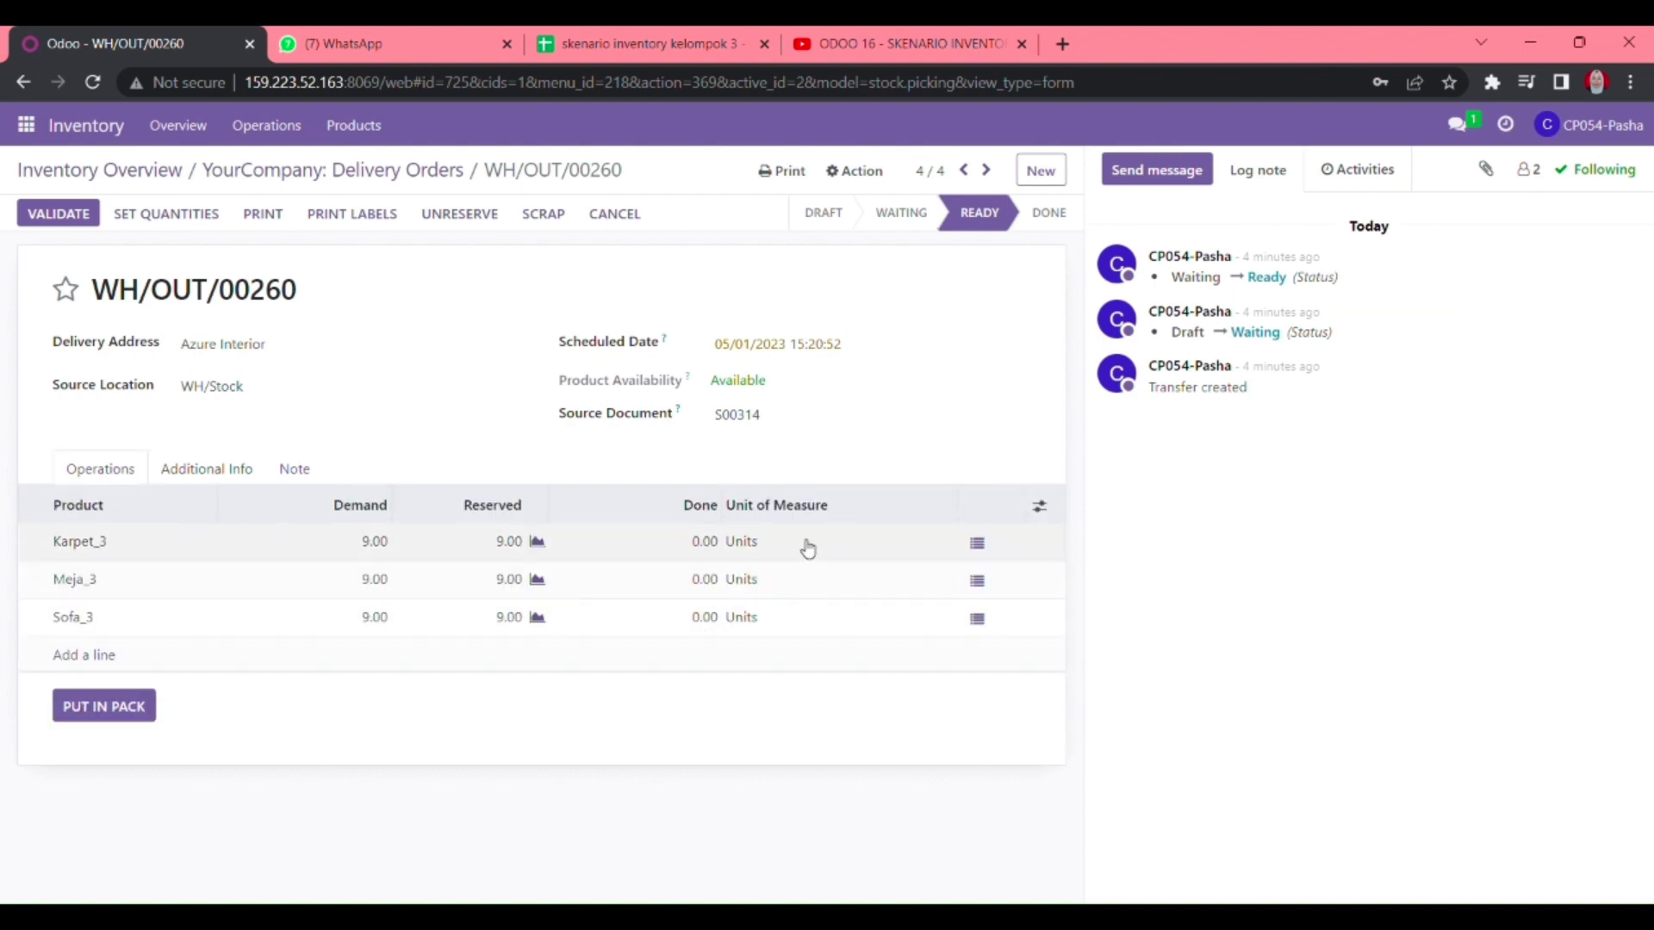
left_click(709, 541)
type("3")
key("Return")
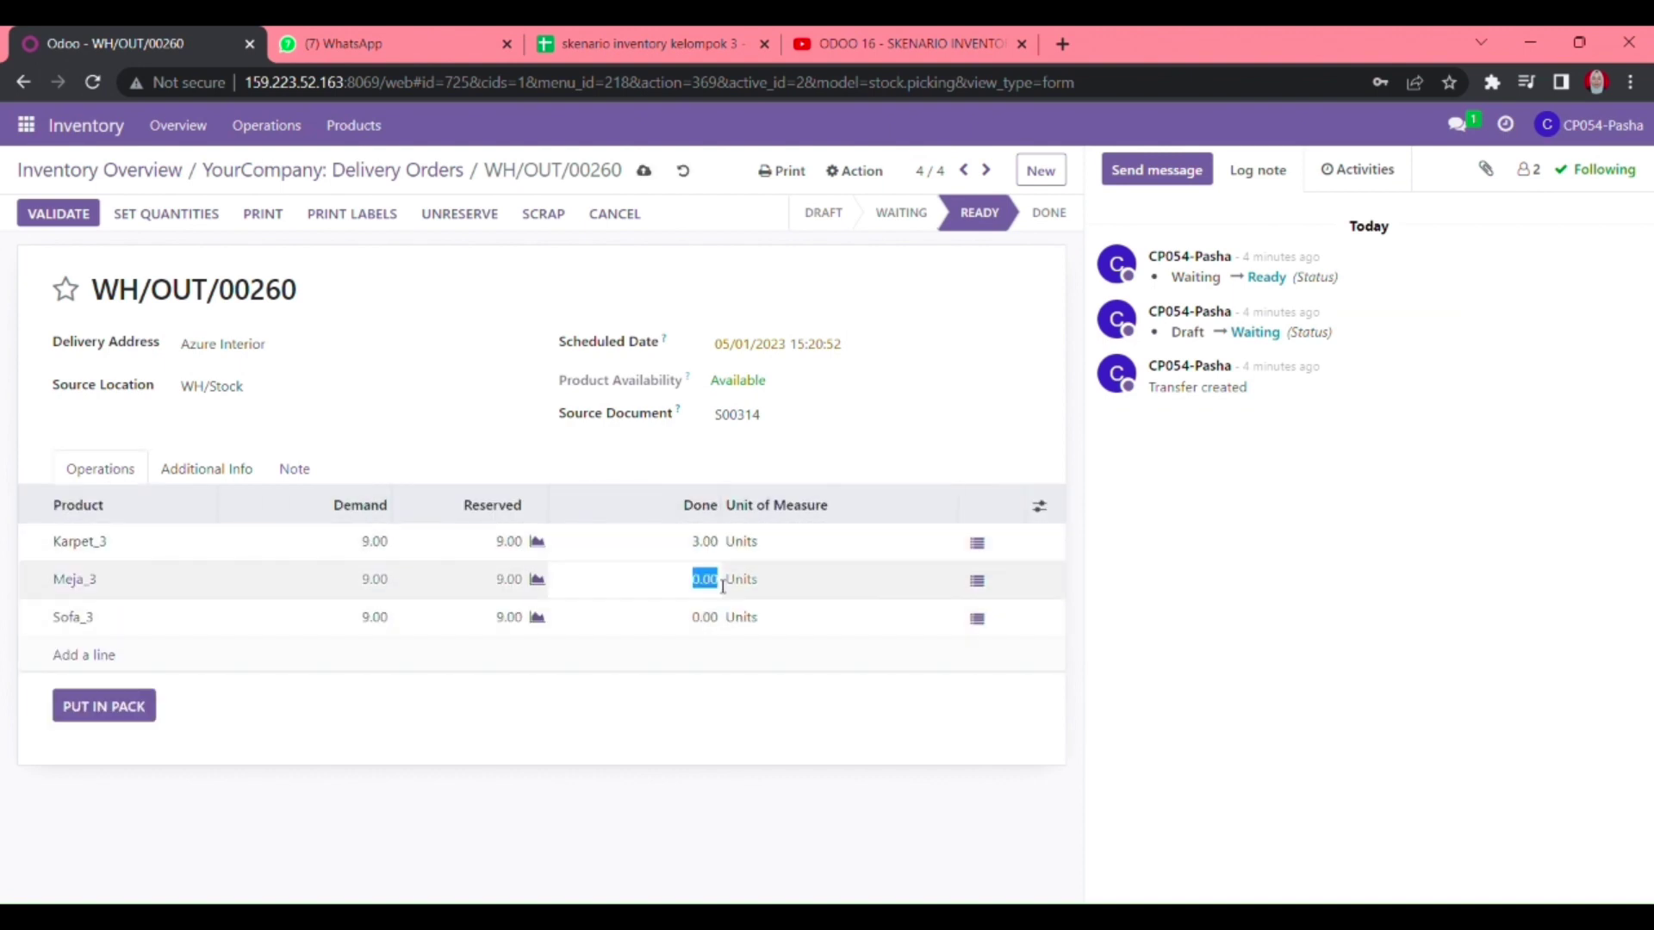
type("3")
key("Return")
type("3")
left_click(738, 687)
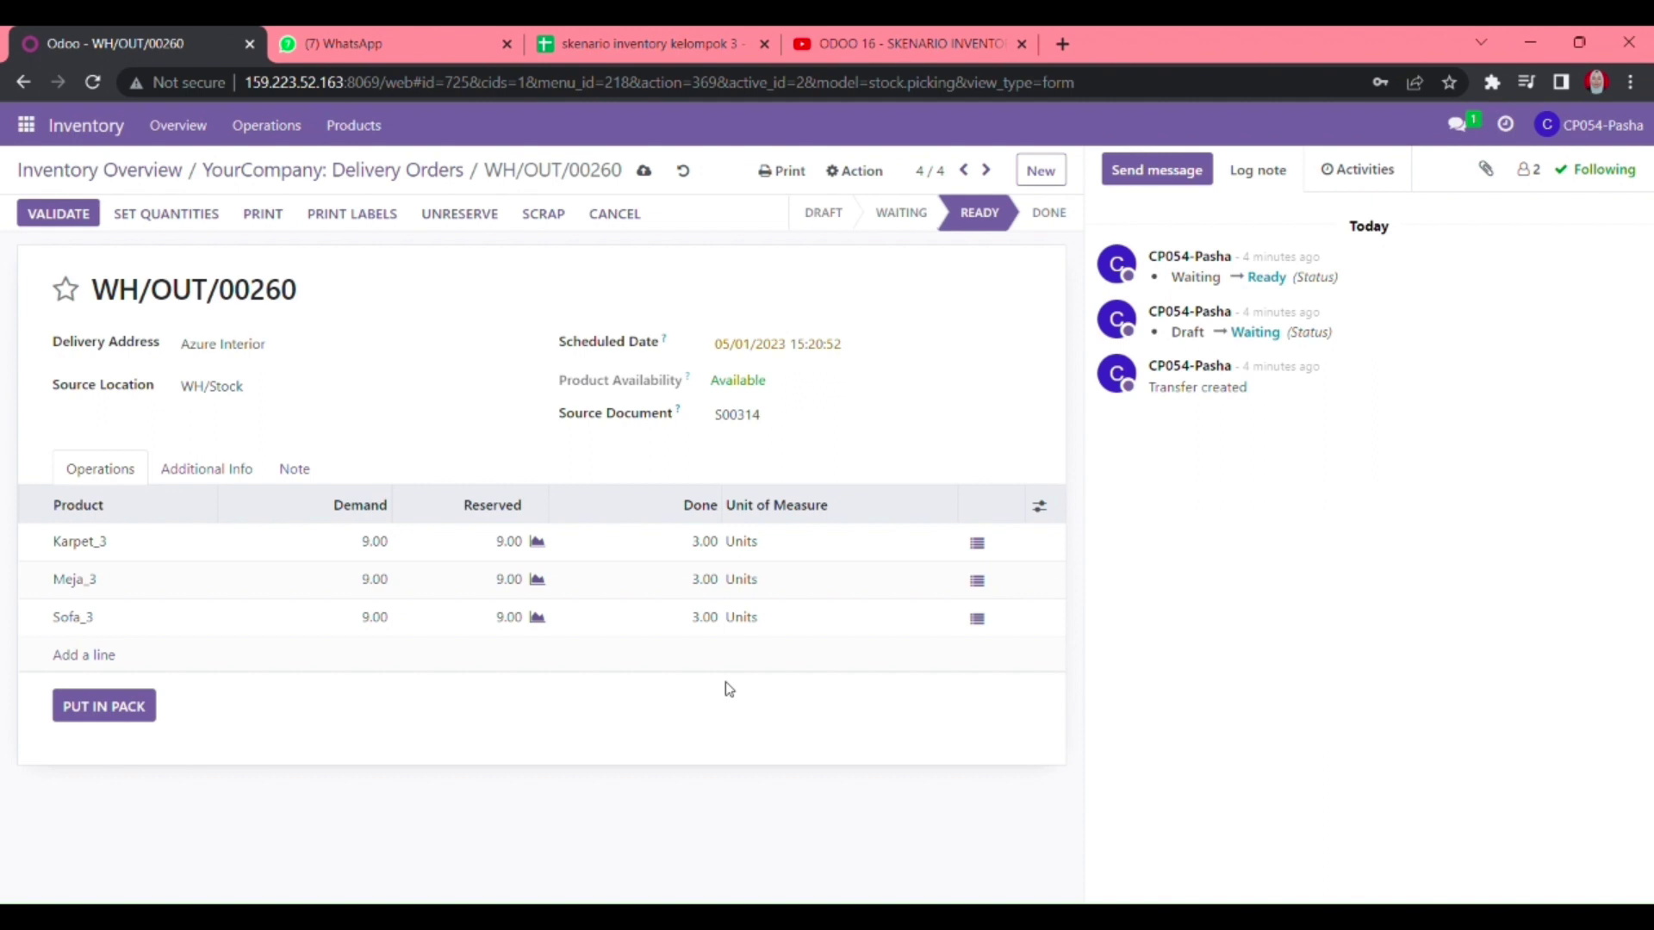
- Set the carrier to Medan - Bali, save, and return to the delivery orders list
left_click(203, 470)
left_click(312, 575)
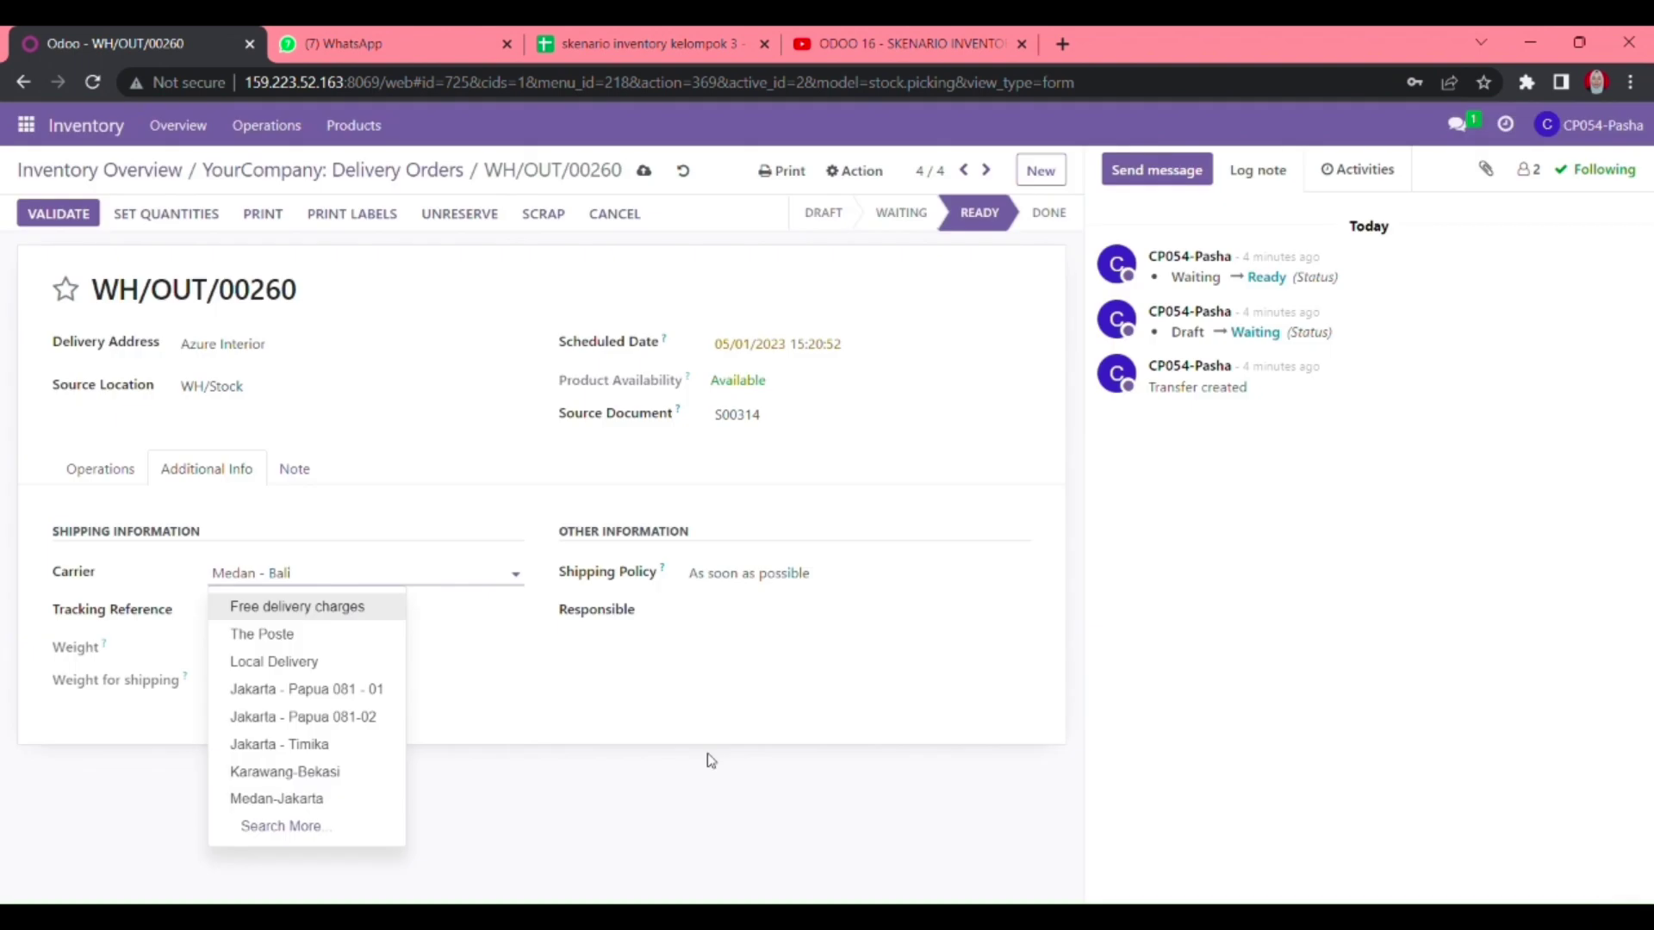
left_click(577, 761)
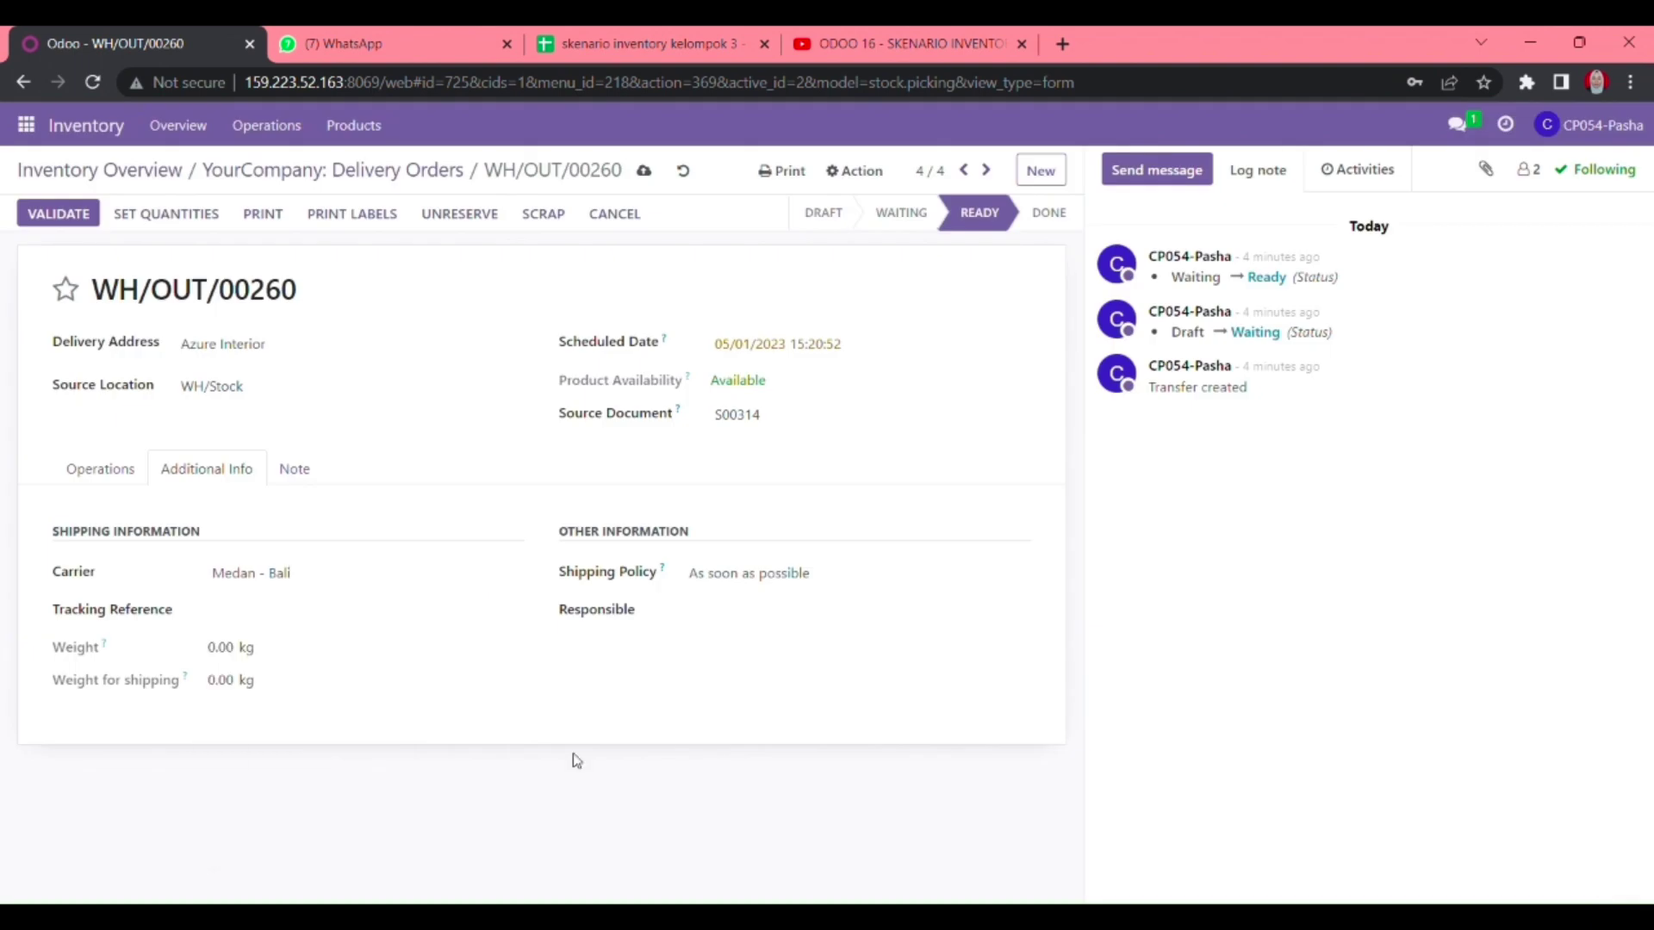
left_click(646, 177)
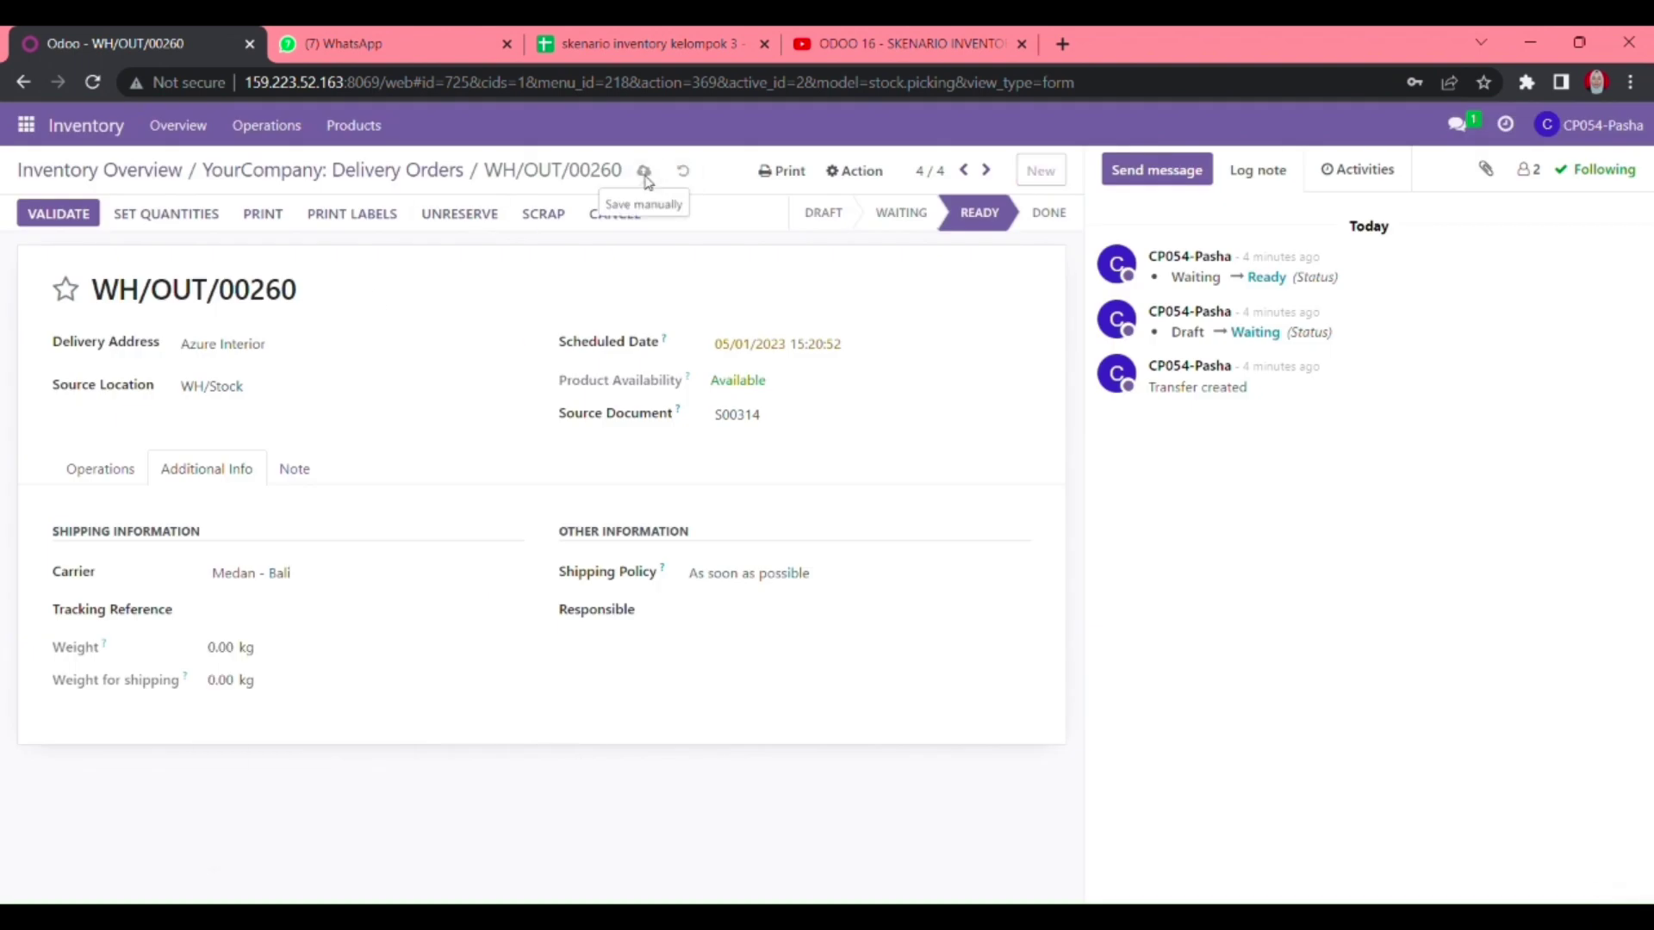
left_click(395, 170)
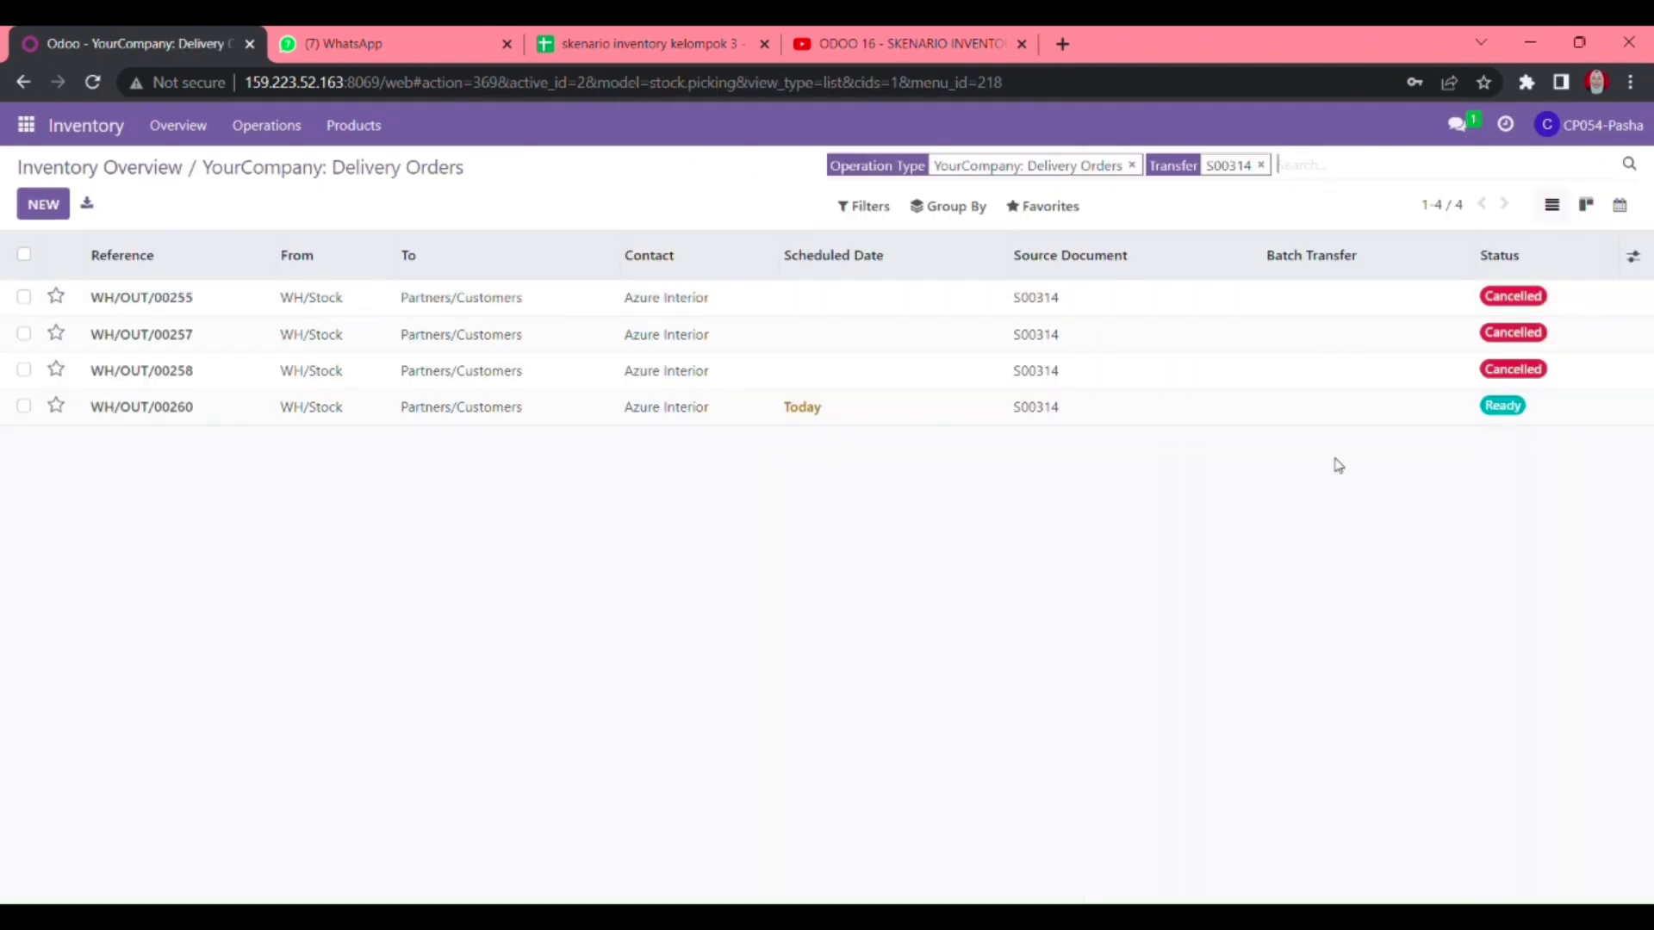
- Filter transfers by S00315 and open delivery WH/OUT/00259
left_click(1262, 167)
type("S0031")
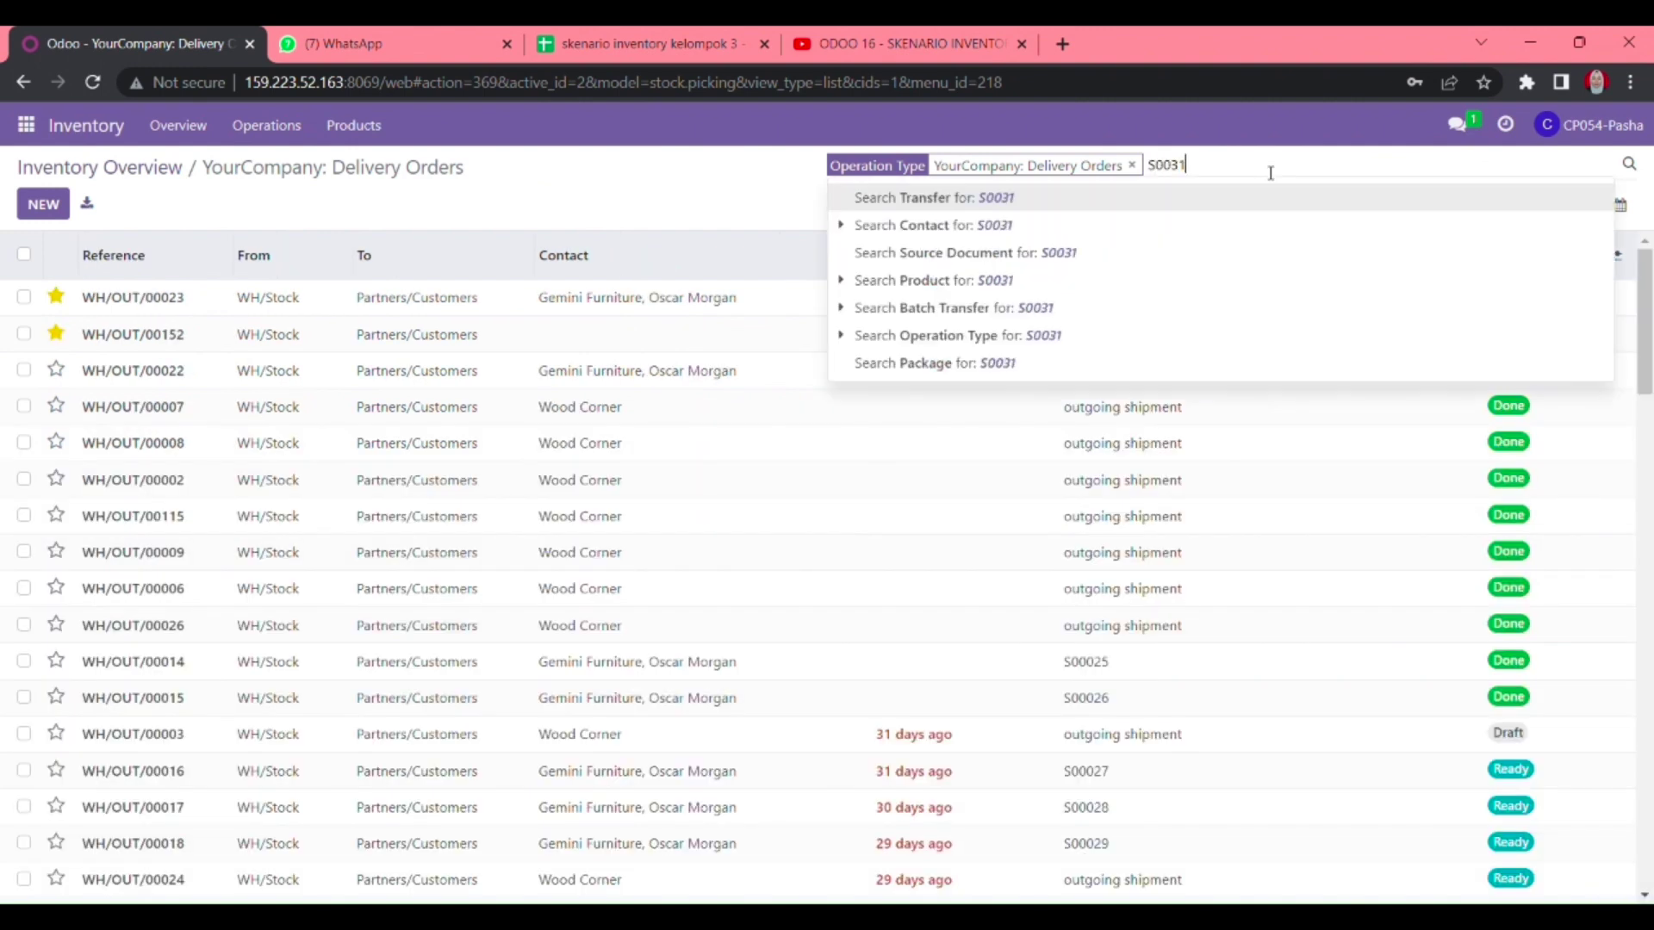
type("5")
key("Return")
left_click(896, 345)
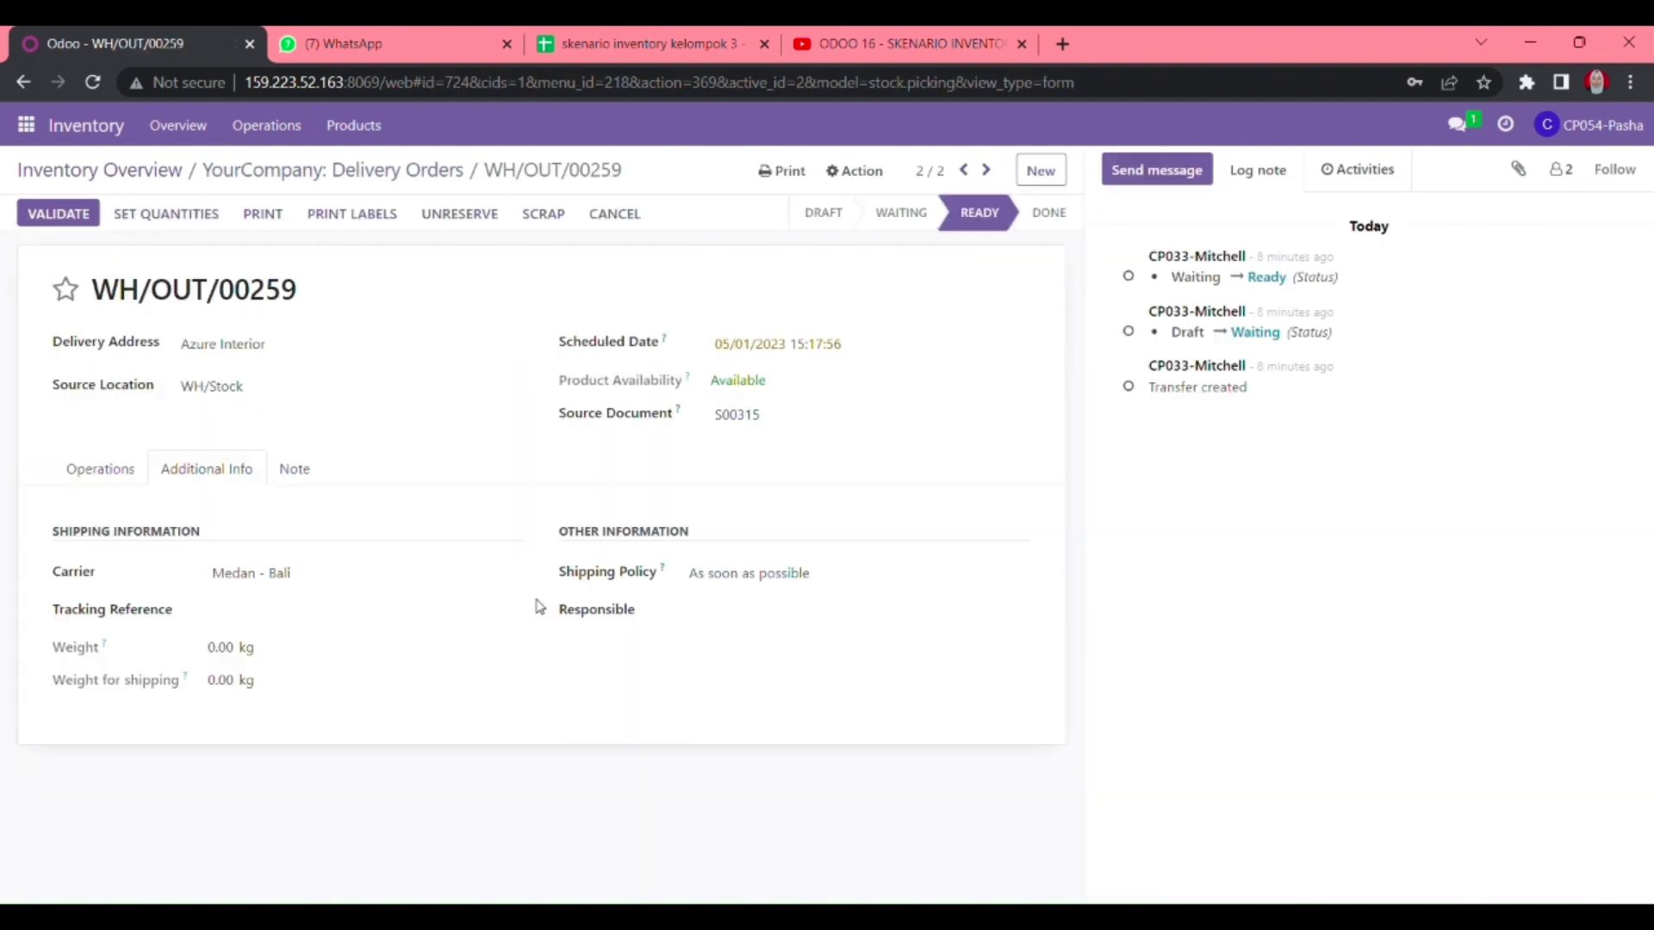
- Enter 3 done each for Lampu Hias_3, Karpet_3 and Almari_3
left_click(100, 469)
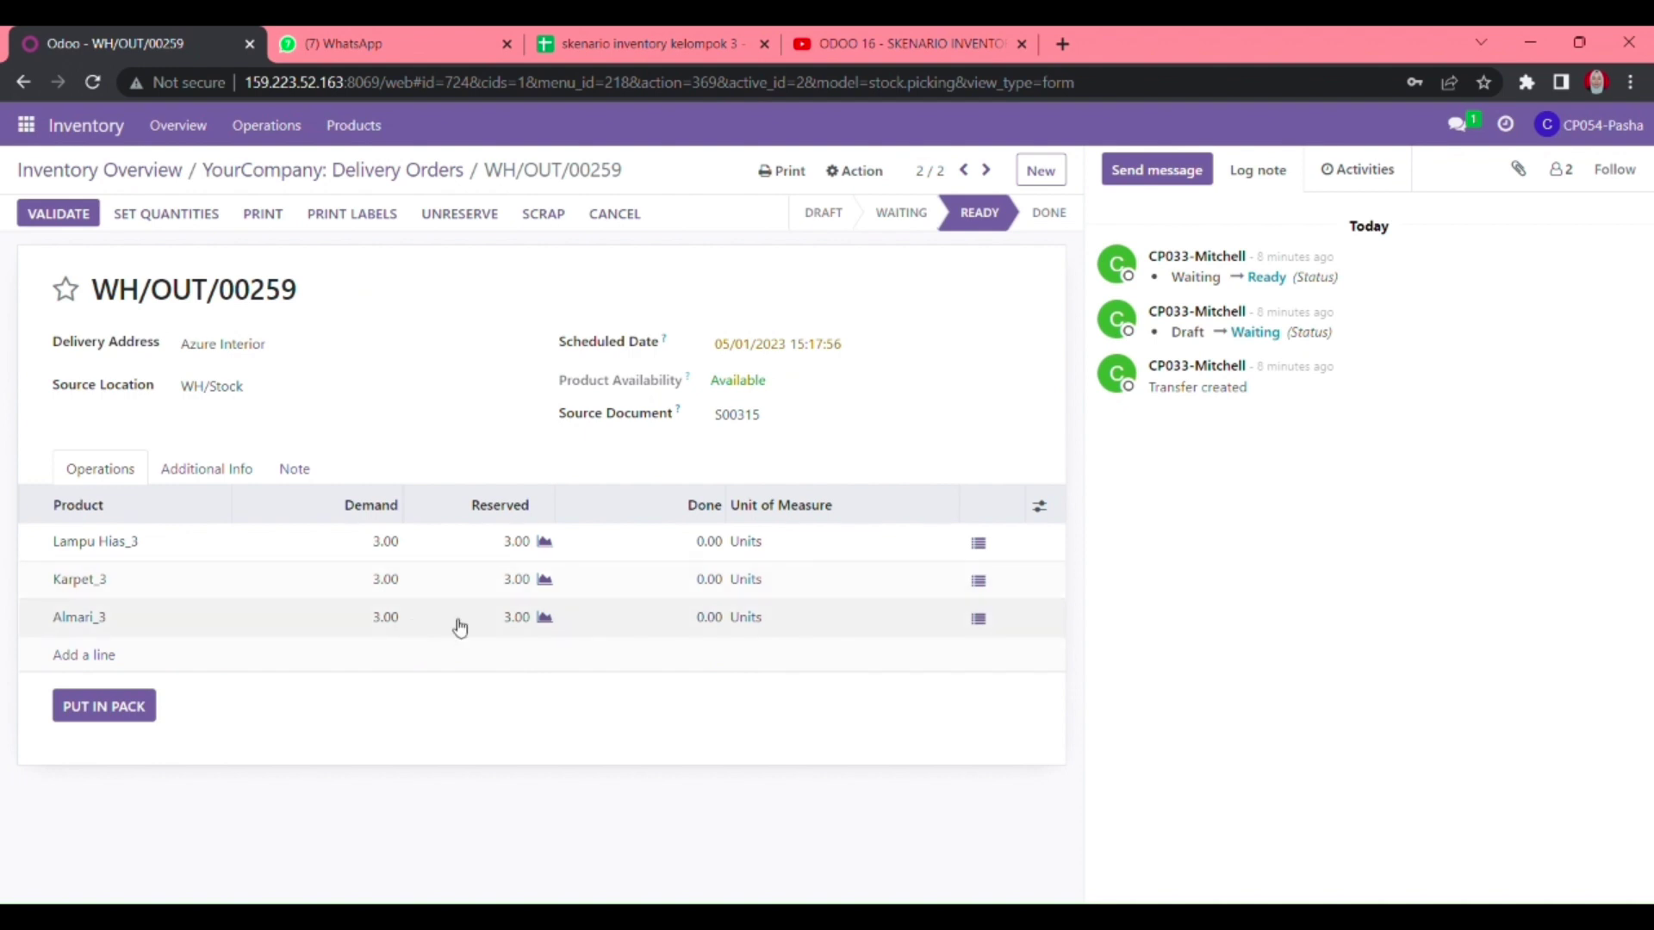
left_click(713, 544)
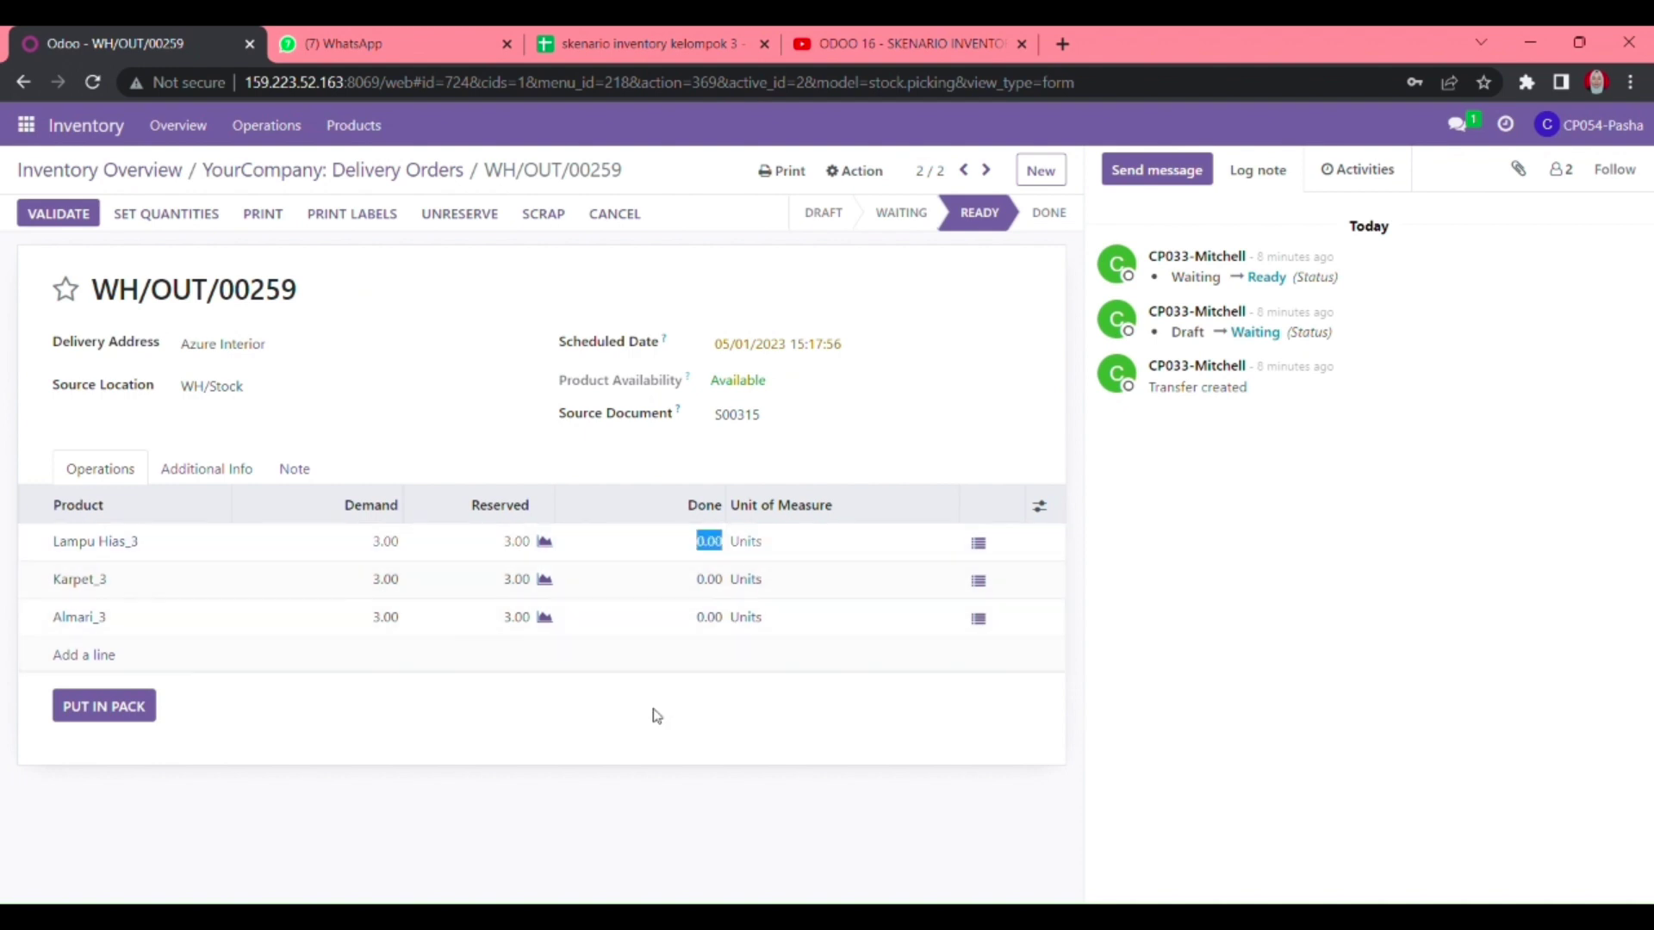
type("3")
key("Return")
type("3")
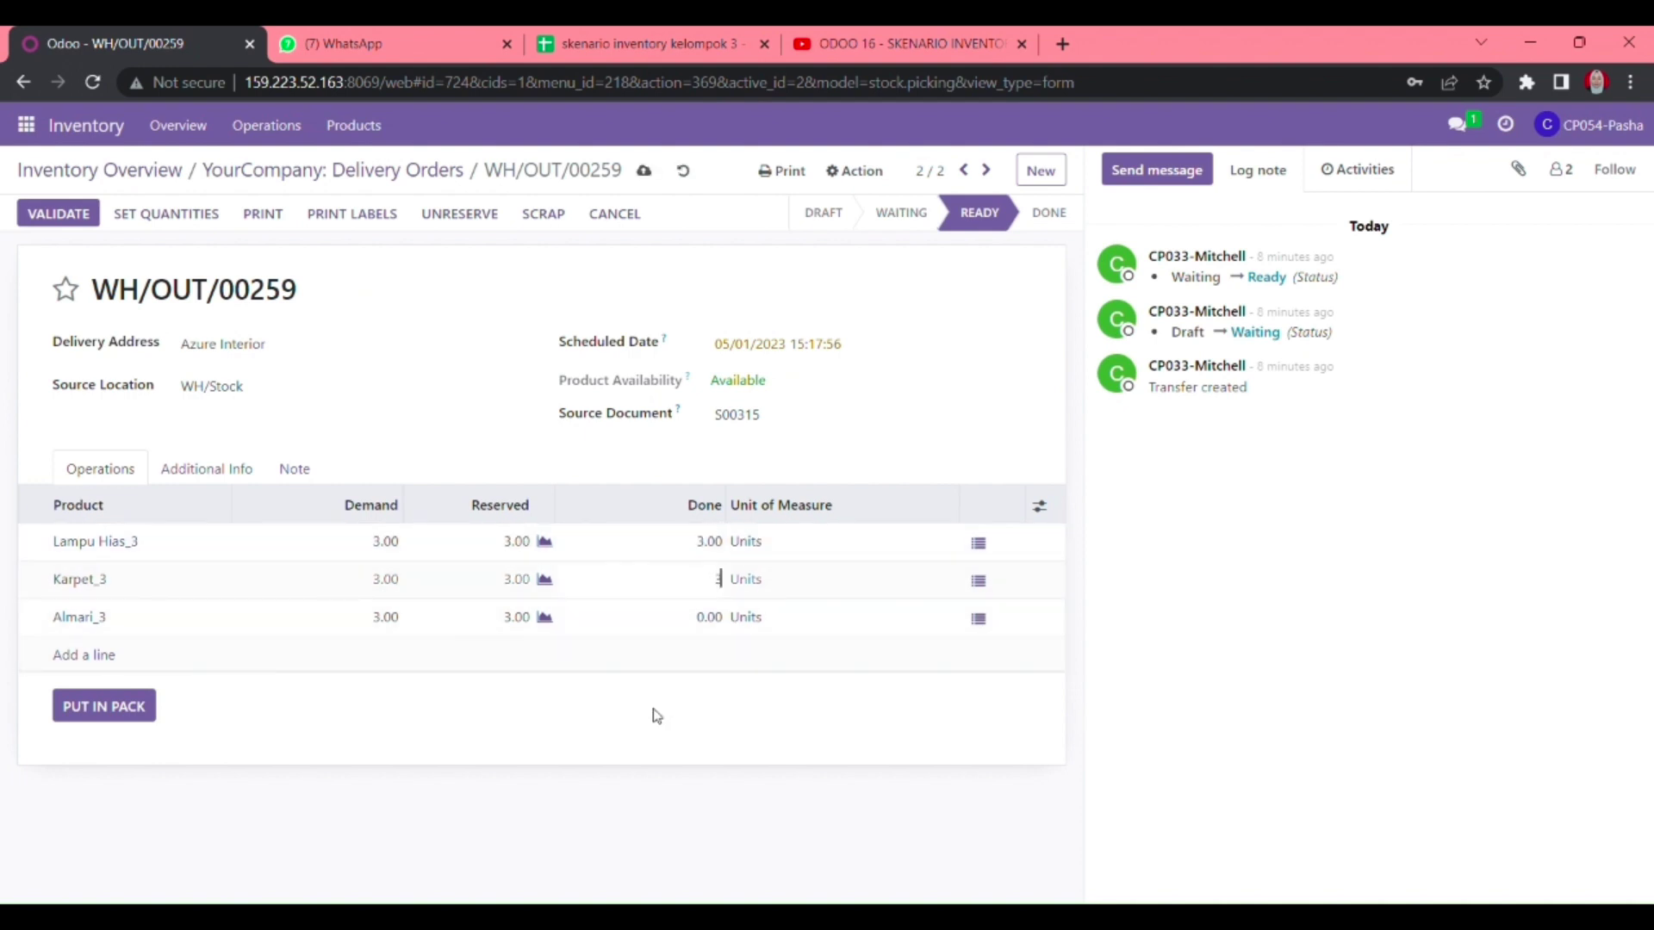
key("Return")
type("3")
key("Return")
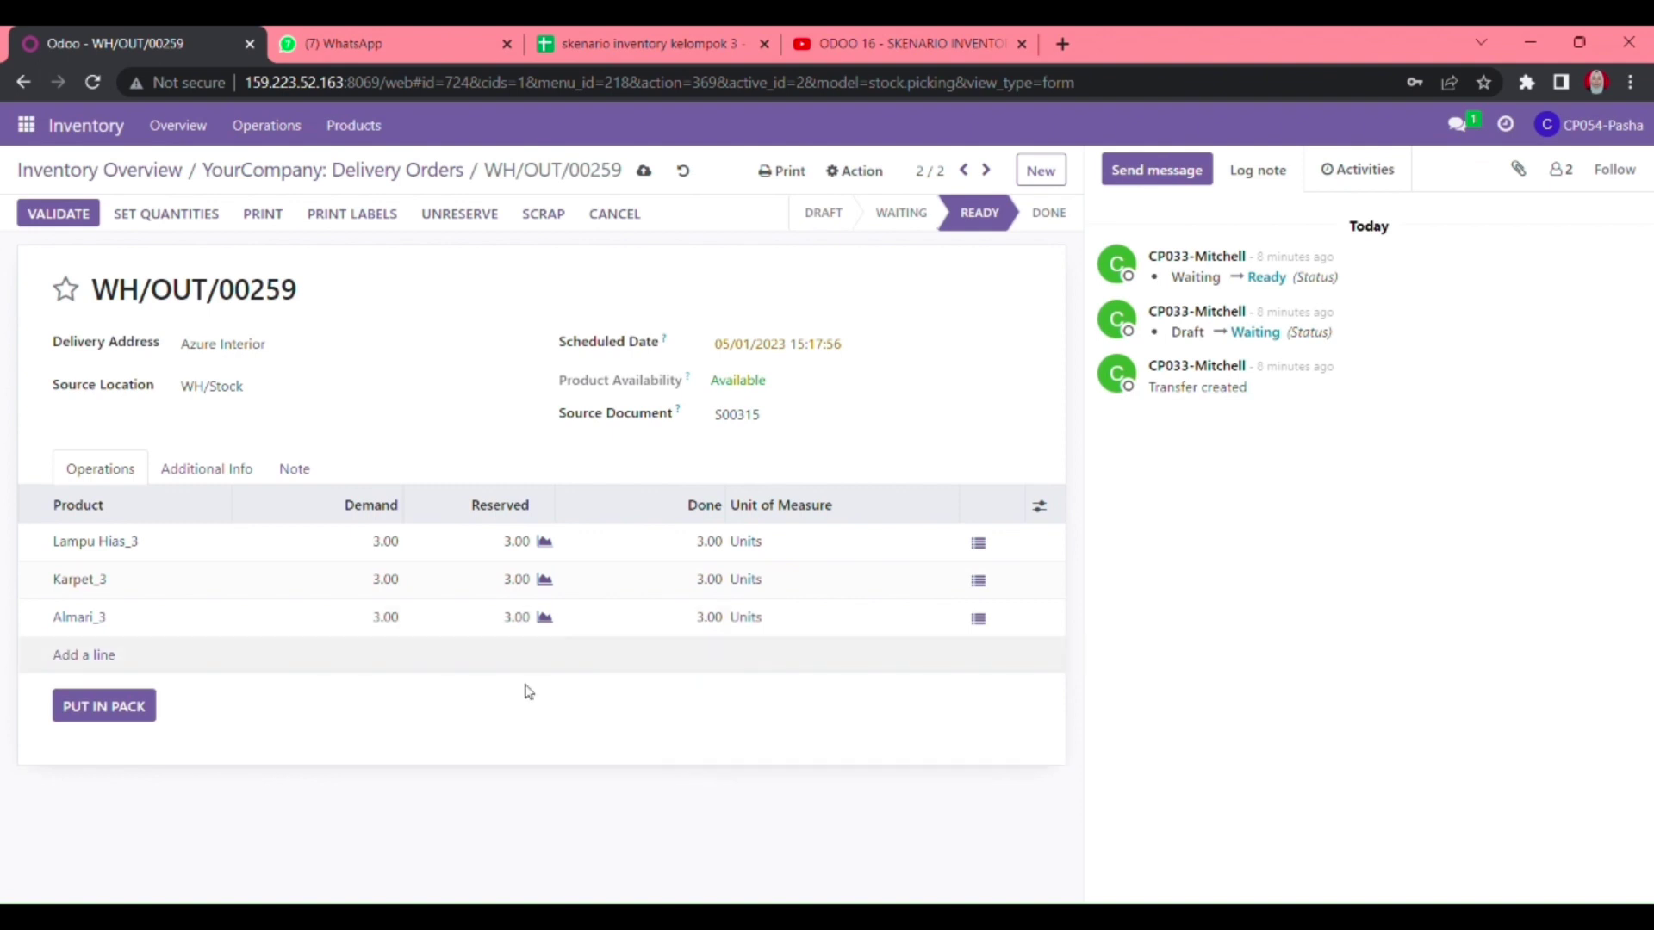
- Check the shipping info, then reset all three done quantities to 0
left_click(206, 468)
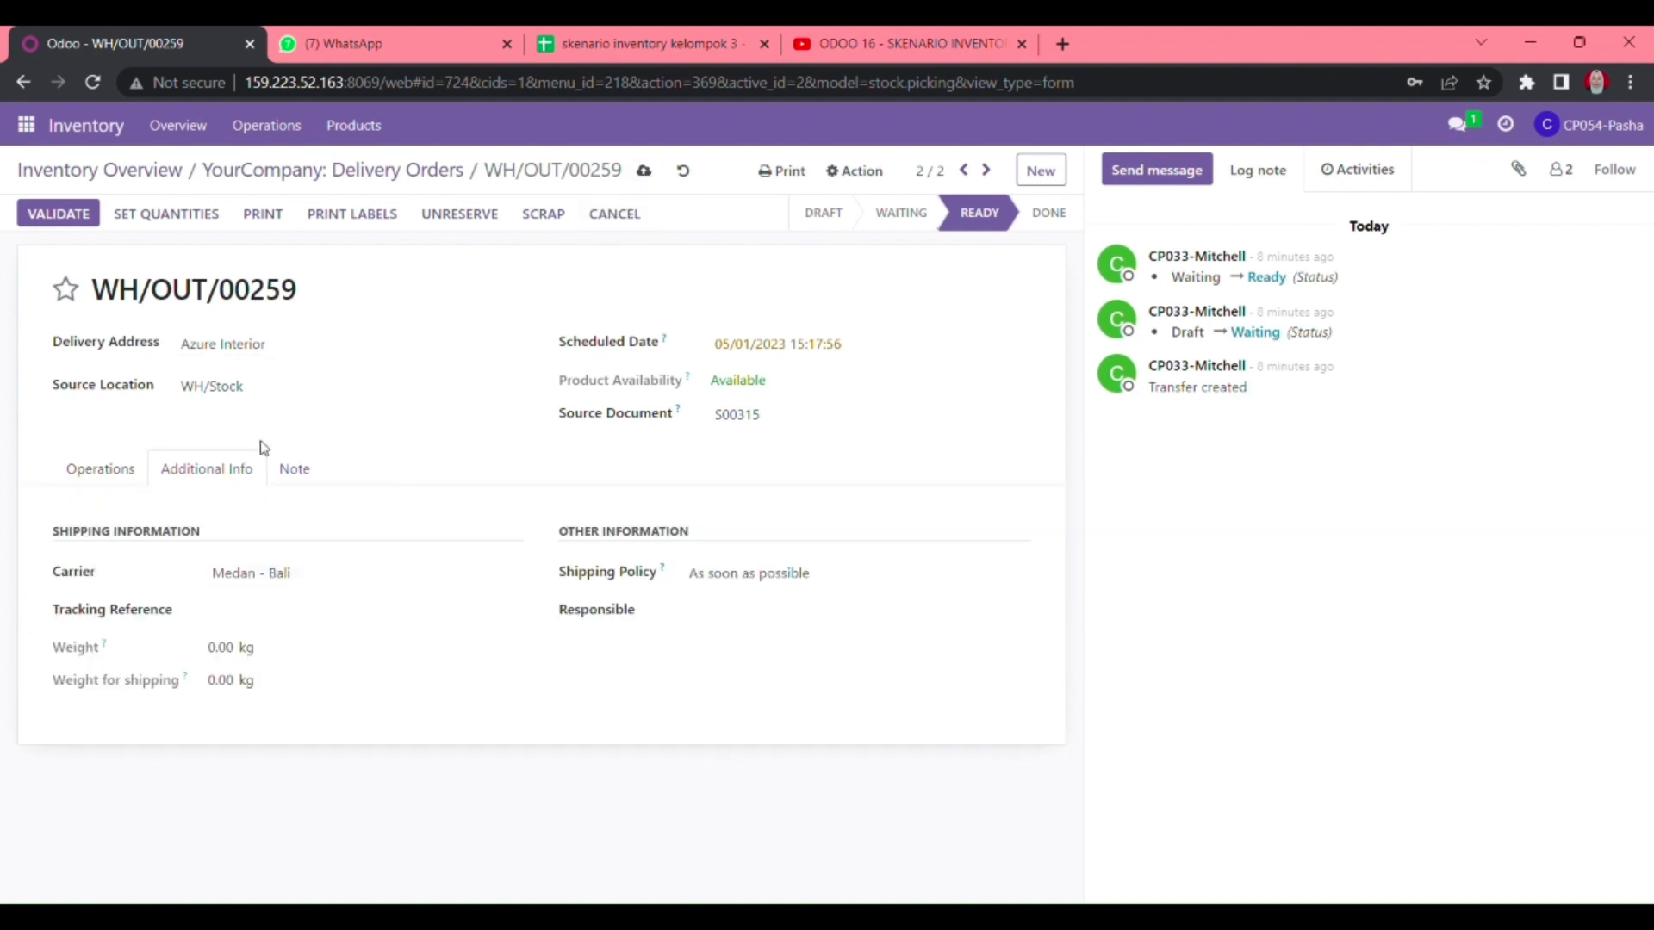
left_click(93, 475)
left_click(707, 543)
type("0")
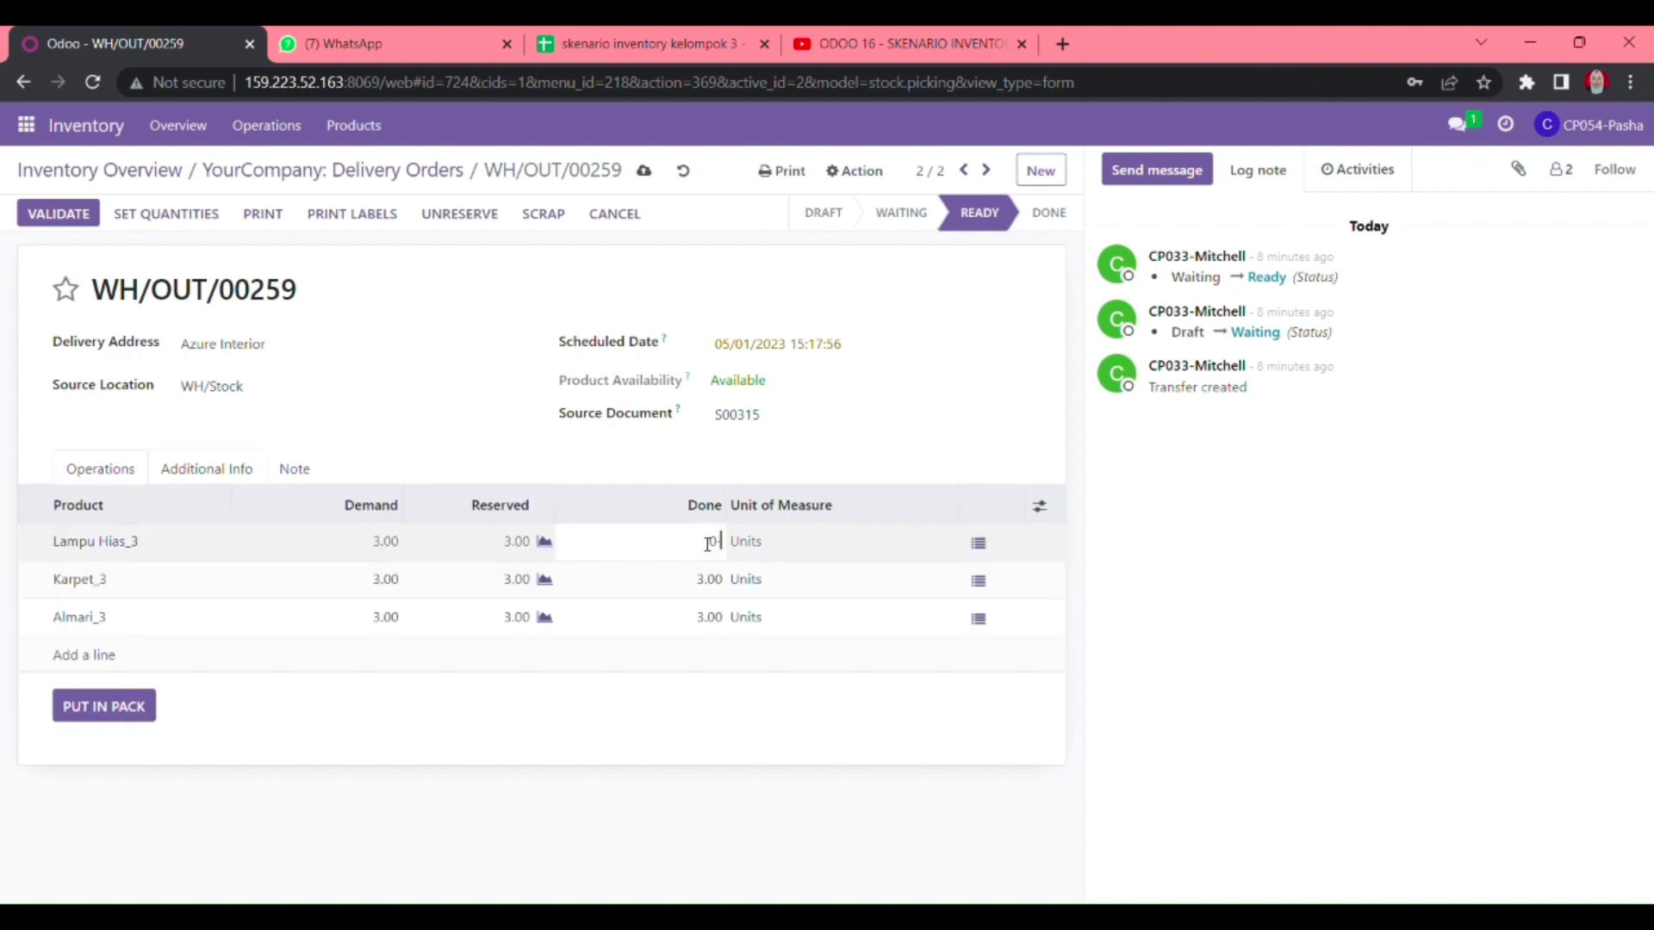
key("Return")
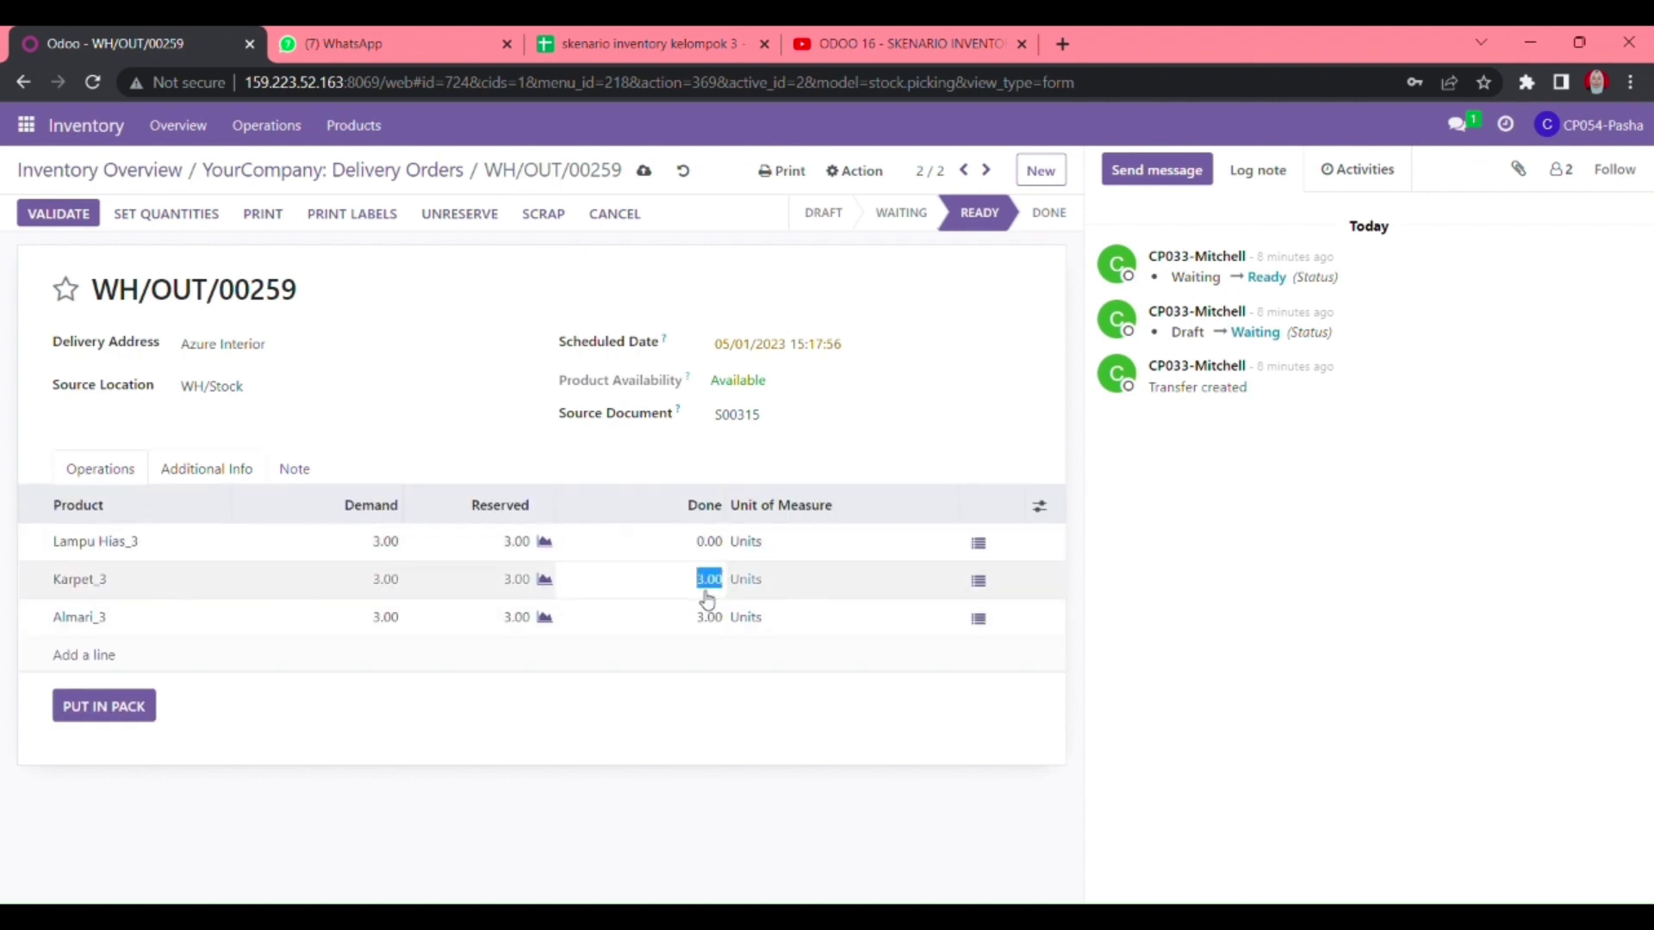
type("0")
key("Return")
type("0")
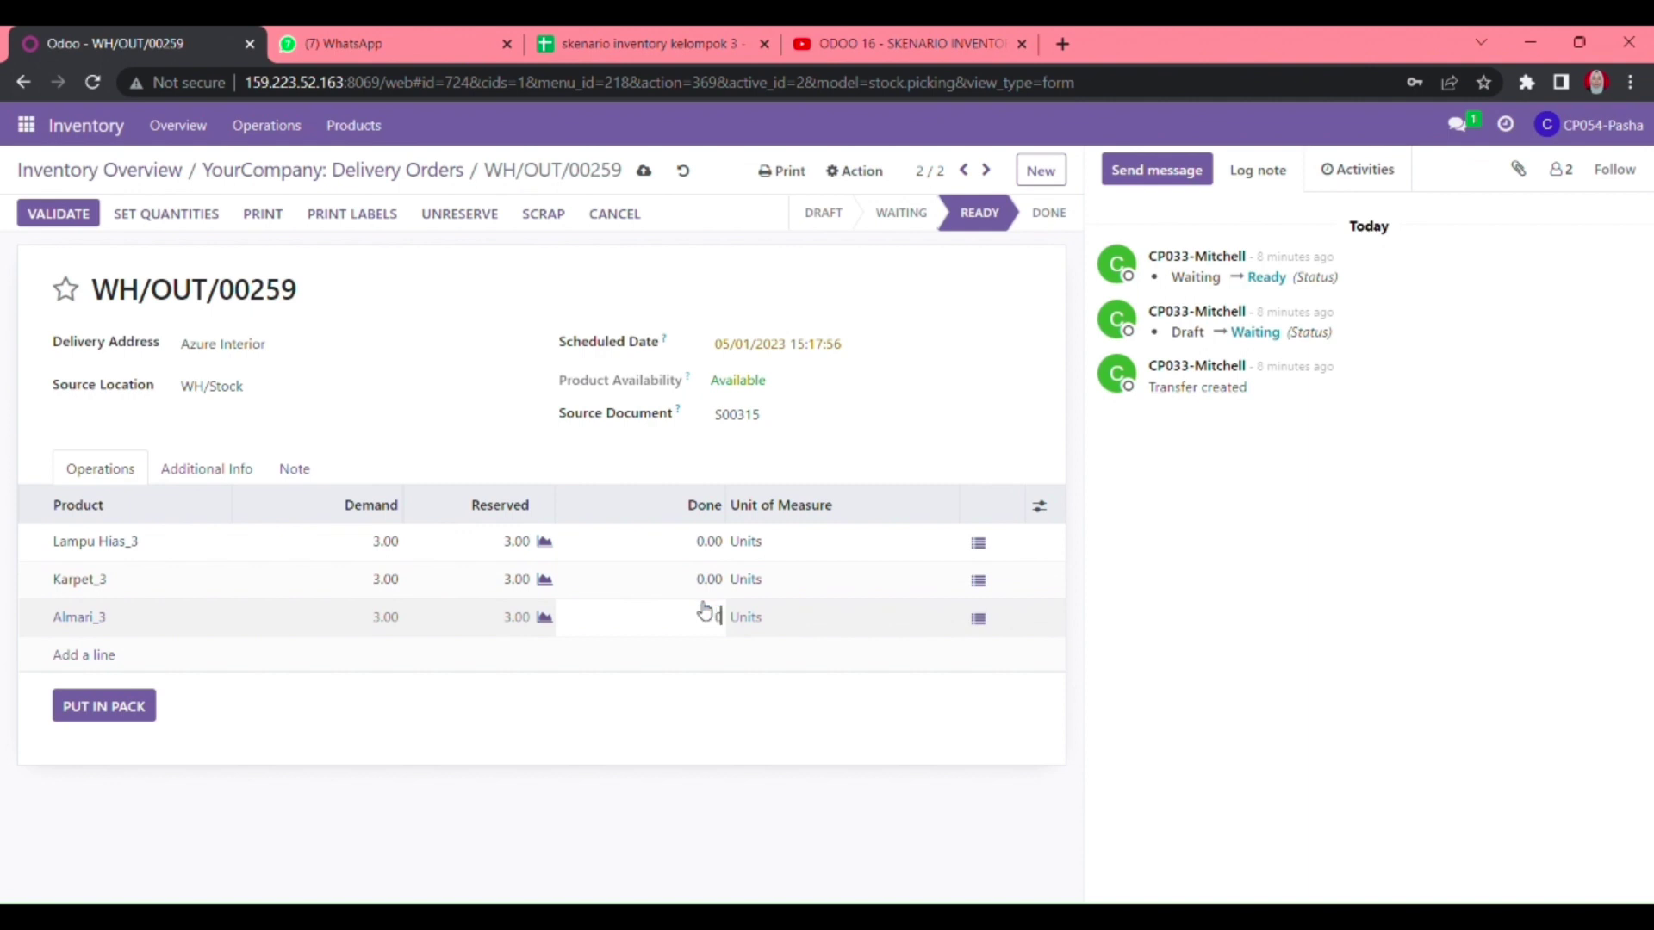
key("Return")
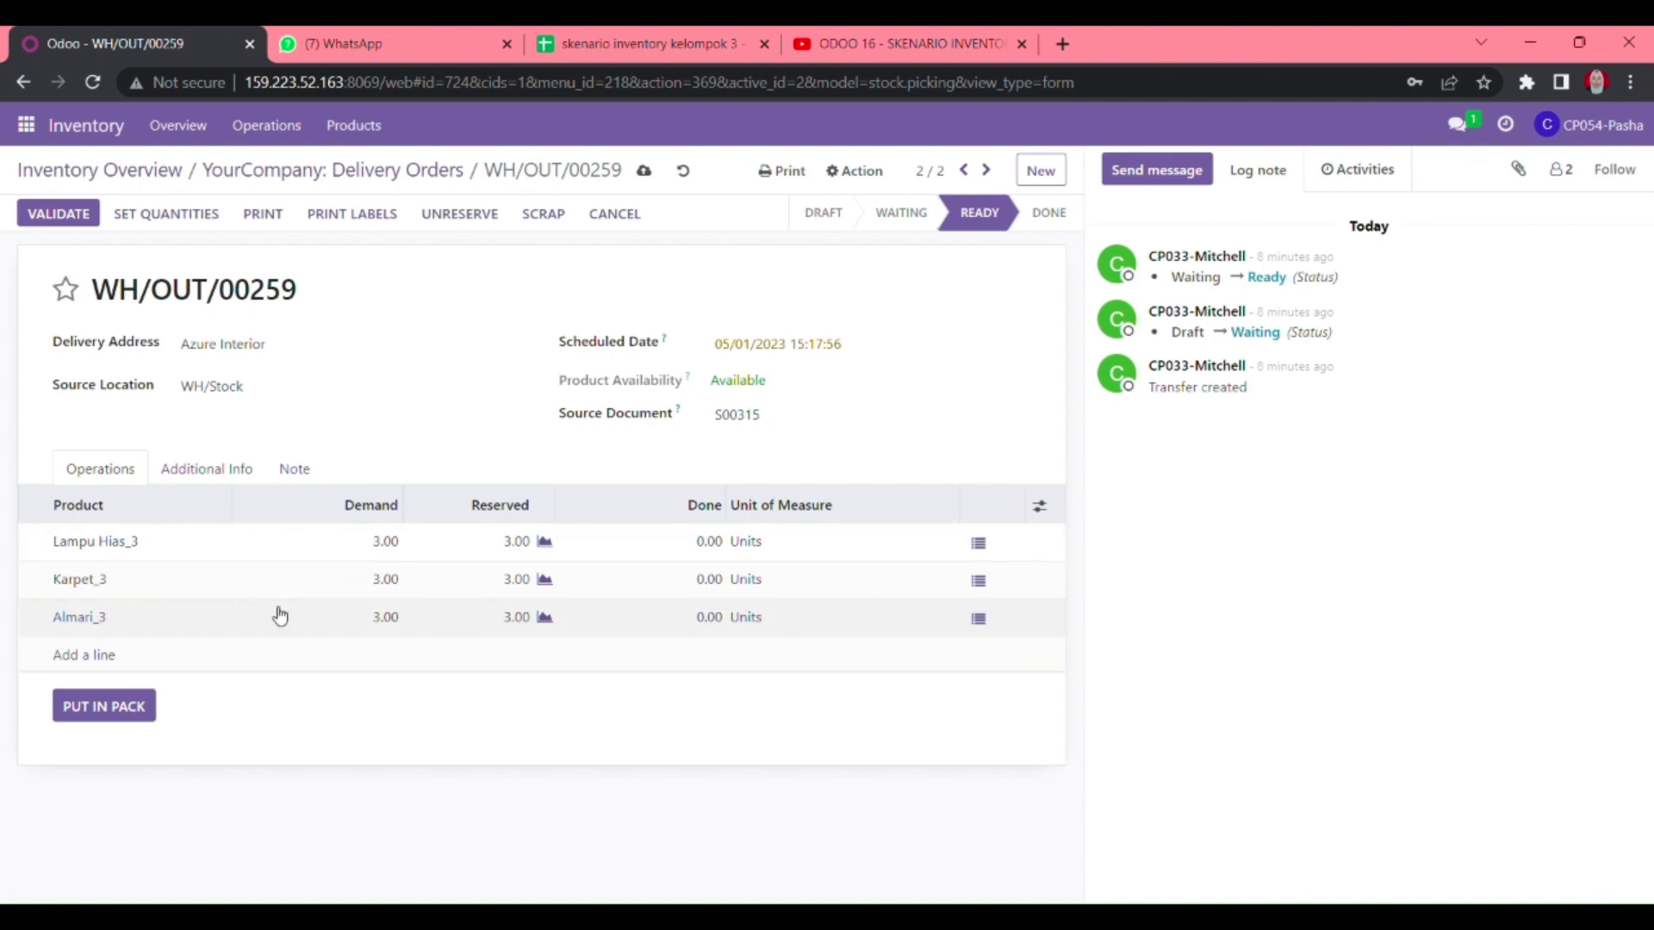
- Fill done quantities from reservations, set Almari_3 to 3, and save the delivery
left_click(195, 221)
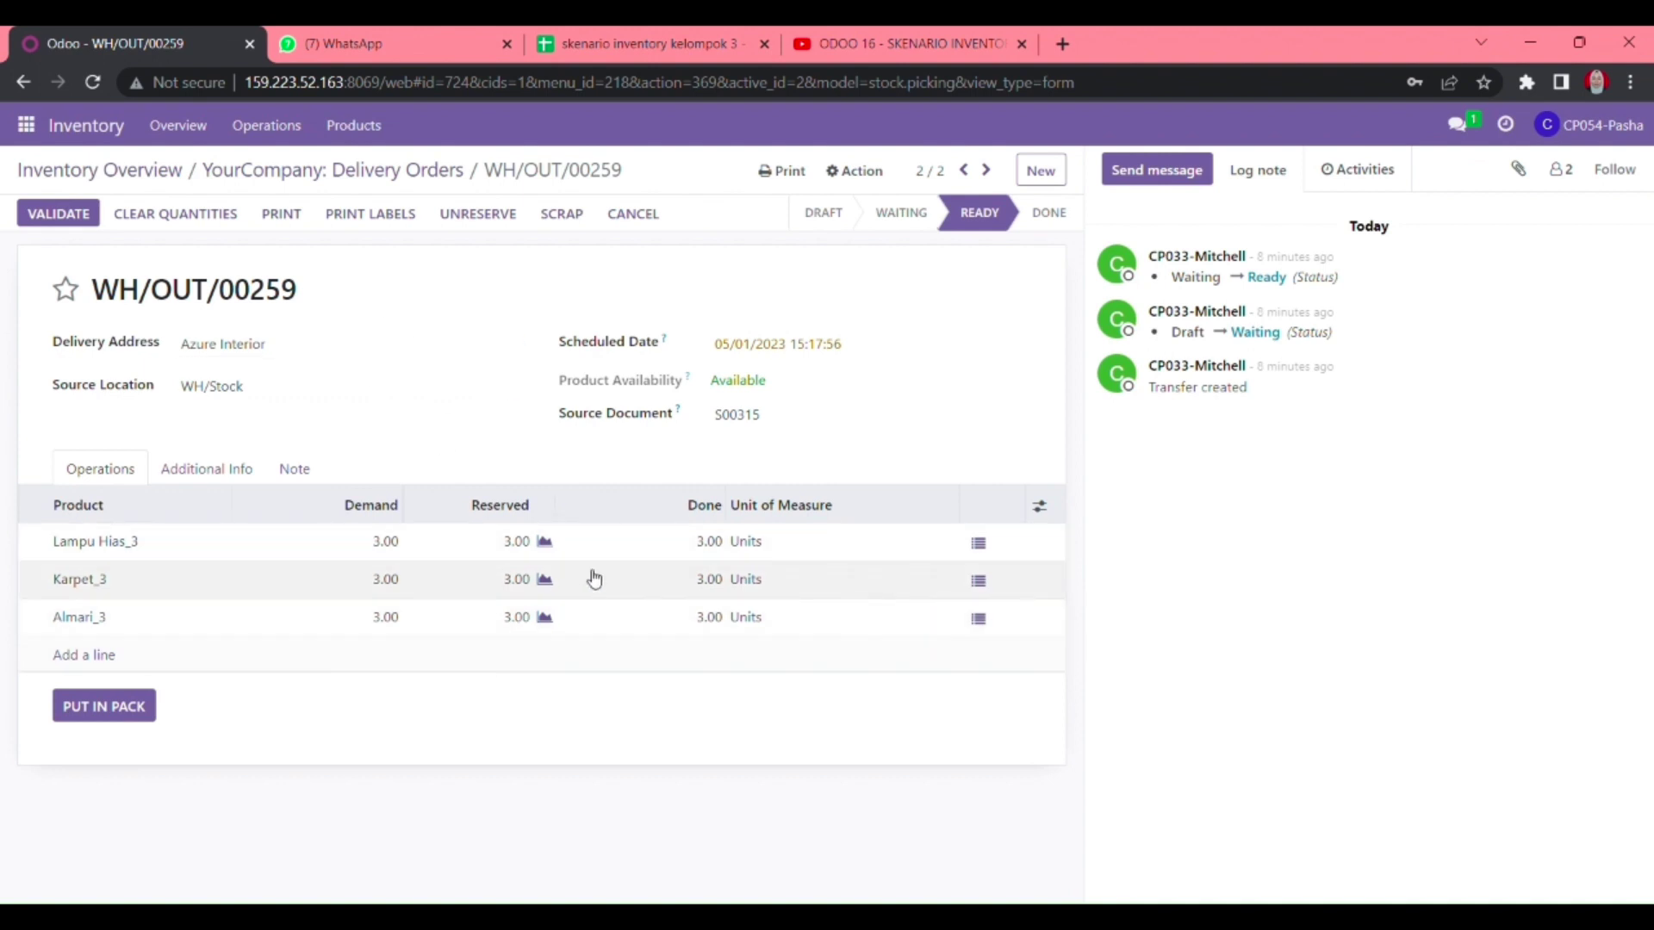
left_click(699, 617)
type("3")
key("Return")
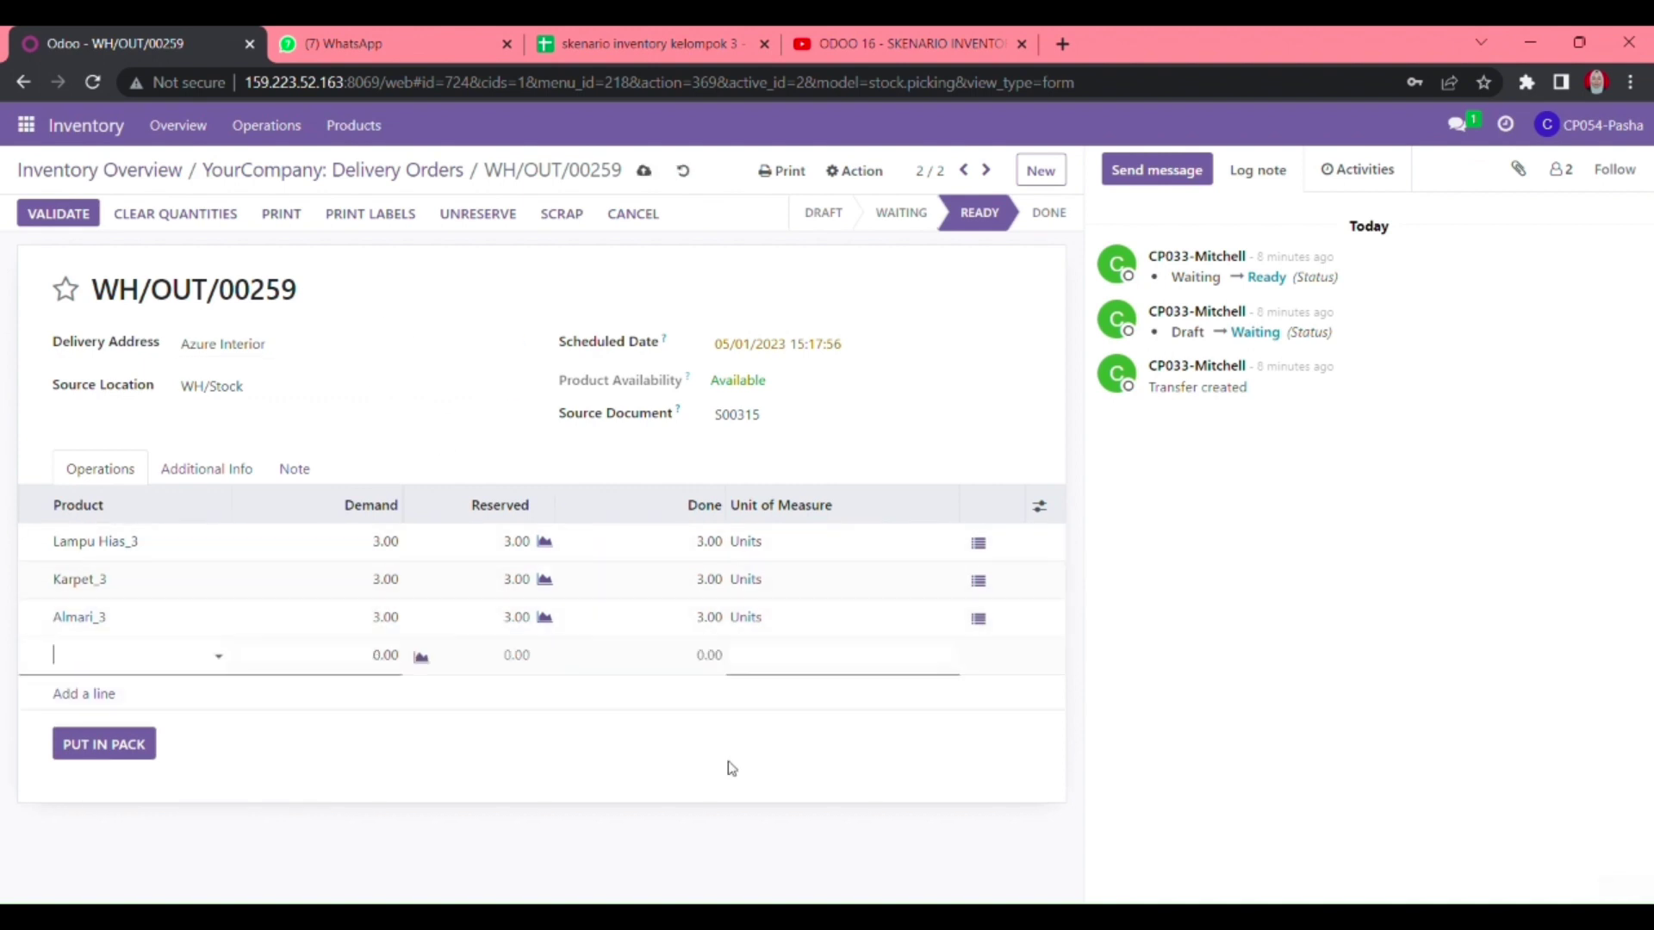
left_click(727, 767)
left_click(646, 169)
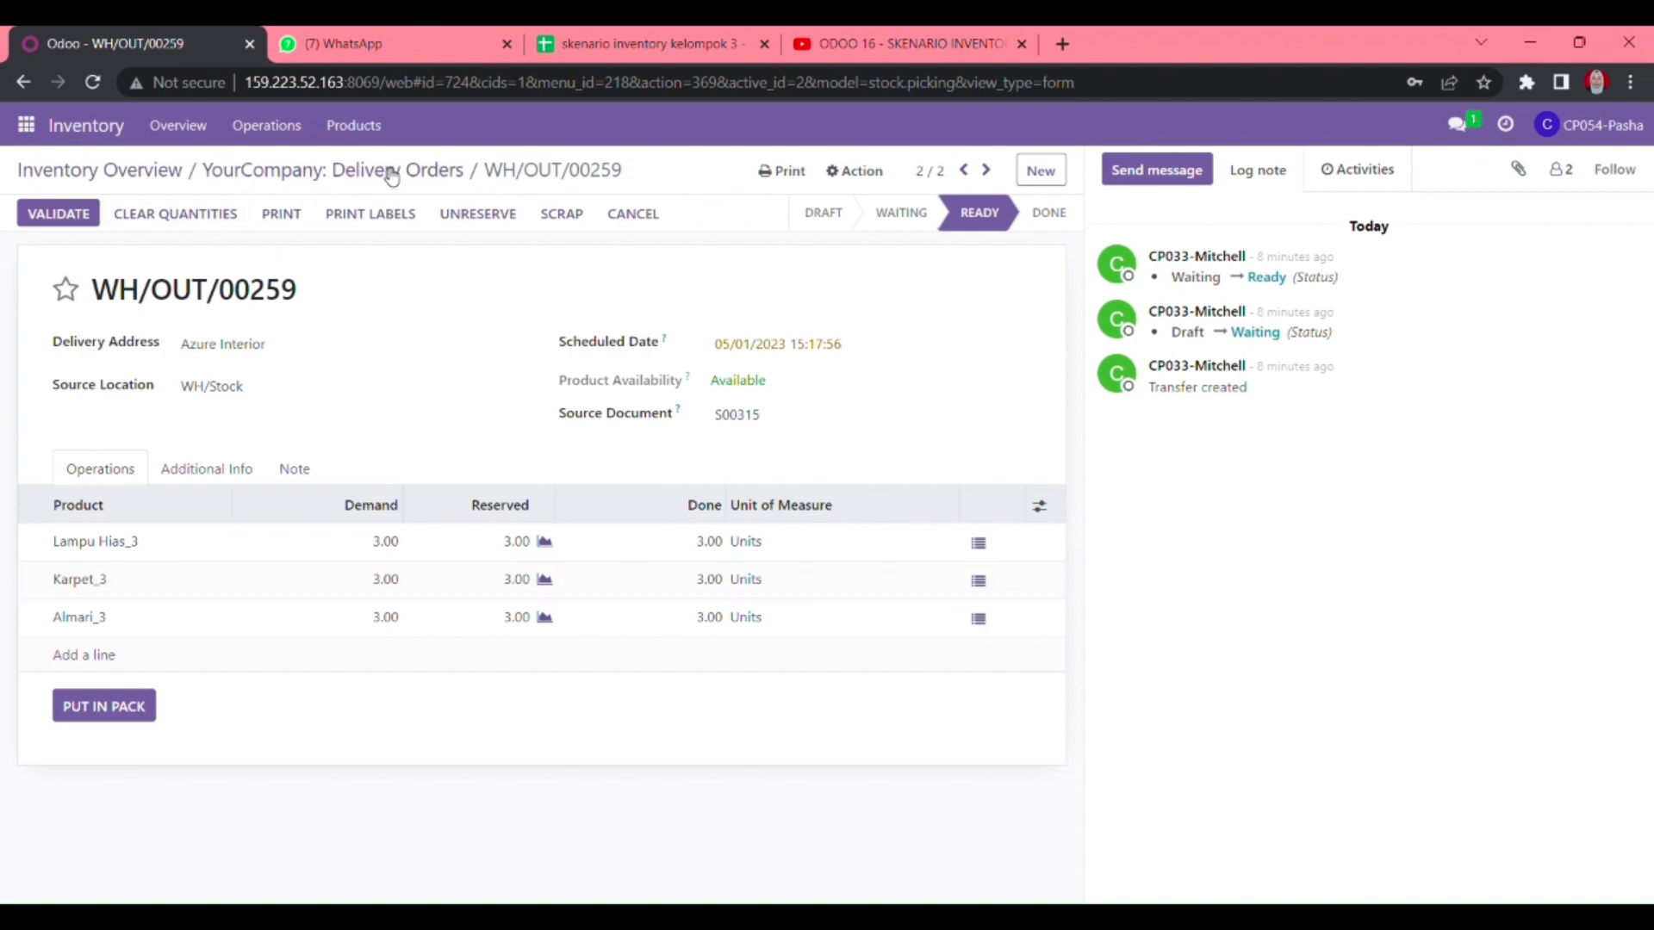
- Copy the WH/OUT/00259 reference and go back to the delivery orders list
left_click_drag(485, 171, 682, 175)
key("ctrl+c")
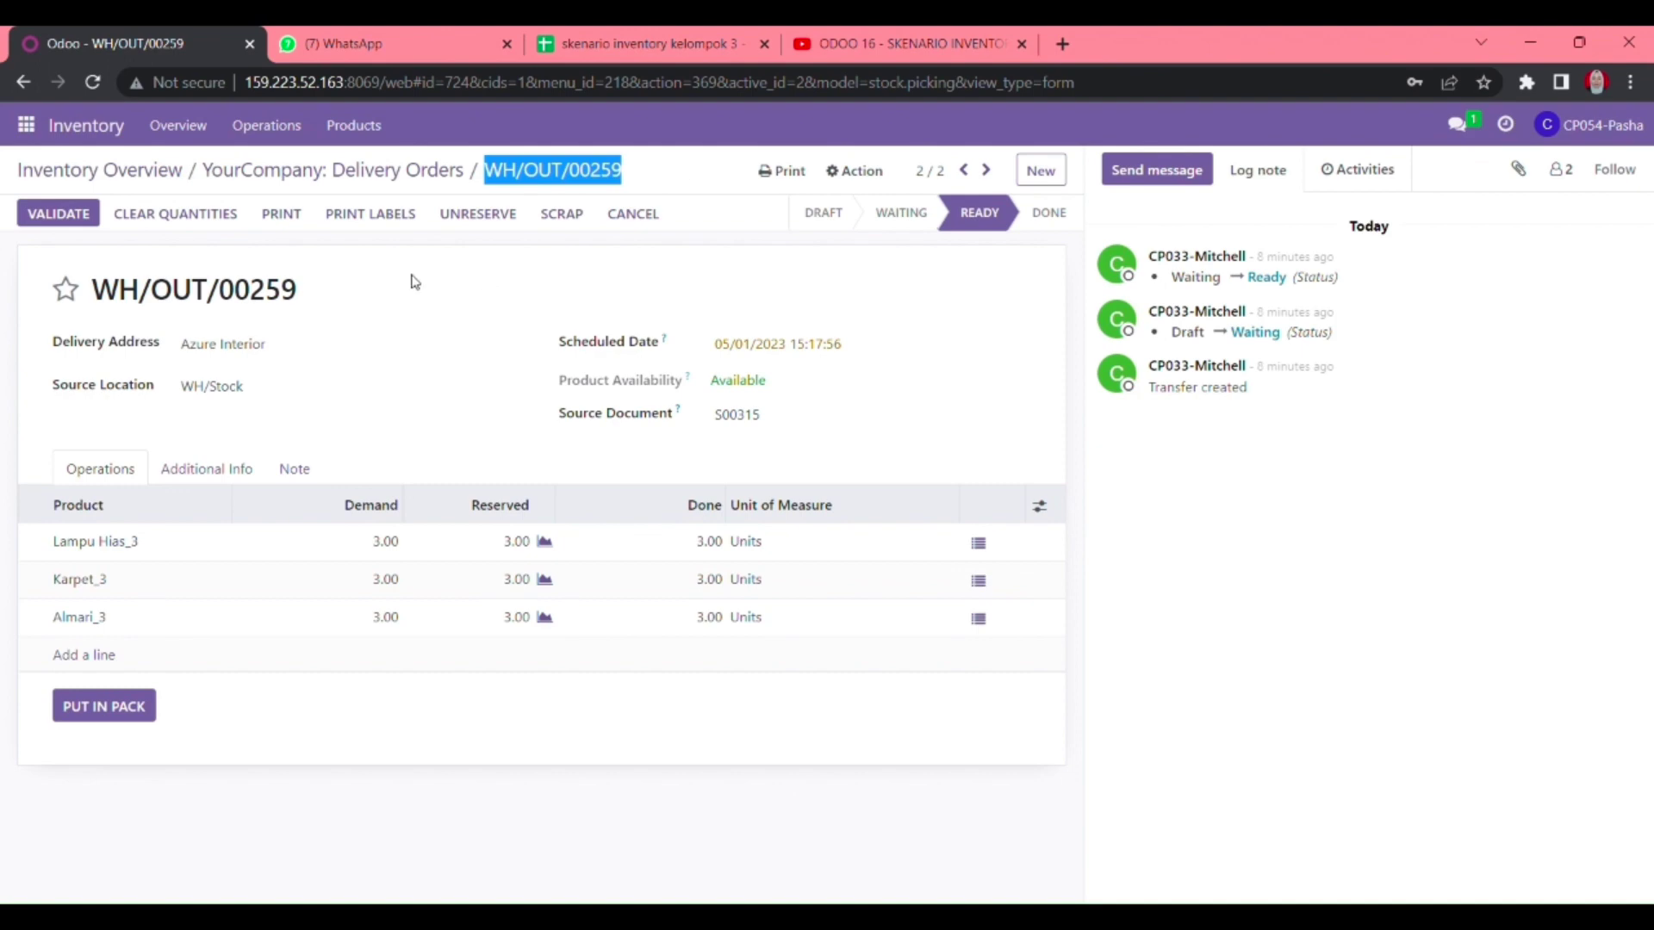
left_click(415, 282)
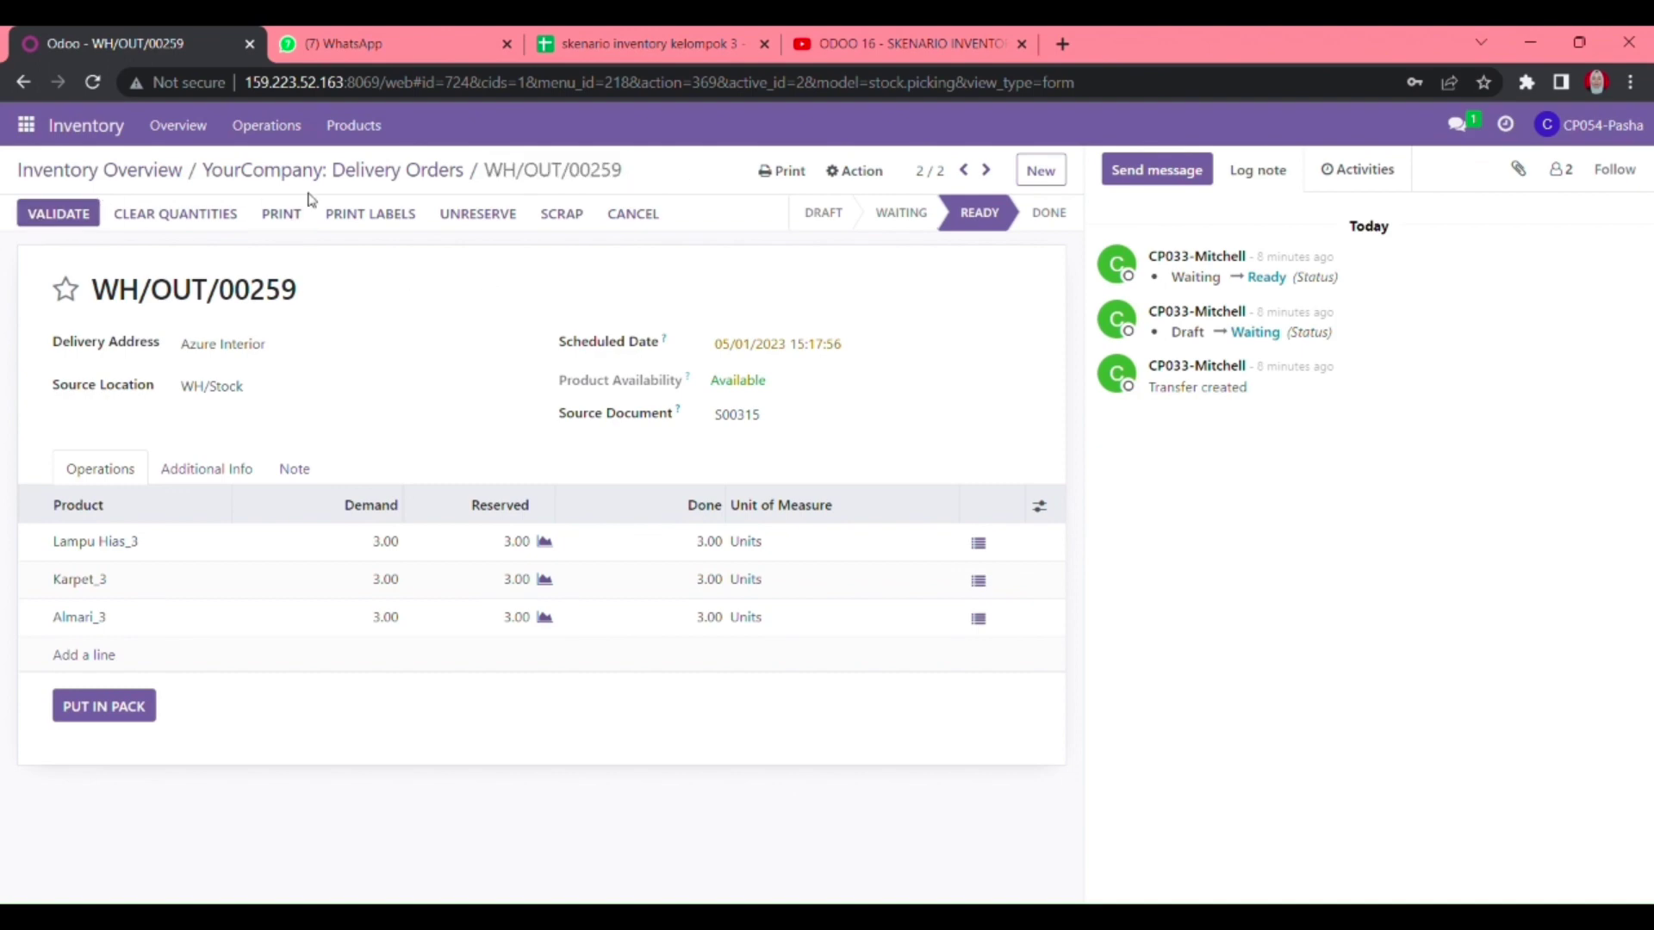
left_click(360, 176)
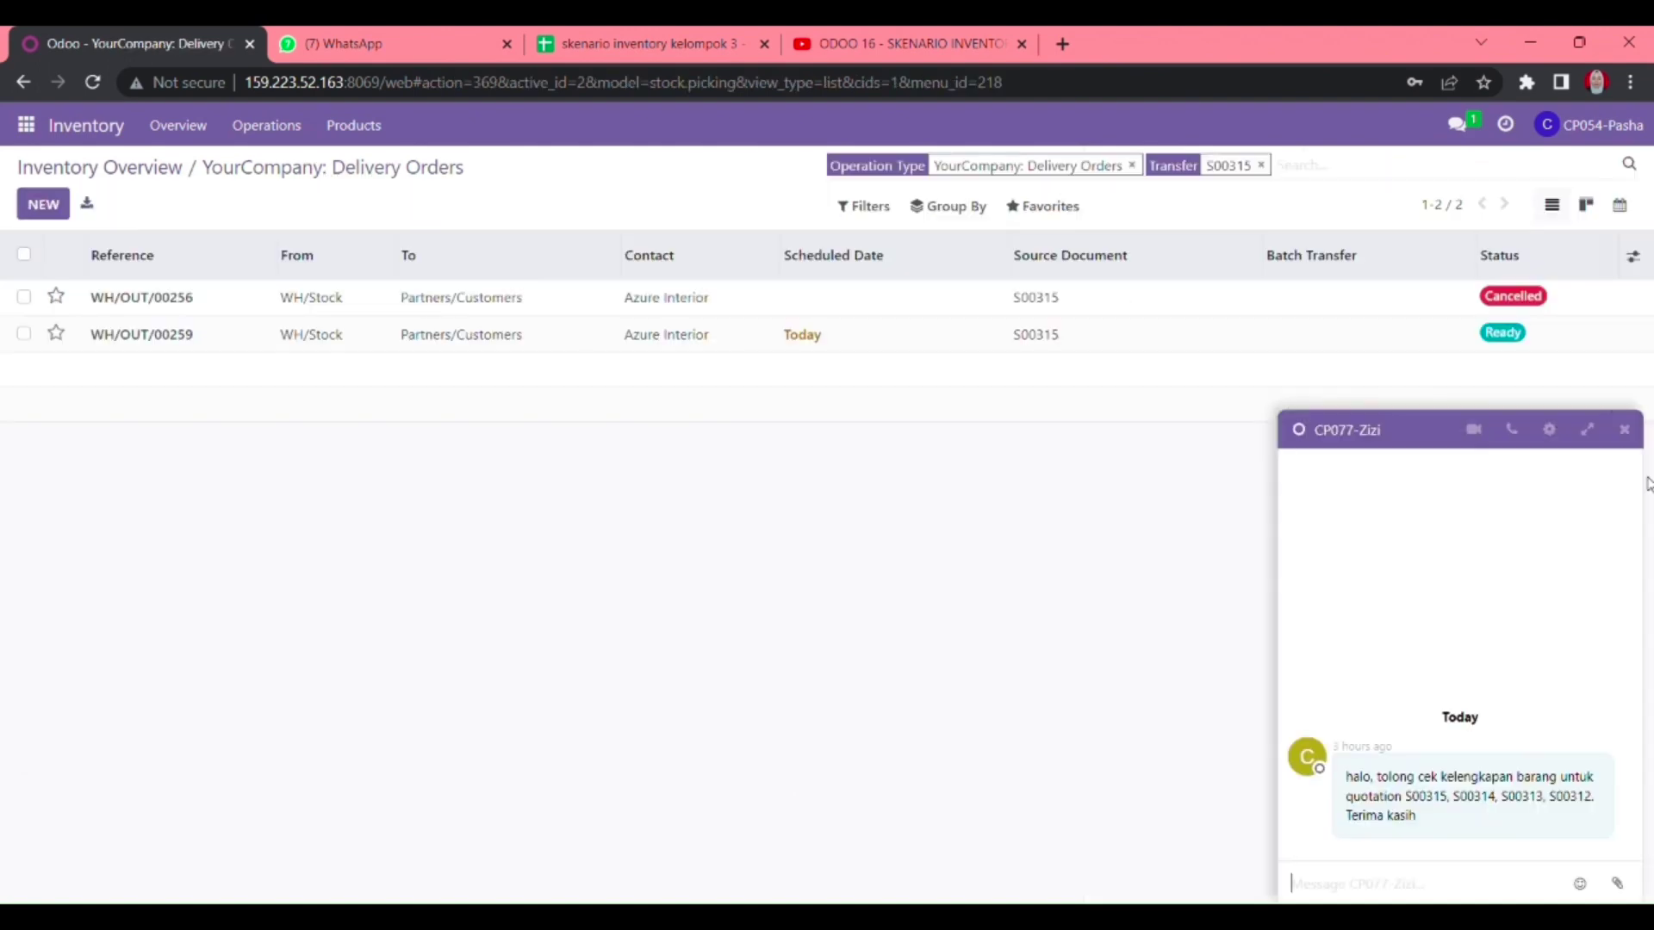
- Send the supervisor a chat asking to validate WH/OUT/00253, 00254, 00260 and 00259
left_click(1457, 123)
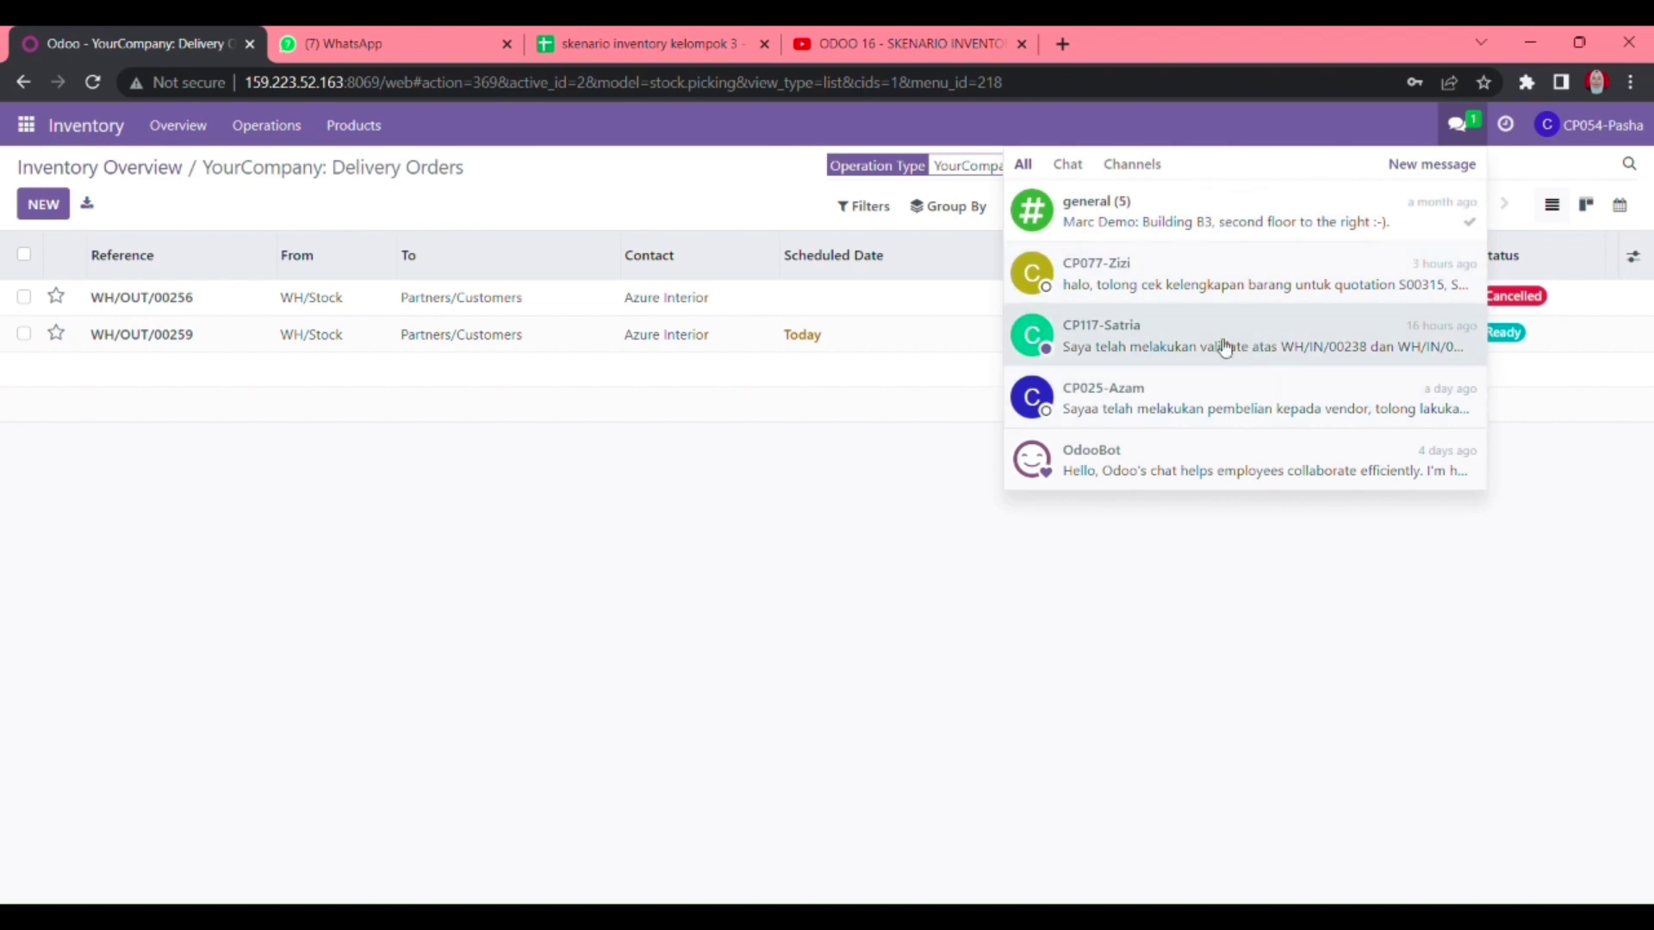
left_click(1214, 346)
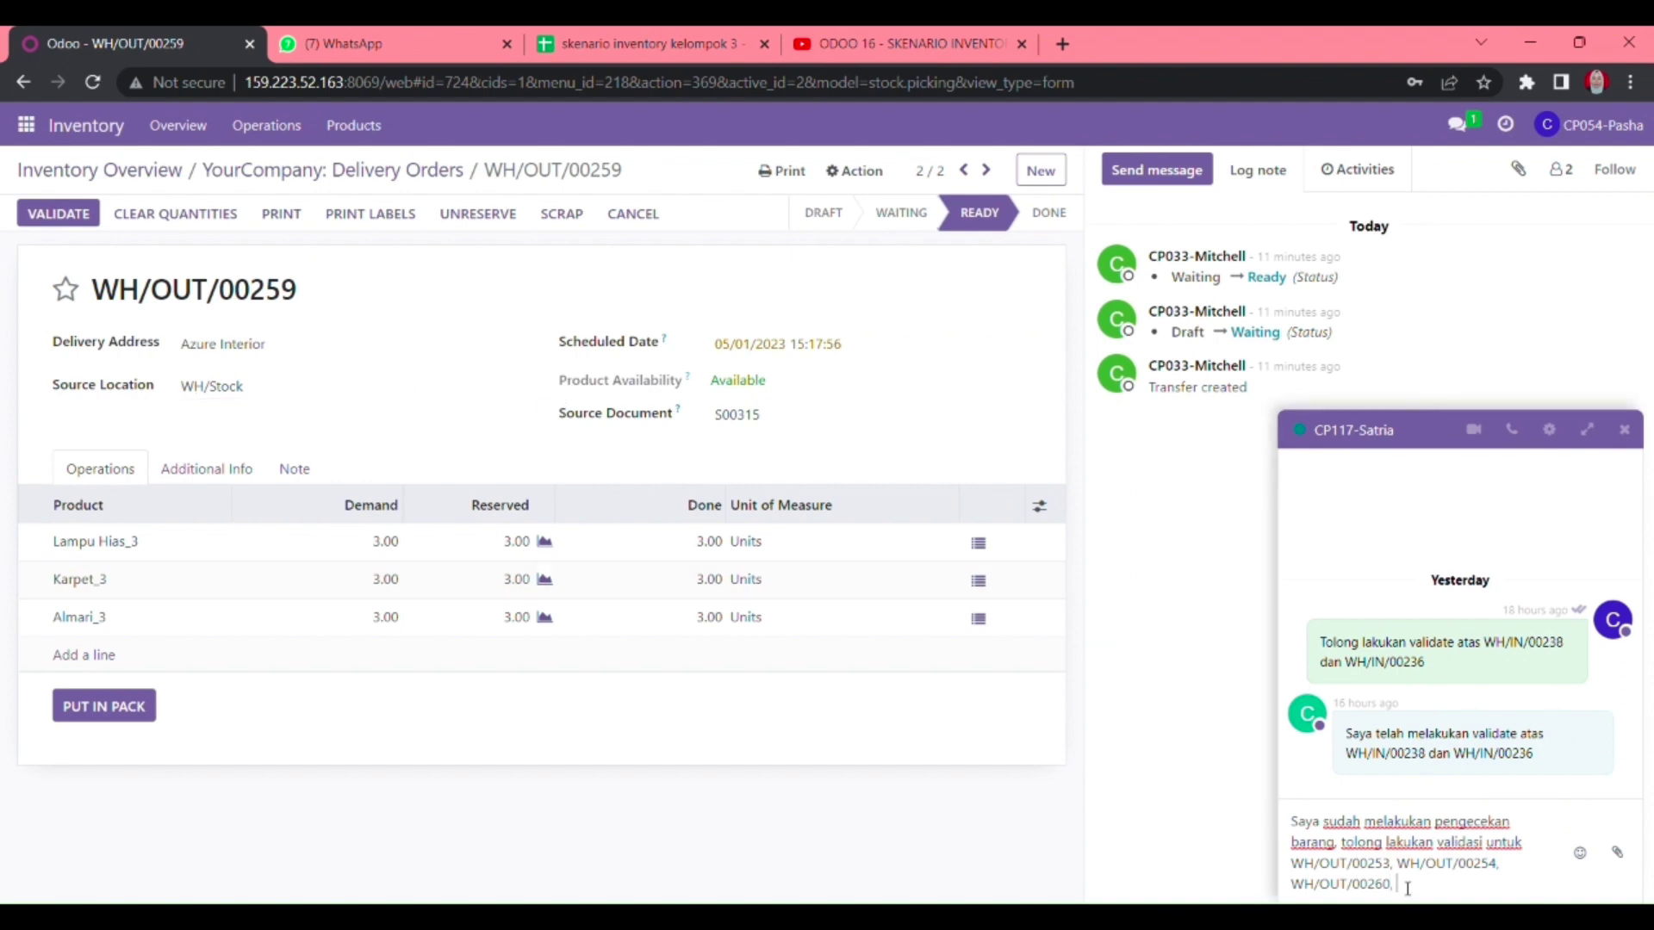
key("ctrl+v")
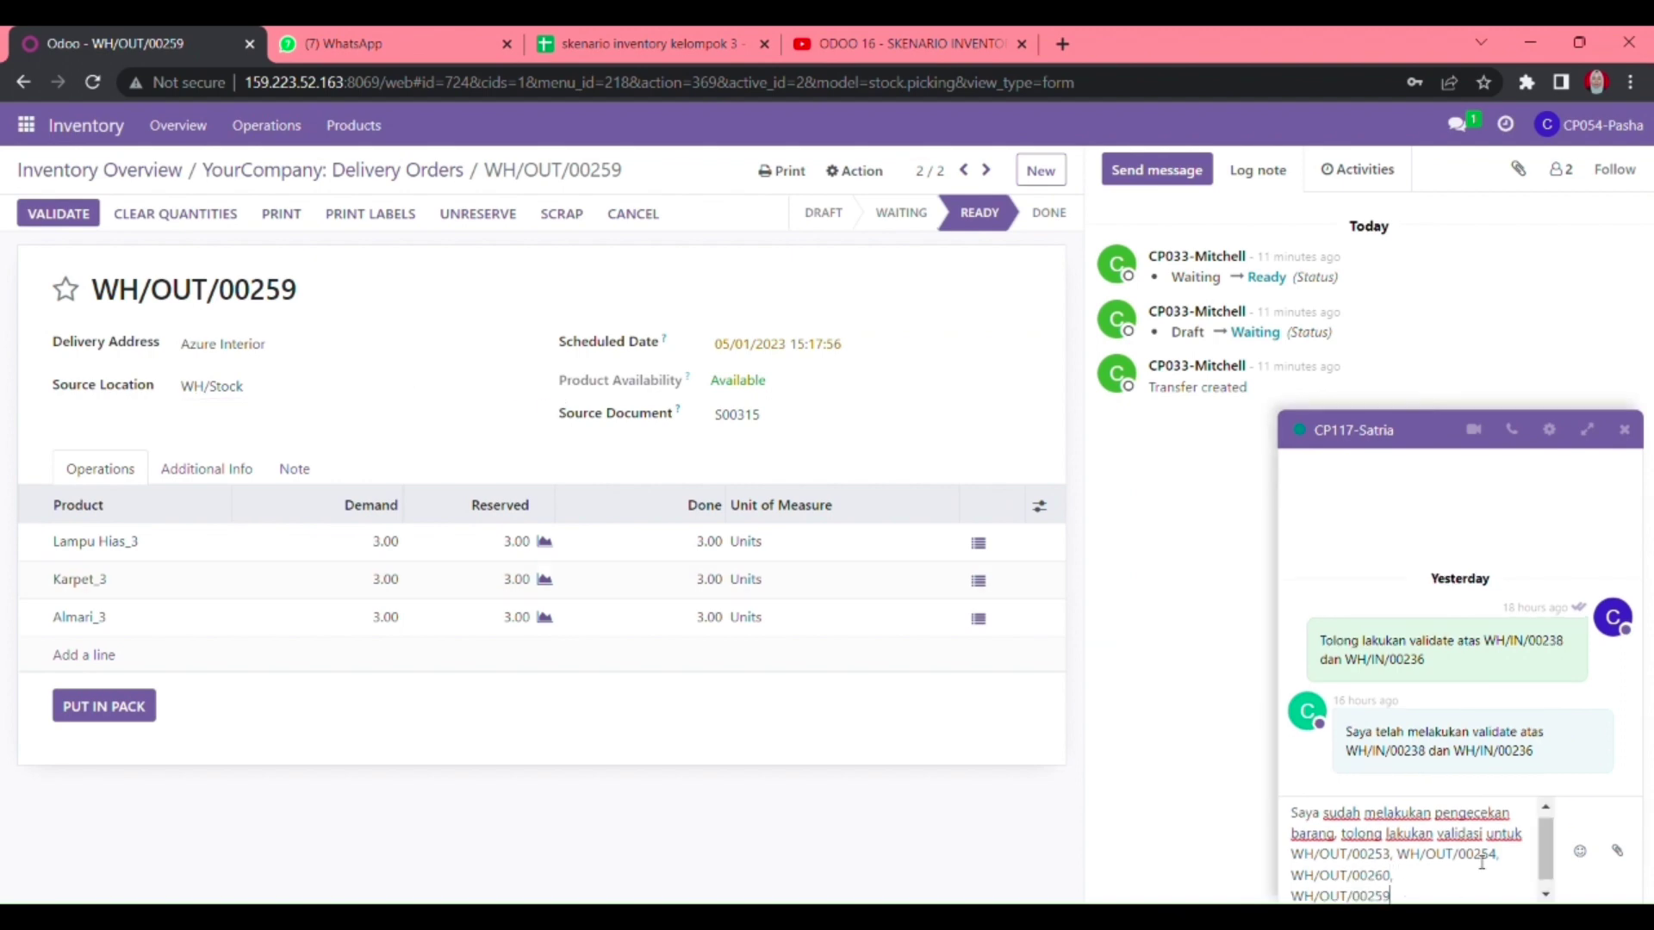
key("Return")
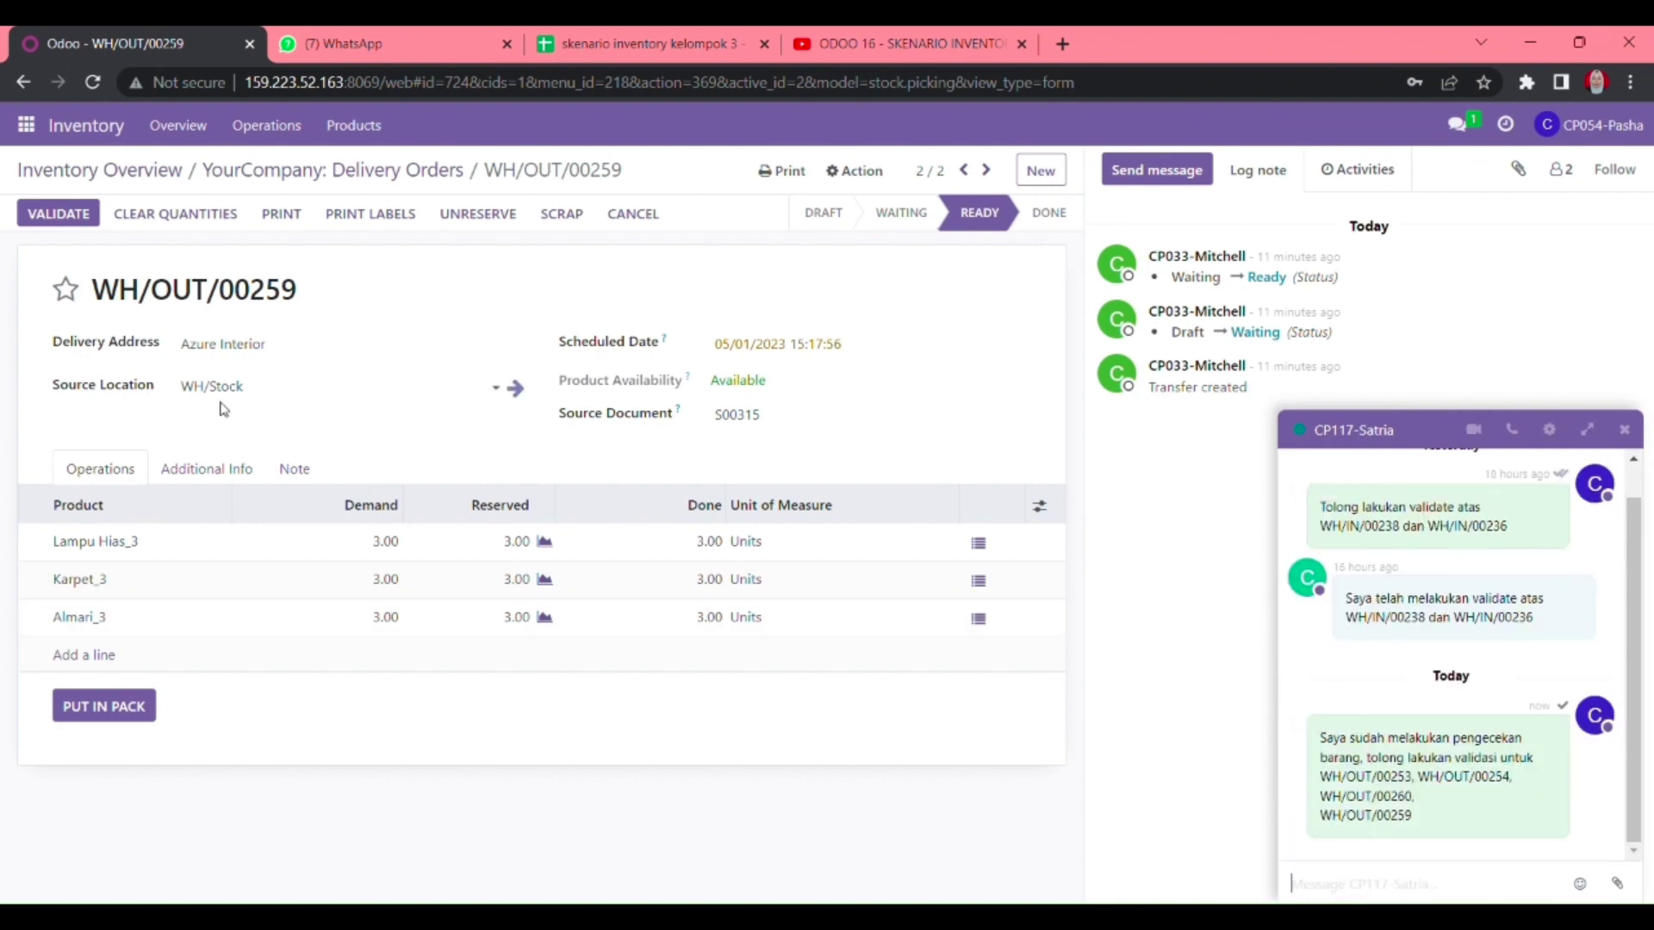
- View the supervisor conversation in the Discuss app
left_click(26, 124)
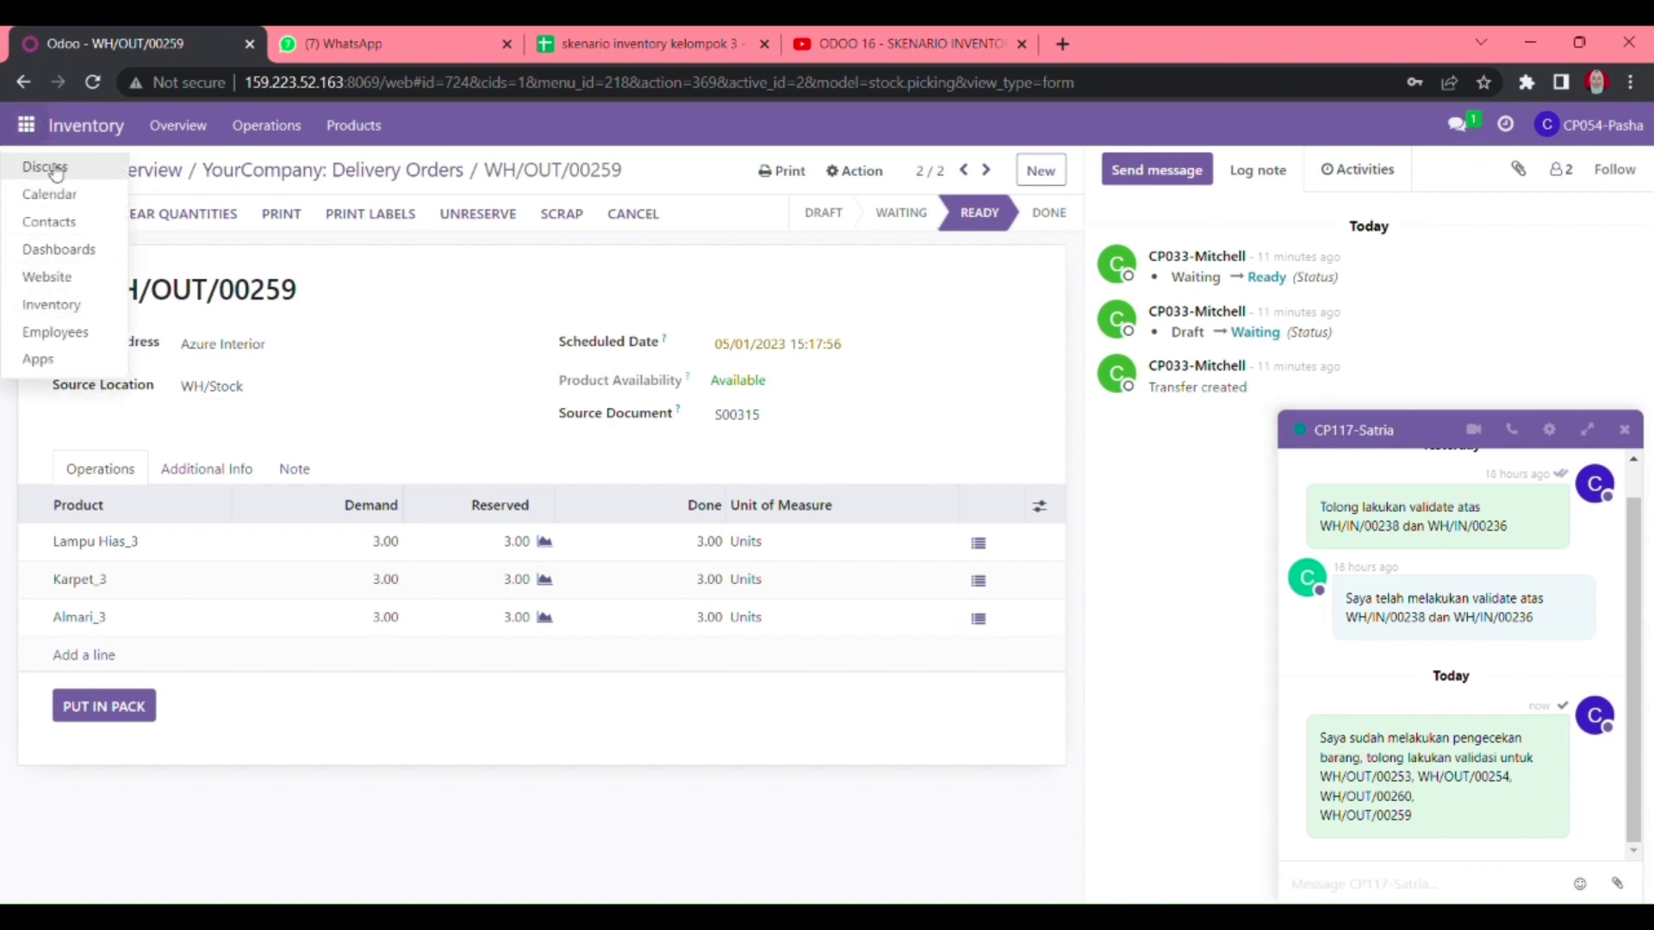
left_click(39, 163)
left_click(155, 459)
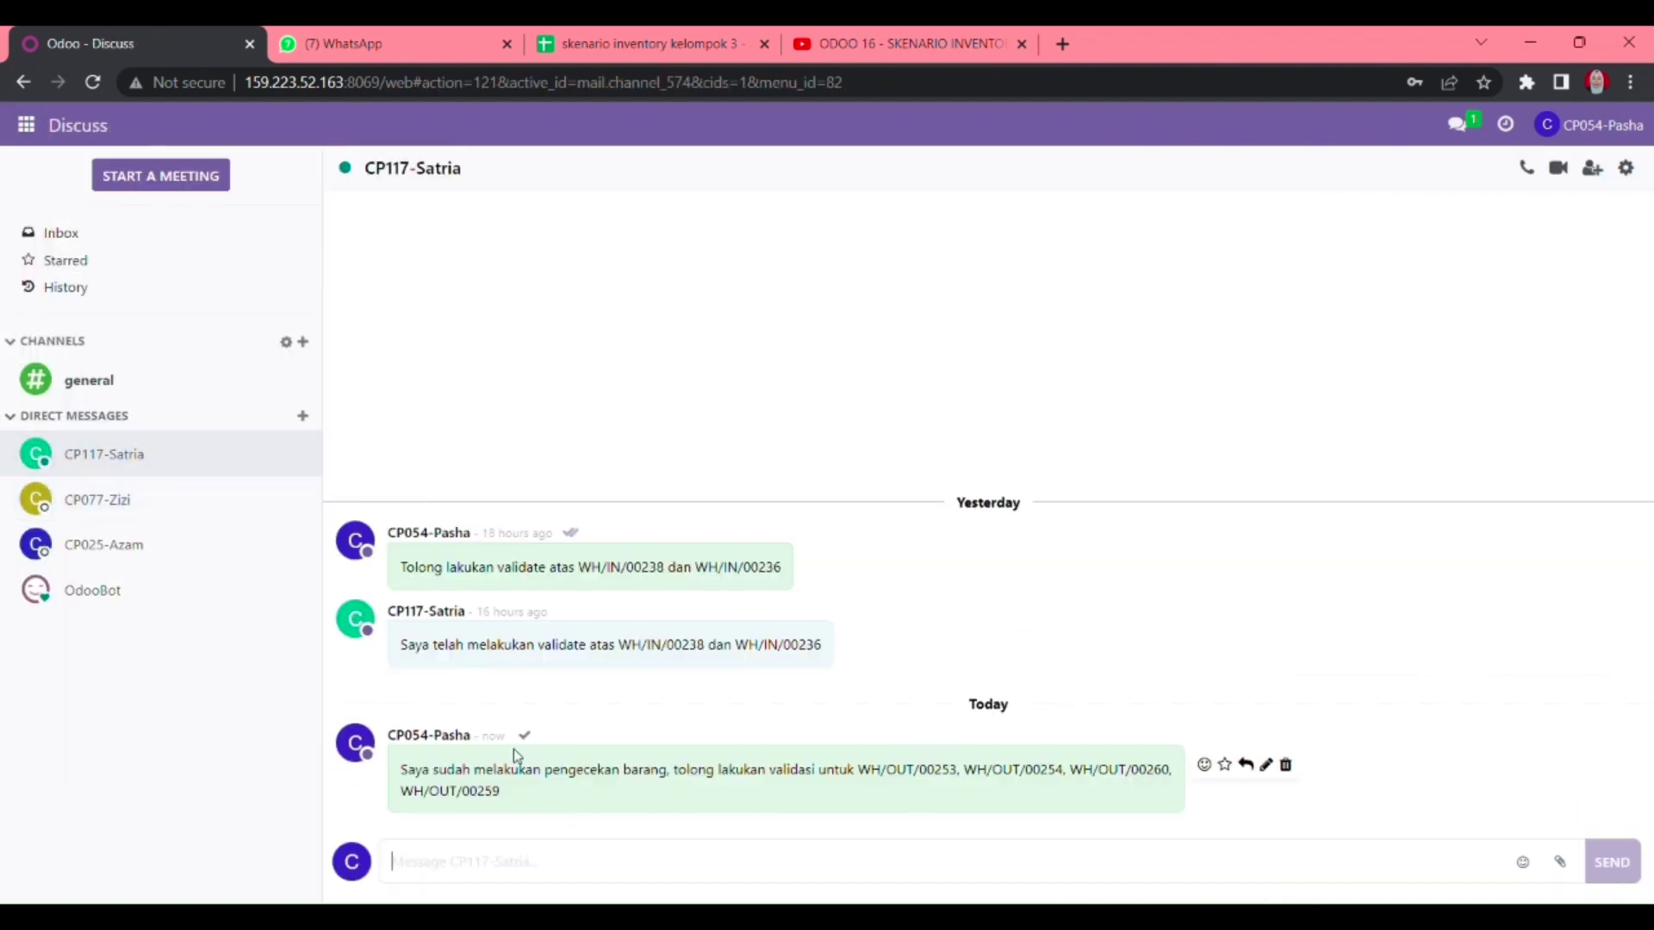
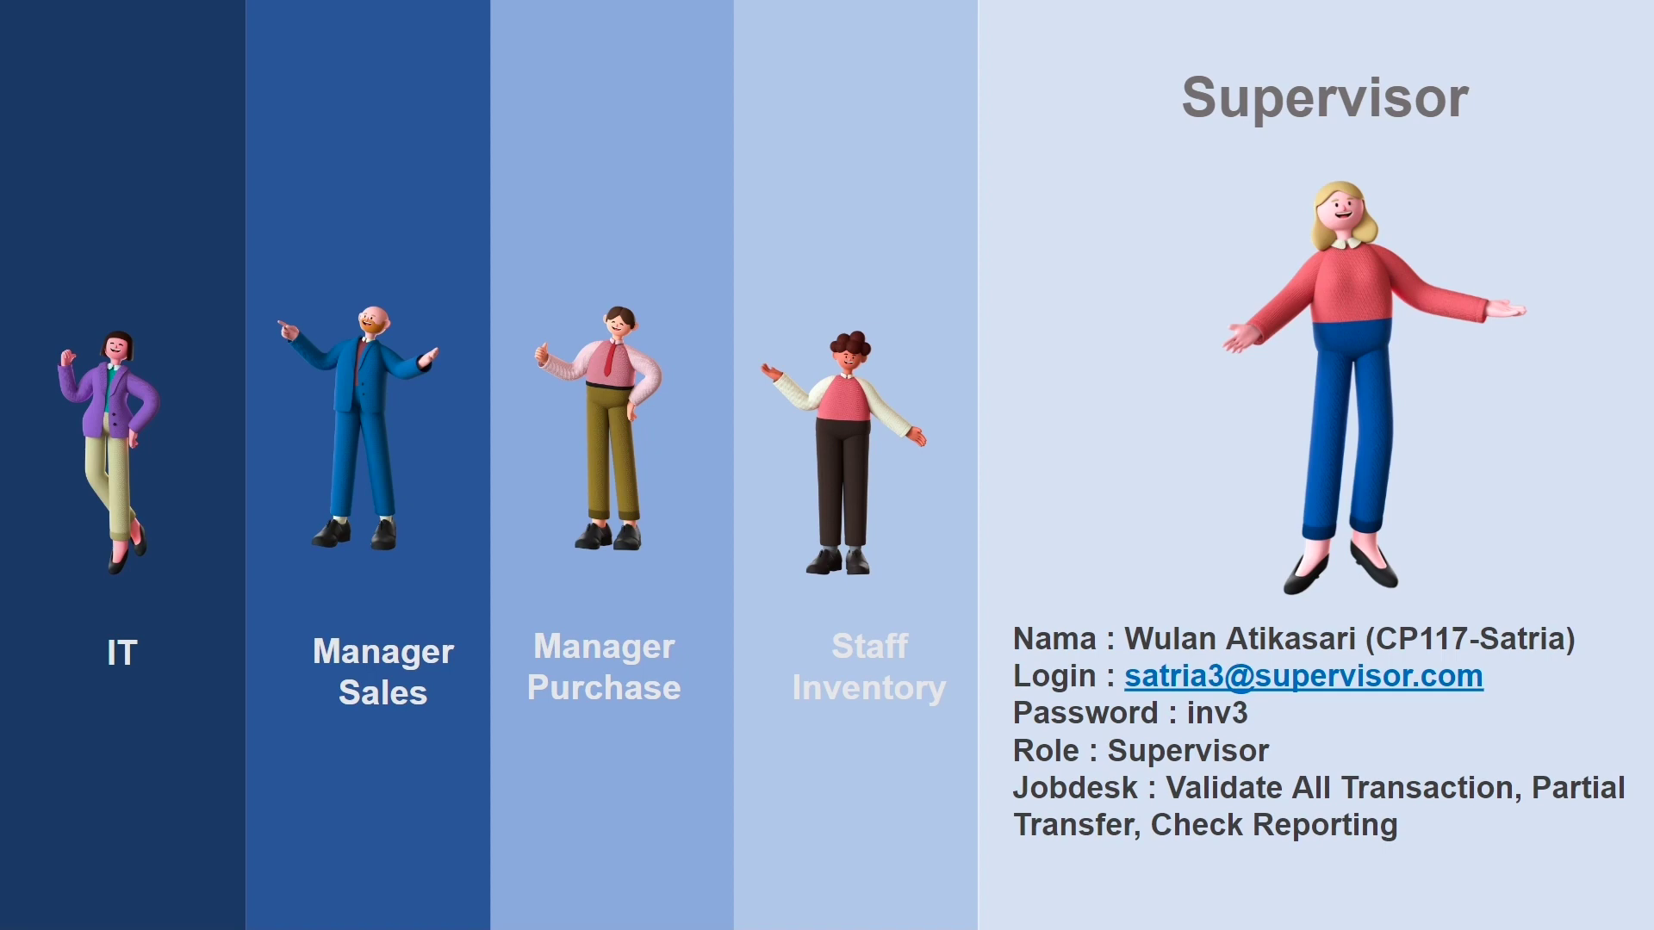
- Exit the slideshow, review slide 15 (WH/OUT AZURE INTERIOR), and return to Odoo Discuss
key("Escape")
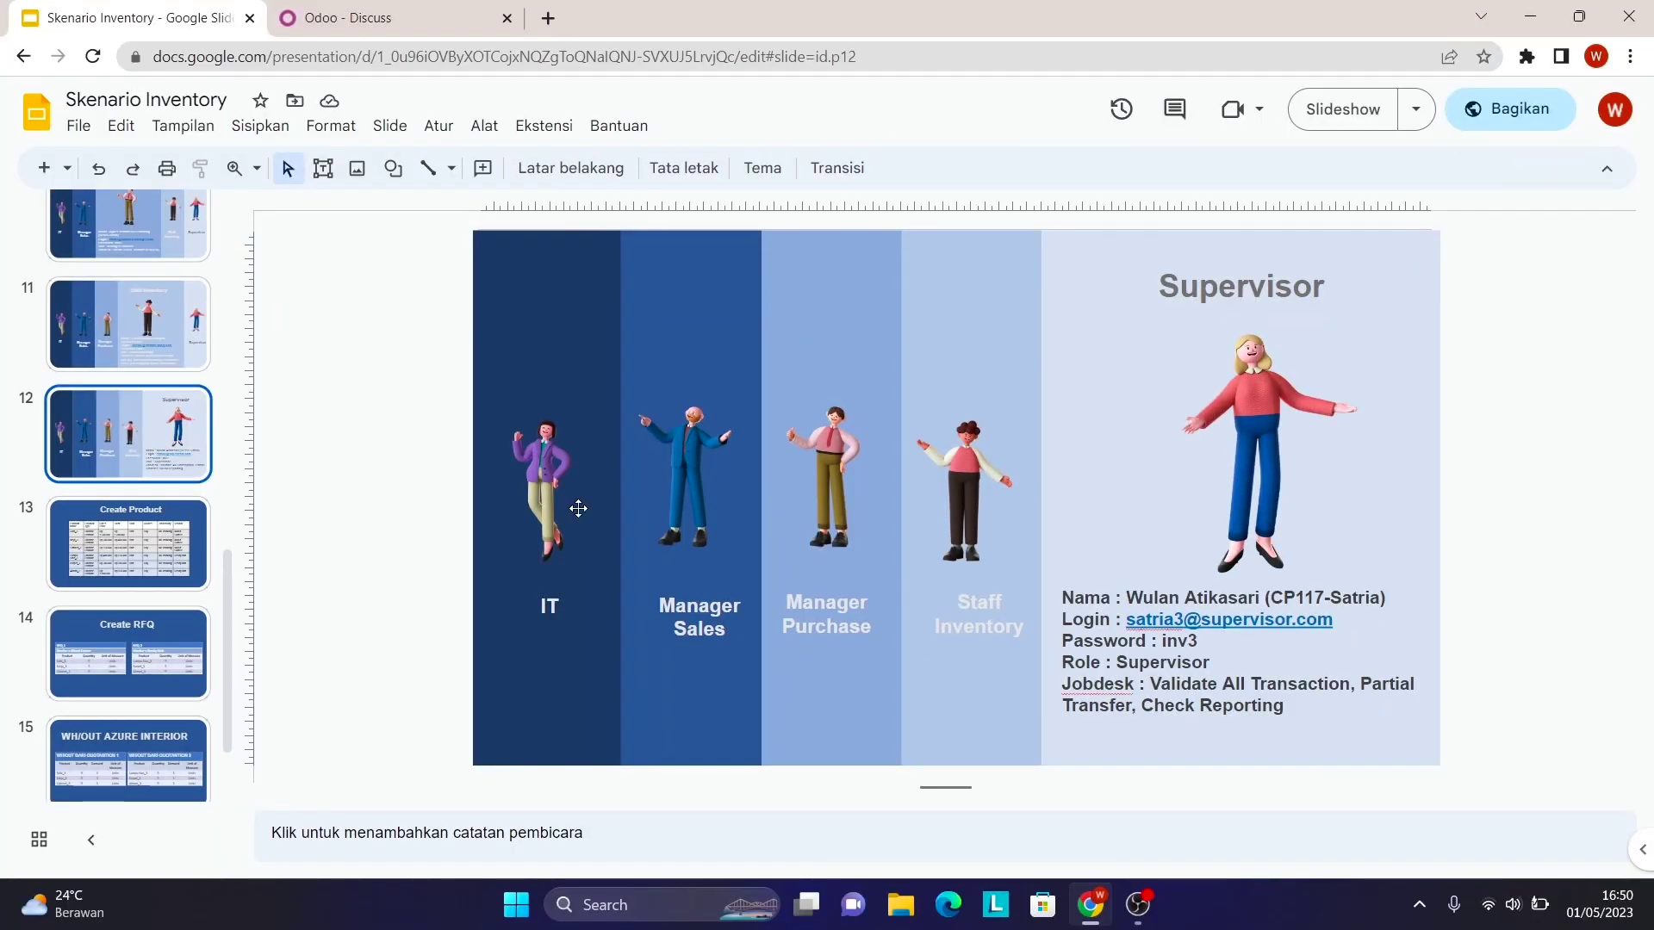
left_click(181, 742)
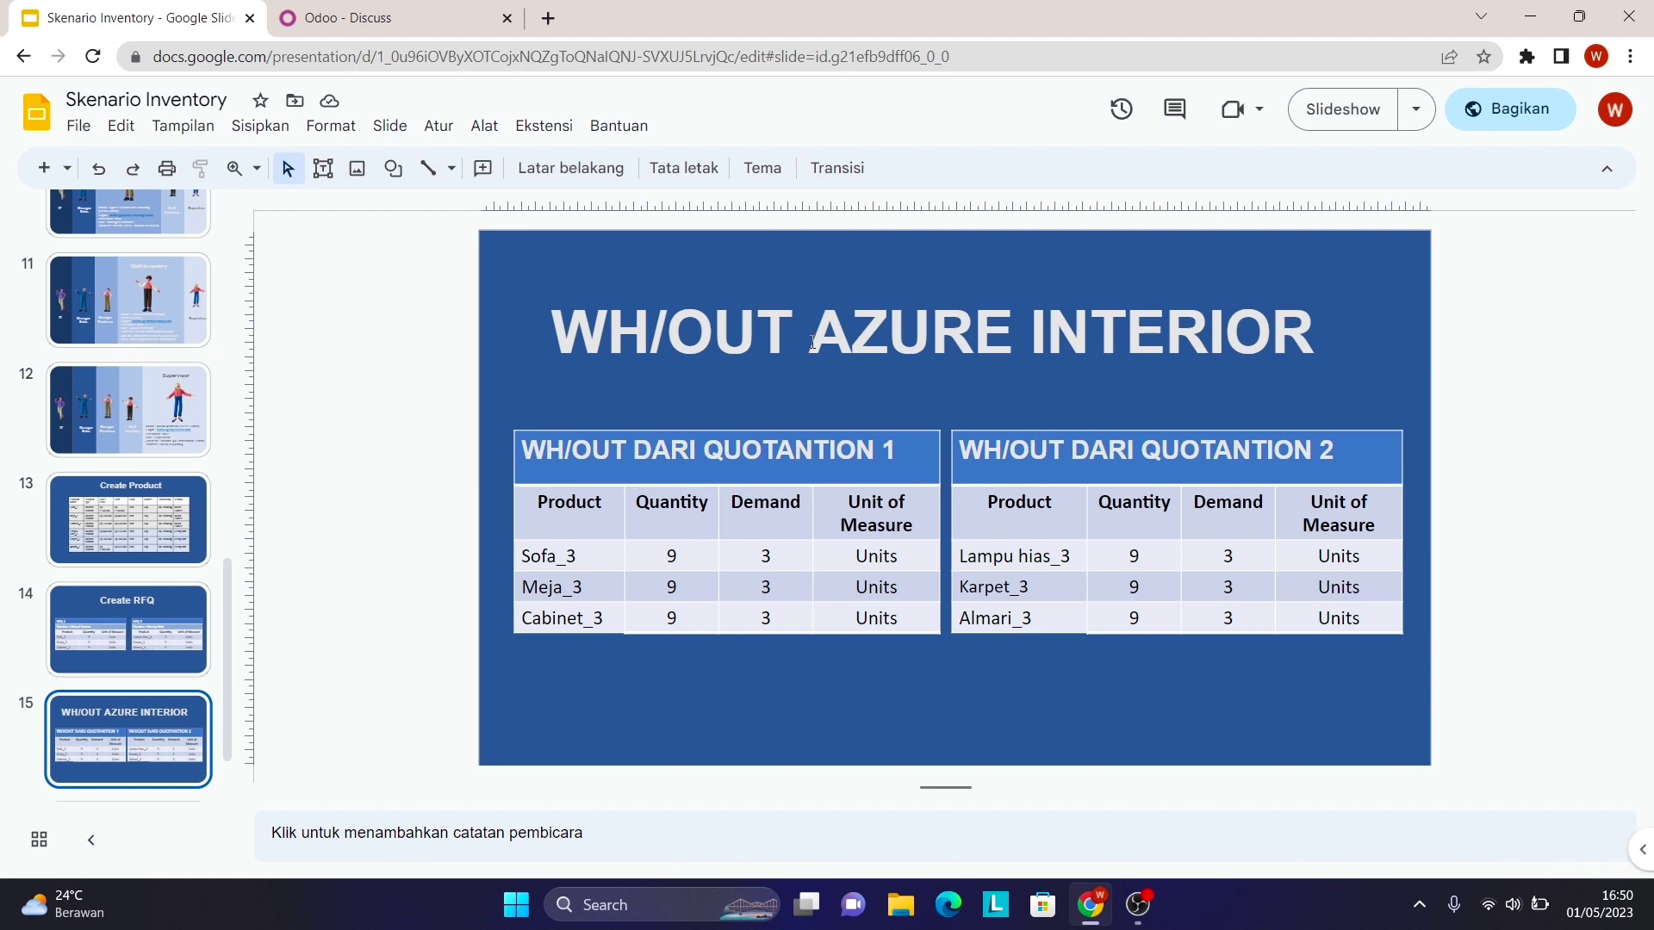
left_click(451, 8)
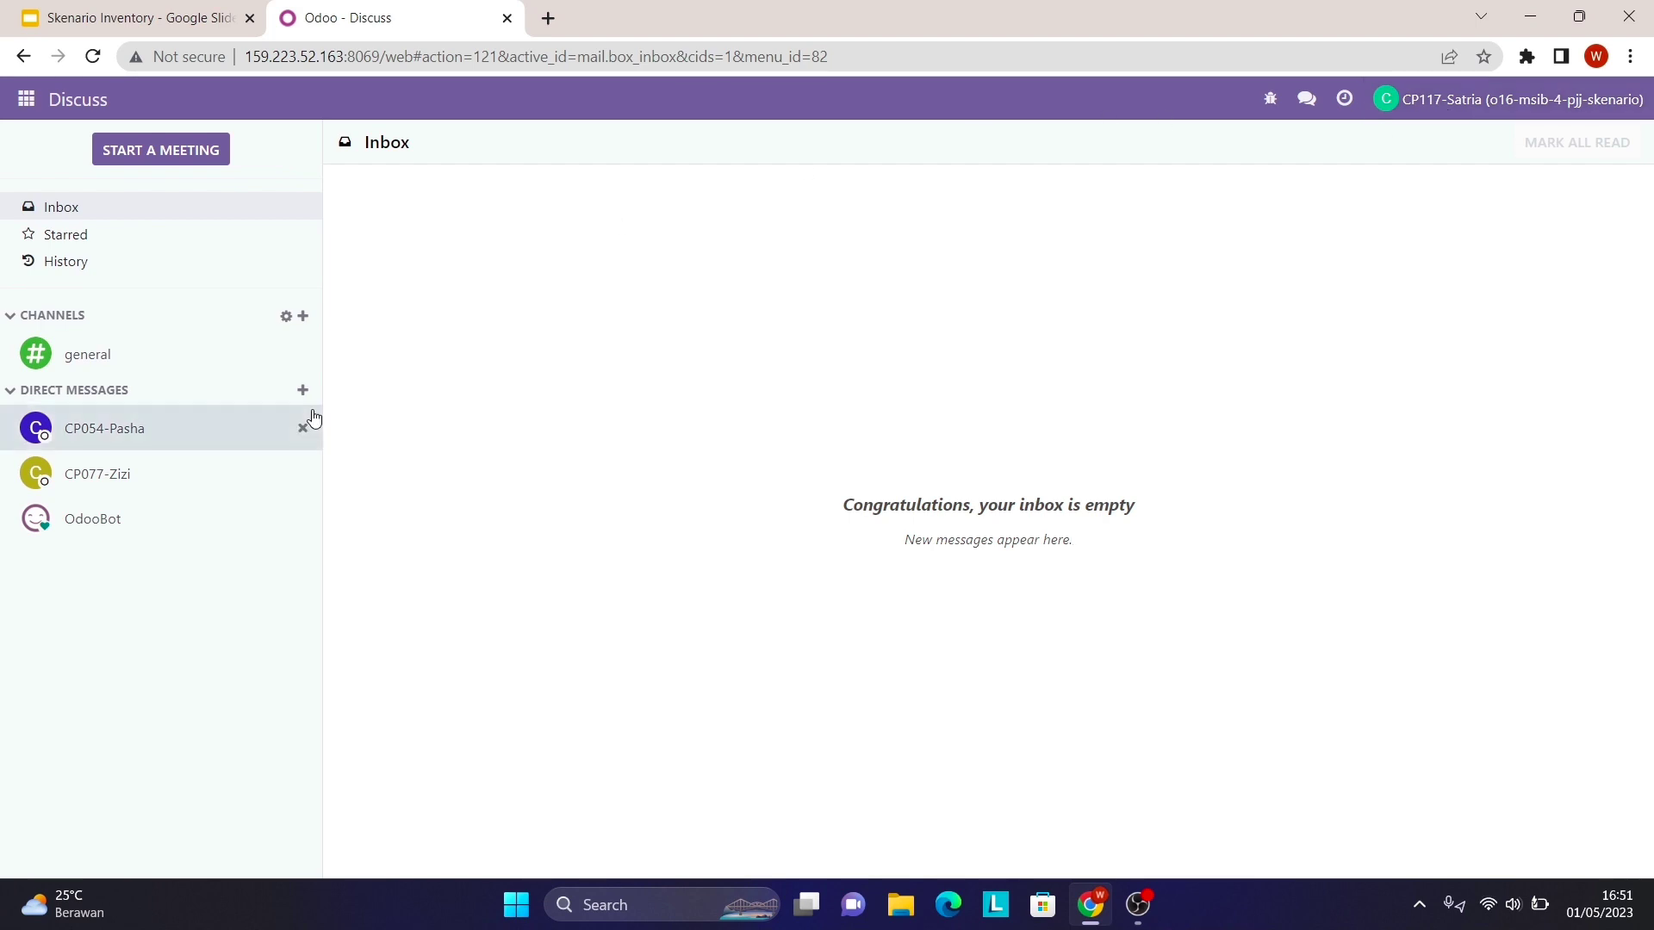
- Read the colleague's request to validate WH/OUT/00253, 00254, 00260 and 00259, then go to Inventory
left_click(206, 433)
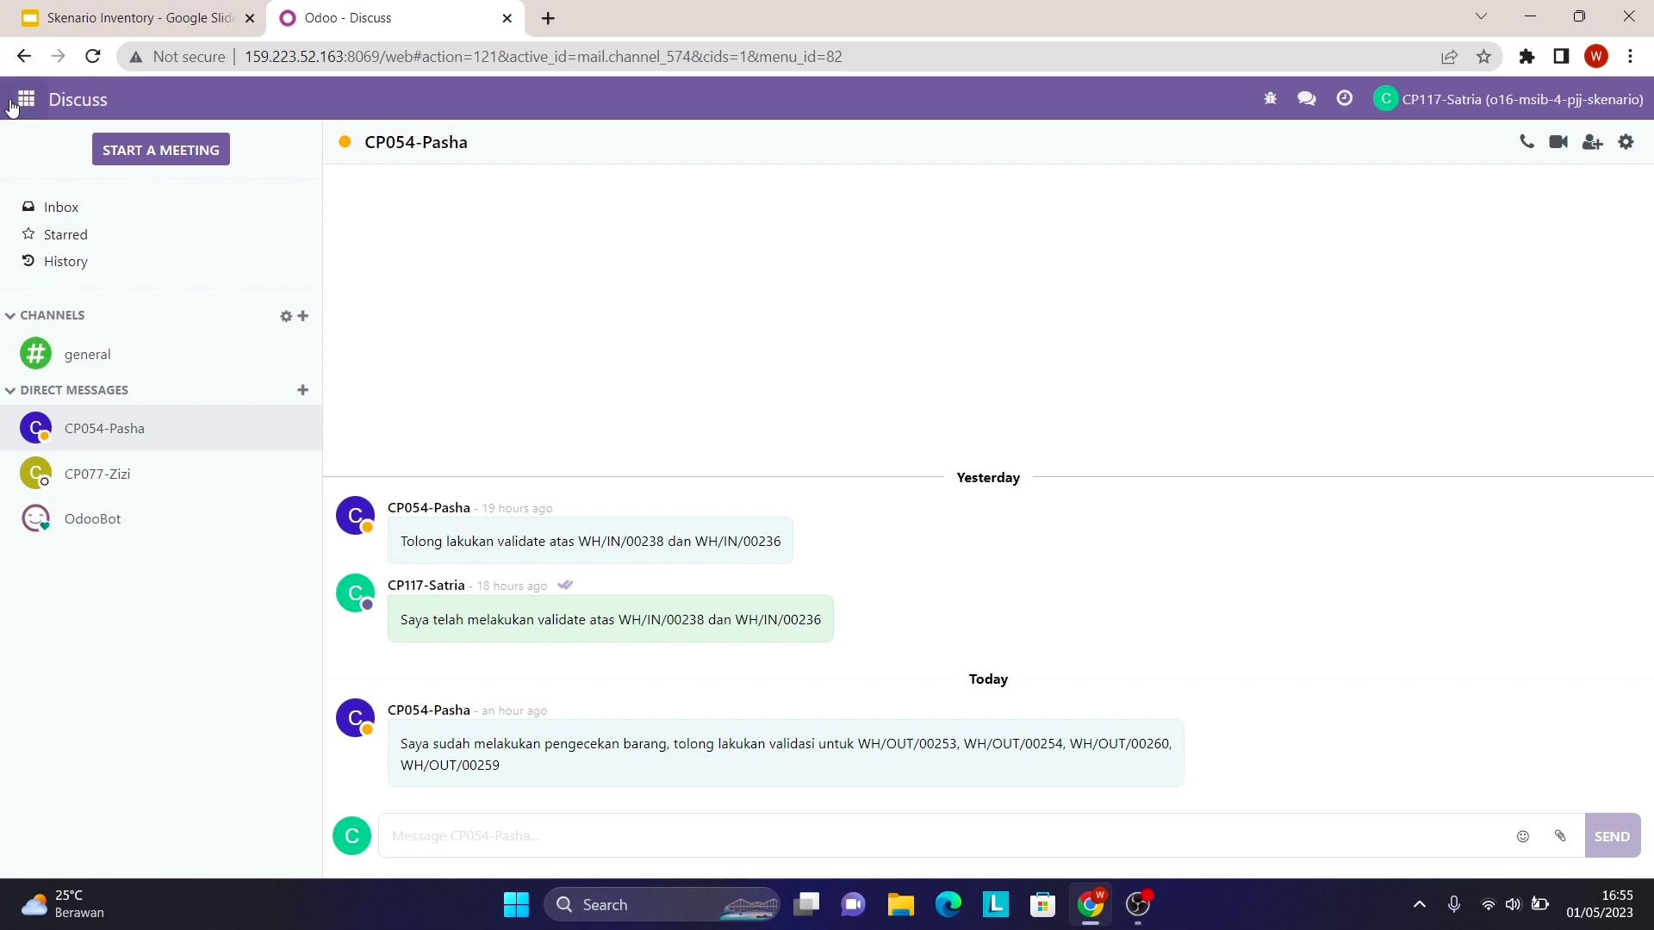
left_click(26, 99)
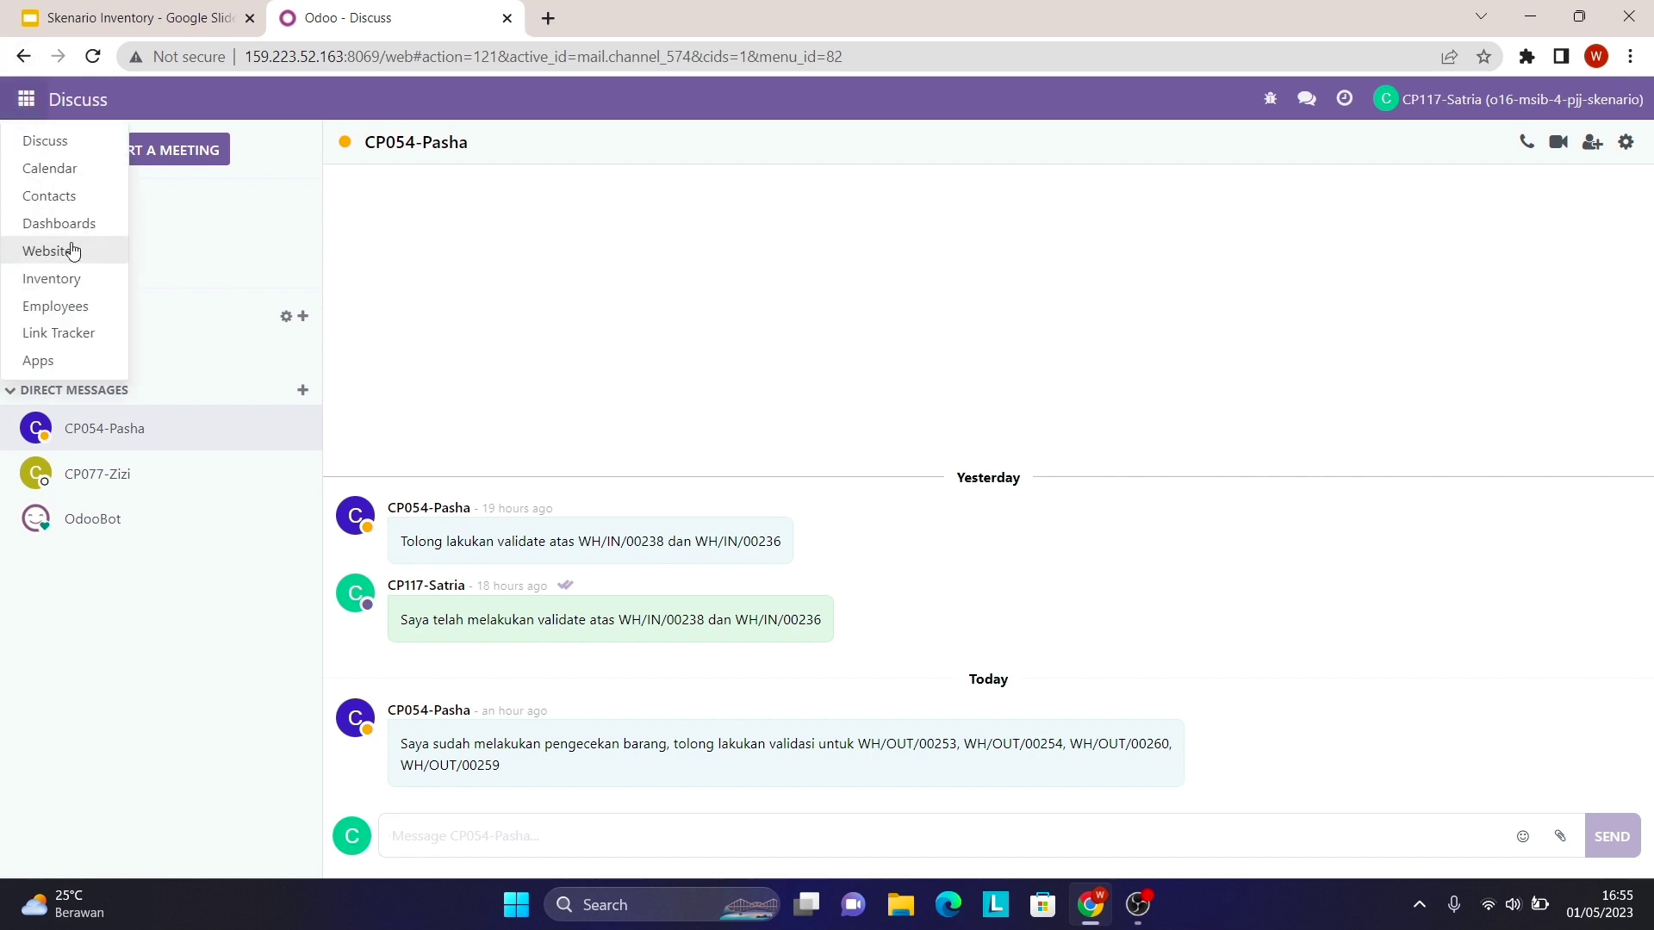
left_click(68, 278)
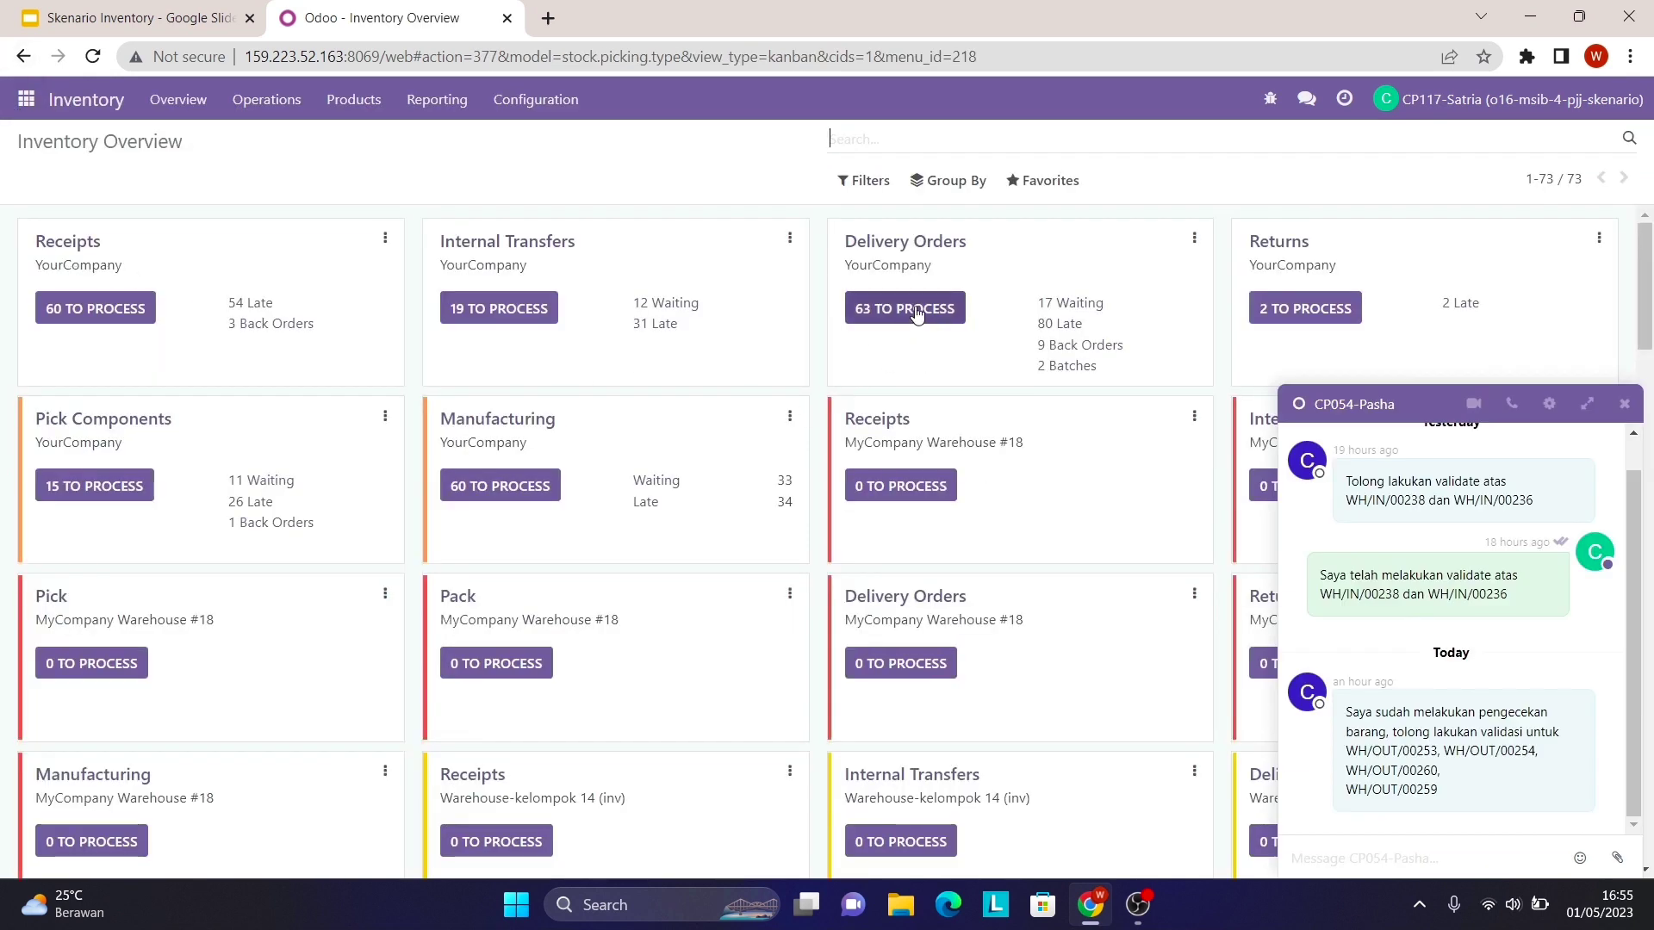
- List all delivery orders without the Ready filter and search for WH/OUT/00253 from the chat
left_click(906, 310)
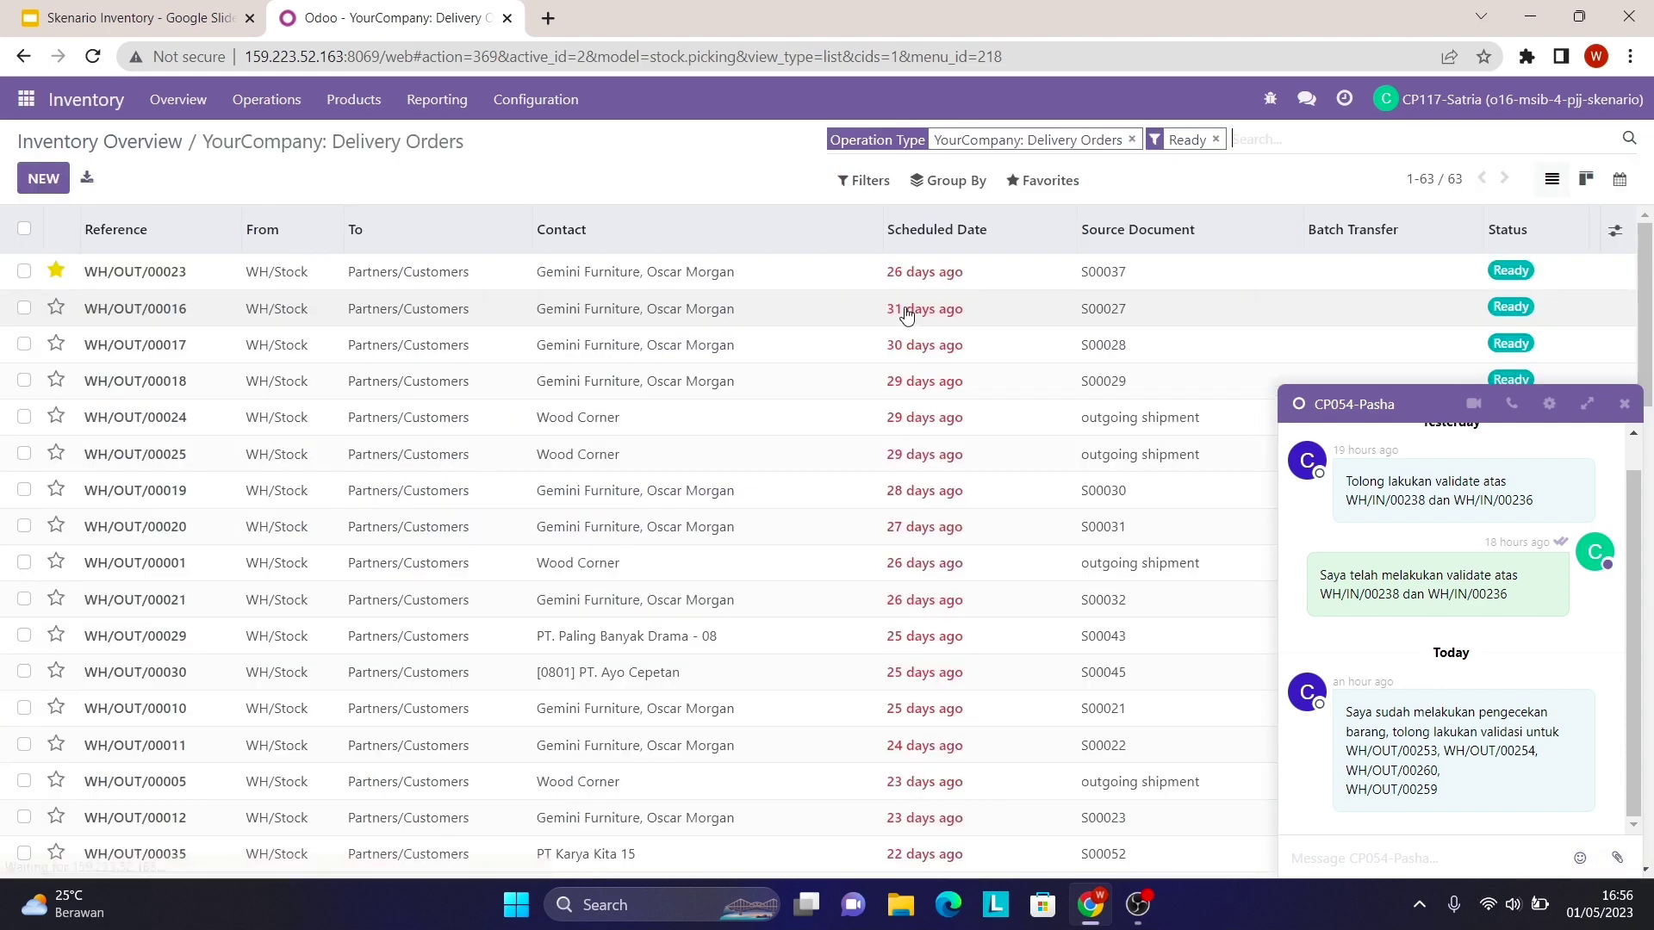
left_click(1215, 139)
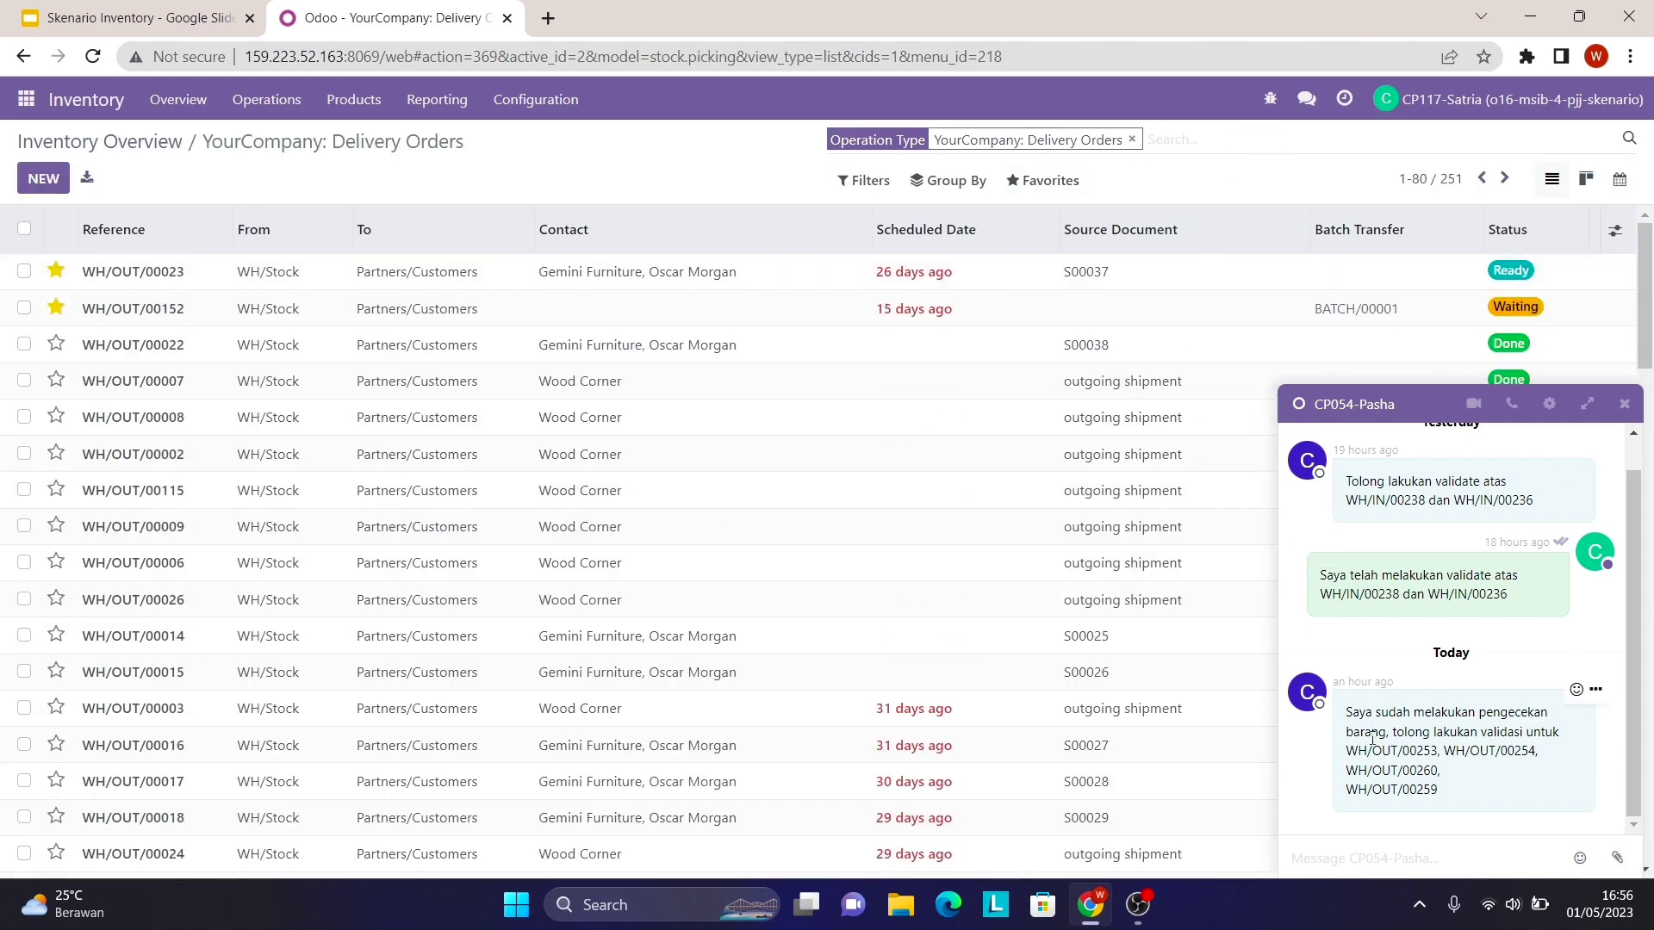
left_click_drag(1346, 751, 1436, 751)
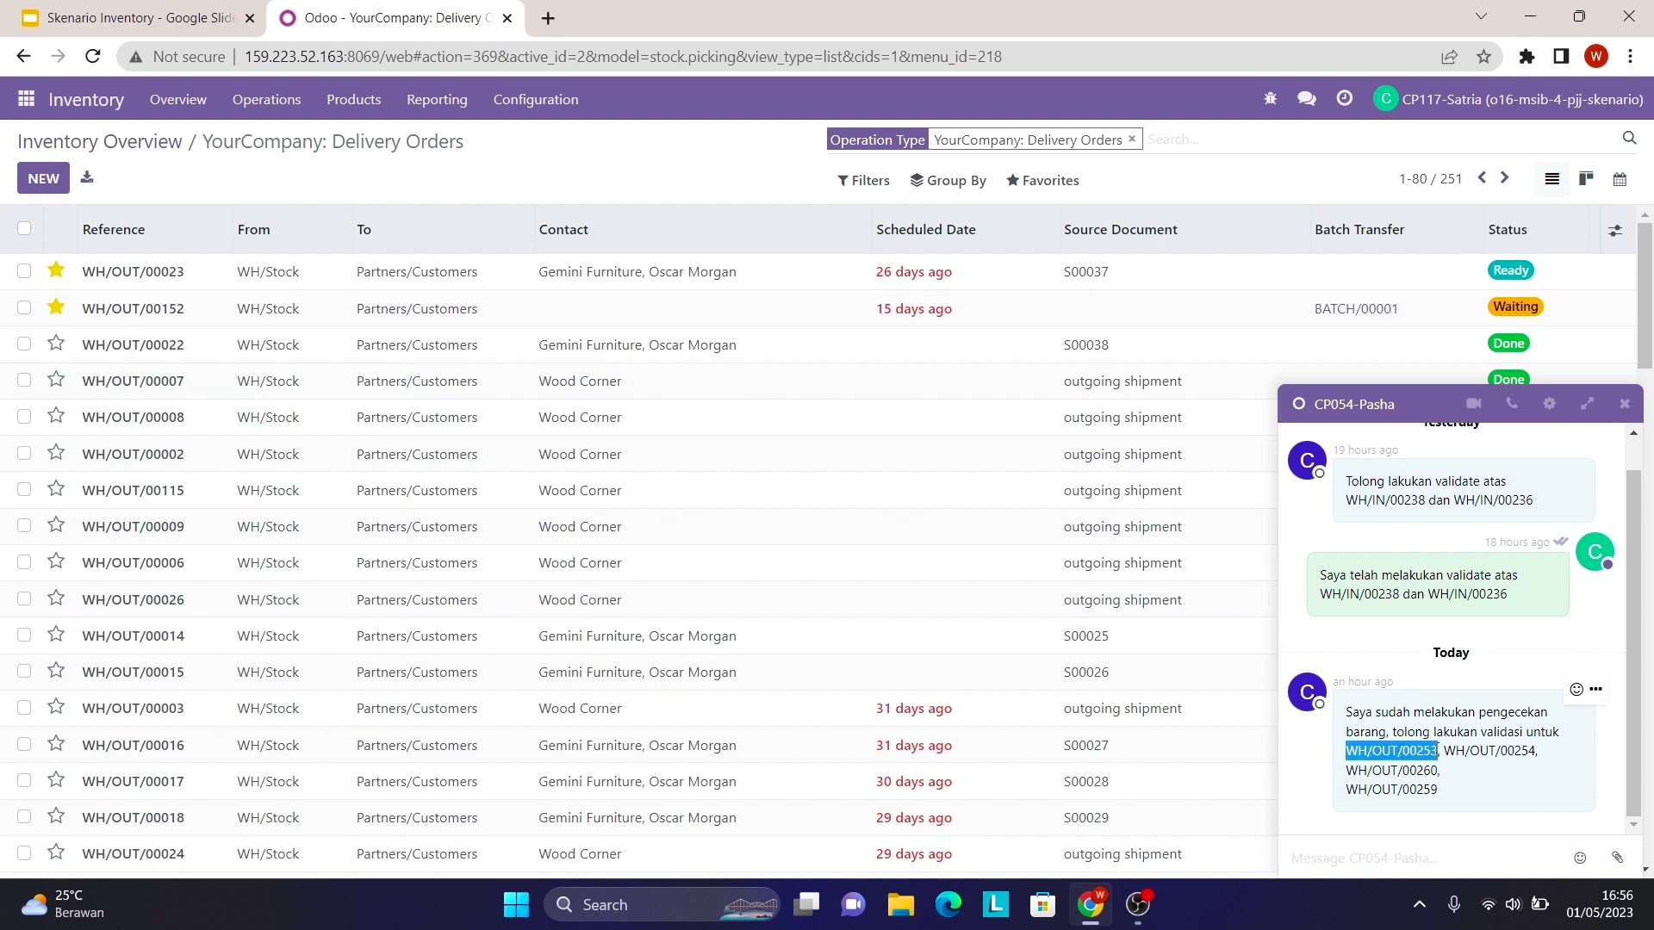
right_click(1432, 751)
left_click(1372, 592)
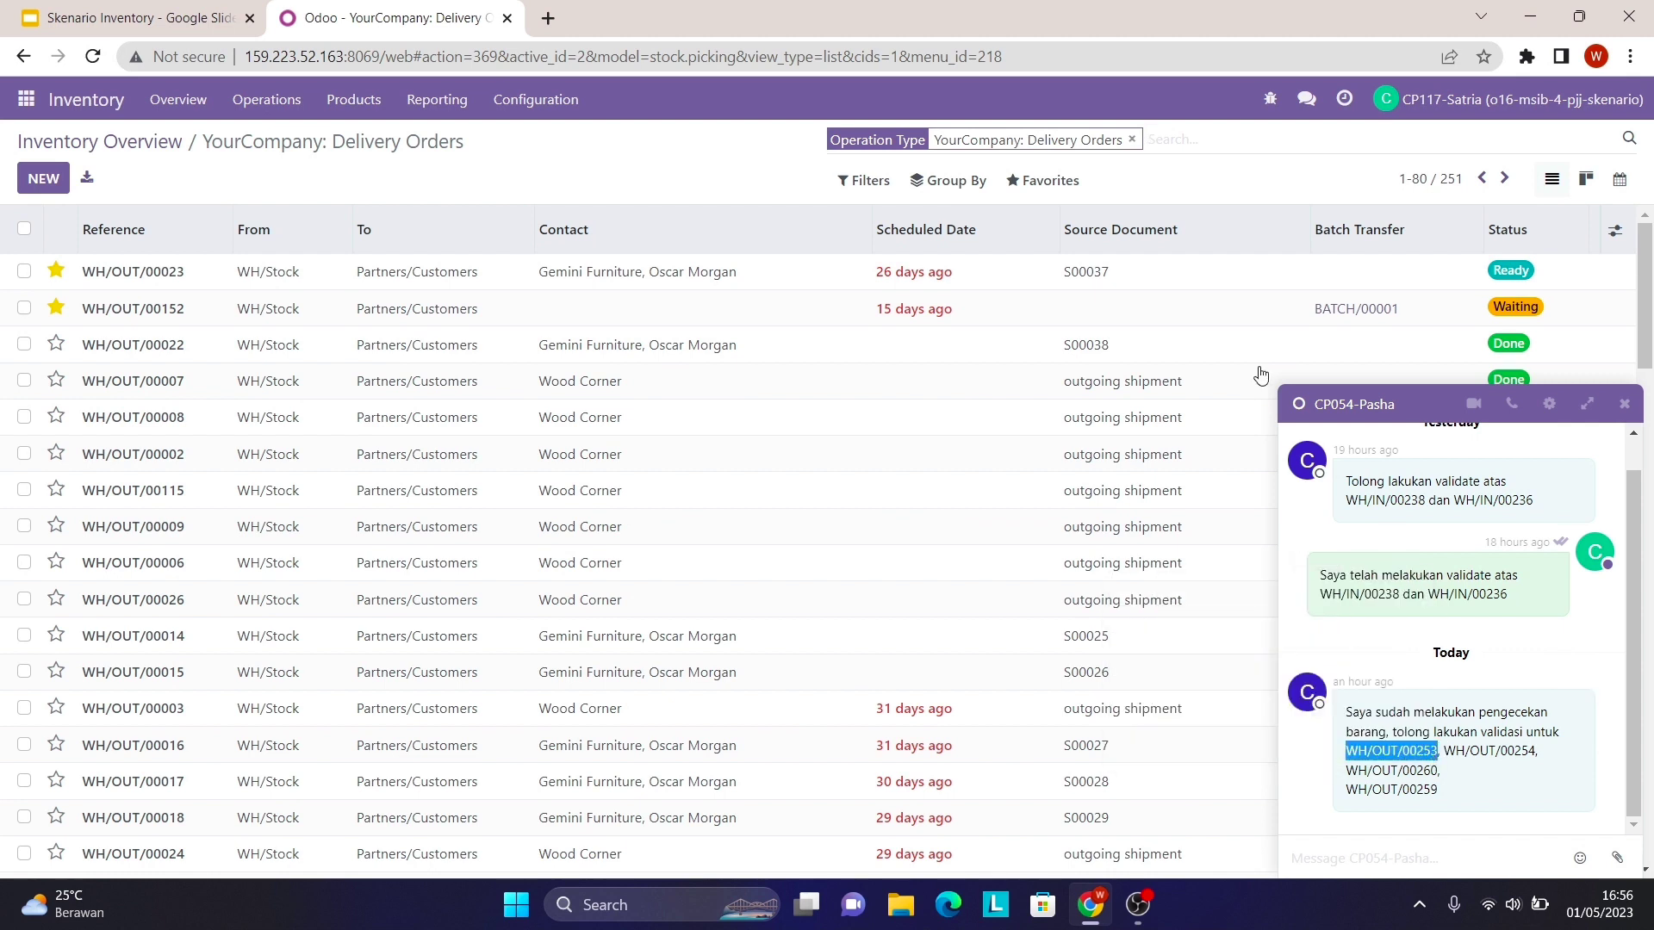
left_click(1173, 140)
right_click(1173, 139)
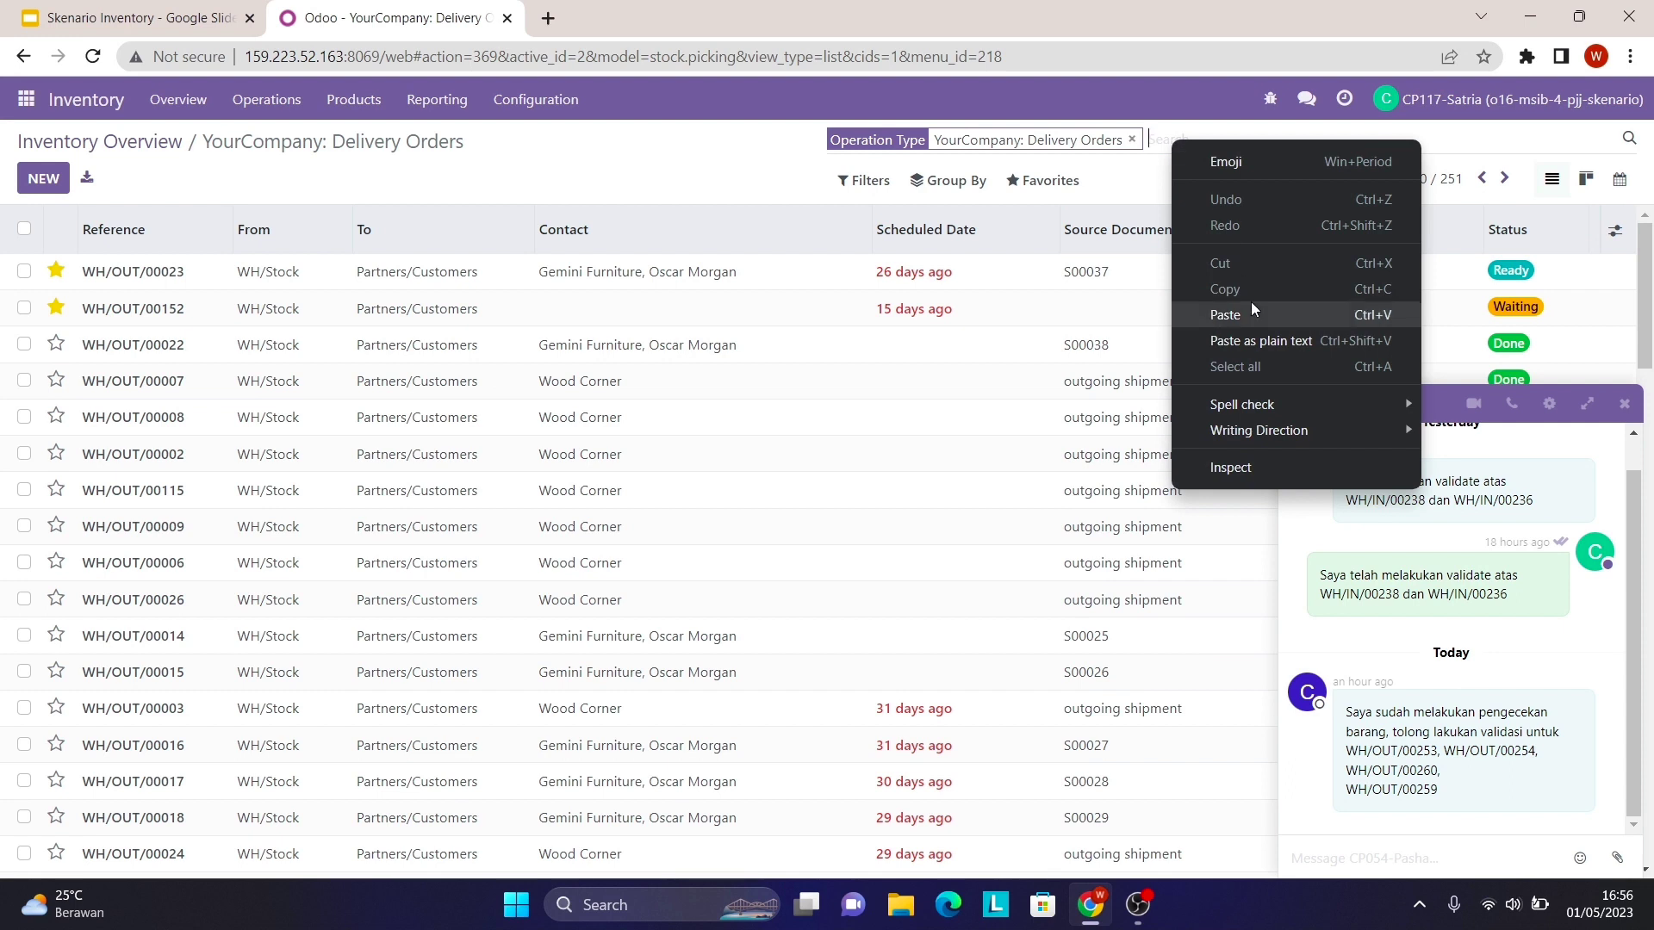
left_click(1251, 301)
key("Return")
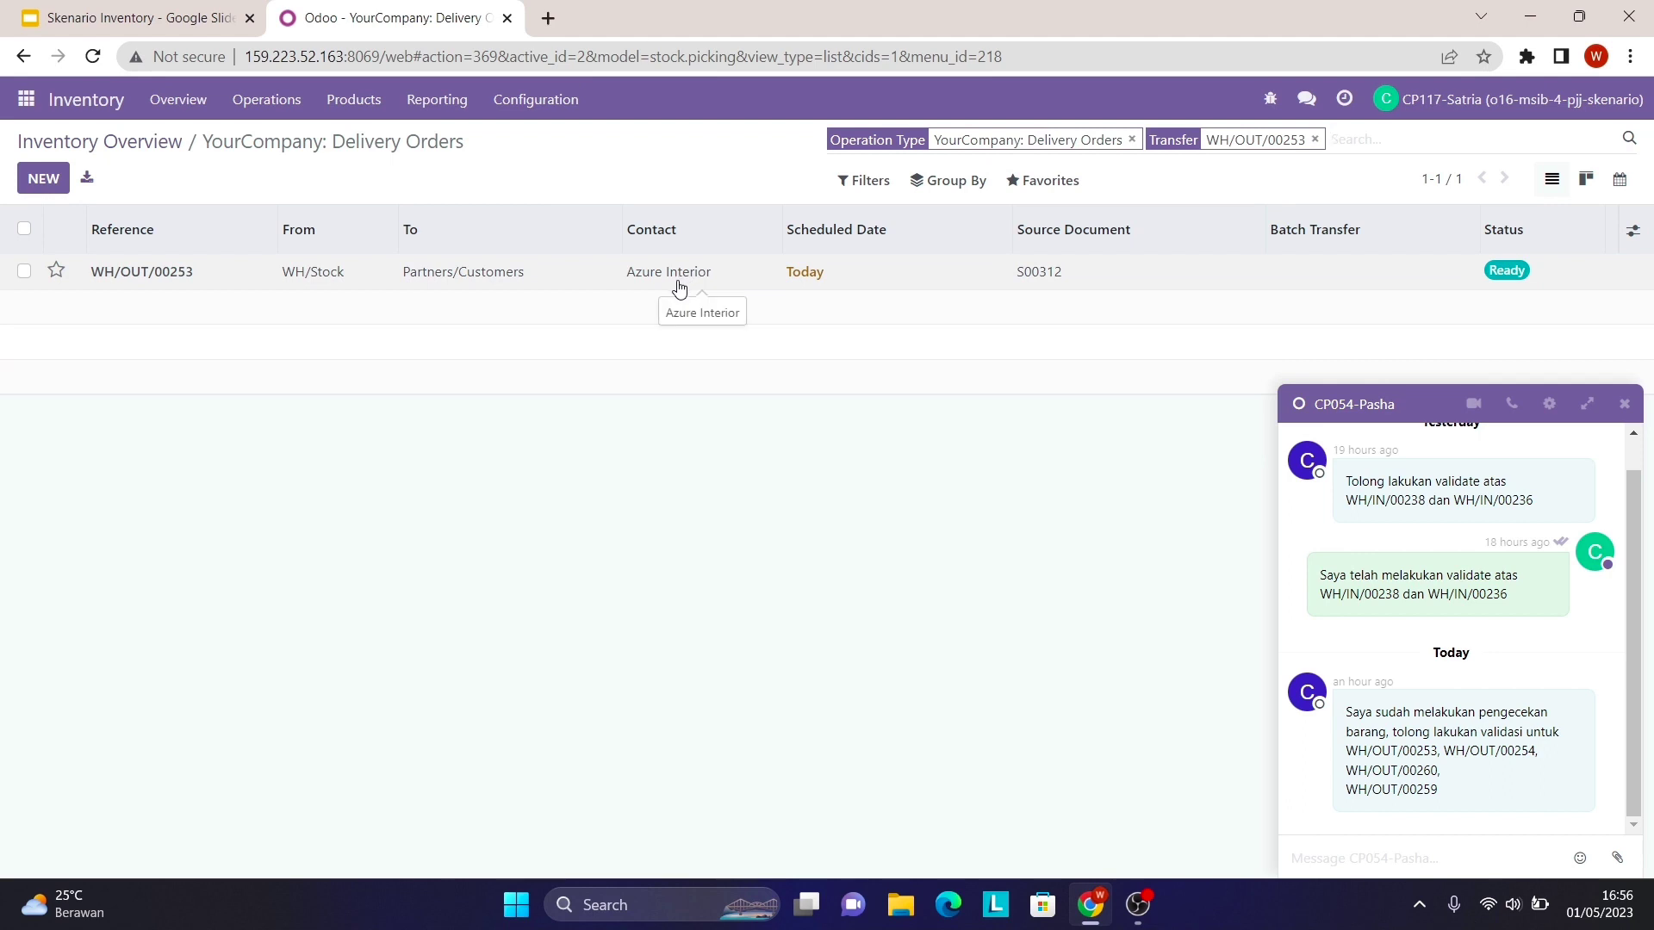
- Validate WH/OUT/00253 for 3 units each of Sofa_3, Meja_3 and Cabinet_3, creating a backorder
left_click(756, 284)
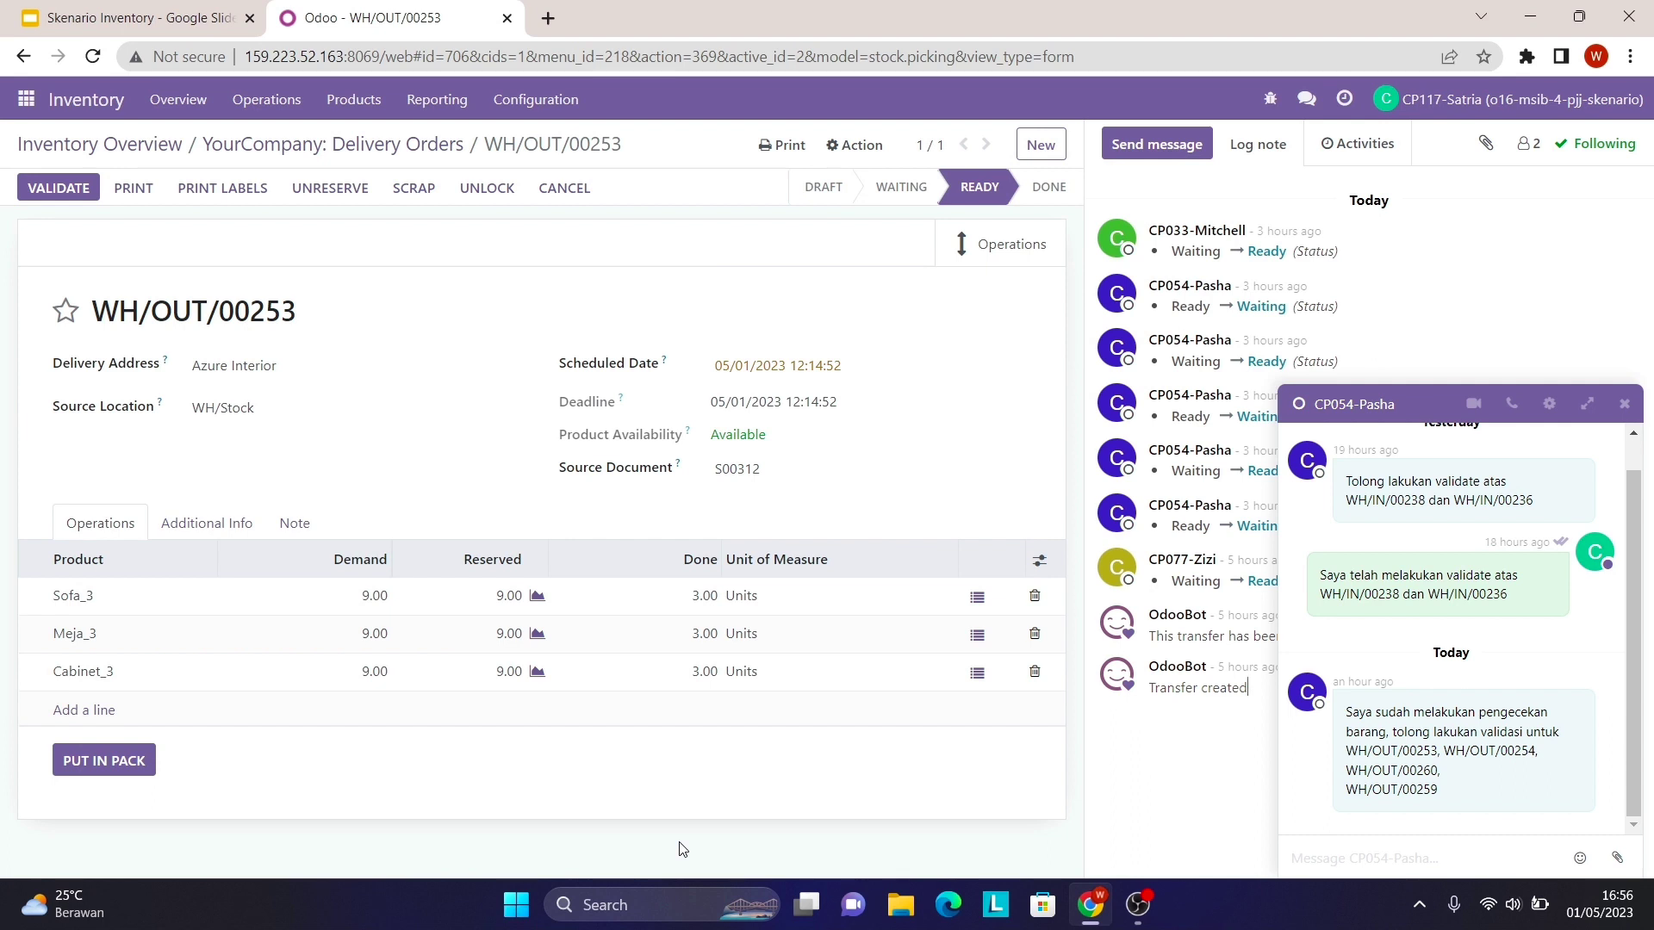
left_click(88, 193)
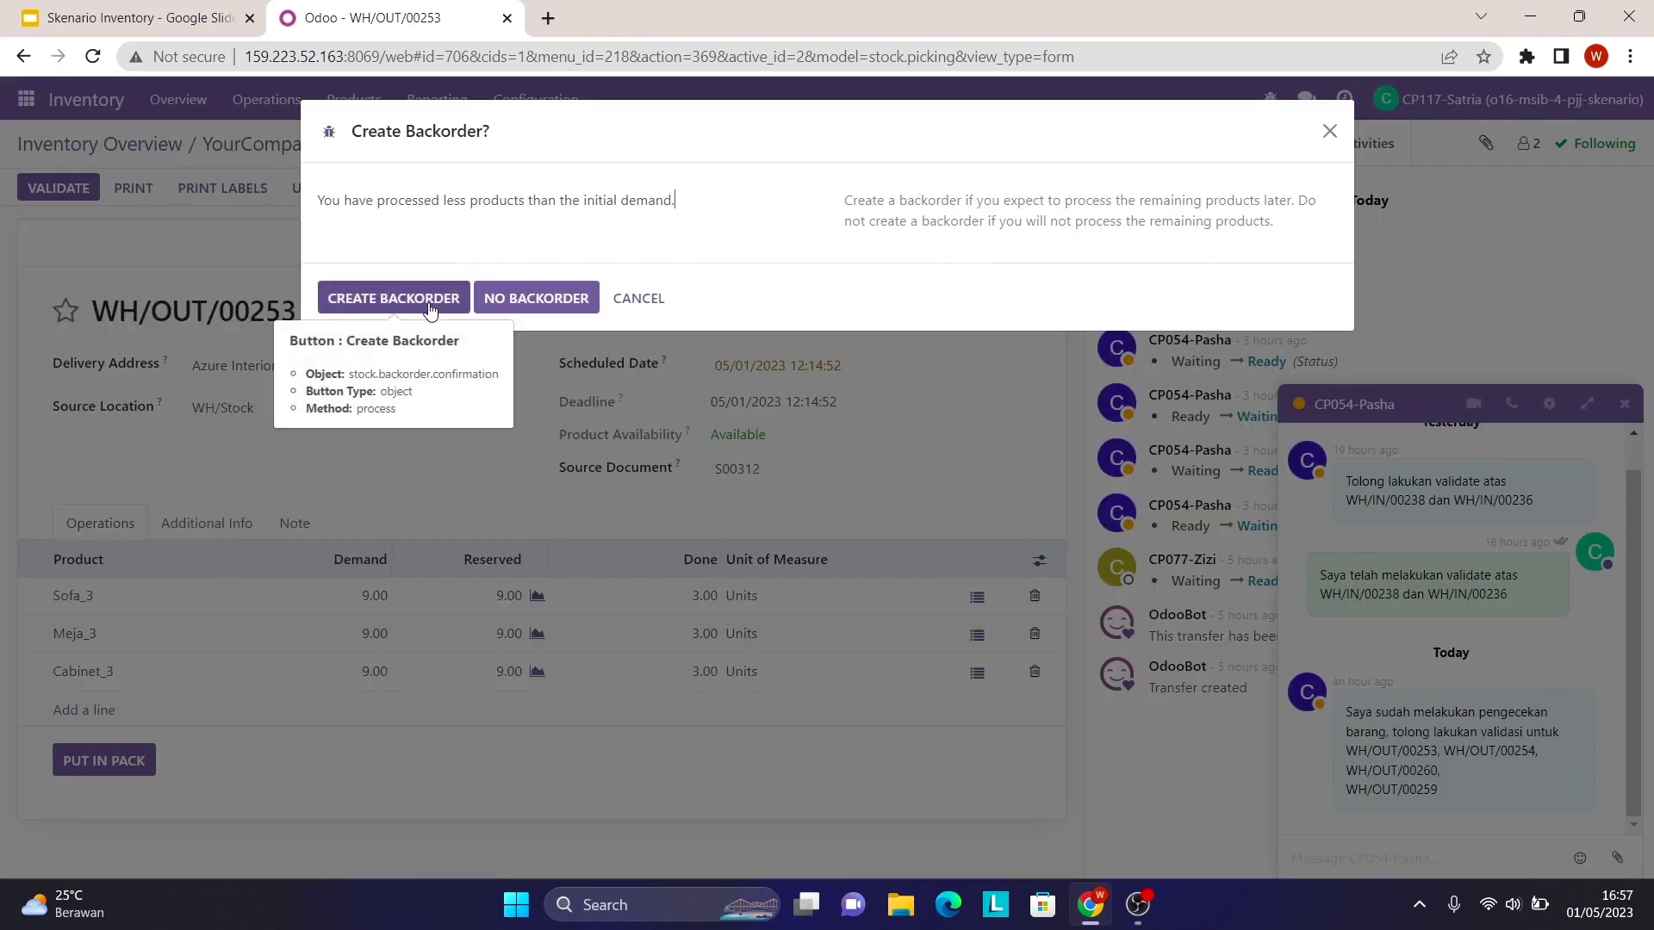
left_click(429, 301)
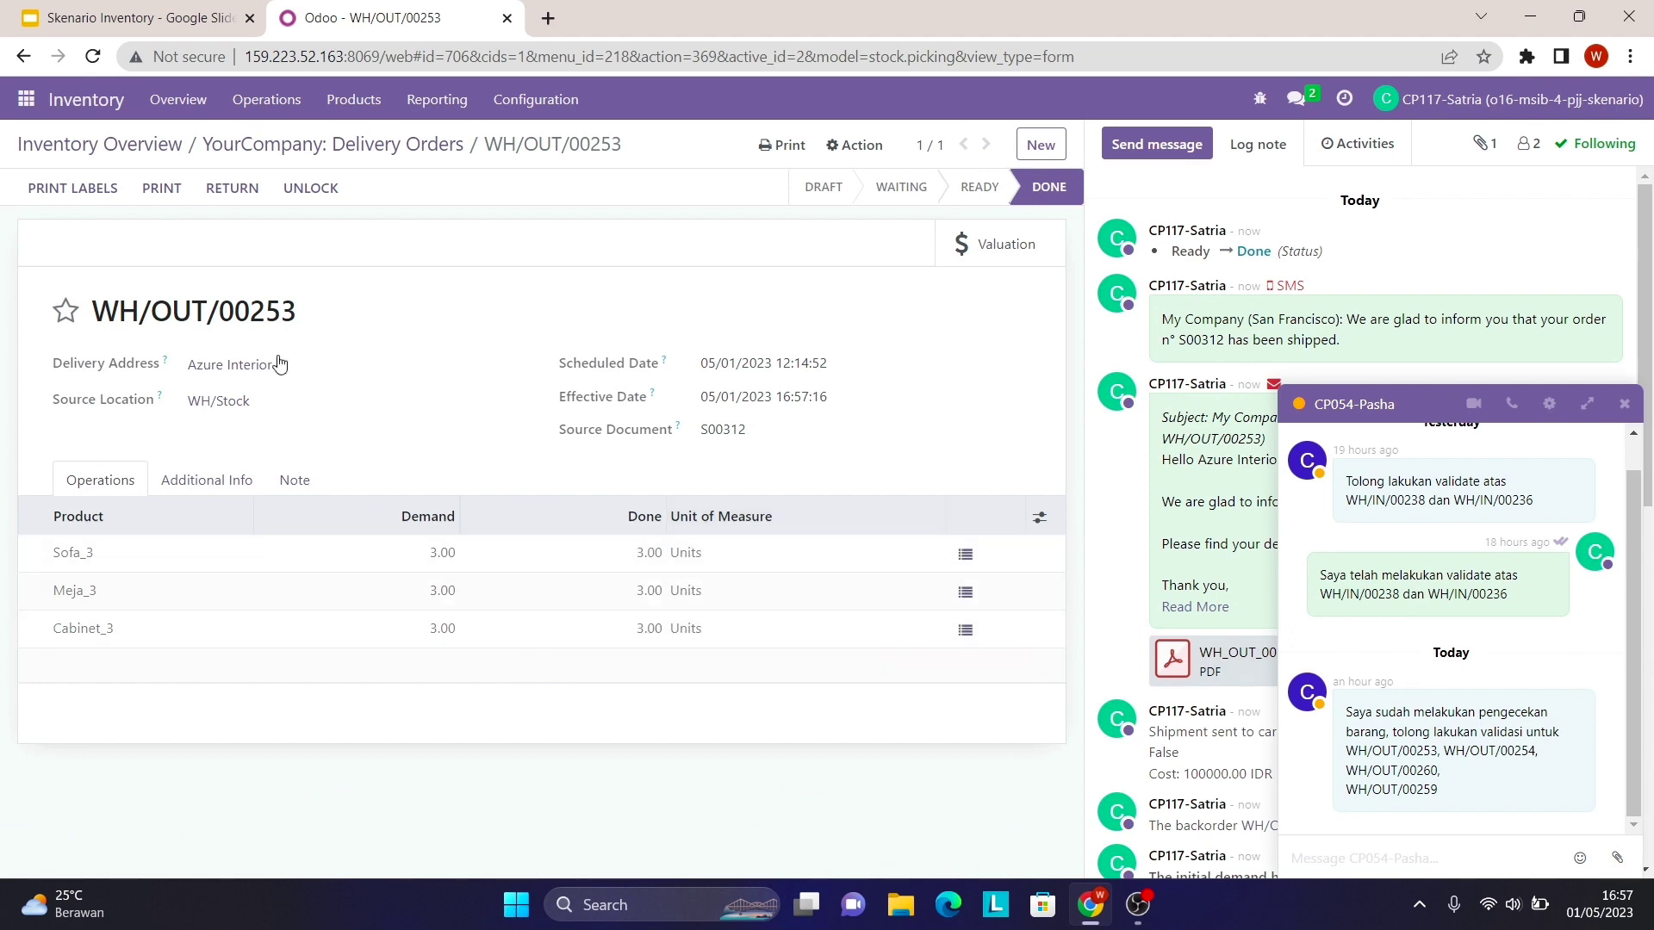
- Back in Delivery Orders, search for WH/OUT/00254 copied from the chat message
left_click(318, 153)
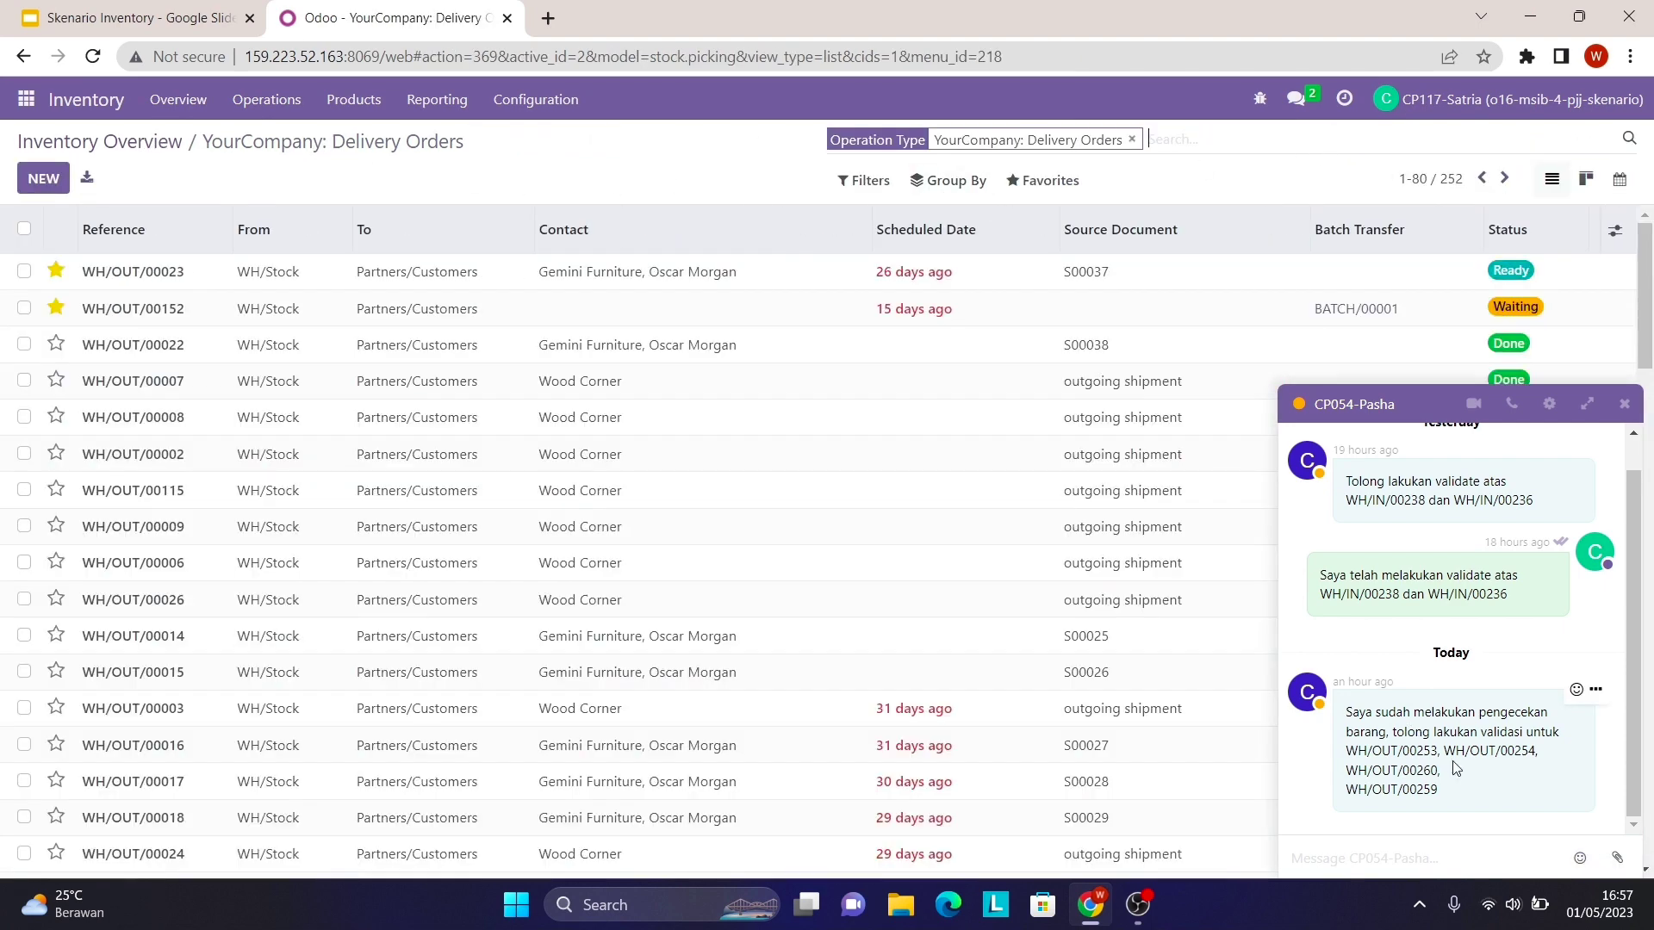
left_click_drag(1444, 751, 1566, 760)
right_click(1537, 751)
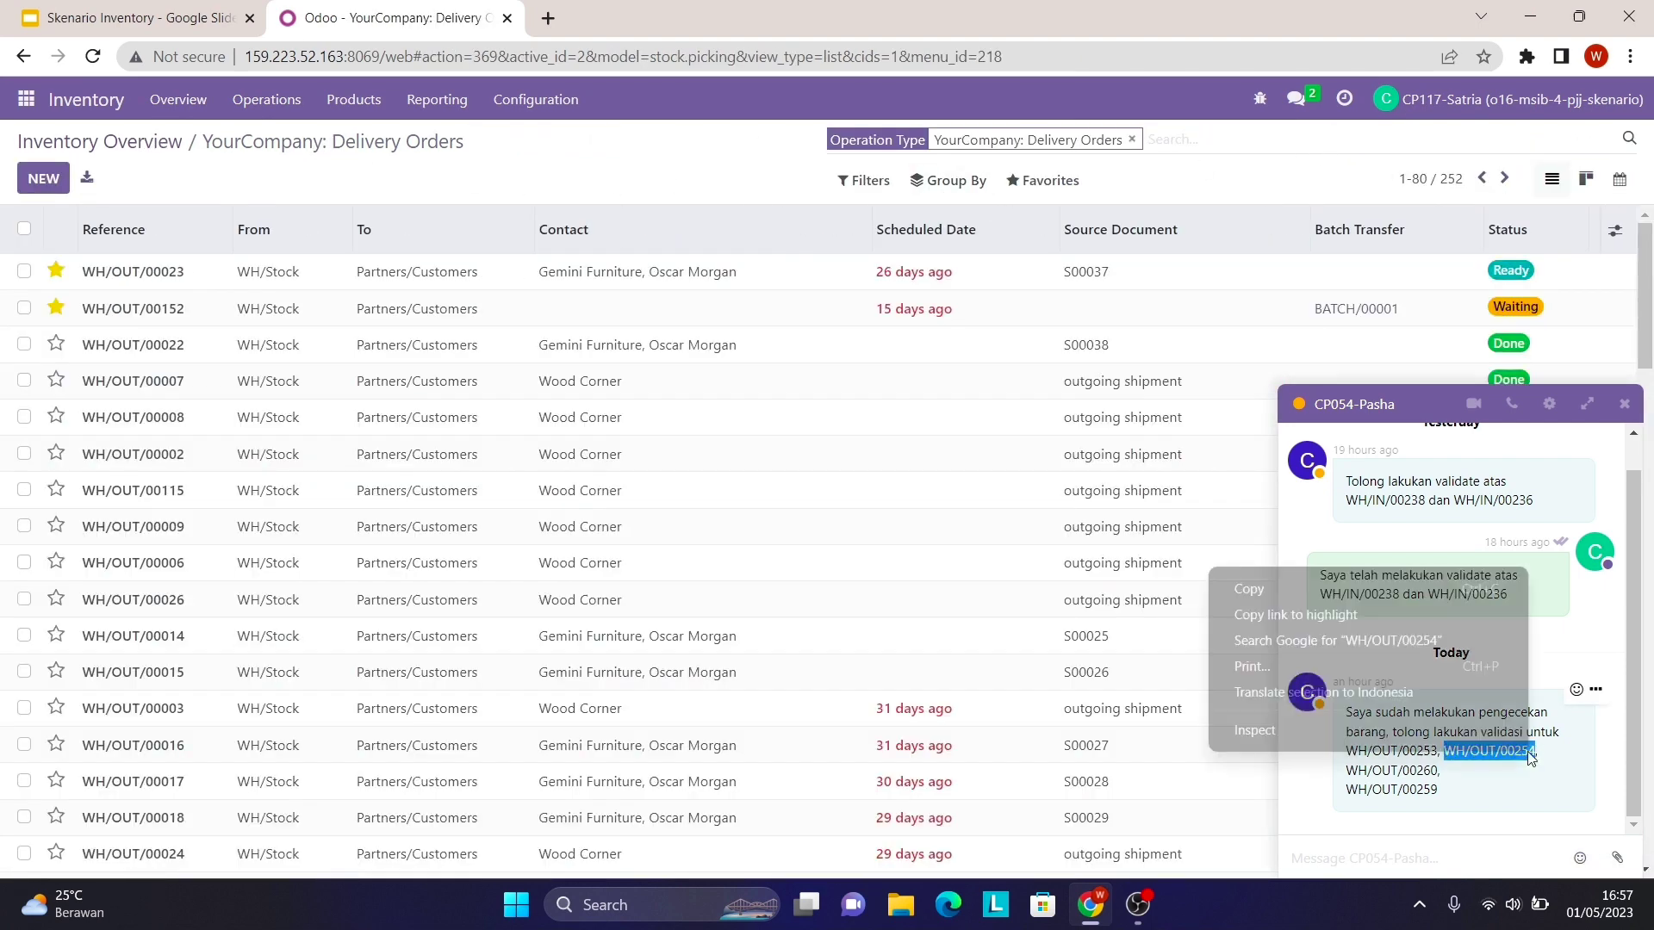
left_click(1440, 583)
right_click(1176, 142)
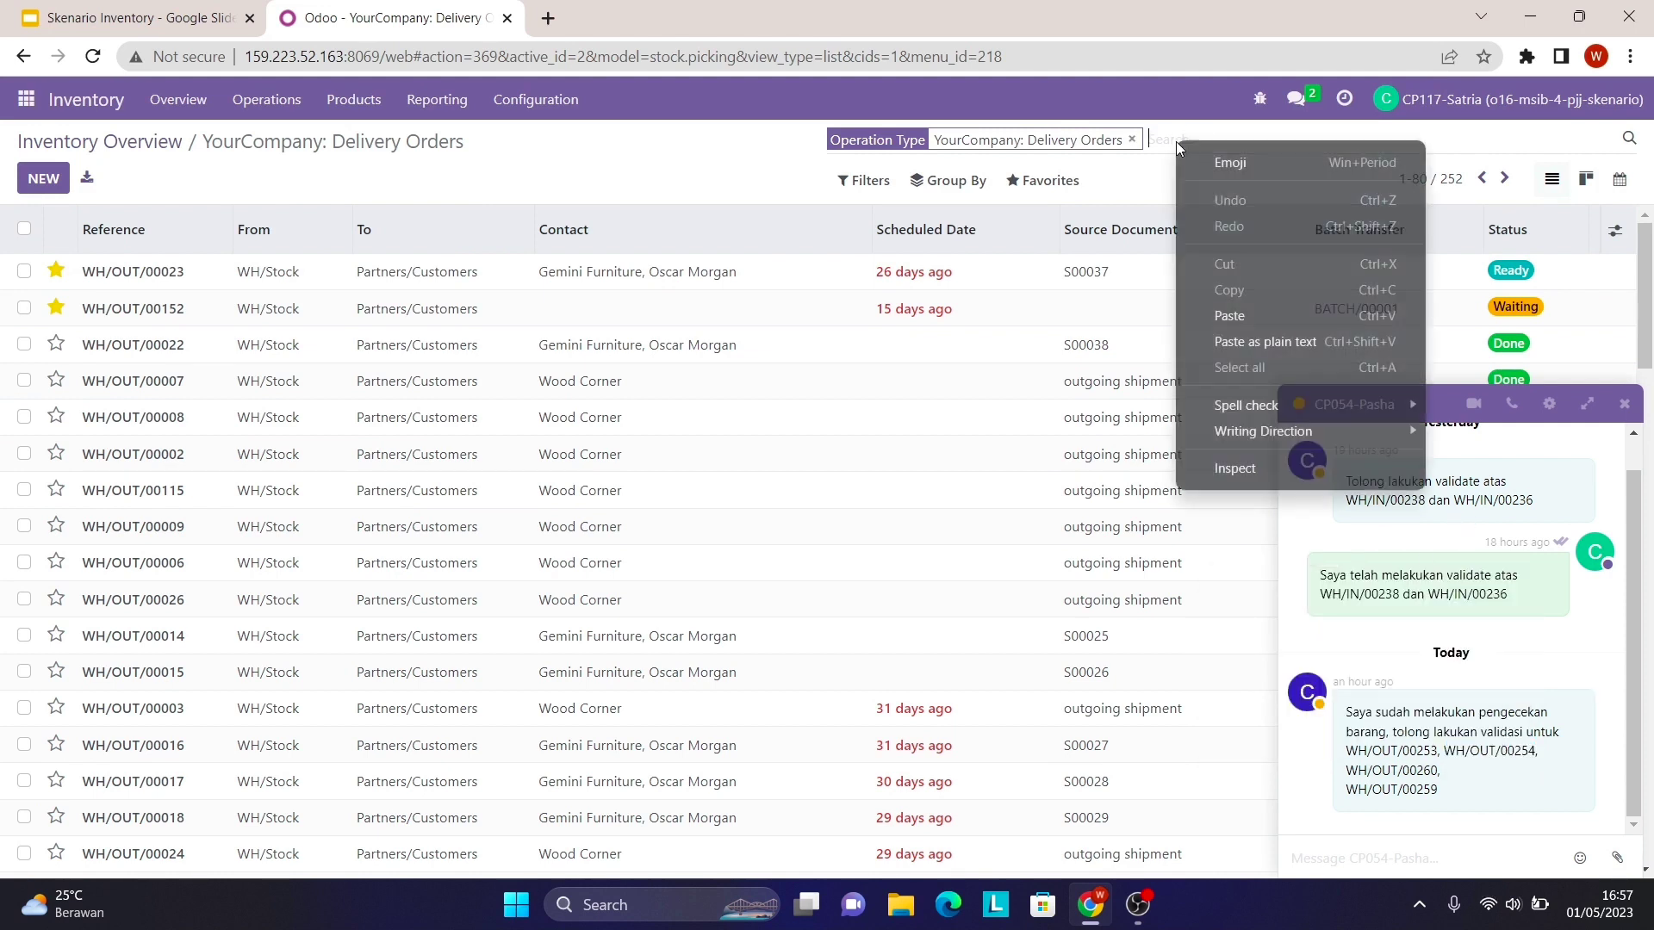
left_click(1242, 318)
key("Return")
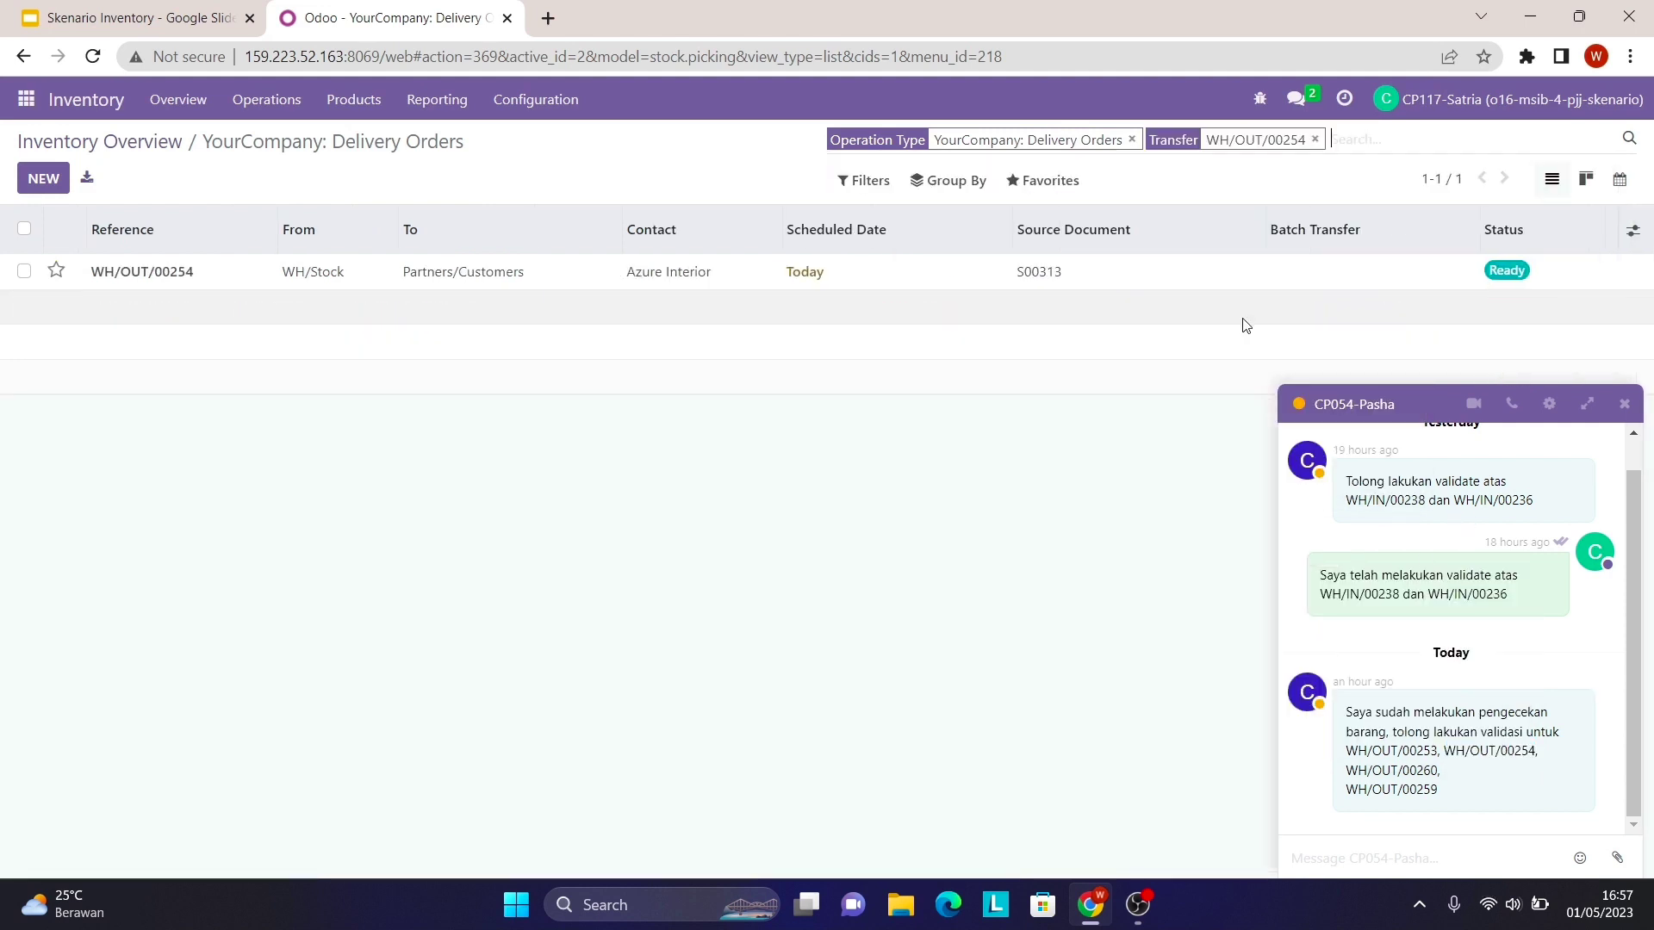
- Validate WH/OUT/00254 for 3 units each of Lampu Hias_3, Karpet_3 and Almari_3 with a backorder
left_click(599, 278)
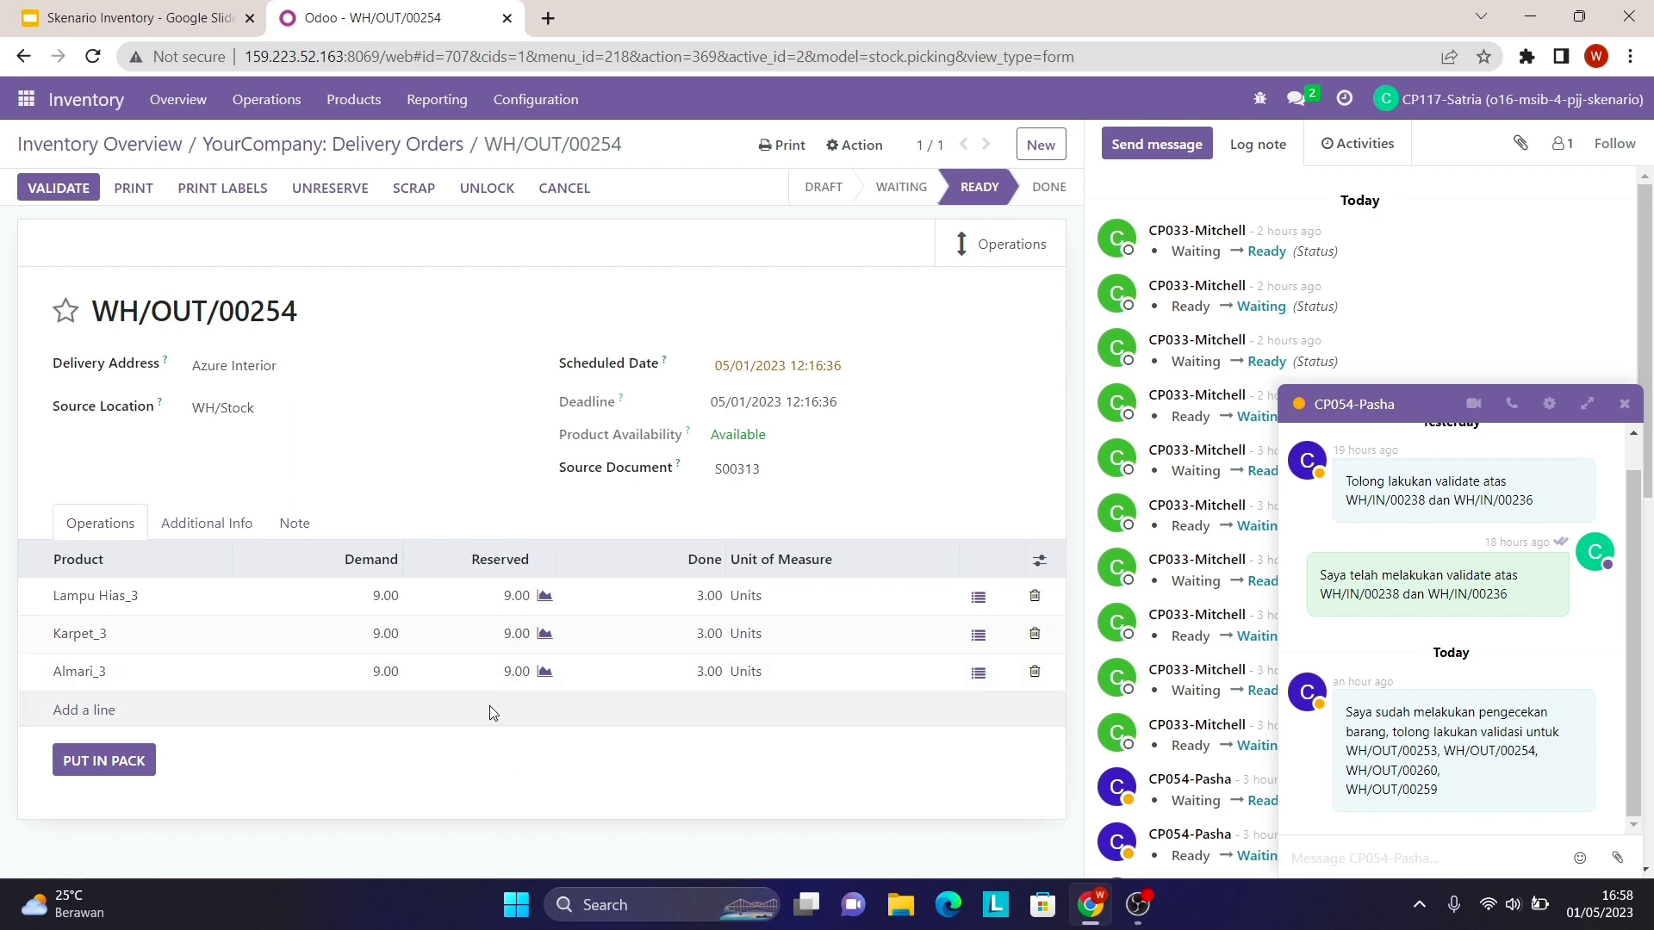
left_click(80, 191)
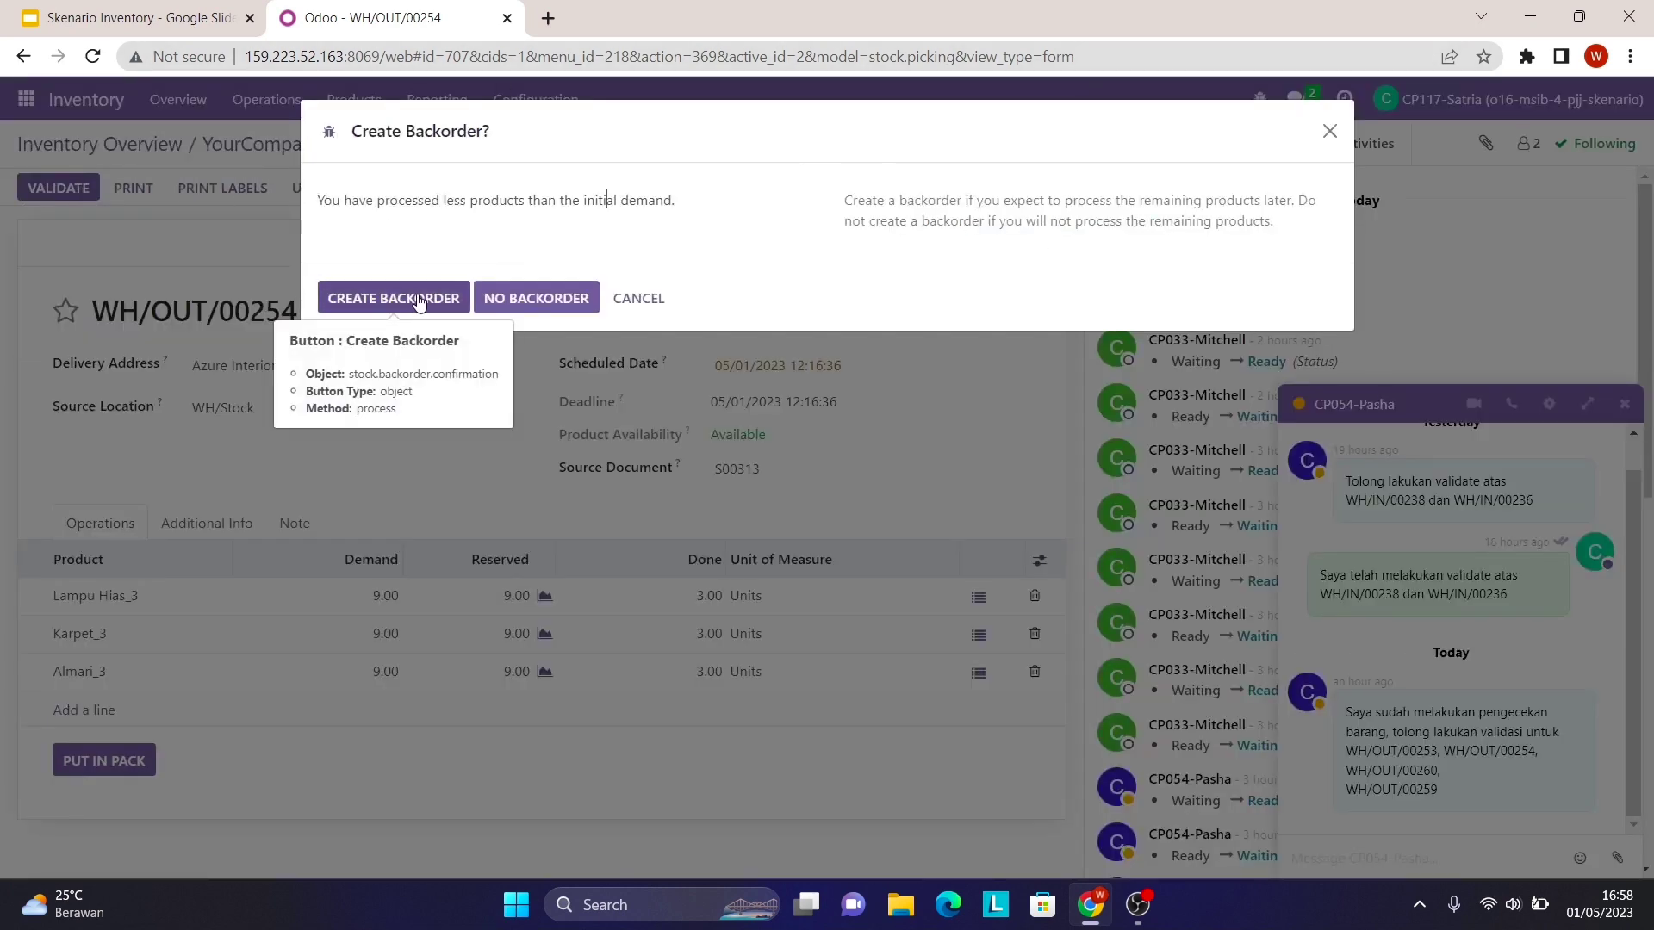
left_click(418, 298)
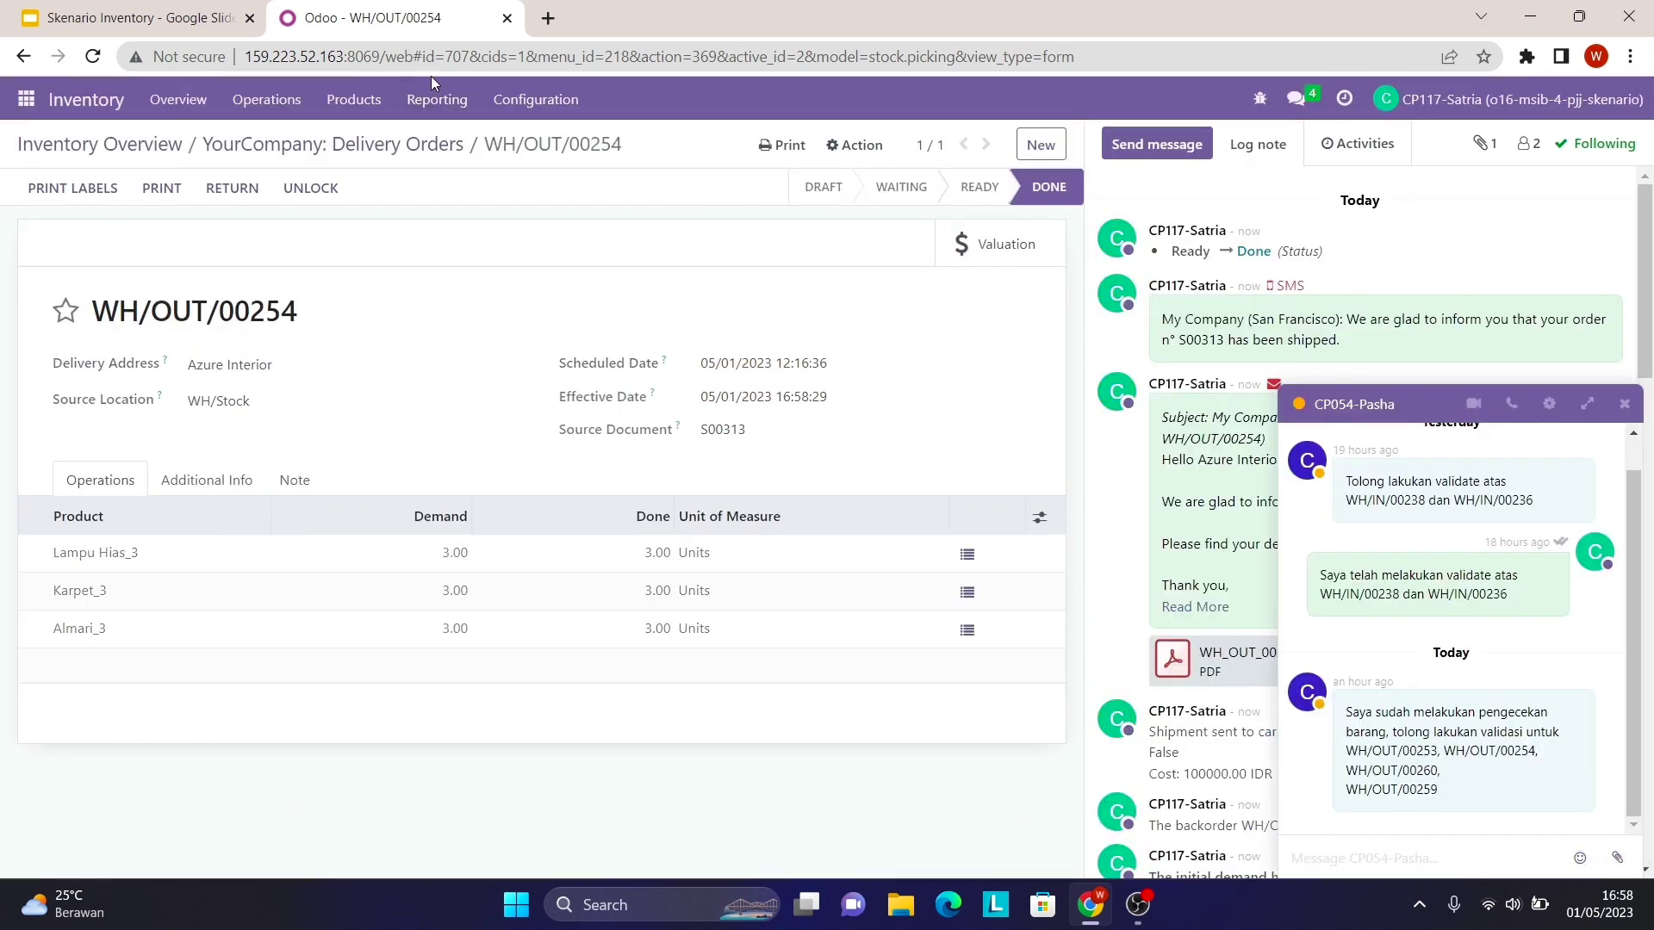
left_click(332, 147)
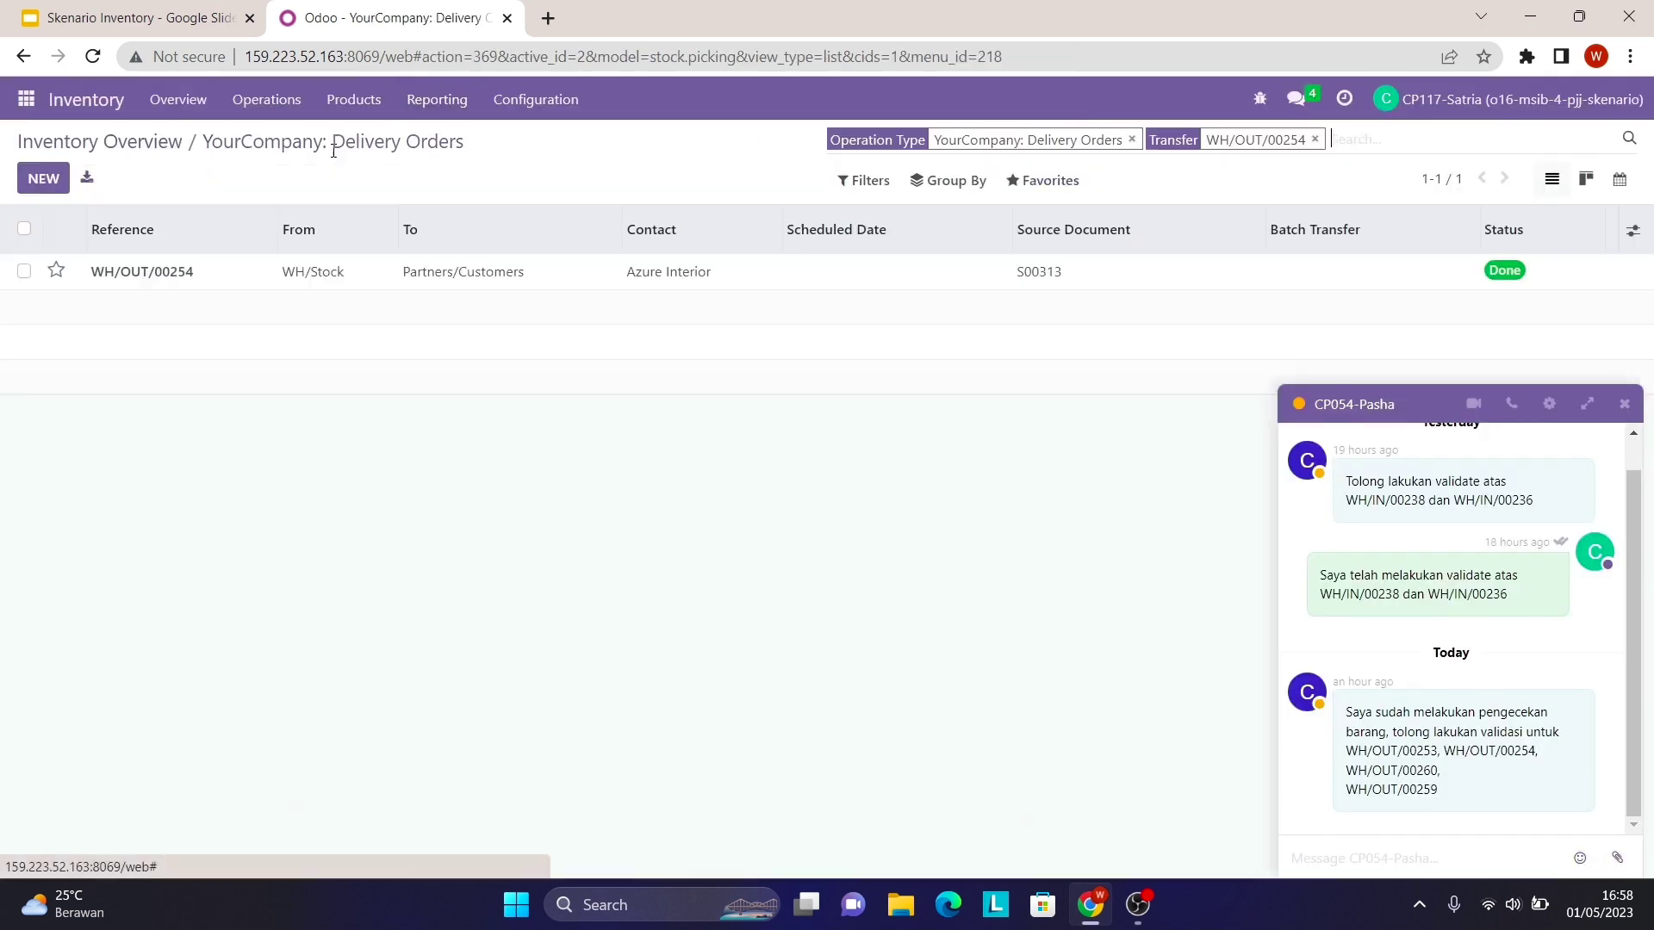
- Replace the WH/OUT/00254 search with WH/OUT/00260 copied from the chat
left_click(1314, 139)
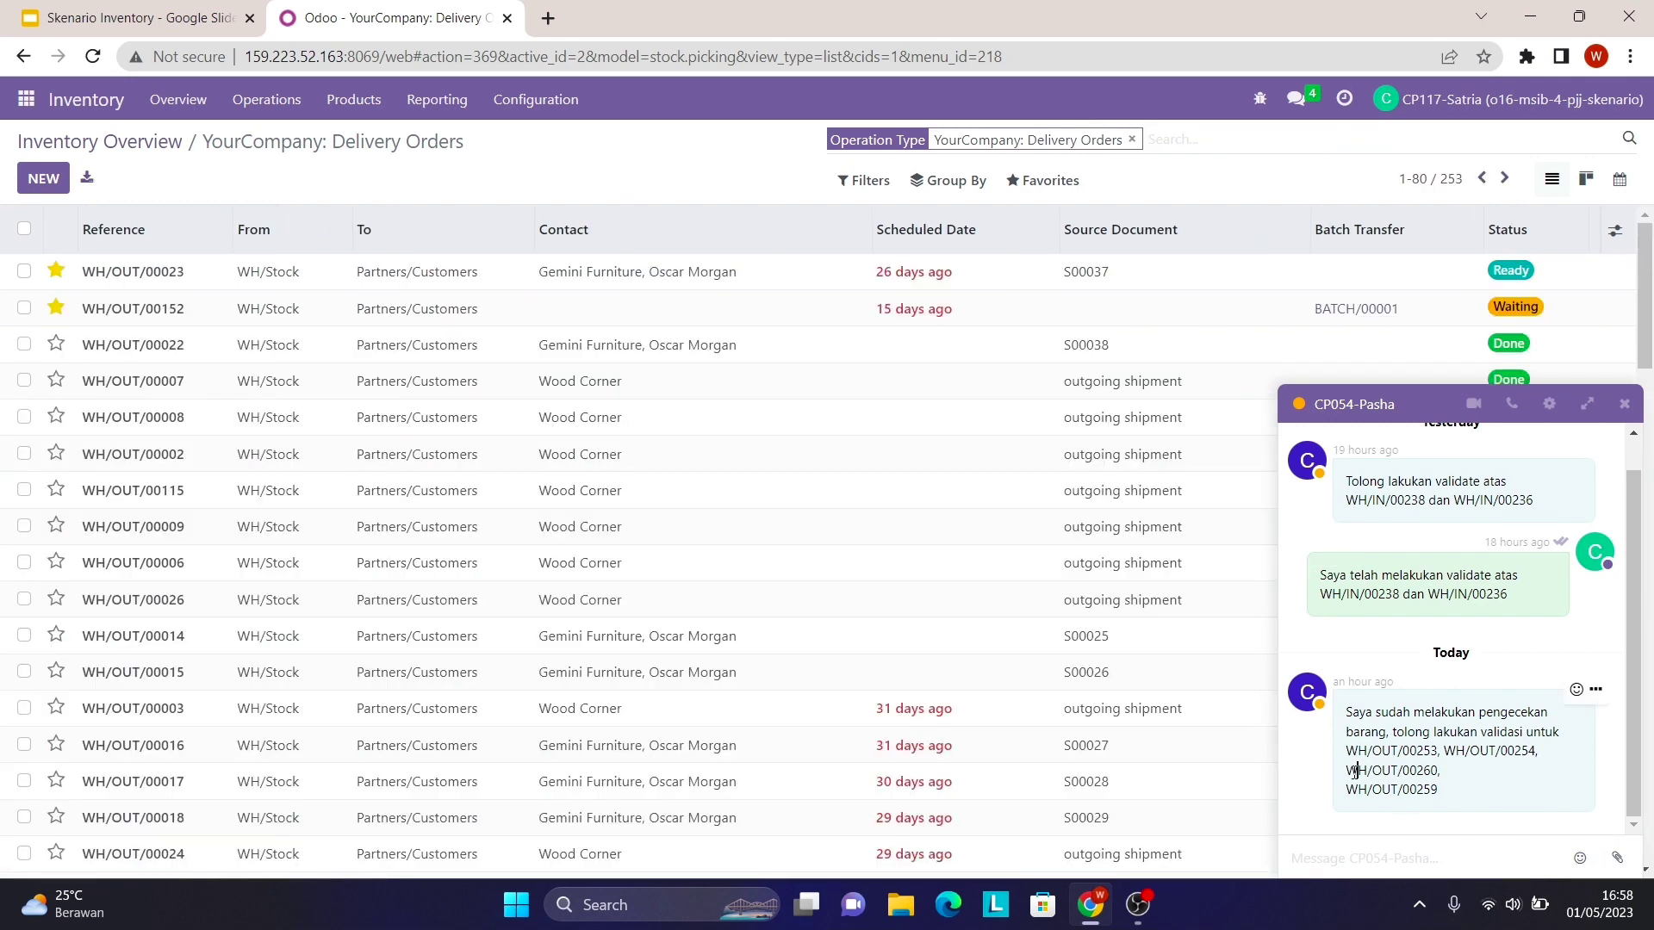
left_click_drag(1355, 770, 1438, 772)
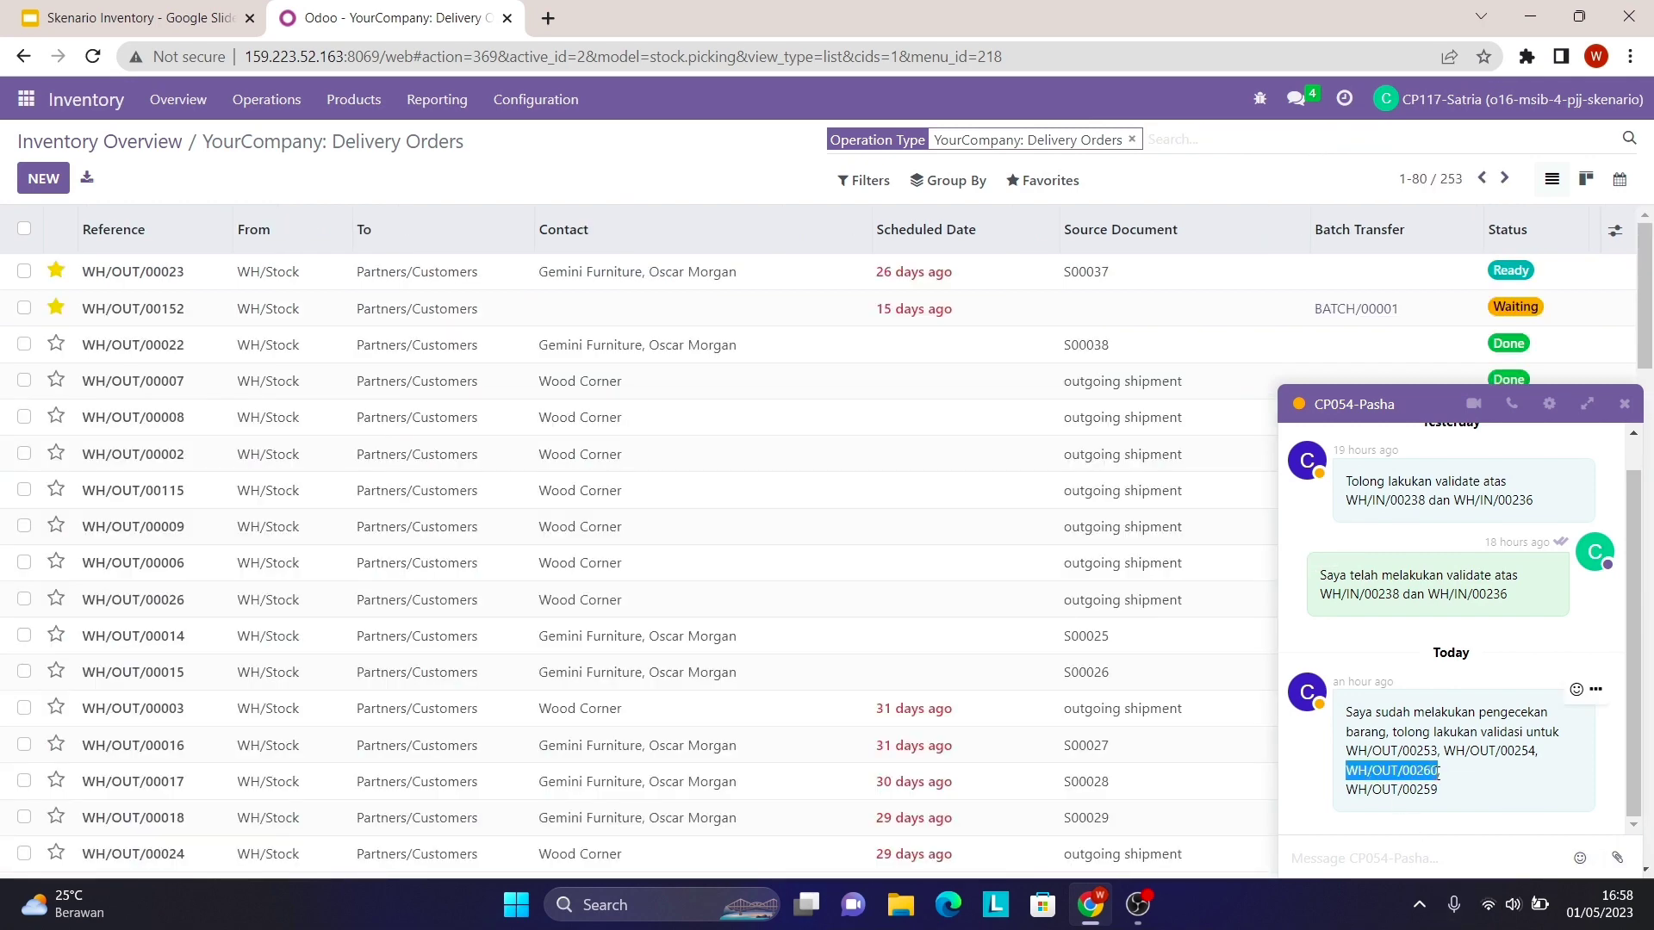
right_click(1424, 772)
left_click(1346, 606)
right_click(1205, 139)
left_click(1261, 318)
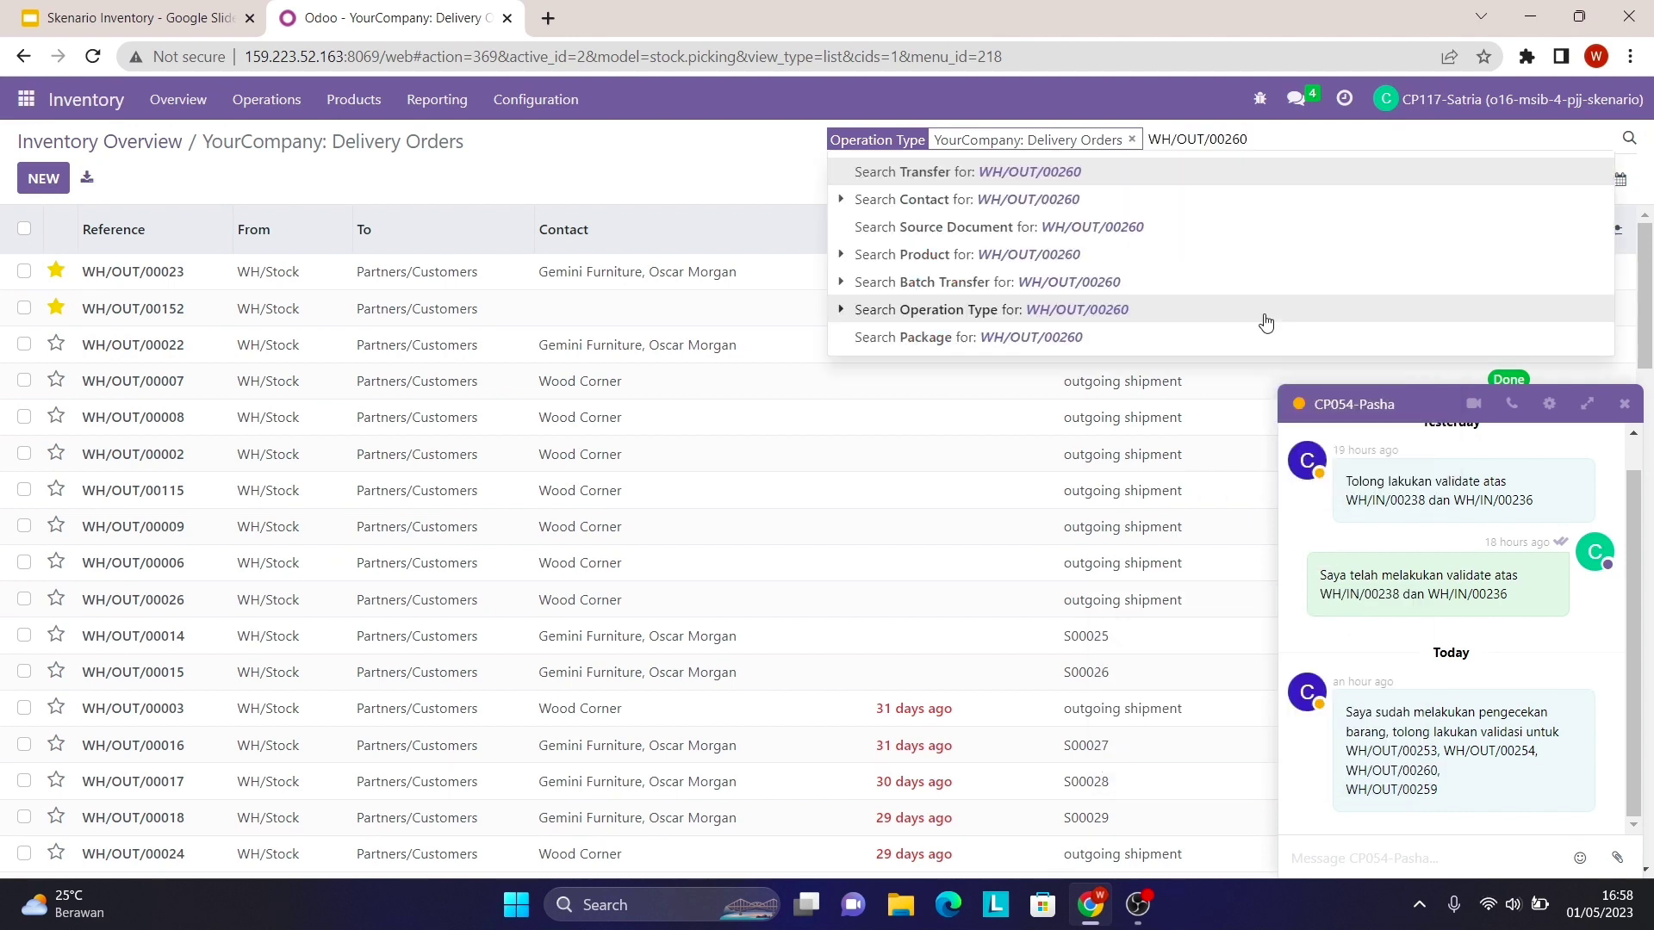
key("Return")
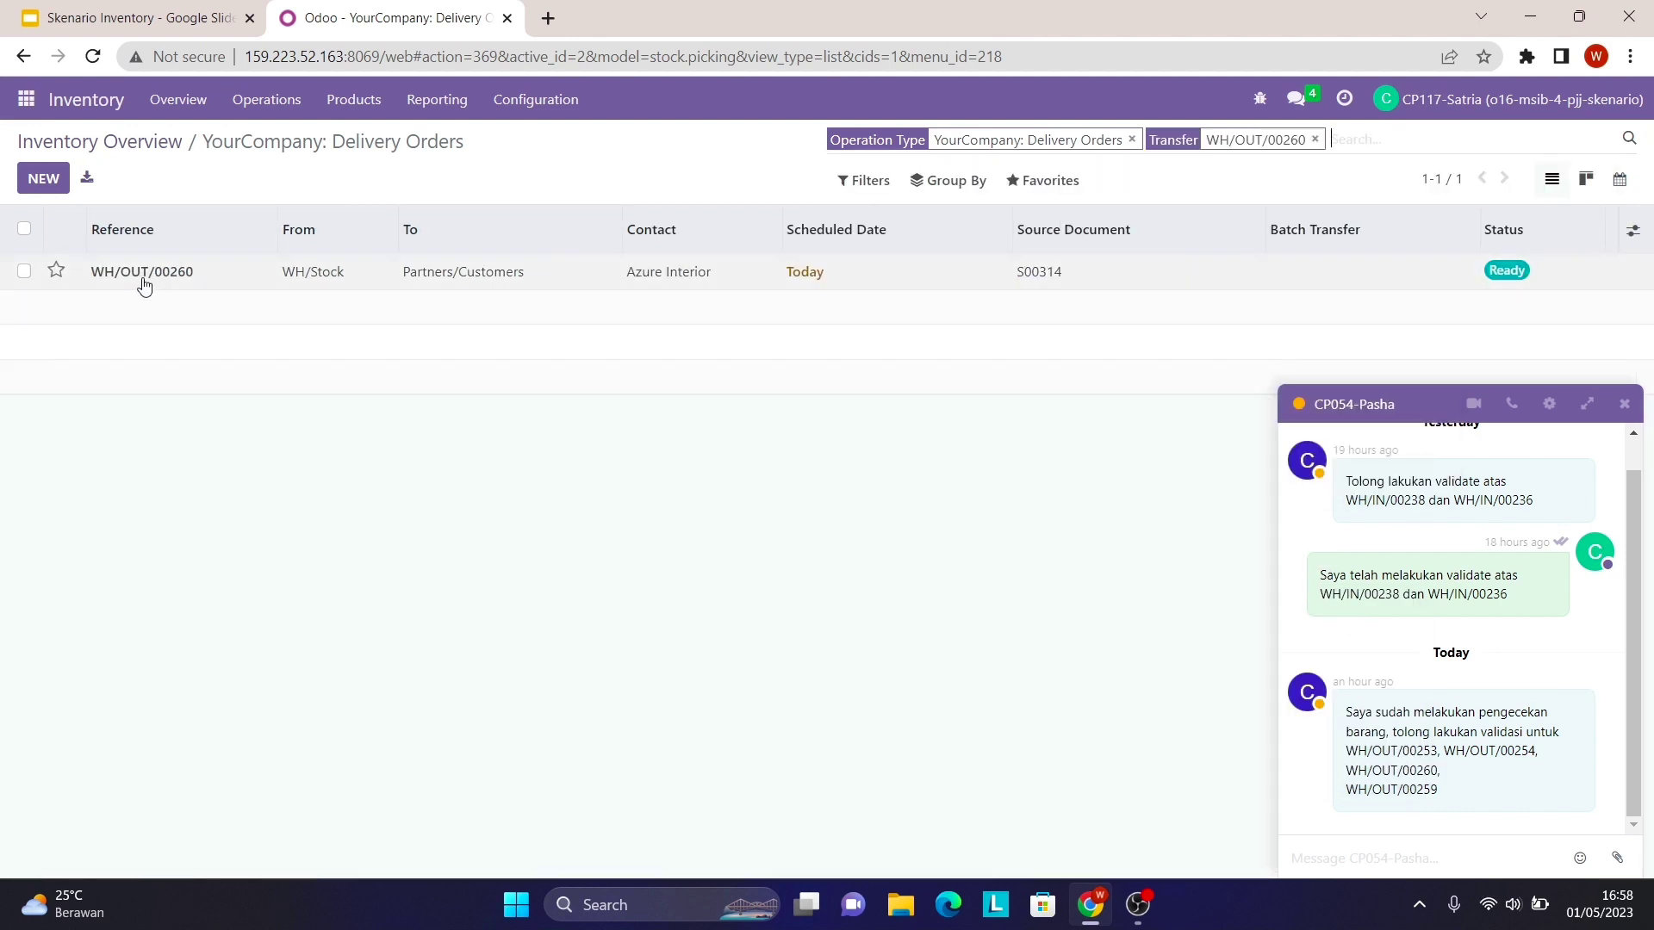
- Validate WH/OUT/00260 for 3 units each of Karpet_3, Meja_3 and Sofa_3, backordering the rest
left_click(658, 273)
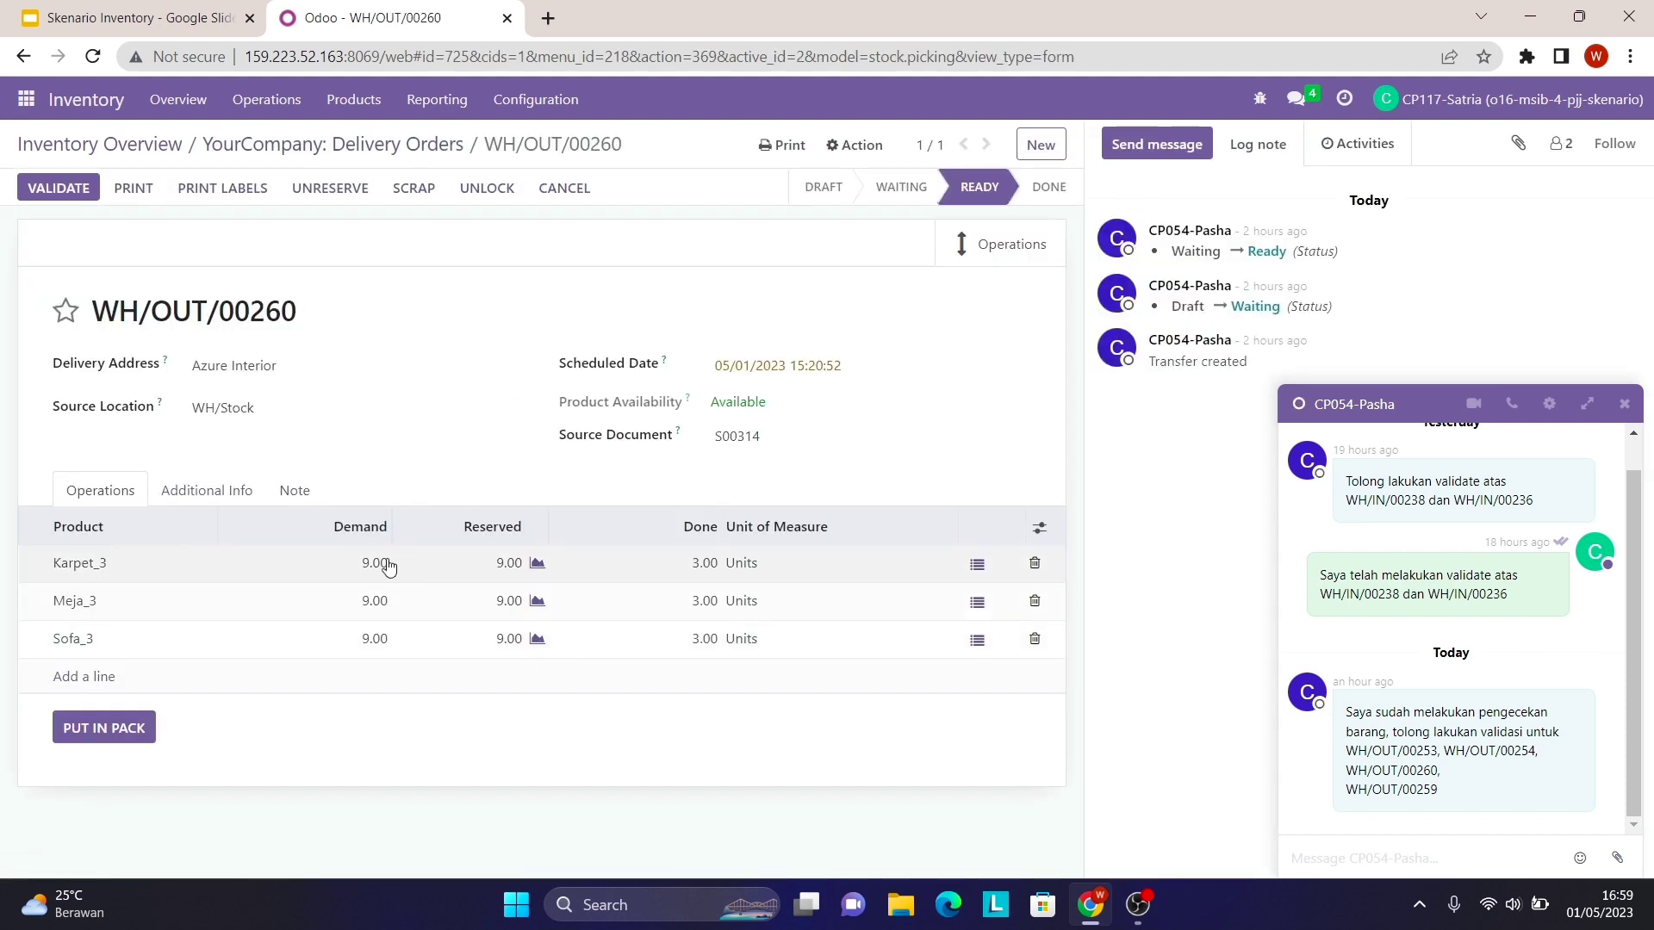
left_click(69, 190)
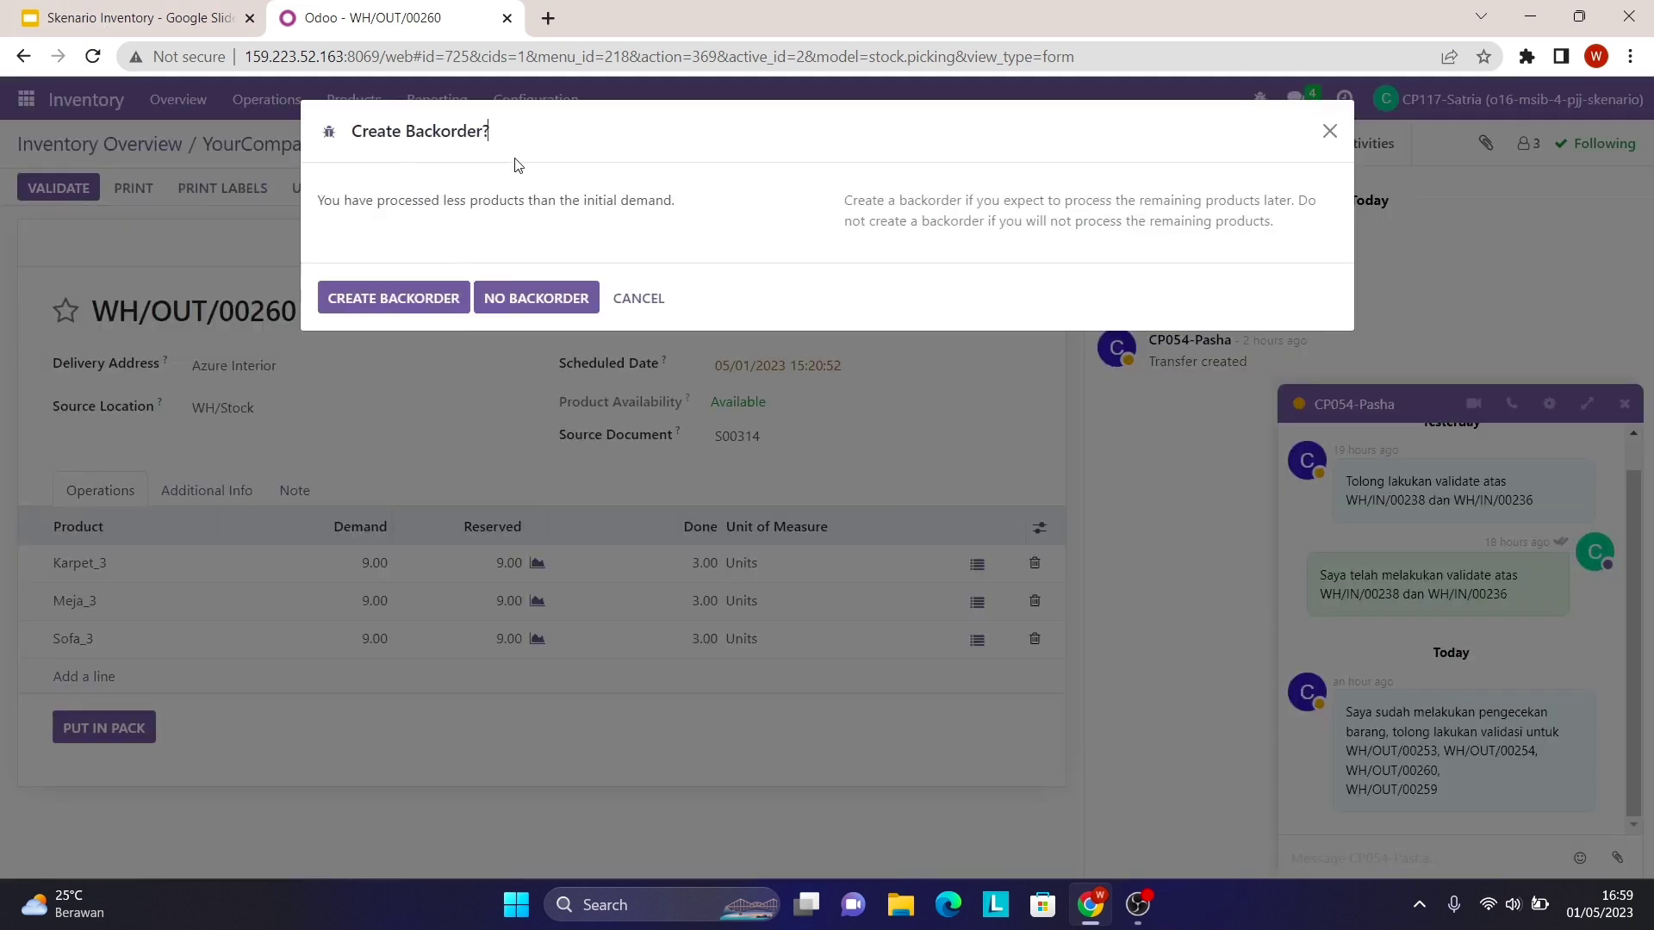
left_click(441, 301)
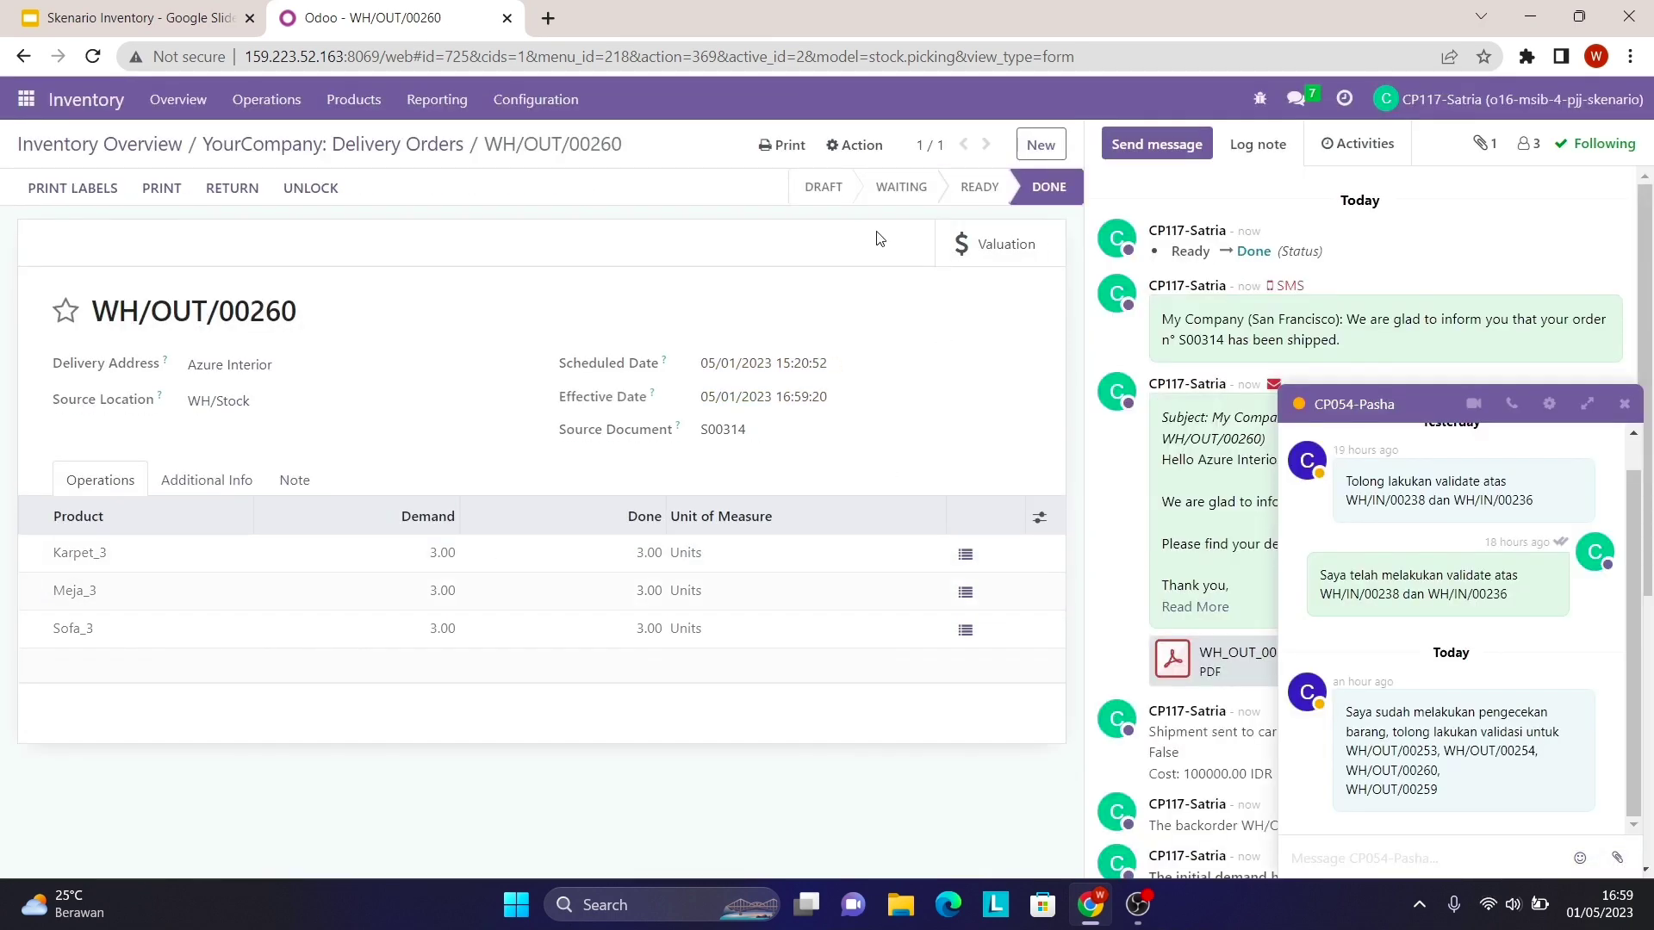
left_click(372, 155)
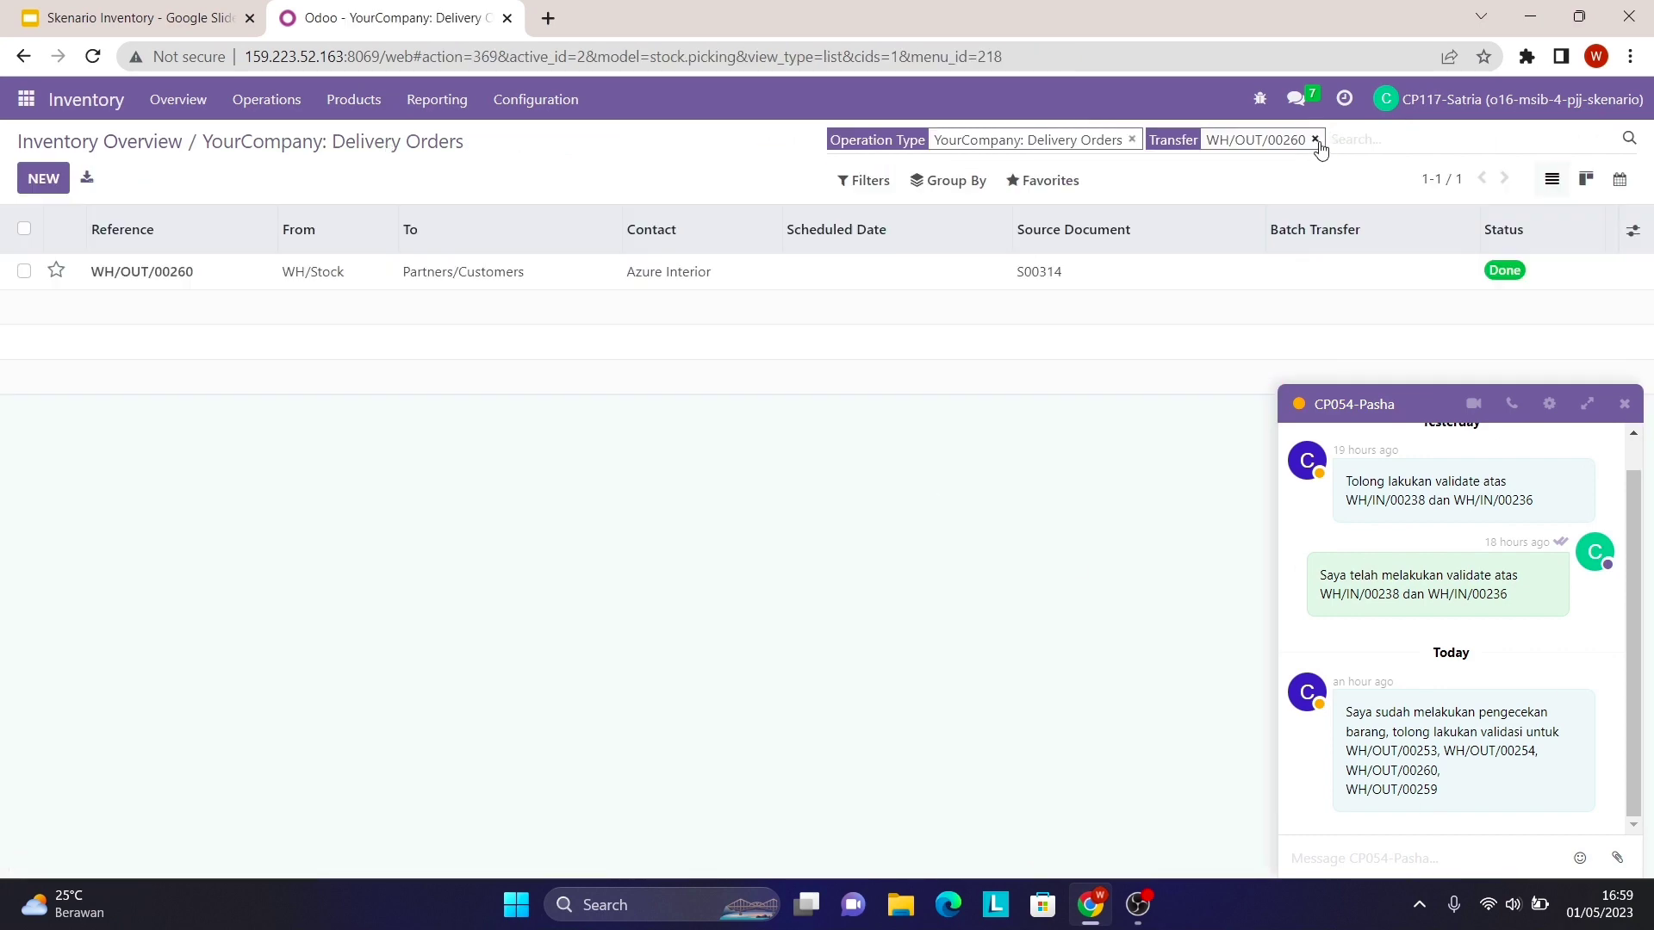
- Search the delivery orders for WH/OUT/00259 copied from the chat message
left_click_drag(1344, 790, 1441, 799)
right_click(1440, 800)
left_click(1383, 635)
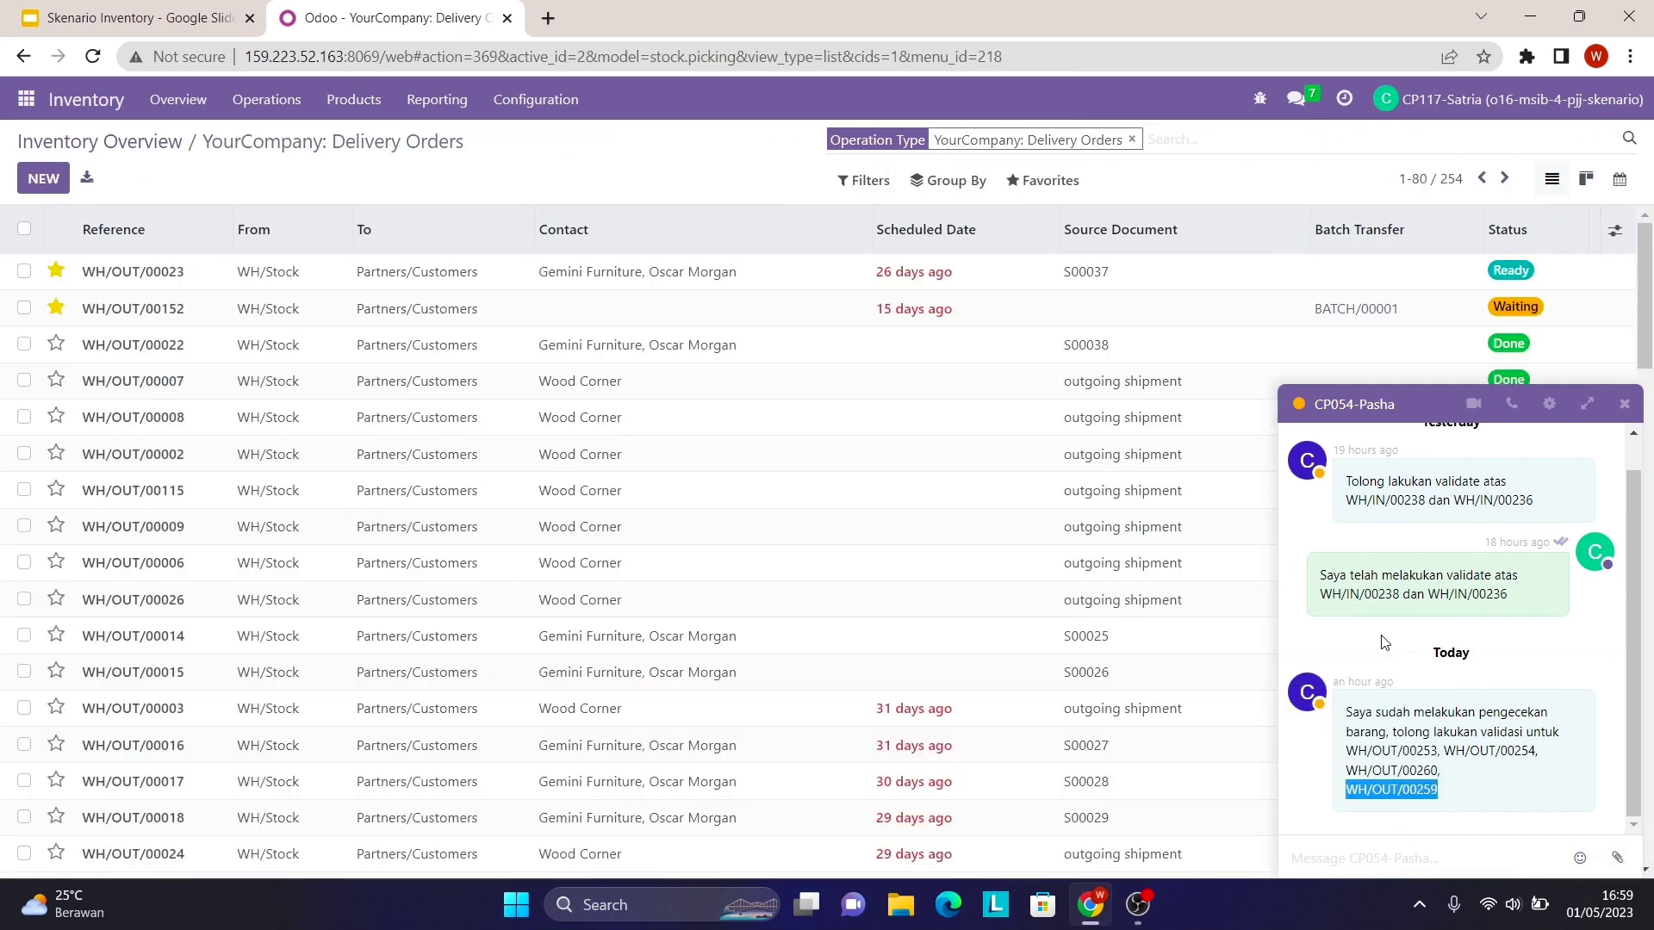
left_click(1158, 137)
right_click(1158, 138)
left_click(1231, 313)
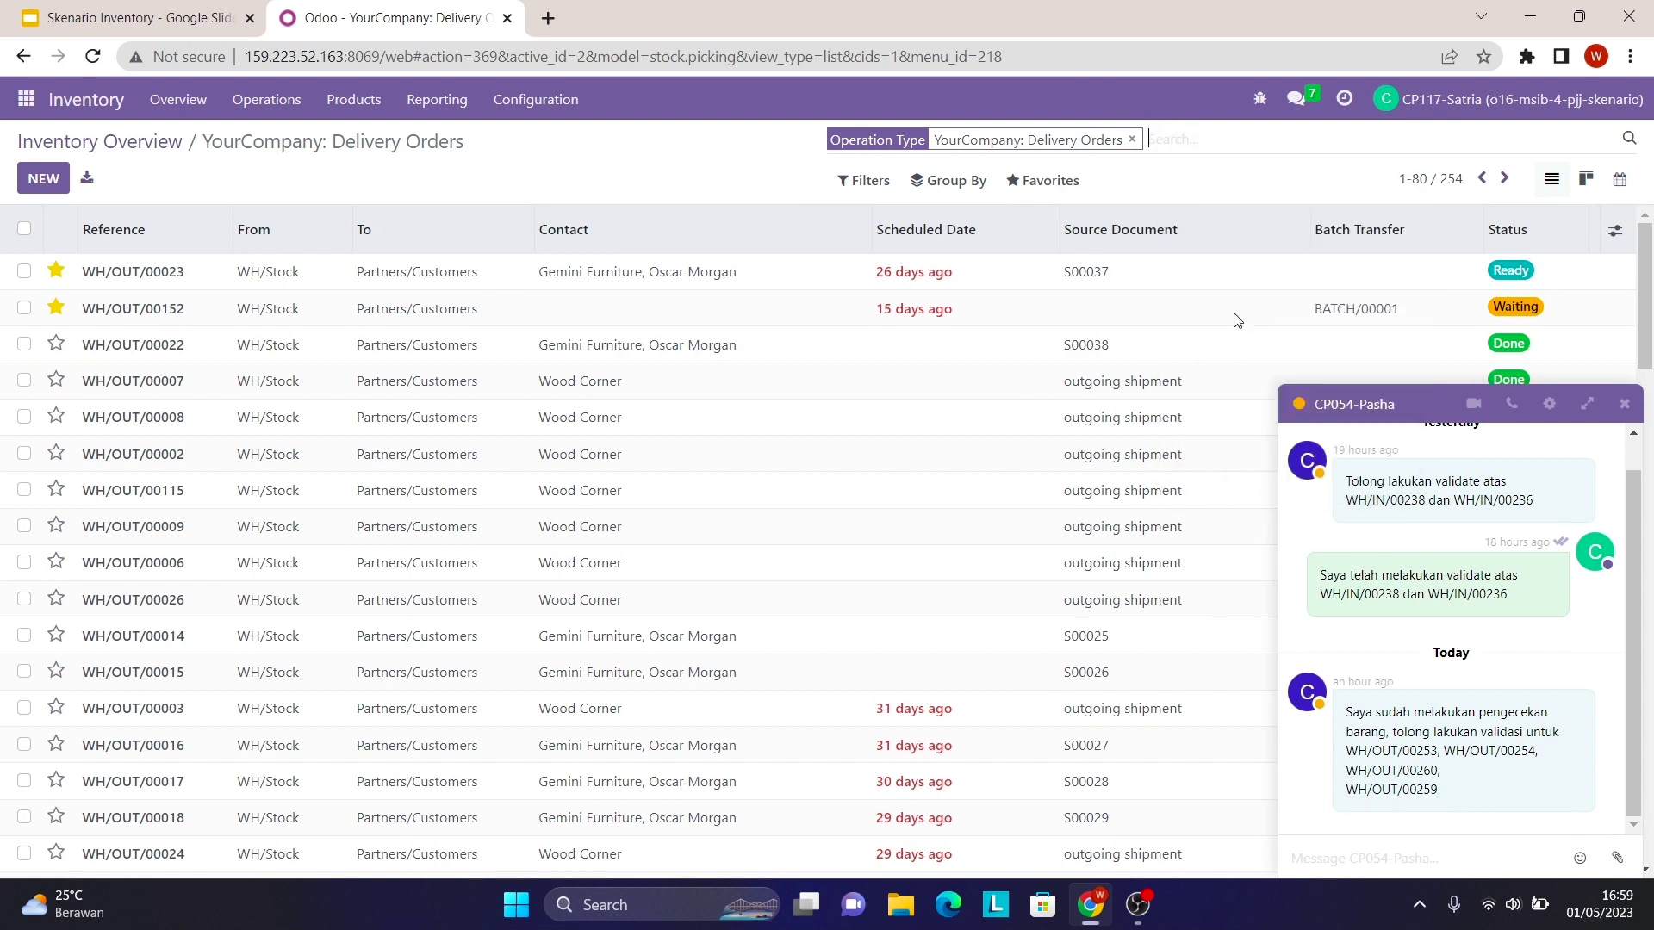
key("Return")
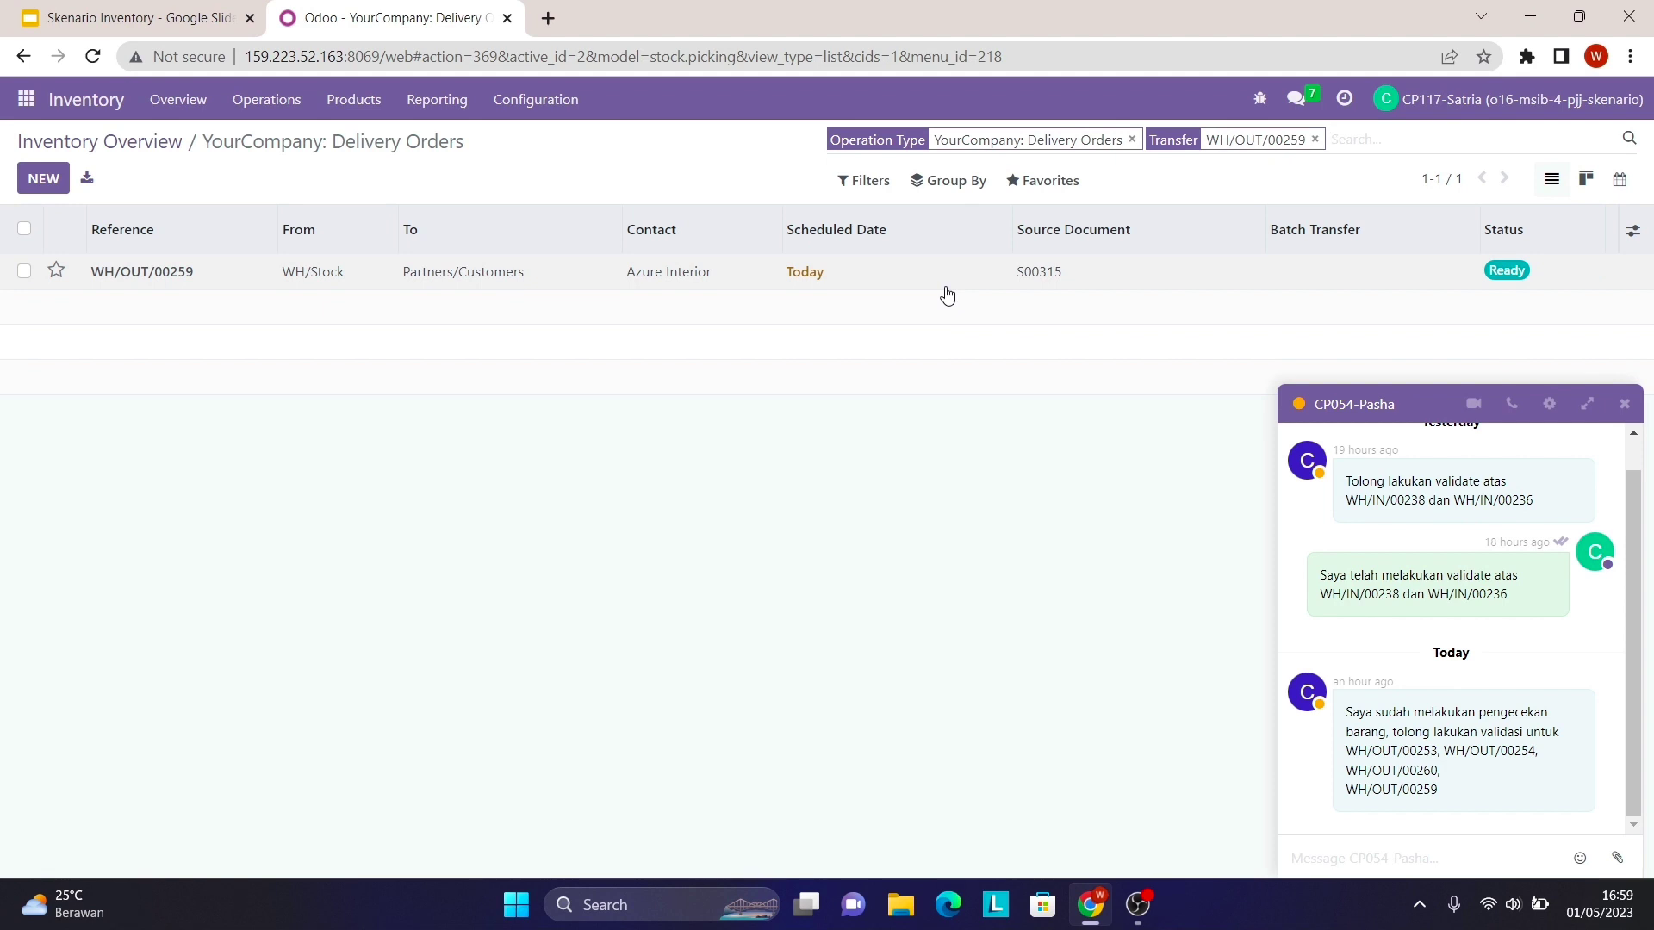
- Validate WH/OUT/00259 so Lampu Hias_3, Karpet_3 and Almari_3 show 3.00 units done
left_click(347, 284)
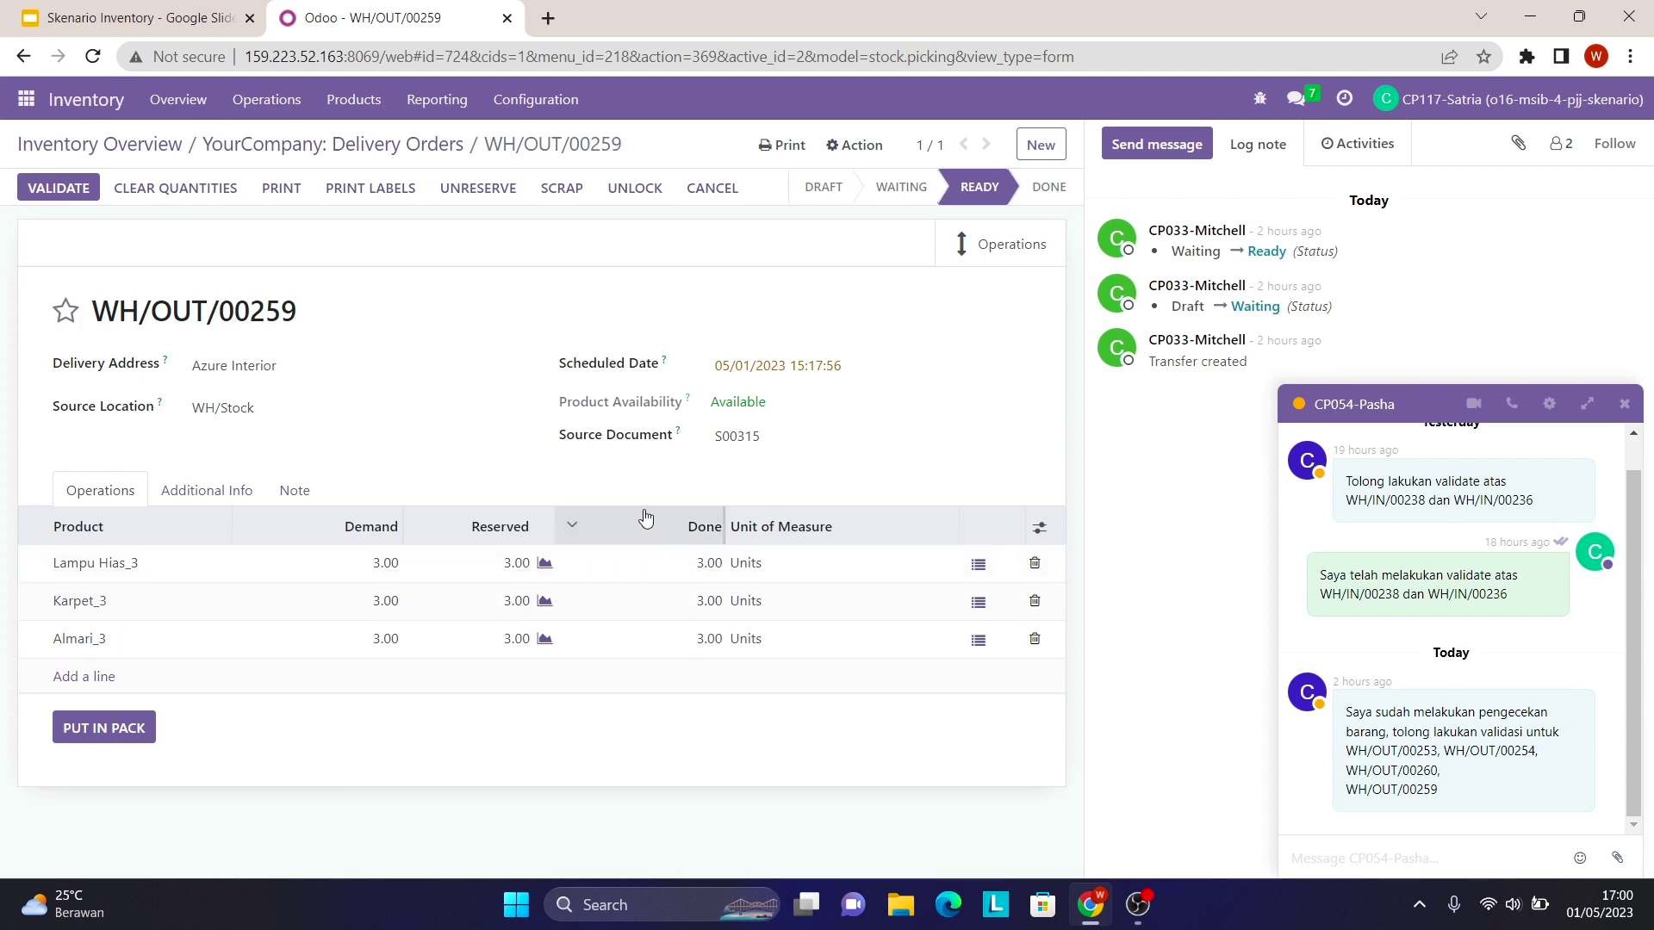
left_click(87, 189)
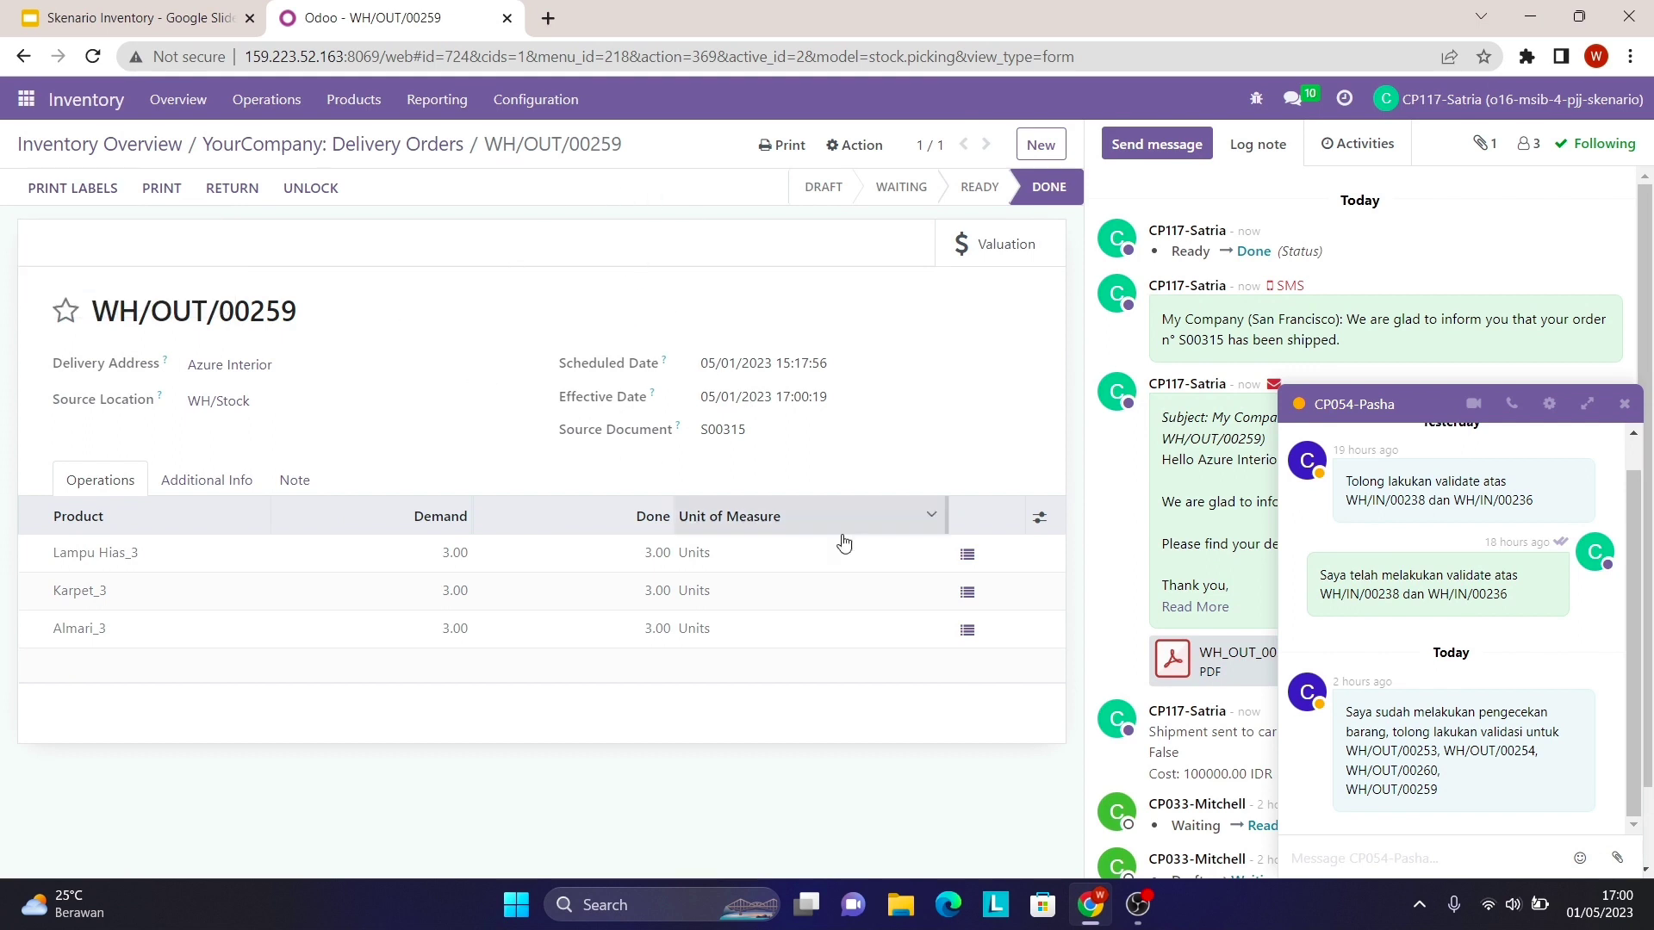
scroll(1092, 267, "down", 1)
scroll(1092, 267, "up", 1)
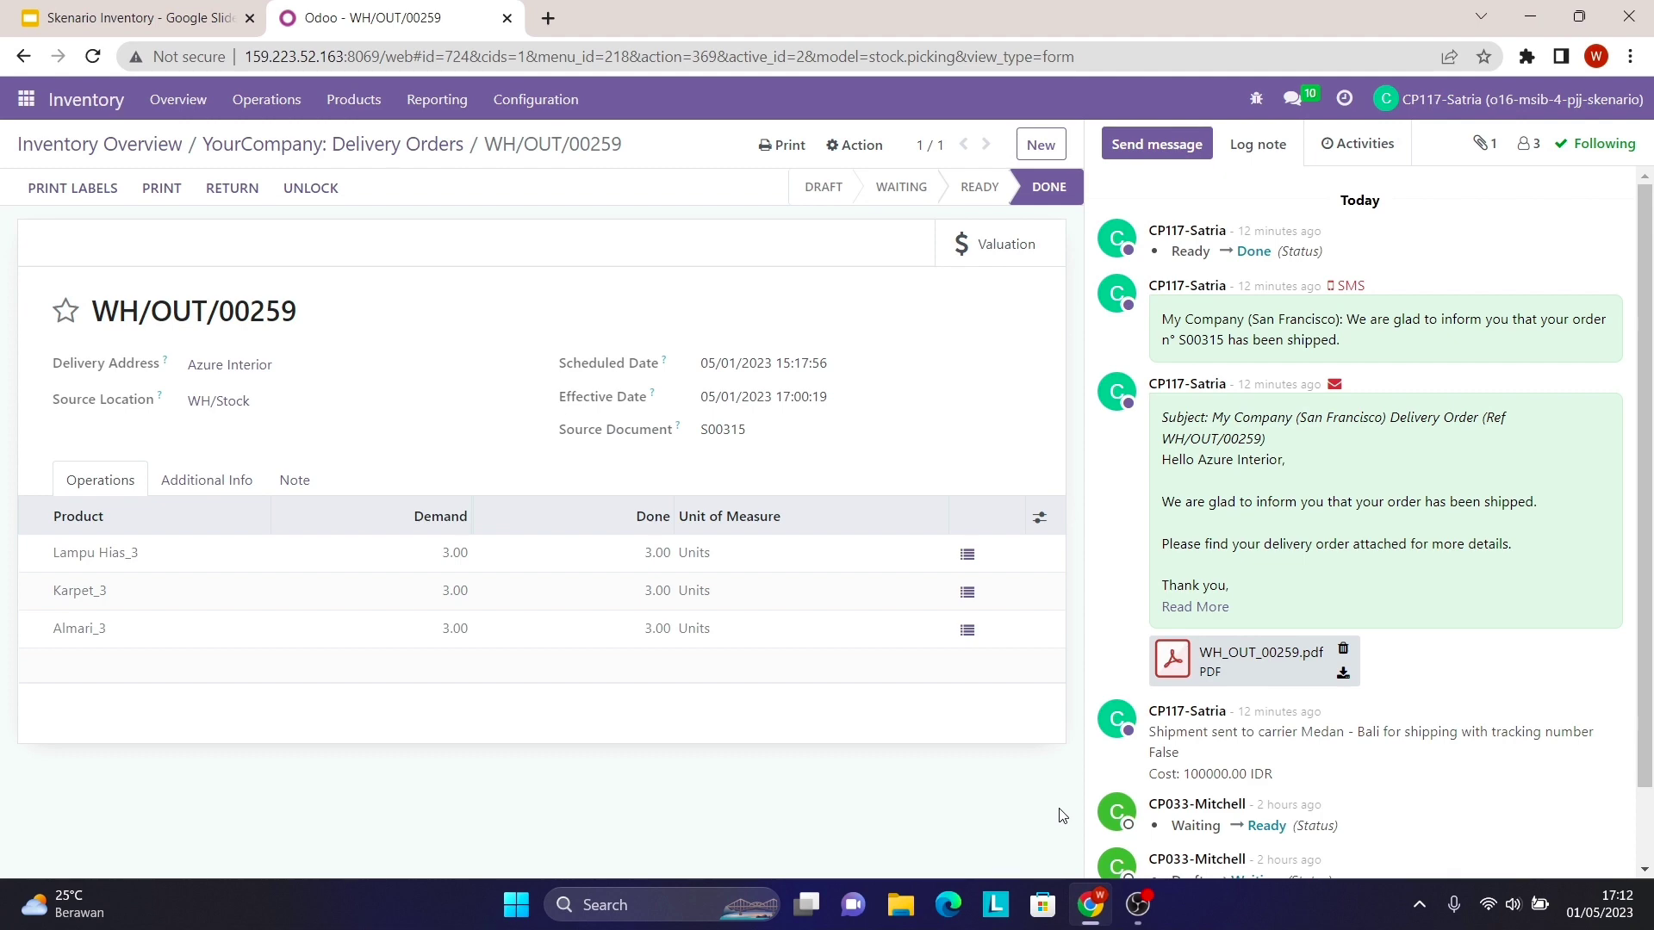
left_click(218, 29)
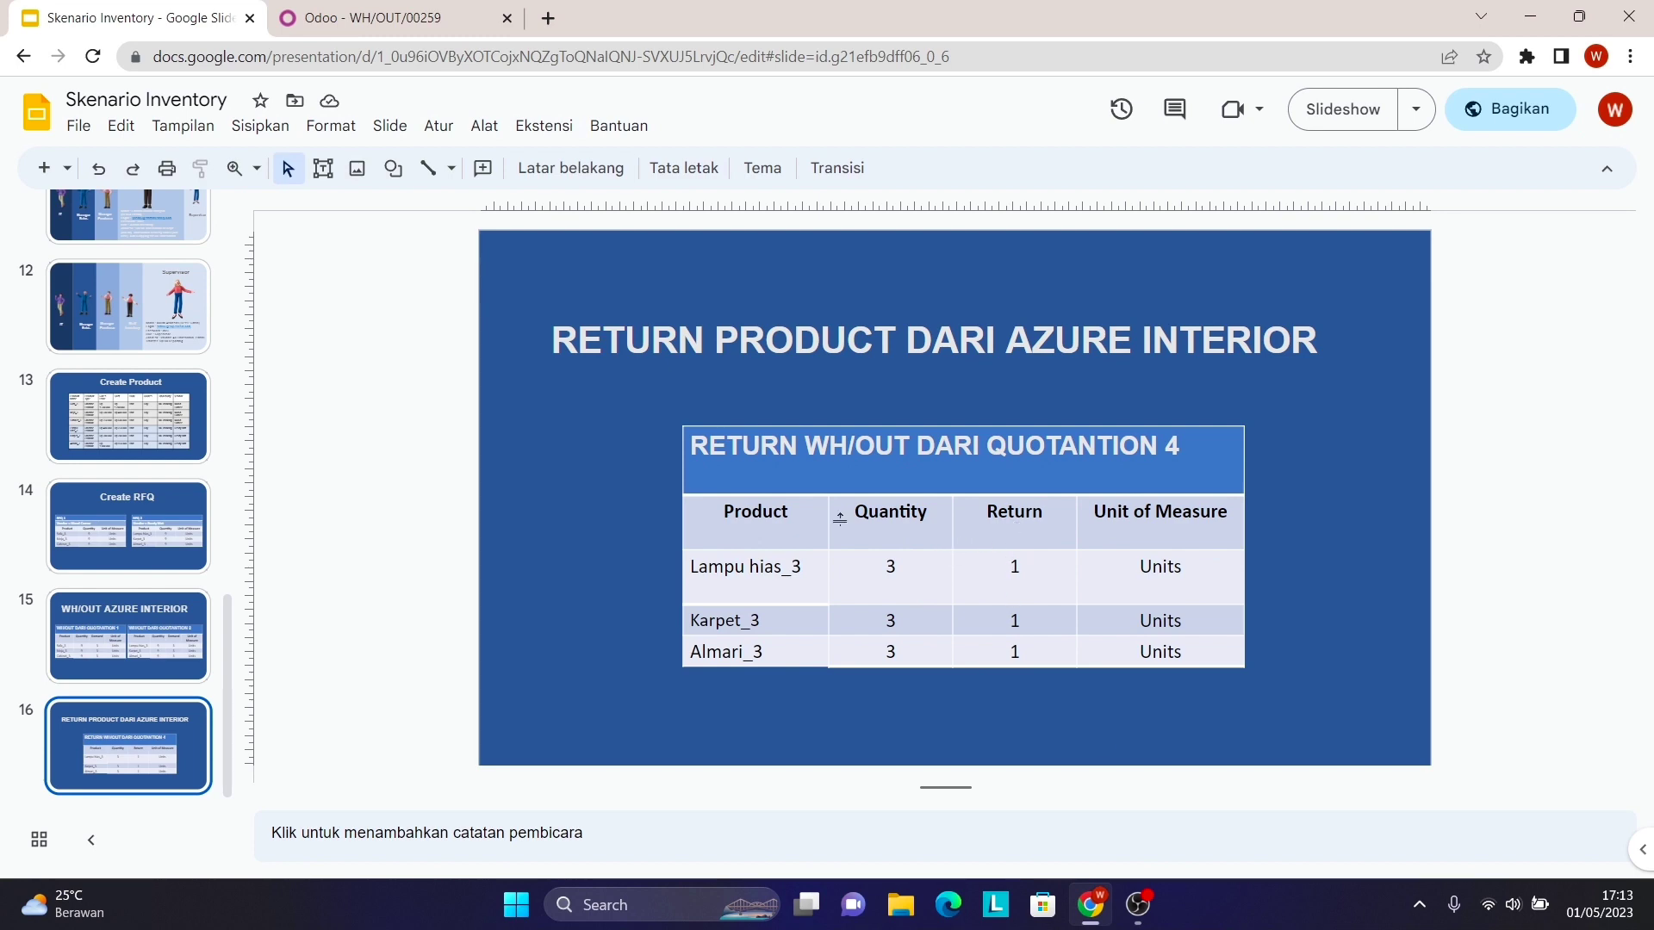
left_click(376, 17)
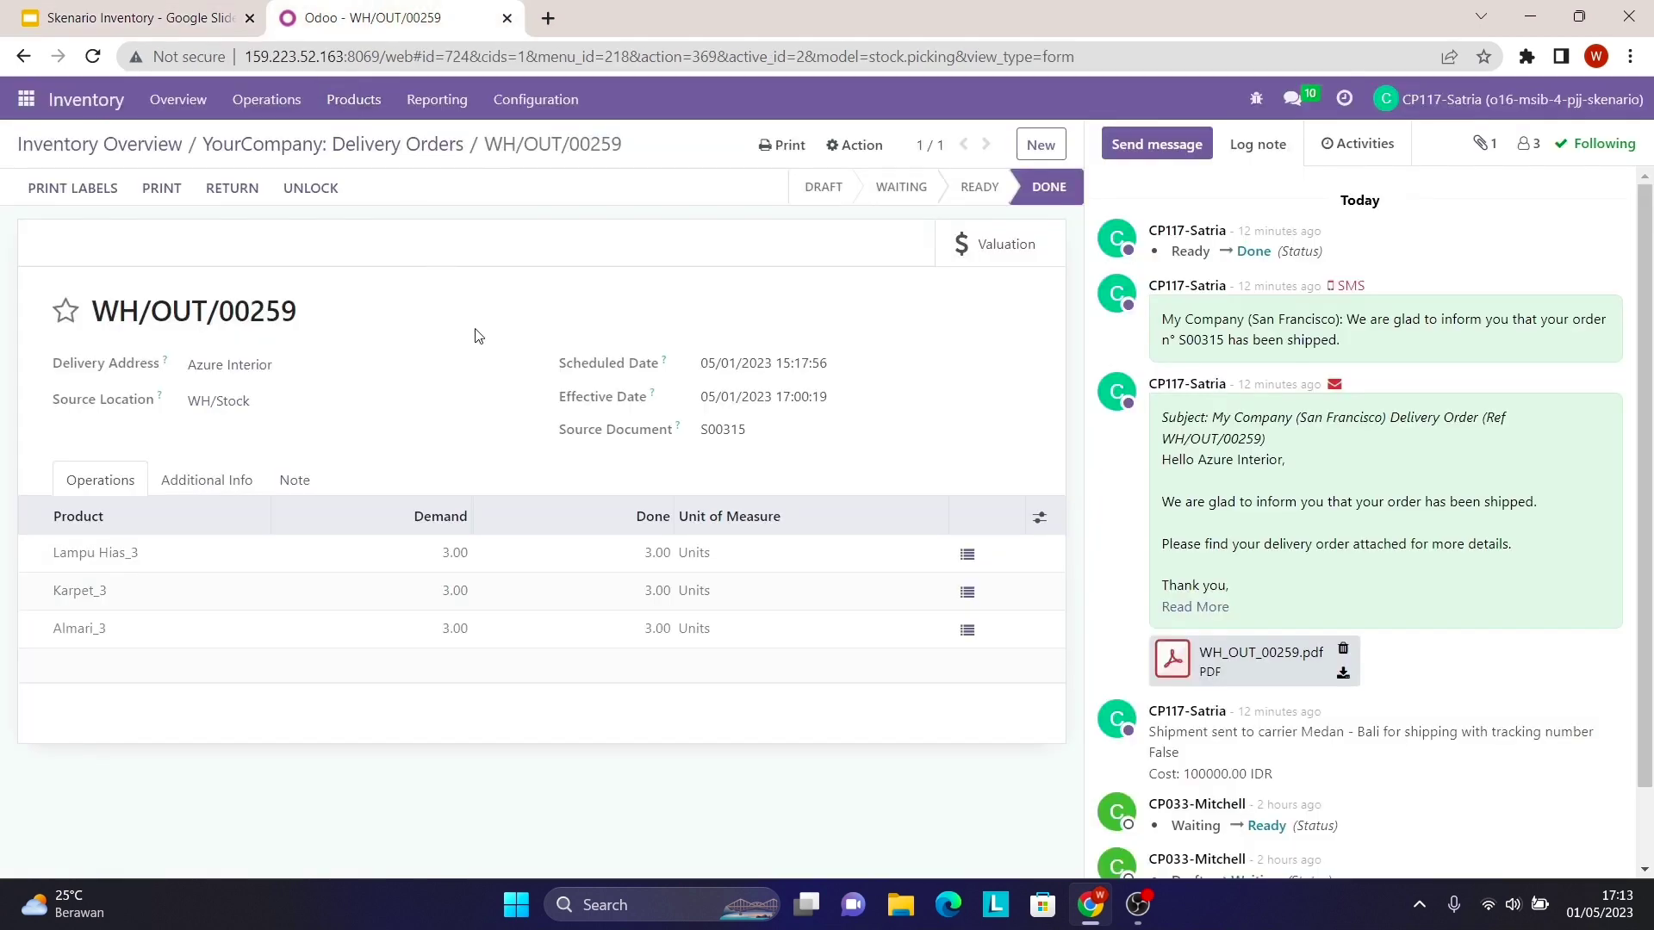
- Return 1 unit each of Lampu Hias_3, Karpet_3 and Almari_3 from WH/OUT/00259
left_click(243, 187)
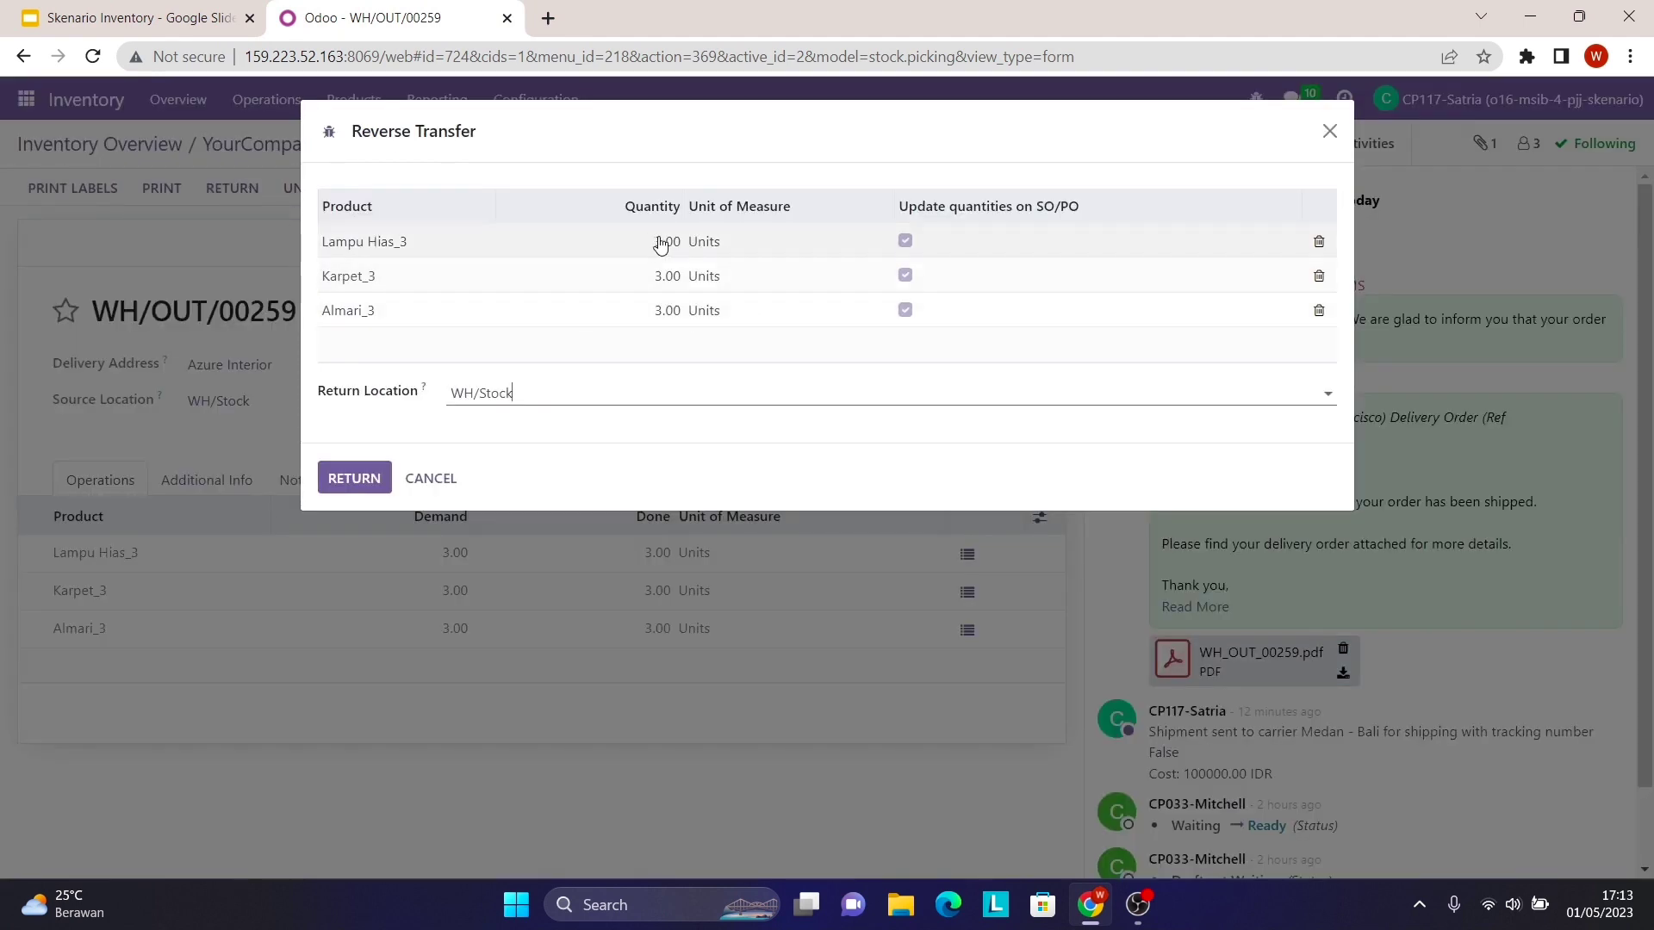
left_click(661, 245)
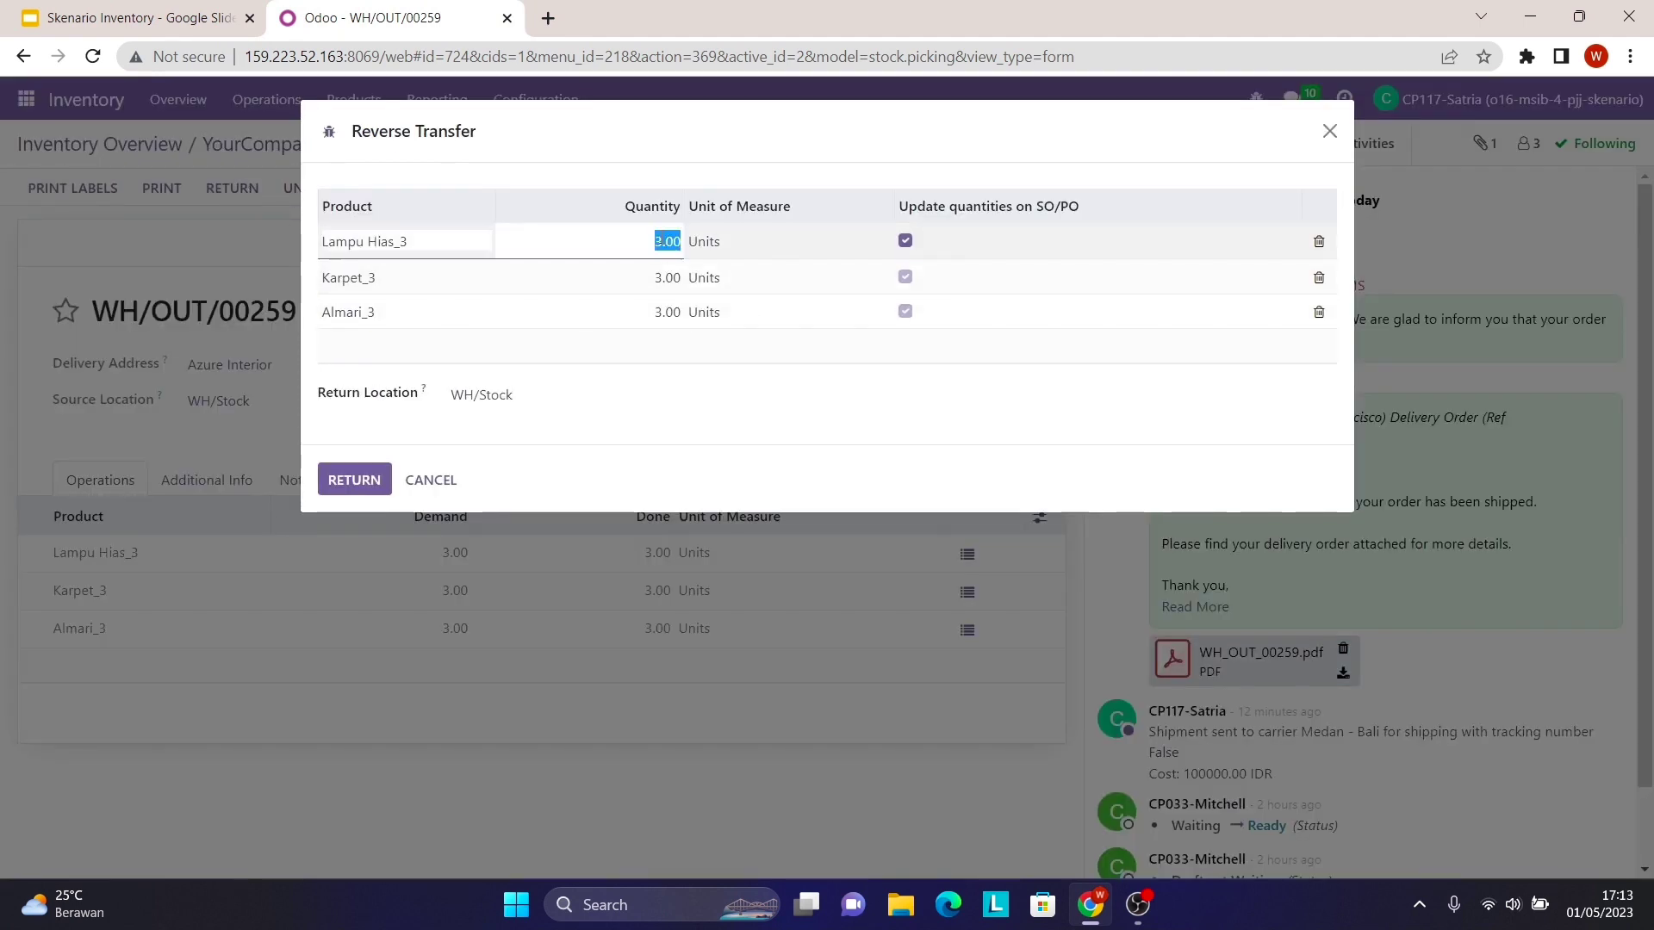
type("1")
left_click(674, 291)
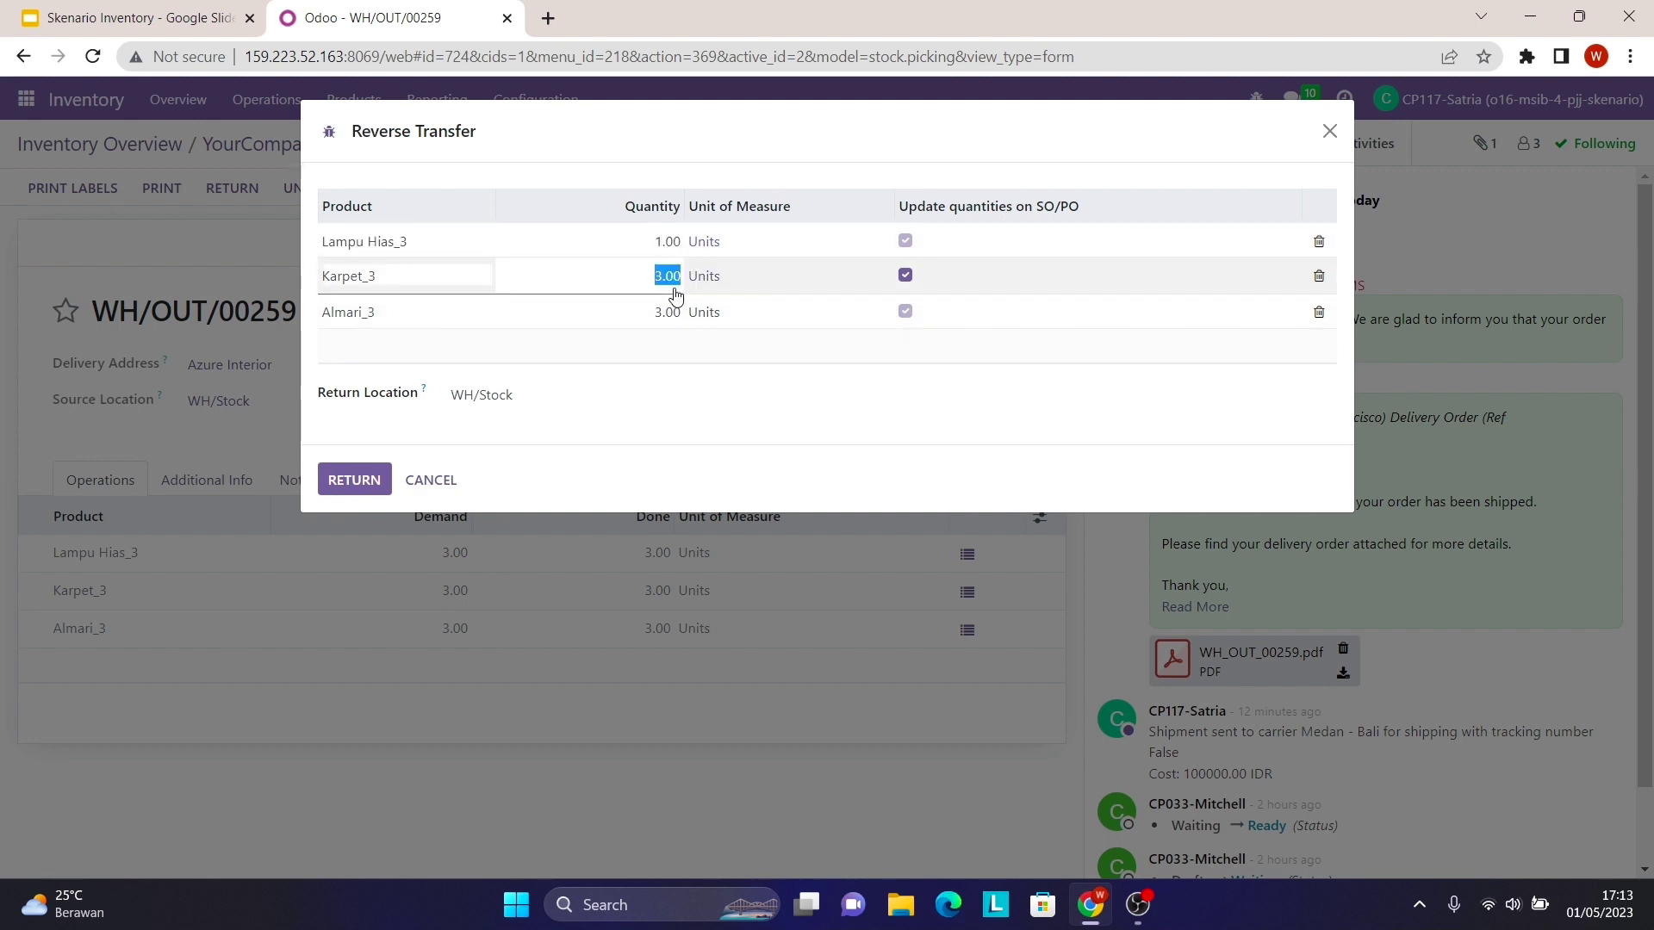
type("1")
left_click(672, 311)
type("1")
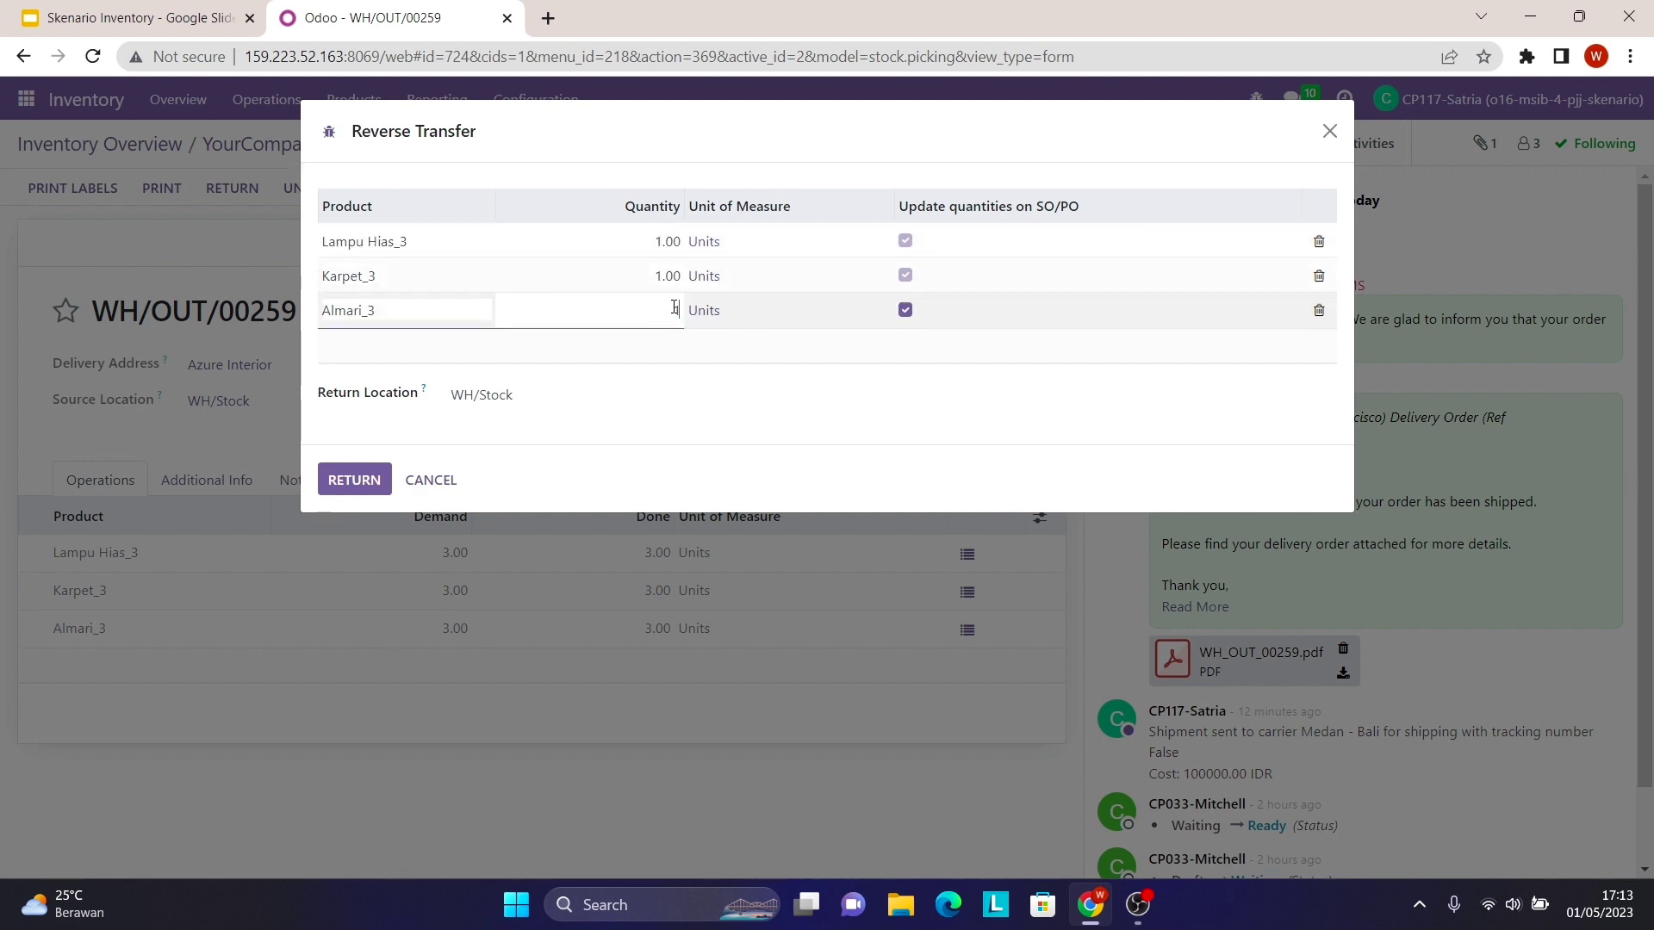
left_click(539, 376)
left_click(376, 475)
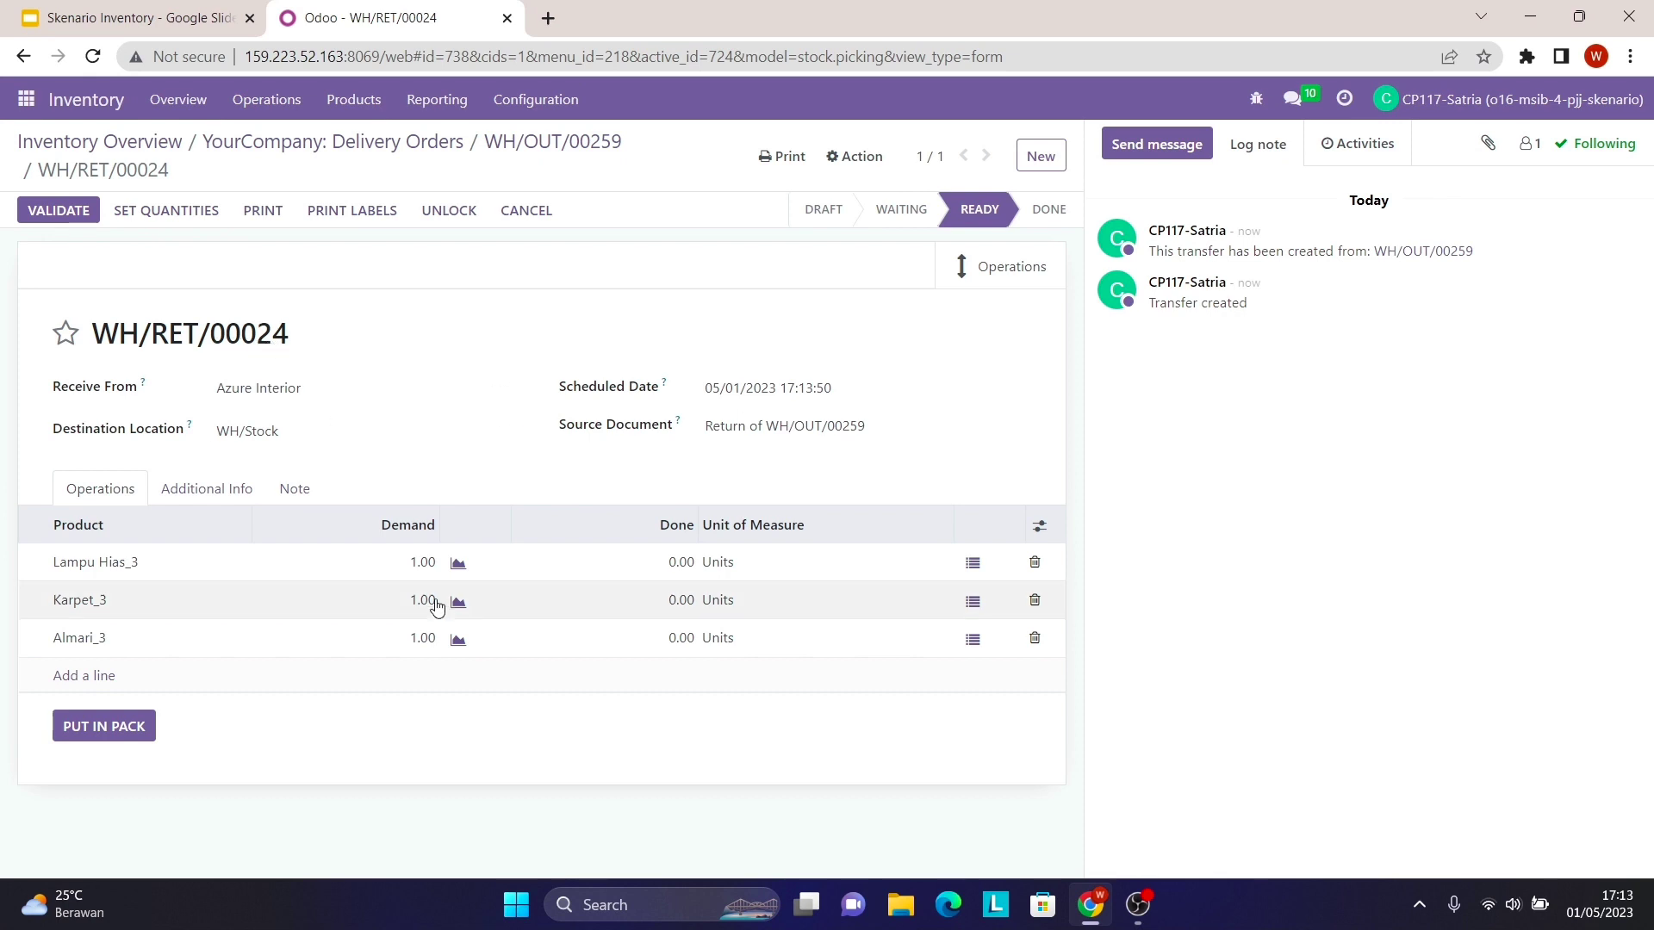
- Set done quantity 1 for Lampu Hias_3, Karpet_3 and Almari_3 and validate WH/RET/00024
left_click(682, 562)
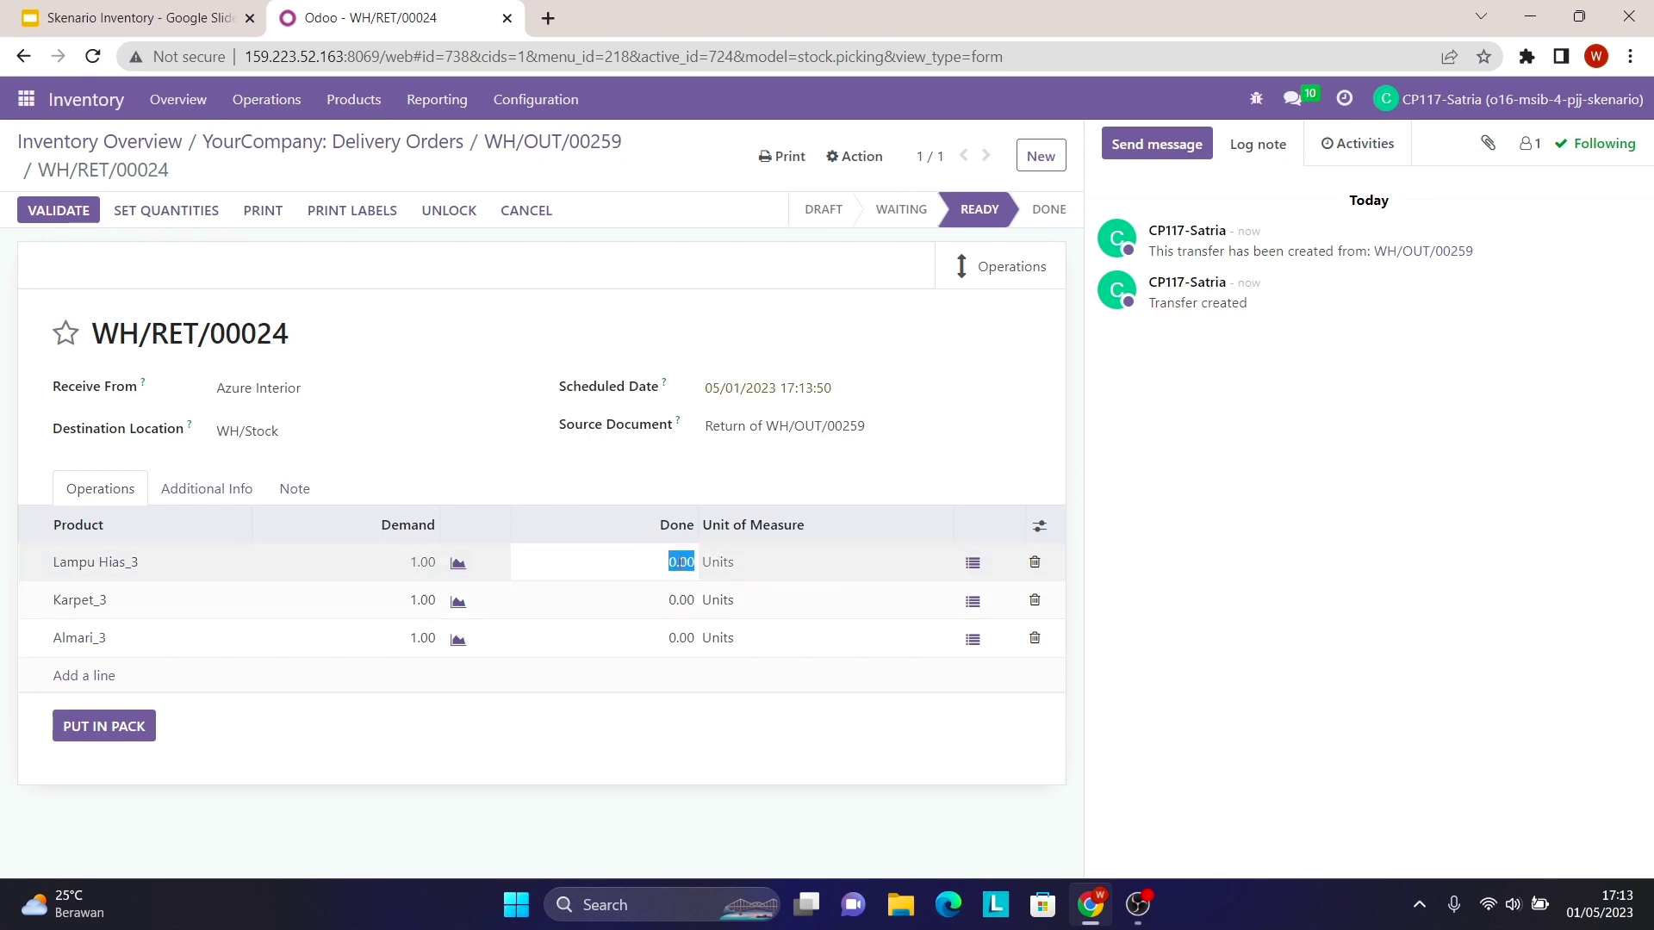
type("1")
left_click(679, 599)
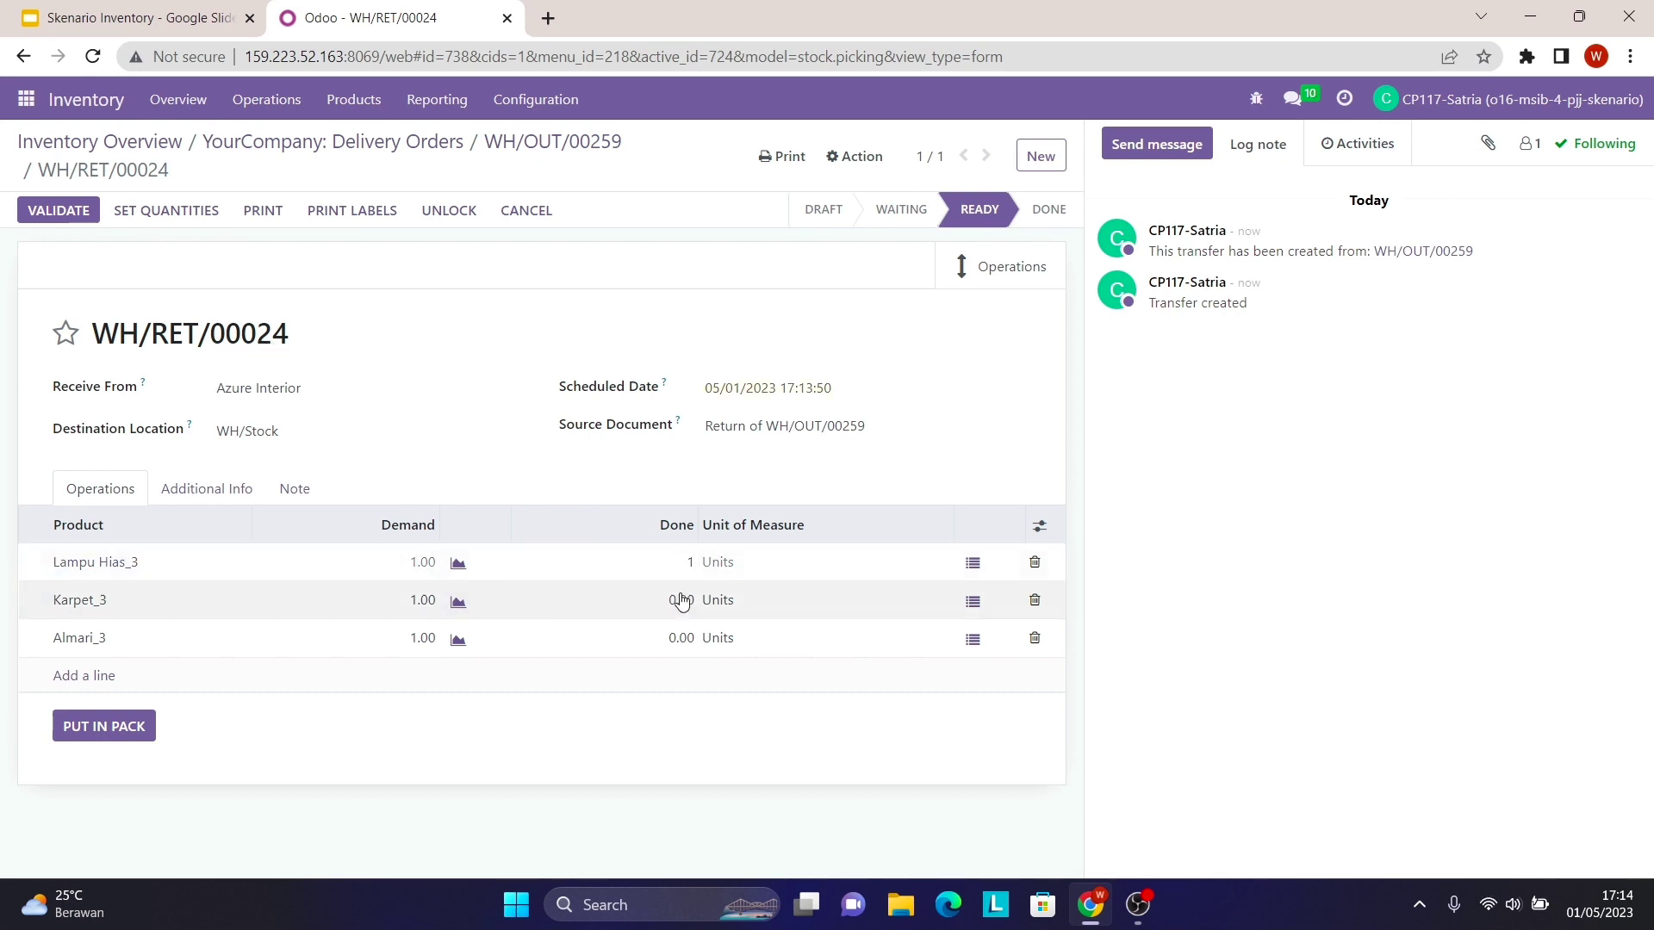
type("1")
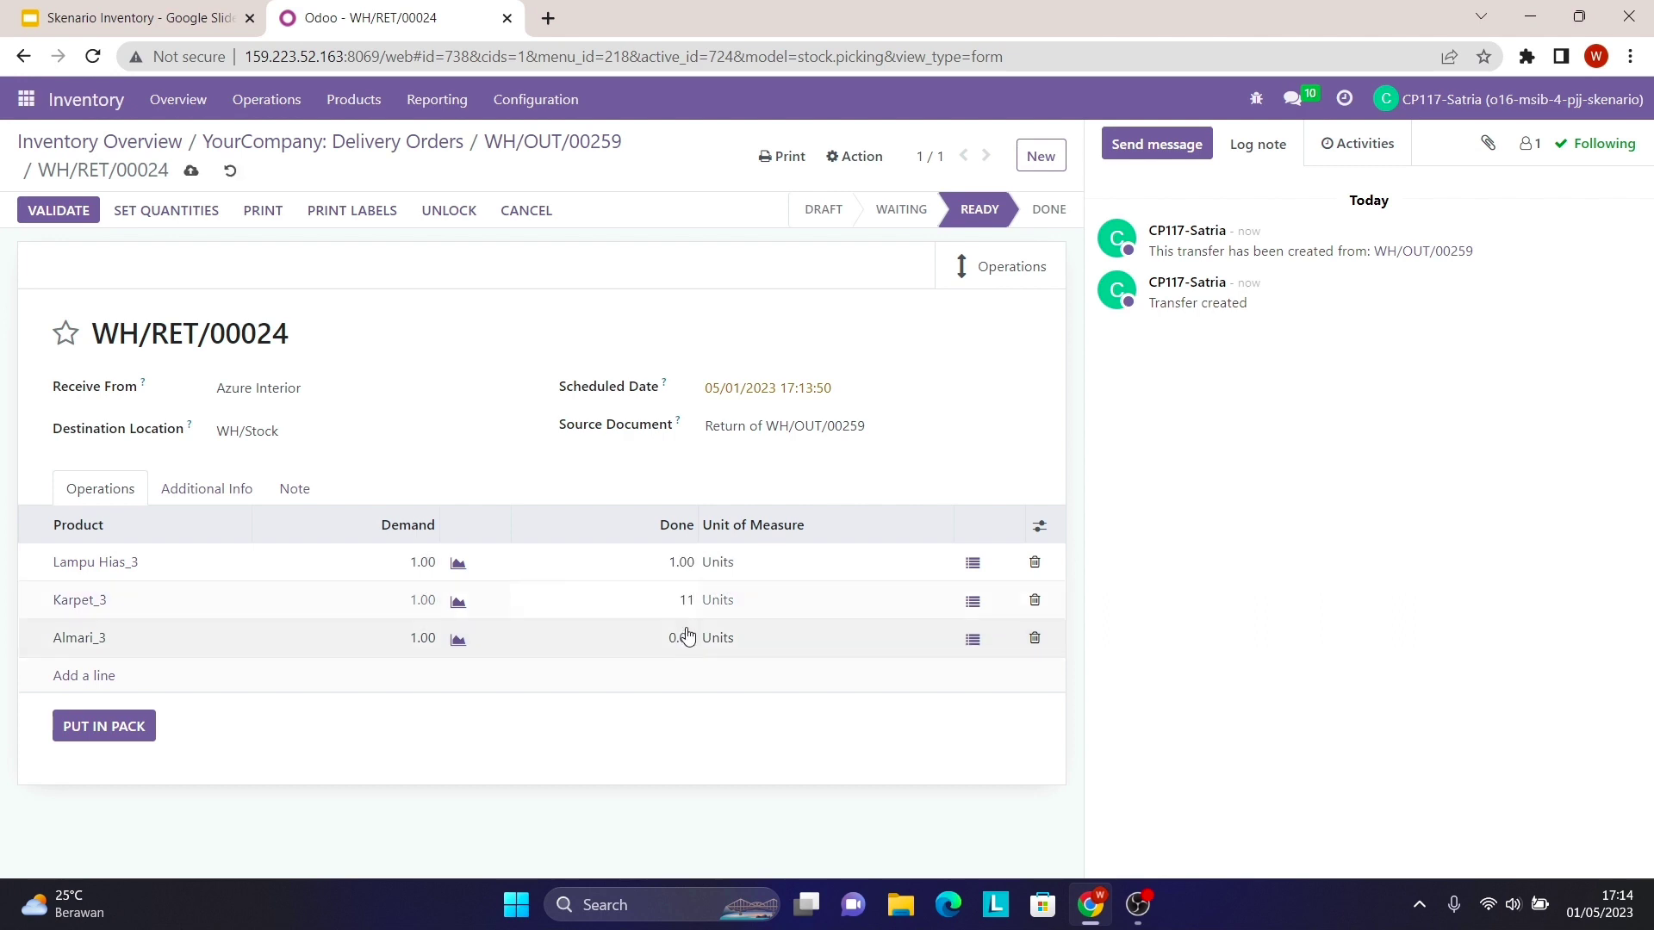
left_click(685, 638)
type("1")
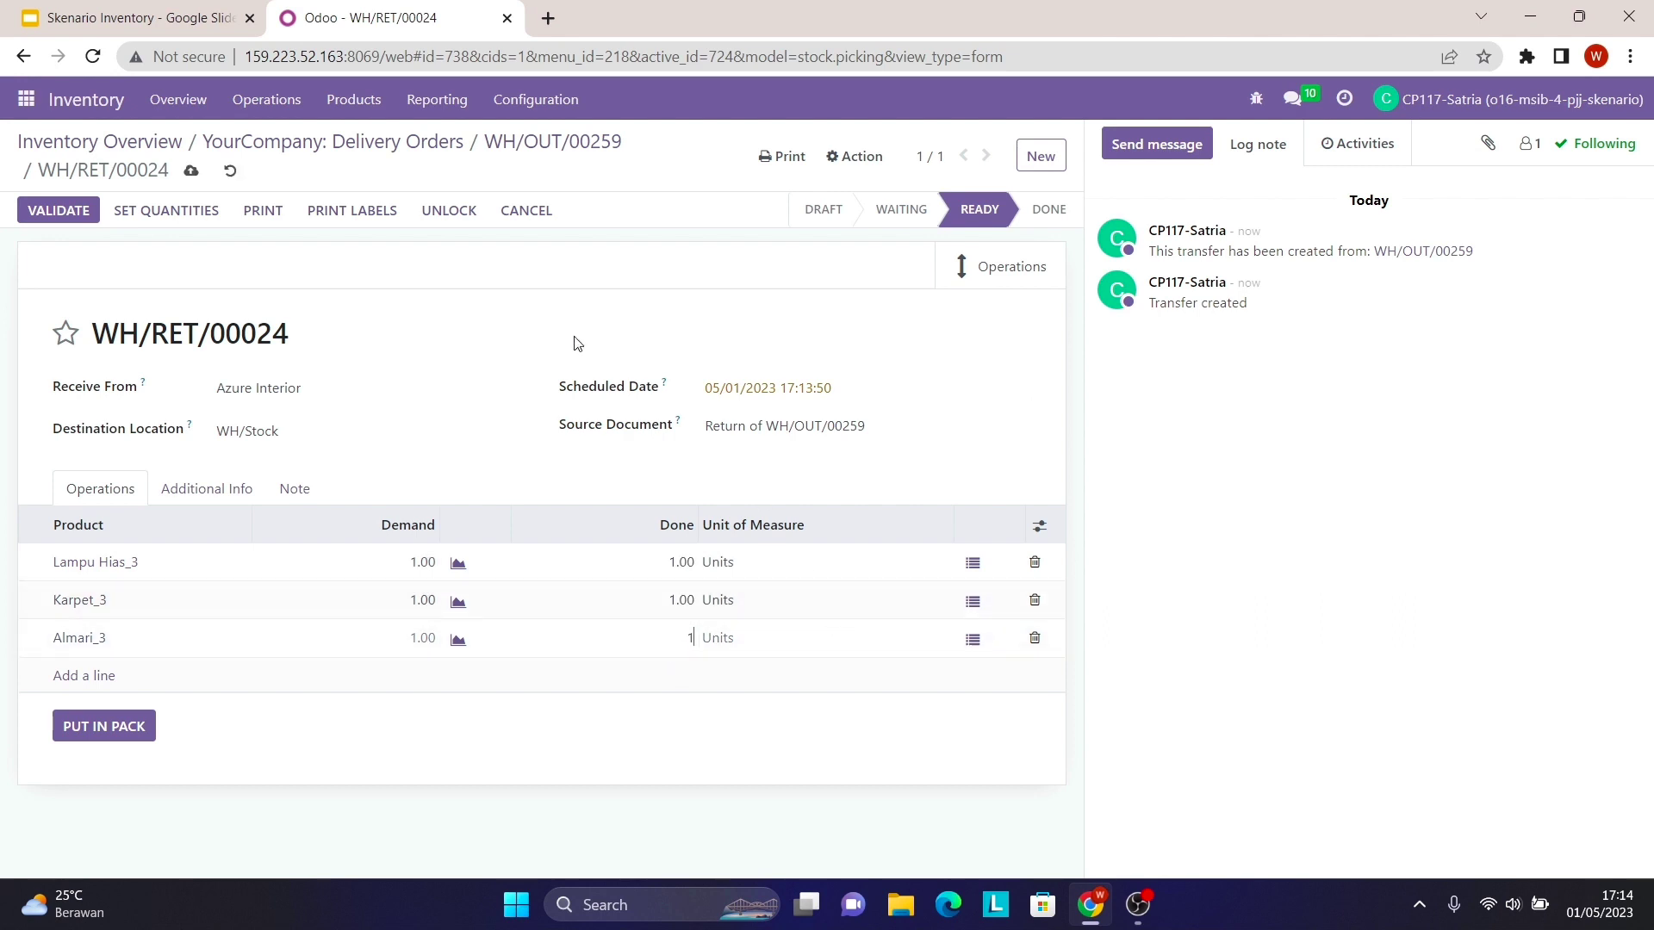
left_click(516, 289)
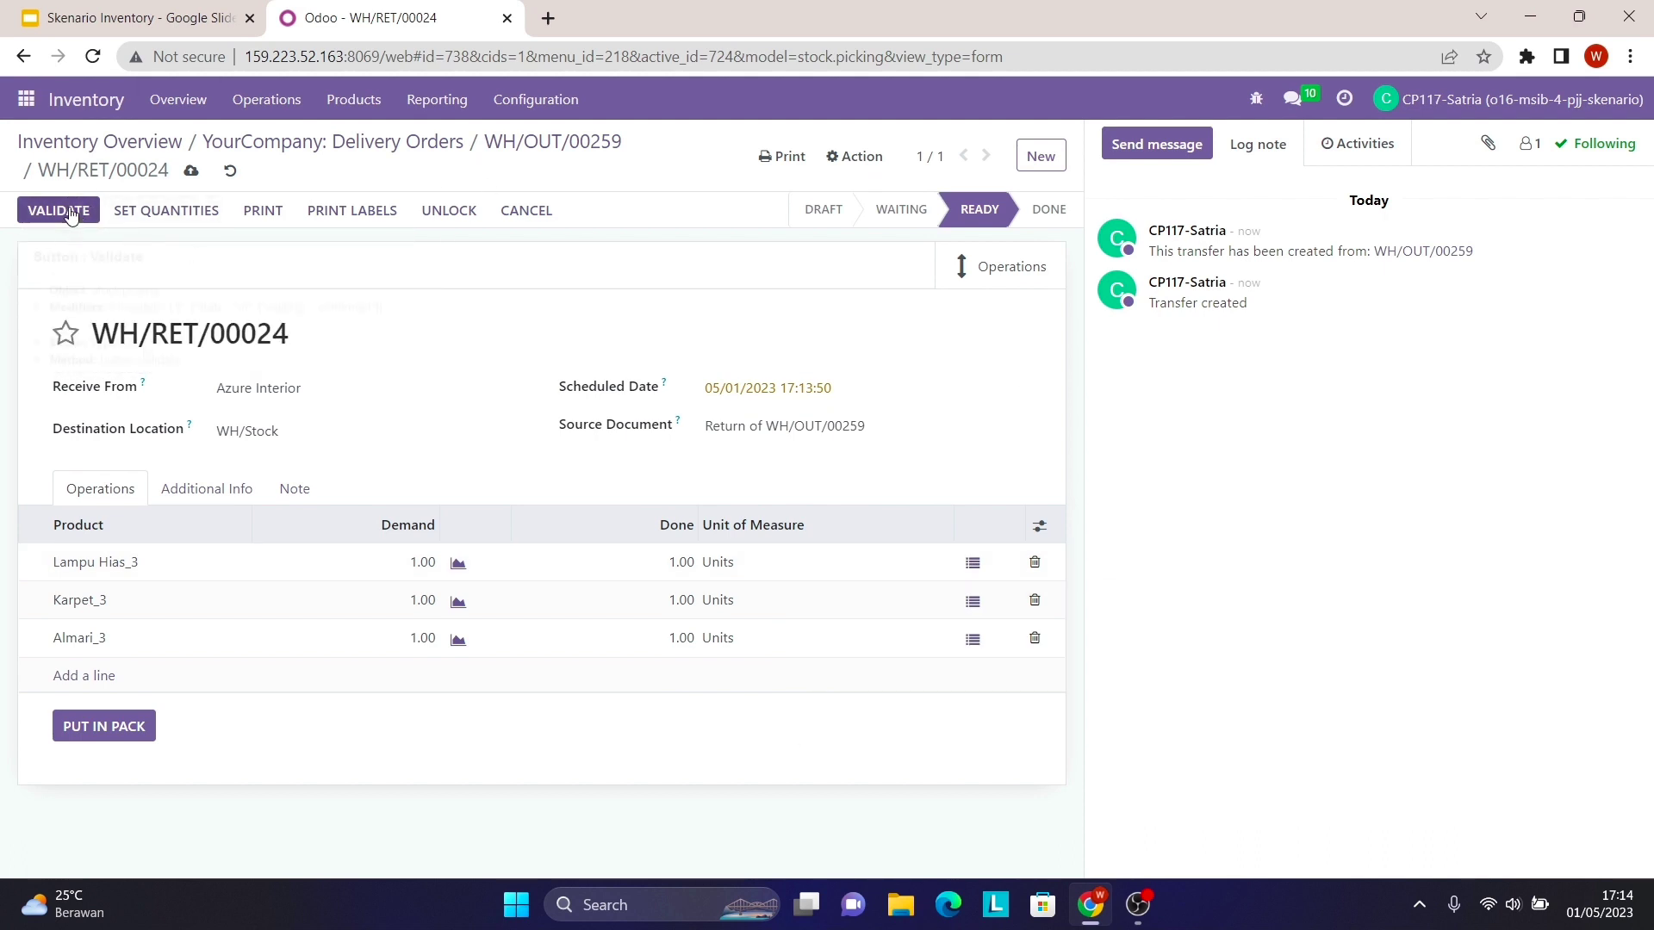
left_click(79, 210)
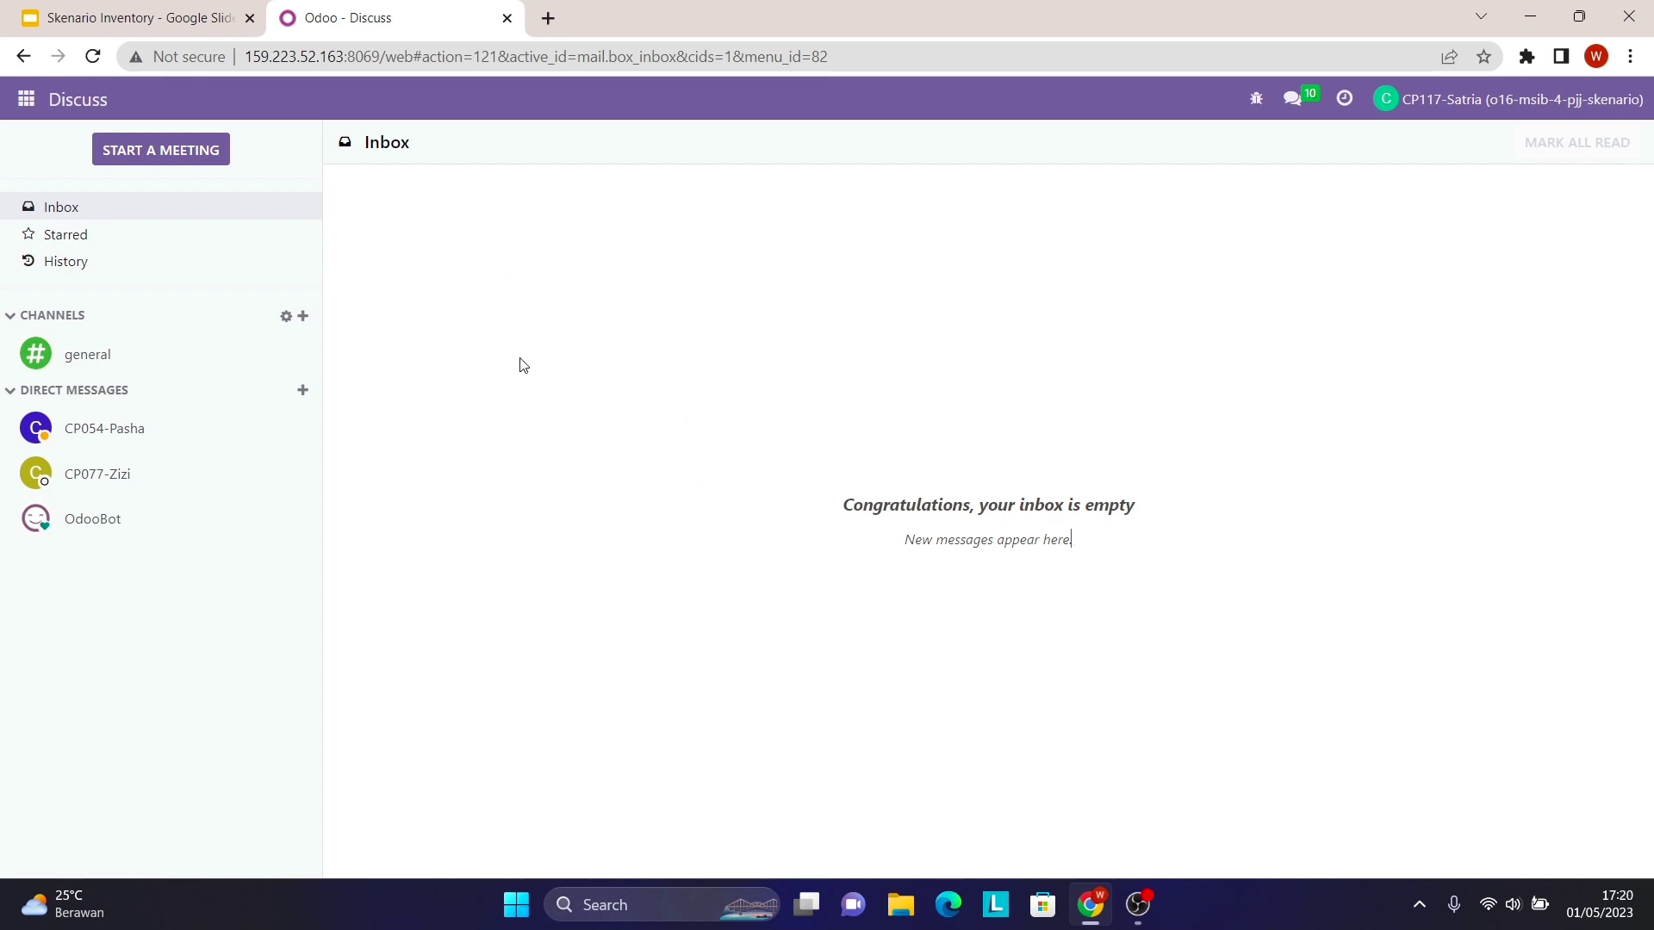
- Return to the Inventory app and show its Reporting menu
left_click(26, 99)
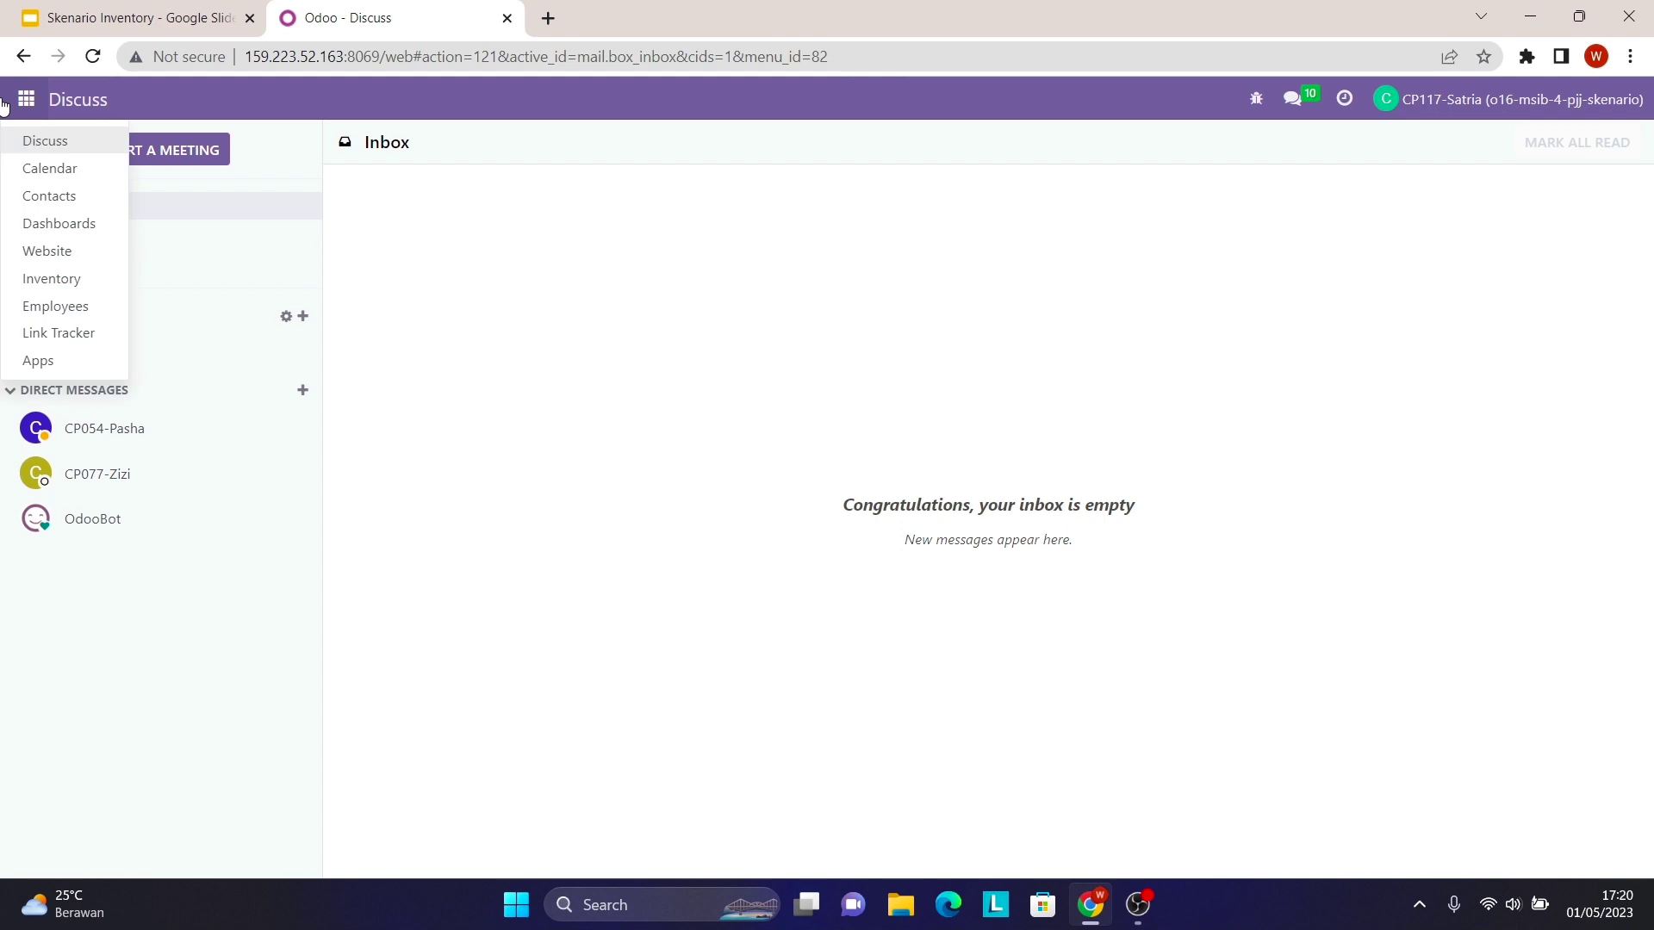
left_click(83, 290)
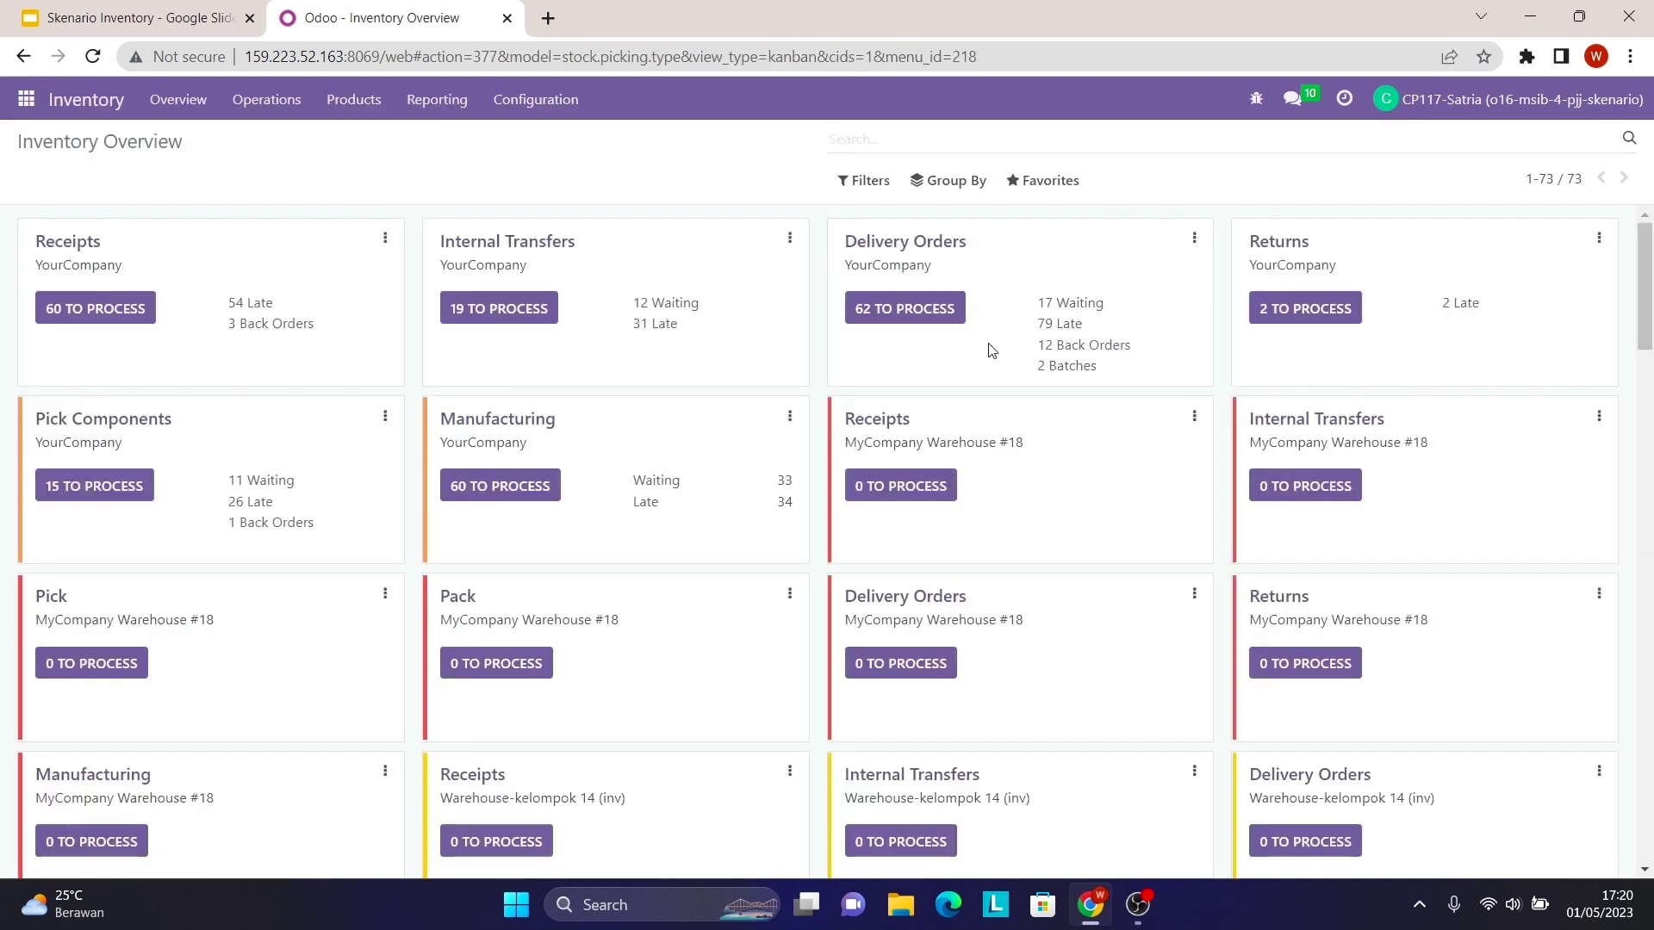
left_click(437, 101)
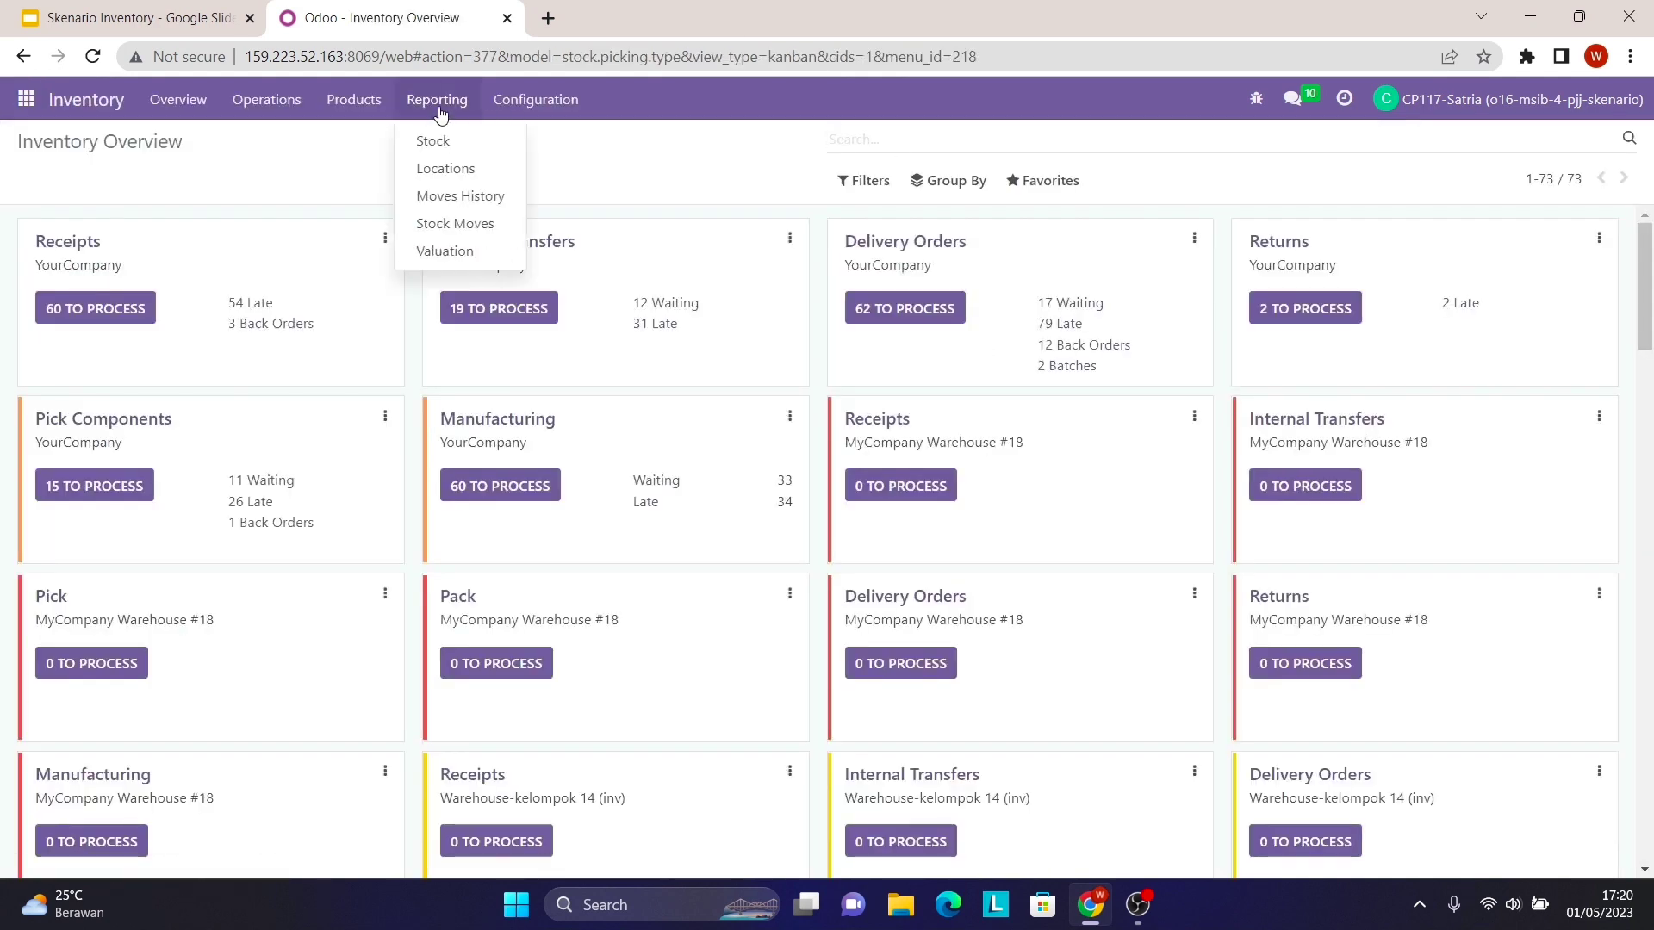
- Open Stock Valuation, filter products by '3', and scroll through the WH/RET/00024 and WH/OUT entries
left_click(480, 253)
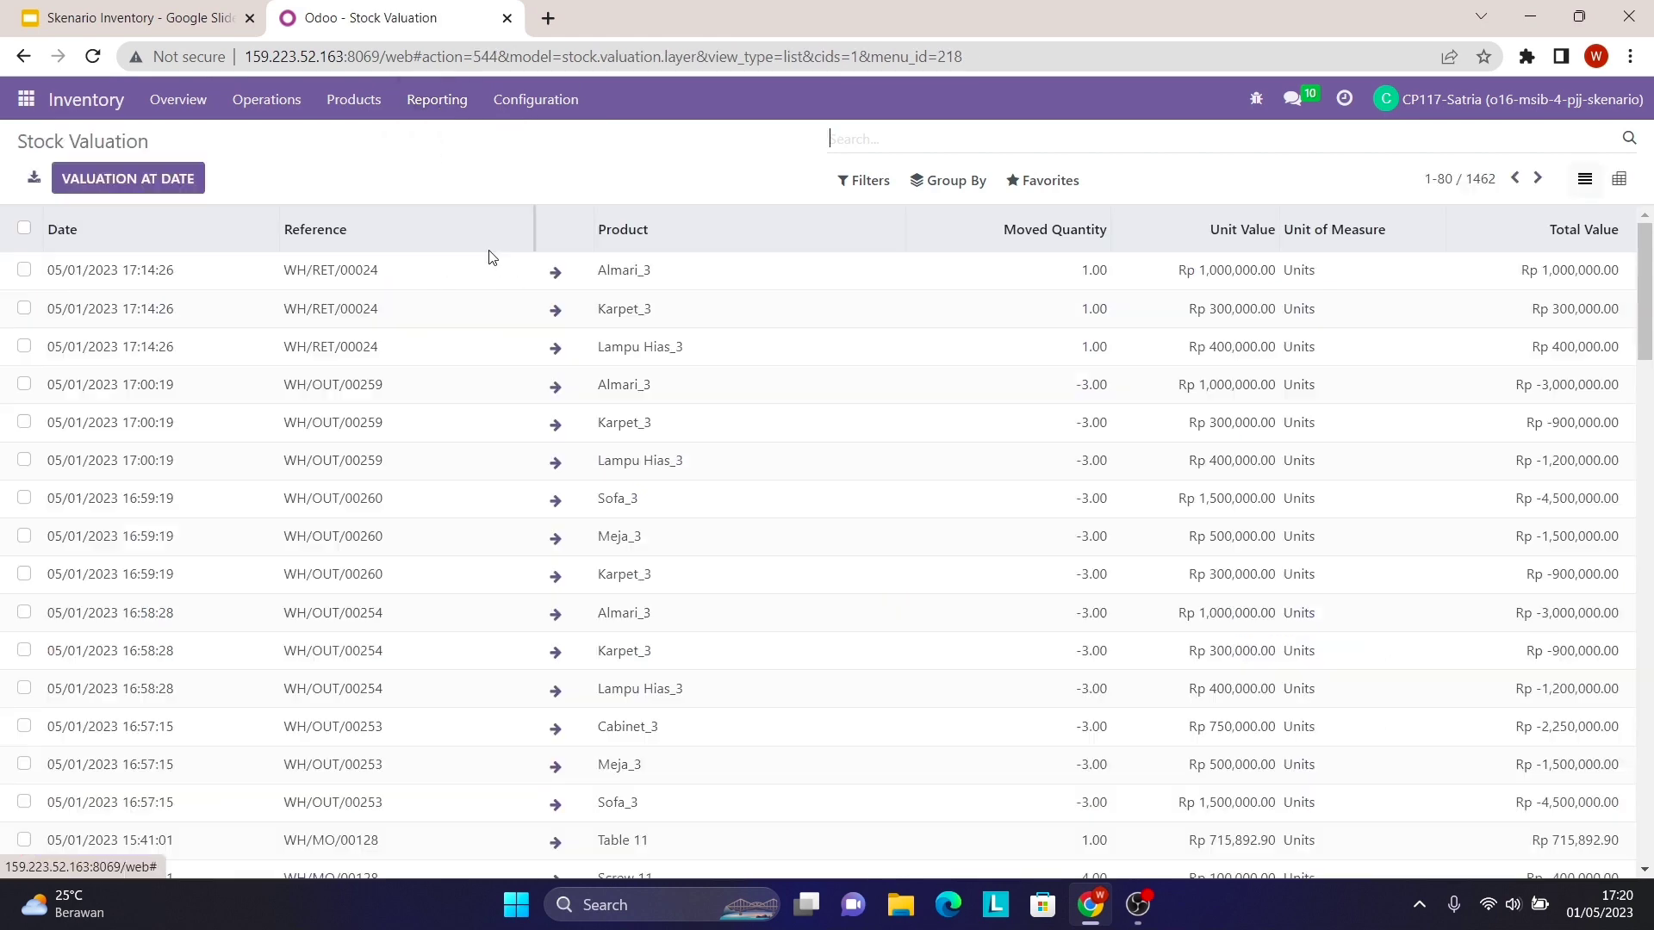
type("3")
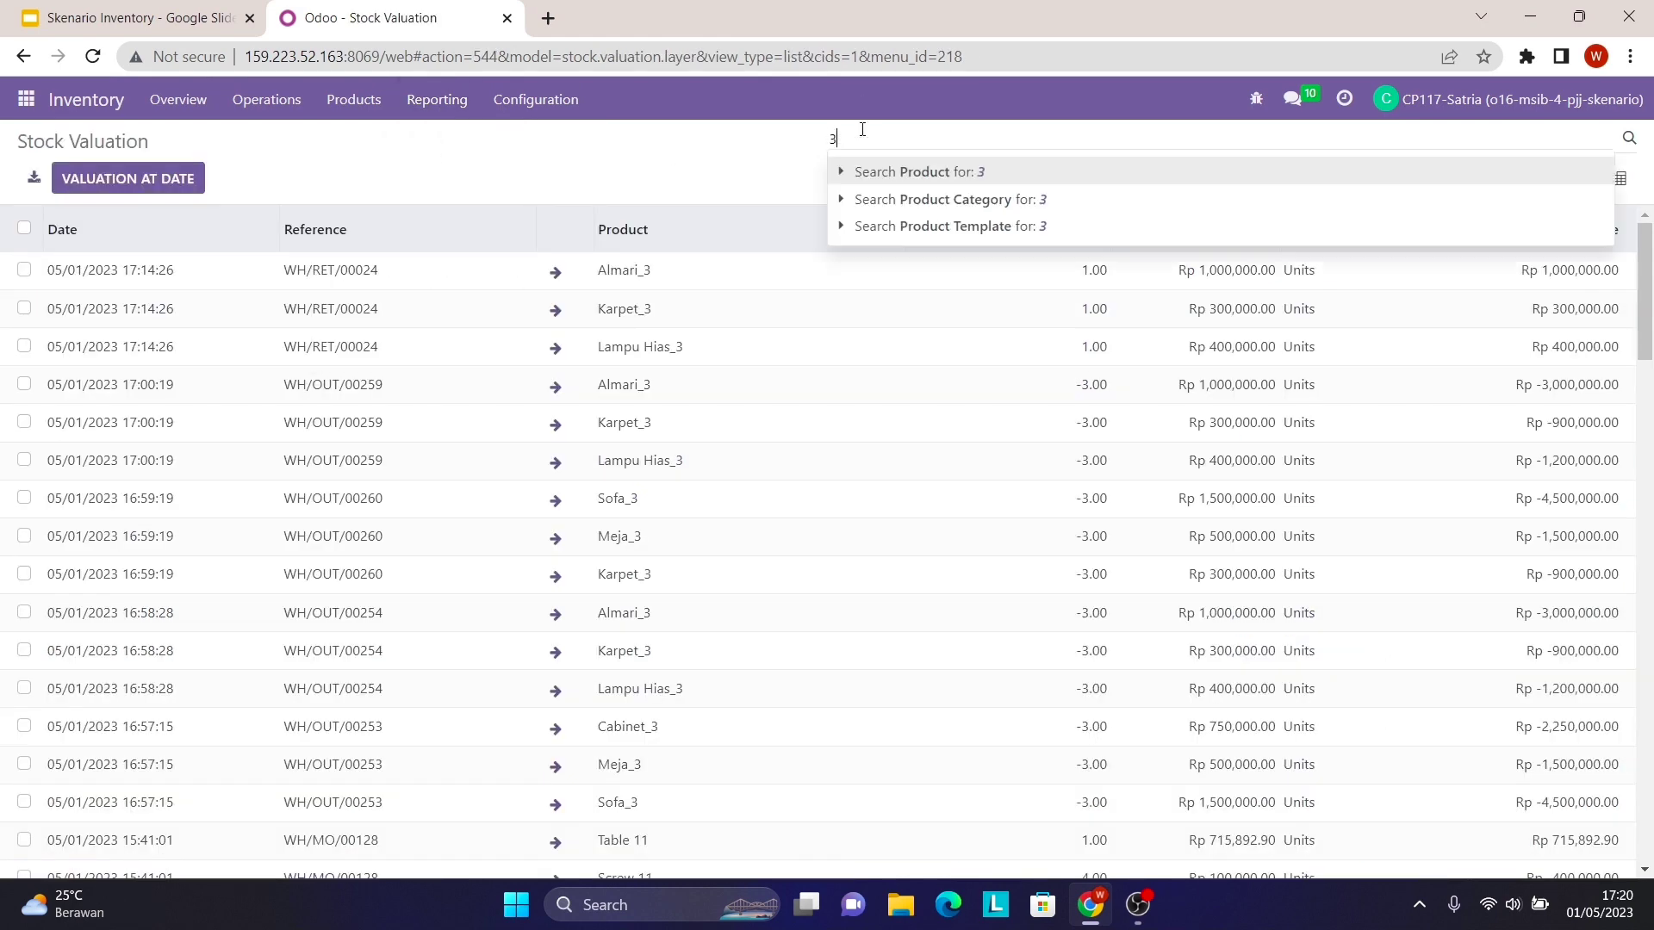
key("Return")
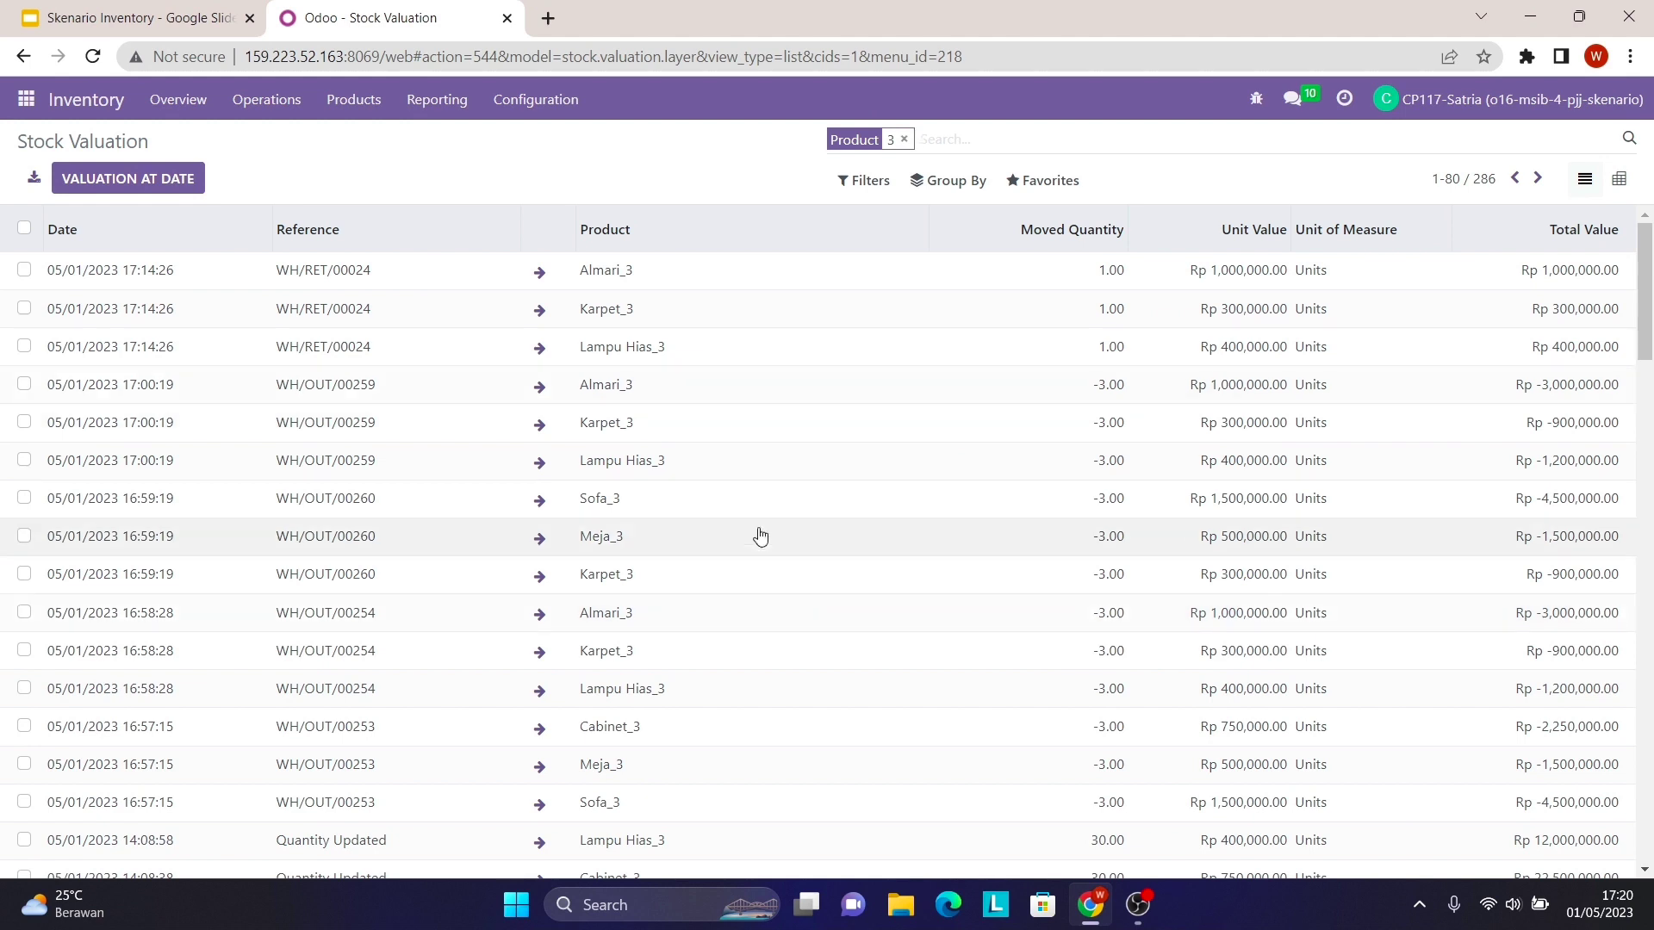
scroll(849, 717, "down", 3)
scroll(852, 722, "down", 3)
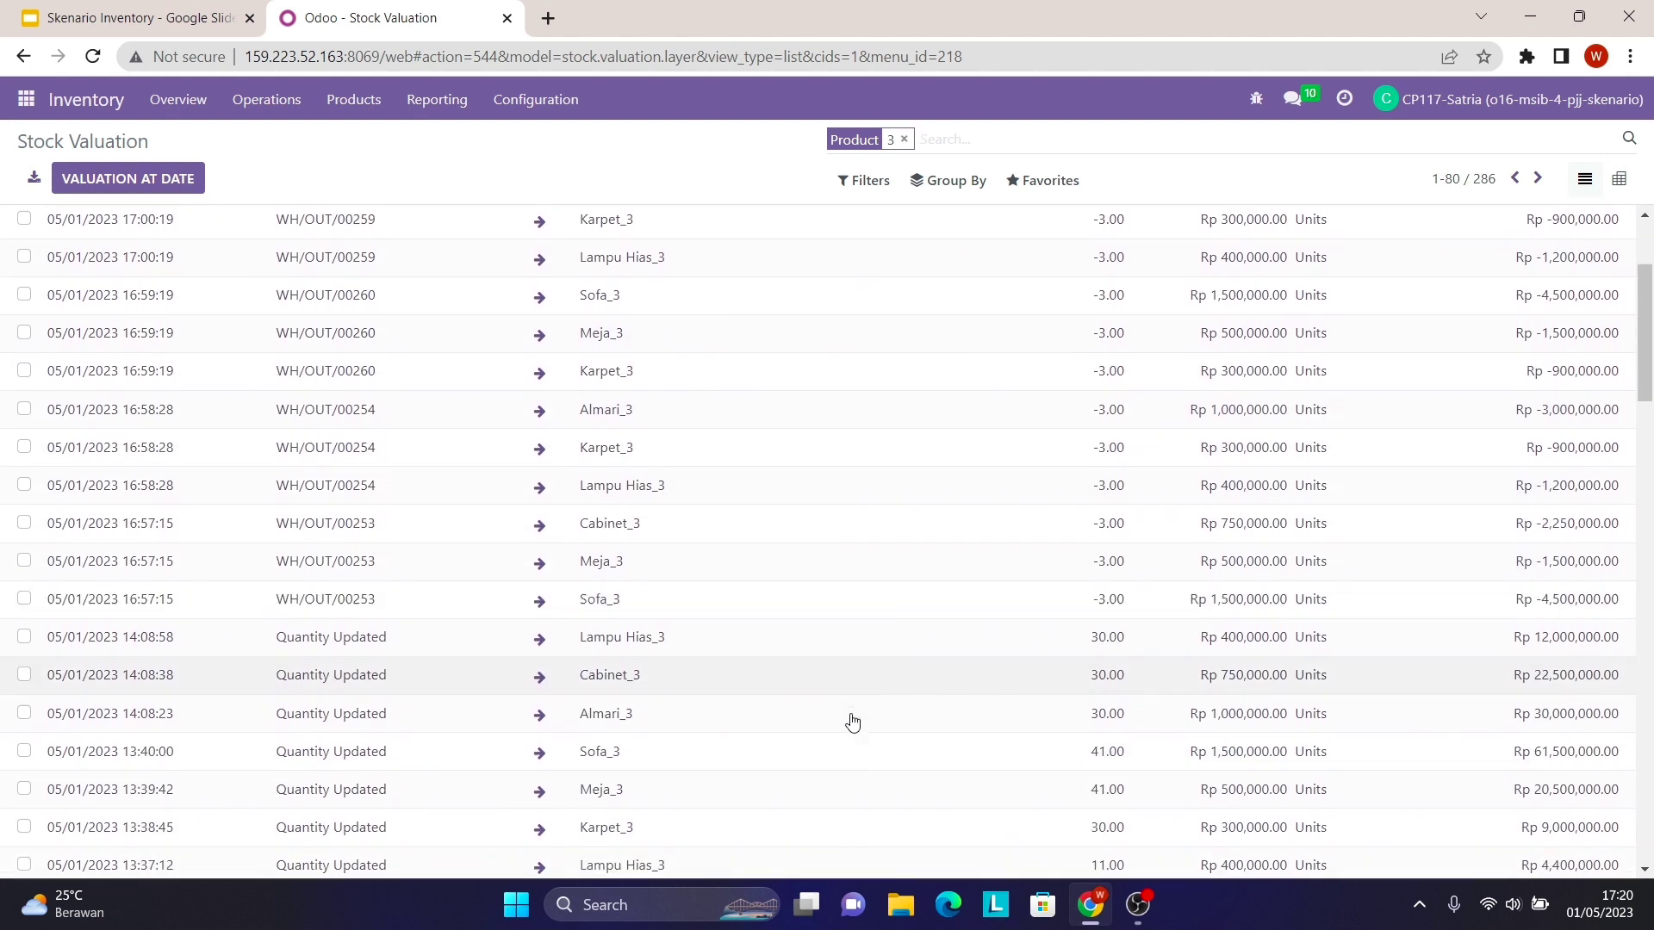
scroll(853, 723, "down", 1)
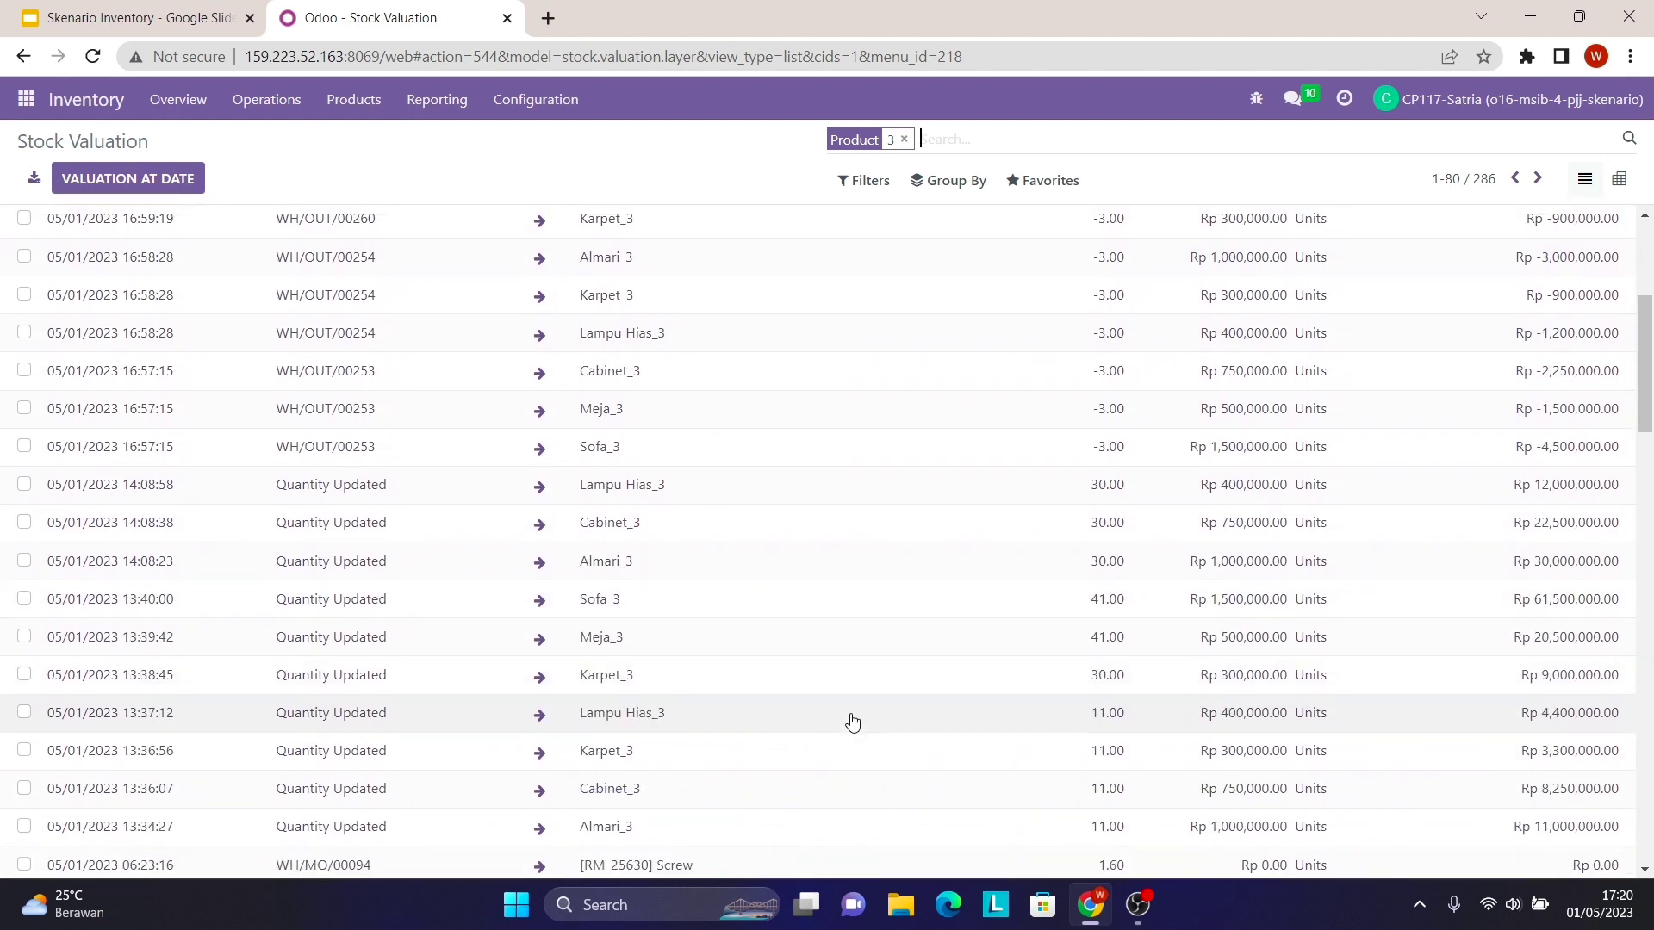
scroll(853, 723, "up", 1)
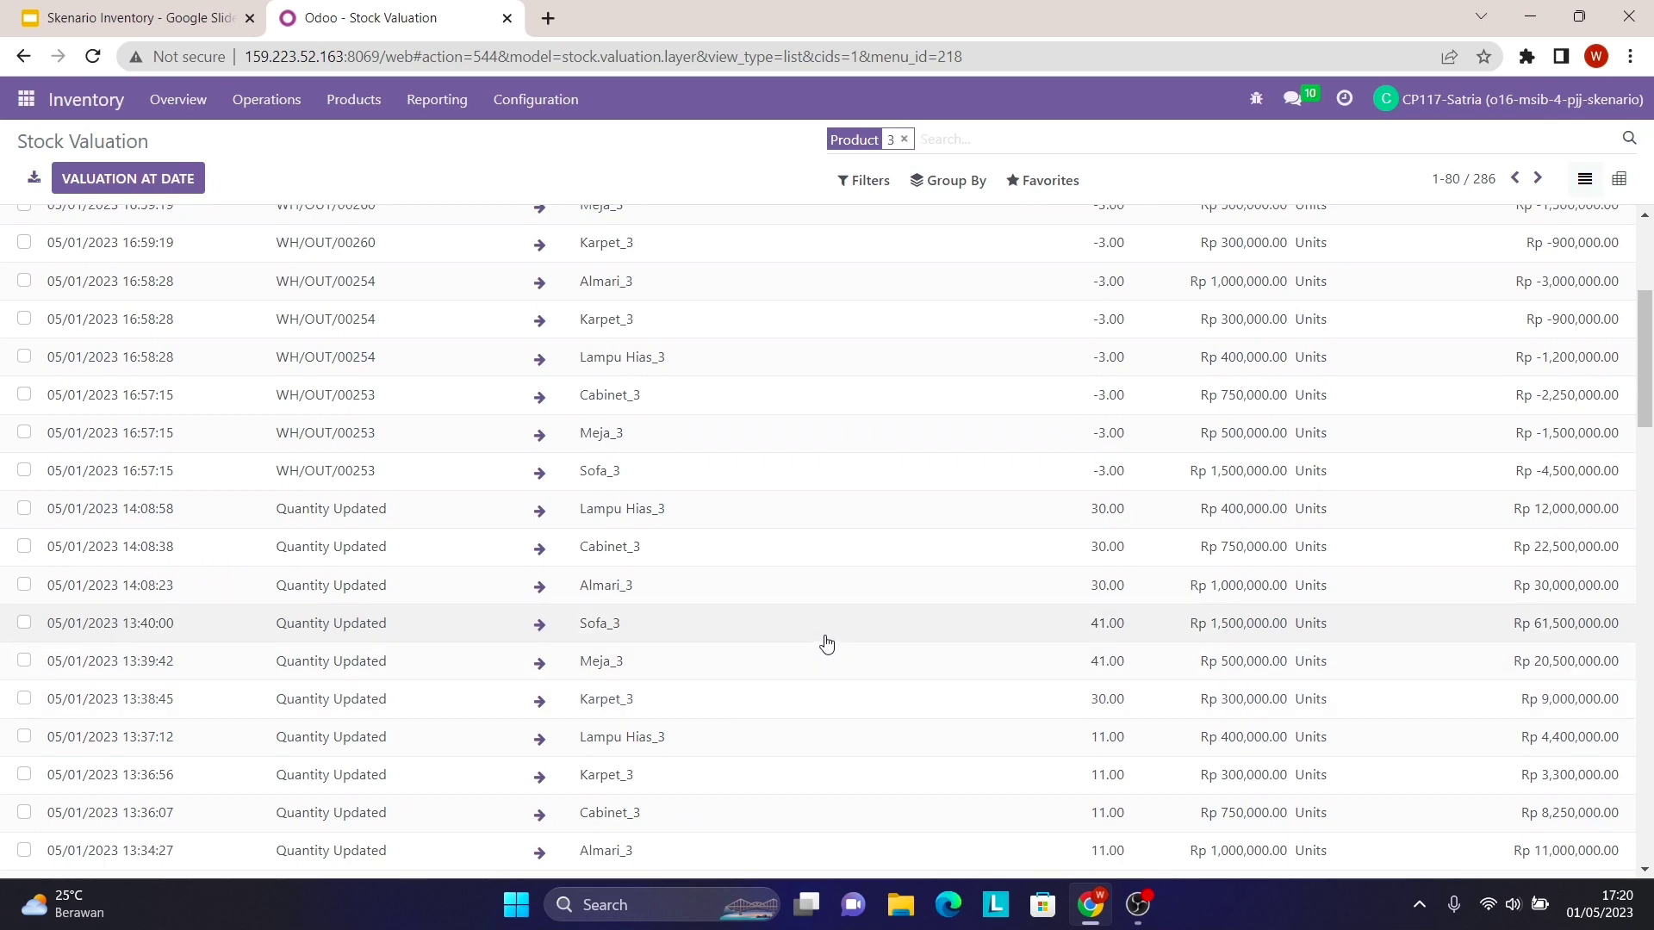
scroll(774, 414, "down", 2)
scroll(776, 414, "down", 13)
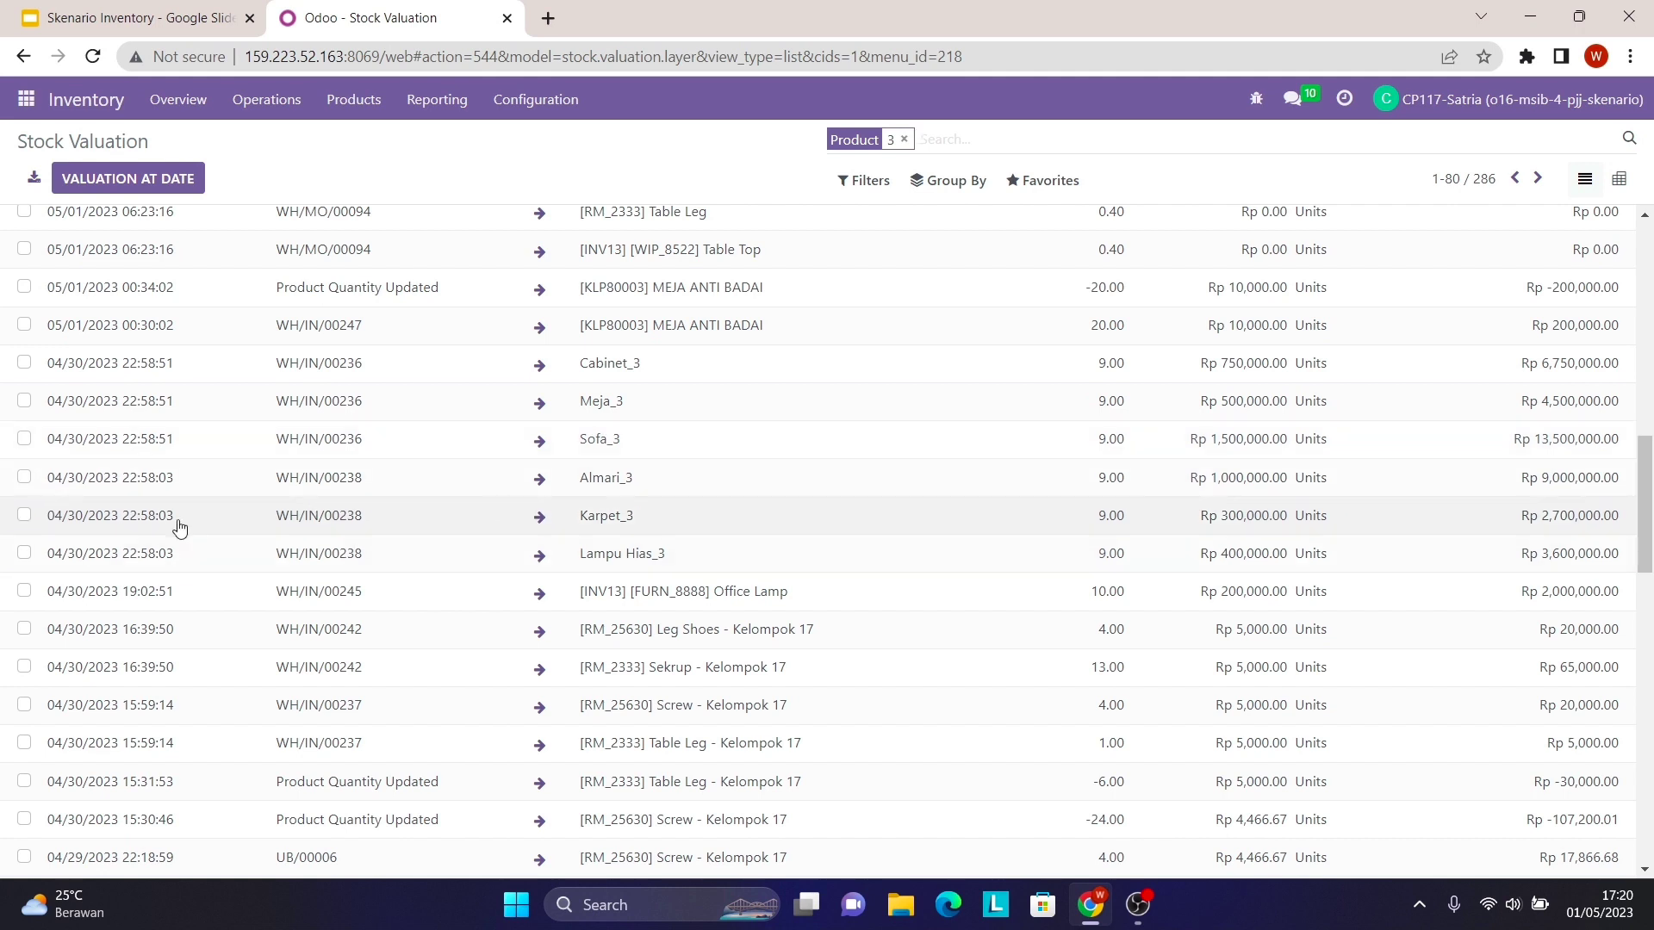
- Select the six receipt lines of WH/IN/00238 and WH/IN/00236 (Lampu Hias_3 through Cabinet_3)
left_click(23, 551)
left_click(24, 515)
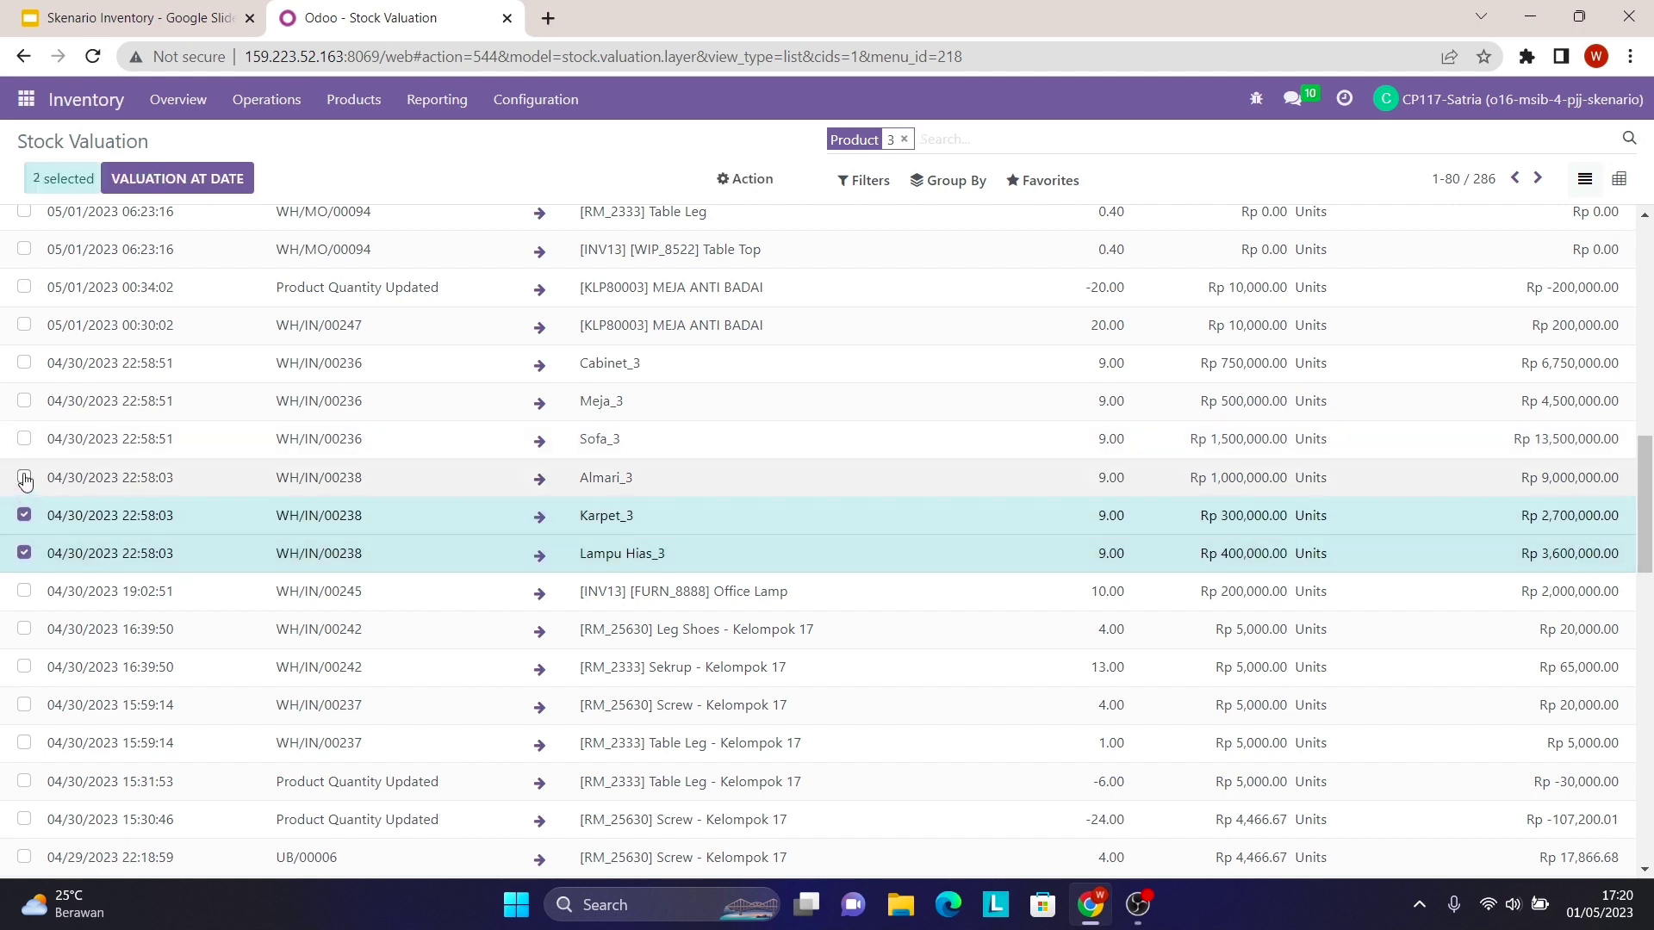
left_click(23, 476)
left_click(23, 438)
left_click(23, 401)
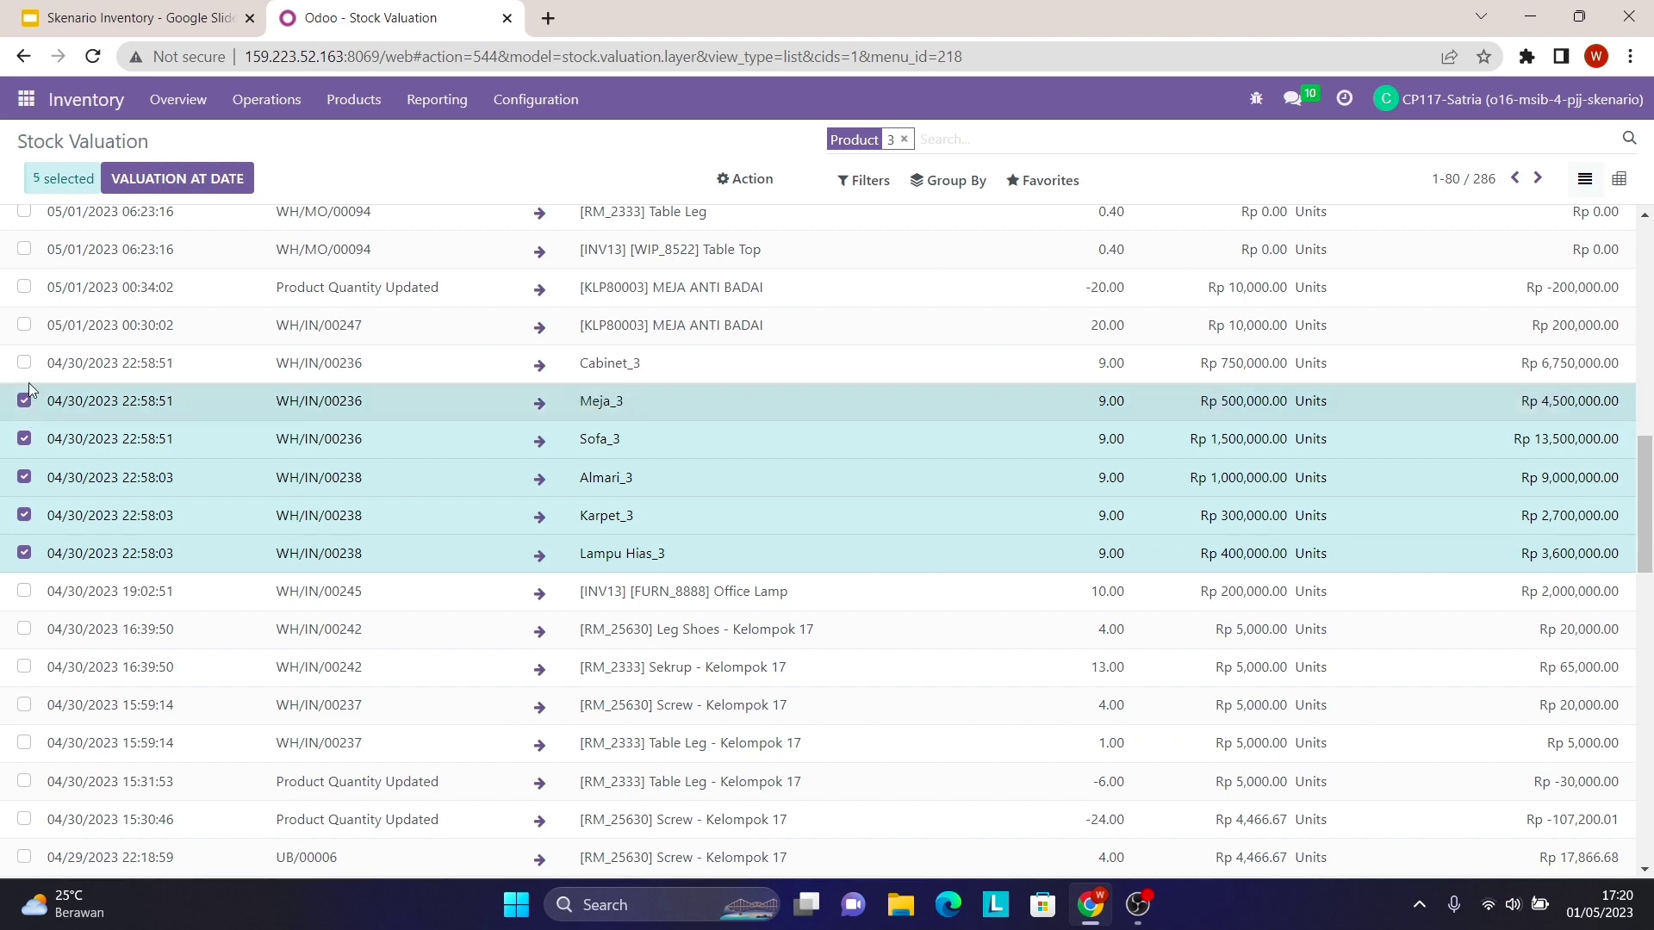
left_click(24, 363)
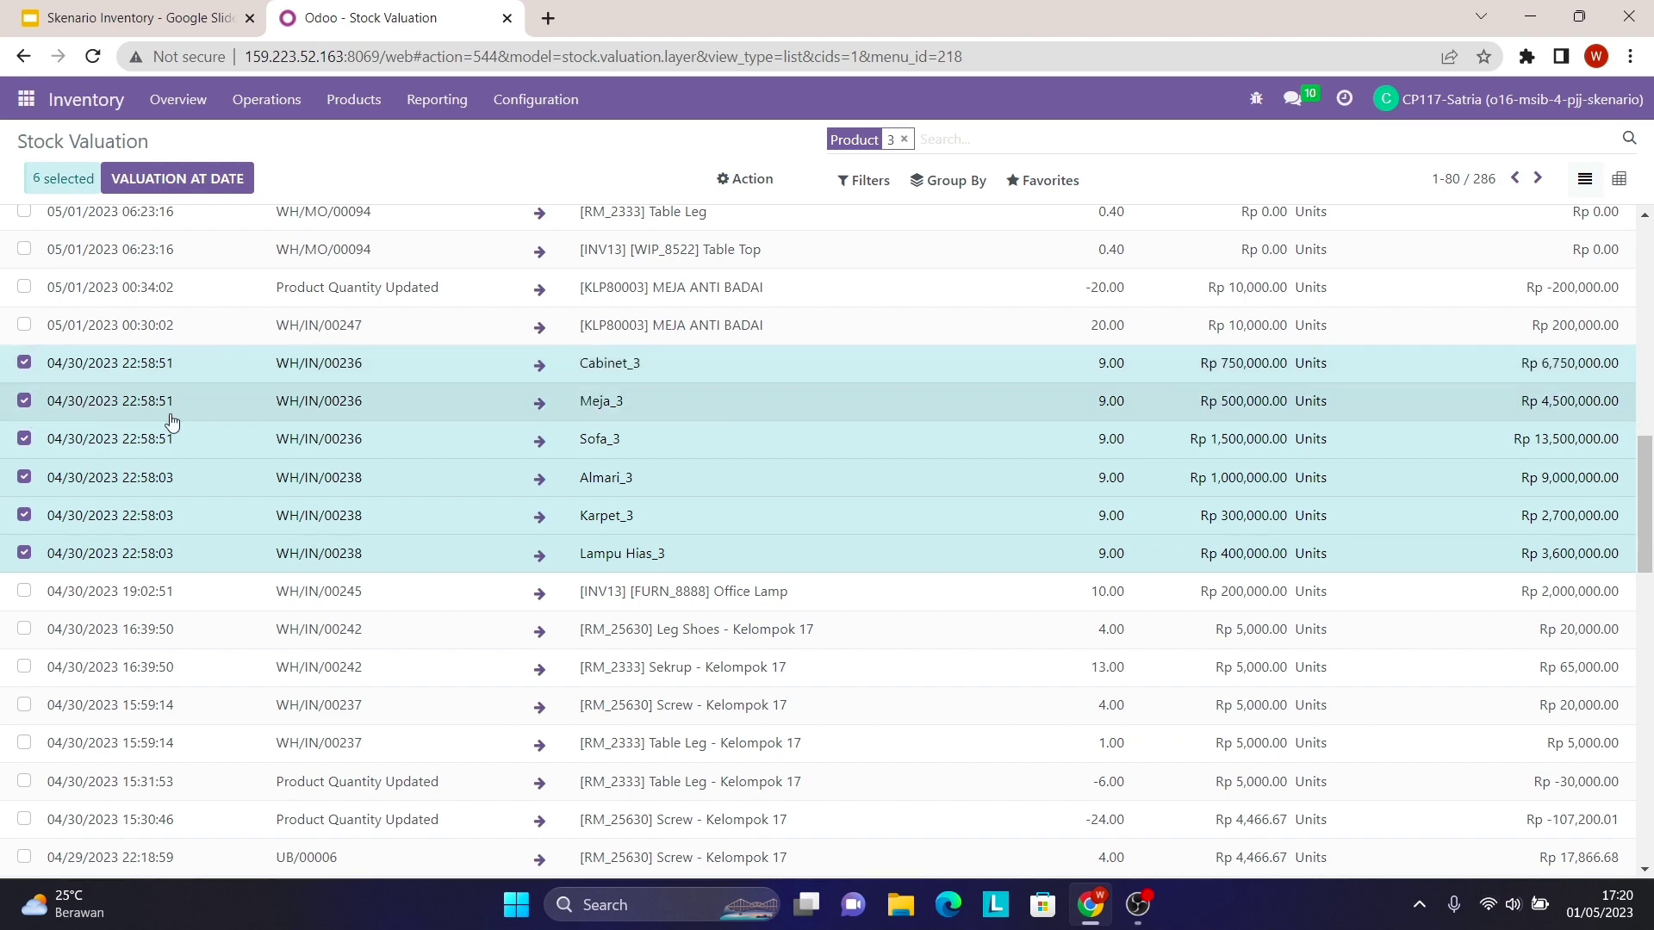
scroll(167, 417, "up", 5)
scroll(328, 635, "down", 2)
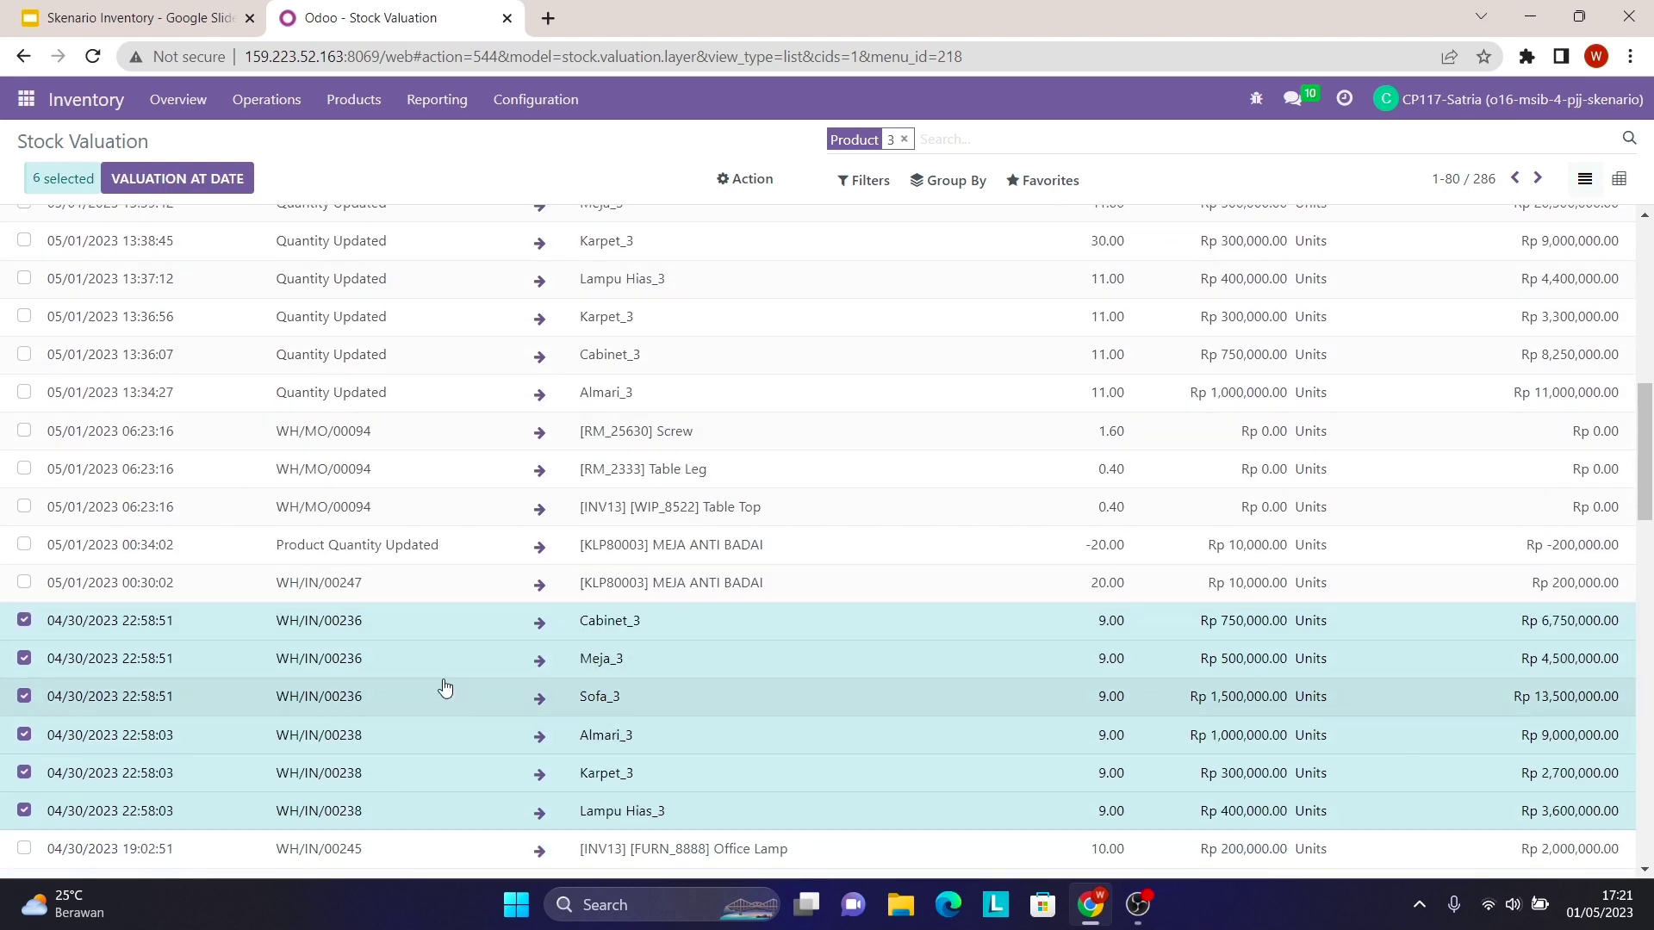
scroll(444, 686, "up", 6)
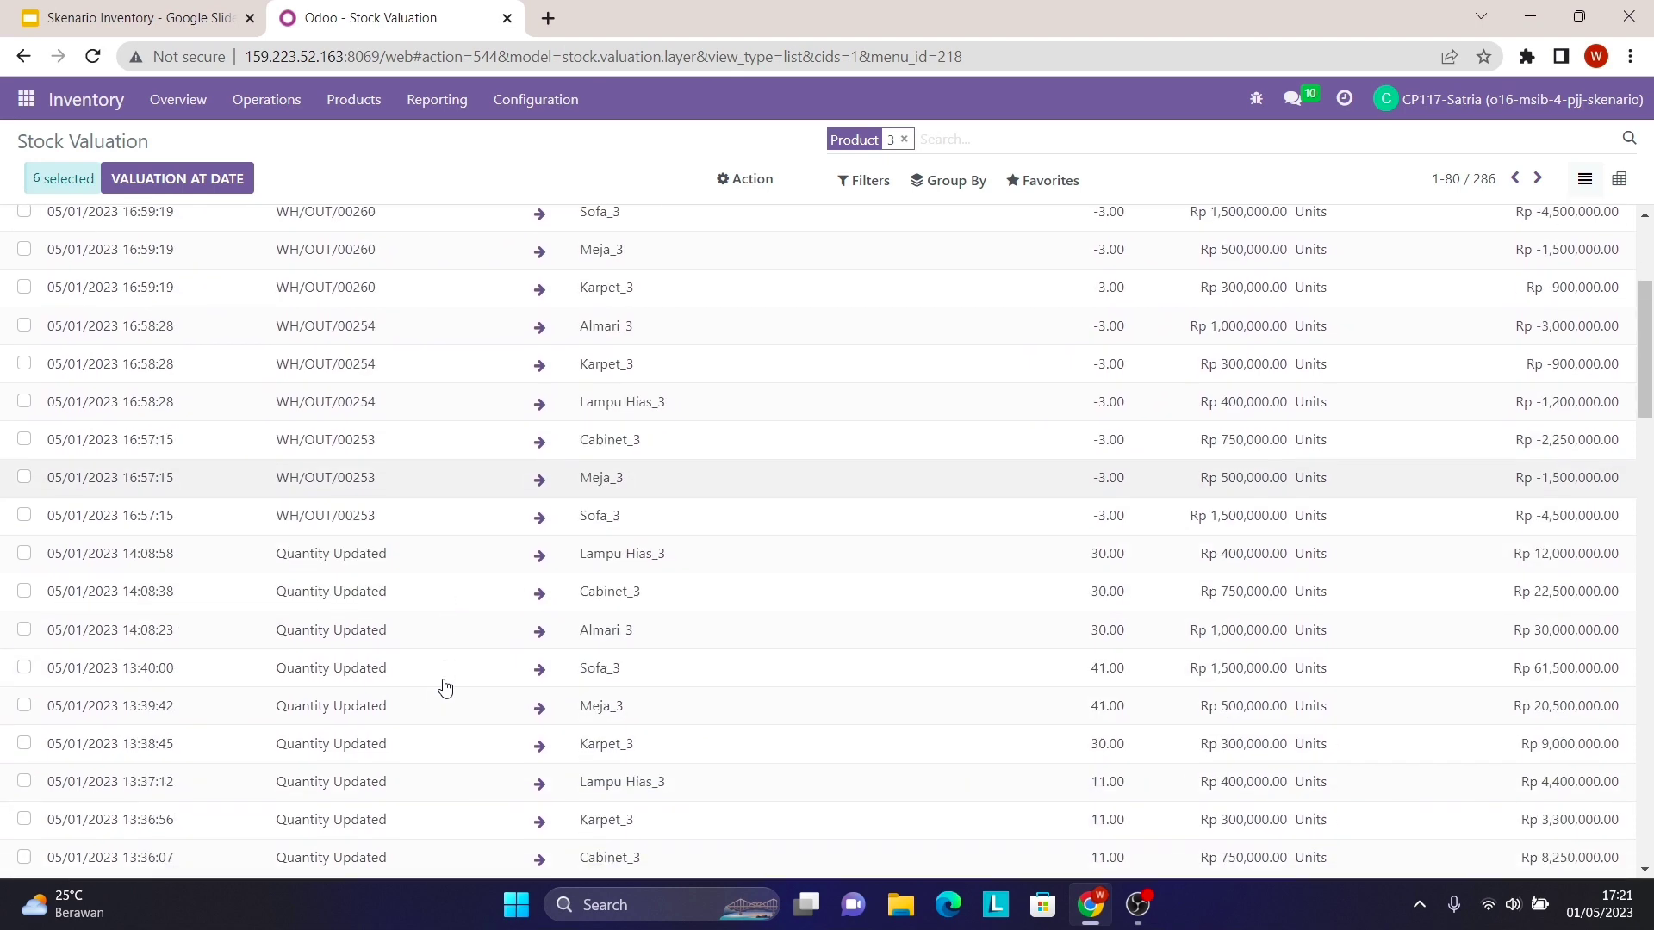
scroll(444, 686, "down", 3)
- Select the Sofa_3, Meja_3, Cabinet_3 lines of WH/OUT/00253 and Lampu Hias_3, Karpet_3, Almari_3 of WH/OUT/00254
scroll(247, 602, "up", 3)
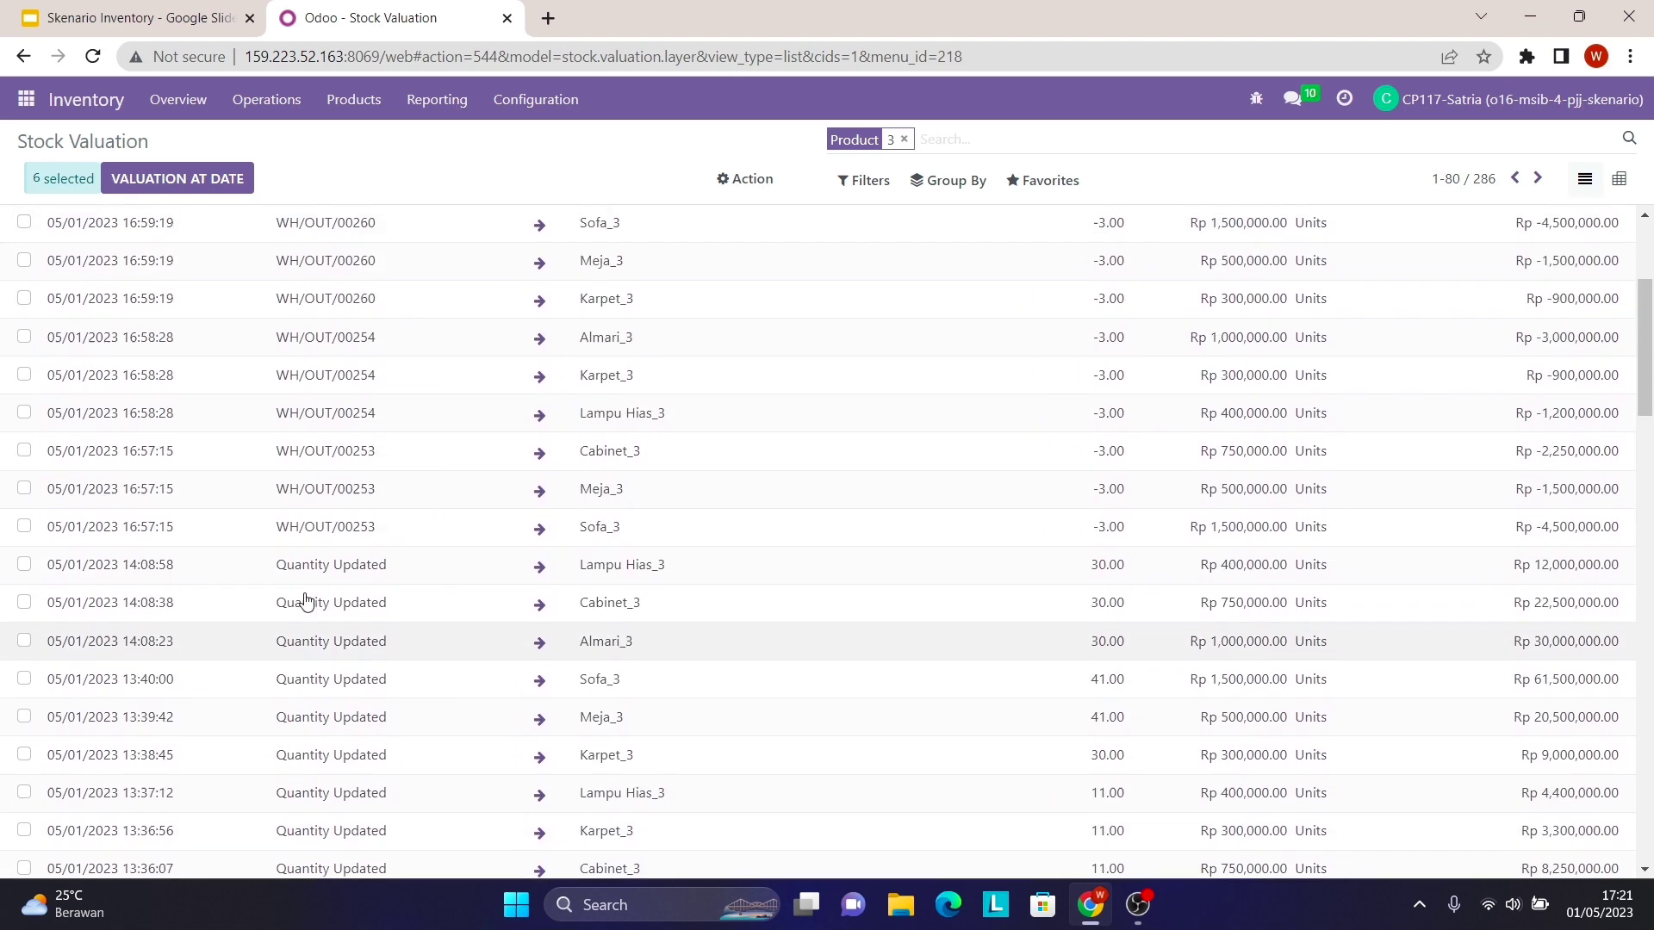
scroll(306, 585, "up", 2)
scroll(173, 681, "up", 1)
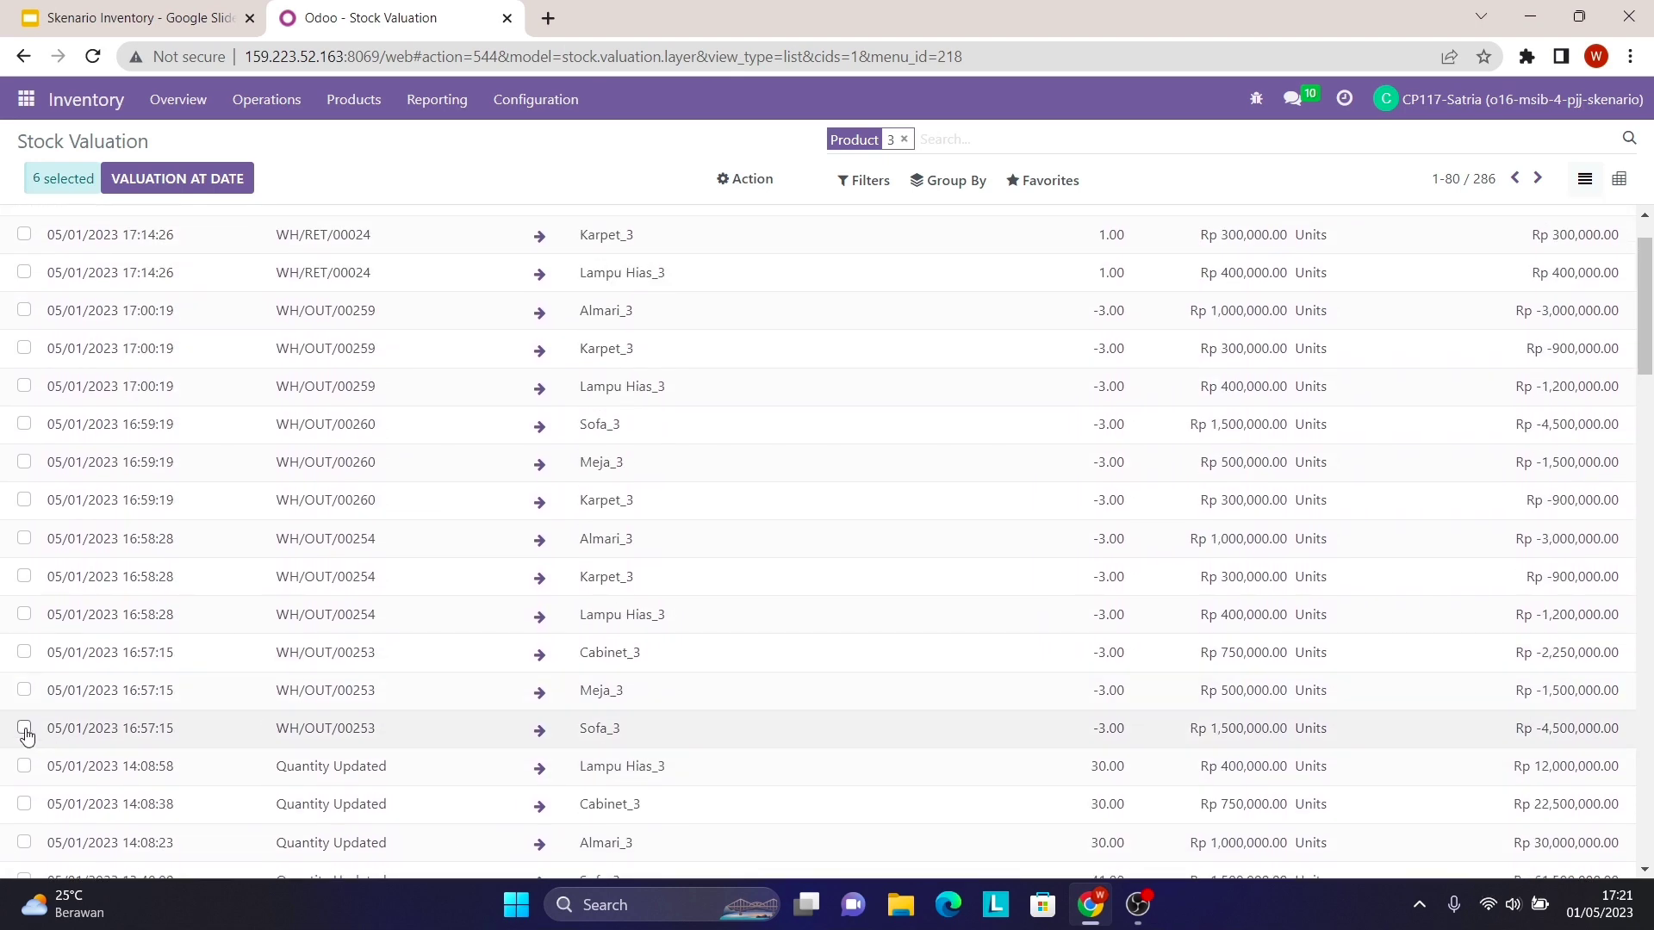
left_click(24, 728)
left_click(25, 690)
left_click(25, 652)
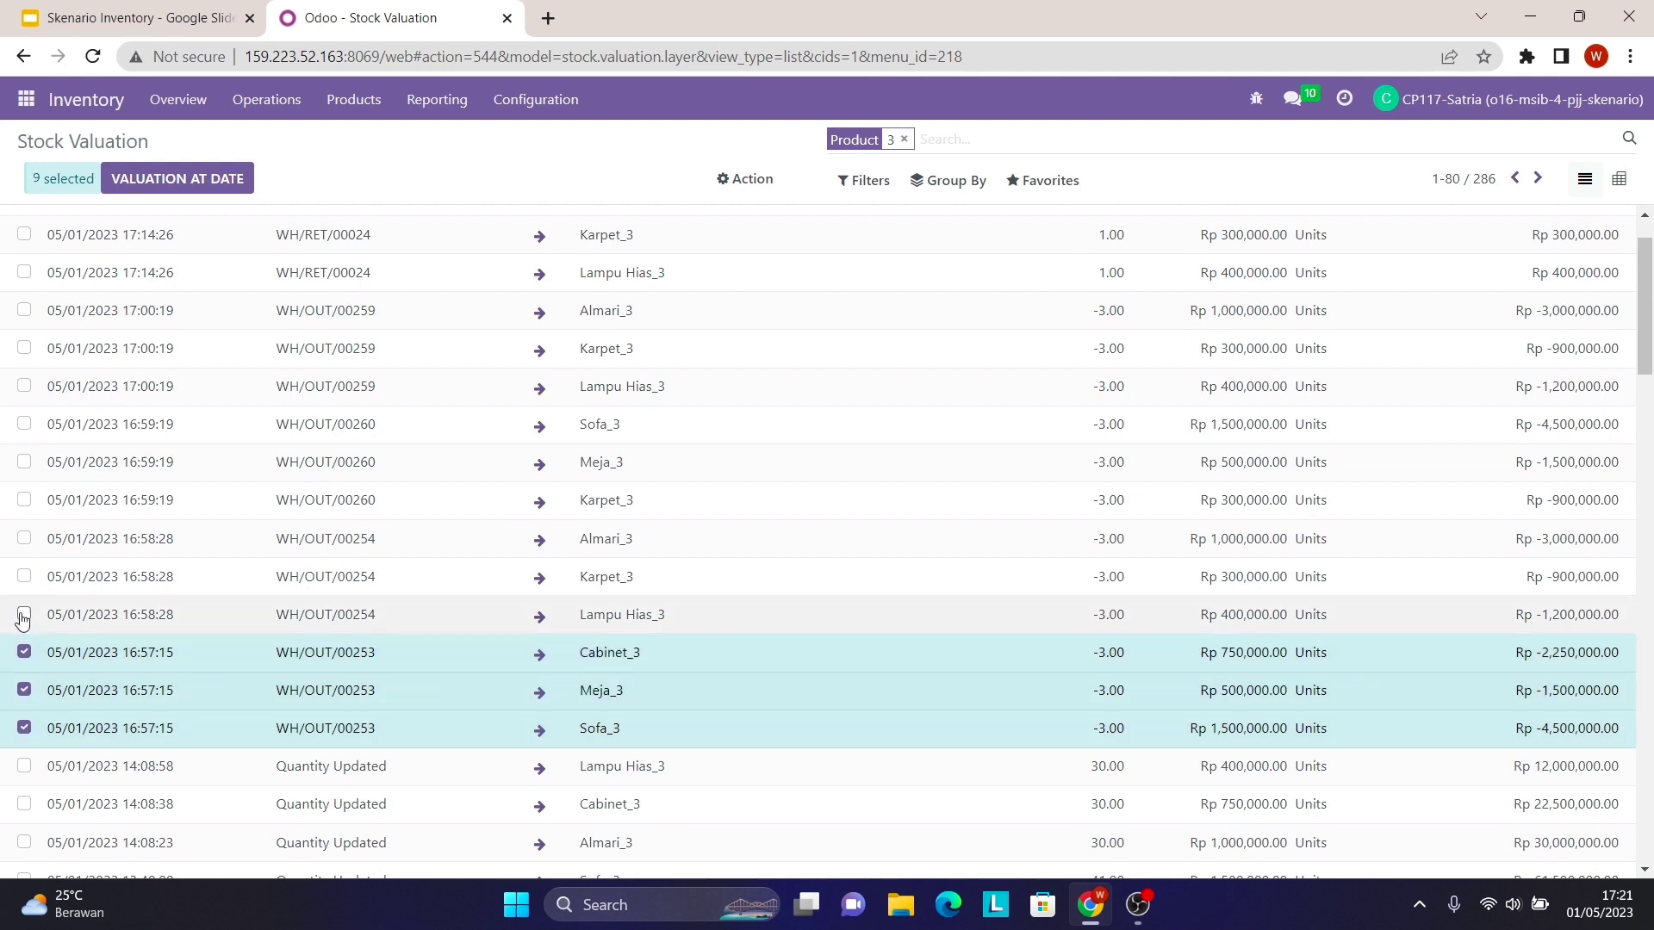
left_click(24, 614)
left_click(25, 576)
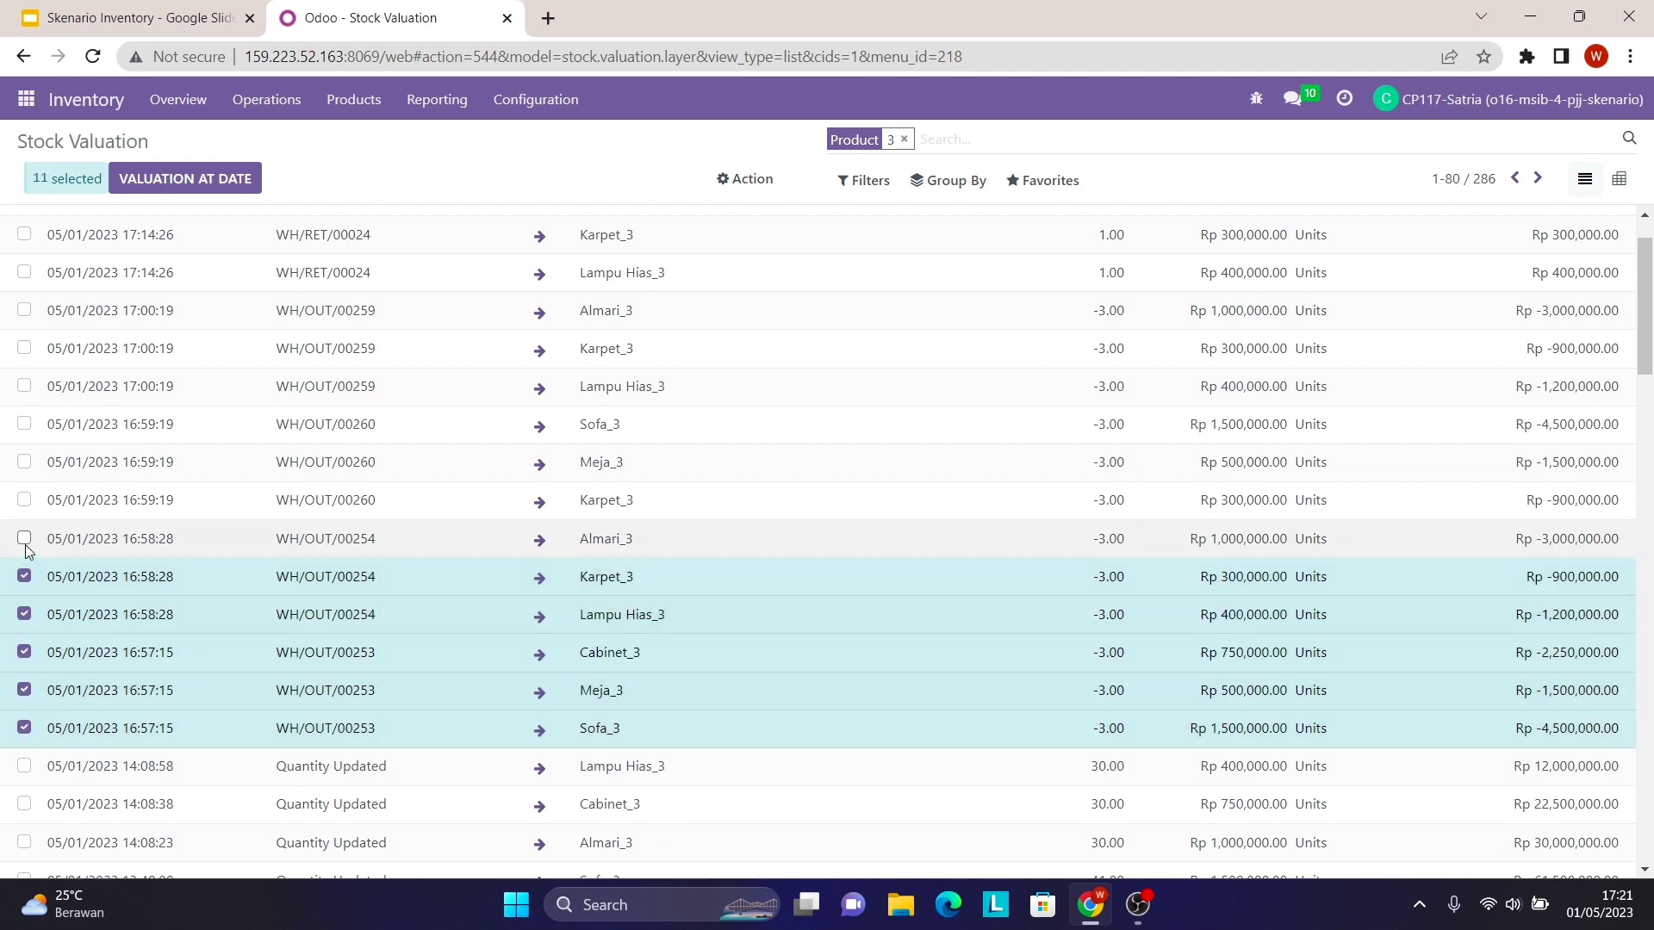
left_click(24, 538)
- Select the Karpet_3, Meja_3, Sofa_3 lines of WH/OUT/00260 and Lampu Hias_3, Karpet_3 of WH/OUT/00259
left_click(24, 499)
left_click(24, 462)
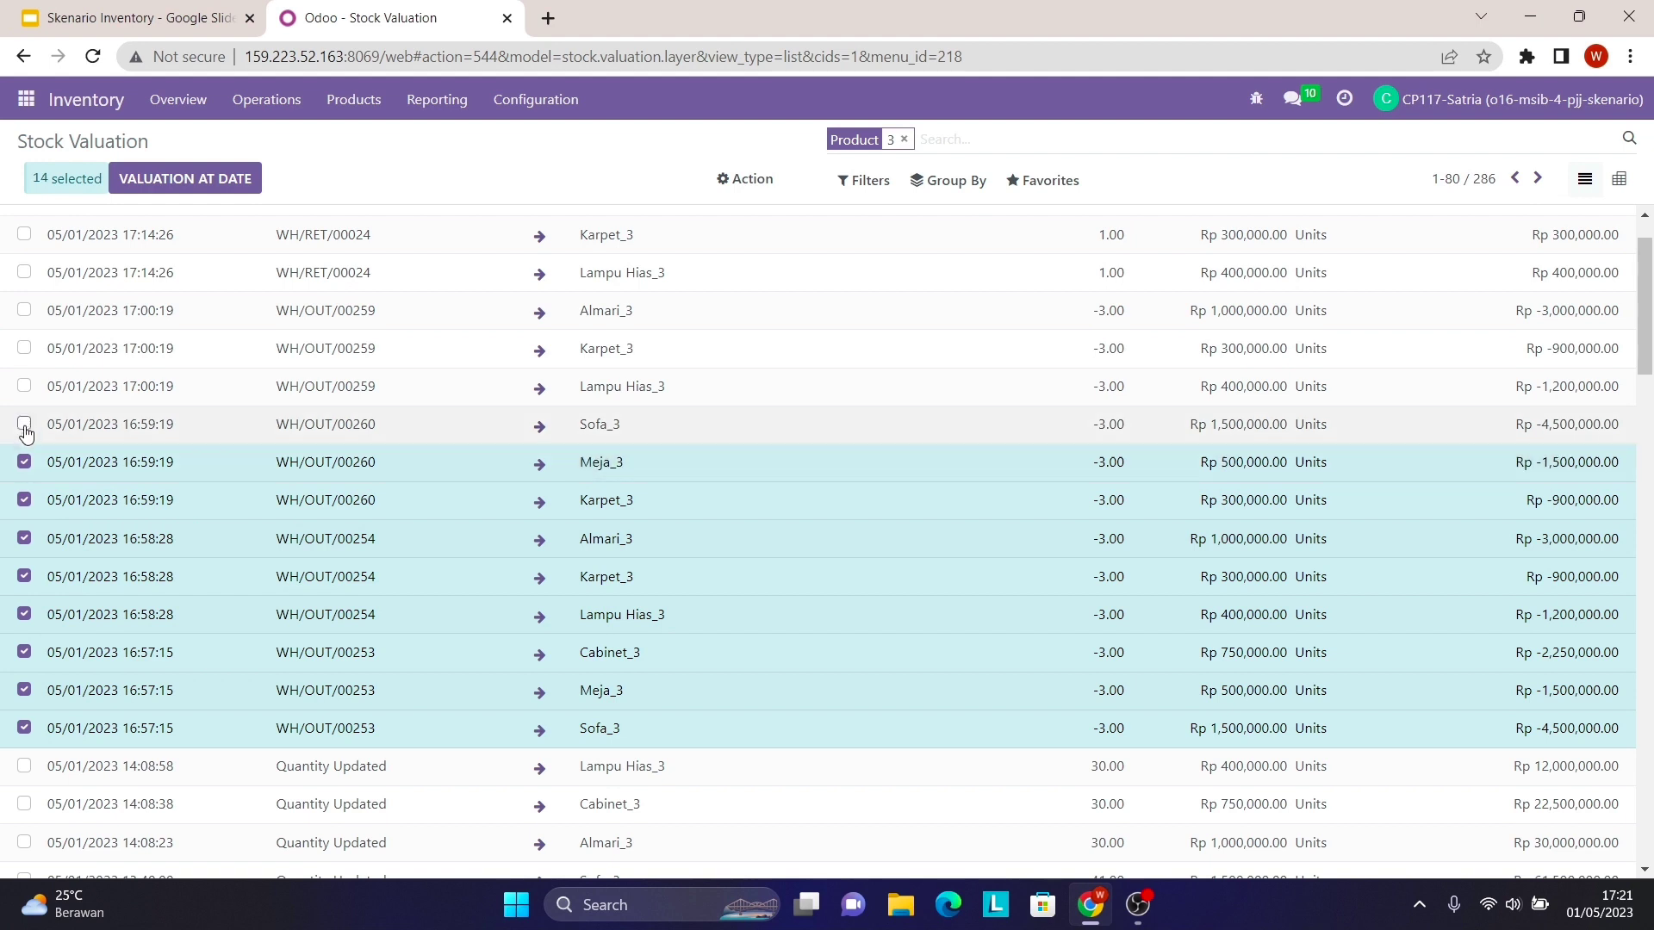
left_click(24, 424)
left_click(24, 386)
left_click(24, 348)
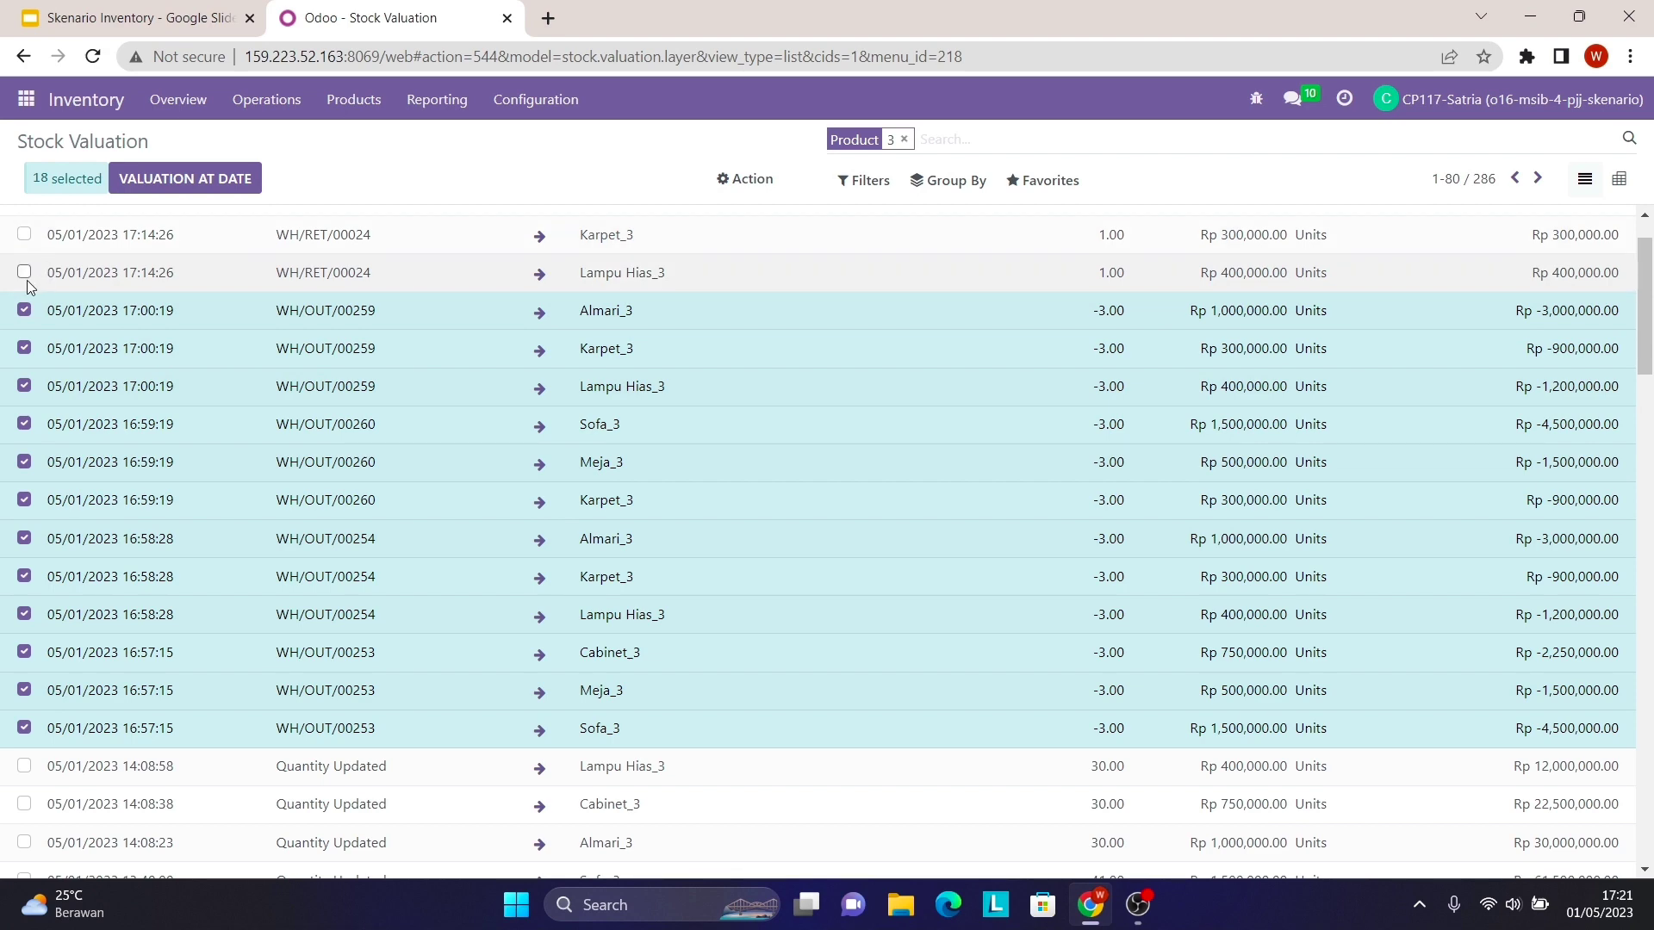
- Select the Almari_3, Karpet_3 and Lampu Hias_3 return lines of WH/RET/00024
scroll(21, 280, "up", 2)
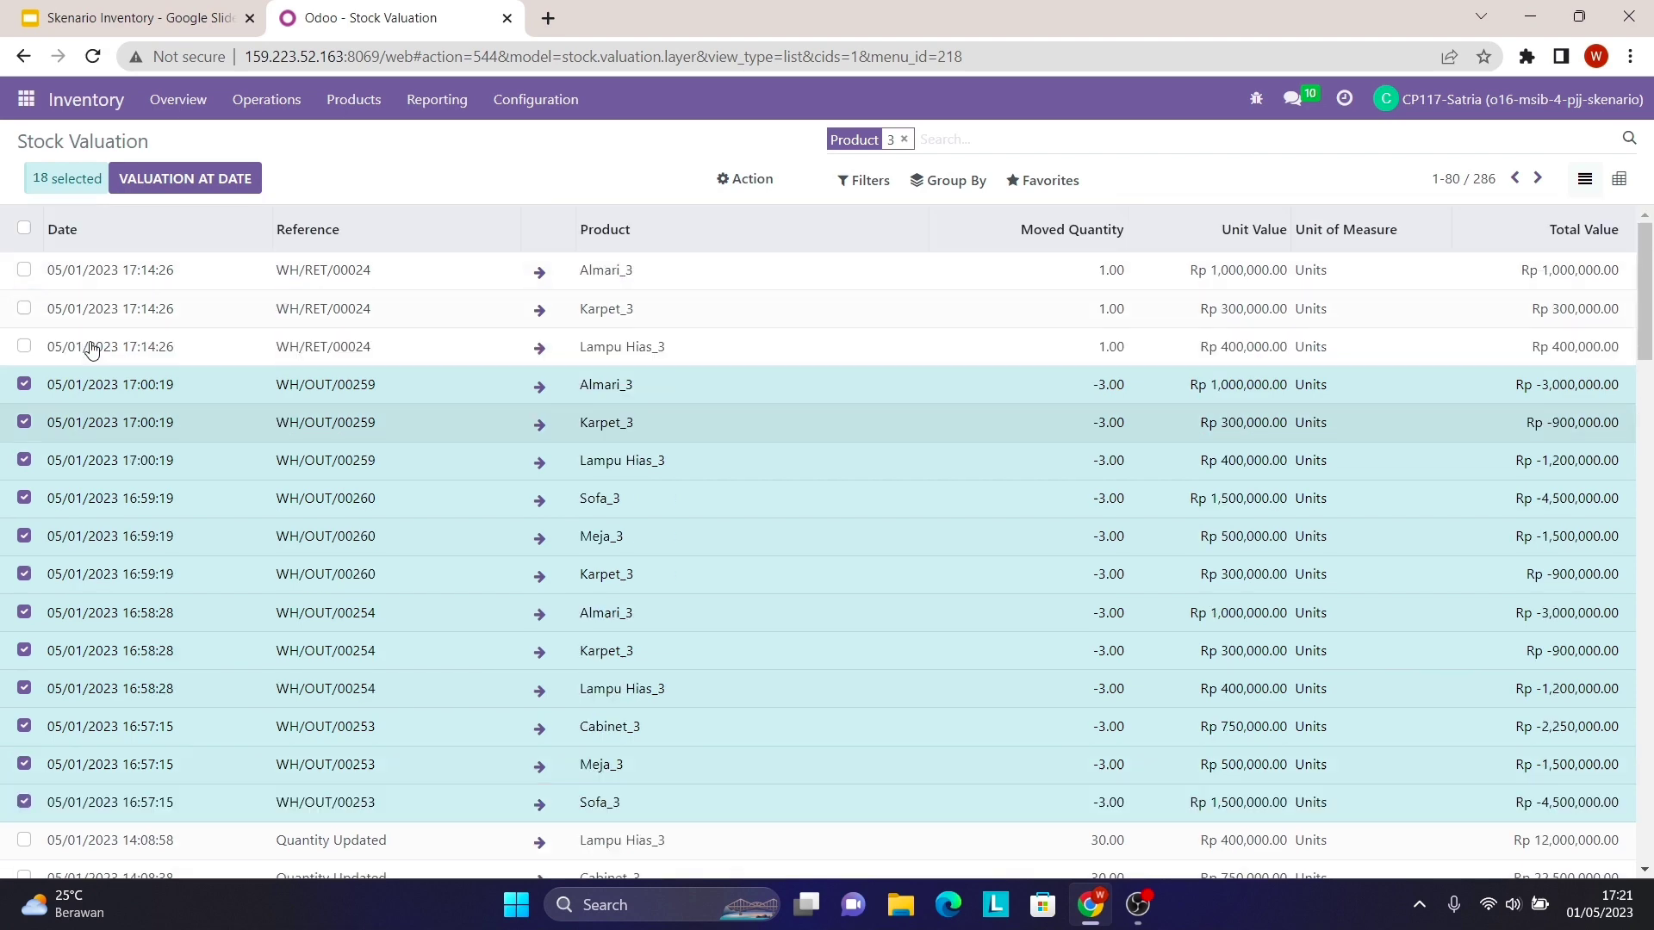
left_click(23, 270)
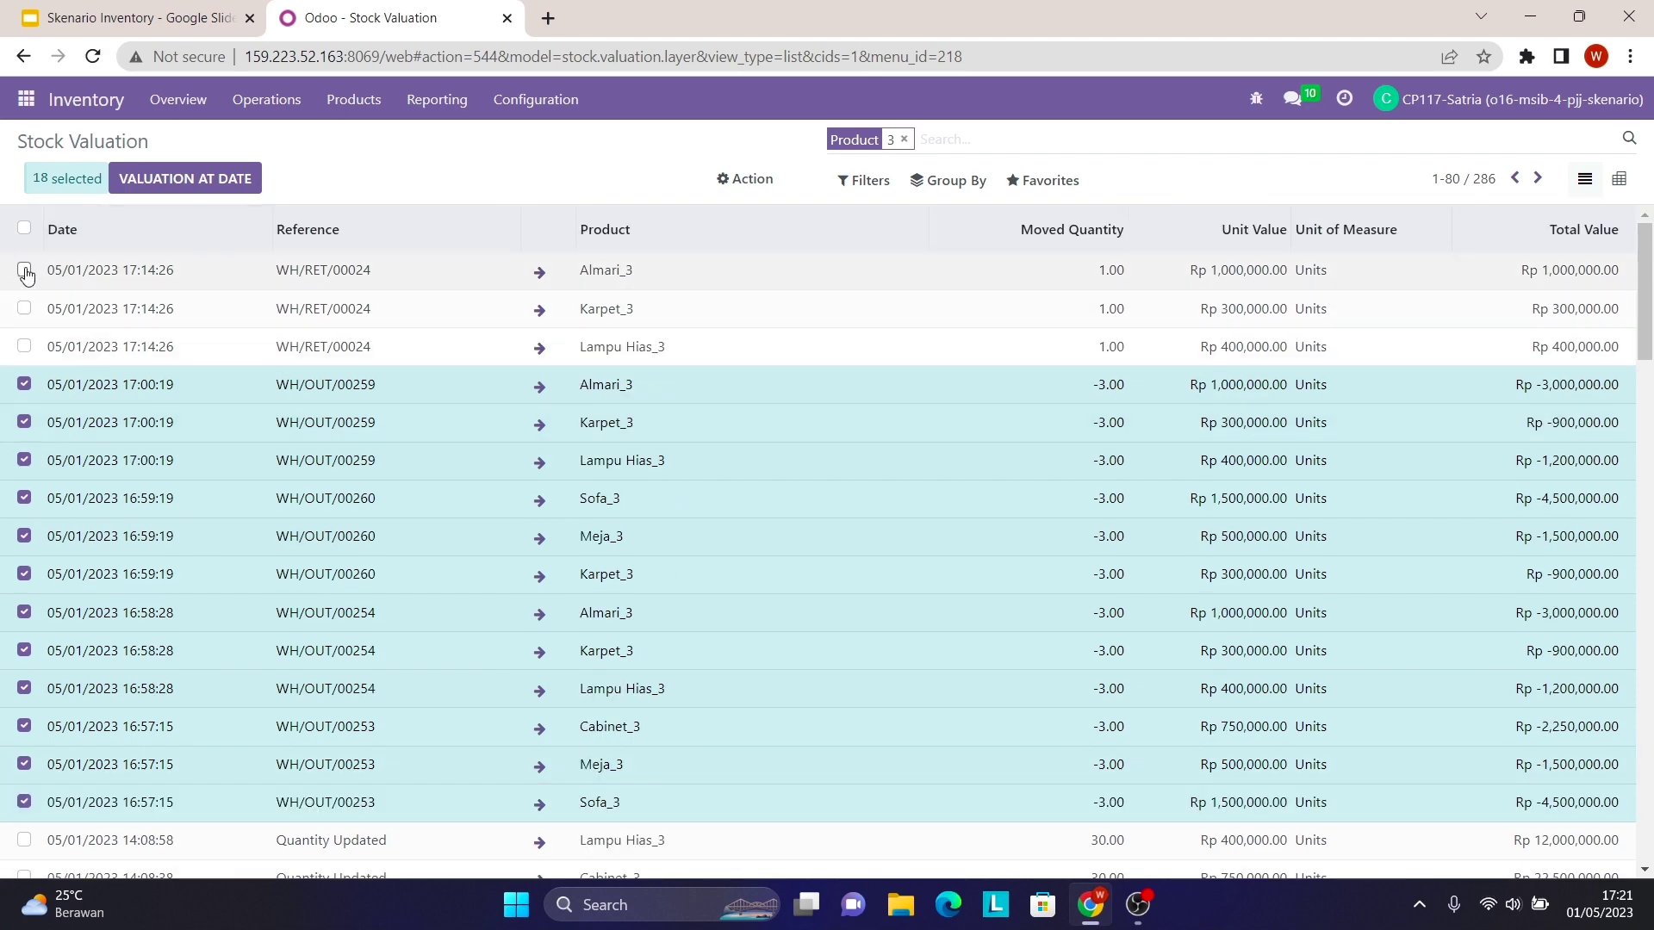
left_click(23, 308)
left_click(25, 345)
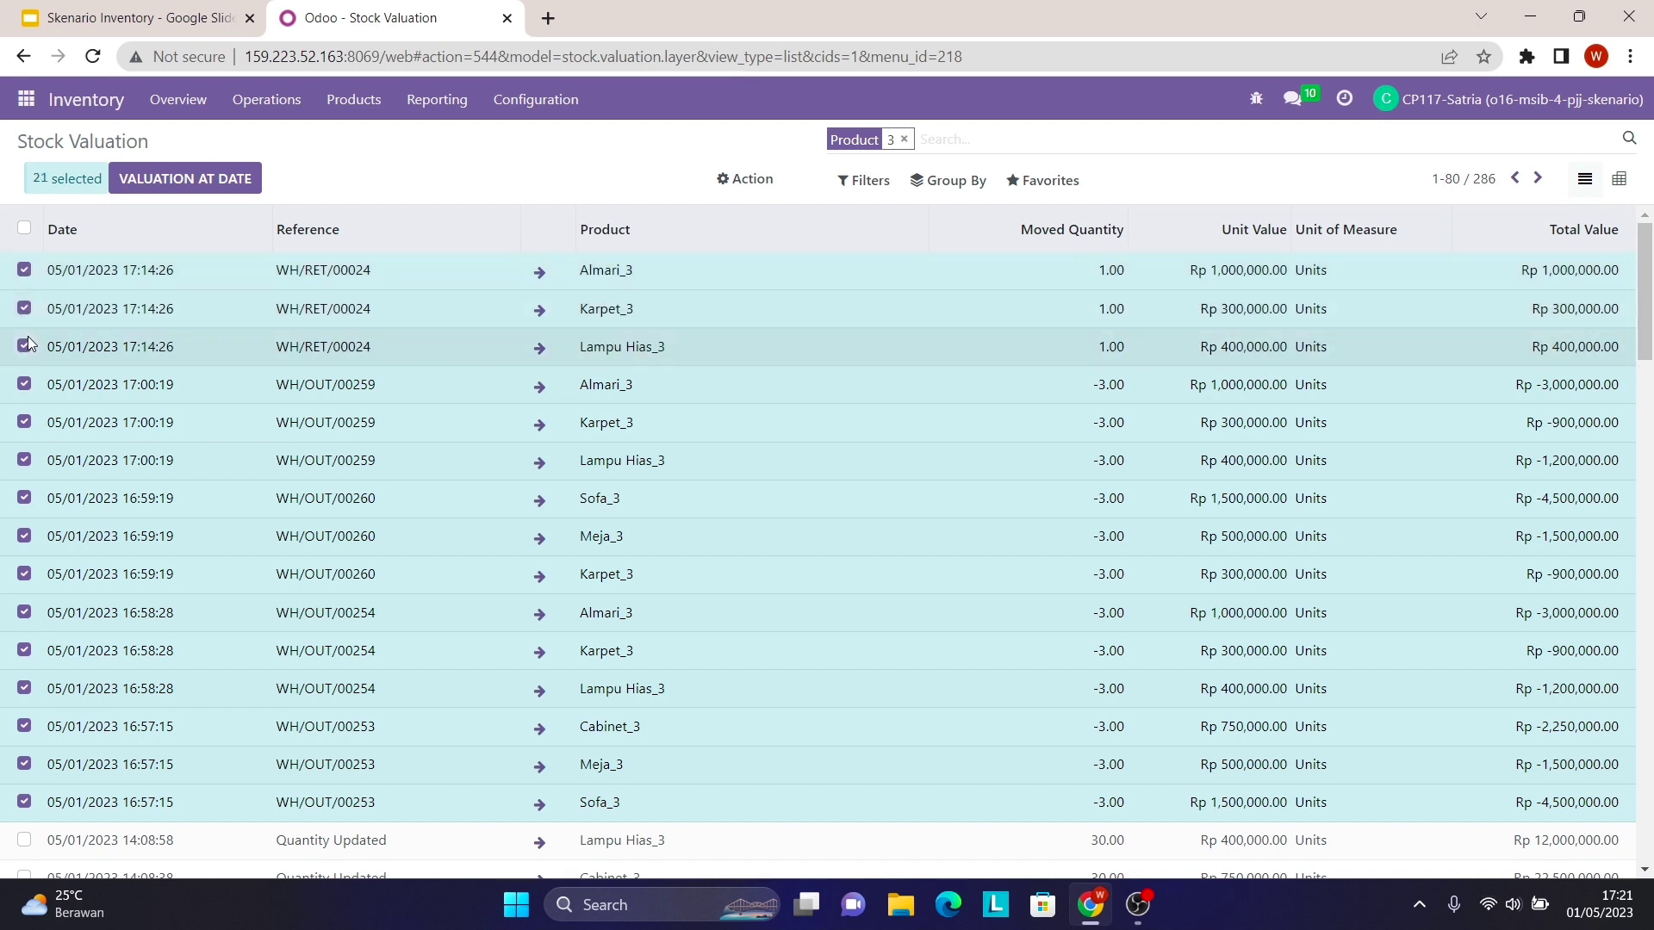